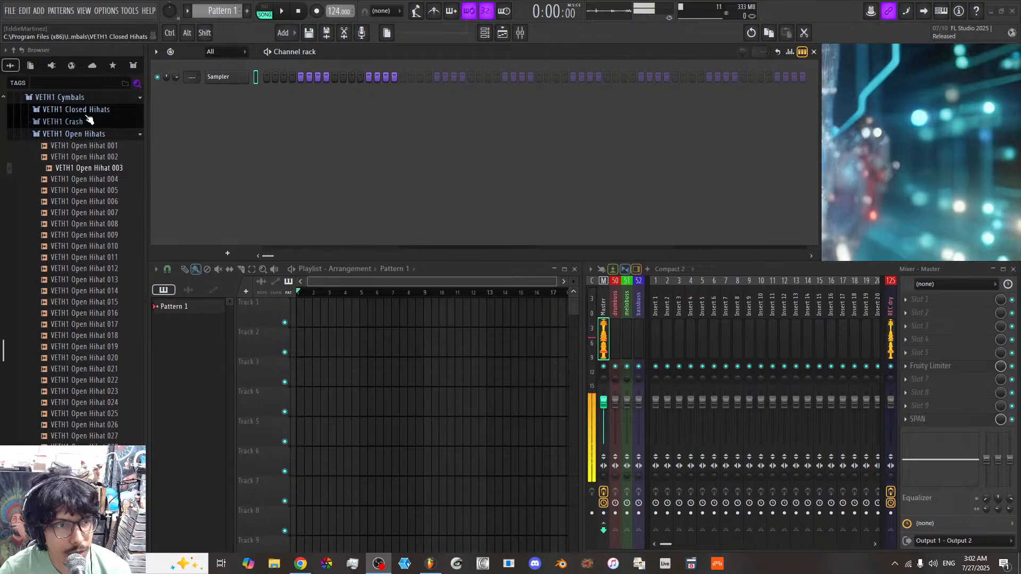
{"action": "left_click", "coordinate": [85, 133]}
{"action": "scroll", "coordinate": [85, 277], "scroll_direction": "up", "scroll_amount": 10}
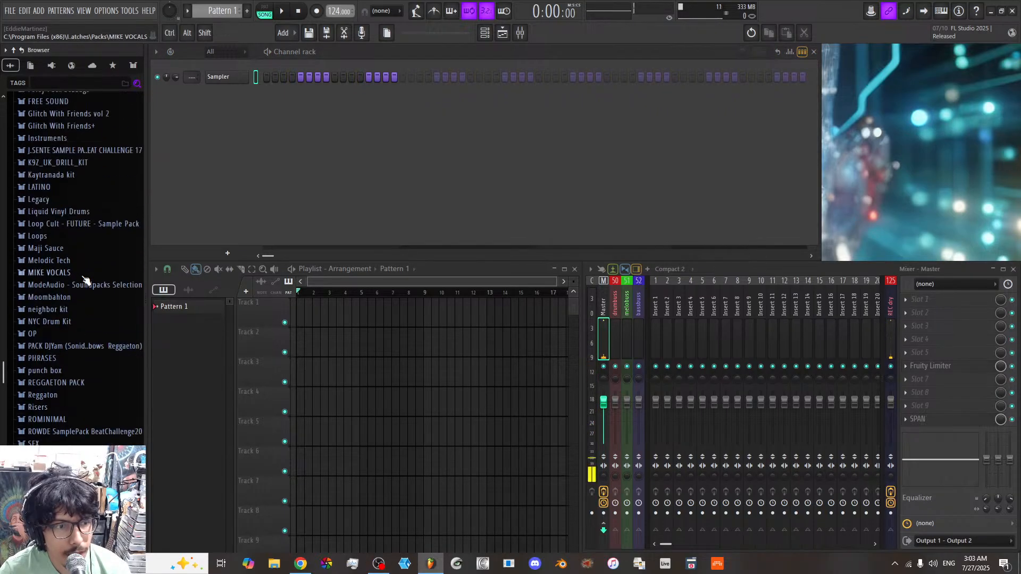
{"action": "scroll", "coordinate": [84, 278], "scroll_direction": "down", "scroll_amount": 5}
{"action": "left_click", "coordinate": [74, 305]}
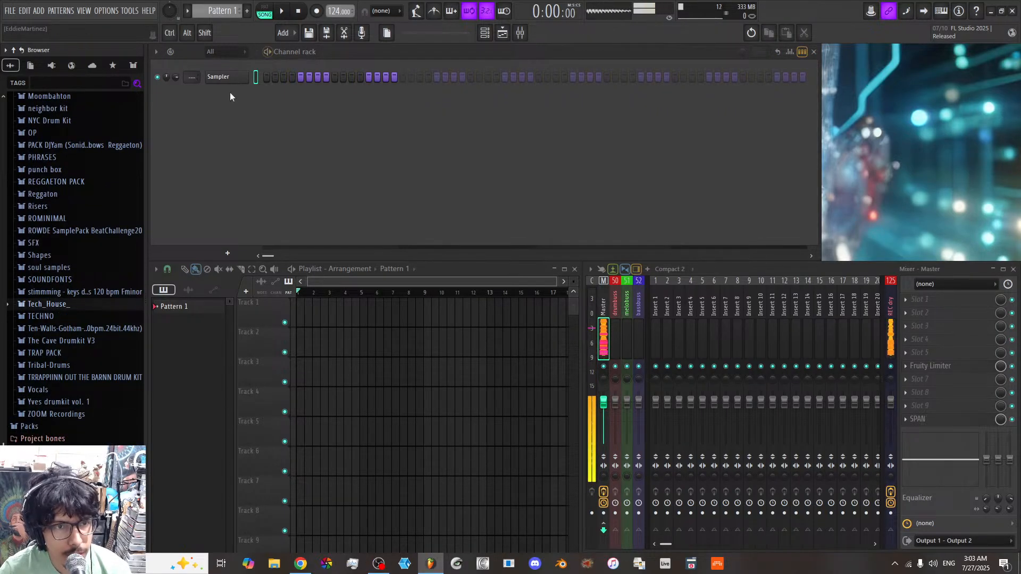
Step: Insert a Serum 2 instrument channel above the Sampler and move its plugin window clear of the channel rack rows
{"action": "right_click", "coordinate": [225, 77]}
{"action": "mouse_move", "coordinate": [308, 179]}
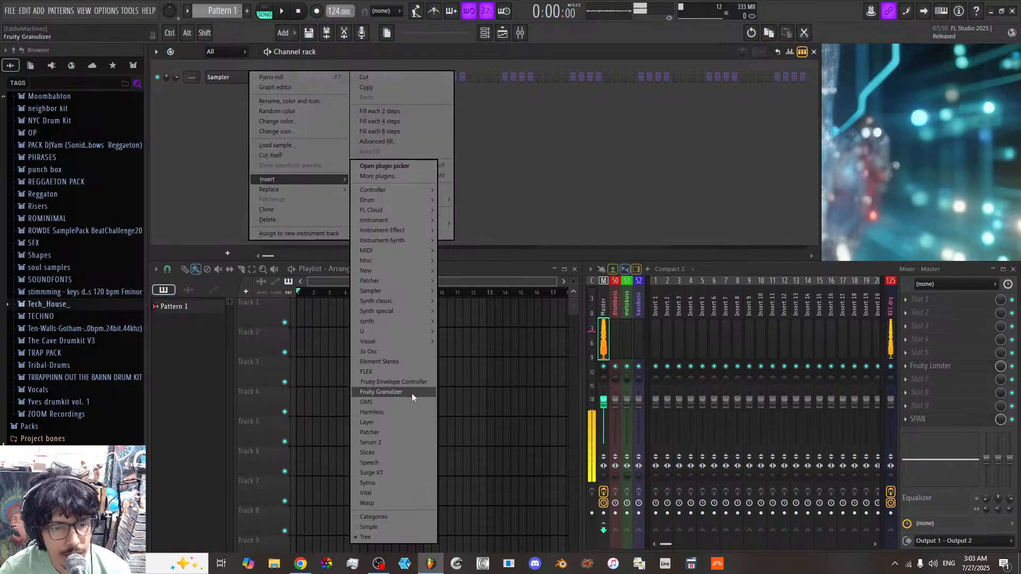
{"action": "left_click", "coordinate": [395, 442]}
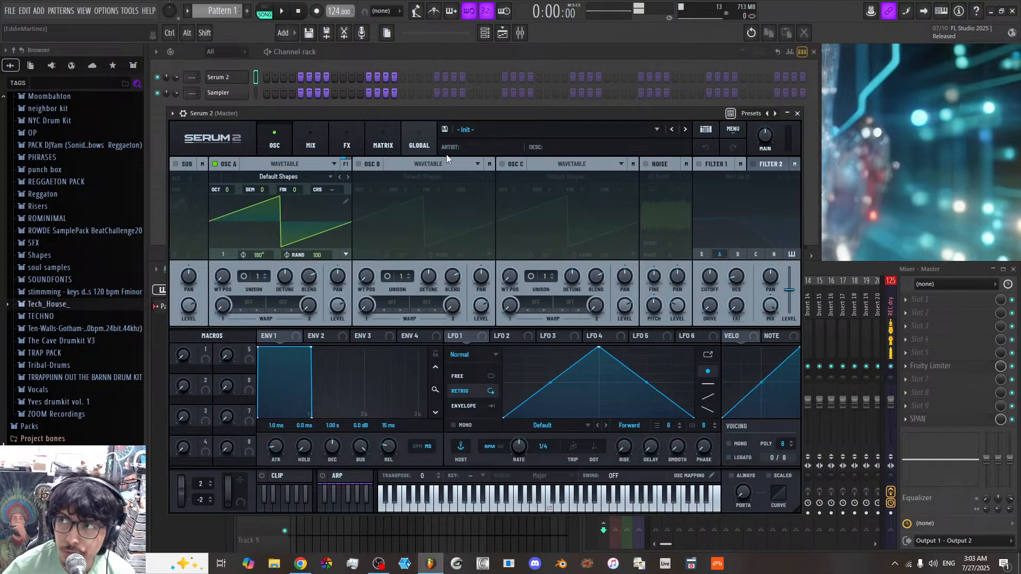
{"action": "left_click_drag", "start_coordinate": [432, 113], "coordinate": [512, 154]}
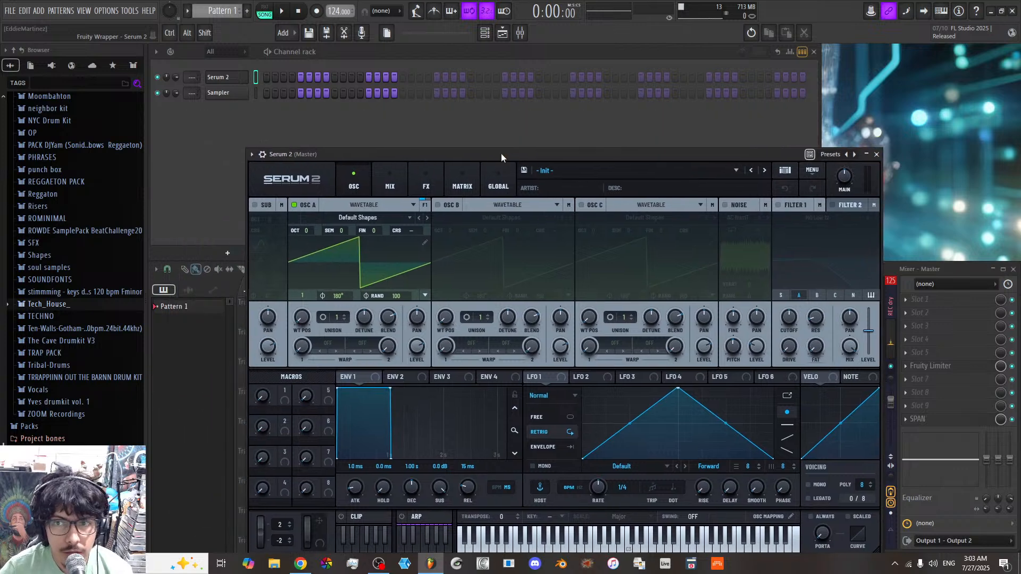
Step: Load the perf kick sample from the Melodic Tech folder into the Sampler channel and fill every 4 steps
{"action": "scroll", "coordinate": [51, 273], "scroll_direction": "up", "scroll_amount": 2}
{"action": "scroll", "coordinate": [52, 273], "scroll_direction": "up", "scroll_amount": 2}
{"action": "left_click", "coordinate": [51, 194]}
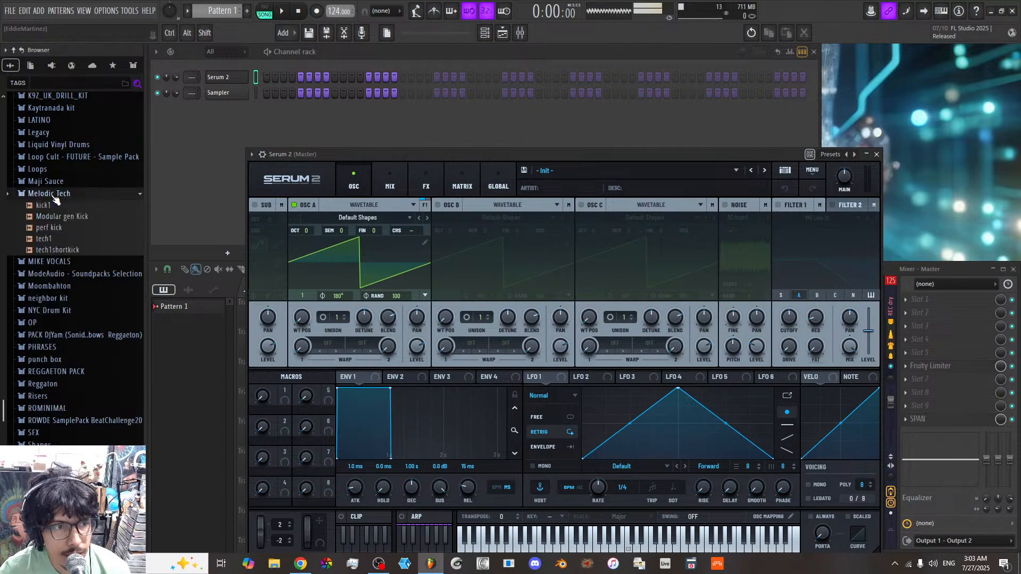
{"action": "left_click_drag", "start_coordinate": [56, 229], "coordinate": [219, 94]}
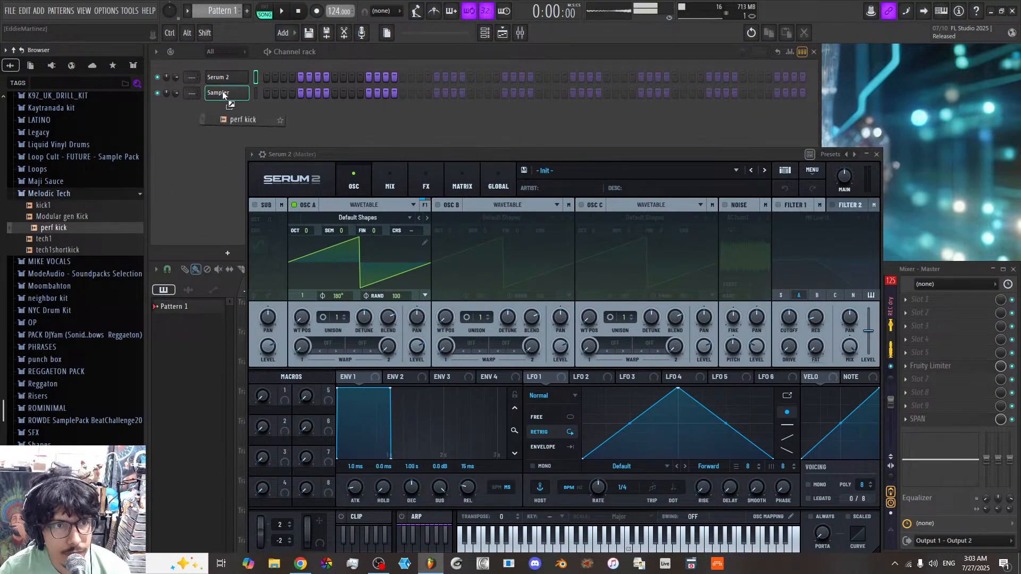
{"action": "right_click", "coordinate": [222, 91]}
{"action": "left_click", "coordinate": [366, 137]}
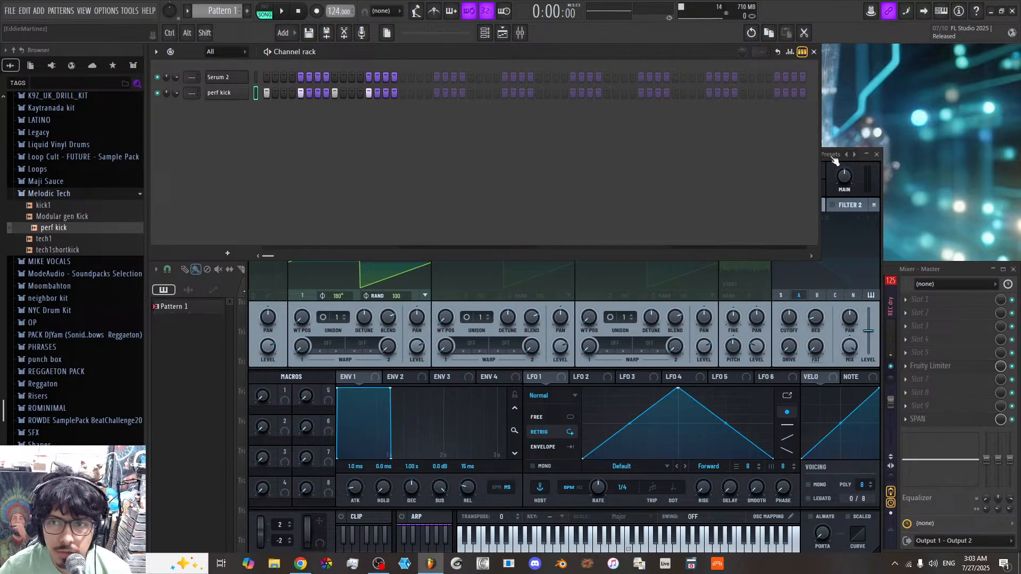
Step: Bring the Serum 2 window forward, move it higher on screen, and switch oscillator A to Granular mode
{"action": "left_click", "coordinate": [882, 223]}
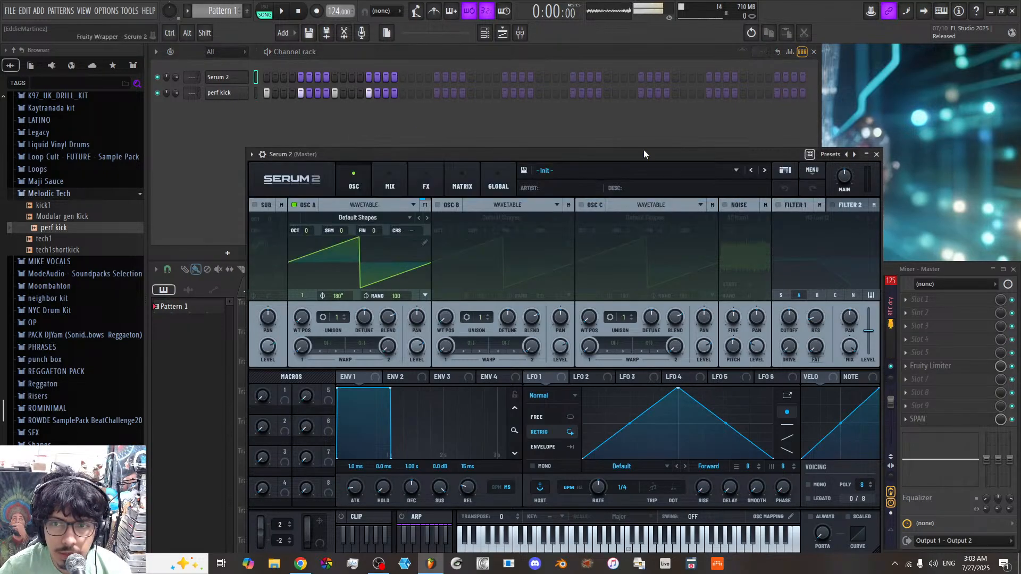
{"action": "left_click_drag", "start_coordinate": [633, 155], "coordinate": [649, 120]}
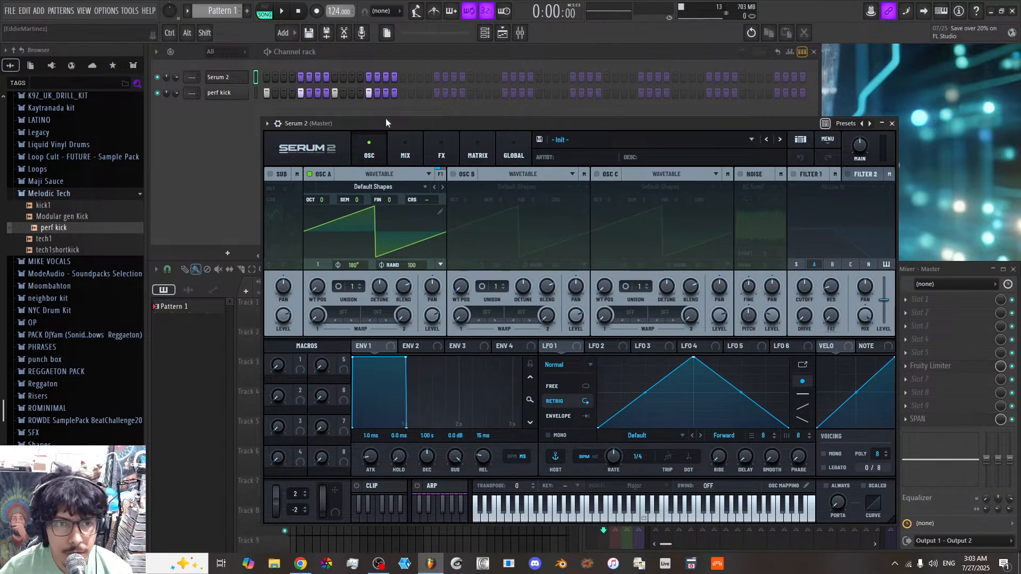
{"action": "left_click", "coordinate": [378, 174]}
{"action": "left_click", "coordinate": [372, 213]}
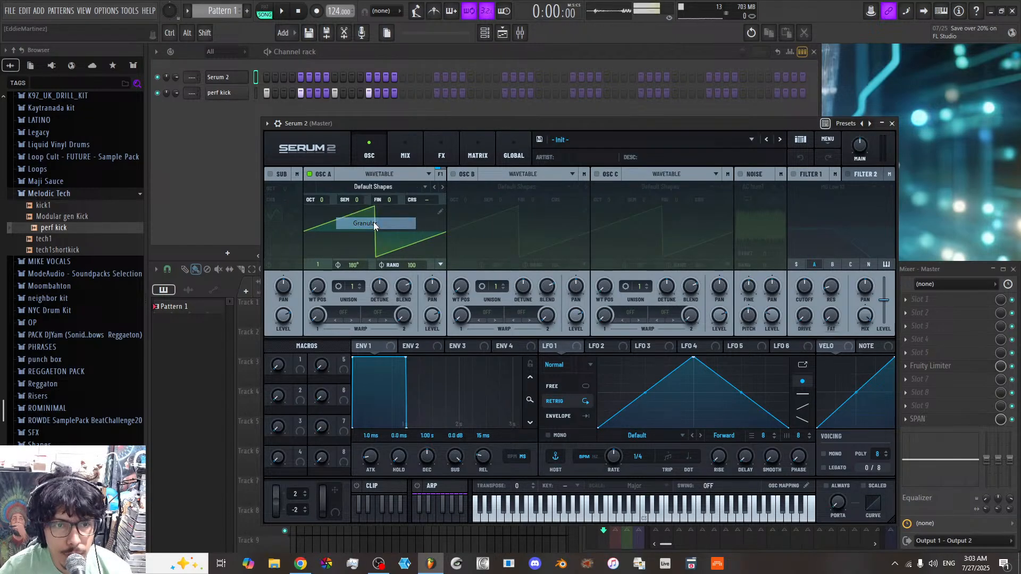
Step: Load the Bees String sample into granular oscillator A after trying Balafon Short from the factory Plucked samples
{"action": "left_click", "coordinate": [389, 189]}
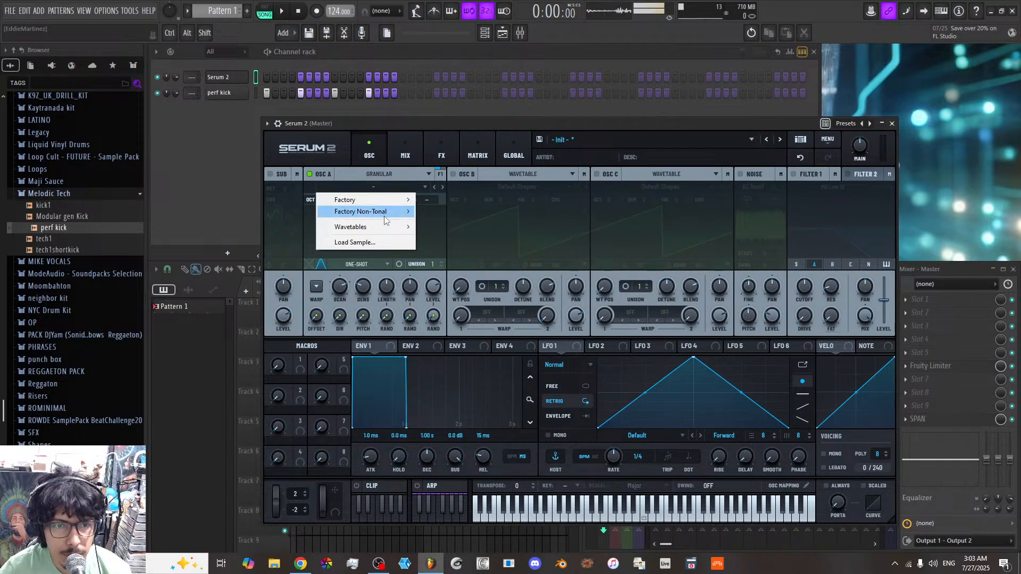
{"action": "mouse_move", "coordinate": [404, 205]}
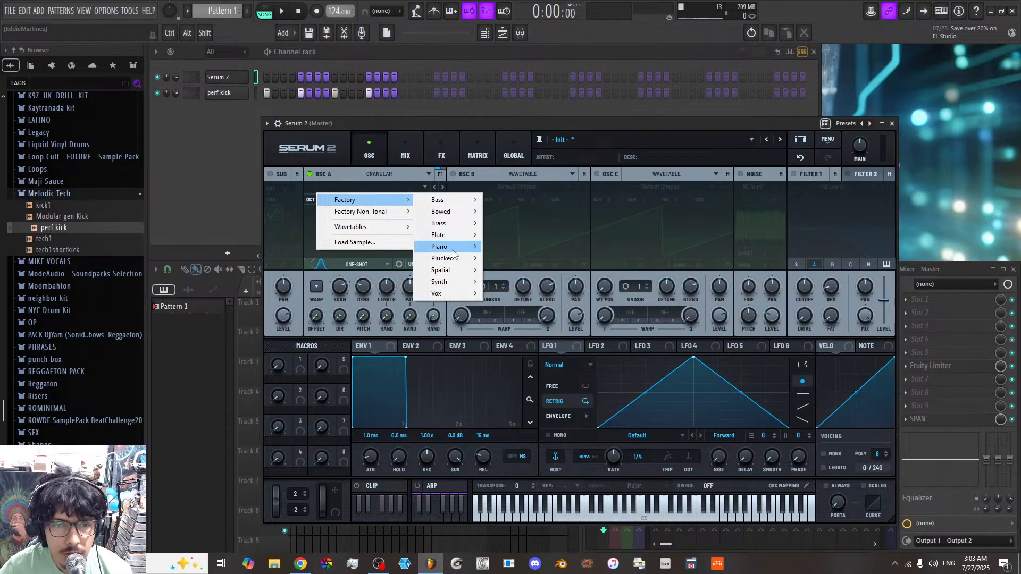
{"action": "mouse_move", "coordinate": [463, 251]}
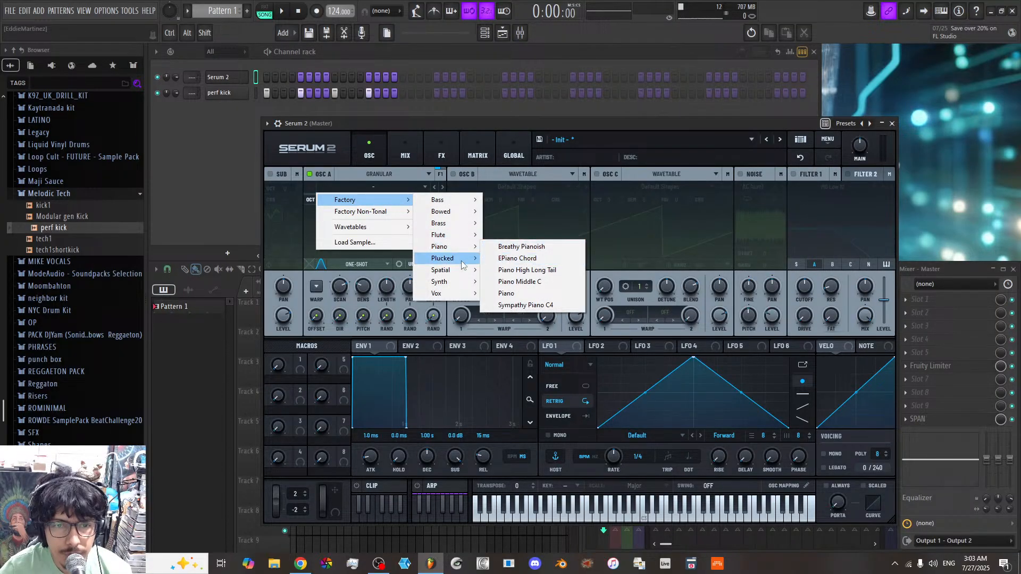
{"action": "left_click", "coordinate": [505, 253]}
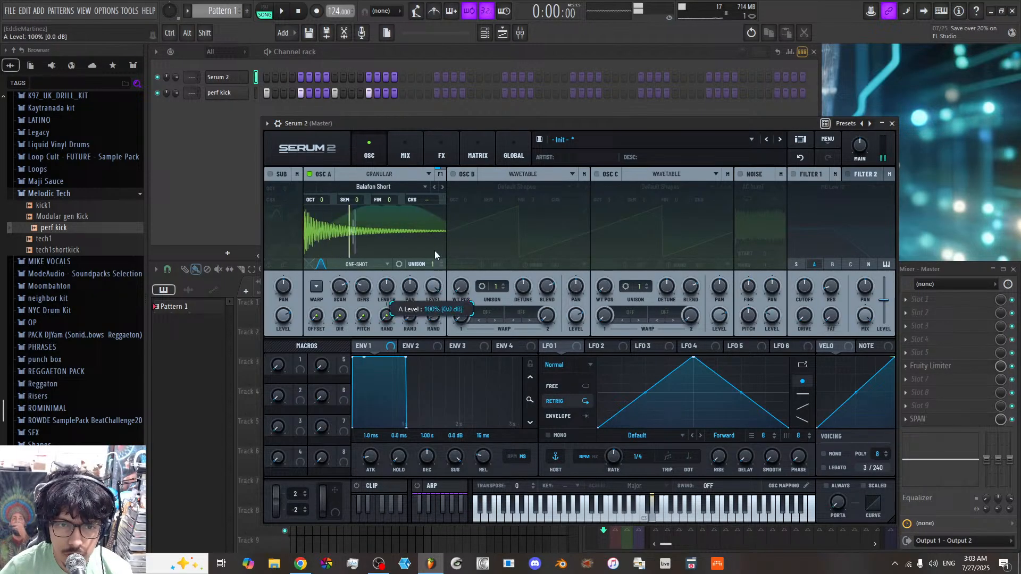
{"action": "left_click", "coordinate": [442, 187]}
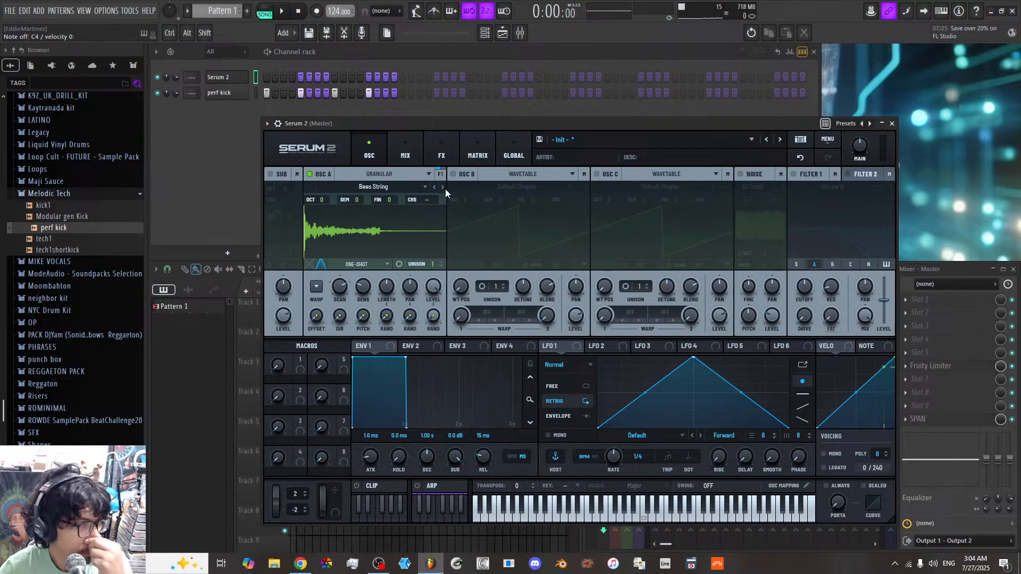
Step: Set oscillator A's playback to Fwd Loop and narrow the loop to a short region near the sample's start
{"action": "left_click", "coordinate": [378, 263]}
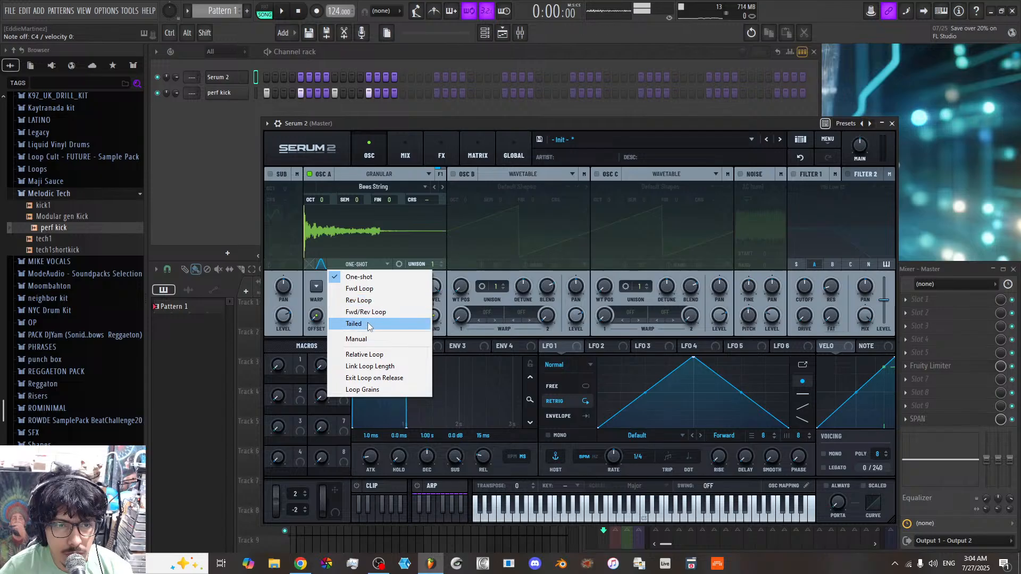
{"action": "left_click", "coordinate": [361, 289]}
{"action": "left_click_drag", "start_coordinate": [365, 207], "coordinate": [347, 206]}
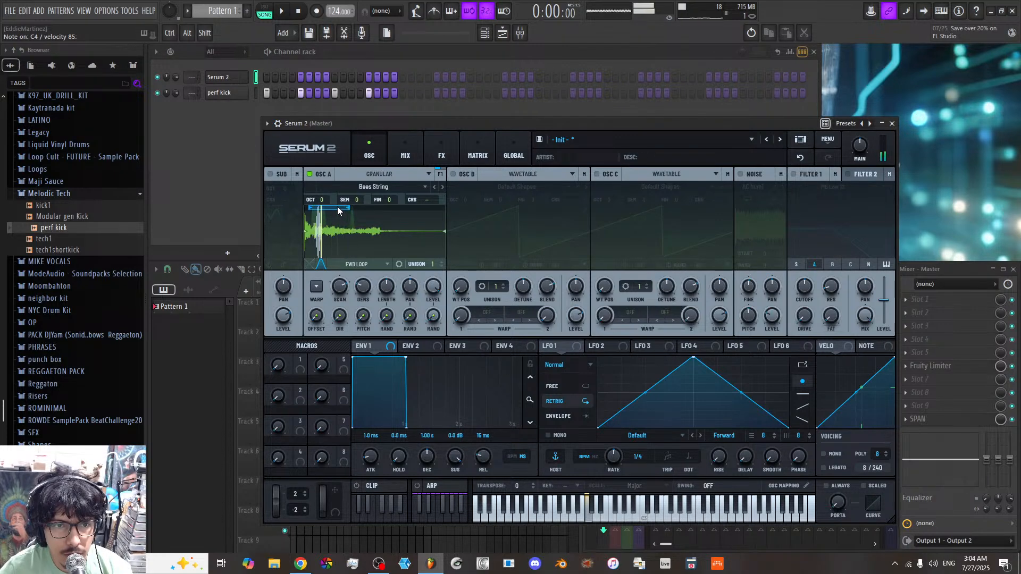
{"action": "left_click_drag", "start_coordinate": [339, 211], "coordinate": [322, 209]}
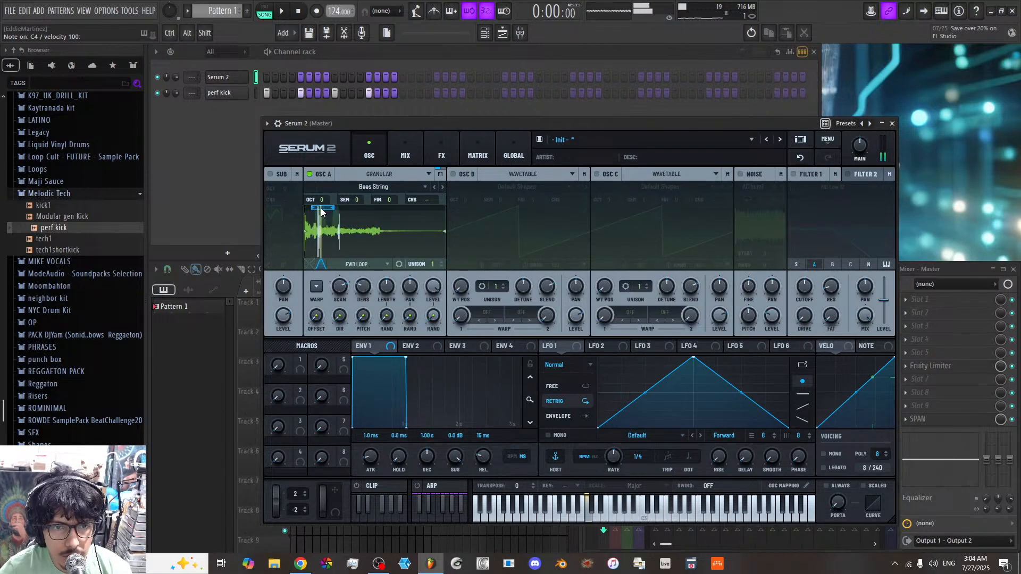
Step: Audition grain window shapes on oscillator A, including Gaussian, Tukey, Blackman-Harris, Exp Dec and Exp Dec Rev, and finish on Hann
{"action": "left_click", "coordinate": [321, 264]}
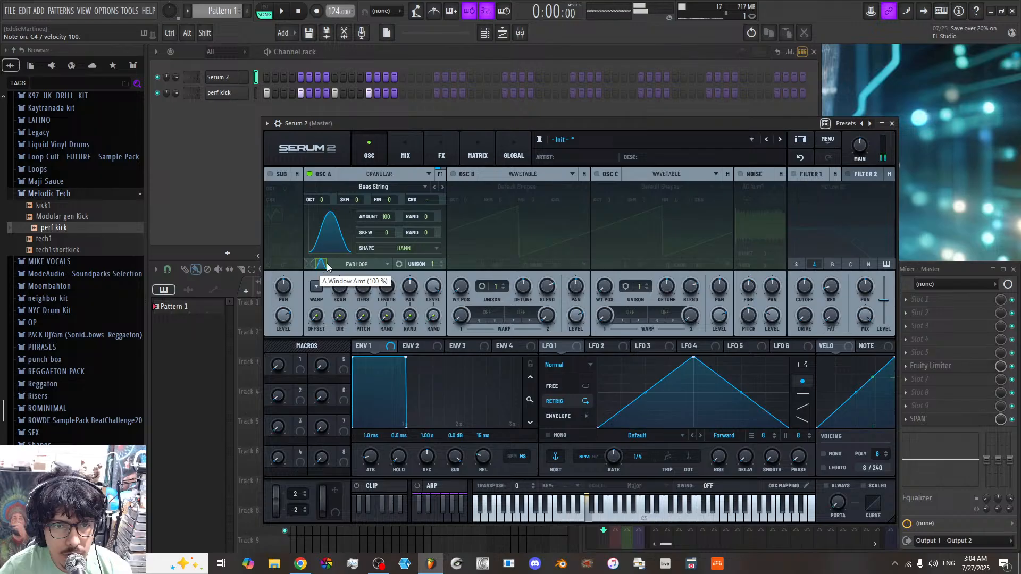
{"action": "left_click", "coordinate": [421, 248]}
{"action": "left_click", "coordinate": [382, 273]}
{"action": "left_click", "coordinate": [425, 248]}
{"action": "left_click", "coordinate": [394, 284]}
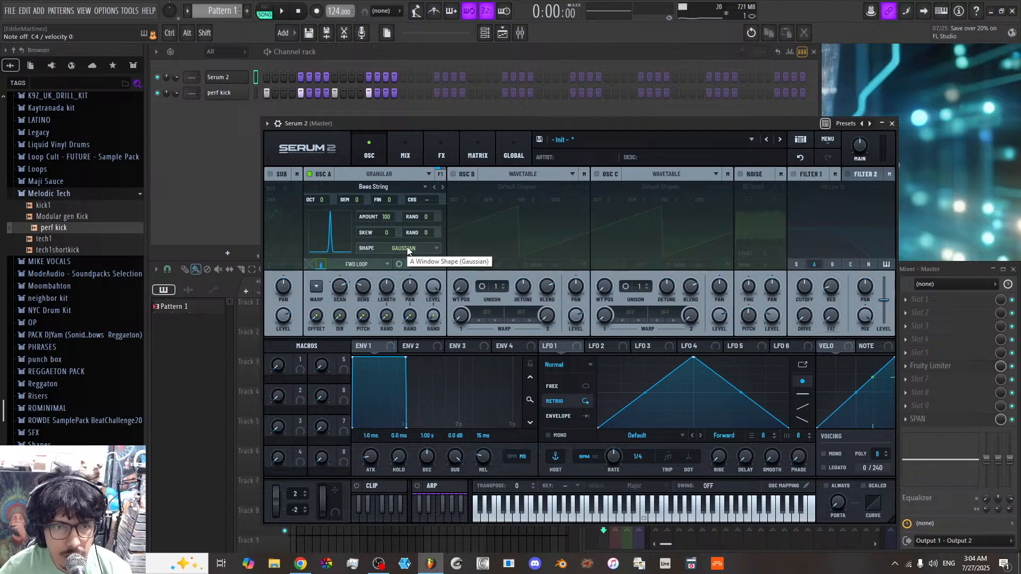
{"action": "left_click", "coordinate": [408, 249]}
{"action": "left_click", "coordinate": [400, 296]}
{"action": "left_click", "coordinate": [404, 248]}
{"action": "left_click", "coordinate": [397, 319]}
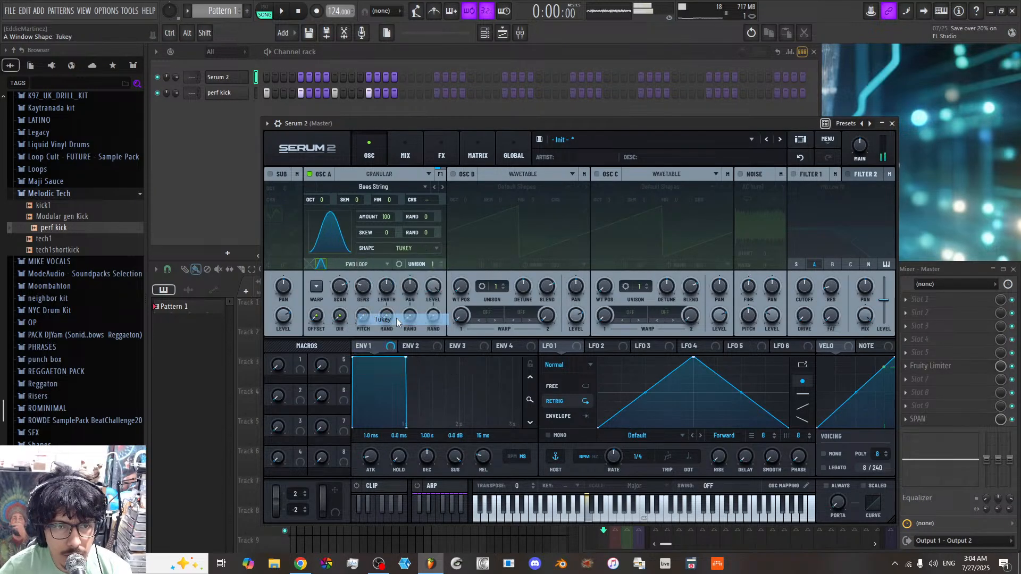
{"action": "scroll", "coordinate": [428, 248], "scroll_direction": "down", "scroll_amount": 3}
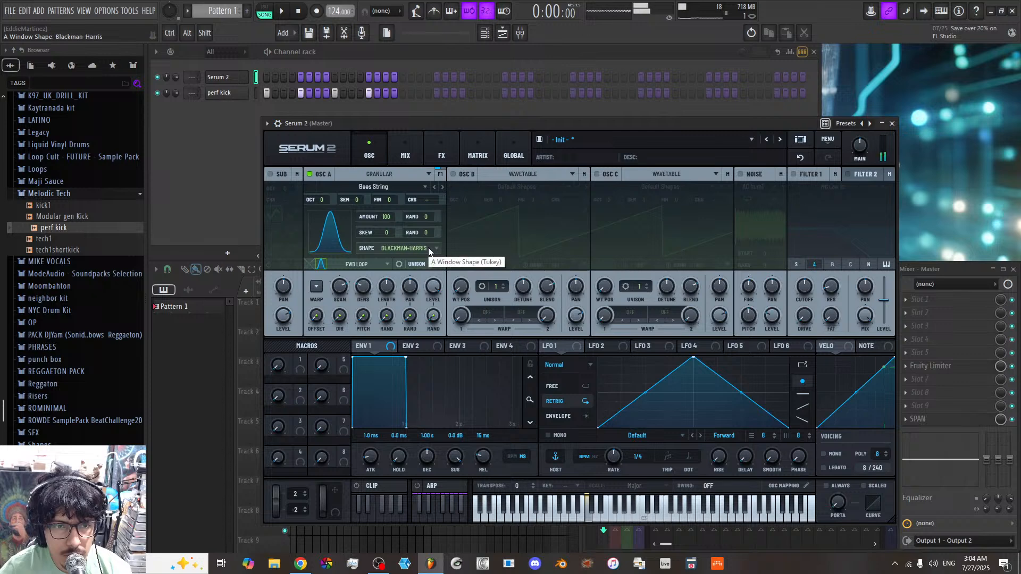
{"action": "scroll", "coordinate": [428, 251], "scroll_direction": "down", "scroll_amount": 2}
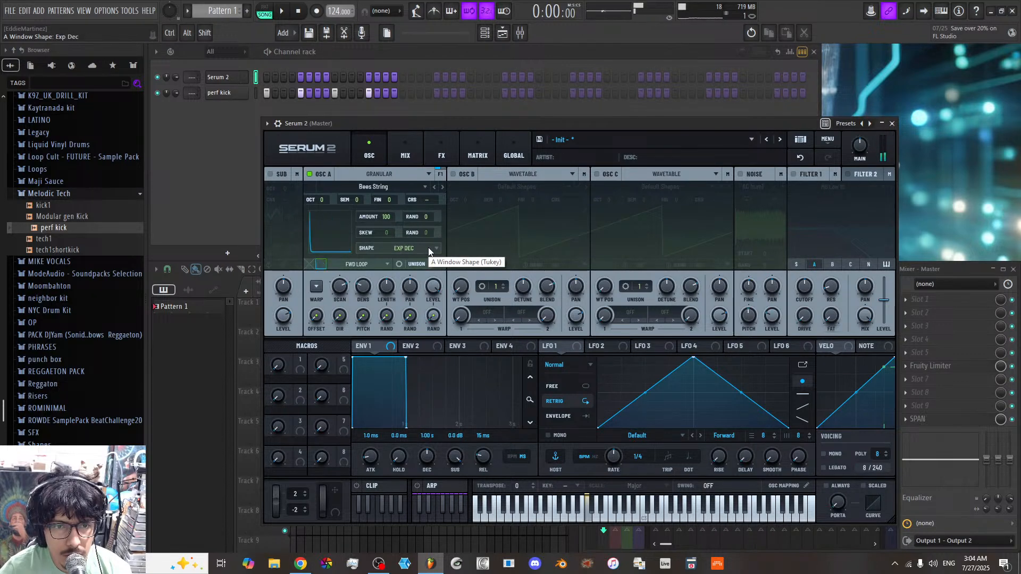
{"action": "scroll", "coordinate": [430, 252], "scroll_direction": "down", "scroll_amount": 1}
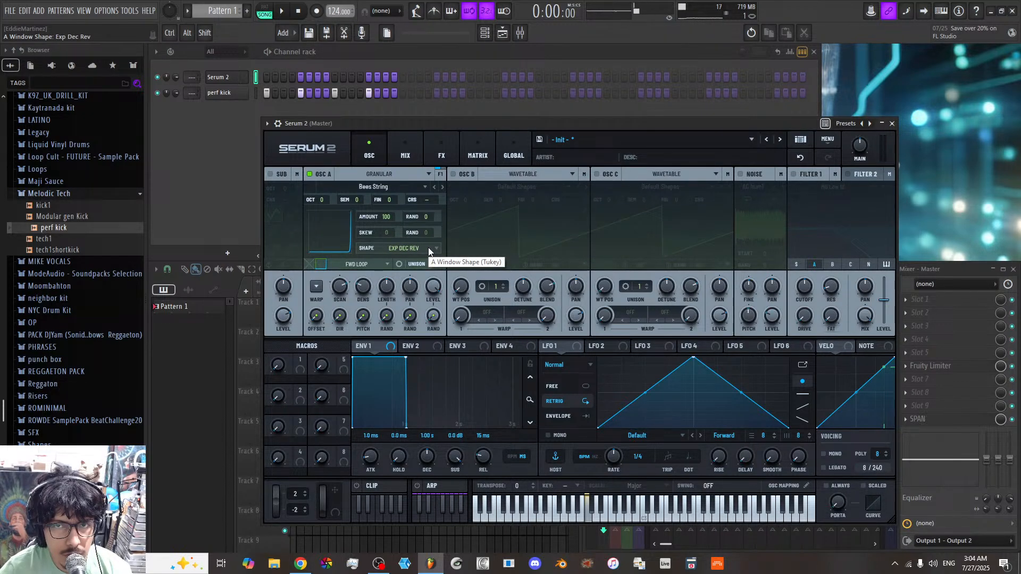
{"action": "scroll", "coordinate": [428, 251], "scroll_direction": "down", "scroll_amount": 1}
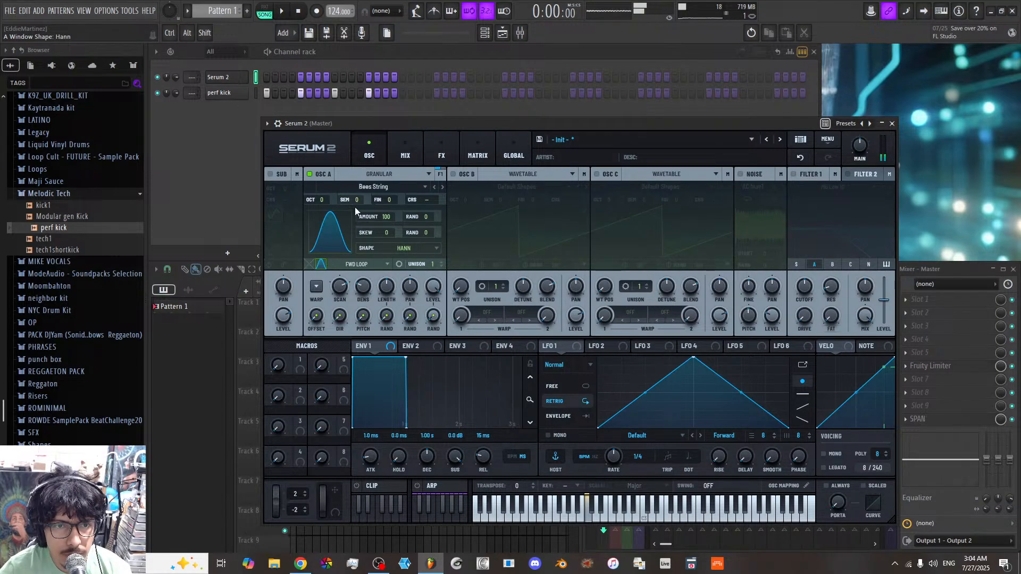
{"action": "left_click", "coordinate": [322, 265]}
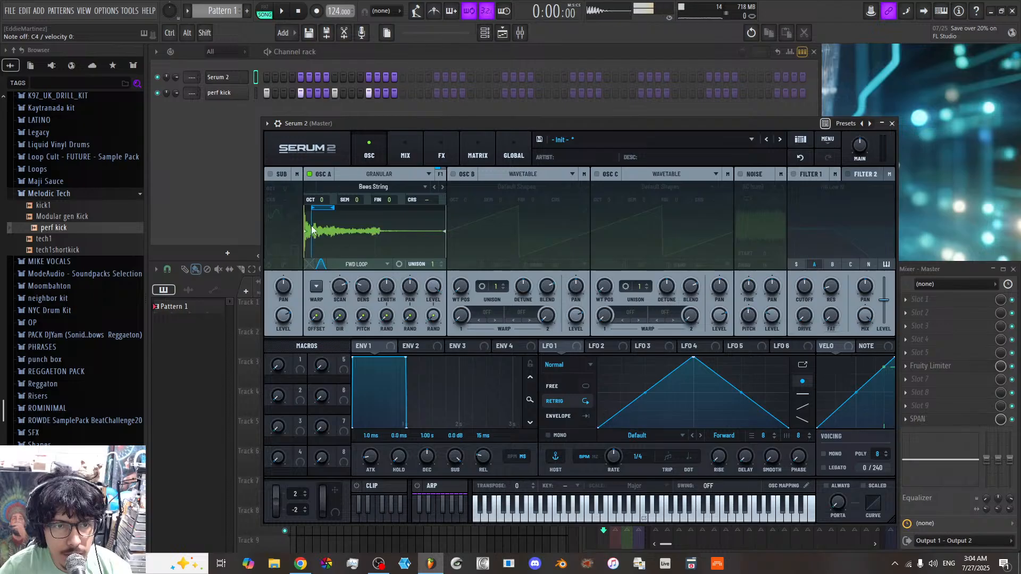
Step: Move oscillator A's loop region towards the middle of the sample, with the loop end at 56%
{"action": "left_click_drag", "start_coordinate": [323, 206], "coordinate": [360, 211]}
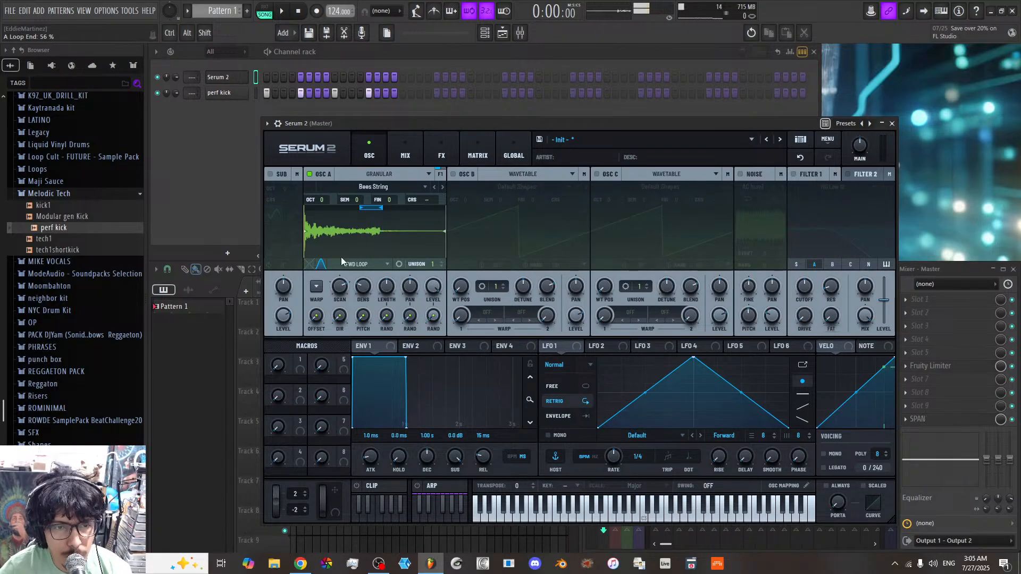
{"action": "left_click", "coordinate": [320, 286]}
{"action": "left_click", "coordinate": [317, 287]}
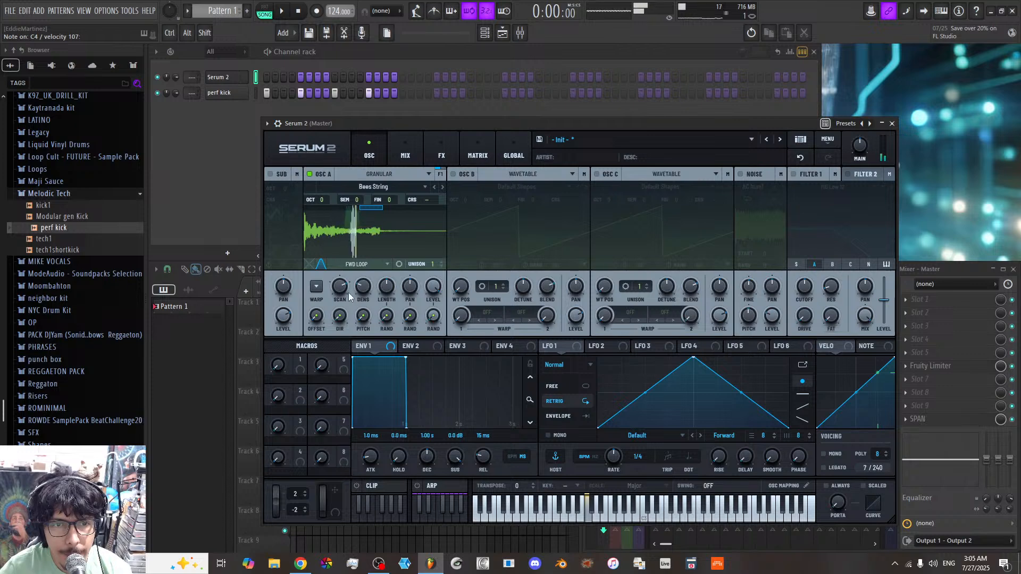
Step: Ask the Gopher assistant how to make Serum 2's granular oscillator start on the loop instead of at the beginning
{"action": "left_click", "coordinate": [1011, 33]}
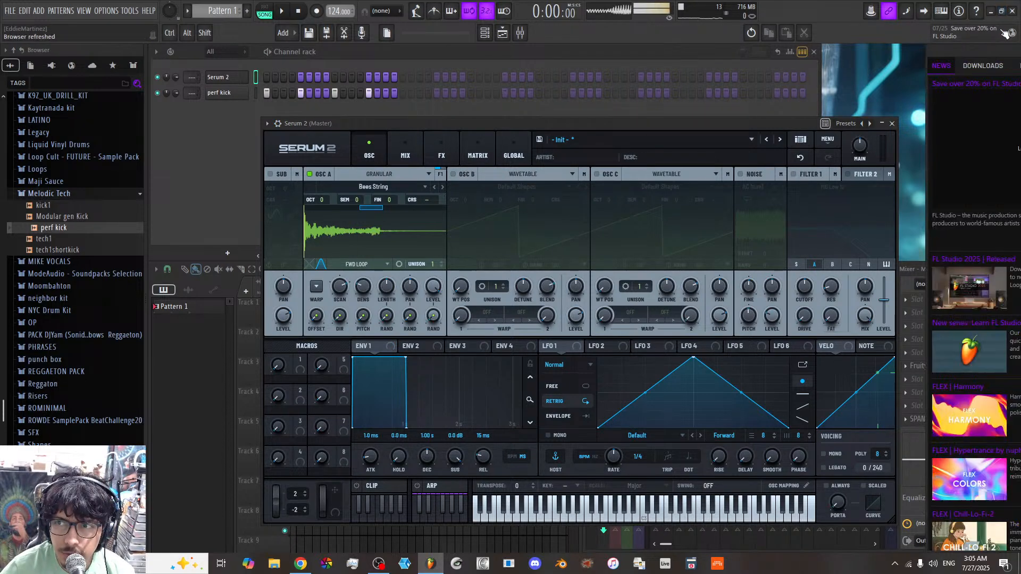
{"action": "left_click", "coordinate": [998, 68]}
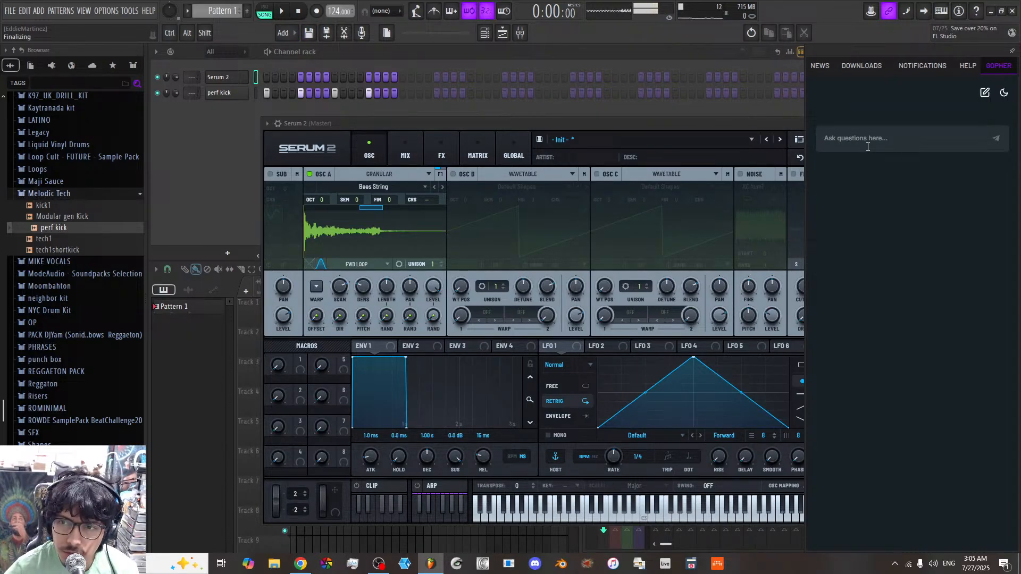
{"action": "type", "text": "In serum"}
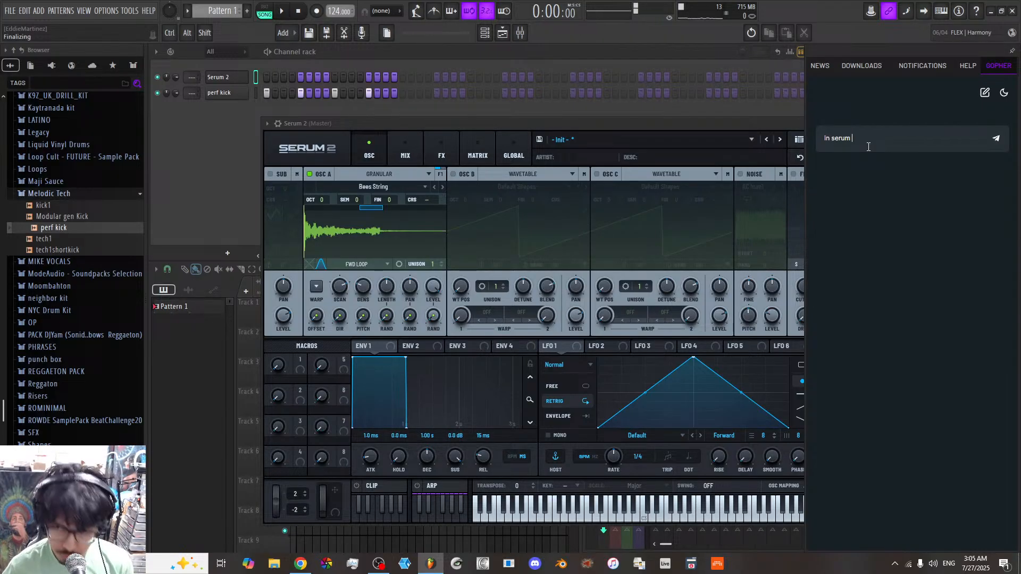
{"action": "type", "text": " 2 in the granular osc, how do I ge"}
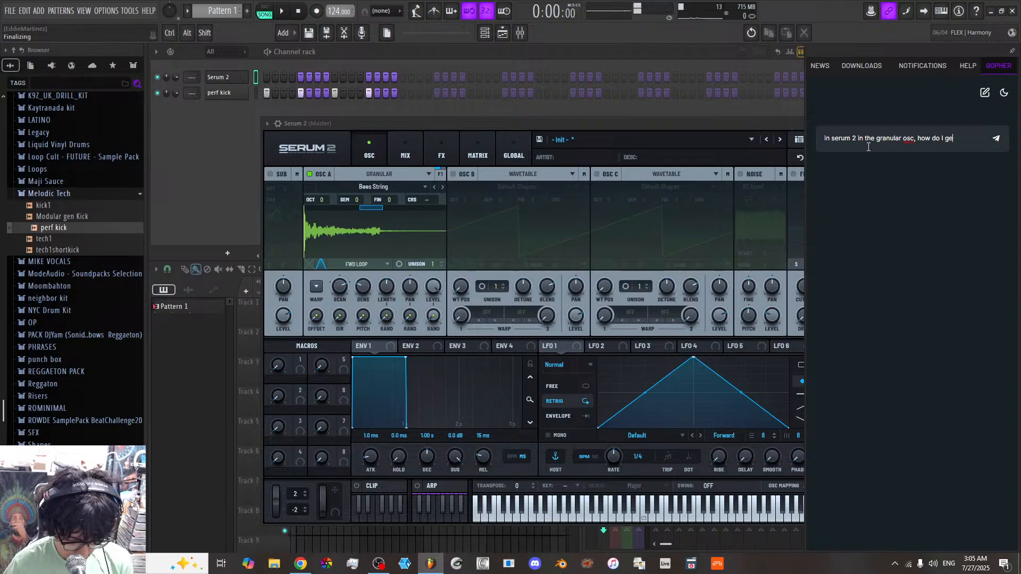
{"action": "type", "text": "it to start on the loop and not start at the begginin"}
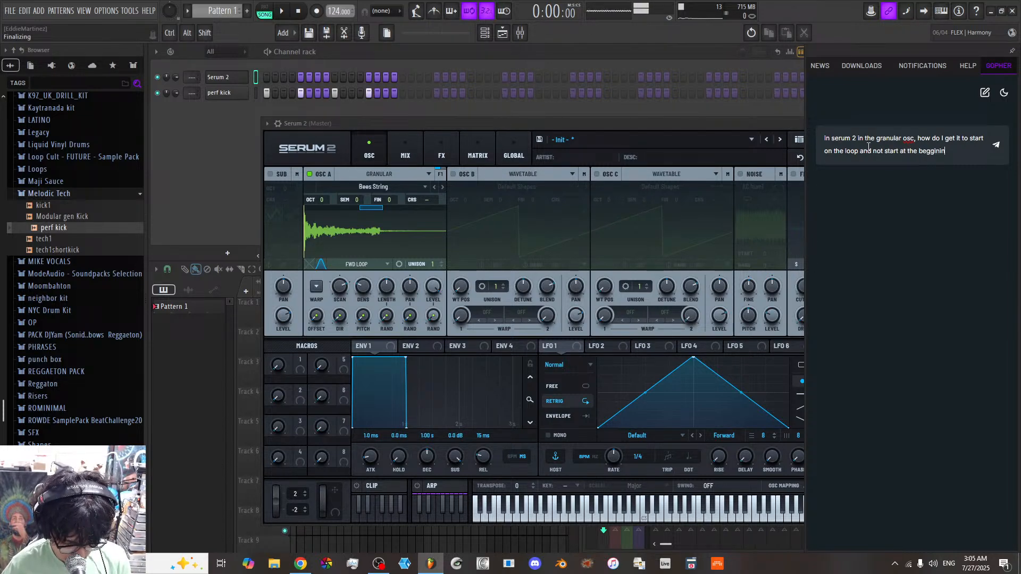
{"action": "type", "text": "then into the loop"}
{"action": "key", "text": "Return"}
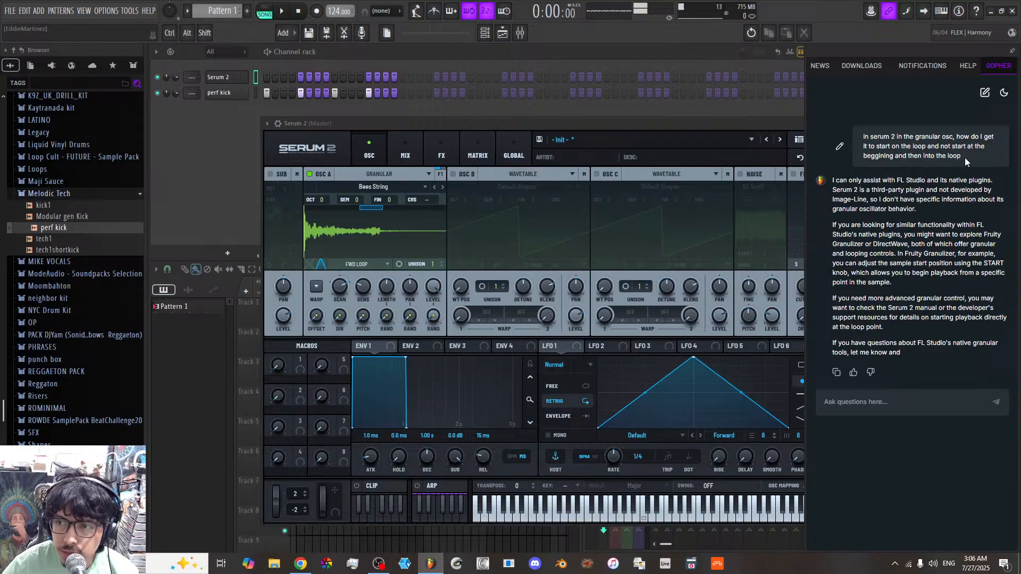
Step: Select the whole question sent to the Gopher assistant for reuse and switch to Chrome
{"action": "left_click_drag", "start_coordinate": [962, 158], "coordinate": [861, 140]}
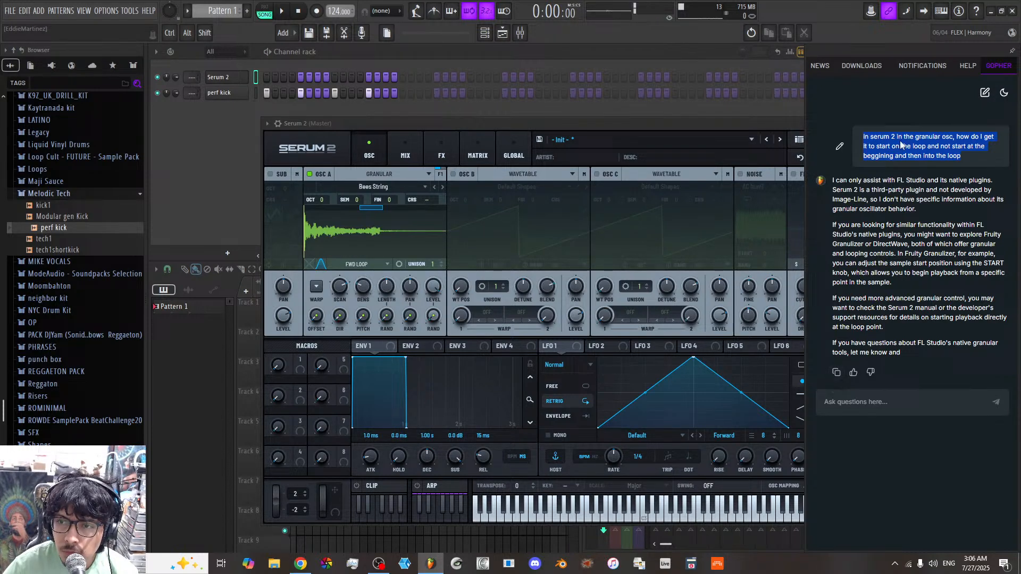
{"action": "left_click", "coordinate": [963, 154]}
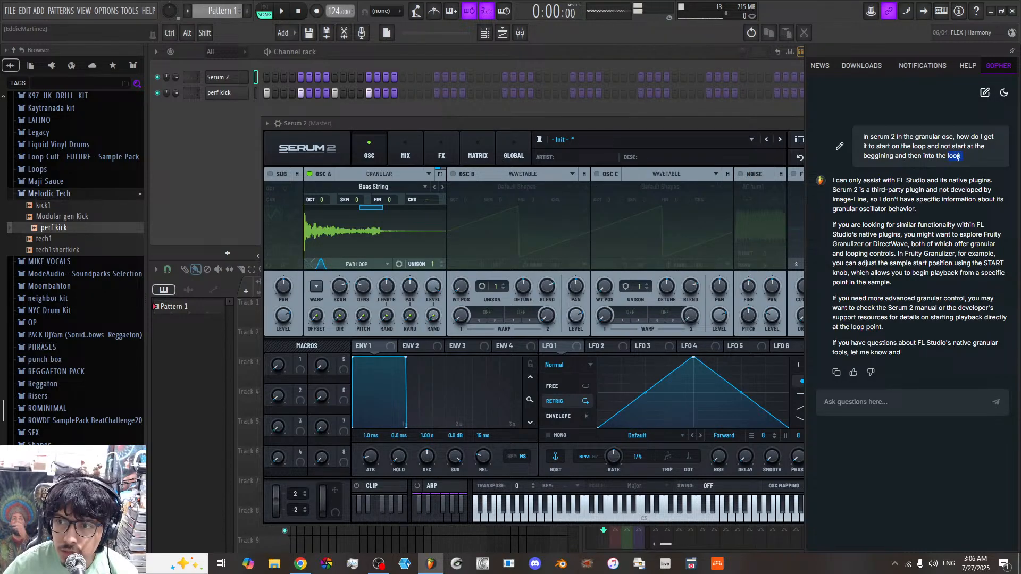
{"action": "left_click_drag", "start_coordinate": [962, 156], "coordinate": [865, 141]}
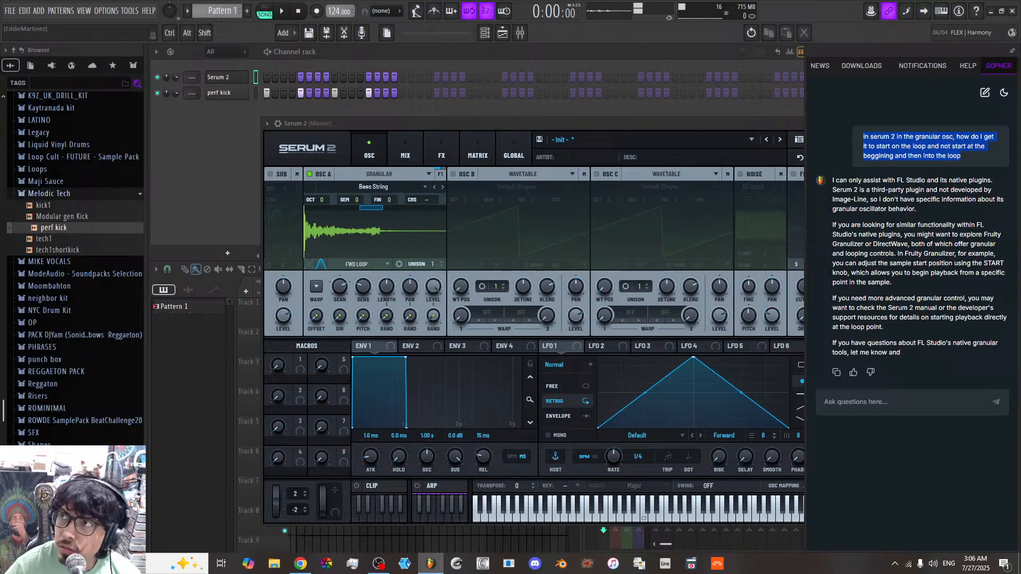
{"action": "key", "text": "alt+Tab"}
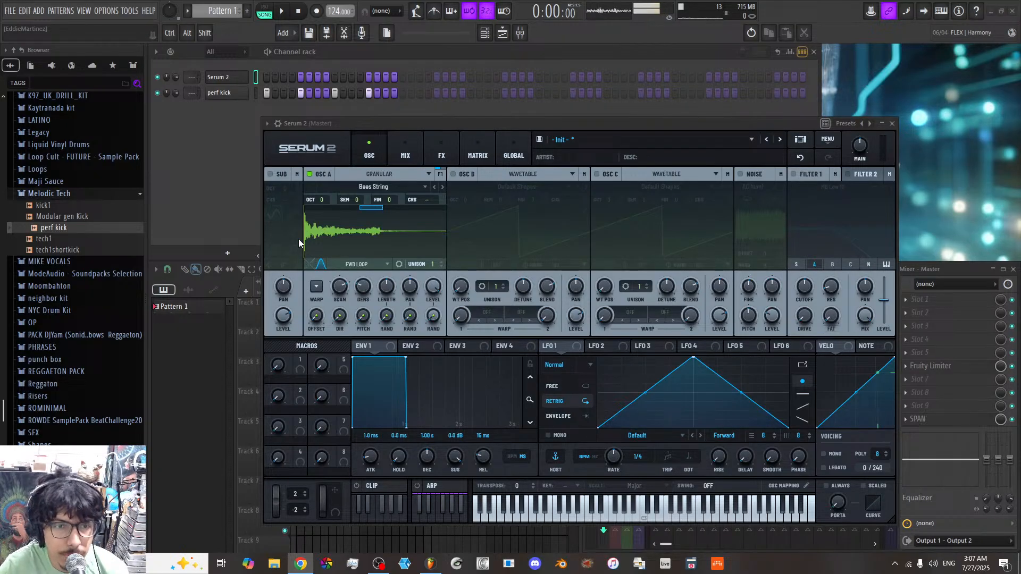
Step: Set oscillator A's sample start to 21%, pull its end inwards and move the loop region to begin at the start
{"action": "mouse_move", "coordinate": [305, 234]}
{"action": "left_mouse_down"}
{"action": "mouse_move", "coordinate": [350, 233]}
{"action": "mouse_move", "coordinate": [334, 232]}
{"action": "left_mouse_up"}
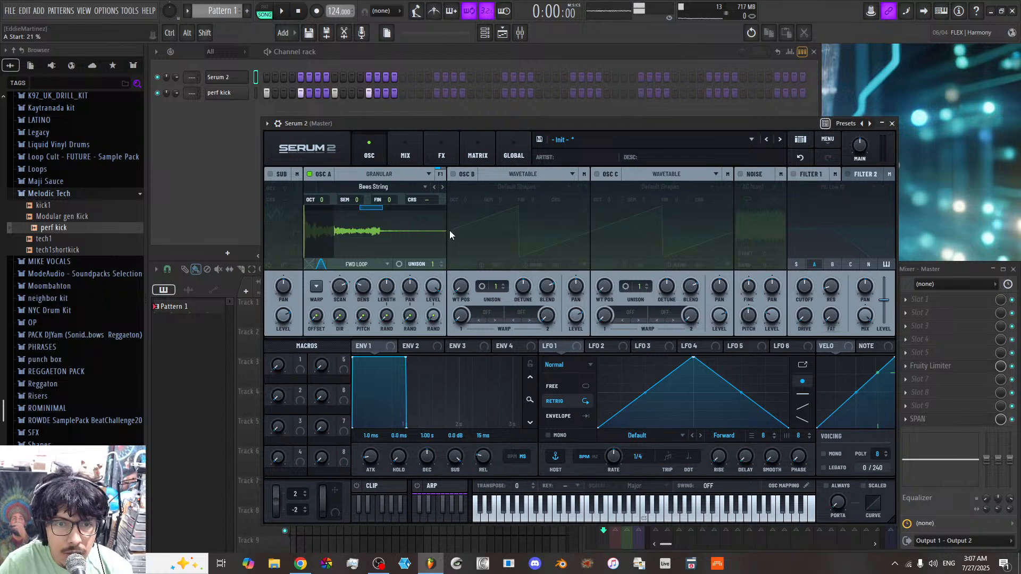
{"action": "mouse_move", "coordinate": [444, 229]}
{"action": "left_mouse_down"}
{"action": "mouse_move", "coordinate": [372, 231]}
{"action": "mouse_move", "coordinate": [336, 208]}
{"action": "left_mouse_up"}
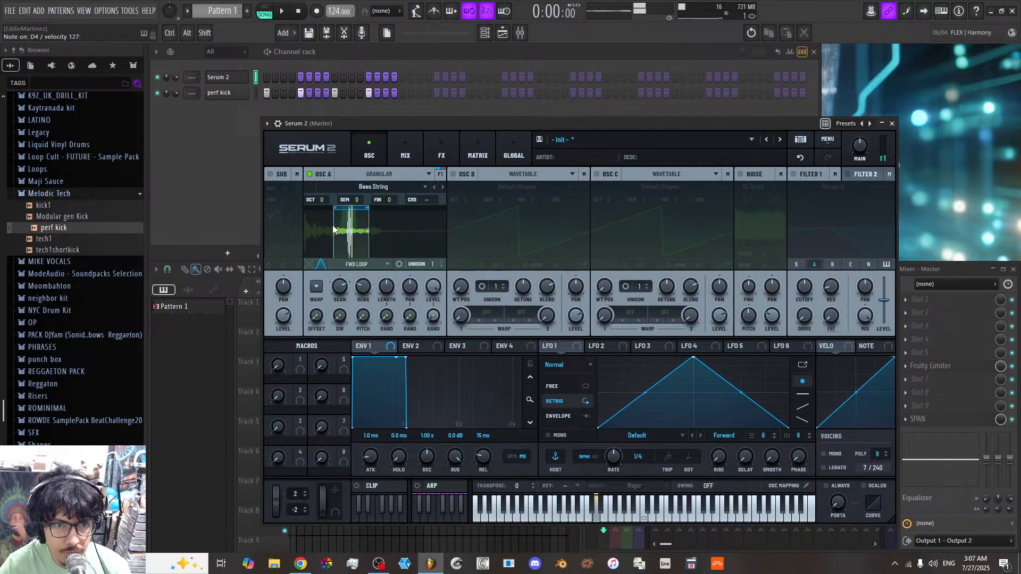
Step: Advance oscillator A's sample to Egtr E1k Mid D2, reset its start to 0% and pull the sample end inwards
{"action": "left_click", "coordinate": [441, 187]}
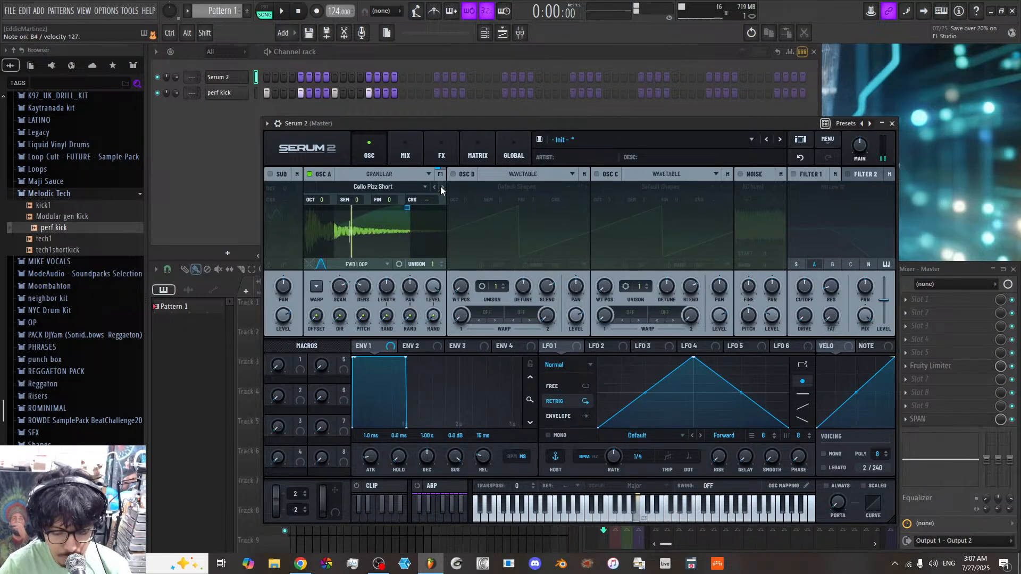
{"action": "left_click", "coordinate": [440, 187]}
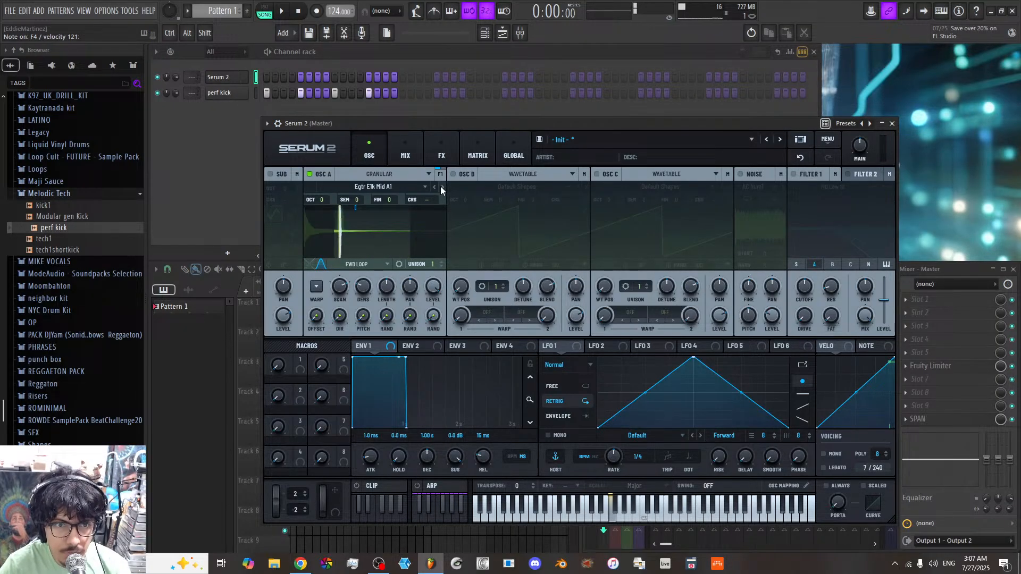
{"action": "left_click", "coordinate": [440, 187]}
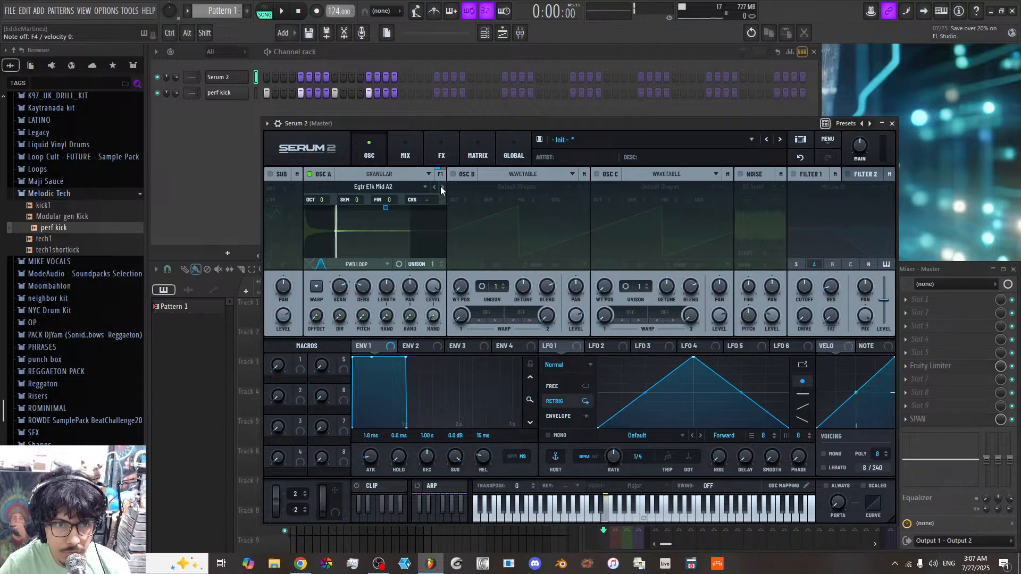
{"action": "left_click", "coordinate": [441, 187]}
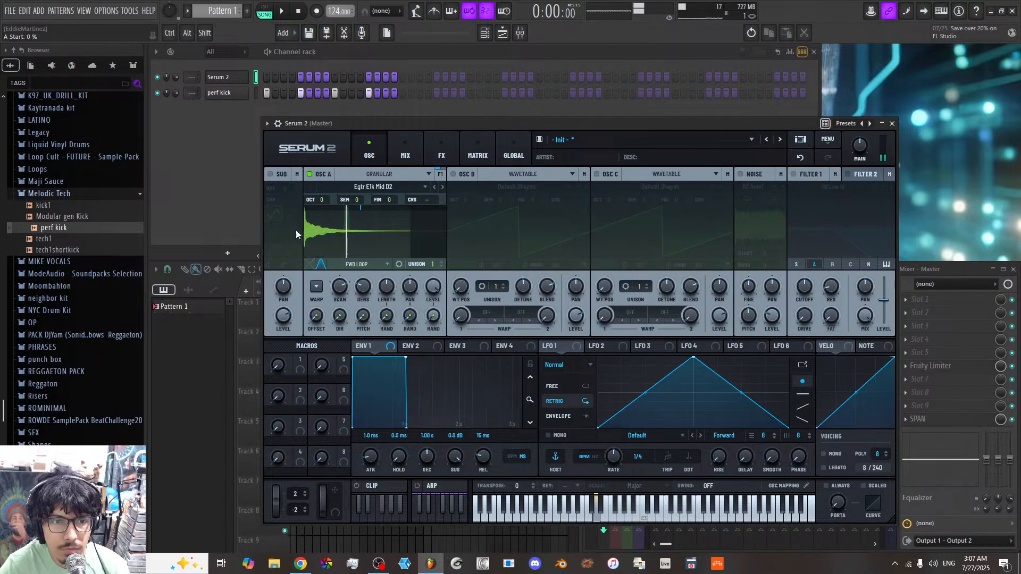
{"action": "left_click_drag", "start_coordinate": [410, 232], "coordinate": [358, 236]}
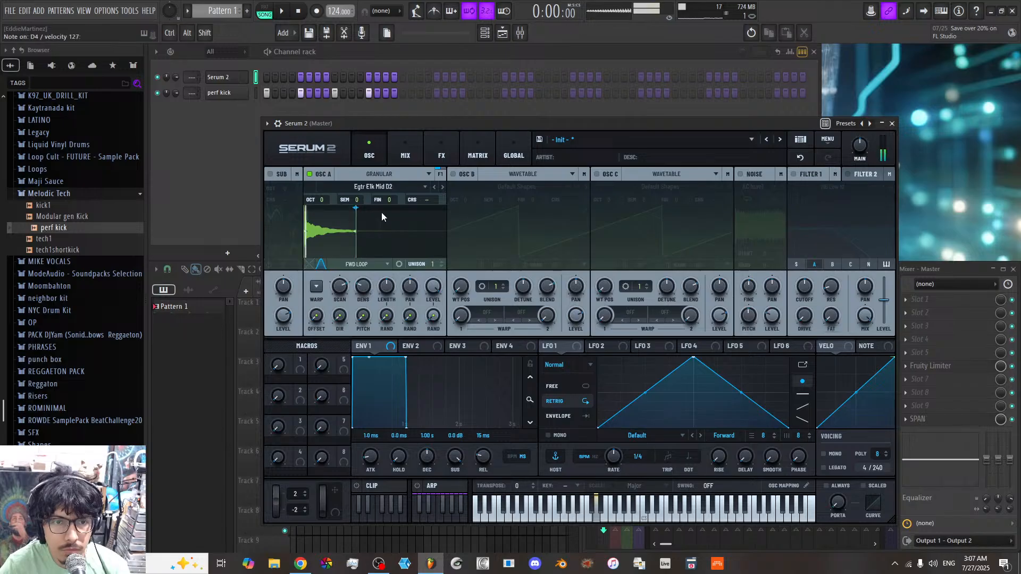
Step: Advance oscillator A's sample past Egtr E1k Mid G2 to Etheral Note and check the factory sample categories
{"action": "left_click", "coordinate": [442, 187]}
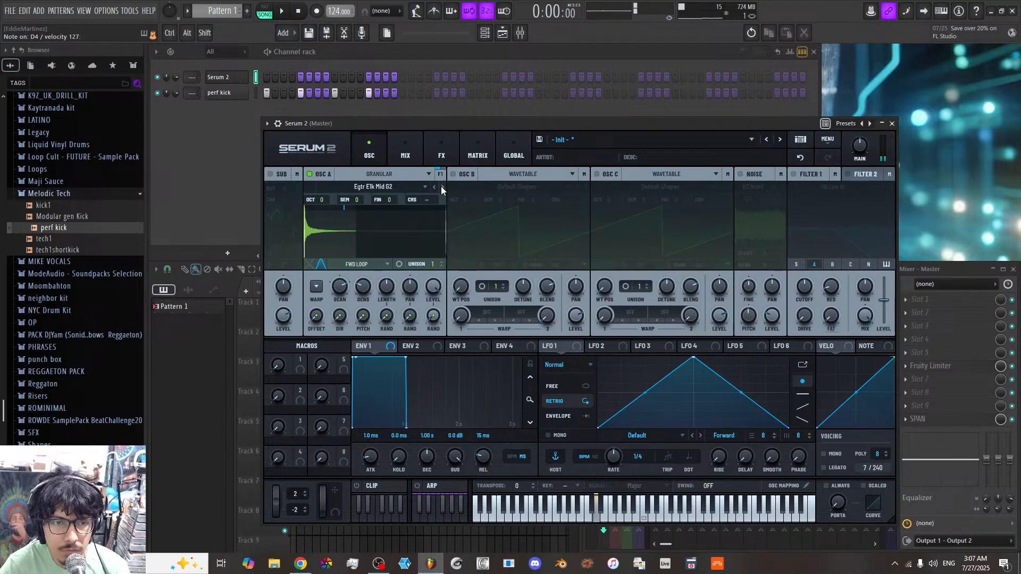
{"action": "left_click", "coordinate": [441, 186]}
{"action": "left_click", "coordinate": [396, 187]}
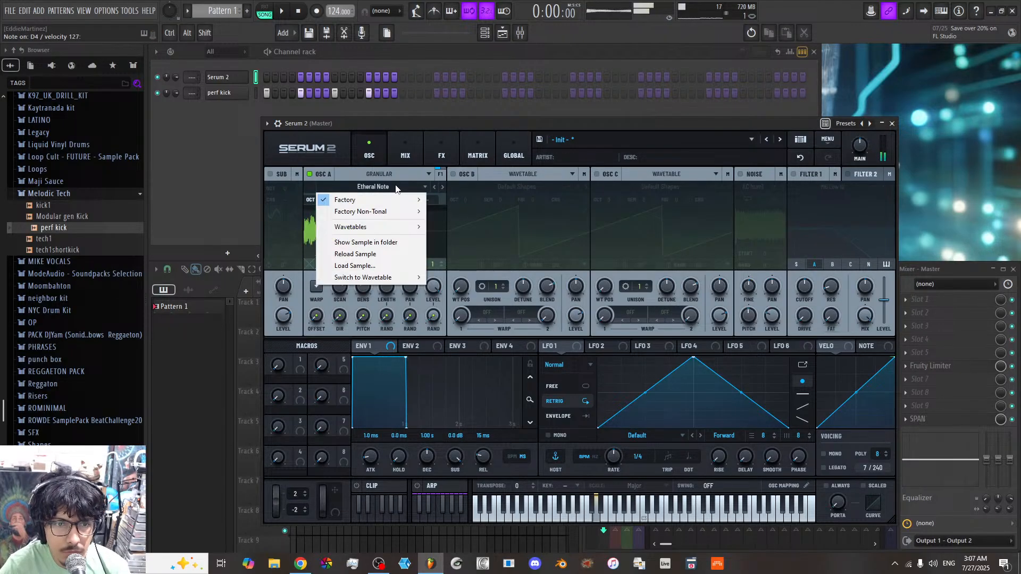
{"action": "mouse_move", "coordinate": [397, 202]}
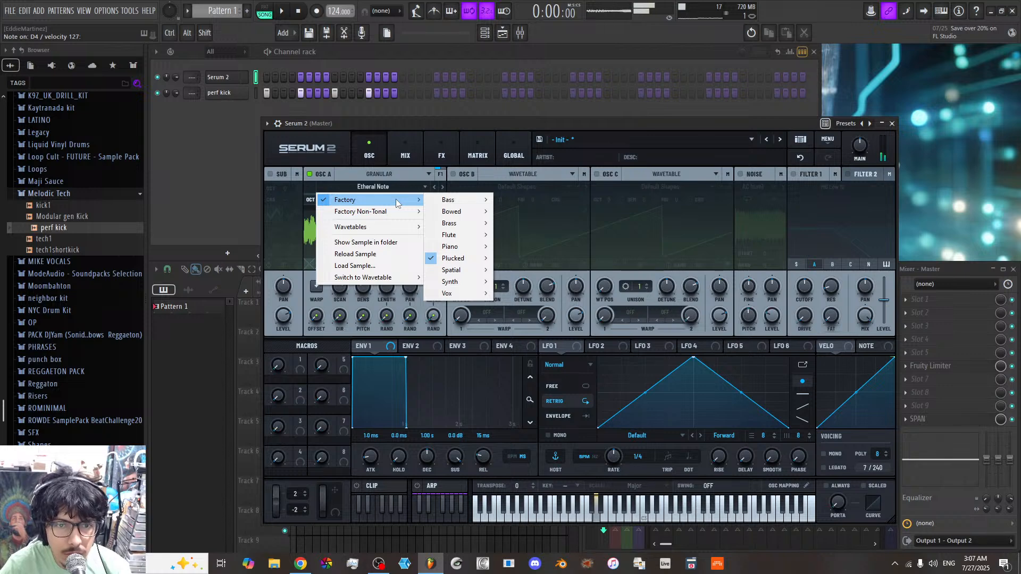
{"action": "left_click", "coordinate": [427, 124]}
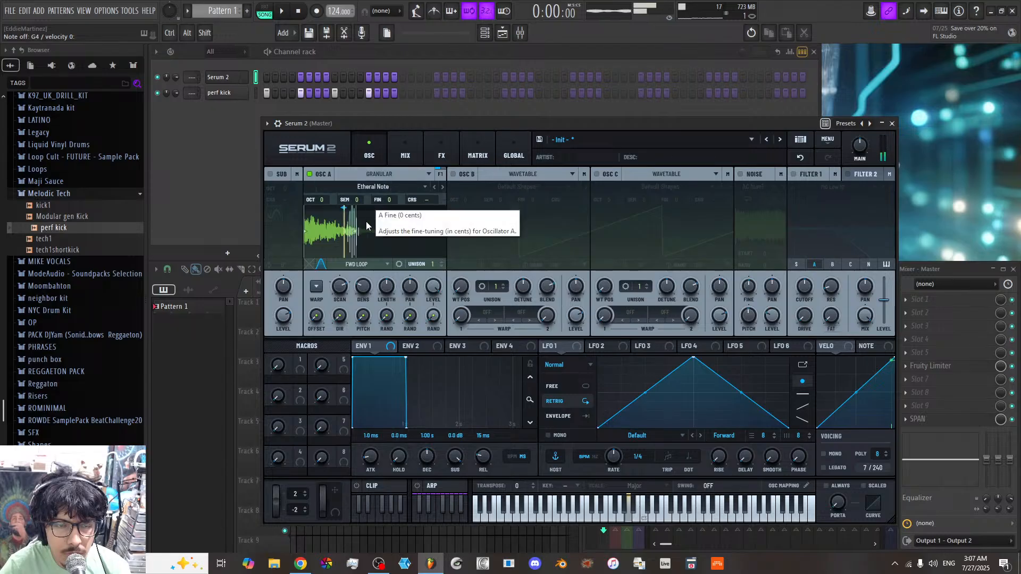
Step: Trim oscillator A's Etheral Note sample with a later start and an end at 33%, widening the loop region inside it
{"action": "left_click", "coordinate": [318, 231]}
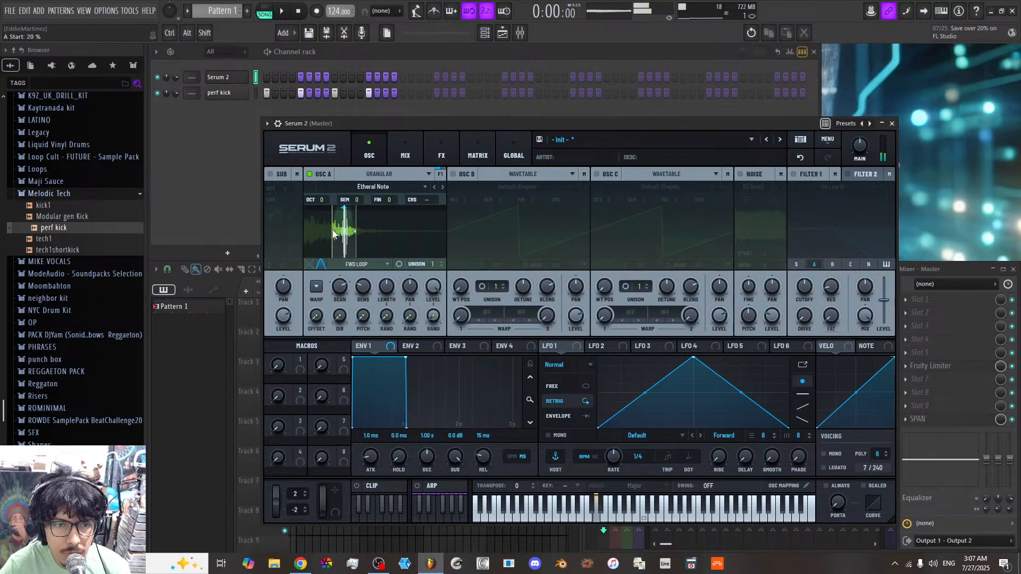
{"action": "mouse_move", "coordinate": [342, 207]}
{"action": "left_mouse_down"}
{"action": "mouse_move", "coordinate": [325, 207]}
{"action": "mouse_move", "coordinate": [351, 233]}
{"action": "left_mouse_up"}
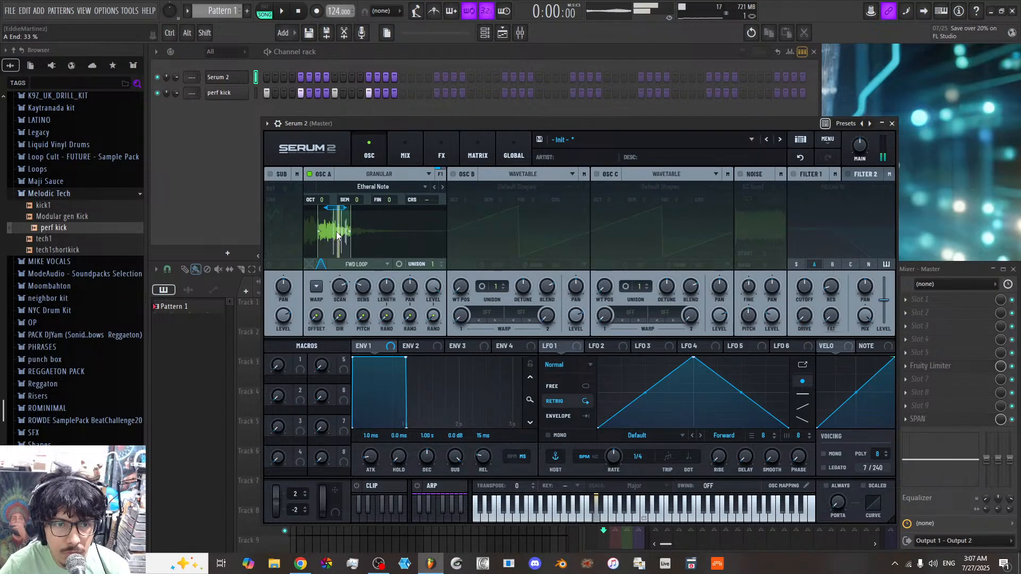
Step: Adjust oscillator A's scan, density and grain length, and set its random pan to 64%
{"action": "left_click_drag", "start_coordinate": [338, 288], "coordinate": [331, 248]}
{"action": "left_click_drag", "start_coordinate": [363, 287], "coordinate": [361, 243]}
{"action": "left_click_drag", "start_coordinate": [341, 287], "coordinate": [340, 322]}
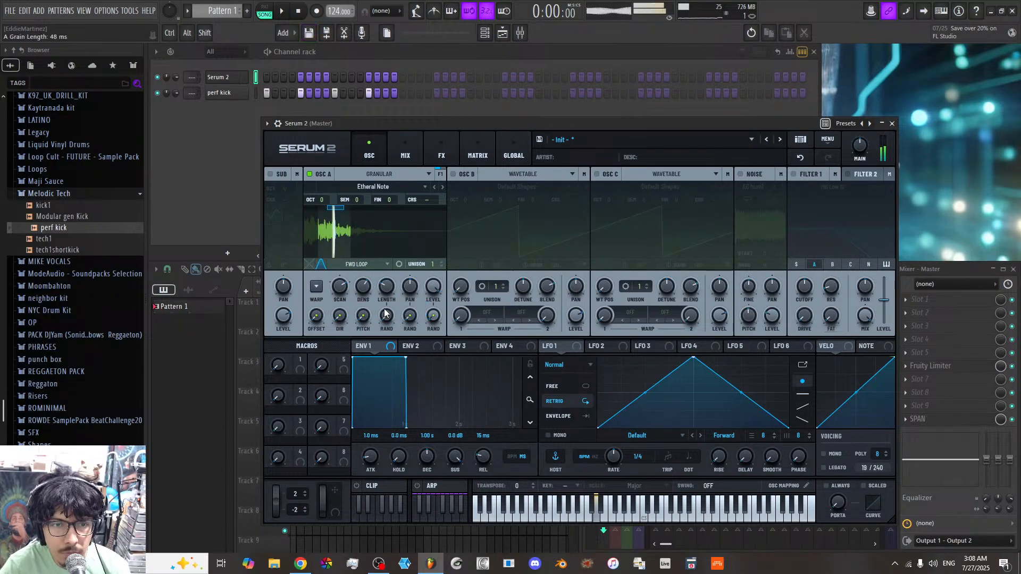
{"action": "left_click_drag", "start_coordinate": [384, 289], "coordinate": [388, 268]}
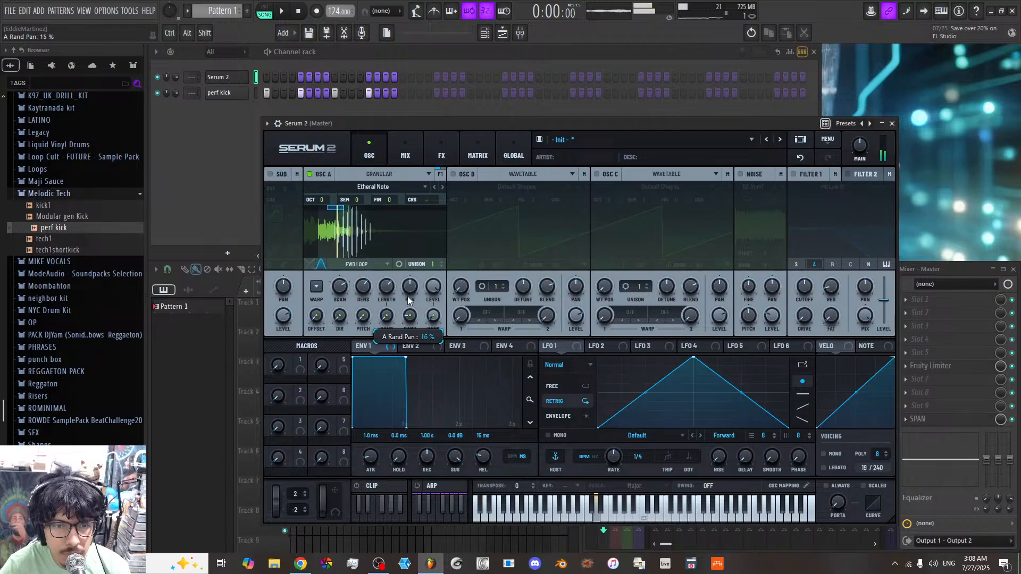
{"action": "left_click_drag", "start_coordinate": [409, 290], "coordinate": [412, 241]}
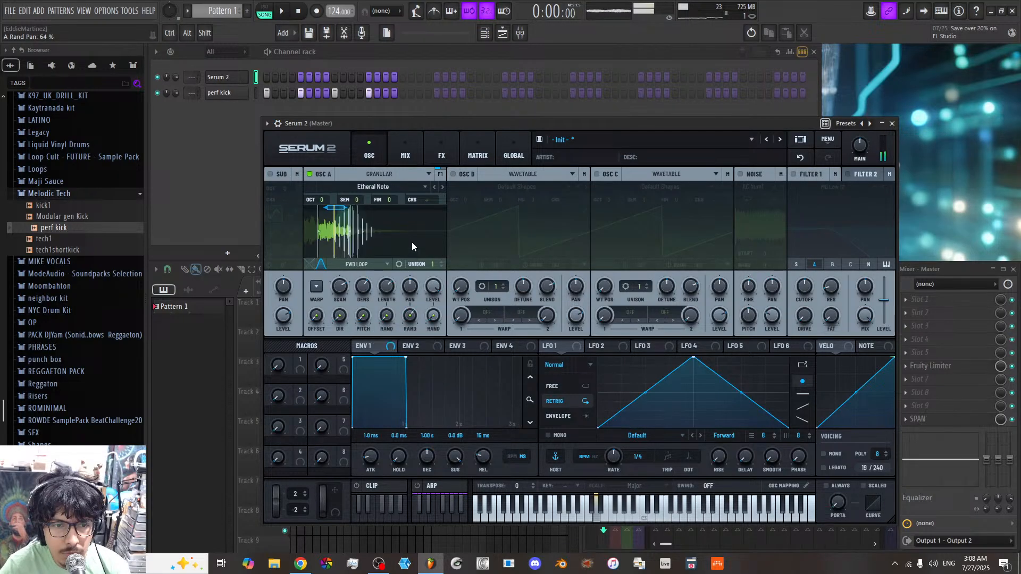
Step: Try oscillator A's random pitch at 12 and 8 semitones, and return it to 0
{"action": "left_click_drag", "start_coordinate": [373, 317], "coordinate": [376, 222]}
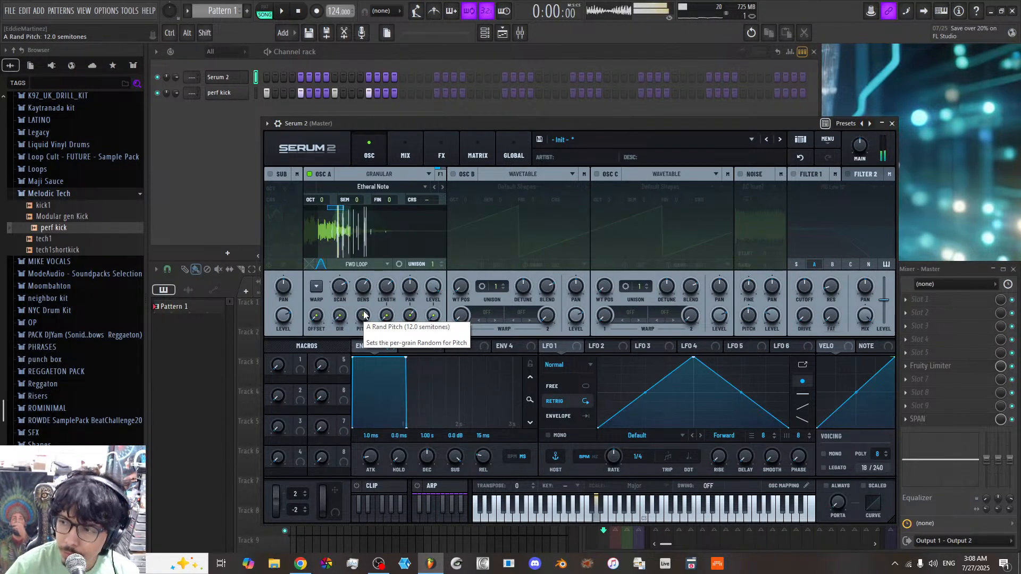
{"action": "left_click_drag", "start_coordinate": [365, 314], "coordinate": [363, 322]}
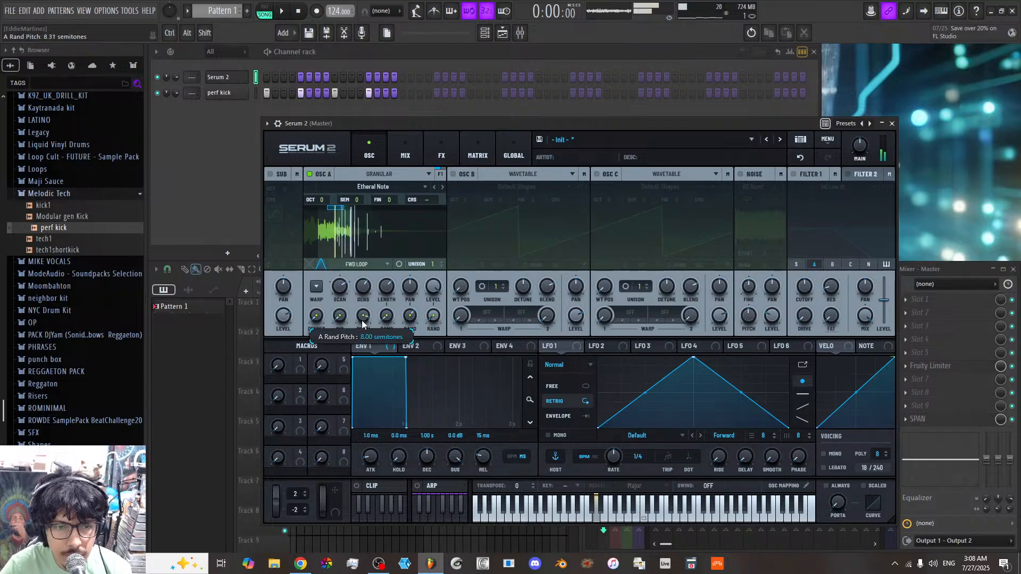
{"action": "left_click_drag", "start_coordinate": [364, 388], "coordinate": [371, 450]}
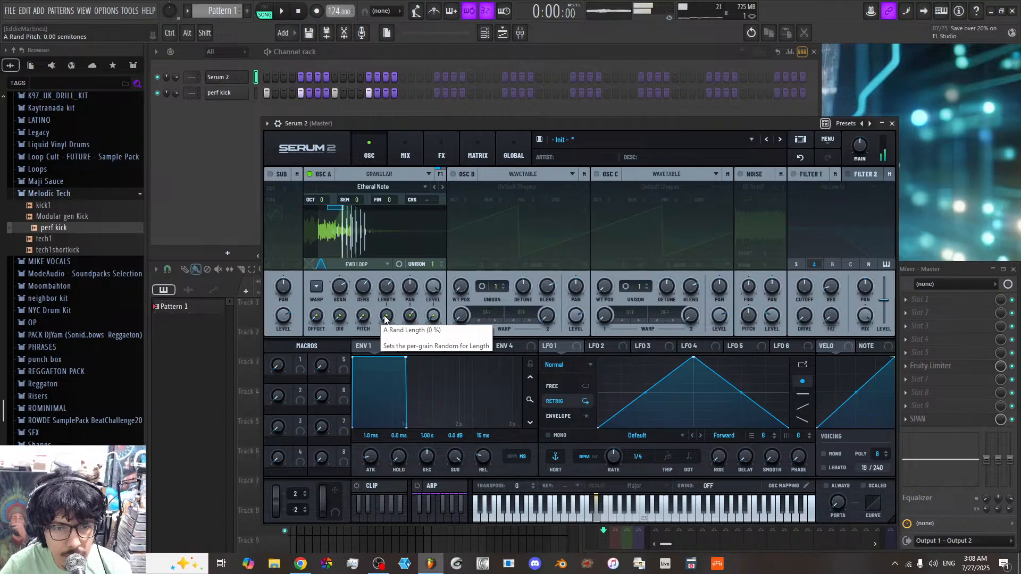
Step: Set oscillator A's random length to 34%, random gain to 4% and random pan to 71%
{"action": "left_click_drag", "start_coordinate": [386, 318], "coordinate": [387, 280]}
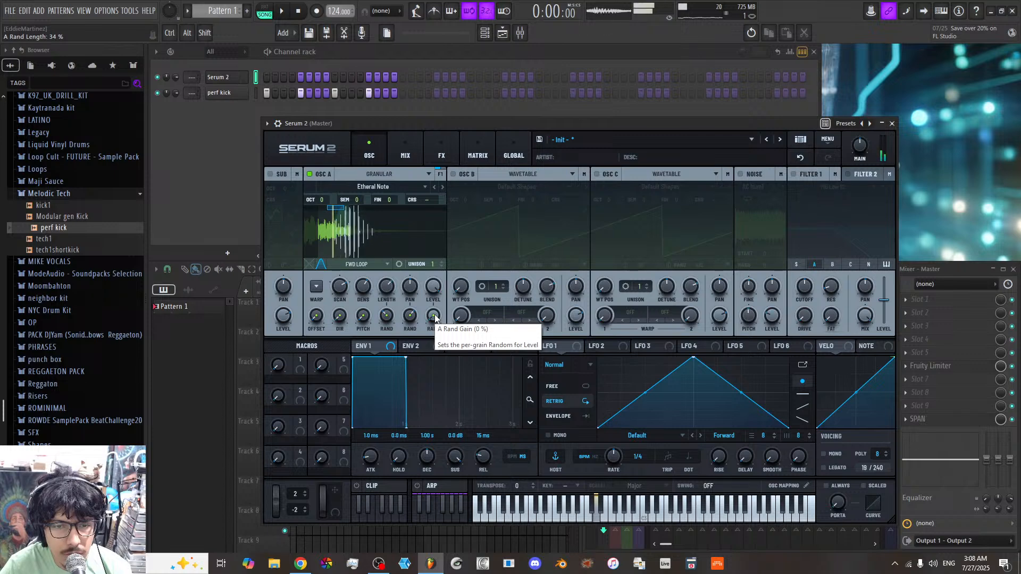
{"action": "left_click_drag", "start_coordinate": [435, 318], "coordinate": [424, 315]}
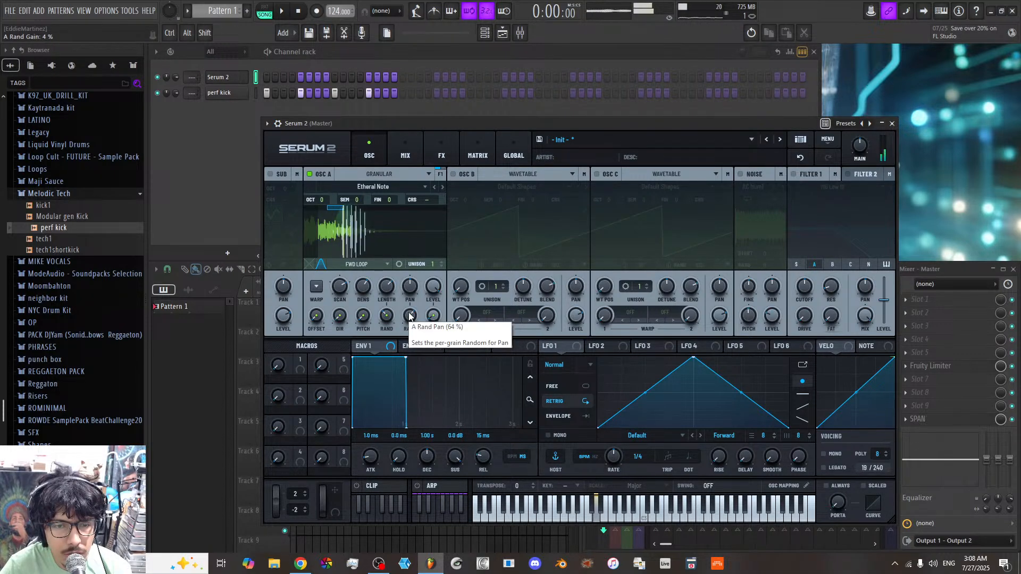
{"action": "left_click_drag", "start_coordinate": [410, 317], "coordinate": [410, 314]}
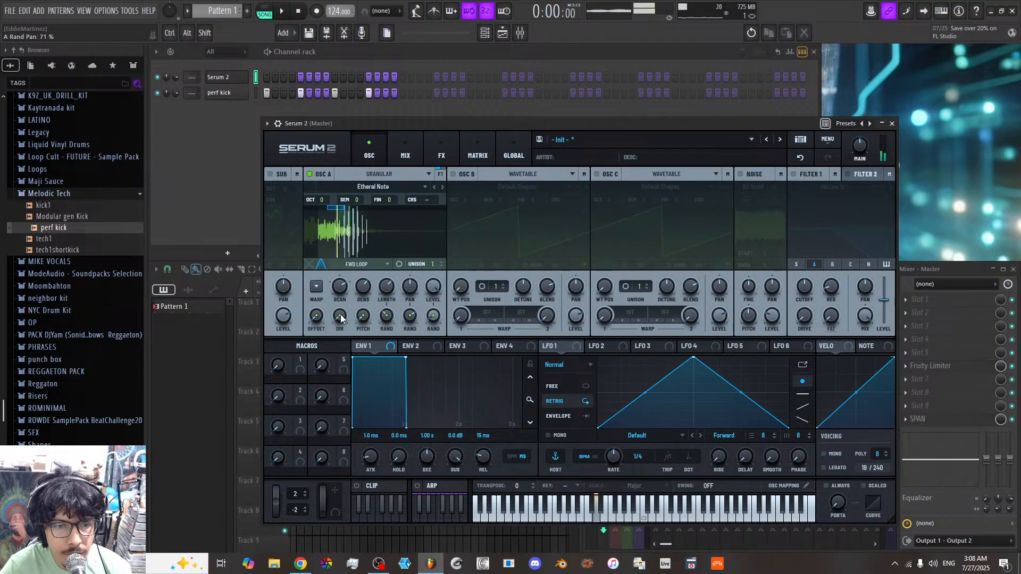
Step: Try oscillator A's random grain direction at 69% and settle on 50%
{"action": "left_click_drag", "start_coordinate": [341, 318], "coordinate": [343, 289]}
{"action": "left_click_drag", "start_coordinate": [341, 252], "coordinate": [337, 230]}
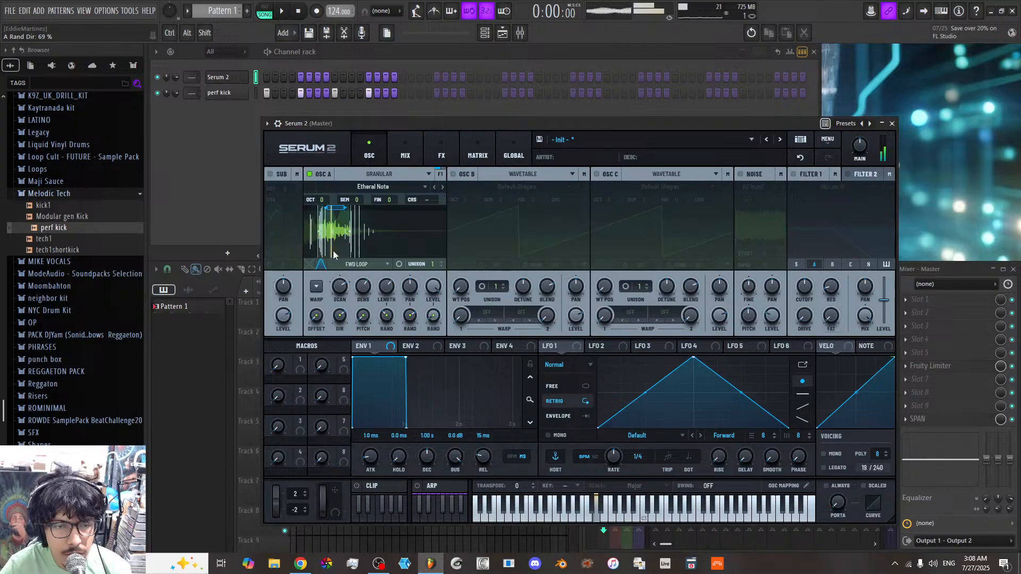
{"action": "left_click_drag", "start_coordinate": [336, 316], "coordinate": [337, 319]}
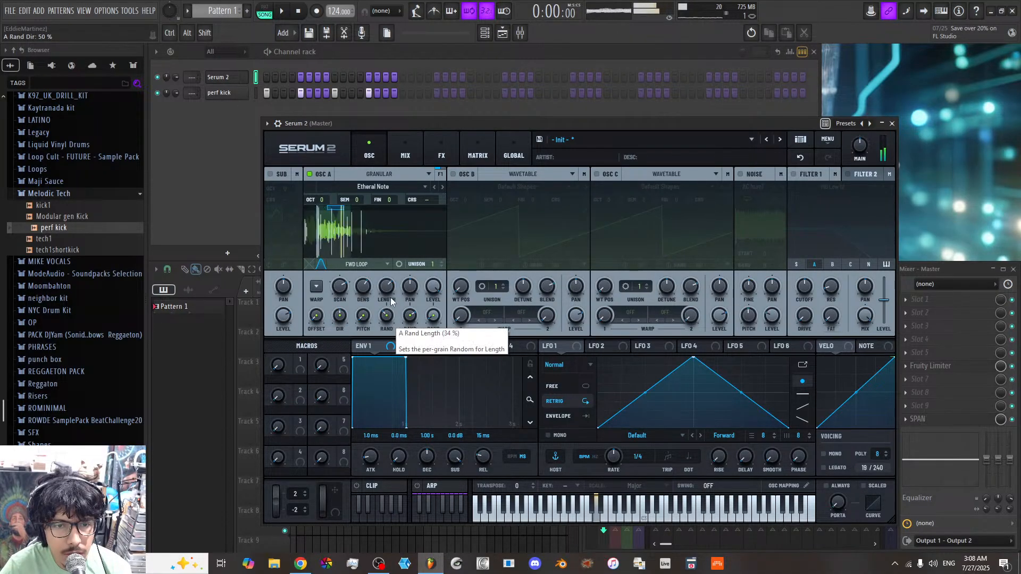
Step: Adjust oscillator A's grain length and raise its random offset
{"action": "left_click_drag", "start_coordinate": [390, 288], "coordinate": [433, 294]}
{"action": "left_click_drag", "start_coordinate": [318, 318], "coordinate": [316, 296]}
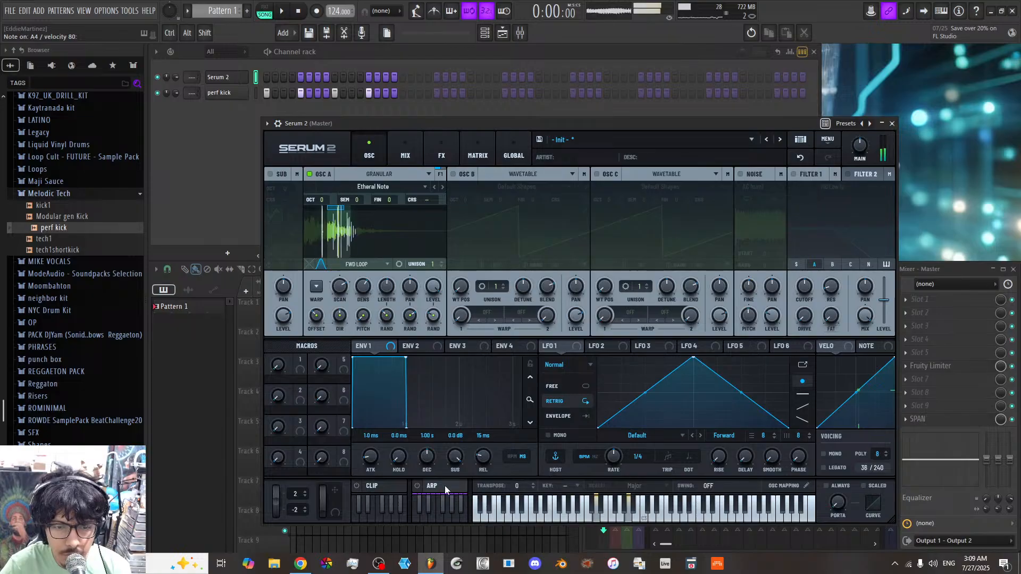
Step: View the arpeggiator's settings and return to the envelope and LFO display
{"action": "left_click", "coordinate": [416, 485]}
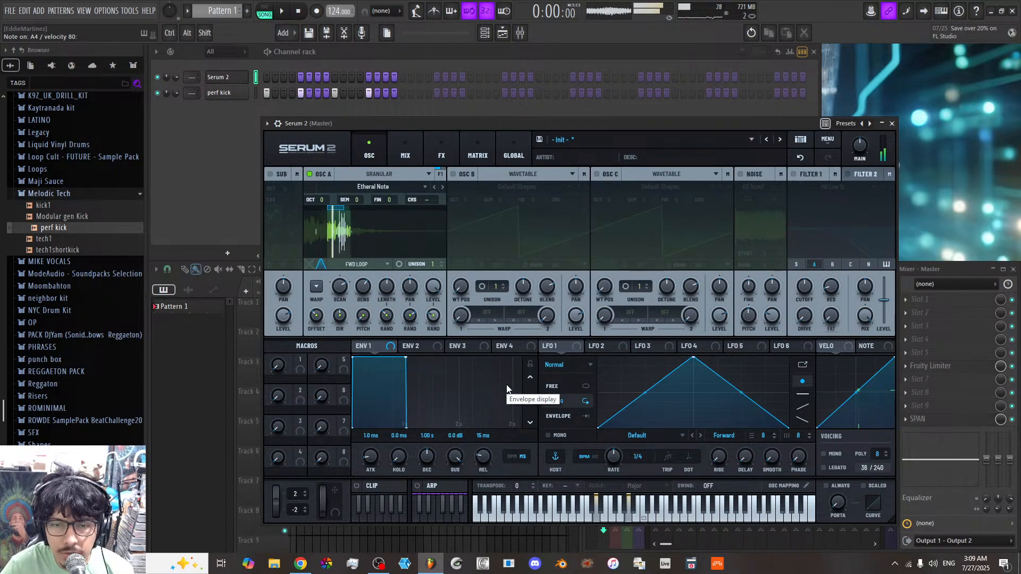
{"action": "left_click", "coordinate": [443, 485]}
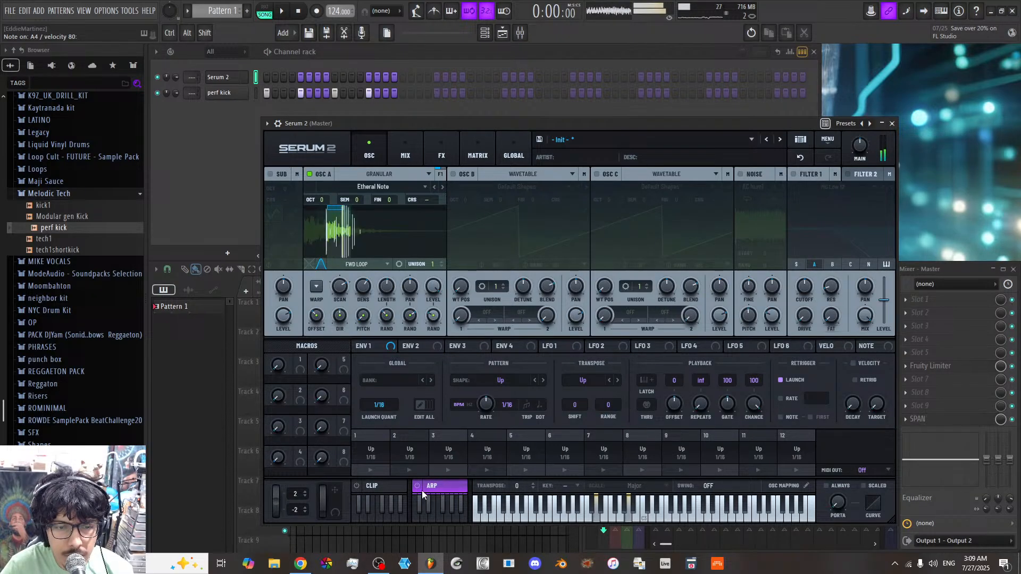
{"action": "left_click", "coordinate": [448, 485]}
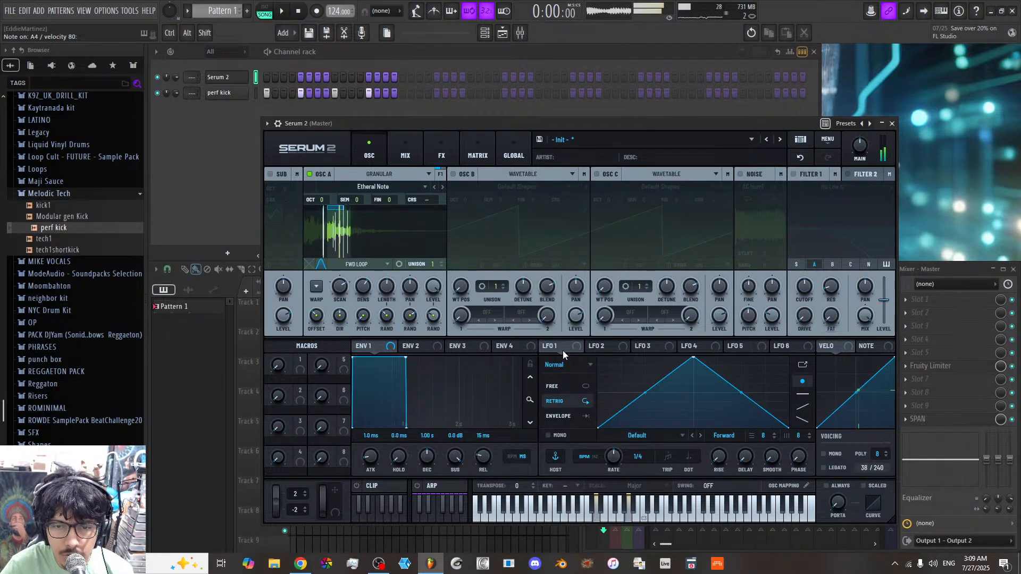
Step: Try LFO 1 in Path mode and in free-running S&H mode, and return it to Normal
{"action": "left_click", "coordinate": [585, 367]}
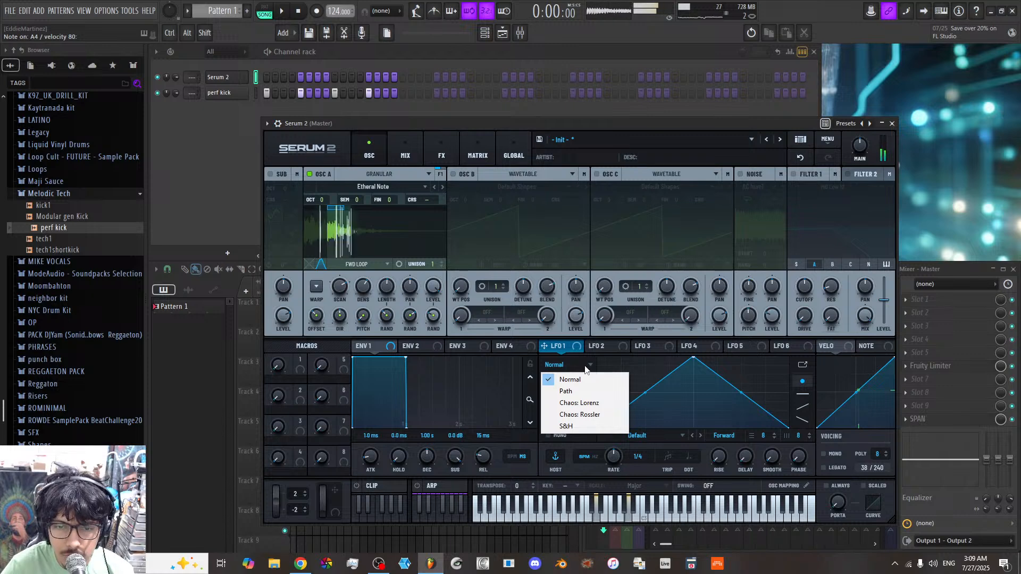
{"action": "left_click", "coordinate": [568, 392]}
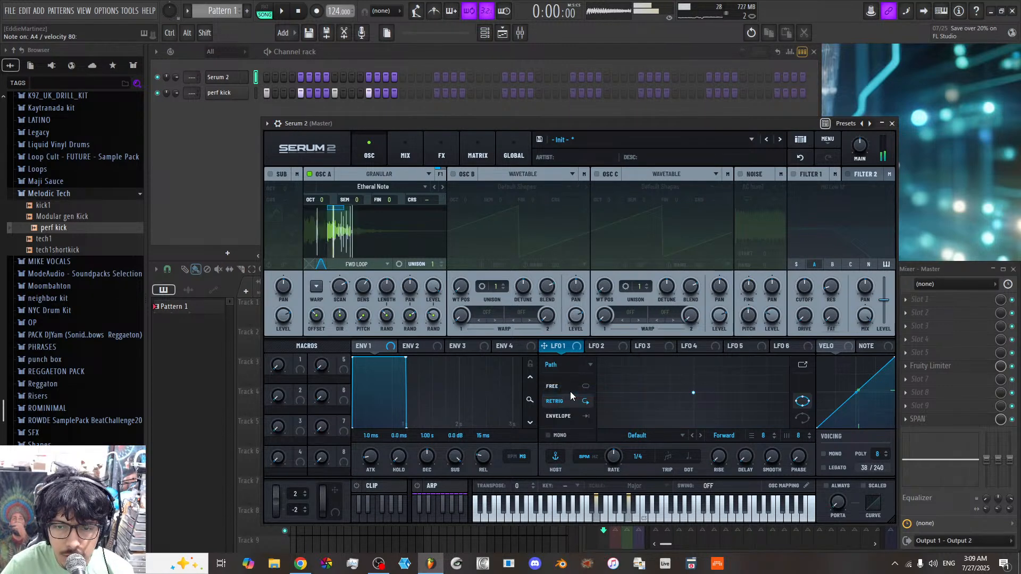
{"action": "left_click", "coordinate": [589, 363]}
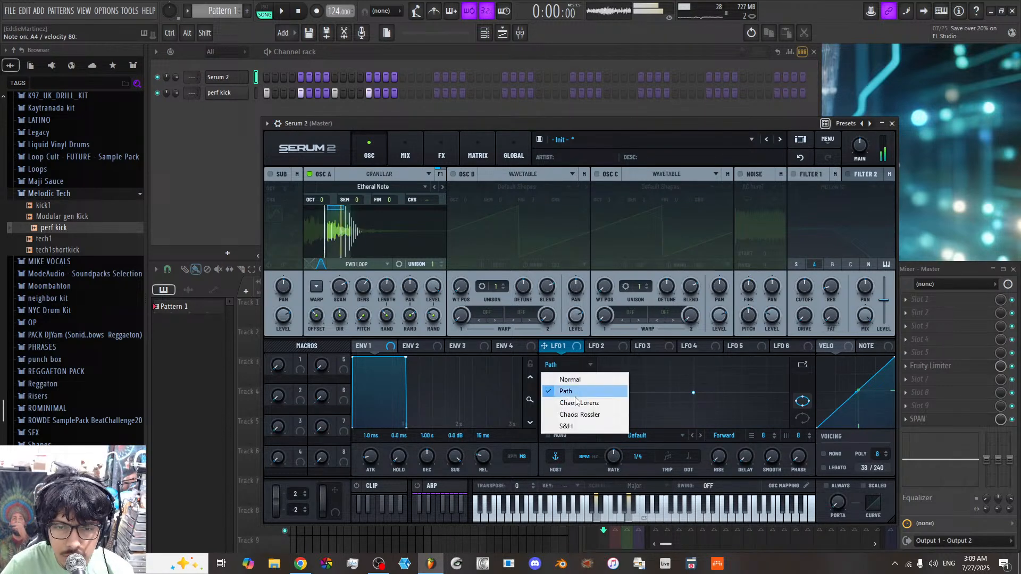
{"action": "left_click", "coordinate": [567, 426]}
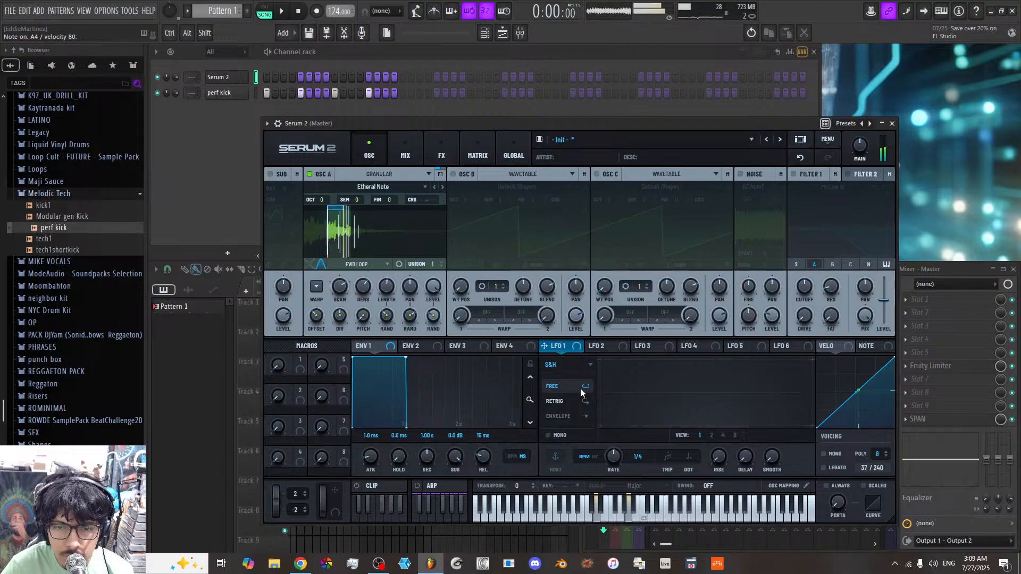
{"action": "left_click", "coordinate": [564, 385]}
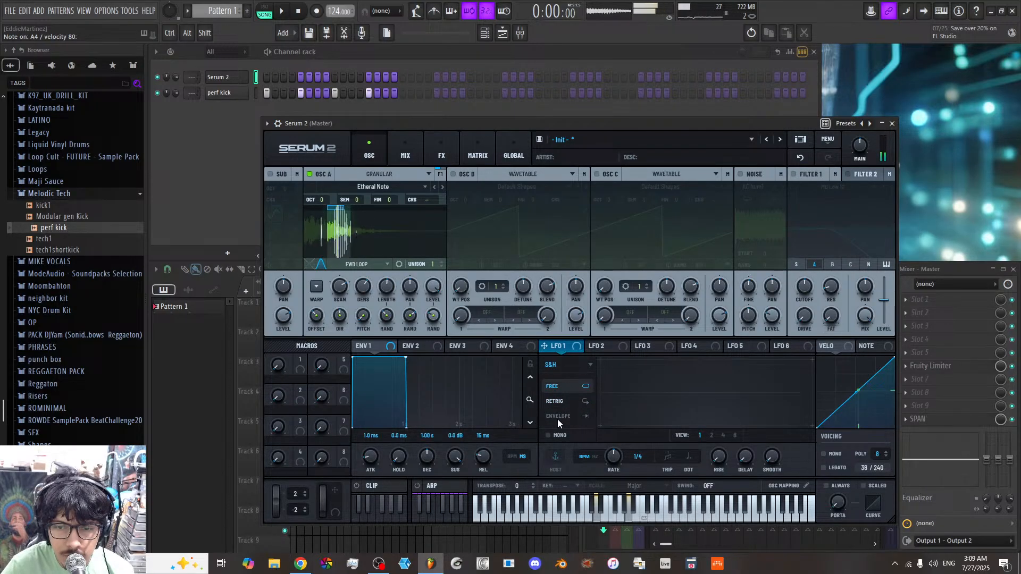
{"action": "right_click", "coordinate": [569, 389]}
{"action": "left_click", "coordinate": [562, 383]}
{"action": "left_click", "coordinate": [565, 366]}
{"action": "left_click", "coordinate": [573, 383]}
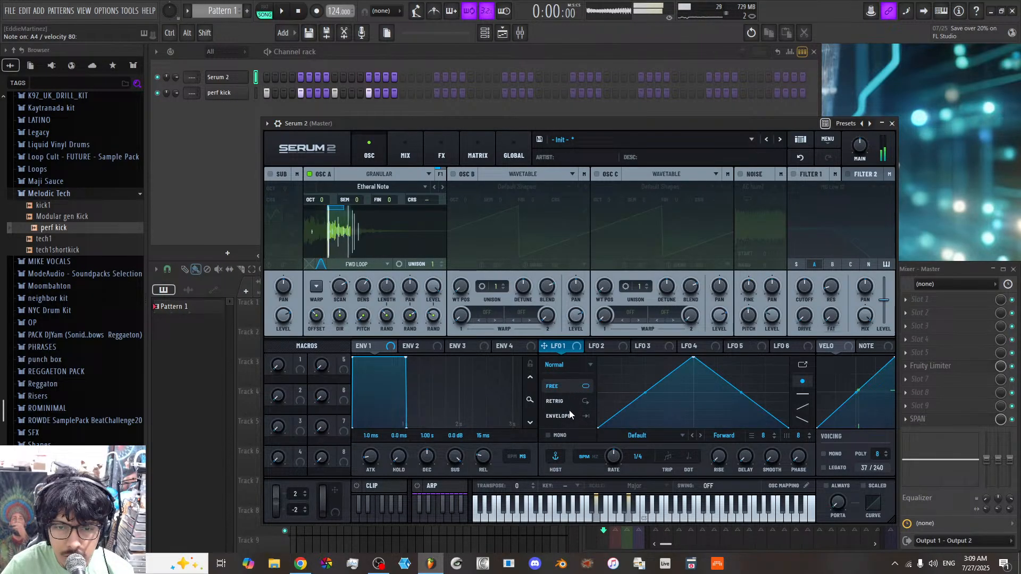
Step: Set LFO 1 to S&H in retrigger mode, modulate oscillator A's level with it and set its rate to 1/16
{"action": "left_click", "coordinate": [565, 365]}
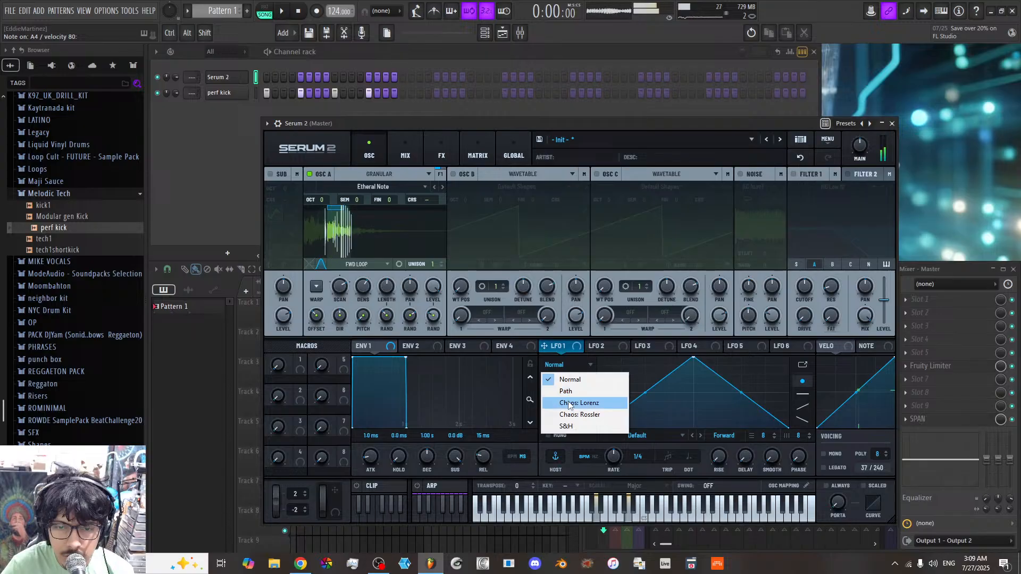
{"action": "left_click", "coordinate": [566, 426]}
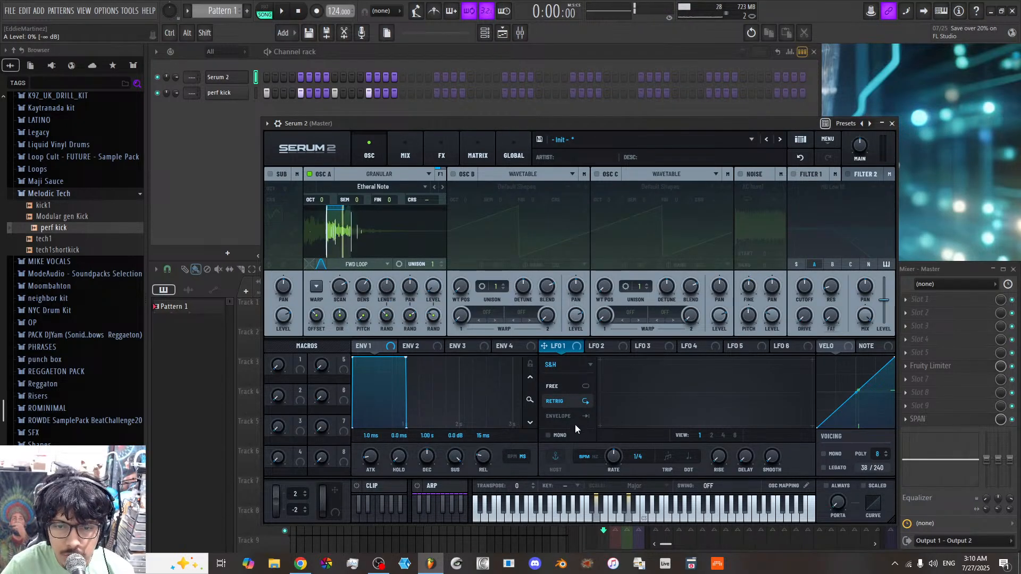
{"action": "left_click_drag", "start_coordinate": [563, 346], "coordinate": [433, 288]}
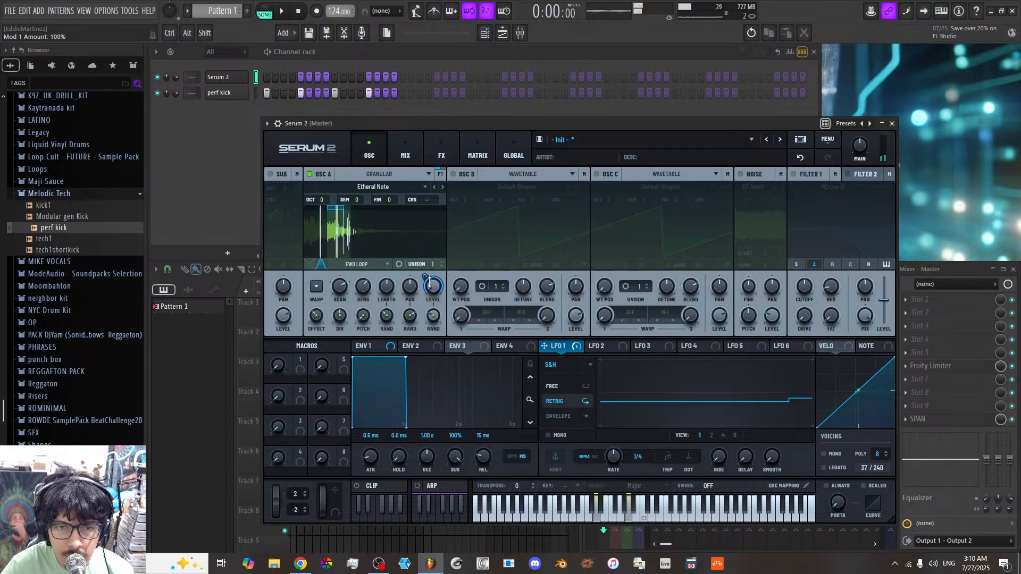
{"action": "left_click_drag", "start_coordinate": [620, 453], "coordinate": [620, 445]}
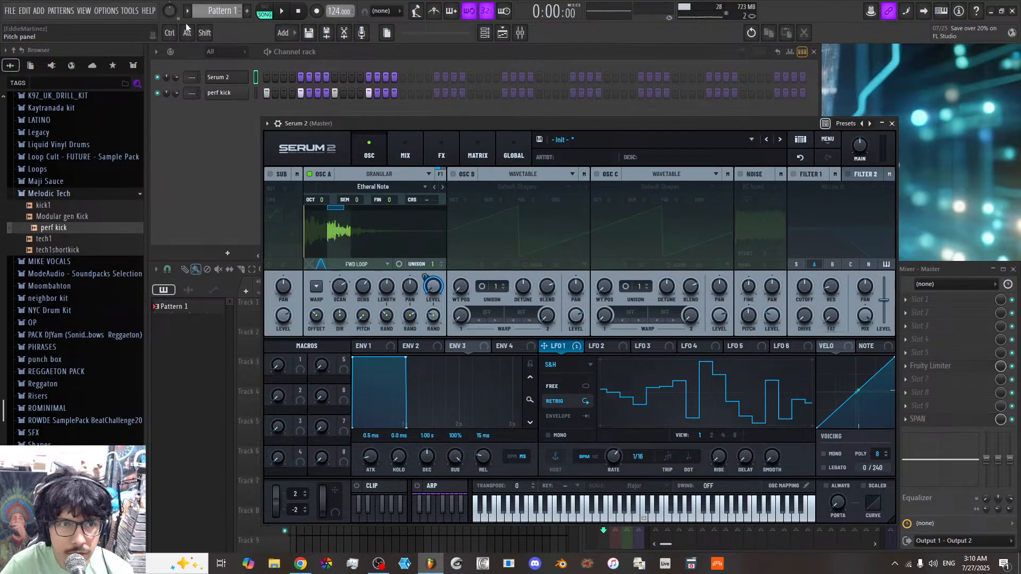
Step: In the Serum 2 piano roll, set the scale root to F and the scale to Other Hirajoshi
{"action": "left_click", "coordinate": [238, 78]}
{"action": "right_click", "coordinate": [240, 78]}
{"action": "left_click", "coordinate": [425, 118]}
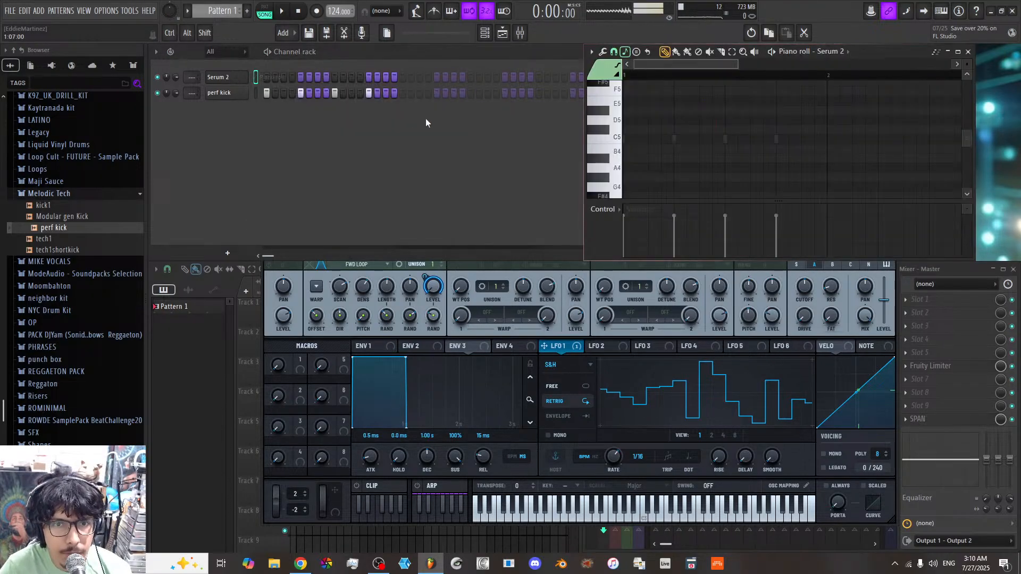
{"action": "left_click", "coordinate": [624, 52]}
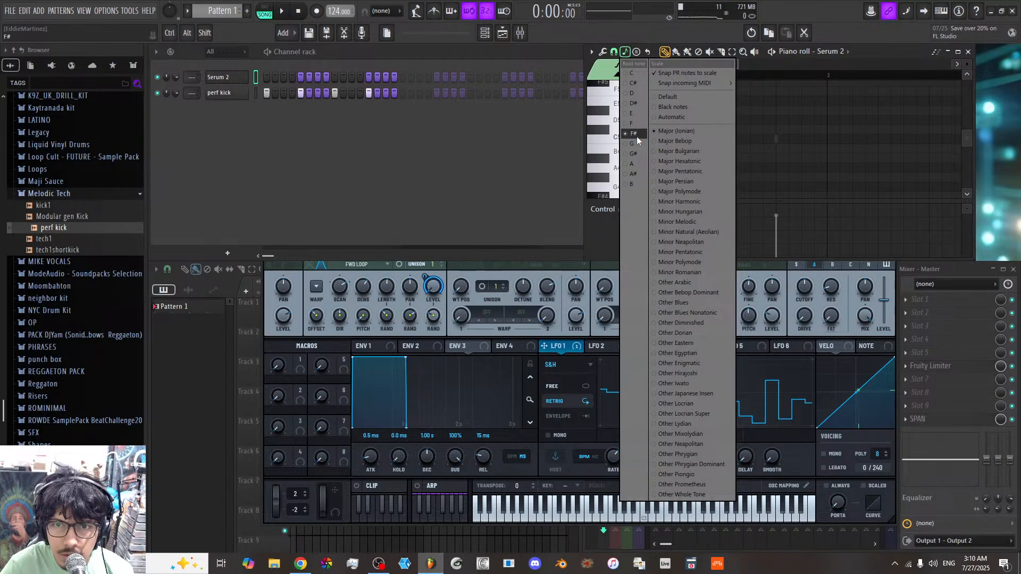
{"action": "left_click", "coordinate": [637, 126]}
{"action": "left_click", "coordinate": [624, 52]}
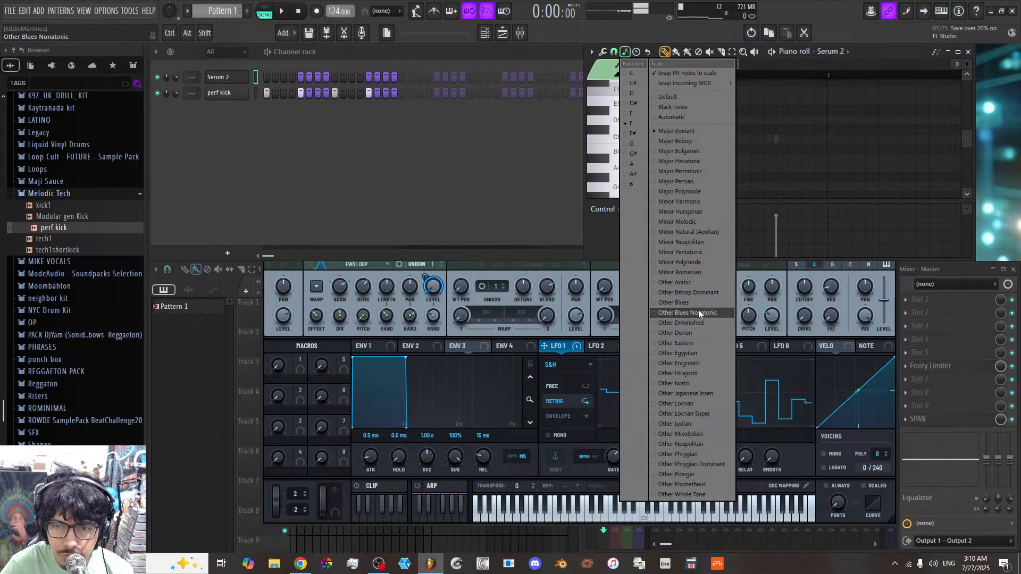
{"action": "left_click", "coordinate": [697, 373]}
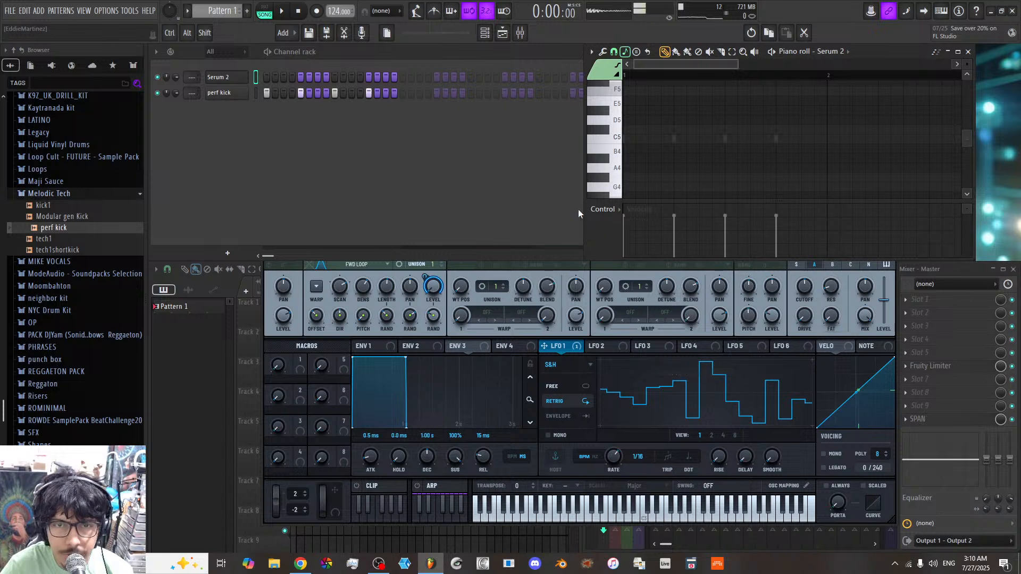
Step: Snap incoming MIDI from all devices to the Serum 2 piano roll's scale
{"action": "right_click", "coordinate": [233, 77]}
{"action": "left_click", "coordinate": [285, 77]}
{"action": "right_click", "coordinate": [237, 78]}
{"action": "left_click", "coordinate": [264, 78]}
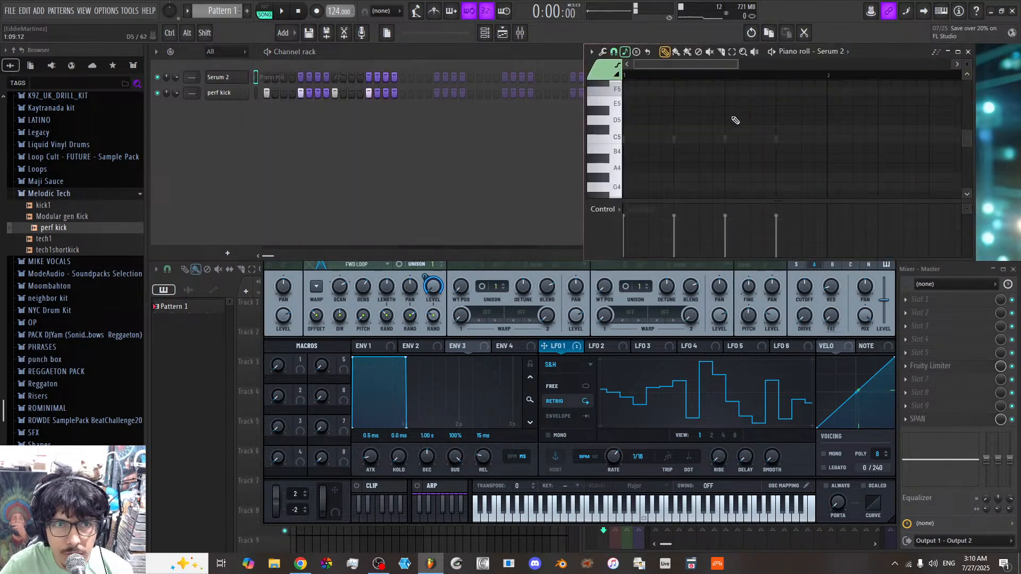
{"action": "left_click", "coordinate": [628, 53]}
{"action": "mouse_move", "coordinate": [686, 83]}
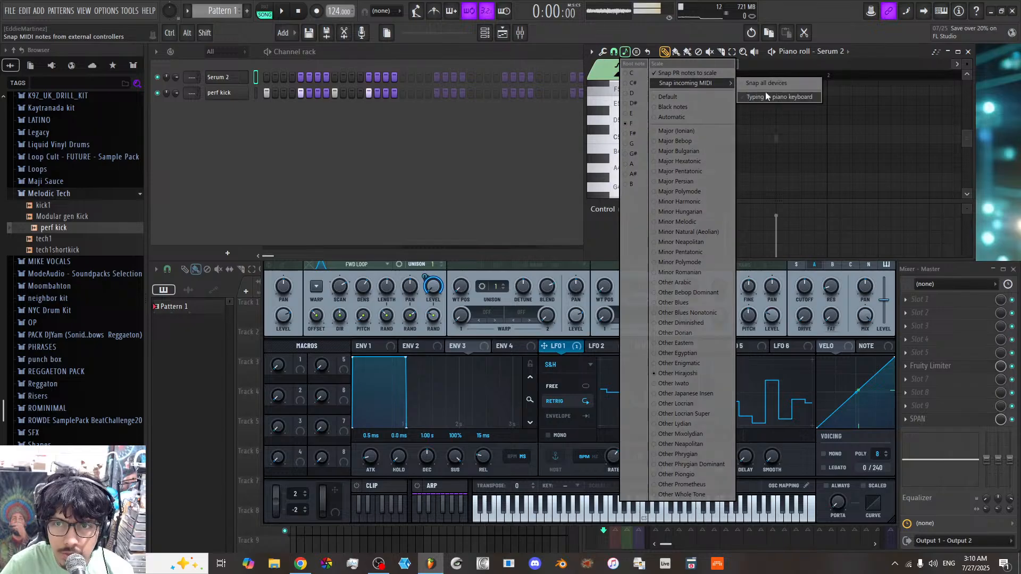
{"action": "left_click", "coordinate": [769, 83]}
{"action": "scroll", "coordinate": [636, 159], "scroll_direction": "down", "scroll_amount": 2}
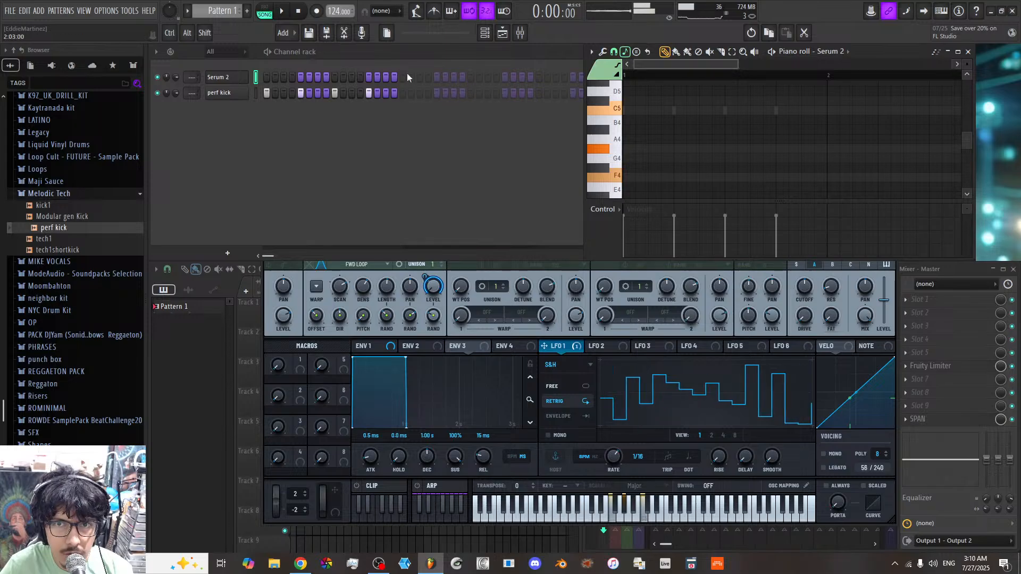
Step: Lower oscillator A's octave to -2 in Serum 2
{"action": "left_click", "coordinate": [234, 78]}
{"action": "left_click", "coordinate": [233, 80]}
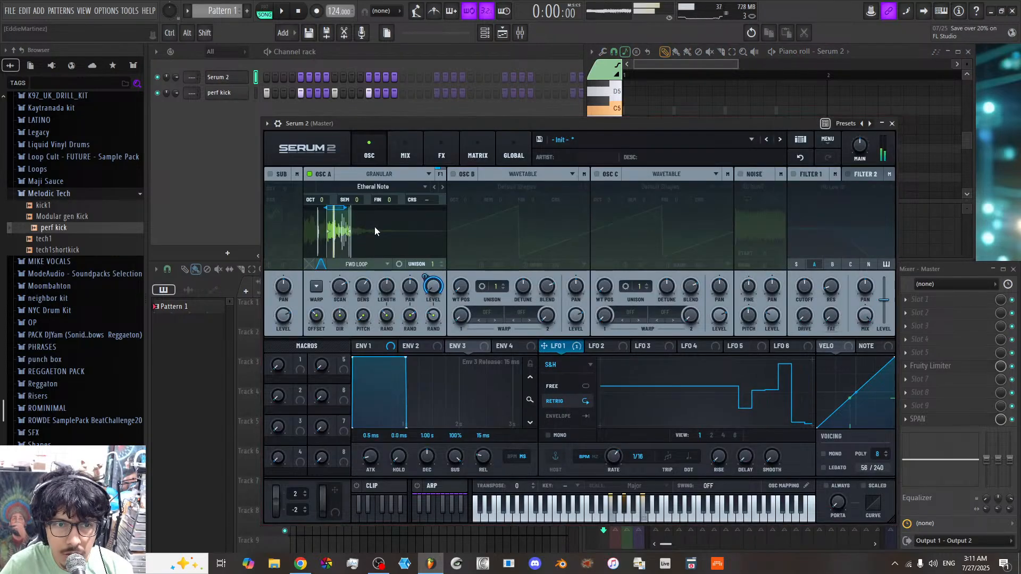
{"action": "left_click_drag", "start_coordinate": [323, 199], "coordinate": [322, 209]}
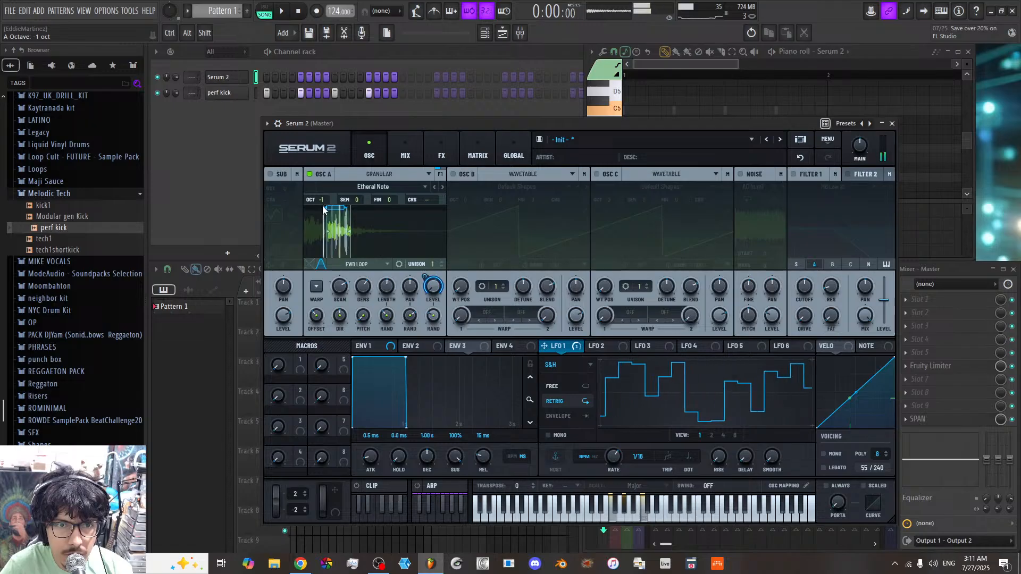
{"action": "left_click_drag", "start_coordinate": [325, 198], "coordinate": [326, 209]}
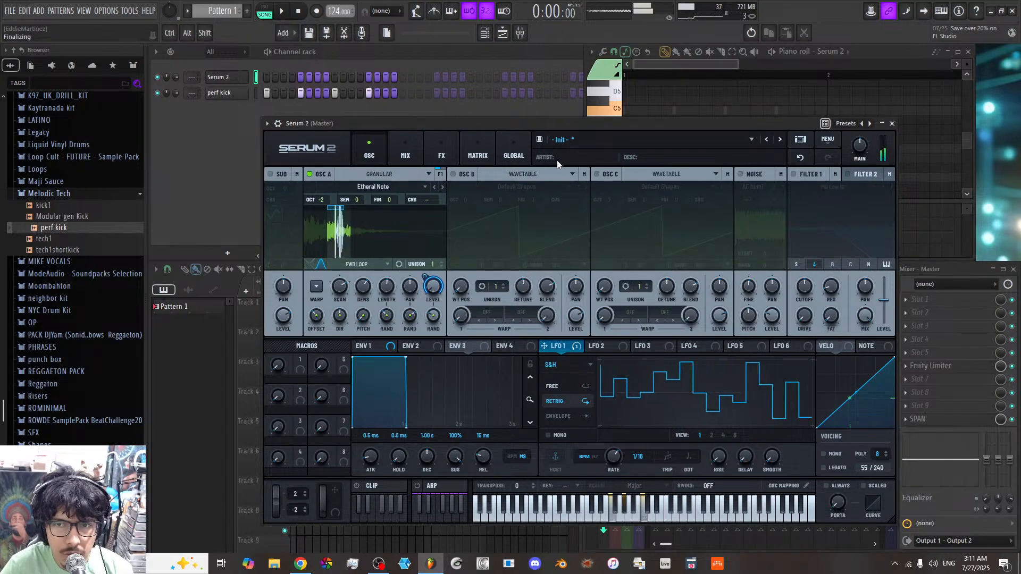
Step: Add an F4, G#4 and C5 chord at the start of the Serum 2 piano roll and lengthen it to one full bar
{"action": "right_click", "coordinate": [238, 76]}
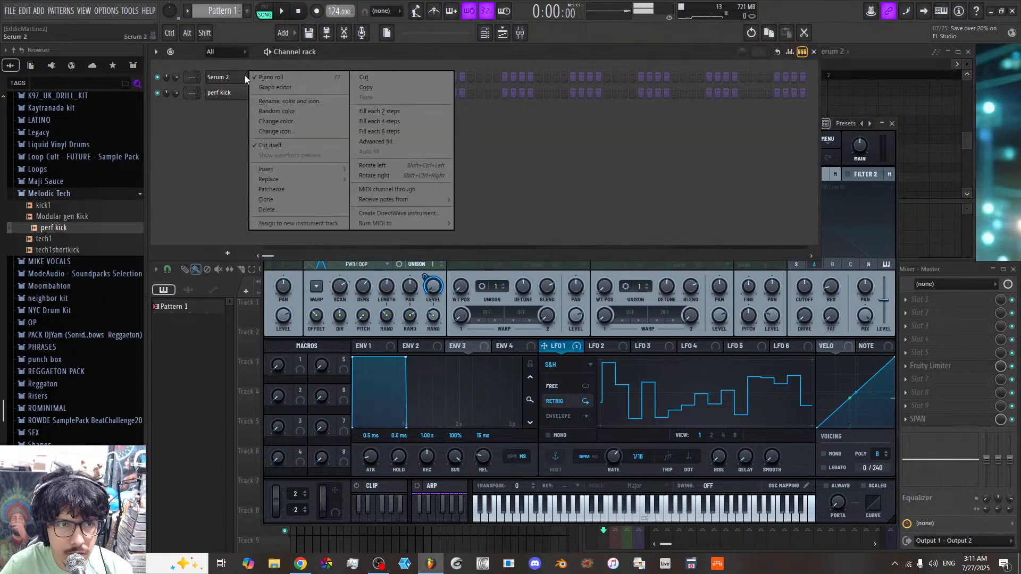
{"action": "left_click", "coordinate": [265, 75]}
{"action": "right_click", "coordinate": [253, 77]}
{"action": "left_click", "coordinate": [255, 80]}
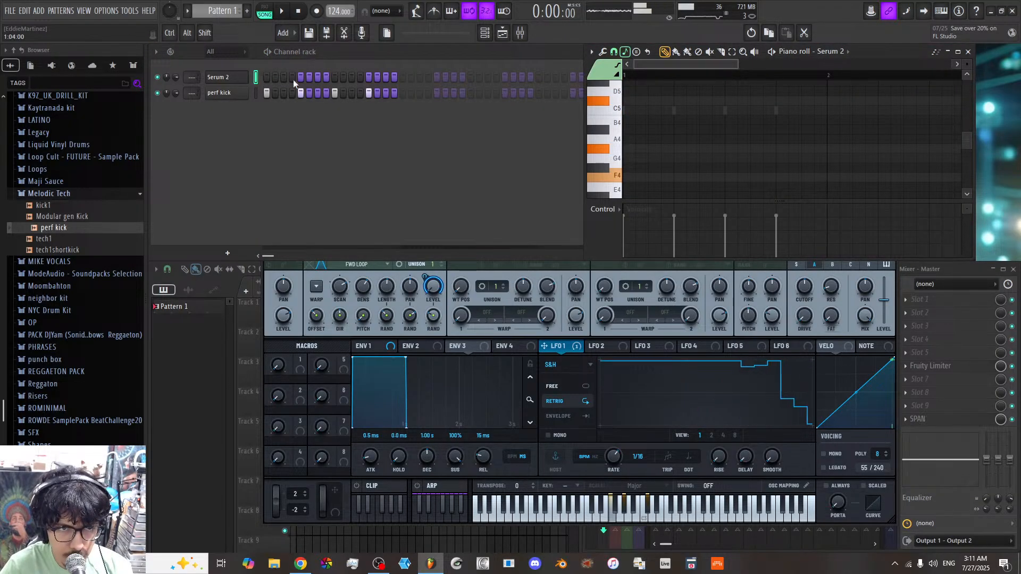
{"action": "right_click", "coordinate": [245, 75]}
{"action": "left_click", "coordinate": [267, 78]}
{"action": "right_click", "coordinate": [249, 74]}
{"action": "left_click", "coordinate": [266, 77]}
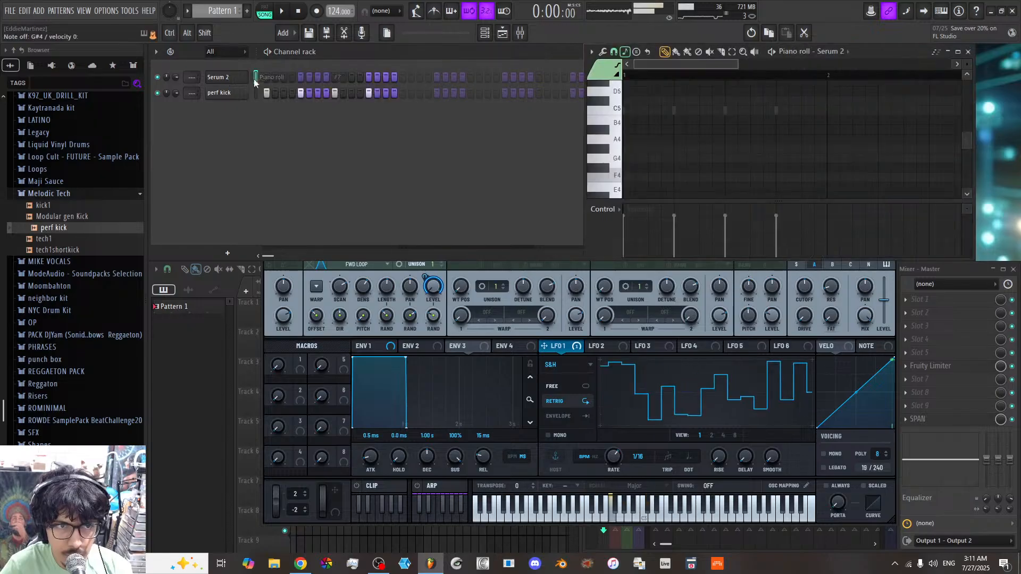
{"action": "scroll", "coordinate": [659, 153], "scroll_direction": "down", "scroll_amount": 2}
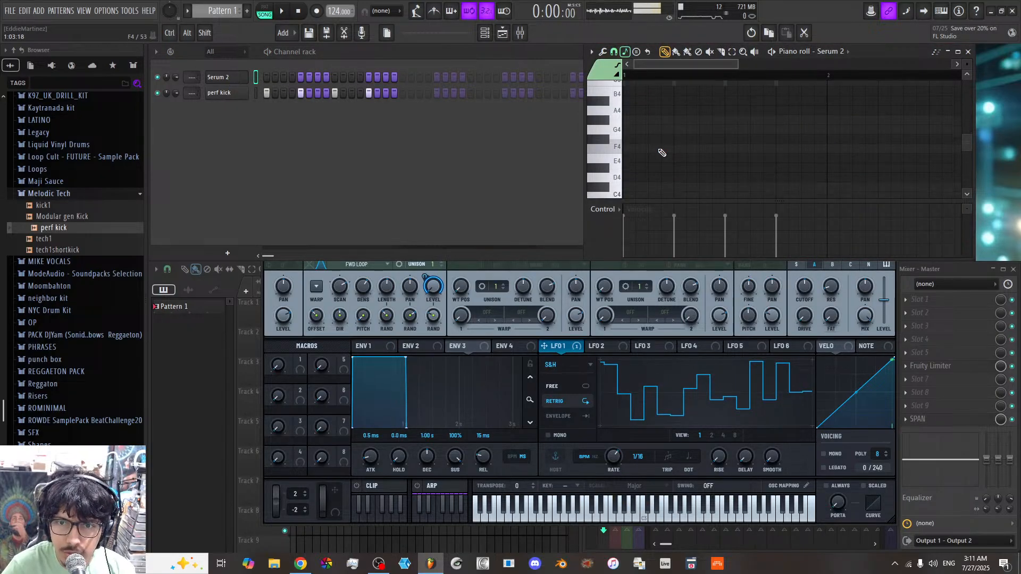
{"action": "left_click", "coordinate": [633, 149]}
{"action": "left_click", "coordinate": [633, 121]}
{"action": "scroll", "coordinate": [633, 119], "scroll_direction": "up", "scroll_amount": 2}
{"action": "left_click", "coordinate": [633, 110]}
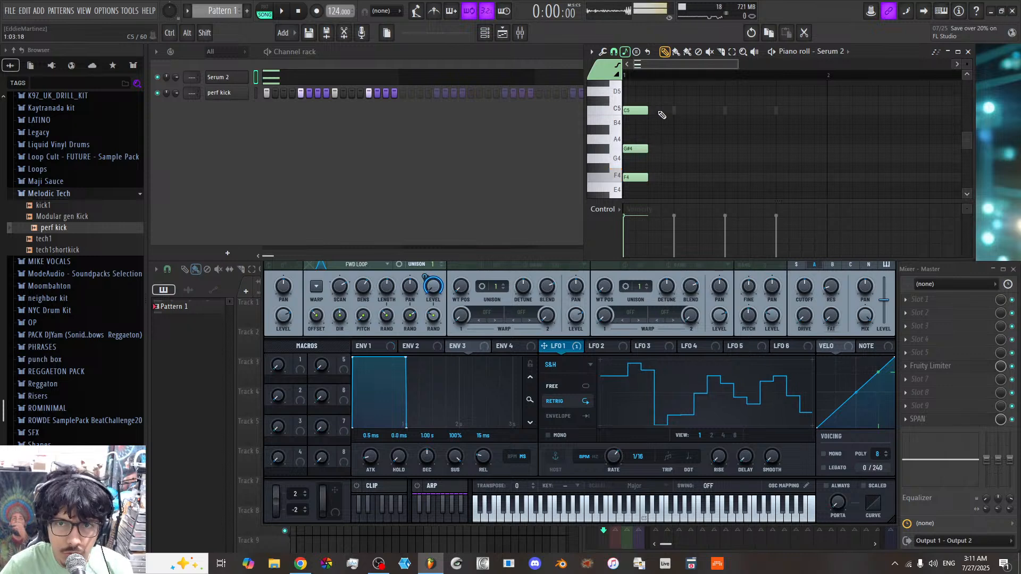
{"action": "key", "text": "ctrl+a"}
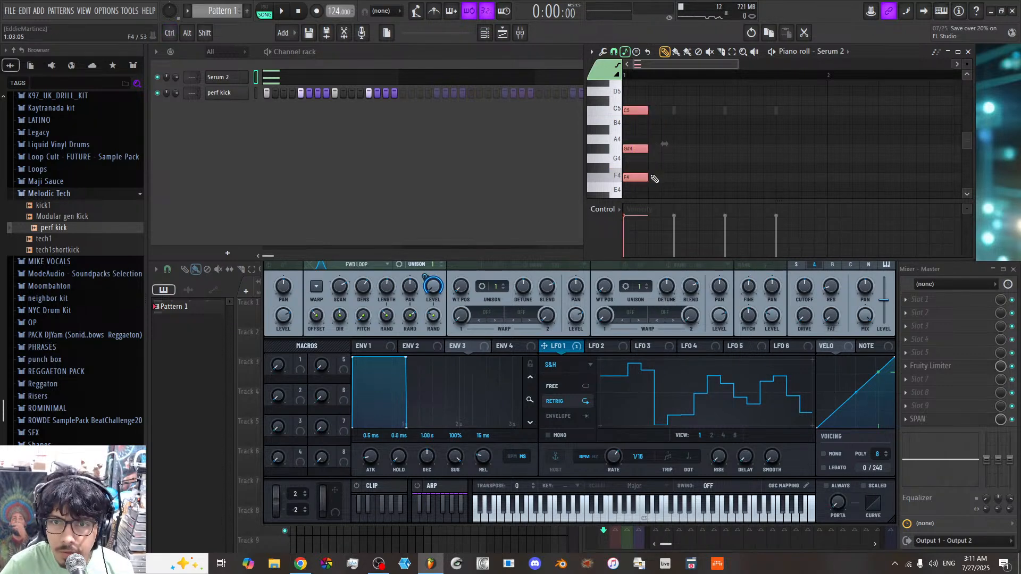
{"action": "left_click_drag", "start_coordinate": [644, 176], "coordinate": [816, 167]}
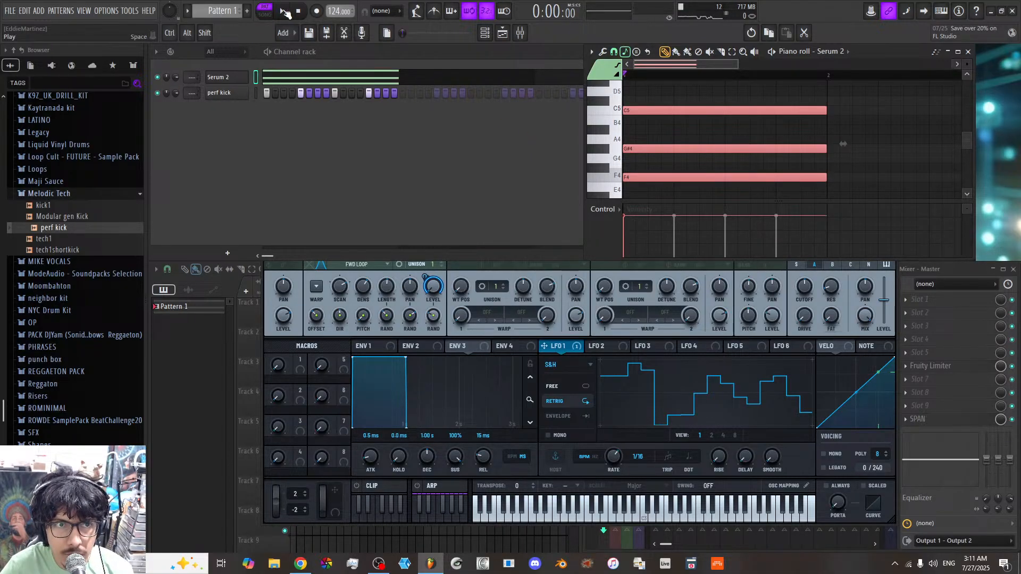
Step: Bring the playlist forward and play the song to hear the chord with the kick
{"action": "left_click", "coordinate": [259, 397]}
{"action": "left_click", "coordinate": [301, 315]}
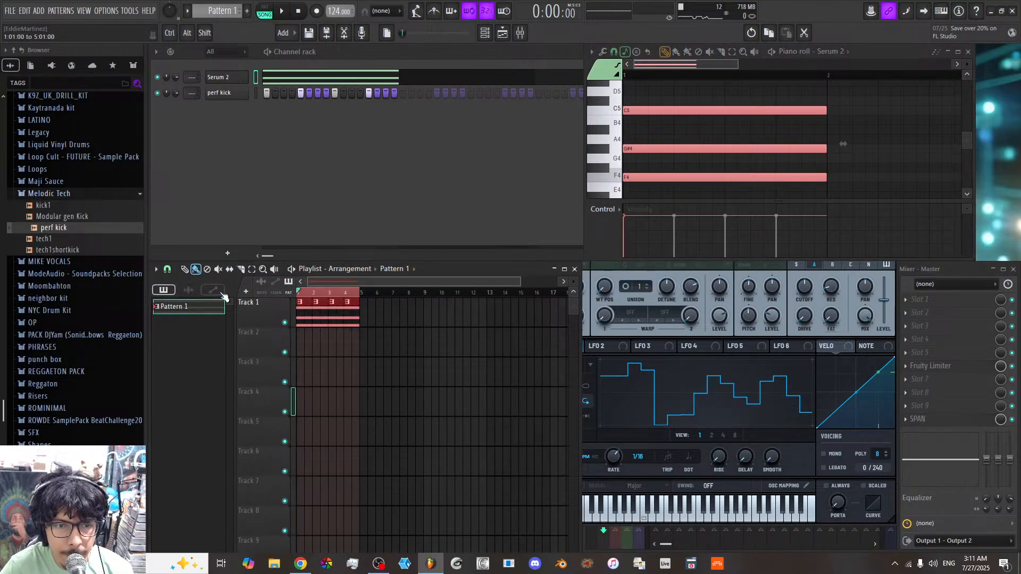
{"action": "key", "text": "space"}
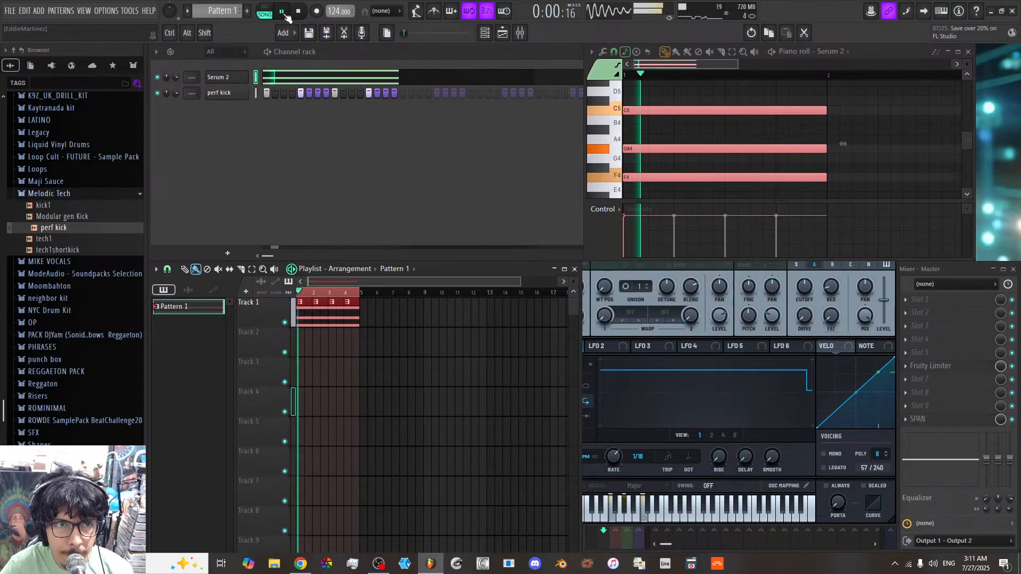
Step: Try LFO 1's rate at 1/8 and oscillator A's octave at -1, and return them to 1/16 and -2
{"action": "left_click", "coordinate": [683, 281]}
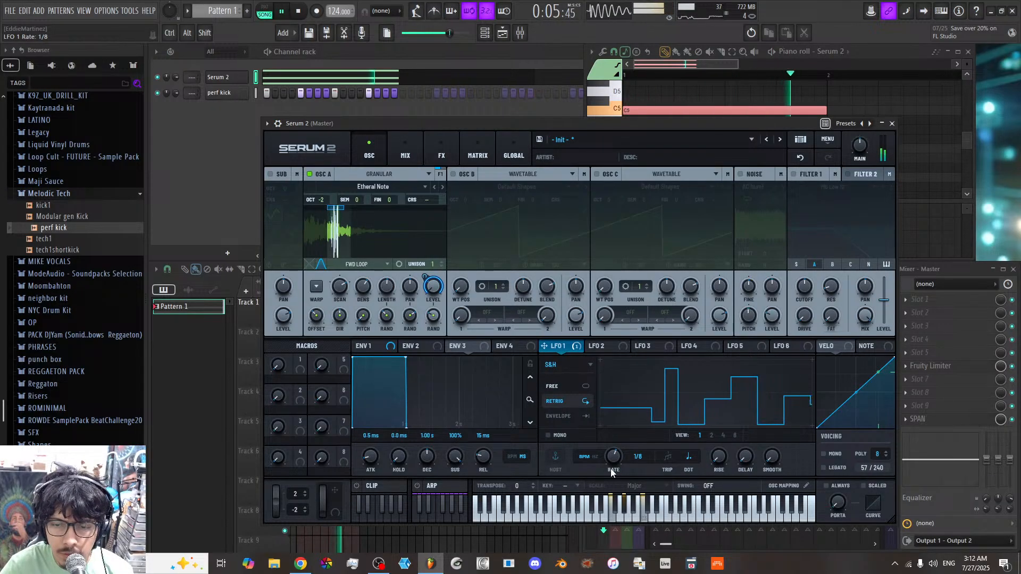
{"action": "left_click_drag", "start_coordinate": [618, 457], "coordinate": [619, 450]}
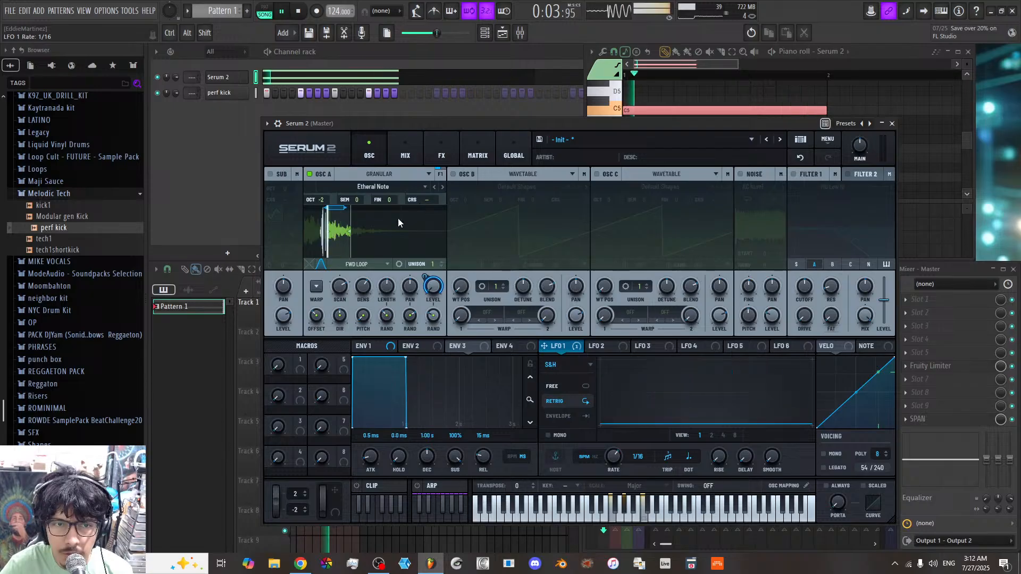
{"action": "scroll", "coordinate": [317, 200], "scroll_direction": "up", "scroll_amount": 1}
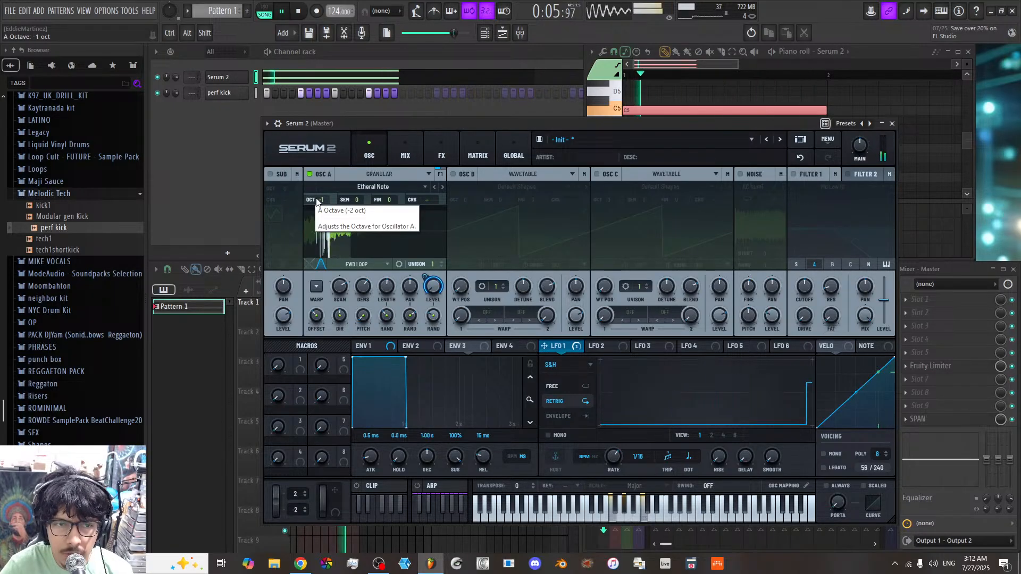
{"action": "scroll", "coordinate": [318, 201], "scroll_direction": "down", "scroll_amount": 1}
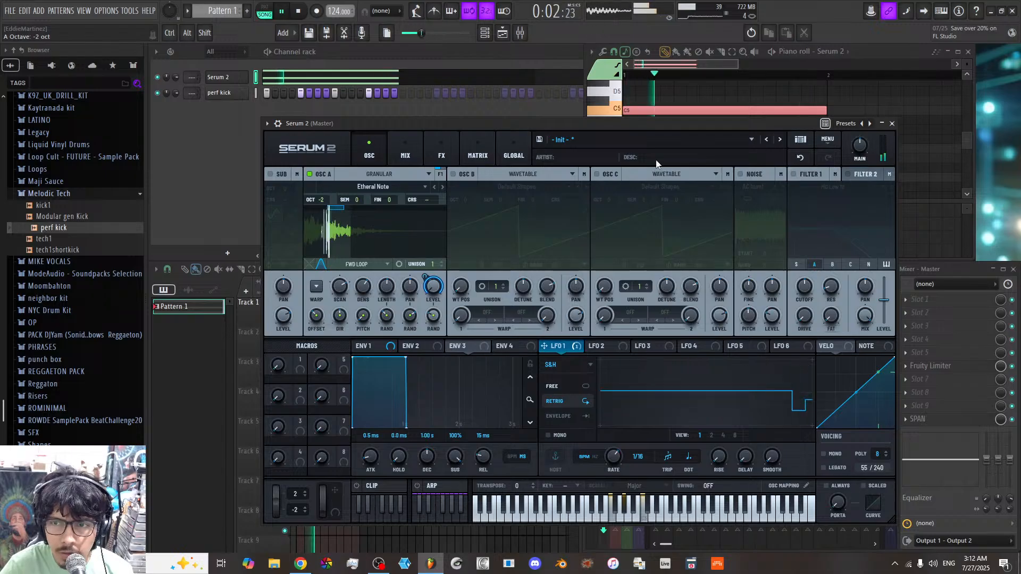
Step: Add a Distortion effect to Serum 2's main FX chain and set its drive to about 33%
{"action": "left_click", "coordinate": [440, 156]}
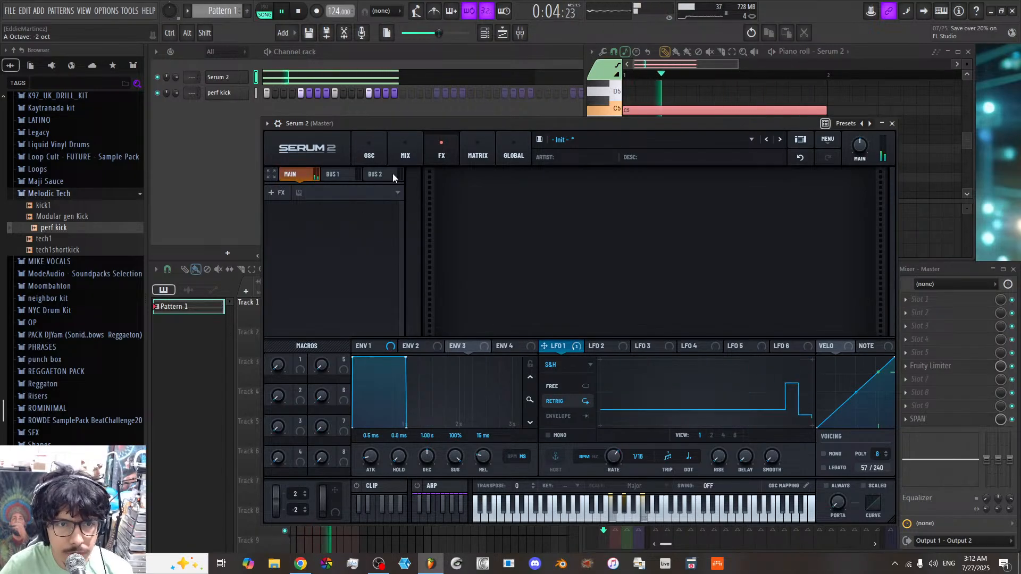
{"action": "left_click", "coordinate": [311, 194]}
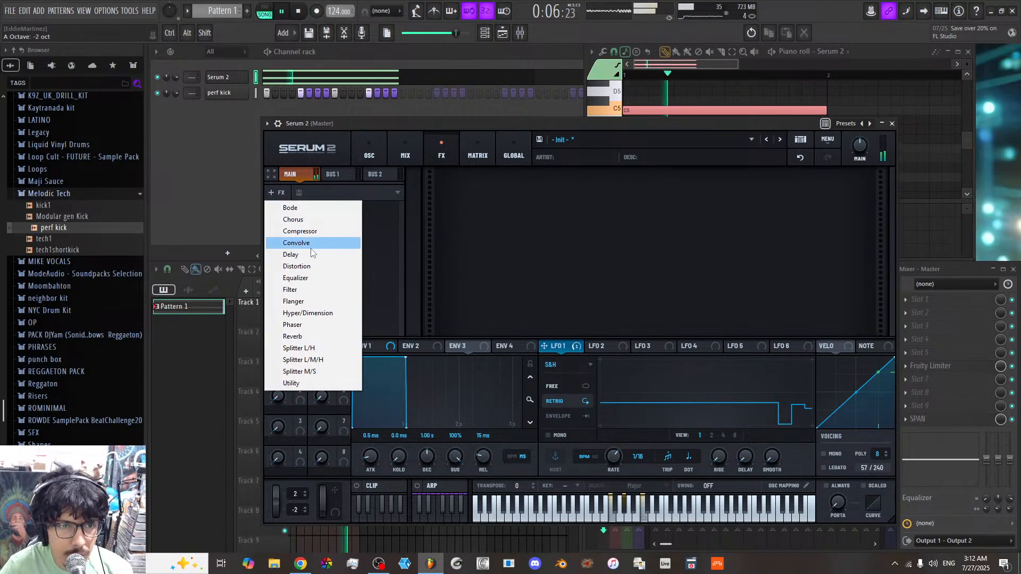
{"action": "left_click", "coordinate": [313, 267]}
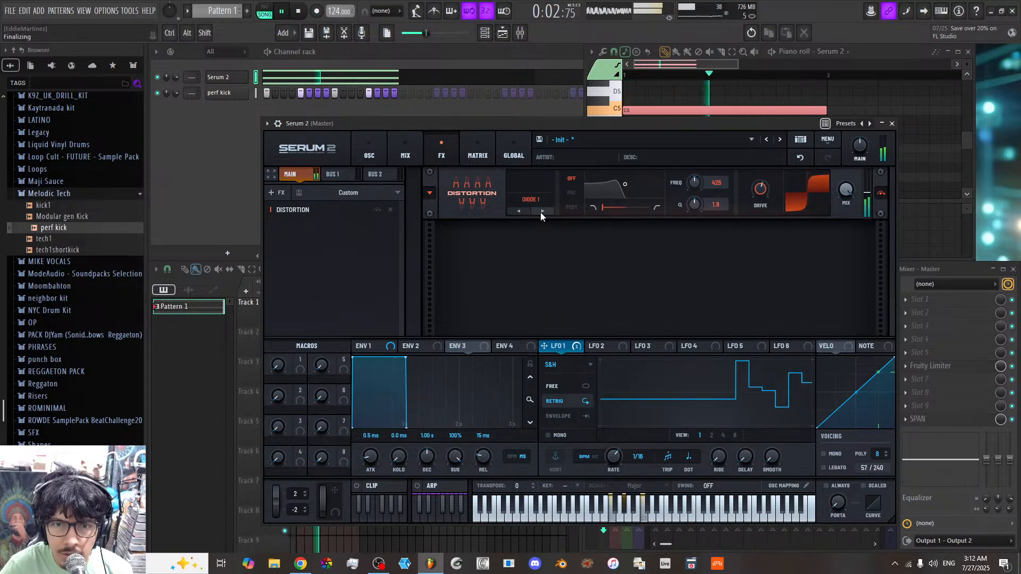
{"action": "left_click_drag", "start_coordinate": [760, 191], "coordinate": [752, 214]}
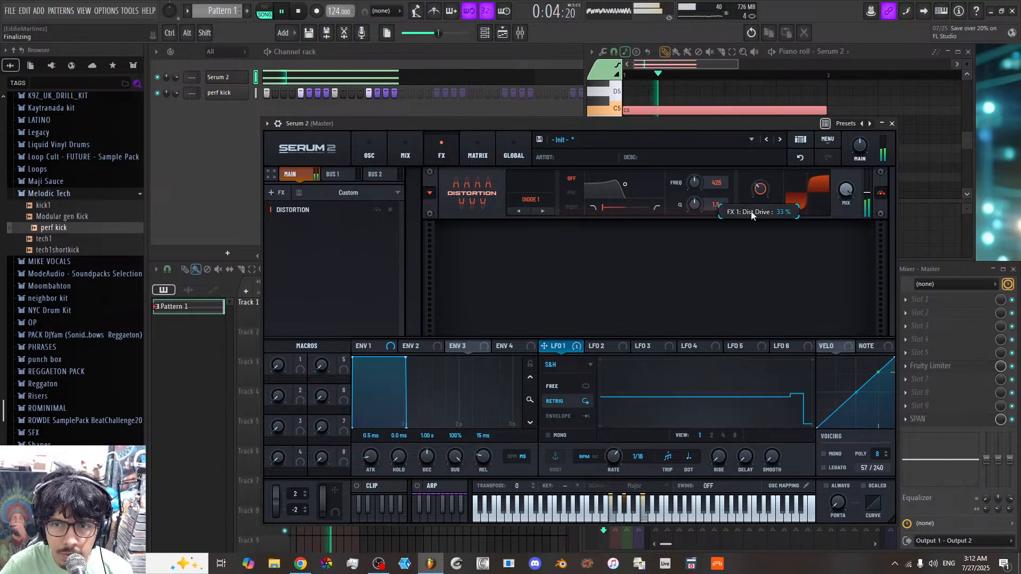
Step: Switch the distortion type from Diode 1 to Asym
{"action": "left_click", "coordinate": [544, 211]}
{"action": "left_click", "coordinate": [544, 212]}
{"action": "left_click", "coordinate": [544, 211]}
{"action": "left_click", "coordinate": [551, 209]}
{"action": "left_click", "coordinate": [550, 209]}
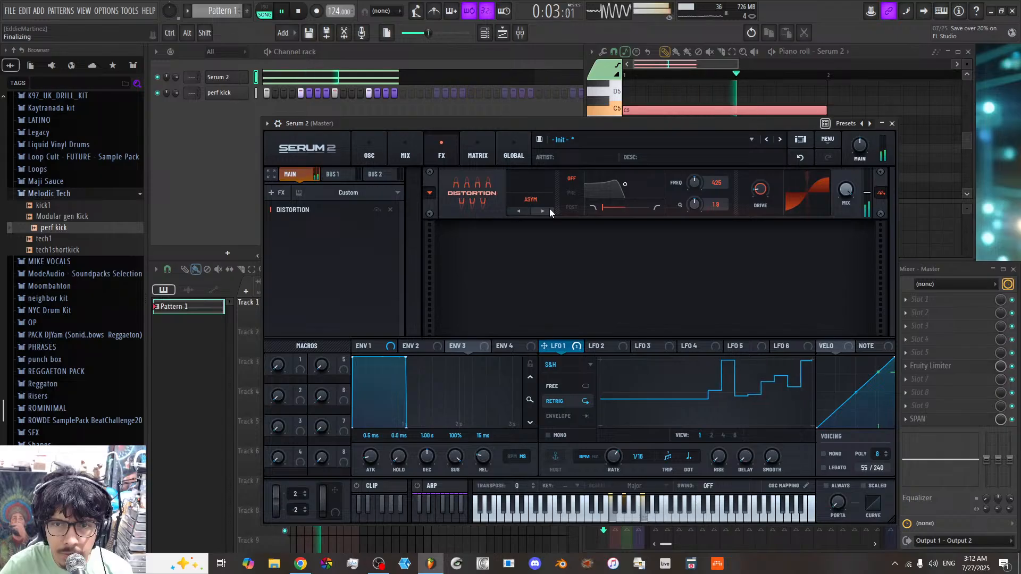
{"action": "left_click_drag", "start_coordinate": [765, 168], "coordinate": [765, 173]}
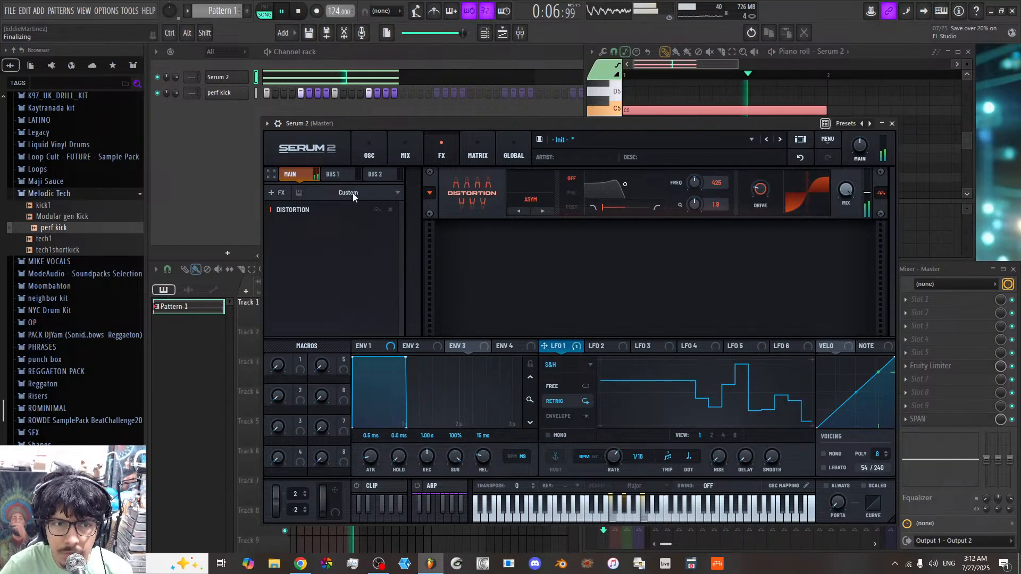
Step: Add a Compressor in multiband mode after the distortion, with a -14.2 dB threshold and a 16:1 ratio
{"action": "left_click", "coordinate": [280, 193]}
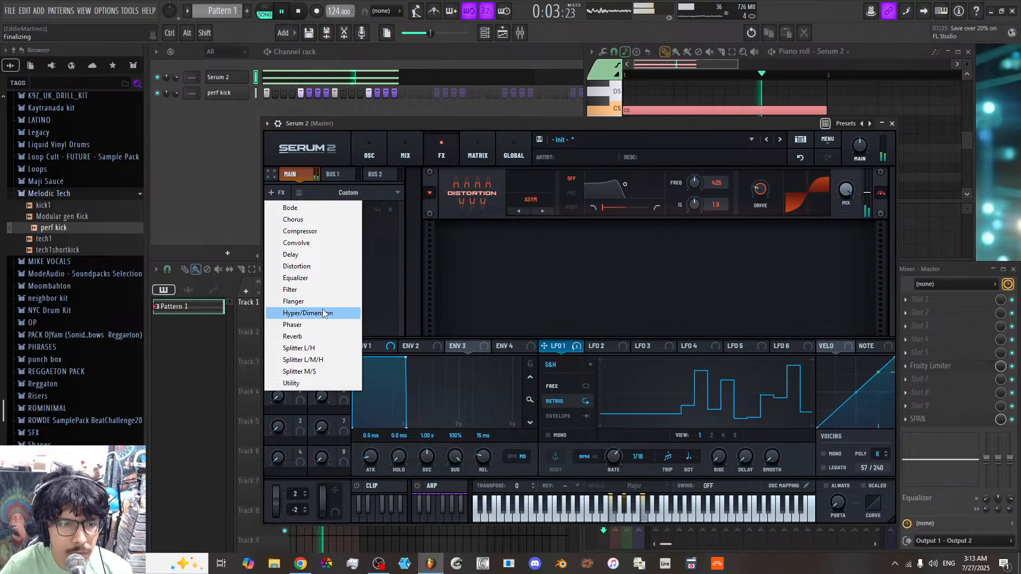
{"action": "left_click", "coordinate": [321, 232]}
{"action": "left_click", "coordinate": [524, 261]}
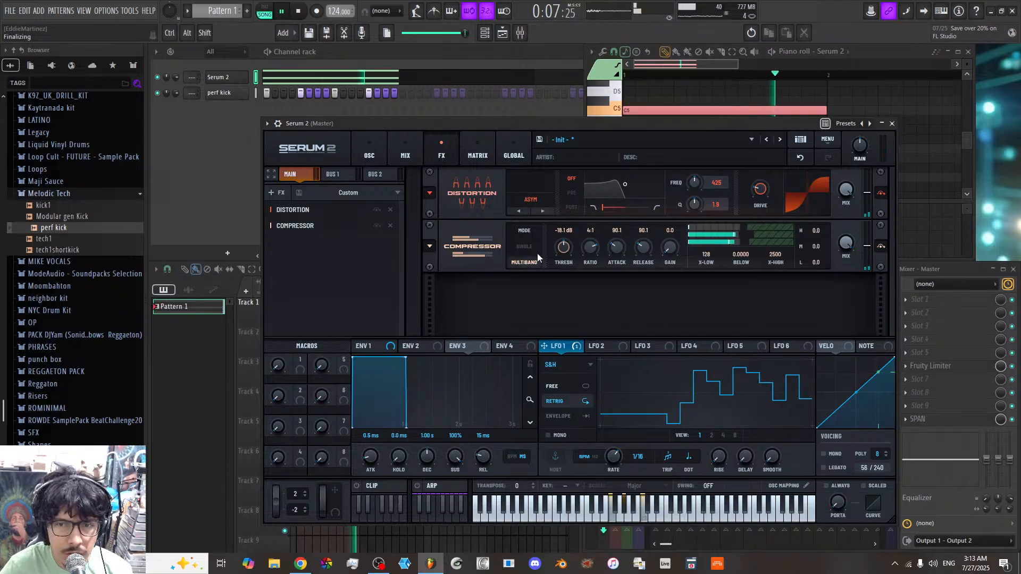
{"action": "mouse_move", "coordinate": [566, 247]}
{"action": "left_mouse_down"}
{"action": "mouse_move", "coordinate": [566, 233]}
{"action": "mouse_move", "coordinate": [556, 257]}
{"action": "mouse_move", "coordinate": [555, 248]}
{"action": "left_mouse_up"}
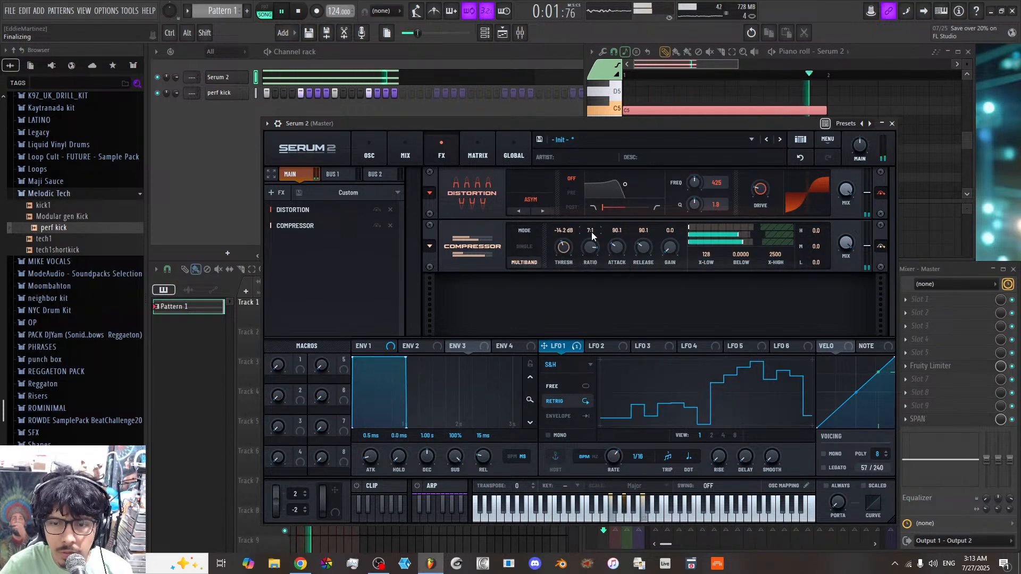
{"action": "mouse_move", "coordinate": [591, 248]}
{"action": "left_mouse_down"}
{"action": "mouse_move", "coordinate": [580, 315]}
{"action": "mouse_move", "coordinate": [590, 236]}
{"action": "left_mouse_up"}
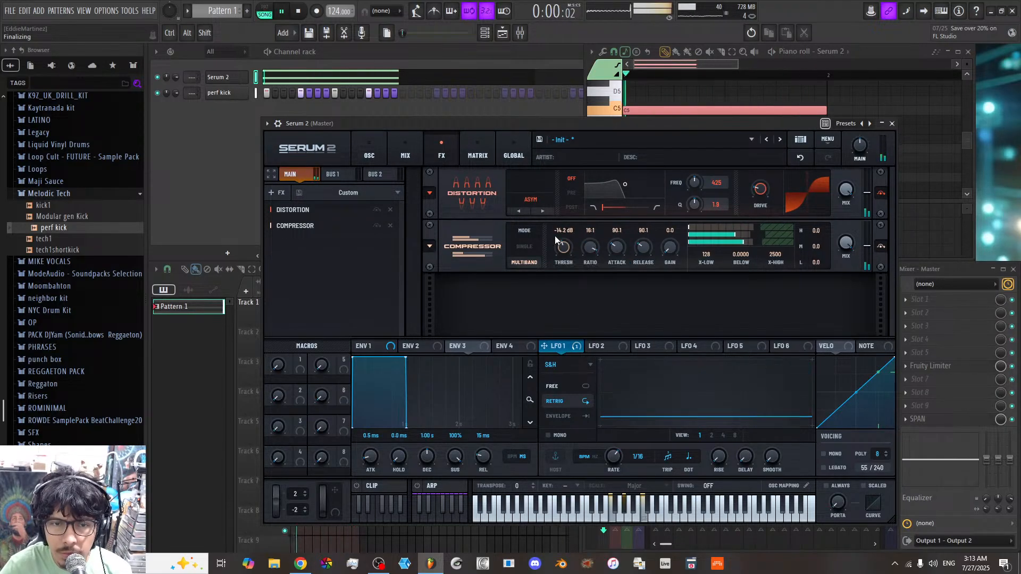
Step: Add a Delay effect and place it between the distortion and the compressor
{"action": "left_click", "coordinate": [278, 194]}
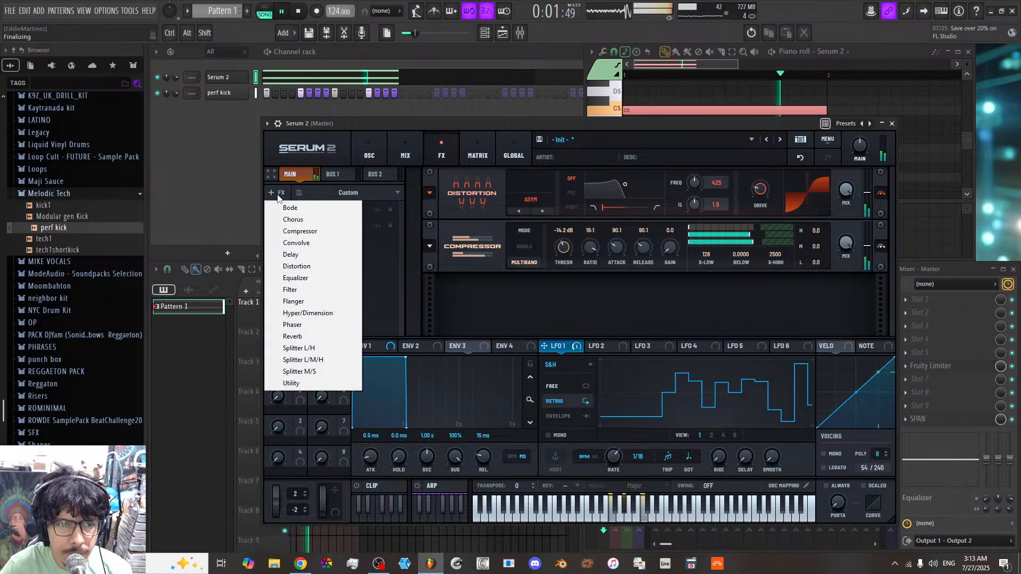
{"action": "left_click", "coordinate": [315, 254]}
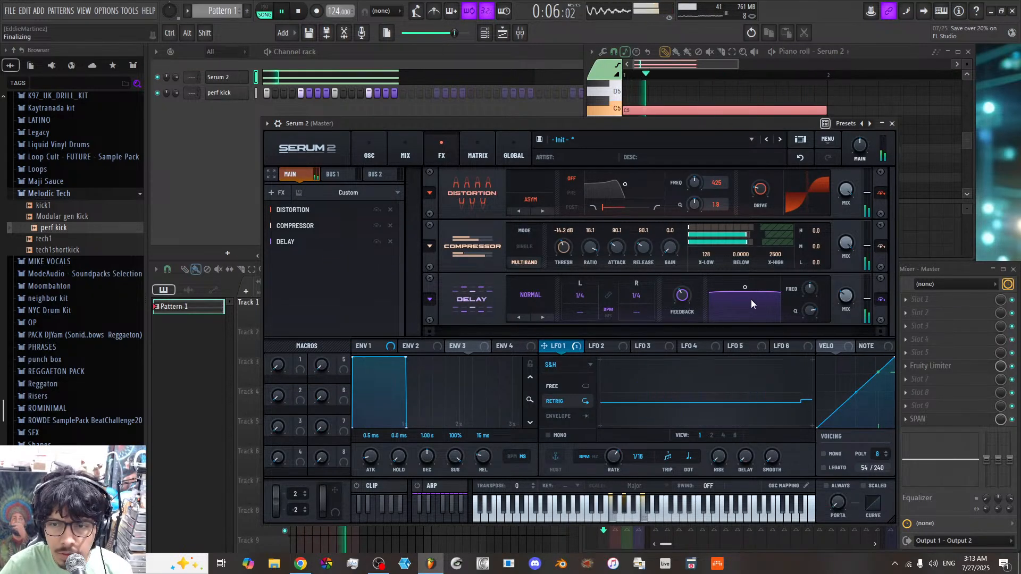
{"action": "left_click_drag", "start_coordinate": [842, 300], "coordinate": [835, 224]}
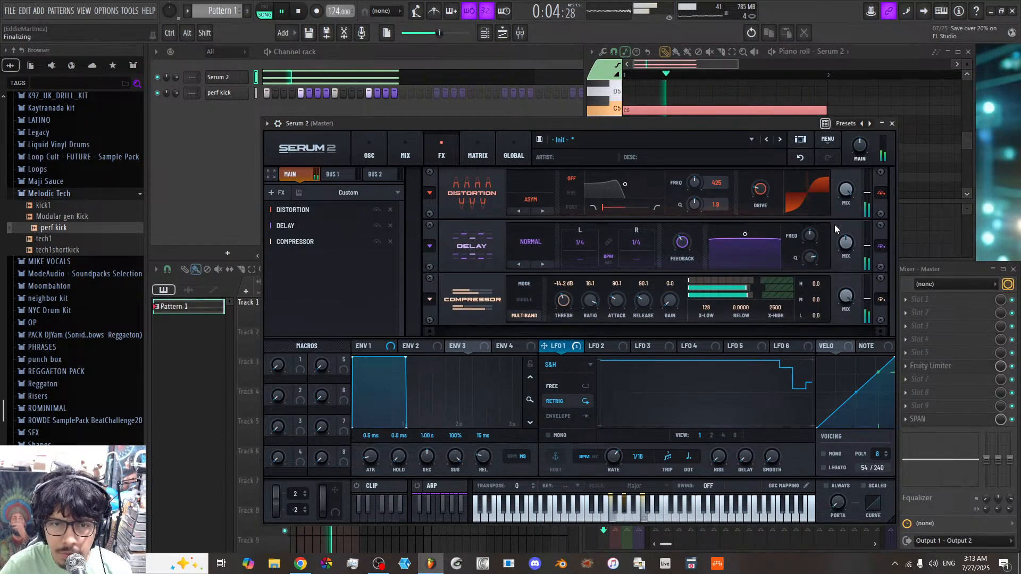
Step: Set the delay to Ping-Pong with a 1/8 left time and 43% feedback, and shape its filter to pass mainly the highs
{"action": "left_click_drag", "start_coordinate": [745, 234], "coordinate": [759, 268]}
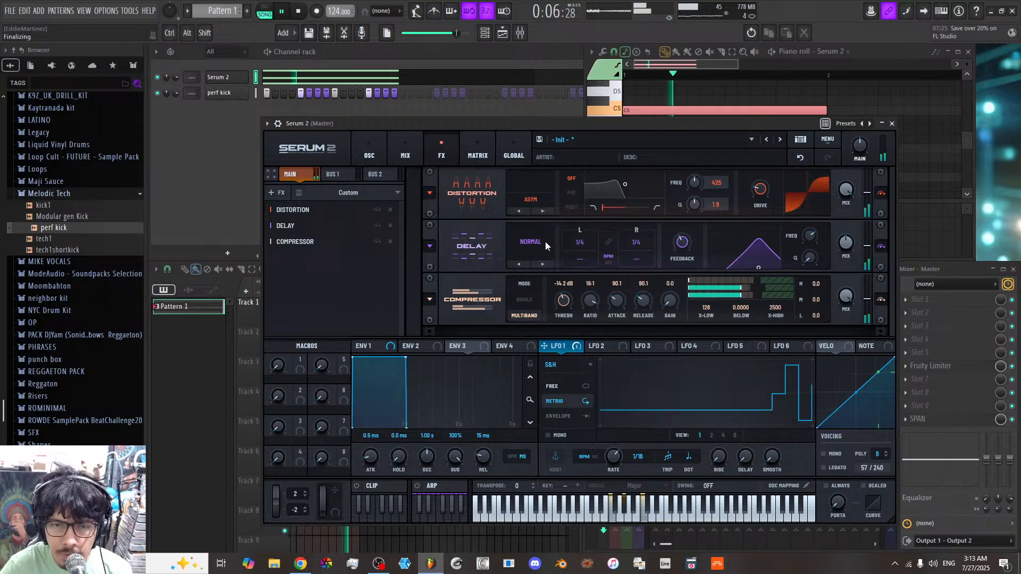
{"action": "left_click", "coordinate": [532, 242]}
{"action": "left_click", "coordinate": [542, 276]}
{"action": "scroll", "coordinate": [587, 250], "scroll_direction": "down", "scroll_amount": 1}
{"action": "left_click_drag", "start_coordinate": [684, 251], "coordinate": [684, 242]}
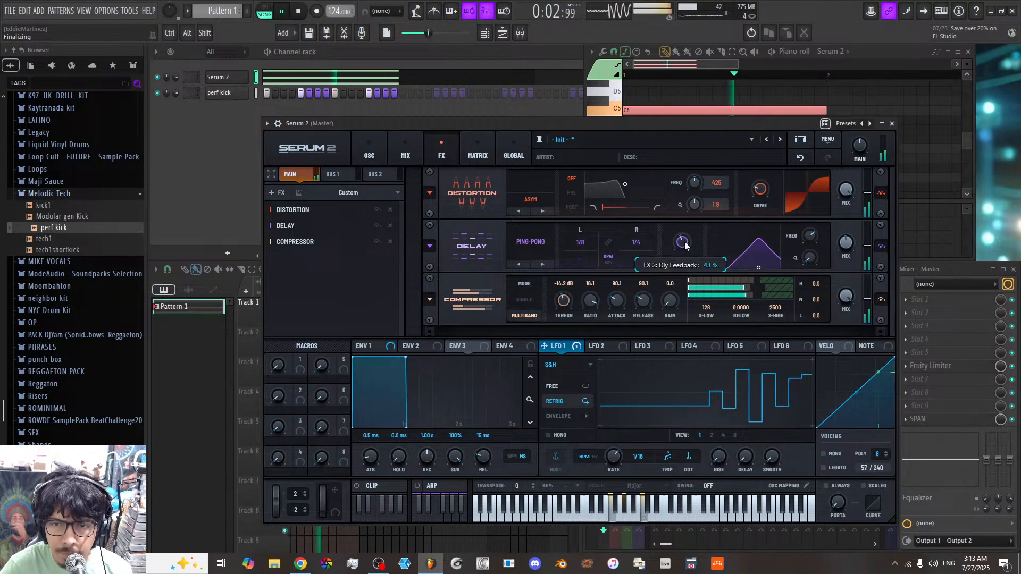
{"action": "left_click", "coordinate": [526, 262]}
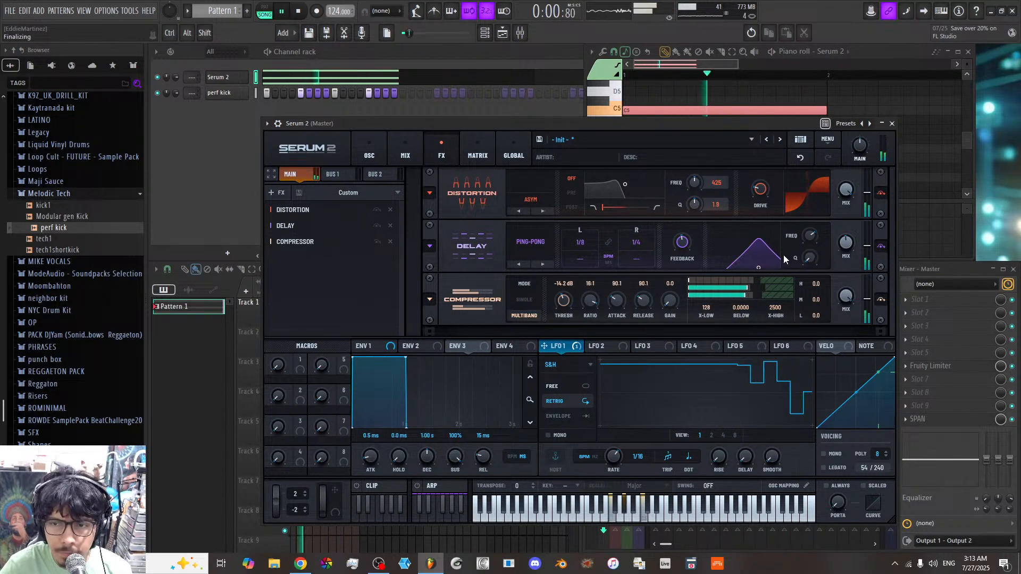
{"action": "left_click_drag", "start_coordinate": [761, 259], "coordinate": [764, 257]}
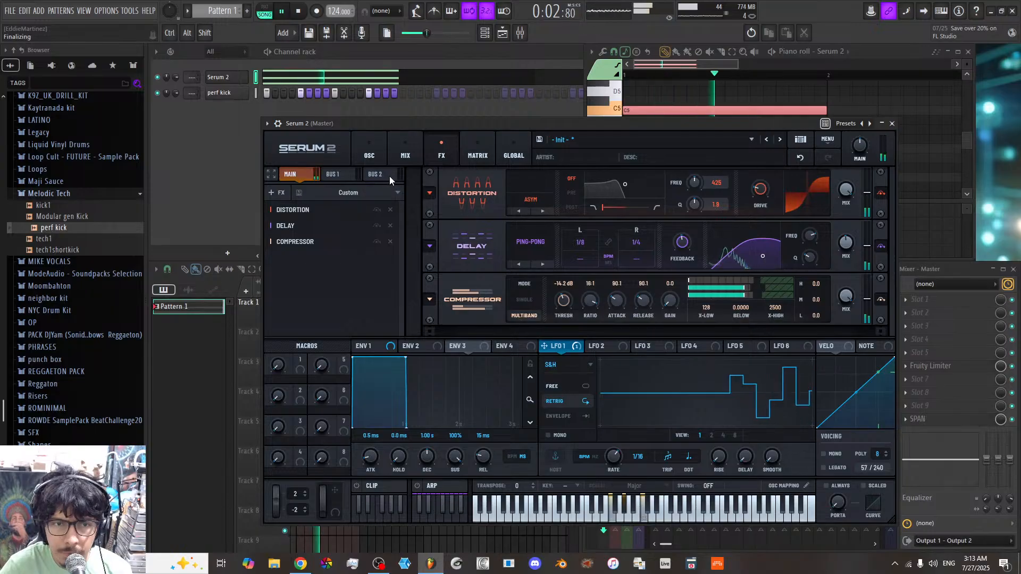
Step: Shift oscillator A's granular playback region slightly earlier in the Etheral Note sample
{"action": "left_click", "coordinate": [372, 156]}
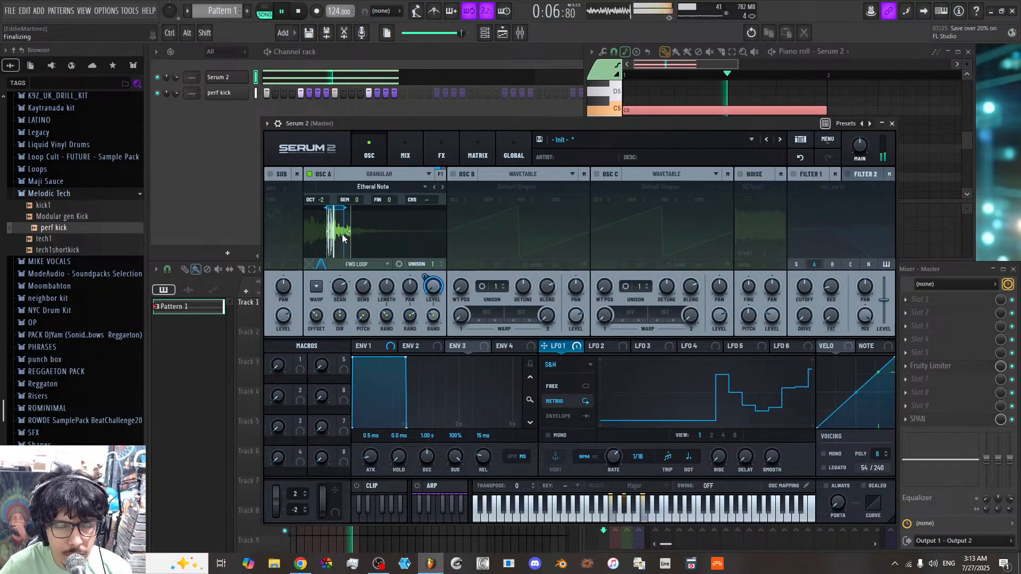
{"action": "mouse_move", "coordinate": [342, 234]}
{"action": "left_mouse_down"}
{"action": "mouse_move", "coordinate": [315, 233]}
{"action": "mouse_move", "coordinate": [321, 209]}
{"action": "mouse_move", "coordinate": [340, 234]}
{"action": "left_mouse_up"}
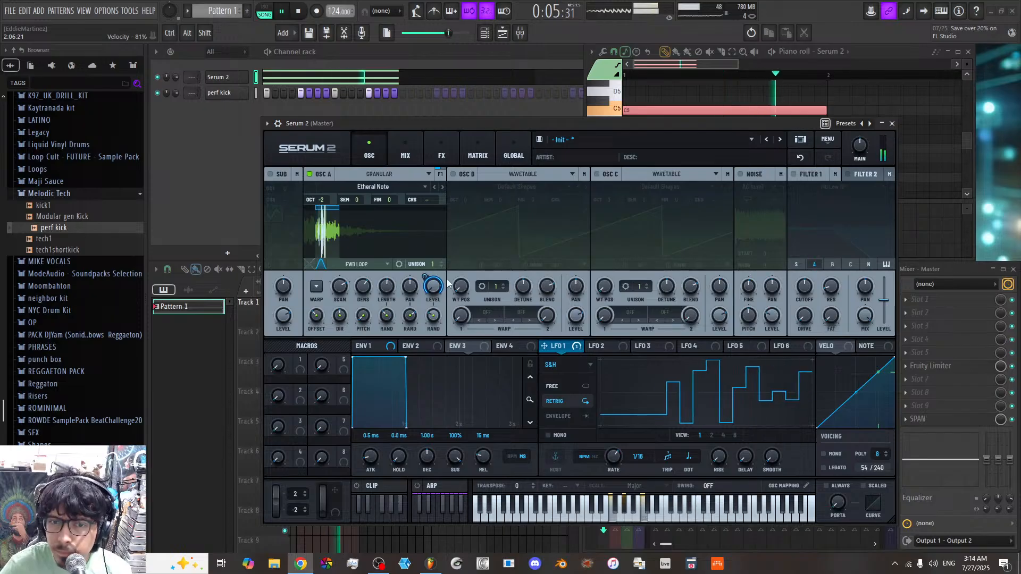
Step: Change the distortion type to Sine Shaper in the main FX chain
{"action": "left_click", "coordinate": [442, 155]}
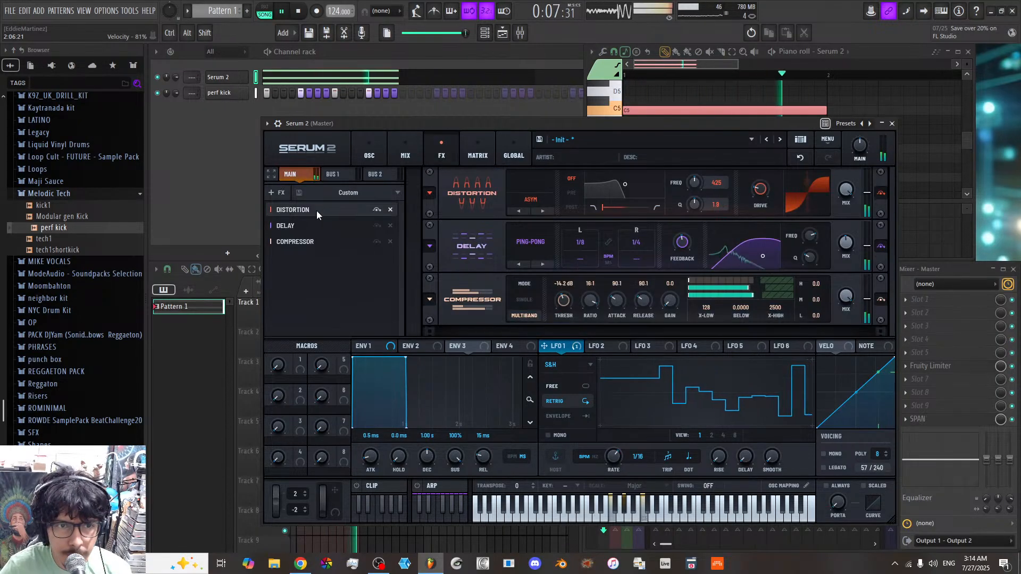
{"action": "left_click", "coordinate": [548, 210]}
{"action": "left_click", "coordinate": [547, 209]}
{"action": "left_click", "coordinate": [546, 209]}
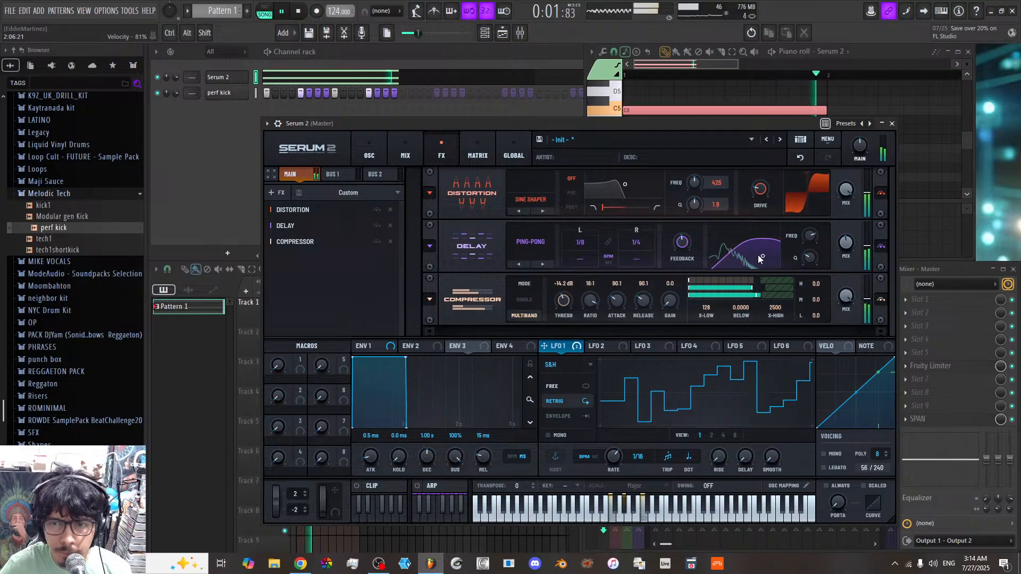
Step: Narrow the delay's filter band and set the compressor threshold to -15.5 dB
{"action": "left_click_drag", "start_coordinate": [755, 254], "coordinate": [752, 272]}
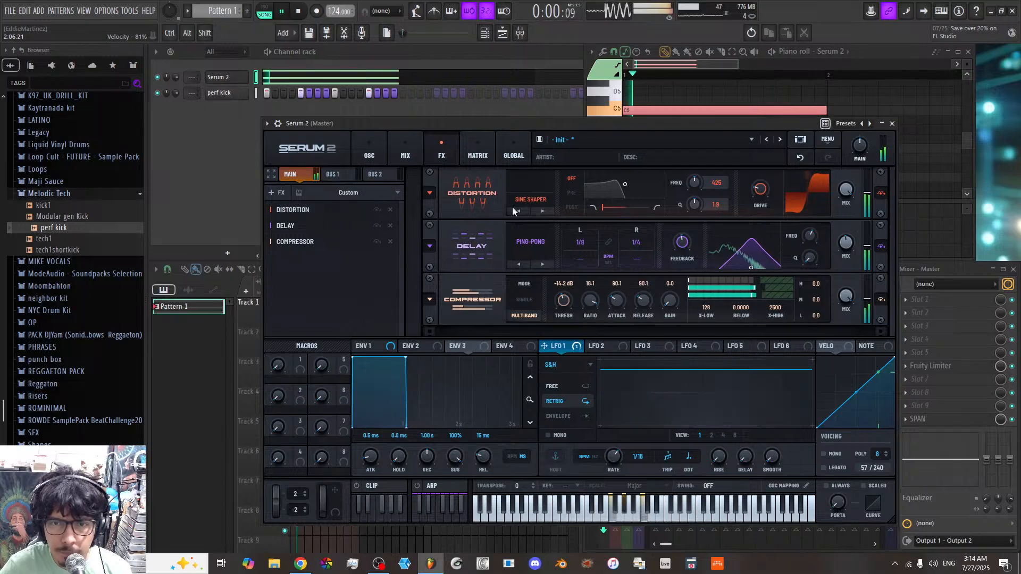
{"action": "mouse_move", "coordinate": [564, 301]}
{"action": "left_mouse_down"}
{"action": "mouse_move", "coordinate": [565, 312]}
{"action": "mouse_move", "coordinate": [566, 285]}
{"action": "mouse_move", "coordinate": [566, 296]}
{"action": "left_mouse_up"}
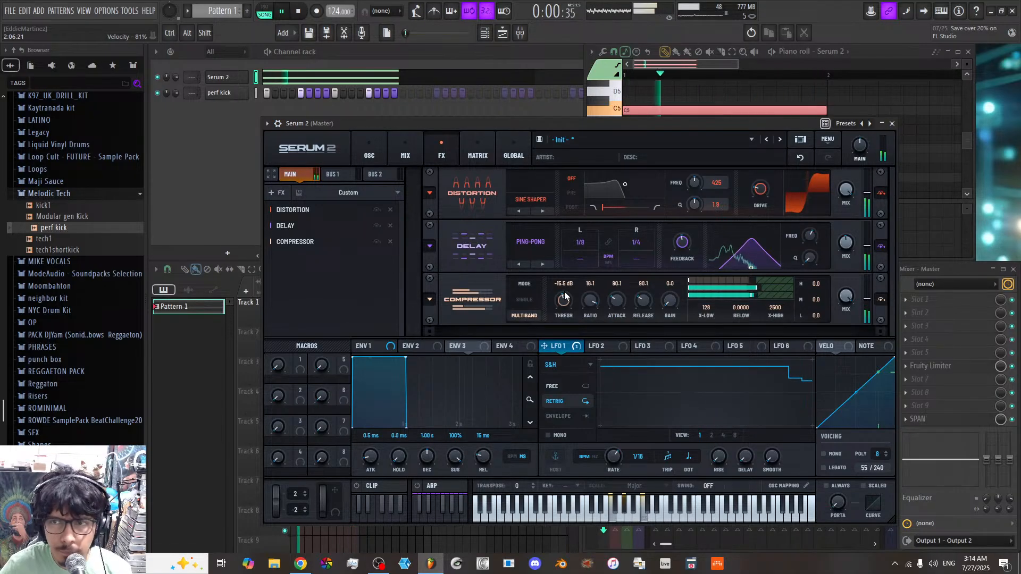
Step: Rename the Serum 2 channel as seq\ and route it to mixer insert 14
{"action": "left_click", "coordinate": [936, 269]}
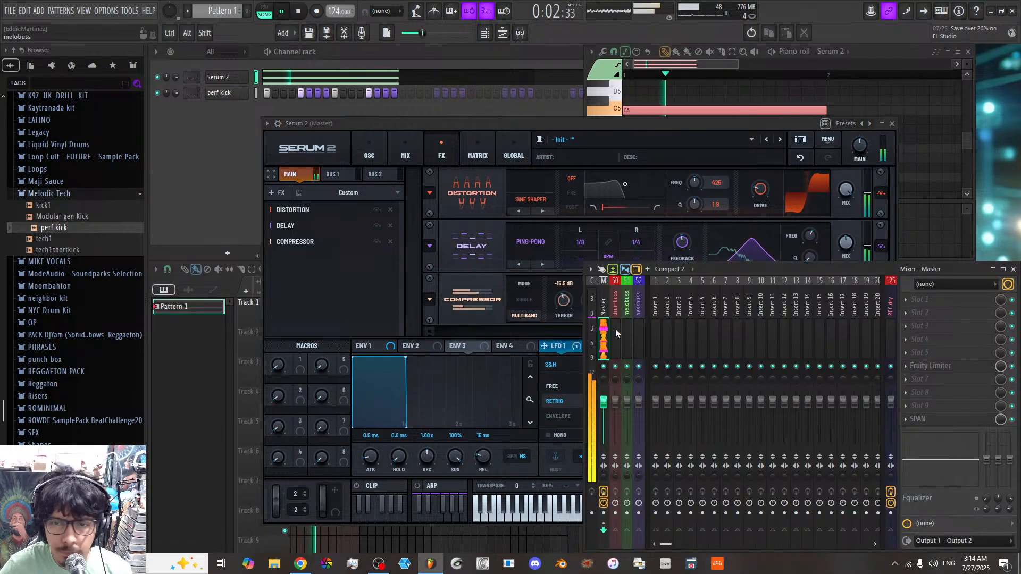
{"action": "middle_click", "coordinate": [240, 80]}
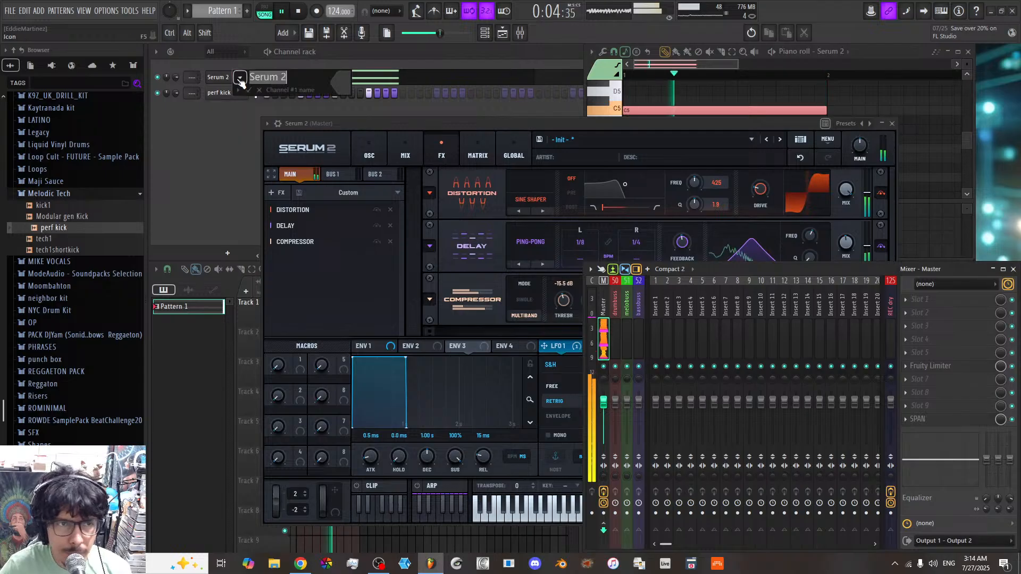
{"action": "type", "text": "seq\\"}
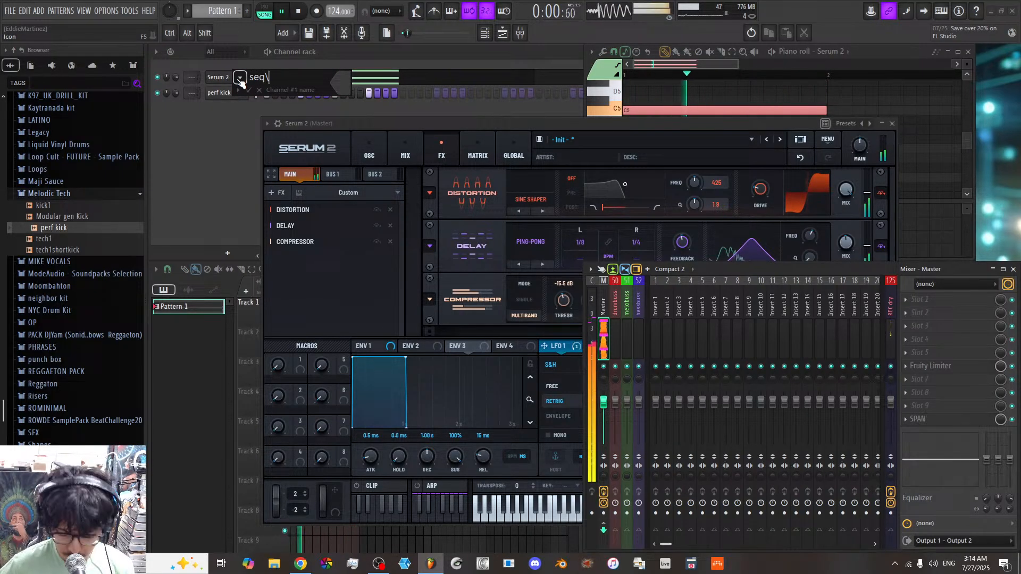
{"action": "key", "text": "Return"}
{"action": "right_click", "coordinate": [812, 330]}
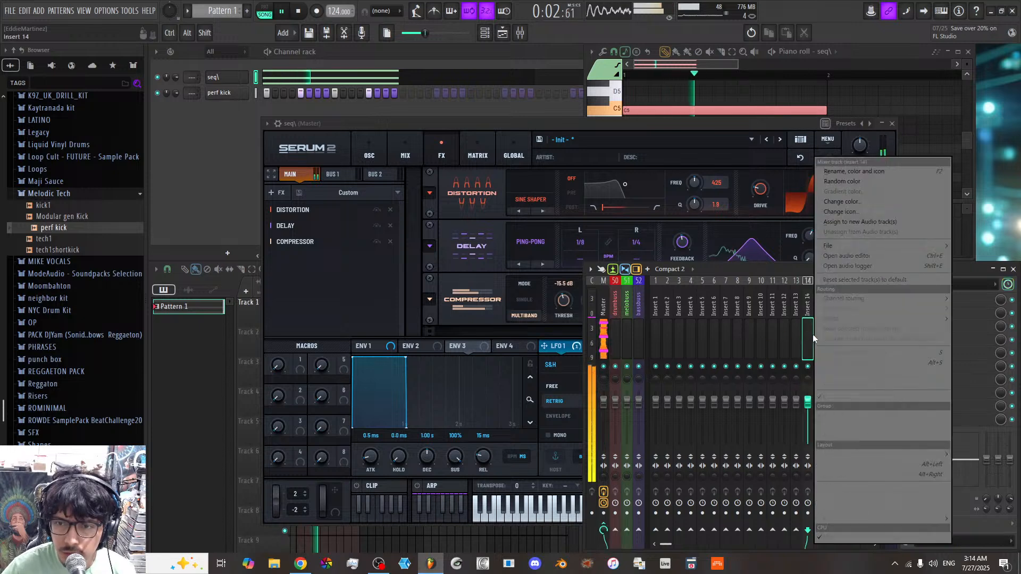
{"action": "left_click", "coordinate": [818, 296]}
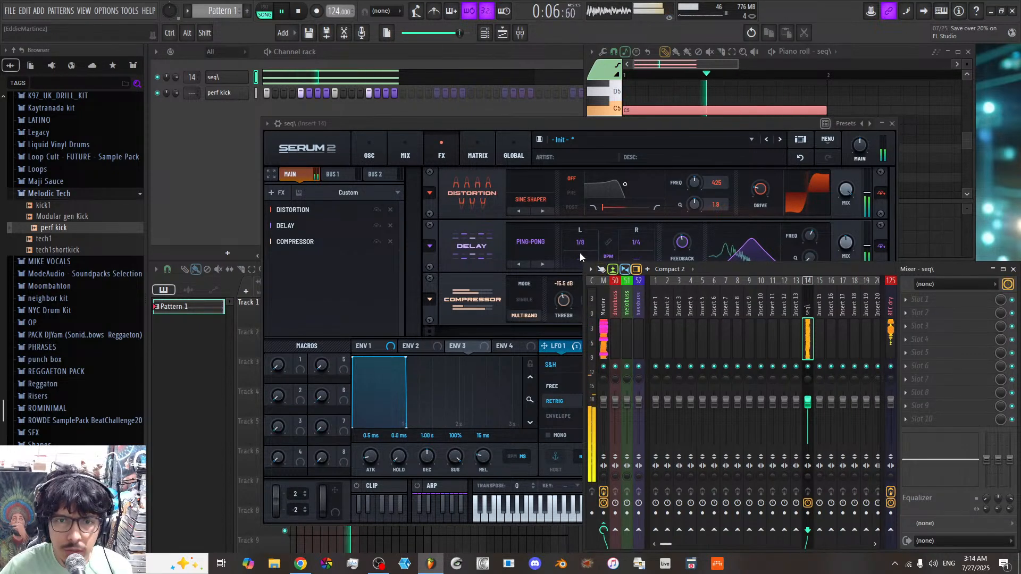
Step: Reset mixer track 14 to its default state
{"action": "left_click", "coordinate": [568, 123]}
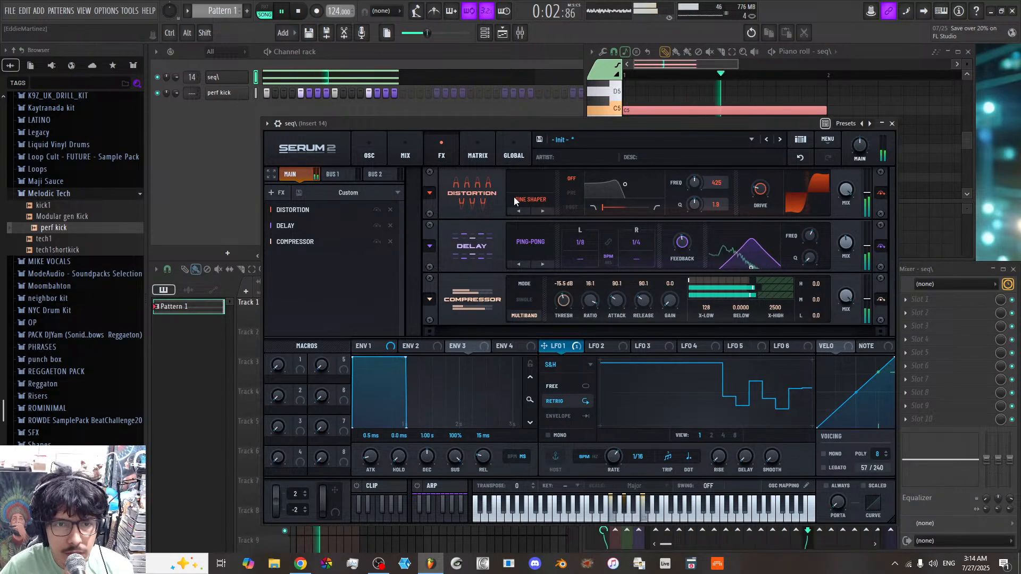
{"action": "left_click", "coordinate": [922, 267]}
{"action": "right_click", "coordinate": [811, 323]}
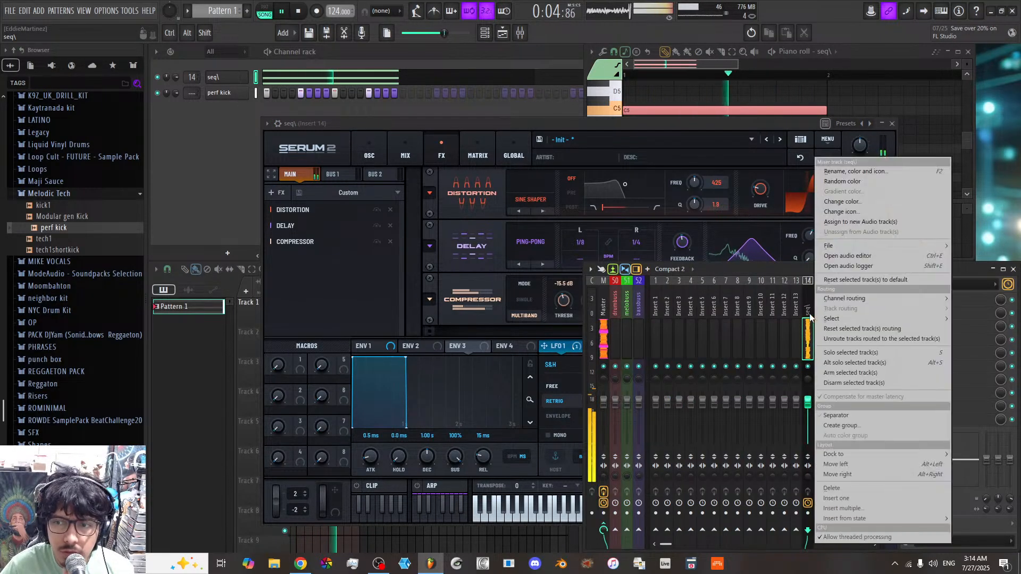
{"action": "left_click", "coordinate": [847, 280]}
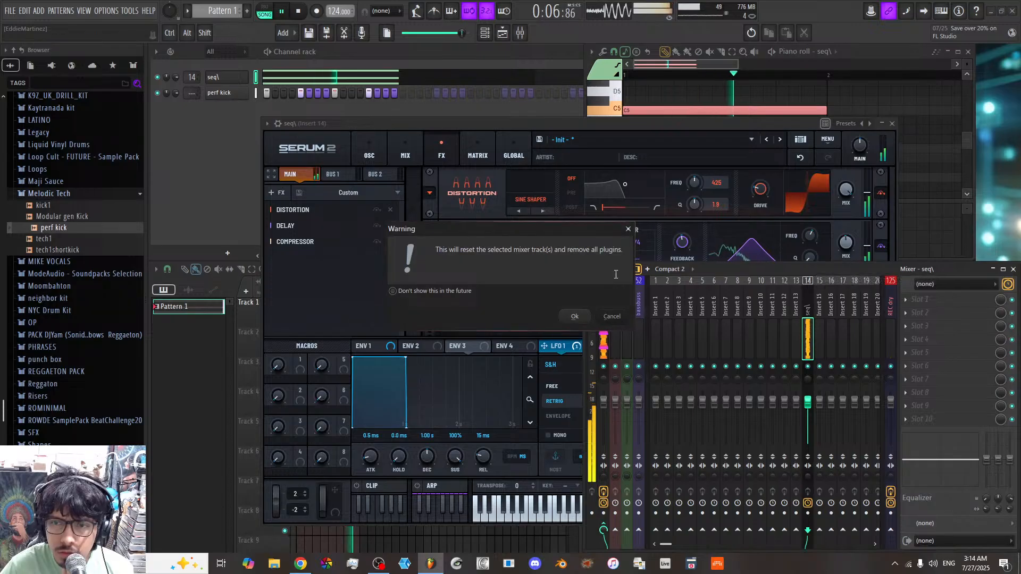
{"action": "left_click", "coordinate": [583, 320]}
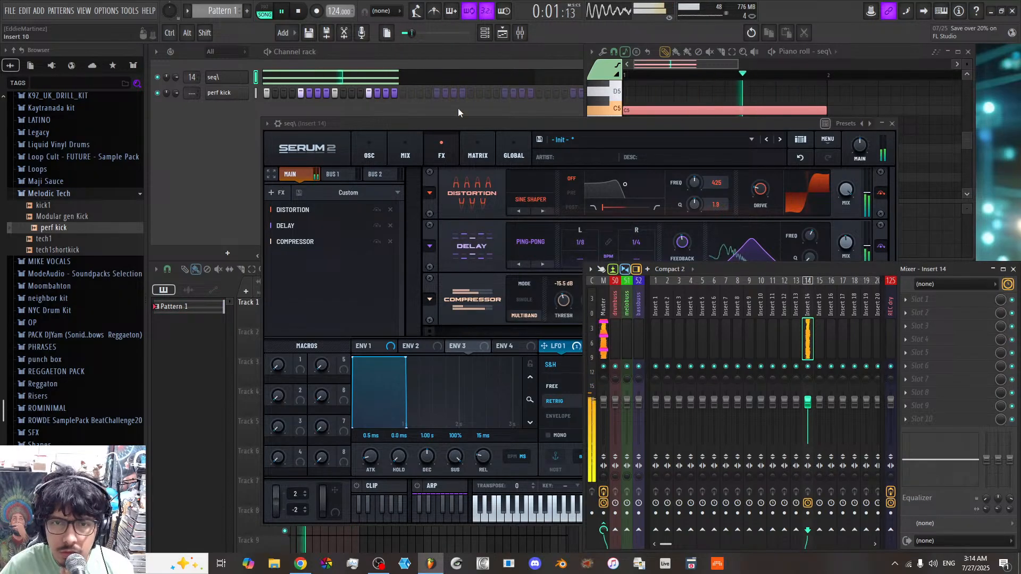
Step: Load Edison in the first effect slot of insert 14 and record a take of the Serum texture in On Play mode
{"action": "left_click", "coordinate": [903, 298]}
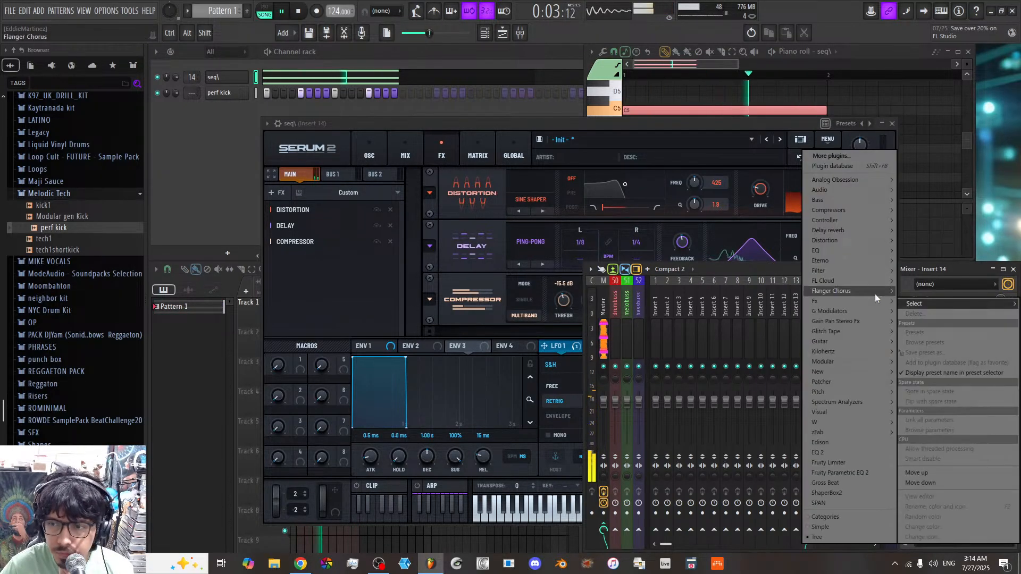
{"action": "left_click", "coordinate": [838, 442]}
{"action": "left_click", "coordinate": [351, 201]}
{"action": "left_click", "coordinate": [356, 243]}
{"action": "left_click", "coordinate": [327, 201]}
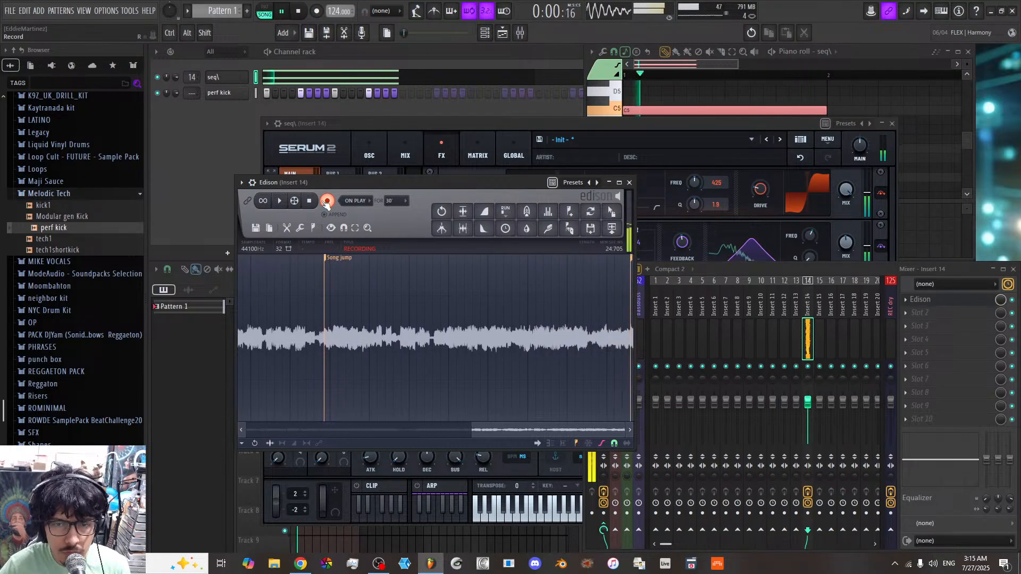
{"action": "left_click", "coordinate": [326, 202]}
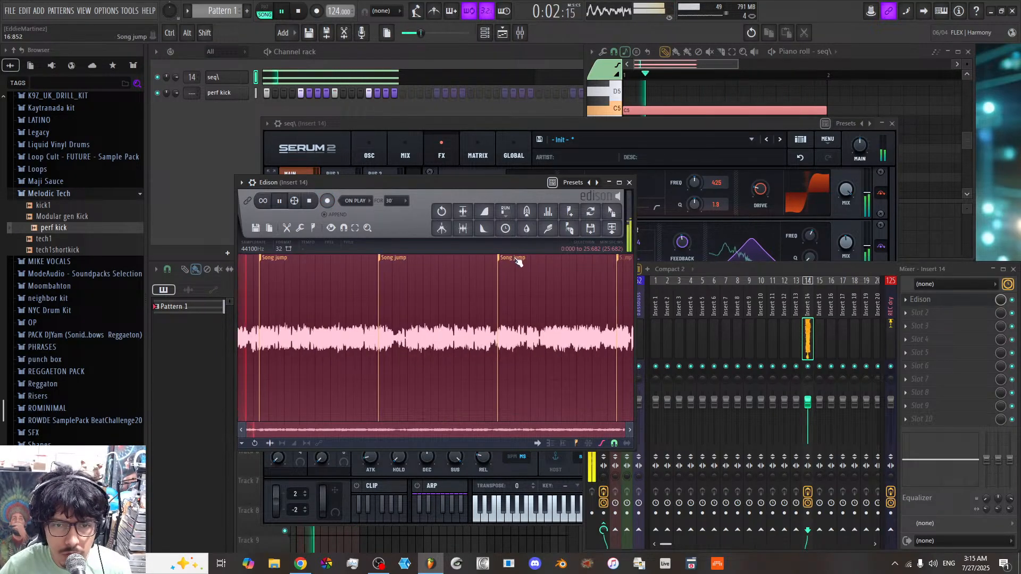
Step: Stop playback and trim the Edison recording to the section from the second Song jump marker to the last one
{"action": "left_click", "coordinate": [300, 11]}
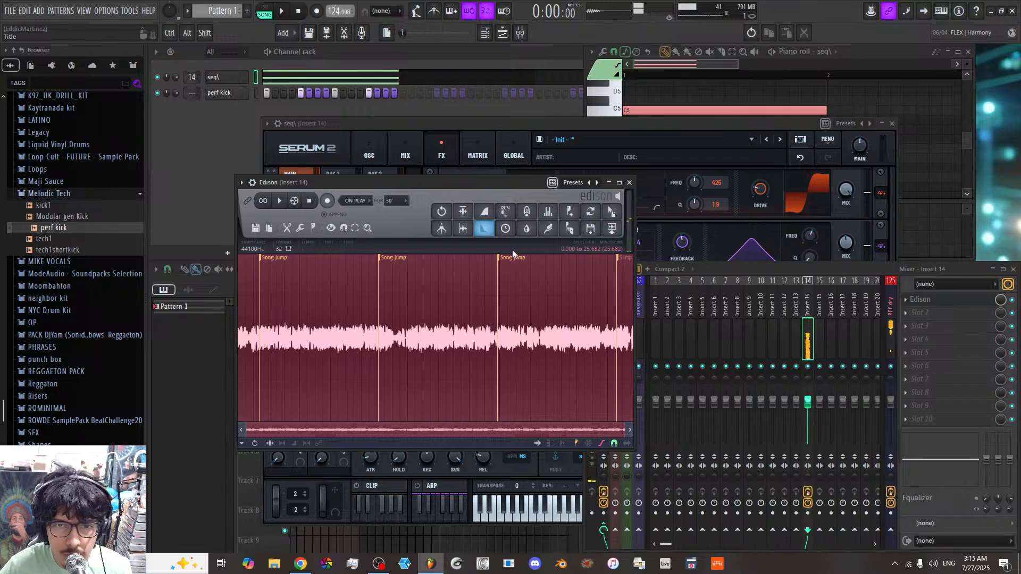
{"action": "right_click", "coordinate": [512, 259]}
{"action": "left_click", "coordinate": [531, 271]}
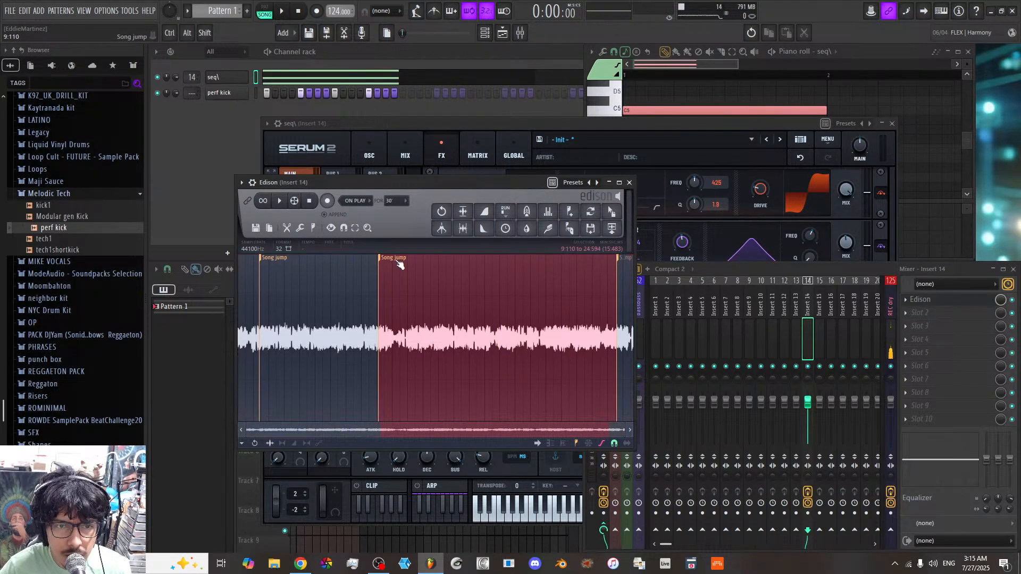
{"action": "right_click", "coordinate": [476, 302]}
{"action": "mouse_move", "coordinate": [514, 320]}
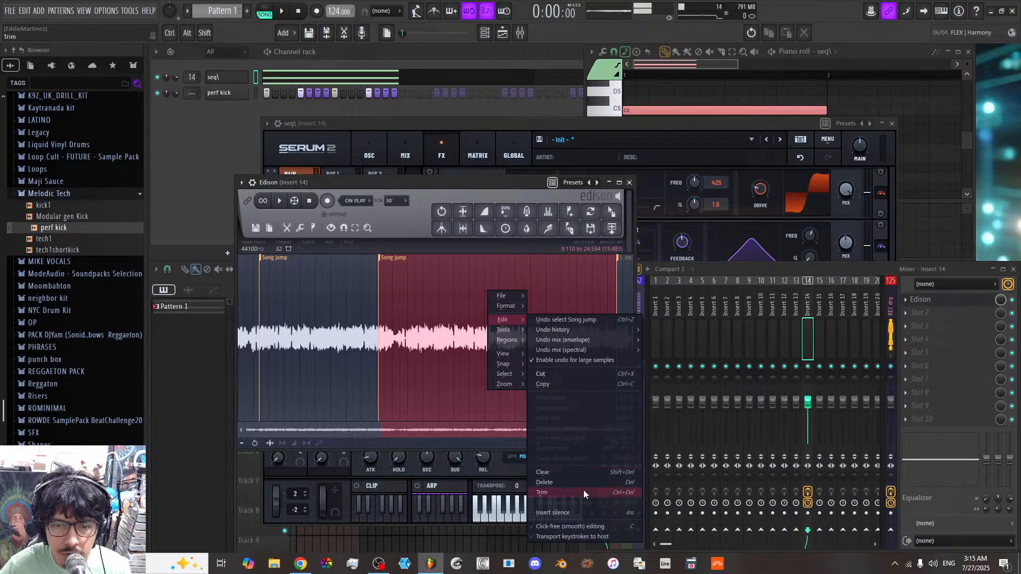
{"action": "left_click", "coordinate": [583, 490]}
Step: Place the trimmed recording at the start of playlist track 2 and rename the audio clip seq1
{"action": "left_click_drag", "start_coordinate": [612, 213], "coordinate": [512, 443]}
{"action": "left_click_drag", "start_coordinate": [388, 538], "coordinate": [307, 341]}
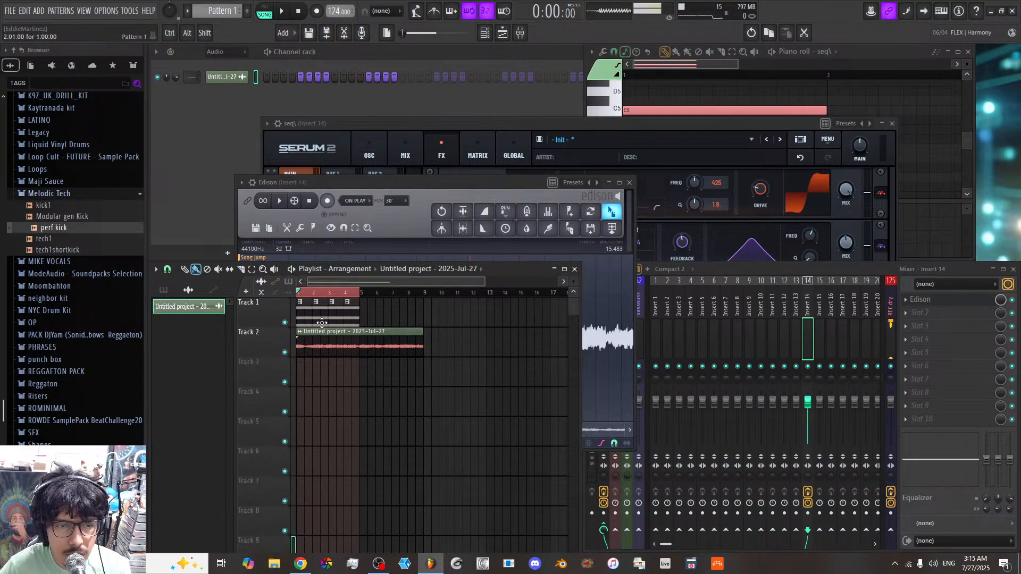
{"action": "middle_click", "coordinate": [198, 310]}
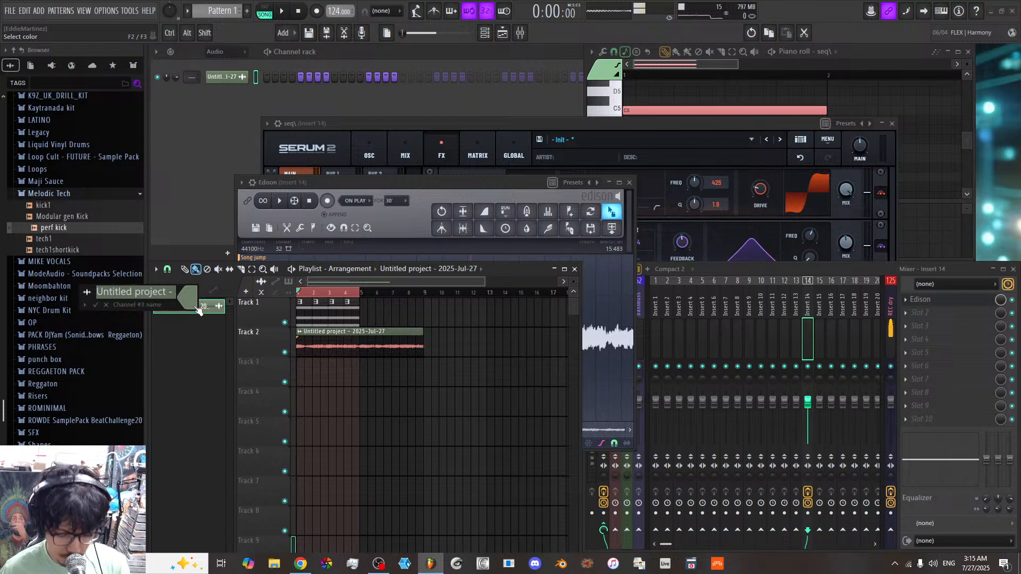
{"action": "type", "text": "seq1"}
{"action": "key", "text": "Return"}
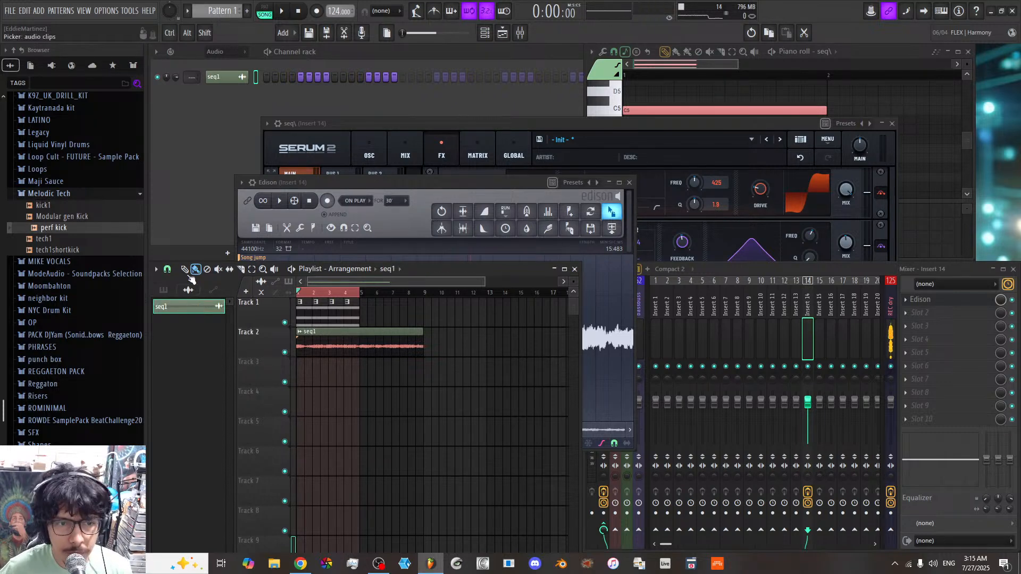
Step: Replace the Pattern 1 clip on playlist track 1 with a longer run above the seq1 clip and mute track 2
{"action": "right_click", "coordinate": [309, 318]}
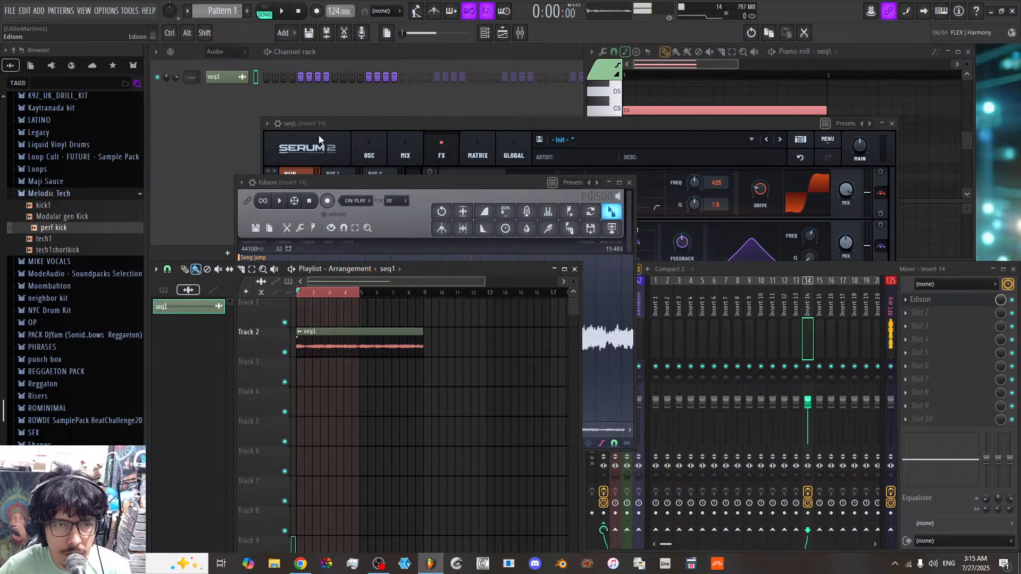
{"action": "left_click", "coordinate": [237, 7]}
{"action": "left_click", "coordinate": [228, 12]}
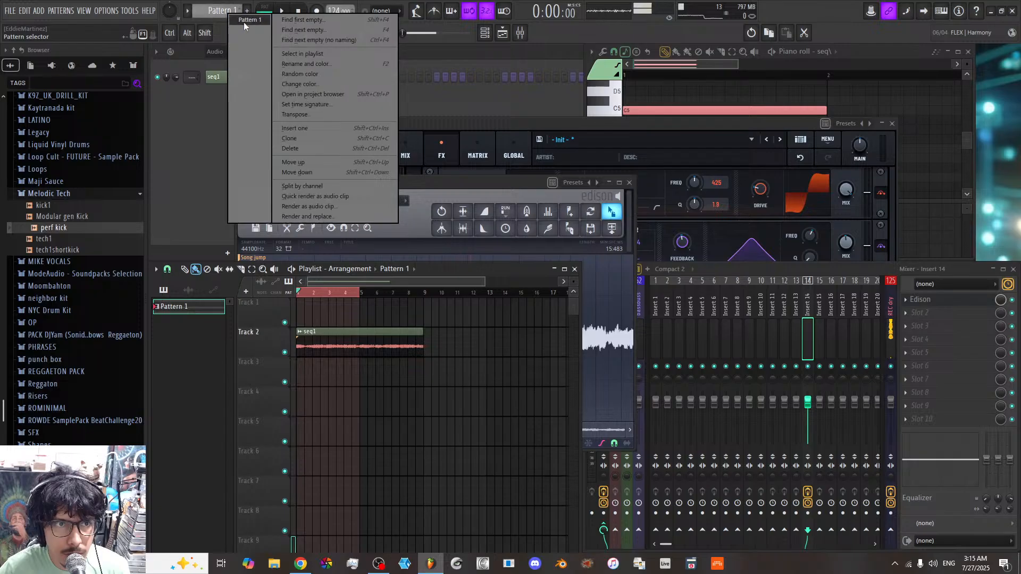
{"action": "left_click", "coordinate": [250, 20]}
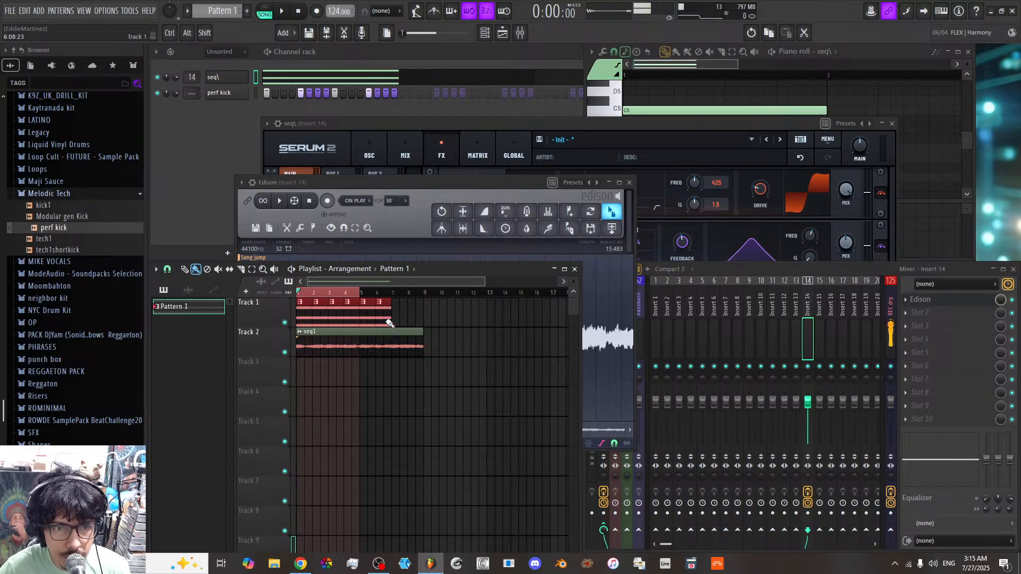
{"action": "left_click", "coordinate": [285, 353]}
Step: During playback, remove the distortion, delay and compressor from the Serum 2 main effects chain
{"action": "left_click", "coordinate": [343, 127]}
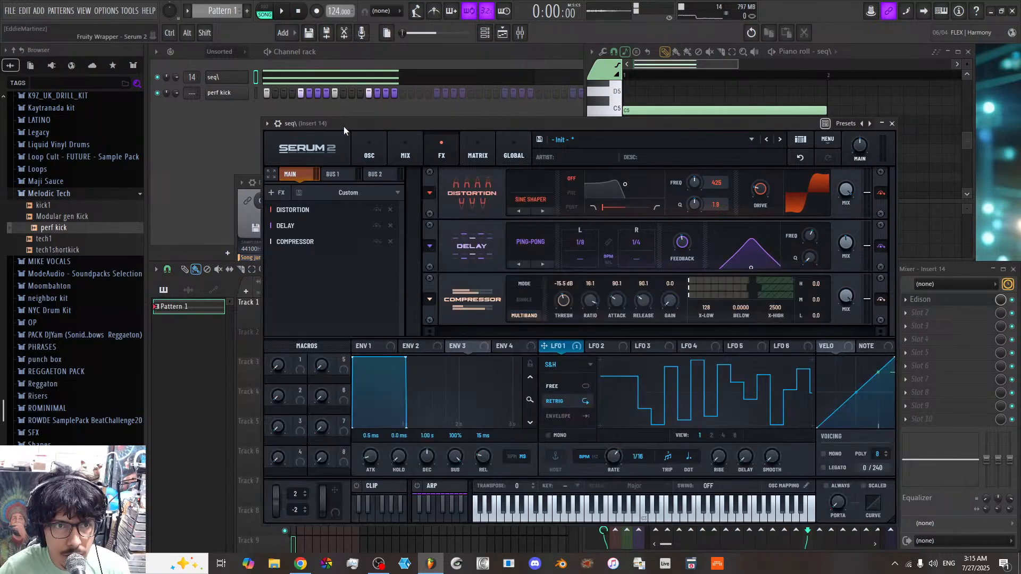
{"action": "left_click", "coordinate": [372, 151]}
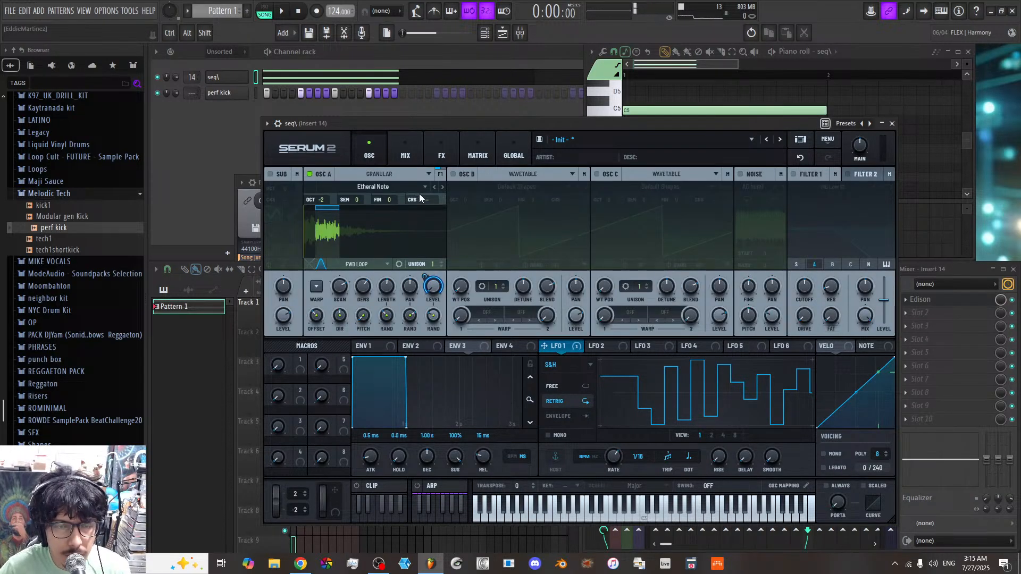
{"action": "key", "text": "space"}
{"action": "left_click", "coordinate": [454, 155]}
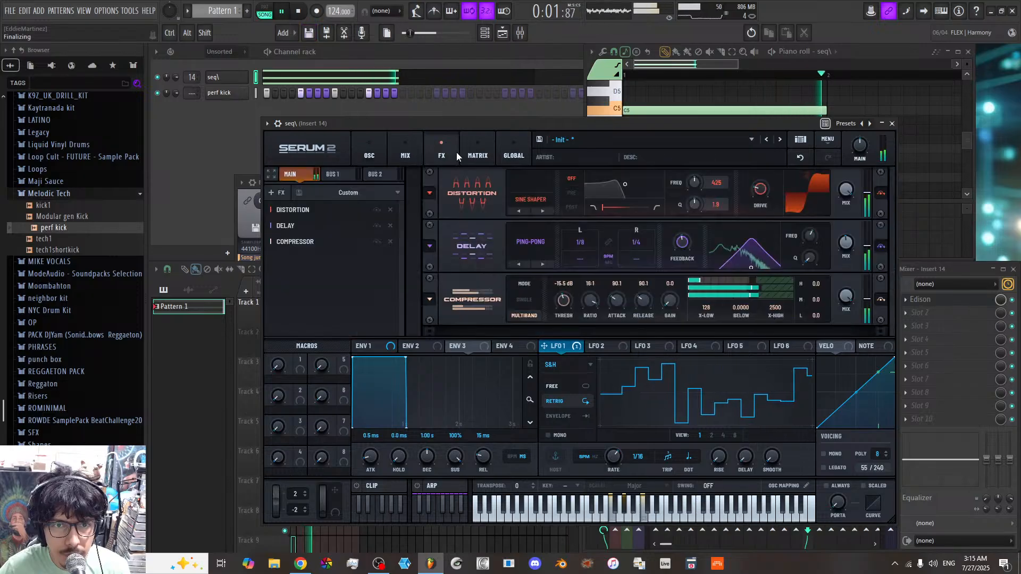
{"action": "left_click", "coordinate": [391, 210]}
{"action": "left_click", "coordinate": [390, 211]}
{"action": "left_click", "coordinate": [389, 210]}
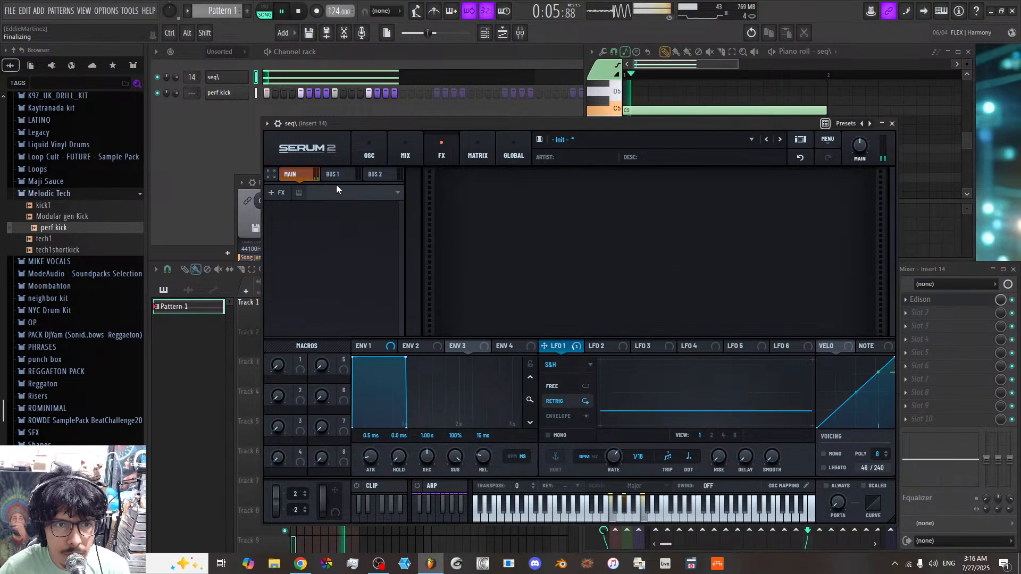
Step: Set oscillator A's octave to 0 and browse its granular sample to Fake Electric C3
{"action": "left_click", "coordinate": [370, 154]}
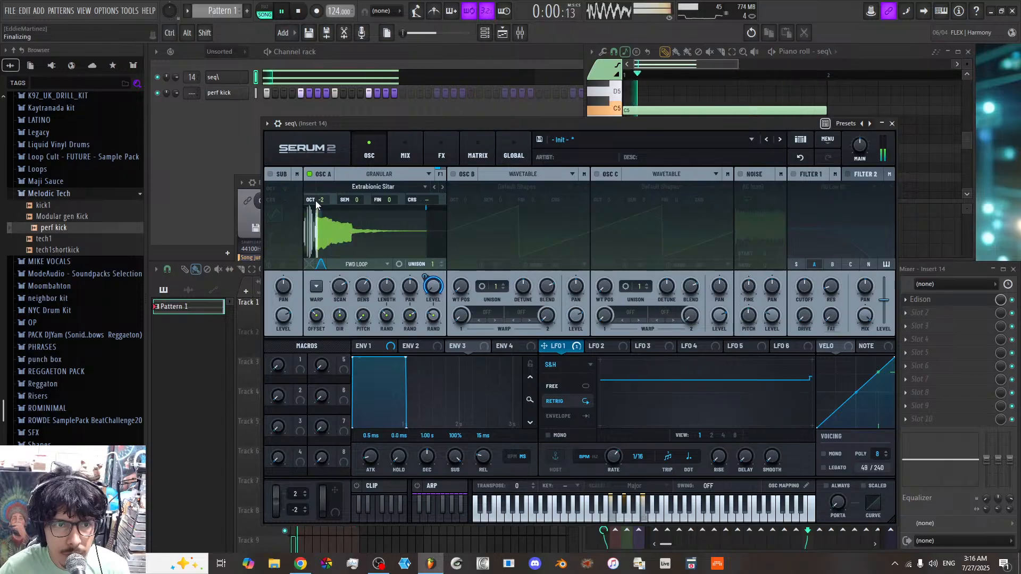
{"action": "left_click_drag", "start_coordinate": [315, 200], "coordinate": [315, 186]}
{"action": "left_click", "coordinate": [443, 186]}
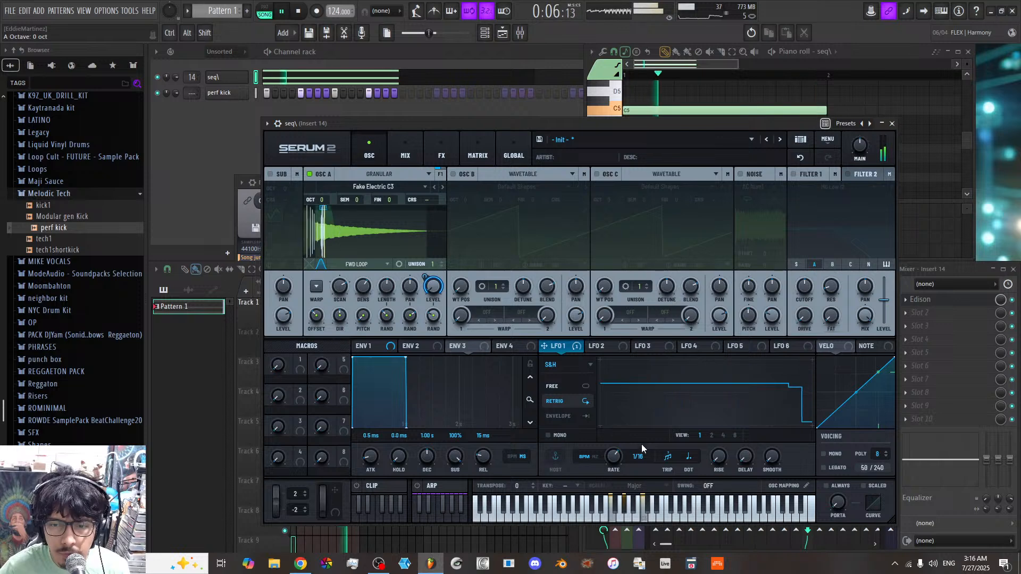
Step: Turn off LFO 1's triplet timing with the rate at dotted 1/32 and change oscillator A's sample to Gtr 12 String C2
{"action": "left_click", "coordinate": [669, 459]}
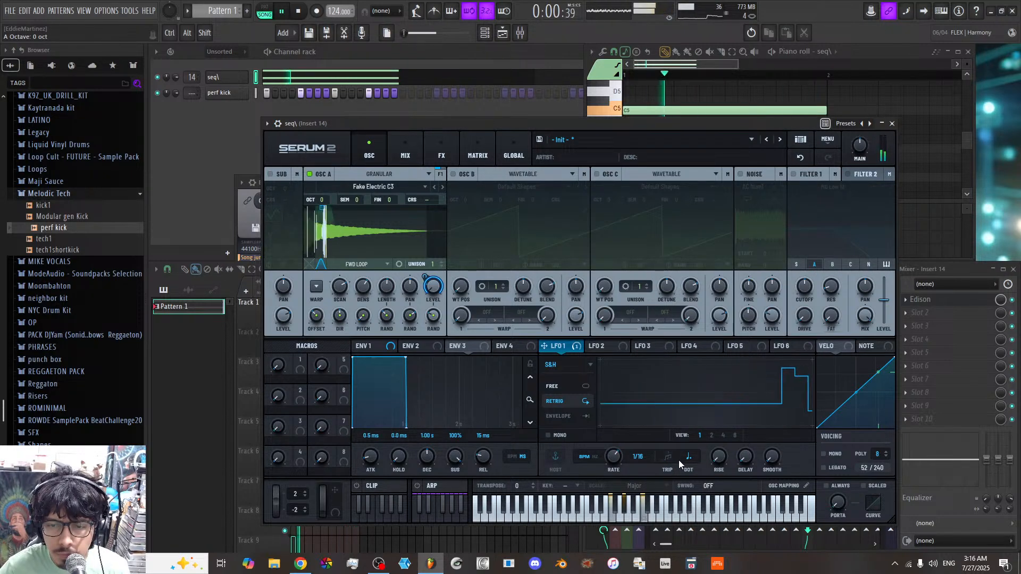
{"action": "left_click_drag", "start_coordinate": [619, 457], "coordinate": [619, 452]}
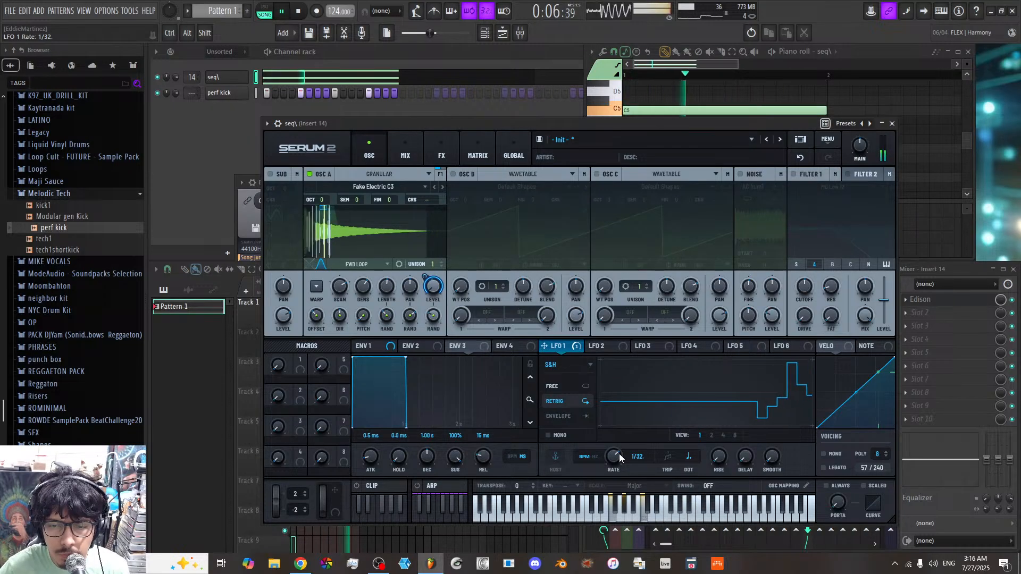
{"action": "left_click", "coordinate": [440, 187]}
{"action": "left_click", "coordinate": [440, 187]}
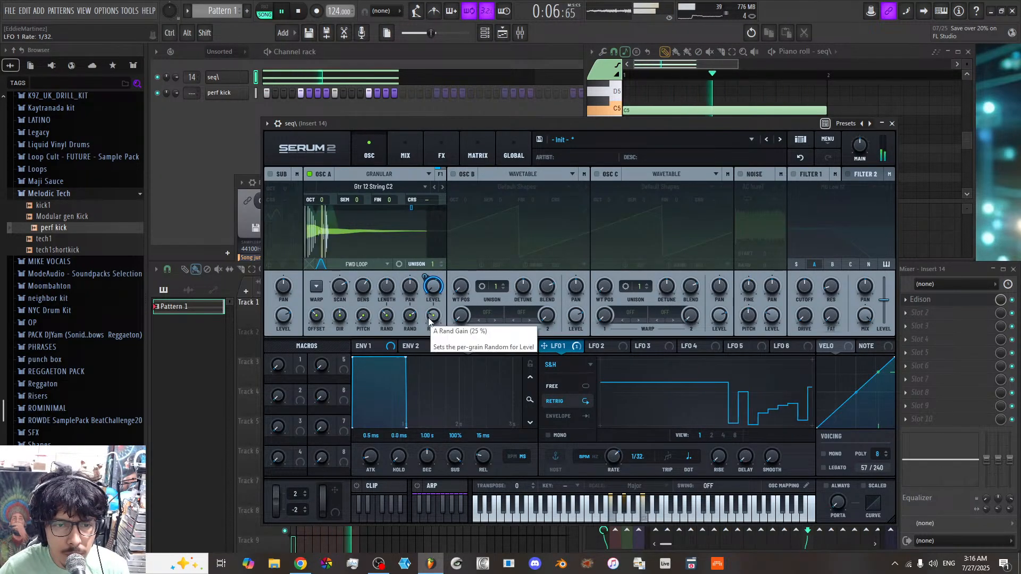
Step: Set oscillator A's random pitch to 12 semitones and its scan rate to -100%
{"action": "left_click_drag", "start_coordinate": [413, 320], "coordinate": [362, 263]}
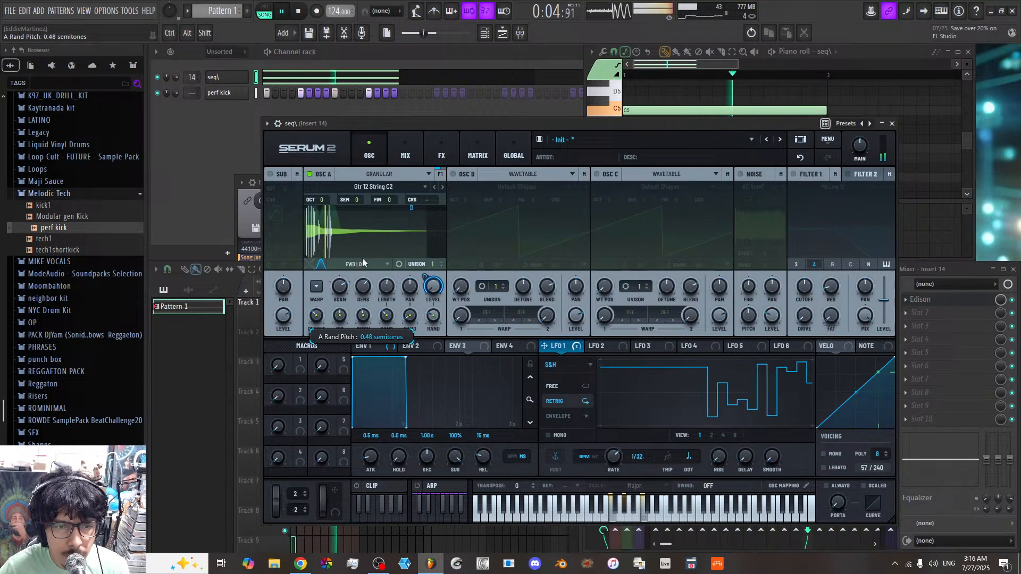
{"action": "left_click_drag", "start_coordinate": [362, 223], "coordinate": [362, 169]}
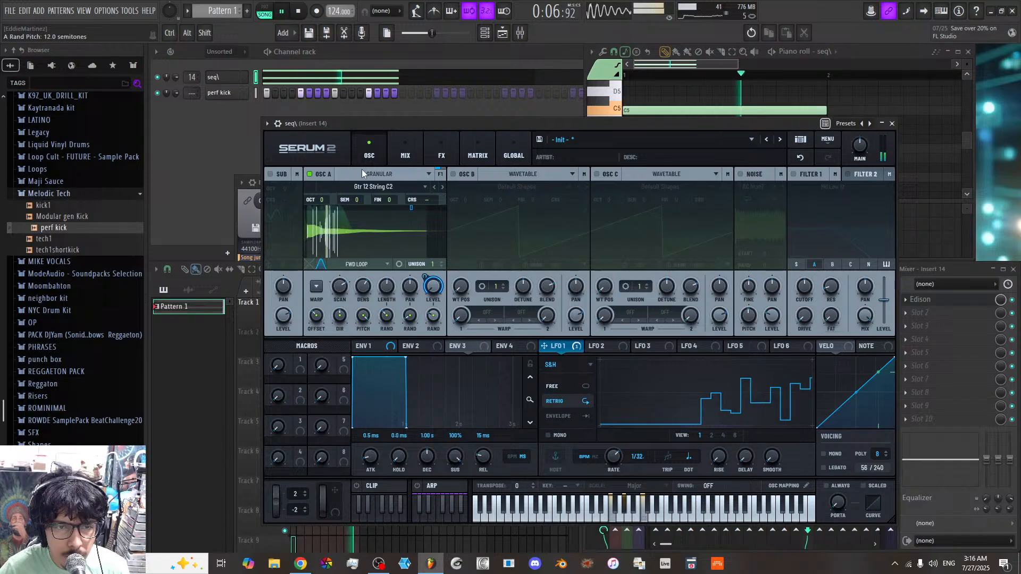
{"action": "mouse_move", "coordinate": [340, 318]}
{"action": "left_mouse_down"}
{"action": "mouse_move", "coordinate": [345, 328]}
{"action": "mouse_move", "coordinate": [342, 301]}
{"action": "mouse_move", "coordinate": [338, 324]}
{"action": "left_mouse_up"}
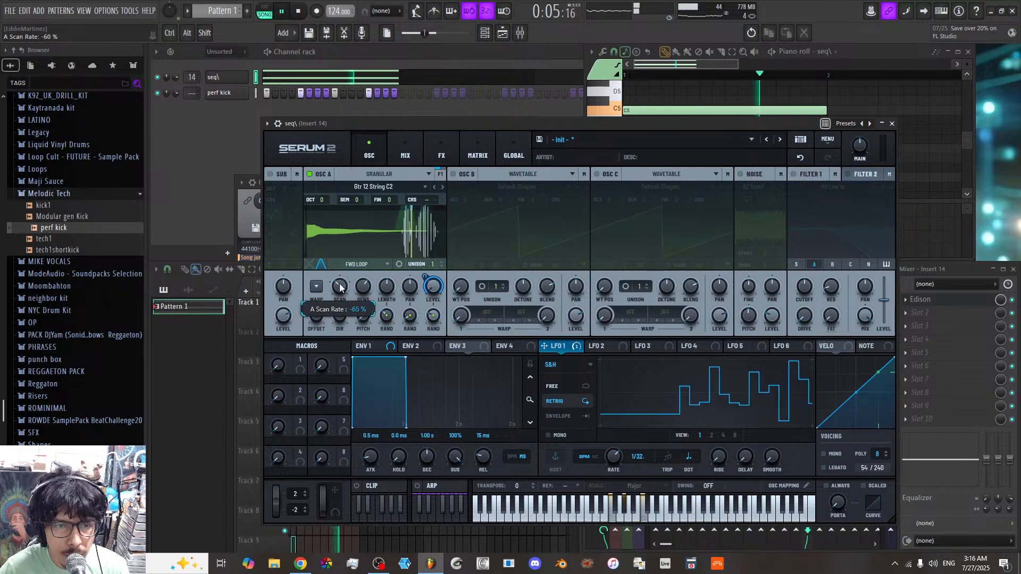
Step: Audition the following plucked samples, then load the factory synth sample Analog Warmth C3 into oscillator A
{"action": "left_click", "coordinate": [443, 188]}
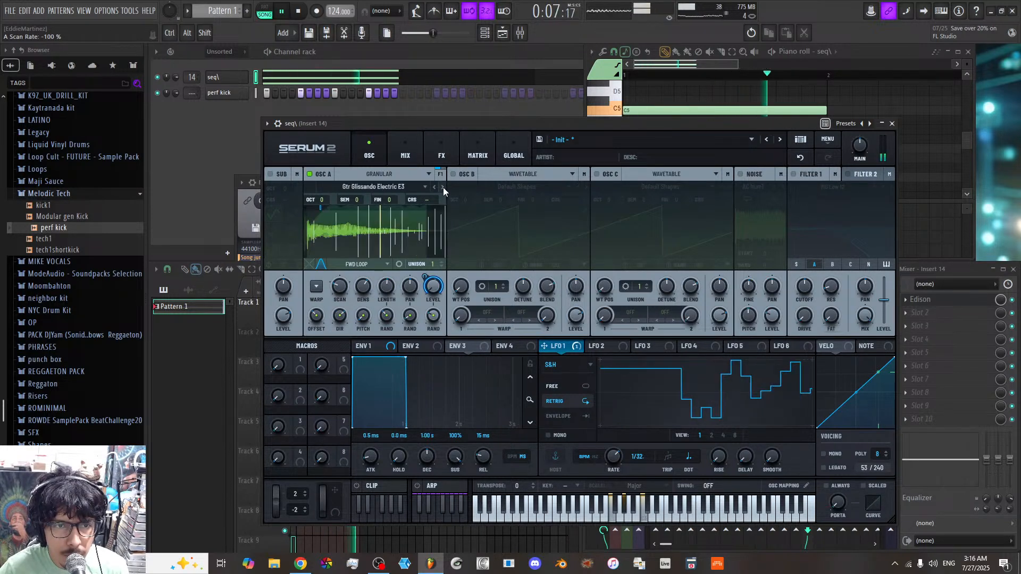
{"action": "left_click", "coordinate": [442, 188]}
{"action": "left_click", "coordinate": [373, 187]}
{"action": "mouse_move", "coordinate": [391, 206]}
{"action": "mouse_move", "coordinate": [460, 281]}
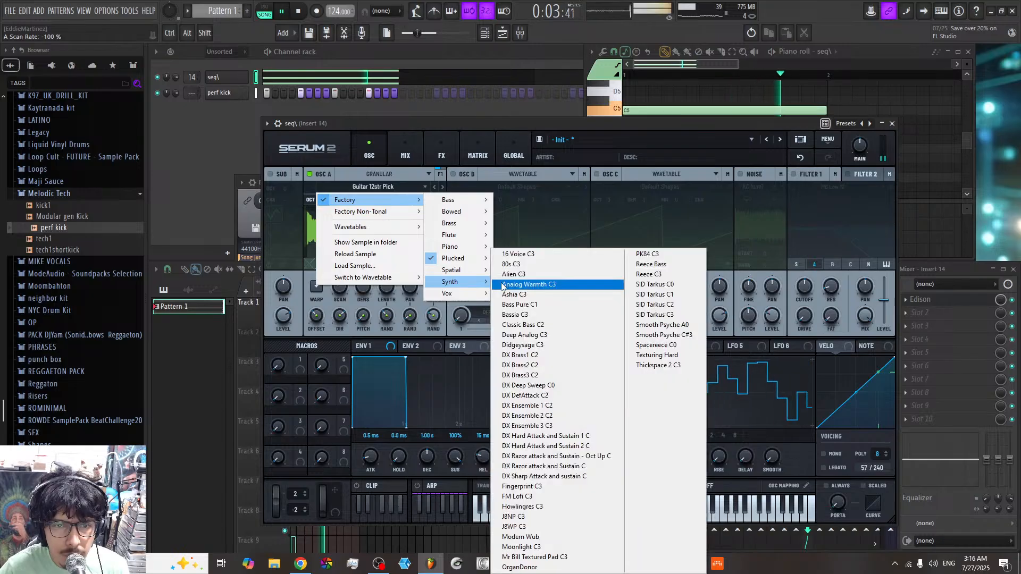
{"action": "left_click", "coordinate": [538, 283]}
Step: Advance oscillator A's sample to Bass Pure C1 and set the grain density to 5.92 grains
{"action": "left_click", "coordinate": [442, 187]}
{"action": "left_click", "coordinate": [441, 187]}
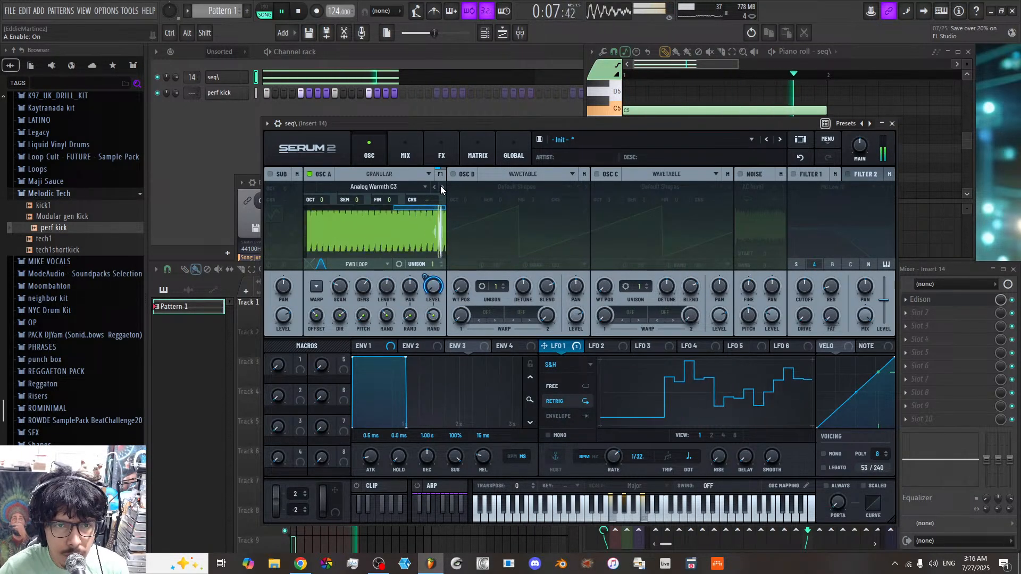
{"action": "left_click", "coordinate": [441, 187]}
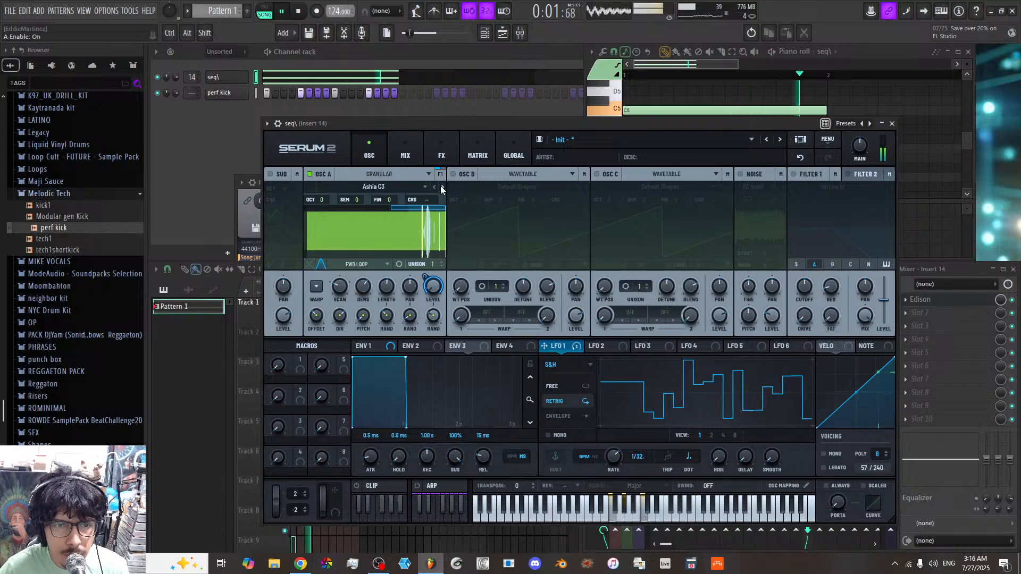
{"action": "left_click", "coordinate": [441, 188]}
{"action": "mouse_move", "coordinate": [364, 287]}
{"action": "left_mouse_down"}
{"action": "mouse_move", "coordinate": [366, 248]}
{"action": "mouse_move", "coordinate": [362, 317]}
{"action": "mouse_move", "coordinate": [372, 305]}
{"action": "left_mouse_up"}
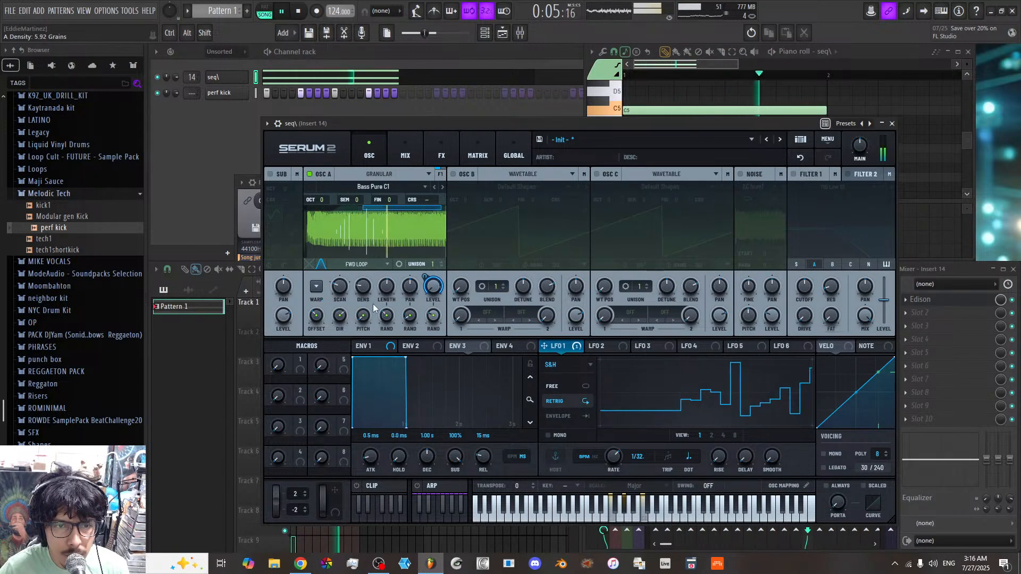
Step: Advance oscillator A's sample to Deep Analog C3 and set LFO 1 to Free mode with a rate of 1/2
{"action": "left_click", "coordinate": [442, 185]}
{"action": "left_click", "coordinate": [442, 185]}
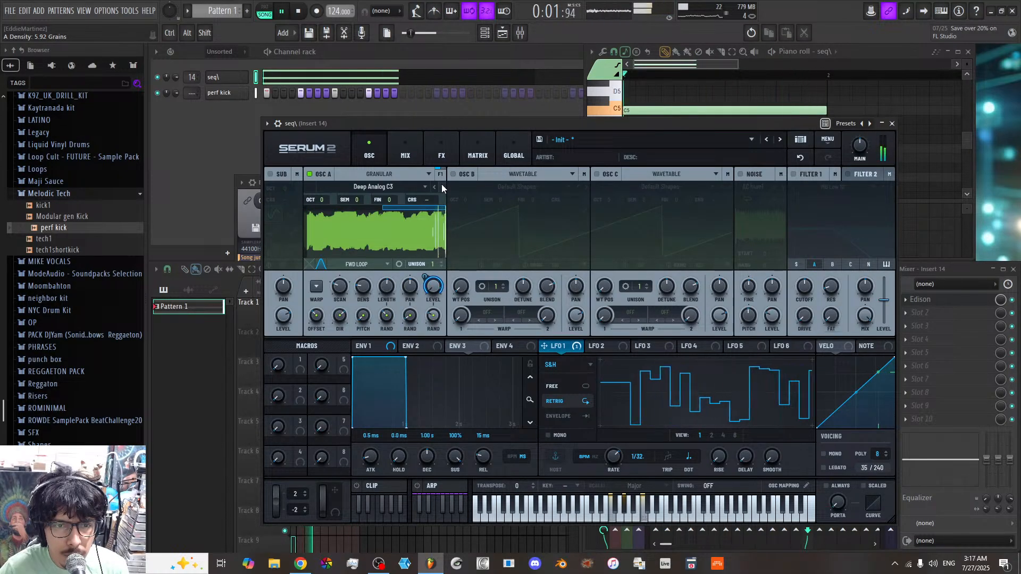
{"action": "left_click", "coordinate": [574, 386]}
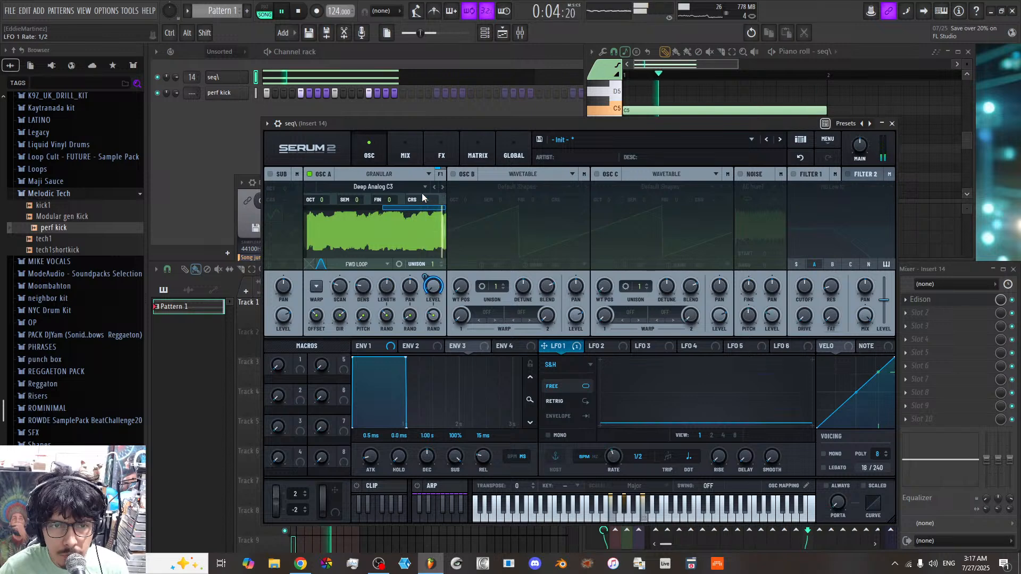
Step: Load the Didgeysage C3 sample in oscillator A and narrow its playback range to the latter part, ending at 94%
{"action": "left_click", "coordinate": [442, 187]}
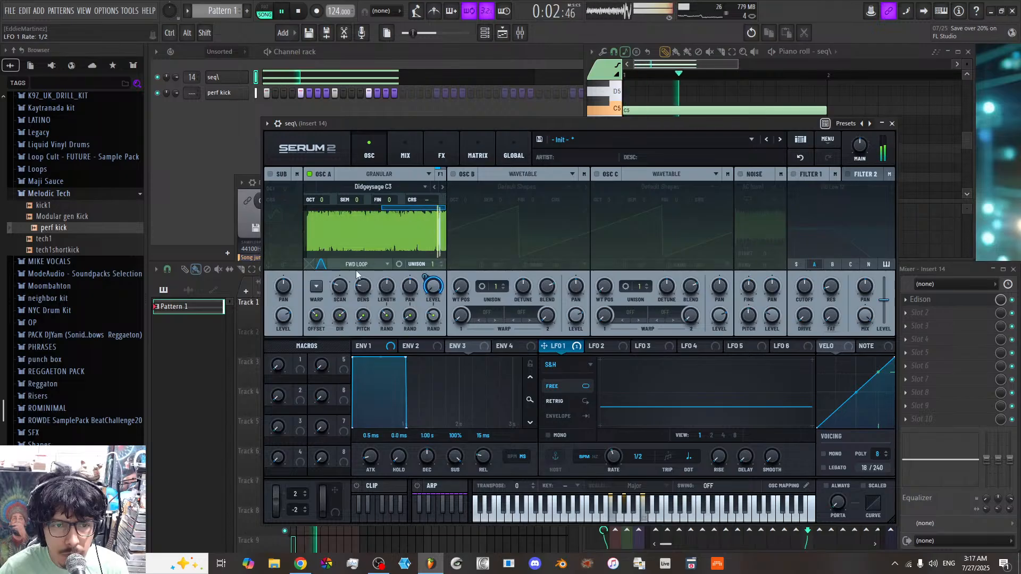
{"action": "left_click_drag", "start_coordinate": [308, 229], "coordinate": [436, 234]}
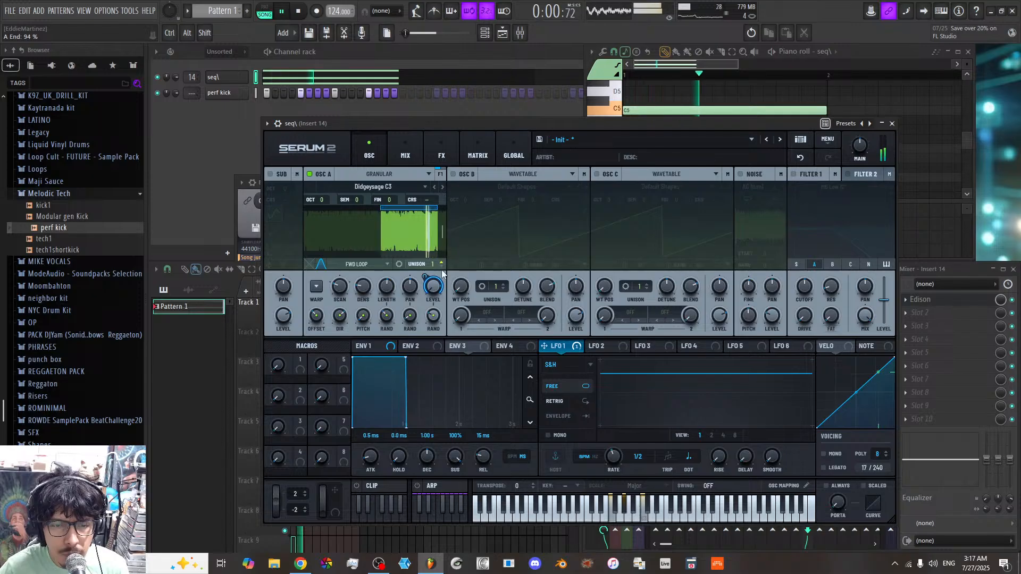
Step: Set LFO 1's rate to dotted 1/32 and change its type from S&H to Path
{"action": "left_click_drag", "start_coordinate": [612, 456], "coordinate": [617, 439]}
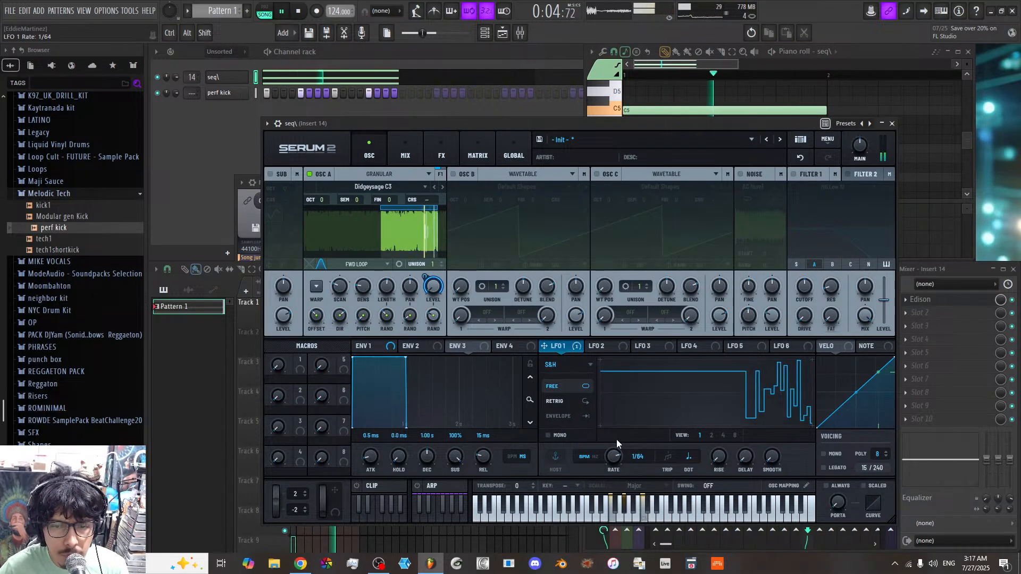
{"action": "left_click", "coordinate": [591, 365]}
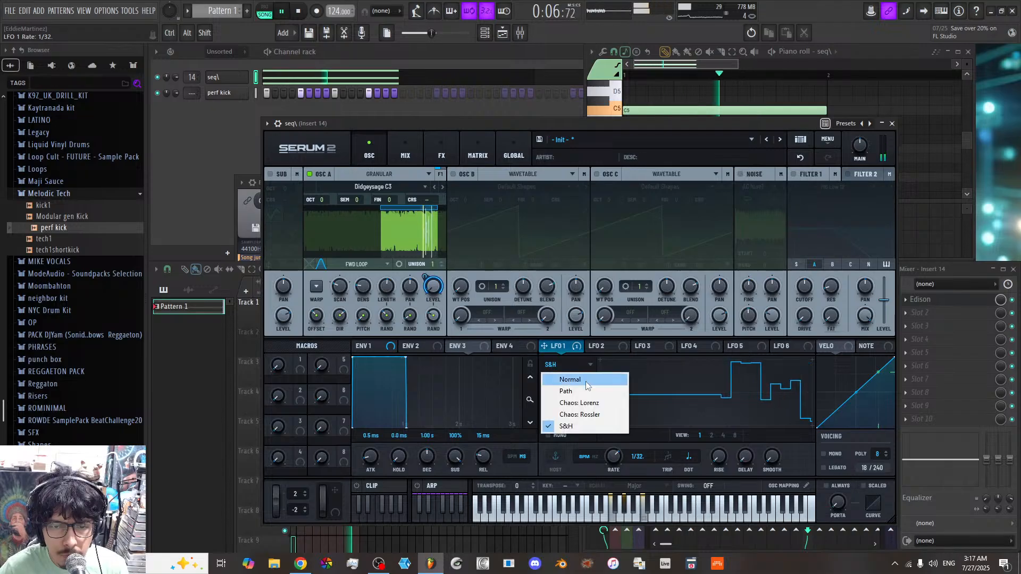
{"action": "left_click", "coordinate": [584, 381]}
{"action": "left_click", "coordinate": [583, 365]}
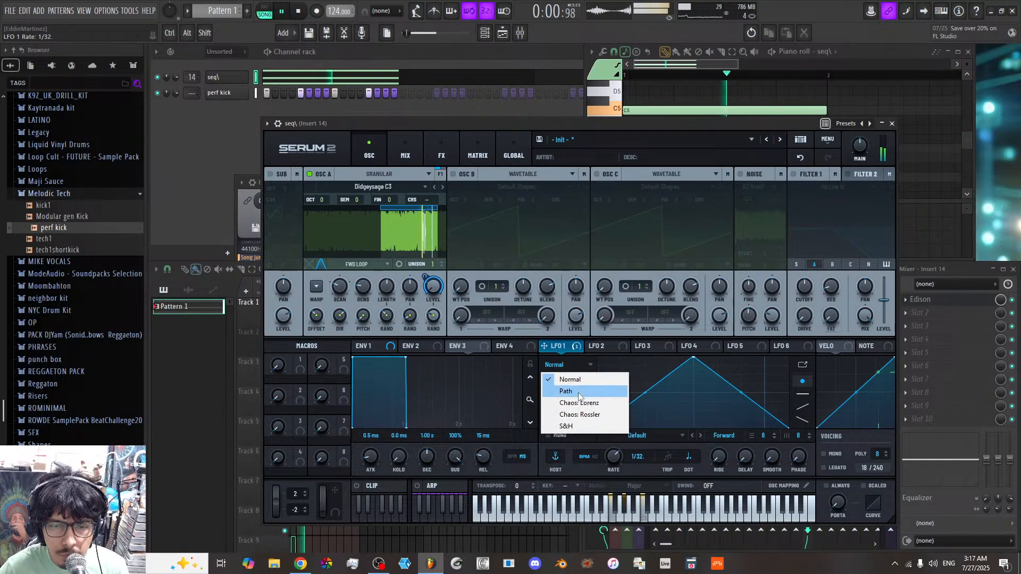
{"action": "left_click", "coordinate": [580, 385]}
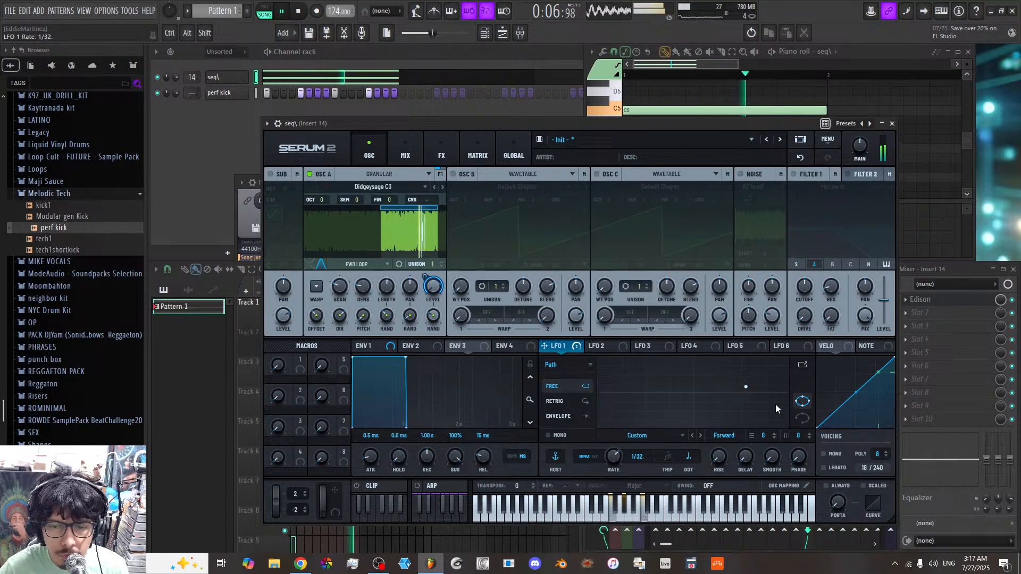
Step: Try the Messy Spiral path on LFO 1 at a 1/8 rate and the Crystals path at 1/4
{"action": "left_click", "coordinate": [682, 436]}
{"action": "mouse_move", "coordinate": [659, 452]}
{"action": "left_click", "coordinate": [690, 441]}
{"action": "left_click", "coordinate": [684, 436]}
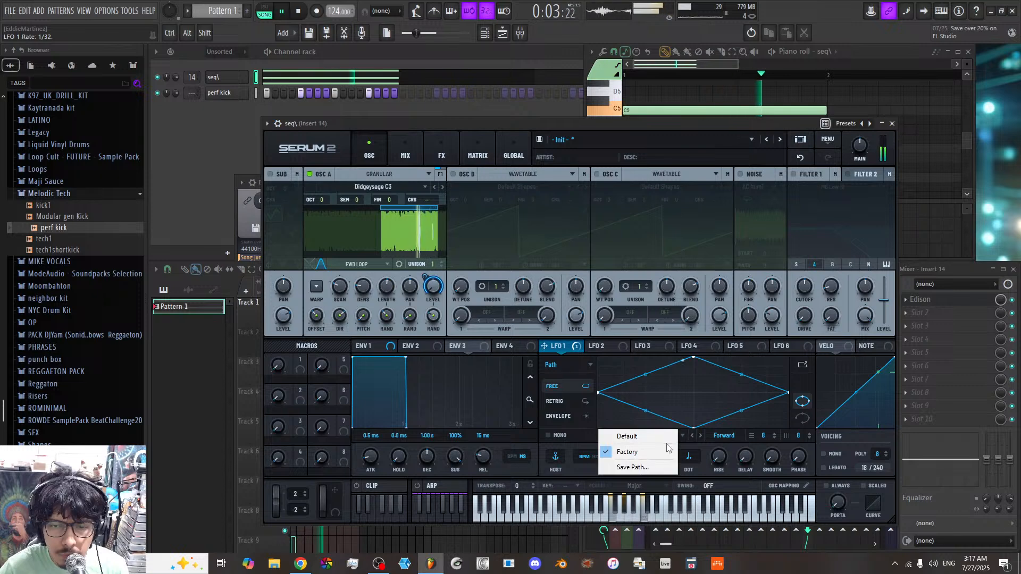
{"action": "left_click", "coordinate": [691, 429]}
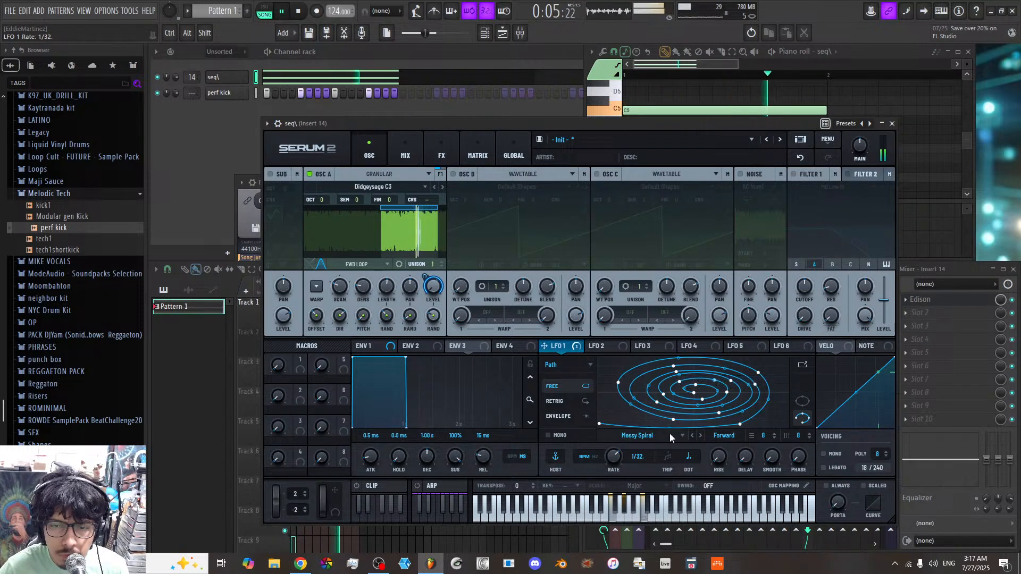
{"action": "left_click", "coordinate": [678, 436]}
{"action": "left_click", "coordinate": [680, 436]}
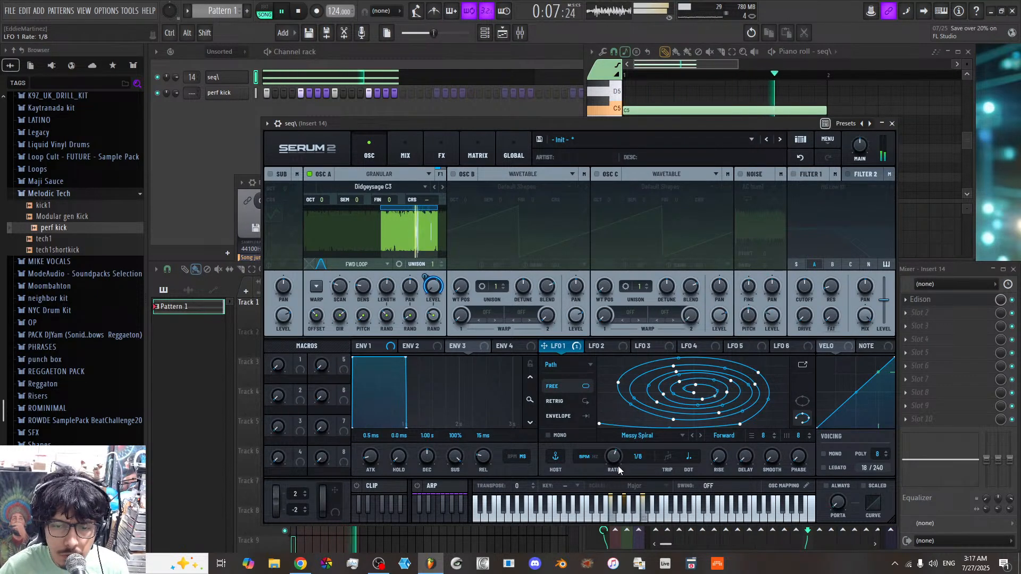
{"action": "left_click", "coordinate": [682, 436]}
{"action": "mouse_move", "coordinate": [657, 455]}
{"action": "left_click", "coordinate": [730, 338]}
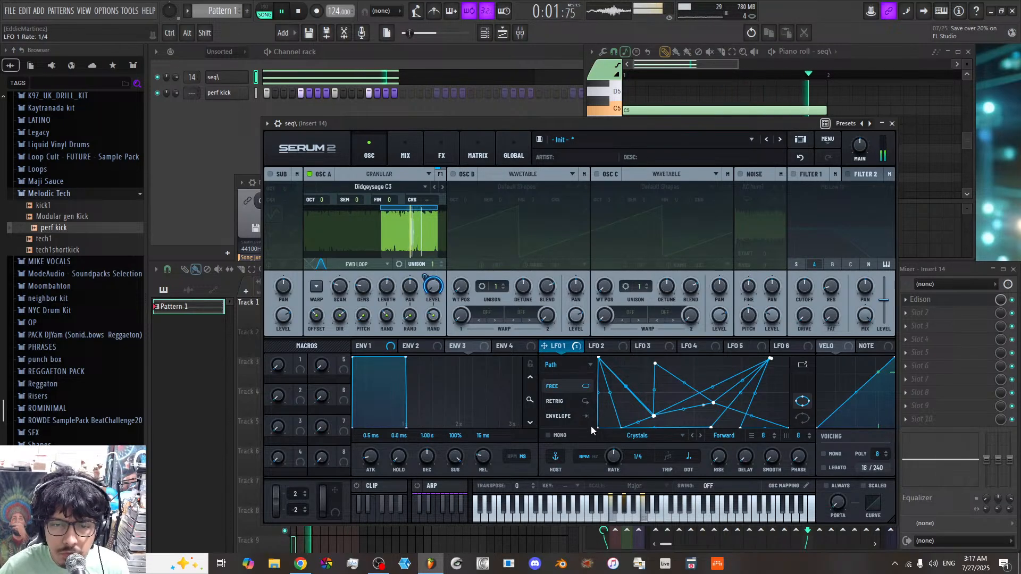
Step: Try the Chaos: Lorenz and Chaos: Rossler types on LFO 1
{"action": "left_click", "coordinate": [568, 365]}
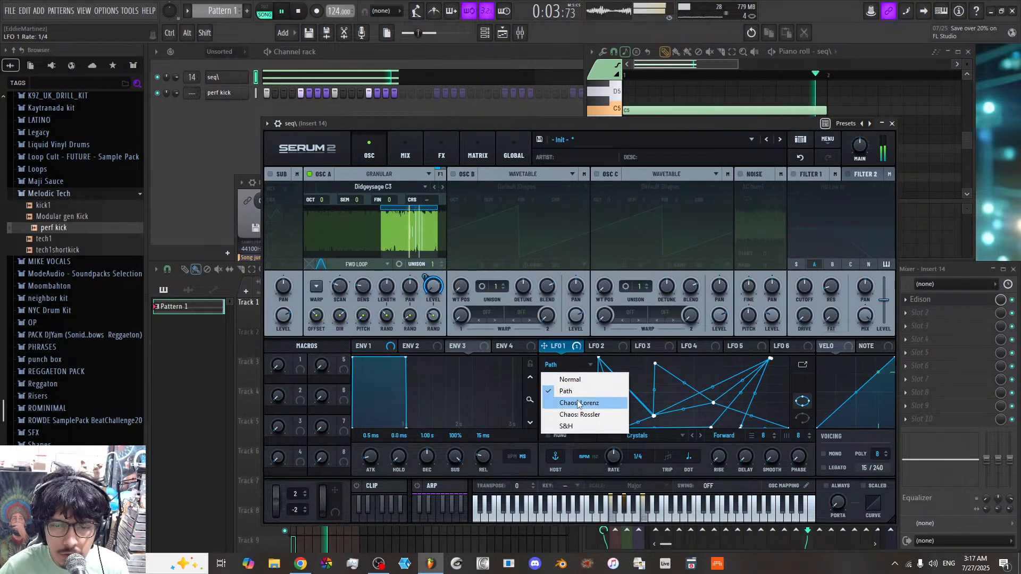
{"action": "left_click", "coordinate": [577, 400]}
{"action": "left_click", "coordinate": [583, 366]}
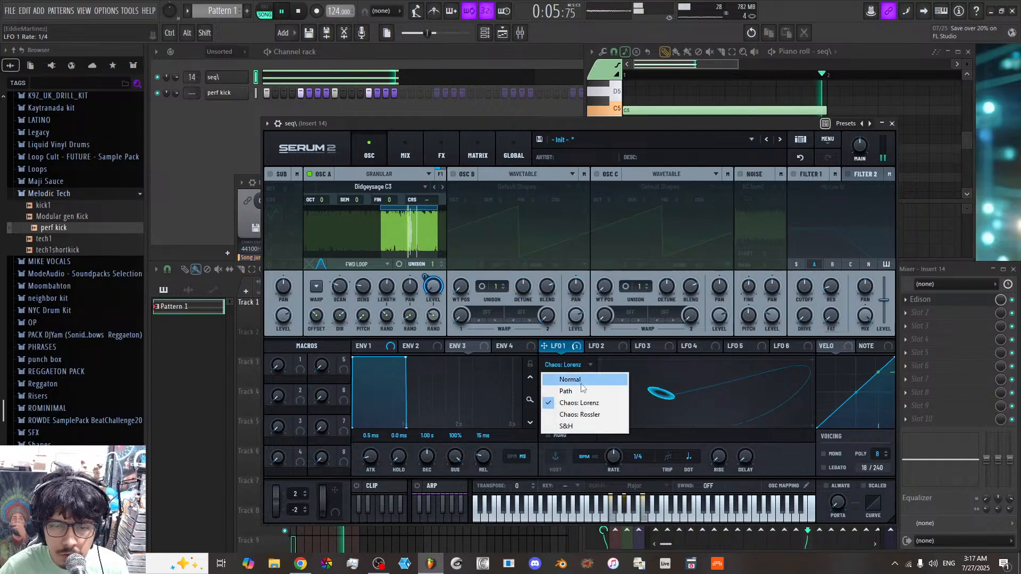
{"action": "left_click", "coordinate": [582, 414]}
Step: Set LFO 1's type to S&H with a triplet rate of 1/16
{"action": "left_click", "coordinate": [582, 366]}
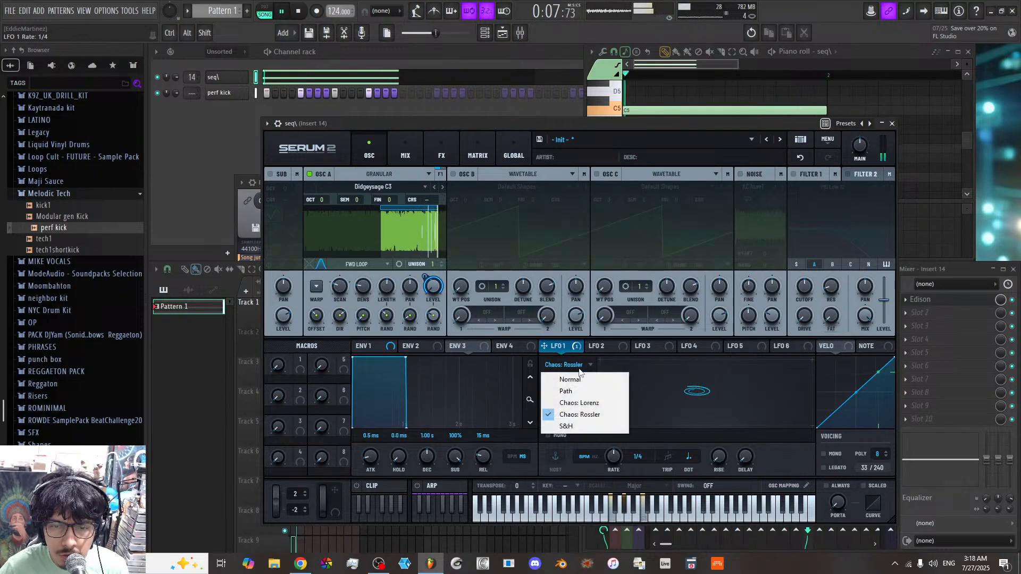
{"action": "left_click", "coordinate": [582, 430]}
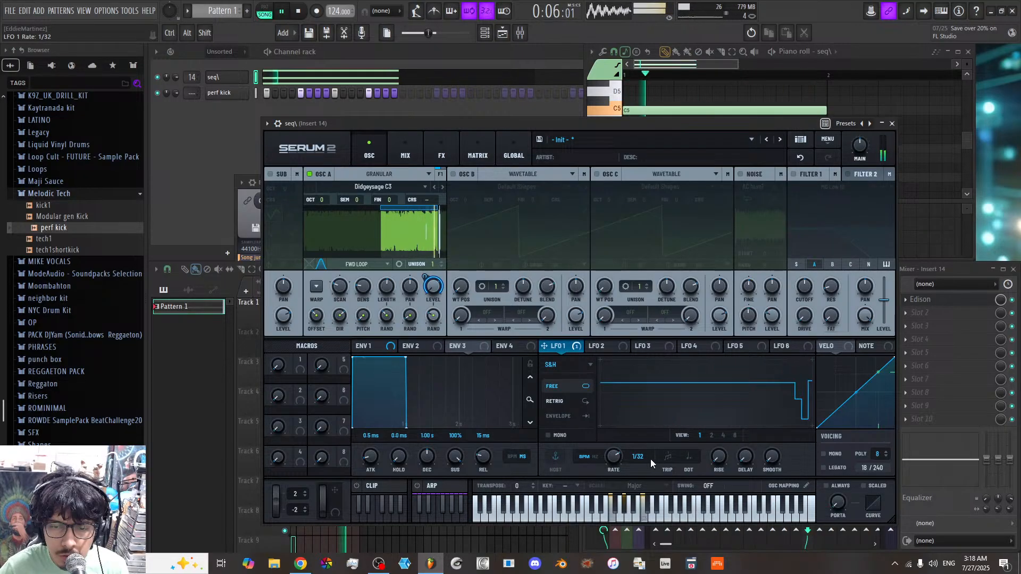
{"action": "left_click", "coordinate": [671, 457]}
{"action": "left_click_drag", "start_coordinate": [612, 456], "coordinate": [617, 467]}
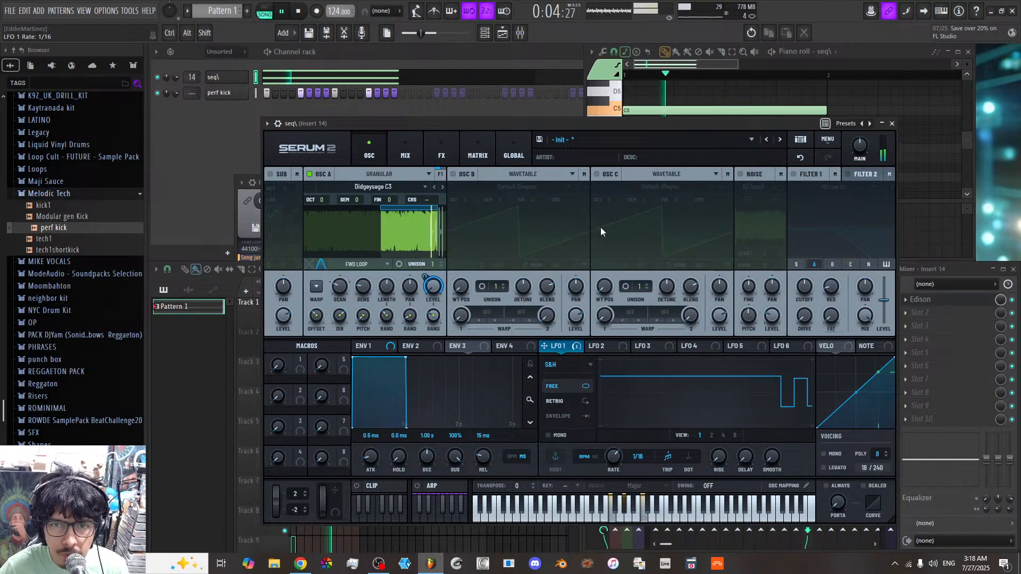
Step: Turn on Filter 1, adjust its cutoff and modulate the cutoff with LFO 2 at an amount of 89%
{"action": "left_click", "coordinate": [794, 176]}
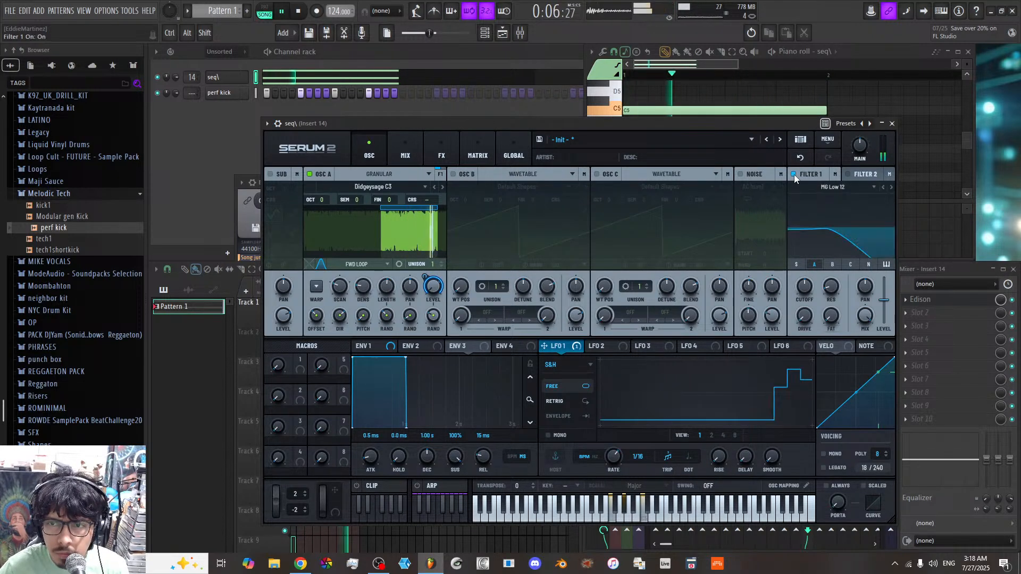
{"action": "left_click_drag", "start_coordinate": [804, 287], "coordinate": [812, 280]}
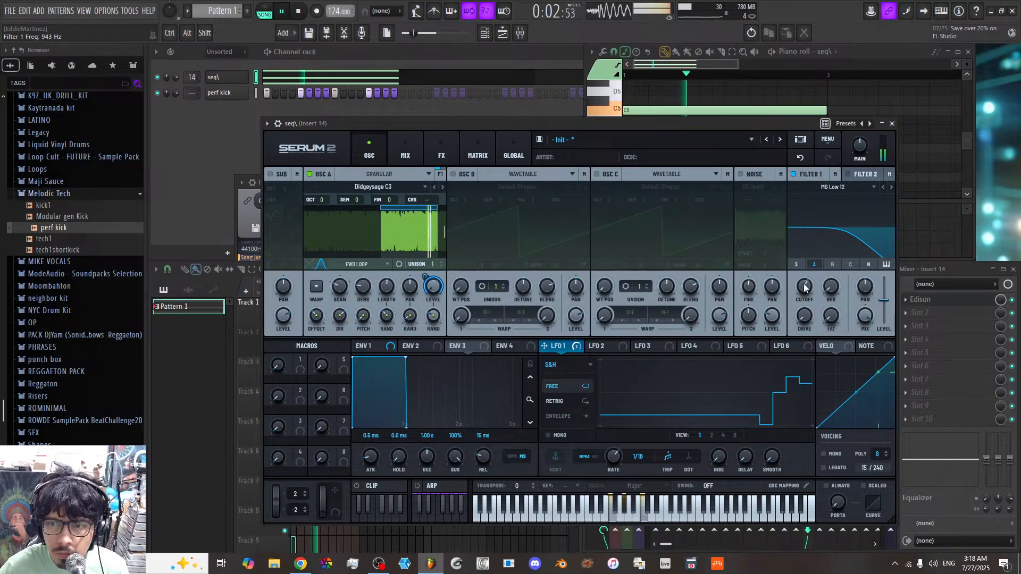
{"action": "left_click", "coordinate": [602, 346]}
{"action": "left_click_drag", "start_coordinate": [590, 346], "coordinate": [804, 290]}
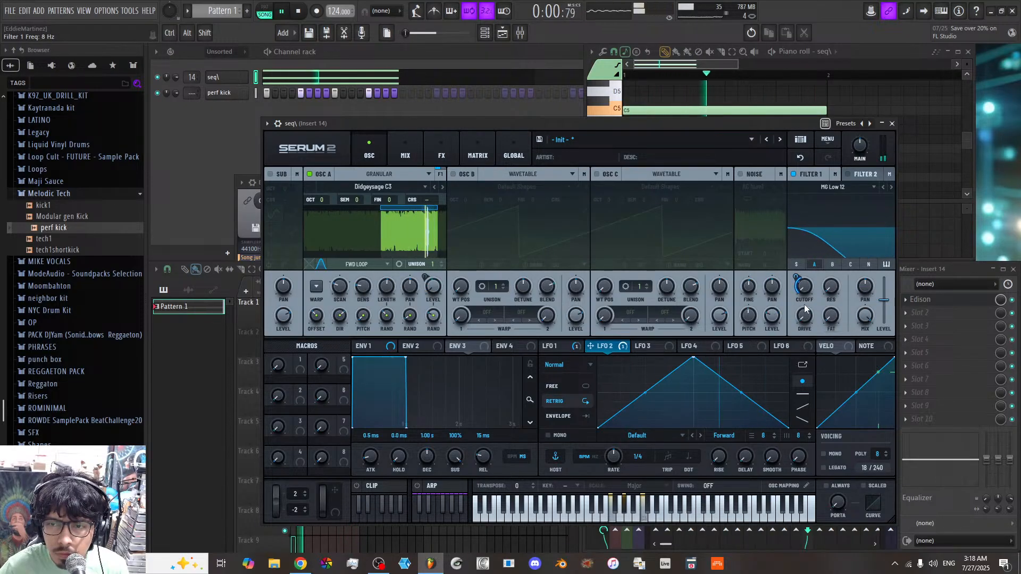
{"action": "mouse_move", "coordinate": [798, 276]}
{"action": "left_click_drag", "start_coordinate": [796, 277], "coordinate": [796, 266]}
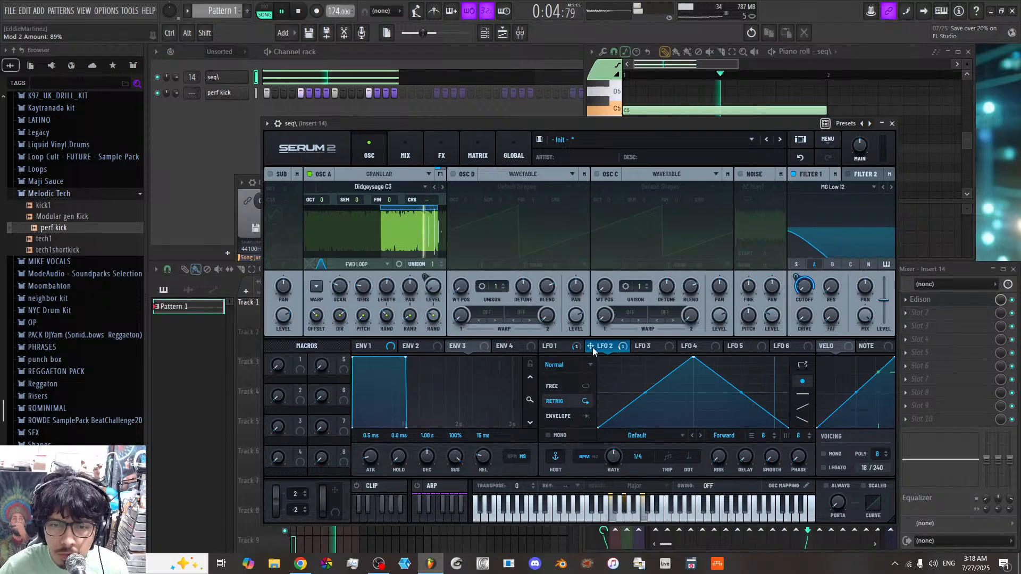
Step: Set LFO 2 to S&H at a 1/16 rate and switch Filter 1 to MG Low 24 with raised resonance and a 20 Hz cutoff
{"action": "left_click", "coordinate": [577, 365]}
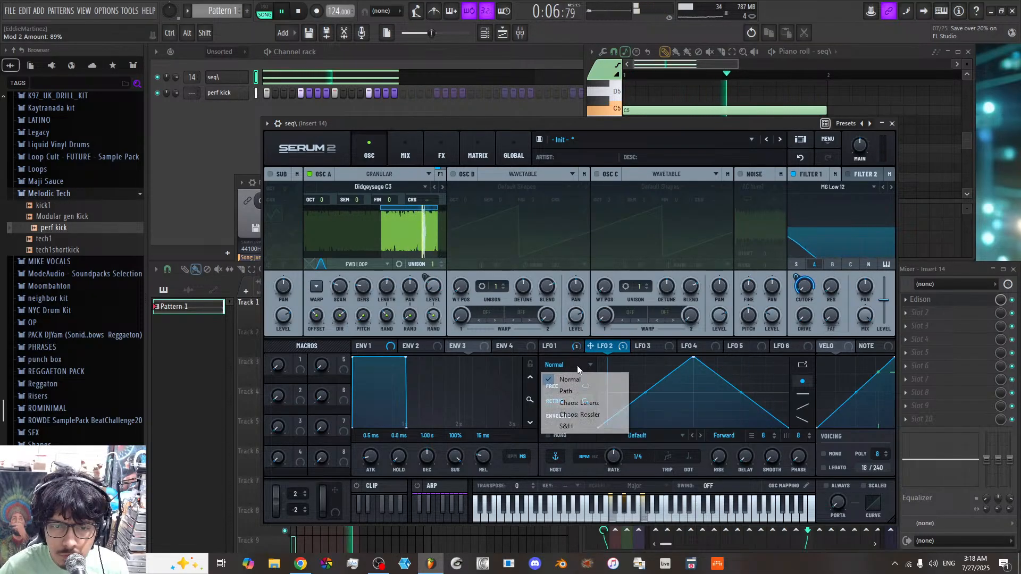
{"action": "left_click", "coordinate": [583, 426]}
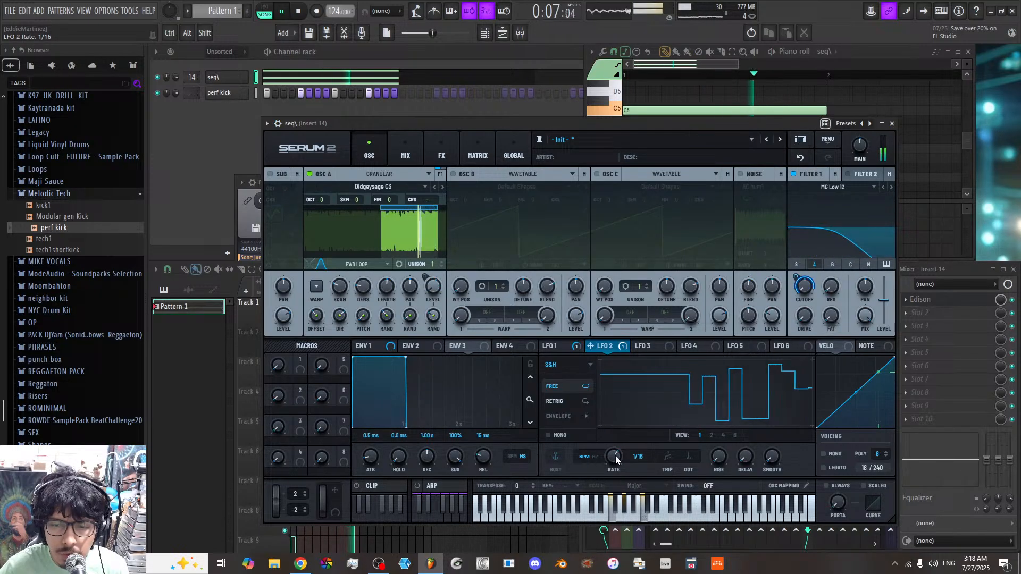
{"action": "left_click", "coordinate": [833, 187]}
{"action": "mouse_move", "coordinate": [836, 208]}
{"action": "left_click", "coordinate": [889, 237]}
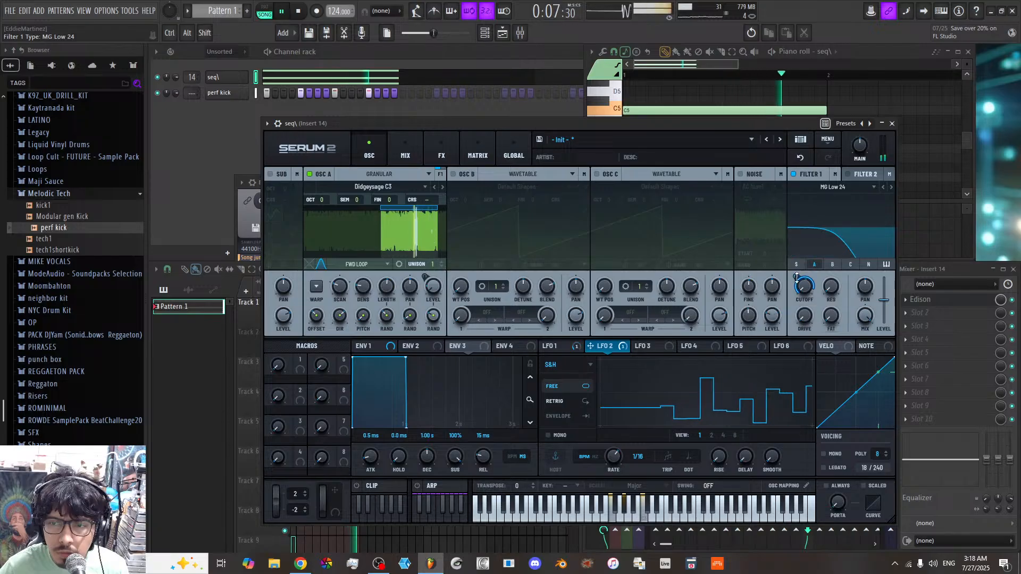
{"action": "left_click_drag", "start_coordinate": [797, 277], "coordinate": [831, 267]}
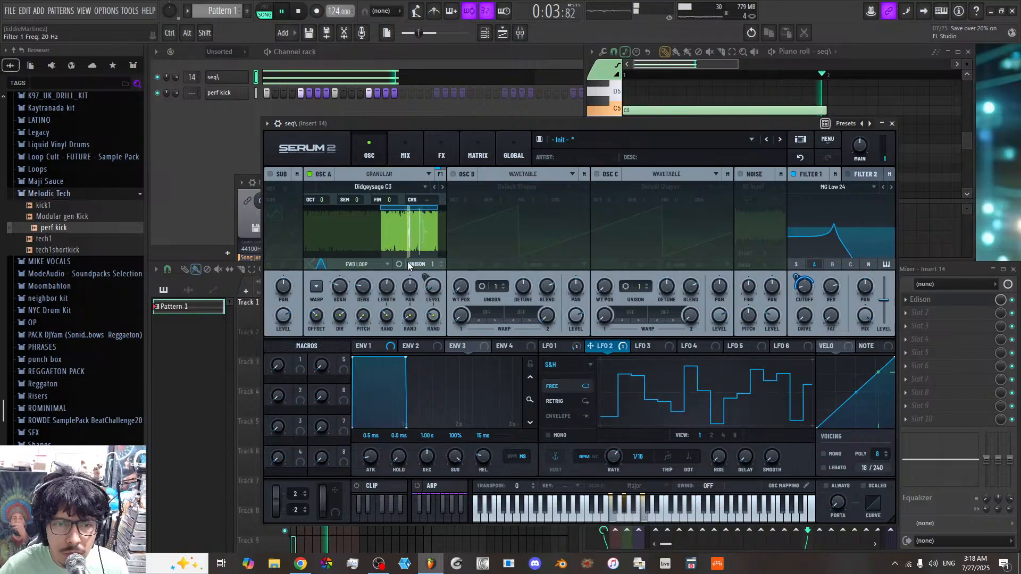
Step: Lower oscillator A's pitch to -1 octave
{"action": "left_click_drag", "start_coordinate": [321, 196], "coordinate": [320, 209]}
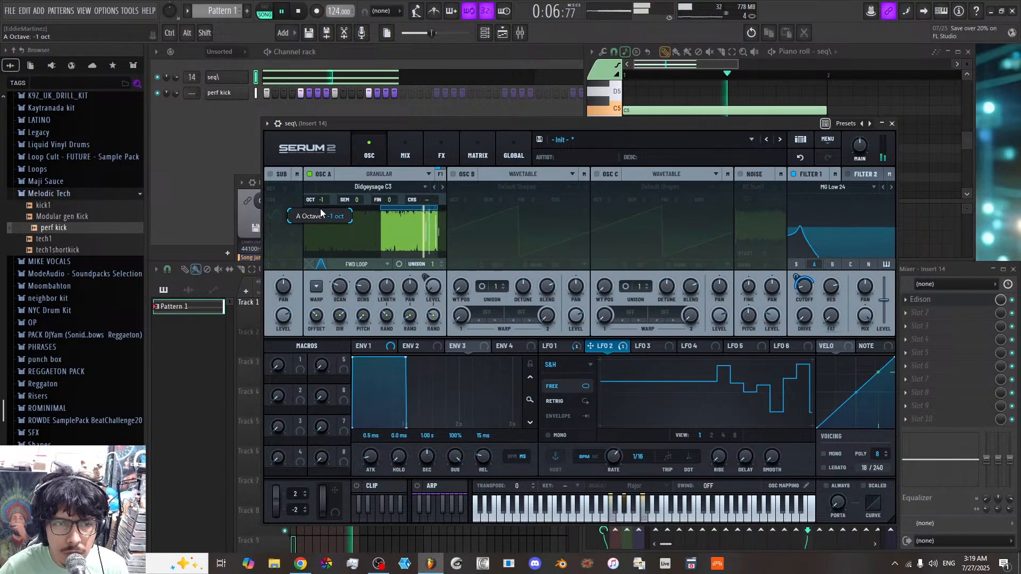
{"action": "left_click", "coordinate": [248, 402]}
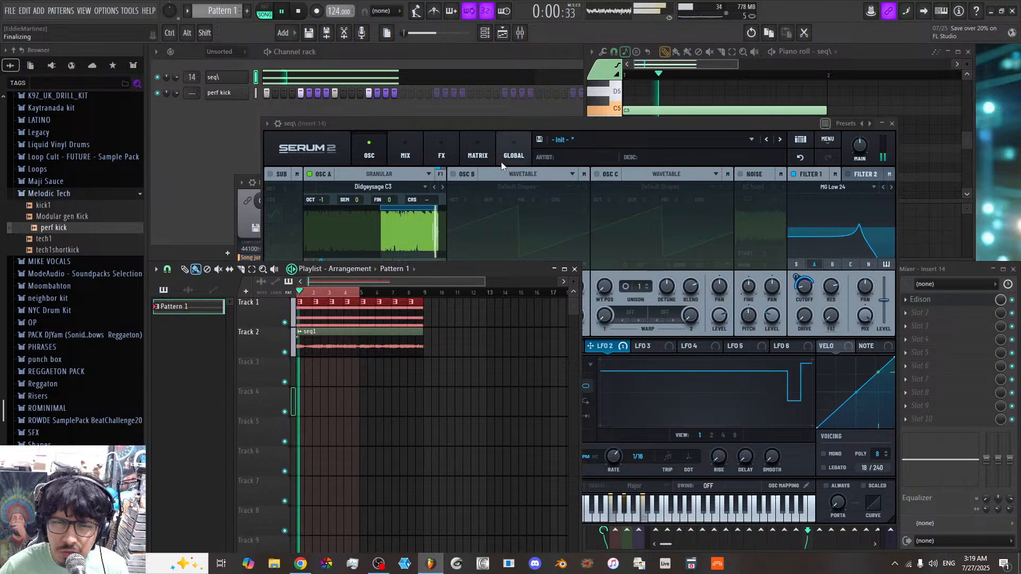
Step: Add a Ping-Pong Delay effect with the right time at 1/8, a narrower filter band and 52% feedback
{"action": "left_click", "coordinate": [452, 152]}
{"action": "left_click", "coordinate": [281, 193]}
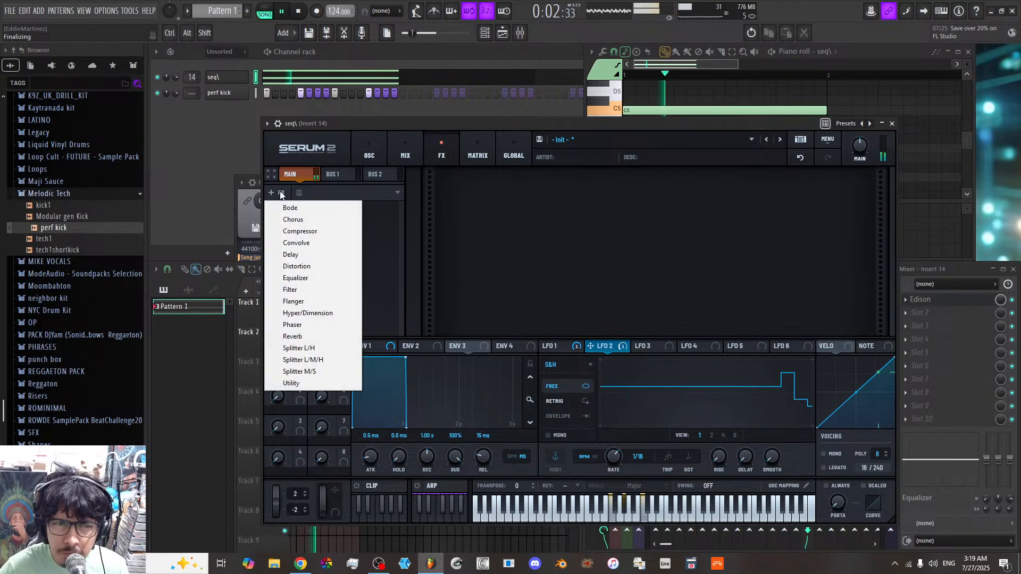
{"action": "left_click", "coordinate": [317, 258]}
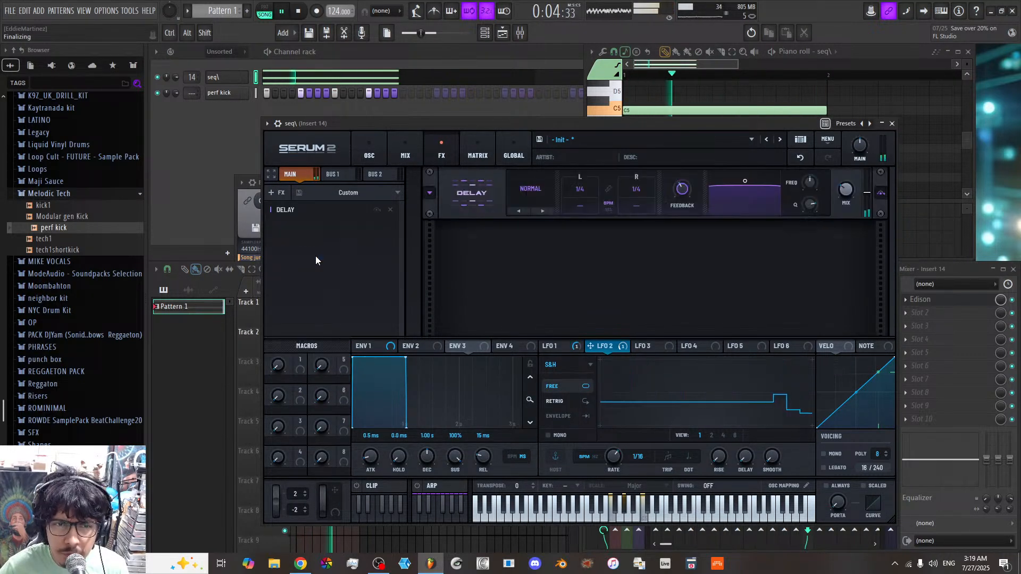
{"action": "left_click", "coordinate": [541, 193]}
{"action": "left_click", "coordinate": [554, 225]}
{"action": "left_click_drag", "start_coordinate": [644, 193], "coordinate": [644, 201]}
{"action": "left_click_drag", "start_coordinate": [751, 186], "coordinate": [754, 212]}
{"action": "left_click_drag", "start_coordinate": [686, 190], "coordinate": [687, 182]}
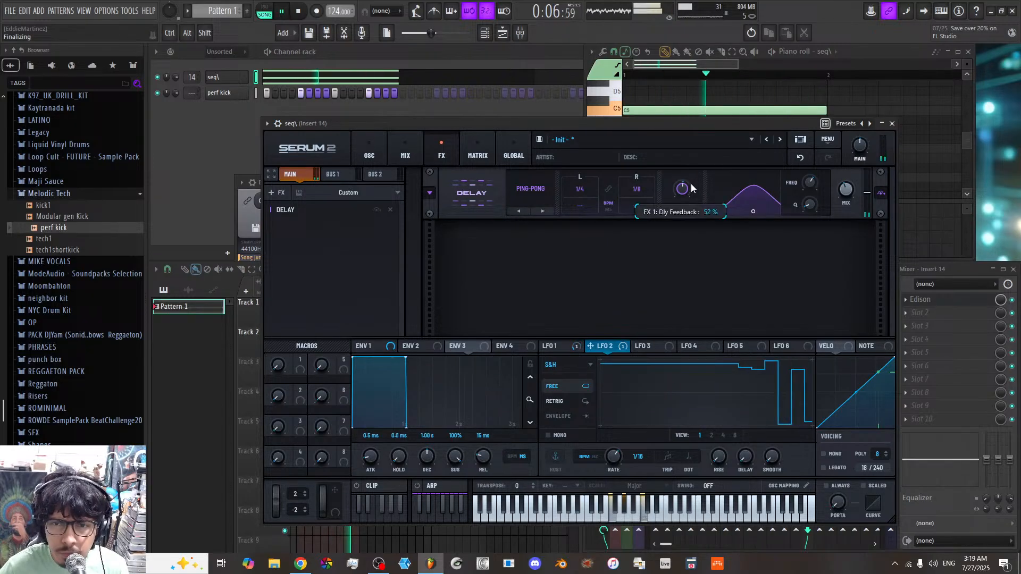
Step: Reset oscillator A's octave to 0 and shorten its sample playback range to end at 69%
{"action": "left_click", "coordinate": [384, 153]}
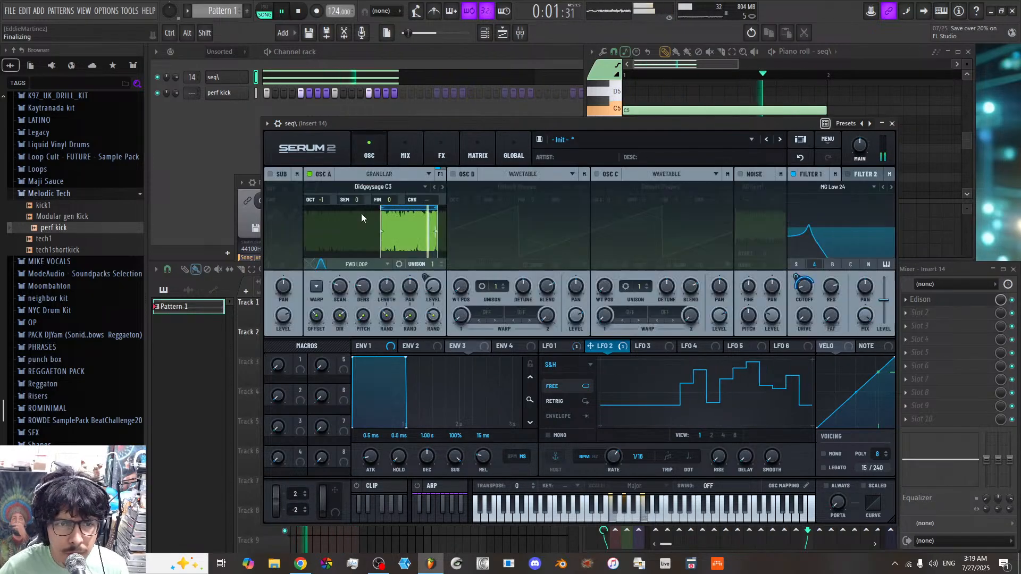
{"action": "left_click", "coordinate": [324, 184]}
{"action": "left_click", "coordinate": [314, 198]}
{"action": "double_click", "coordinate": [321, 200]}
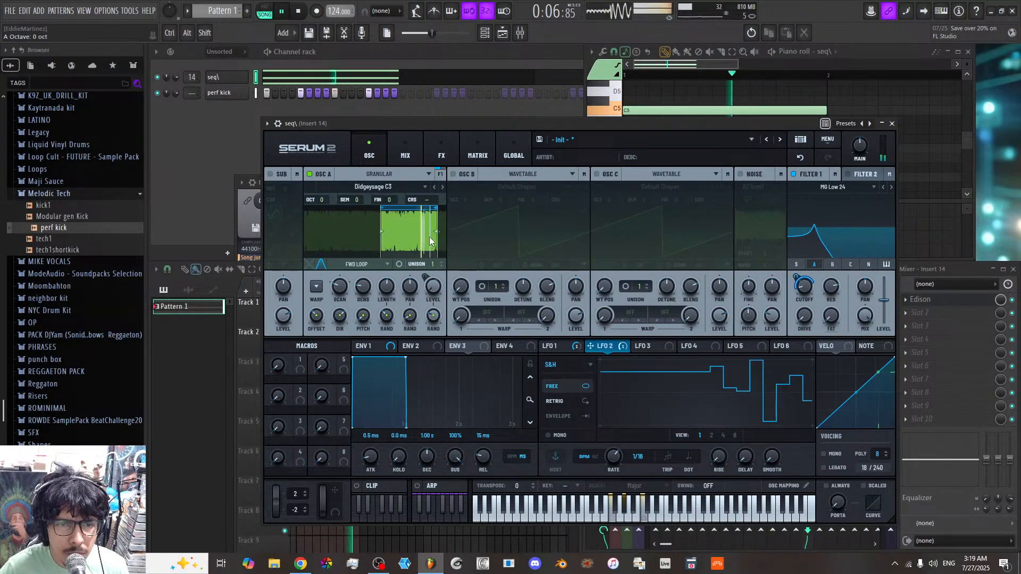
{"action": "left_click_drag", "start_coordinate": [436, 234], "coordinate": [402, 234]}
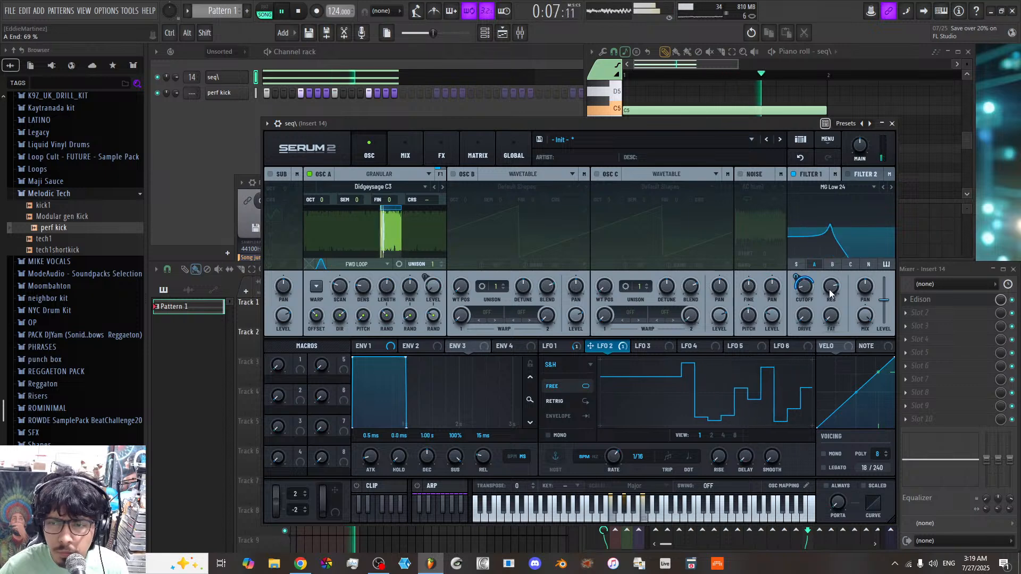
Step: Raise Filter 1's resonance to 90% and slow LFO 2's rate to 1/2
{"action": "left_click_drag", "start_coordinate": [831, 286], "coordinate": [831, 270]}
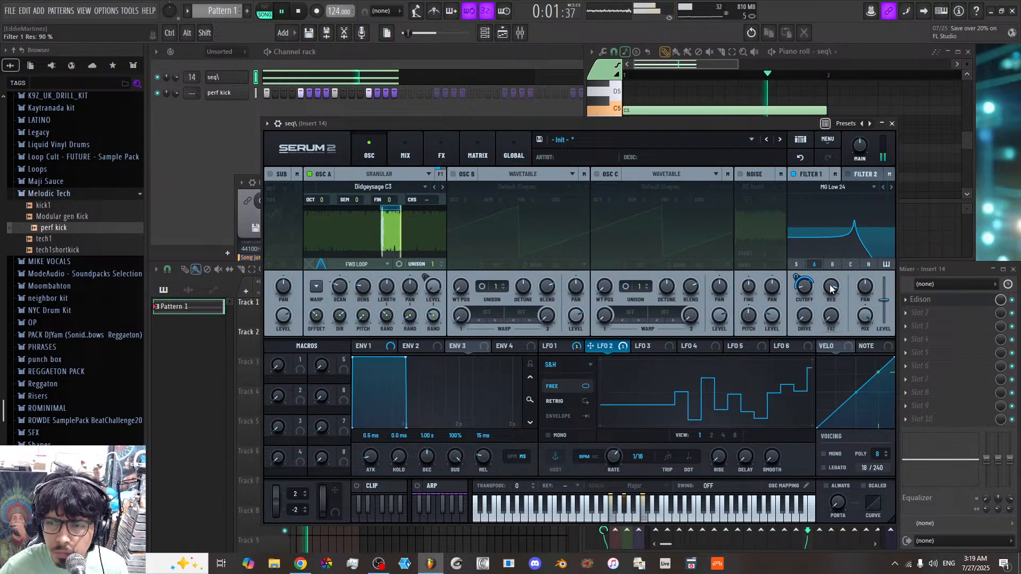
{"action": "left_click_drag", "start_coordinate": [829, 293], "coordinate": [805, 304]}
{"action": "left_click_drag", "start_coordinate": [614, 462], "coordinate": [617, 470]}
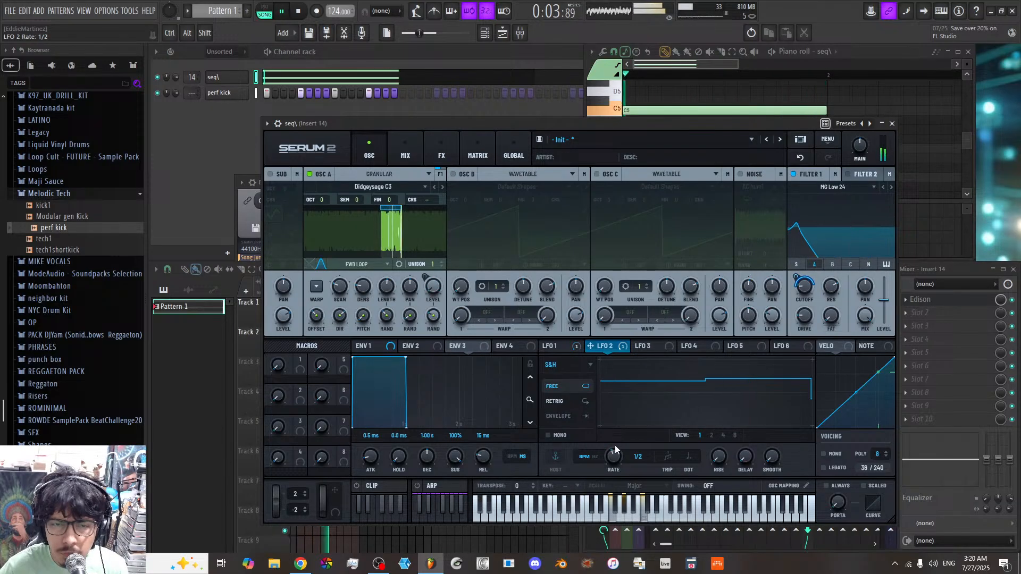
Step: Add an Equalizer effect with its low band as a low-cut filter at 598 Hz, Q 44 and gain -6.1
{"action": "left_click", "coordinate": [441, 151]}
{"action": "left_click", "coordinate": [282, 195]}
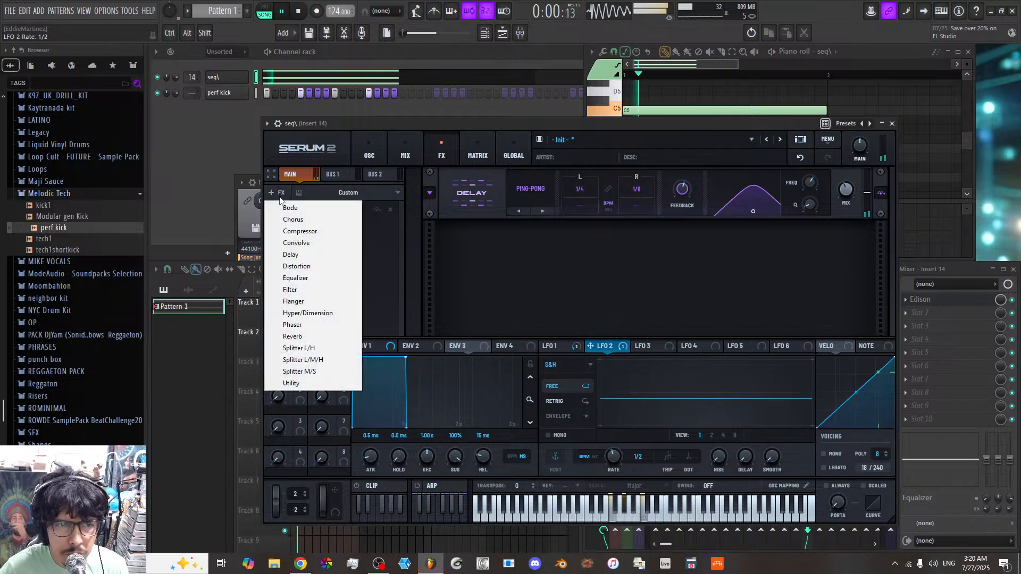
{"action": "left_click", "coordinate": [310, 279]}
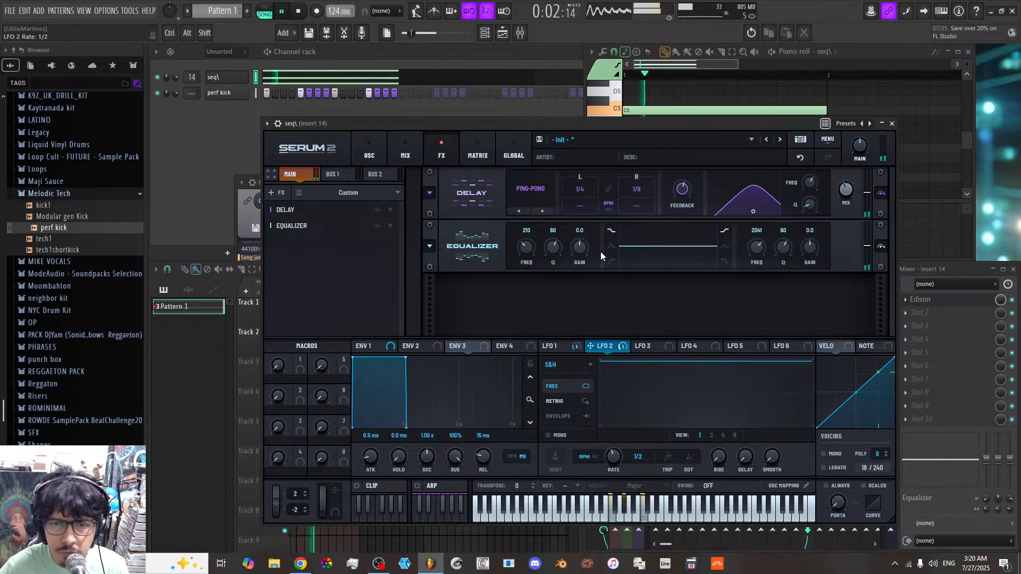
{"action": "left_click", "coordinate": [611, 261]}
{"action": "left_click_drag", "start_coordinate": [578, 255], "coordinate": [559, 264]}
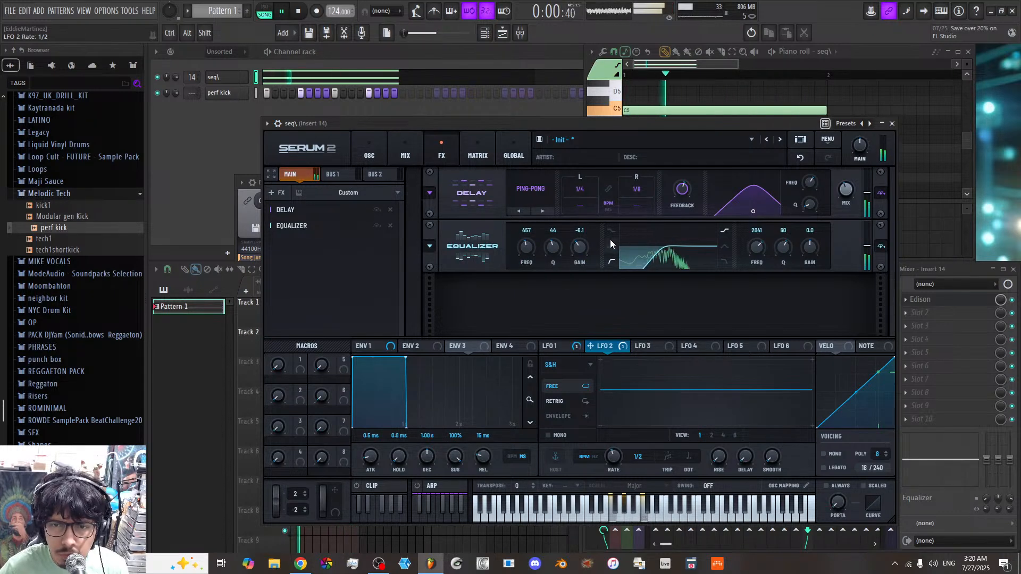
{"action": "left_click_drag", "start_coordinate": [532, 247], "coordinate": [532, 242]}
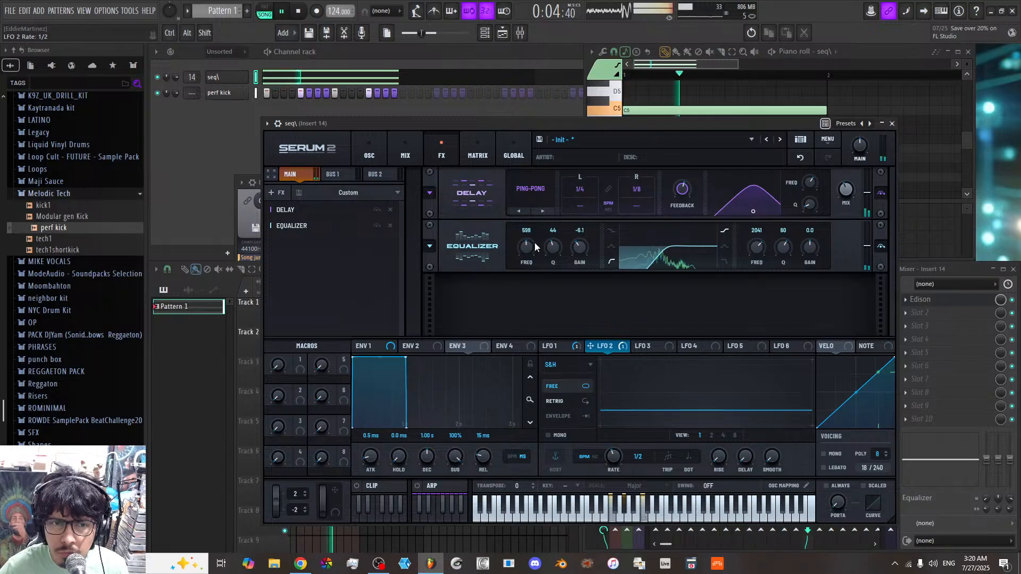
Step: Add a Plate Reverb effect with a 55% mix and its low cut set to 100
{"action": "left_click", "coordinate": [278, 193]}
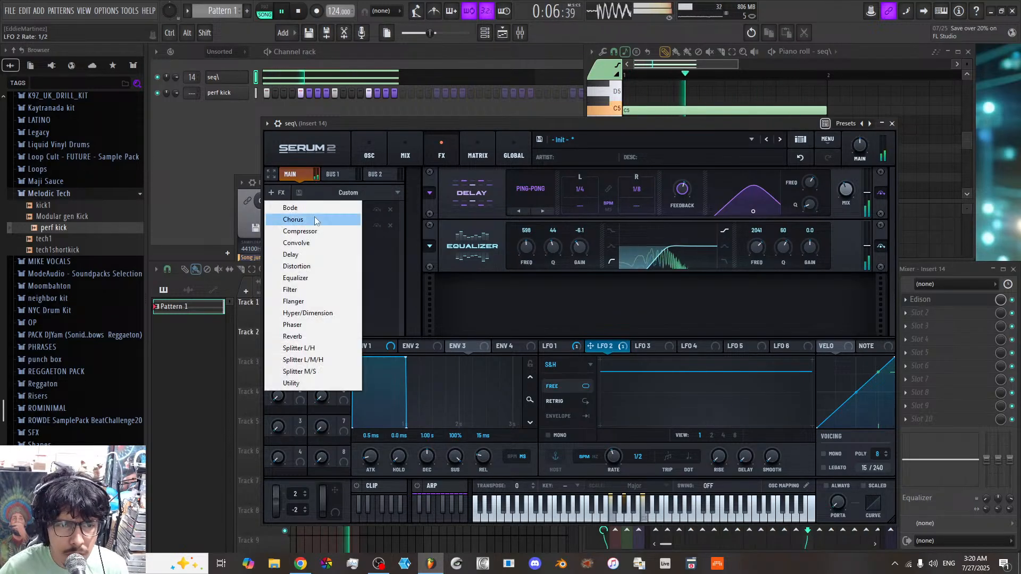
{"action": "left_click", "coordinate": [311, 336]}
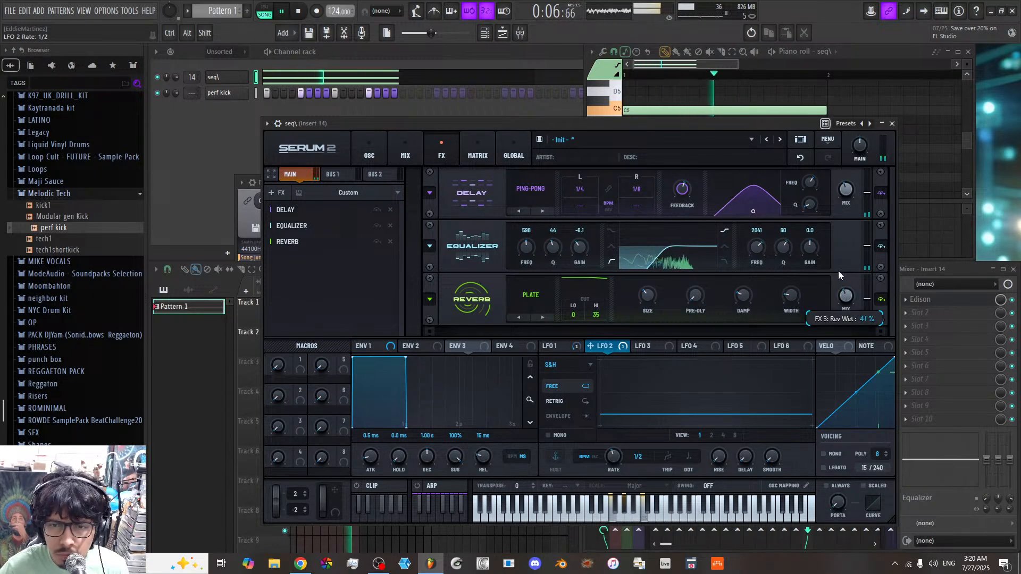
{"action": "mouse_move", "coordinate": [842, 291]}
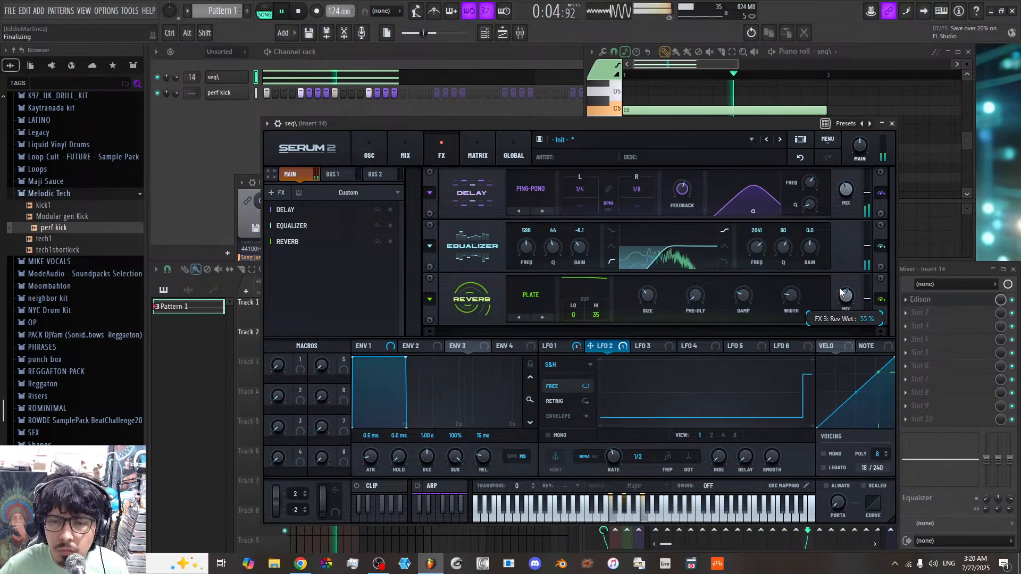
{"action": "left_click_drag", "start_coordinate": [573, 315], "coordinate": [582, 241]}
{"action": "left_click_drag", "start_coordinate": [572, 189], "coordinate": [571, 185]}
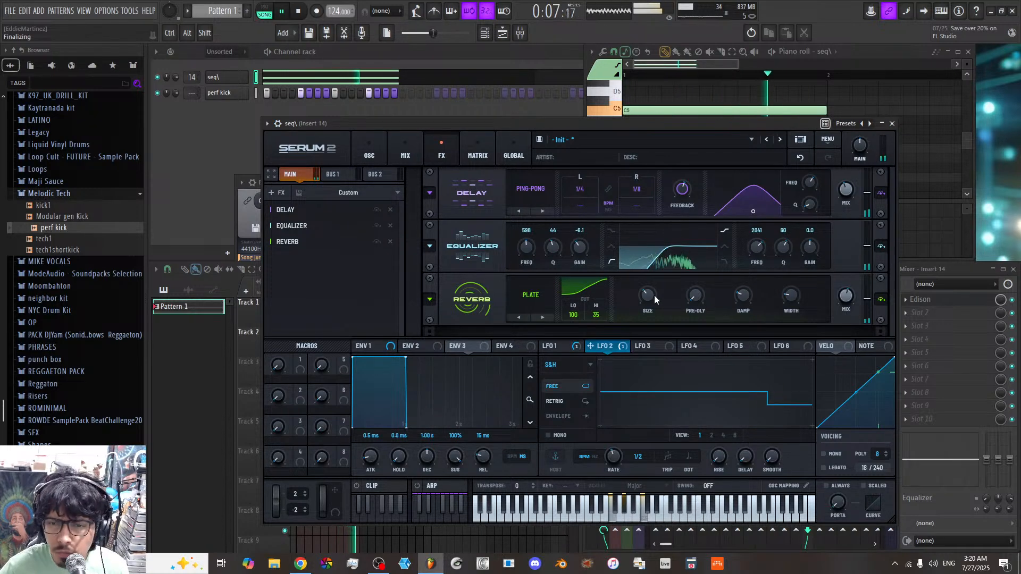
Step: Adjust the plate reverb's size and add a multiband Compressor effect with its threshold at -23.1 dB
{"action": "left_click_drag", "start_coordinate": [651, 280], "coordinate": [650, 296]}
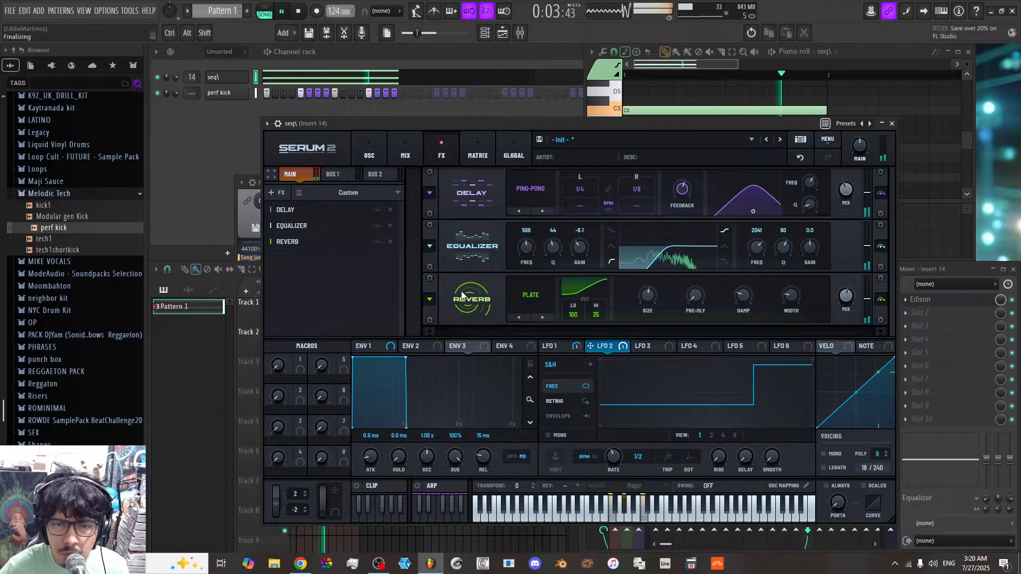
{"action": "left_click", "coordinate": [285, 189]}
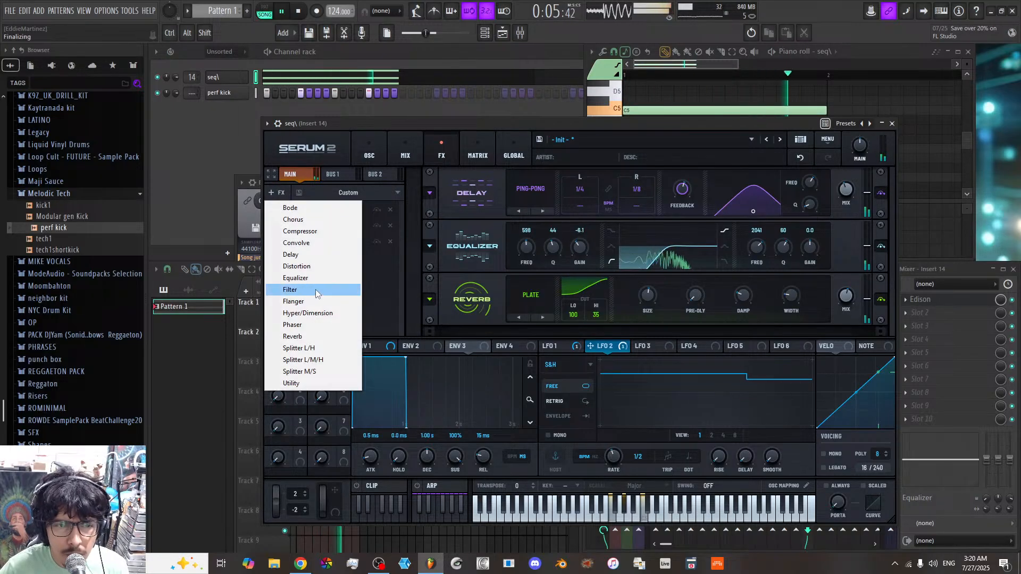
{"action": "left_click", "coordinate": [301, 232]}
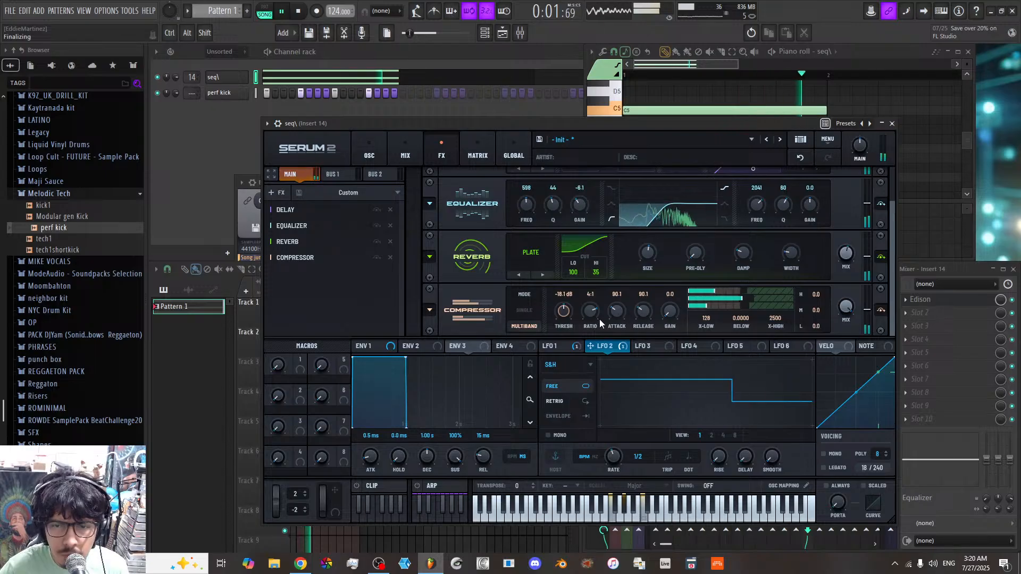
{"action": "scroll", "coordinate": [568, 303], "scroll_direction": "down", "scroll_amount": 1}
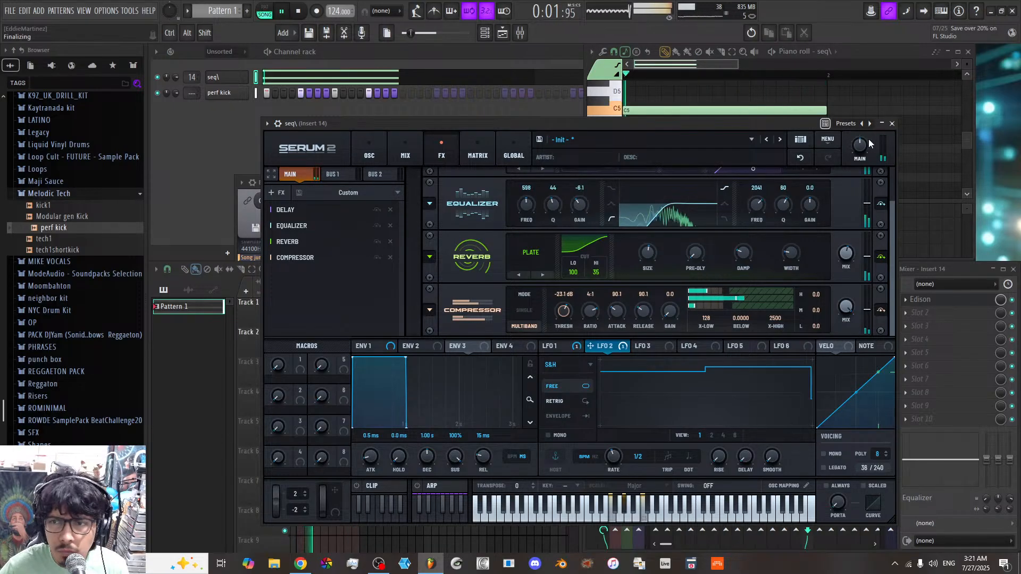
Step: Close the synth and record a new take of the texture in Edison on mixer Insert 14
{"action": "left_click", "coordinate": [892, 124]}
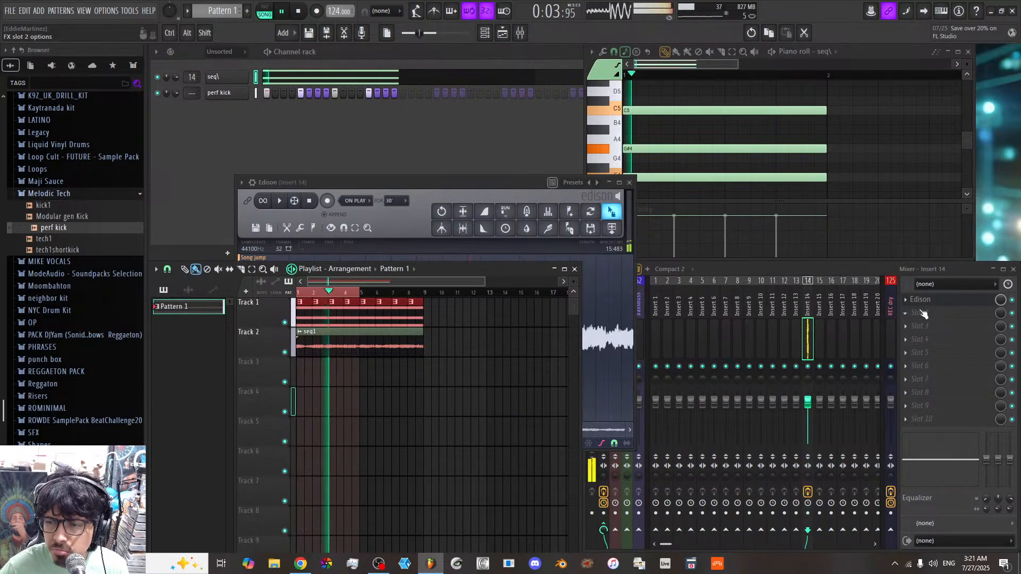
{"action": "left_click", "coordinate": [925, 302]}
{"action": "left_click", "coordinate": [327, 201]}
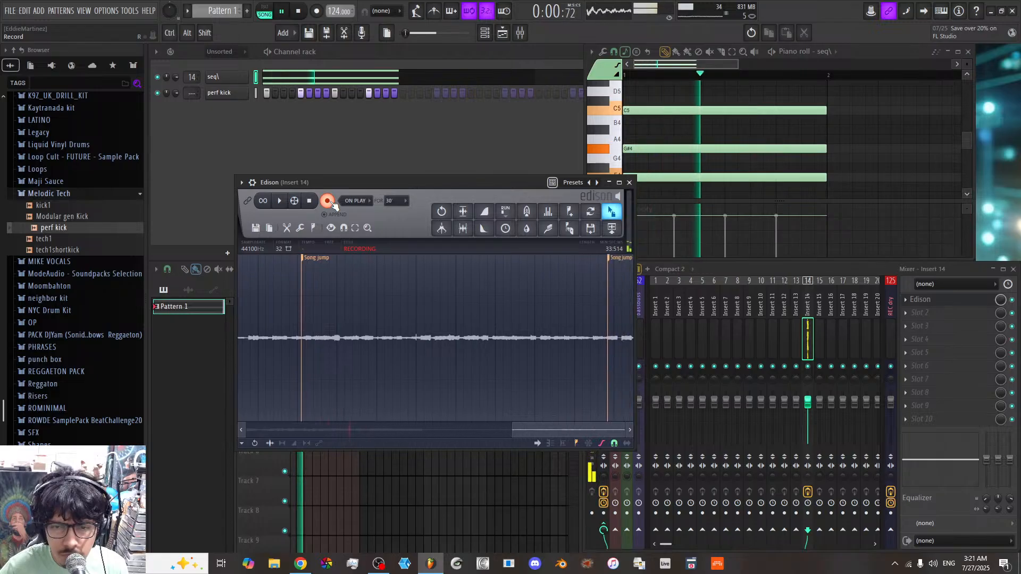
{"action": "left_click", "coordinate": [328, 201]}
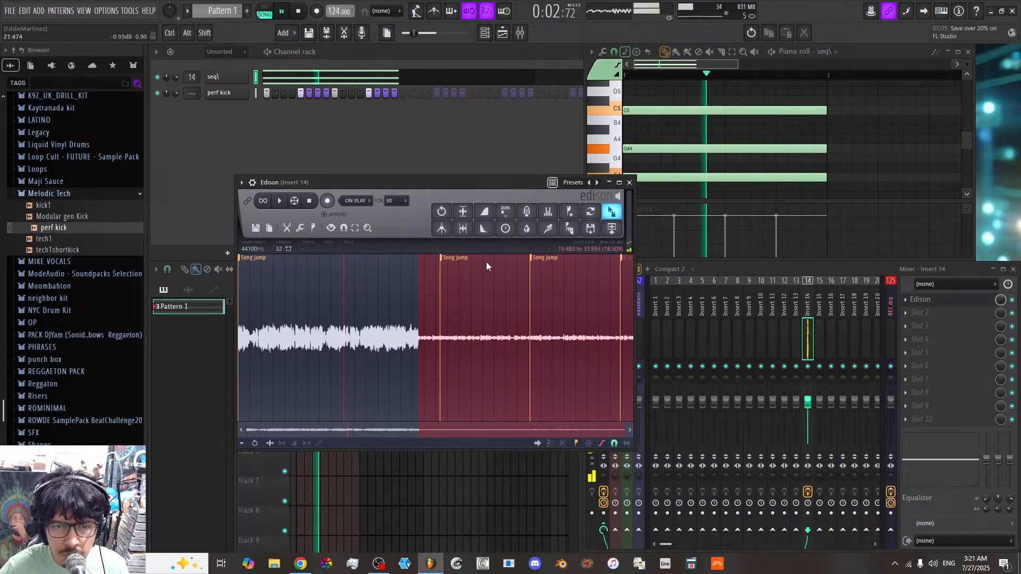
Step: Delete the middle song-jump marker in the new take and select the audio between the two markers around it
{"action": "left_click", "coordinate": [518, 257]}
{"action": "right_click", "coordinate": [551, 261]}
{"action": "left_click", "coordinate": [568, 268]}
{"action": "left_click", "coordinate": [468, 260]}
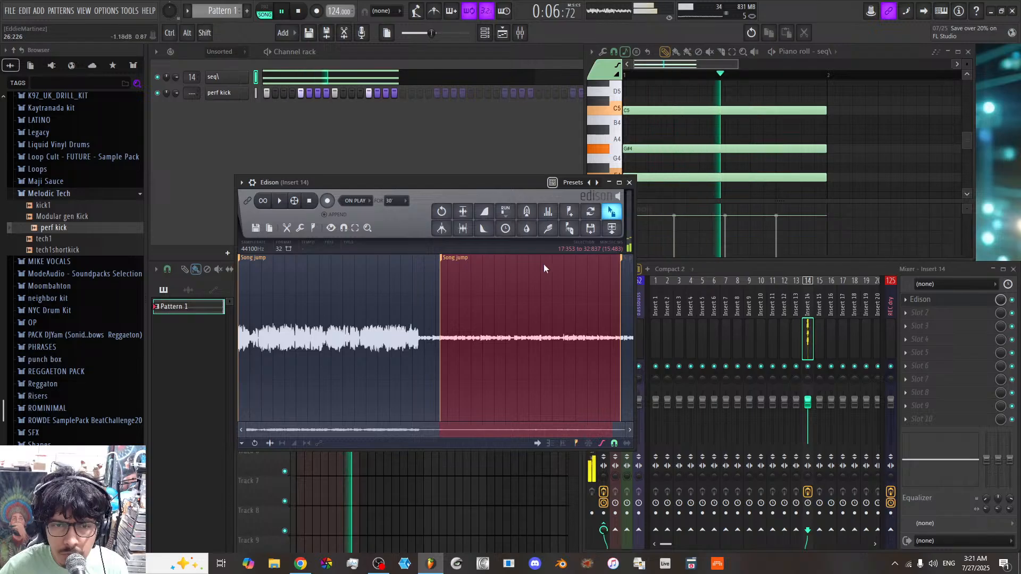
Step: Place the selected take as an audio clip on playlist Track 3 and rename it seq2
{"action": "mouse_move", "coordinate": [611, 228]}
{"action": "left_mouse_down"}
{"action": "mouse_move", "coordinate": [382, 394]}
{"action": "mouse_move", "coordinate": [423, 378]}
{"action": "left_mouse_up"}
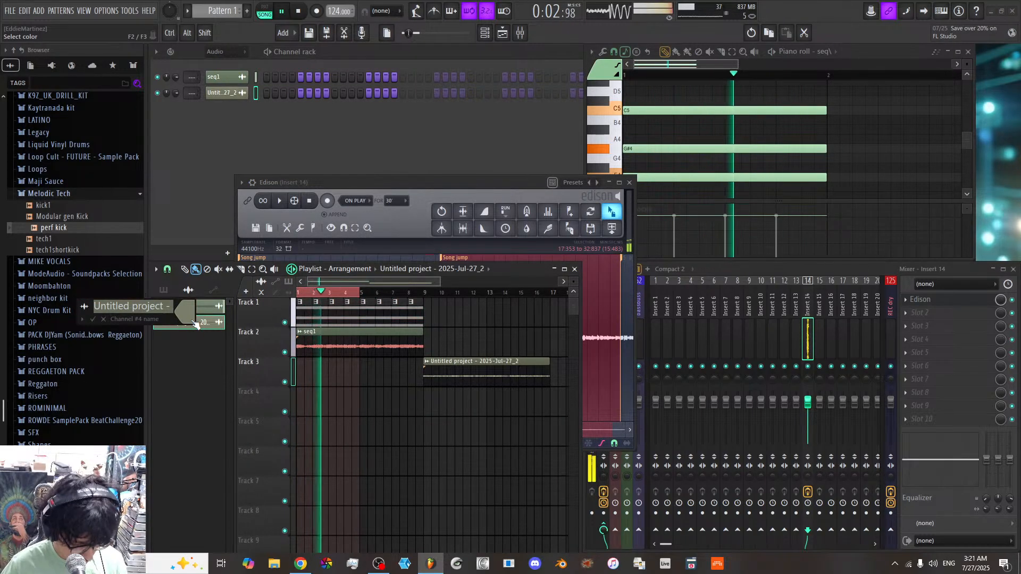
{"action": "type", "text": "seq2"}
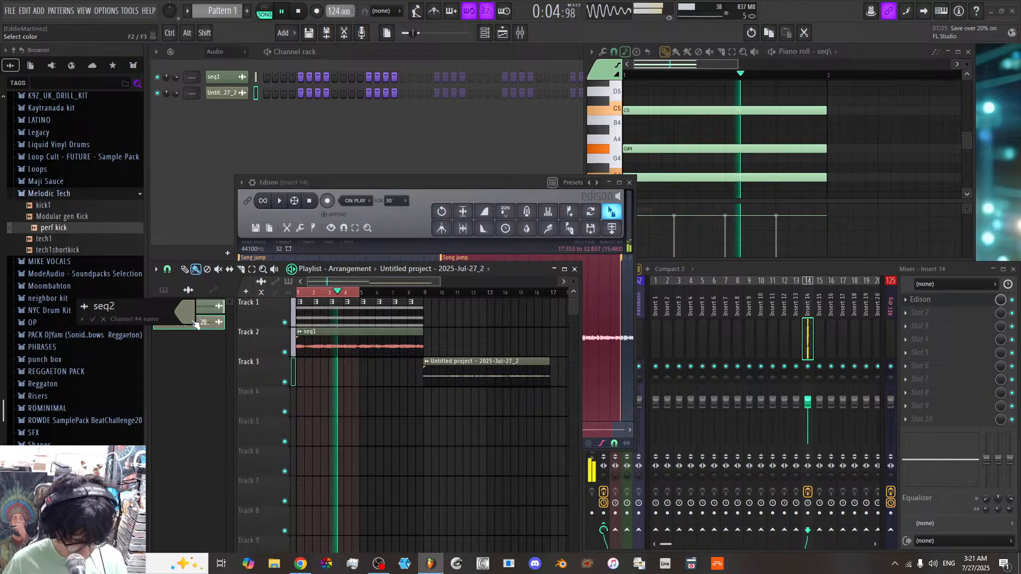
{"action": "key", "text": "Return"}
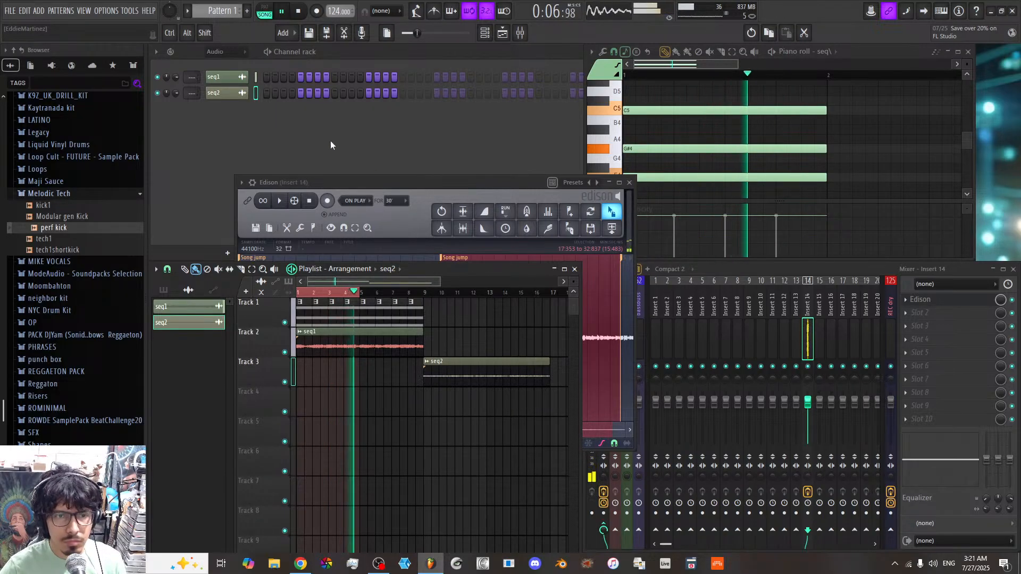
Step: Show the Unsorted channels in the channel rack and mute the seq\ synth channel
{"action": "left_click", "coordinate": [226, 53]}
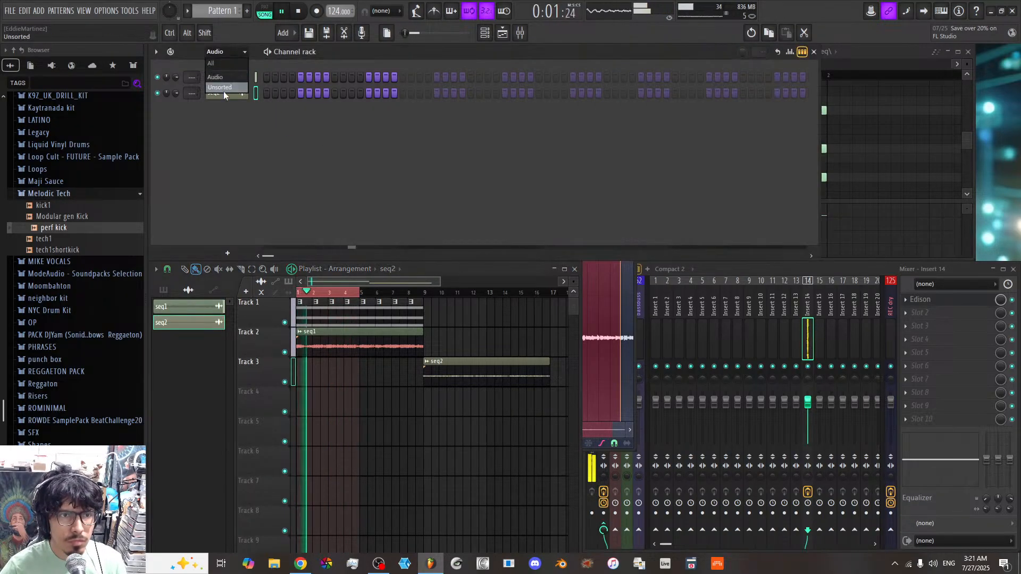
{"action": "left_click", "coordinate": [221, 89]}
{"action": "left_click", "coordinate": [158, 77]}
Step: Move the seq2 clip to bar 1 of Track 3 and solo Track 2 with the seq1 clip
{"action": "left_click_drag", "start_coordinate": [456, 371], "coordinate": [328, 368]}
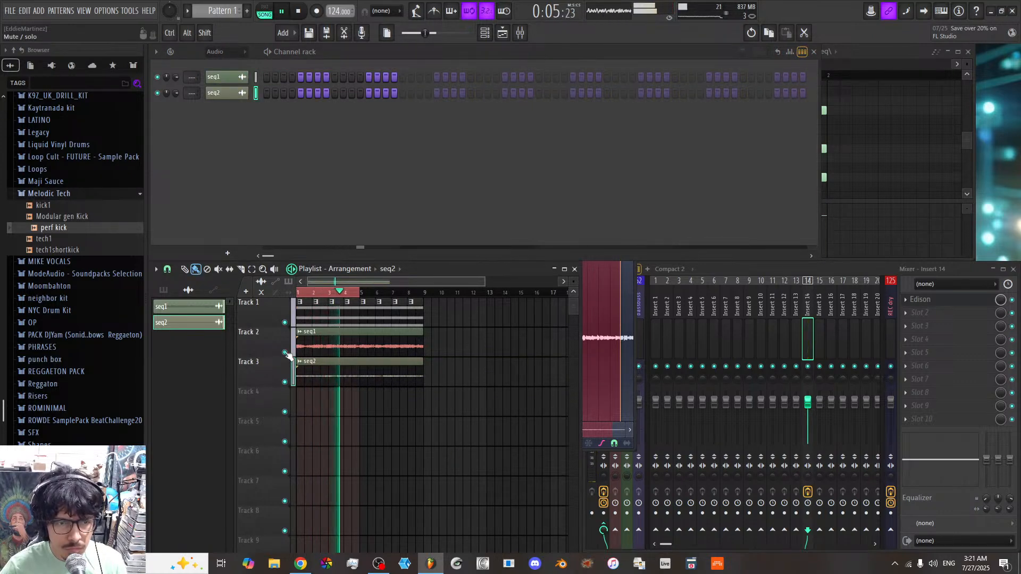
{"action": "right_click", "coordinate": [285, 353]}
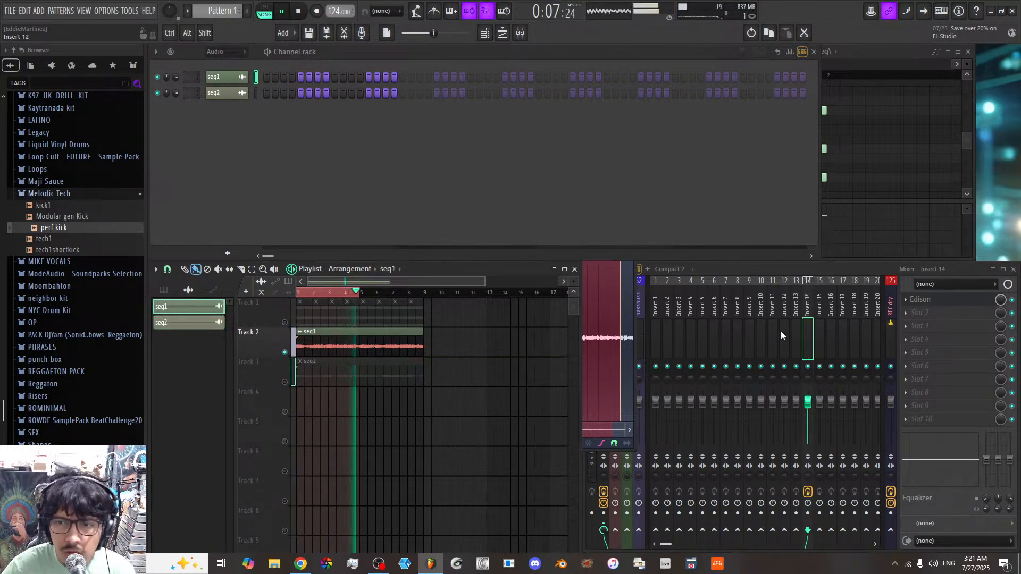
{"action": "right_click", "coordinate": [747, 331]}
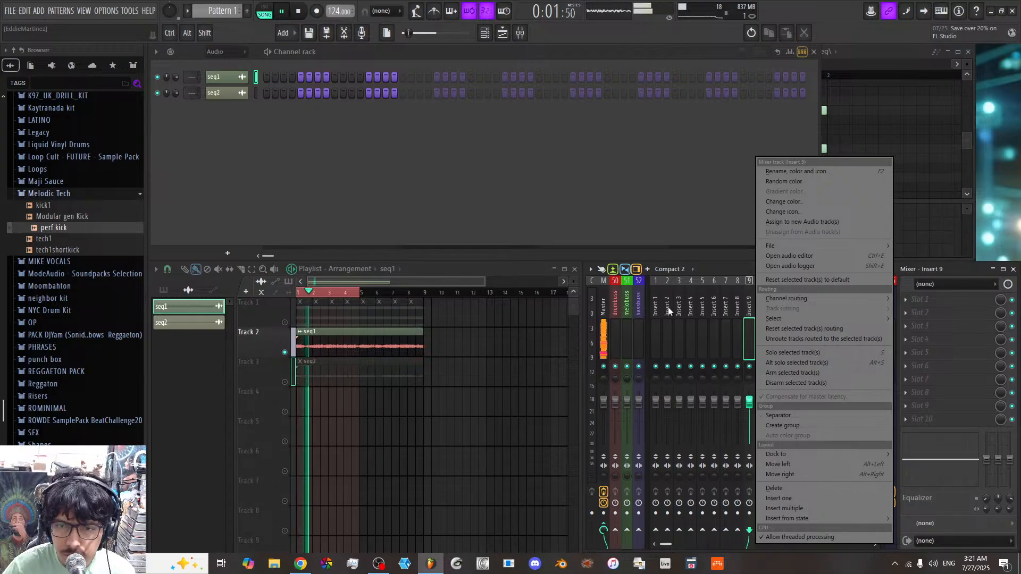
Step: Assign the perf kick channel to mixer track 1 and route that track only to the drumbuss
{"action": "left_click", "coordinate": [227, 52]}
{"action": "left_click", "coordinate": [229, 85]}
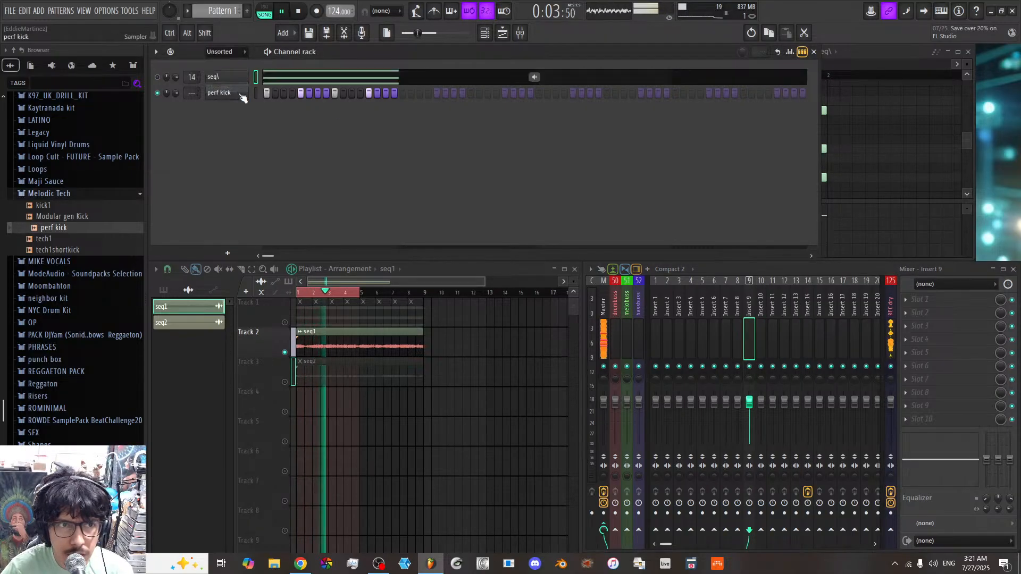
{"action": "right_click", "coordinate": [655, 318]}
{"action": "mouse_move", "coordinate": [745, 298]}
{"action": "left_click", "coordinate": [813, 295]}
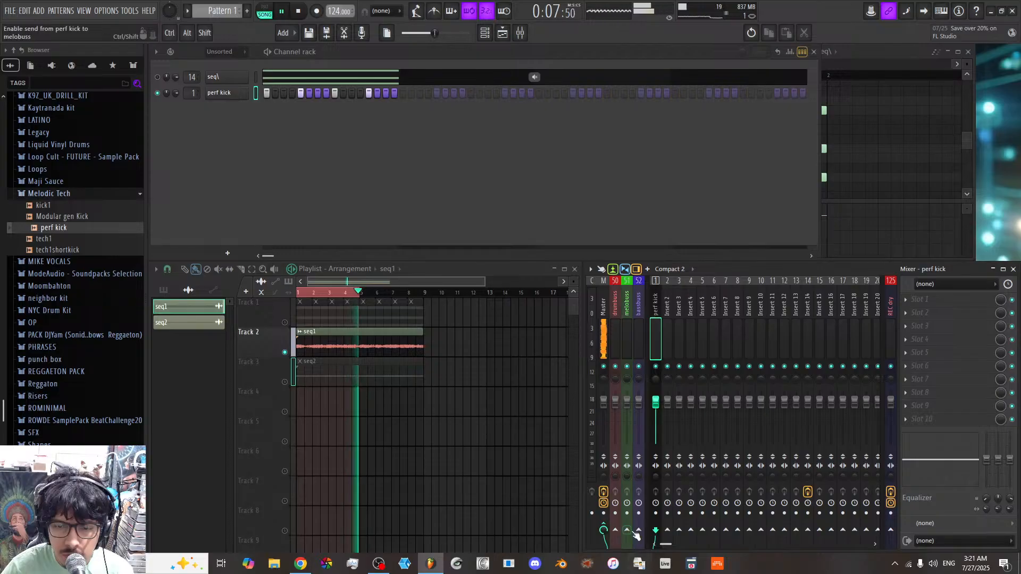
{"action": "left_click", "coordinate": [616, 530]}
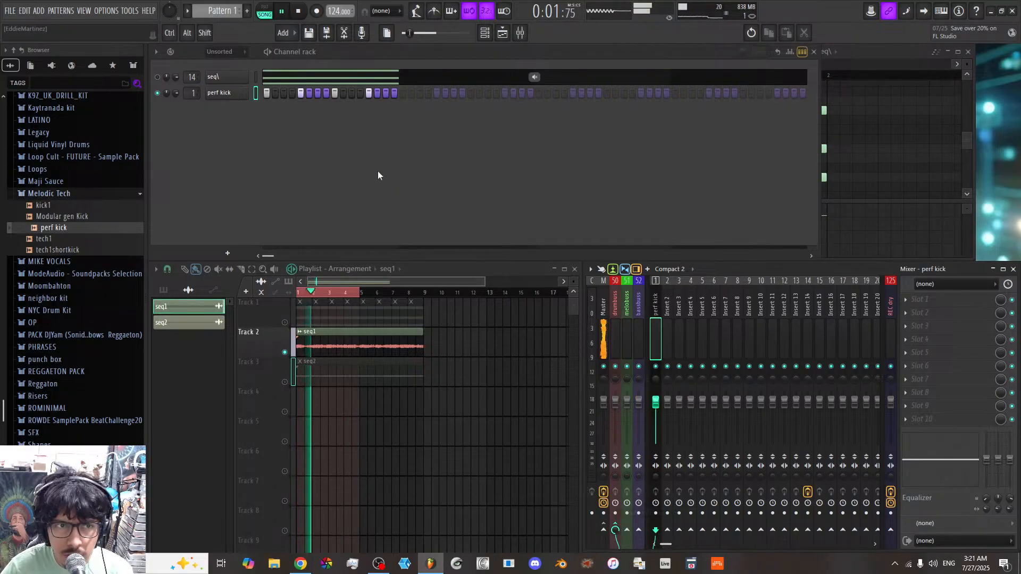
Step: Assign the seq1 audio channel to mixer track 9
{"action": "left_click", "coordinate": [313, 337]}
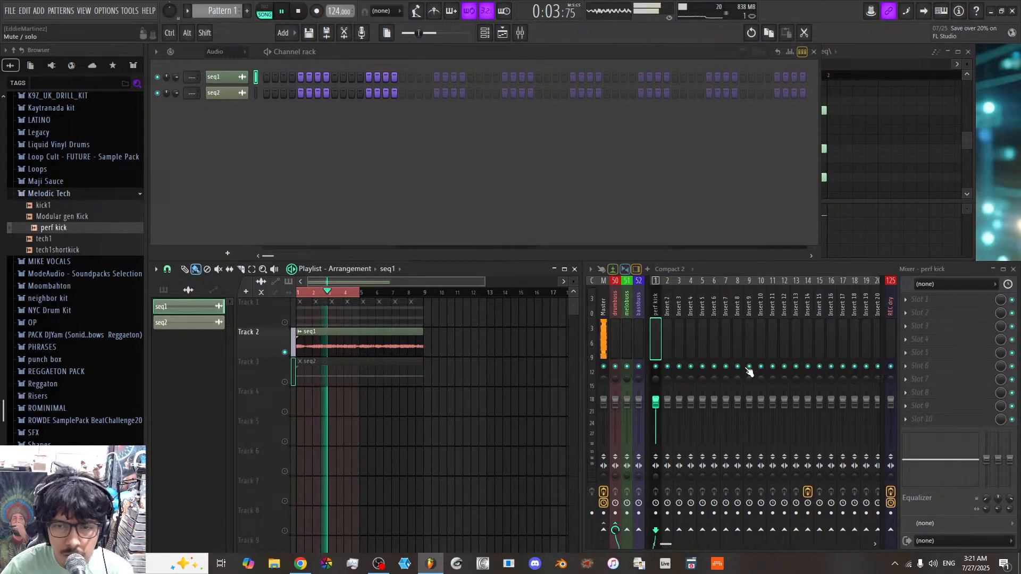
{"action": "right_click", "coordinate": [744, 326]}
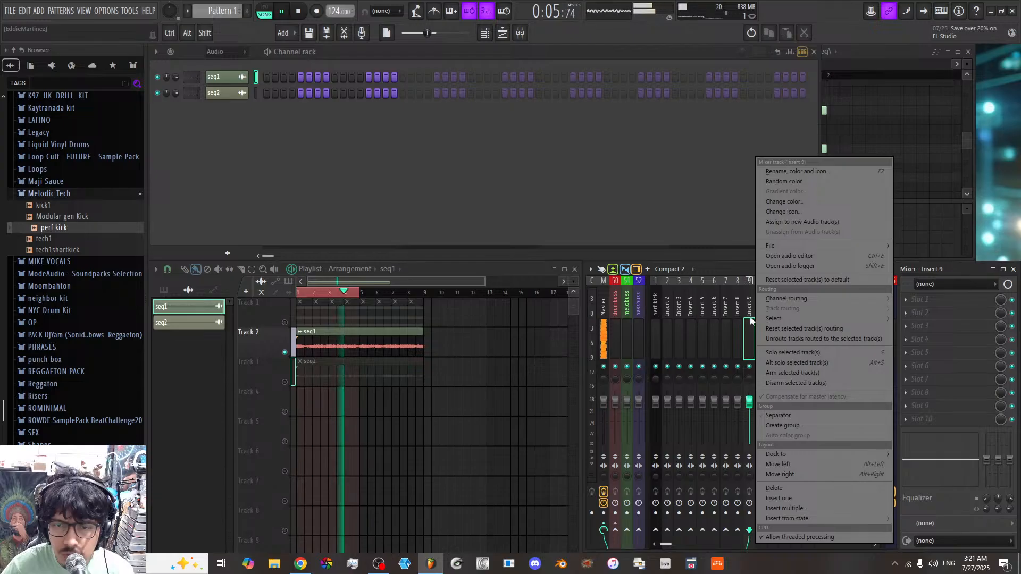
{"action": "mouse_move", "coordinate": [804, 299]}
{"action": "left_click", "coordinate": [736, 299]}
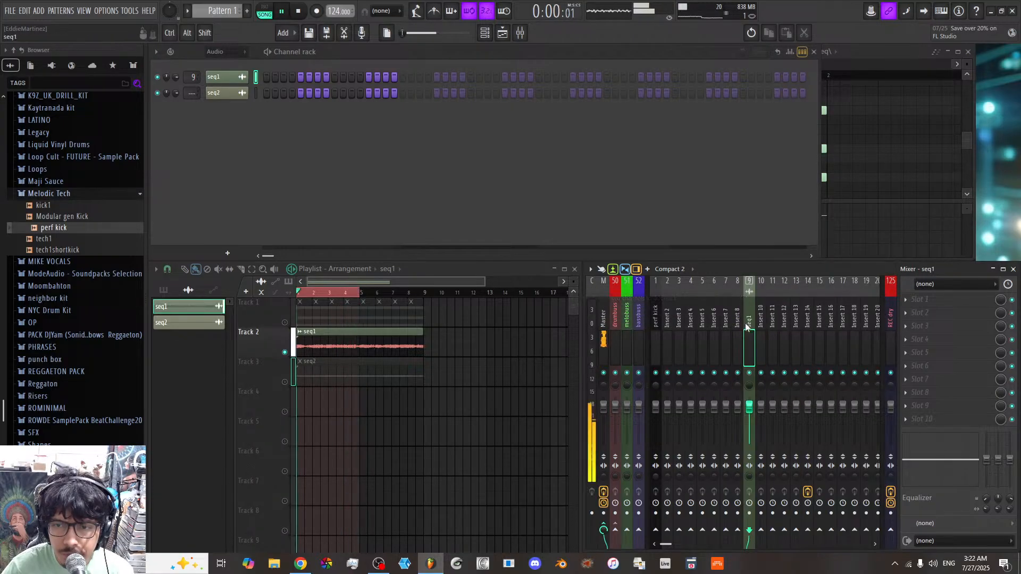
Step: Add Fruity Parametric EQ 2 to the first slot of the seq1 mixer track and load the EQ 2 preset
{"action": "left_click", "coordinate": [921, 316]}
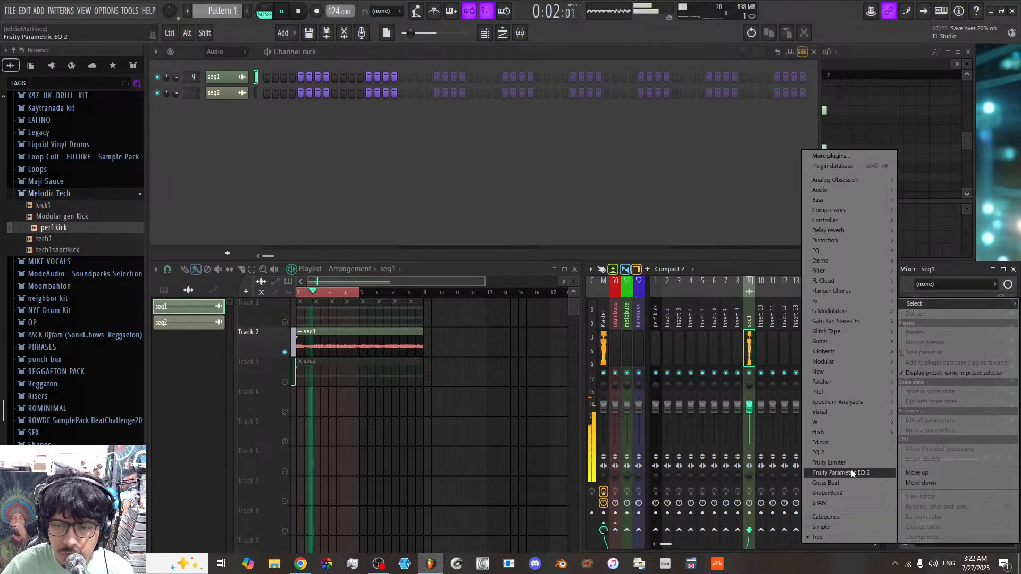
{"action": "left_click", "coordinate": [850, 468]}
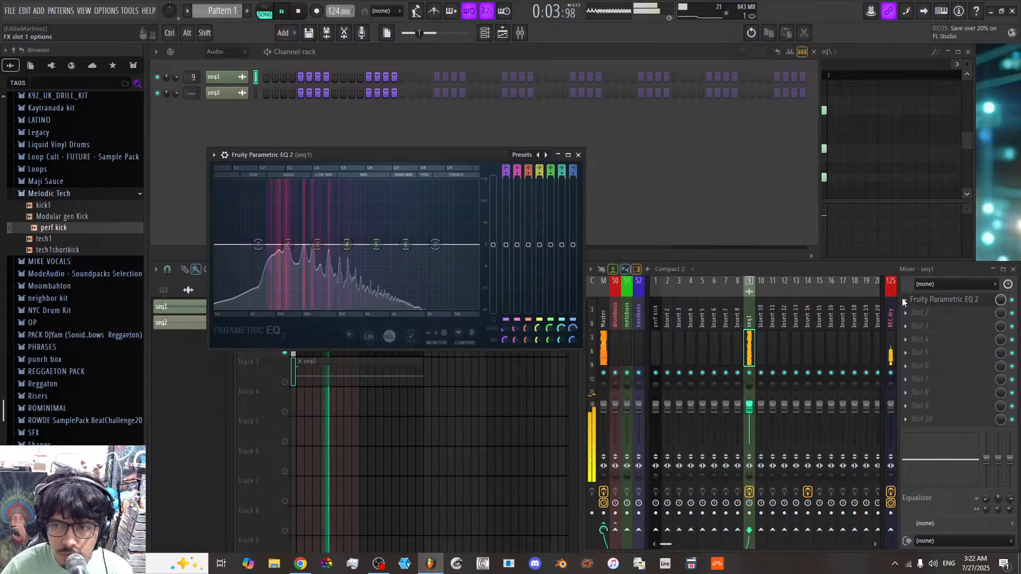
{"action": "left_click", "coordinate": [907, 301]}
{"action": "mouse_move", "coordinate": [912, 279]}
{"action": "left_click", "coordinate": [836, 449]}
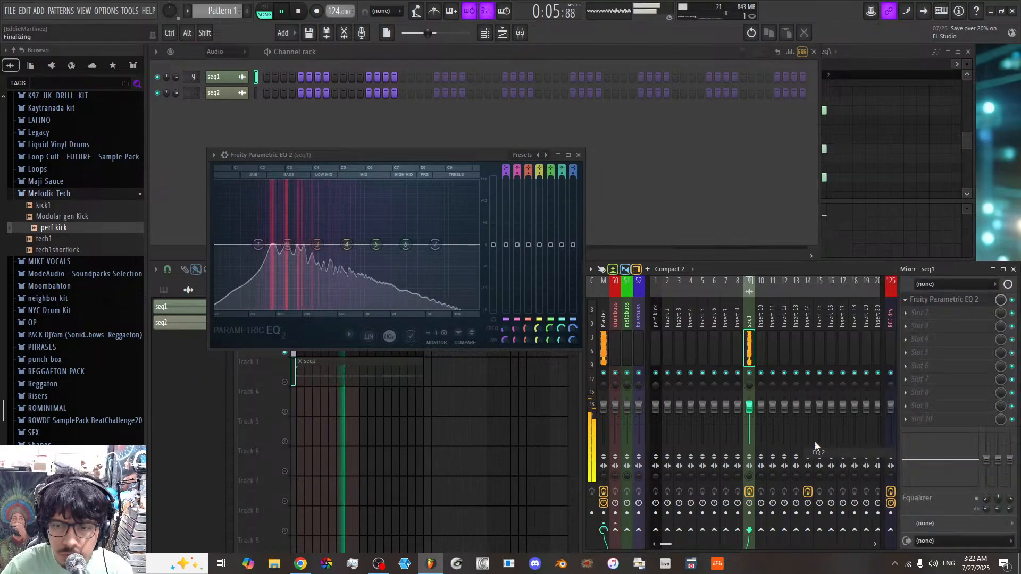
Step: Raise the EQ's low-cut frequency, lower its high cut to about 1167 Hz and close the EQ
{"action": "left_click_drag", "start_coordinate": [232, 244], "coordinate": [271, 245]}
{"action": "left_click_drag", "start_coordinate": [475, 244], "coordinate": [374, 248]}
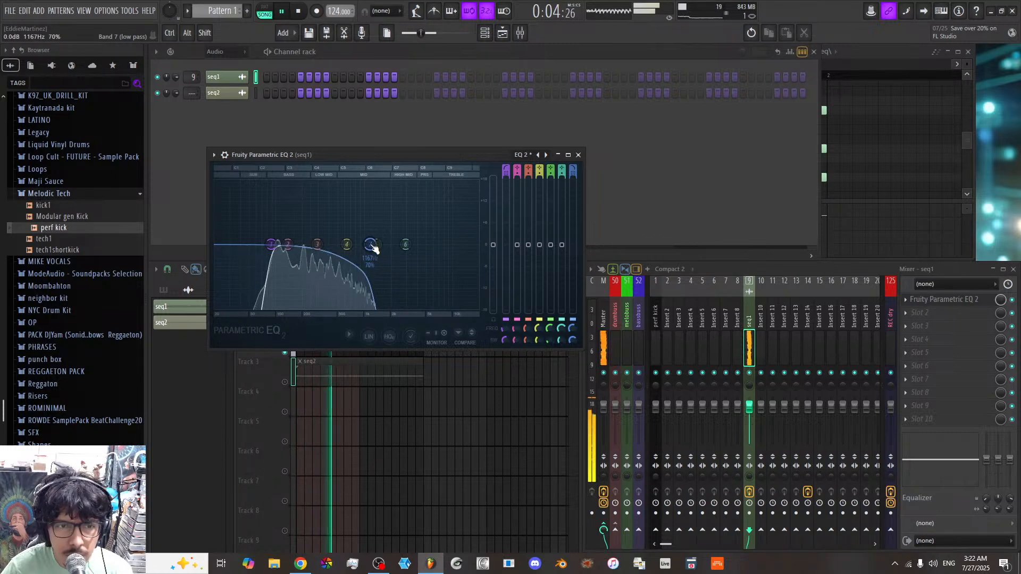
{"action": "key", "text": "Escape"}
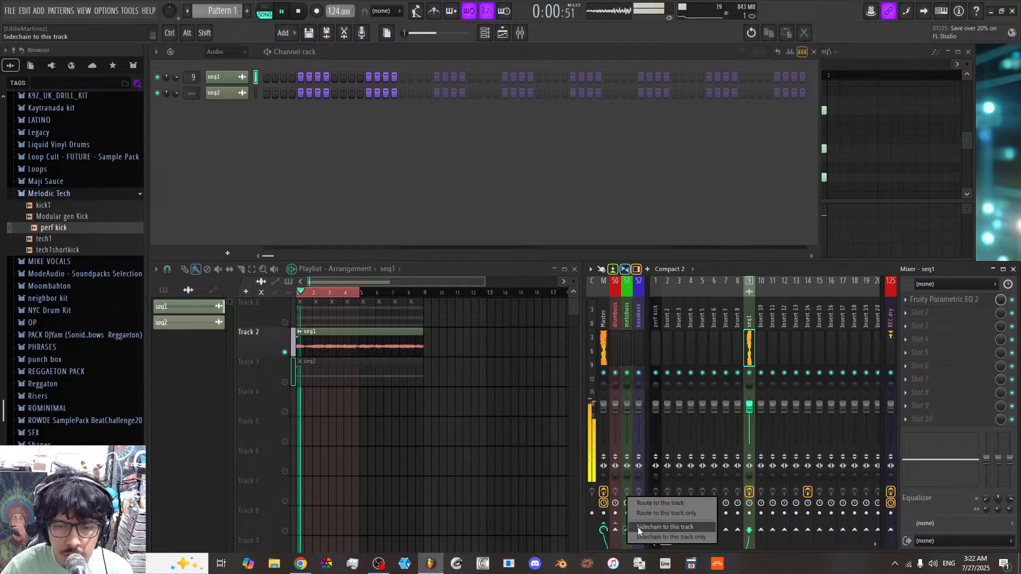
Step: Route seq1 to the melobuss and add GATE-12 in the melobuss's slot 5 with the 4 on floor Sidechain preset
{"action": "left_click", "coordinate": [627, 319]}
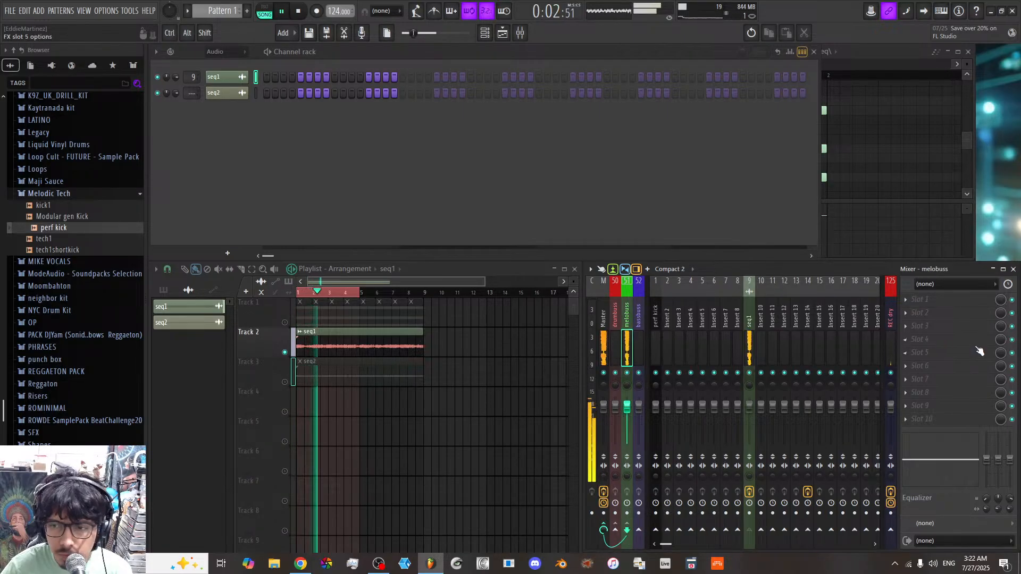
{"action": "left_click", "coordinate": [952, 352]}
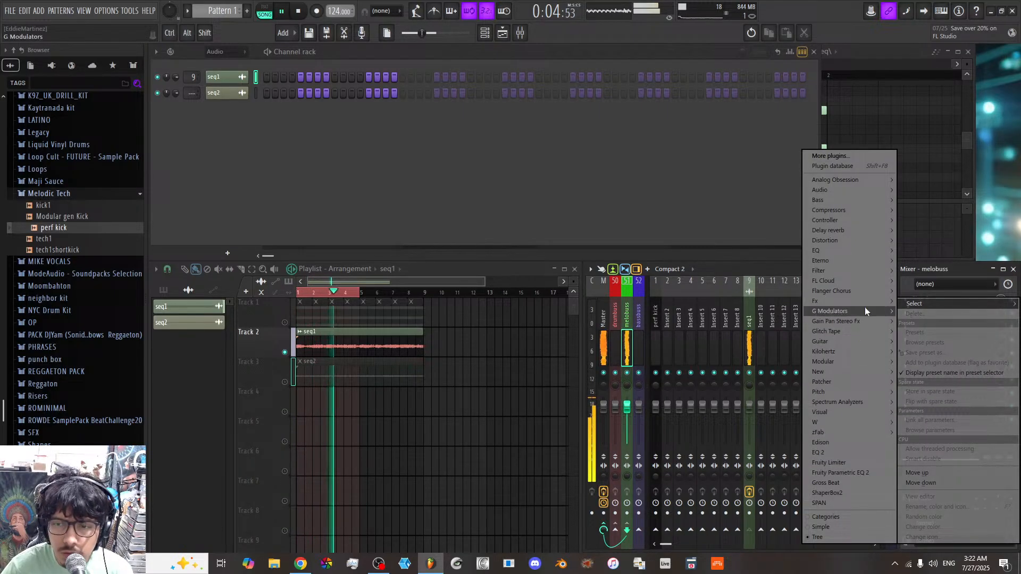
{"action": "mouse_move", "coordinate": [835, 310]}
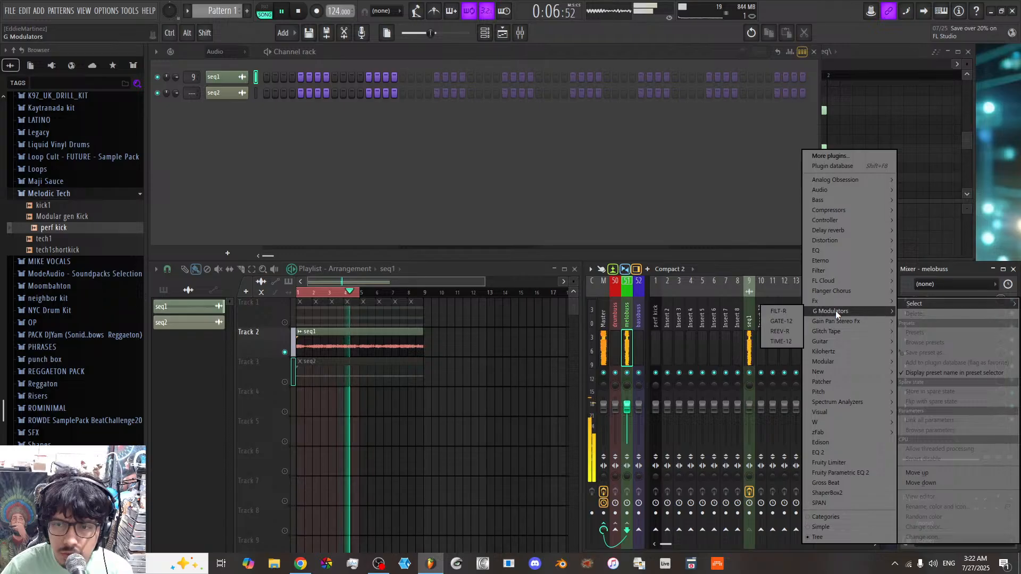
{"action": "left_click", "coordinate": [782, 321]}
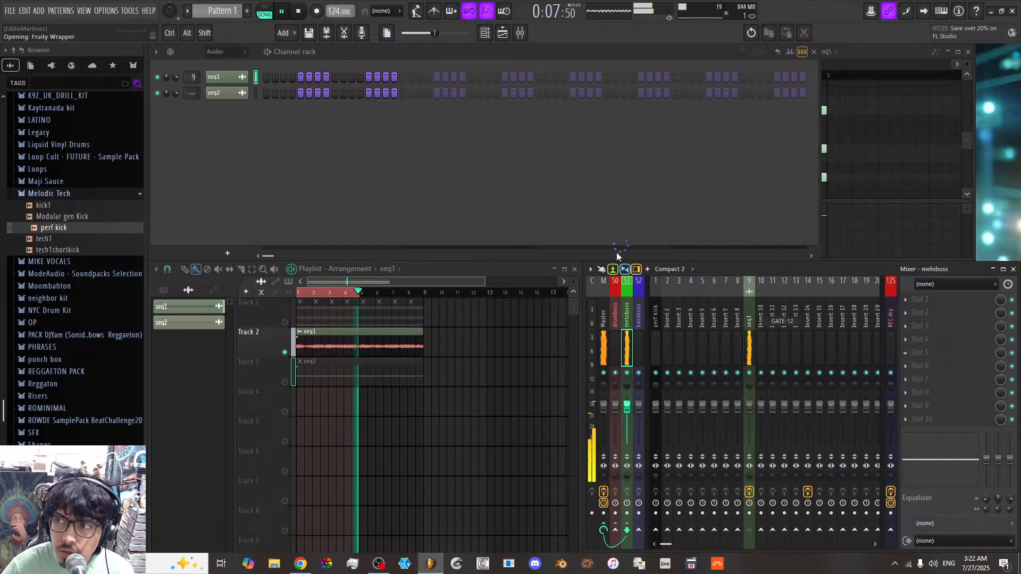
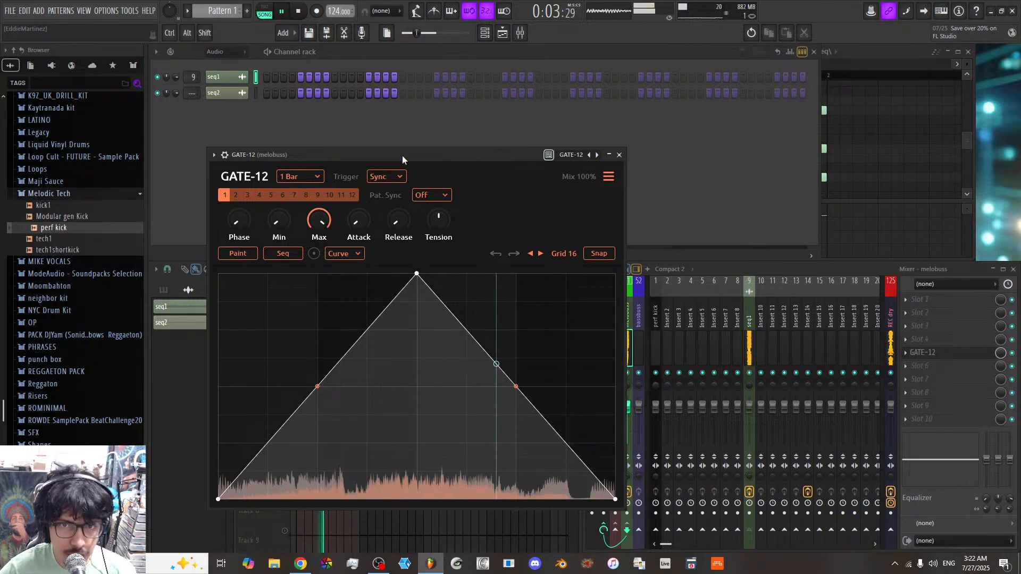
{"action": "left_click", "coordinate": [609, 176]}
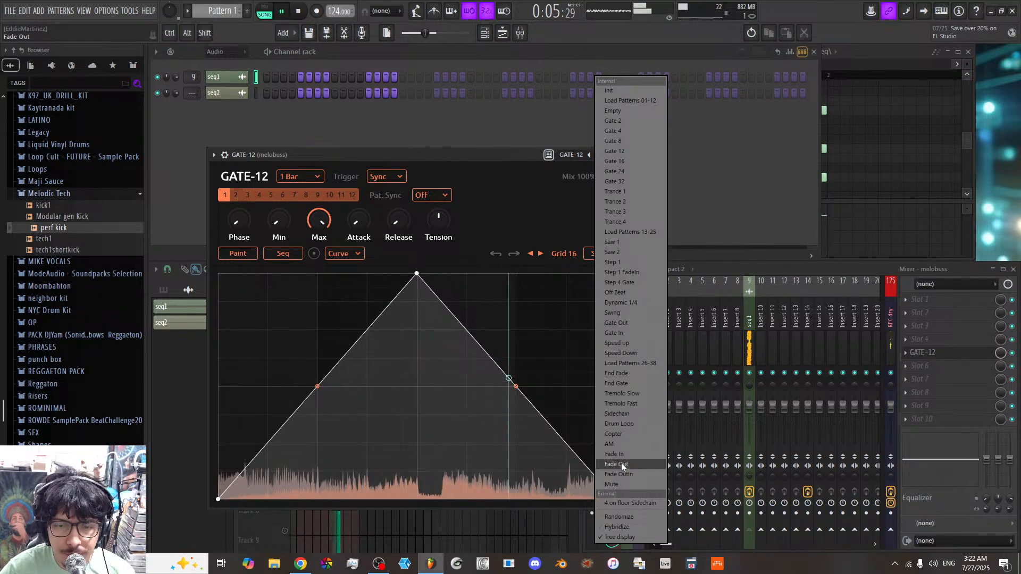
{"action": "left_click", "coordinate": [623, 503]}
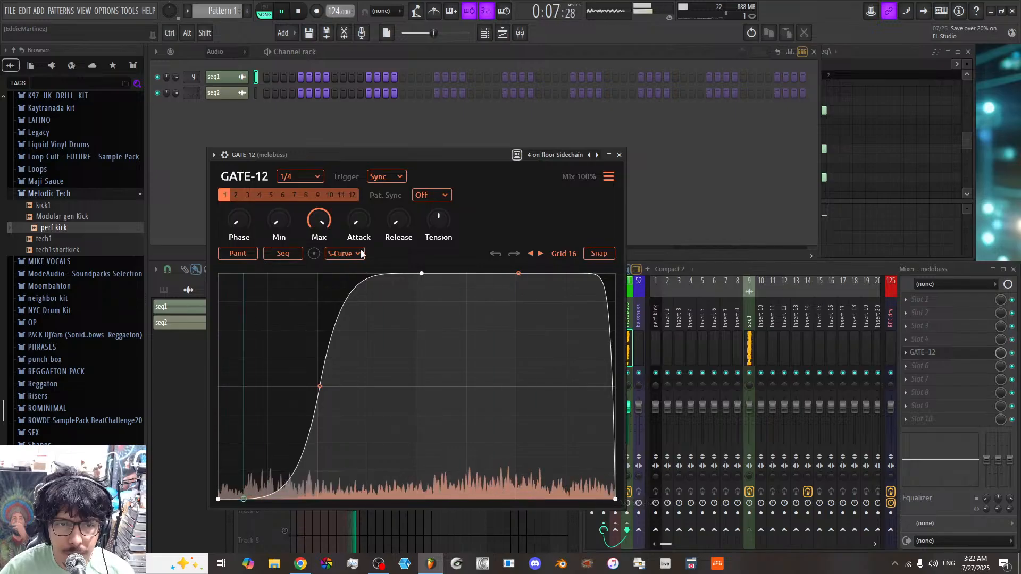
Step: Show the Unsorted channels in the channel rack and unmute the pattern clips on playlist Track 1
{"action": "left_click", "coordinate": [708, 269]}
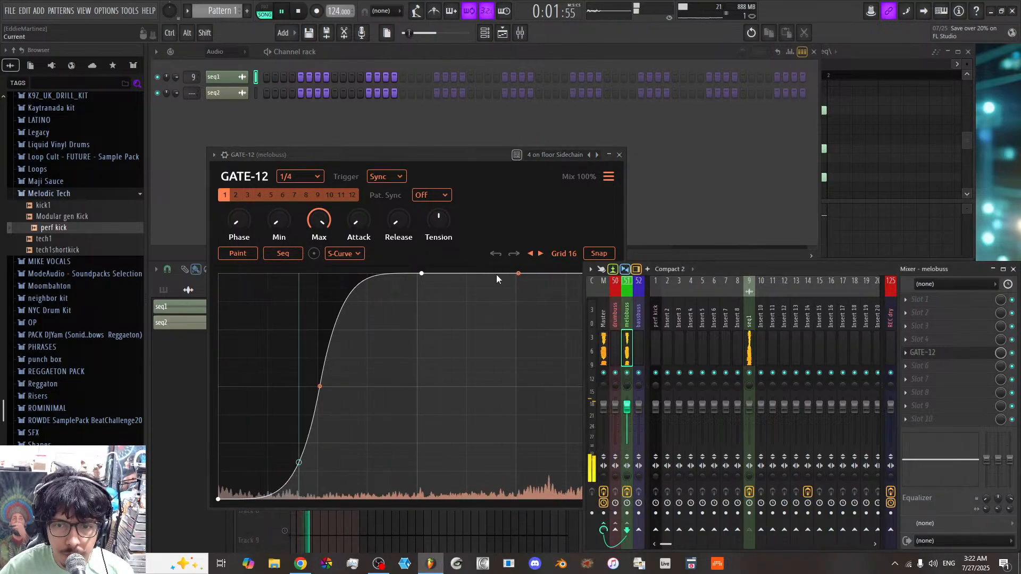
{"action": "left_click", "coordinate": [215, 51]}
{"action": "left_click", "coordinate": [219, 87]}
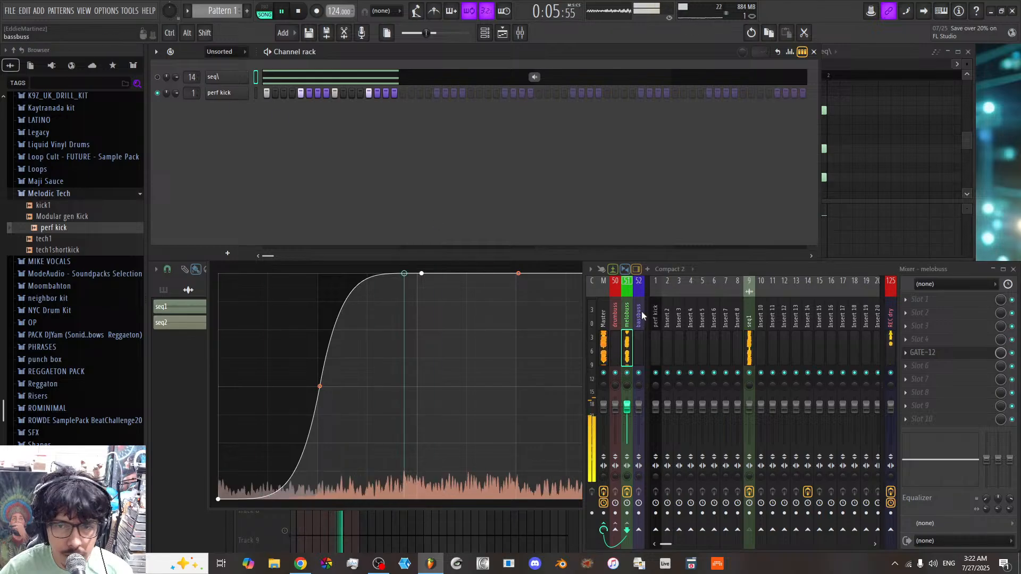
{"action": "left_click", "coordinate": [704, 270]}
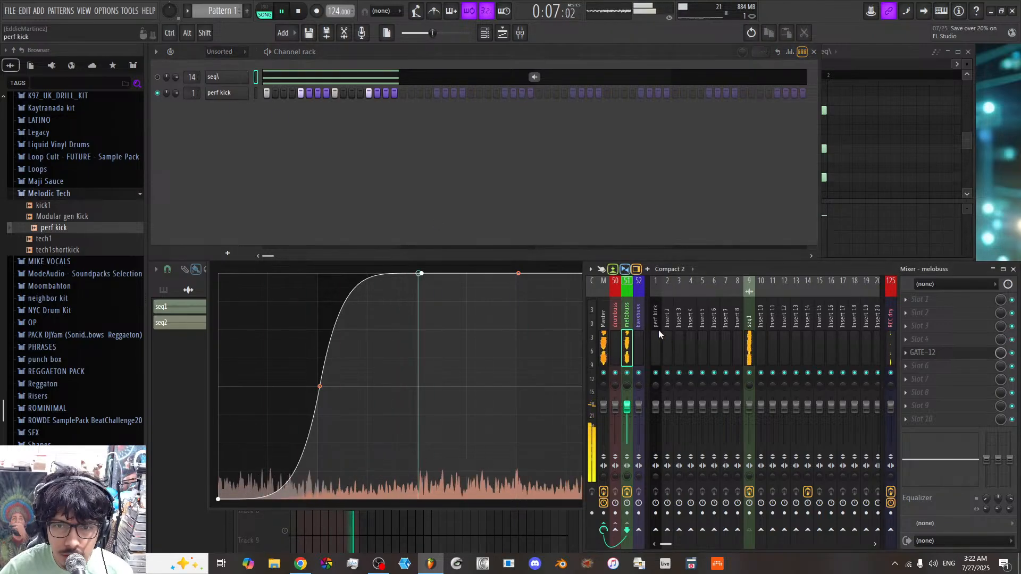
{"action": "left_click", "coordinate": [433, 526]}
{"action": "left_click", "coordinate": [285, 322]}
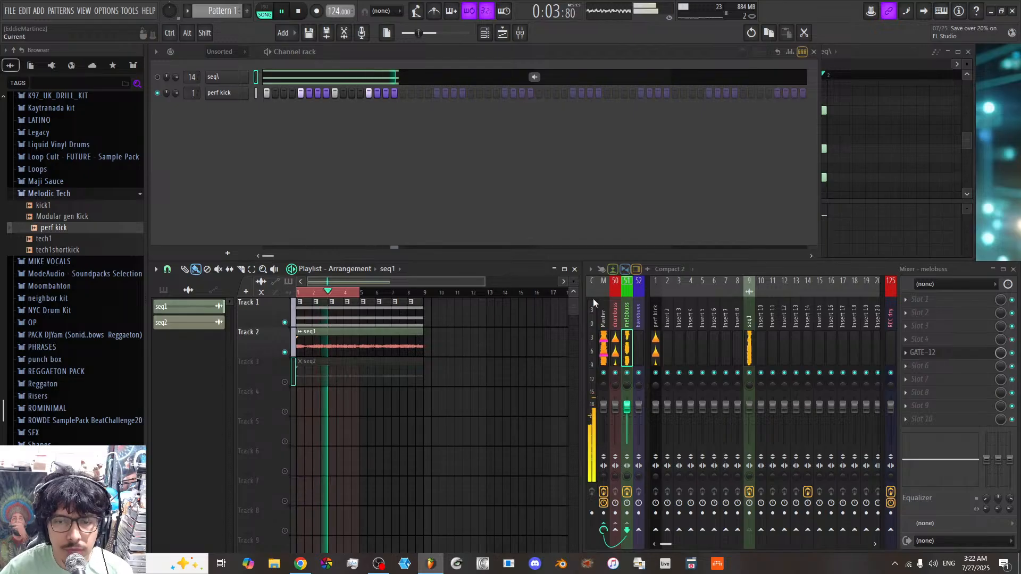
Step: Raise the low cut of seq1's Fruity Parametric EQ 2 to about 97 Hz, readjust its high cut and close the EQ
{"action": "left_click", "coordinate": [747, 345]}
{"action": "left_click", "coordinate": [971, 300]}
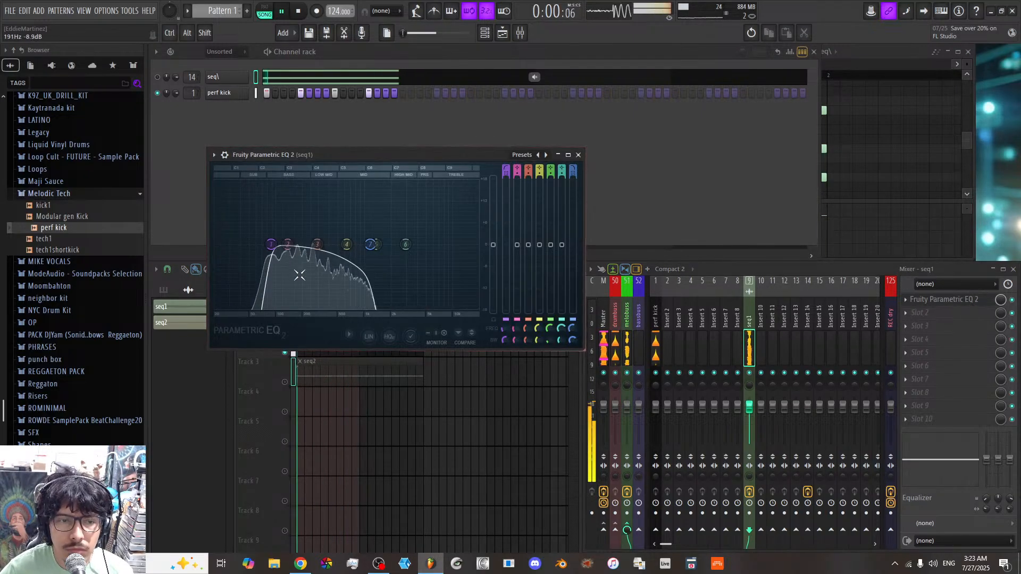
{"action": "mouse_move", "coordinate": [271, 244]}
{"action": "left_mouse_down"}
{"action": "mouse_move", "coordinate": [296, 244]}
{"action": "mouse_move", "coordinate": [264, 244]}
{"action": "mouse_move", "coordinate": [274, 244]}
{"action": "left_mouse_up"}
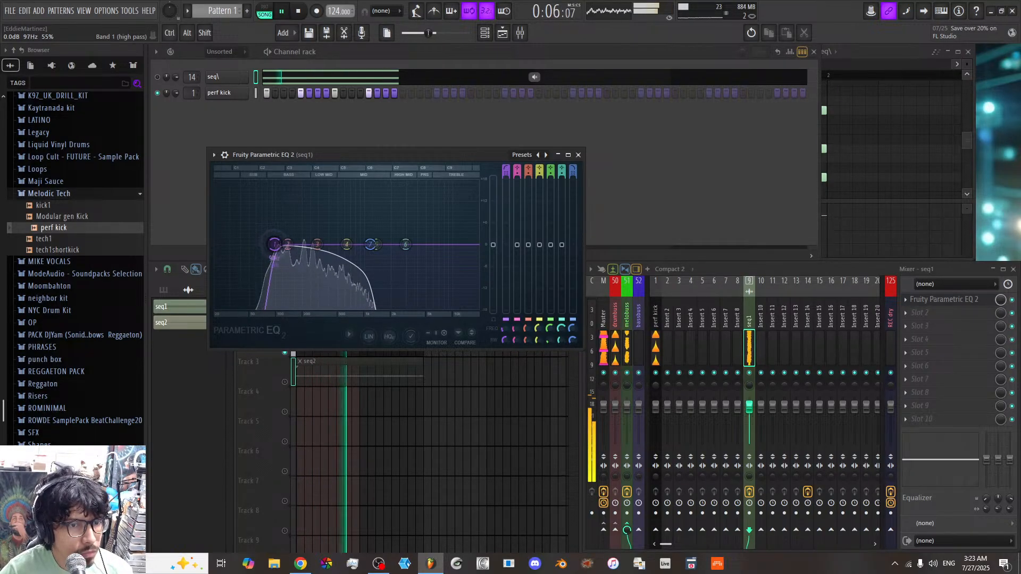
{"action": "left_click_drag", "start_coordinate": [372, 244], "coordinate": [341, 184]}
{"action": "scroll", "coordinate": [332, 191], "scroll_direction": "down", "scroll_amount": 2}
{"action": "left_click", "coordinate": [579, 156]}
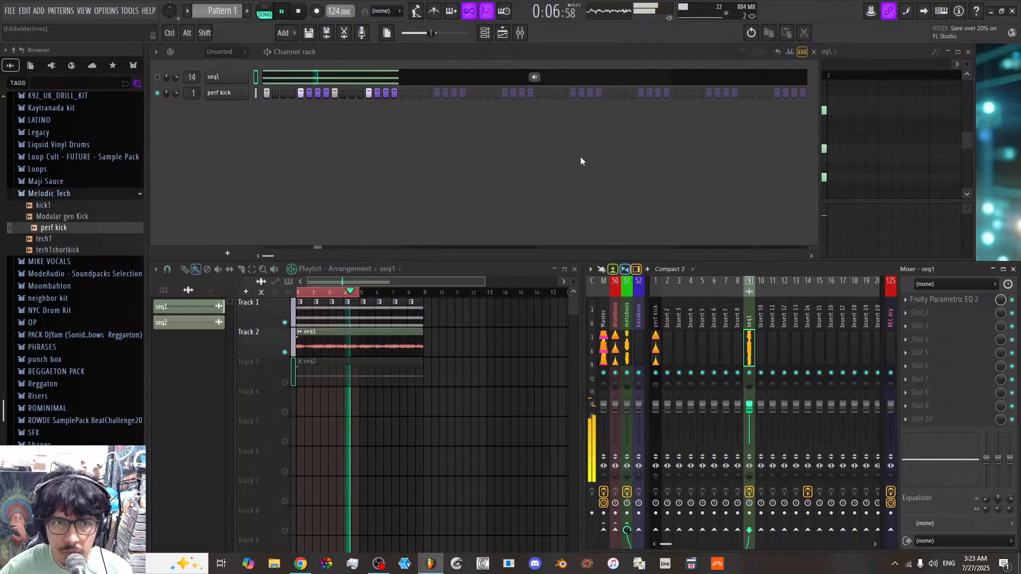
Step: Unmute playlist Track 3 and assign the seq2 audio channel to mixer track 10
{"action": "left_click", "coordinate": [285, 383]}
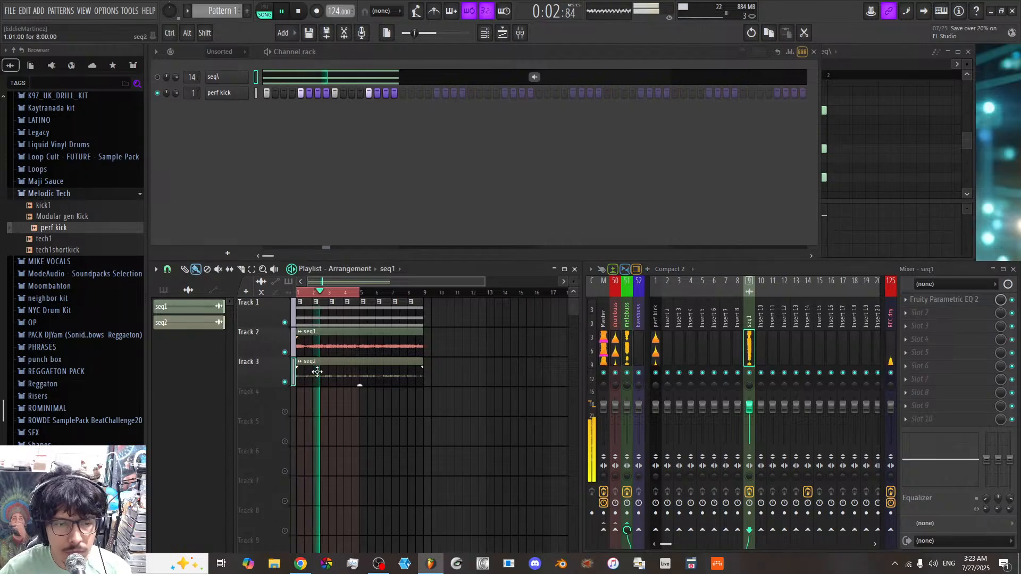
{"action": "left_click", "coordinate": [343, 369]}
{"action": "right_click", "coordinate": [765, 347]}
{"action": "mouse_move", "coordinate": [835, 299]}
{"action": "left_click", "coordinate": [776, 296]}
Step: Add EQ 2 in slot 4 of the seq2 mixer track and narrow its passband with the low cut and high cut
{"action": "left_click", "coordinate": [925, 339]}
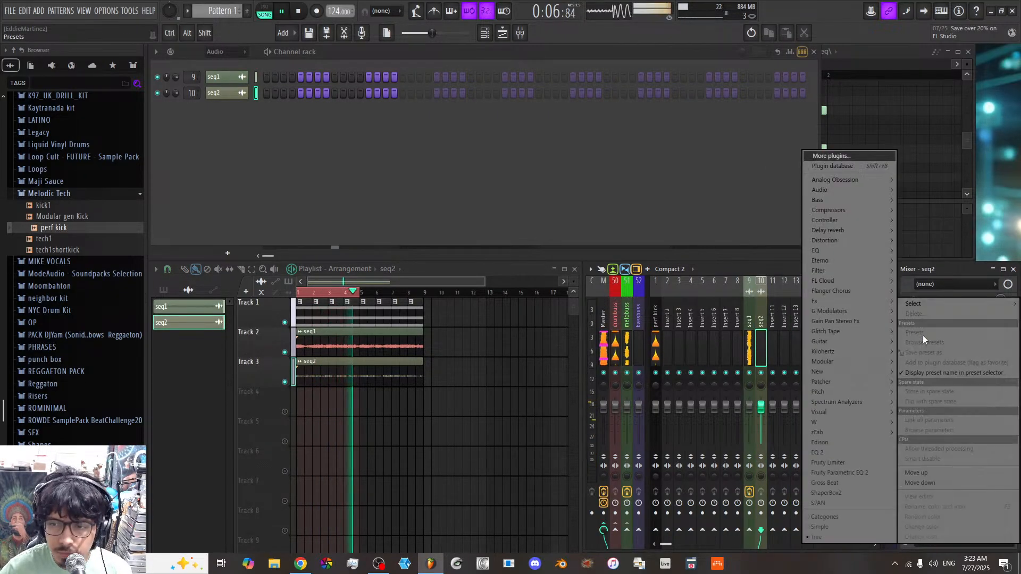
{"action": "left_click", "coordinate": [834, 452]}
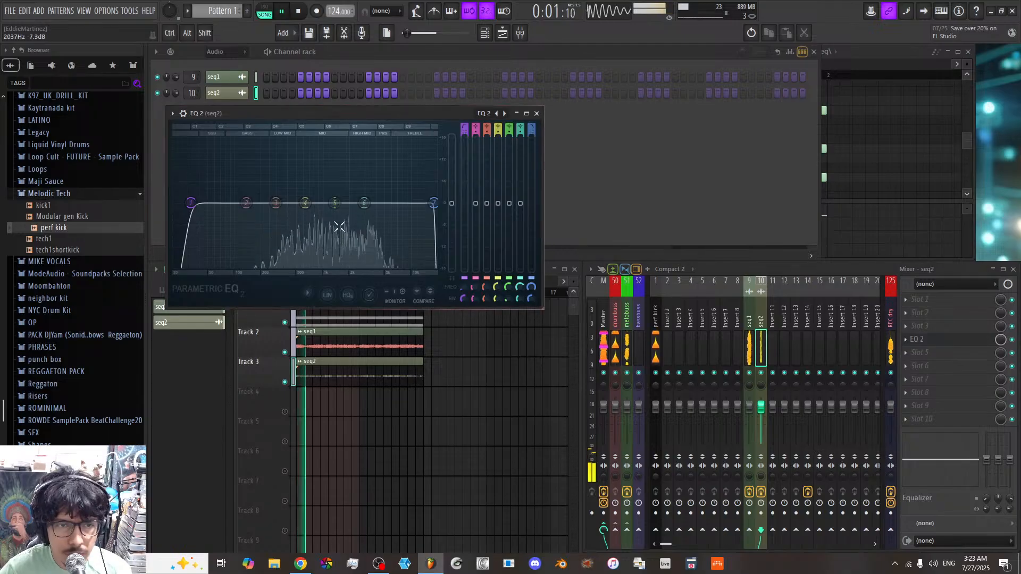
{"action": "left_click_drag", "start_coordinate": [190, 203], "coordinate": [289, 202]}
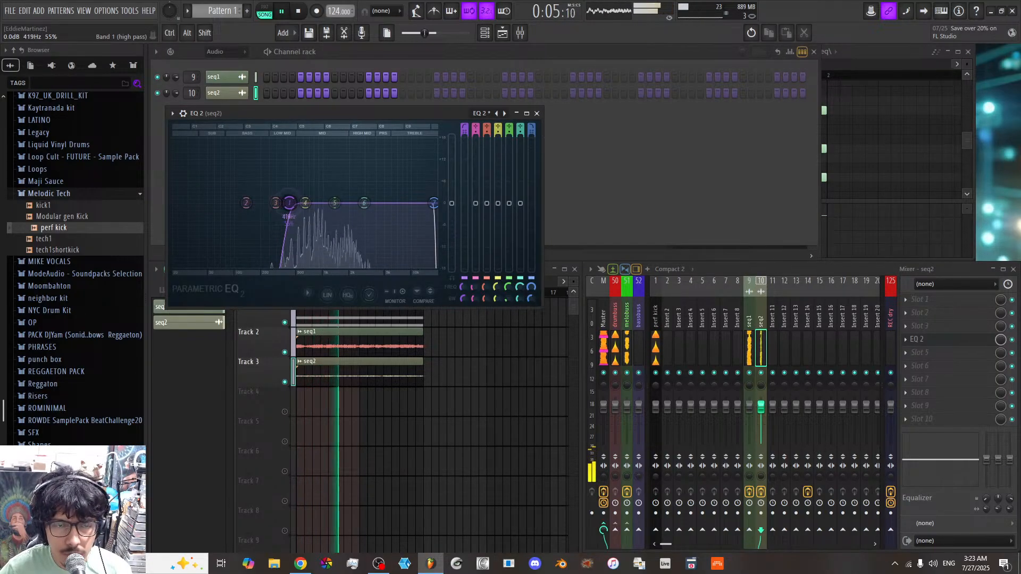
{"action": "left_click_drag", "start_coordinate": [434, 202], "coordinate": [337, 205]}
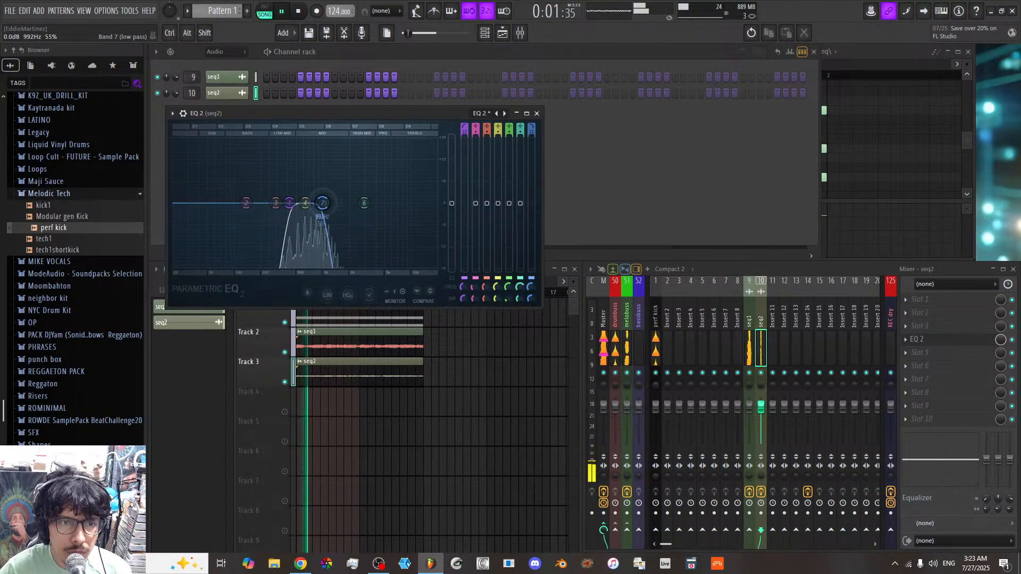
{"action": "left_click_drag", "start_coordinate": [290, 205], "coordinate": [306, 203]}
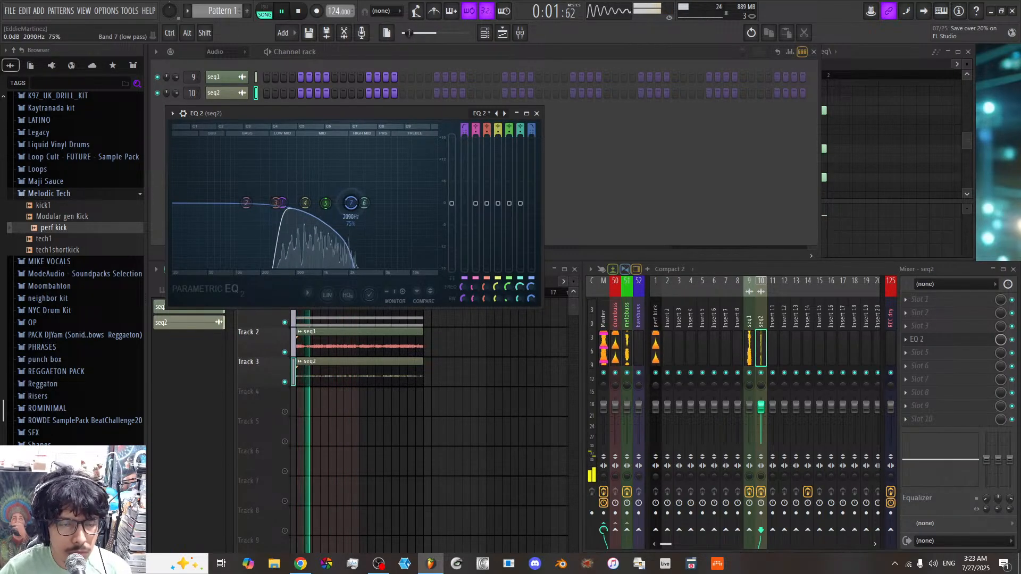
Step: Raise the high cut on seq2's EQ, dip band 5 by about 5 dB near 1093 Hz and close the EQ
{"action": "left_click_drag", "start_coordinate": [397, 203], "coordinate": [402, 203]}
{"action": "left_click_drag", "start_coordinate": [326, 203], "coordinate": [326, 215]}
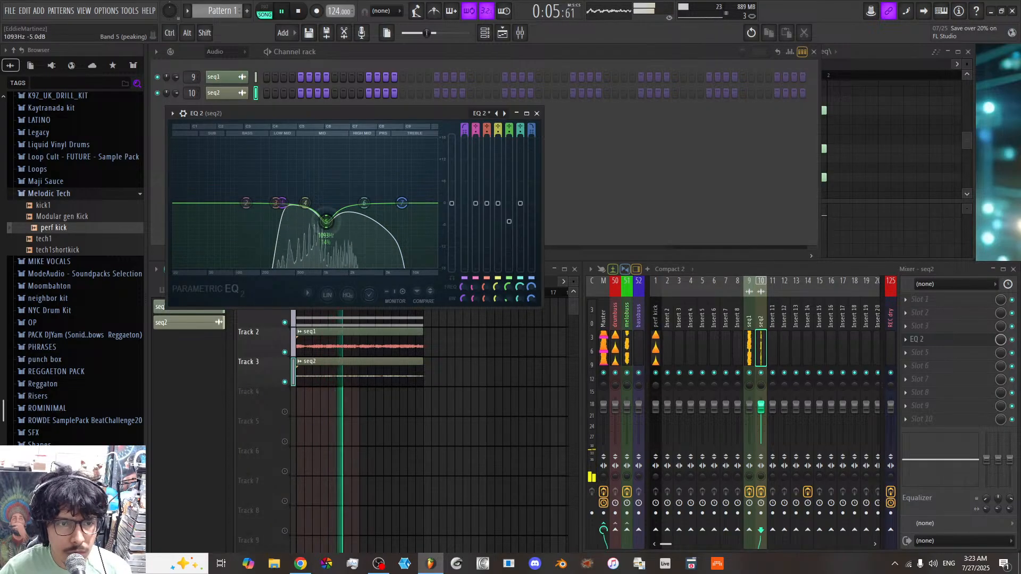
{"action": "left_click", "coordinate": [537, 114]}
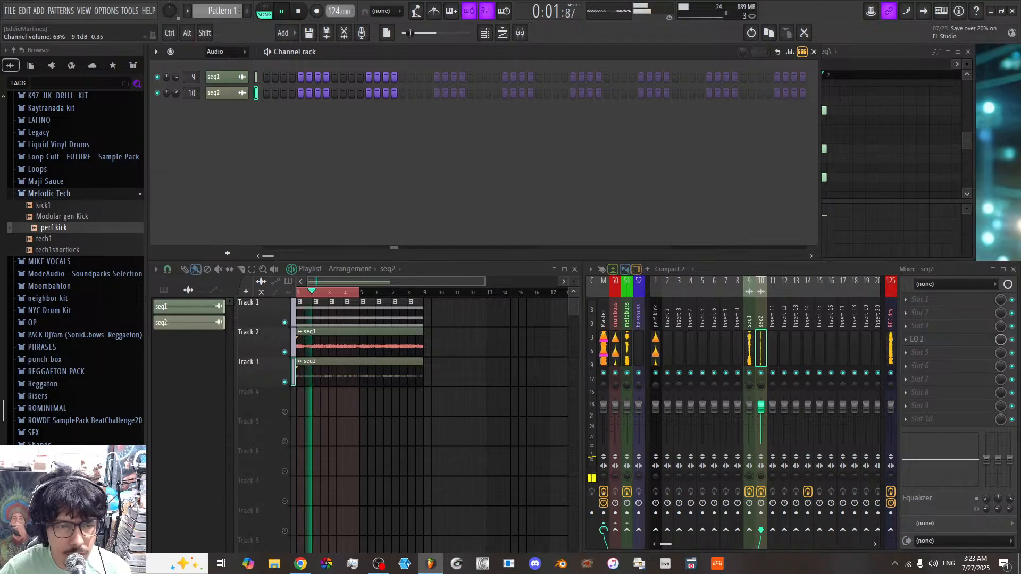
Step: Add VETH1 Closed Hihat 010 from the Tech_House closed hihats as an offbeat channel and adjust its volume
{"action": "left_click", "coordinate": [65, 196]}
{"action": "scroll", "coordinate": [77, 286], "scroll_direction": "down", "scroll_amount": 6}
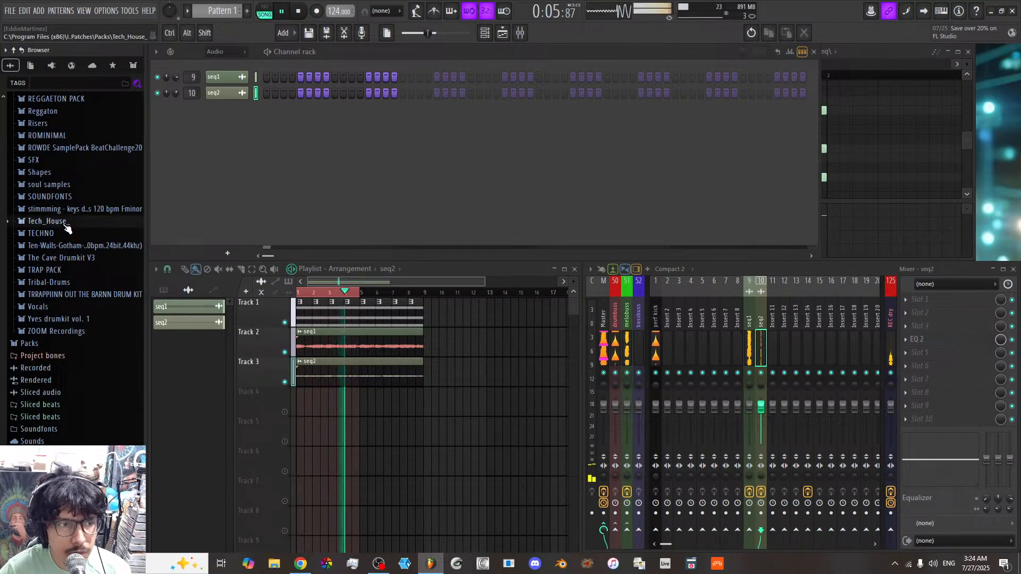
{"action": "left_click", "coordinate": [68, 222]}
{"action": "left_click", "coordinate": [88, 297]}
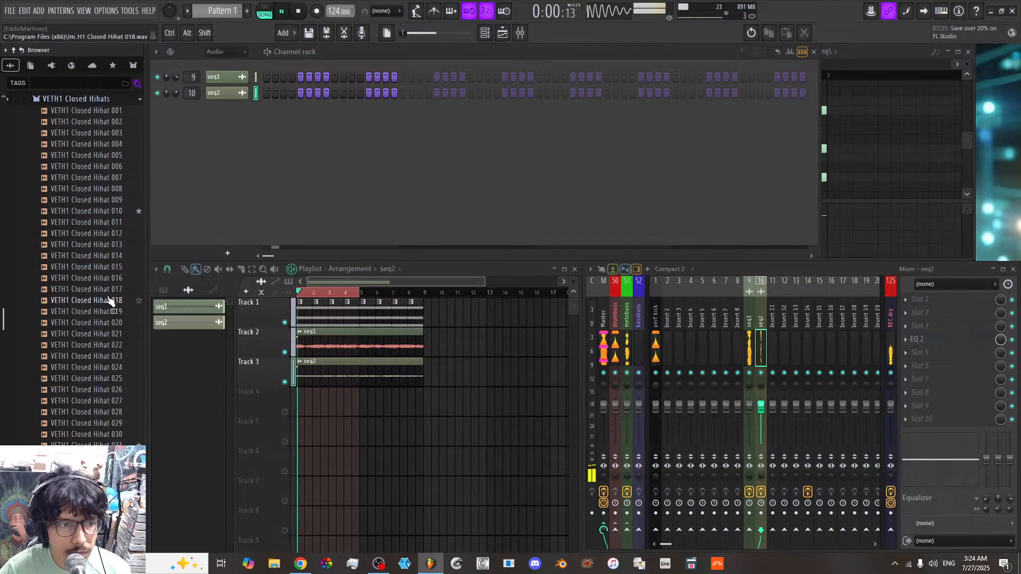
{"action": "left_click", "coordinate": [114, 200]}
{"action": "left_click_drag", "start_coordinate": [109, 215], "coordinate": [221, 123]}
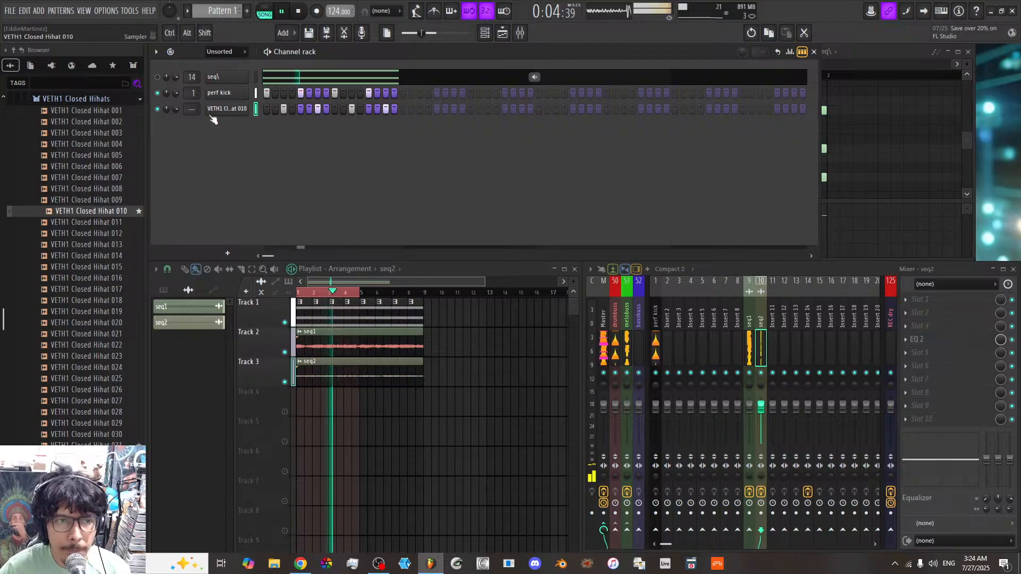
{"action": "left_click_drag", "start_coordinate": [176, 108], "coordinate": [176, 113]}
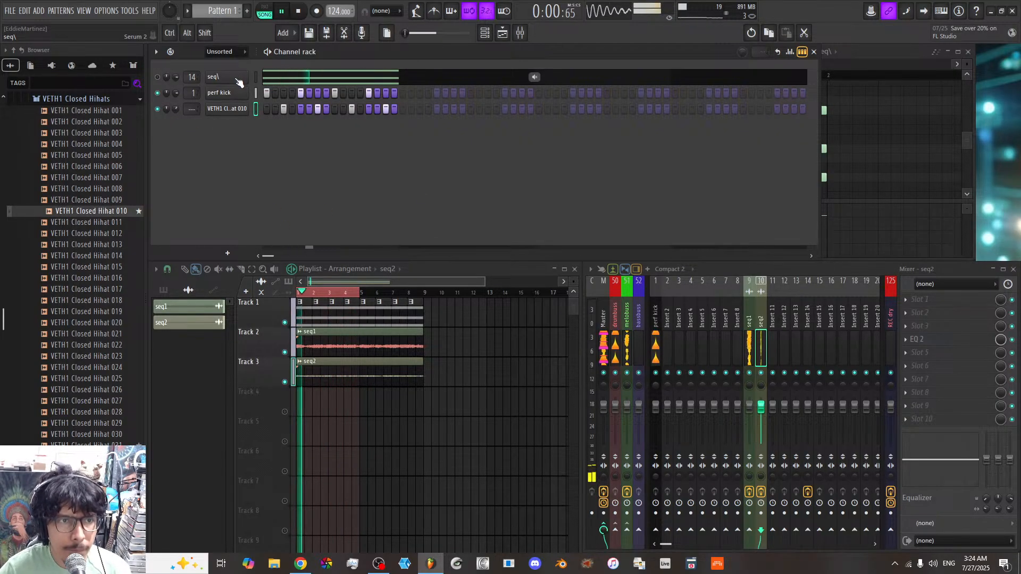
Step: Delete the upper notes of the seq\ channel in the piano roll, keeping only the long F4 note
{"action": "left_click", "coordinate": [295, 82]}
{"action": "left_click", "coordinate": [296, 82]}
{"action": "right_click", "coordinate": [647, 110]}
{"action": "right_click", "coordinate": [643, 150]}
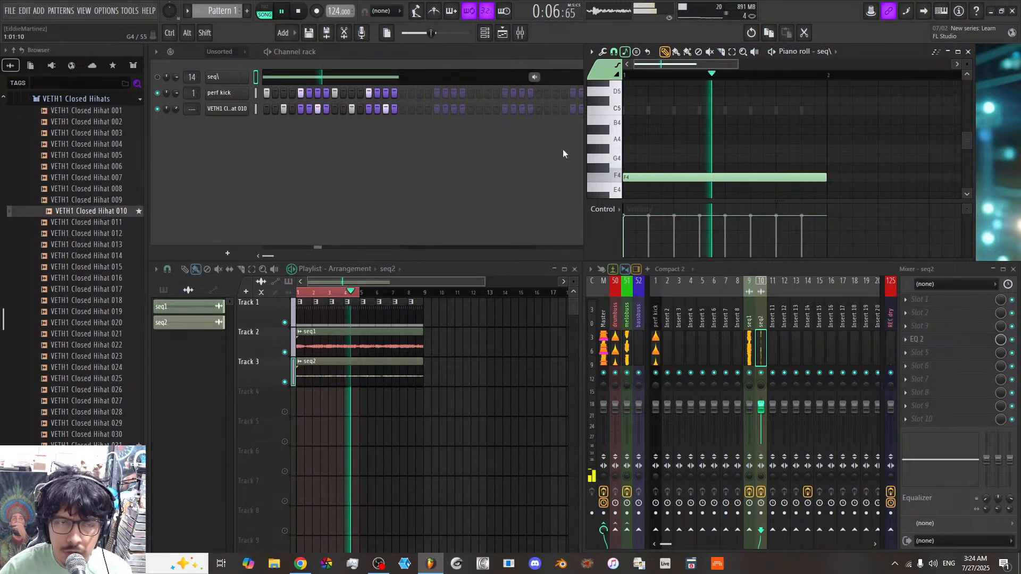
Step: Open Serum 2 on the seq\ channel and remove its delay, equalizer, reverb and compressor effects
{"action": "left_click", "coordinate": [241, 79]}
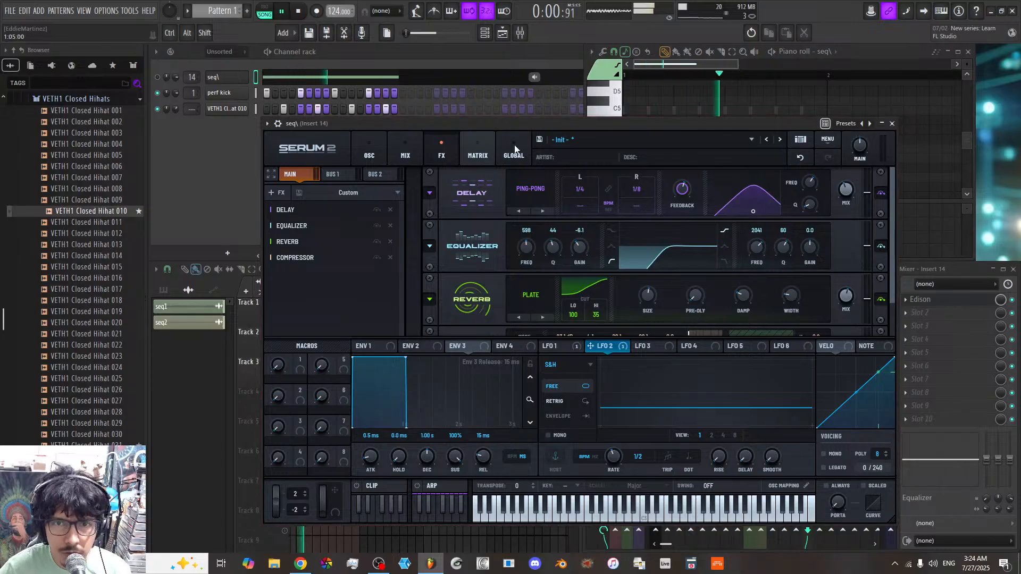
{"action": "double_click", "coordinate": [390, 210]}
{"action": "left_click", "coordinate": [391, 208]}
{"action": "left_click", "coordinate": [391, 207]}
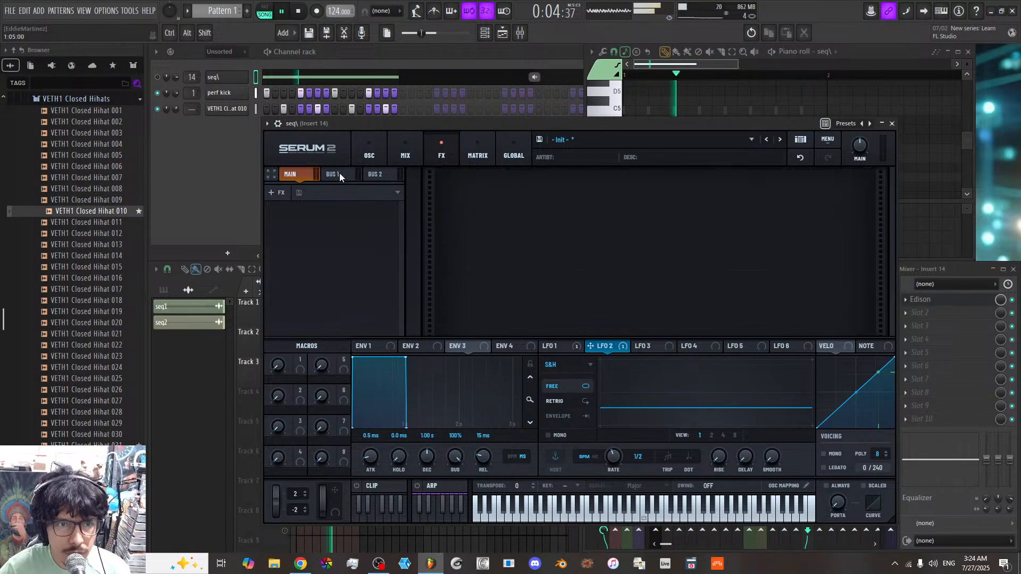
Step: Reset the seq\ channel's Serum 2 to the Init preset
{"action": "left_click", "coordinate": [368, 152]}
{"action": "left_click", "coordinate": [385, 177]}
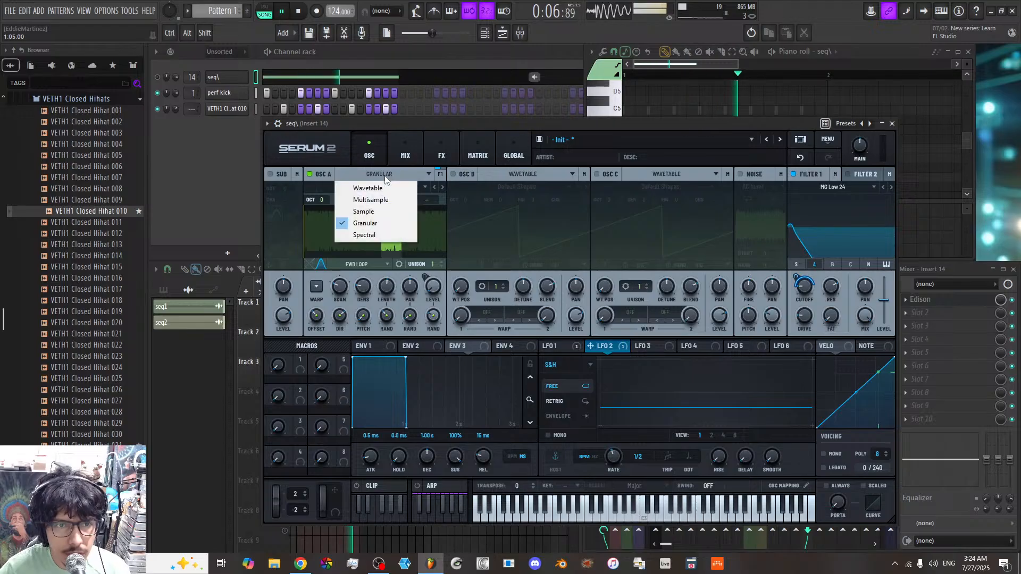
{"action": "left_click", "coordinate": [800, 283]}
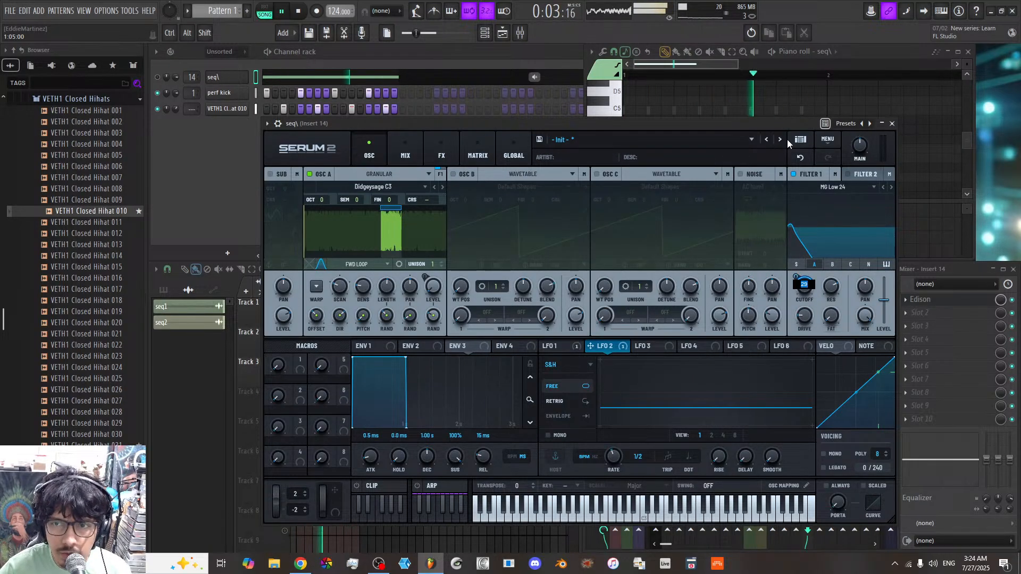
{"action": "left_click", "coordinate": [801, 140]}
{"action": "left_click", "coordinate": [829, 141]}
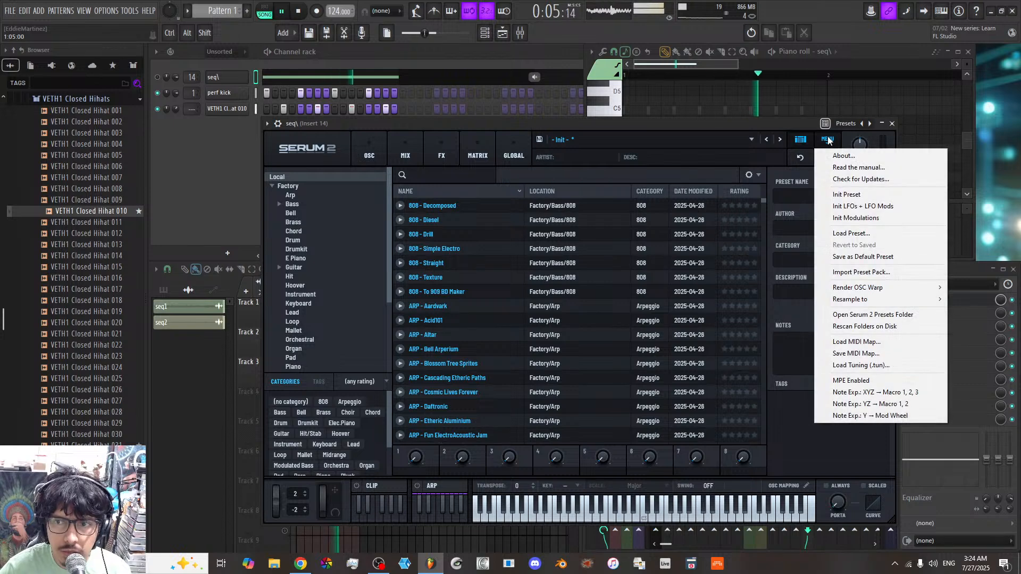
{"action": "left_click", "coordinate": [844, 195]}
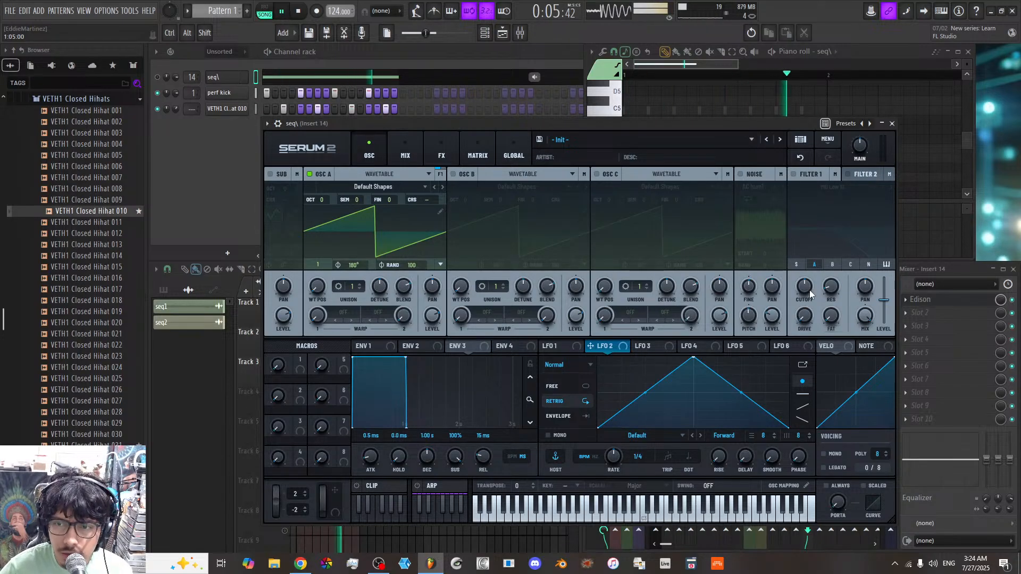
Step: Enable Filter 1, unmute the seq\ channel and set the filter cutoff to about 290 Hz
{"action": "left_click", "coordinate": [794, 174]}
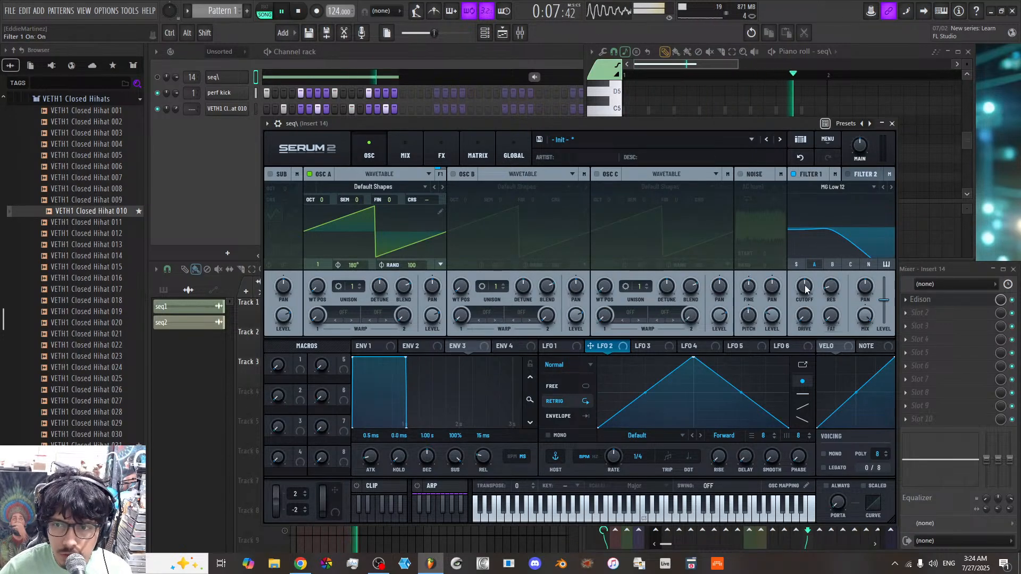
{"action": "left_click", "coordinate": [163, 79]}
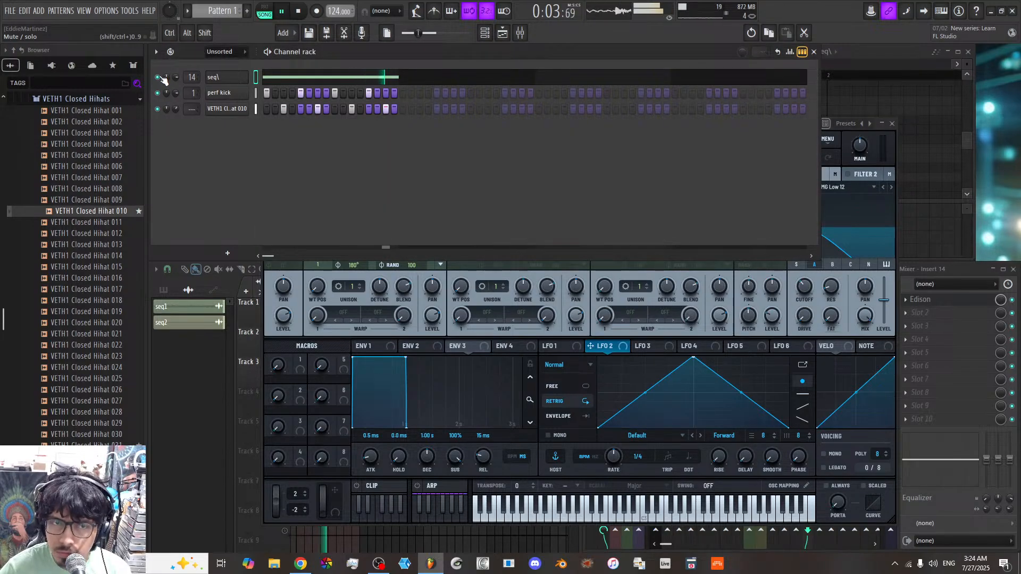
{"action": "left_click", "coordinate": [450, 332]}
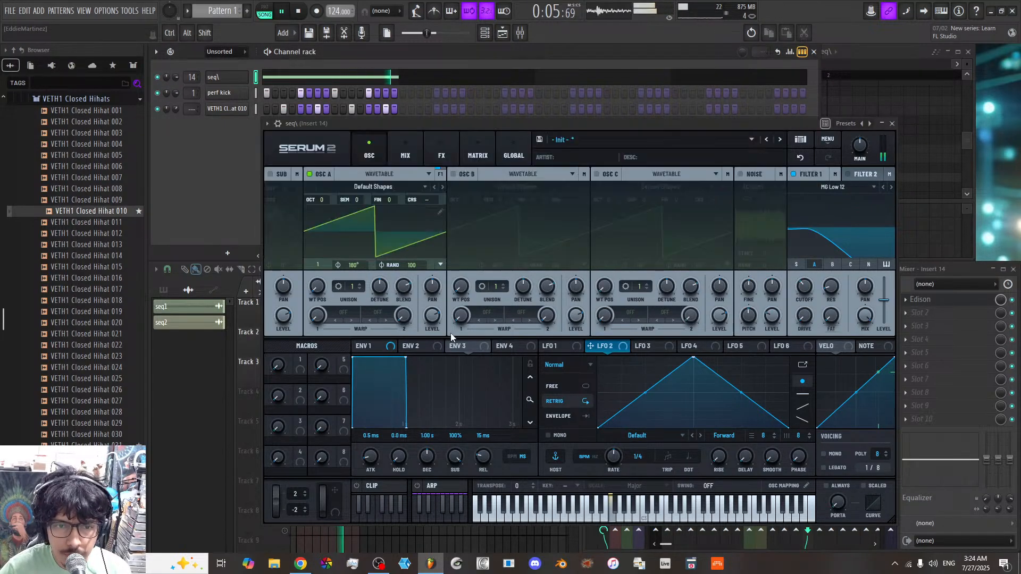
{"action": "left_click_drag", "start_coordinate": [805, 287], "coordinate": [804, 280]}
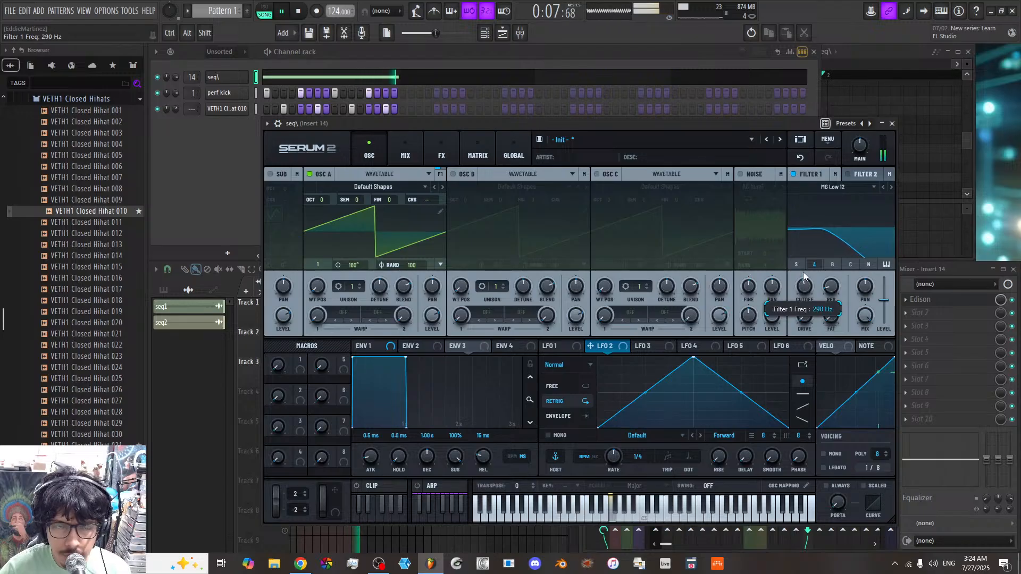
Step: Enable the Sub oscillator and set its octave to -2 with Osc A switched off, then on again
{"action": "left_click", "coordinate": [271, 174]}
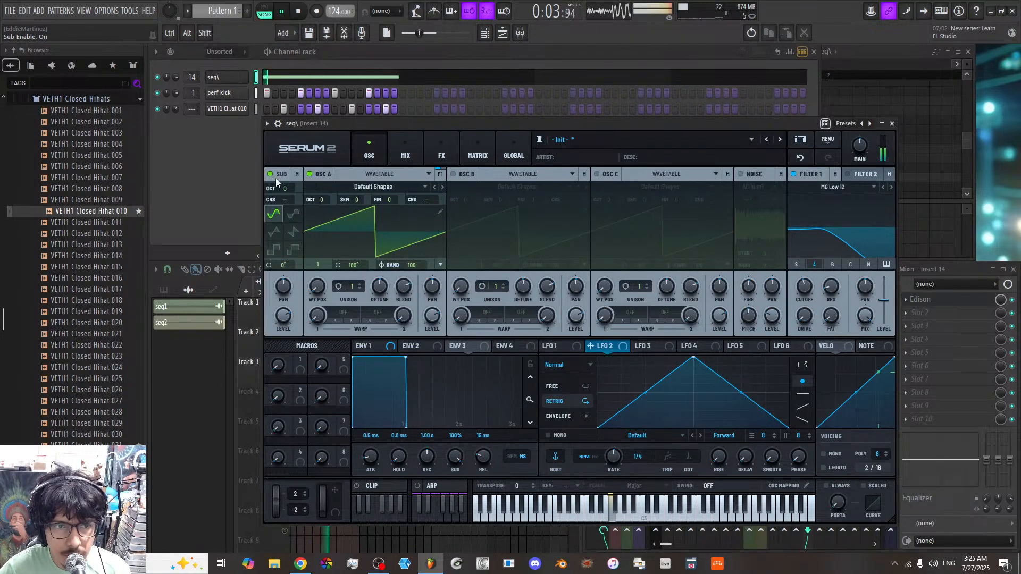
{"action": "left_click", "coordinate": [309, 175]}
{"action": "left_click_drag", "start_coordinate": [287, 190], "coordinate": [284, 196]}
{"action": "left_click_drag", "start_coordinate": [285, 194], "coordinate": [285, 197]}
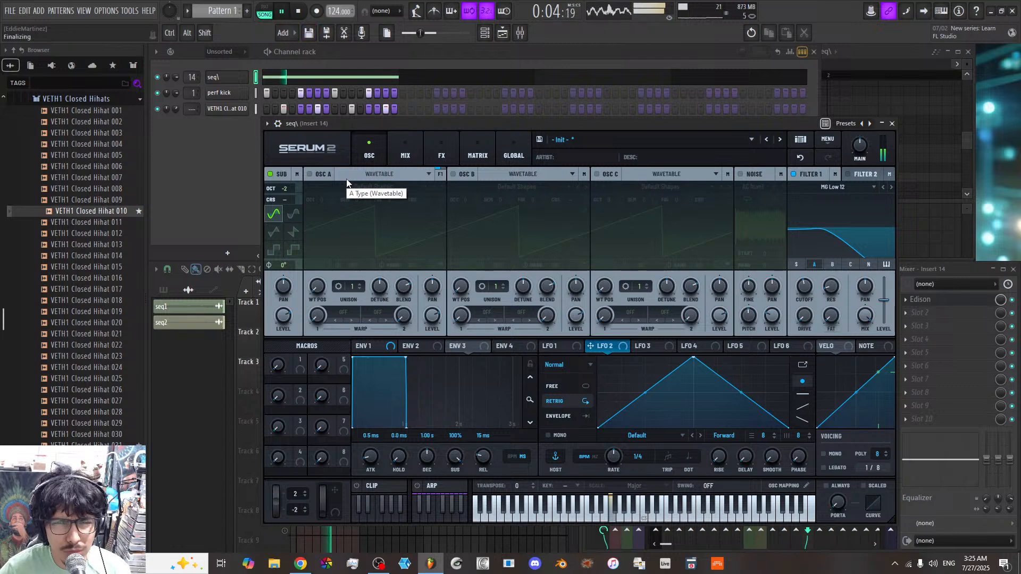
{"action": "left_click", "coordinate": [308, 175]}
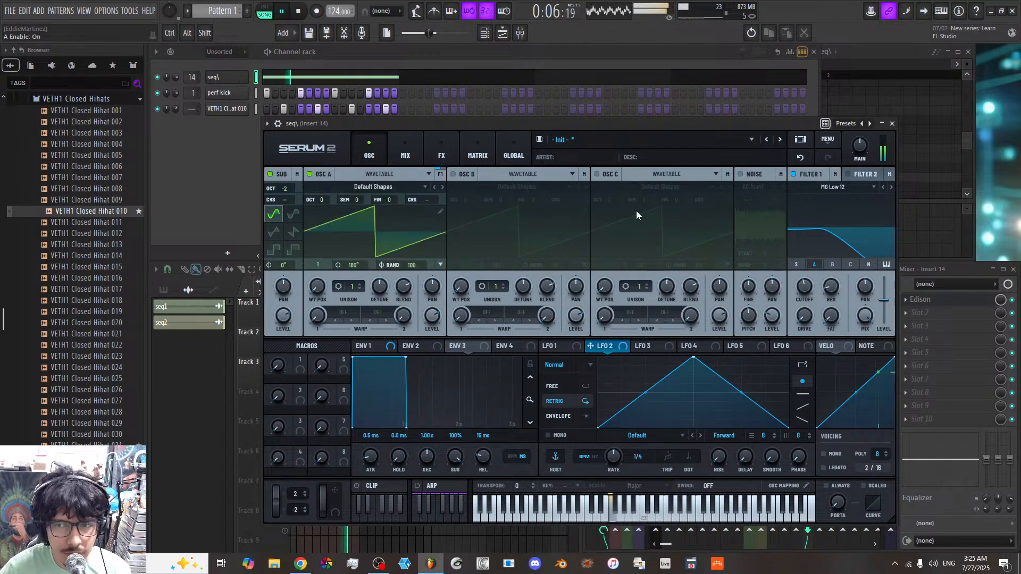
Step: Lower Osc A to octave -1 and set Filter 1 to MG Low 24 with a cutoff of about 96 Hz
{"action": "left_click_drag", "start_coordinate": [320, 202], "coordinate": [320, 209]}
{"action": "left_click_drag", "start_coordinate": [805, 287], "coordinate": [809, 305]}
{"action": "left_click", "coordinate": [855, 191]}
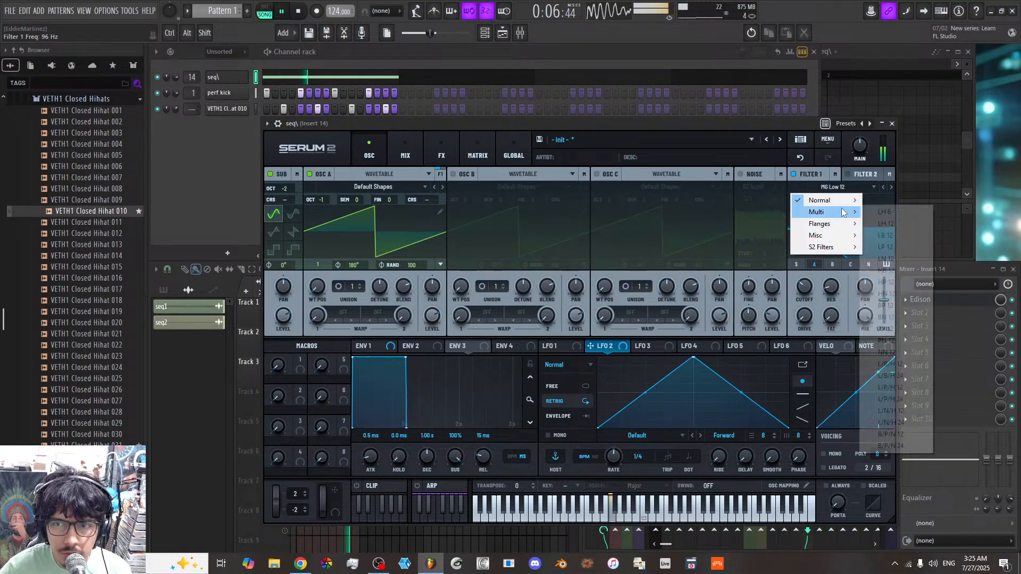
{"action": "mouse_move", "coordinate": [849, 200]}
{"action": "left_click", "coordinate": [886, 235]}
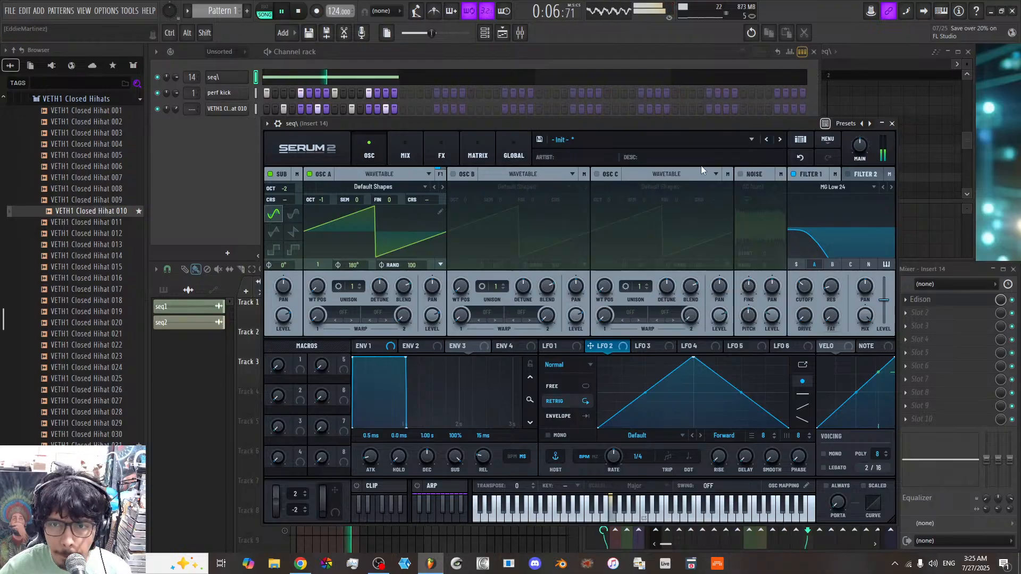
Step: Rename the seq\ channel to "bass"
{"action": "middle_click", "coordinate": [235, 79]}
{"action": "type", "text": "bass"}
{"action": "key", "text": "Return"}
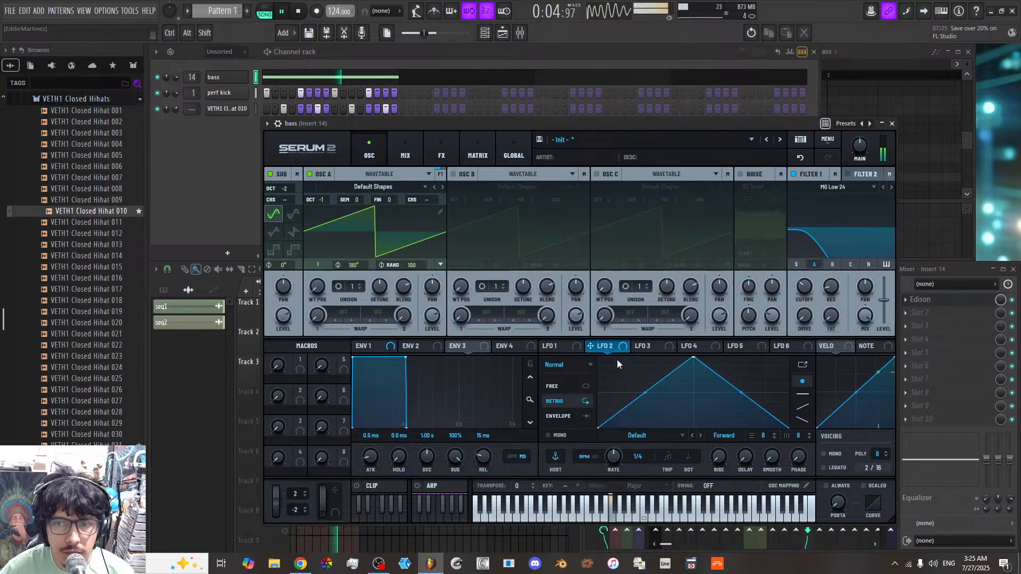
Step: Show LFO 1 and look through its mode options and AudioTent rhythmic shape presets
{"action": "left_click", "coordinate": [567, 350]}
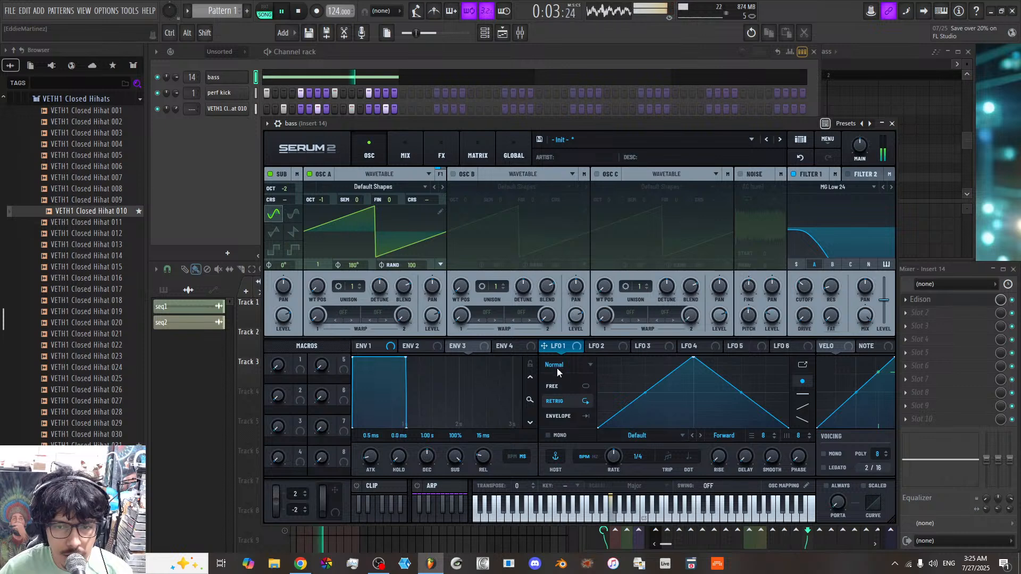
{"action": "left_click", "coordinate": [579, 366]}
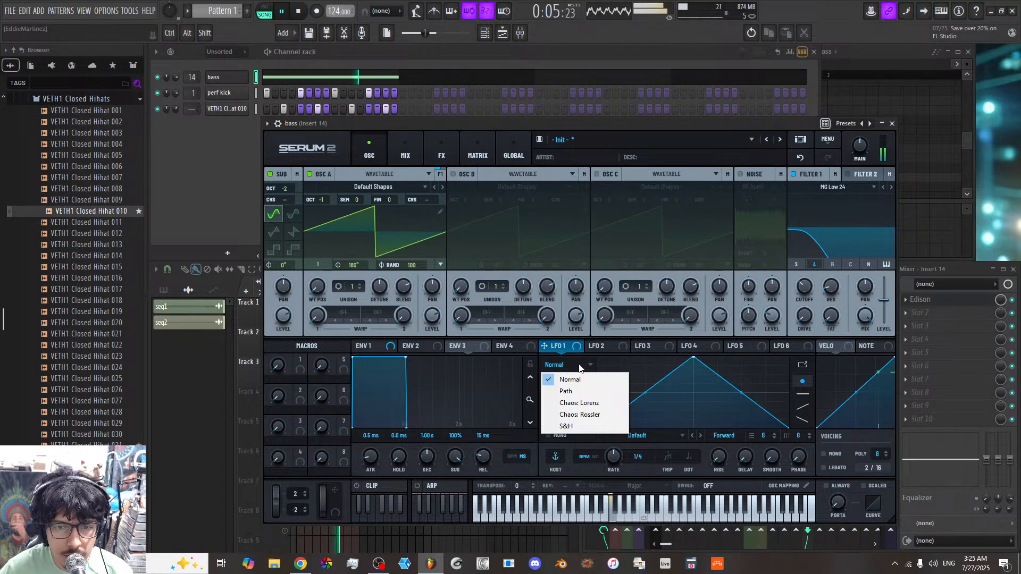
{"action": "left_click", "coordinate": [580, 367]}
{"action": "left_click", "coordinate": [684, 435]}
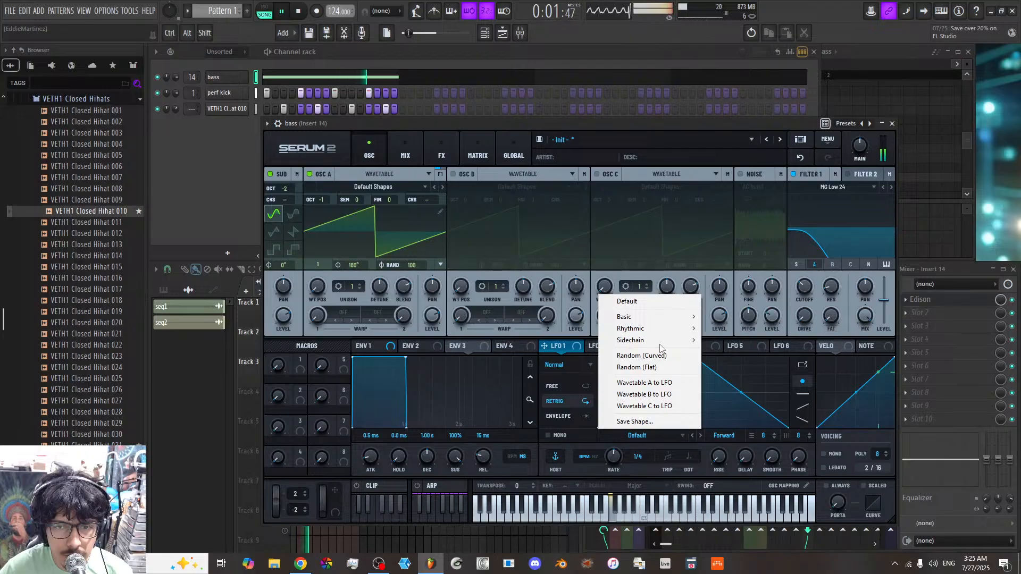
{"action": "mouse_move", "coordinate": [665, 328]}
{"action": "mouse_move", "coordinate": [722, 329]}
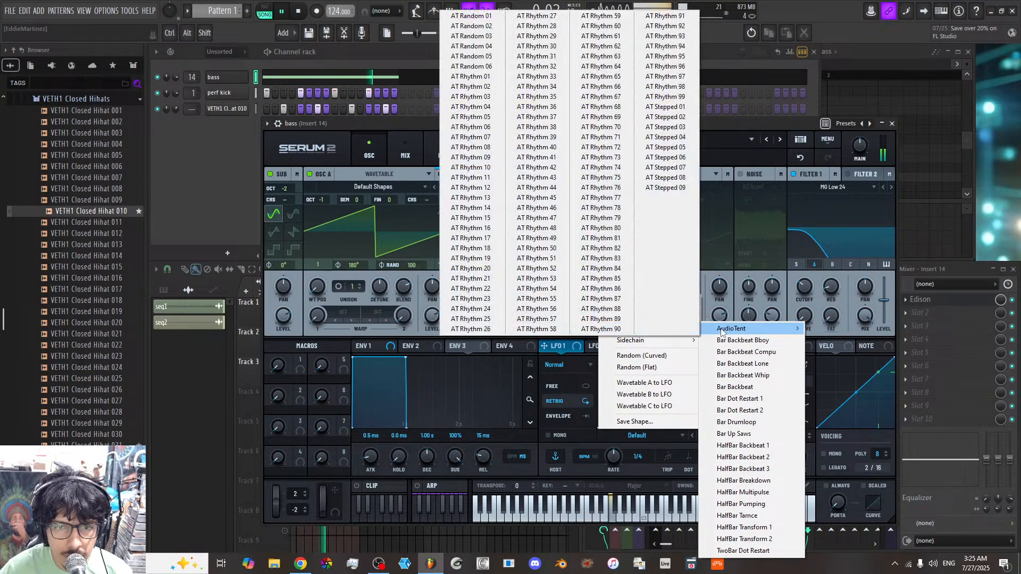
{"action": "double_click", "coordinate": [525, 168]}
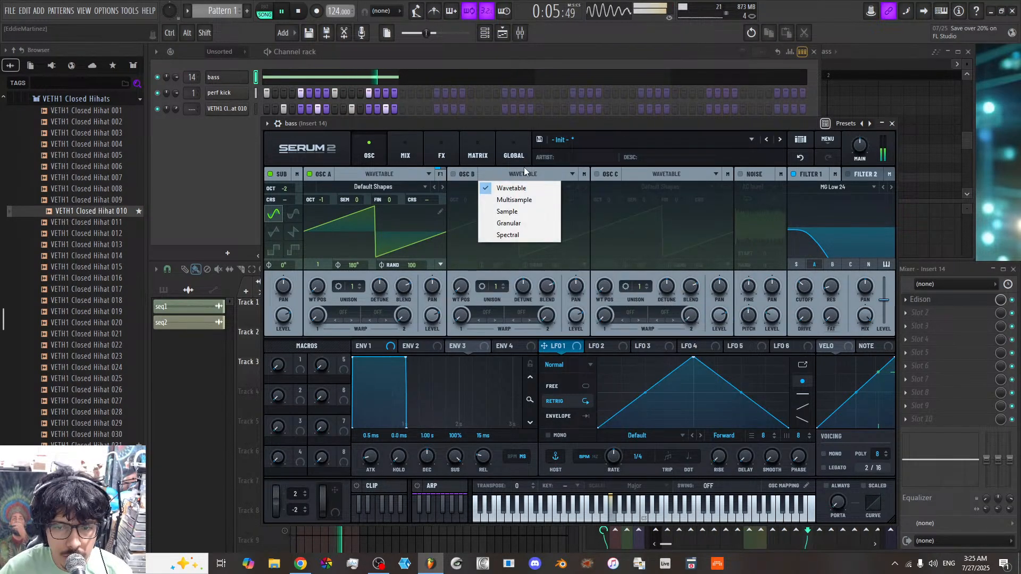
{"action": "left_click", "coordinate": [683, 436]}
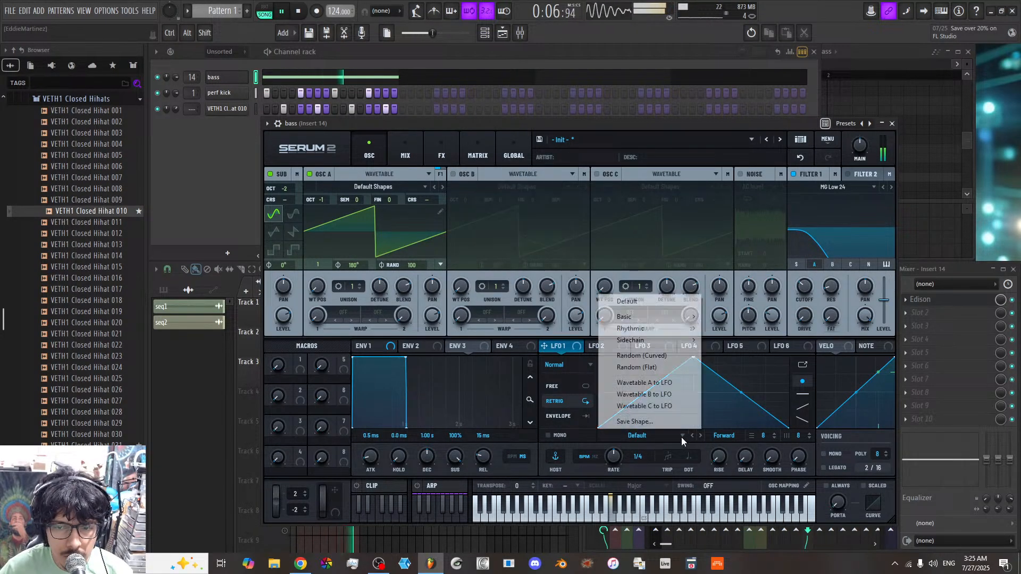
{"action": "left_click", "coordinate": [561, 364]}
{"action": "left_click", "coordinate": [554, 347]}
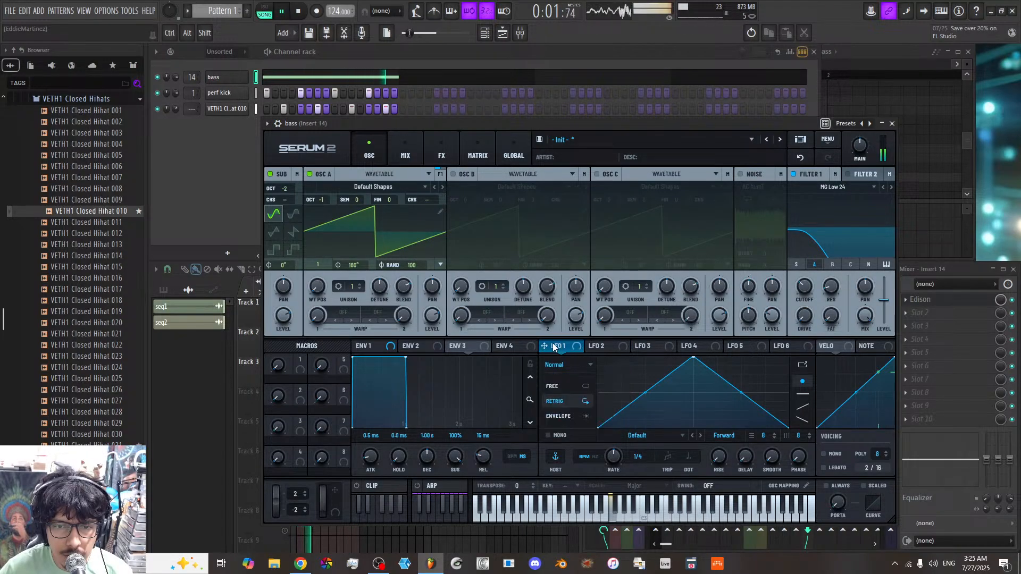
Step: Assign LFO 1 to the levels of Osc A and the Sub oscillator, with the Sub amount at 100%
{"action": "left_click_drag", "start_coordinate": [548, 347], "coordinate": [424, 273]}
{"action": "left_click_drag", "start_coordinate": [561, 346], "coordinate": [286, 347]}
{"action": "left_click_drag", "start_coordinate": [275, 307], "coordinate": [271, 257]}
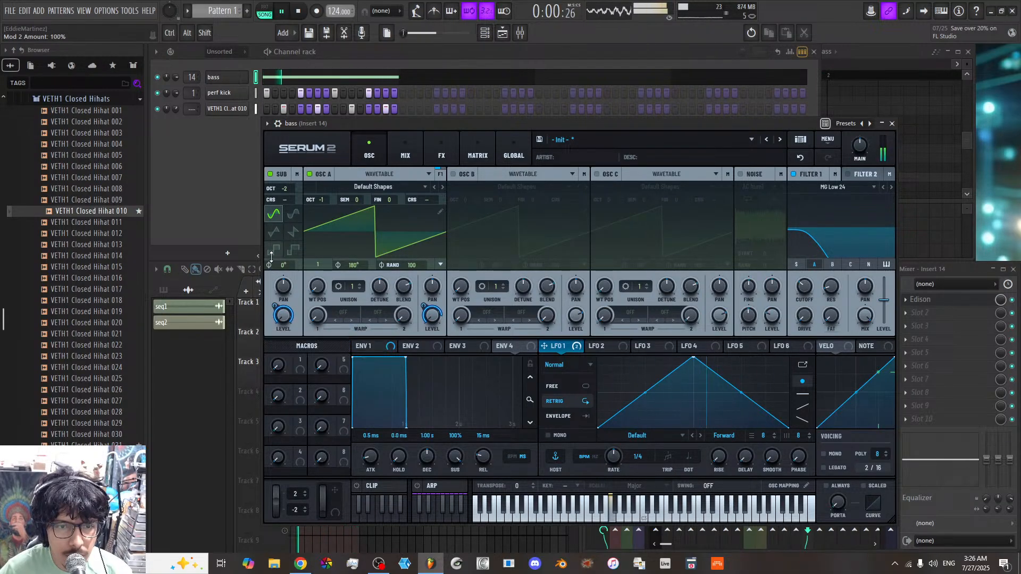
{"action": "mouse_move", "coordinate": [274, 303]}
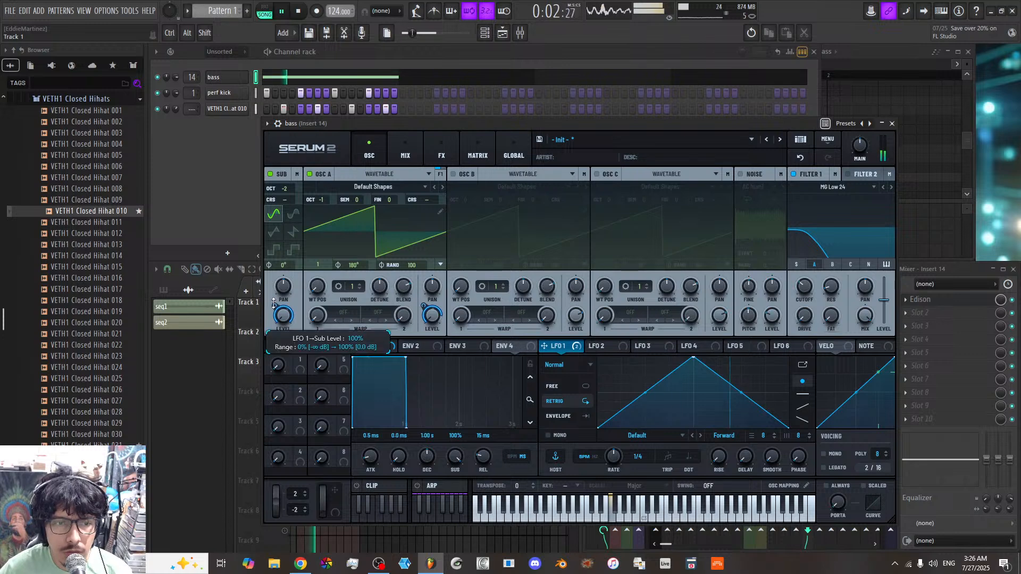
Step: Load the AT Rhythm 42 shape into LFO 1 and raise Filter 1's cutoff to 644 Hz
{"action": "left_click", "coordinate": [658, 436]}
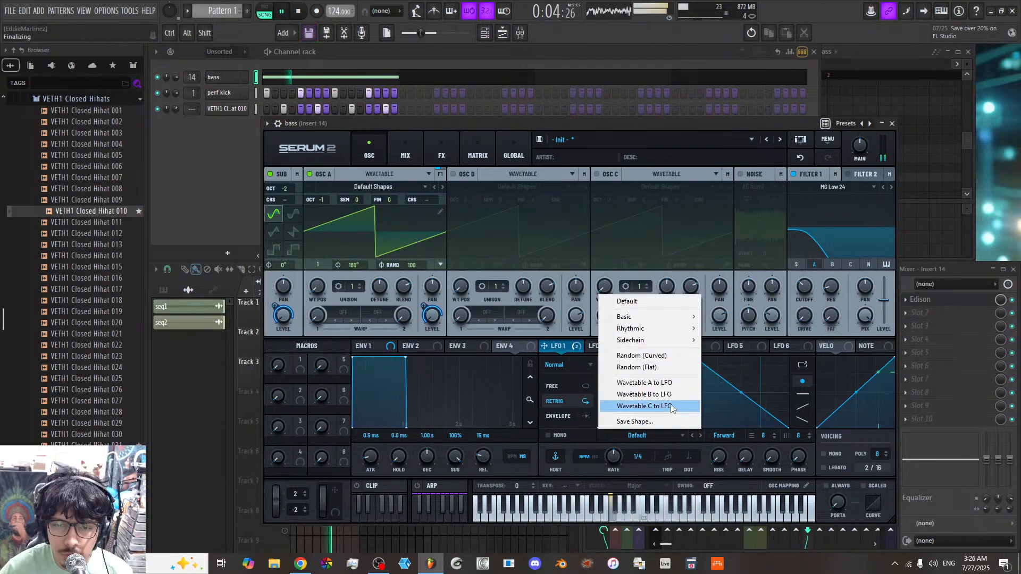
{"action": "mouse_move", "coordinate": [696, 330]}
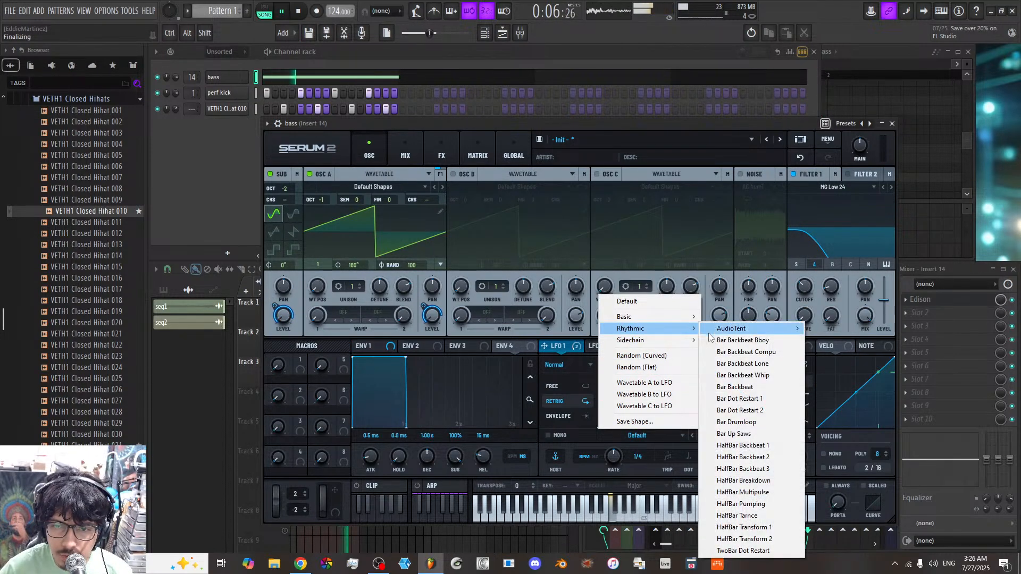
{"action": "mouse_move", "coordinate": [734, 328]}
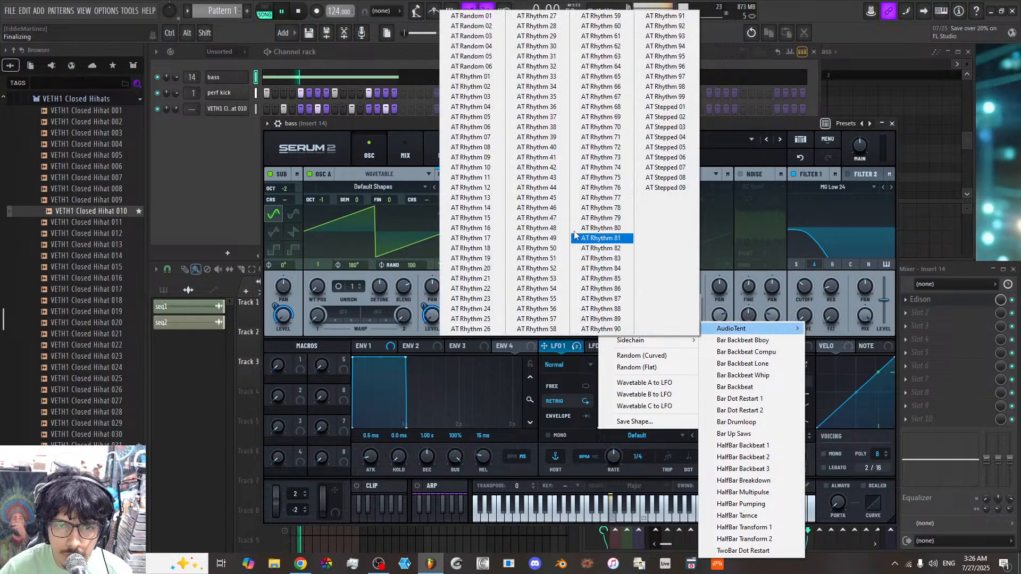
{"action": "left_click", "coordinate": [535, 167]}
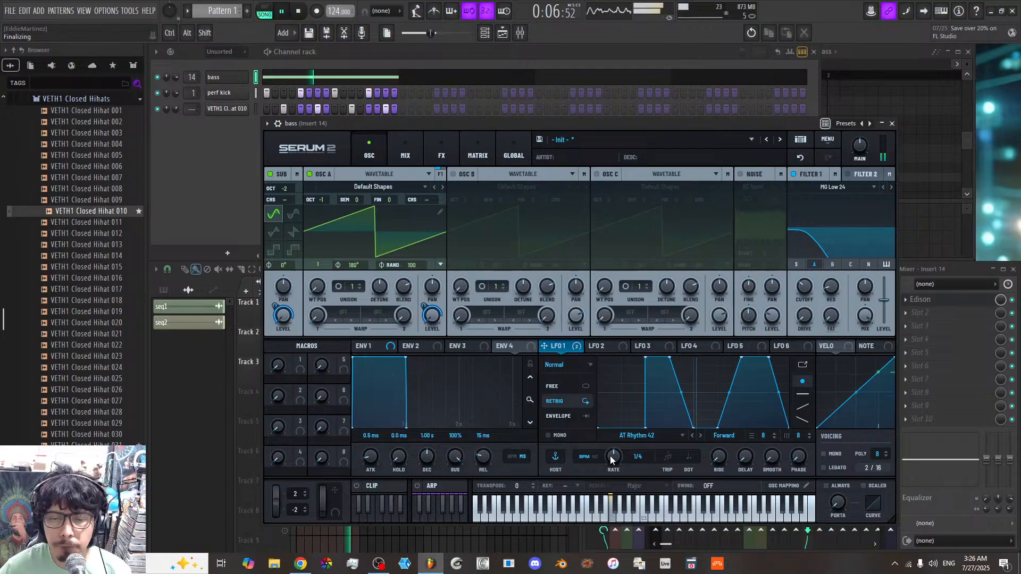
{"action": "scroll", "coordinate": [613, 460], "scroll_direction": "up", "scroll_amount": 1}
{"action": "scroll", "coordinate": [612, 463], "scroll_direction": "down", "scroll_amount": 1}
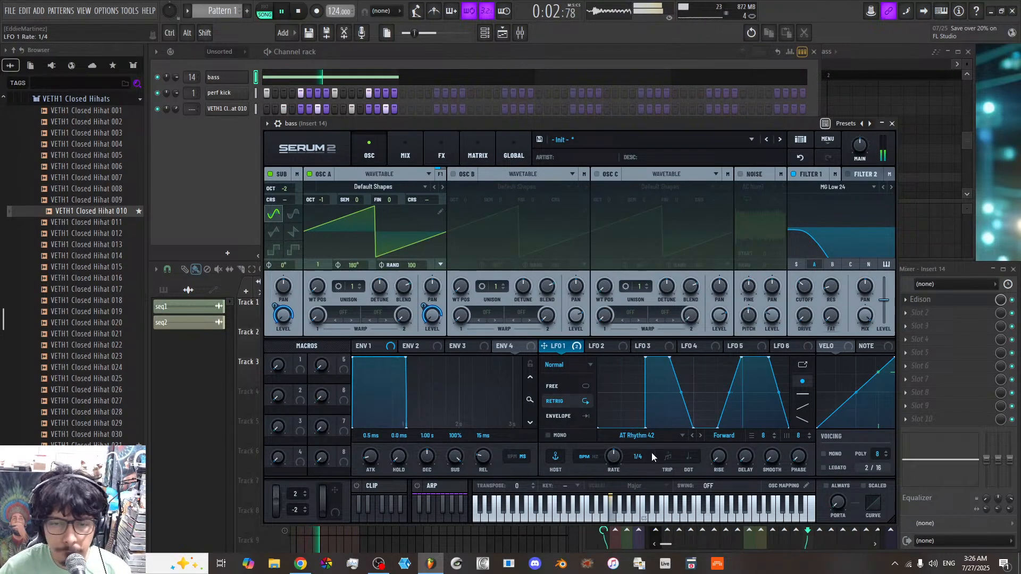
{"action": "left_click_drag", "start_coordinate": [806, 285], "coordinate": [806, 252]}
Step: Try the AT Stepped 04 shape on LFO 1 and reset it to the Default shape
{"action": "left_click", "coordinate": [657, 436]}
{"action": "mouse_move", "coordinate": [671, 331]}
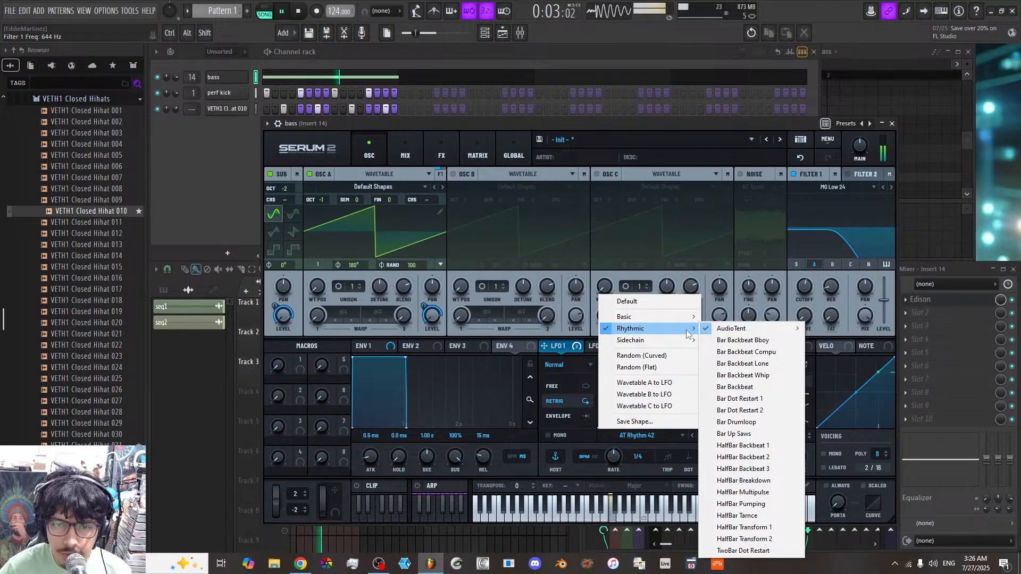
{"action": "mouse_move", "coordinate": [726, 329]}
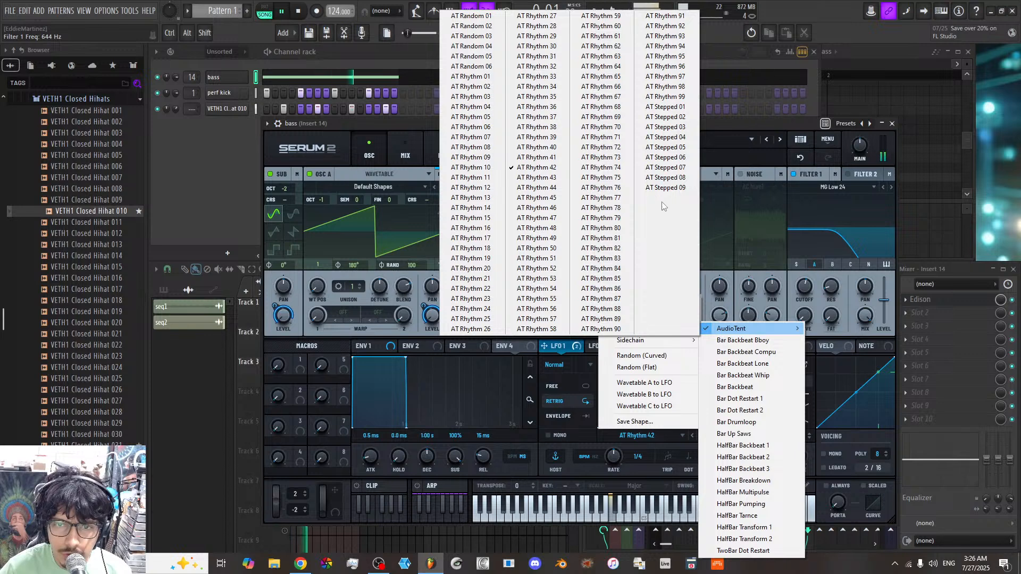
{"action": "left_click", "coordinate": [663, 148]}
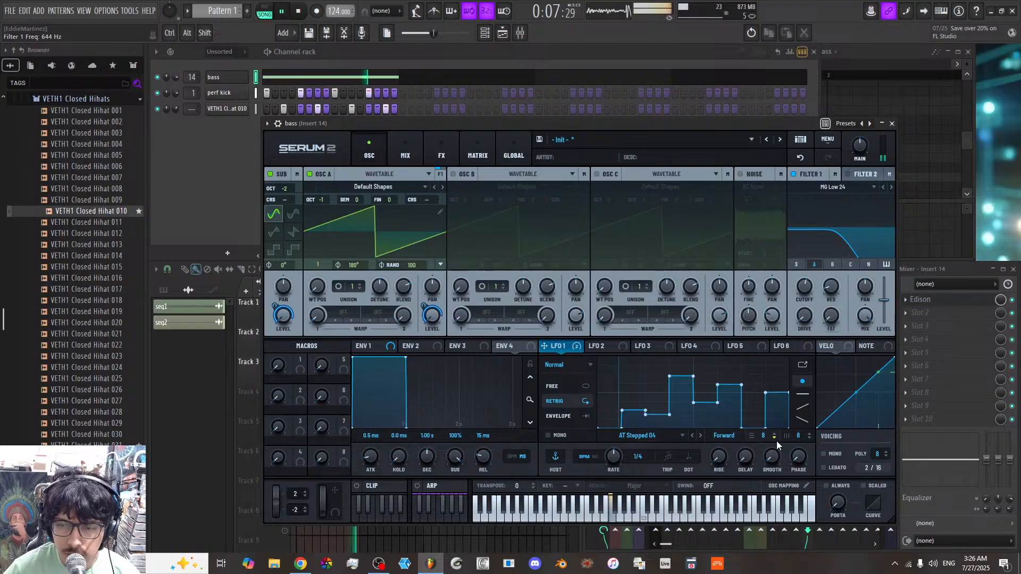
{"action": "left_click", "coordinate": [635, 436]}
{"action": "left_click", "coordinate": [649, 302]}
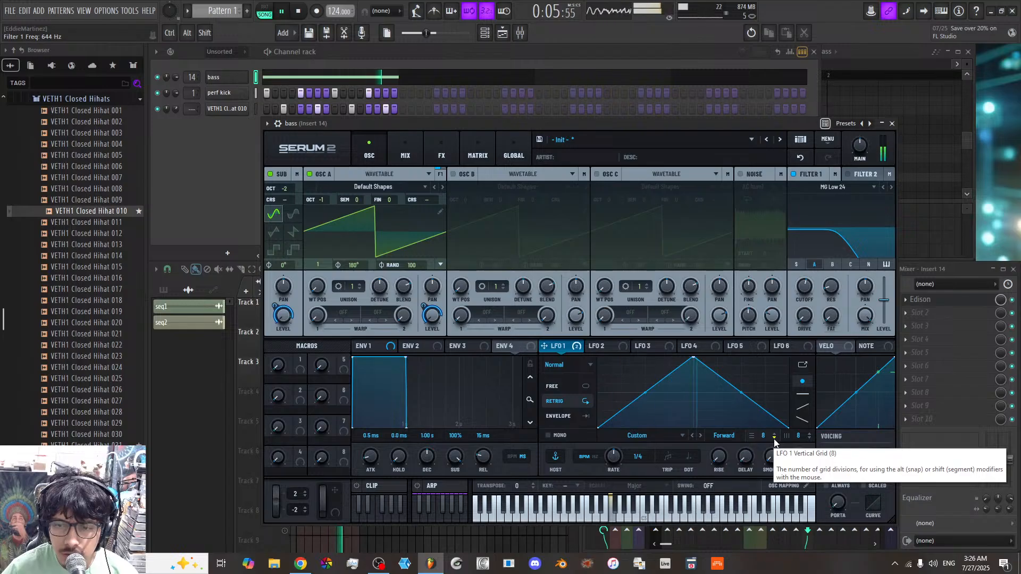
Step: Set LFO 1's horizontal grid to 9 and add a peak and a valley near the start of the triangle
{"action": "left_click", "coordinate": [807, 440]}
{"action": "left_click_drag", "start_coordinate": [806, 441], "coordinate": [807, 432]}
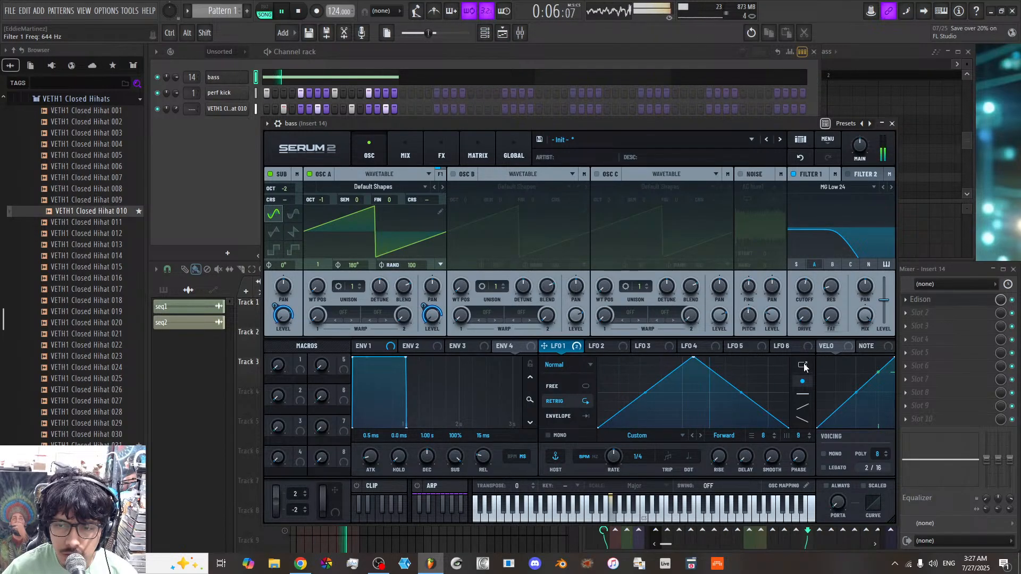
{"action": "double_click", "coordinate": [645, 379]}
{"action": "left_click_drag", "start_coordinate": [645, 379], "coordinate": [608, 356]}
{"action": "double_click", "coordinate": [629, 406]}
{"action": "left_click_drag", "start_coordinate": [629, 405], "coordinate": [630, 439]}
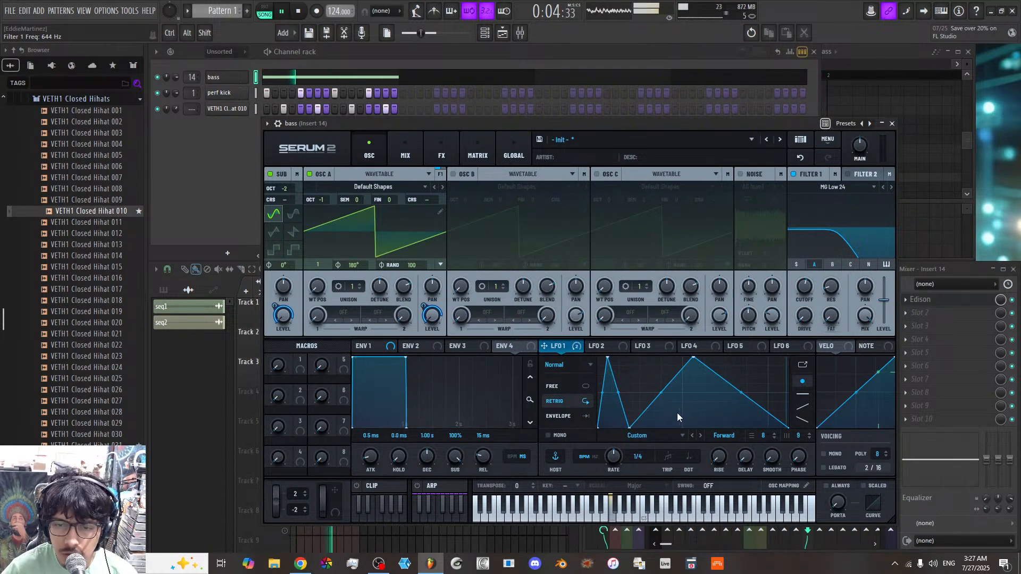
{"action": "left_click_drag", "start_coordinate": [609, 358], "coordinate": [630, 357]}
Step: Redraw LFO 1 with flat steps and rising ramps of varied height and set its rate to 1/2
{"action": "left_click", "coordinate": [804, 395]}
{"action": "mouse_move", "coordinate": [673, 413]}
{"action": "left_mouse_down"}
{"action": "mouse_move", "coordinate": [702, 388]}
{"action": "mouse_move", "coordinate": [778, 402]}
{"action": "mouse_move", "coordinate": [758, 437]}
{"action": "mouse_move", "coordinate": [658, 436]}
{"action": "mouse_move", "coordinate": [631, 378]}
{"action": "left_mouse_up"}
{"action": "left_click", "coordinate": [804, 408]}
{"action": "mouse_move", "coordinate": [608, 429]}
{"action": "left_mouse_down"}
{"action": "mouse_move", "coordinate": [688, 389]}
{"action": "mouse_move", "coordinate": [819, 394]}
{"action": "mouse_move", "coordinate": [760, 432]}
{"action": "left_mouse_up"}
{"action": "left_click_drag", "start_coordinate": [698, 359], "coordinate": [681, 366]}
{"action": "left_click_drag", "start_coordinate": [714, 429], "coordinate": [695, 430]}
{"action": "left_click_drag", "start_coordinate": [613, 455], "coordinate": [611, 469]}
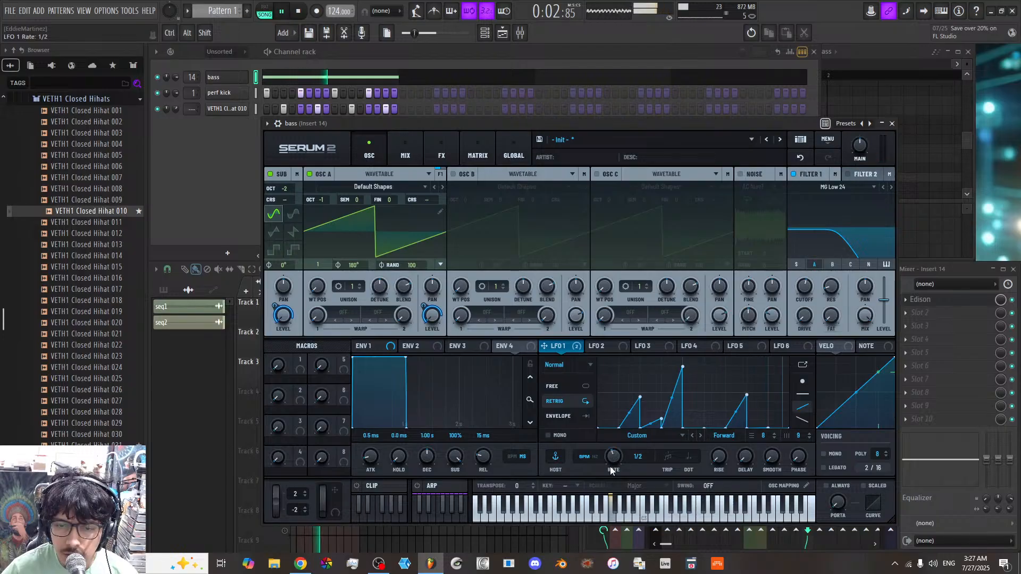
Step: Redraw the LFO 1 curve with falling ramps, leaving flat gaps between some of the peaks
{"action": "mouse_move", "coordinate": [633, 404]}
{"action": "left_mouse_down"}
{"action": "mouse_move", "coordinate": [626, 369]}
{"action": "mouse_move", "coordinate": [761, 375]}
{"action": "mouse_move", "coordinate": [669, 442]}
{"action": "mouse_move", "coordinate": [727, 441]}
{"action": "left_mouse_up"}
{"action": "left_click", "coordinate": [803, 420]}
{"action": "mouse_move", "coordinate": [710, 383]}
{"action": "left_mouse_down"}
{"action": "mouse_move", "coordinate": [700, 372]}
{"action": "mouse_move", "coordinate": [695, 453]}
{"action": "left_mouse_up"}
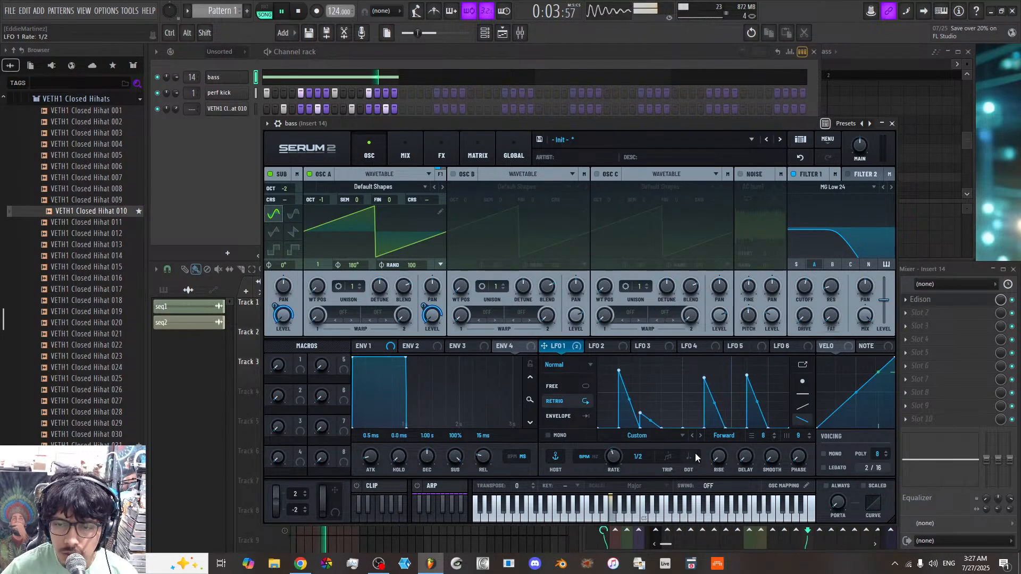
Step: Reduce LFO 1's grid to 3 vertical and 5 horizontal divisions
{"action": "left_click", "coordinate": [775, 438]}
{"action": "left_click", "coordinate": [774, 438]}
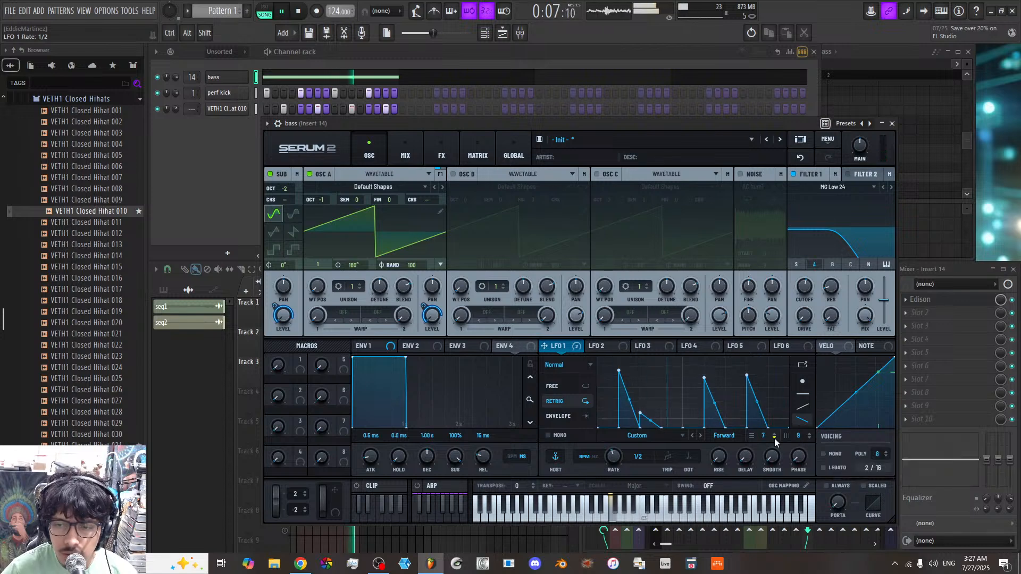
{"action": "left_click", "coordinate": [774, 439]}
{"action": "left_click", "coordinate": [775, 439]}
{"action": "left_click", "coordinate": [774, 439]}
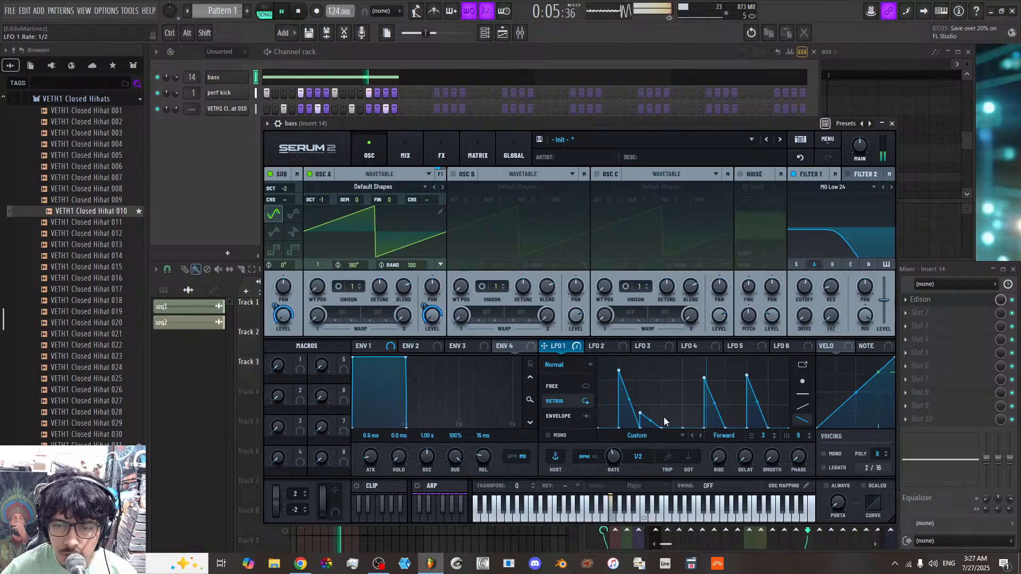
{"action": "left_click", "coordinate": [811, 437]}
{"action": "left_click", "coordinate": [810, 438]}
{"action": "left_click", "coordinate": [810, 438]}
{"action": "left_click", "coordinate": [810, 438]}
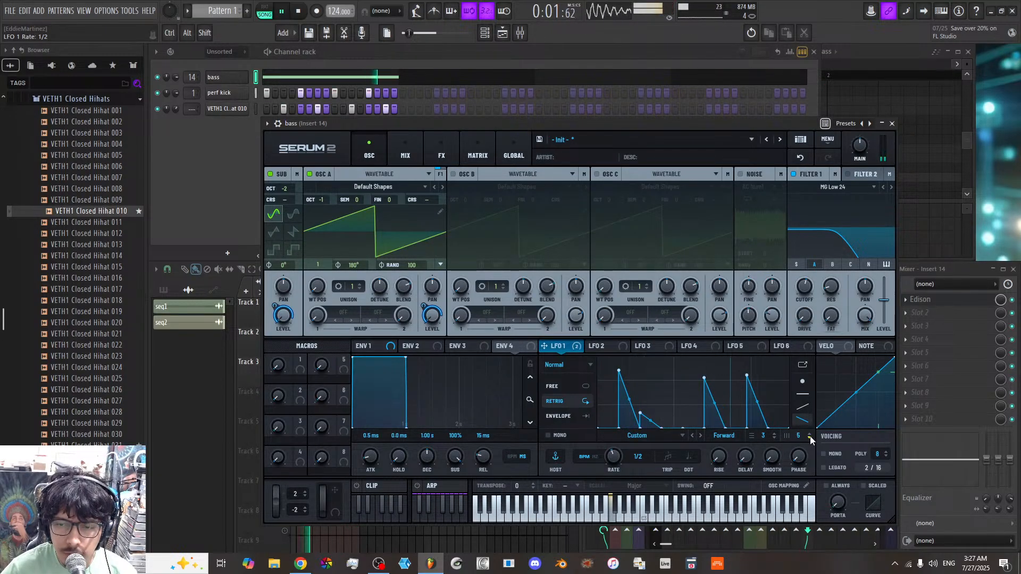
Step: Draw tall falling ramps in the second, third and fifth grid cells of LFO 1, keeping the others flat
{"action": "mouse_move", "coordinate": [608, 428]}
{"action": "left_mouse_down"}
{"action": "mouse_move", "coordinate": [738, 390]}
{"action": "mouse_move", "coordinate": [768, 437]}
{"action": "left_mouse_up"}
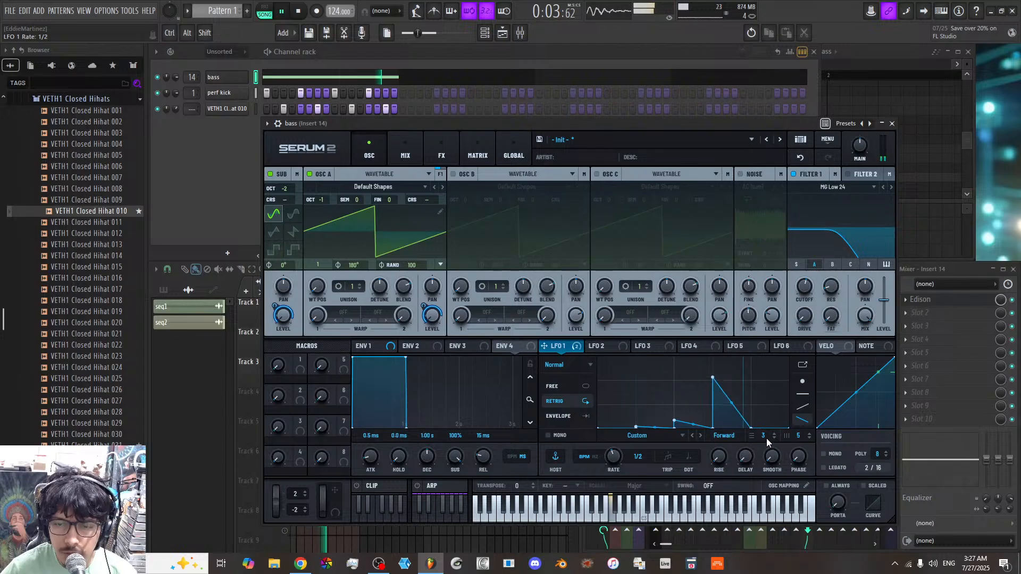
{"action": "left_click_drag", "start_coordinate": [696, 428], "coordinate": [796, 383]}
{"action": "mouse_move", "coordinate": [665, 406]}
{"action": "left_mouse_down"}
{"action": "mouse_move", "coordinate": [621, 374]}
{"action": "mouse_move", "coordinate": [686, 359]}
{"action": "left_mouse_up"}
{"action": "left_click_drag", "start_coordinate": [616, 418], "coordinate": [611, 445]}
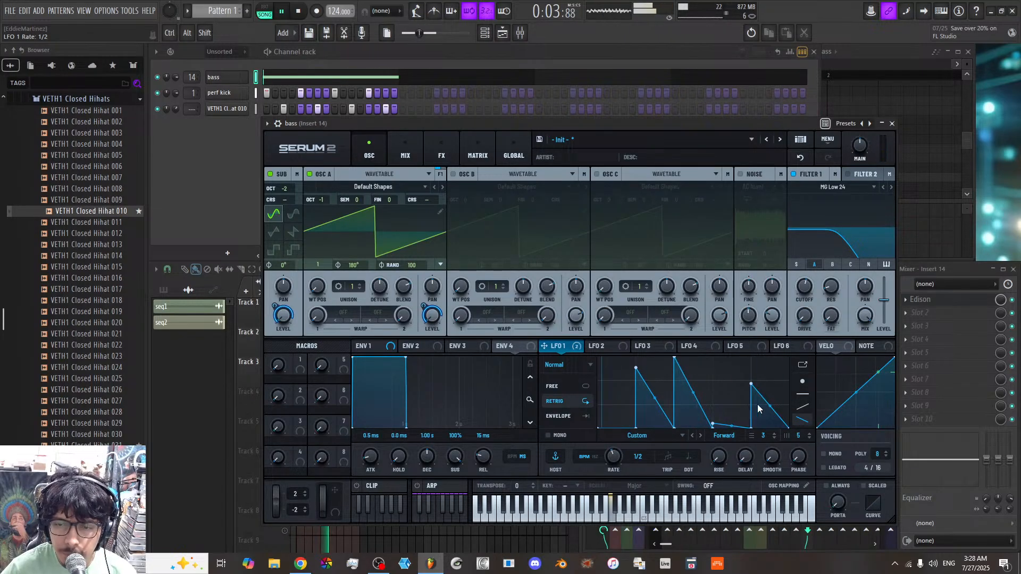
{"action": "left_click_drag", "start_coordinate": [751, 407], "coordinate": [765, 362]}
{"action": "left_click_drag", "start_coordinate": [726, 417], "coordinate": [721, 450]}
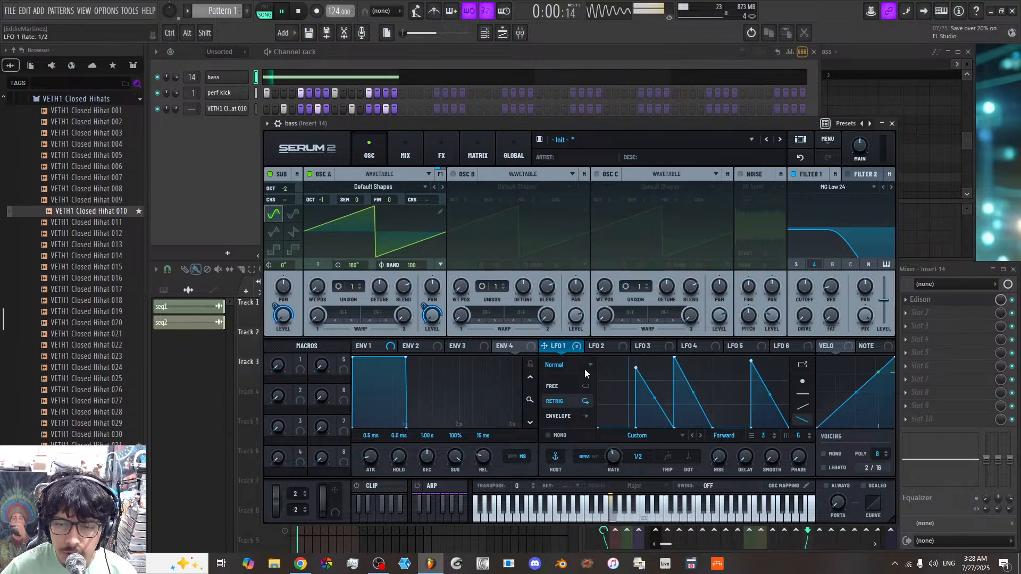
Step: Mute the VETH1 closed hi-hat channel and set the bass LFO 1 rate to 1/4
{"action": "left_click", "coordinate": [157, 108]}
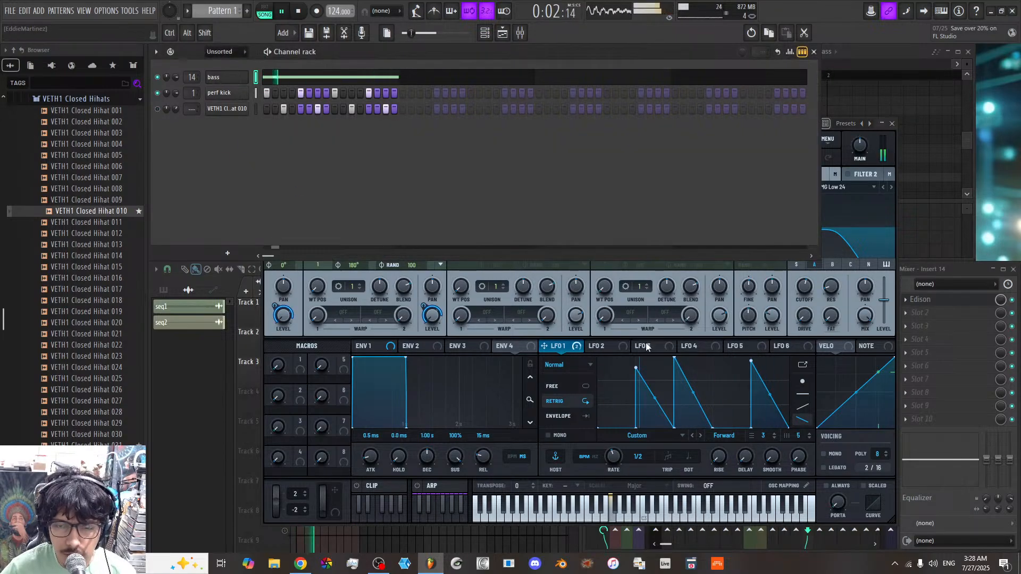
{"action": "left_click_drag", "start_coordinate": [615, 456], "coordinate": [617, 452]}
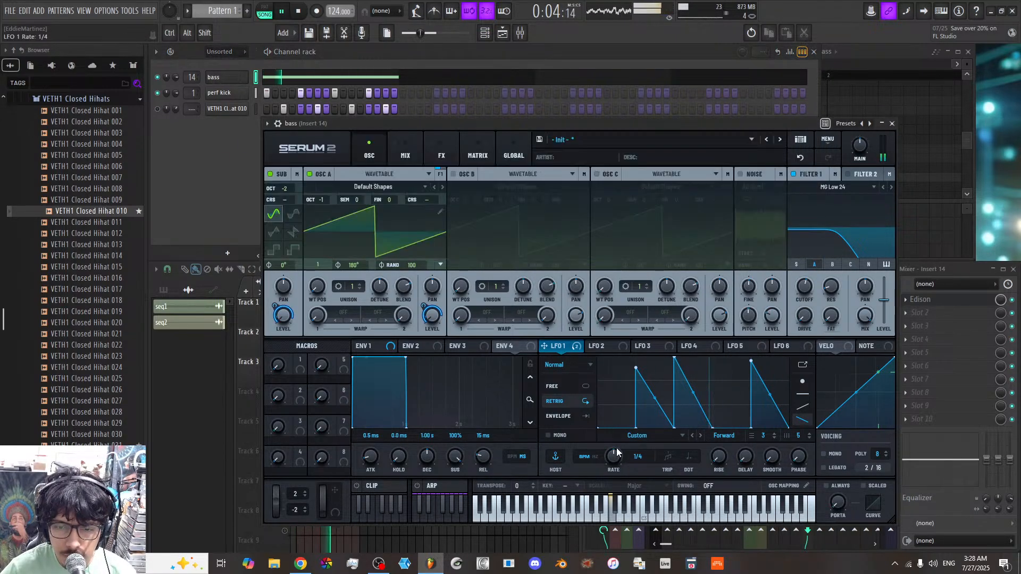
Step: Set LFO 1's horizontal grid to 8 and rate to bar, drawing falling ramps in all eight cells with a tall third one
{"action": "mouse_move", "coordinate": [624, 417]}
{"action": "left_mouse_down"}
{"action": "mouse_move", "coordinate": [746, 386]}
{"action": "mouse_move", "coordinate": [811, 452]}
{"action": "left_mouse_up"}
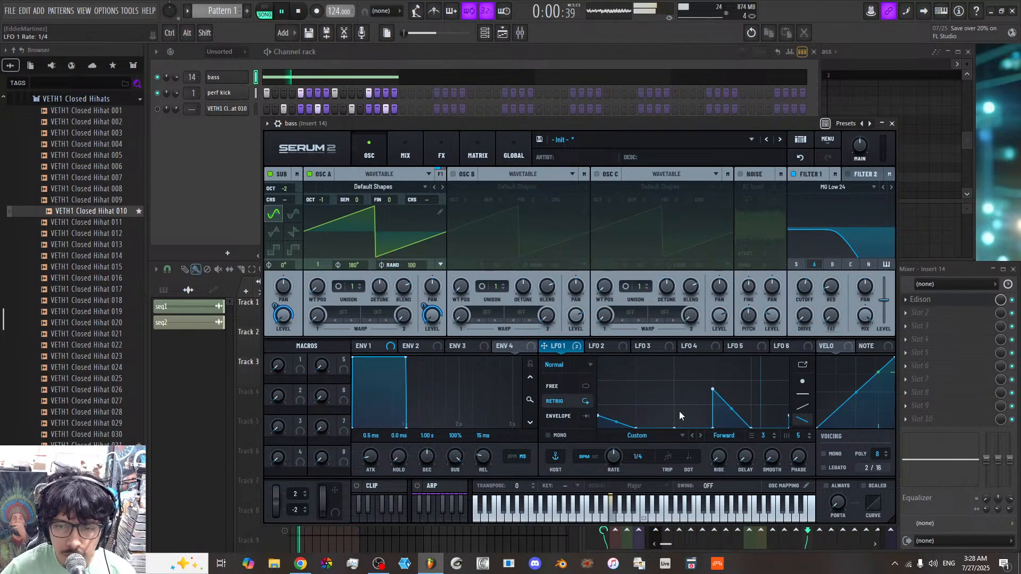
{"action": "left_click", "coordinate": [809, 434]}
{"action": "left_click", "coordinate": [809, 435]}
{"action": "left_click", "coordinate": [809, 435]}
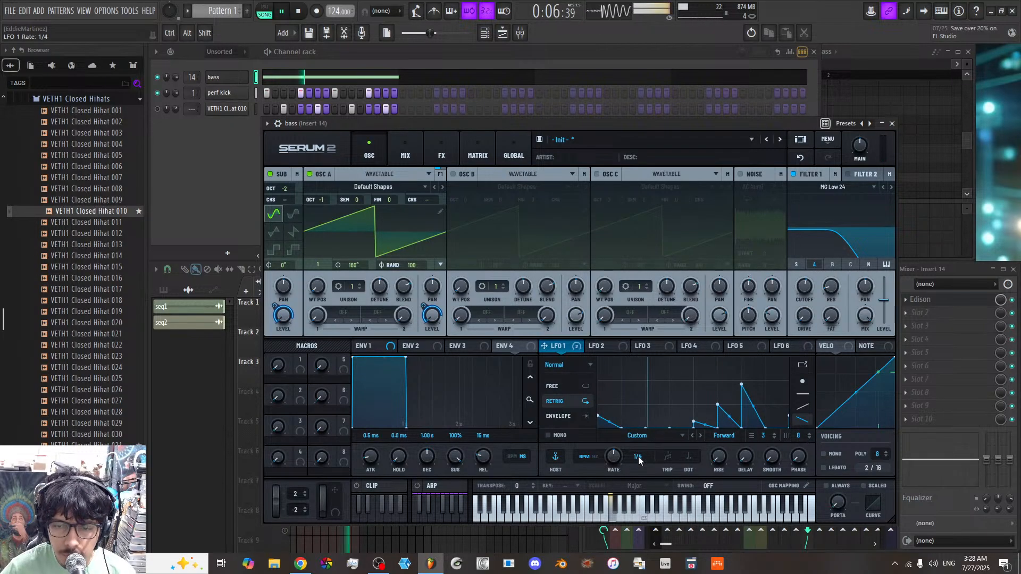
{"action": "left_click_drag", "start_coordinate": [616, 462], "coordinate": [615, 479]}
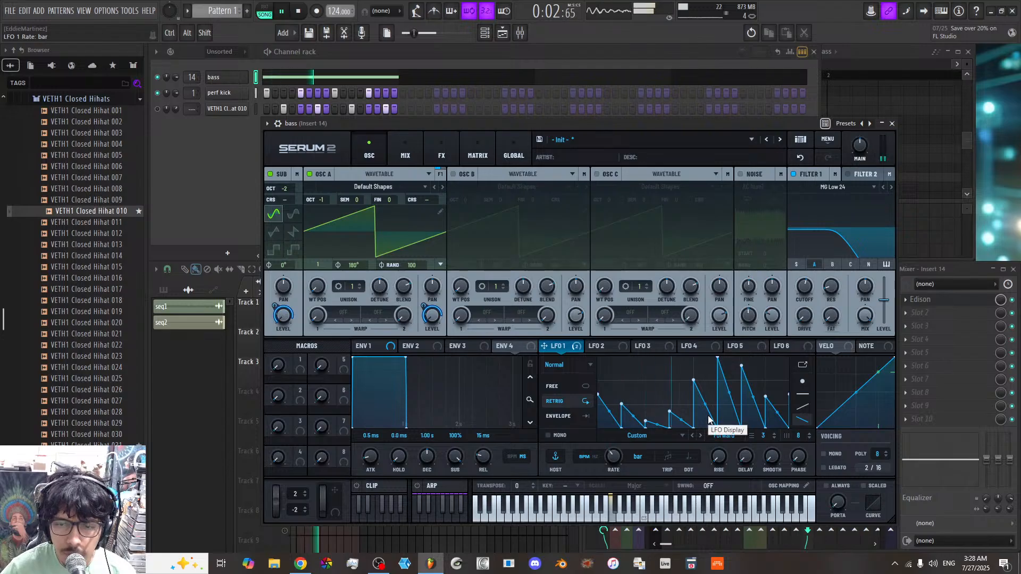
{"action": "left_click_drag", "start_coordinate": [646, 421], "coordinate": [647, 369]}
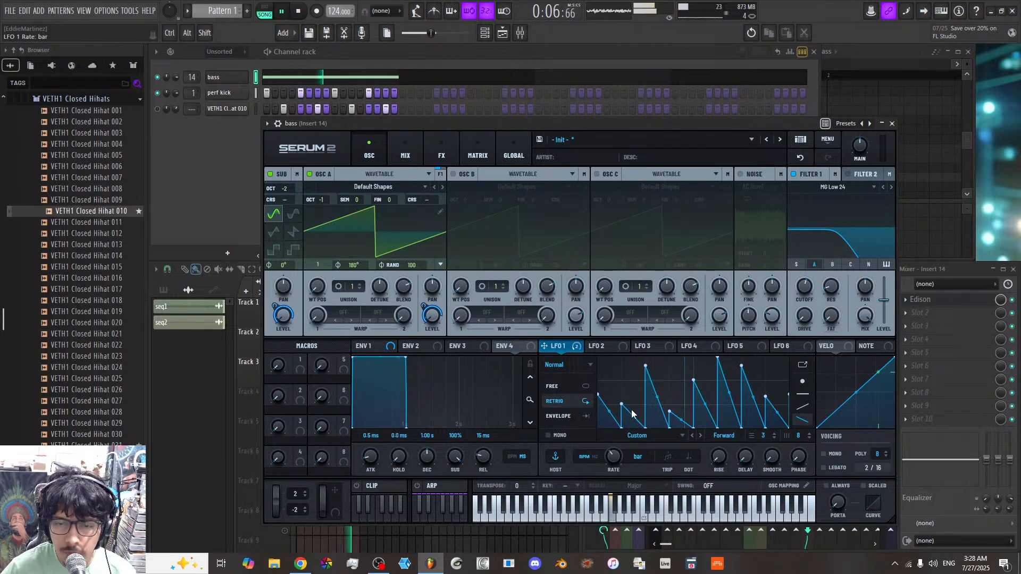
Step: Set LFO 1's horizontal grid to 5 and draw falling ramps in the first, second, third and fifth cells, leaving the fourth flat
{"action": "scroll", "coordinate": [800, 436], "scroll_direction": "down", "scroll_amount": 2}
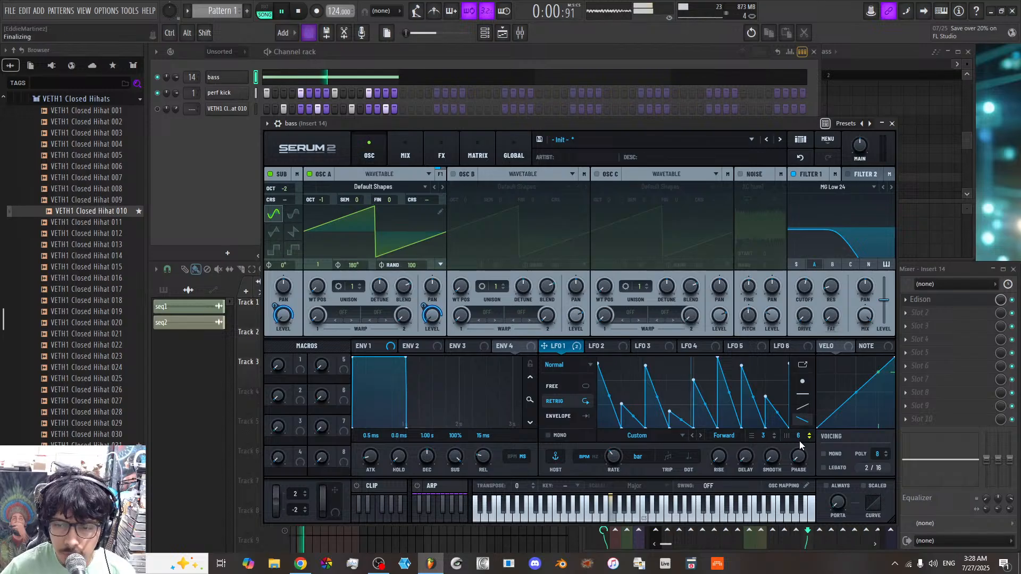
{"action": "left_click_drag", "start_coordinate": [799, 443], "coordinate": [800, 448]}
{"action": "left_click_drag", "start_coordinate": [760, 410], "coordinate": [635, 365]}
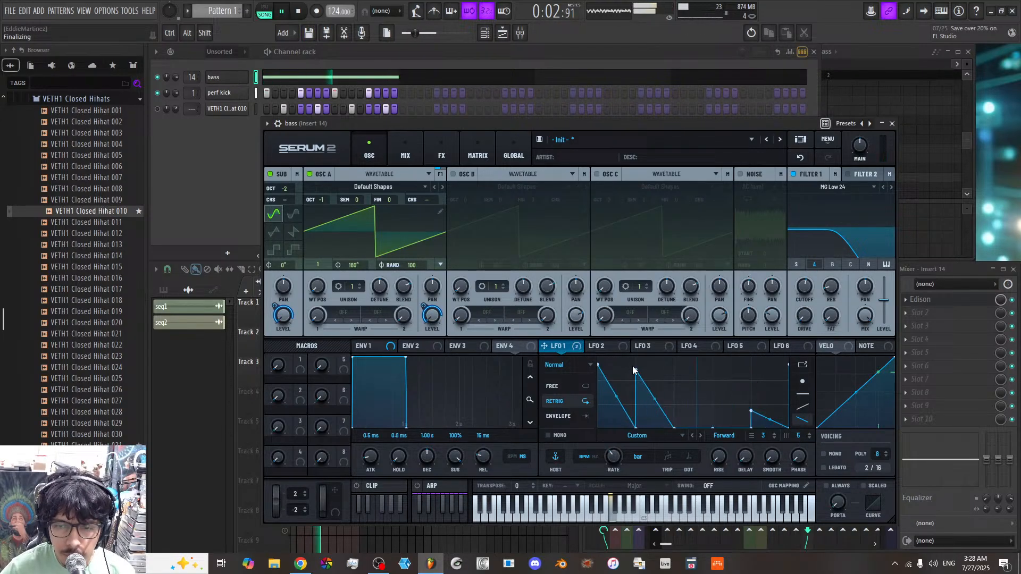
{"action": "left_click", "coordinate": [734, 357]}
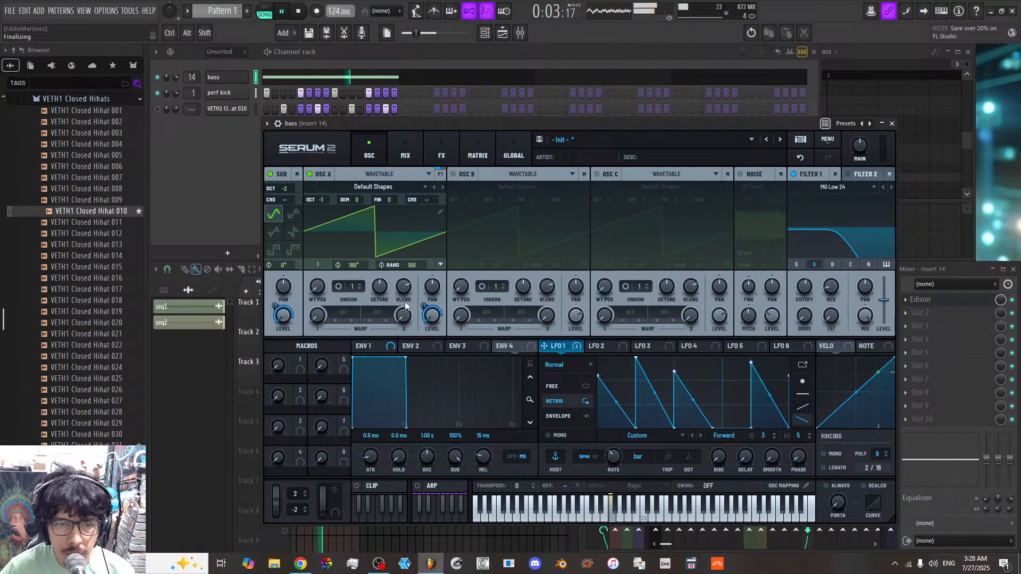
Step: Modulate Filter 1's cutoff with LFO 1 at 32% and redraw the falling ramps across LFO 1's five cells
{"action": "left_click_drag", "start_coordinate": [423, 305], "coordinate": [424, 306]}
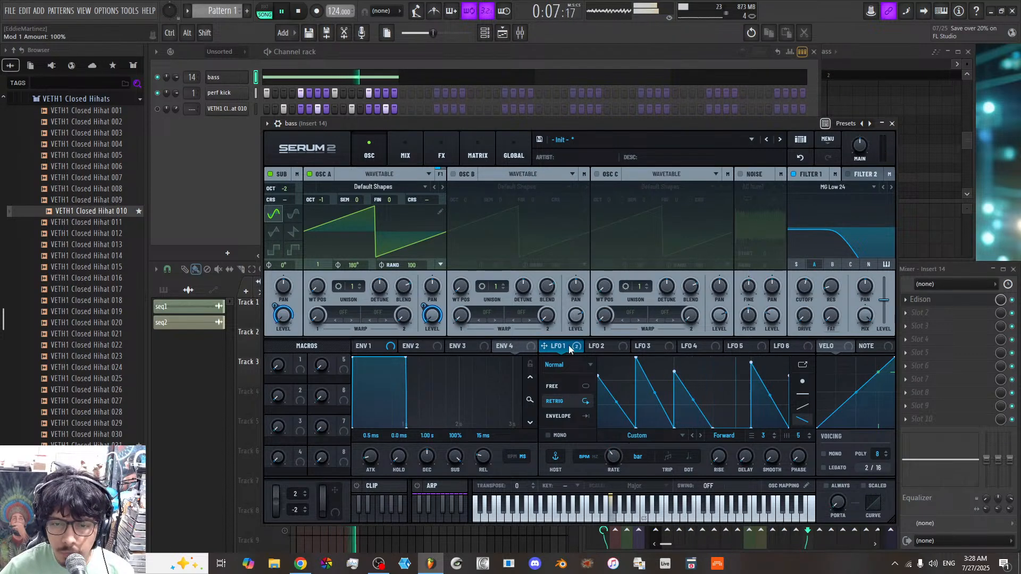
{"action": "left_click_drag", "start_coordinate": [551, 348], "coordinate": [804, 293]}
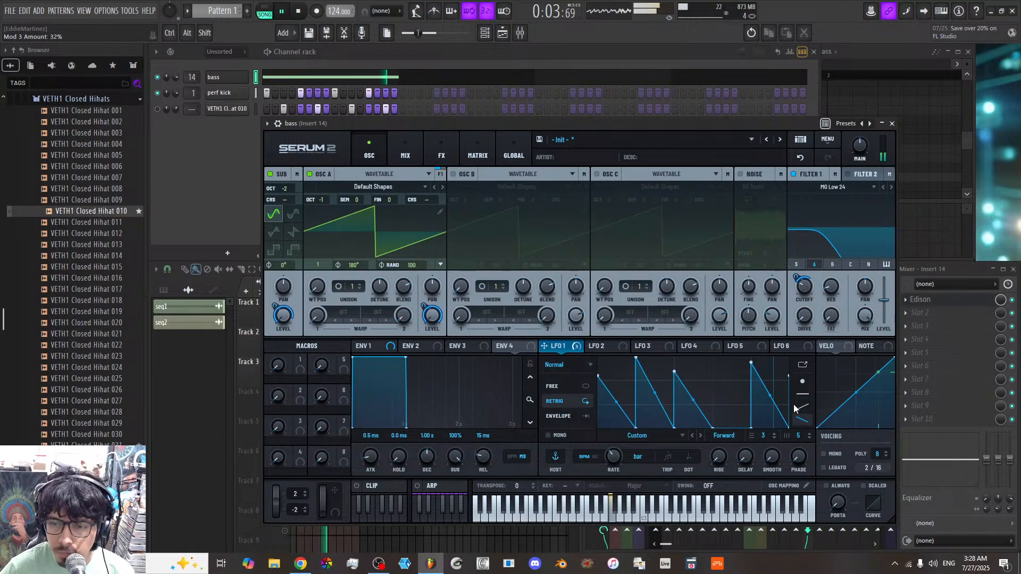
{"action": "left_click_drag", "start_coordinate": [767, 413], "coordinate": [640, 384]}
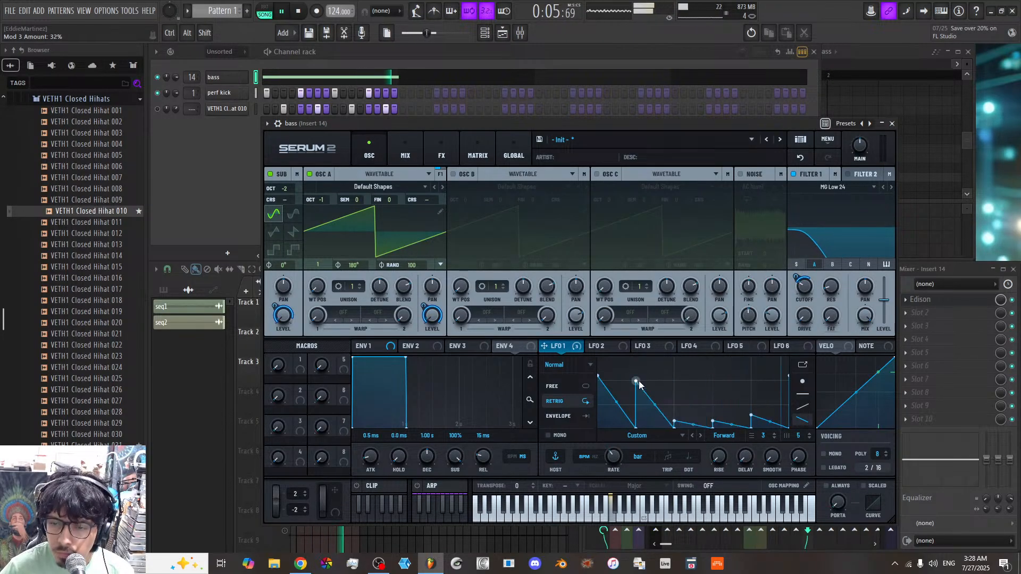
{"action": "mouse_move", "coordinate": [779, 391]}
{"action": "left_mouse_down"}
{"action": "mouse_move", "coordinate": [696, 346]}
{"action": "mouse_move", "coordinate": [626, 404]}
{"action": "left_mouse_up"}
Step: Set LFO 1's horizontal grid to 7 and draw falling ramps that shrink through the fifth cell, with tall sixth and seventh ones
{"action": "left_click_drag", "start_coordinate": [800, 436], "coordinate": [799, 439]}
{"action": "left_click_drag", "start_coordinate": [716, 404], "coordinate": [686, 412]}
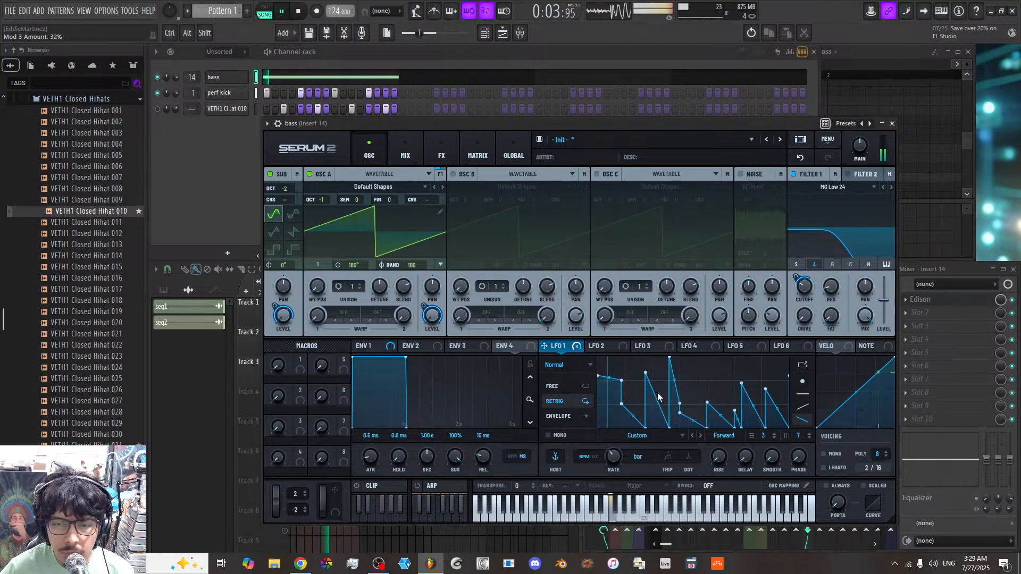
{"action": "left_click_drag", "start_coordinate": [633, 381], "coordinate": [614, 366]}
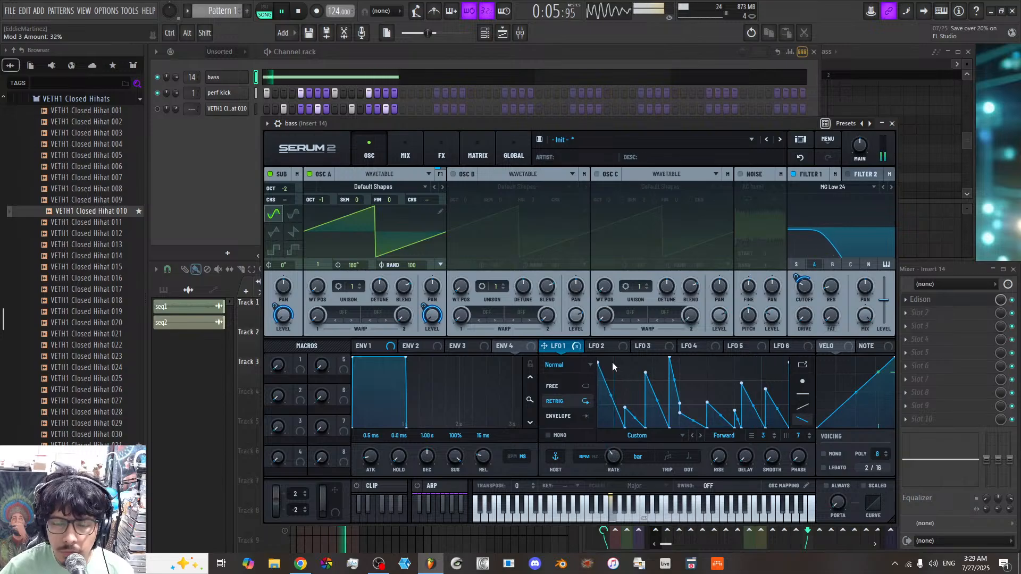
{"action": "mouse_move", "coordinate": [671, 413]}
{"action": "left_mouse_down"}
{"action": "mouse_move", "coordinate": [710, 424]}
{"action": "mouse_move", "coordinate": [749, 383]}
{"action": "mouse_move", "coordinate": [665, 370]}
{"action": "mouse_move", "coordinate": [622, 378]}
{"action": "left_mouse_up"}
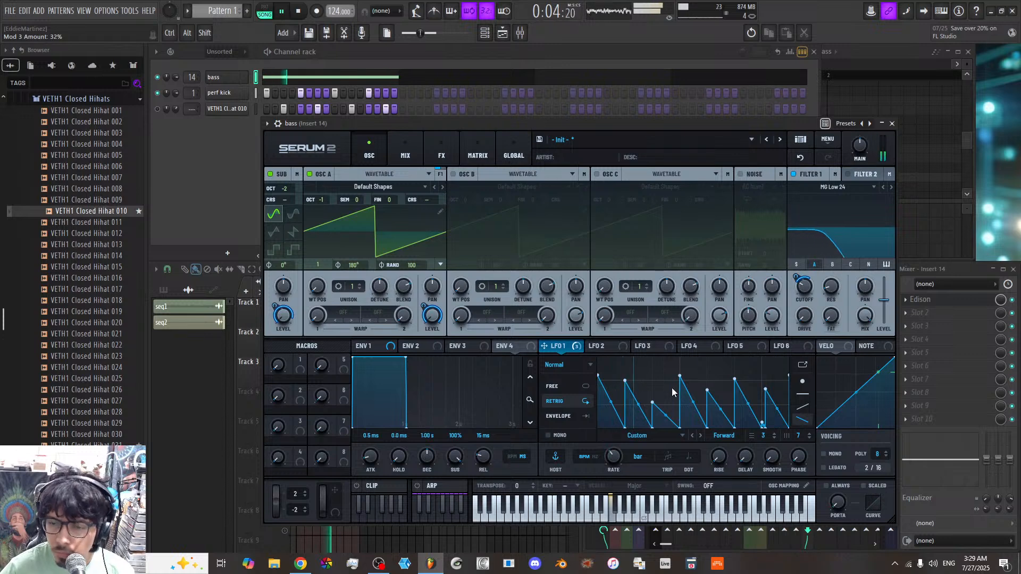
{"action": "left_click_drag", "start_coordinate": [689, 392], "coordinate": [710, 420]}
{"action": "left_click_drag", "start_coordinate": [760, 372], "coordinate": [764, 359]}
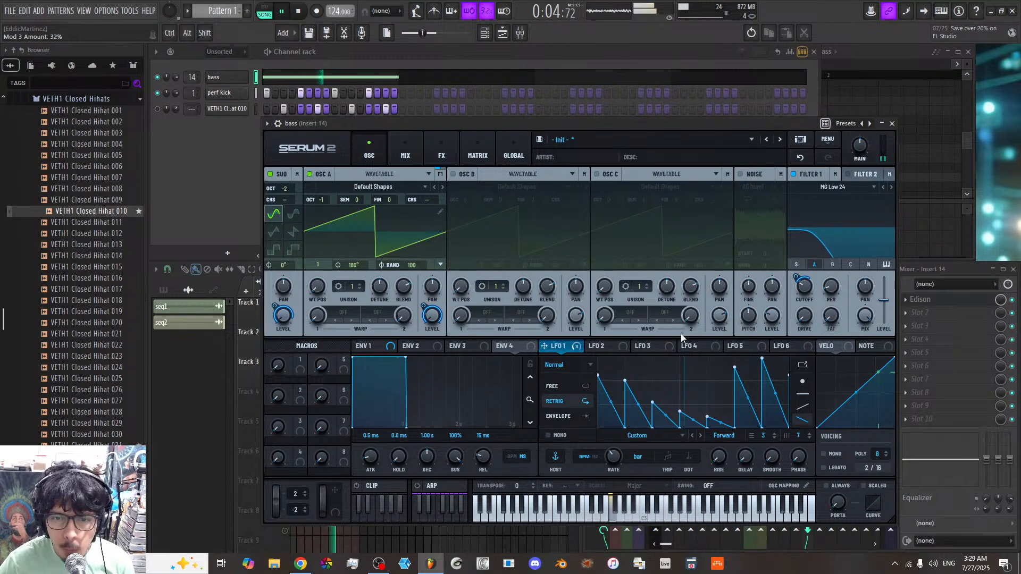
Step: Remove all LFO 1 modulation destinations, then raise the Sub level and set oscillator A's level to about 77%
{"action": "right_click", "coordinate": [549, 346]}
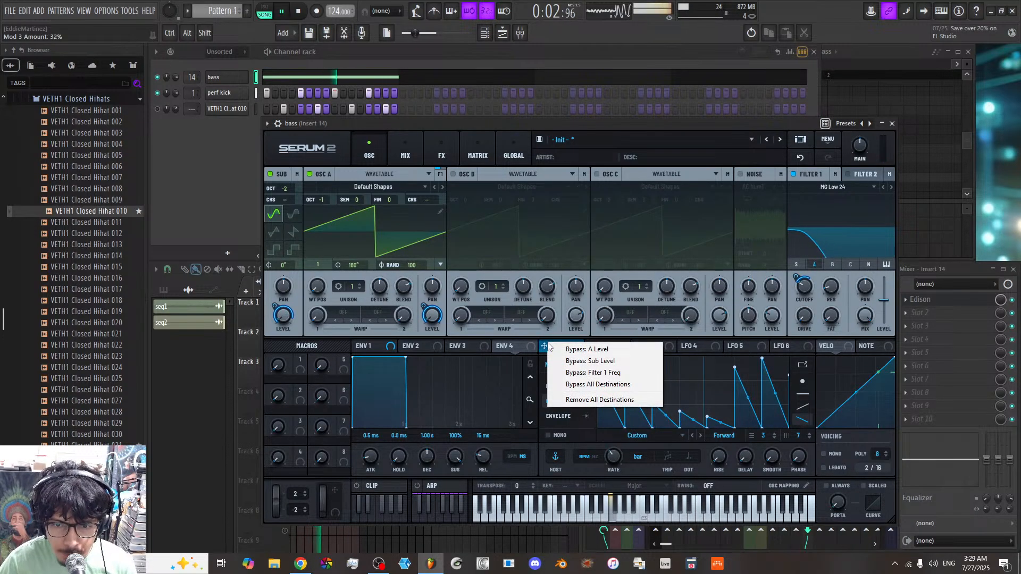
{"action": "left_click", "coordinate": [560, 400]}
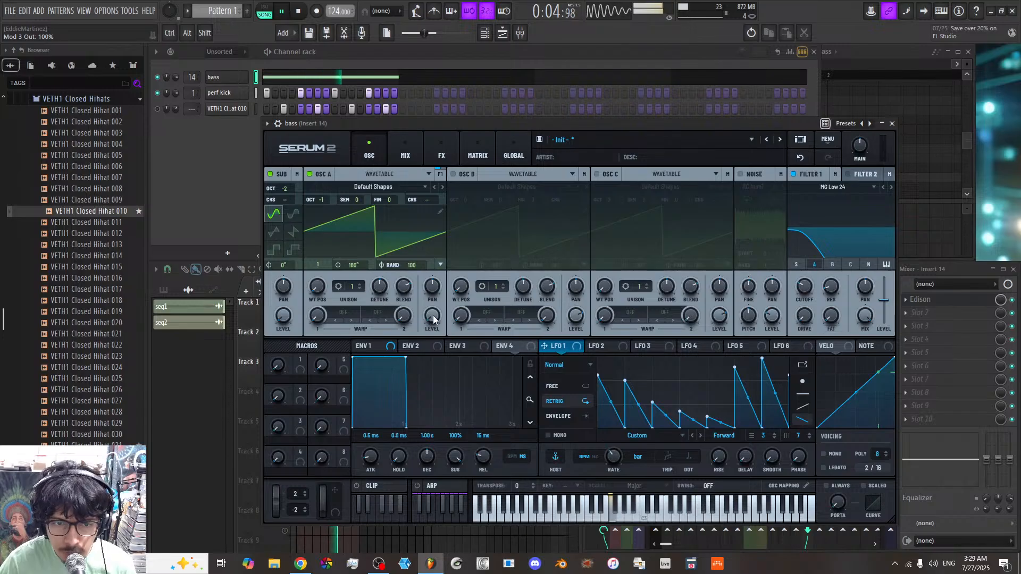
{"action": "left_click_drag", "start_coordinate": [291, 318], "coordinate": [293, 234]}
{"action": "left_click_drag", "start_coordinate": [437, 317], "coordinate": [437, 291]}
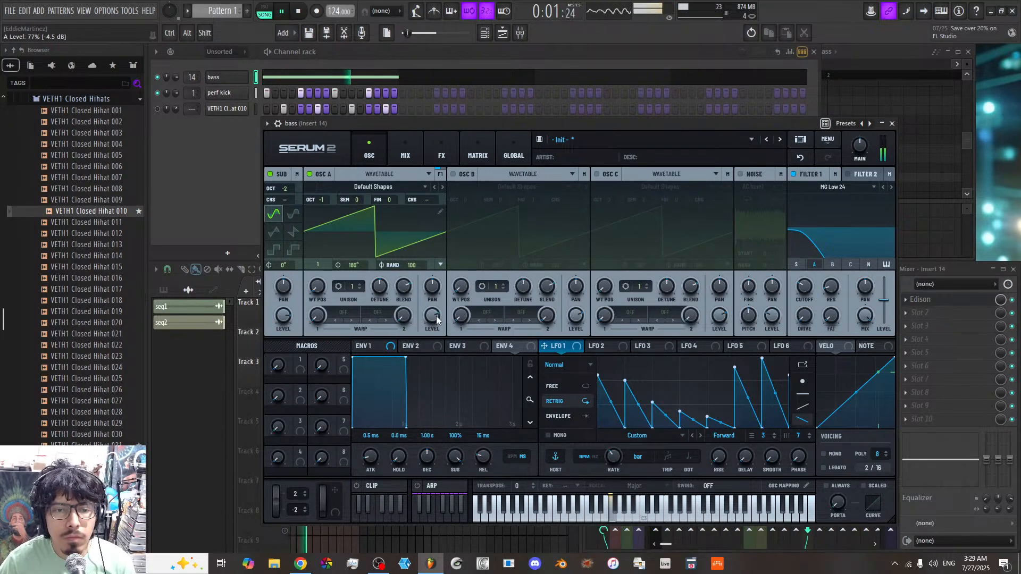
Step: Shape ENV 1 into a falling pluck with a decay of about 1.13 s and sustain of about -73.3 dB
{"action": "scroll", "coordinate": [436, 319], "scroll_direction": "up", "scroll_amount": 2}
{"action": "left_click_drag", "start_coordinate": [814, 291], "coordinate": [809, 271]}
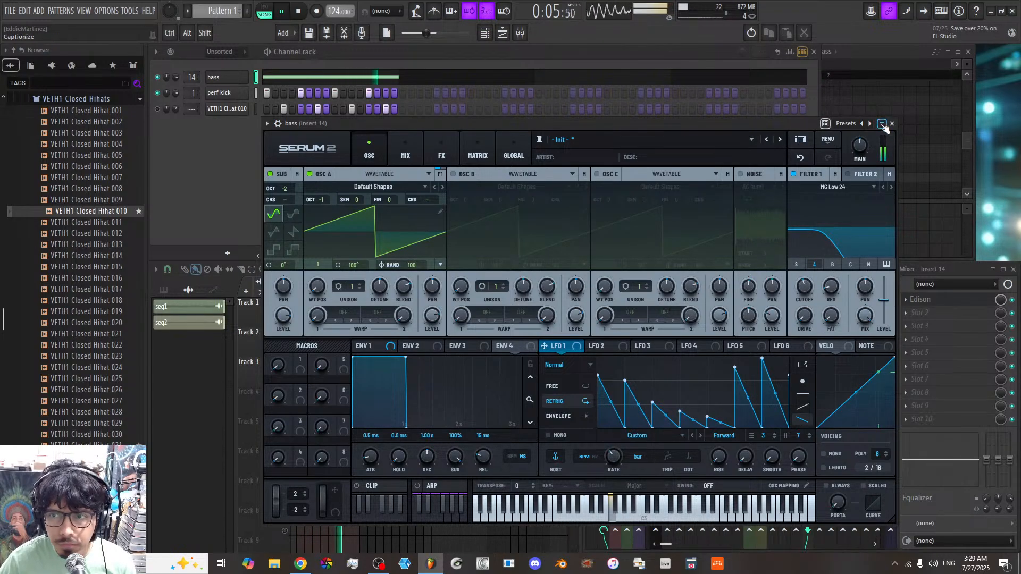
{"action": "left_click", "coordinate": [379, 346]}
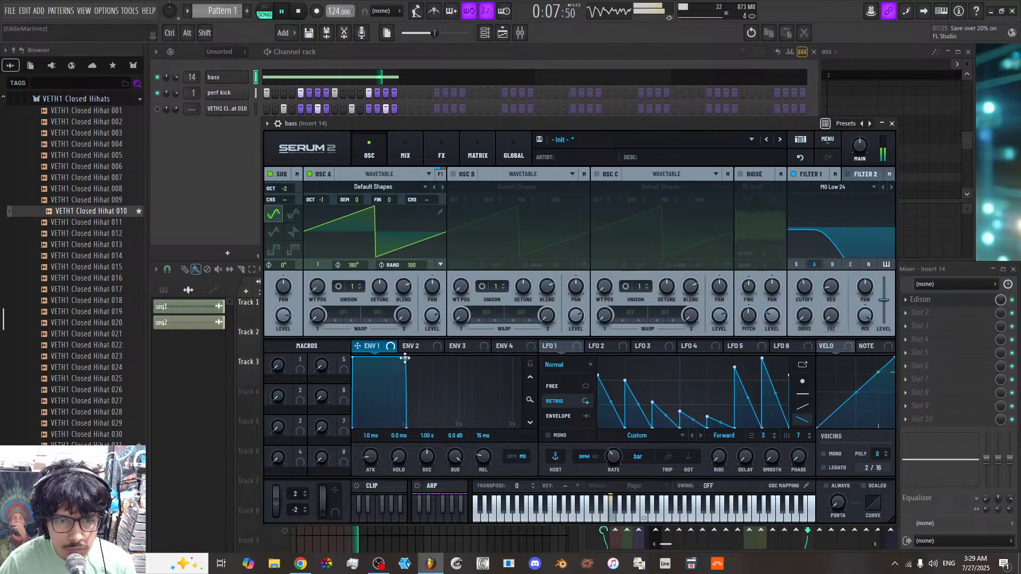
{"action": "left_click_drag", "start_coordinate": [406, 358], "coordinate": [406, 425]}
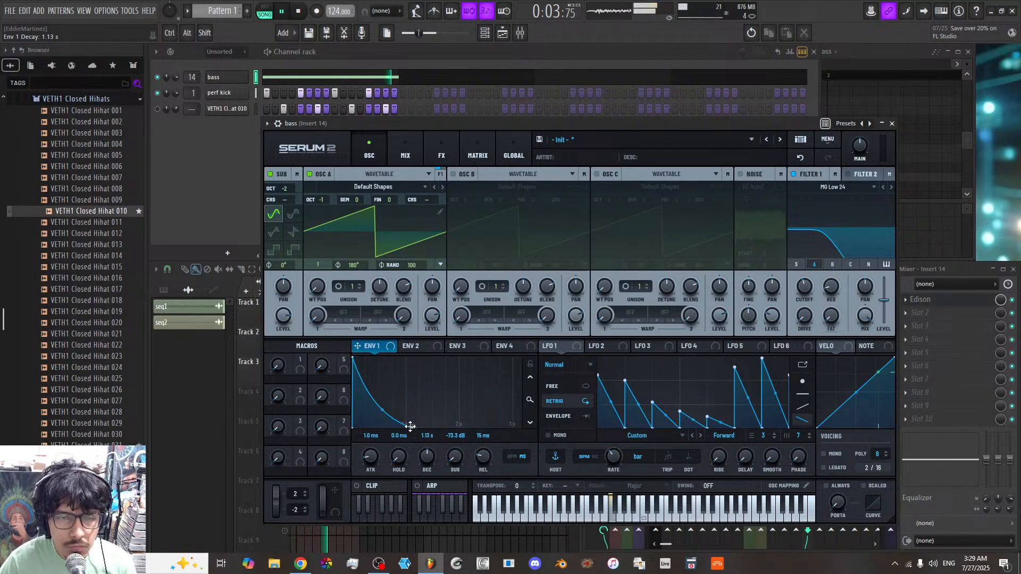
Step: In the bass piano roll, shorten the F4 note to two steps and add two-step F4 notes at steps 4, 7, 12 and 15
{"action": "left_click", "coordinate": [503, 63]}
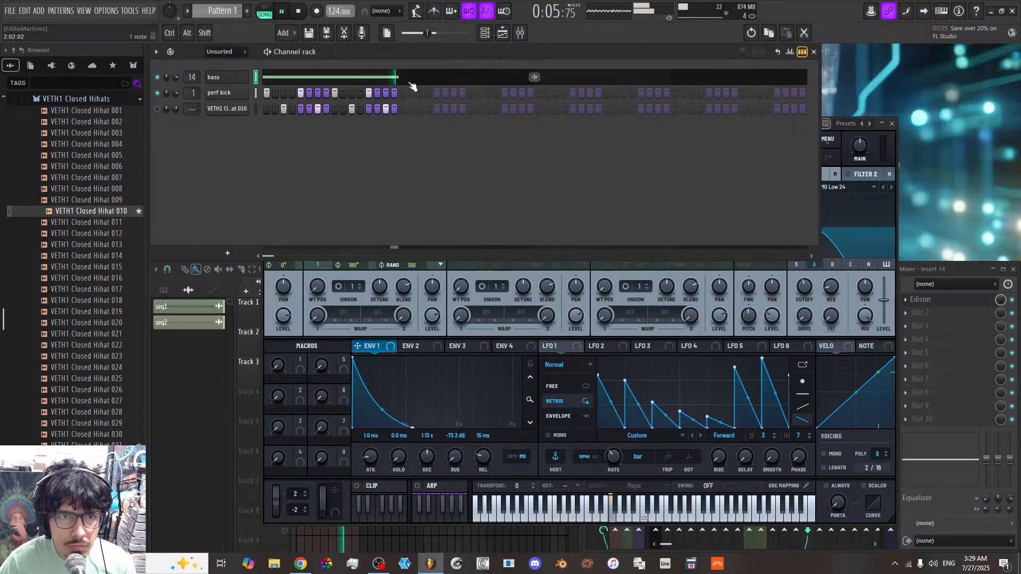
{"action": "left_click", "coordinate": [411, 83]}
{"action": "left_click_drag", "start_coordinate": [826, 177], "coordinate": [649, 181]}
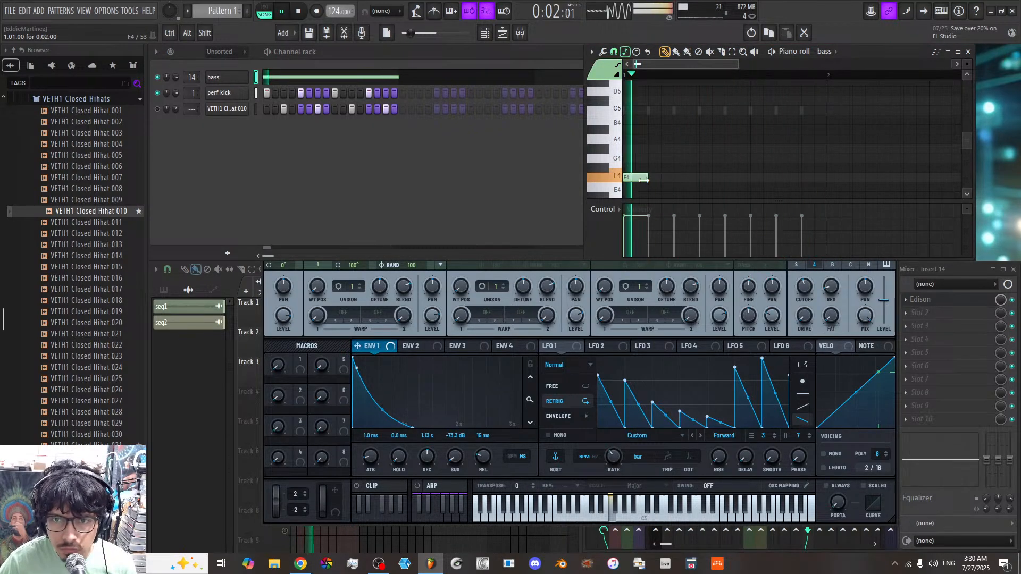
{"action": "left_click", "coordinate": [650, 178]}
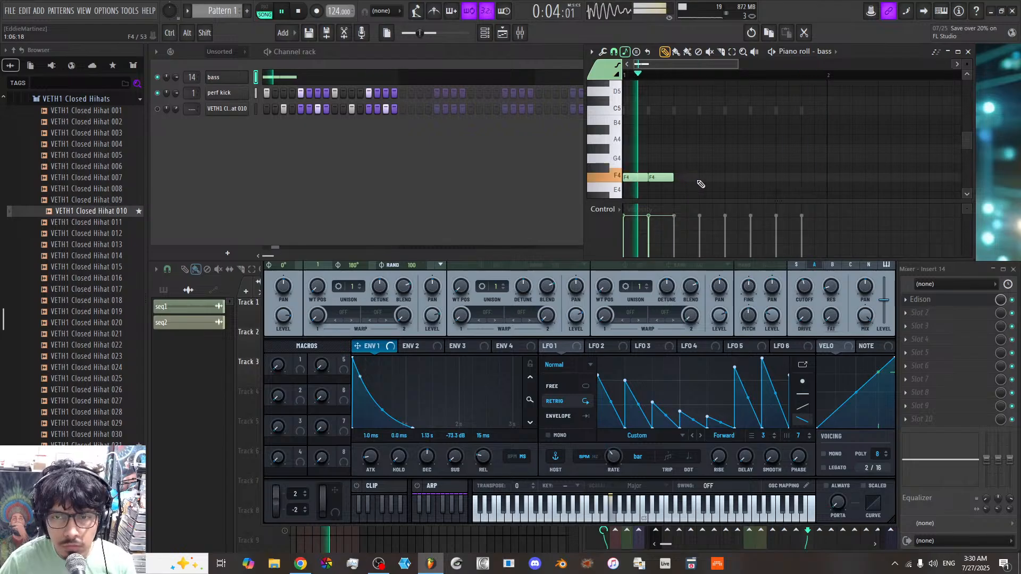
{"action": "left_click_drag", "start_coordinate": [660, 179], "coordinate": [672, 179]}
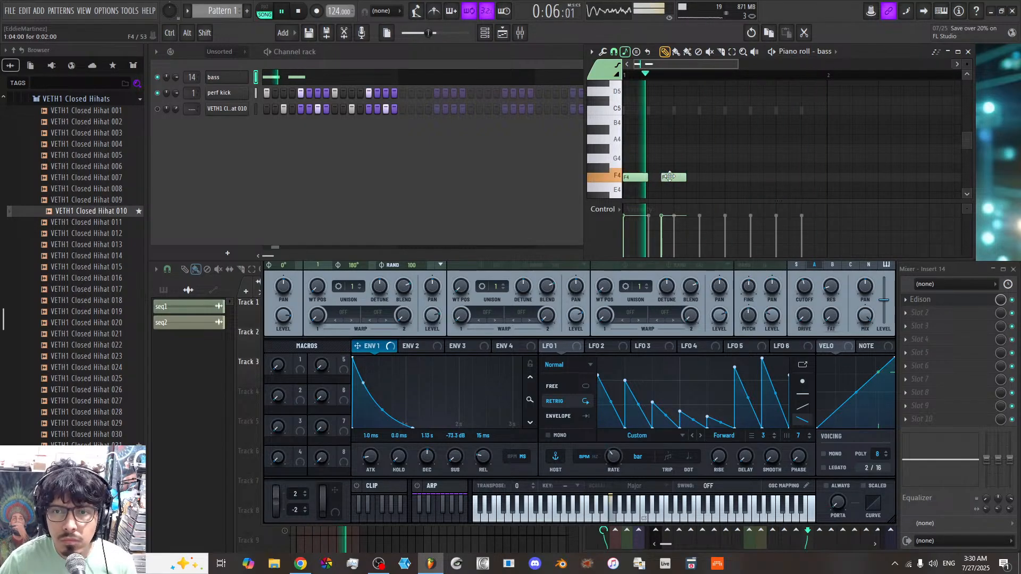
{"action": "left_click", "coordinate": [714, 179]}
{"action": "left_click_drag", "start_coordinate": [730, 178], "coordinate": [764, 177]}
{"action": "left_click", "coordinate": [752, 178]}
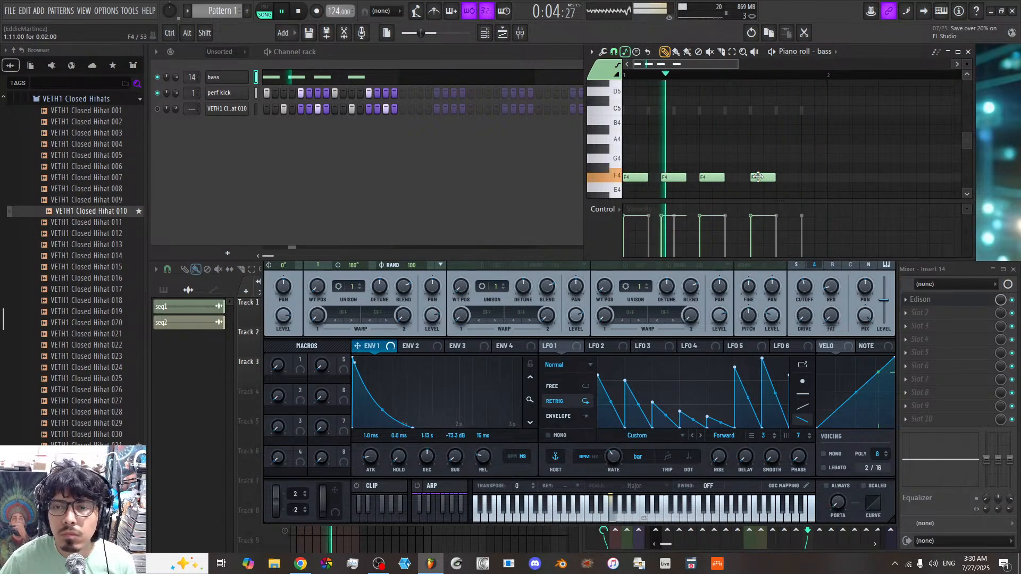
{"action": "left_click", "coordinate": [807, 178]}
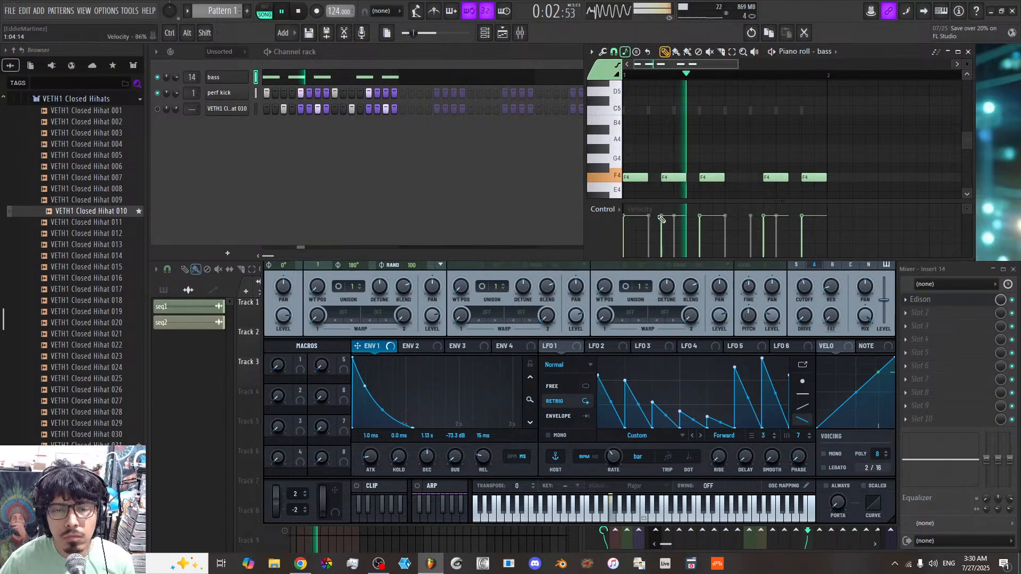
Step: Modulate Filter 1's cutoff with ENV 2 using a 336 ms decay and no sustain, and lower the cutoff to 89 Hz
{"action": "left_click", "coordinate": [435, 314]}
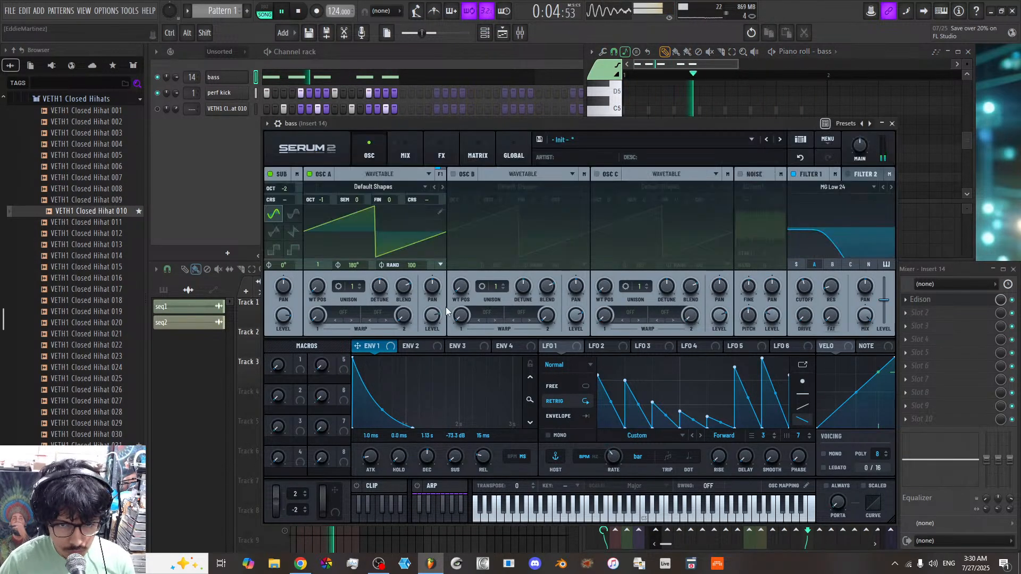
{"action": "left_click_drag", "start_coordinate": [410, 346], "coordinate": [804, 287]}
{"action": "left_click_drag", "start_coordinate": [406, 357], "coordinate": [355, 461]}
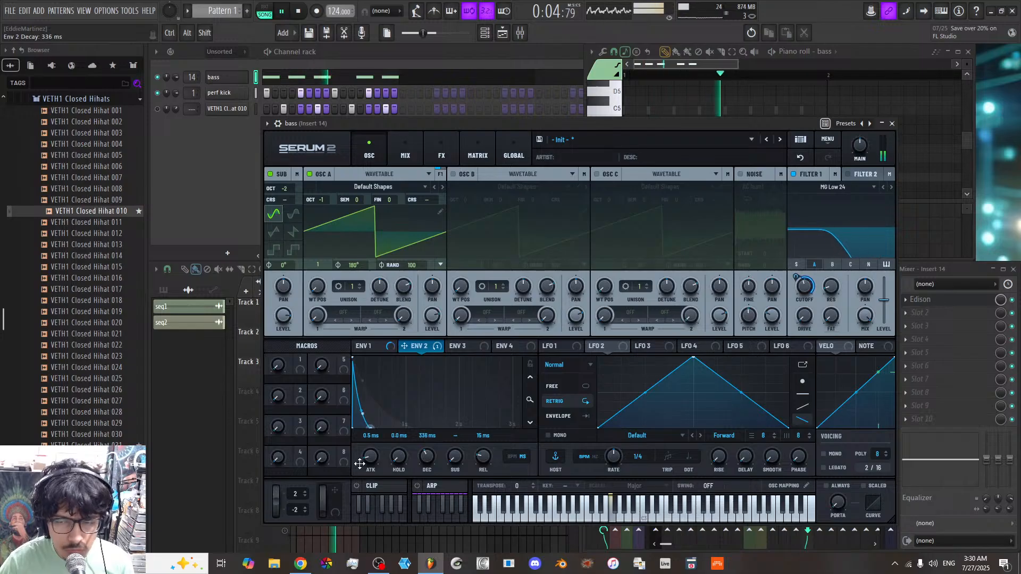
{"action": "left_click_drag", "start_coordinate": [805, 282], "coordinate": [802, 306]}
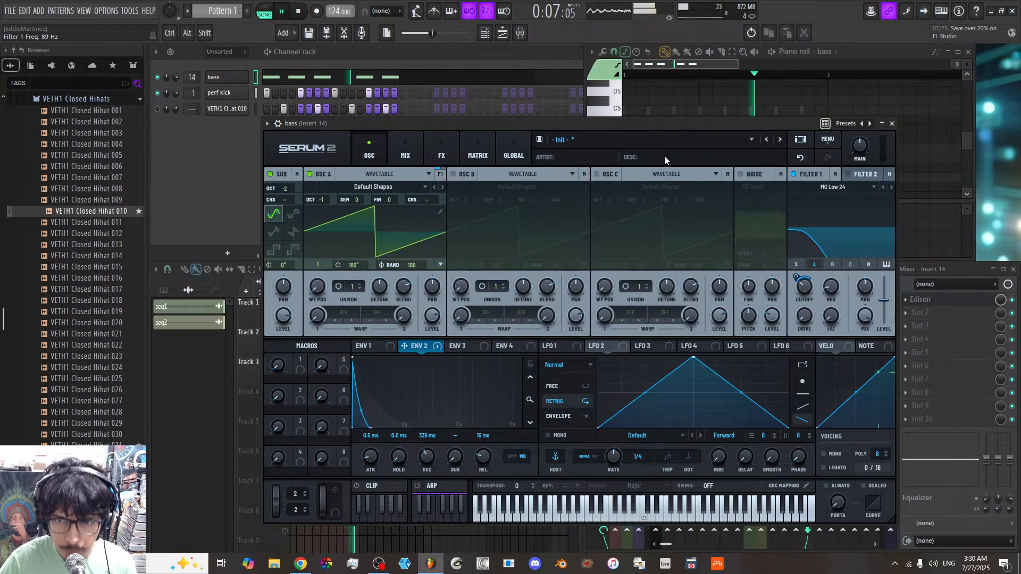
Step: Route the sub oscillator's output to Direct
{"action": "left_click", "coordinate": [426, 154]}
{"action": "left_click", "coordinate": [277, 192]}
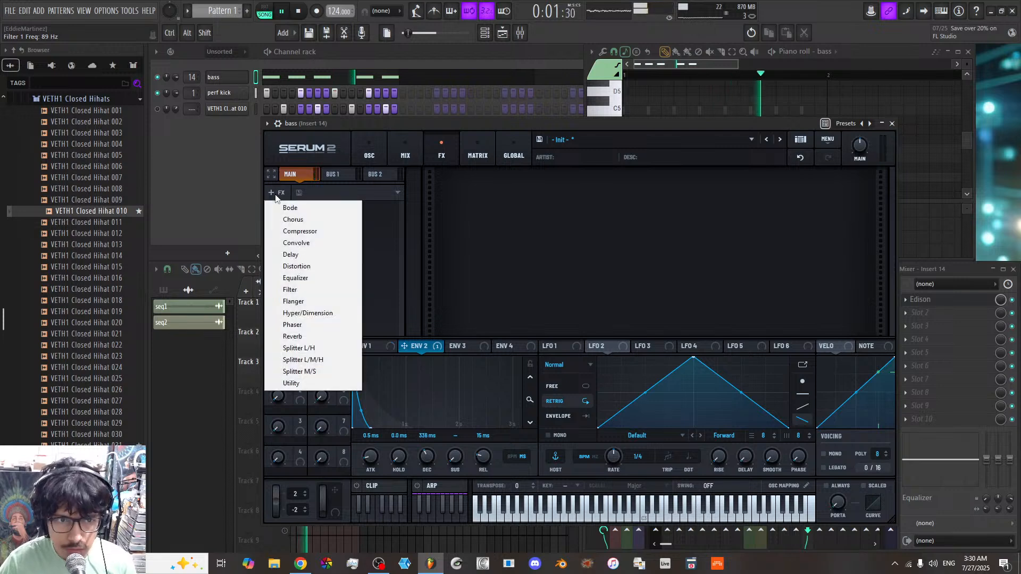
{"action": "left_click", "coordinate": [369, 150]}
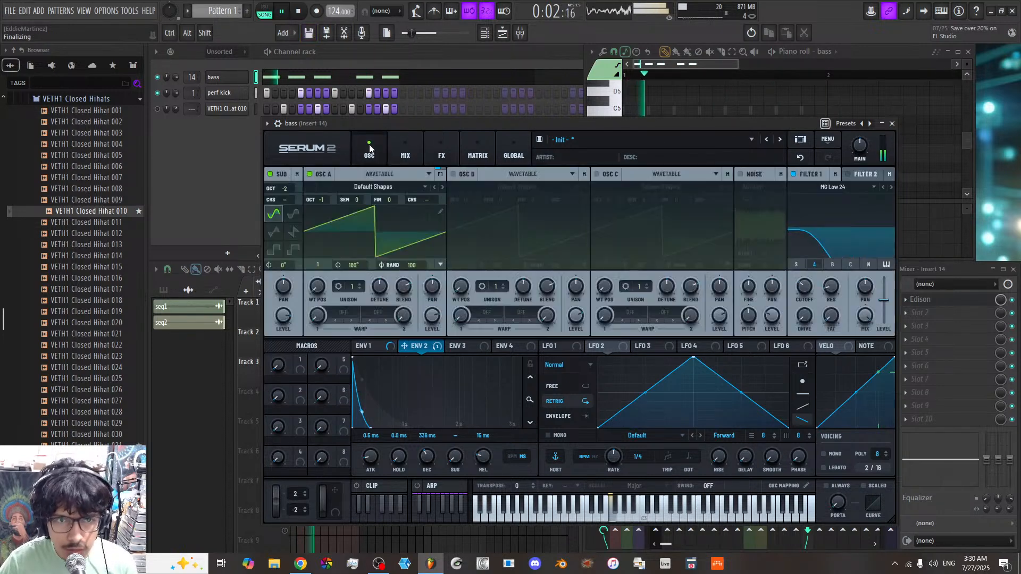
{"action": "left_click", "coordinate": [298, 171]}
{"action": "left_click", "coordinate": [326, 187]}
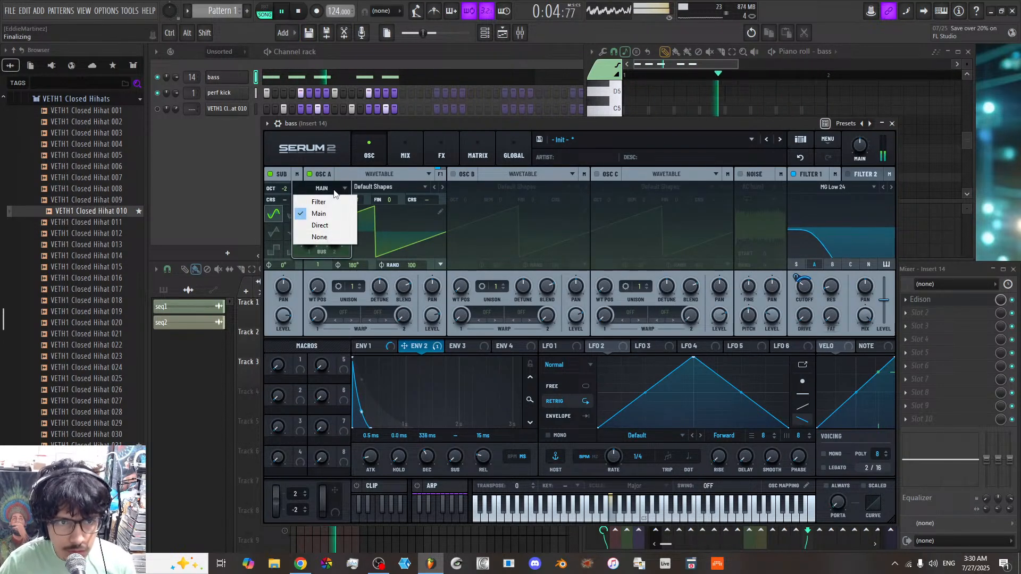
{"action": "left_click", "coordinate": [333, 224]}
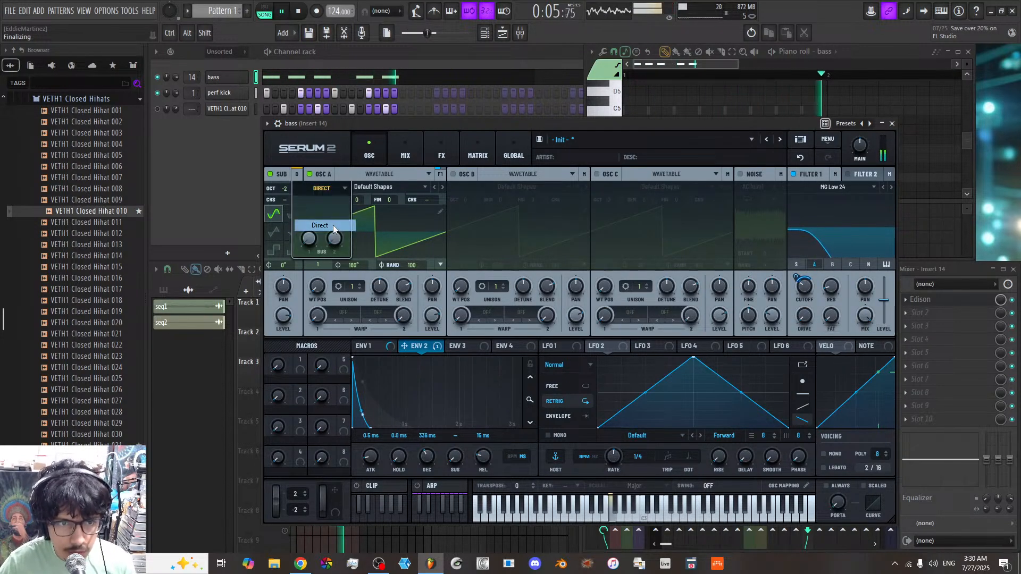
Step: Add a Distortion effect in Tube mode to the bass synth's main effects chain and raise its drive
{"action": "left_click", "coordinate": [429, 155]}
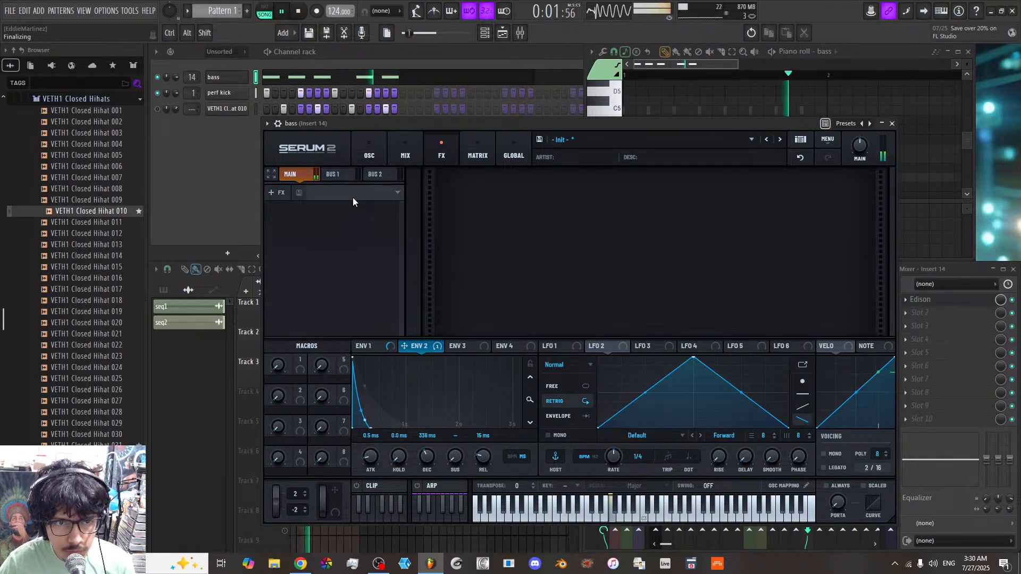
{"action": "left_click", "coordinate": [265, 190]}
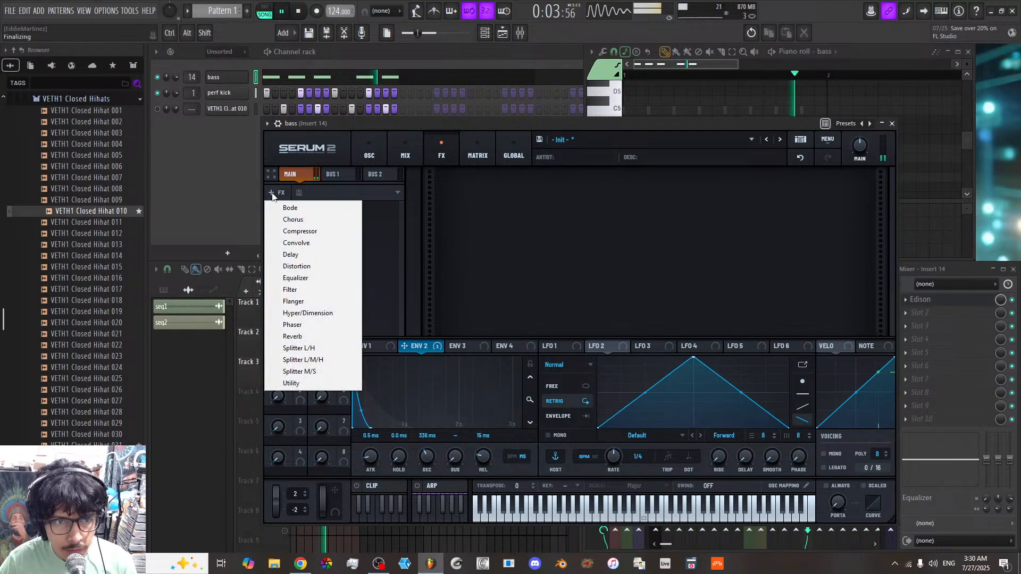
{"action": "left_click", "coordinate": [326, 265]}
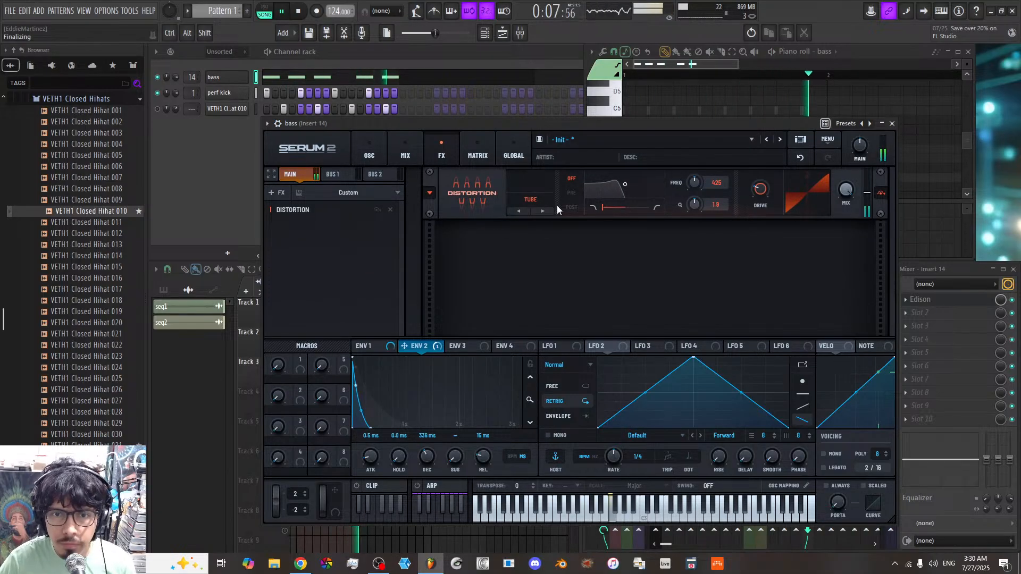
{"action": "mouse_move", "coordinate": [761, 192]}
{"action": "left_mouse_down"}
{"action": "mouse_move", "coordinate": [759, 112]}
{"action": "mouse_move", "coordinate": [754, 175]}
{"action": "left_mouse_up"}
Step: Raise Filter 1's drive and modulate the filter's cutoff with LFO 1 at about 36%
{"action": "left_click", "coordinate": [371, 156]}
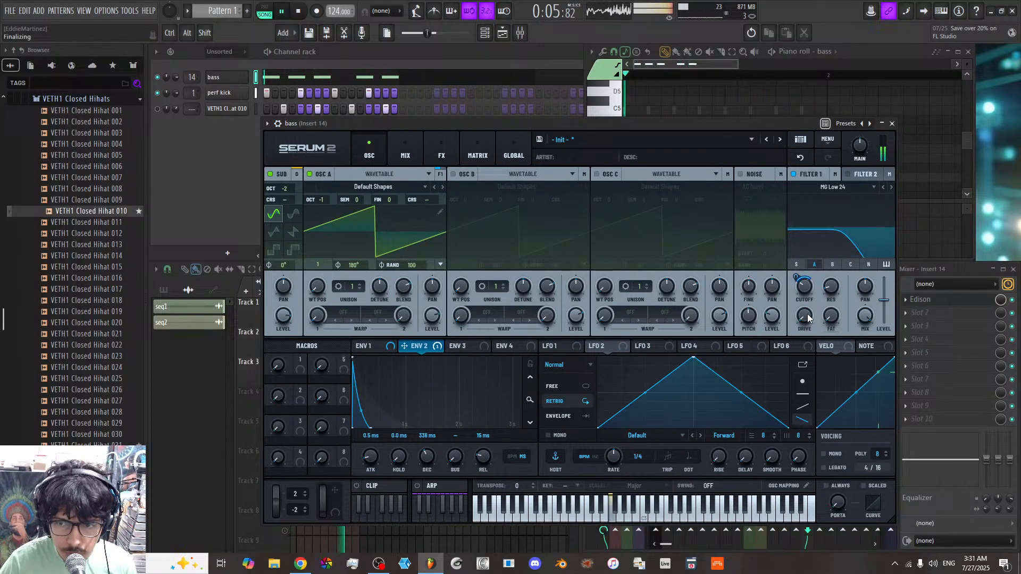
{"action": "left_click_drag", "start_coordinate": [807, 317], "coordinate": [804, 289]}
{"action": "left_click", "coordinate": [553, 346]}
{"action": "left_click_drag", "start_coordinate": [545, 347], "coordinate": [803, 290]}
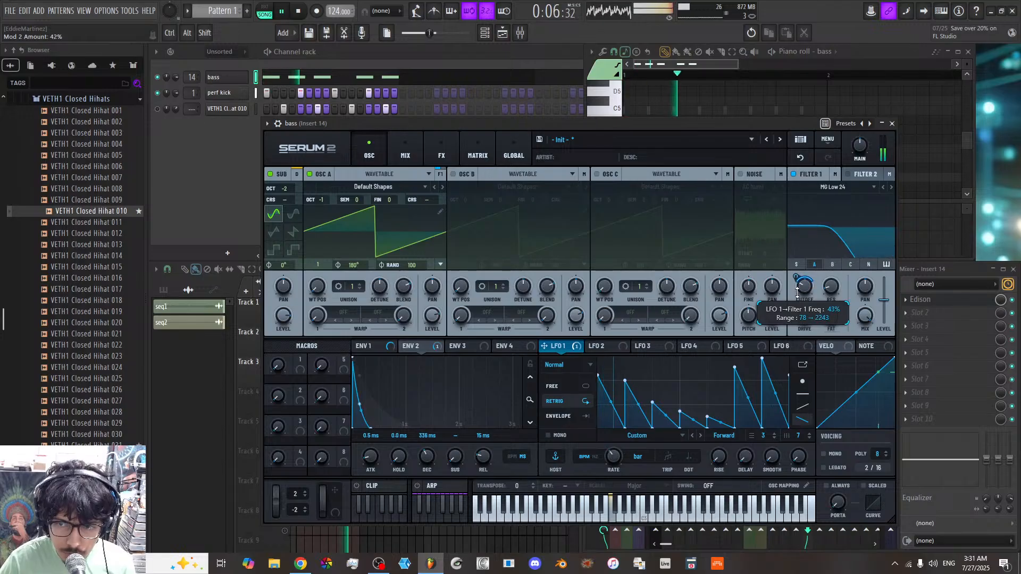
Step: Try Chaos: Lorenz as LFO 1's type, set the LFO rate to 1/4, and change the type to Chaos: Rossler
{"action": "left_click", "coordinate": [572, 366]}
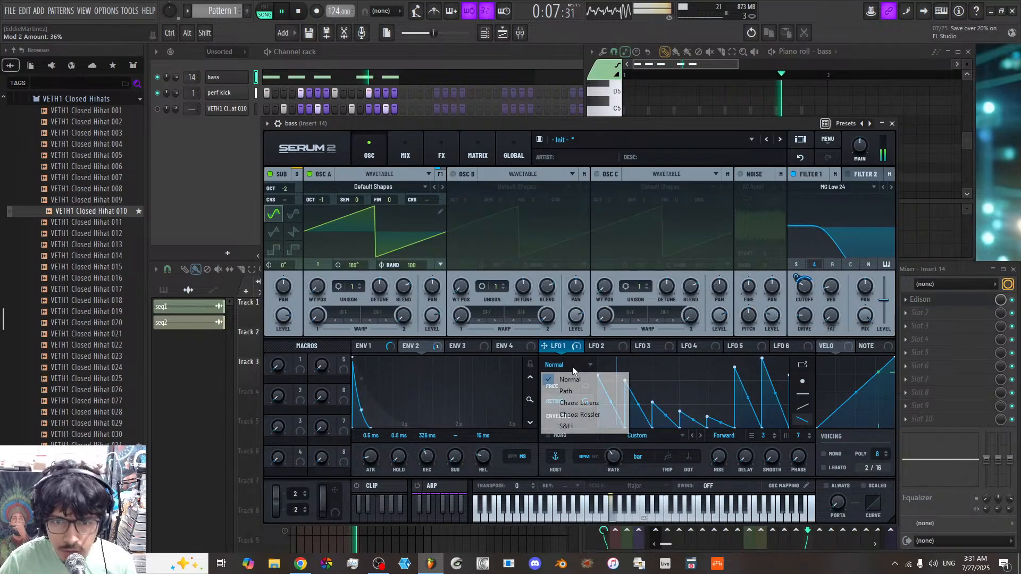
{"action": "left_click", "coordinate": [583, 404]}
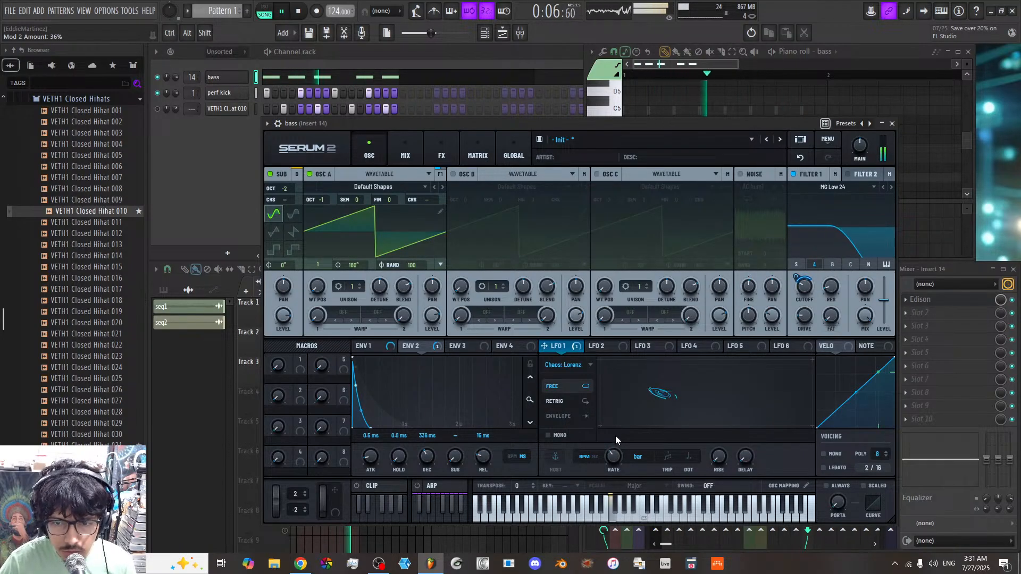
{"action": "mouse_move", "coordinate": [617, 458]}
{"action": "left_mouse_down"}
{"action": "mouse_move", "coordinate": [620, 435]}
{"action": "mouse_move", "coordinate": [616, 467]}
{"action": "left_mouse_up"}
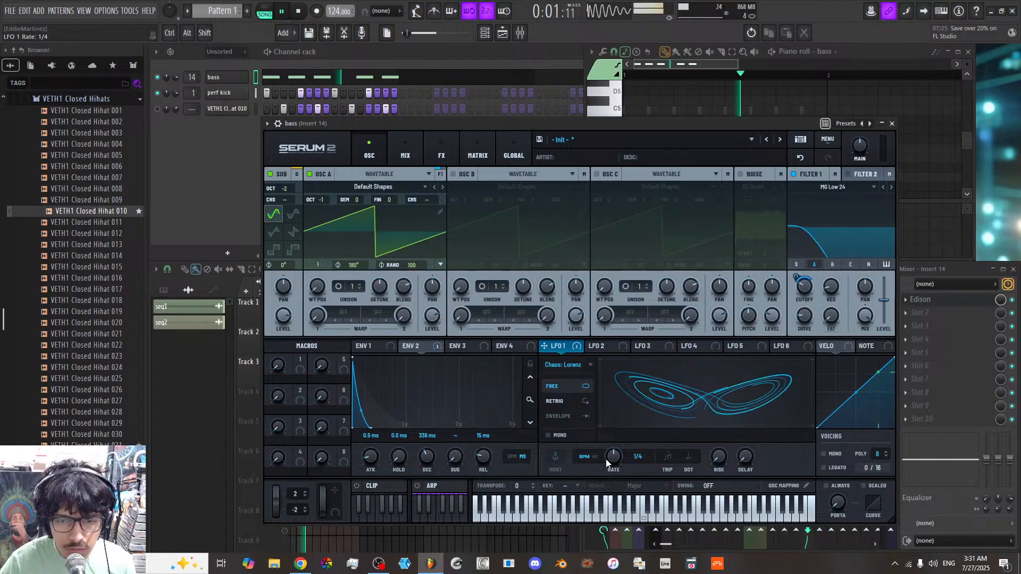
{"action": "left_click", "coordinate": [572, 367]}
{"action": "left_click", "coordinate": [581, 416]}
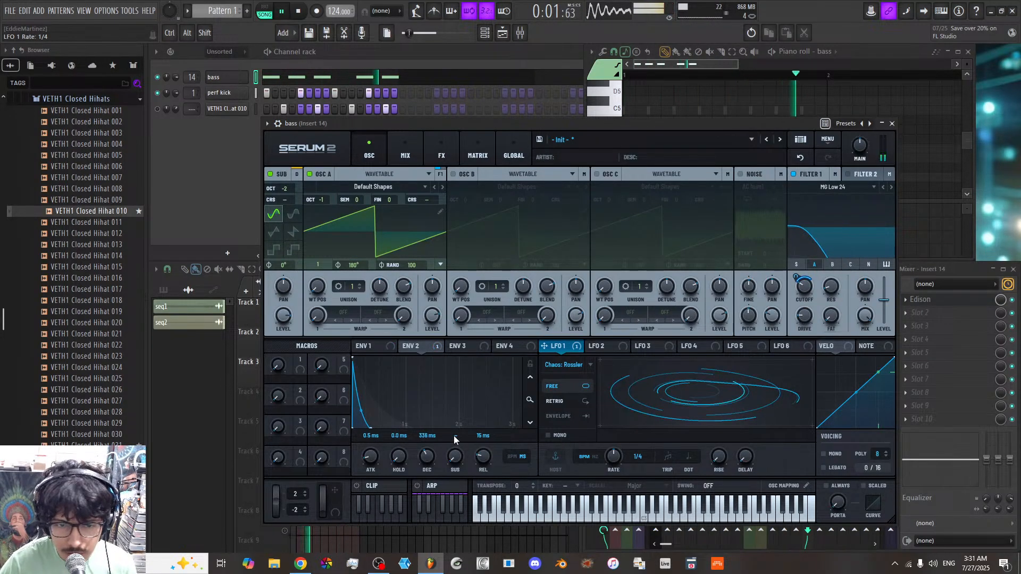
Step: Shorten ENV 2's decay to 289 ms and set Filter 1's cutoff to 39 Hz
{"action": "mouse_move", "coordinate": [369, 426]}
{"action": "left_mouse_down"}
{"action": "mouse_move", "coordinate": [398, 431]}
{"action": "mouse_move", "coordinate": [367, 438]}
{"action": "mouse_move", "coordinate": [366, 428]}
{"action": "left_mouse_up"}
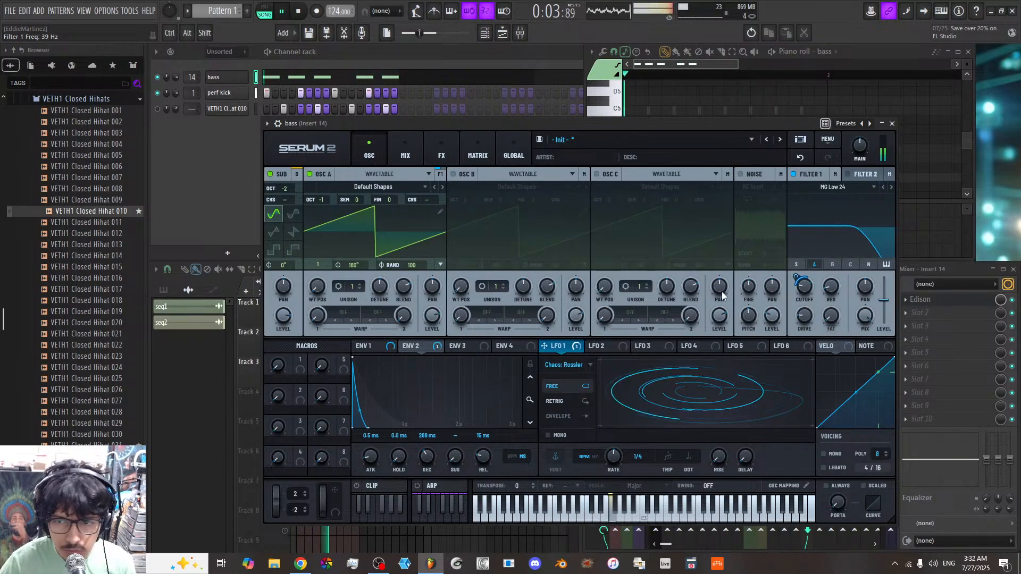
Step: Raise the drive of the bass synth's Distortion effect to 41%
{"action": "left_click", "coordinate": [441, 154]}
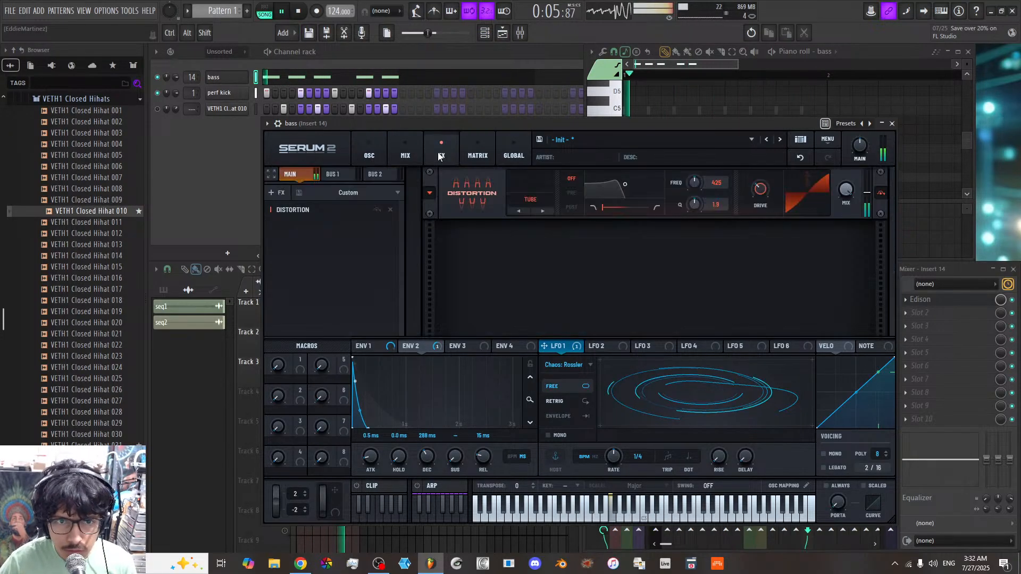
{"action": "left_click_drag", "start_coordinate": [758, 188], "coordinate": [758, 177]}
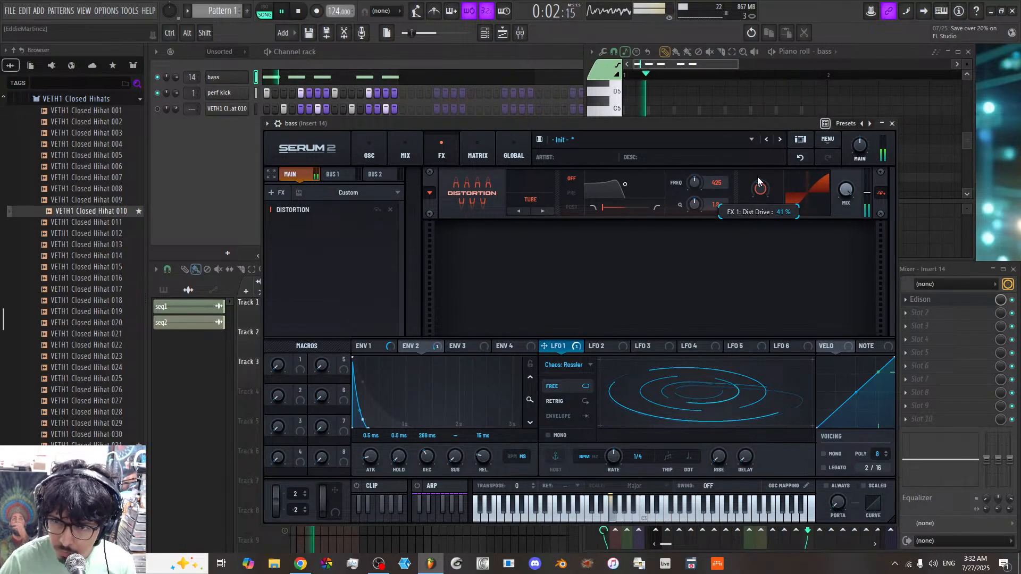
Step: Add a Delay effect to the bass, shape its filter into a narrower band-pass, and place it ahead of the Distortion
{"action": "left_click", "coordinate": [276, 195]}
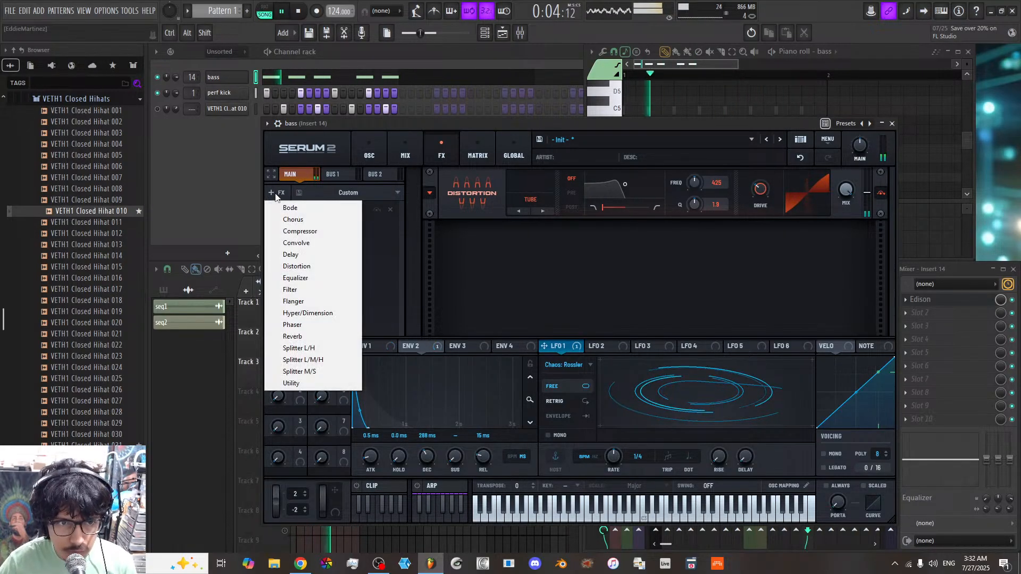
{"action": "left_click", "coordinate": [300, 255]}
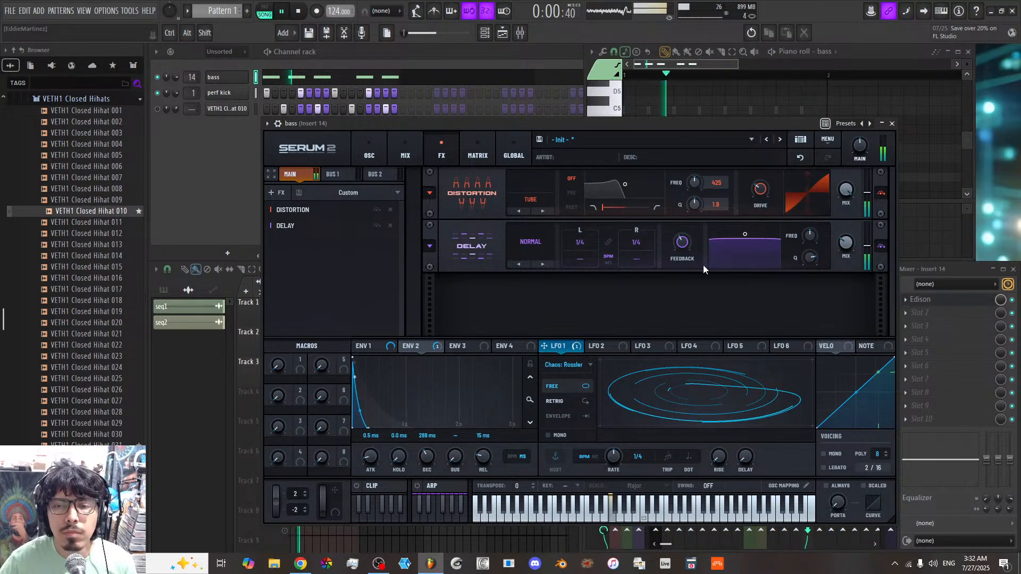
{"action": "left_click_drag", "start_coordinate": [729, 252], "coordinate": [749, 259]}
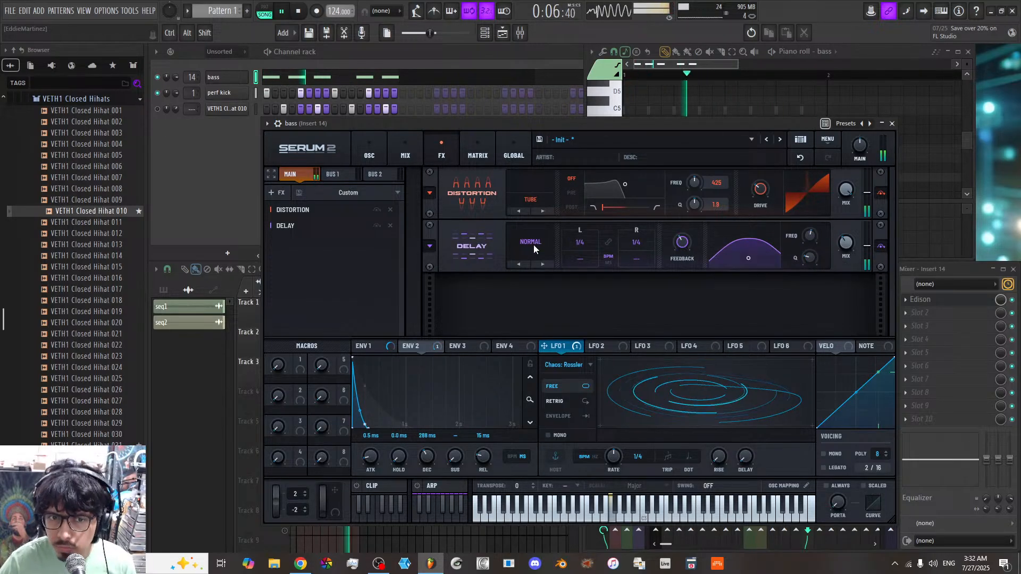
{"action": "left_click_drag", "start_coordinate": [493, 240], "coordinate": [499, 180]}
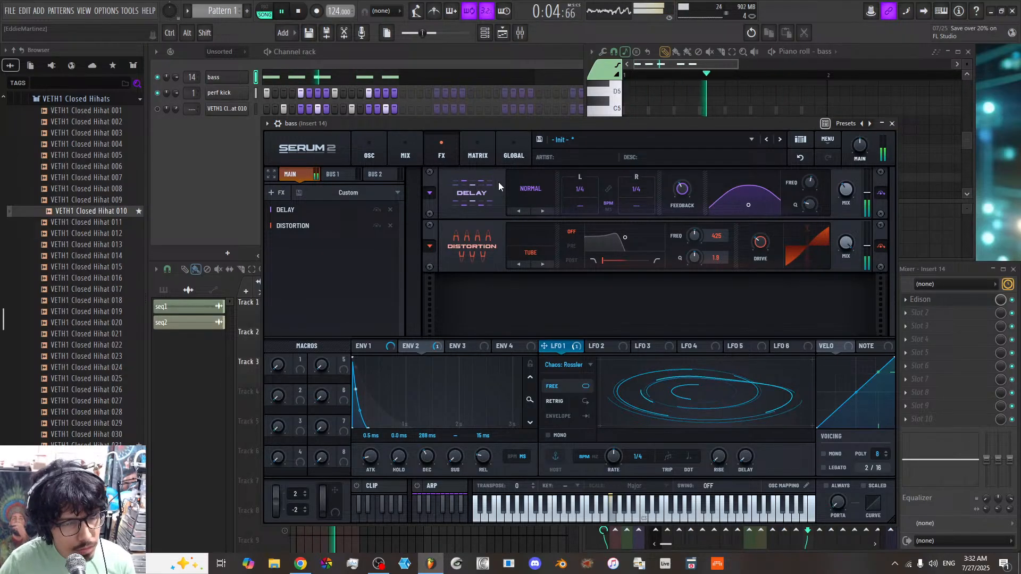
Step: Add a multiband Compressor to the bass with a -16.5 dB threshold, 12.8 high-band gain and 6.0 mid-band gain
{"action": "left_click", "coordinate": [288, 193]}
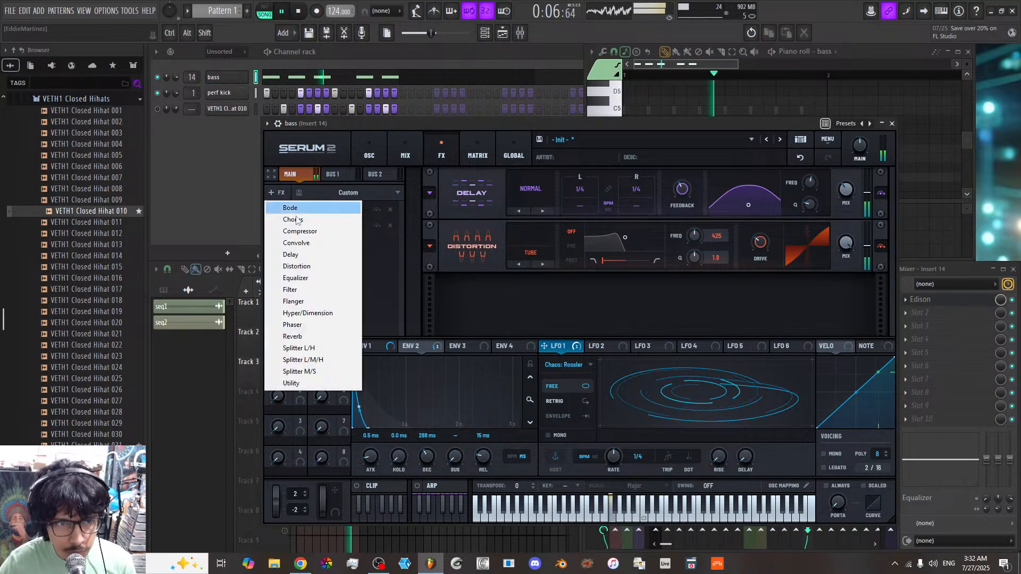
{"action": "left_click", "coordinate": [283, 215]}
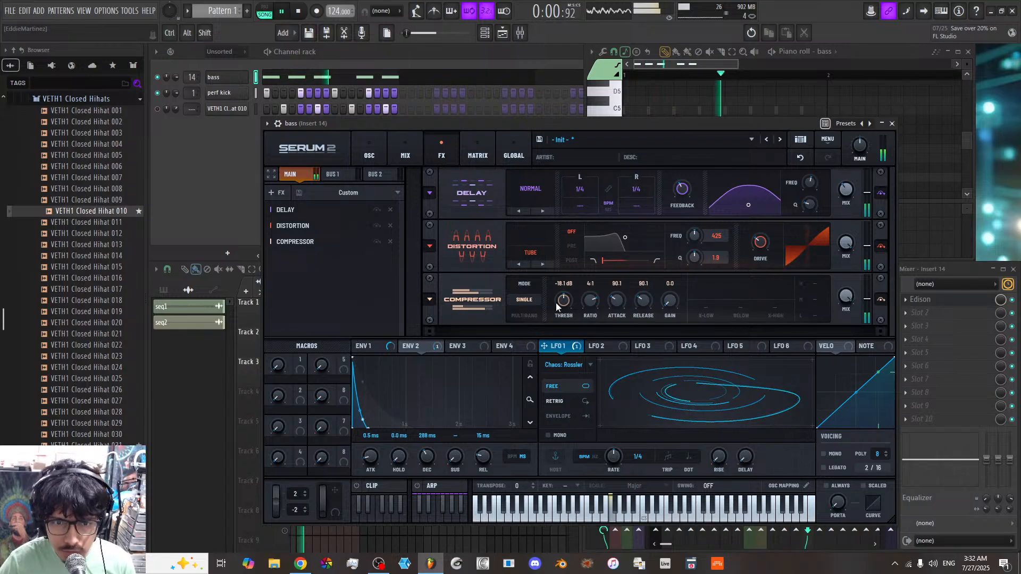
{"action": "left_click", "coordinate": [524, 316]}
{"action": "mouse_move", "coordinate": [570, 301]}
{"action": "left_mouse_down"}
{"action": "mouse_move", "coordinate": [566, 285]}
{"action": "mouse_move", "coordinate": [566, 308]}
{"action": "left_mouse_up"}
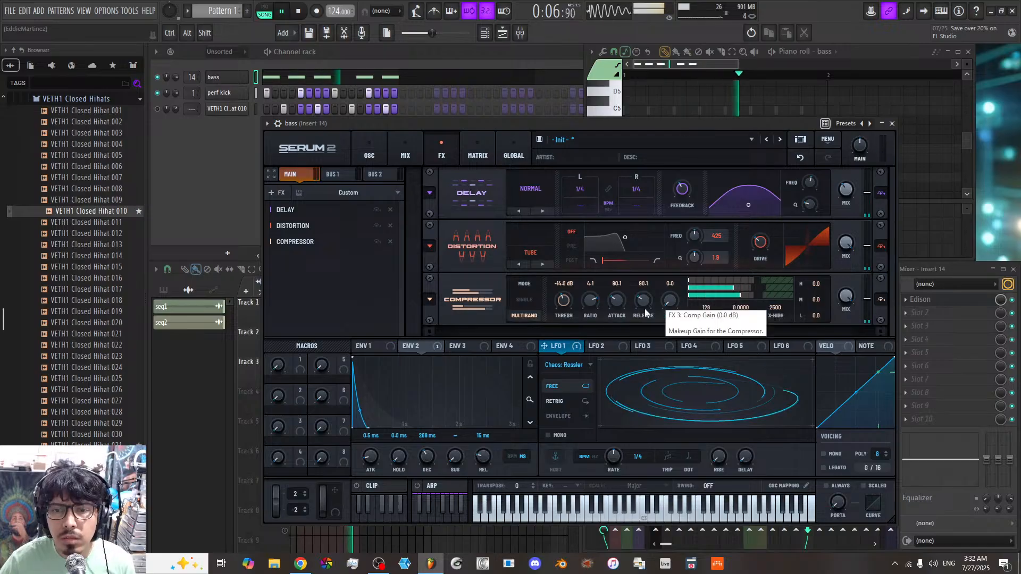
{"action": "left_click_drag", "start_coordinate": [815, 284], "coordinate": [817, 253]}
{"action": "left_click_drag", "start_coordinate": [820, 302], "coordinate": [820, 285]}
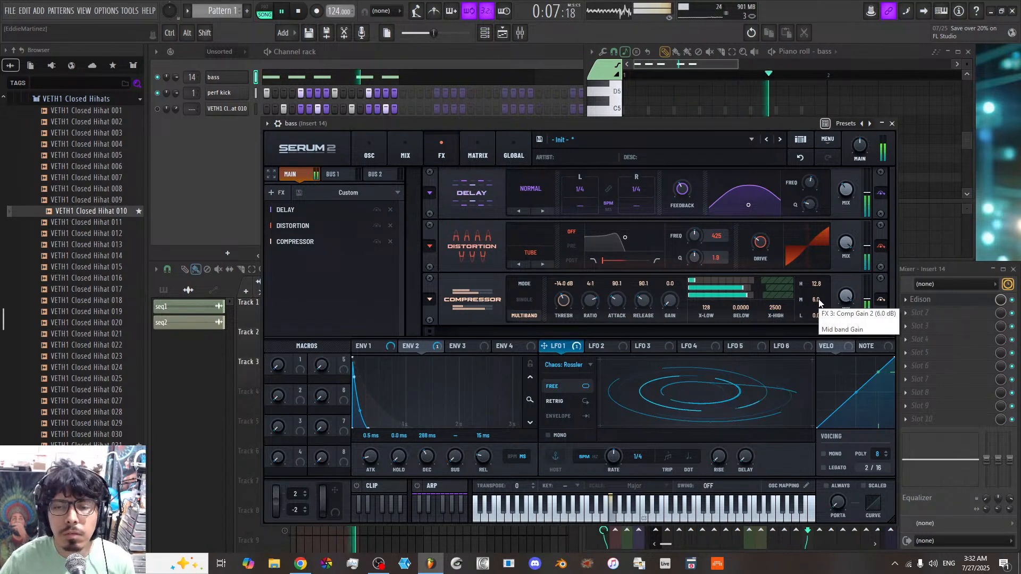
{"action": "left_click_drag", "start_coordinate": [568, 308], "coordinate": [570, 295]}
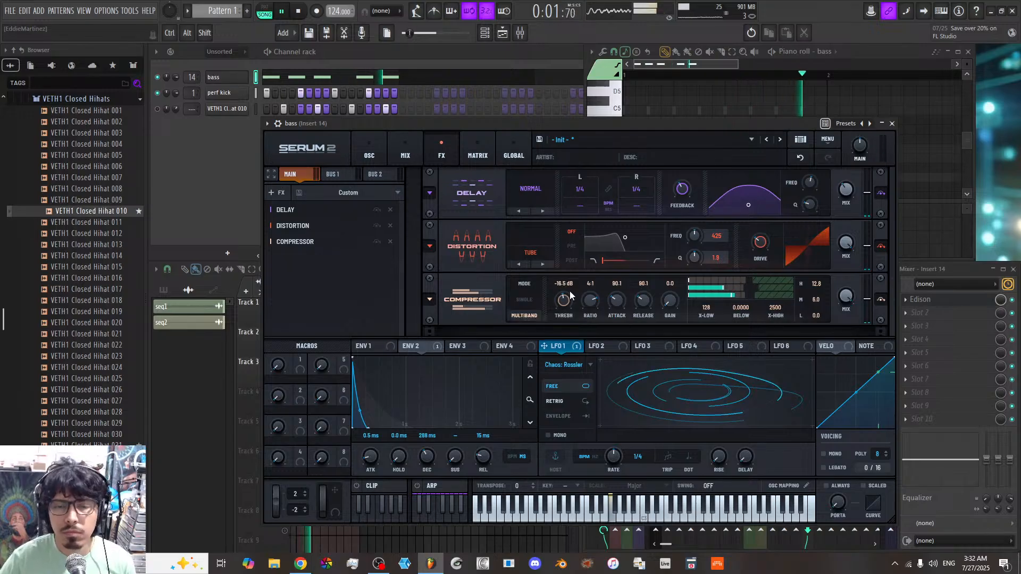
{"action": "left_click", "coordinate": [893, 124]}
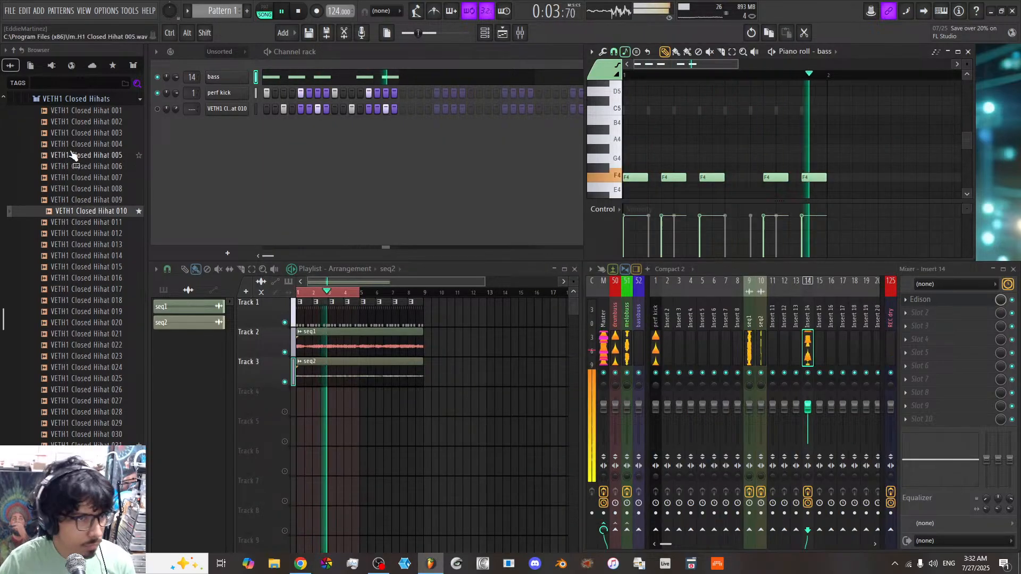
Step: Audition the VETH1 Rides samples and add VETH1 Rides 012 as a new channel
{"action": "left_click", "coordinate": [79, 99]}
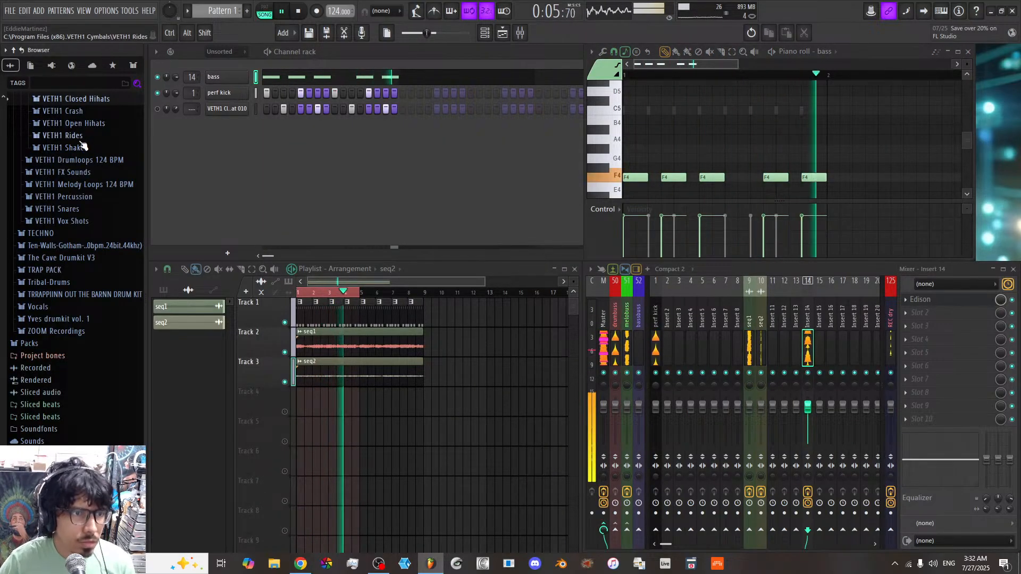
{"action": "left_click", "coordinate": [81, 137]}
{"action": "left_click", "coordinate": [90, 182]}
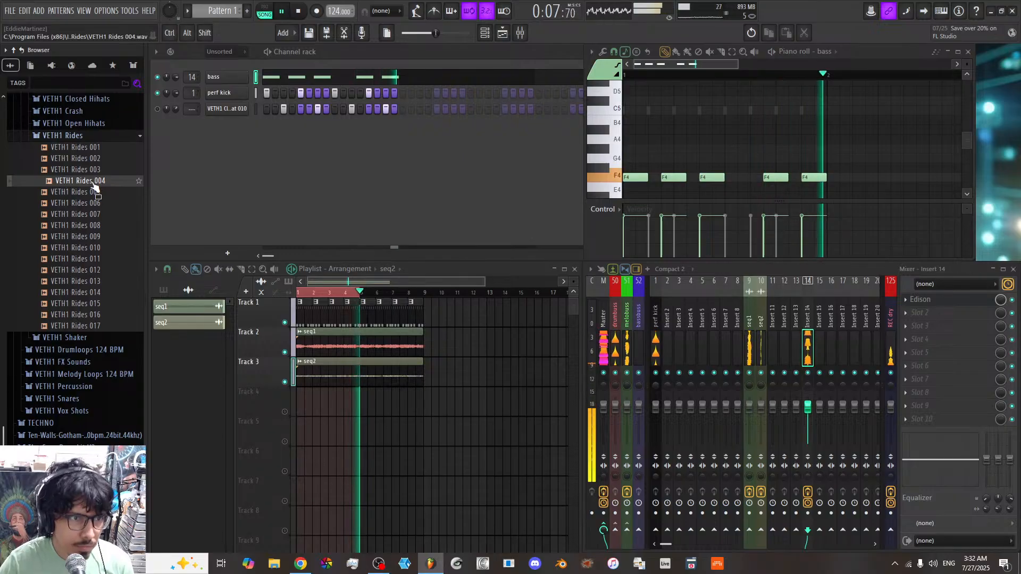
{"action": "left_click", "coordinate": [93, 159]}
{"action": "left_click", "coordinate": [93, 149]}
{"action": "left_click", "coordinate": [94, 203]}
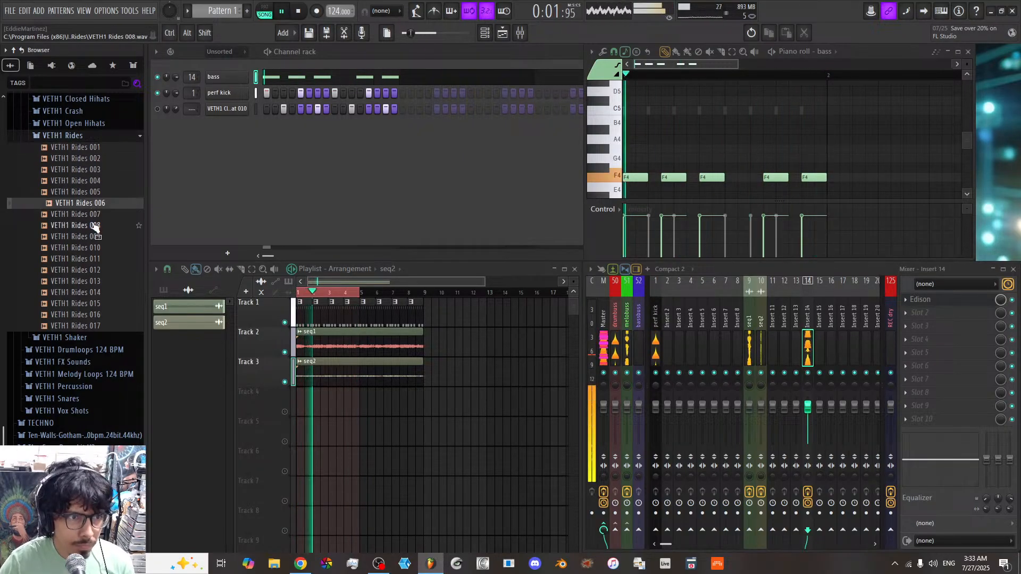
{"action": "left_click", "coordinate": [95, 226]}
{"action": "left_click", "coordinate": [96, 237]}
{"action": "left_click", "coordinate": [96, 247]}
{"action": "left_click", "coordinate": [96, 259]}
{"action": "left_click", "coordinate": [95, 270]}
{"action": "left_click_drag", "start_coordinate": [94, 271], "coordinate": [186, 124]}
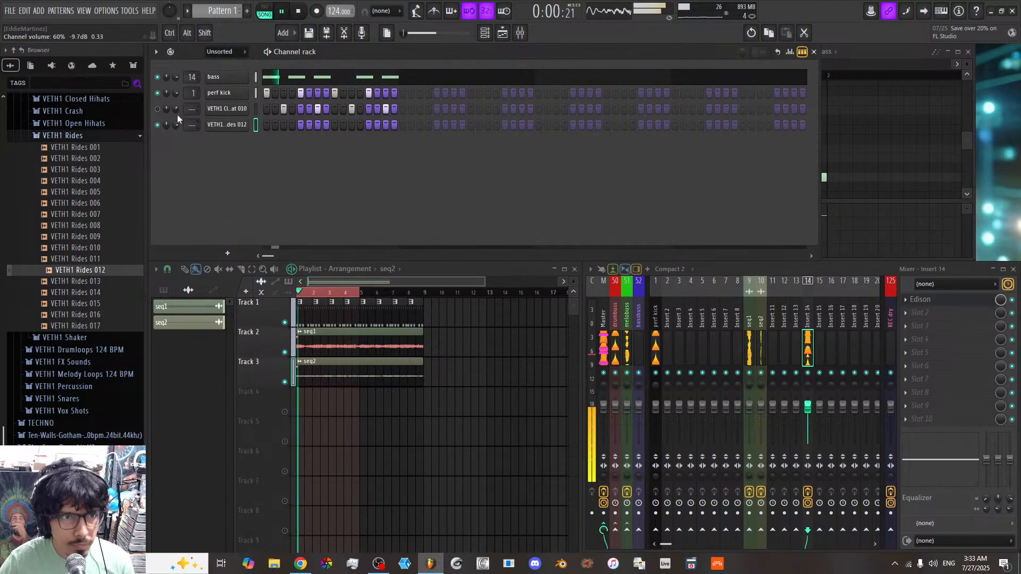
Step: Unmute the closed hihat channel and fill every 2 steps on the ride channel
{"action": "left_click", "coordinate": [158, 109]}
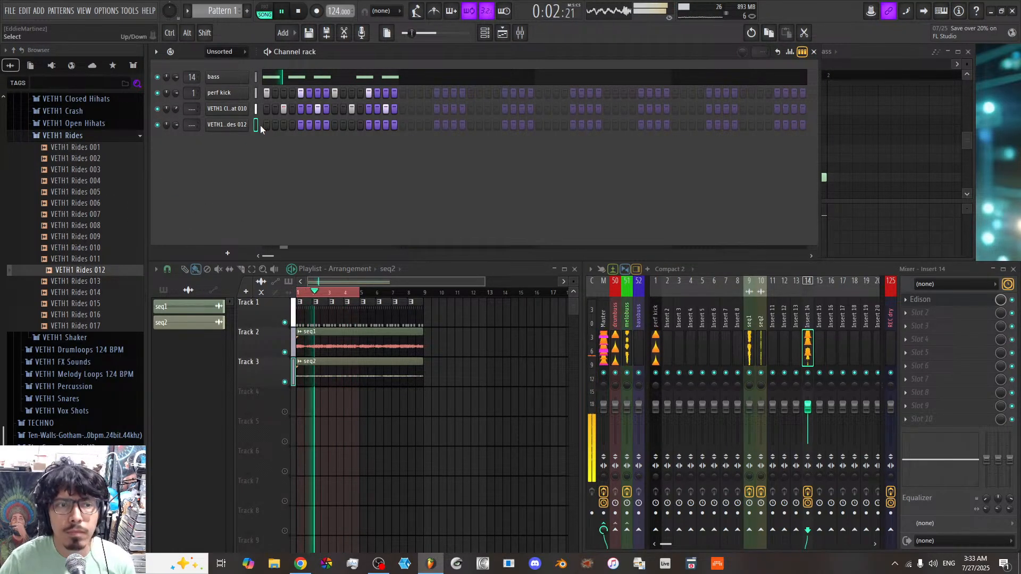
{"action": "right_click", "coordinate": [239, 125]}
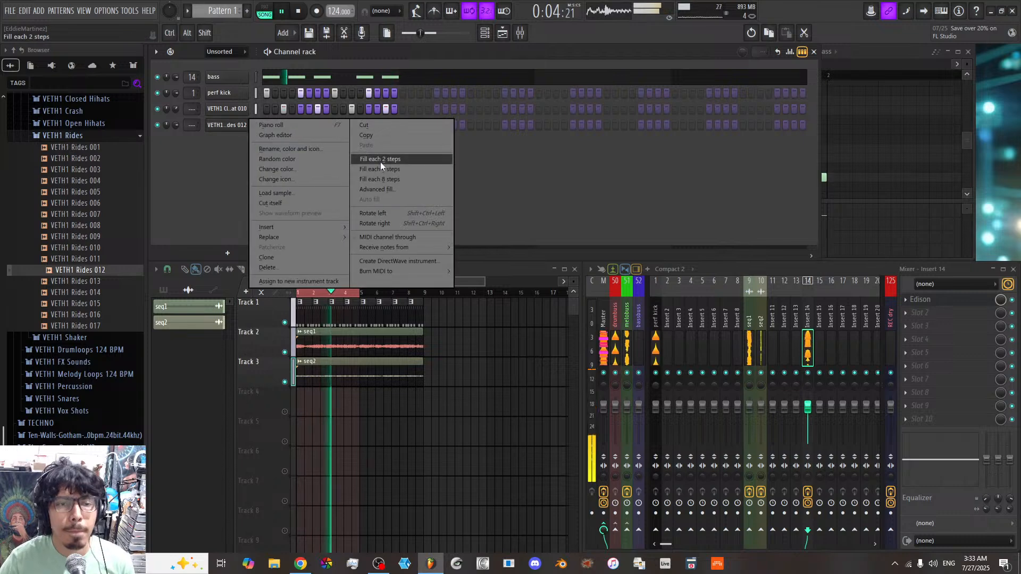
{"action": "left_click", "coordinate": [381, 162]}
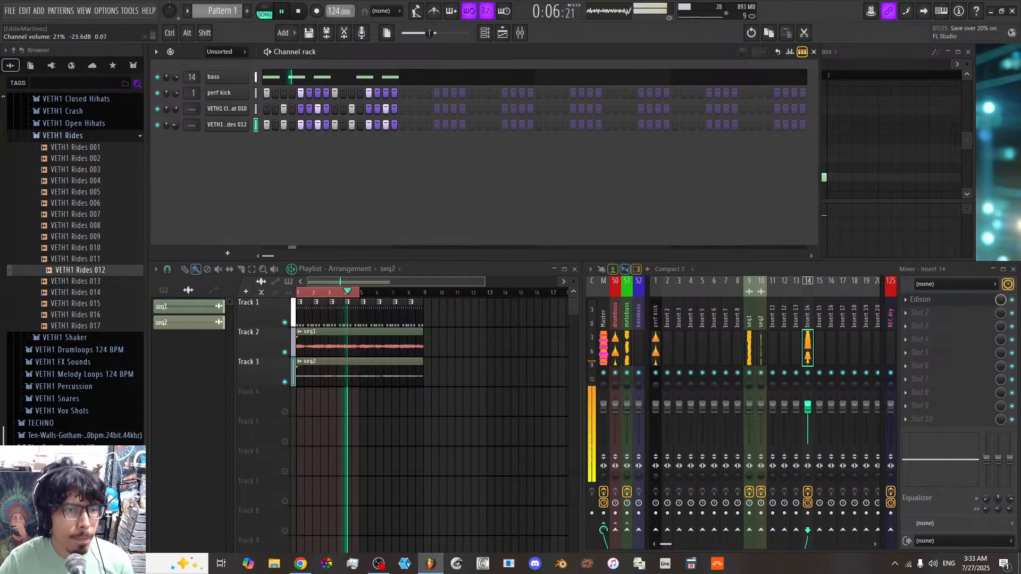
Step: Try out replacement samples on the ride channel, ending on VETH1 Rides 002
{"action": "key", "text": "Down"}
{"action": "key", "text": "Down"}
{"action": "key", "text": "Down"}
{"action": "key", "text": "Down"}
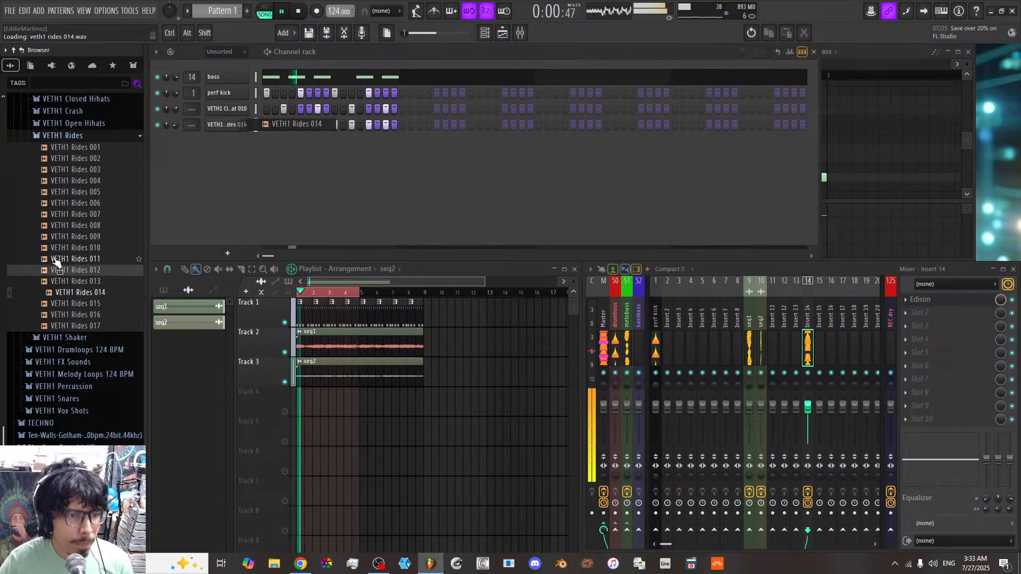
{"action": "key", "text": "Down"}
{"action": "middle_click", "coordinate": [84, 150]}
{"action": "key", "text": "Down"}
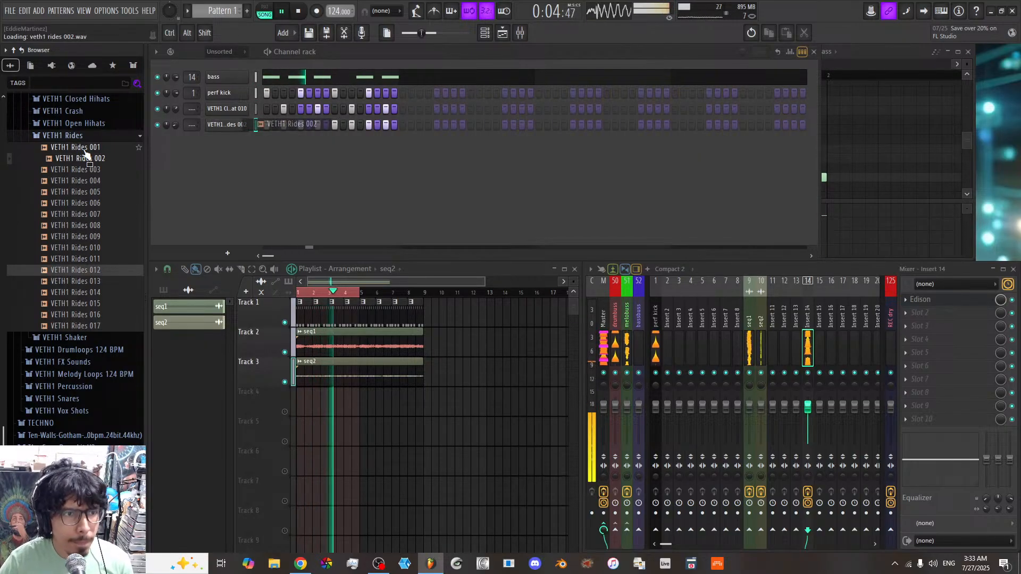
Step: Adjust the ride channel's volume and vary its step velocities in the graph editor
{"action": "left_click_drag", "start_coordinate": [174, 126], "coordinate": [174, 133]}
{"action": "left_click", "coordinate": [789, 52]}
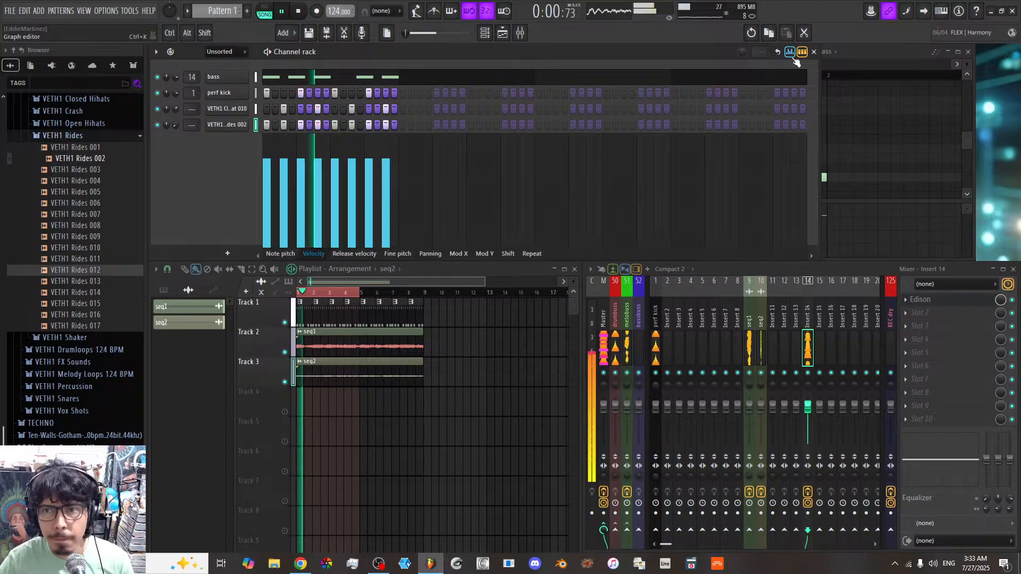
{"action": "left_click", "coordinate": [287, 176]}
{"action": "left_click_drag", "start_coordinate": [288, 178], "coordinate": [400, 174]}
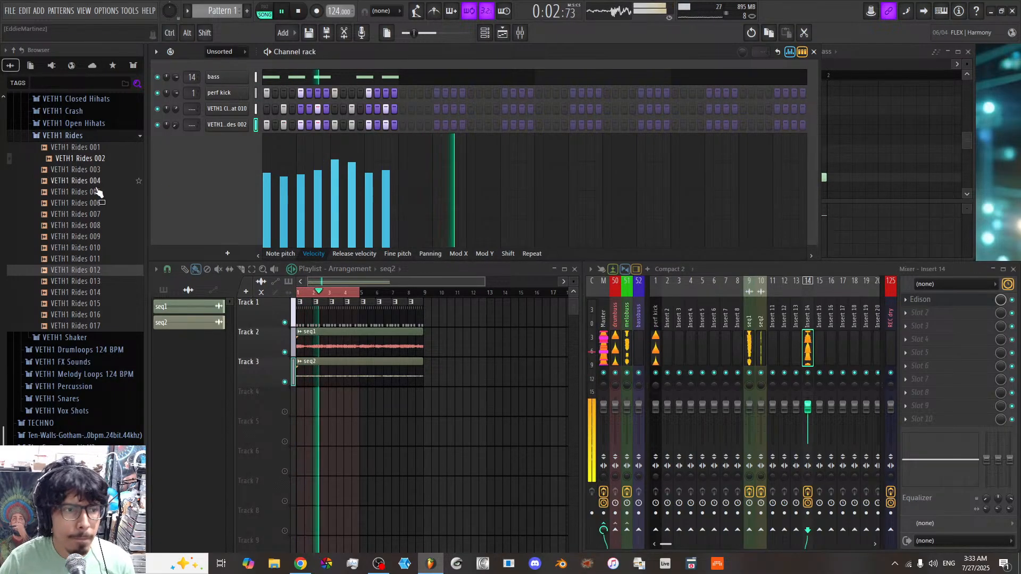
Step: Replace the ride channel's sample with VETH1 Rides 007
{"action": "key", "text": "Down"}
{"action": "key", "text": "Down"}
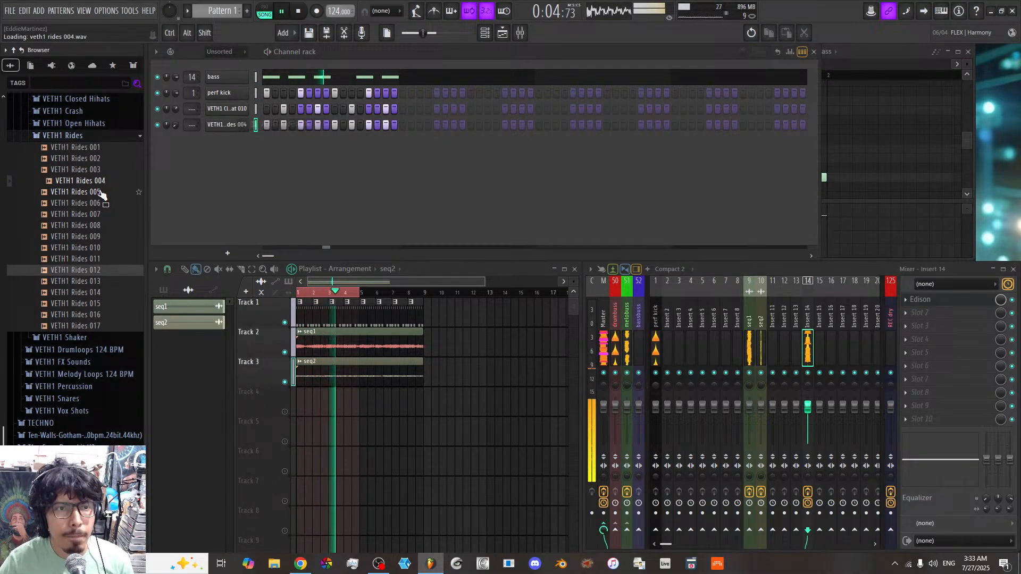
{"action": "key", "text": "Down"}
{"action": "key", "text": "Down"}
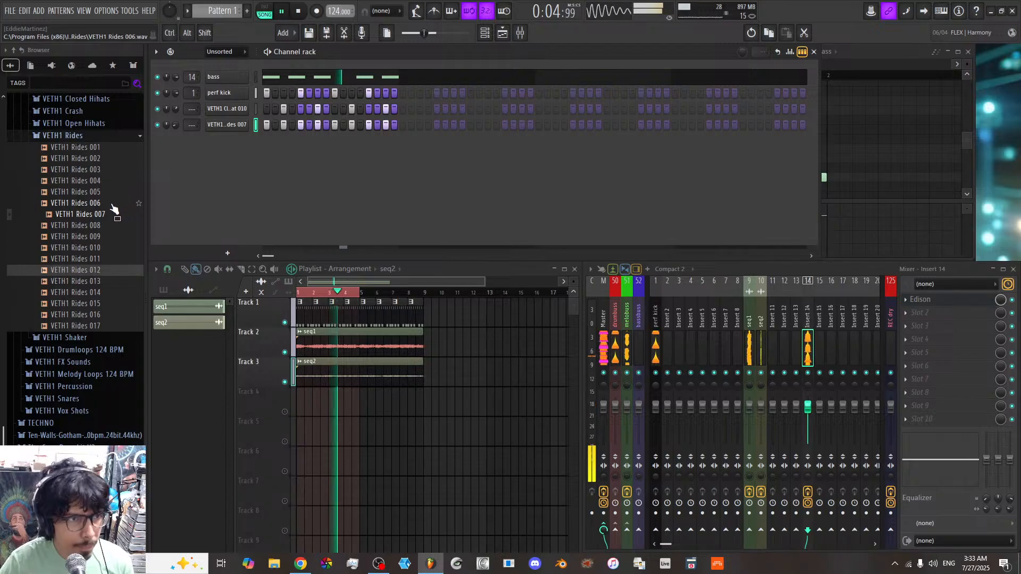
Step: Audition the VETH1 Open Hihats samples and add VETH1 Open Hihat 010 as a new channel
{"action": "left_click", "coordinate": [106, 136]}
{"action": "left_click", "coordinate": [104, 124]}
{"action": "left_click", "coordinate": [101, 157]}
{"action": "left_click", "coordinate": [100, 149]}
{"action": "left_click", "coordinate": [100, 136]}
{"action": "left_click", "coordinate": [93, 182]}
{"action": "left_click", "coordinate": [94, 193]}
{"action": "left_click", "coordinate": [91, 212]}
{"action": "left_click", "coordinate": [91, 212]}
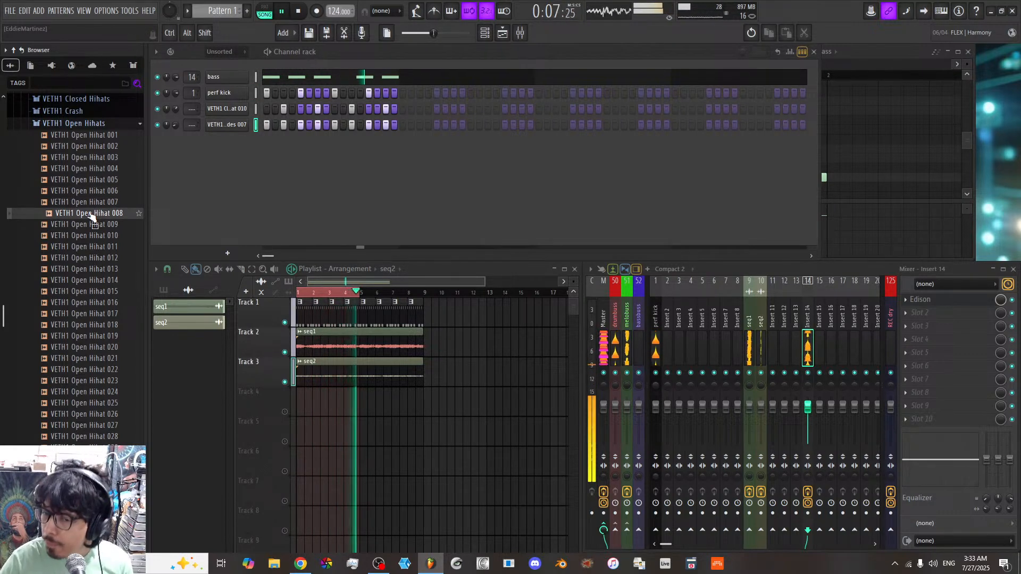
{"action": "left_click", "coordinate": [91, 234]}
{"action": "left_click", "coordinate": [91, 226]}
{"action": "left_click", "coordinate": [92, 235]}
{"action": "left_click_drag", "start_coordinate": [176, 174], "coordinate": [198, 147]}
Step: Place open hihat hits on steps 3, 7, 11 and 15 and lower that channel's volume
{"action": "left_click", "coordinate": [284, 141]}
{"action": "left_click", "coordinate": [318, 141]}
{"action": "left_click", "coordinate": [351, 141]}
{"action": "left_click", "coordinate": [385, 141]}
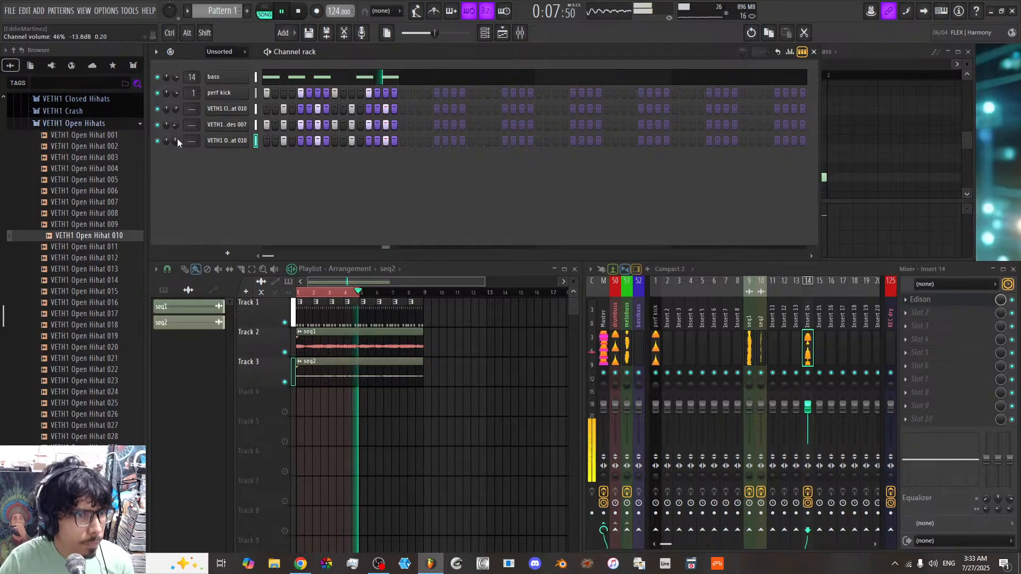
{"action": "left_click_drag", "start_coordinate": [174, 141], "coordinate": [175, 142]}
{"action": "left_click", "coordinate": [216, 126]}
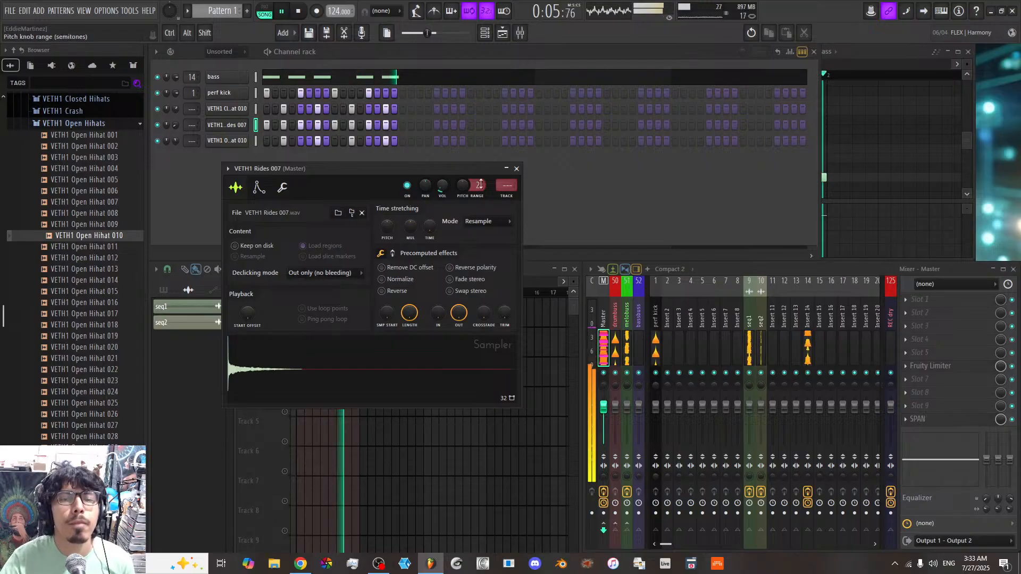
{"action": "left_click", "coordinate": [516, 170]}
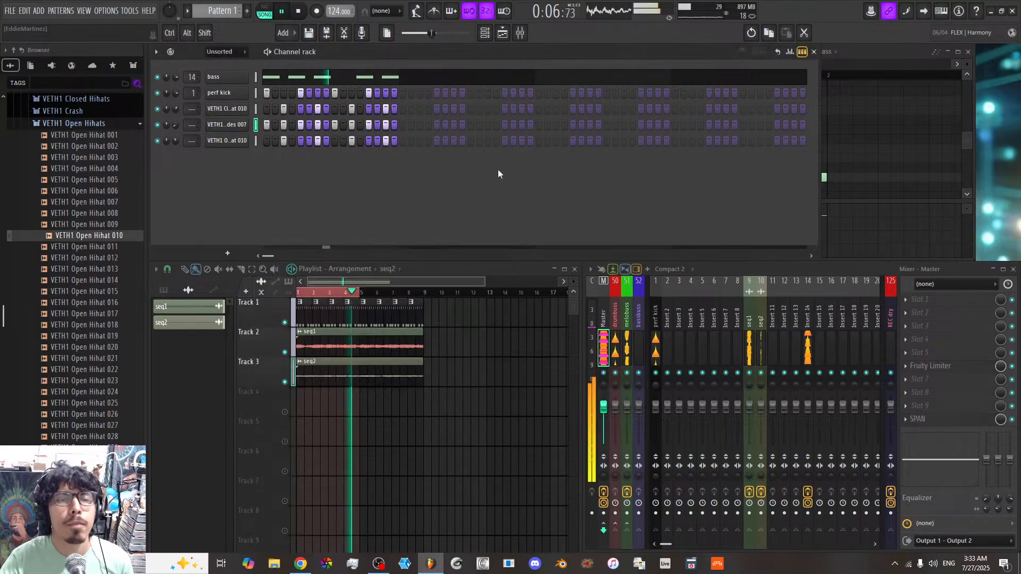
Step: Add VETH1 Shaker 005 as a new channel with all 16 steps filled and set it to cut itself
{"action": "left_click", "coordinate": [84, 124]}
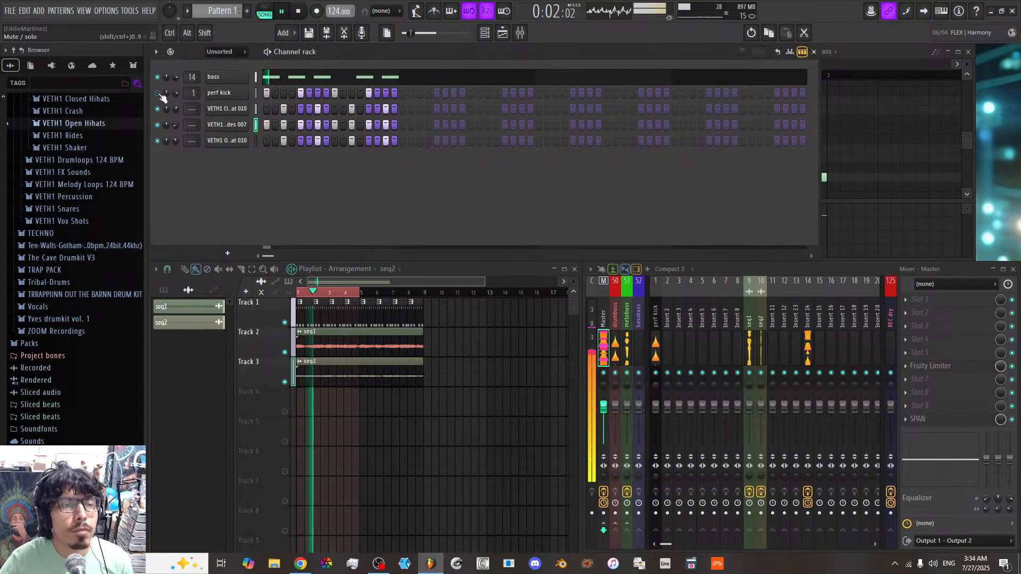
{"action": "left_click", "coordinate": [85, 147]}
{"action": "left_click", "coordinate": [89, 207]}
{"action": "mouse_move", "coordinate": [93, 205]}
{"action": "left_mouse_down"}
{"action": "mouse_move", "coordinate": [240, 149]}
{"action": "mouse_move", "coordinate": [372, 159]}
{"action": "left_mouse_up"}
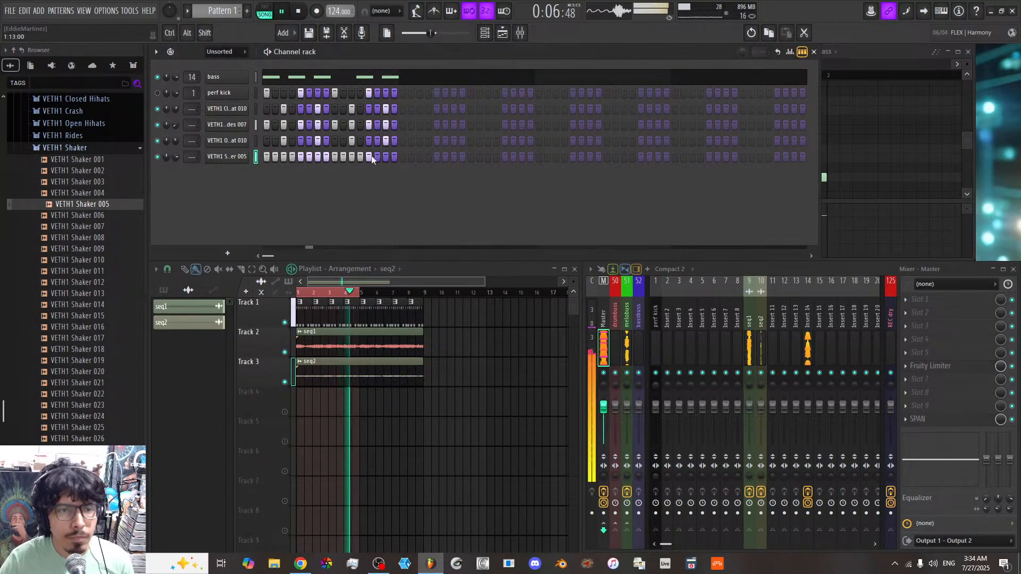
{"action": "right_click", "coordinate": [228, 157]}
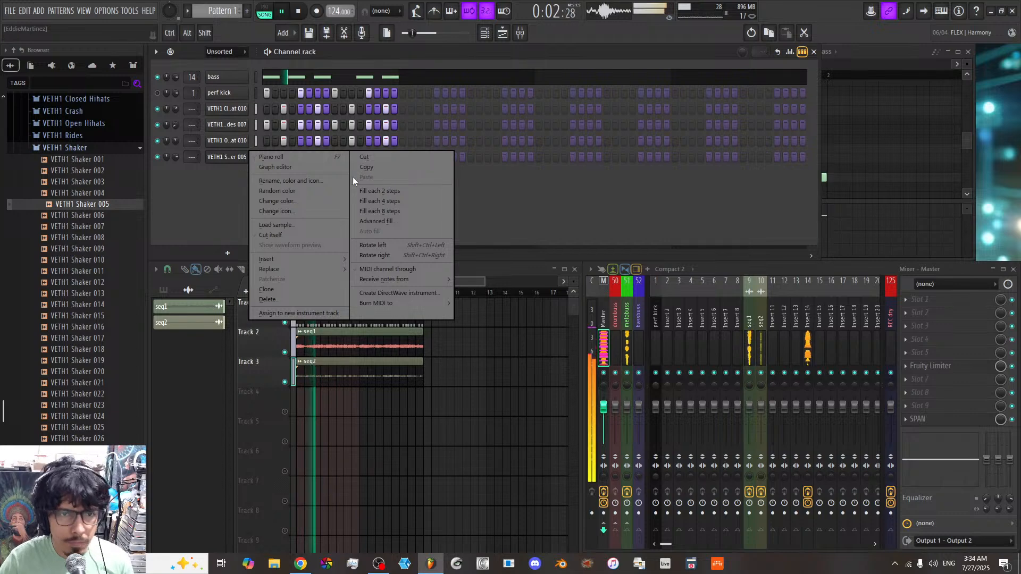
{"action": "left_click", "coordinate": [327, 232]}
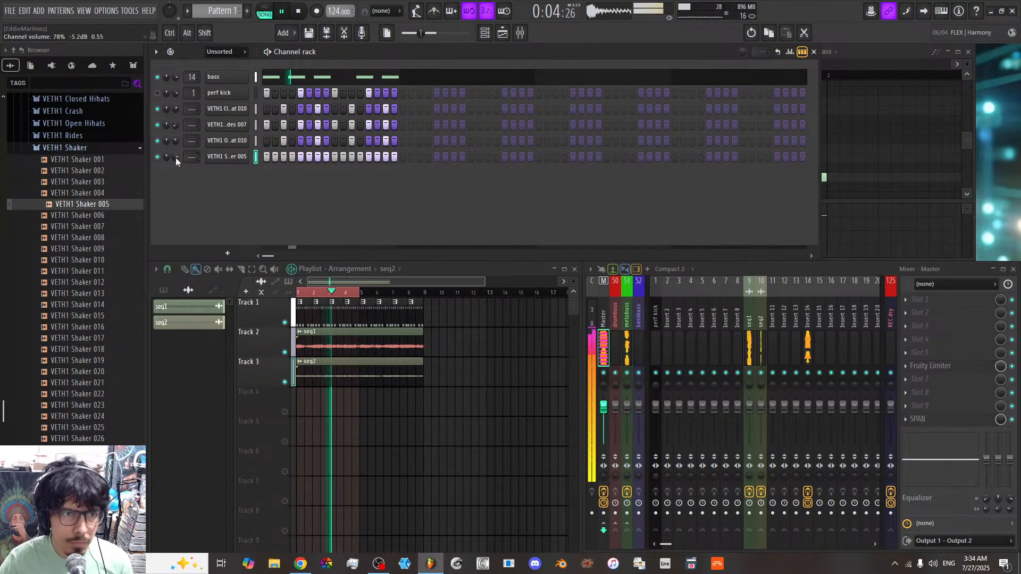
Step: Lower most shaker step velocities and accent steps 3, 4, 7, 11, 12, 15 and 16 in the graph editor
{"action": "left_click", "coordinate": [790, 51]}
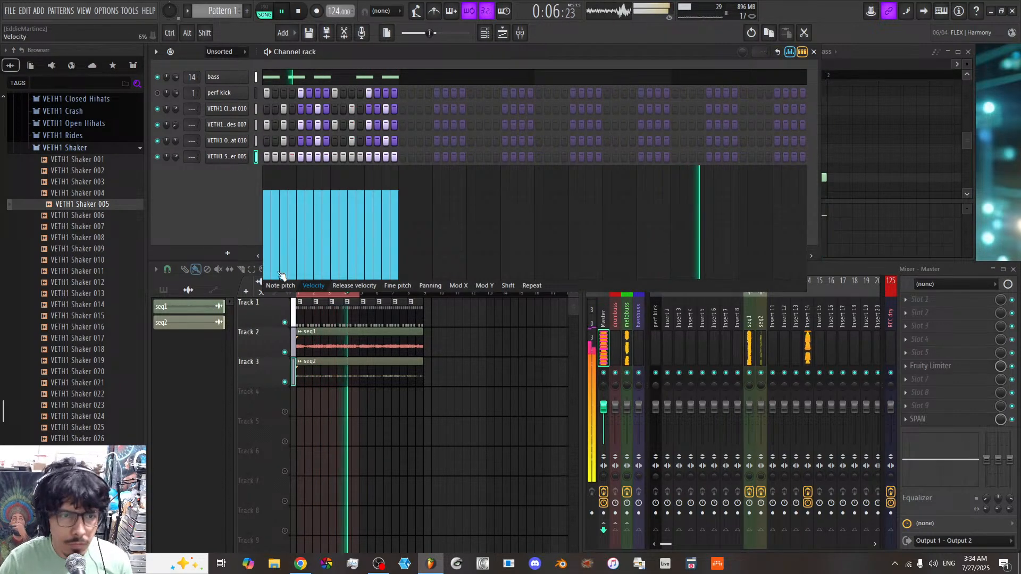
{"action": "left_click_drag", "start_coordinate": [287, 233], "coordinate": [290, 234]}
{"action": "left_click", "coordinate": [317, 239]}
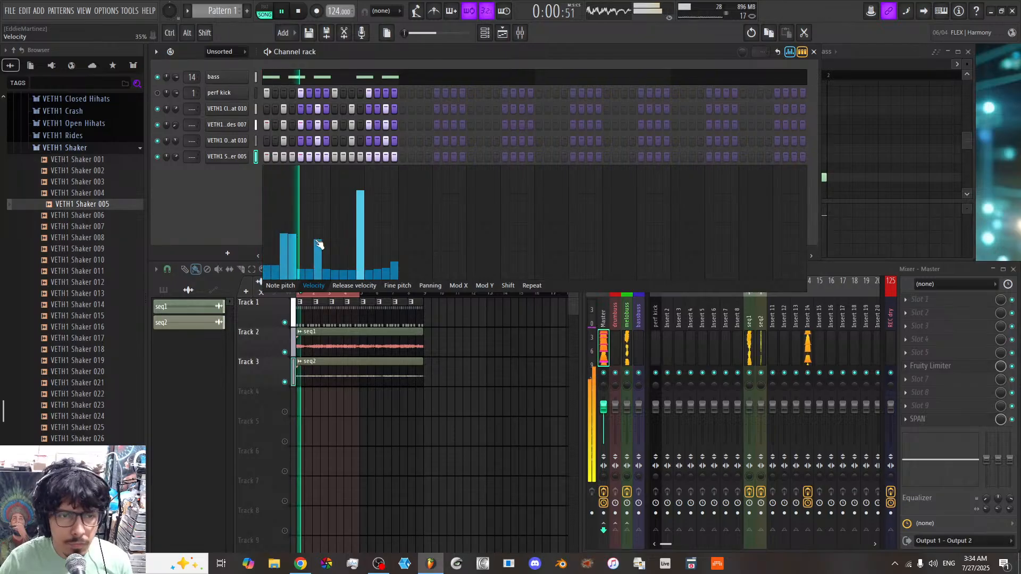
{"action": "left_click", "coordinate": [351, 234]}
{"action": "left_click", "coordinate": [361, 213]}
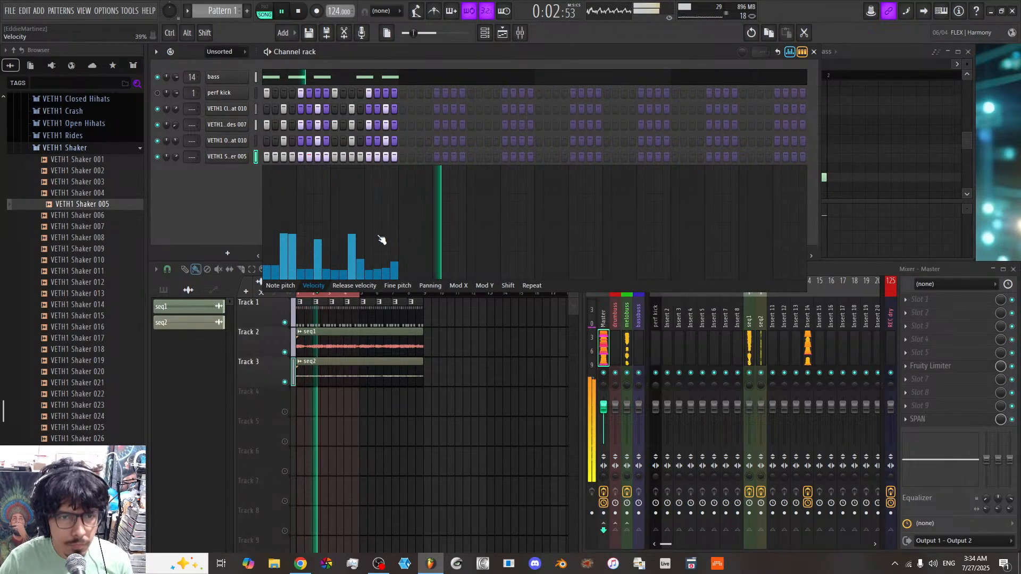
{"action": "left_click", "coordinate": [386, 240]}
{"action": "left_click", "coordinate": [394, 222]}
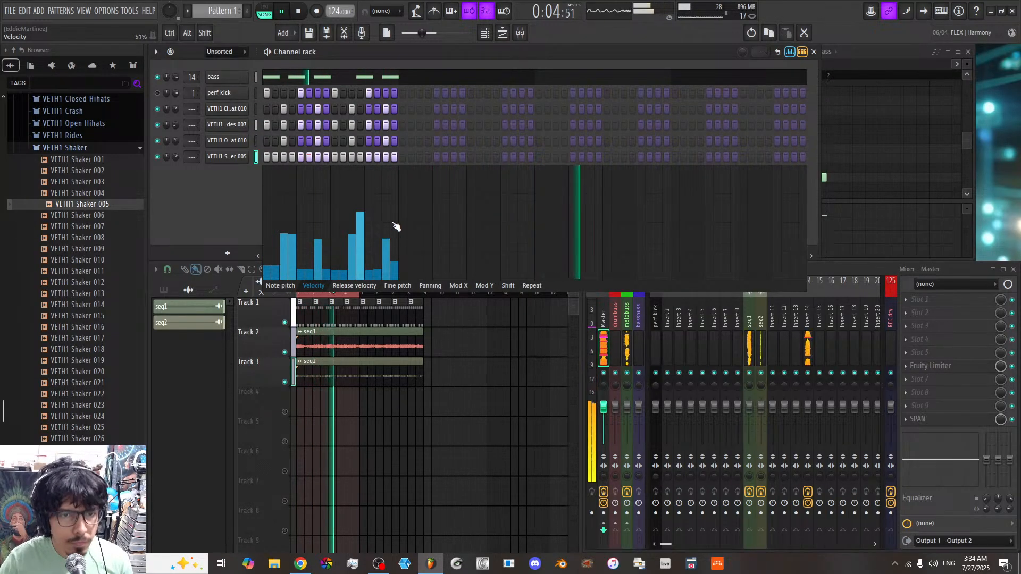
Step: Raise the shaker velocities on steps 2, 6 and 16, and adjust the shaker channel's volume
{"action": "left_click", "coordinate": [309, 223]}
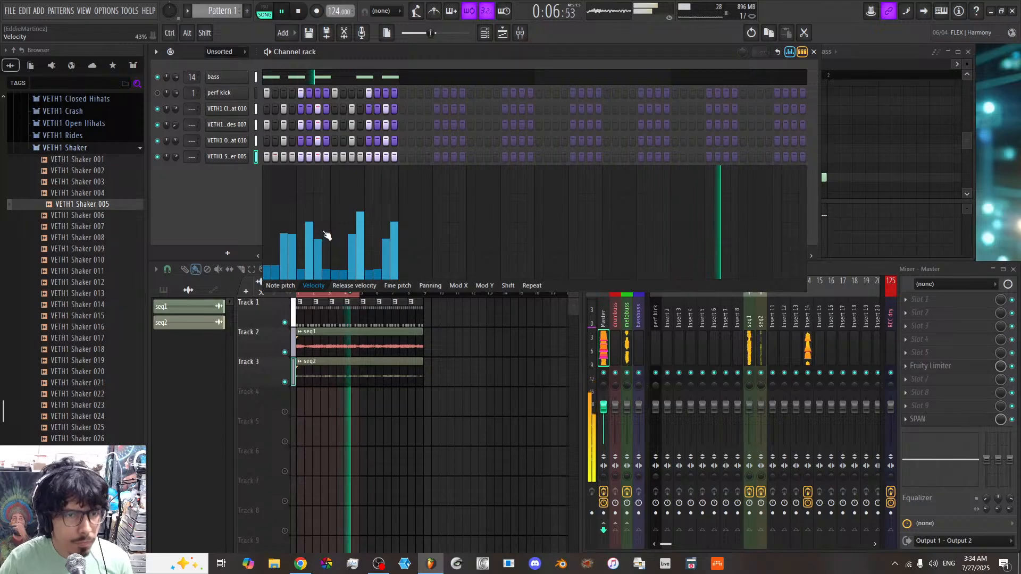
{"action": "left_click", "coordinate": [277, 246]}
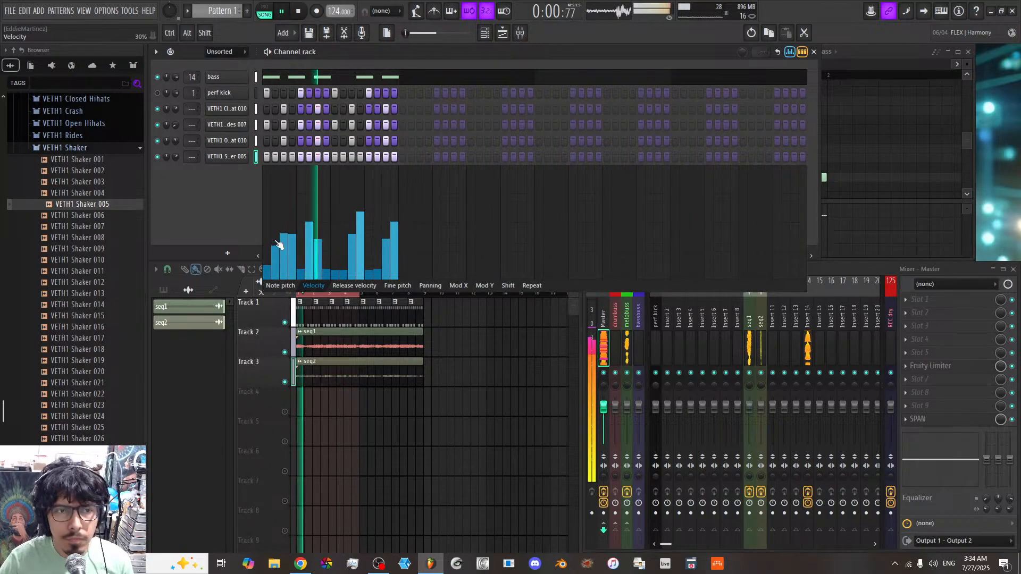
{"action": "left_click_drag", "start_coordinate": [175, 157], "coordinate": [176, 145]}
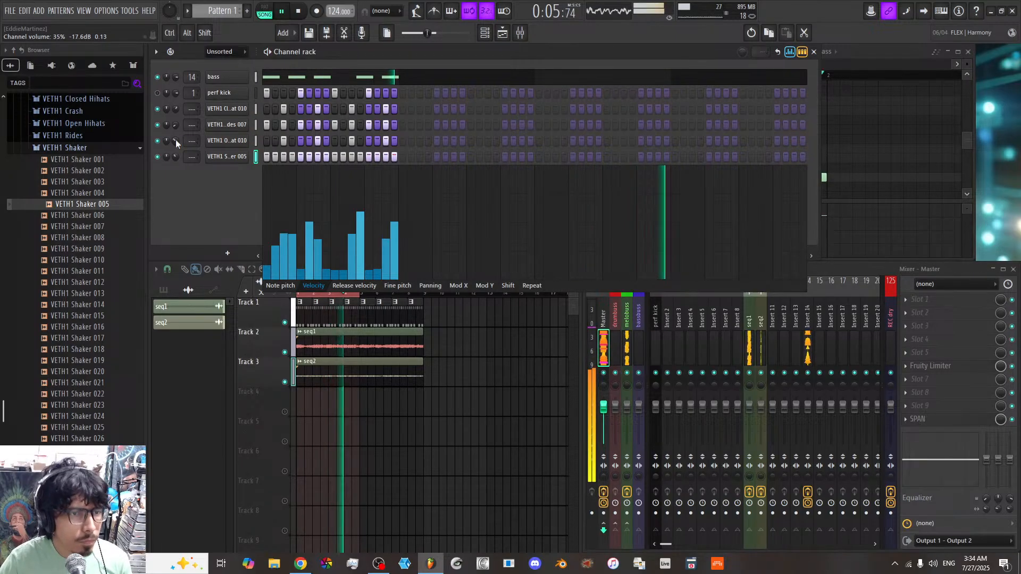
Step: Lower the VETH1 Rides 007 channel's volume to about 24% and unmute the perf kick channel
{"action": "left_click", "coordinate": [108, 149]}
{"action": "left_click_drag", "start_coordinate": [176, 125], "coordinate": [176, 130]}
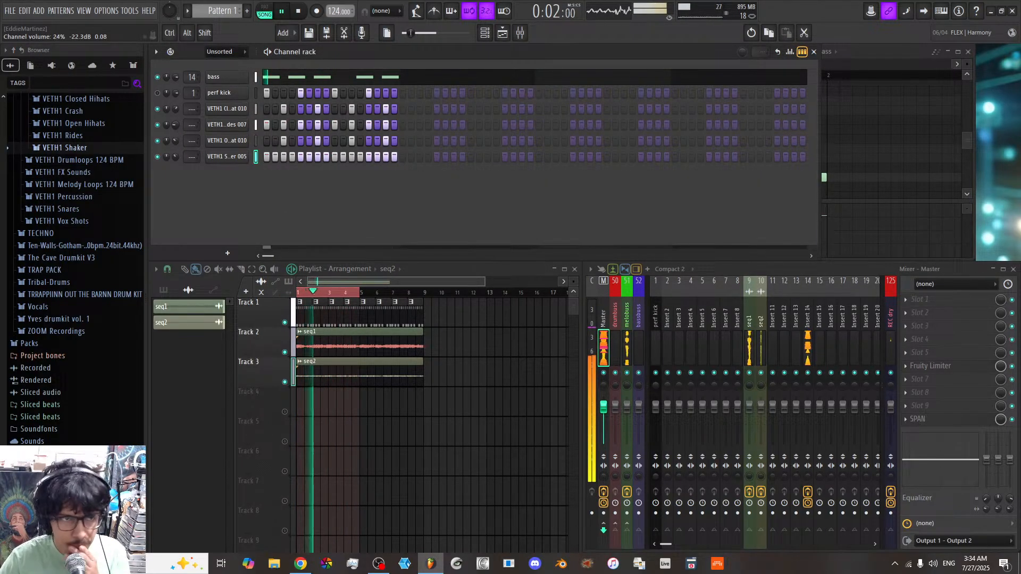
{"action": "left_click", "coordinate": [158, 94]}
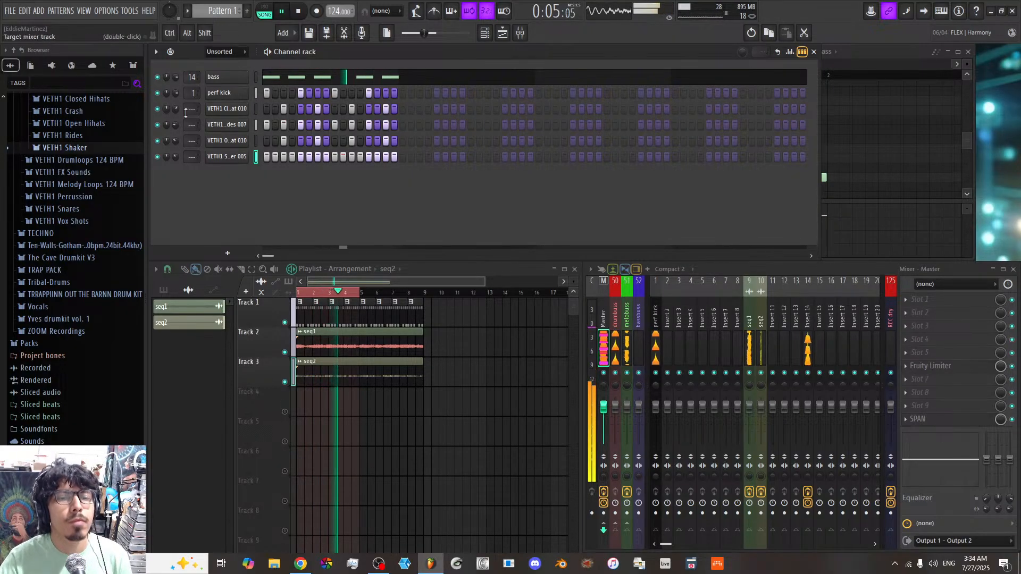
Step: Narrow the filter of the bass's Serum 2 delay and set its right delay time to 1/8, comparing the loop without the kick
{"action": "left_click", "coordinate": [221, 77]}
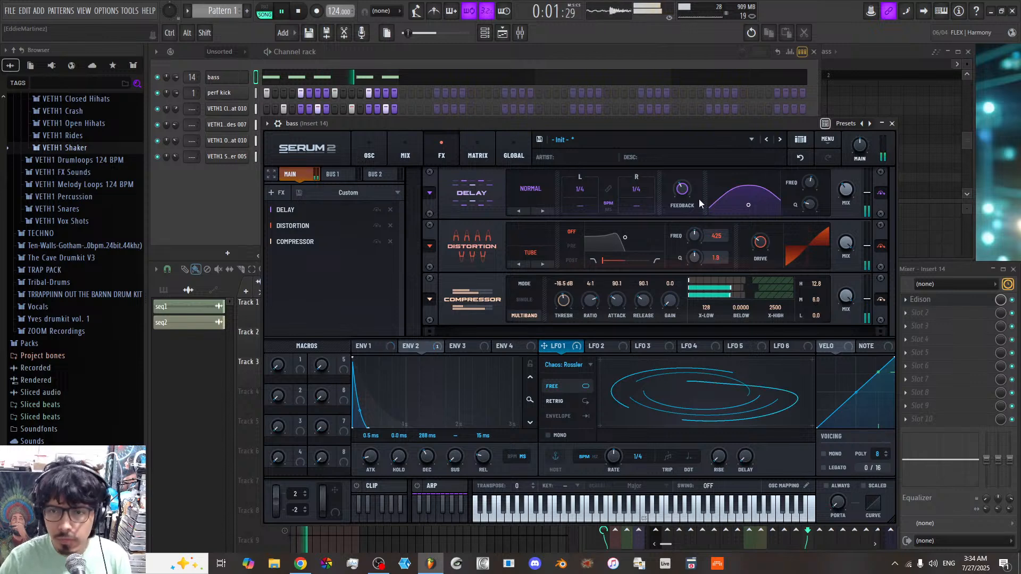
{"action": "left_click_drag", "start_coordinate": [747, 206], "coordinate": [746, 212]}
{"action": "left_click_drag", "start_coordinate": [641, 198], "coordinate": [638, 201]}
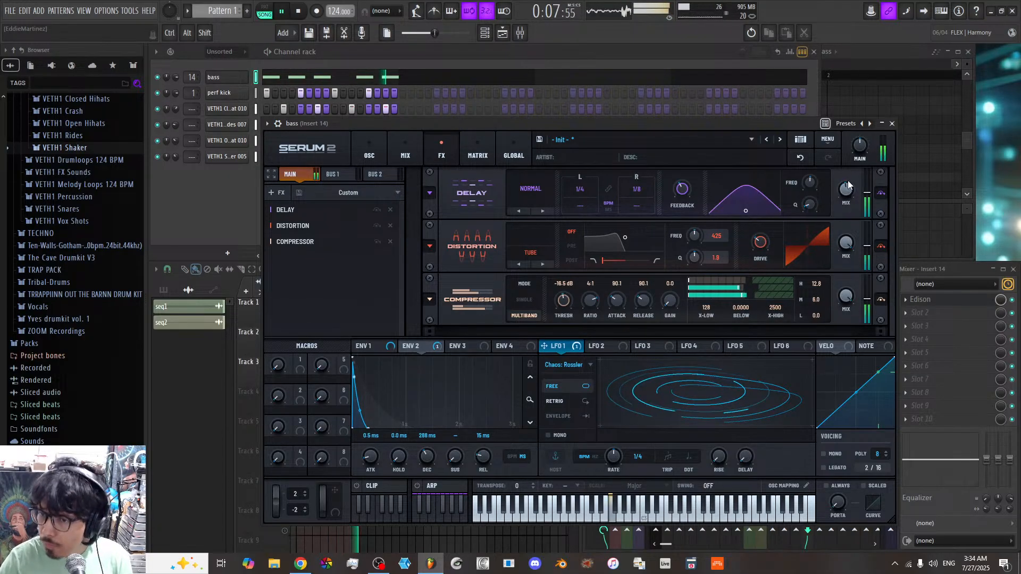
{"action": "left_click", "coordinate": [362, 154]}
{"action": "left_click", "coordinate": [891, 125]}
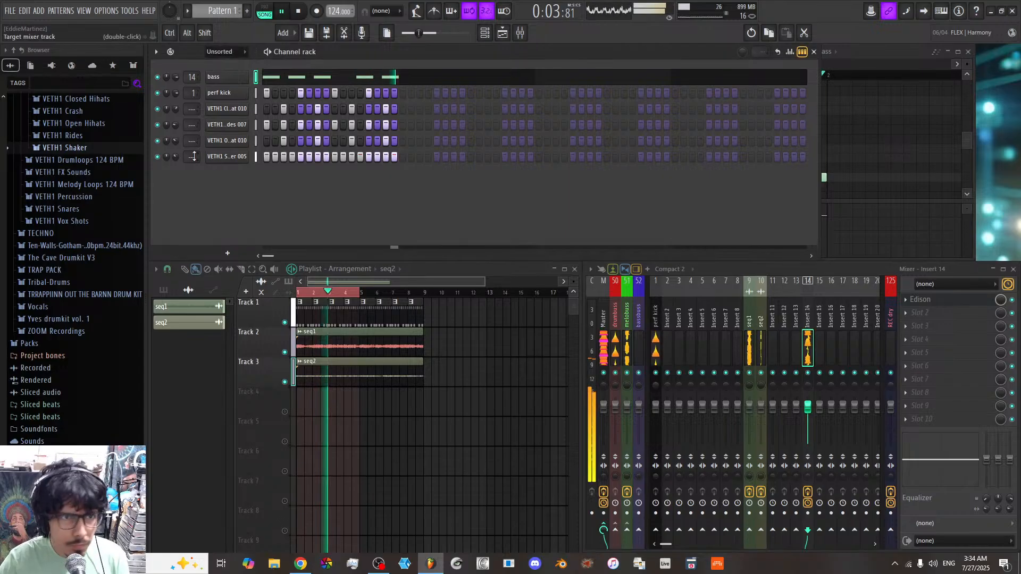
{"action": "left_click", "coordinate": [157, 92]}
{"action": "left_click", "coordinate": [158, 94]}
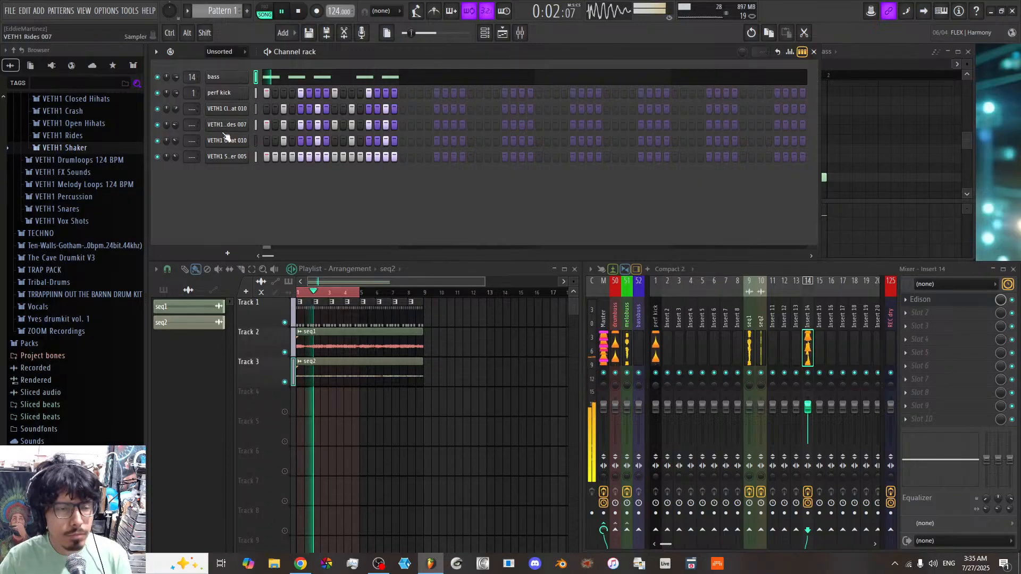
Step: Save the bass patch as a user preset named Bass 1 and fill in the preset's author name
{"action": "left_click", "coordinate": [241, 79]}
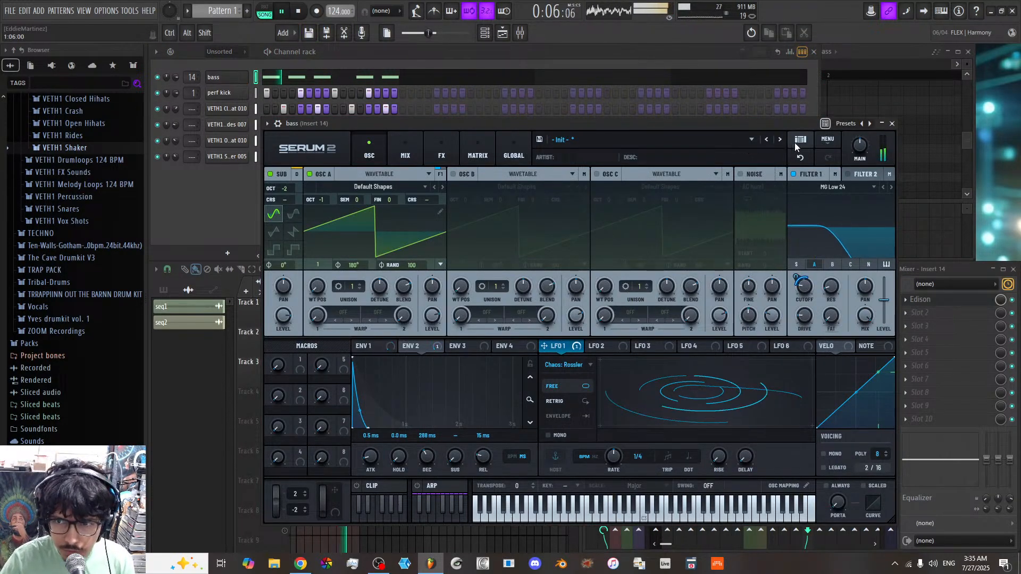
{"action": "left_click", "coordinate": [537, 140]}
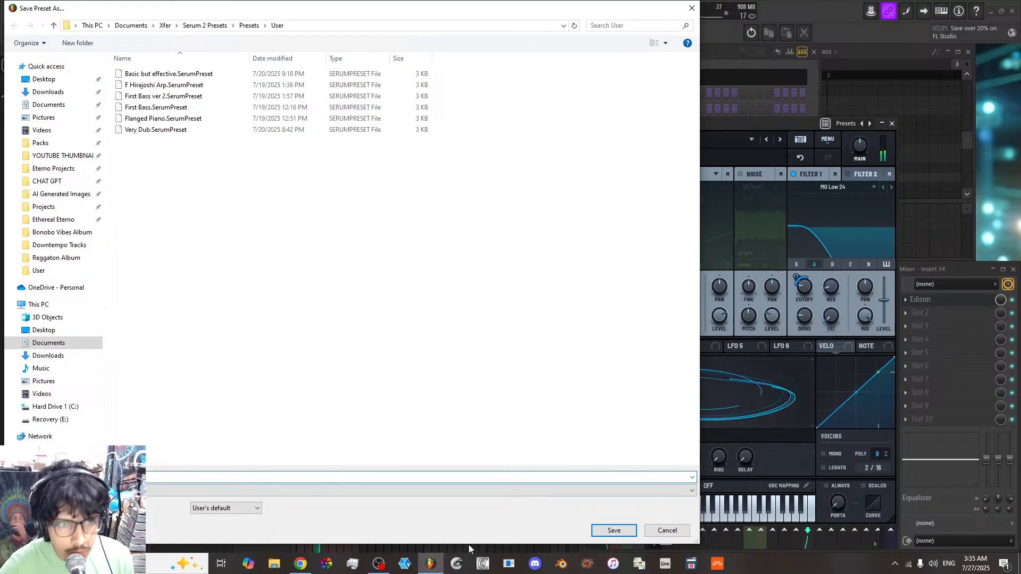
{"action": "left_click", "coordinate": [612, 530]}
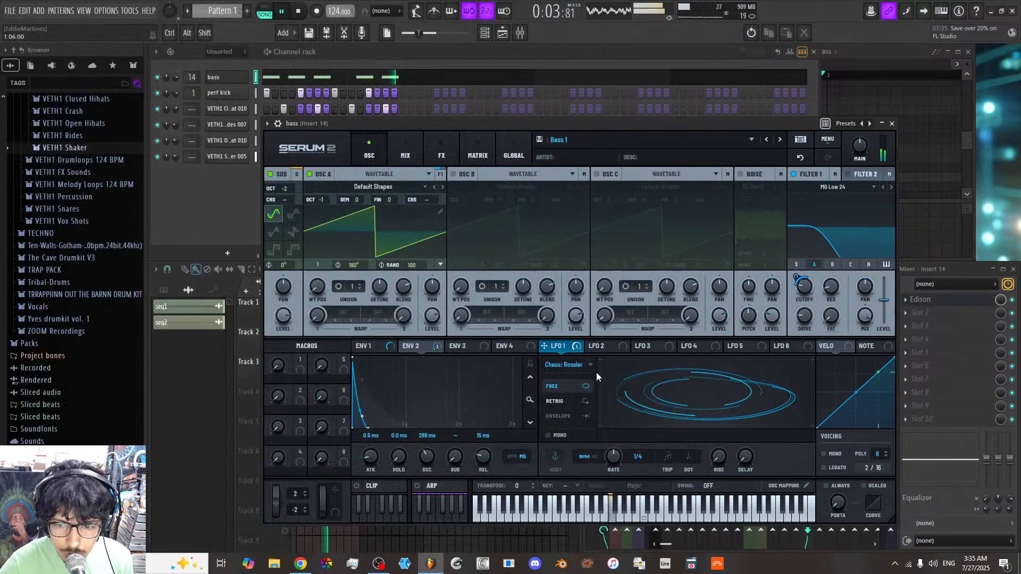
{"action": "left_click", "coordinate": [802, 139]}
{"action": "left_click", "coordinate": [812, 223]}
{"action": "type", "text": "Eterno"}
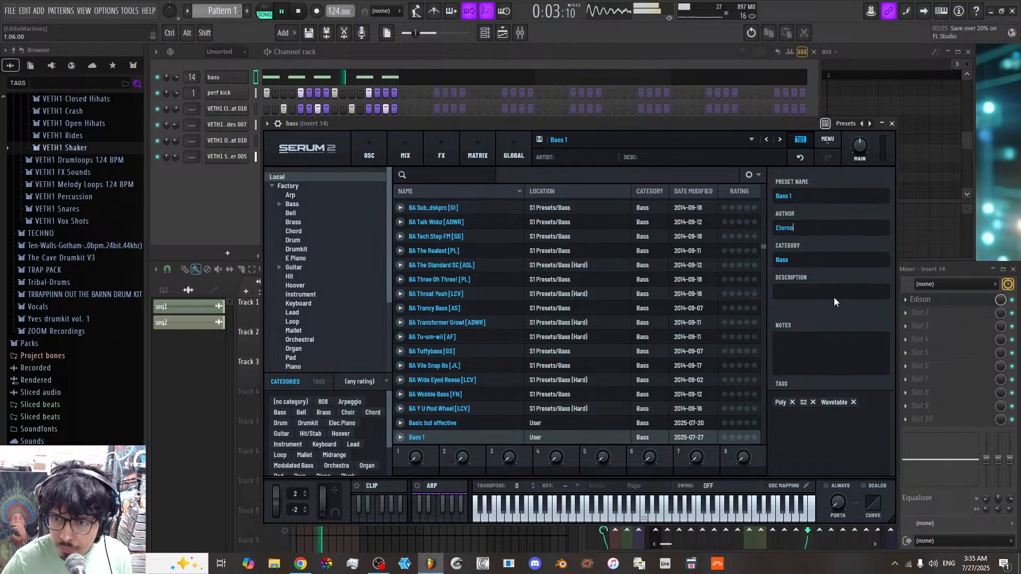
{"action": "left_click", "coordinate": [799, 139]}
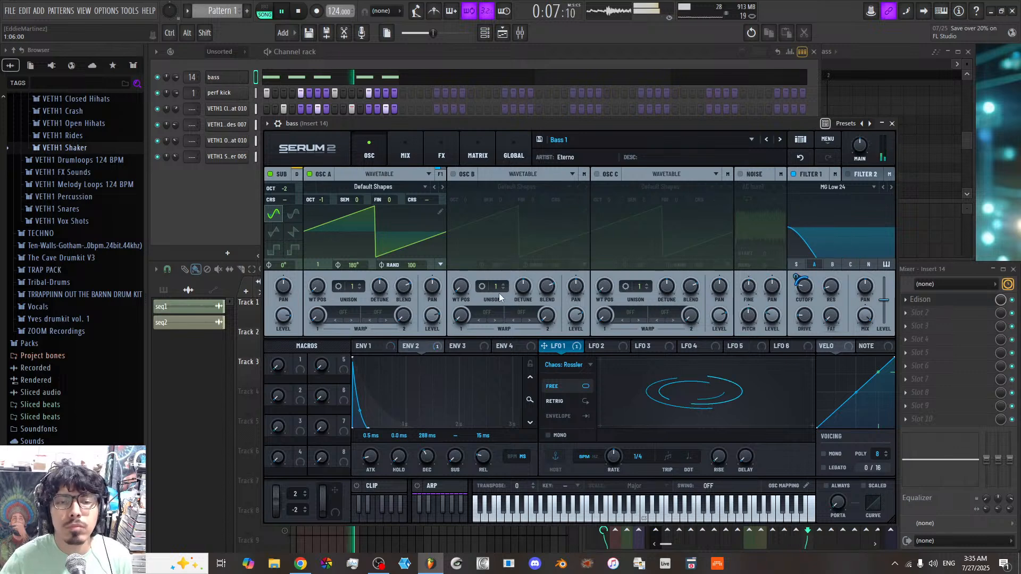
Step: Adjust the bass's Filter 1 cutoff to 33 Hz and enable the noise oscillator
{"action": "mouse_move", "coordinate": [804, 288]}
{"action": "left_mouse_down"}
{"action": "mouse_move", "coordinate": [794, 184]}
{"action": "mouse_move", "coordinate": [803, 272]}
{"action": "left_mouse_up"}
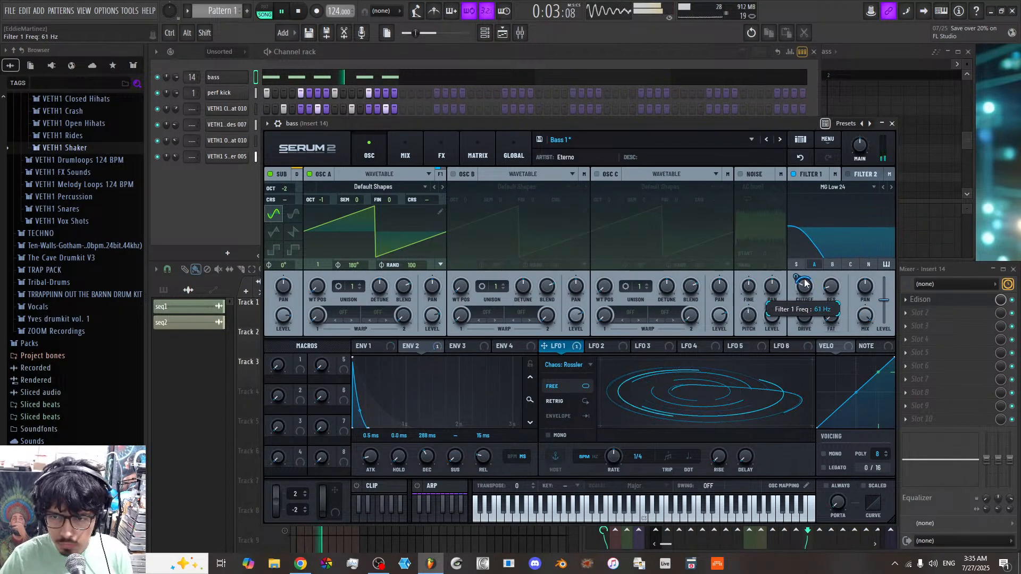
{"action": "left_click", "coordinate": [741, 174]}
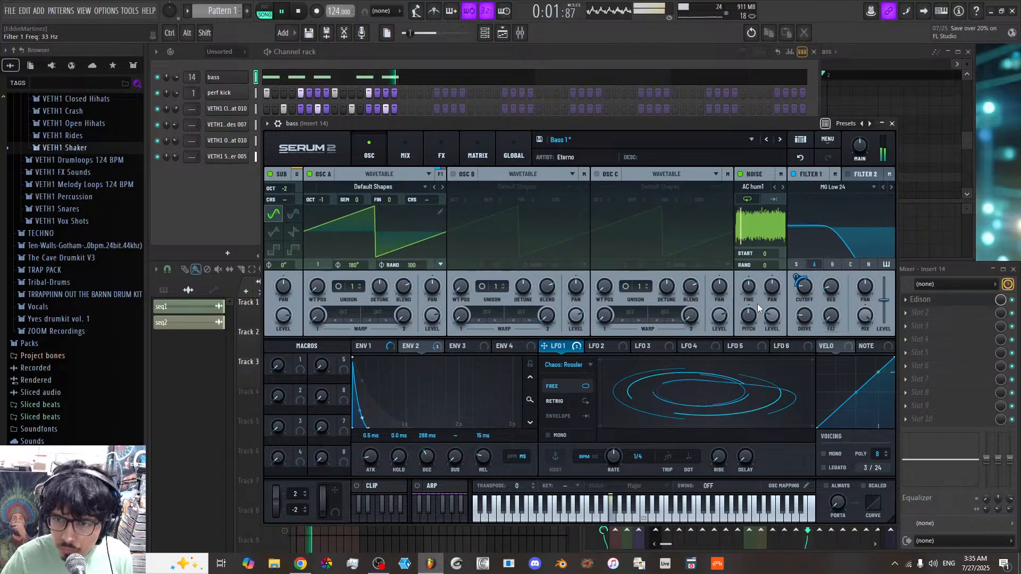
Step: Modulate the noise oscillator's level with Env 2 at an amount of 20%
{"action": "left_click", "coordinate": [410, 345]}
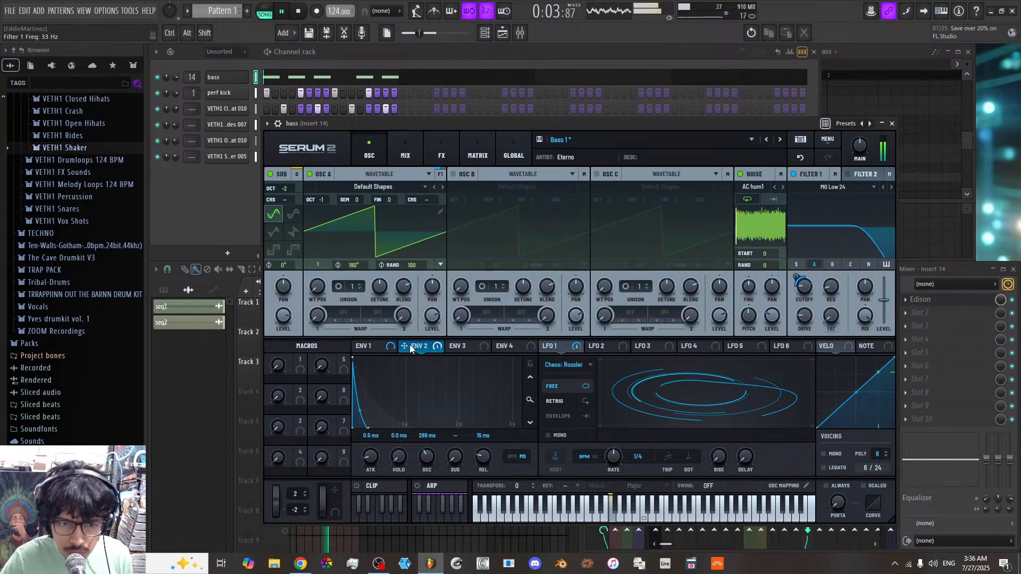
{"action": "left_click_drag", "start_coordinate": [406, 347], "coordinate": [771, 321]}
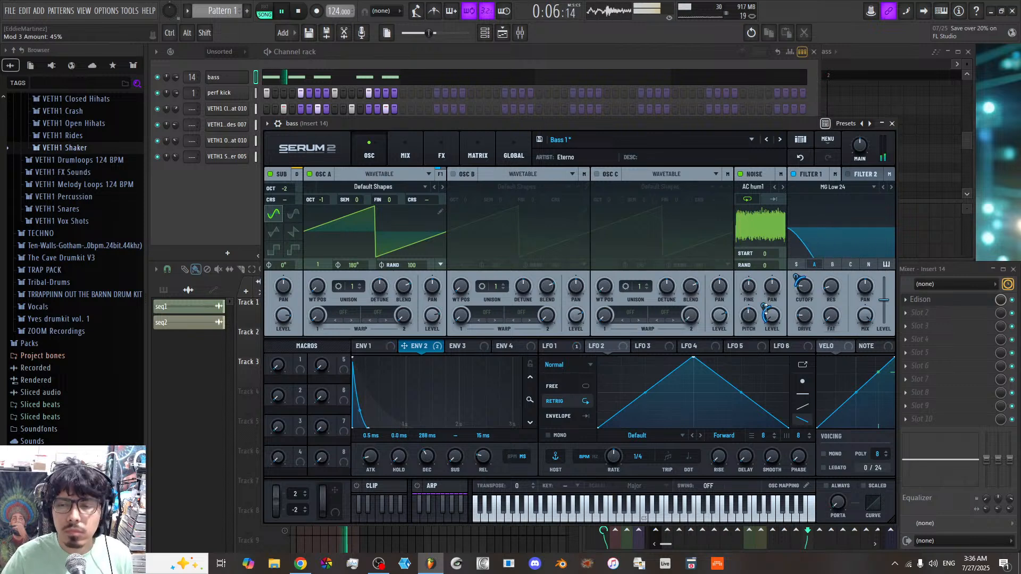
{"action": "left_click_drag", "start_coordinate": [765, 310], "coordinate": [766, 326]}
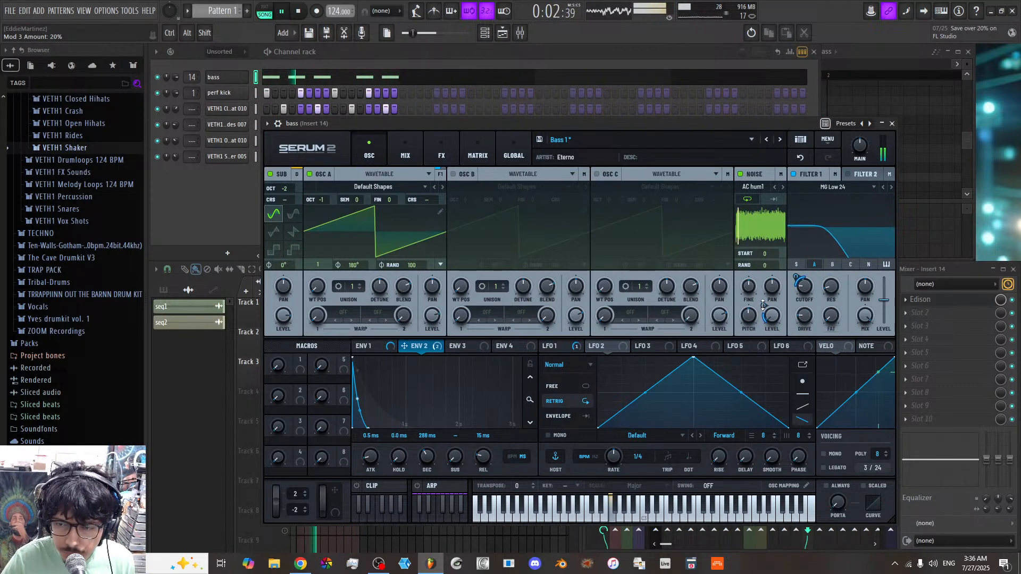
Step: Set the noise oscillator's base level to 0% and try to assign LFO 2 as its level modulator
{"action": "left_click", "coordinate": [595, 351]}
{"action": "mouse_move", "coordinate": [592, 346]}
{"action": "left_mouse_down"}
{"action": "mouse_move", "coordinate": [764, 308]}
{"action": "mouse_move", "coordinate": [610, 345]}
{"action": "left_mouse_up"}
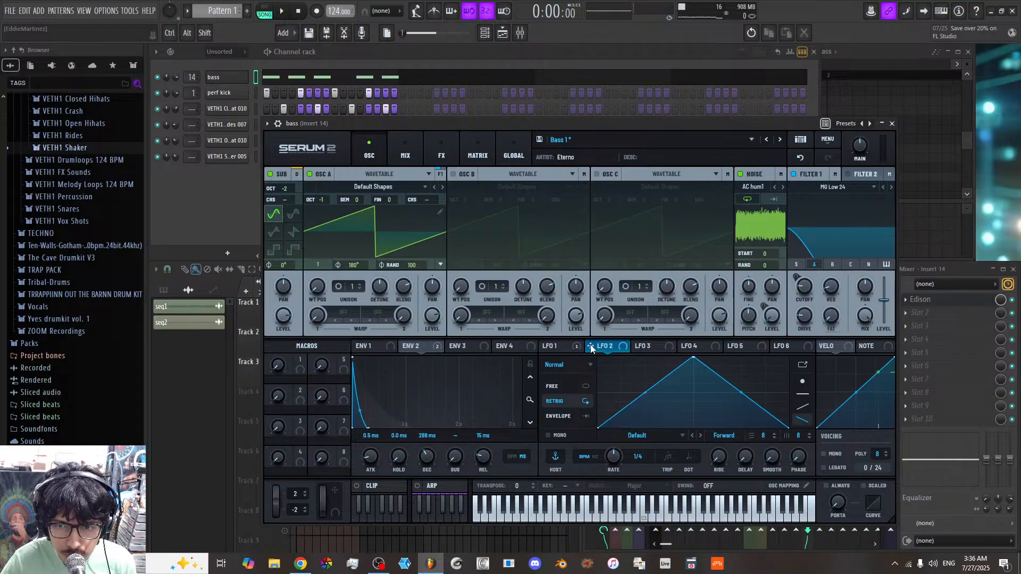
{"action": "left_click_drag", "start_coordinate": [767, 310], "coordinate": [772, 335]}
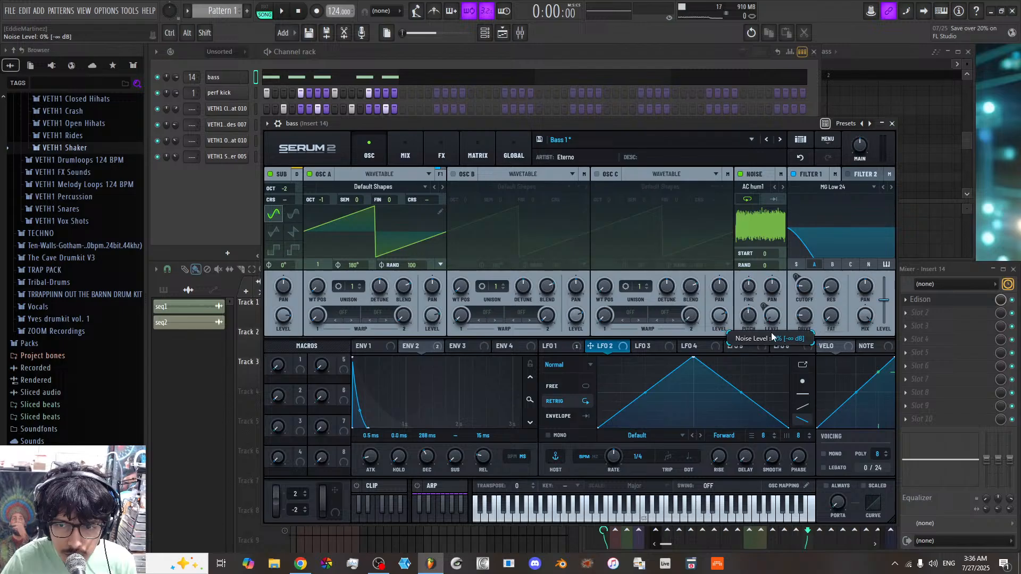
{"action": "right_click", "coordinate": [764, 308]}
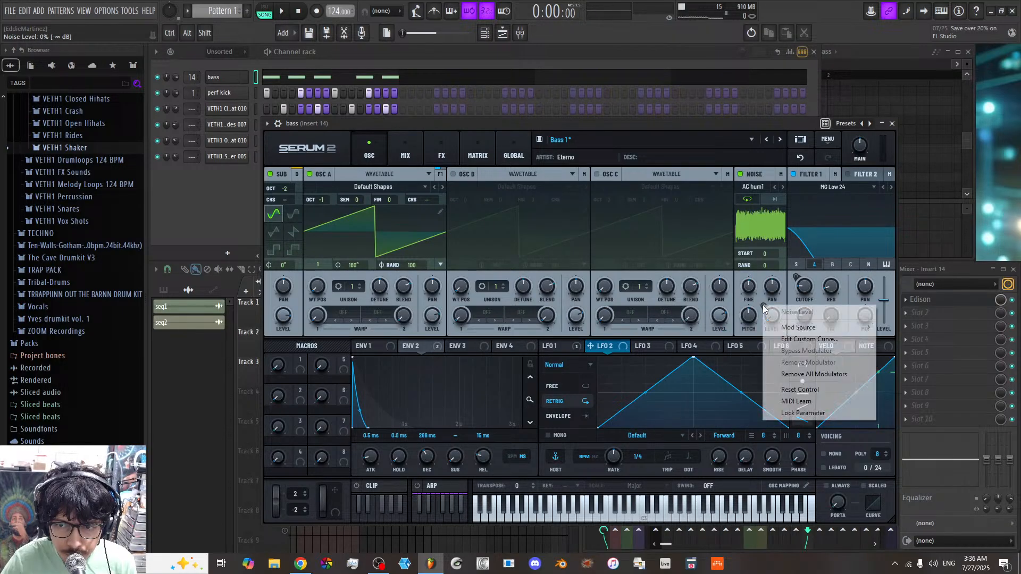
{"action": "left_click", "coordinate": [759, 303]}
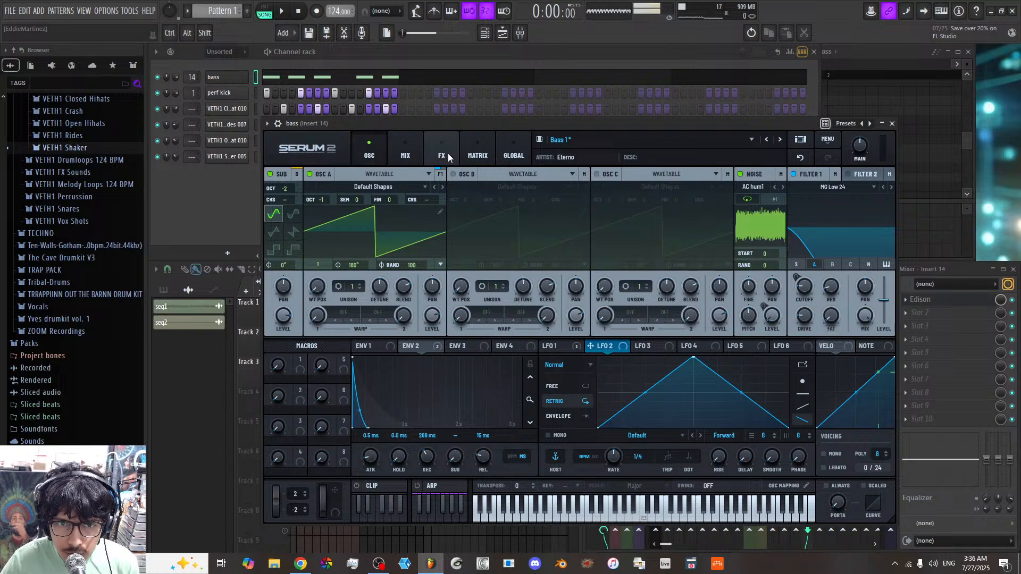
Step: Replace Env 2 with LFO 2 as the modulation matrix source for the noise level
{"action": "left_click", "coordinate": [469, 153]}
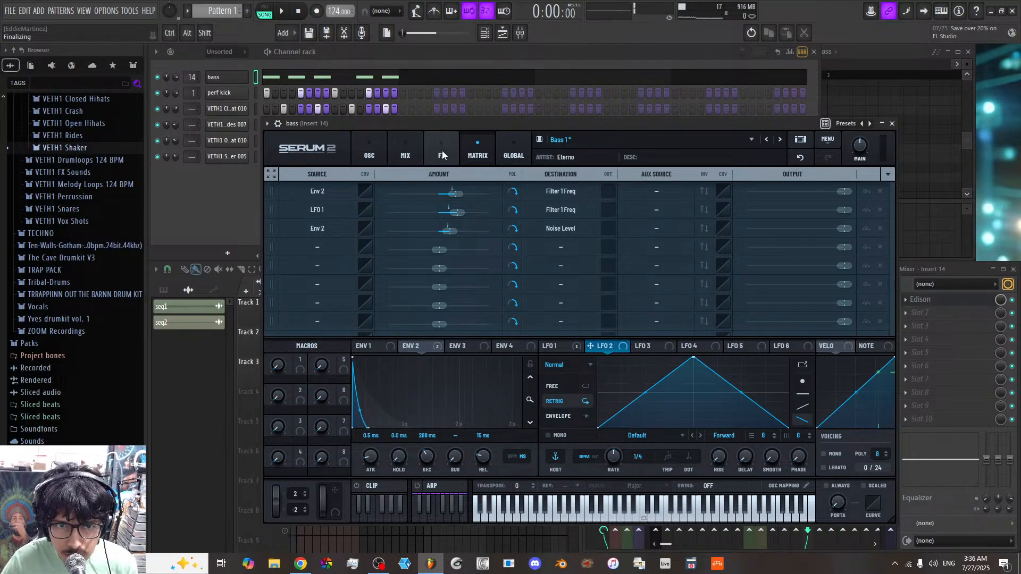
{"action": "left_click", "coordinate": [366, 150]}
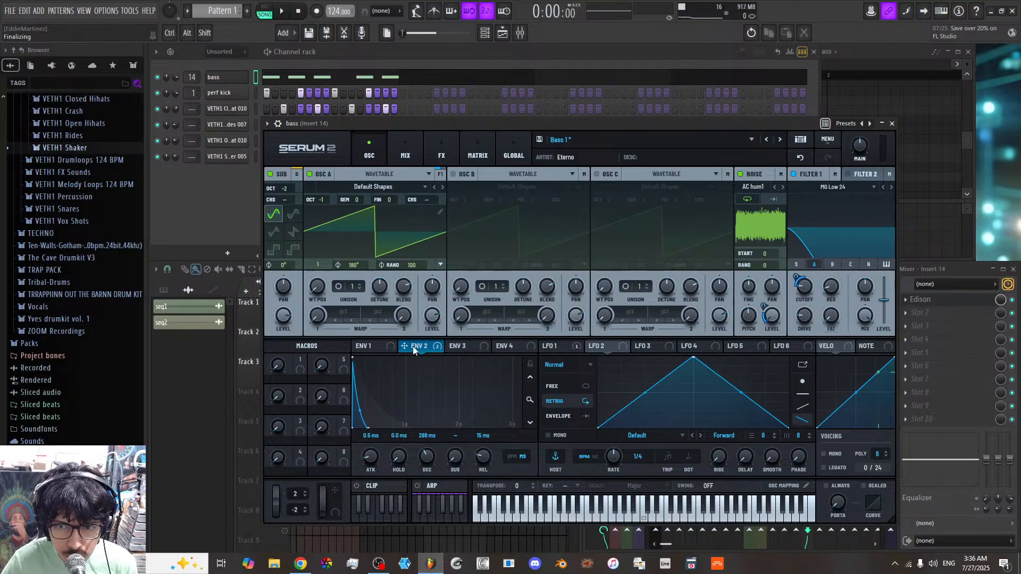
{"action": "mouse_move", "coordinate": [773, 320]}
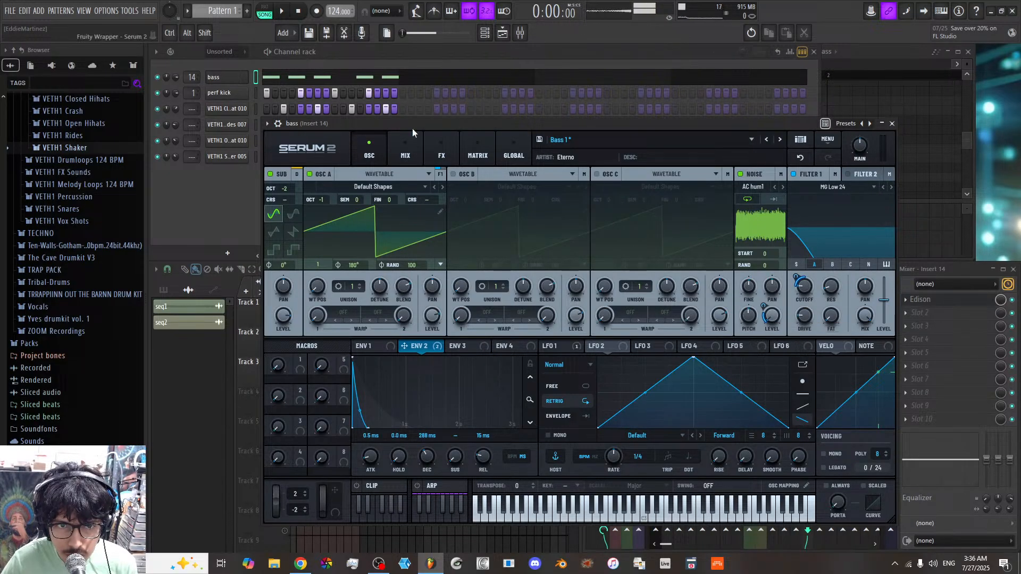
{"action": "left_click", "coordinate": [433, 152]}
{"action": "left_click", "coordinate": [478, 154]}
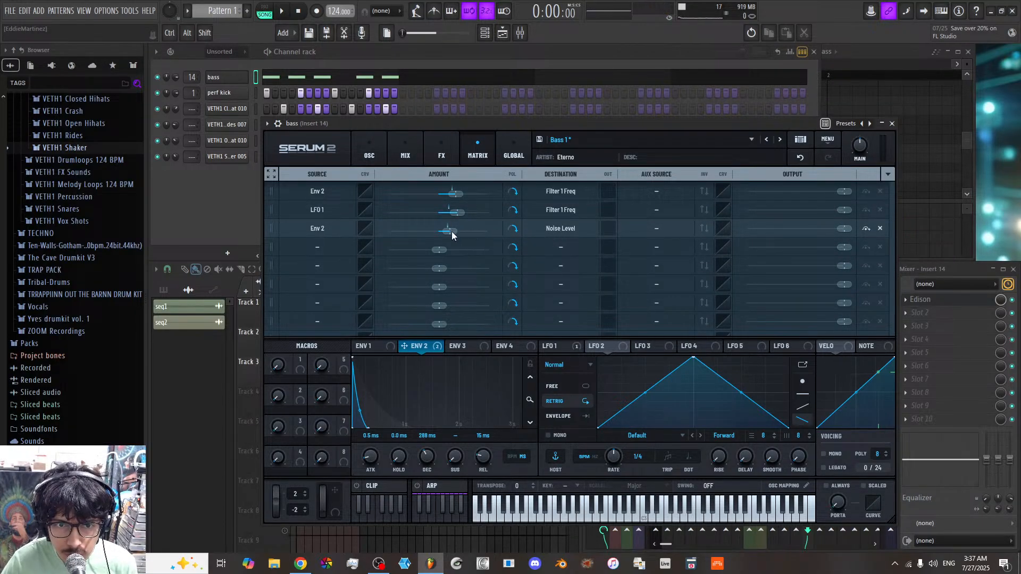
{"action": "left_click", "coordinate": [608, 346]}
{"action": "left_click_drag", "start_coordinate": [591, 346], "coordinate": [330, 238]}
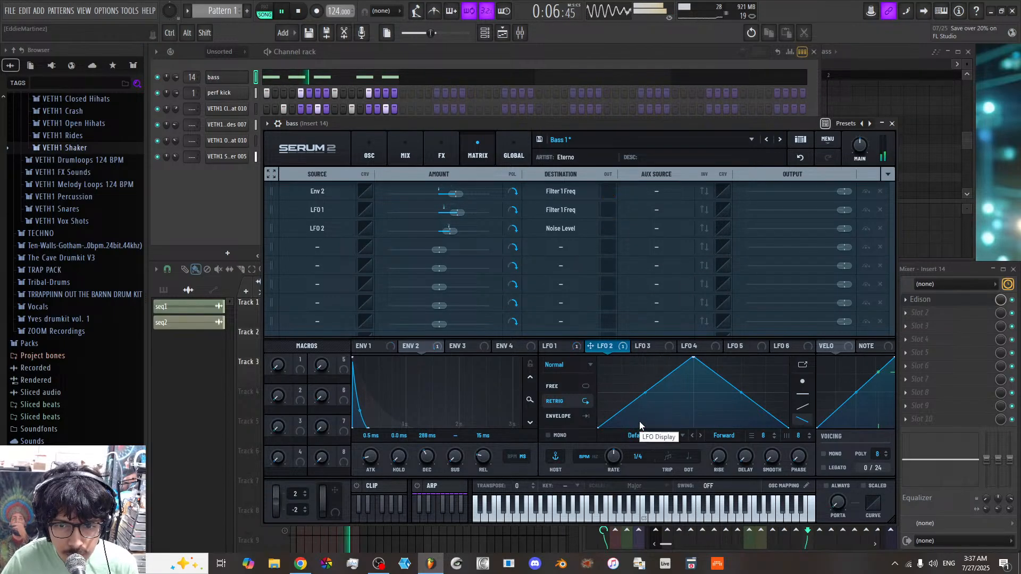
Step: Switch LFO 2 to Chaos: Lorenz mode and check how it modulates the noise level
{"action": "left_click", "coordinate": [579, 365]}
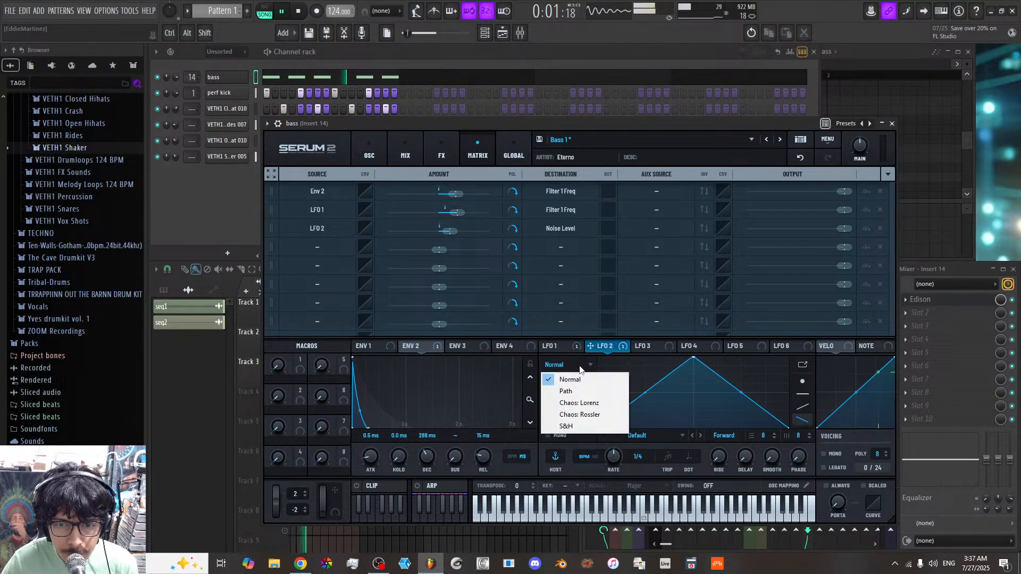
{"action": "left_click", "coordinate": [586, 403]}
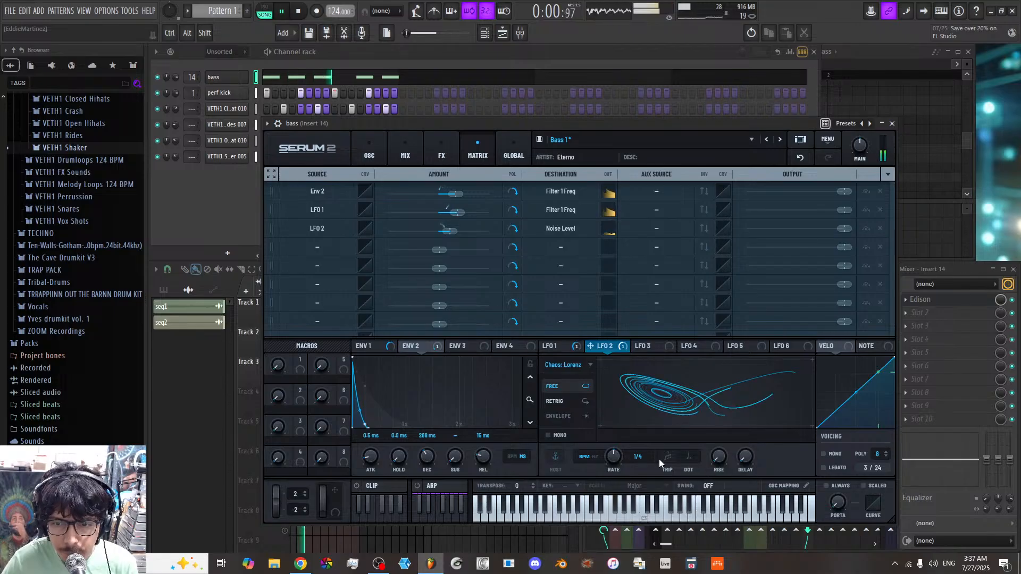
{"action": "left_click", "coordinate": [376, 155]}
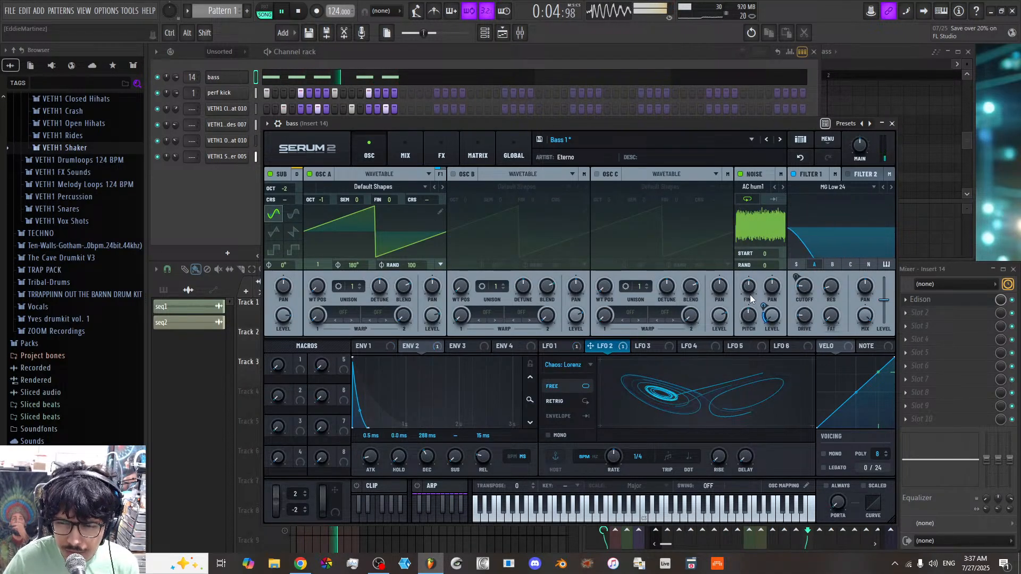
{"action": "mouse_move", "coordinate": [761, 302]}
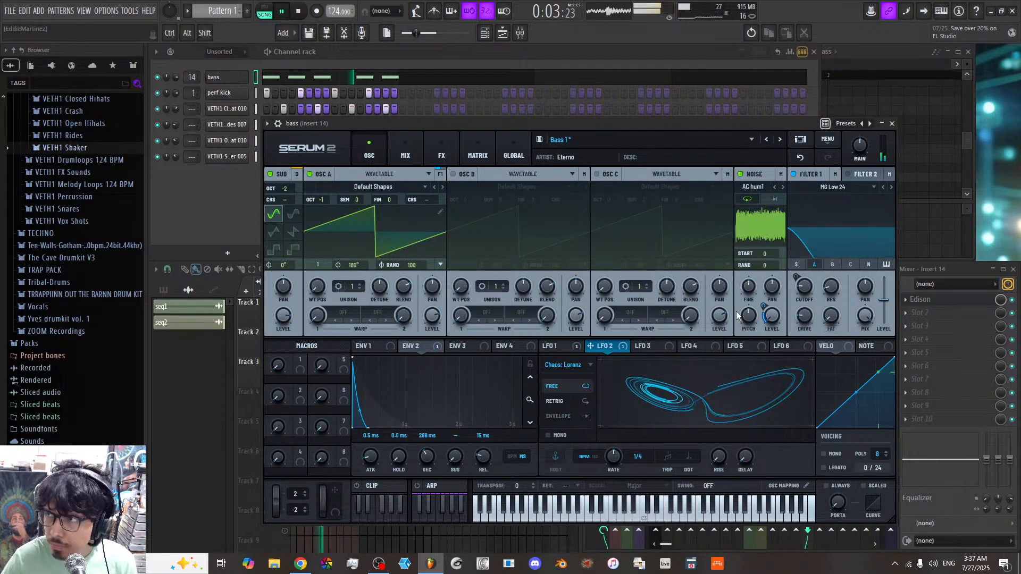
{"action": "mouse_move", "coordinate": [737, 315]}
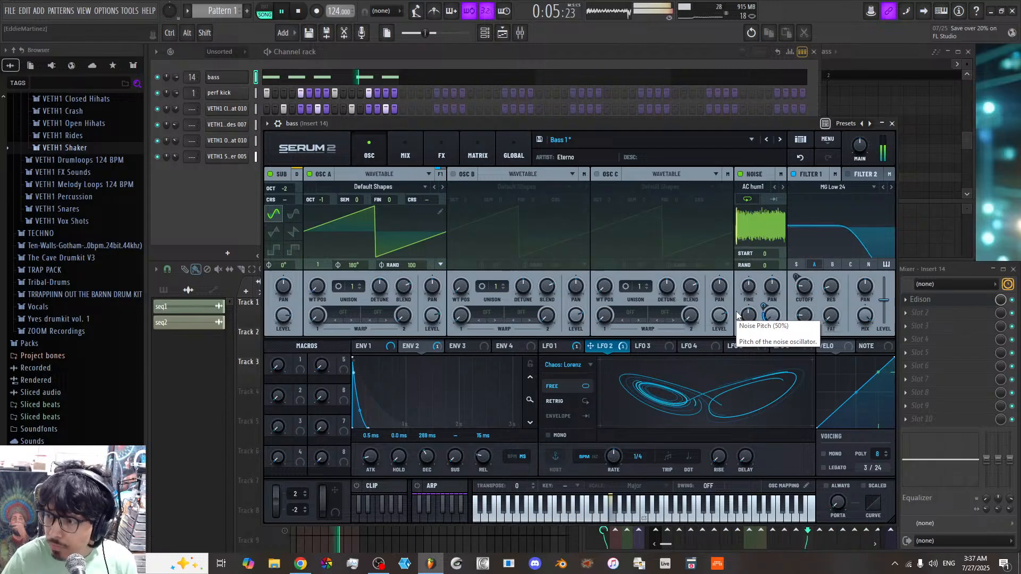
Step: Close the bass synth and extend the playlist's loop selection to cover all eight bars
{"action": "left_click", "coordinate": [892, 123]}
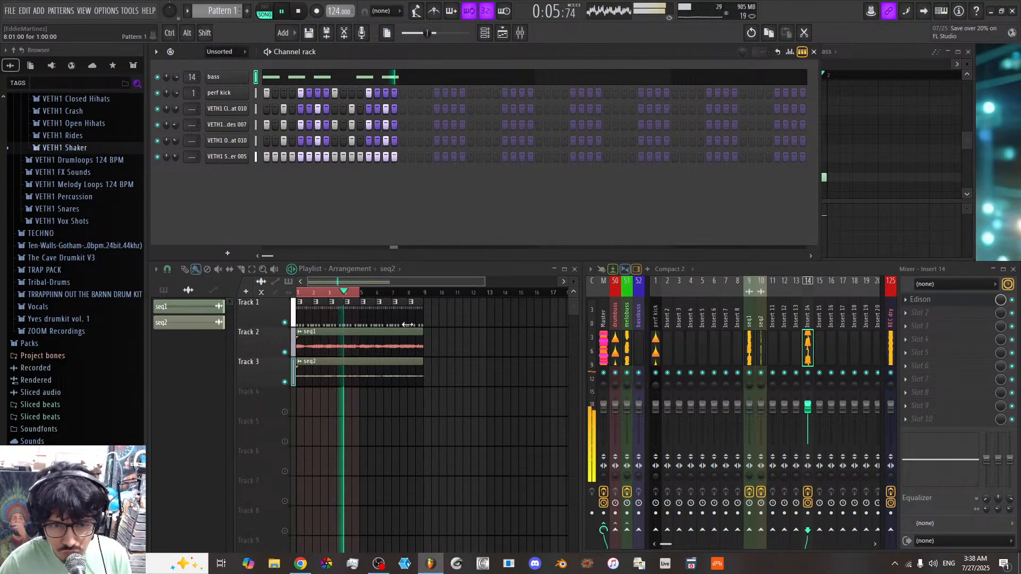
{"action": "right_click", "coordinate": [425, 294]}
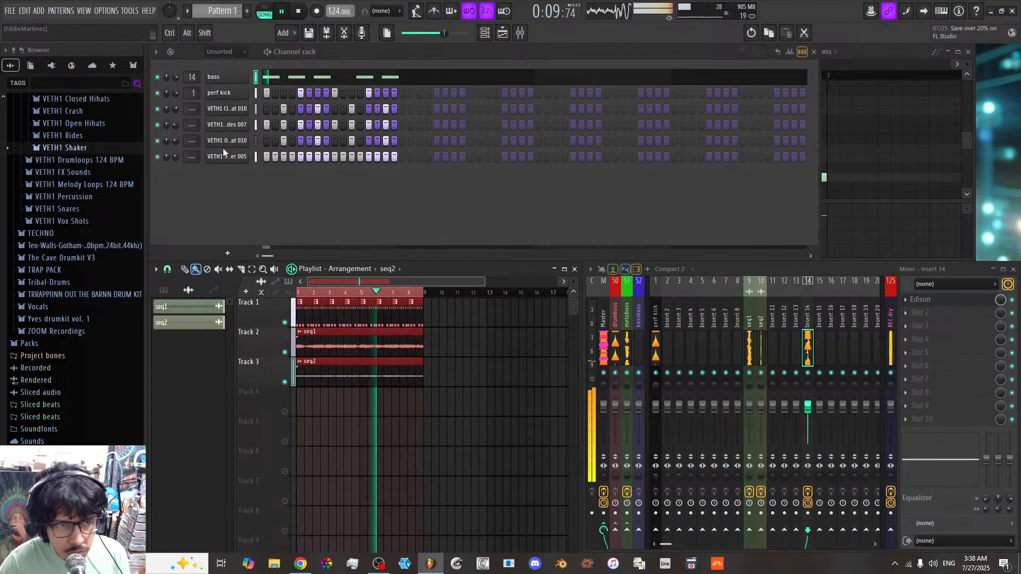
Step: Assign the VETH1 closed hi-hat, ride, open hi-hat and shaker channels to consecutive mixer tracks starting at Insert 2
{"action": "left_click", "coordinate": [256, 109]}
{"action": "left_click_drag", "start_coordinate": [255, 109], "coordinate": [262, 155]}
{"action": "right_click", "coordinate": [668, 337]}
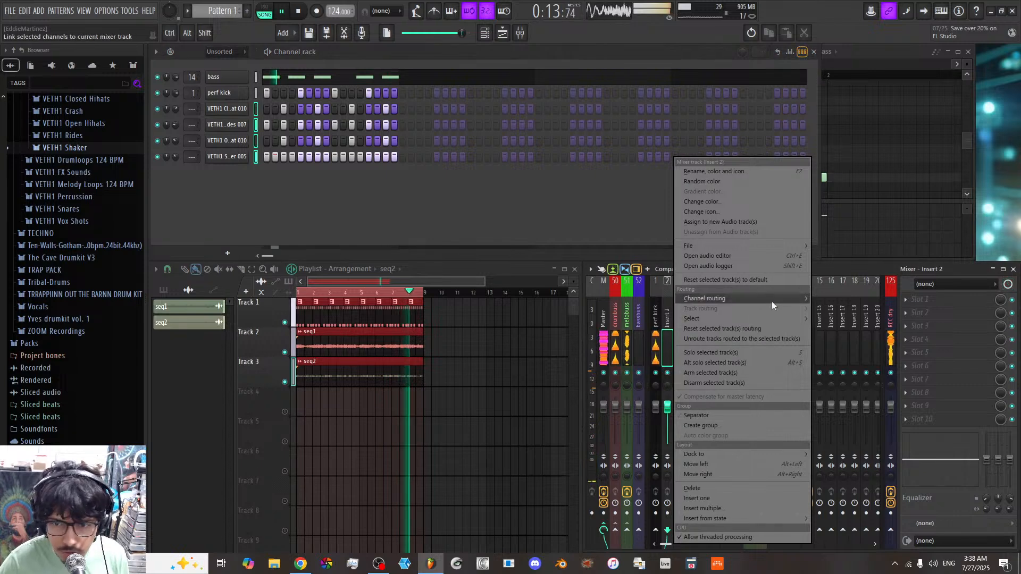
{"action": "left_click", "coordinate": [836, 312]}
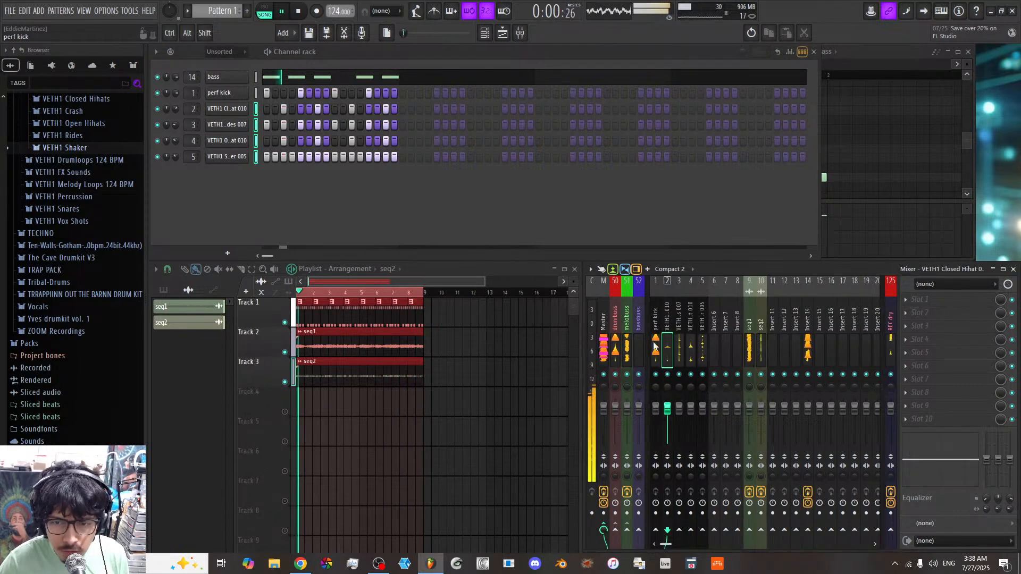
Step: Route the four VETH1 percussion mixer tracks exclusively to the drumbus track
{"action": "left_click", "coordinate": [679, 349], "text": "ctrl+shift"}
{"action": "left_click_drag", "start_coordinate": [679, 348], "coordinate": [704, 349]}
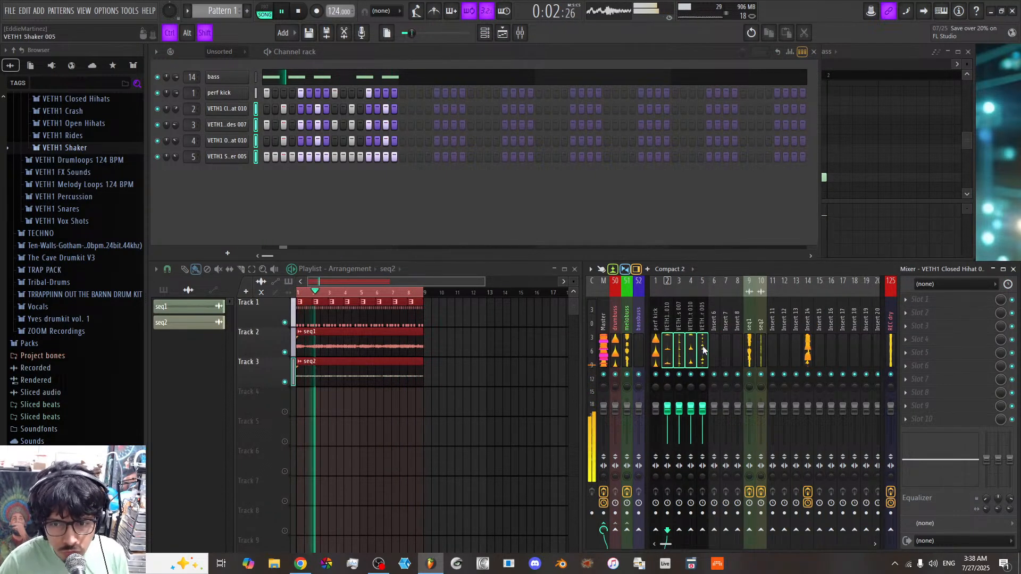
{"action": "right_click", "coordinate": [616, 530]}
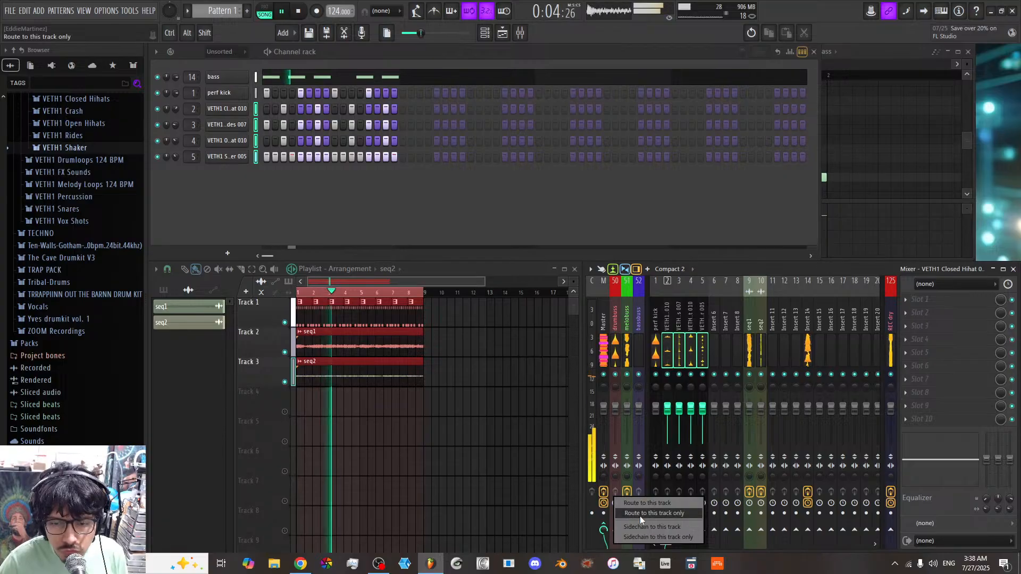
{"action": "left_click", "coordinate": [640, 514]}
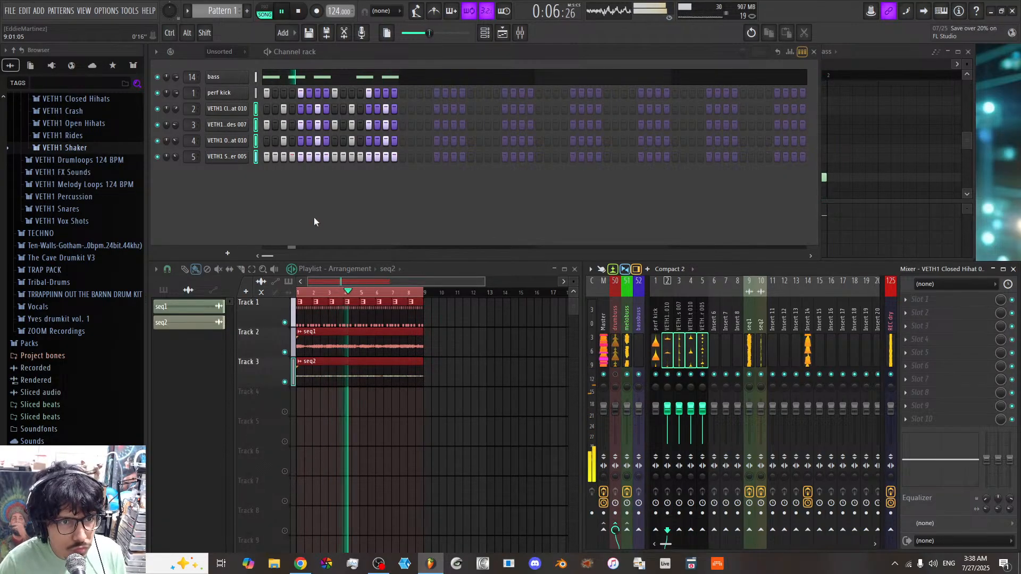
Step: Add a FLEX instrument channel and filter its Melodic Techno presets to the Pad type
{"action": "right_click", "coordinate": [244, 156]}
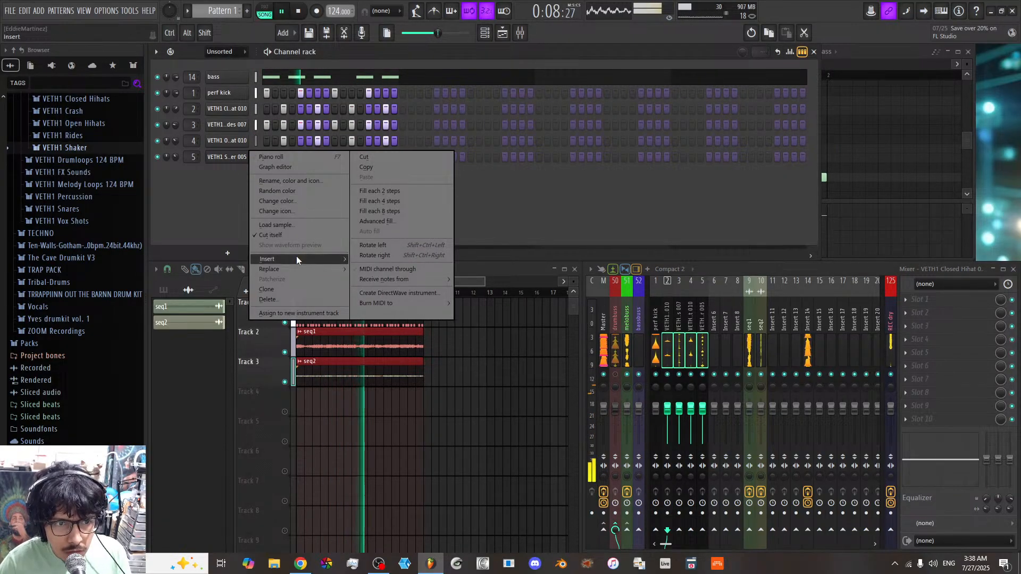
{"action": "mouse_move", "coordinate": [296, 256]}
{"action": "left_click", "coordinate": [406, 374]}
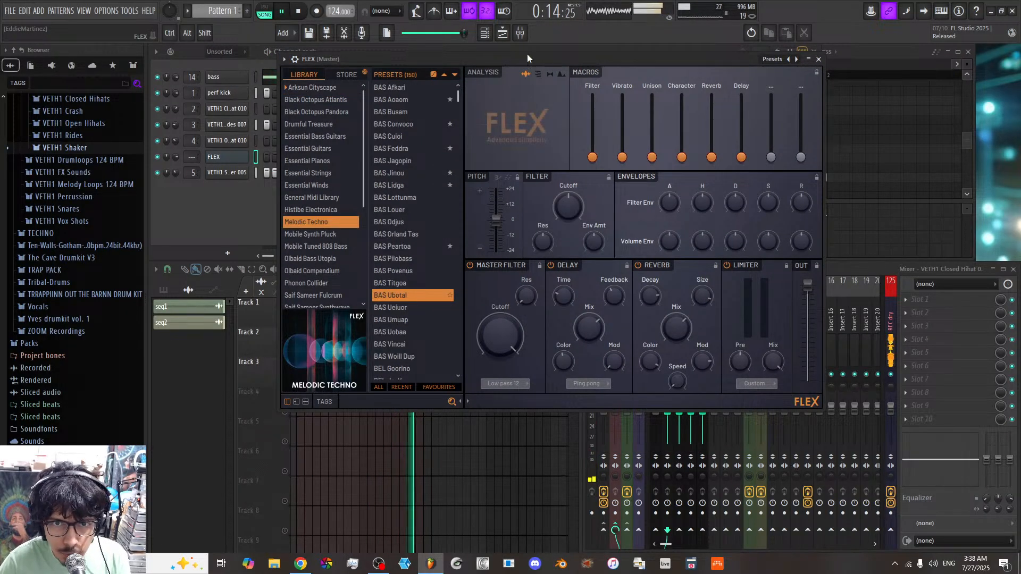
{"action": "left_click_drag", "start_coordinate": [527, 58], "coordinate": [509, 75]}
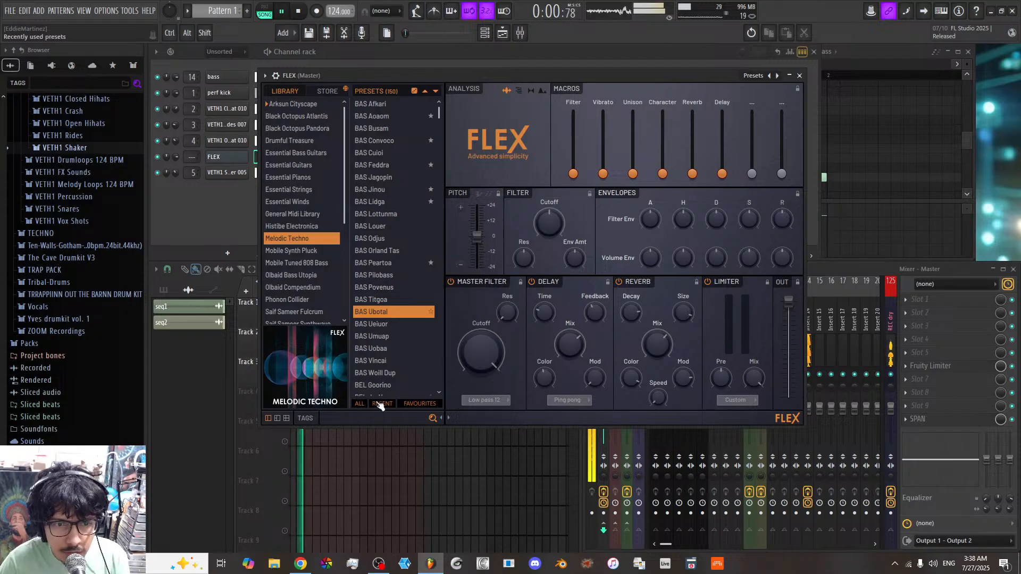
{"action": "left_click", "coordinate": [308, 420]}
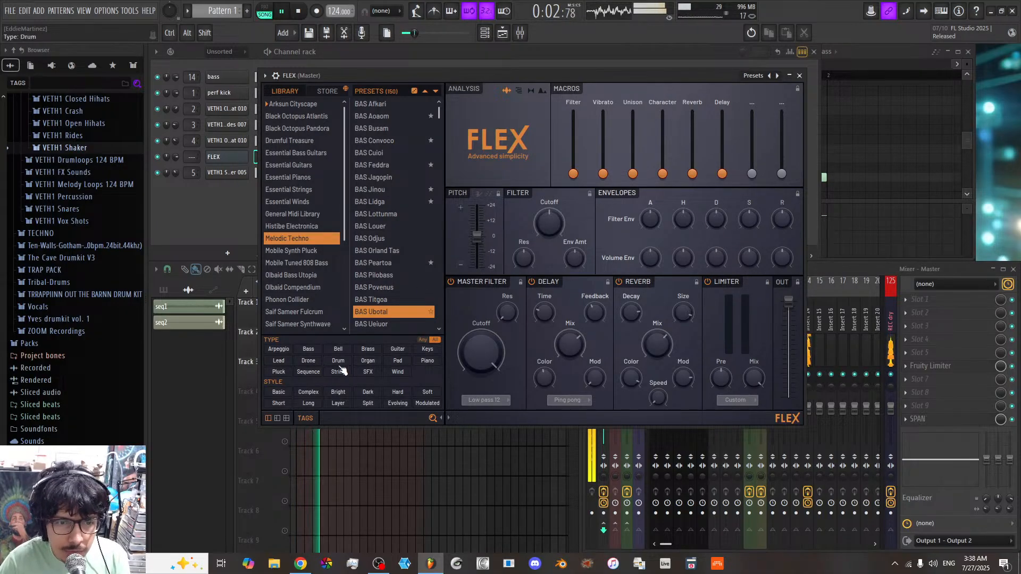
{"action": "left_click", "coordinate": [398, 360]}
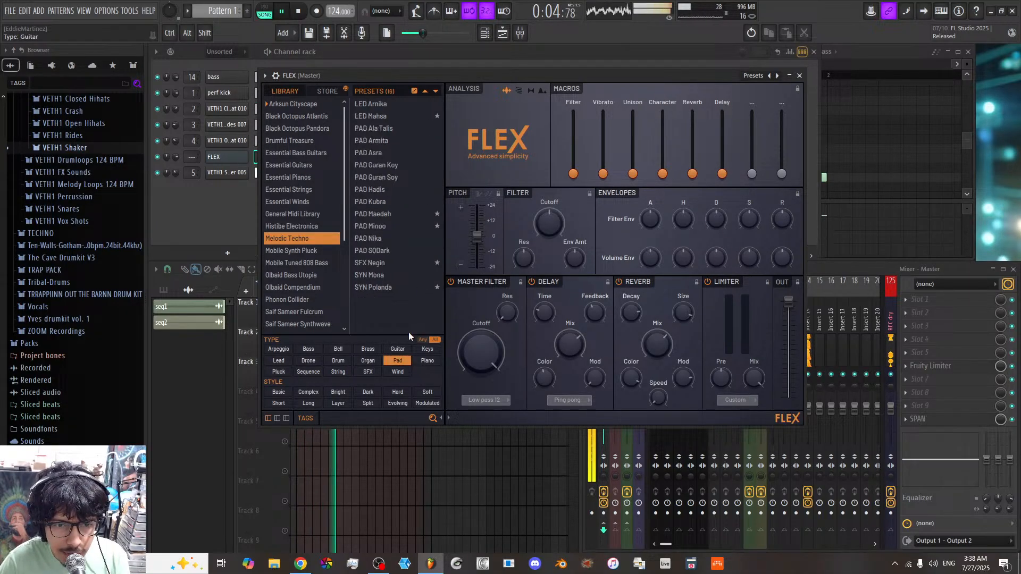
Step: Audition the FLEX pad presets from LED Arnika through PAD Hadis
{"action": "left_click", "coordinate": [395, 106]}
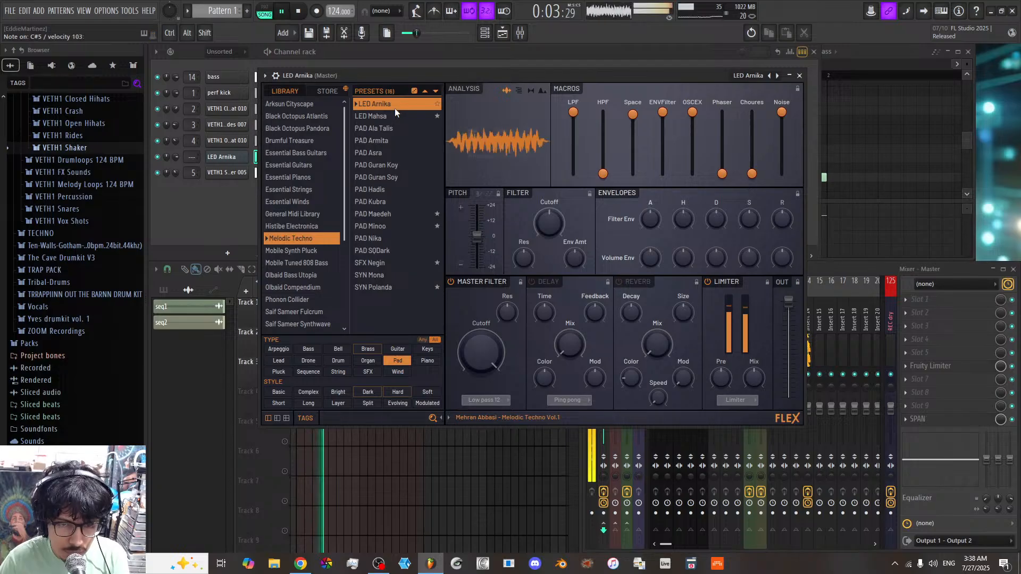
{"action": "left_click", "coordinate": [392, 114]}
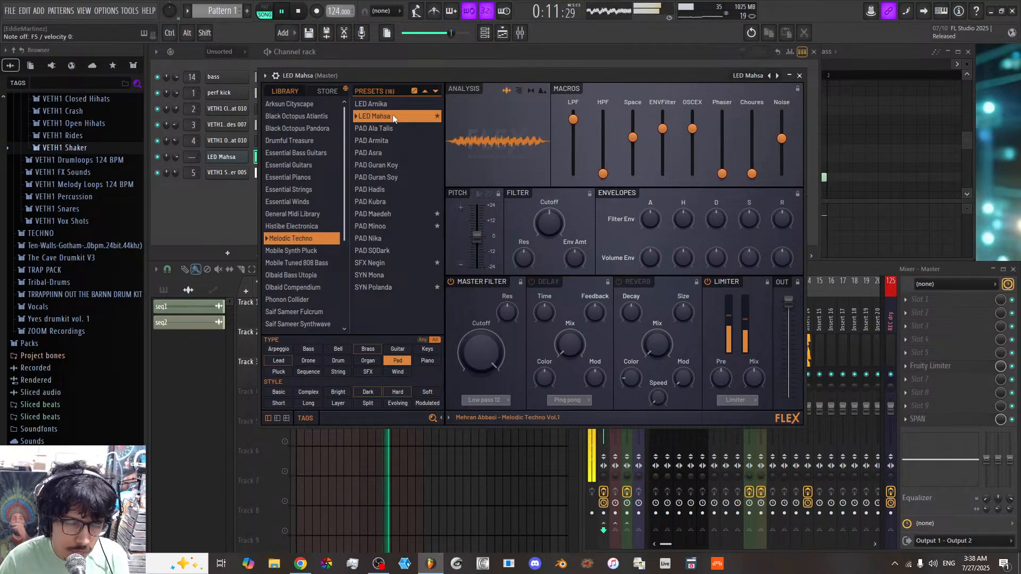
{"action": "left_click", "coordinate": [393, 130]}
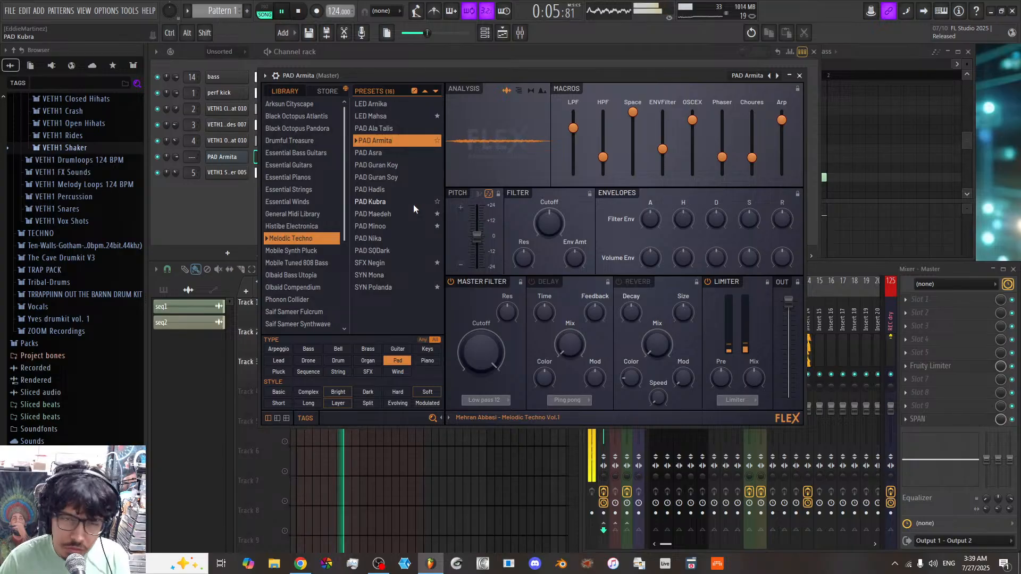
{"action": "left_click", "coordinate": [396, 153]}
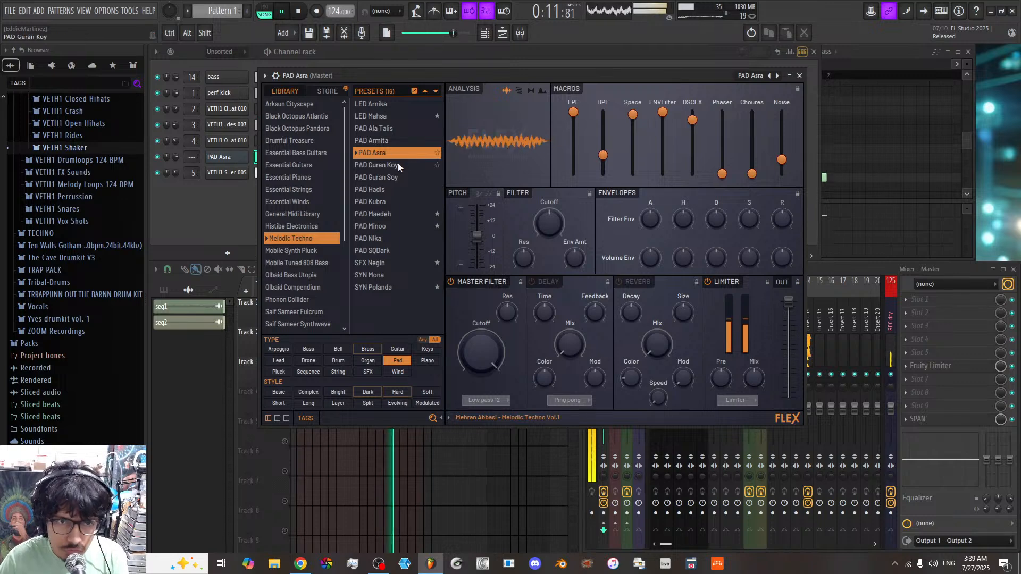
{"action": "left_click", "coordinate": [401, 166]}
{"action": "left_click", "coordinate": [404, 177]}
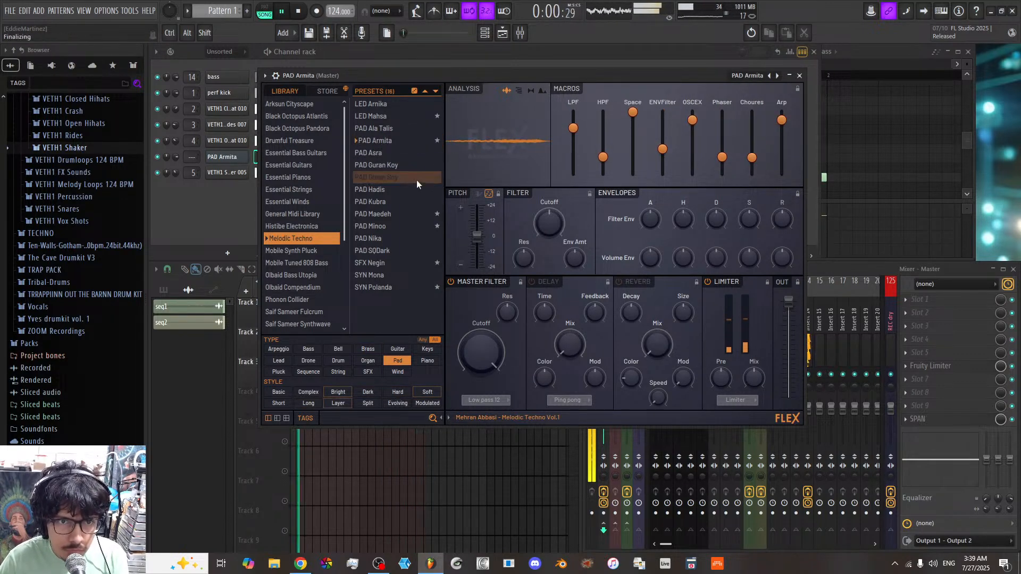
{"action": "left_click", "coordinate": [415, 186]}
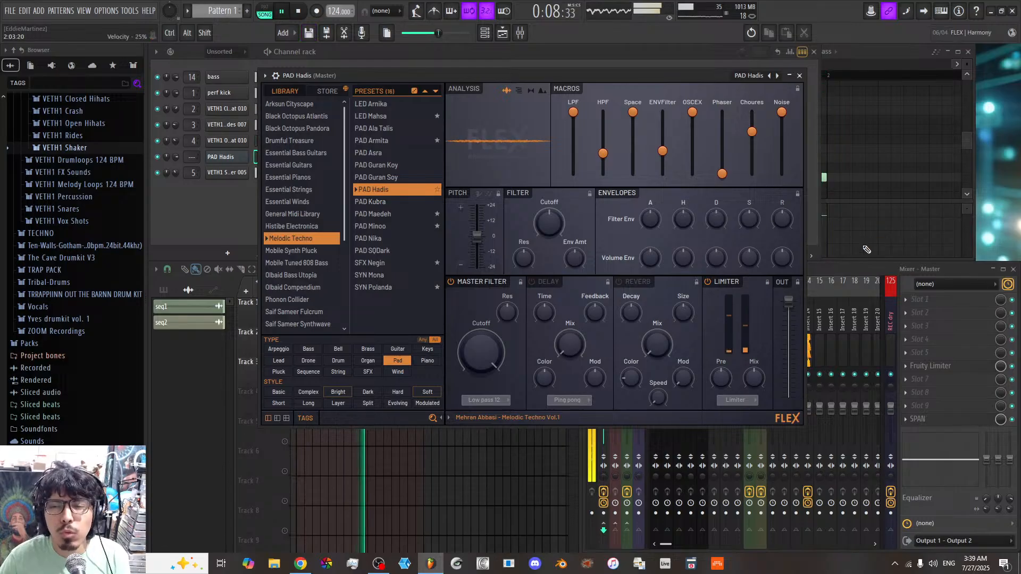
Step: Audition the remaining pad presets from PAD Kubra onward and load SYN Polanda
{"action": "left_click", "coordinate": [857, 268]}
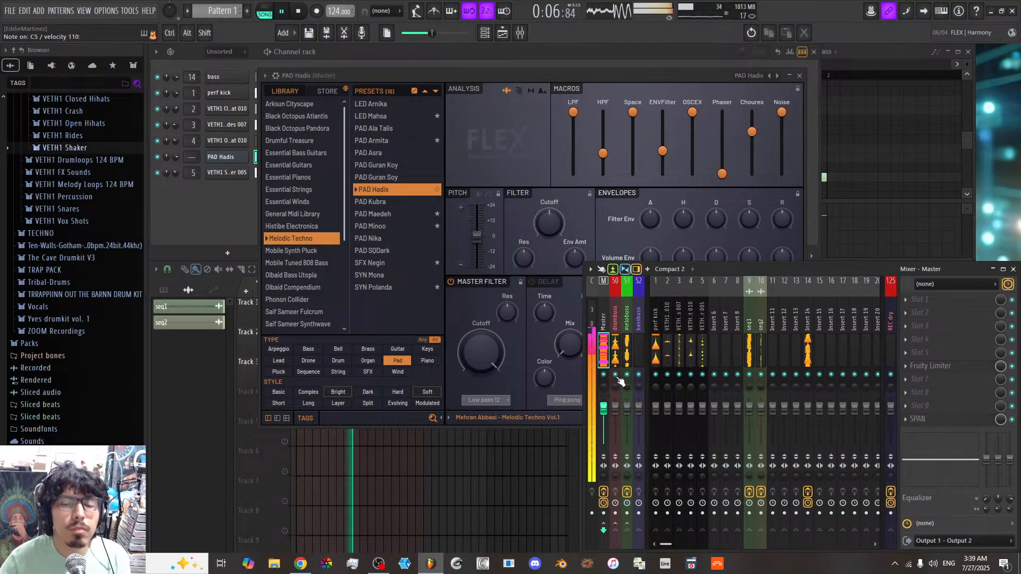
{"action": "left_click", "coordinate": [405, 203]}
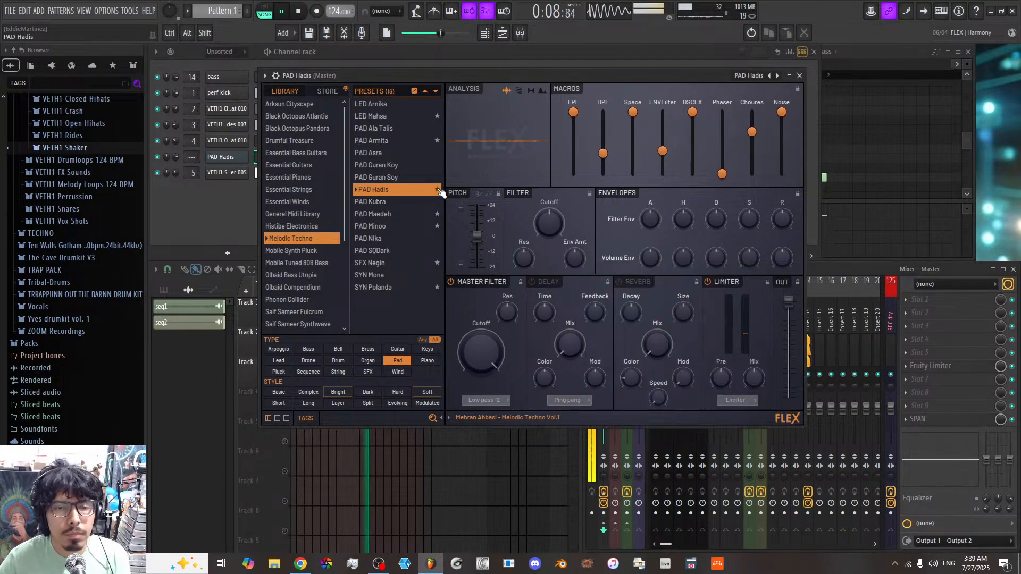
{"action": "left_click", "coordinate": [410, 215]}
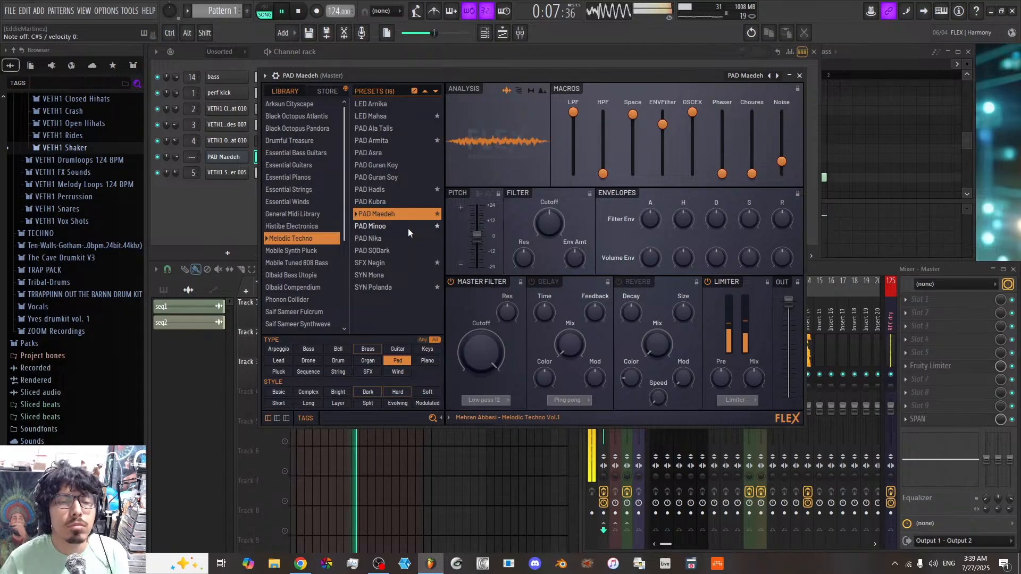
{"action": "left_click", "coordinate": [407, 228]}
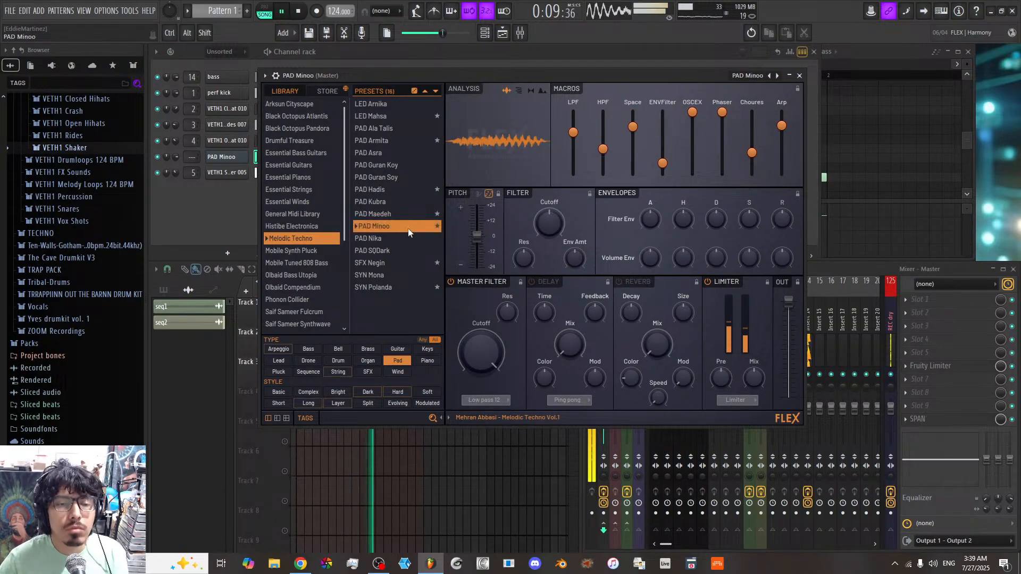
{"action": "left_click", "coordinate": [404, 238]}
{"action": "left_click", "coordinate": [405, 250]}
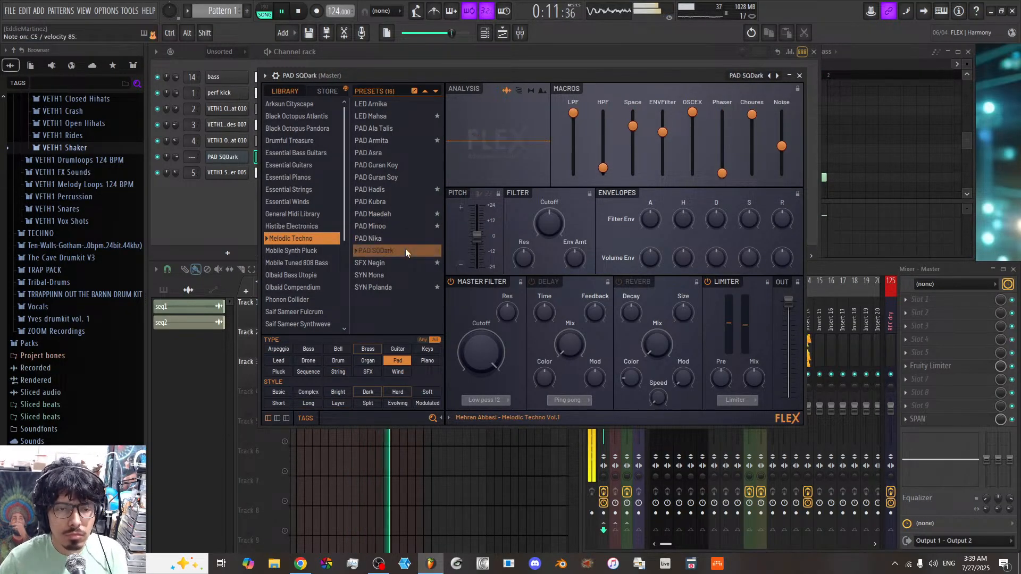
{"action": "left_click", "coordinate": [407, 262]}
{"action": "left_click", "coordinate": [403, 273]}
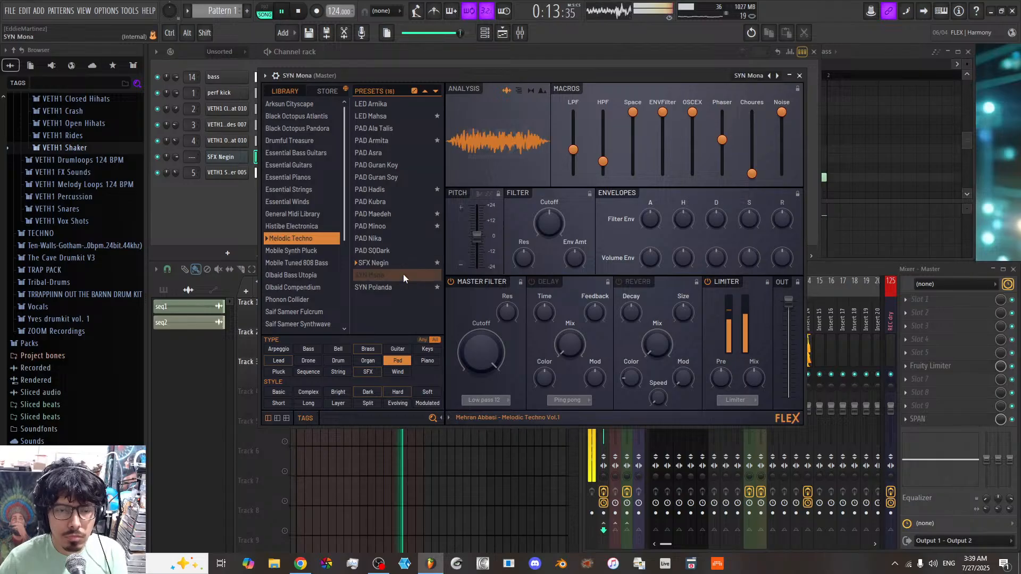
{"action": "left_click", "coordinate": [401, 288]}
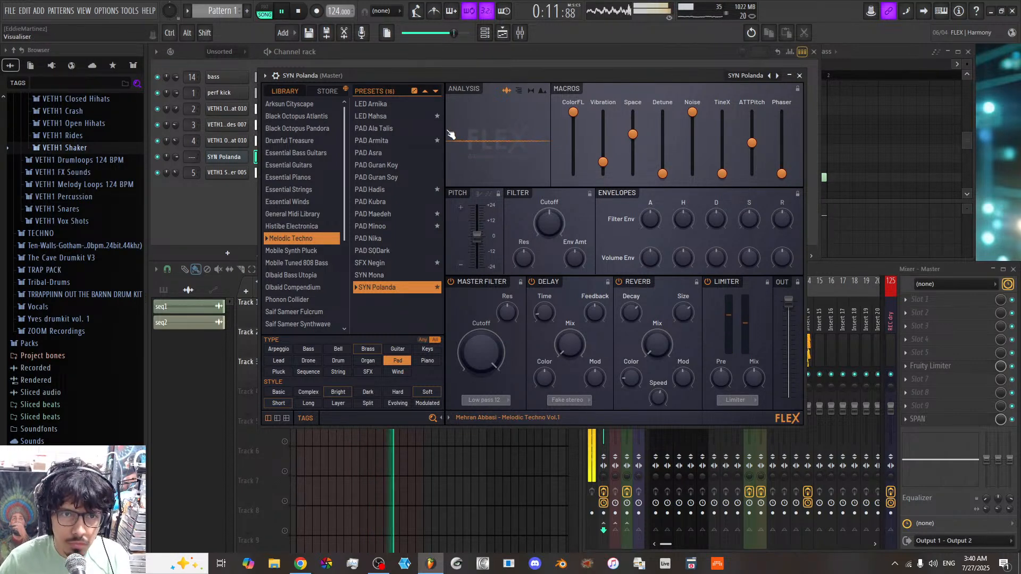
Step: With the perf kick temporarily muted, raise SYN Polanda's Vibration macro, set Space to 0%, and lower ColorFL slightly
{"action": "left_click", "coordinate": [238, 202]}
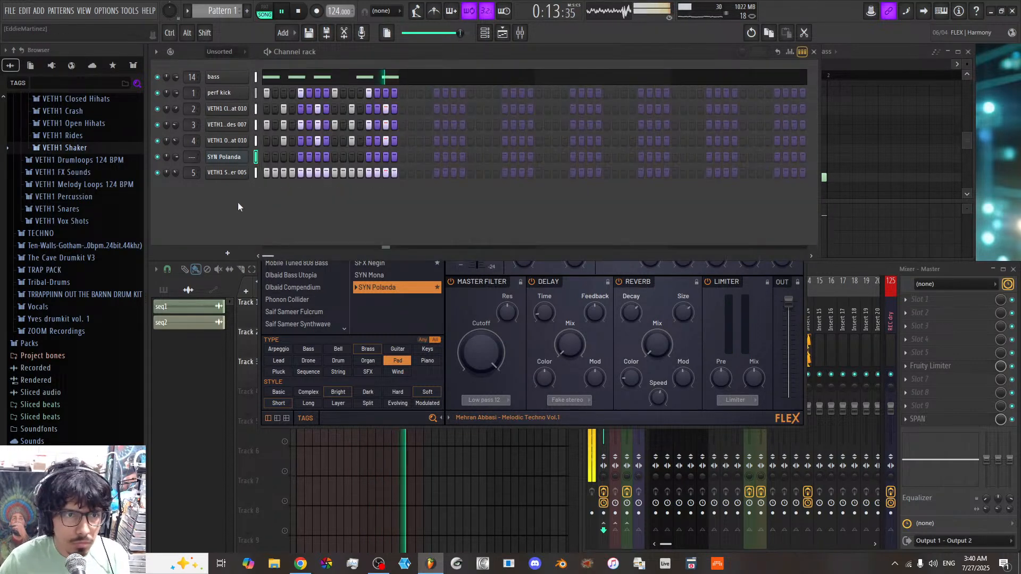
{"action": "left_click", "coordinate": [158, 91]}
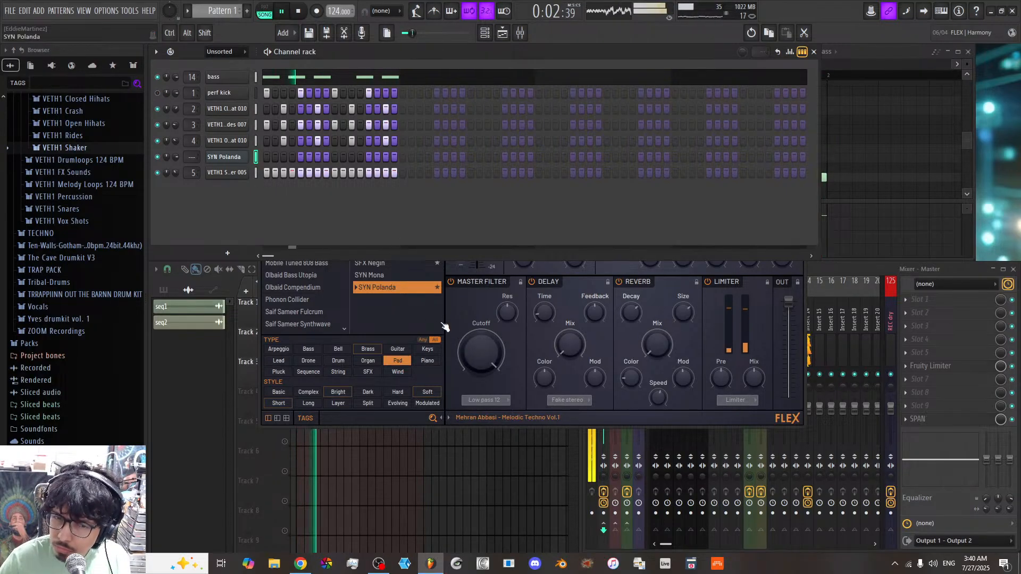
{"action": "left_click", "coordinate": [472, 293]}
{"action": "left_click_drag", "start_coordinate": [603, 161], "coordinate": [636, 173]}
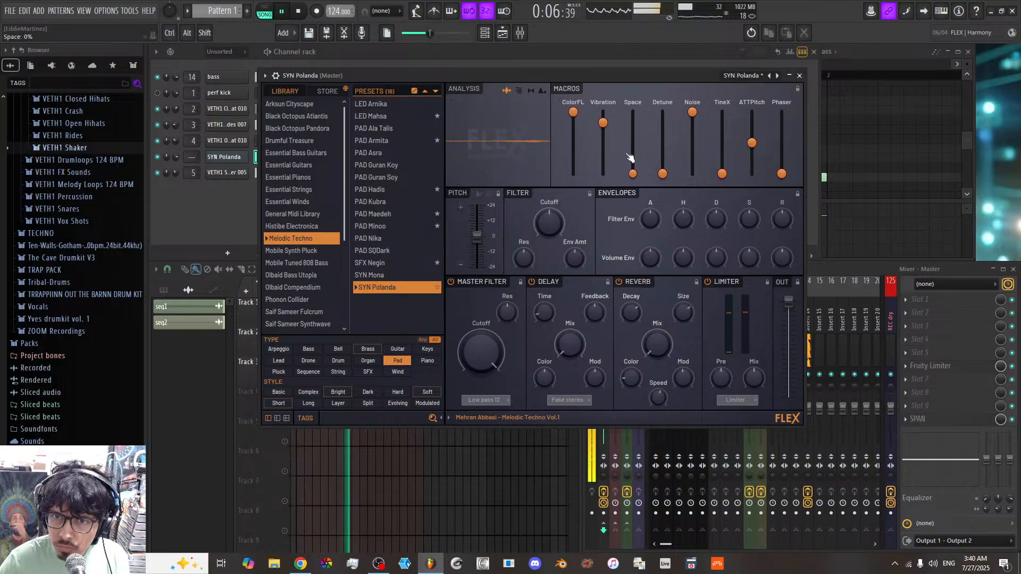
{"action": "mouse_move", "coordinate": [574, 113]}
{"action": "left_mouse_down"}
{"action": "mouse_move", "coordinate": [573, 138]}
{"action": "mouse_move", "coordinate": [573, 129]}
{"action": "left_mouse_up"}
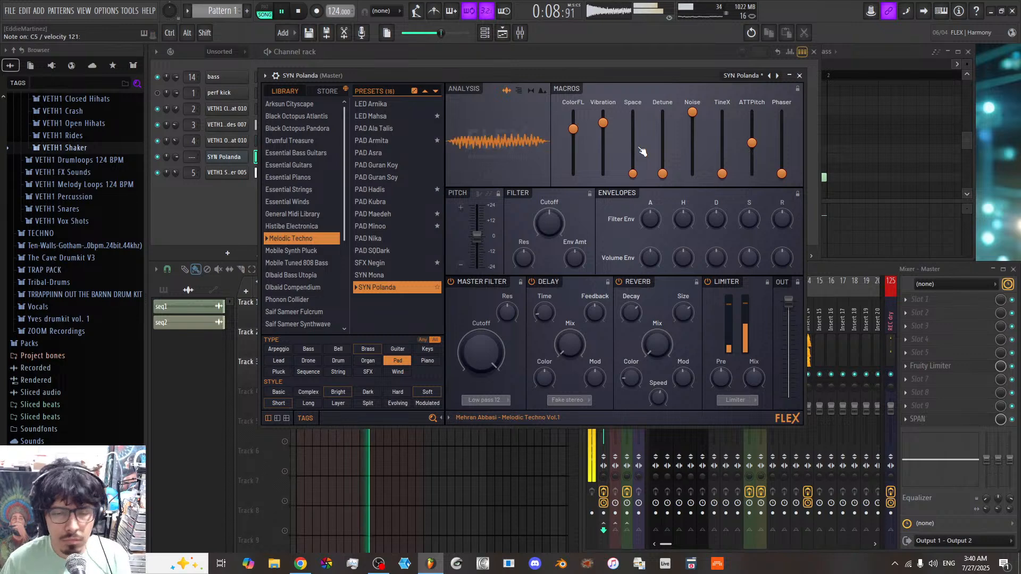
{"action": "left_click", "coordinate": [158, 93]}
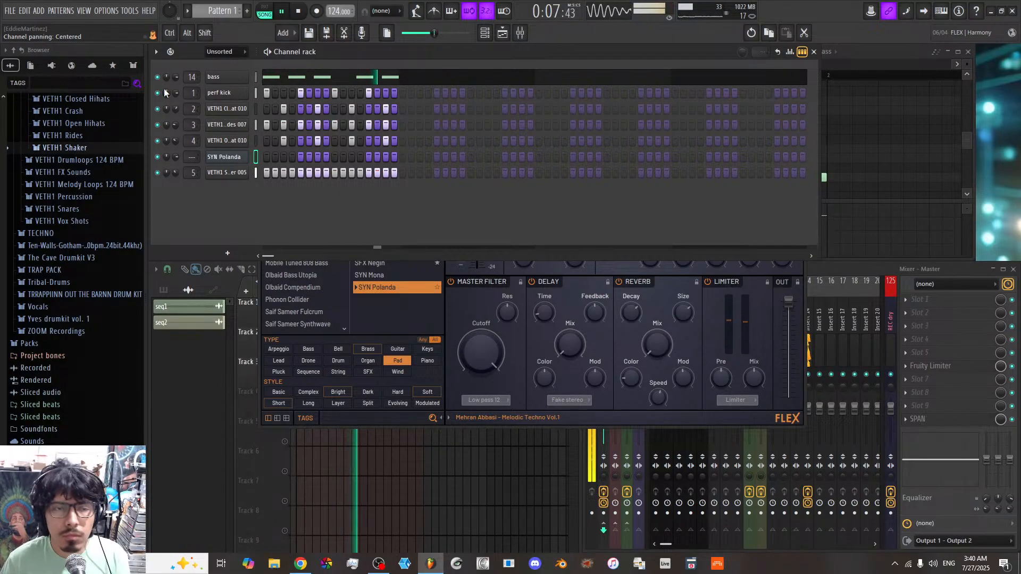
Step: Create Pattern 2 for the SYN Polanda melody and place its eight-bar clip on playlist Track 4
{"action": "left_click", "coordinate": [247, 11]}
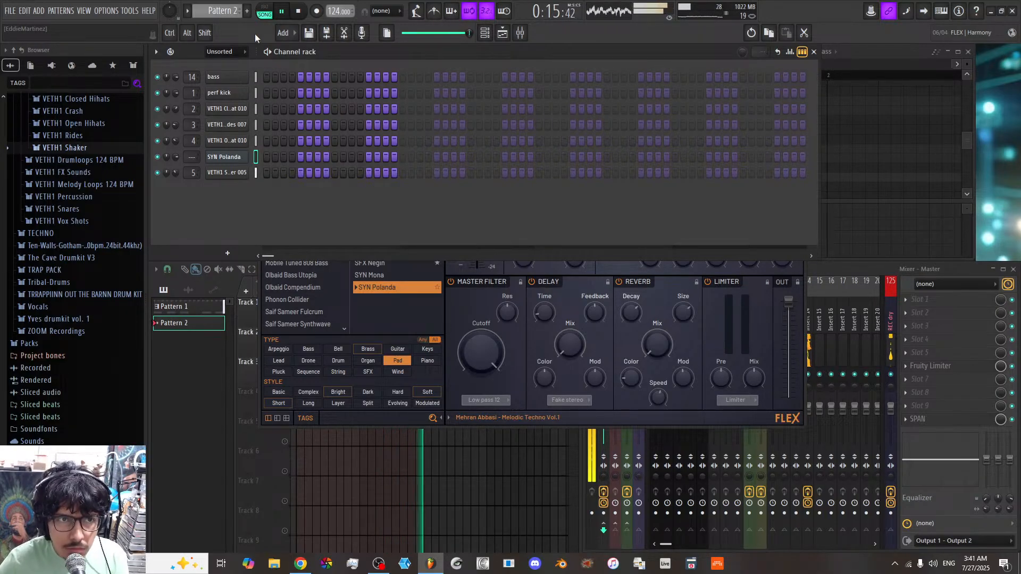
{"action": "left_click", "coordinate": [300, 11]}
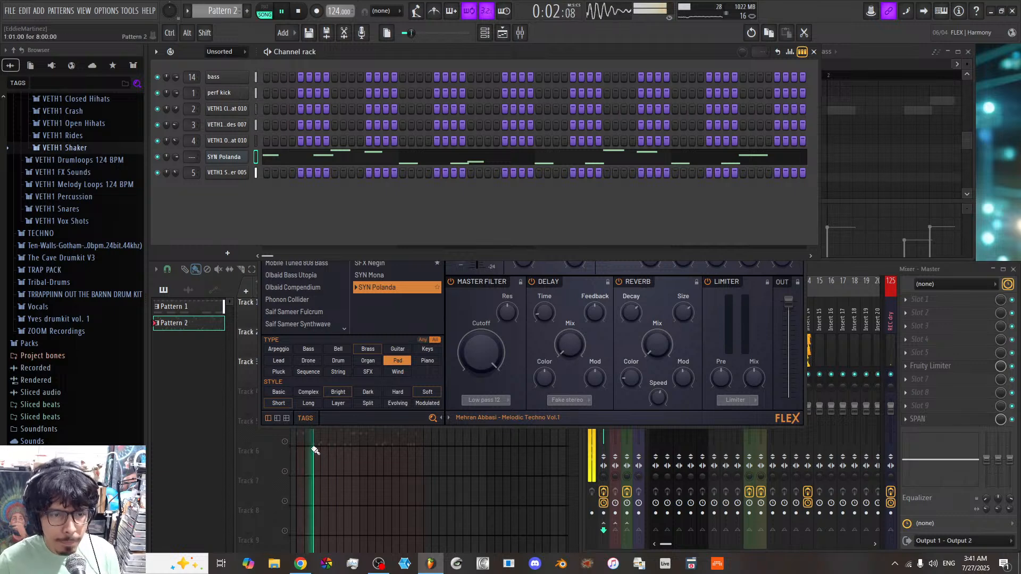
{"action": "left_click", "coordinate": [292, 439]}
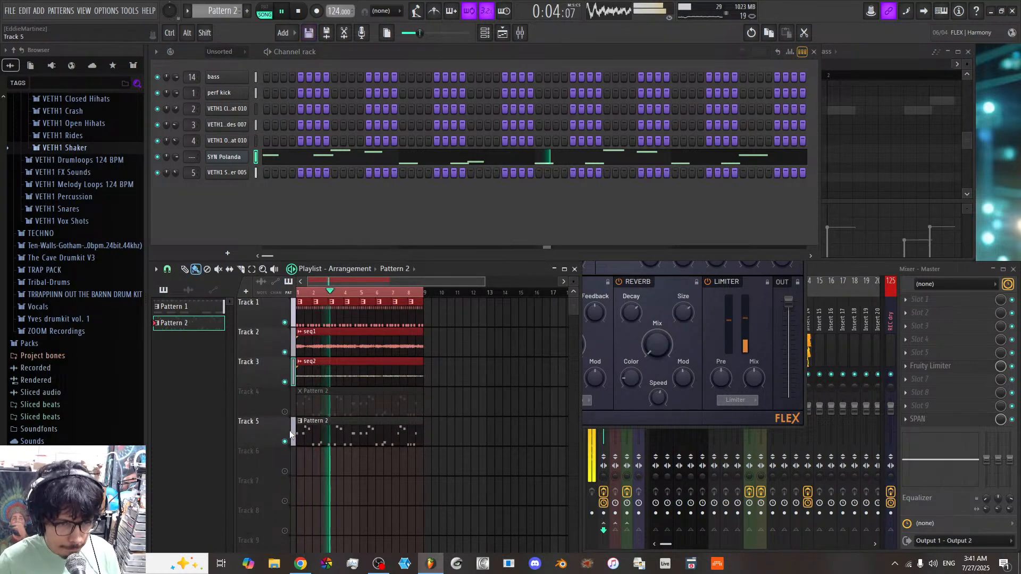
{"action": "right_click", "coordinate": [328, 401]}
{"action": "left_click", "coordinate": [337, 430]}
{"action": "left_click", "coordinate": [286, 412]}
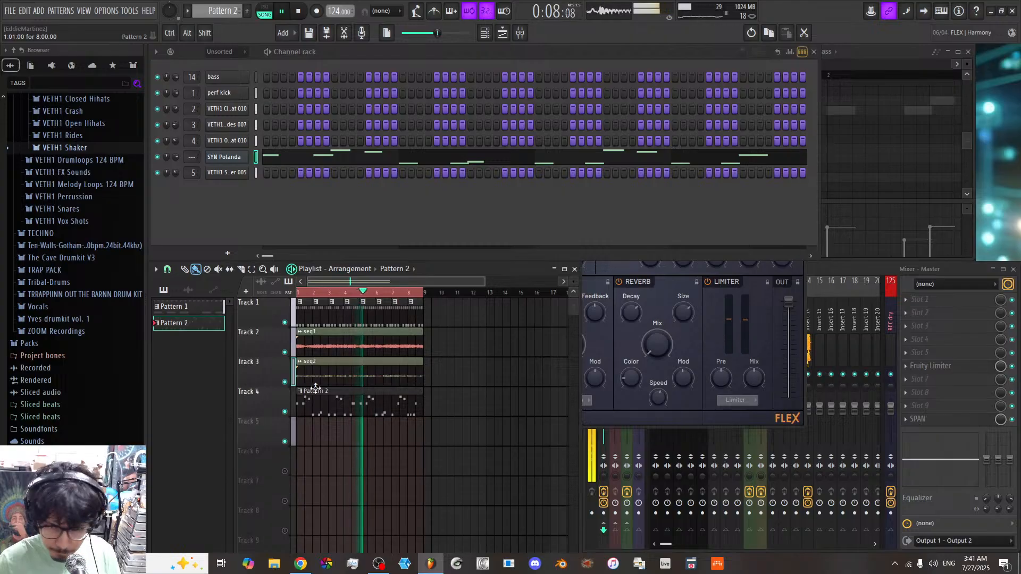
Step: Route the SYN Polanda channel to mixer Insert 11
{"action": "left_click", "coordinate": [228, 159]}
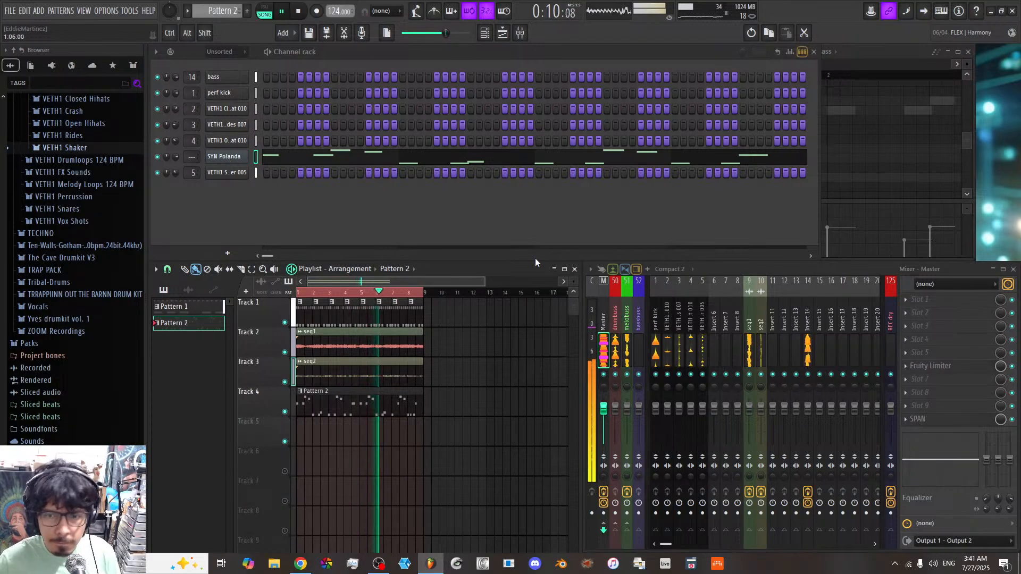
{"action": "right_click", "coordinate": [774, 340]}
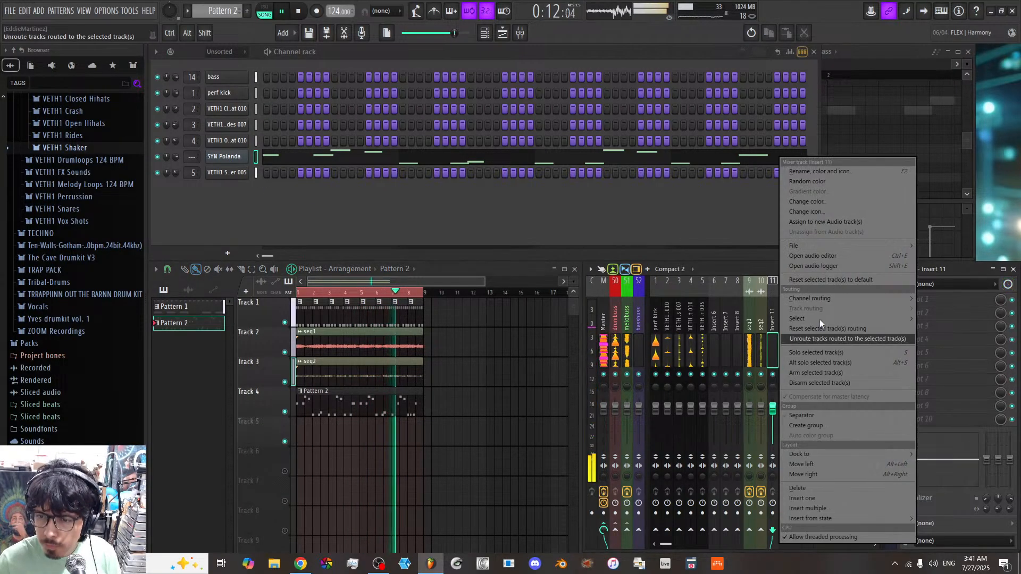
Step: Solo mixer Insert 14, which carries the bass, and route it only to the bassbuss track
{"action": "left_click", "coordinate": [810, 325]}
{"action": "double_click", "coordinate": [810, 326]}
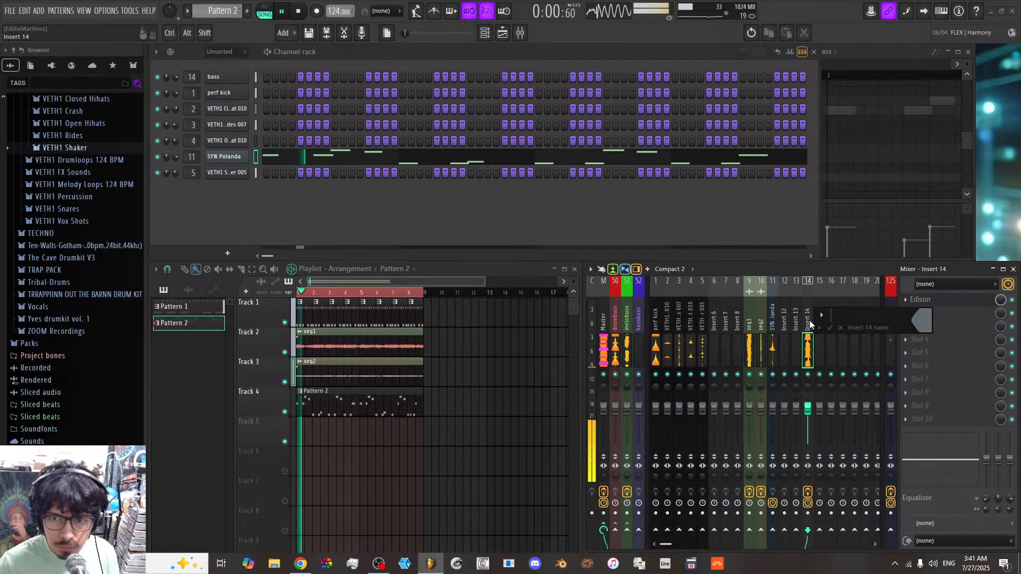
{"action": "left_click", "coordinate": [811, 373]}
{"action": "right_click", "coordinate": [809, 374]}
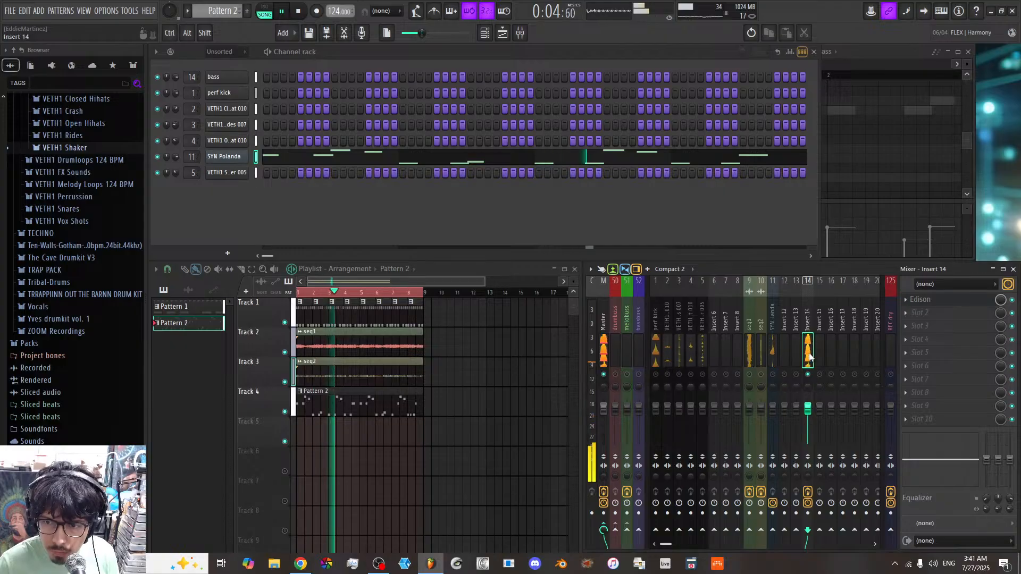
{"action": "right_click", "coordinate": [640, 530]}
{"action": "left_click", "coordinate": [654, 515]}
Step: Load the GATE-12 effect into slot 4 of the bassbuss mixer track
{"action": "left_click", "coordinate": [639, 365]}
{"action": "left_click", "coordinate": [934, 344]}
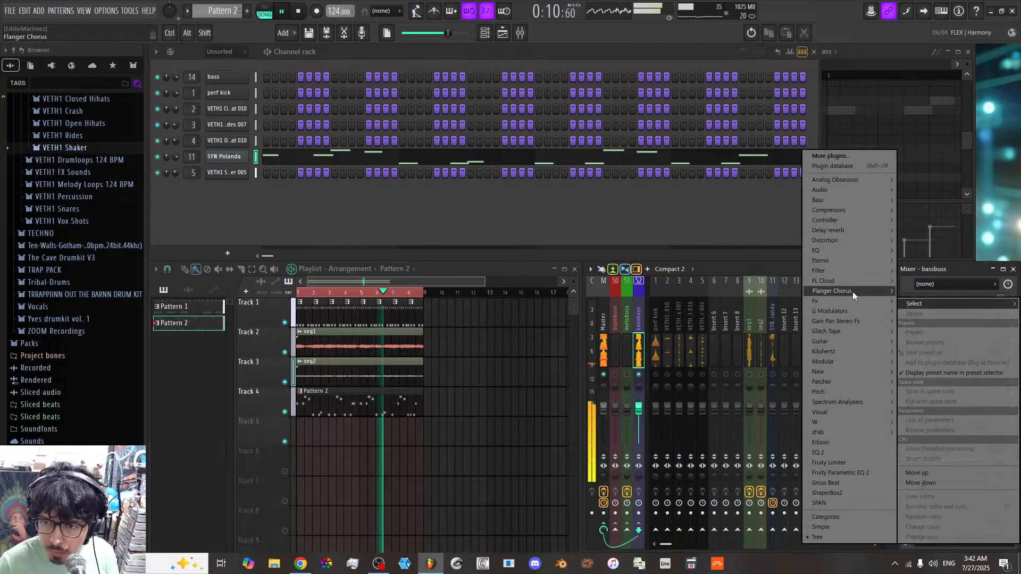
{"action": "mouse_move", "coordinate": [840, 331]}
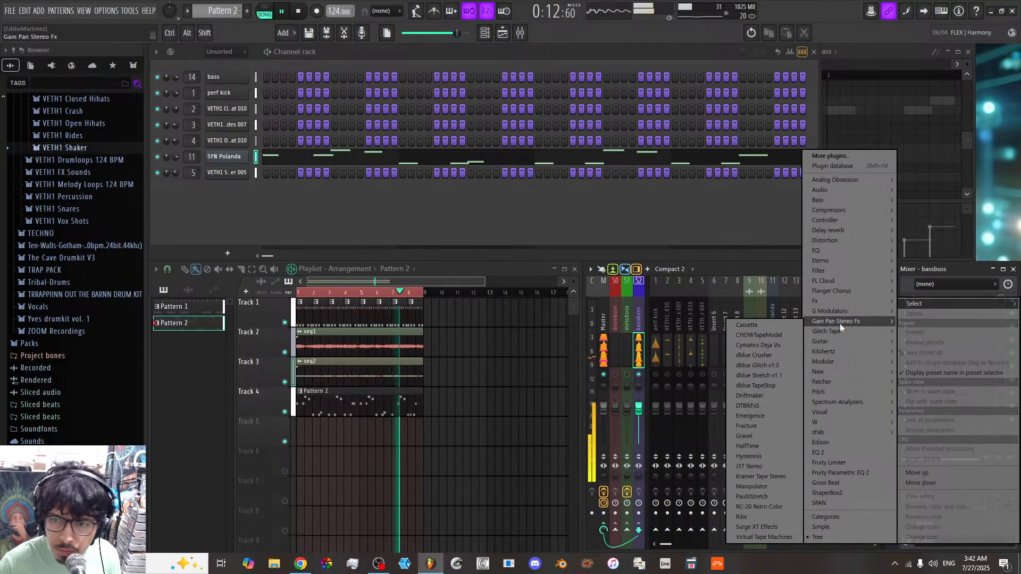
{"action": "mouse_move", "coordinate": [840, 311]}
{"action": "left_click", "coordinate": [795, 321]}
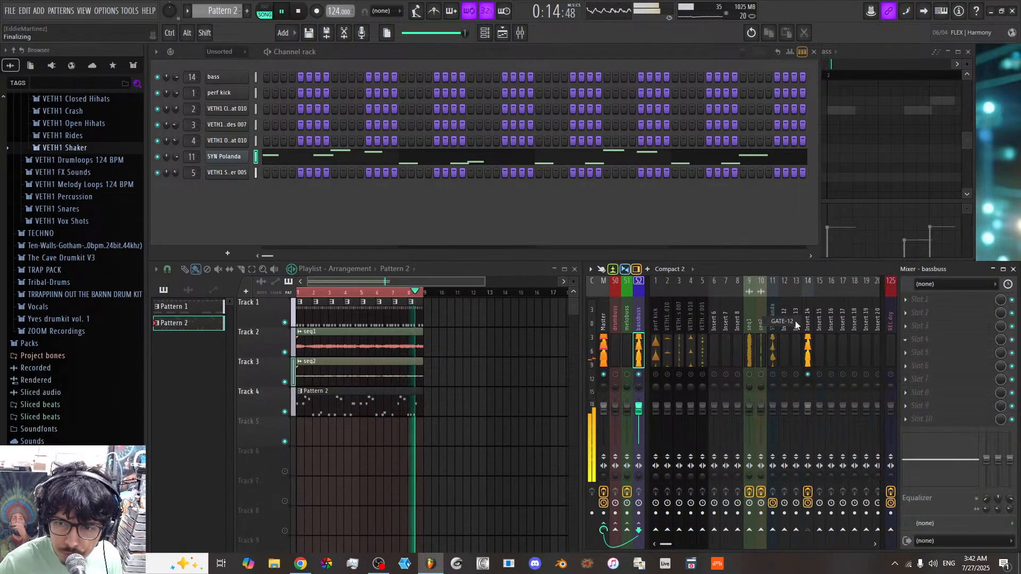
Step: Lock the mute state of the REC dry mixer track and re-enable the tracks silenced by soloing
{"action": "right_click", "coordinate": [893, 375]}
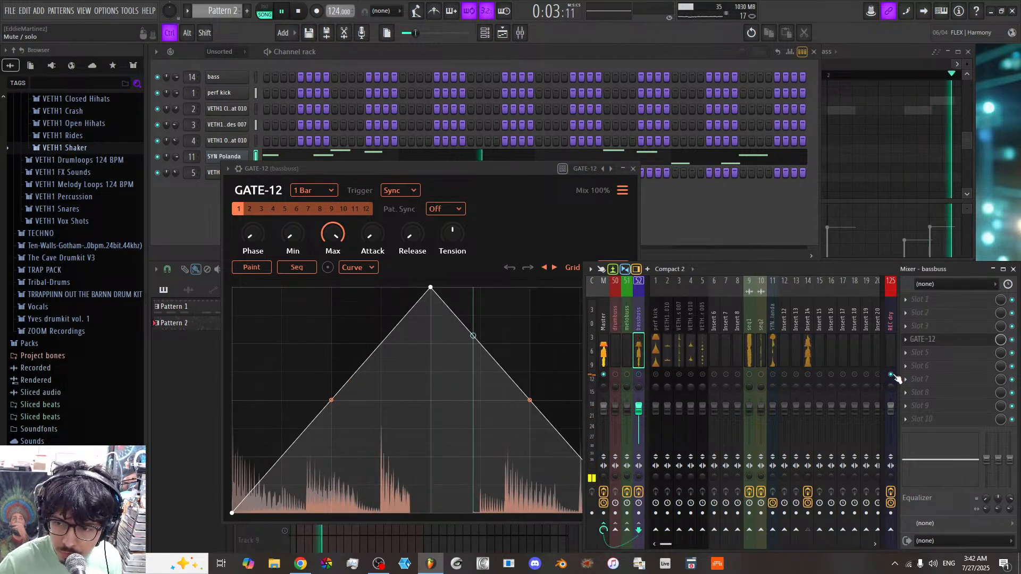
{"action": "right_click", "coordinate": [893, 375]}
{"action": "right_click", "coordinate": [893, 375]}
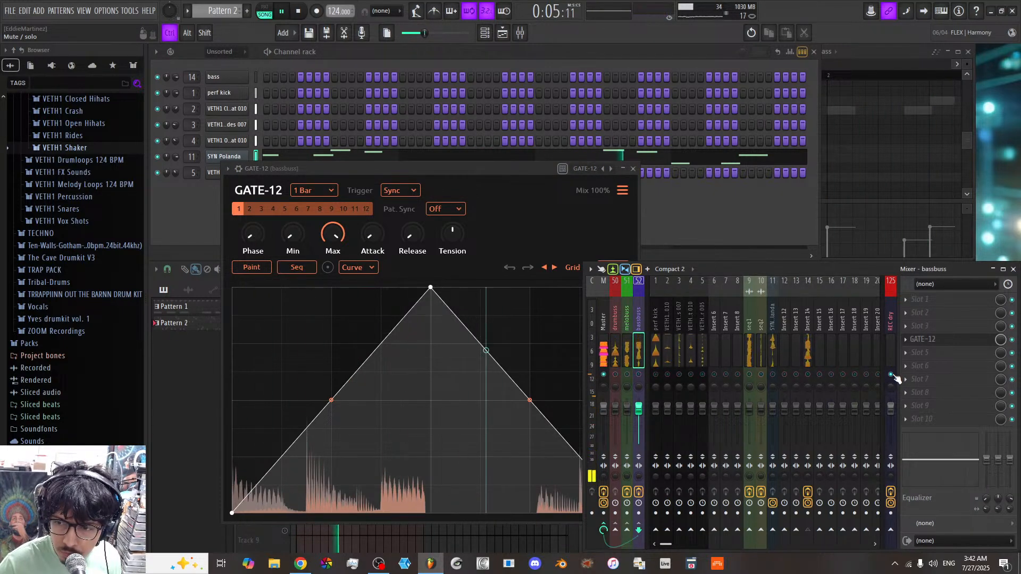
{"action": "right_click", "coordinate": [893, 375]}
{"action": "right_click", "coordinate": [892, 375]}
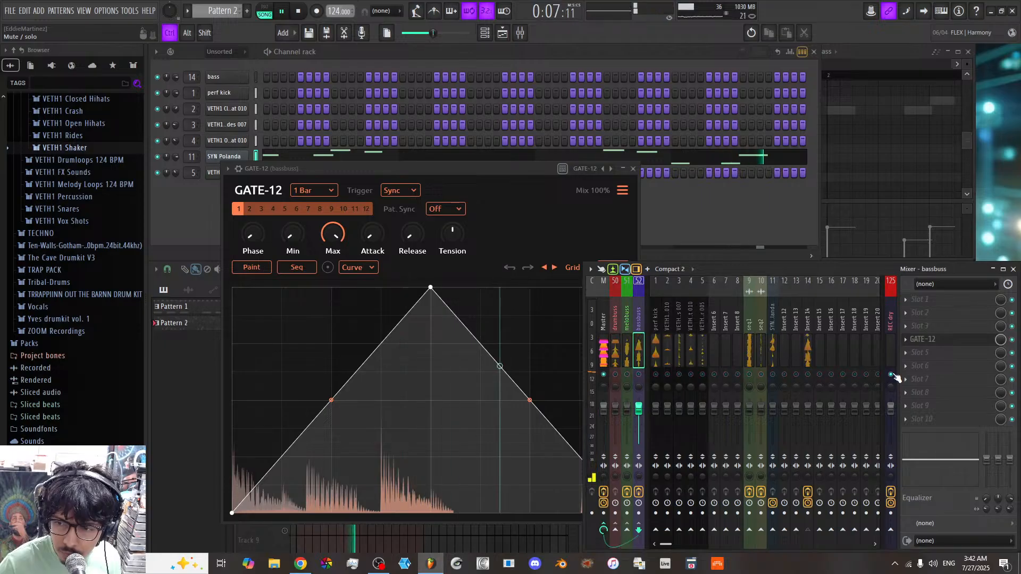
{"action": "right_click", "coordinate": [892, 375], "text": "shift"}
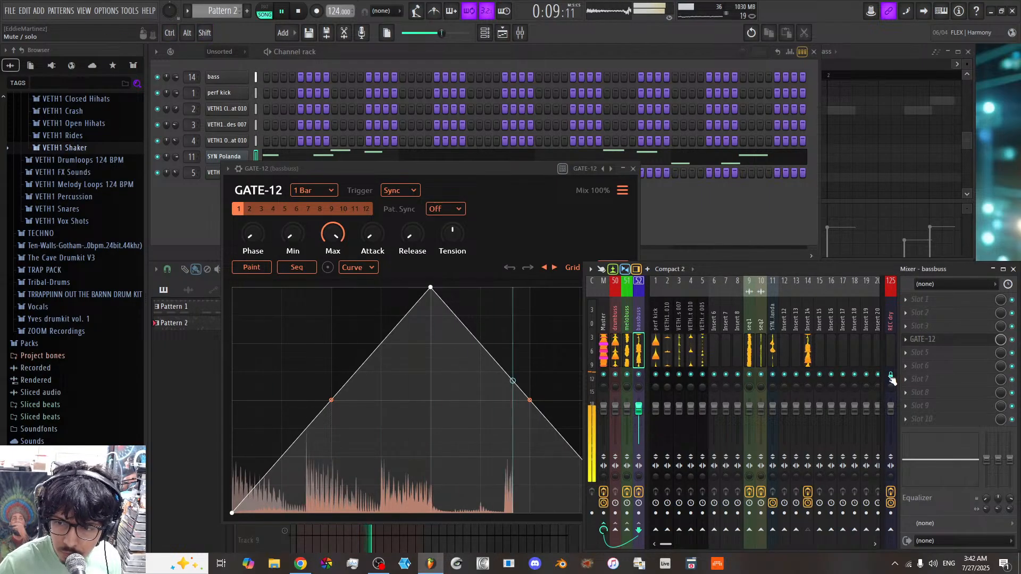
{"action": "right_click", "coordinate": [639, 374]}
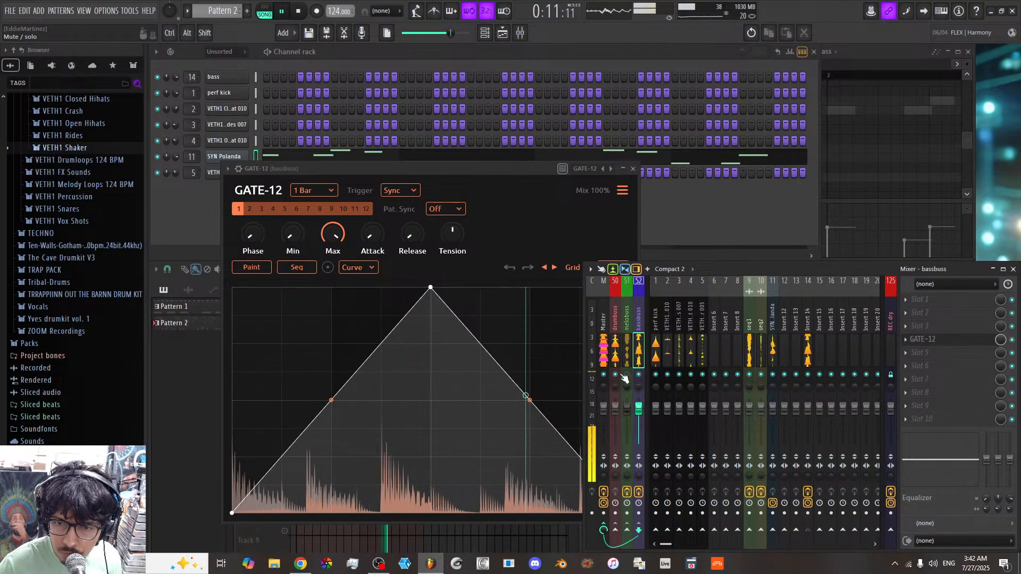
Step: Apply the 4 on floor Sidechain preset to GATE-12 on bassbuss and unmute the drumbuss track
{"action": "left_click", "coordinate": [956, 343]}
{"action": "left_click", "coordinate": [956, 343]}
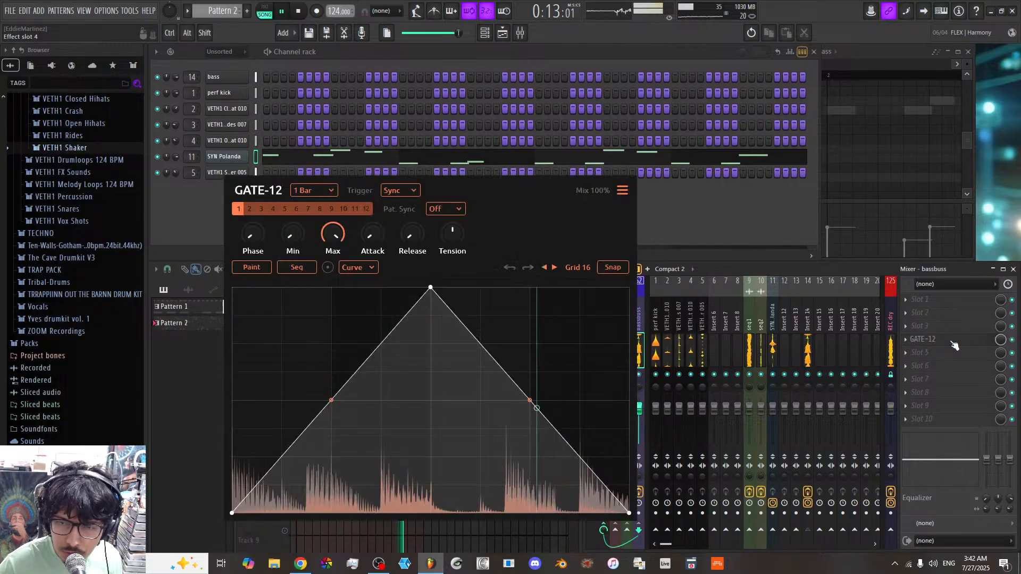
{"action": "left_click", "coordinate": [607, 170]}
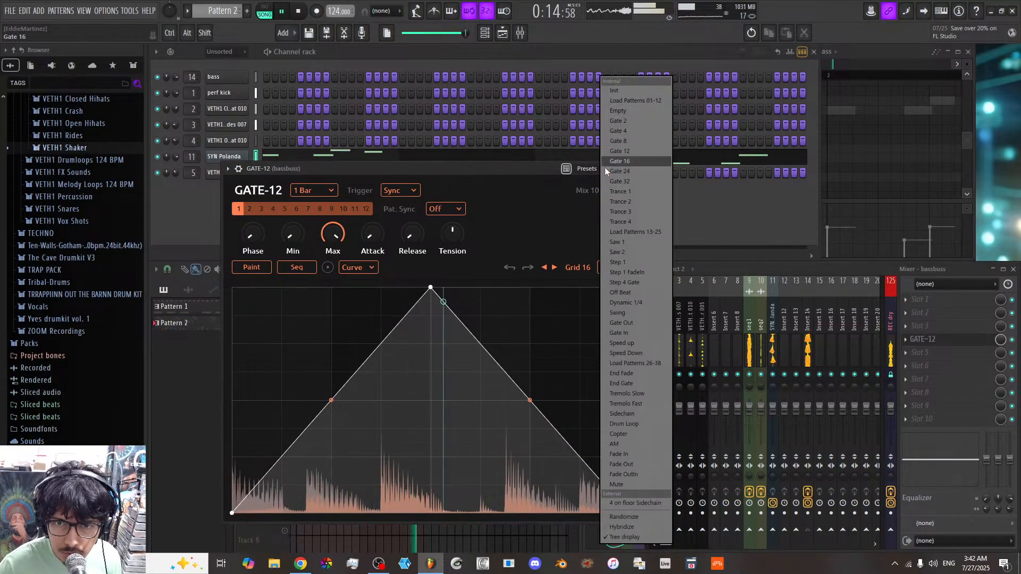
{"action": "left_click", "coordinate": [634, 504]}
{"action": "left_click", "coordinate": [728, 269]}
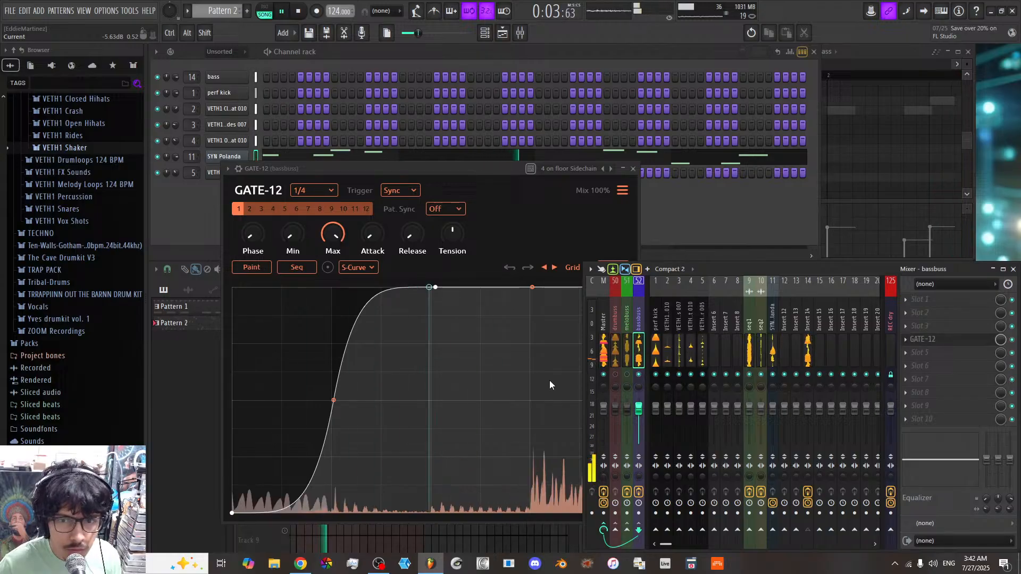
{"action": "left_click", "coordinate": [616, 375]}
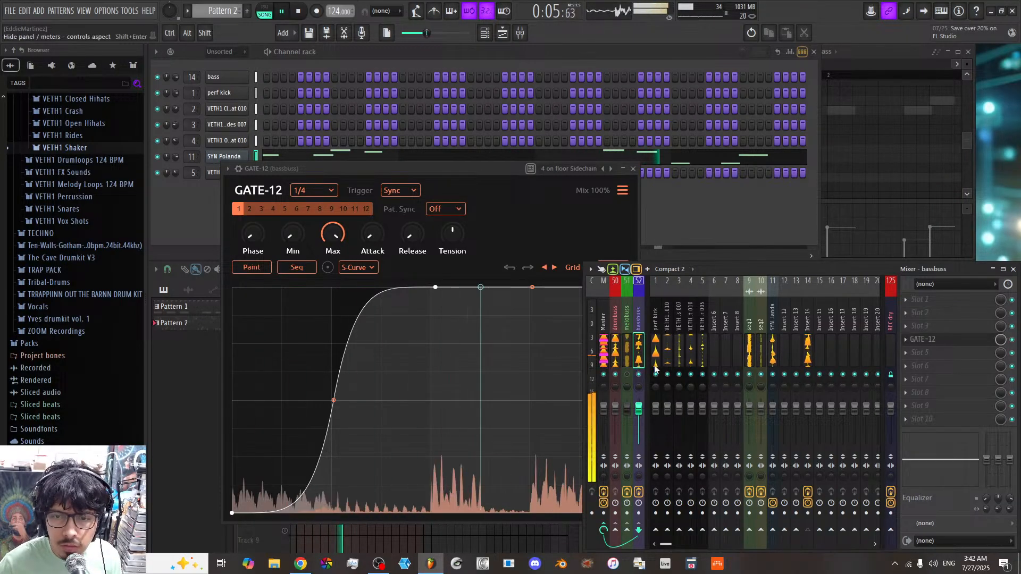
Step: Rename mixer Insert 14 as bass
{"action": "left_click", "coordinate": [808, 348]}
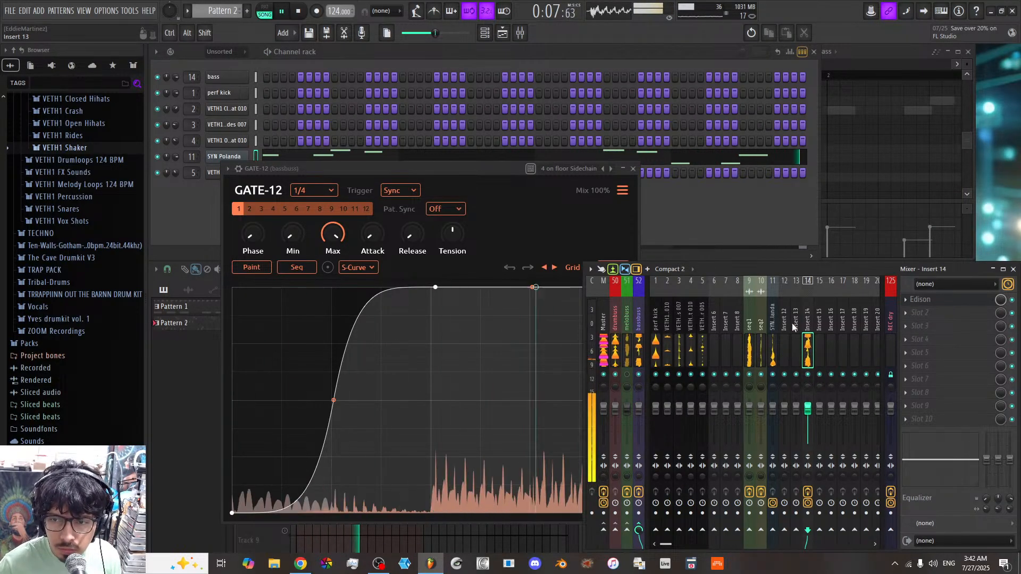
{"action": "key", "text": "F2"}
{"action": "type", "text": "bass"}
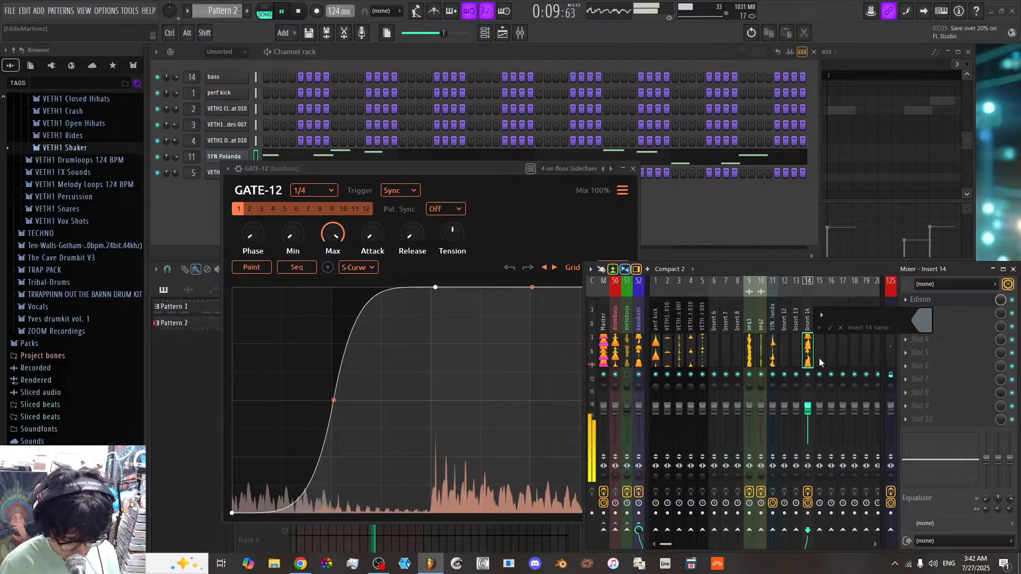
{"action": "key", "text": "Return"}
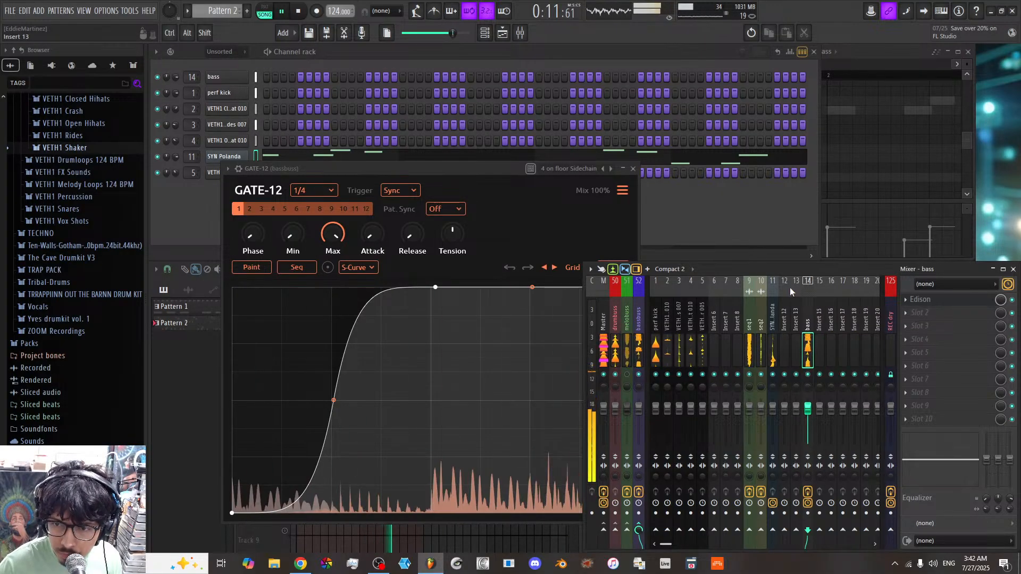
Step: Route the SYN Polanda mixer track to melobuss
{"action": "left_click", "coordinate": [773, 350]}
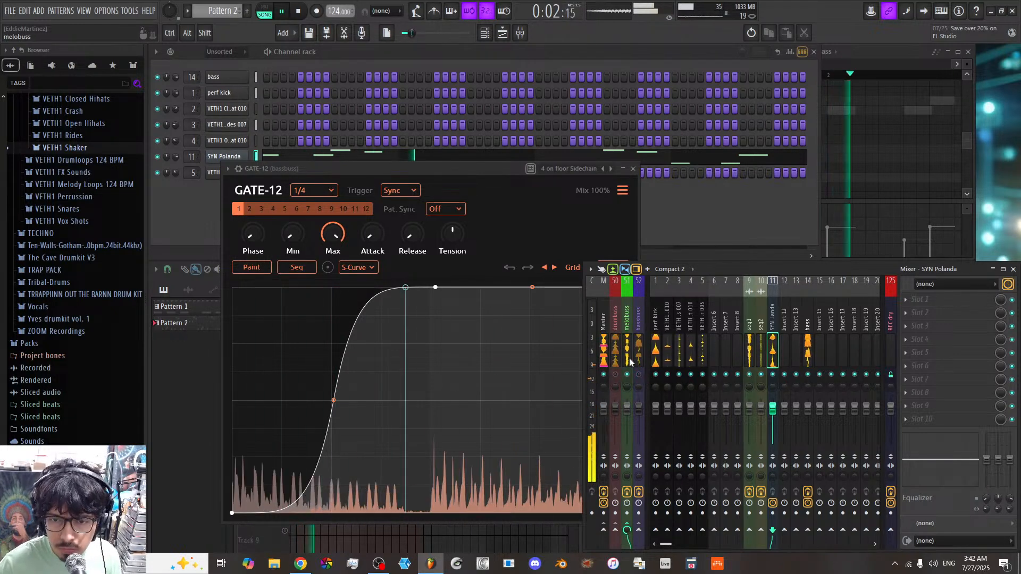
{"action": "left_click", "coordinate": [627, 348]}
{"action": "left_click", "coordinate": [772, 331]}
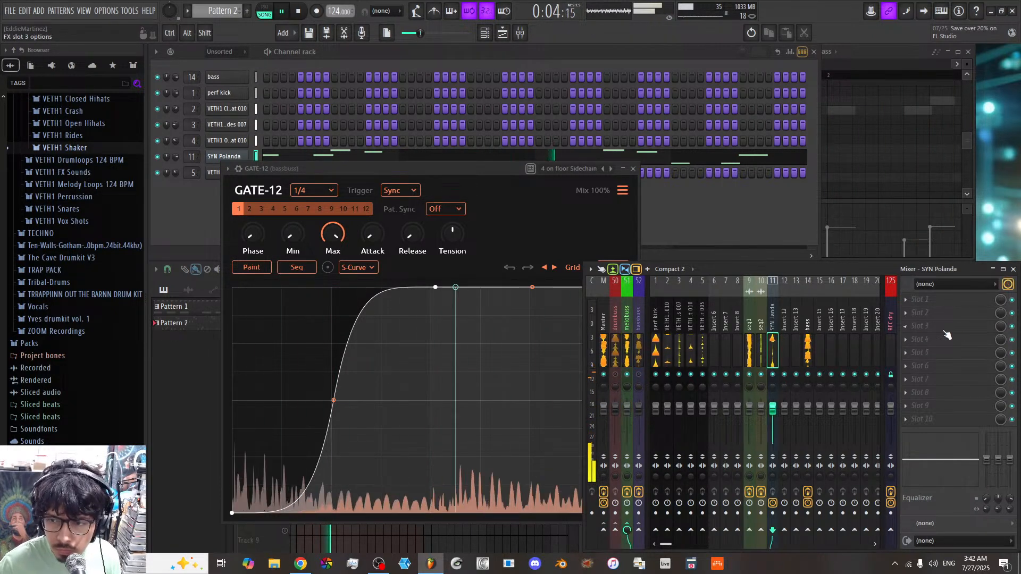
Step: Add EQ 2 to slot 2 of the SYN Polanda track and move its high-pass band up to cut the lows
{"action": "left_click", "coordinate": [946, 317]}
{"action": "left_click", "coordinate": [850, 474]}
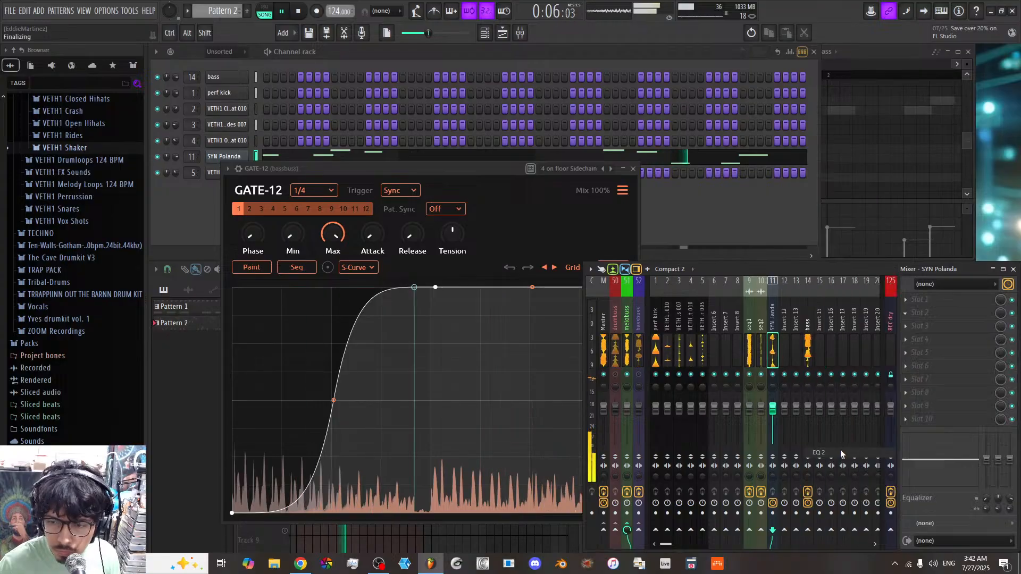
{"action": "left_click_drag", "start_coordinate": [190, 203], "coordinate": [273, 203]}
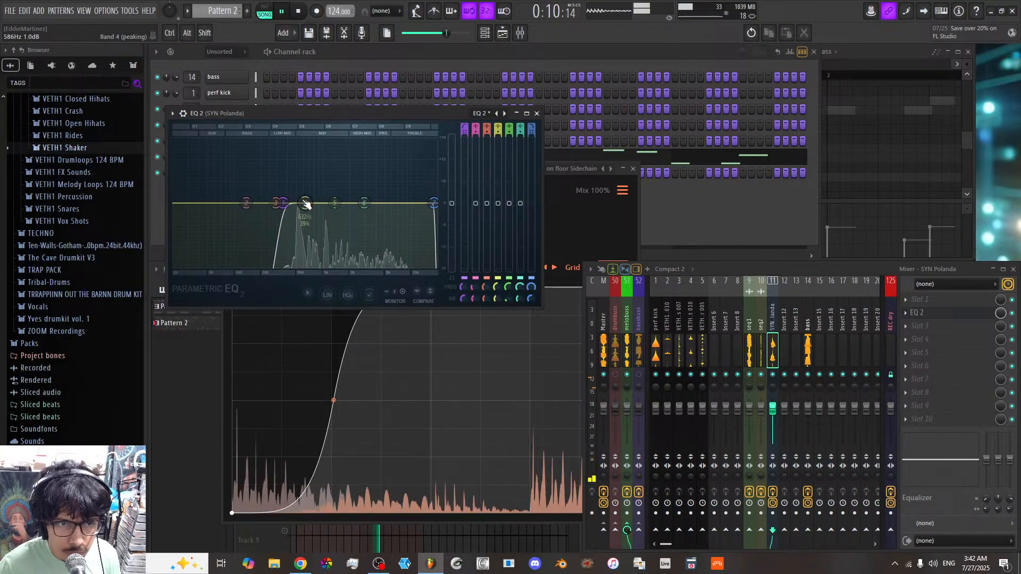
Step: Load the REVERB(VALHALLA) track state on Insert 12, send SYN Polanda to it at 56%, and close the effect windows
{"action": "right_click", "coordinate": [789, 342]}
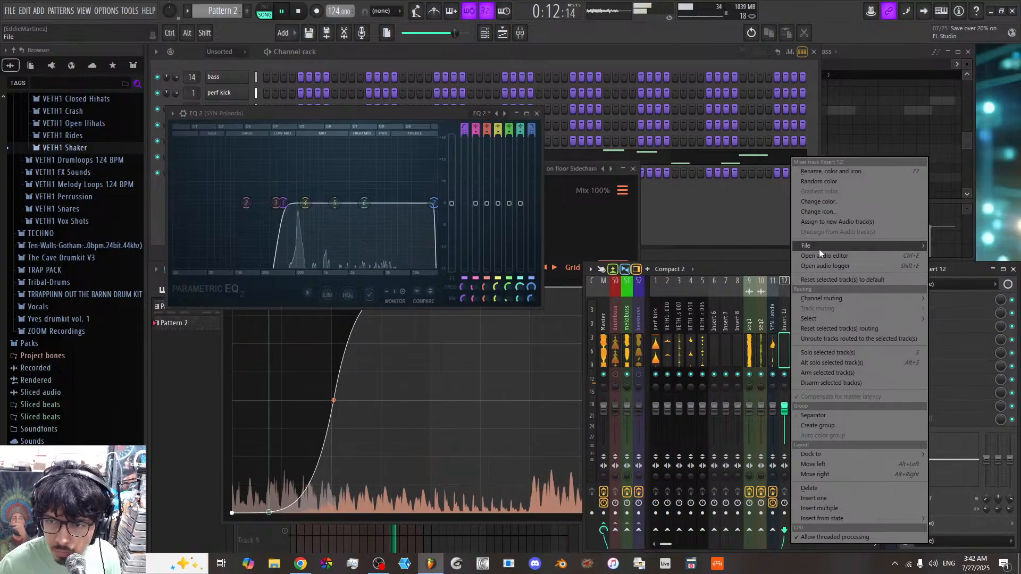
{"action": "mouse_move", "coordinate": [819, 246]}
{"action": "left_click", "coordinate": [747, 484]}
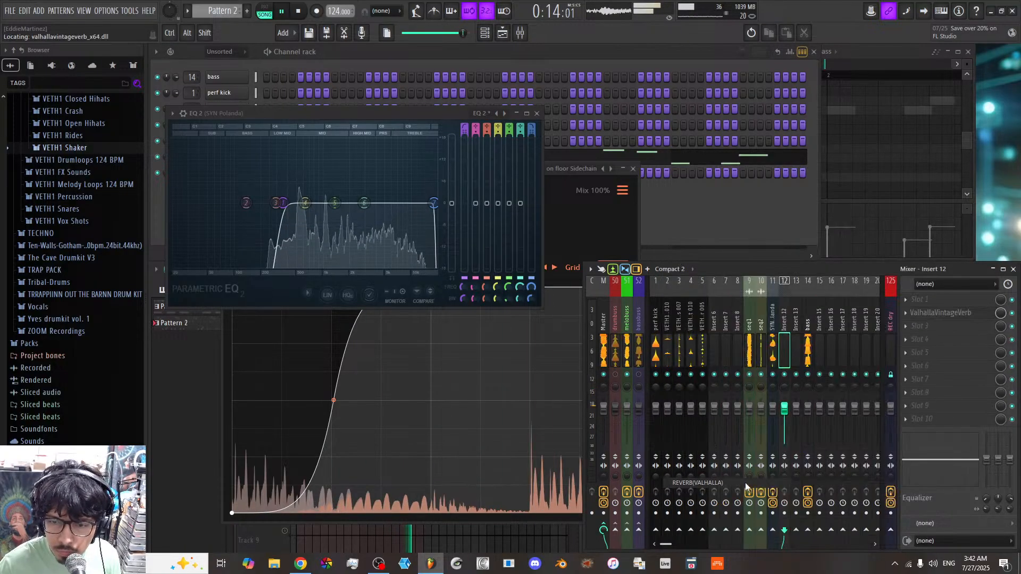
{"action": "left_click", "coordinate": [774, 345]}
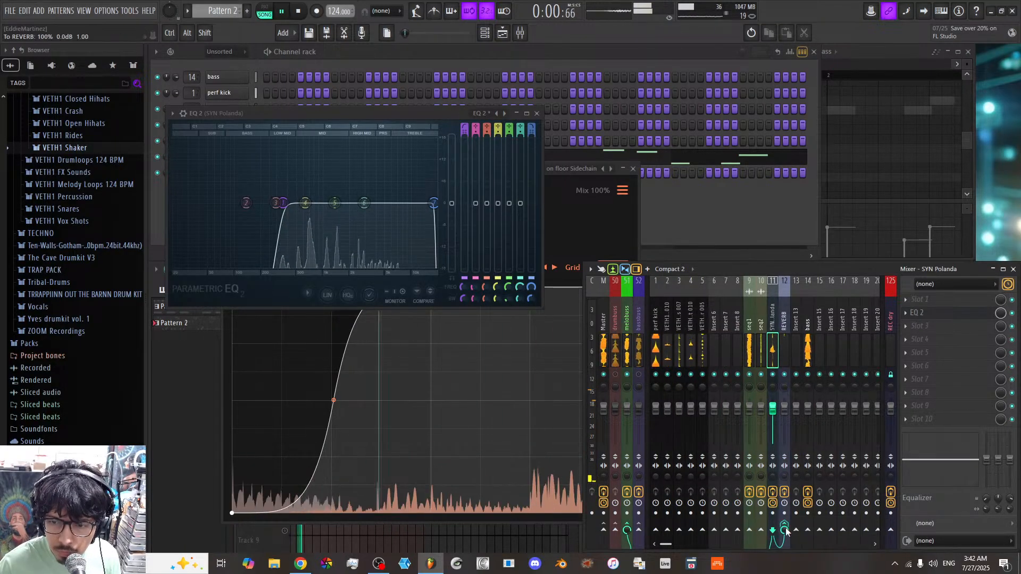
{"action": "left_click_drag", "start_coordinate": [785, 531], "coordinate": [785, 535]}
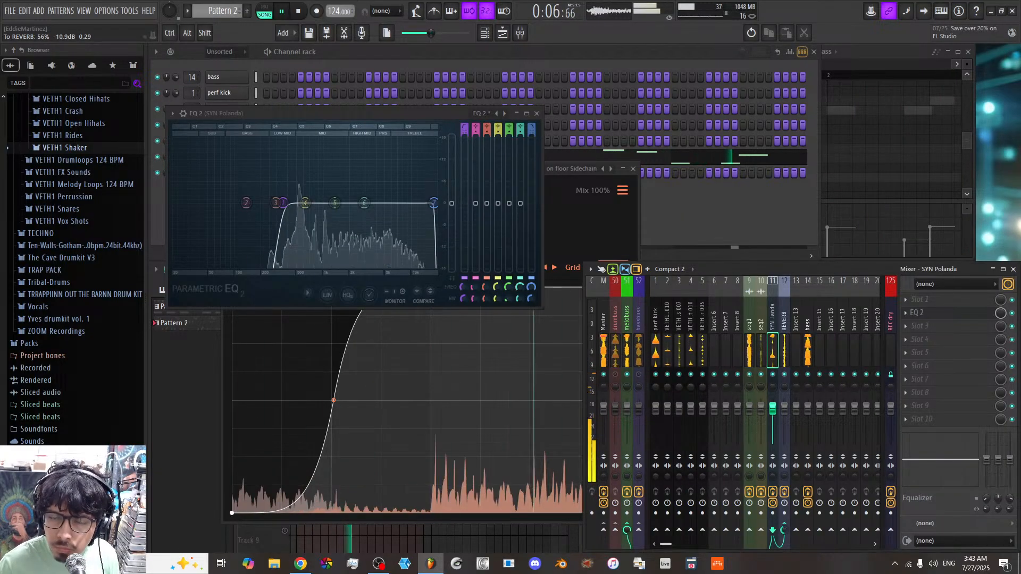
{"action": "left_click", "coordinate": [536, 114]}
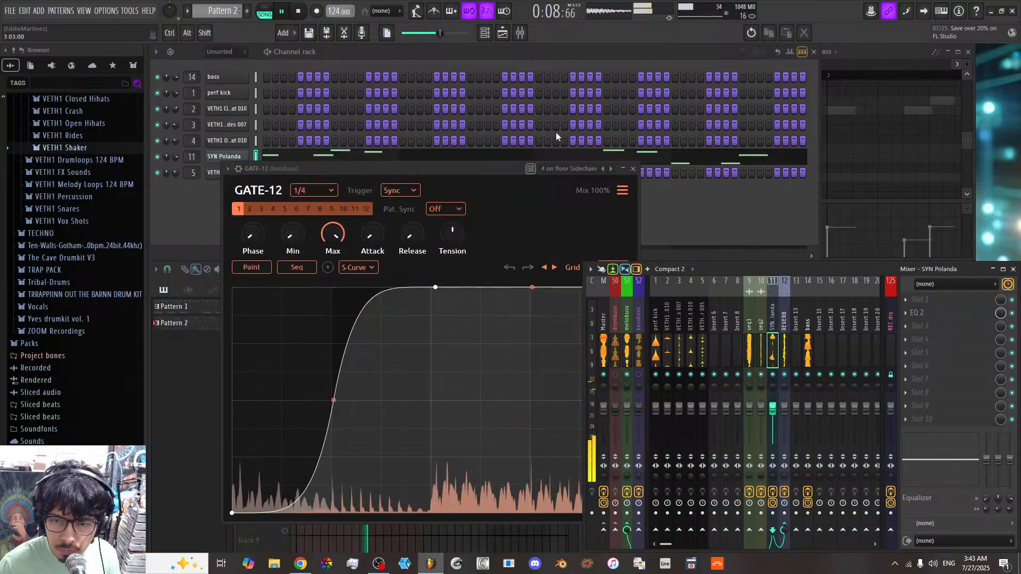
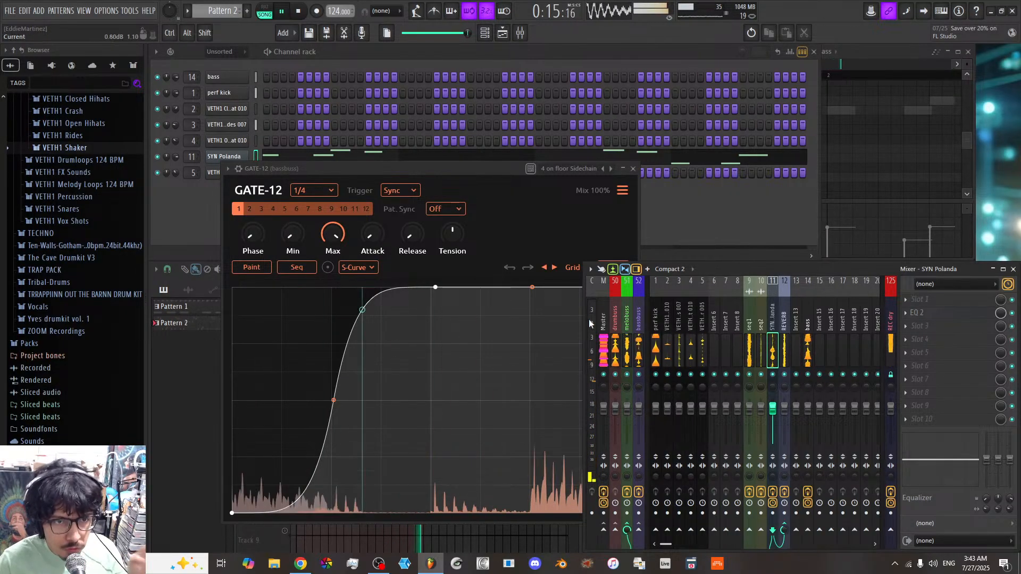
{"action": "left_click", "coordinate": [633, 168]}
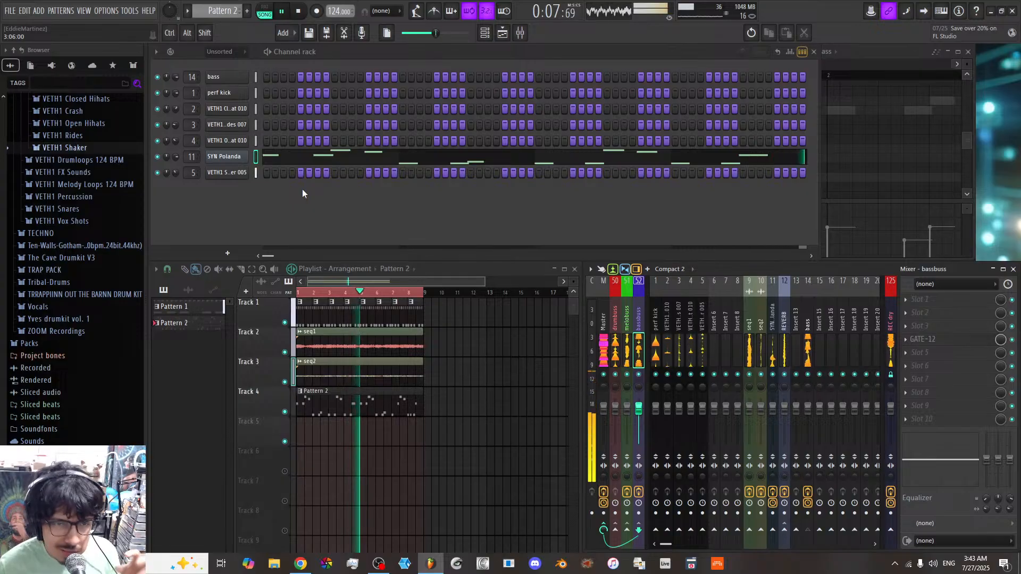
Step: Collapse the Tech_House_ folder, stop playback, and browse the sample packs to open ethnic_instrument_samples
{"action": "scroll", "coordinate": [75, 293], "scroll_direction": "up", "scroll_amount": 6}
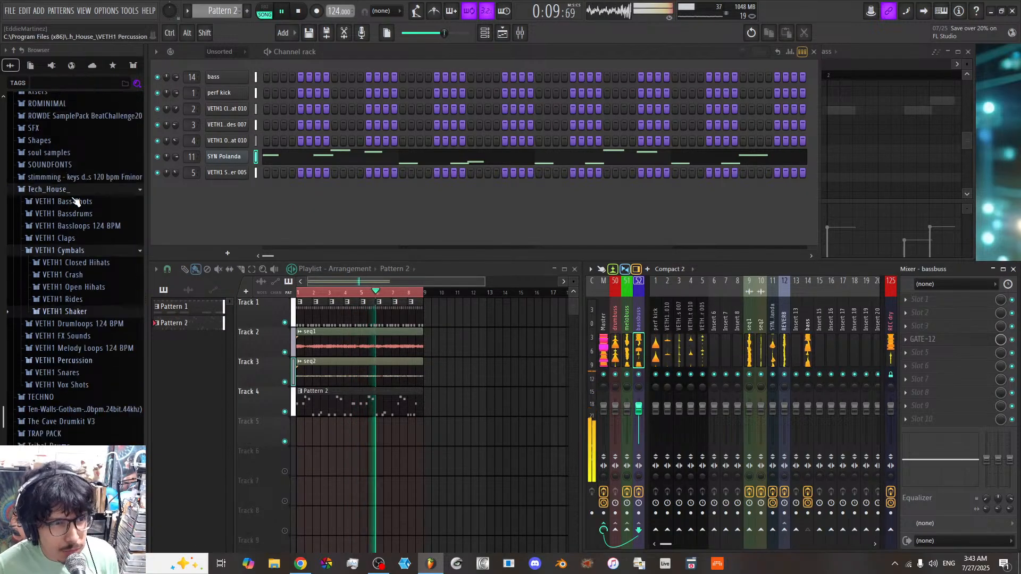
{"action": "left_click", "coordinate": [75, 293]}
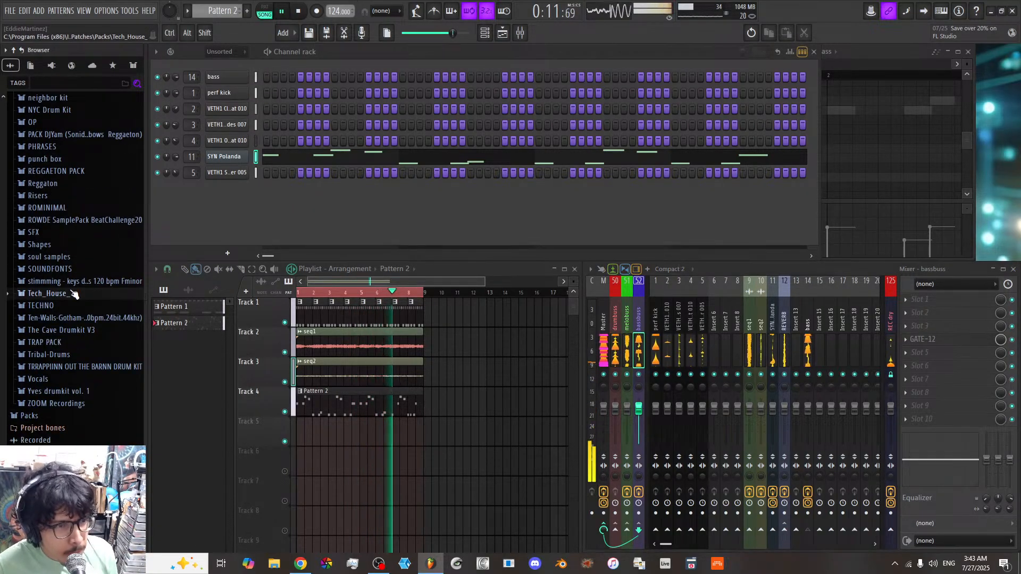
{"action": "scroll", "coordinate": [74, 294], "scroll_direction": "up", "scroll_amount": 2}
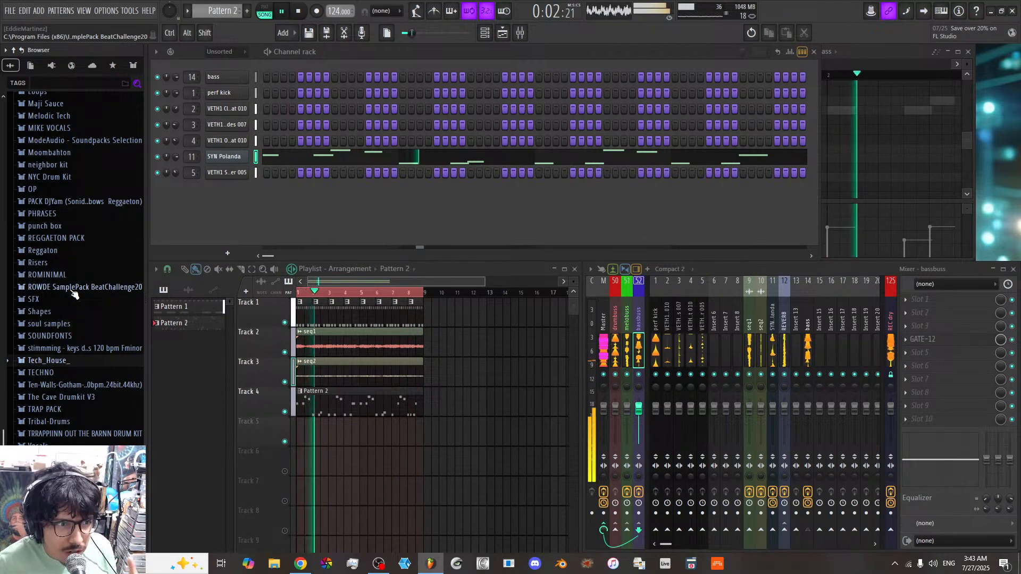
{"action": "scroll", "coordinate": [25, 159], "scroll_direction": "up", "scroll_amount": 5}
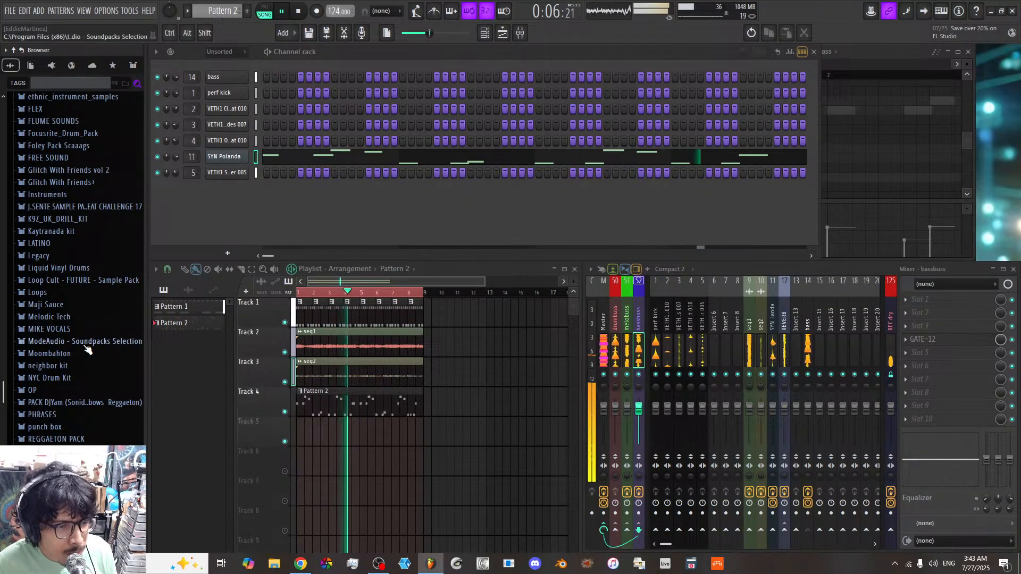
{"action": "key", "text": "space"}
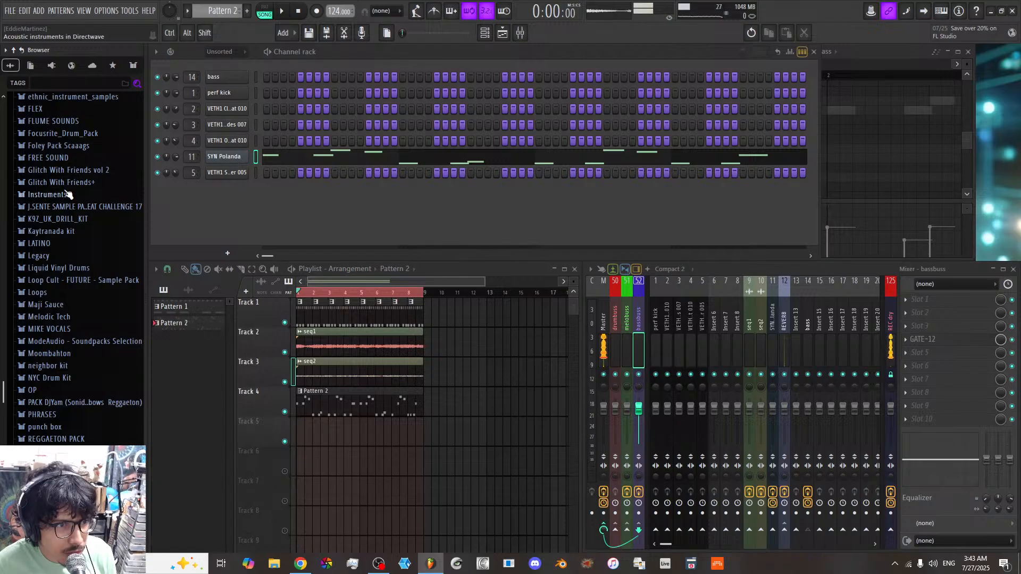
{"action": "scroll", "coordinate": [72, 189], "scroll_direction": "up", "scroll_amount": 2}
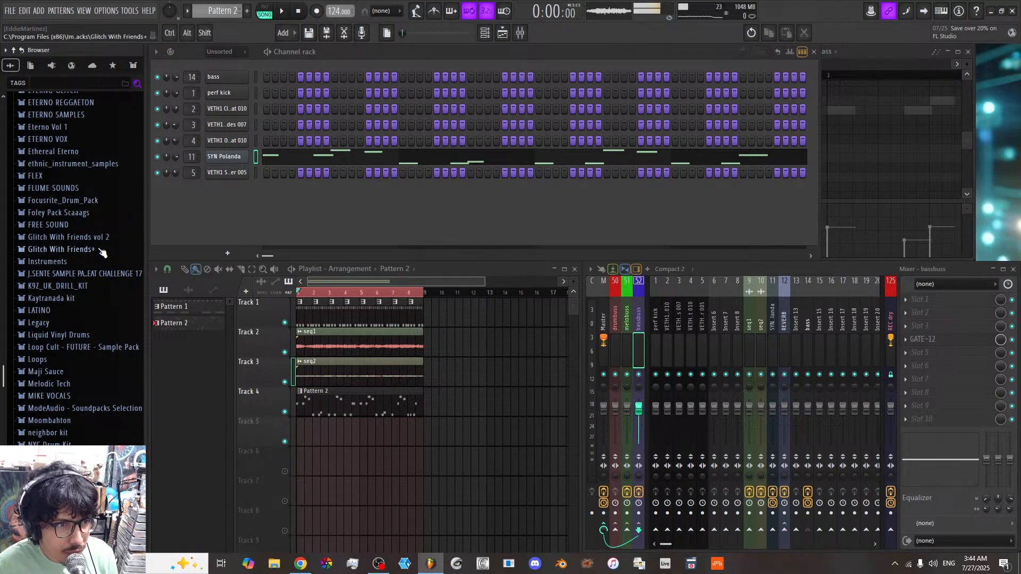
{"action": "left_click", "coordinate": [63, 165]}
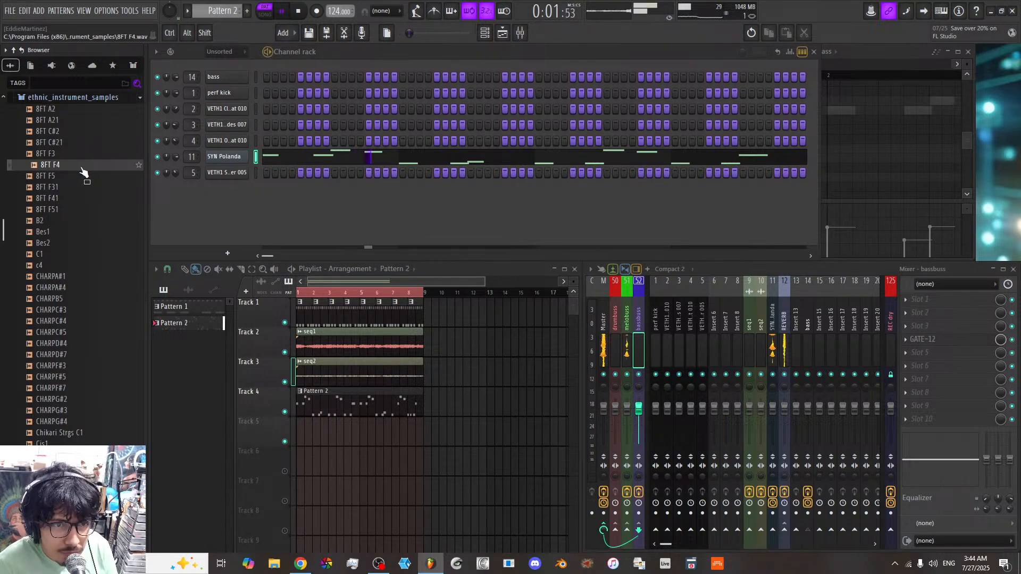
Step: Stop playback, load the 8FT F4 sample as a new channel, and look through its sampler settings
{"action": "key", "text": "space"}
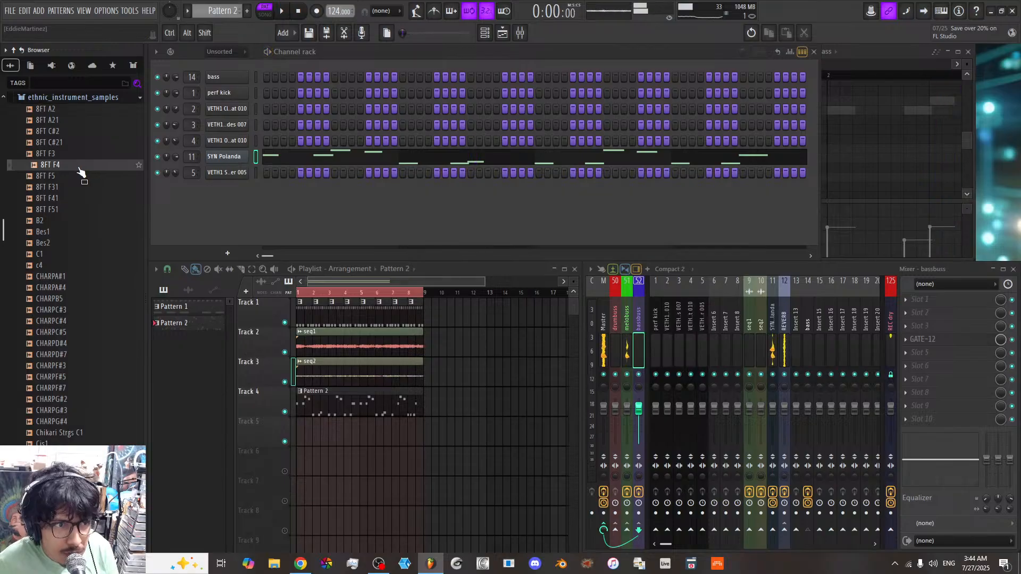
{"action": "left_click_drag", "start_coordinate": [226, 202], "coordinate": [223, 196]}
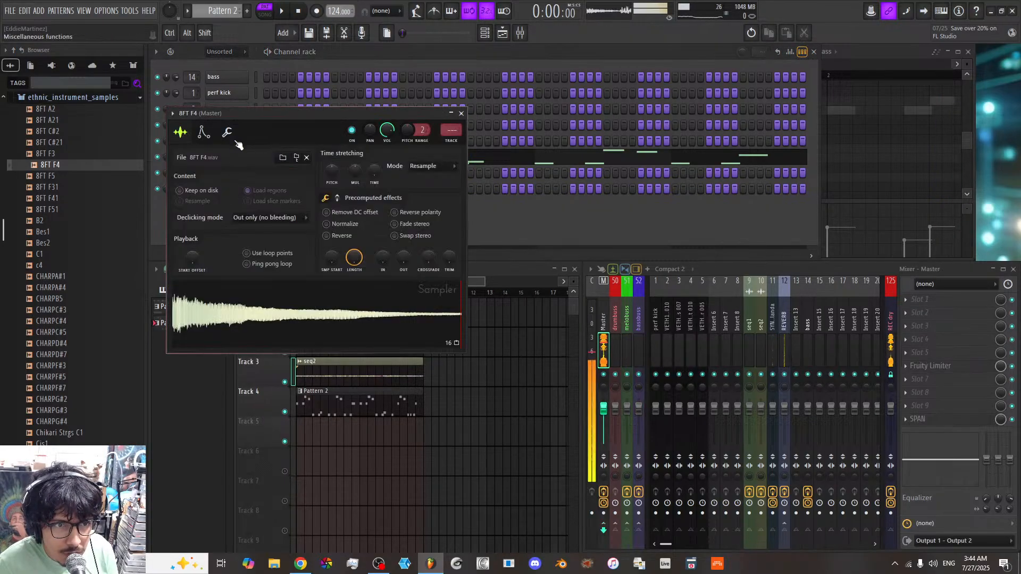
{"action": "left_click", "coordinate": [228, 133]}
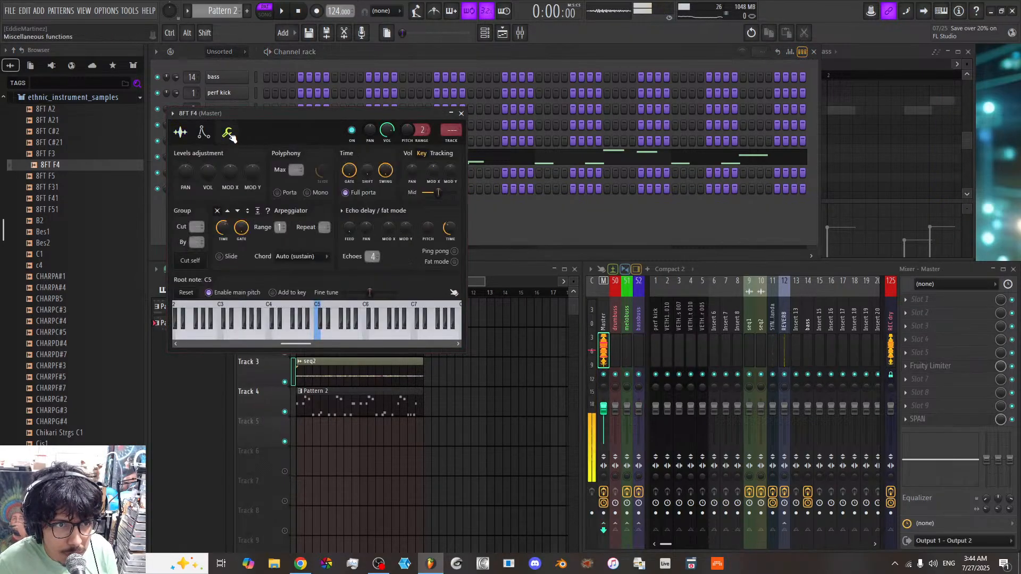
{"action": "left_click", "coordinate": [202, 134]}
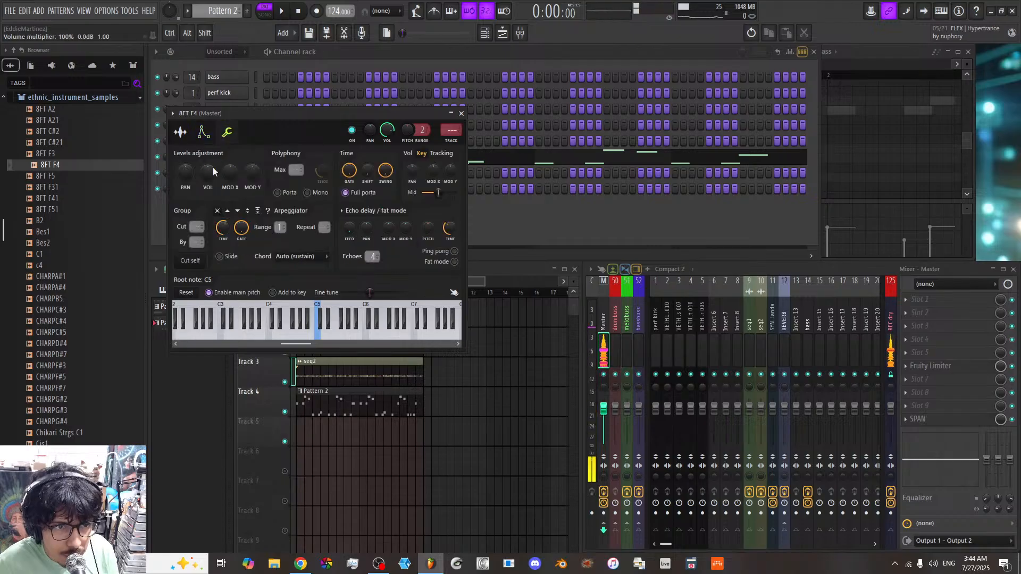
{"action": "left_click", "coordinate": [180, 132]}
Step: Open the 8FT F4 sample in Edison, detect its pitch regions, and close the editor
{"action": "right_click", "coordinate": [258, 324]}
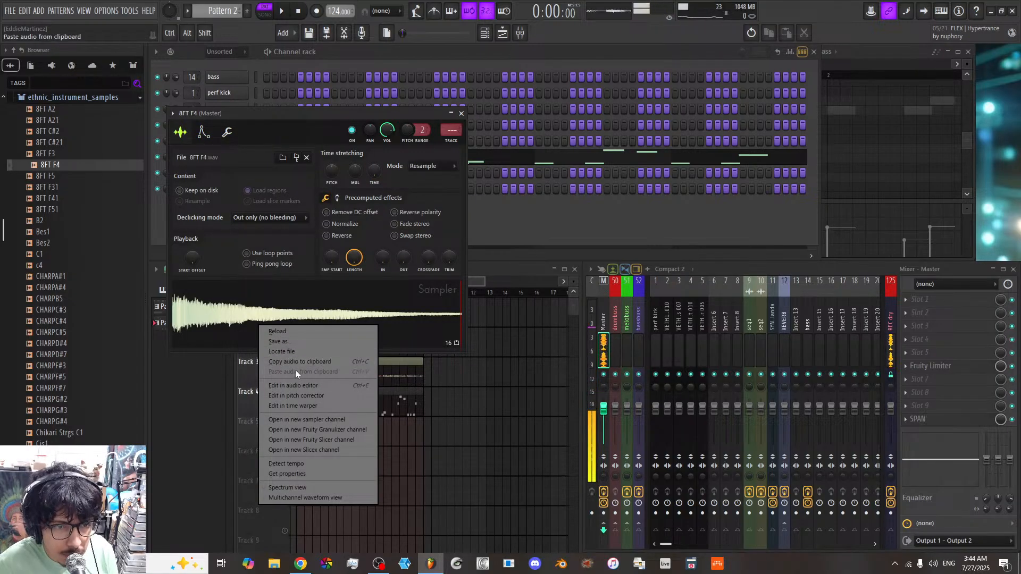
{"action": "left_click", "coordinate": [293, 385]}
{"action": "right_click", "coordinate": [415, 329]}
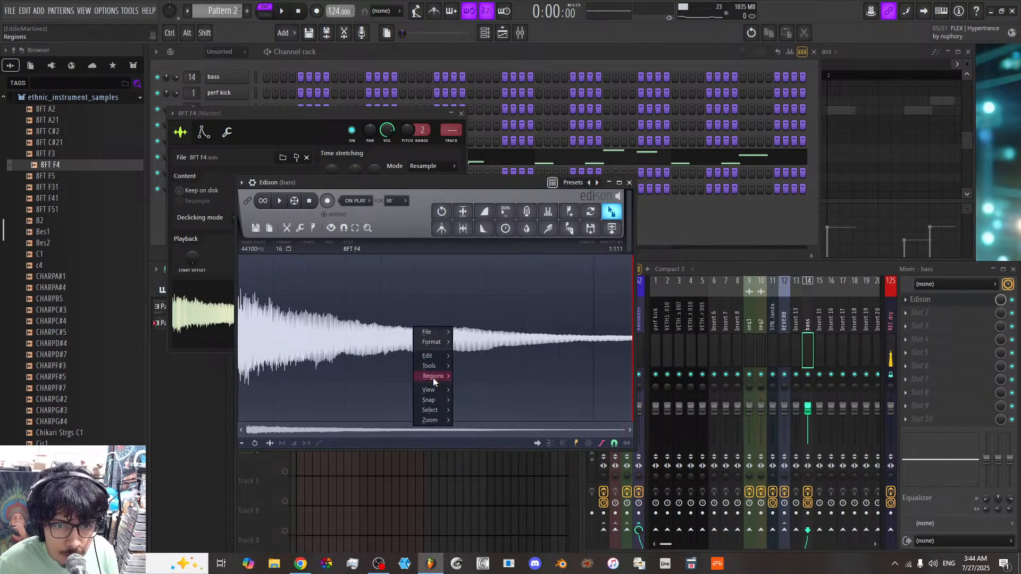
{"action": "mouse_move", "coordinate": [433, 377]}
{"action": "left_click", "coordinate": [497, 509]}
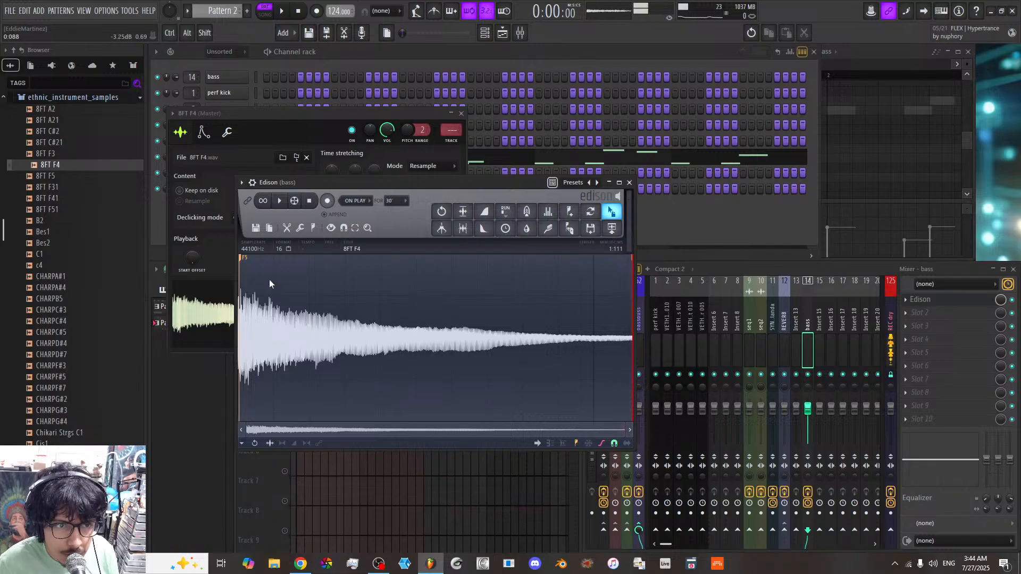
{"action": "left_click", "coordinate": [628, 182]}
Step: Set the 8FT F4 root note to F5, enable its volume envelope with 0% sustain, and close the channel settings
{"action": "left_click", "coordinate": [231, 135]}
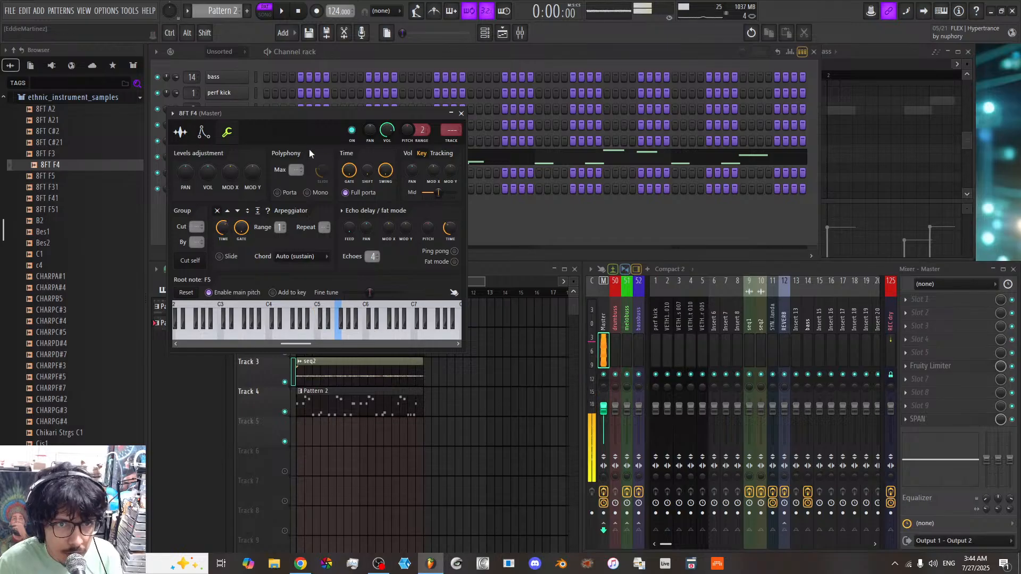
{"action": "left_click", "coordinate": [204, 133]}
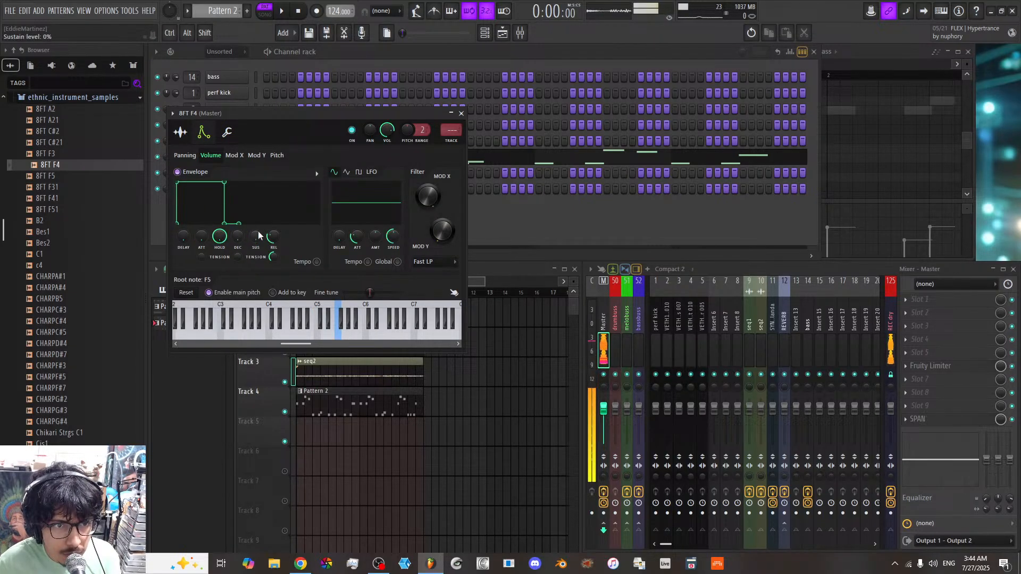
{"action": "left_click", "coordinate": [461, 114]}
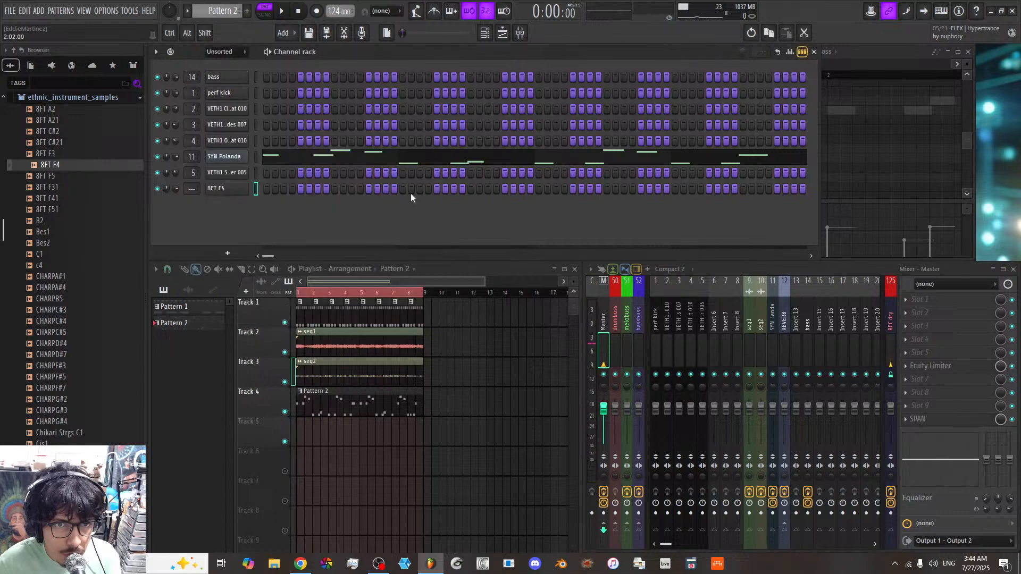
Step: Copy the SYN Polanda notes and paste them into the 8FT F4 channel
{"action": "right_click", "coordinate": [240, 156]}
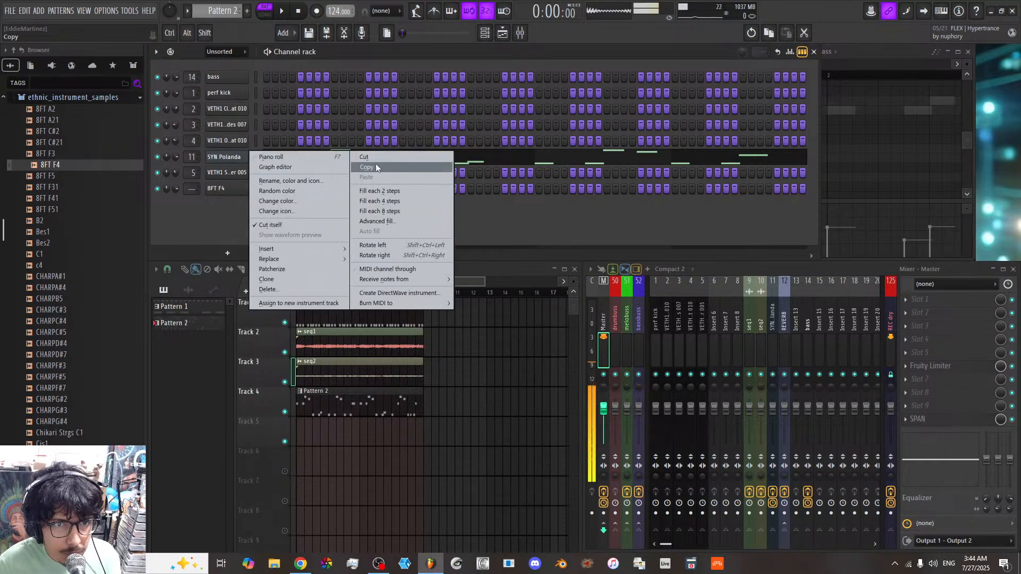
{"action": "left_click", "coordinate": [374, 167]}
{"action": "right_click", "coordinate": [235, 189]}
{"action": "left_click", "coordinate": [373, 208]}
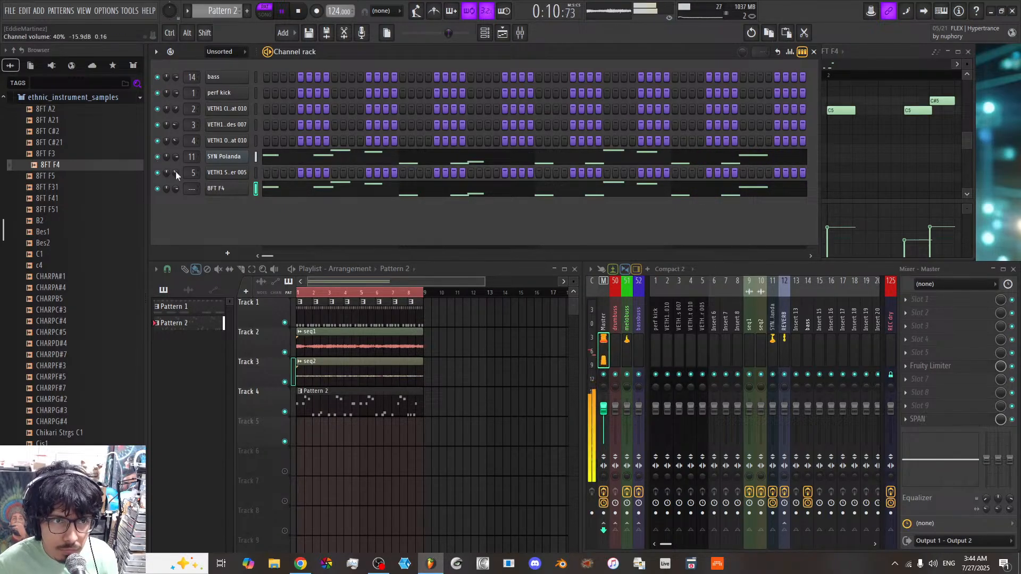
Step: Raise the 8FT F4 envelope's sustain, set its release to 57%, and try root note F6 before returning to F5
{"action": "left_click", "coordinate": [224, 190]}
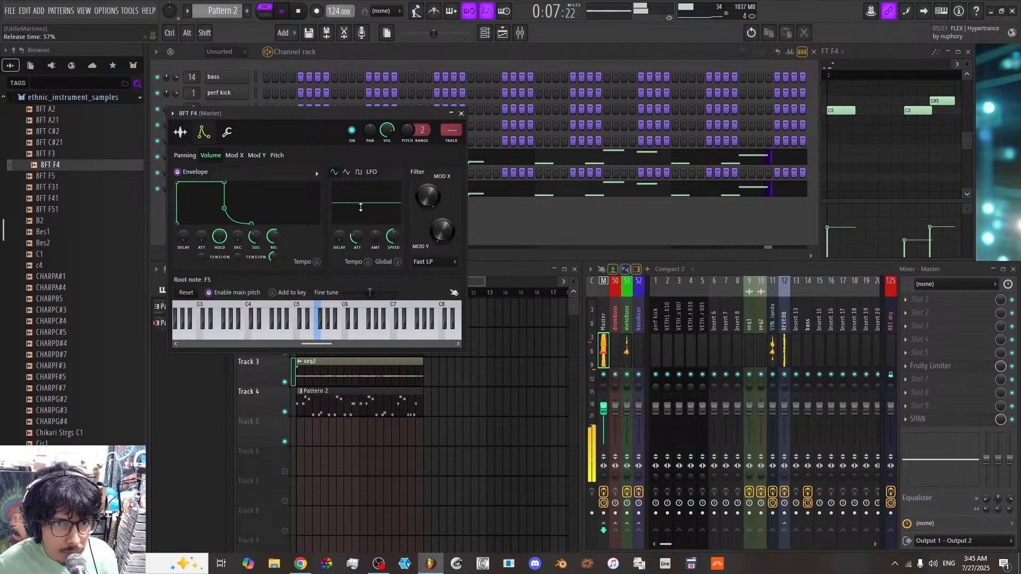
{"action": "left_click", "coordinate": [181, 133]}
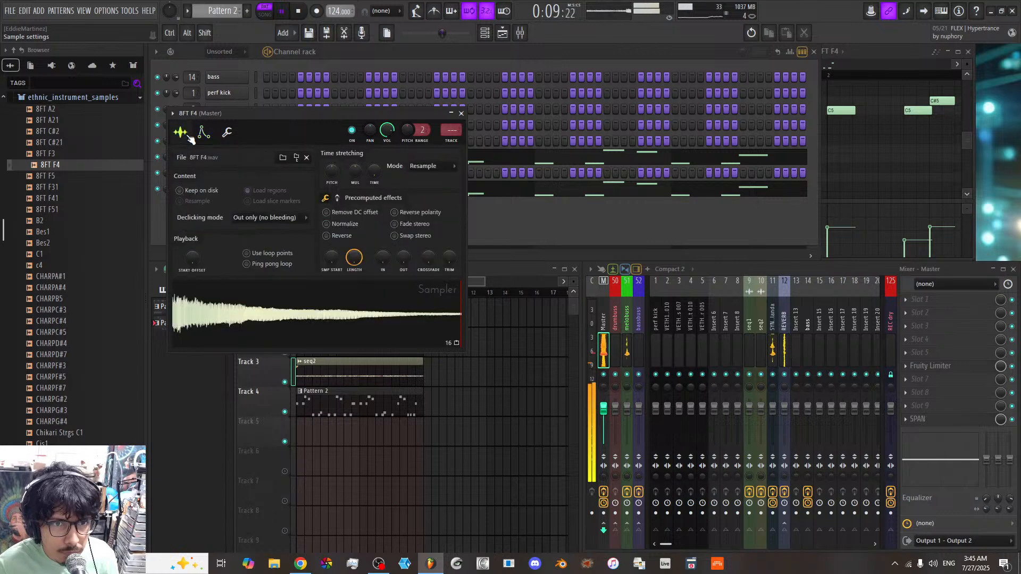
{"action": "left_click", "coordinate": [224, 133]}
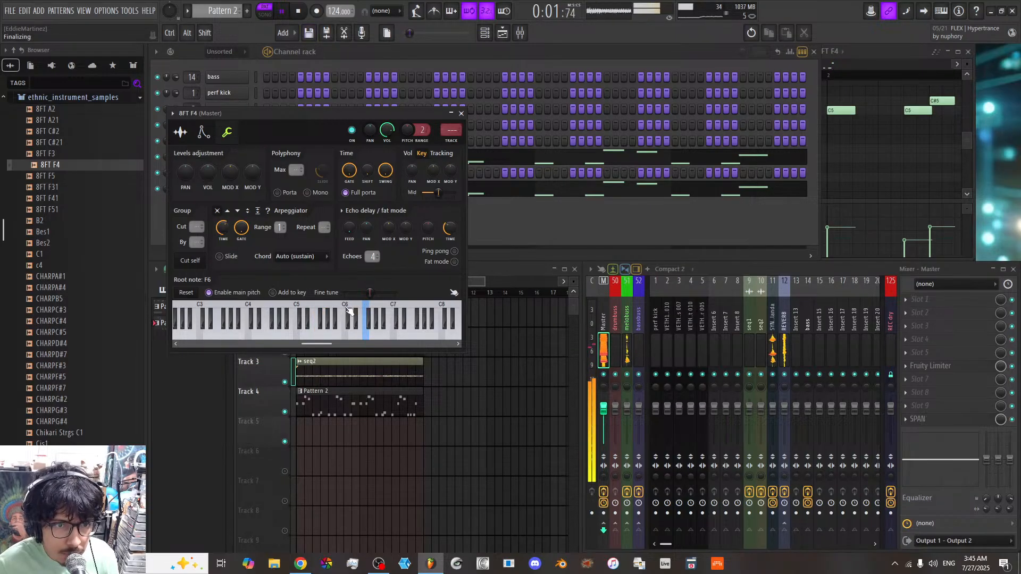
{"action": "right_click", "coordinate": [319, 311]}
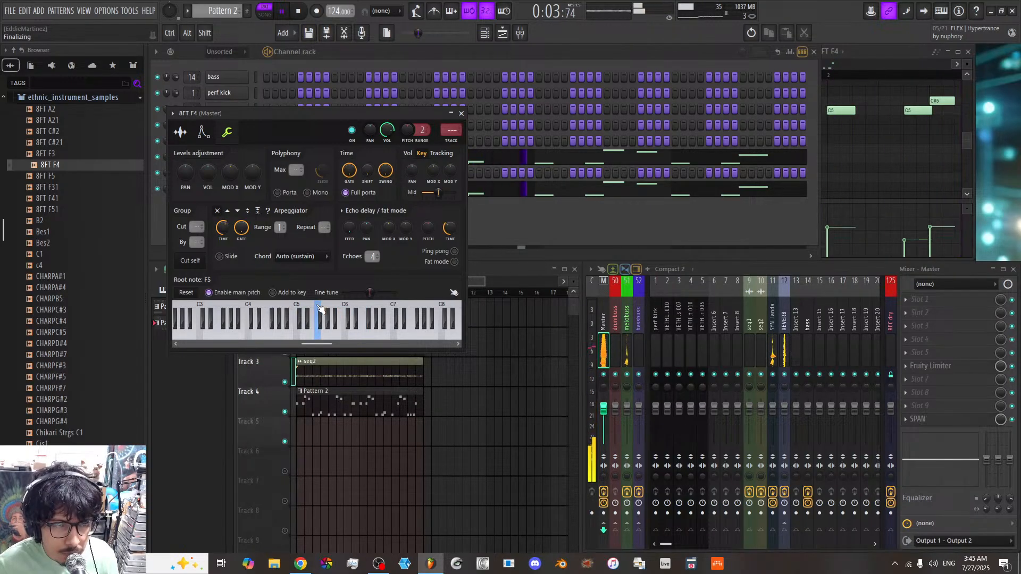
{"action": "left_click", "coordinate": [462, 114]}
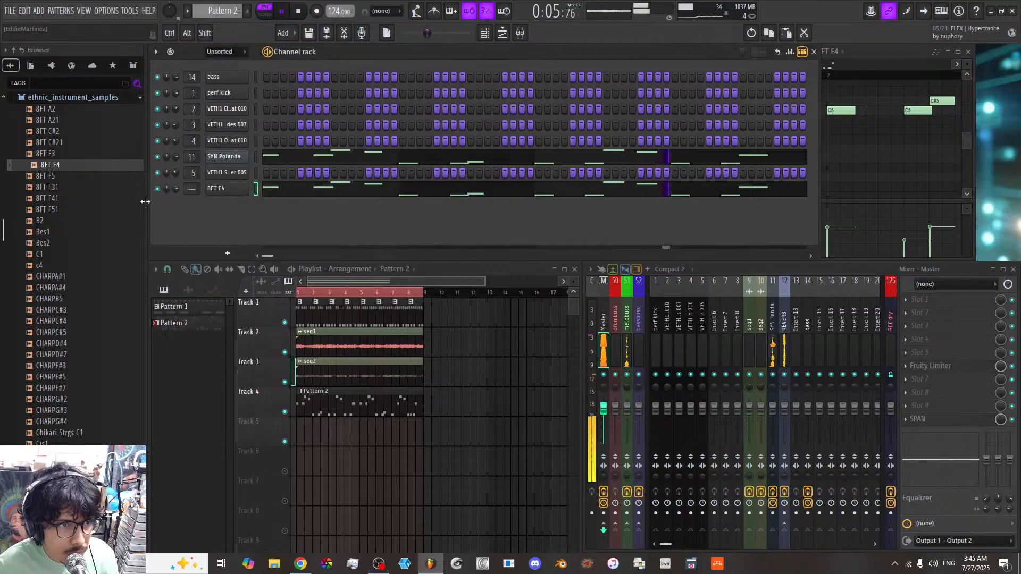
Step: Audition 8FT F41, 8FT F51 and 8FT F3, and replace the 8FT F4 channel's sample with 8FT F3
{"action": "left_click", "coordinate": [85, 199]}
{"action": "left_click", "coordinate": [77, 210]}
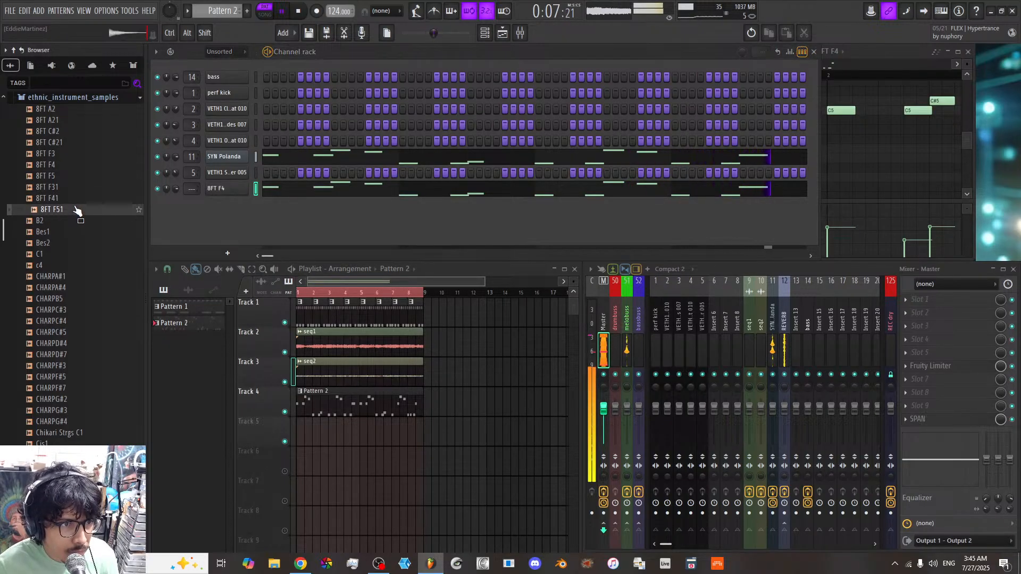
{"action": "left_click", "coordinate": [69, 155]}
{"action": "left_click_drag", "start_coordinate": [70, 156], "coordinate": [266, 188]}
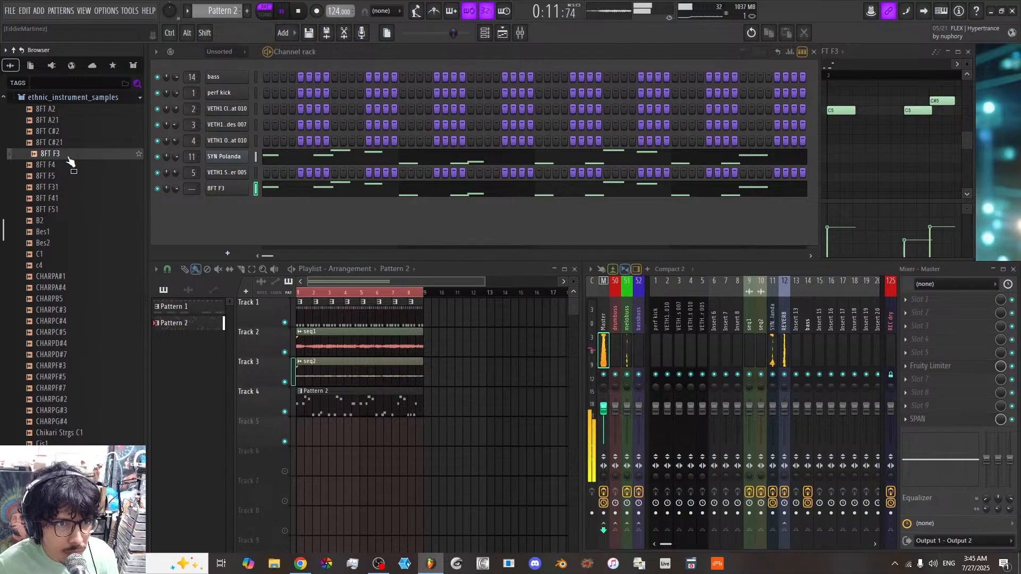
Step: Open the 8FT F3 sample in the Newtone pitch corrector to examine its pitch, and close it
{"action": "left_click", "coordinate": [216, 187]}
{"action": "left_click", "coordinate": [203, 133]}
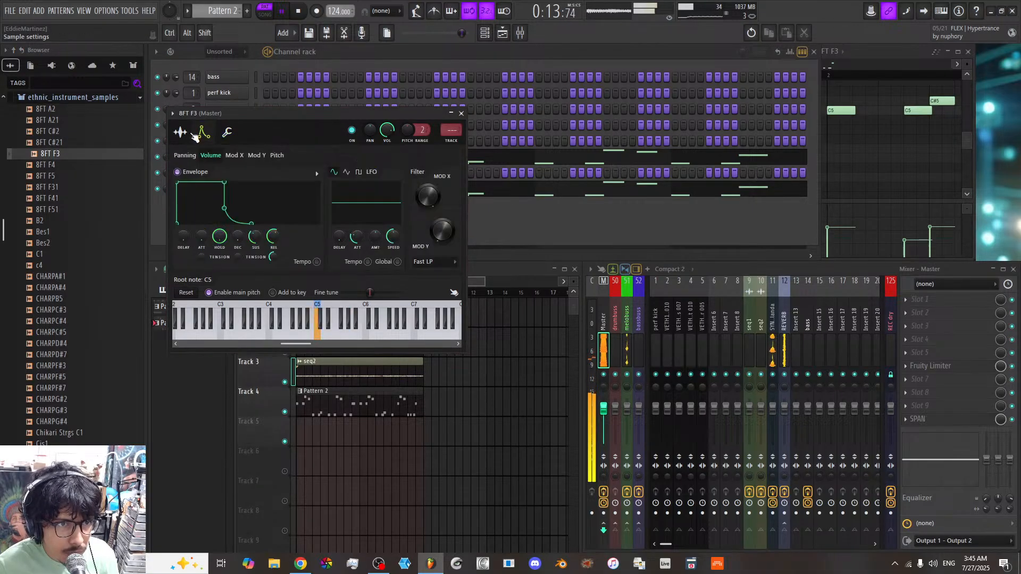
{"action": "left_click", "coordinate": [190, 136]}
{"action": "right_click", "coordinate": [276, 332]}
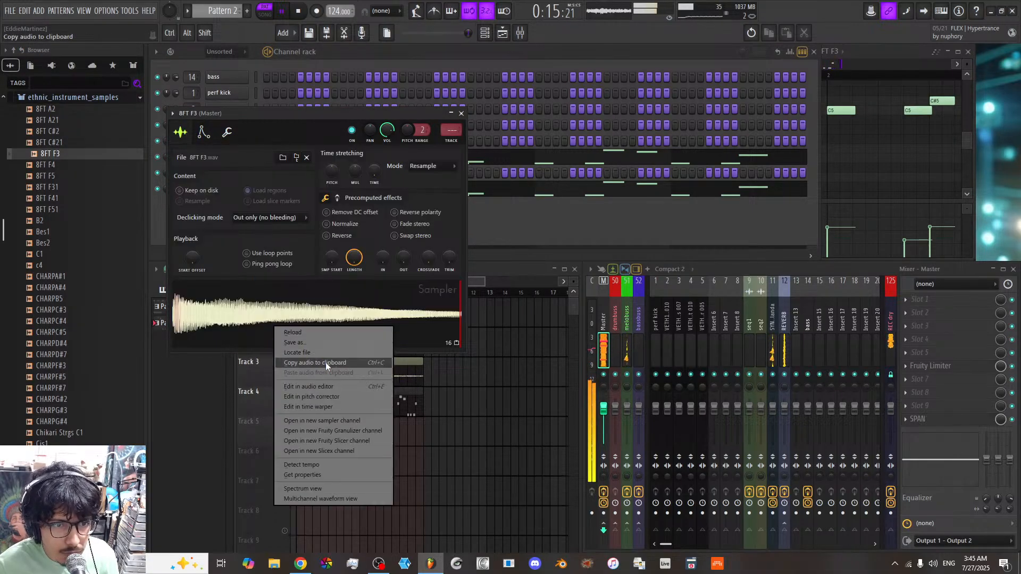
{"action": "left_click", "coordinate": [326, 394]}
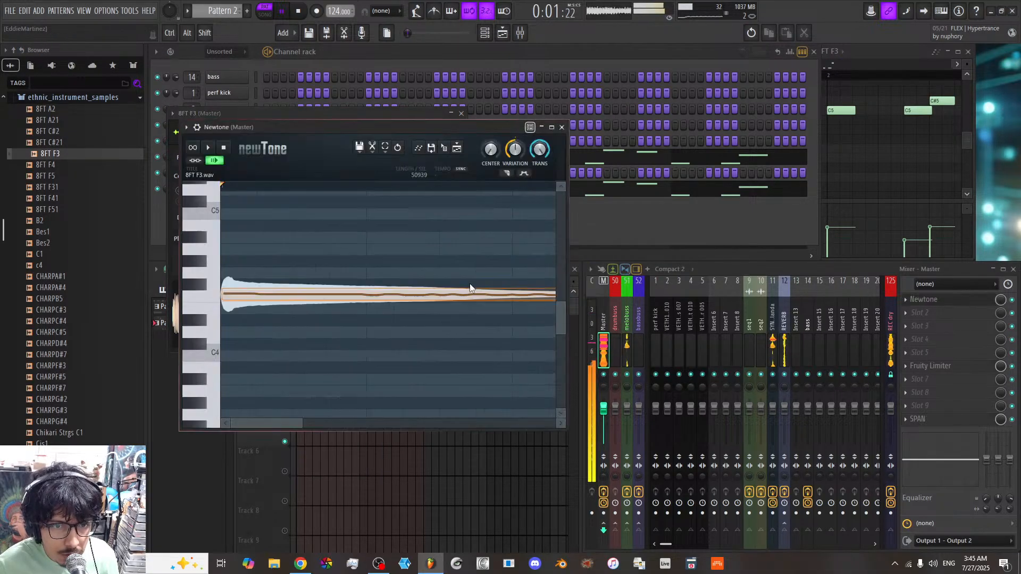
{"action": "left_click", "coordinate": [562, 127]}
Step: Detect the 8FT F3 sample's pitch regions in Edison, check the channel's root note setting, and close both windows
{"action": "right_click", "coordinate": [286, 292]}
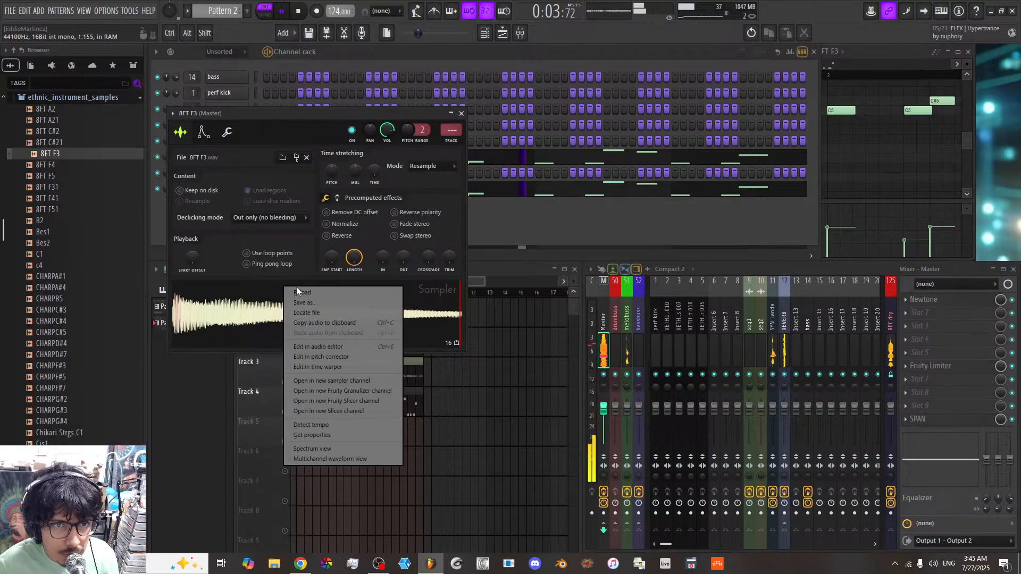
{"action": "left_click", "coordinate": [315, 346]}
{"action": "right_click", "coordinate": [425, 304]}
{"action": "mouse_move", "coordinate": [446, 353]}
{"action": "left_click", "coordinate": [517, 486]}
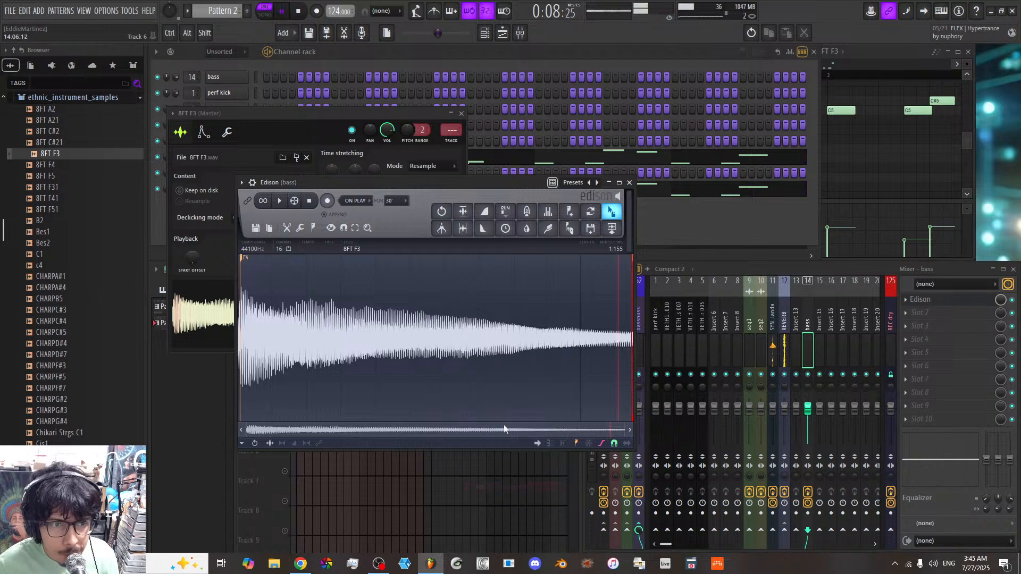
{"action": "left_click", "coordinate": [629, 183]}
{"action": "left_click", "coordinate": [227, 132]}
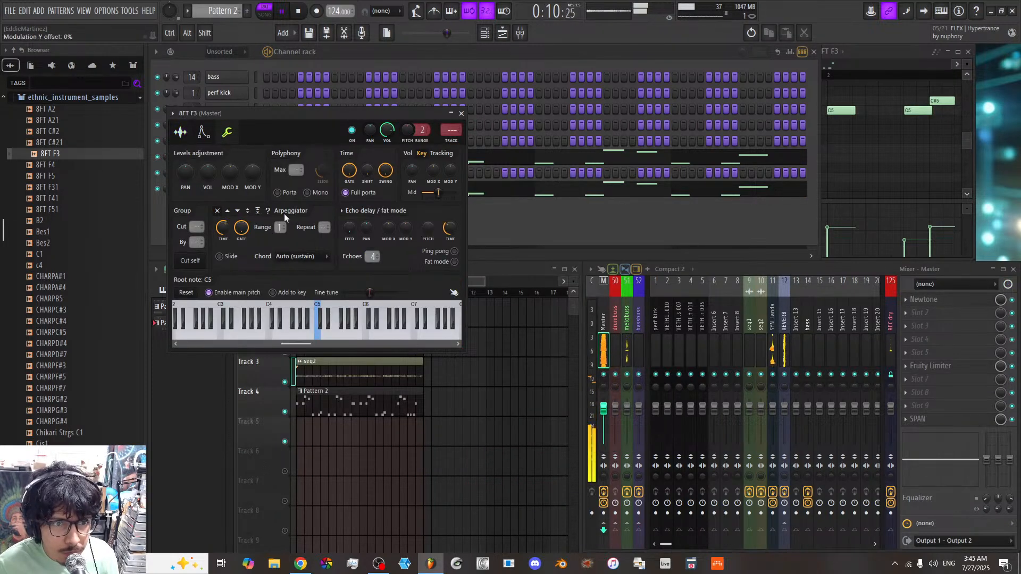
{"action": "left_click", "coordinate": [462, 113]}
Step: Switch playback to song mode, assign 8FT F3 to mixer Insert 13, and route it to melobuss and REVERB
{"action": "left_click", "coordinate": [265, 14]}
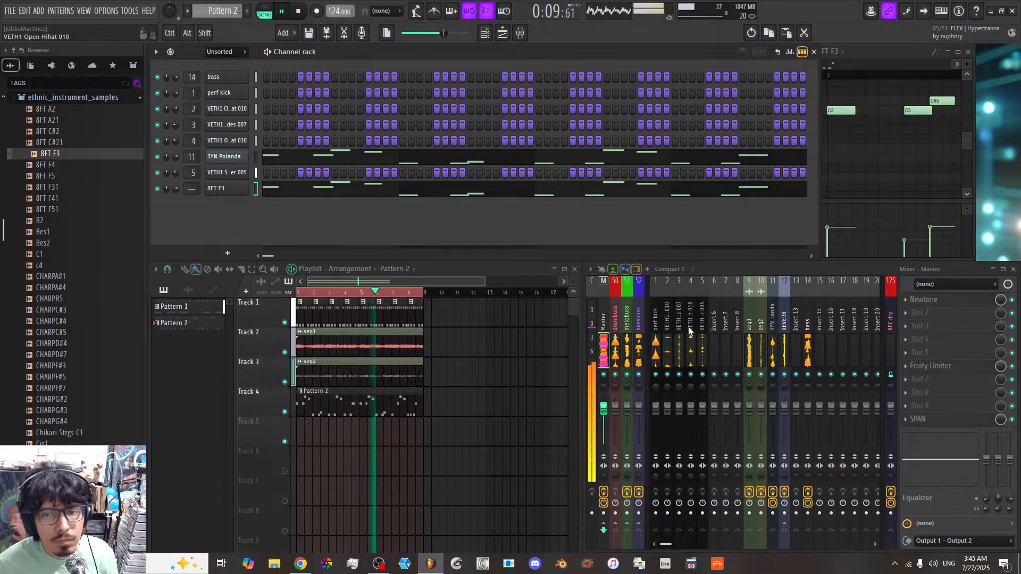
{"action": "right_click", "coordinate": [799, 333]}
{"action": "left_click", "coordinate": [849, 297]}
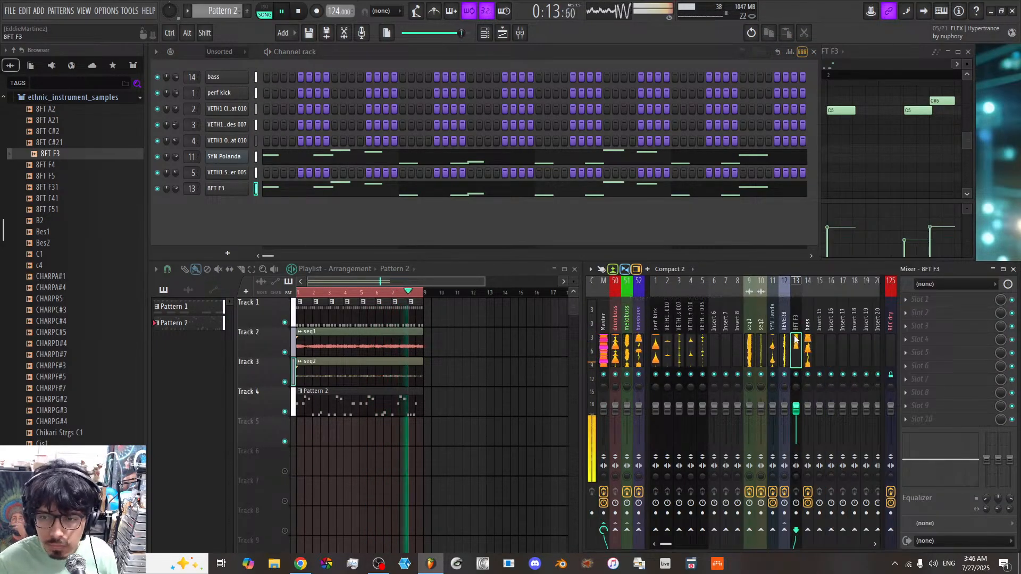
{"action": "left_click", "coordinate": [785, 531]}
{"action": "left_click_drag", "start_coordinate": [785, 531], "coordinate": [785, 535]}
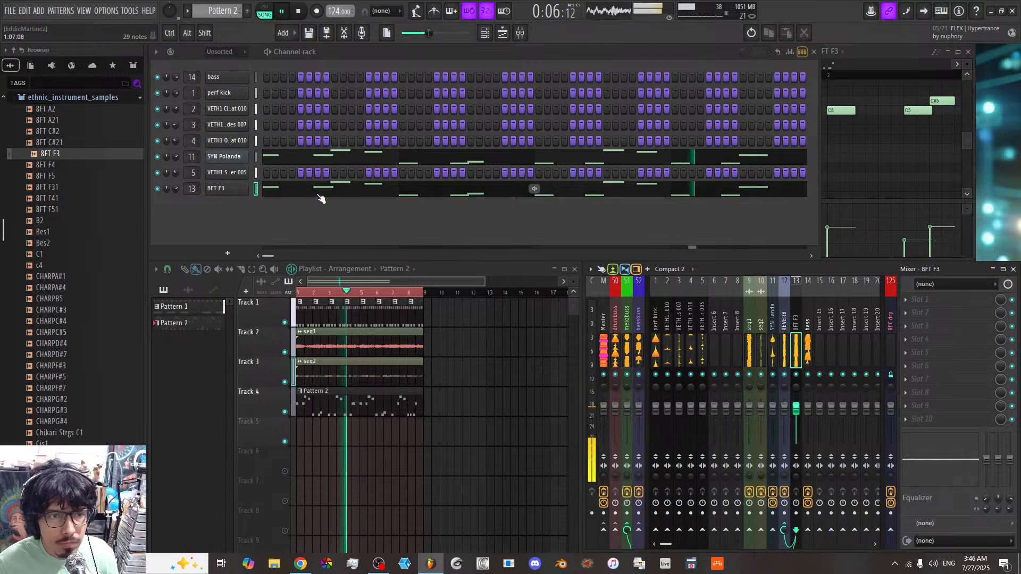
Step: Move the upper curve point of melobuss's GATE-12 earlier so the gate opens faster, save the project, and close the plugin
{"action": "left_click", "coordinate": [629, 322]}
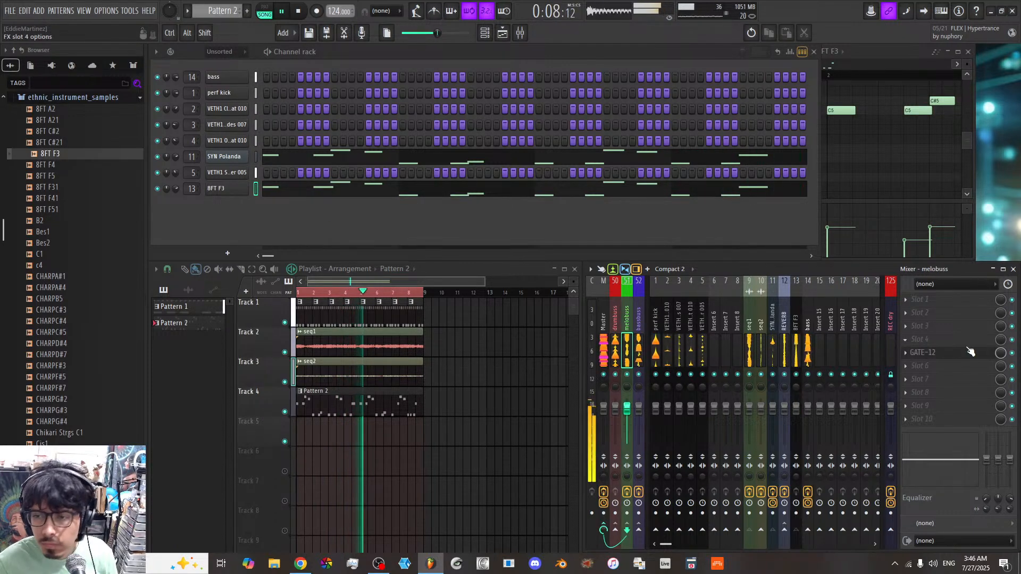
{"action": "left_click", "coordinate": [971, 351]}
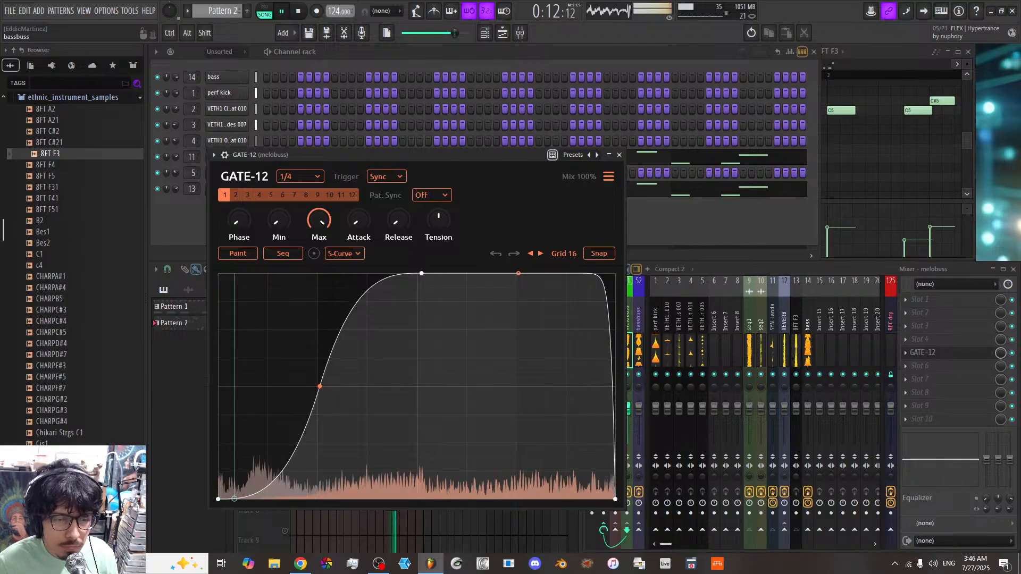
{"action": "left_click_drag", "start_coordinate": [421, 274], "coordinate": [368, 274]}
{"action": "key", "text": "ctrl+s"}
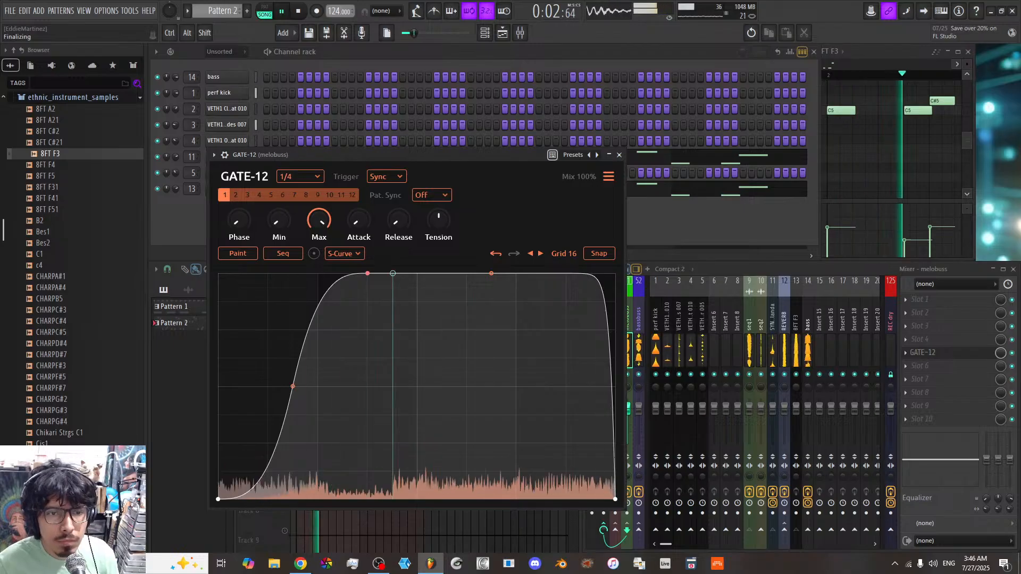
{"action": "left_click", "coordinate": [619, 155]}
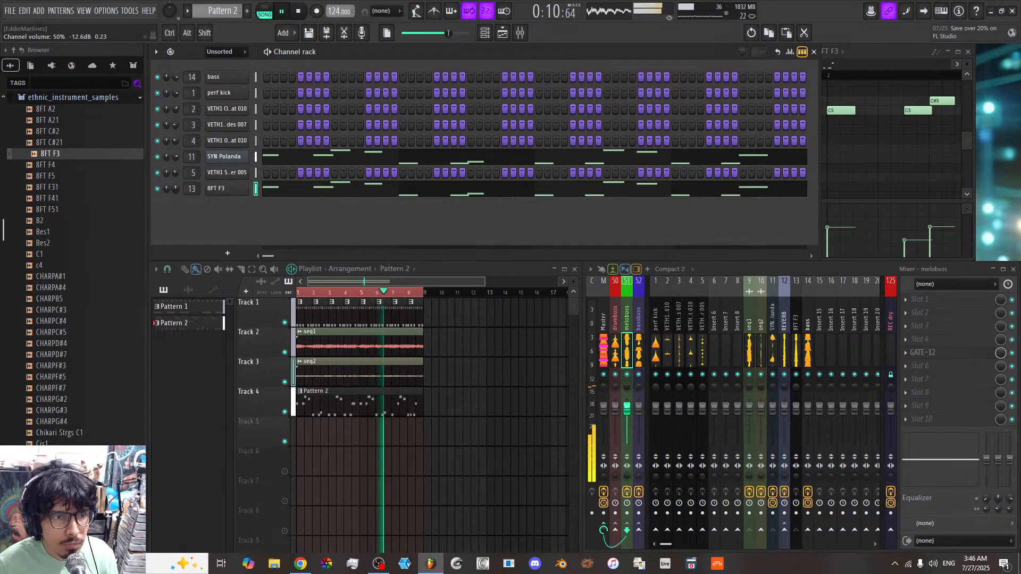
Step: Insert an Ample Percussion Cloudrum channel next to 8FT F3 and switch its preset to Double Mute
{"action": "right_click", "coordinate": [228, 190]}
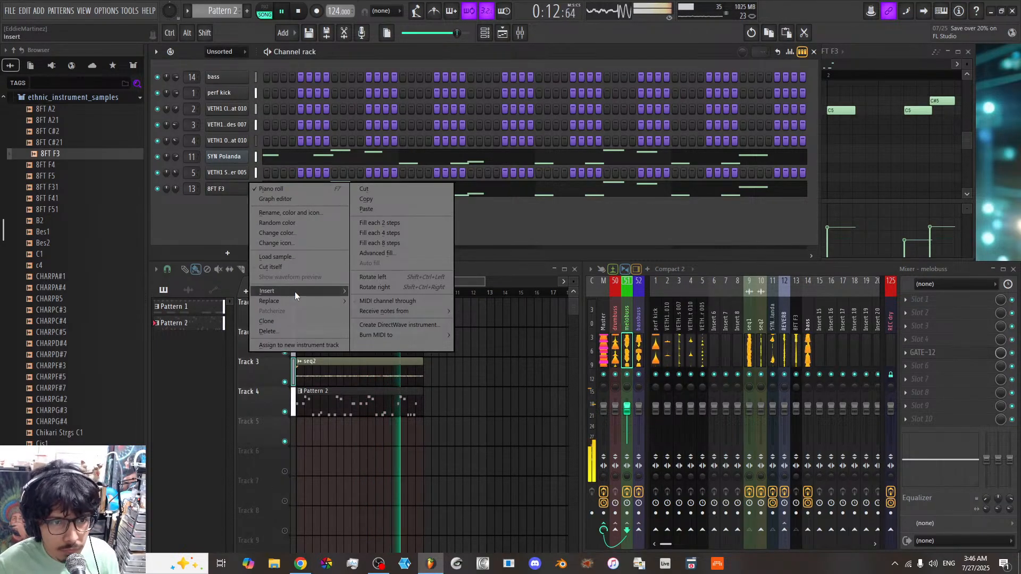
{"action": "mouse_move", "coordinate": [294, 292]}
{"action": "left_click", "coordinate": [444, 240]}
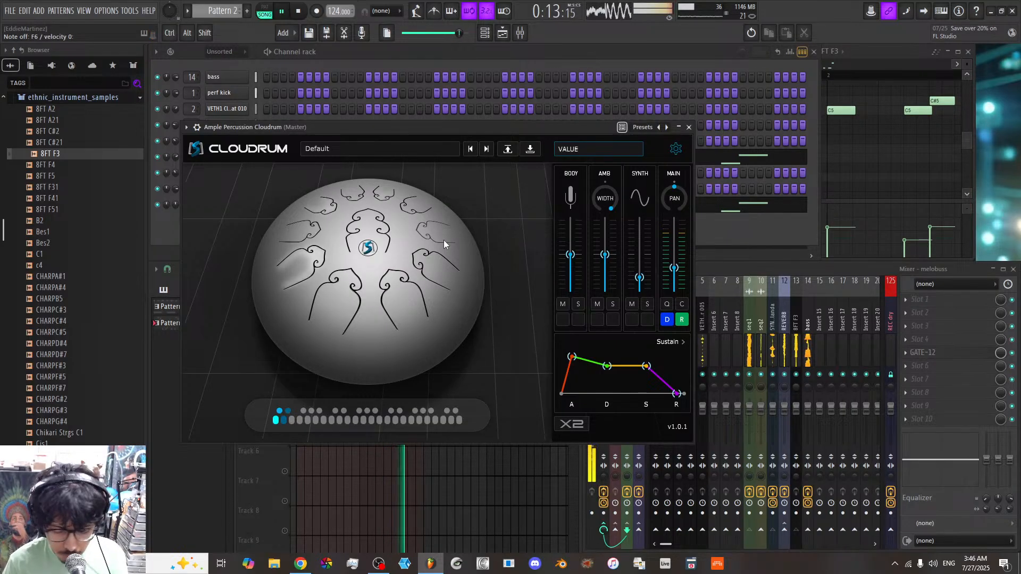
{"action": "left_click", "coordinate": [484, 153]}
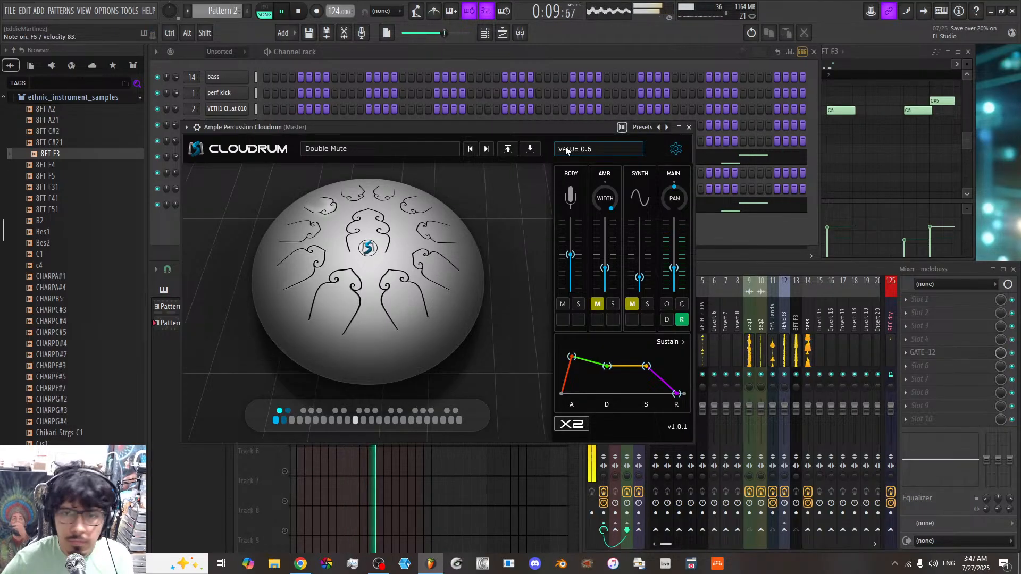
Step: Switch Cloudrum to the Double Synth preset and mute the 8FT F3 and SYN Polanda channels
{"action": "left_click", "coordinate": [485, 150]}
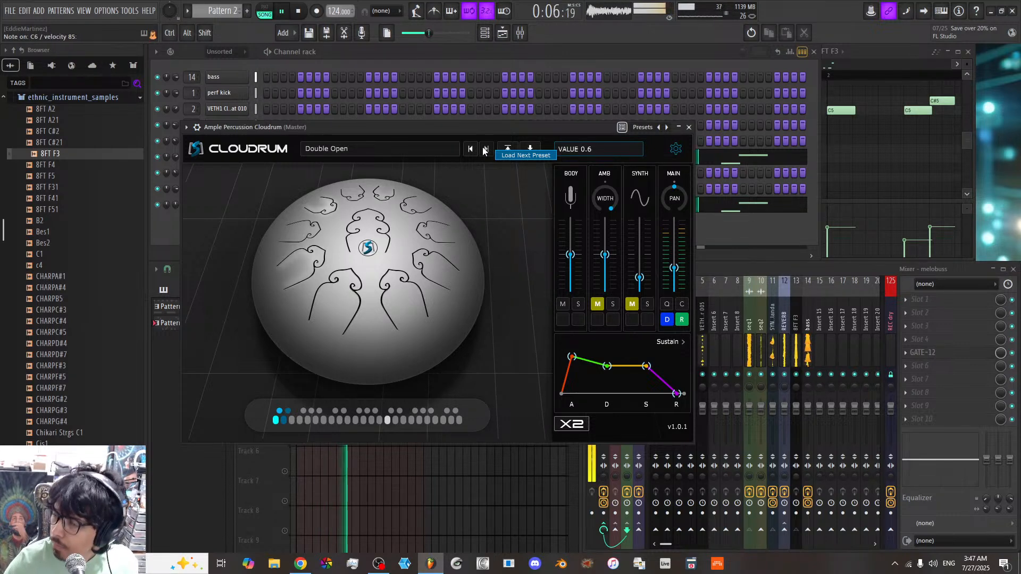
{"action": "left_click", "coordinate": [484, 151]}
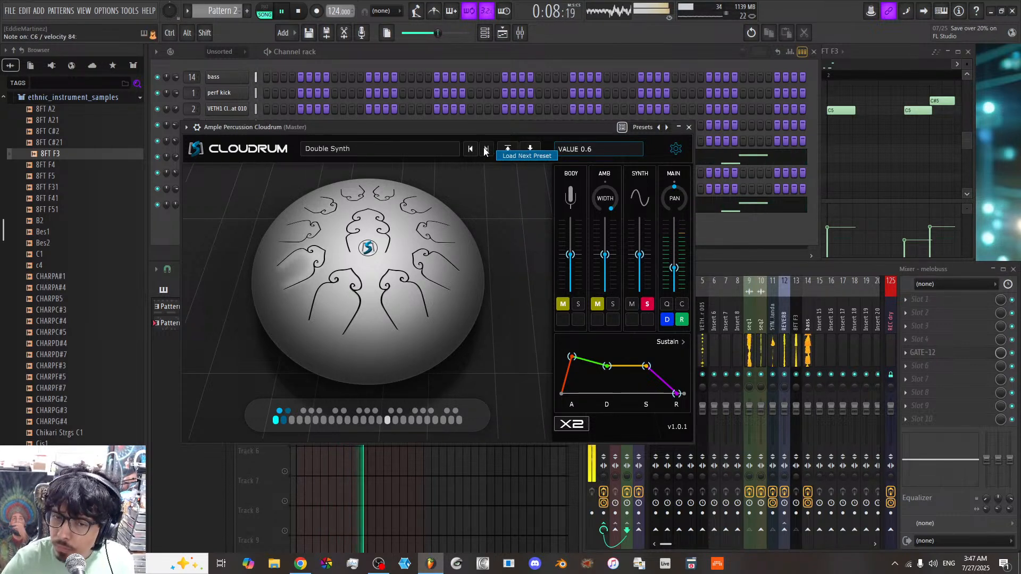
{"action": "left_click", "coordinate": [331, 65]}
{"action": "left_click", "coordinate": [158, 205]}
{"action": "left_click", "coordinate": [158, 157]}
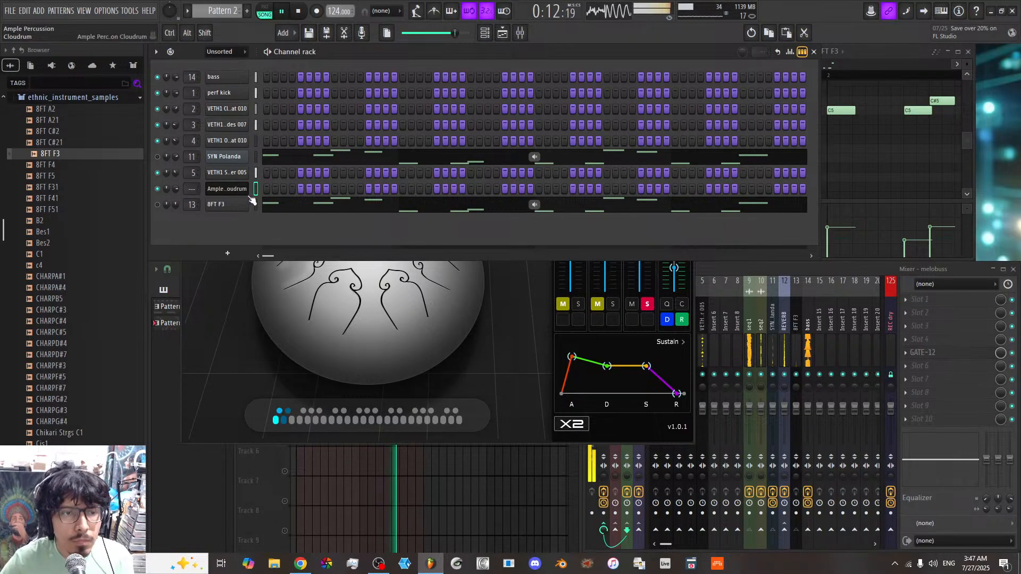
{"action": "left_click", "coordinate": [343, 267]}
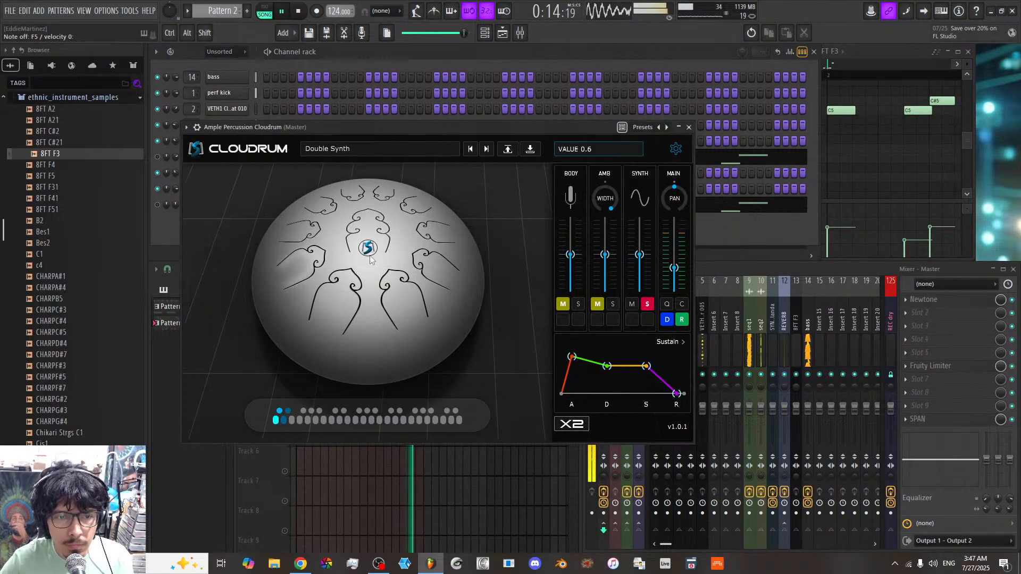
Step: Audition further Cloudrum presets, comparing Double Open with Double Synth and moving on to Mono, and close the plugin
{"action": "left_click", "coordinate": [471, 150]}
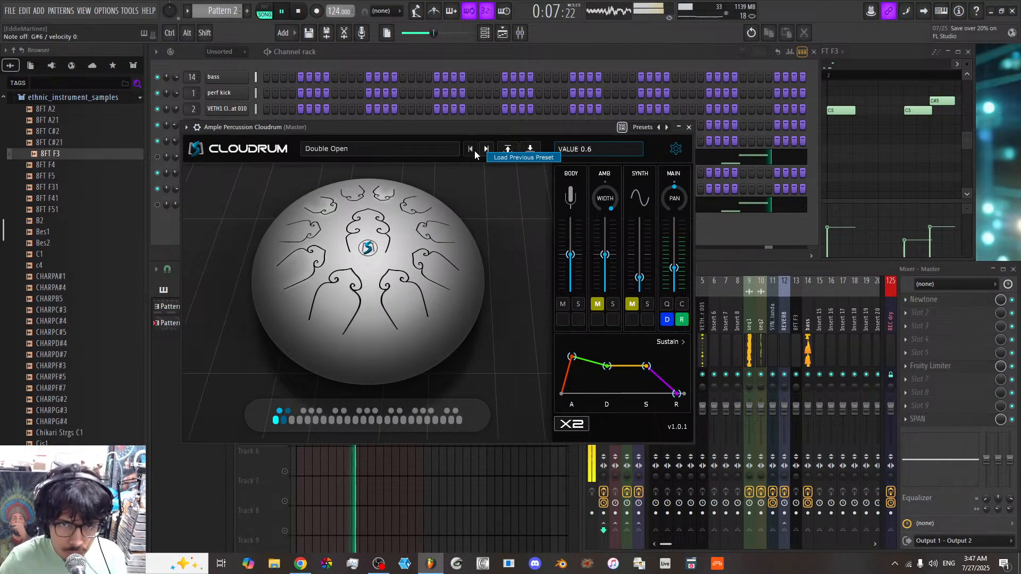
{"action": "left_click", "coordinate": [481, 150]}
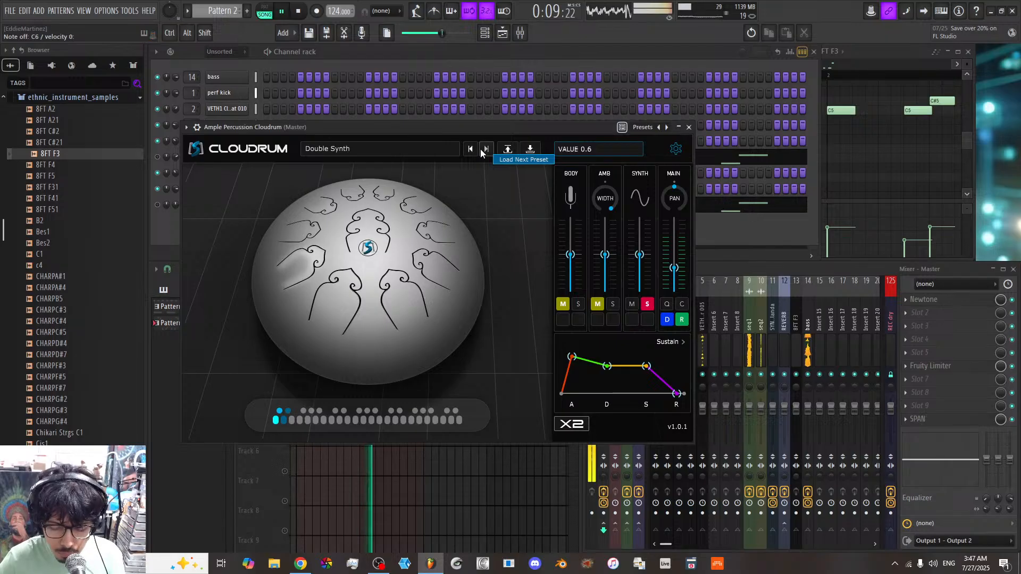
{"action": "left_click", "coordinate": [480, 149]}
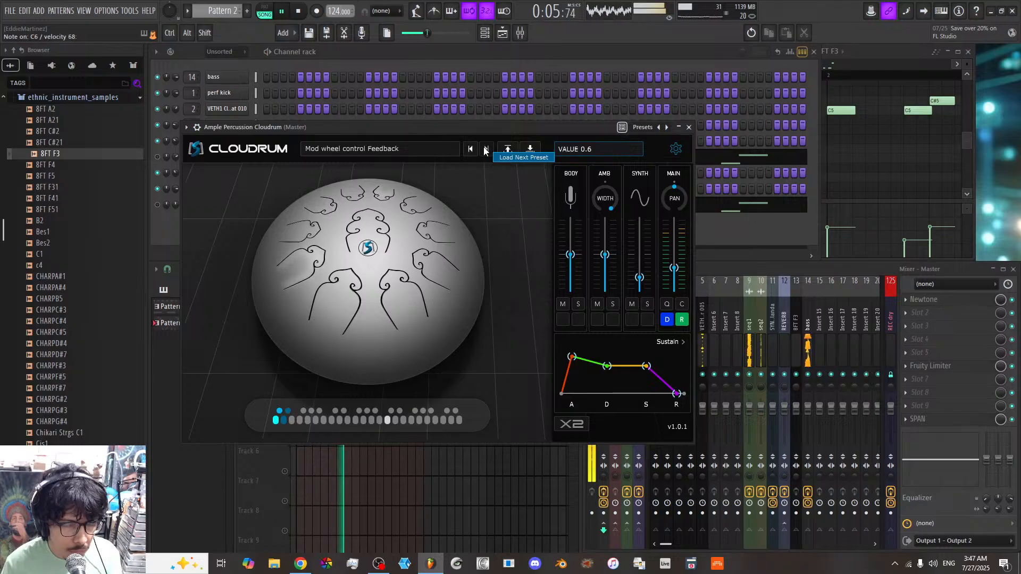
{"action": "left_click", "coordinate": [485, 151]}
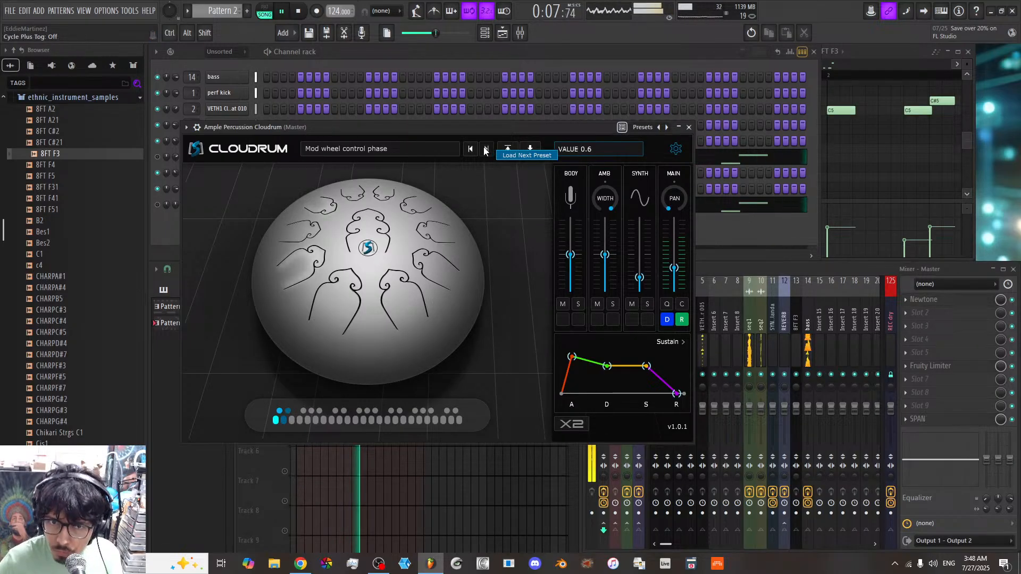
{"action": "left_click", "coordinate": [485, 151]}
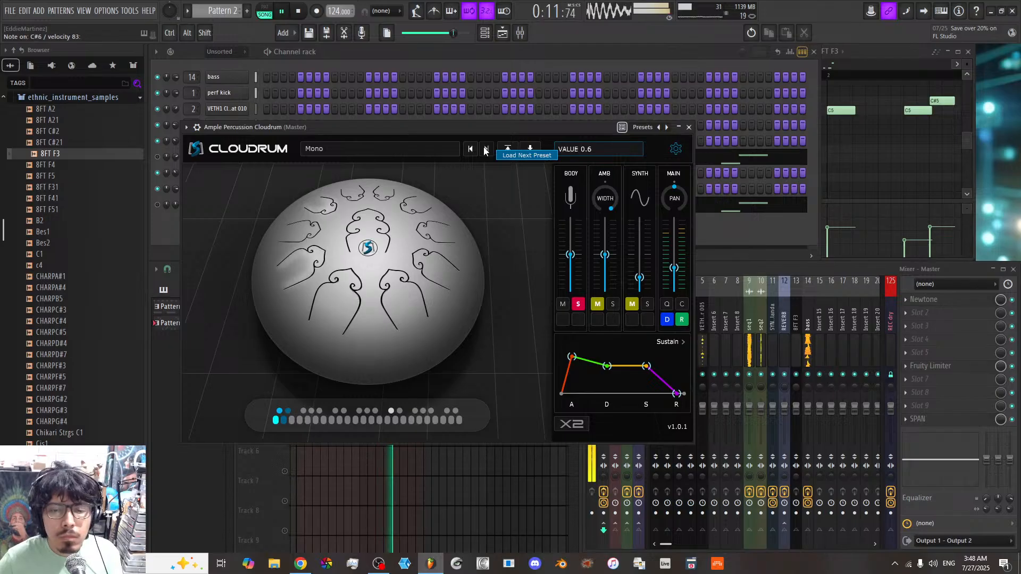
{"action": "left_click", "coordinate": [689, 129]}
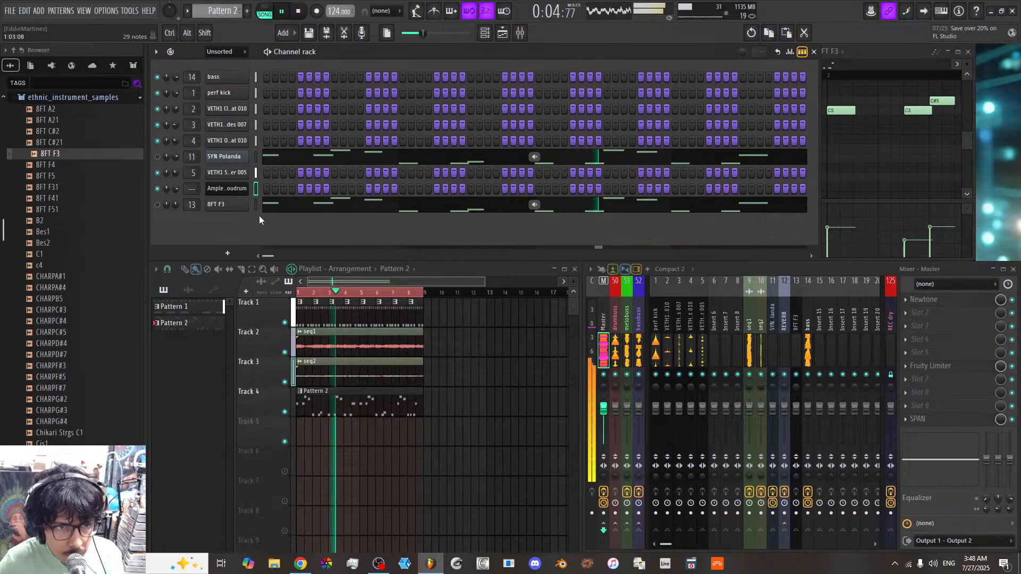
Step: Unmute the SYN Polanda and 8FT F3 channels and set 8FT F3 to cut itself
{"action": "left_click", "coordinate": [156, 157]}
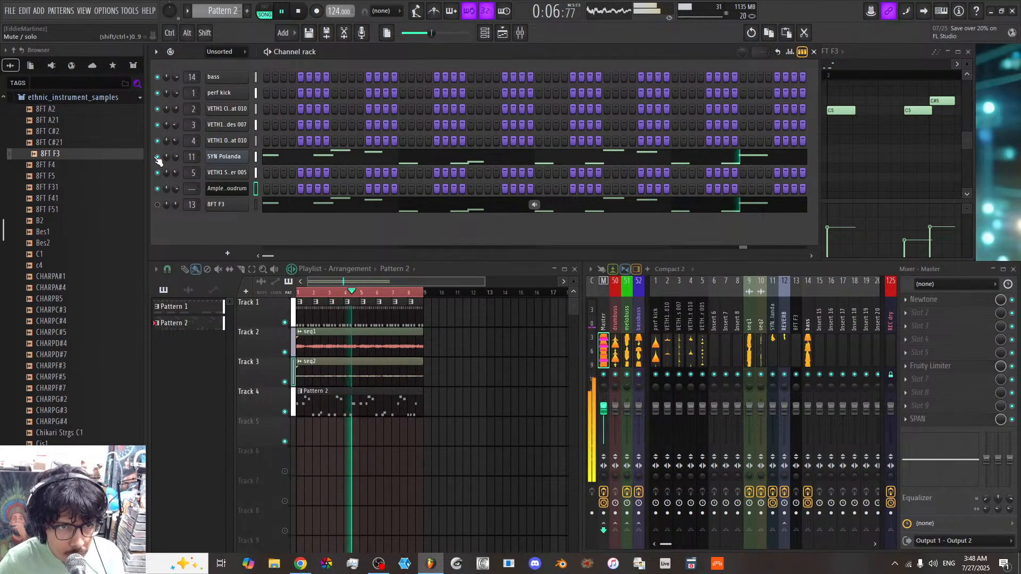
{"action": "left_click", "coordinate": [158, 205]}
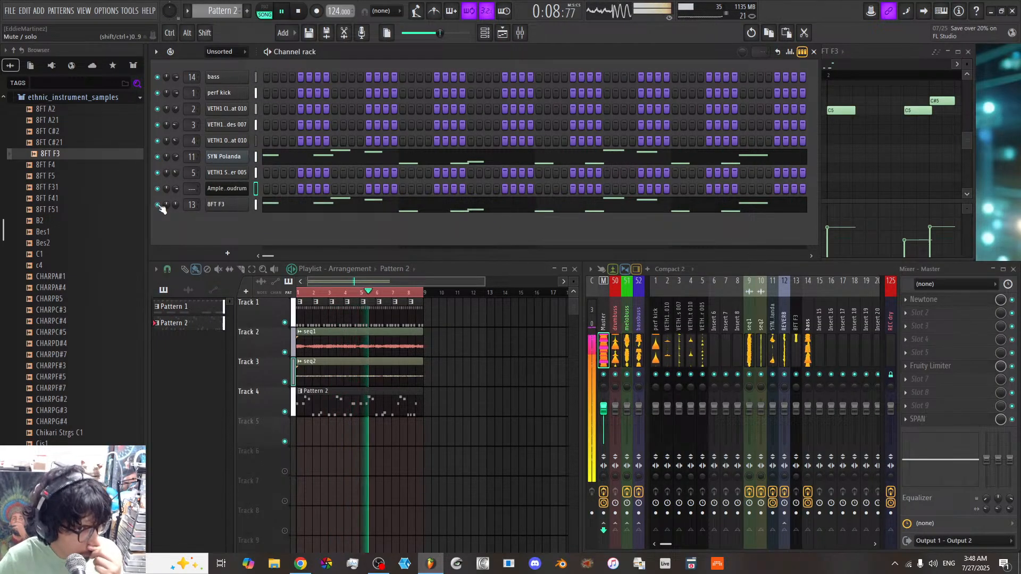
{"action": "right_click", "coordinate": [226, 208]}
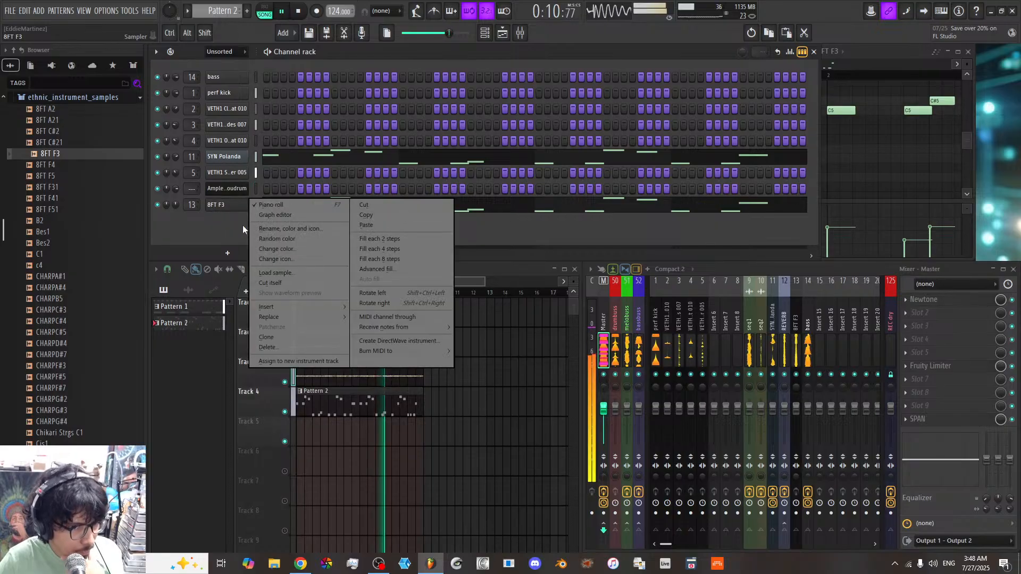
{"action": "left_click", "coordinate": [257, 285]}
Step: Mute the 8FT F3 channel and open its volume envelope settings
{"action": "left_click", "coordinate": [157, 206]}
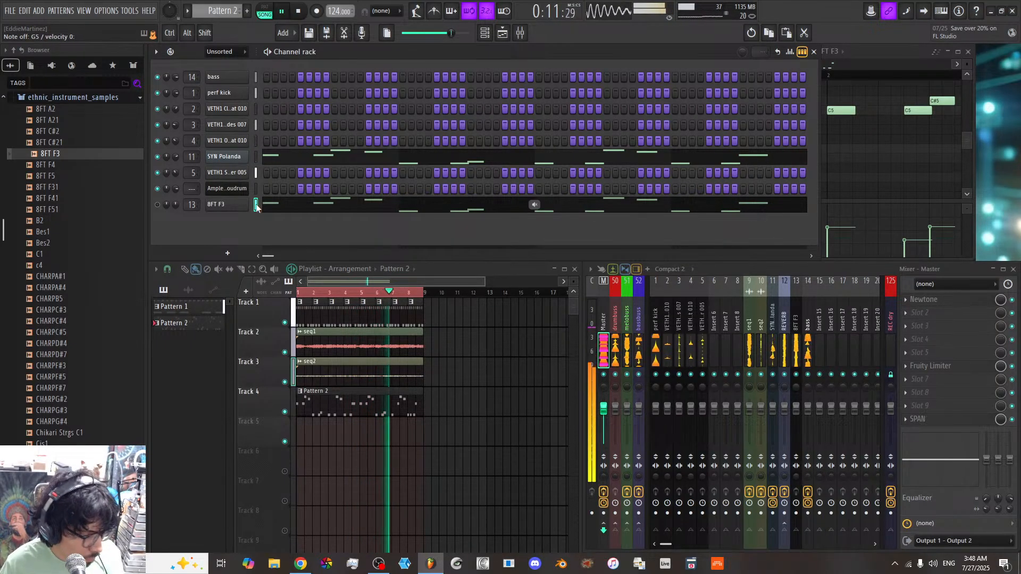
{"action": "left_click", "coordinate": [226, 204]}
{"action": "left_click", "coordinate": [203, 132]}
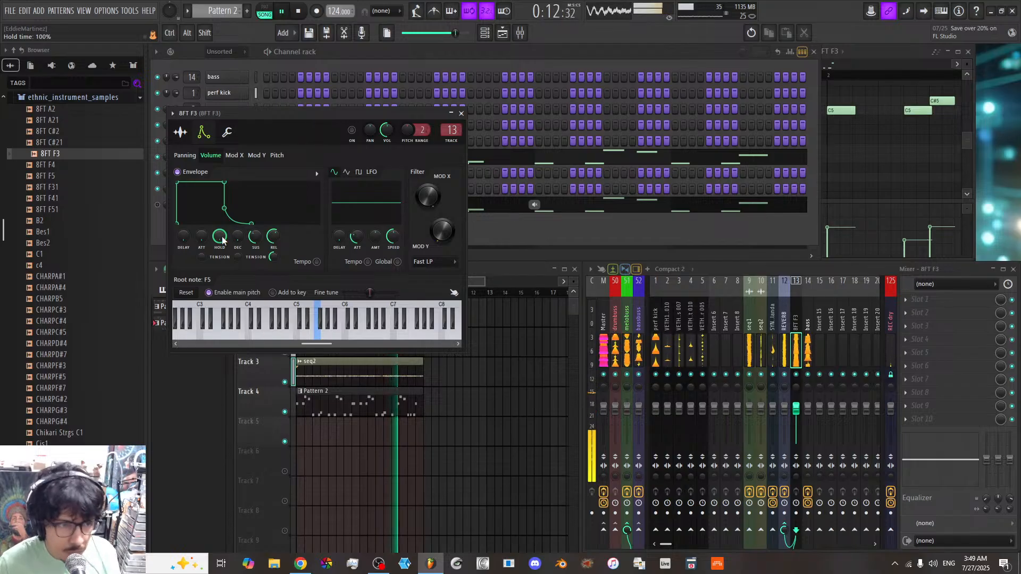
Step: Audition the instruments in the ethnic_instrument_samples folder, from the CHARP samples on to Jap
{"action": "left_click", "coordinate": [63, 366]}
{"action": "scroll", "coordinate": [58, 319], "scroll_direction": "down", "scroll_amount": 6}
{"action": "left_click", "coordinate": [56, 198]}
{"action": "left_click", "coordinate": [60, 233]}
{"action": "left_click", "coordinate": [68, 288]}
{"action": "left_click", "coordinate": [66, 310]}
{"action": "left_click", "coordinate": [60, 234]}
{"action": "left_click", "coordinate": [60, 321]}
{"action": "left_click", "coordinate": [62, 344]}
{"action": "left_click", "coordinate": [64, 367]}
{"action": "scroll", "coordinate": [67, 311], "scroll_direction": "down", "scroll_amount": 4}
{"action": "left_click", "coordinate": [68, 309]}
{"action": "left_click", "coordinate": [66, 330]}
{"action": "left_click", "coordinate": [67, 342]}
{"action": "scroll", "coordinate": [67, 341], "scroll_direction": "down", "scroll_amount": 4}
{"action": "left_click", "coordinate": [62, 265]}
{"action": "left_click", "coordinate": [61, 287]}
{"action": "left_click", "coordinate": [62, 321]}
{"action": "left_click", "coordinate": [62, 343]}
{"action": "left_click", "coordinate": [61, 365]}
{"action": "scroll", "coordinate": [64, 314], "scroll_direction": "down", "scroll_amount": 4}
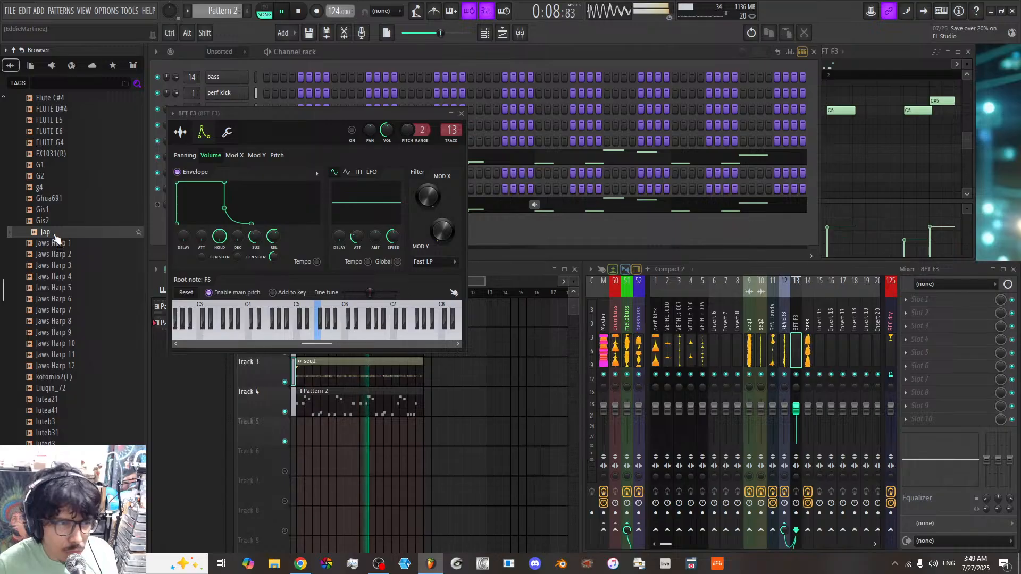
Step: Replace the 8FT F3 channel's sample with Jap and mute the SYN Polanda channel
{"action": "left_click_drag", "start_coordinate": [56, 237], "coordinate": [185, 163]}
{"action": "left_click", "coordinate": [181, 137]}
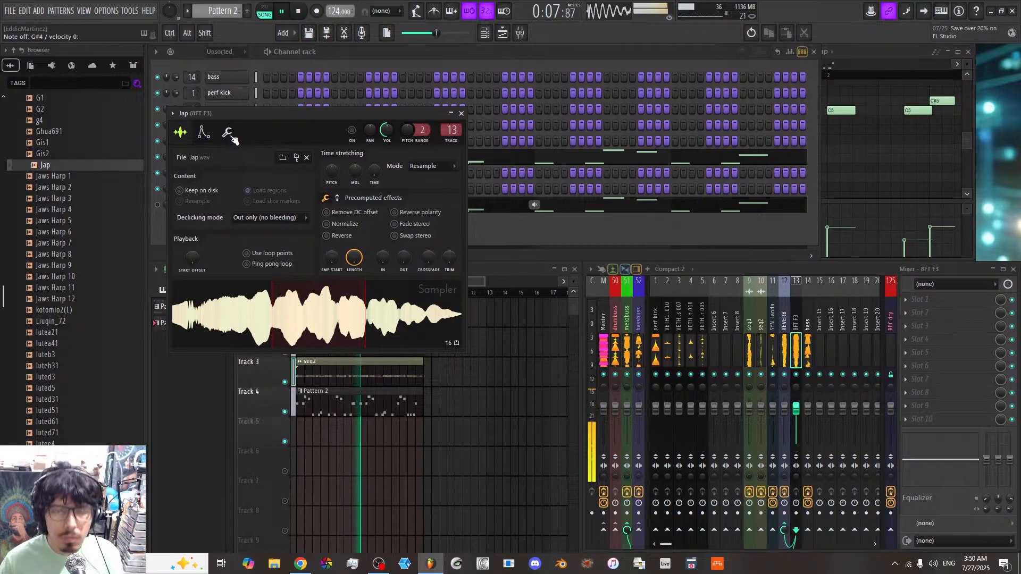
{"action": "left_click", "coordinate": [308, 62]}
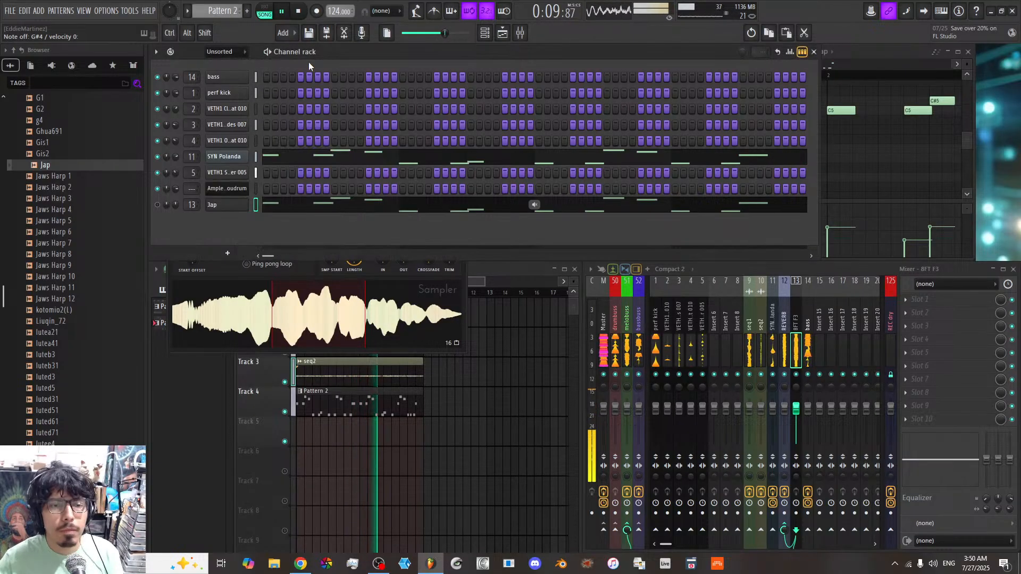
{"action": "left_click", "coordinate": [158, 157]}
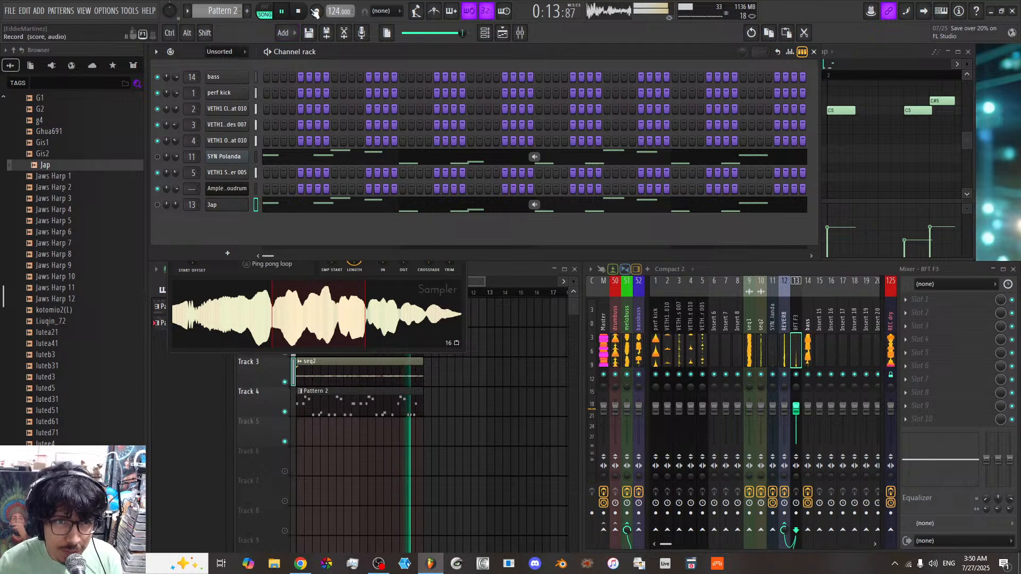
Step: Record a new note part for the Jap channel over the loop, unmute the channel, and stop playback
{"action": "left_click", "coordinate": [317, 13]}
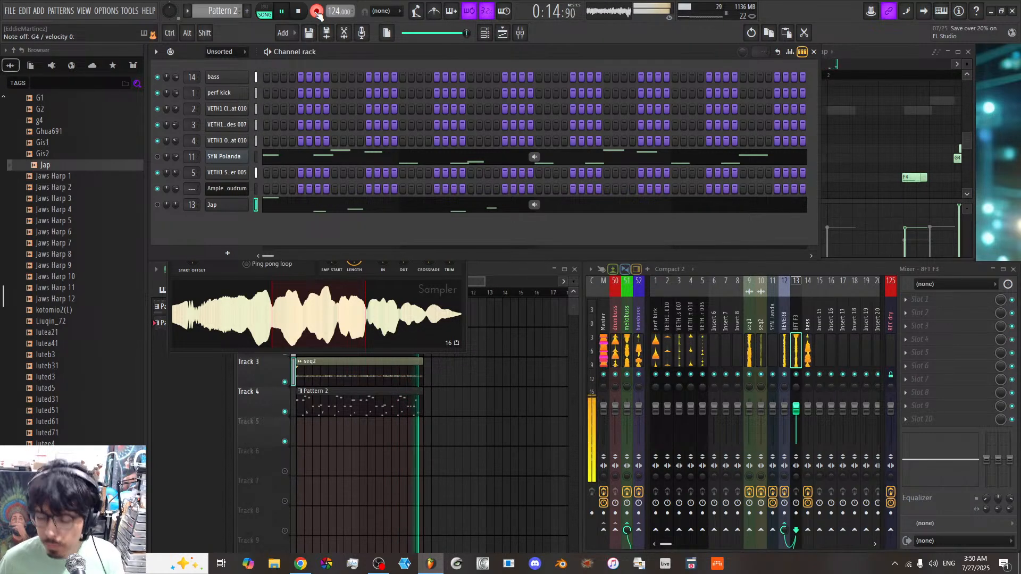
{"action": "left_click", "coordinate": [316, 11]}
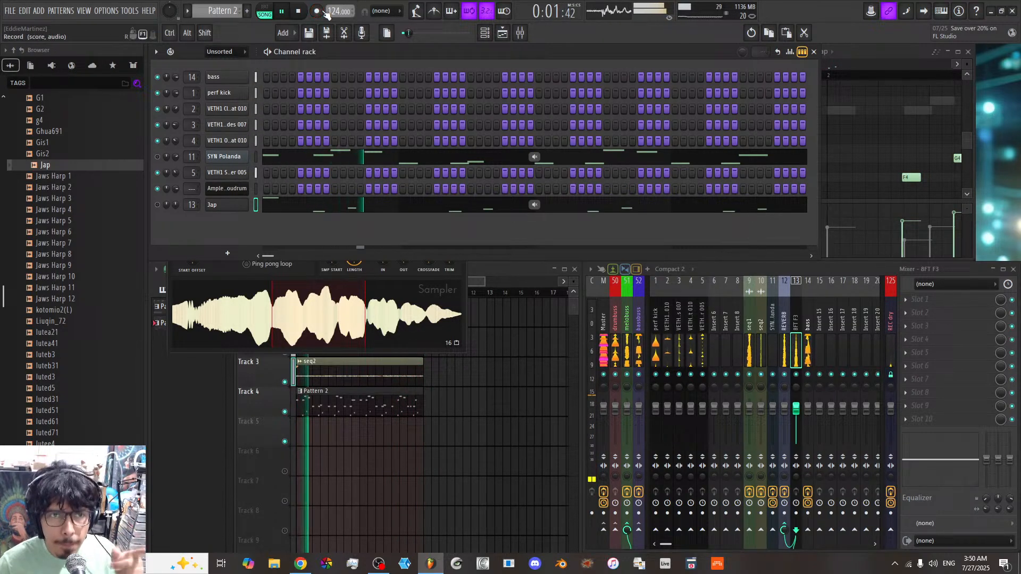
{"action": "left_click", "coordinate": [158, 205]}
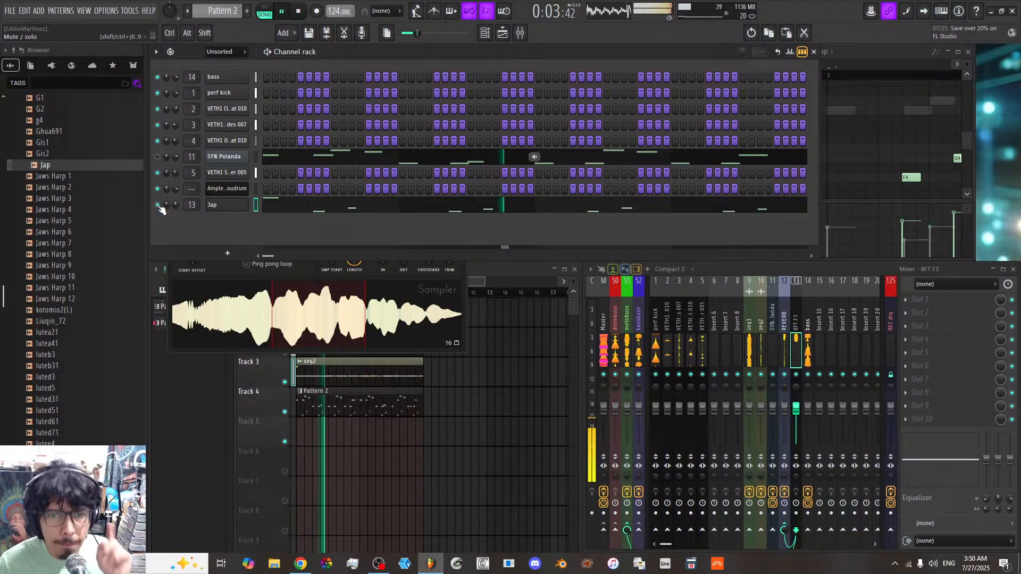
{"action": "key", "text": "space"}
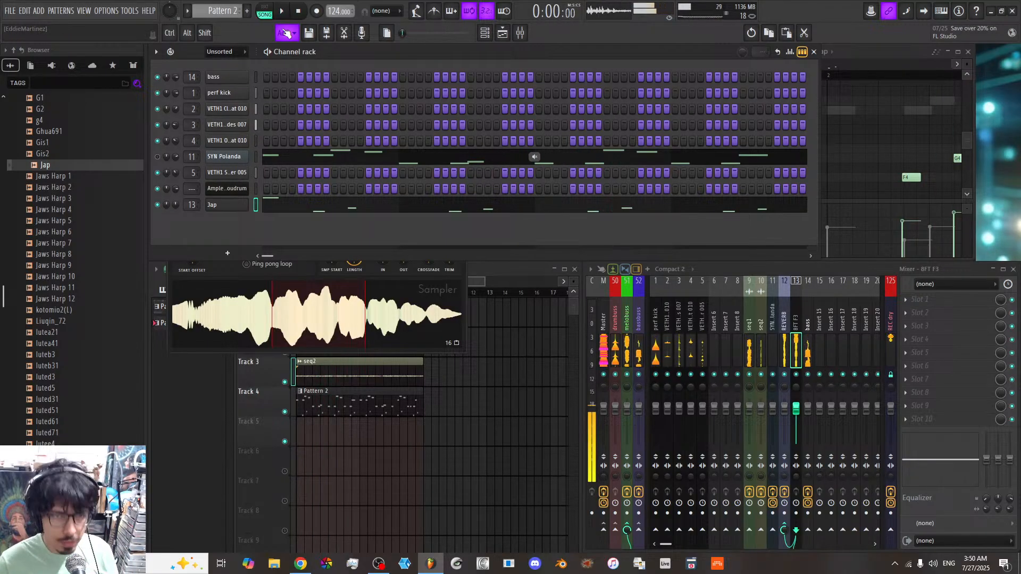
Step: Delete the high note at the start of Jap's piano roll and lower the channel's volume
{"action": "left_click", "coordinate": [308, 209]}
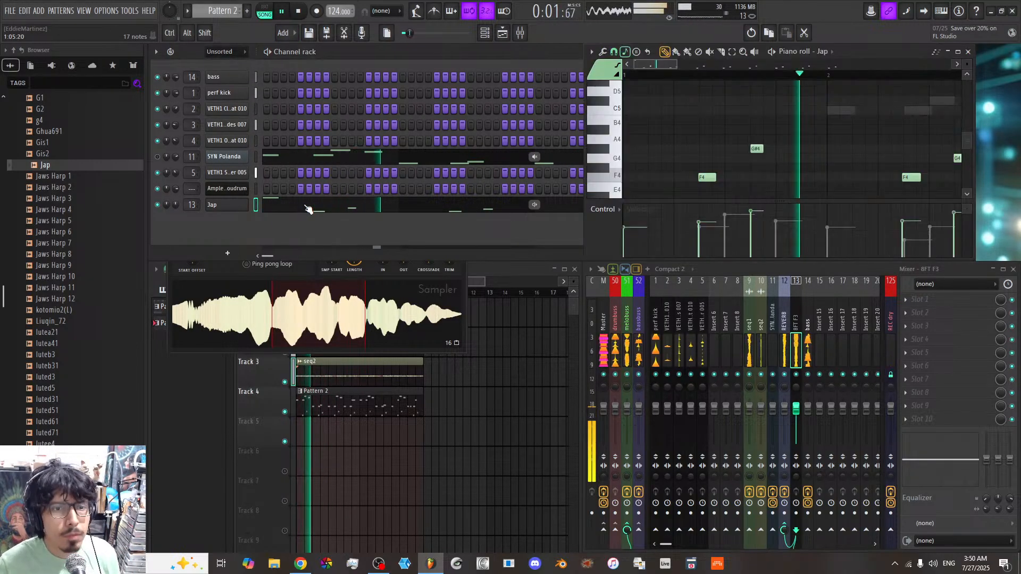
{"action": "scroll", "coordinate": [646, 109], "scroll_direction": "up", "scroll_amount": 3}
{"action": "left_click", "coordinate": [641, 151]}
{"action": "right_click", "coordinate": [641, 150]}
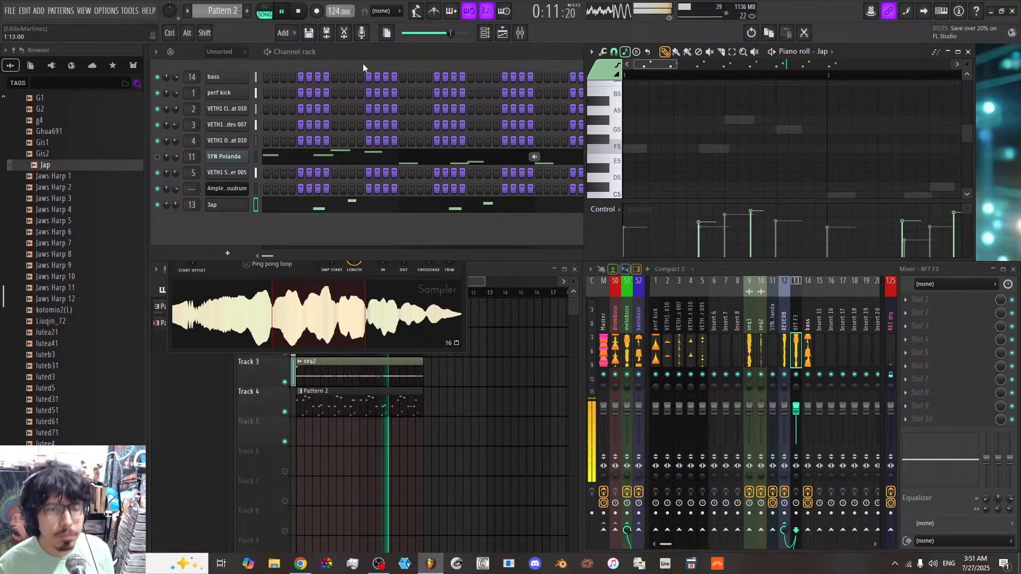
{"action": "left_click_drag", "start_coordinate": [176, 205], "coordinate": [176, 225]}
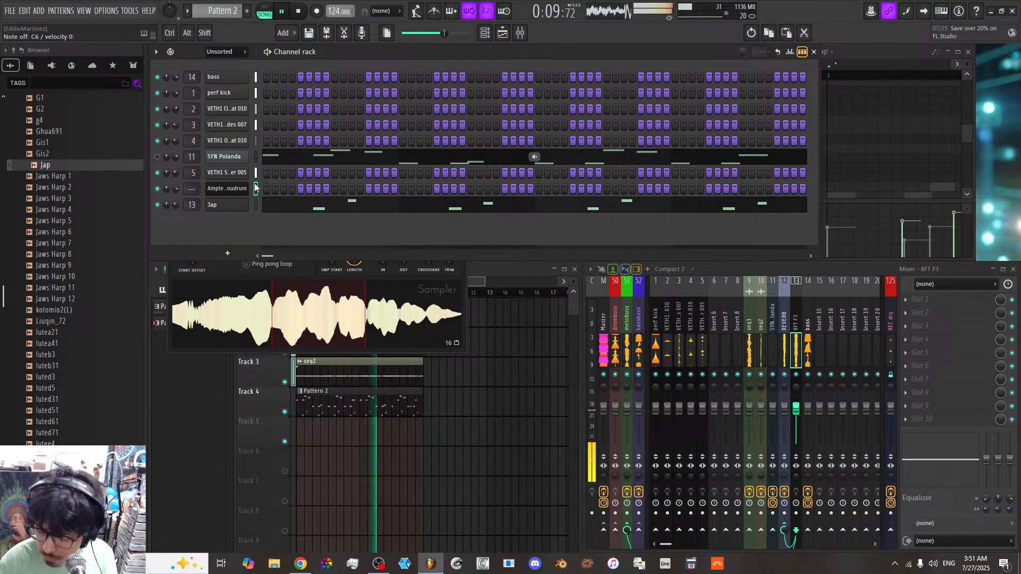
Step: Audition Cloudrum's presets from Mute and Short onward, load Synth, and close the plugin
{"action": "left_click", "coordinate": [235, 189]}
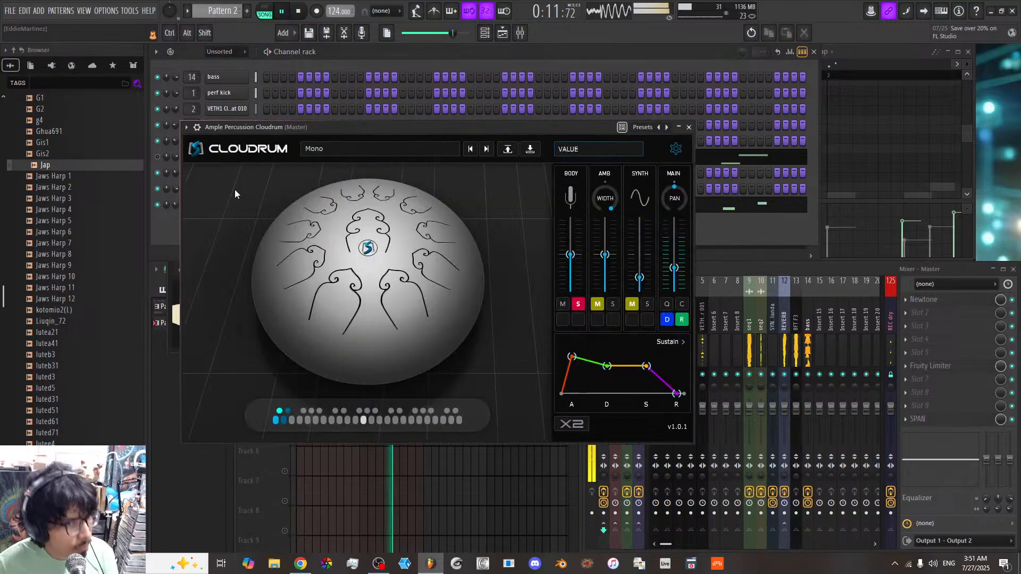
{"action": "left_click", "coordinate": [486, 149]}
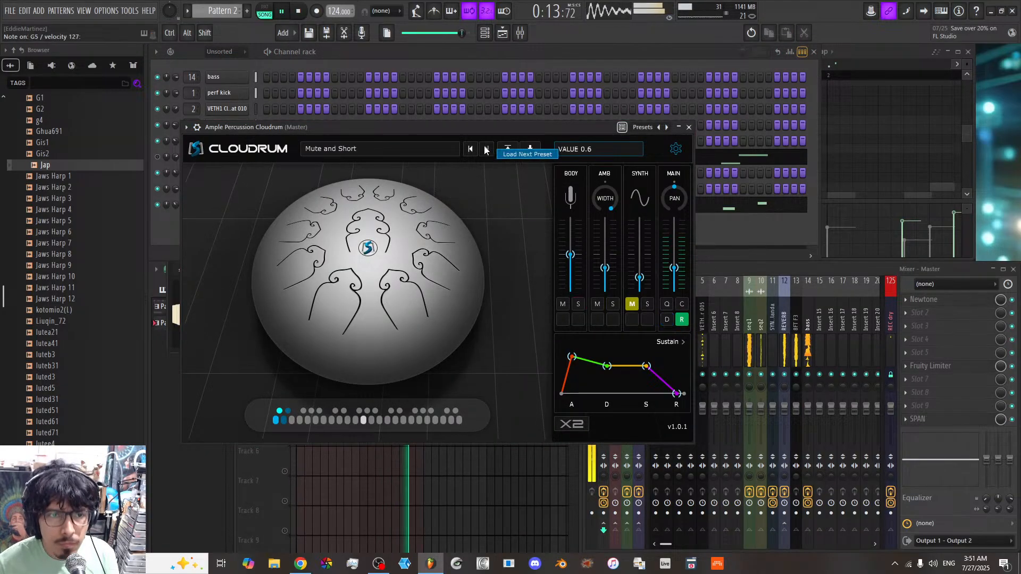
{"action": "left_click", "coordinate": [486, 150]}
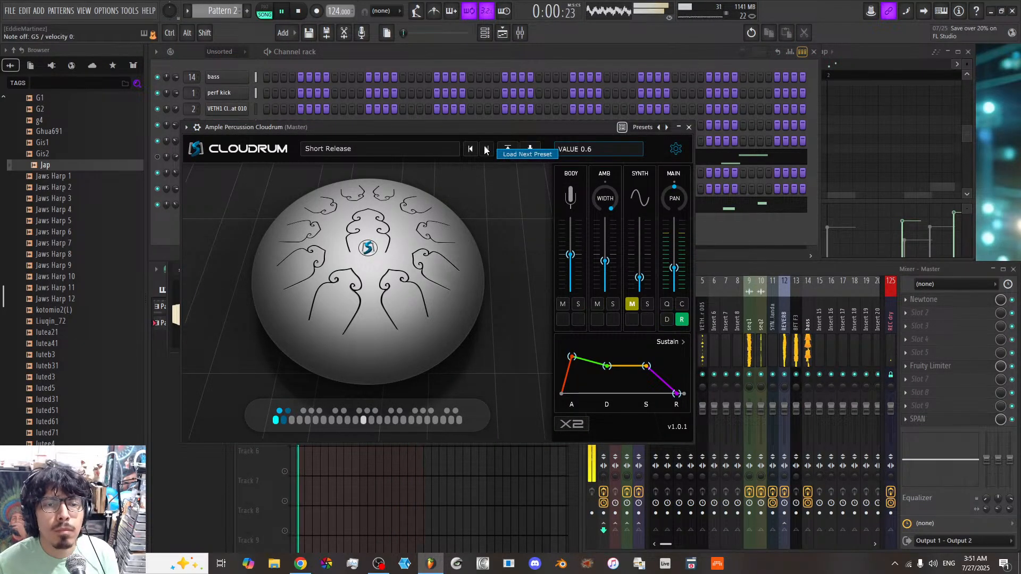
{"action": "left_click", "coordinate": [485, 150]}
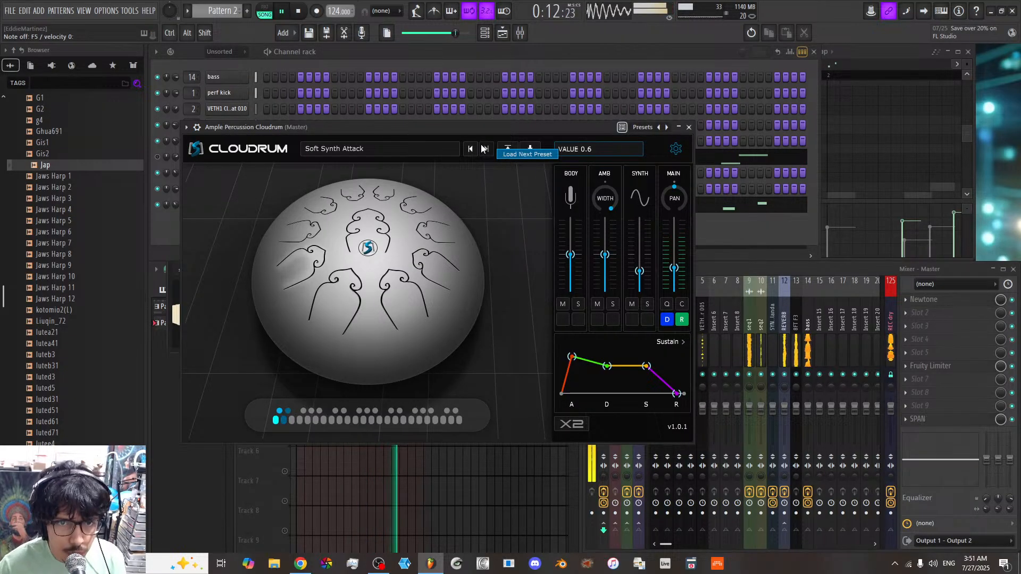
{"action": "left_click", "coordinate": [485, 150]}
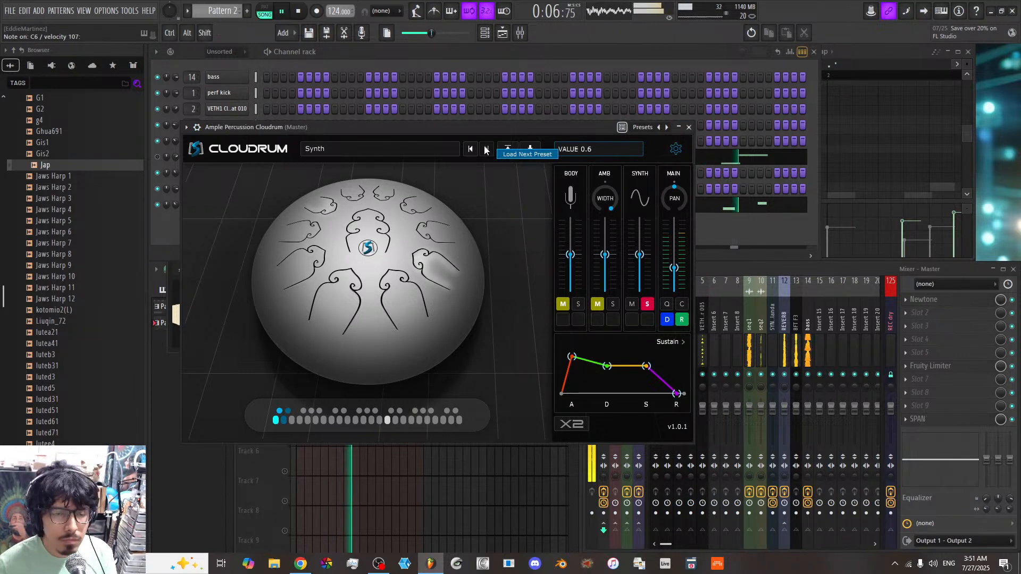
{"action": "left_click", "coordinate": [689, 127]}
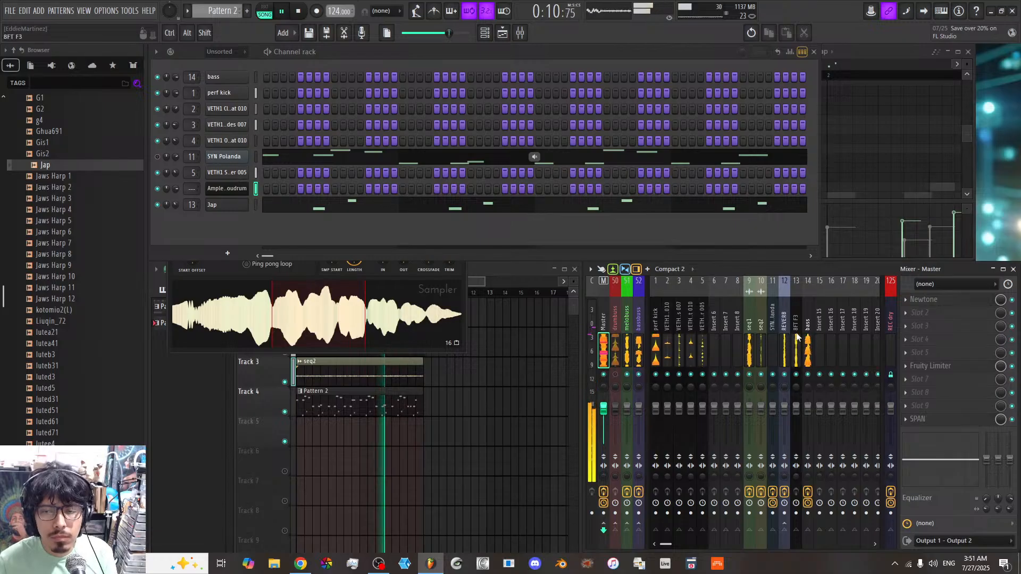
Step: Rename the 8FT F3 mixer track as jap, after first trying the name flute
{"action": "left_click", "coordinate": [256, 206]}
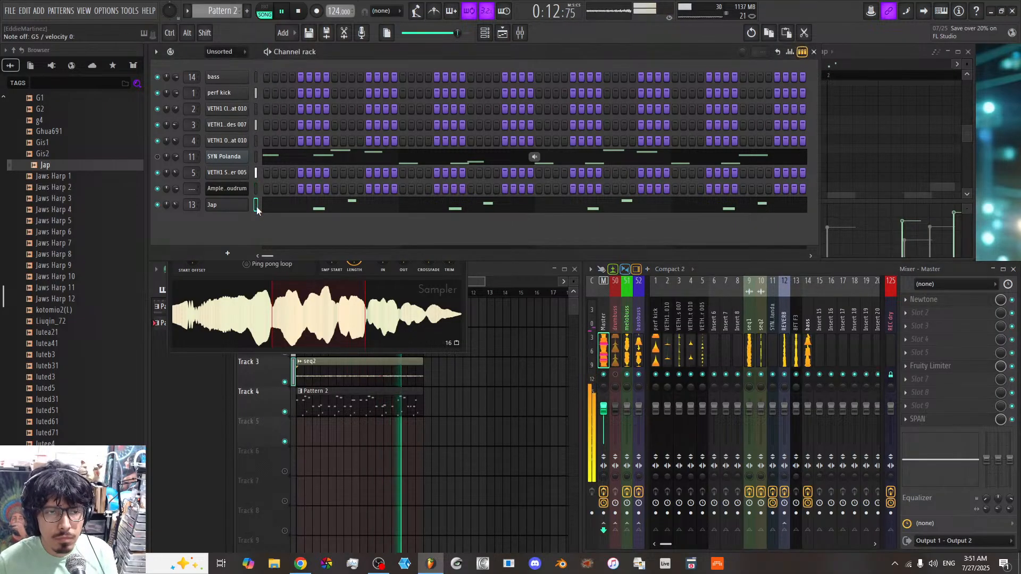
{"action": "double_click", "coordinate": [798, 318]}
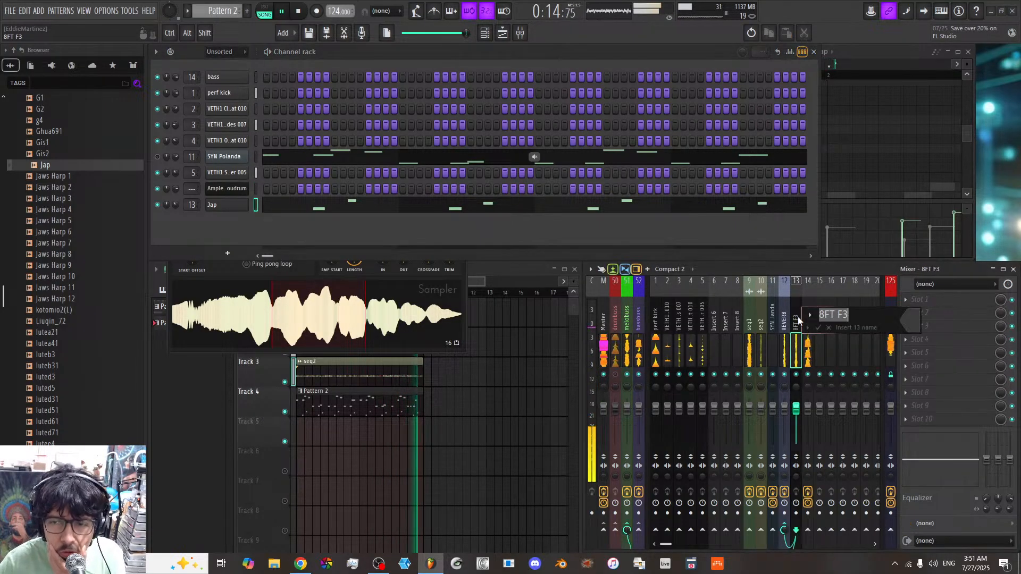
{"action": "type", "text": "flute"}
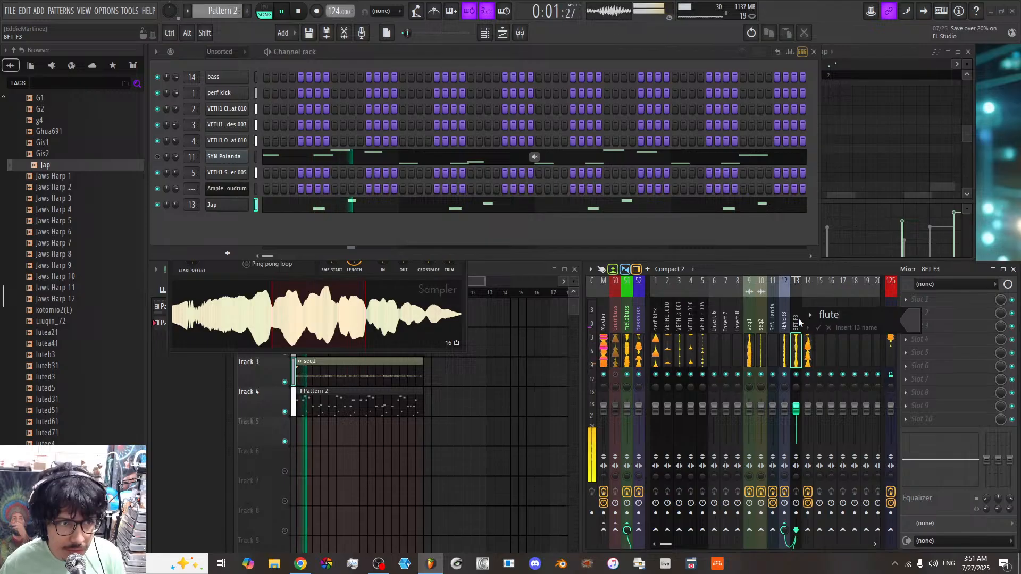
{"action": "key", "text": "Return"}
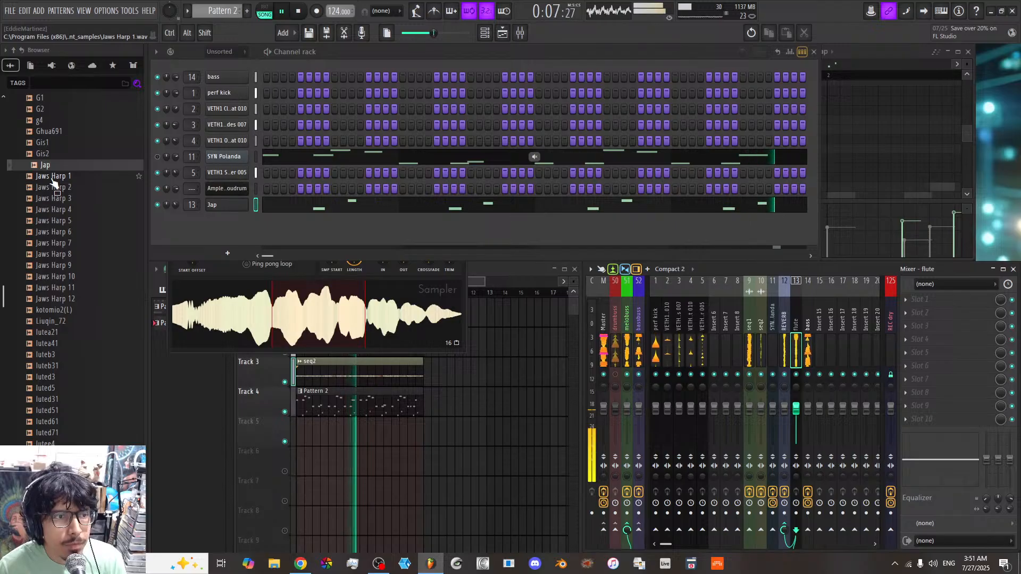
{"action": "double_click", "coordinate": [797, 322]}
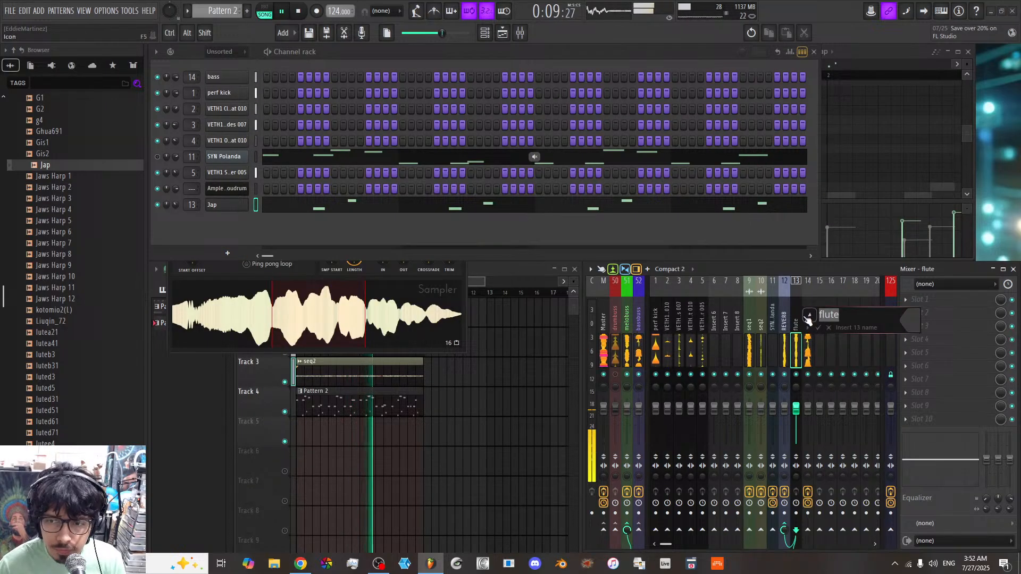
{"action": "type", "text": "jap"}
{"action": "key", "text": "Return"}
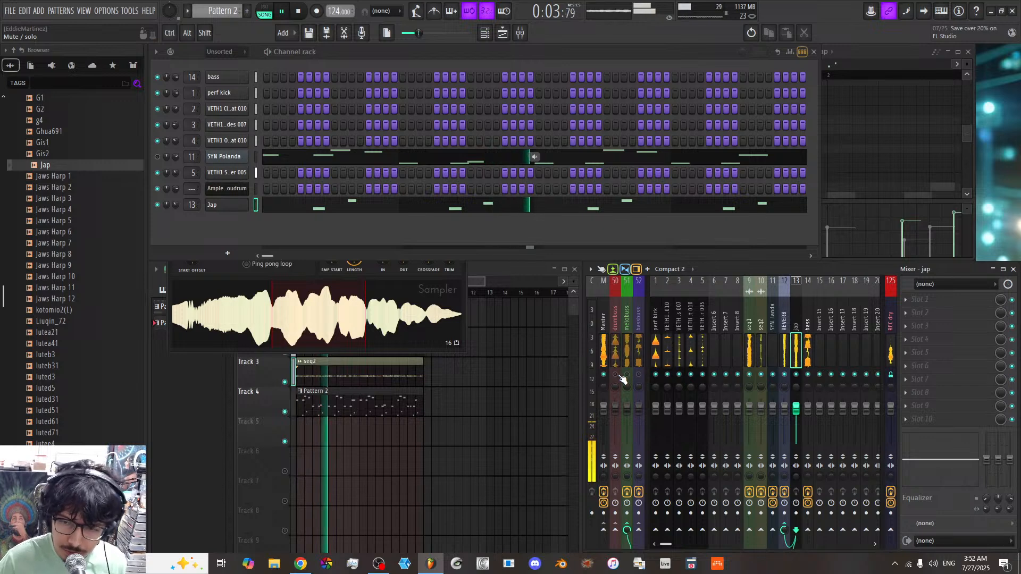
Step: Route the seq2 mixer track to the melobuss bus and check the jap and REVERB tracks
{"action": "left_click", "coordinate": [749, 351]}
{"action": "left_click", "coordinate": [761, 351]}
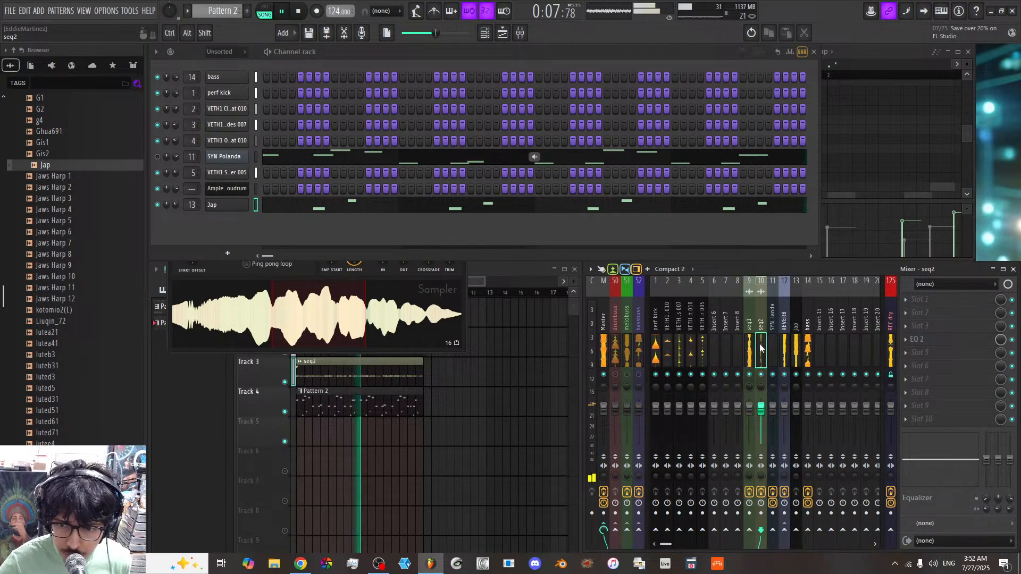
{"action": "left_click", "coordinate": [627, 530]}
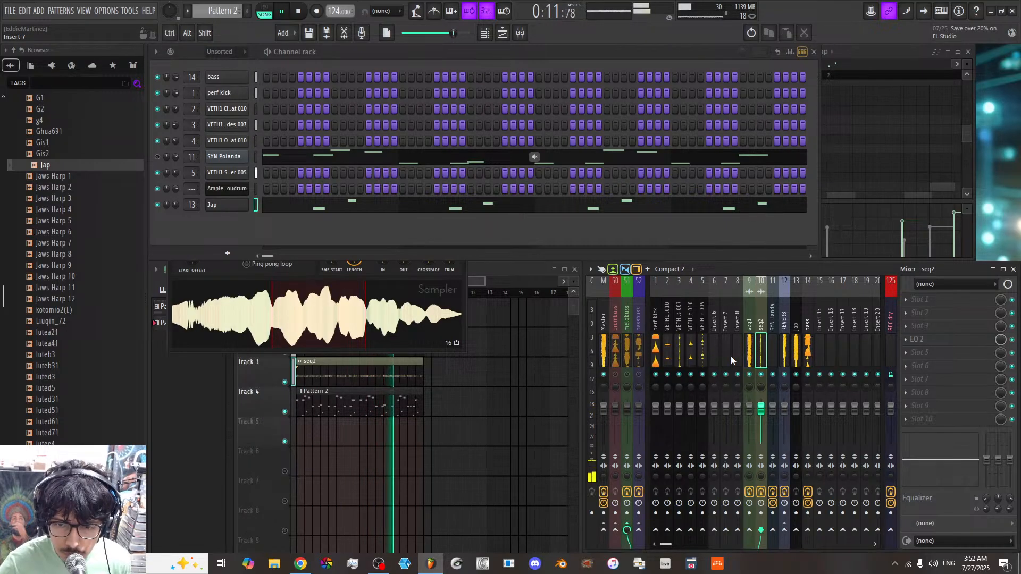
{"action": "left_click", "coordinate": [797, 348]}
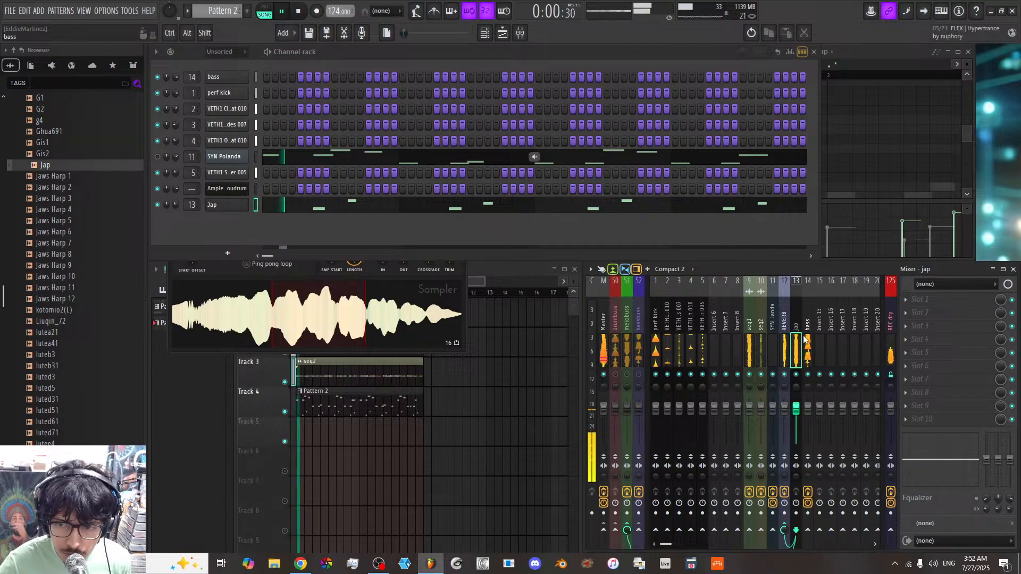
{"action": "left_click", "coordinate": [784, 348]}
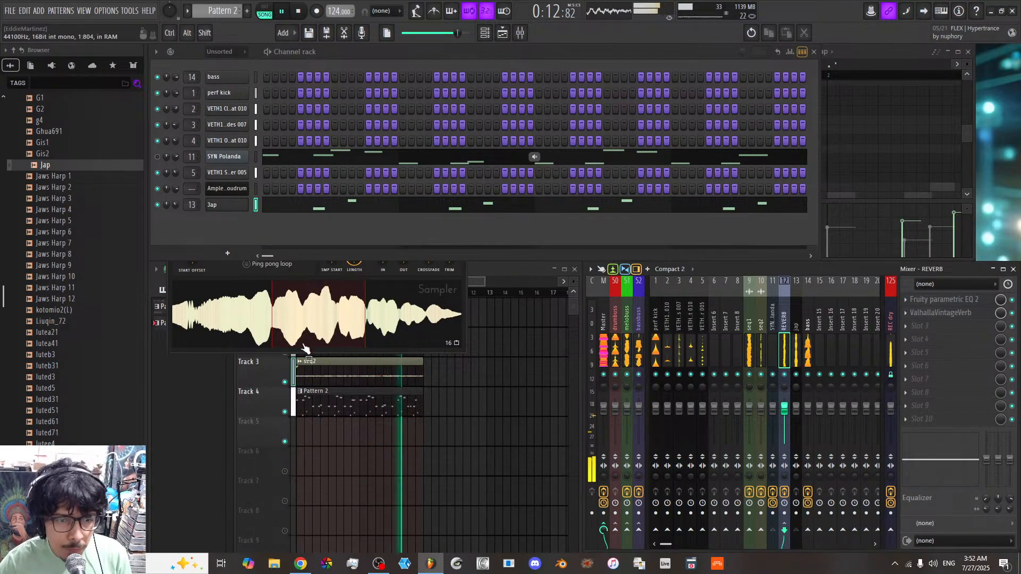
{"action": "left_click", "coordinate": [268, 373]}
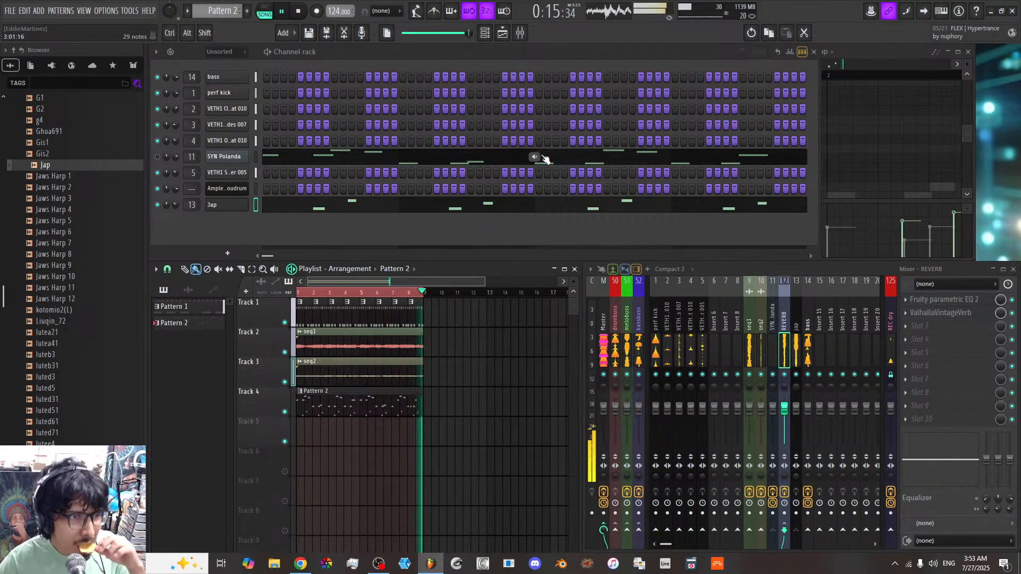
Step: Browse the sample packs to Tech_House_, collapse its VETH1 Cymbals folder and expand VETH1 Percussion
{"action": "scroll", "coordinate": [79, 274], "scroll_direction": "up", "scroll_amount": 10}
{"action": "scroll", "coordinate": [78, 274], "scroll_direction": "up", "scroll_amount": 15}
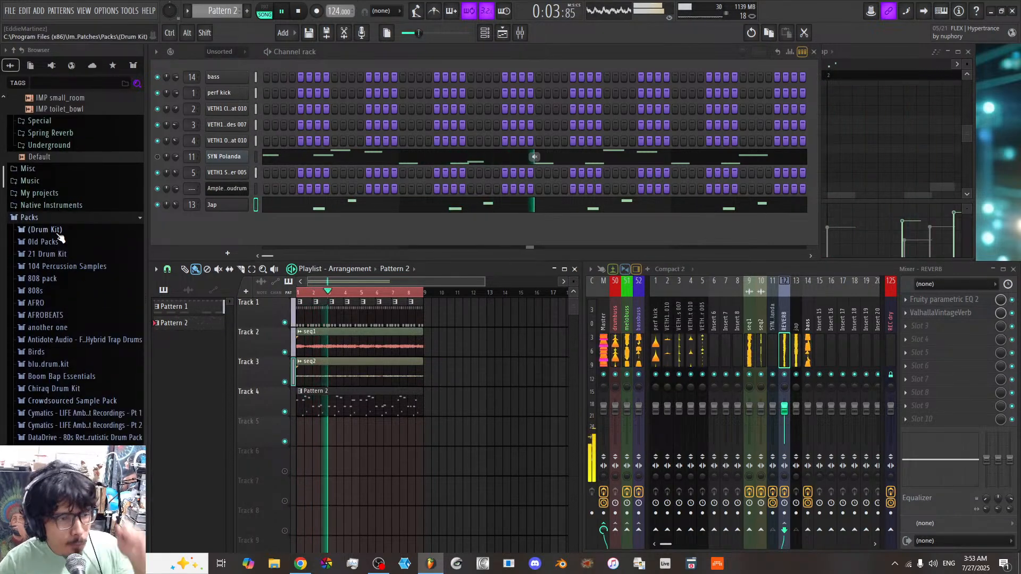
{"action": "scroll", "coordinate": [75, 286], "scroll_direction": "down", "scroll_amount": 5}
{"action": "scroll", "coordinate": [75, 286], "scroll_direction": "down", "scroll_amount": 12}
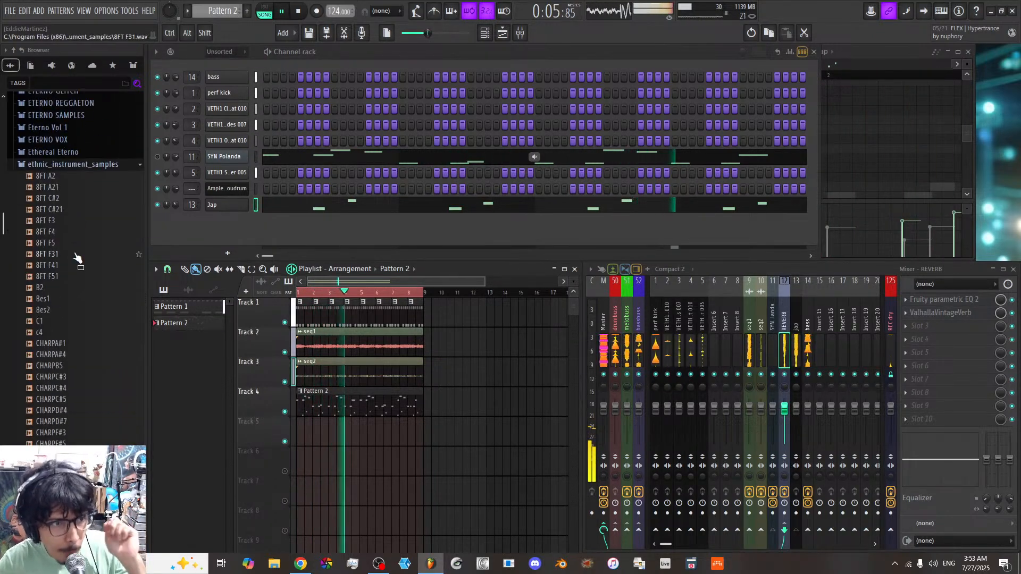
{"action": "scroll", "coordinate": [76, 277], "scroll_direction": "down", "scroll_amount": 5}
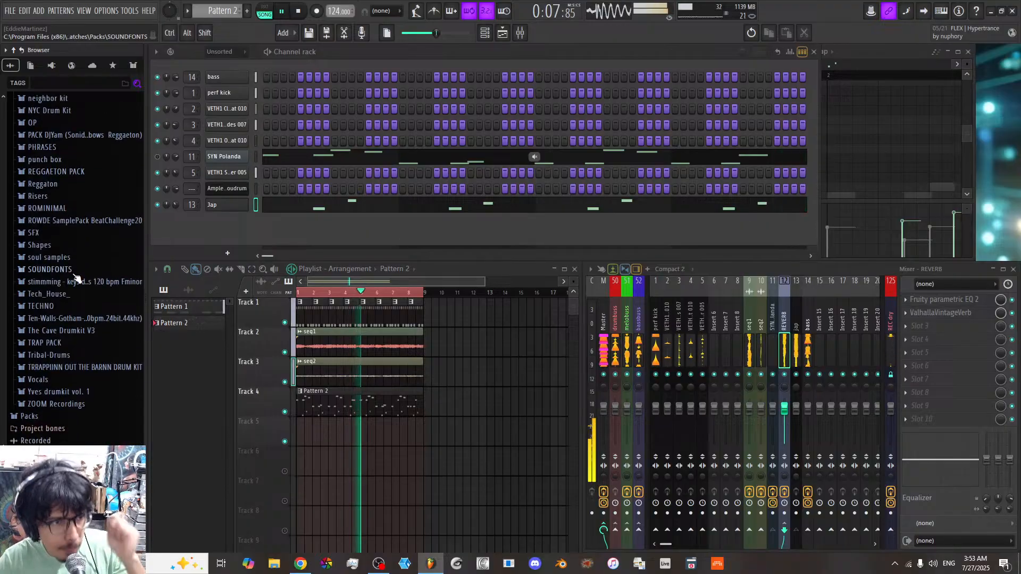
{"action": "left_click", "coordinate": [64, 227]}
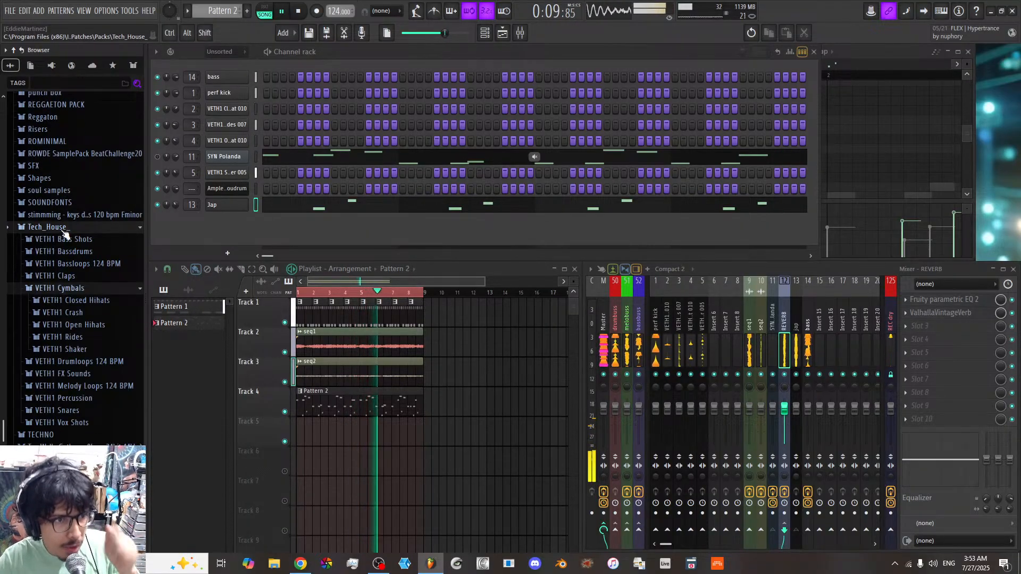
{"action": "left_click", "coordinate": [82, 289]}
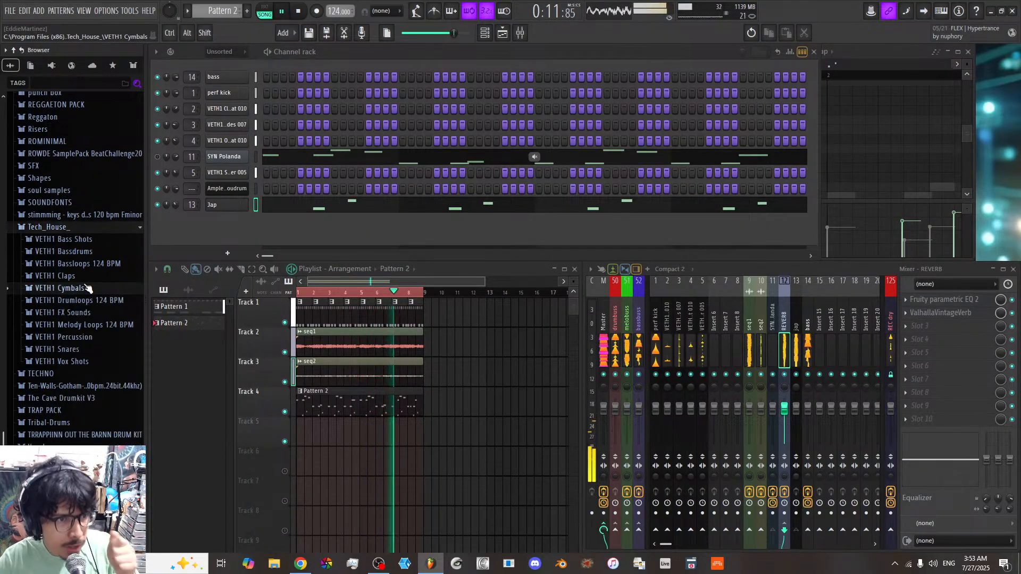
{"action": "left_click", "coordinate": [75, 337]}
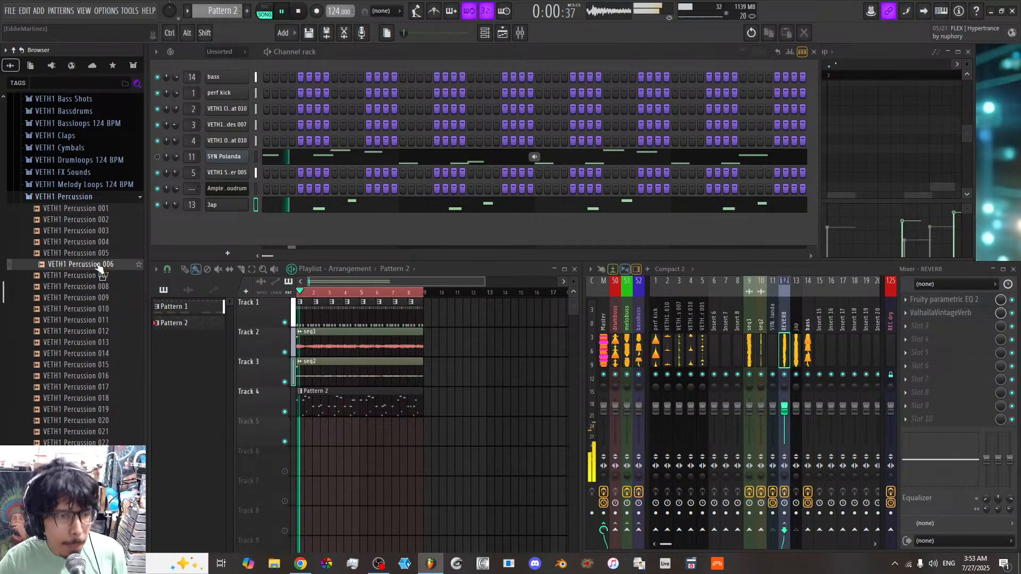
Step: Audition the VETH1 Percussion samples between 001 and 017 and add VETH1 Percussion 016 as a new channel below Jap
{"action": "left_click", "coordinate": [97, 243]}
{"action": "left_click", "coordinate": [96, 233]}
{"action": "left_click", "coordinate": [96, 265]}
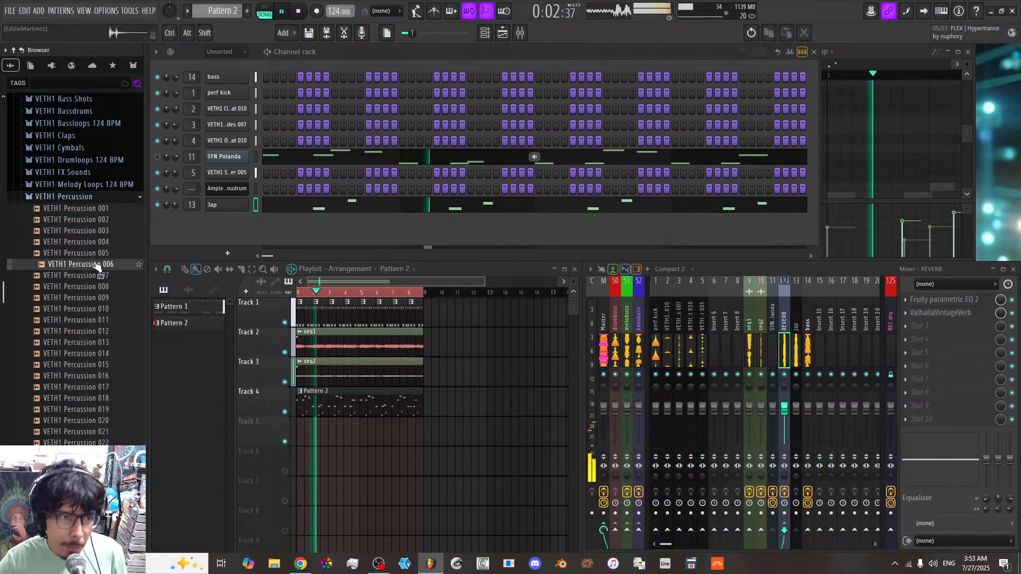
{"action": "left_click", "coordinate": [96, 288]}
{"action": "left_click", "coordinate": [99, 232]}
{"action": "left_click", "coordinate": [98, 222]}
{"action": "left_click", "coordinate": [96, 234]}
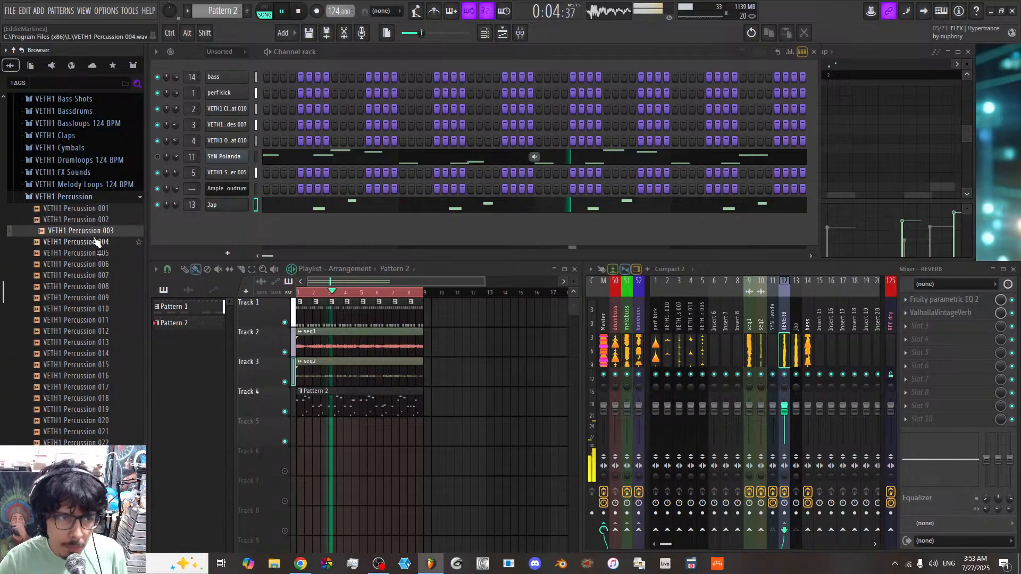
{"action": "left_click", "coordinate": [94, 220]}
{"action": "left_click", "coordinate": [92, 211]}
{"action": "left_click", "coordinate": [89, 301]}
{"action": "left_click", "coordinate": [91, 356]}
{"action": "left_click", "coordinate": [90, 367]}
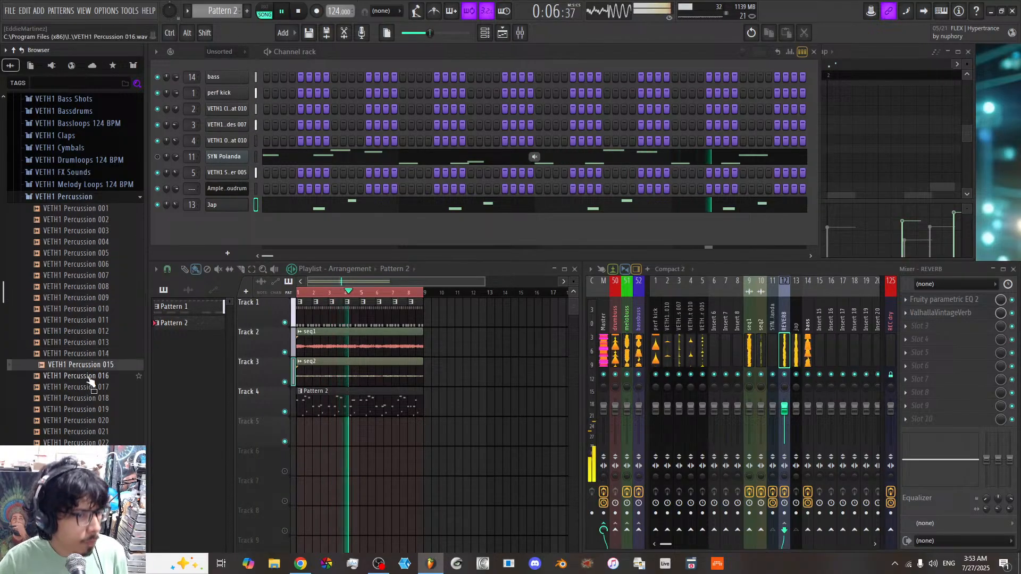
{"action": "left_click", "coordinate": [90, 378]}
{"action": "scroll", "coordinate": [92, 351], "scroll_direction": "down", "scroll_amount": 2}
{"action": "left_click", "coordinate": [86, 319]}
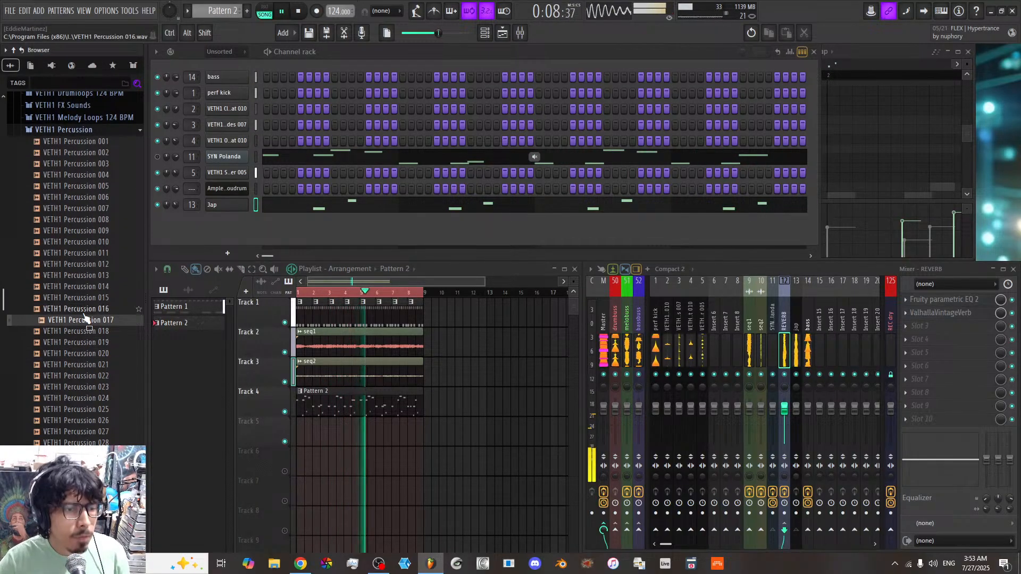
{"action": "key", "text": "Up"}
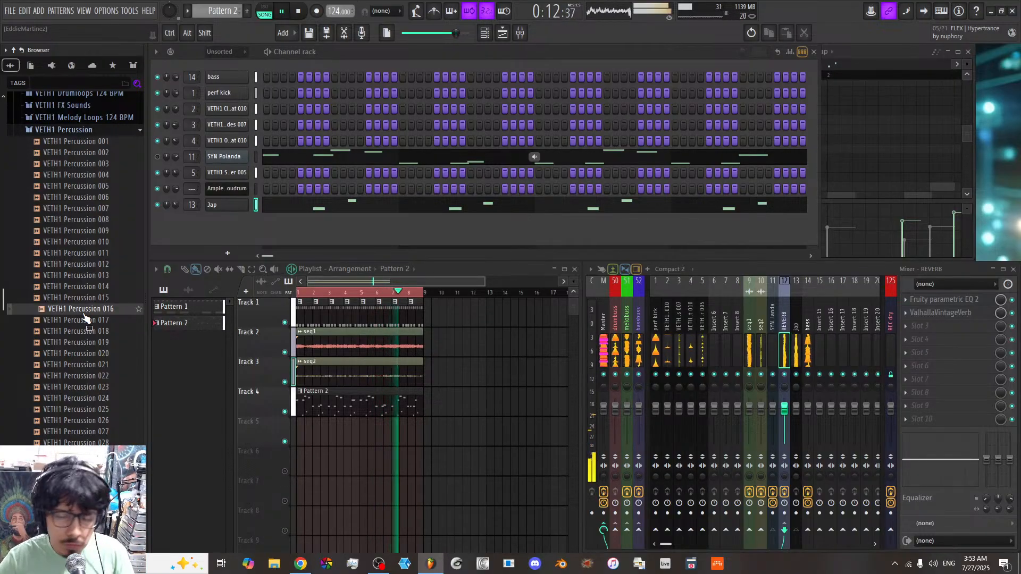
{"action": "left_click_drag", "start_coordinate": [84, 315], "coordinate": [250, 223]}
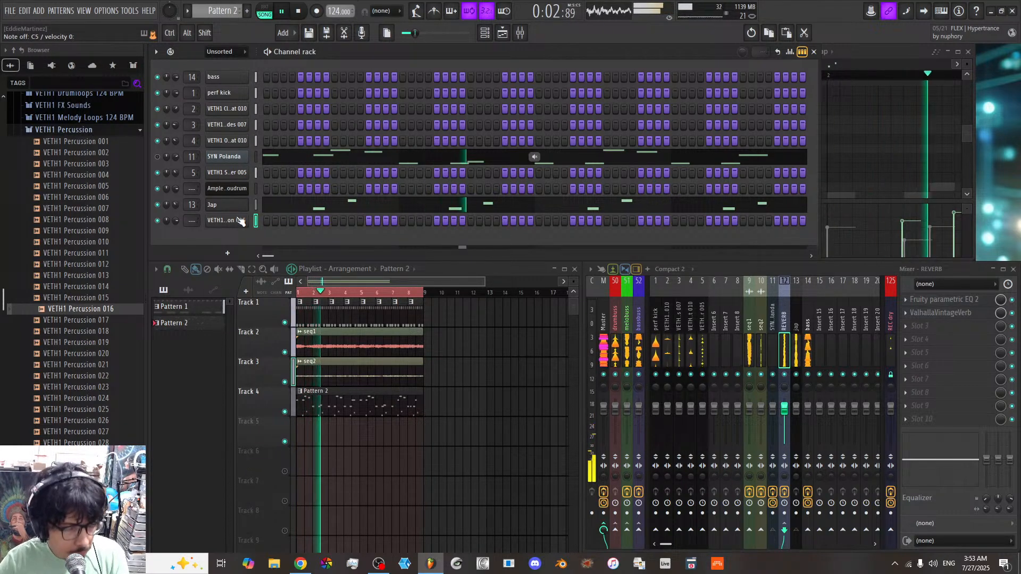
Step: Detect the pitch regions of VETH1 Percussion 016 in Edison, close the editor, and set the channel's root note to B4
{"action": "left_click", "coordinate": [241, 221]}
{"action": "right_click", "coordinate": [307, 341]}
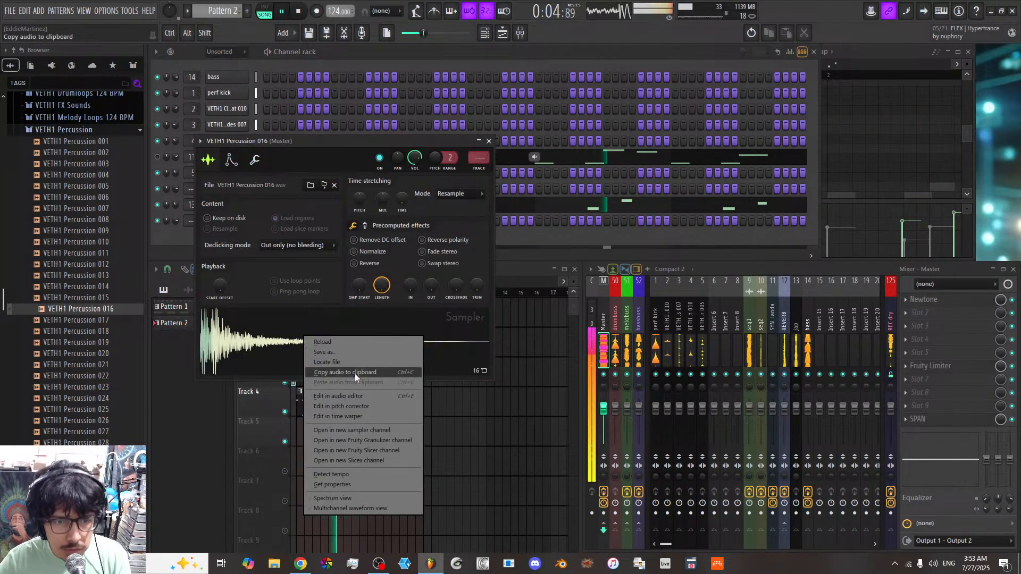
{"action": "left_click", "coordinate": [362, 397]}
{"action": "right_click", "coordinate": [426, 317]}
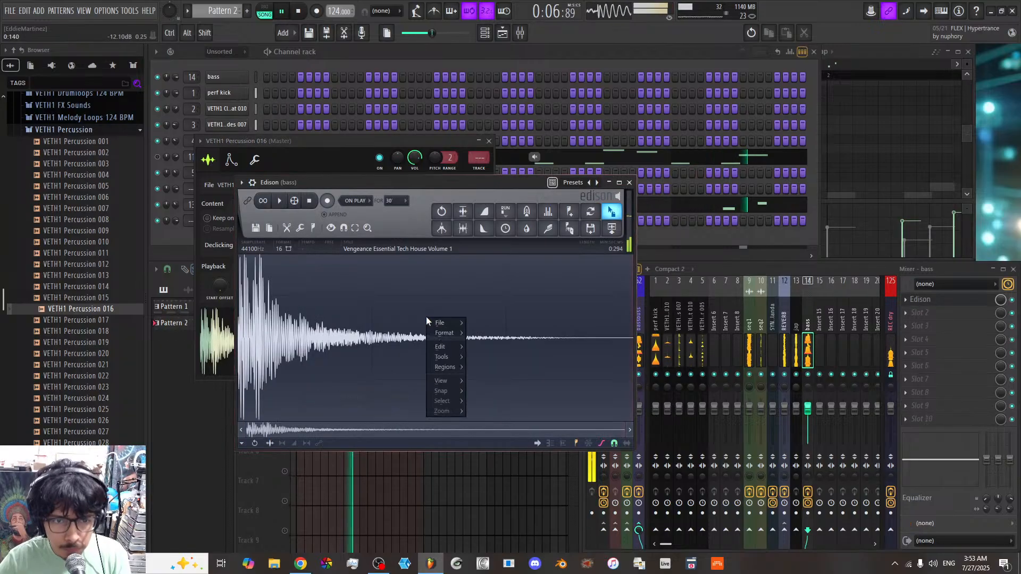
{"action": "mouse_move", "coordinate": [447, 367]}
{"action": "left_click", "coordinate": [506, 489]}
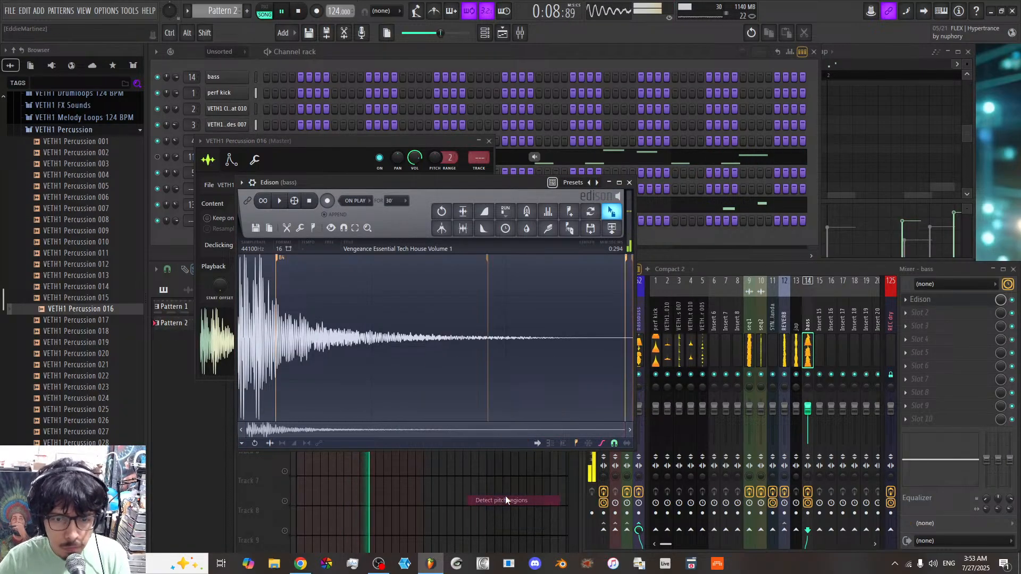
{"action": "left_click", "coordinate": [631, 183]}
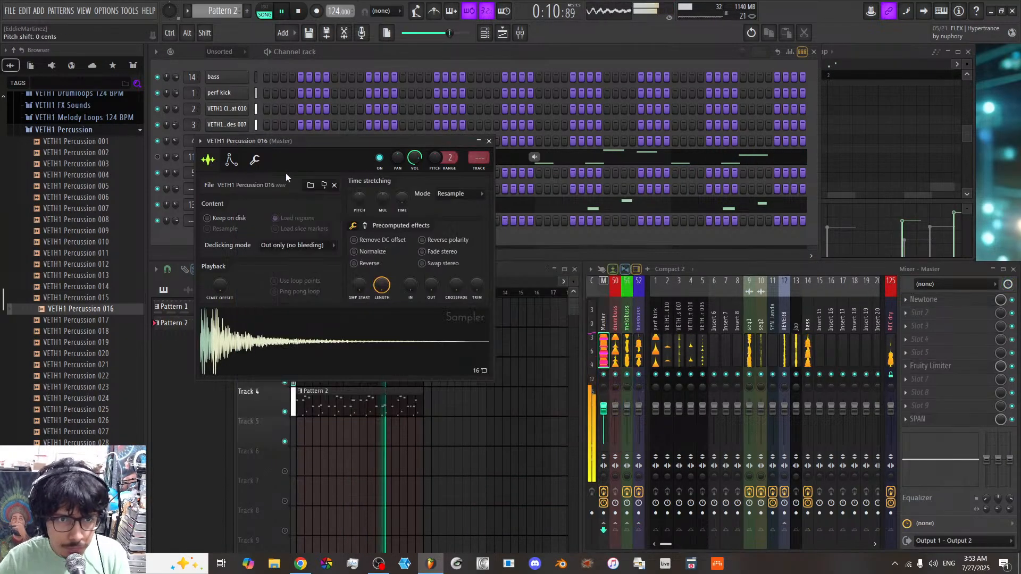
{"action": "left_click", "coordinate": [255, 161]}
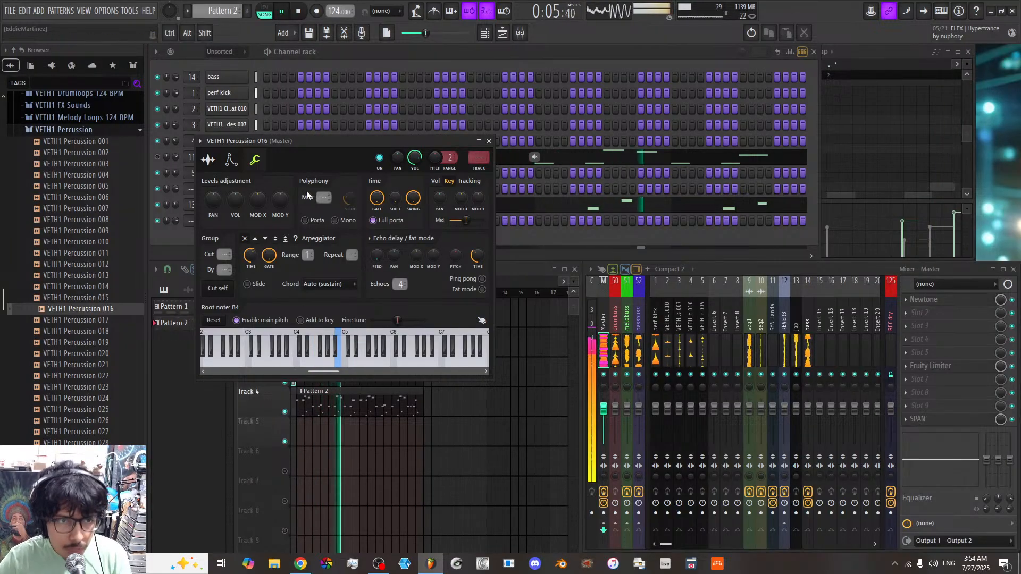
Step: Set VETH1 Percussion 016's time stretching to Stretch mode with a multiplier of about 50%, and close its channel window
{"action": "left_click", "coordinate": [207, 159]}
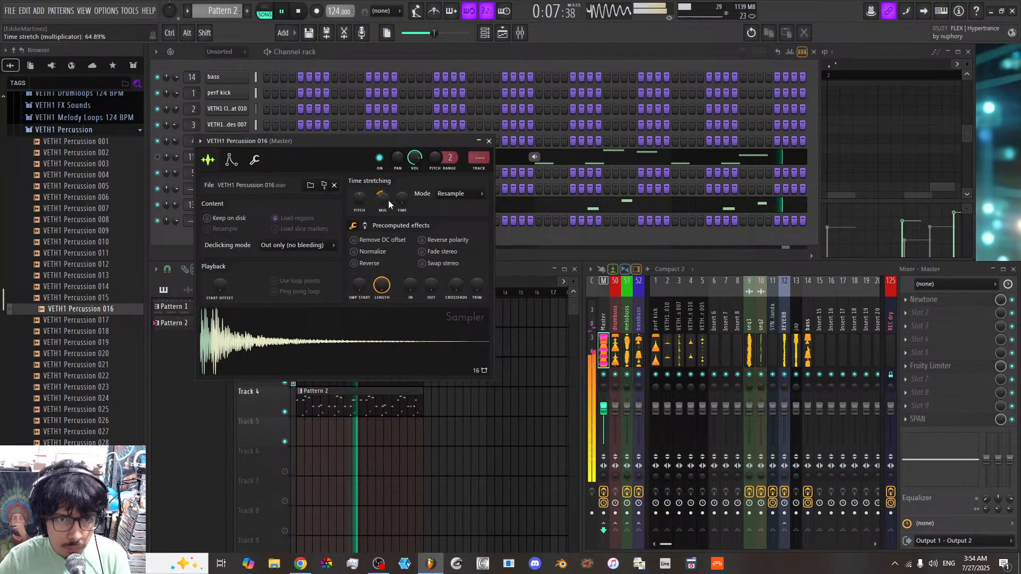
{"action": "left_click", "coordinate": [456, 193]}
{"action": "left_click", "coordinate": [460, 219]}
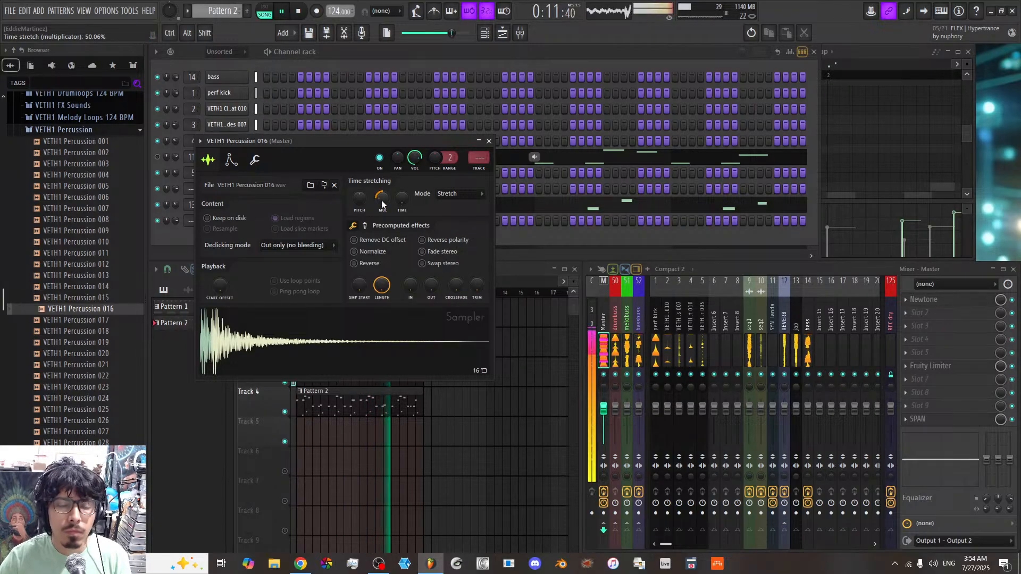
{"action": "left_click", "coordinate": [489, 141]}
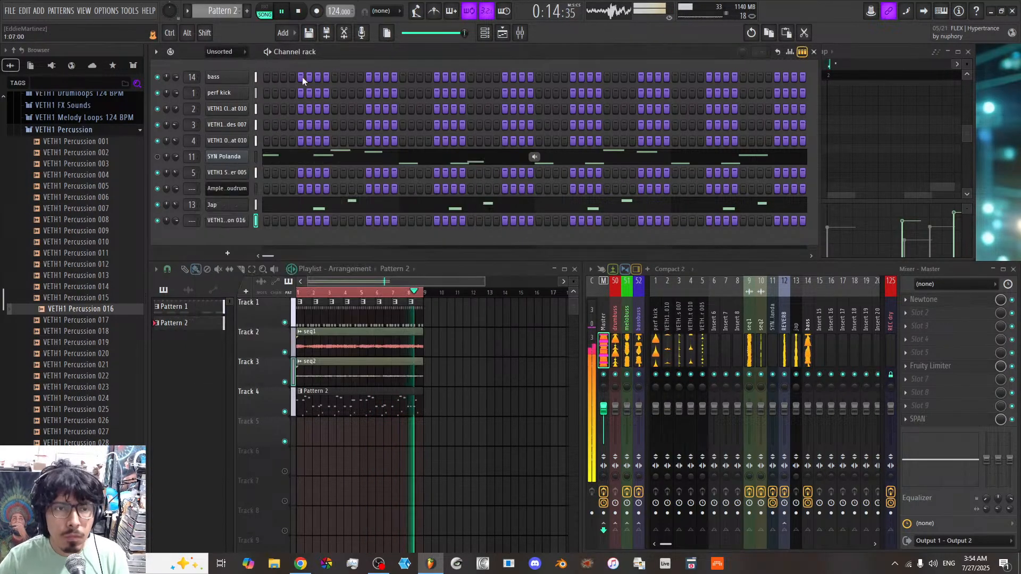
Step: Create Pattern 3 and record a VETH1 Percussion 016 note part into it over the loop
{"action": "left_click", "coordinate": [222, 11]}
{"action": "left_click", "coordinate": [241, 21]}
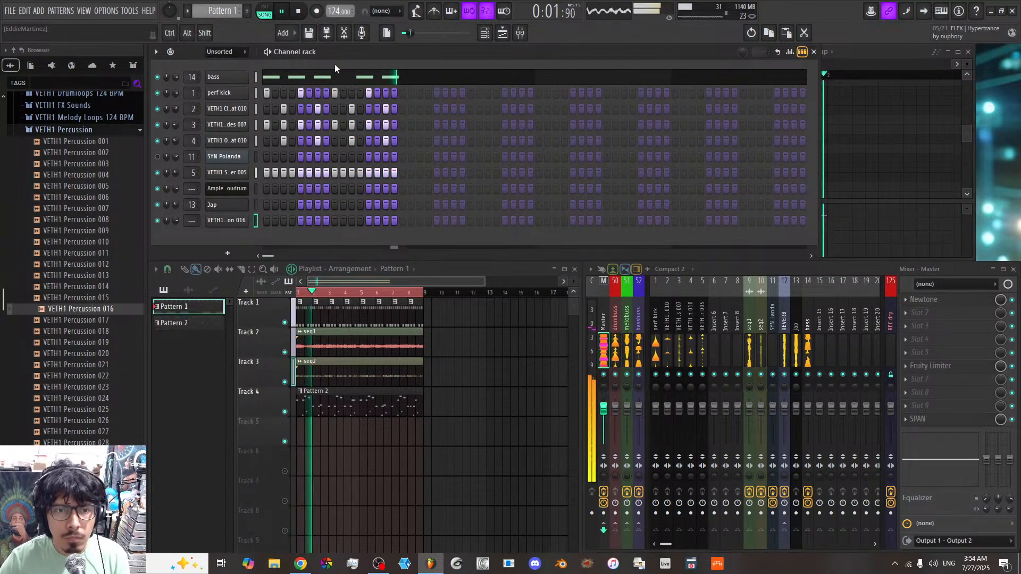
{"action": "left_click", "coordinate": [247, 12]}
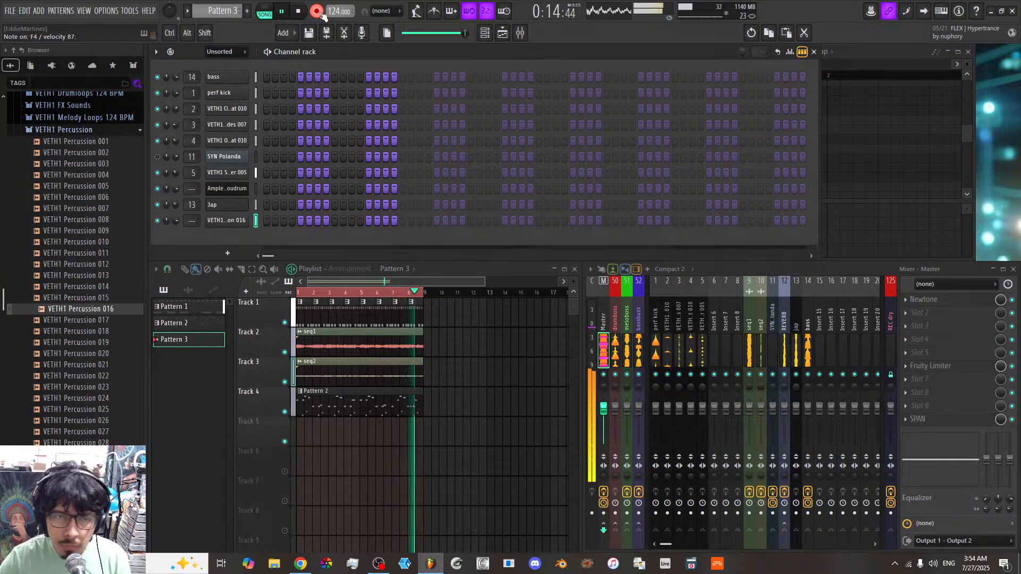
{"action": "left_click", "coordinate": [321, 12]}
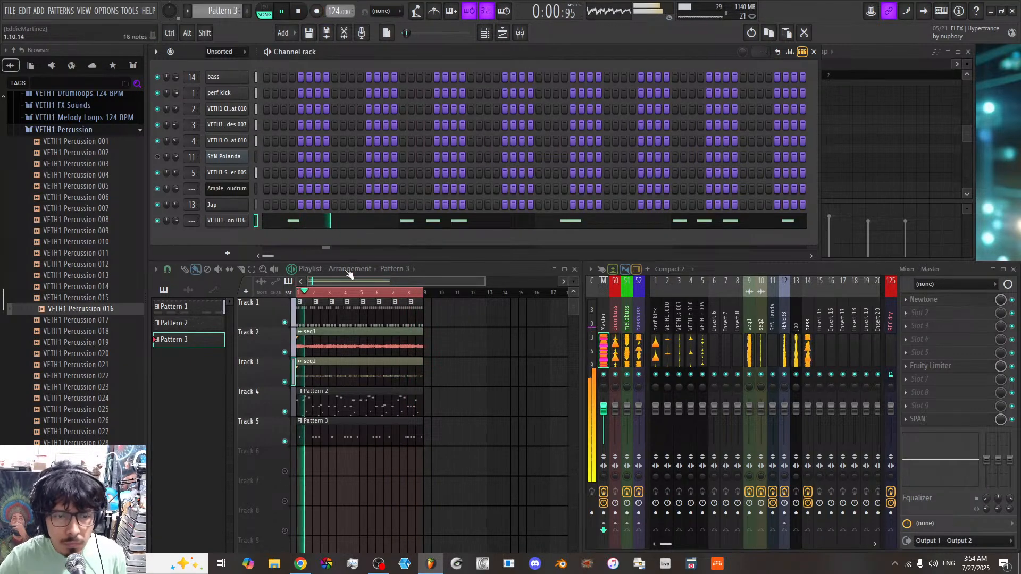
Step: Quantize the recorded VETH1 Percussion 016 notes in Pattern 3 with the Default quantizer template, and set the channel volume to 60%
{"action": "double_click", "coordinate": [281, 228]}
{"action": "left_click", "coordinate": [281, 228]}
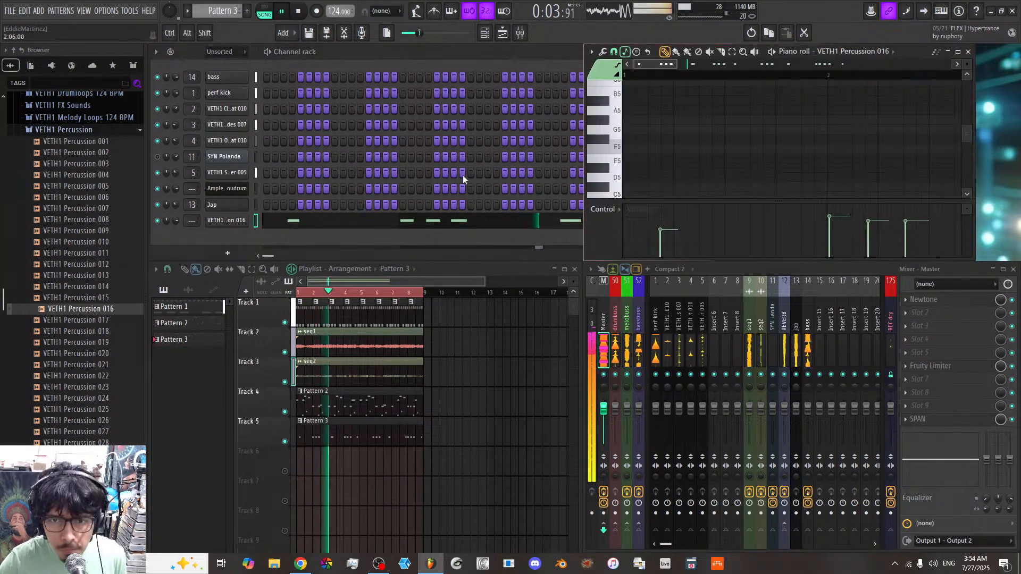
{"action": "left_click", "coordinate": [606, 51]}
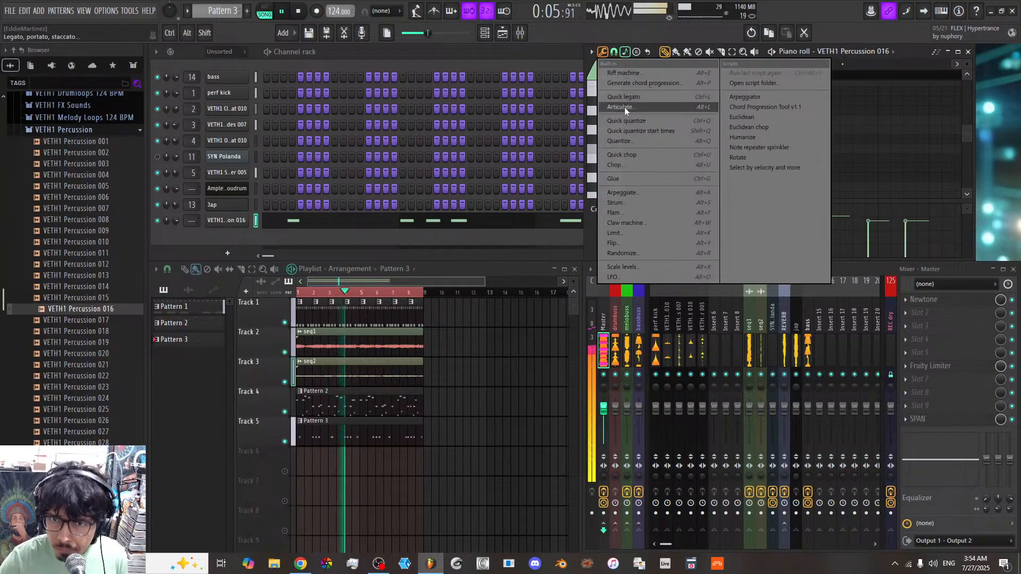
{"action": "left_click", "coordinate": [630, 145]}
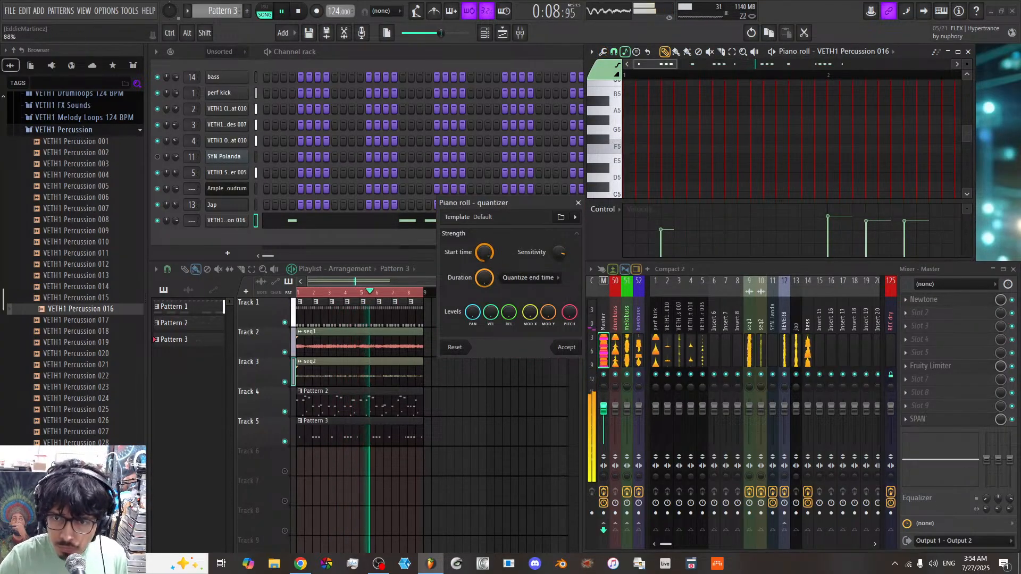
{"action": "left_click", "coordinate": [565, 348]}
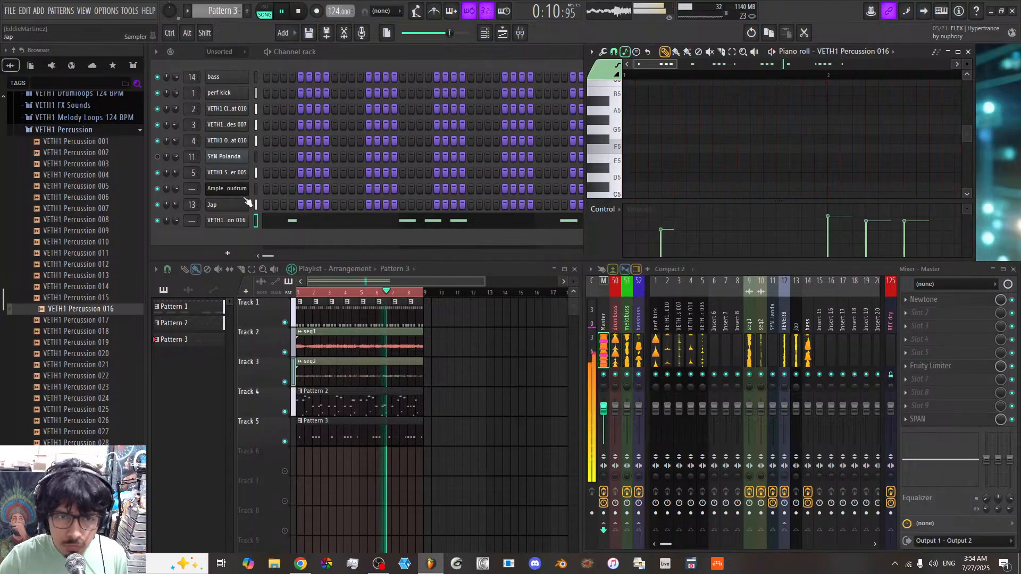
{"action": "left_click", "coordinate": [185, 218]}
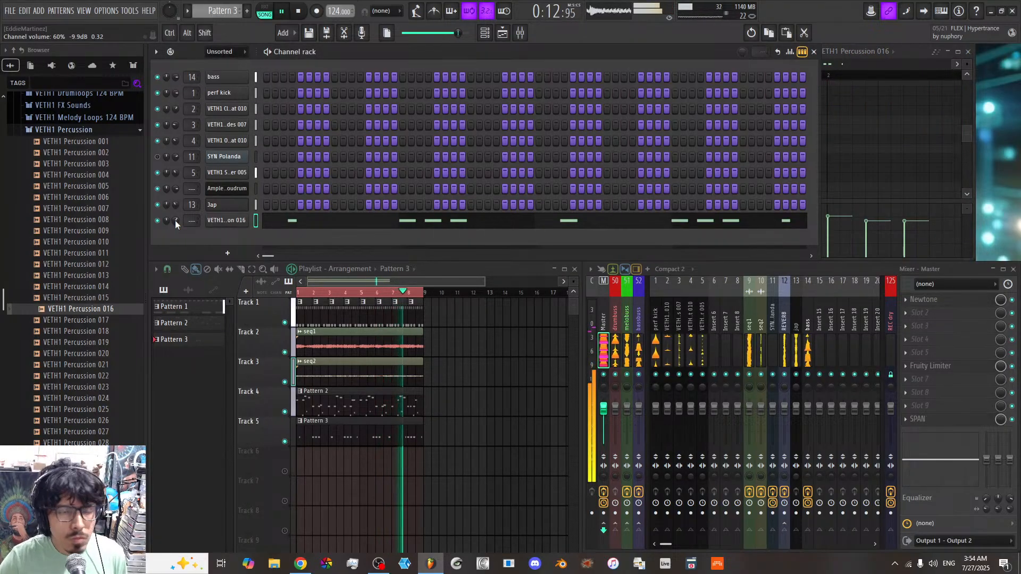
Step: Audition the VETH1 Percussion samples between 018 and 025 and add VETH1 Percussion 025 as a new channel below VETH1 Percussion 016
{"action": "left_click", "coordinate": [80, 333]}
{"action": "left_click", "coordinate": [84, 343]}
{"action": "left_click", "coordinate": [86, 354]}
{"action": "left_click", "coordinate": [89, 365]}
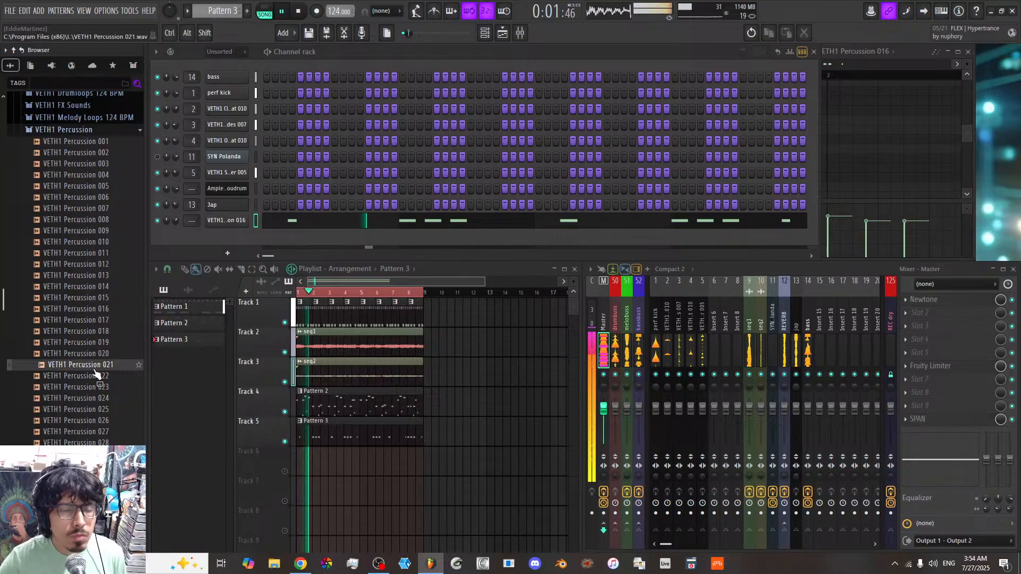
{"action": "left_click", "coordinate": [98, 387]}
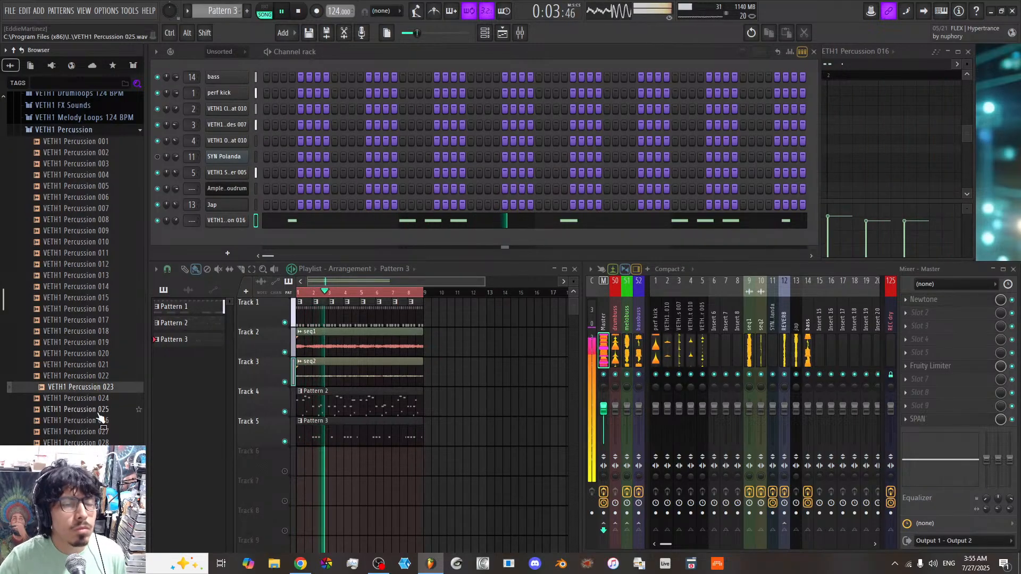
{"action": "left_click", "coordinate": [98, 408]}
{"action": "left_click_drag", "start_coordinate": [99, 407], "coordinate": [210, 233]}
Step: Switch to Pattern 1 and place VETH1 Percussion 025 hits on steps 3 and 11
{"action": "left_click", "coordinate": [226, 11]}
{"action": "left_click", "coordinate": [234, 22]}
{"action": "left_click", "coordinate": [285, 233]}
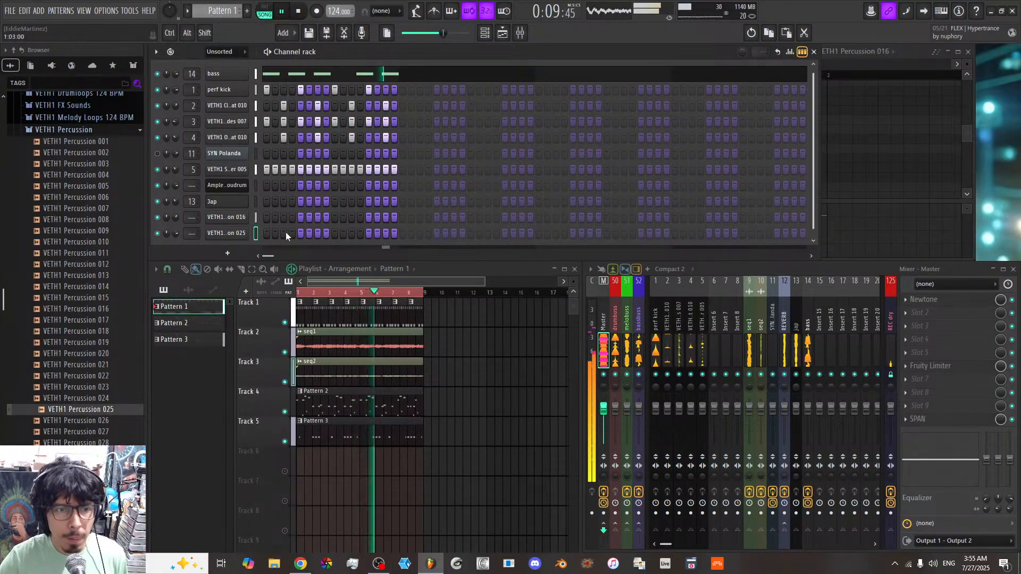
{"action": "left_click", "coordinate": [360, 233]}
{"action": "right_click", "coordinate": [358, 232]}
{"action": "left_click", "coordinate": [352, 233]}
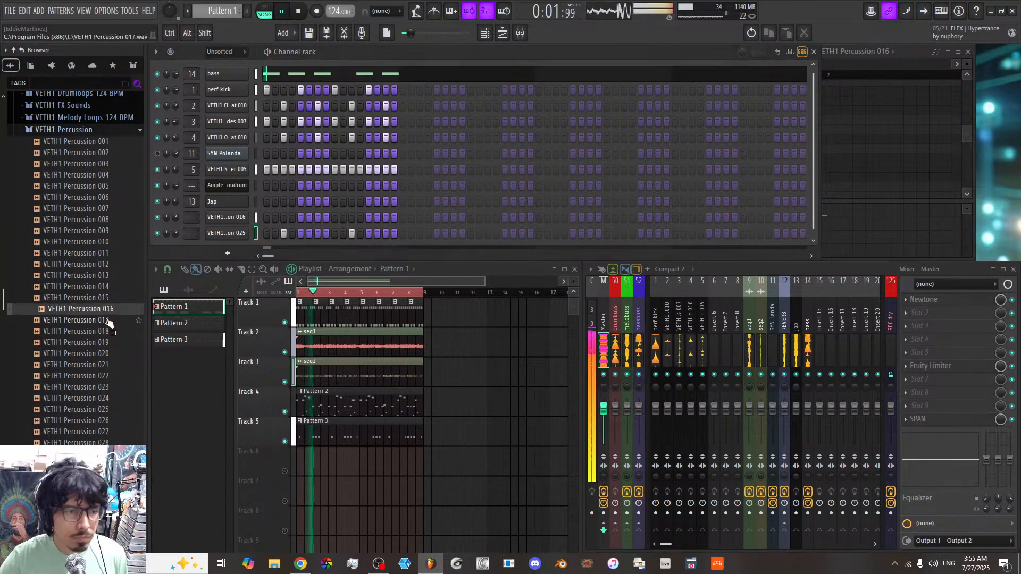
Step: Audition the VETH1 Percussion samples between 016 and 057 and add VETH1 Percussion 057 as a new channel at the end of the rack
{"action": "scroll", "coordinate": [122, 237], "scroll_direction": "down", "scroll_amount": 4}
{"action": "left_click", "coordinate": [95, 181]}
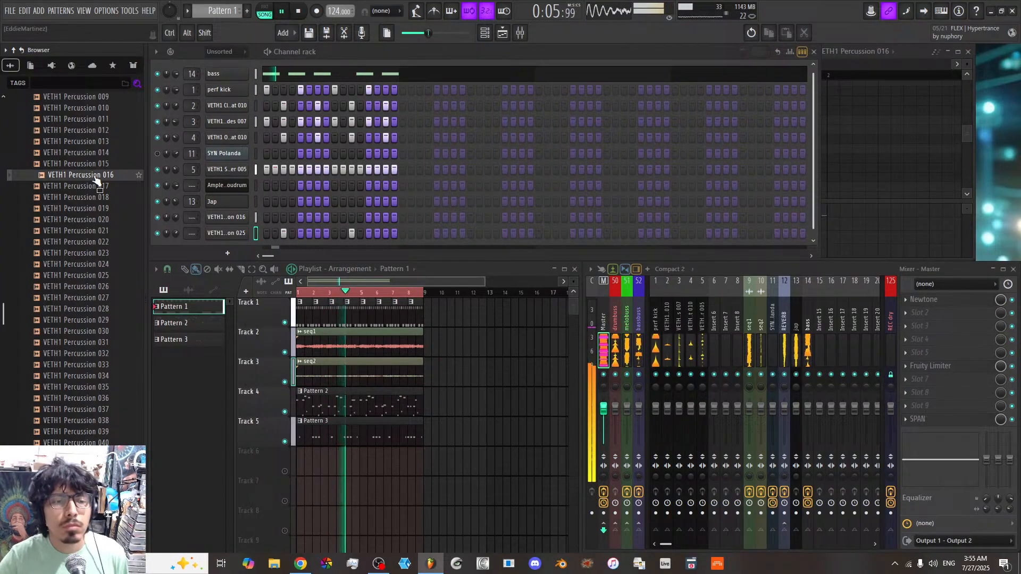
{"action": "left_click", "coordinate": [100, 256]}
{"action": "left_click", "coordinate": [87, 300]}
{"action": "scroll", "coordinate": [99, 340], "scroll_direction": "down", "scroll_amount": 4}
{"action": "left_click", "coordinate": [89, 289]}
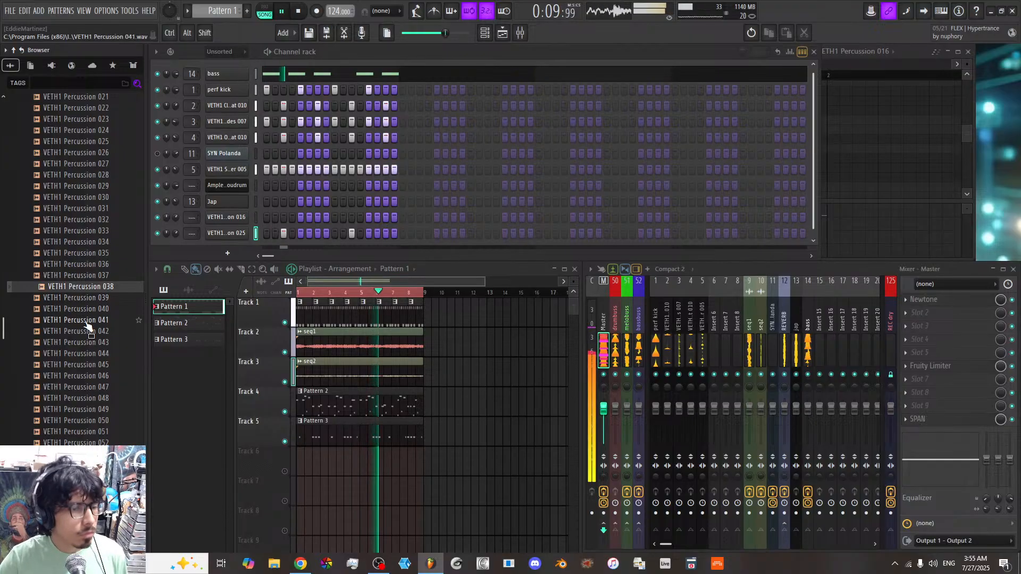
{"action": "left_click", "coordinate": [89, 323]}
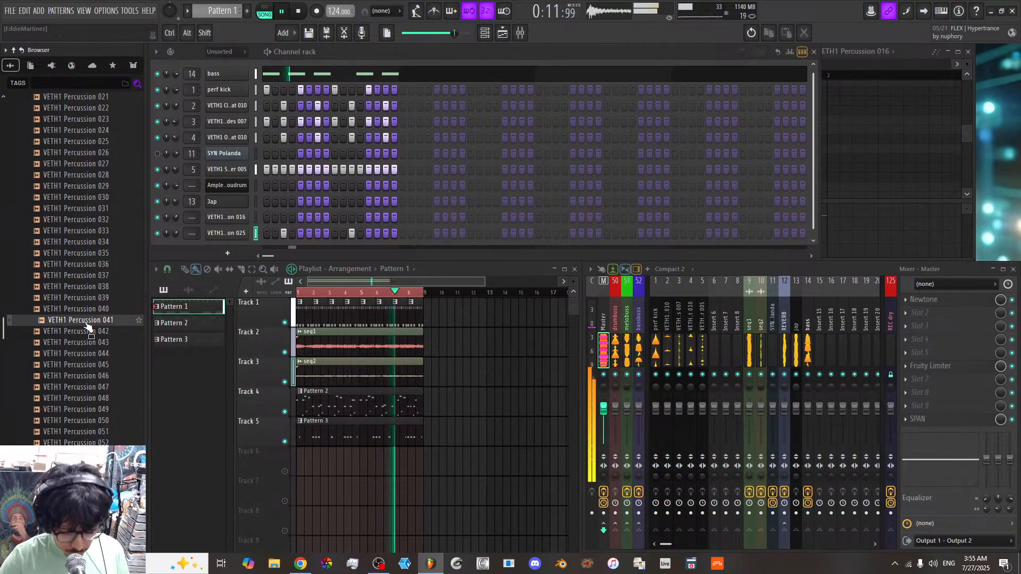
{"action": "left_click", "coordinate": [89, 343]}
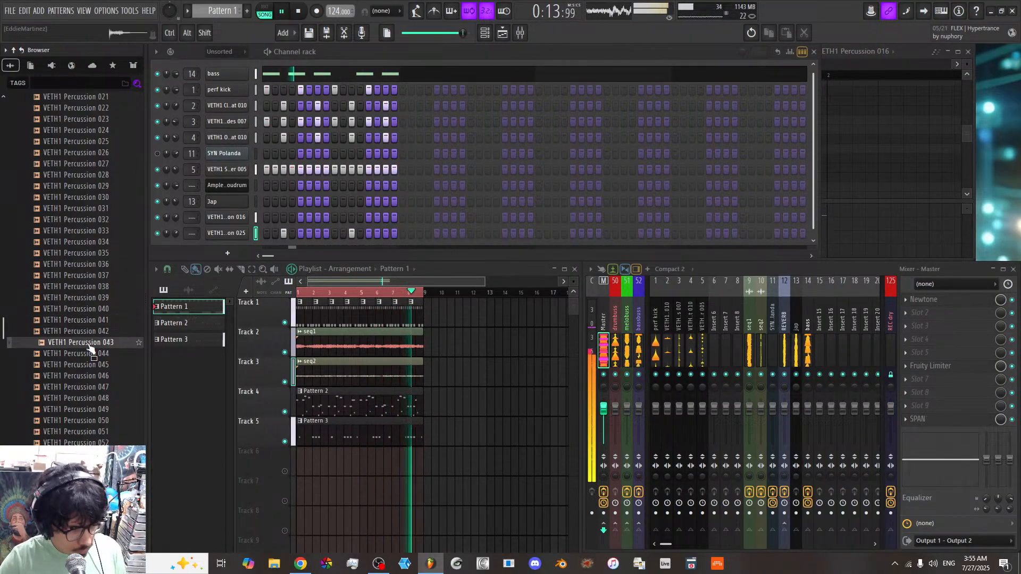
{"action": "left_click", "coordinate": [91, 377]}
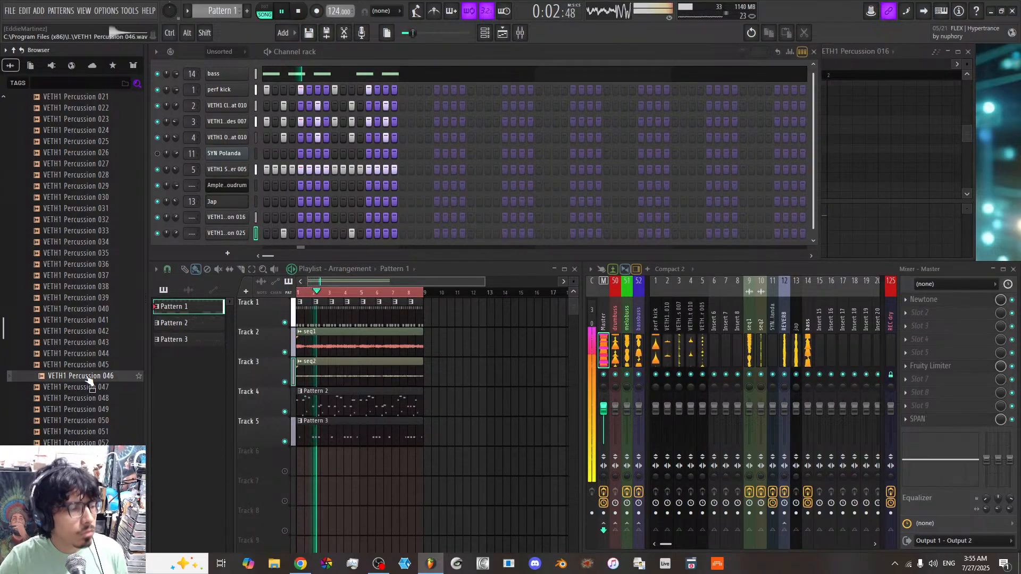
{"action": "left_click", "coordinate": [91, 420]}
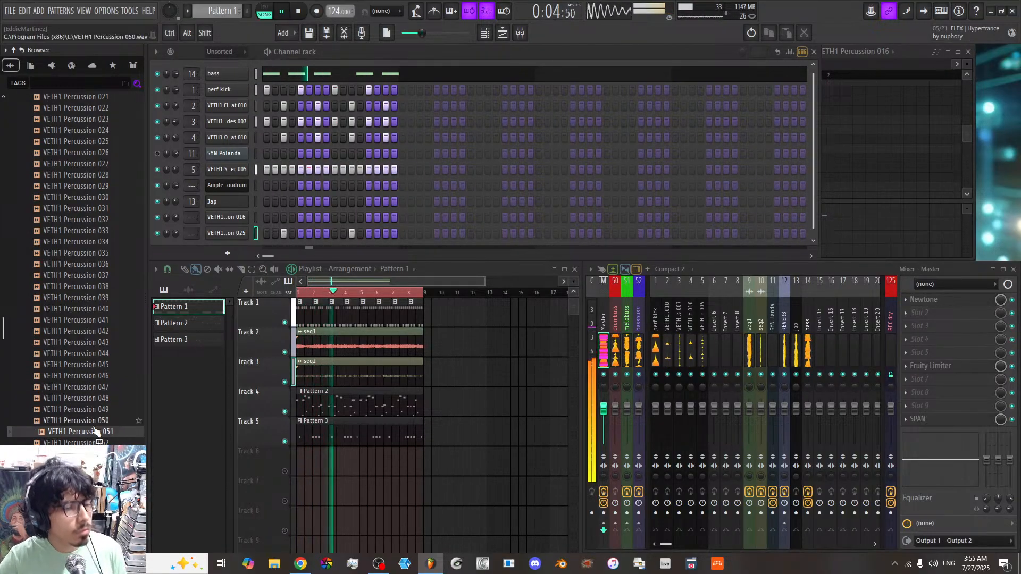
{"action": "scroll", "coordinate": [90, 405], "scroll_direction": "down", "scroll_amount": 4}
{"action": "left_click", "coordinate": [88, 366]}
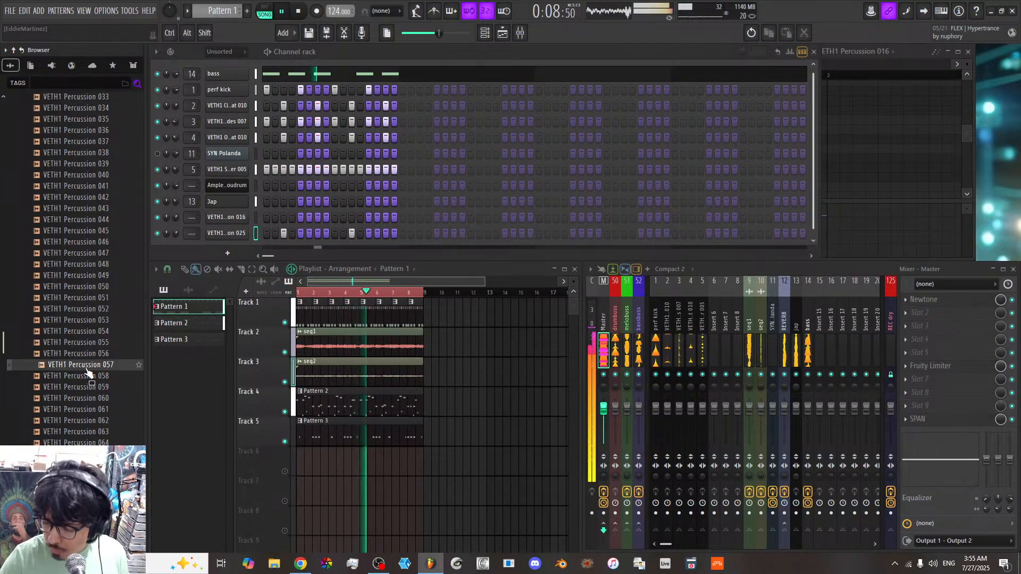
{"action": "left_click_drag", "start_coordinate": [88, 371], "coordinate": [243, 244]}
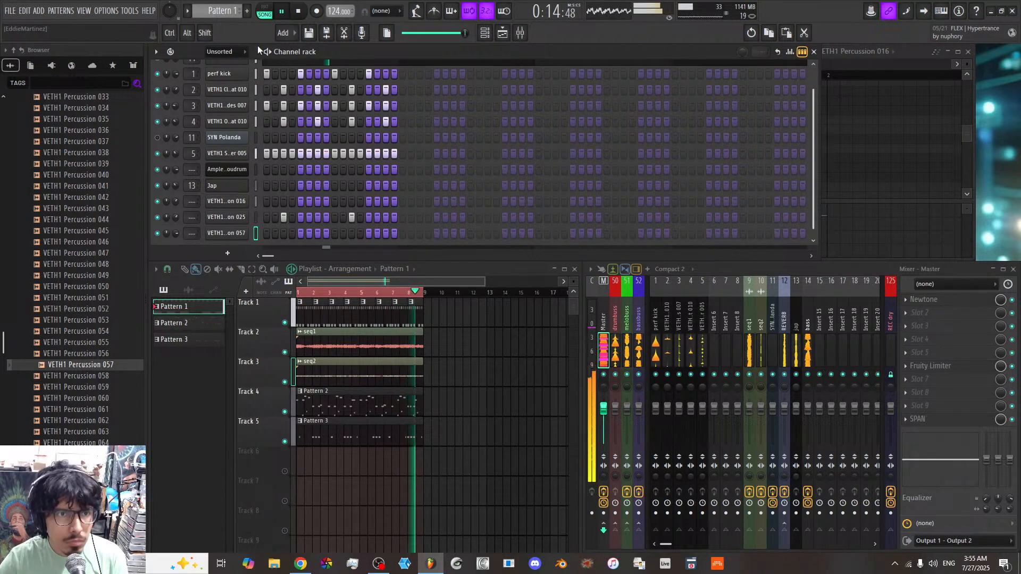
Step: Switch to Pattern 3 and record a VETH1 Percussion 057 note part into it over the loop
{"action": "left_click", "coordinate": [228, 11]}
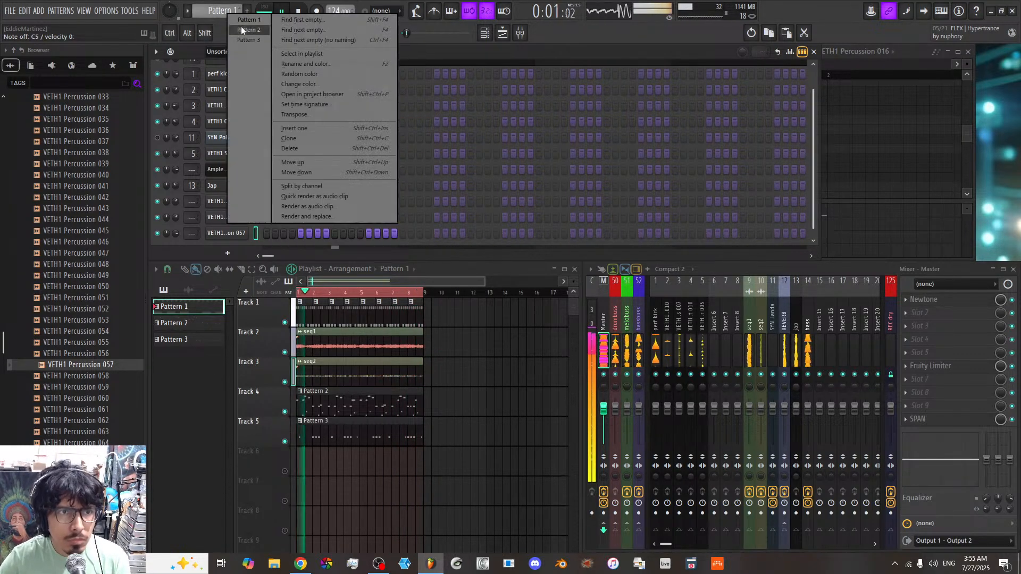
{"action": "left_click", "coordinate": [245, 39]}
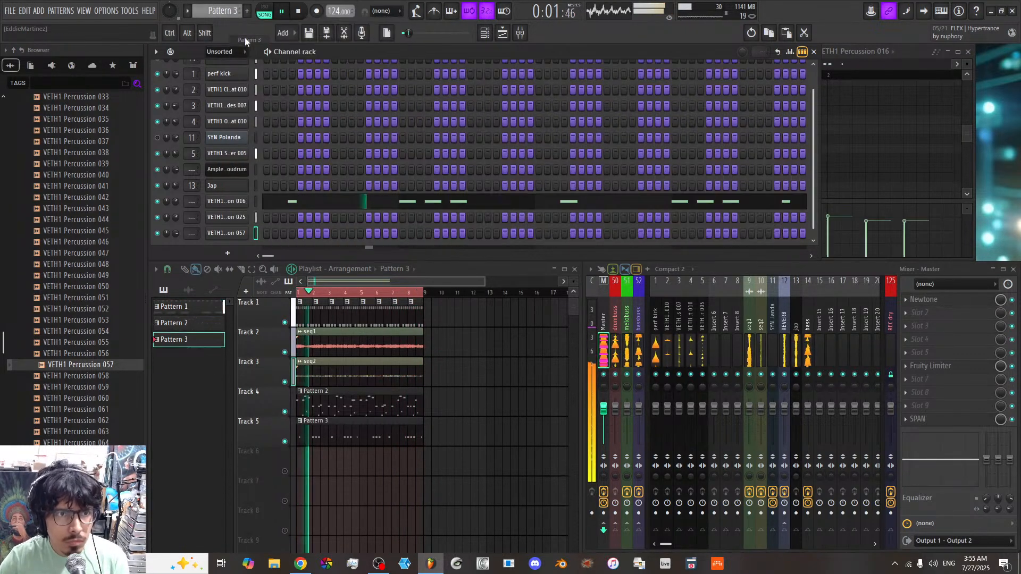
{"action": "left_click", "coordinate": [318, 11]}
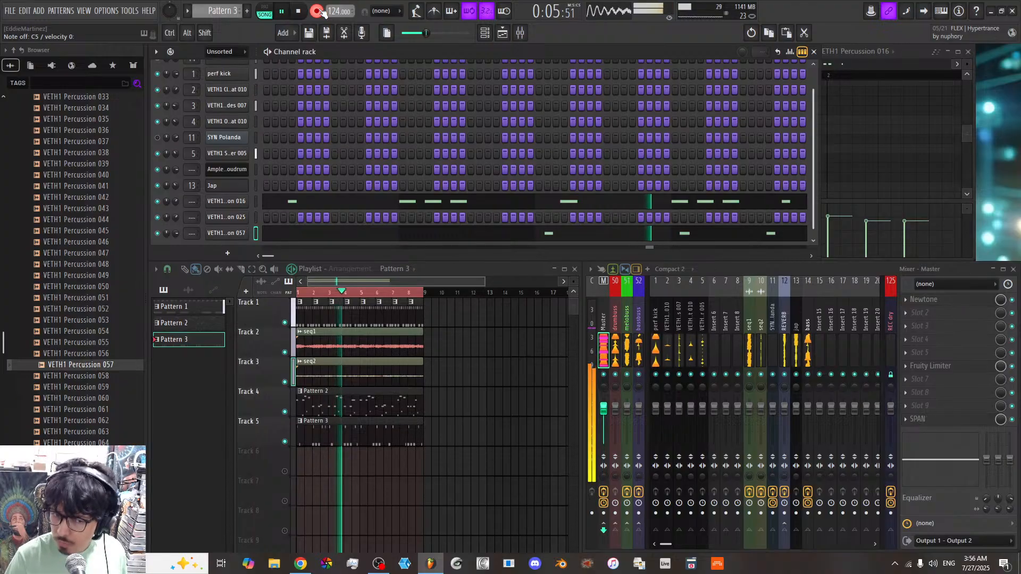
{"action": "left_click", "coordinate": [321, 11]}
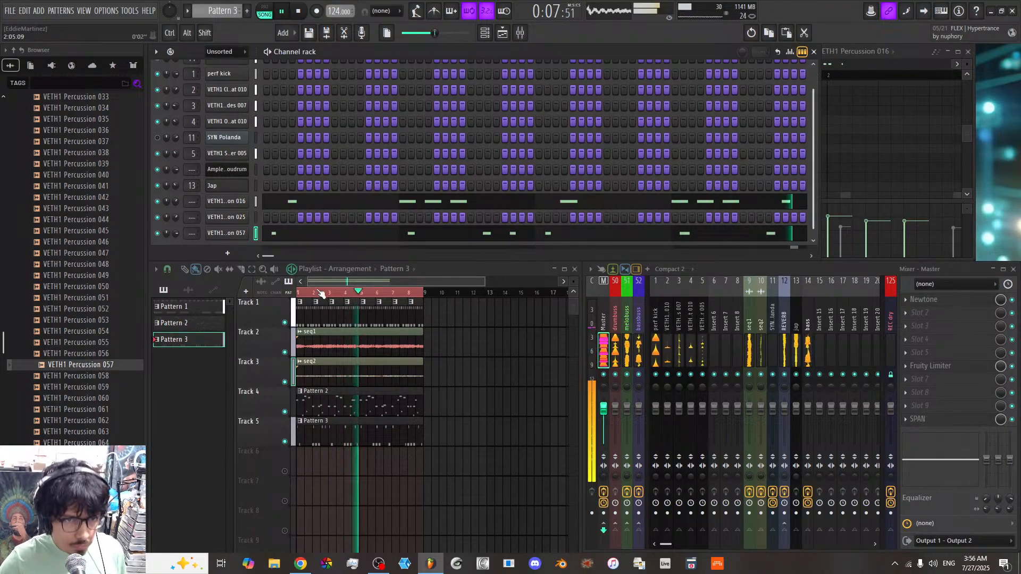
Step: Quantize the recorded VETH1 Percussion 057 notes with the Default quantizer template, and set the channel volume to 60%
{"action": "left_click", "coordinate": [302, 238]}
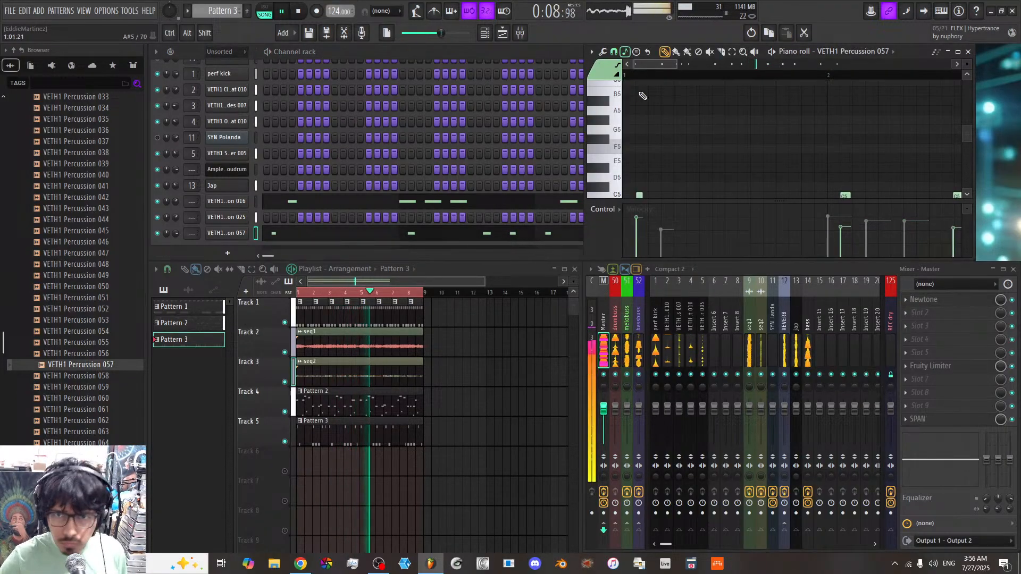
{"action": "left_click", "coordinate": [603, 51]}
{"action": "left_click", "coordinate": [625, 141]}
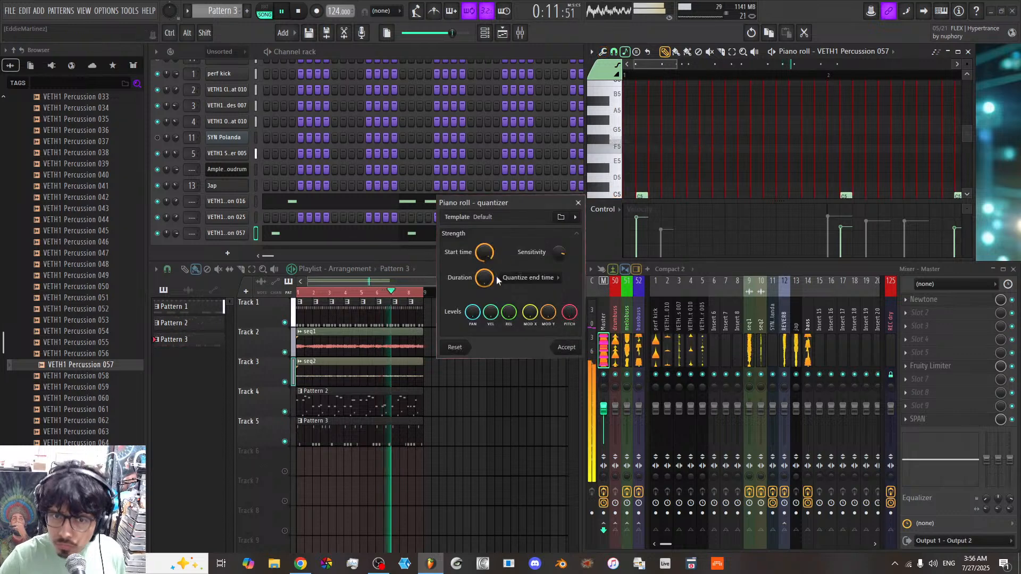
{"action": "left_click", "coordinate": [565, 348]}
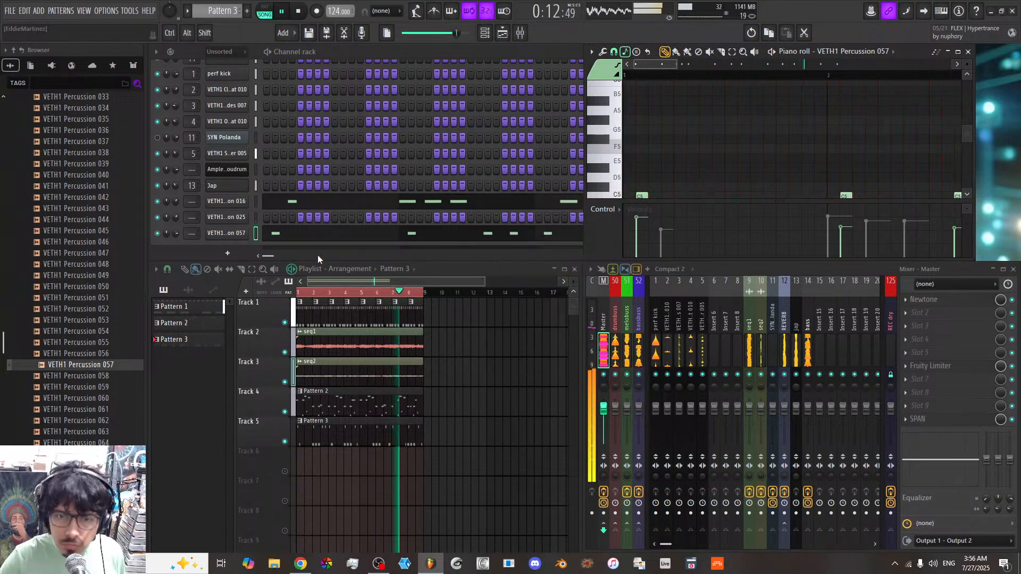
{"action": "left_click", "coordinate": [175, 232]}
{"action": "left_click_drag", "start_coordinate": [174, 233], "coordinate": [175, 240]}
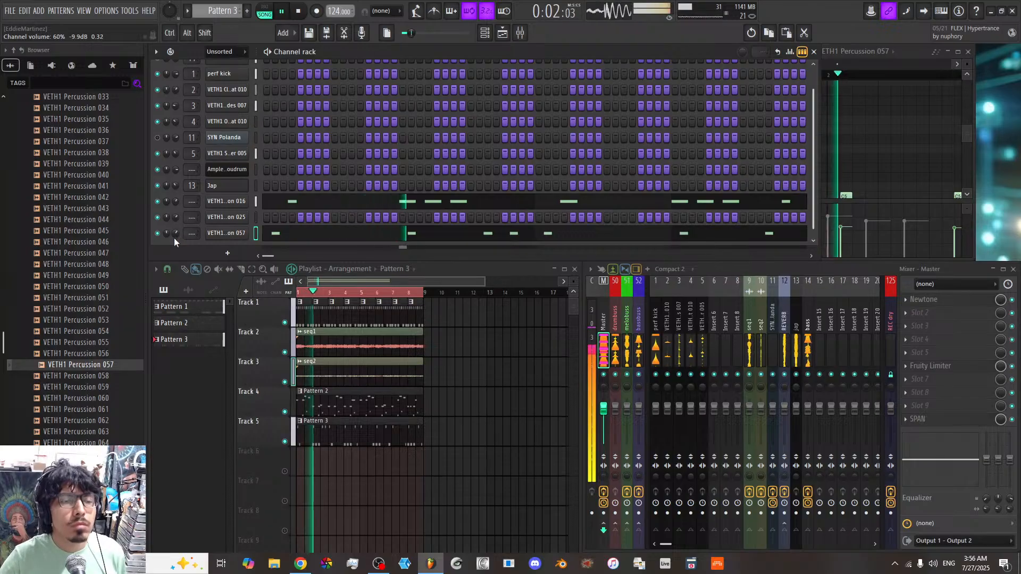
Step: Audition the VETH1 Percussion samples between 060 and 097 and add VETH1 Percussion 097 as a new channel below VETH1 Percussion 057
{"action": "left_click", "coordinate": [99, 399]}
{"action": "left_click", "coordinate": [99, 423]}
{"action": "scroll", "coordinate": [101, 372], "scroll_direction": "down", "scroll_amount": 4}
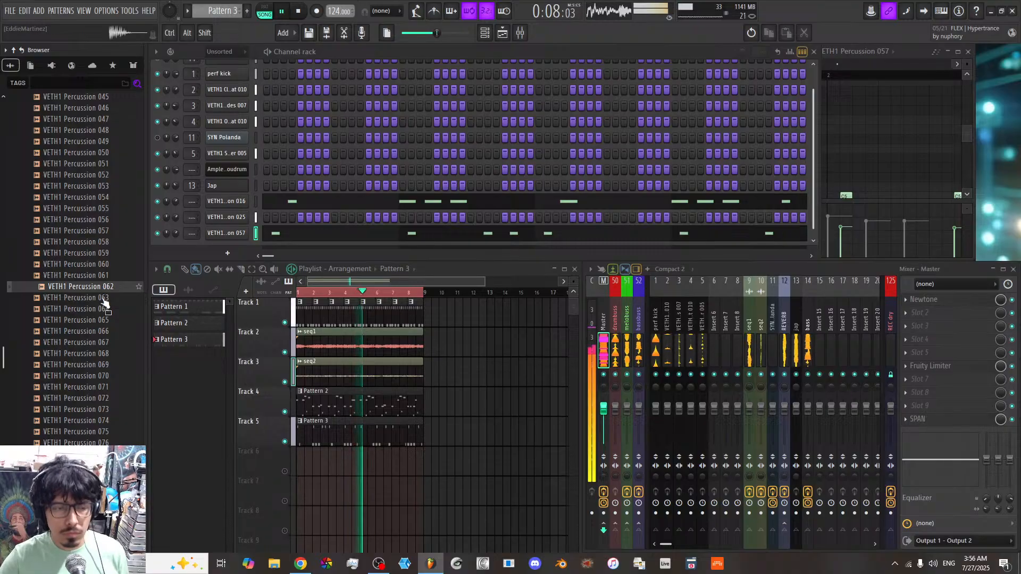
{"action": "left_click", "coordinate": [101, 320]}
{"action": "left_click", "coordinate": [101, 353]}
{"action": "left_click", "coordinate": [100, 387]}
{"action": "left_click", "coordinate": [100, 410]}
{"action": "scroll", "coordinate": [100, 406], "scroll_direction": "down", "scroll_amount": 2}
{"action": "left_click", "coordinate": [95, 367]}
{"action": "scroll", "coordinate": [95, 368], "scroll_direction": "down", "scroll_amount": 2}
{"action": "scroll", "coordinate": [94, 368], "scroll_direction": "down", "scroll_amount": 2}
{"action": "left_click", "coordinate": [94, 314]}
{"action": "left_click", "coordinate": [92, 326]}
{"action": "left_click", "coordinate": [89, 347]}
{"action": "scroll", "coordinate": [88, 343], "scroll_direction": "down", "scroll_amount": 4}
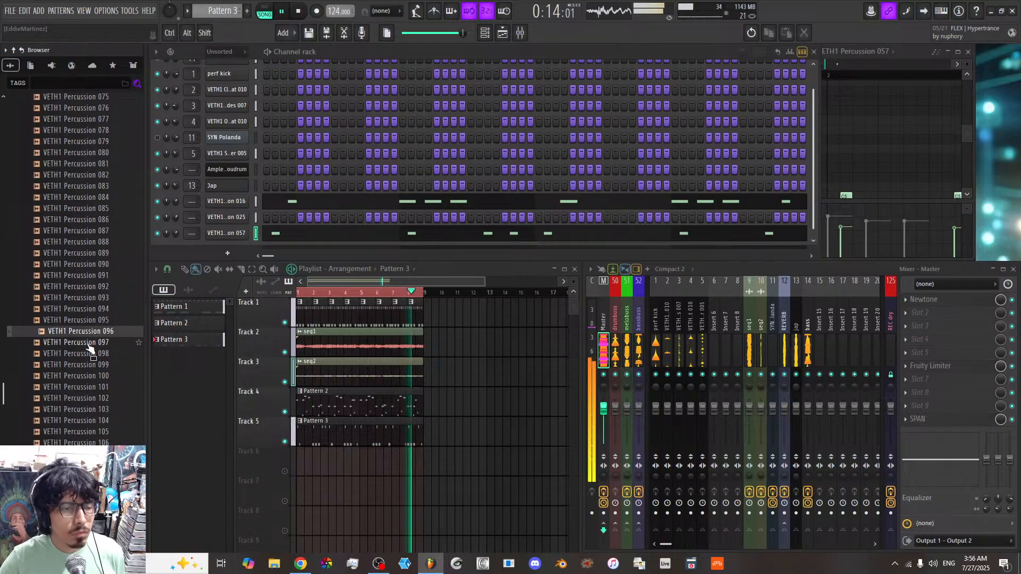
{"action": "left_click", "coordinate": [90, 344]}
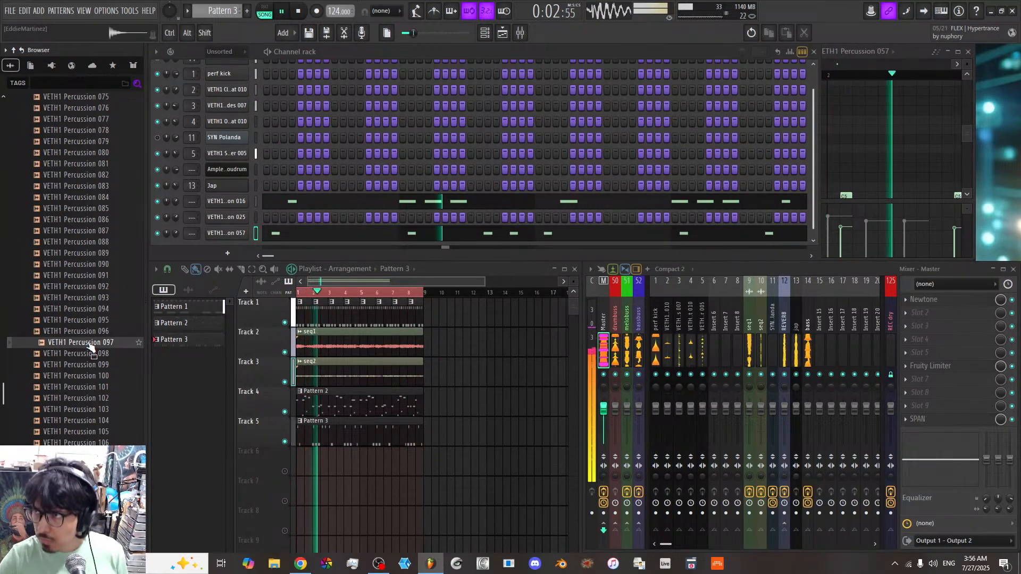
{"action": "left_click_drag", "start_coordinate": [94, 347], "coordinate": [252, 241]}
Step: Switch back to Pattern 1 and place VETH1 Percussion 097 hits on steps 5 and 13
{"action": "left_click", "coordinate": [219, 10]}
{"action": "left_click", "coordinate": [230, 18]}
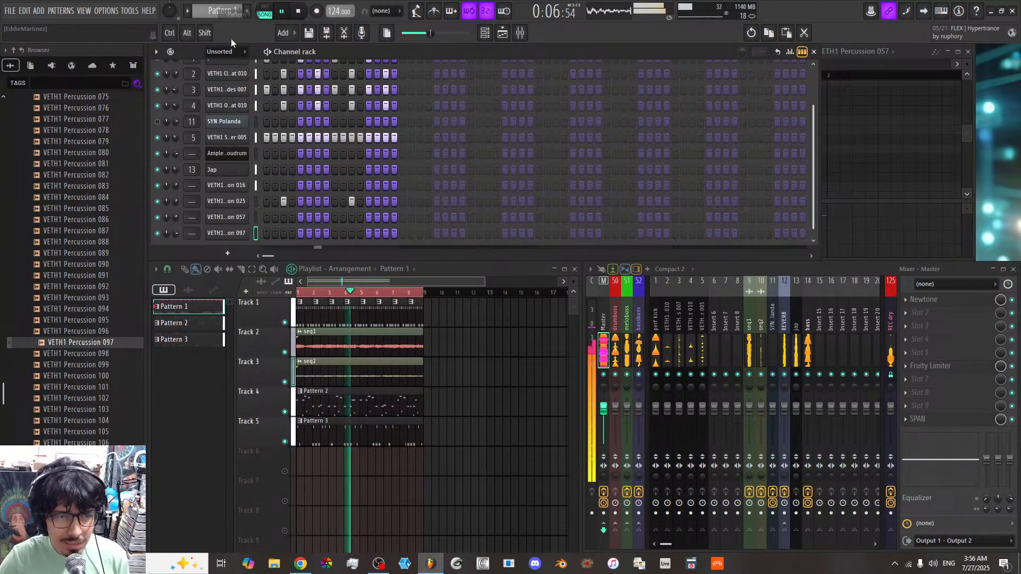
{"action": "left_click", "coordinate": [366, 232]}
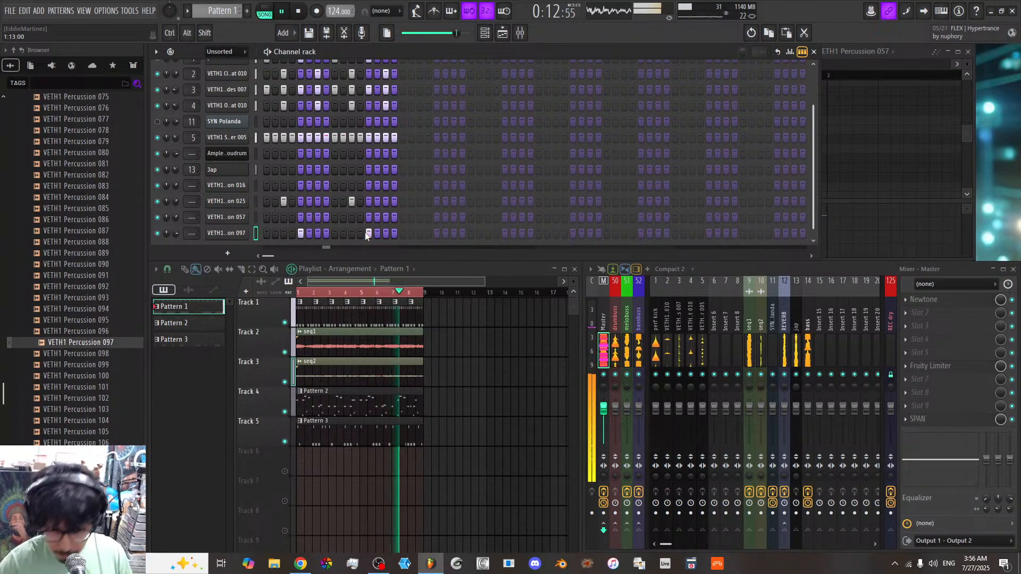
Step: Load VETH1 Percussion 097 into Edison, detect its pitch regions, and close the editor
{"action": "left_click", "coordinate": [226, 233]}
{"action": "left_click", "coordinate": [331, 365]}
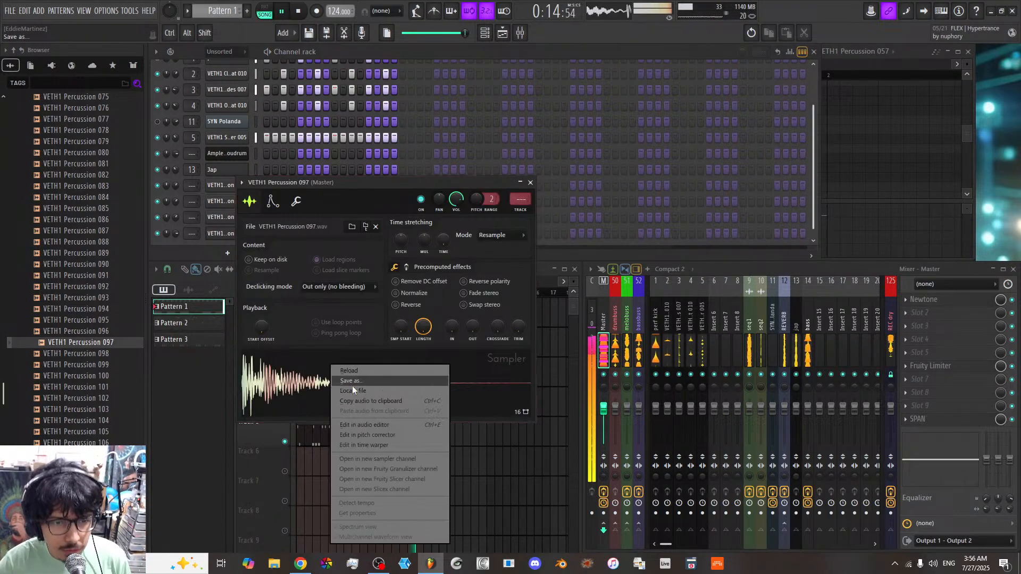
{"action": "left_click", "coordinate": [381, 426]}
{"action": "right_click", "coordinate": [420, 330]}
{"action": "mouse_move", "coordinate": [448, 380]}
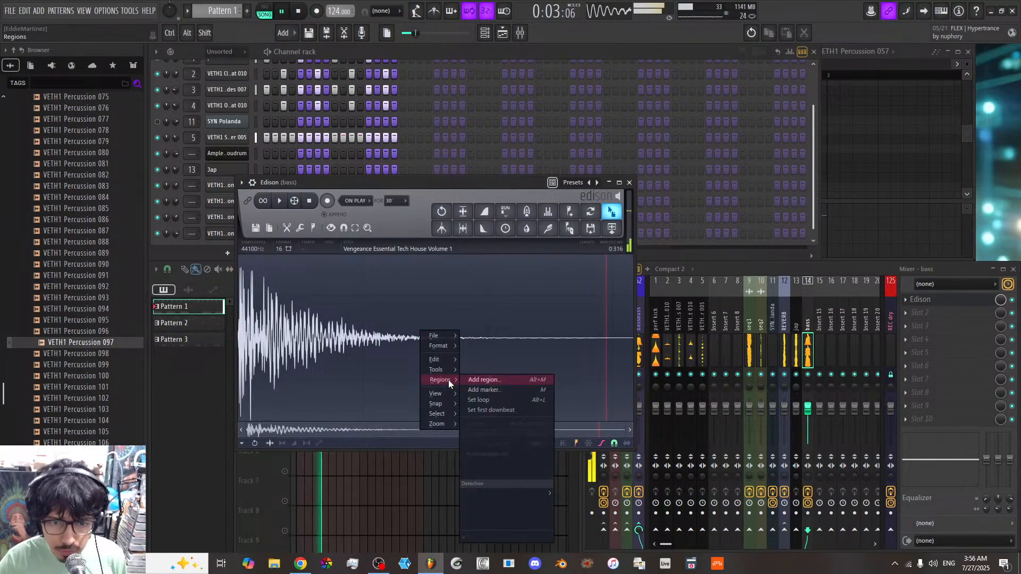
{"action": "left_click", "coordinate": [502, 518]}
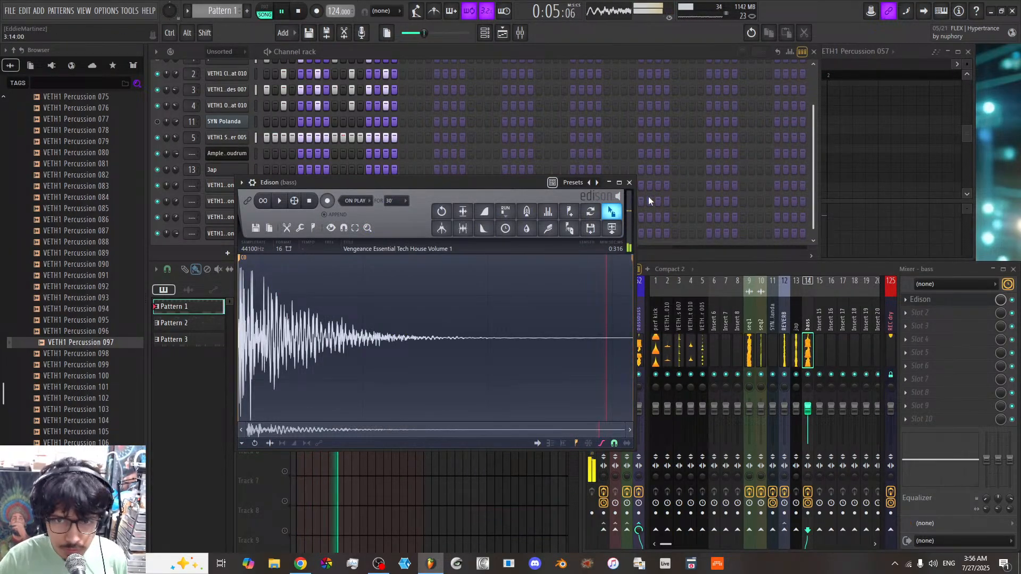
{"action": "left_click", "coordinate": [629, 183]}
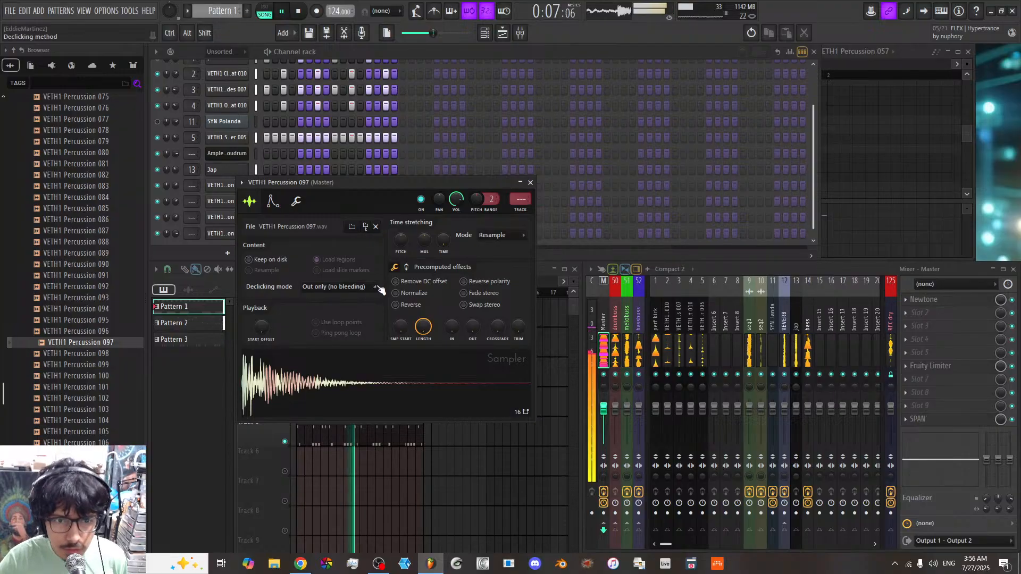
Step: Set VETH1 Percussion 097's time stretching to Stretch mode with a multiplier of about 77%
{"action": "left_click", "coordinate": [492, 234]}
{"action": "left_click", "coordinate": [490, 257]}
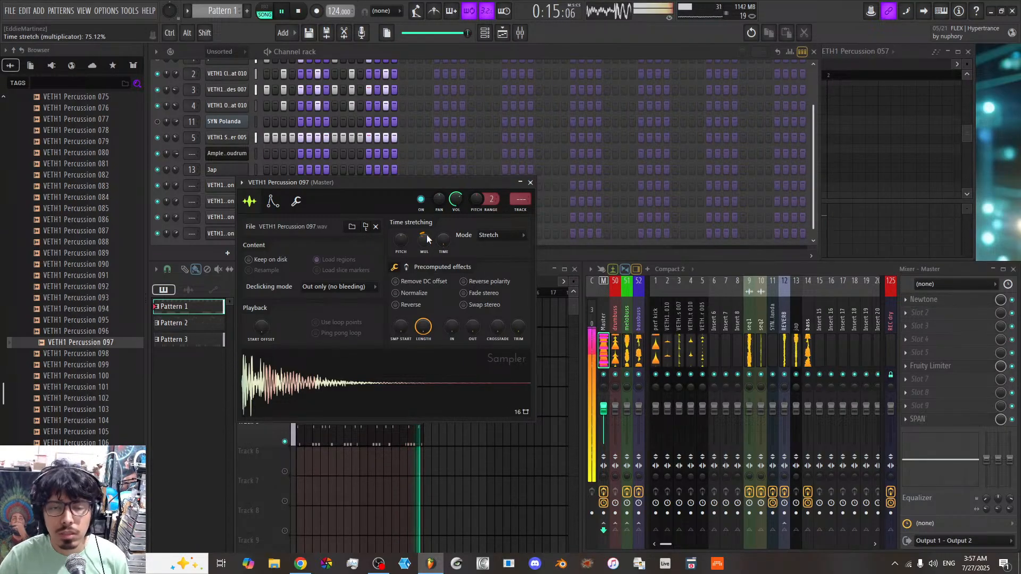
{"action": "left_click_drag", "start_coordinate": [425, 244], "coordinate": [425, 239]}
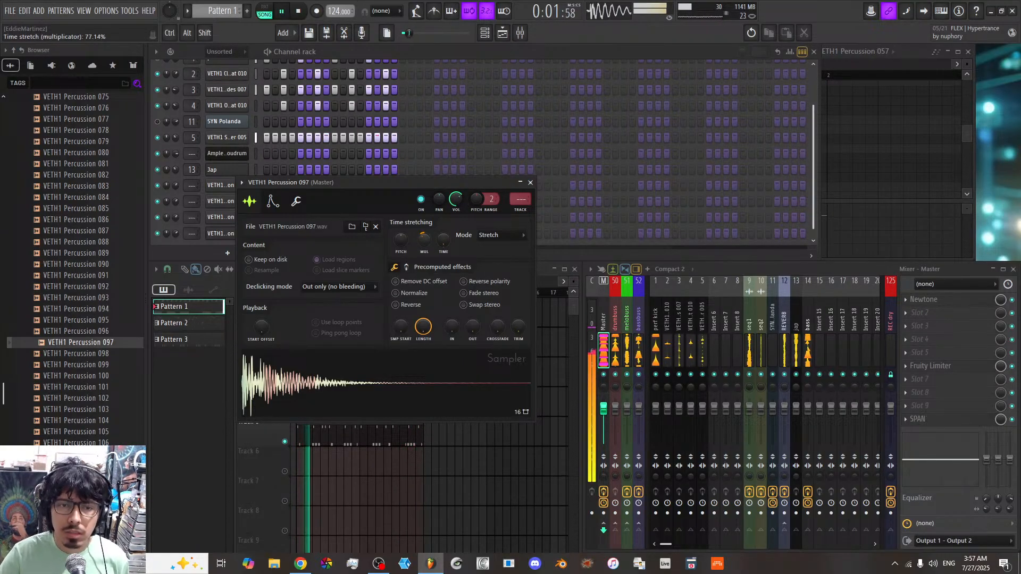
{"action": "left_click", "coordinate": [530, 183]}
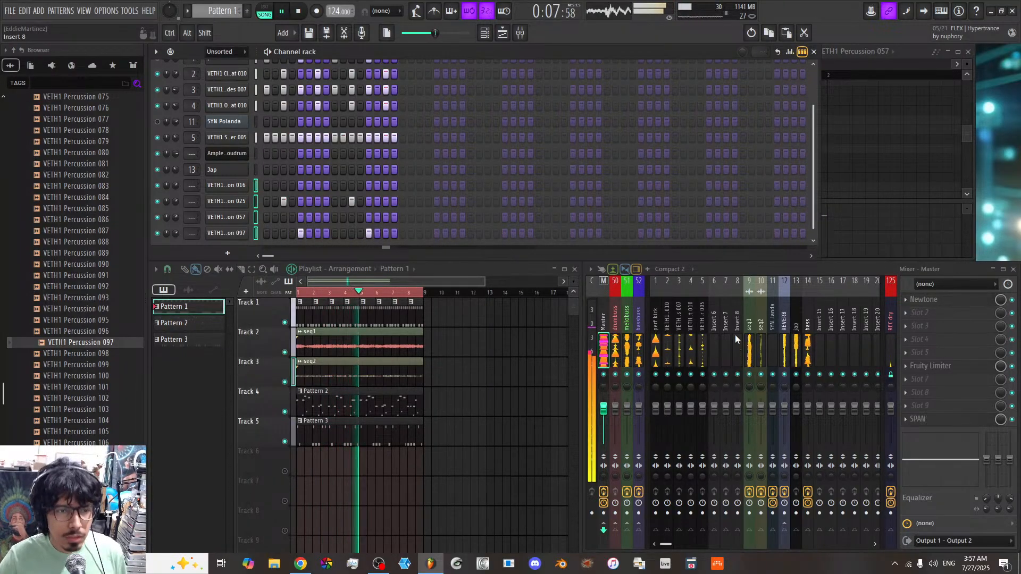
Step: Select the mixer tracks from seq1 through bass and move them four slots right, onto inserts 13 to 18
{"action": "left_click", "coordinate": [749, 336]}
{"action": "left_click", "coordinate": [762, 336], "text": "ctrl+shift"}
{"action": "left_click_drag", "start_coordinate": [767, 340], "coordinate": [807, 347]}
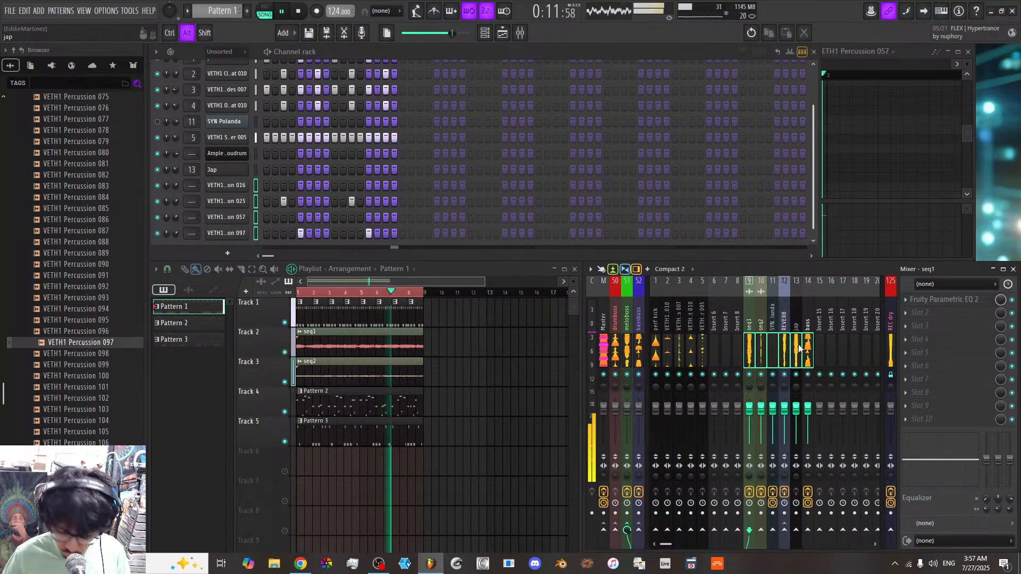
{"action": "key", "text": "alt+Right"}
{"action": "key", "text": "alt+Right"}
{"action": "key", "text": "alt+Right"}
{"action": "key", "text": "alt+Right"}
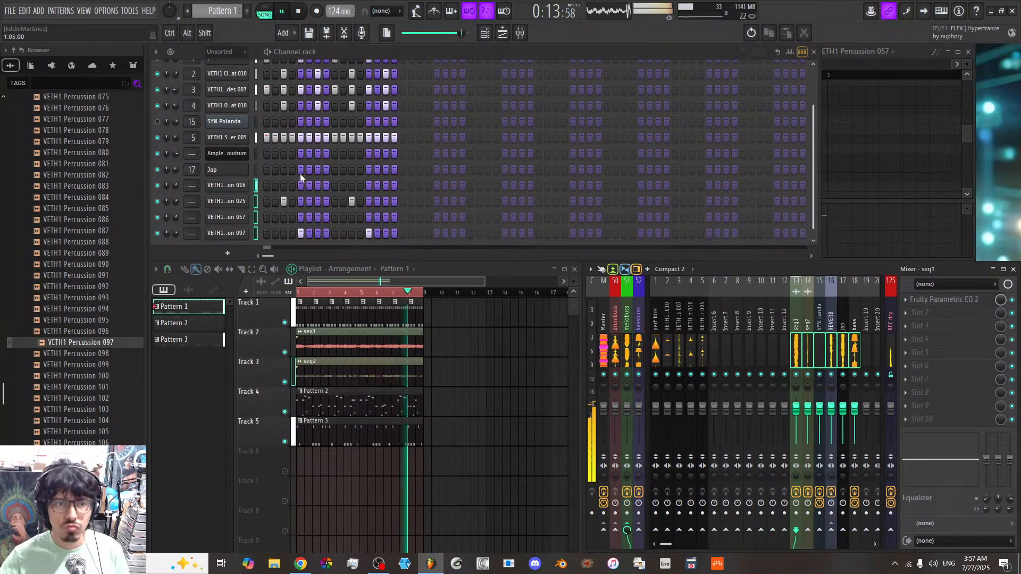
Step: Route the VETH1 Percussion 016, 025, 057 and 097 channels to mixer inserts 6 to 9 and send those tracks to drumbuss
{"action": "right_click", "coordinate": [715, 329]}
{"action": "mouse_move", "coordinate": [791, 299]}
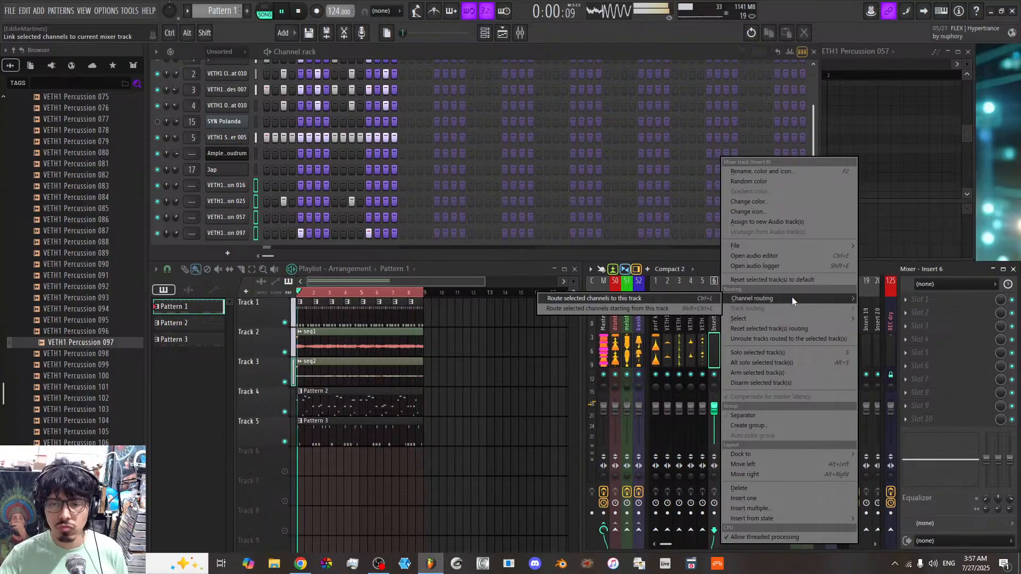
{"action": "left_click", "coordinate": [684, 309]}
{"action": "left_click_drag", "start_coordinate": [726, 336], "coordinate": [750, 340]}
{"action": "left_click", "coordinate": [616, 530]}
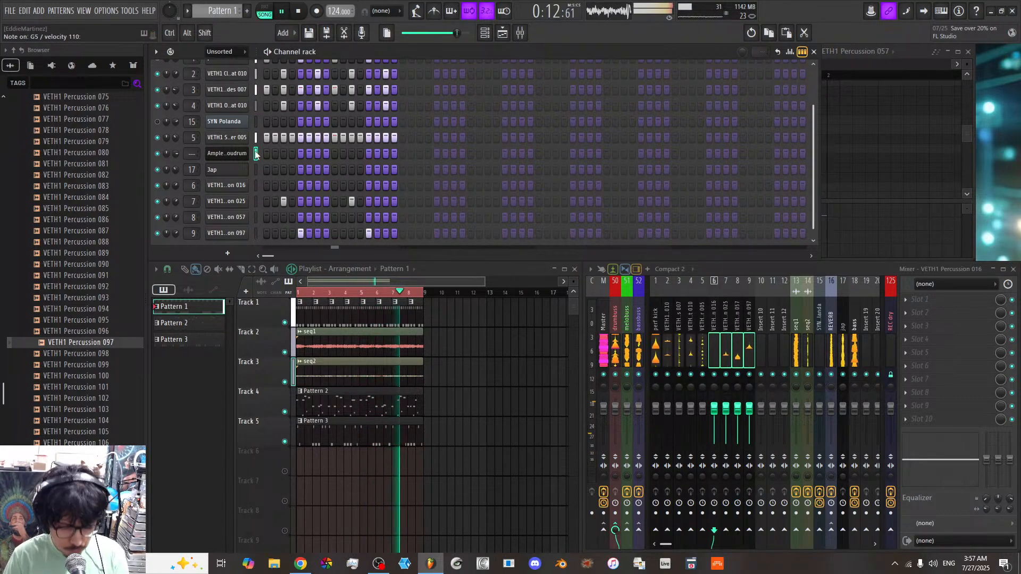
Step: Try the Clean Cloud preset in Ample Percussion Cloudrum and unmute the SYN Polanda channel
{"action": "left_click", "coordinate": [234, 153]}
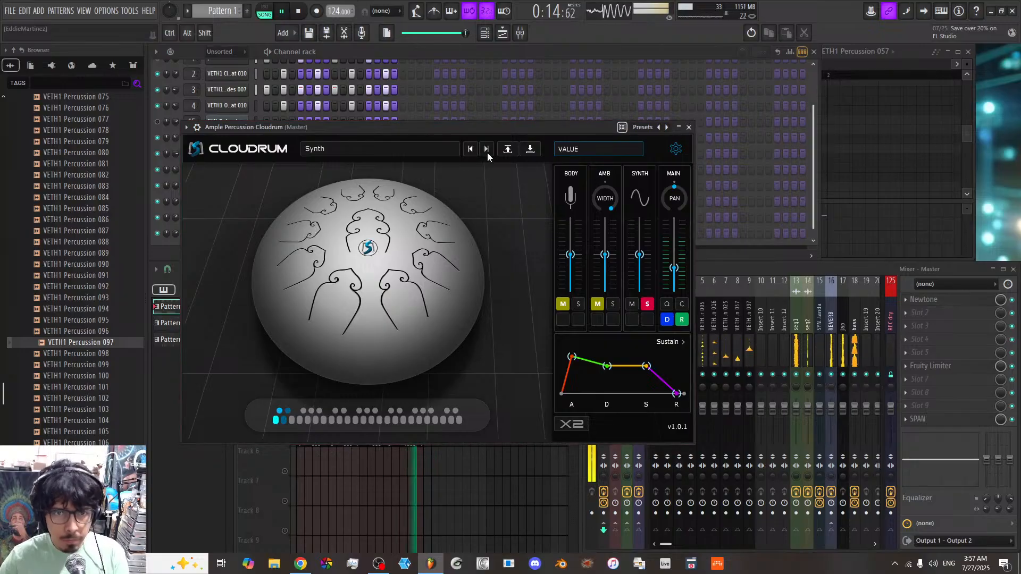
{"action": "left_click_drag", "start_coordinate": [305, 130], "coordinate": [314, 170]}
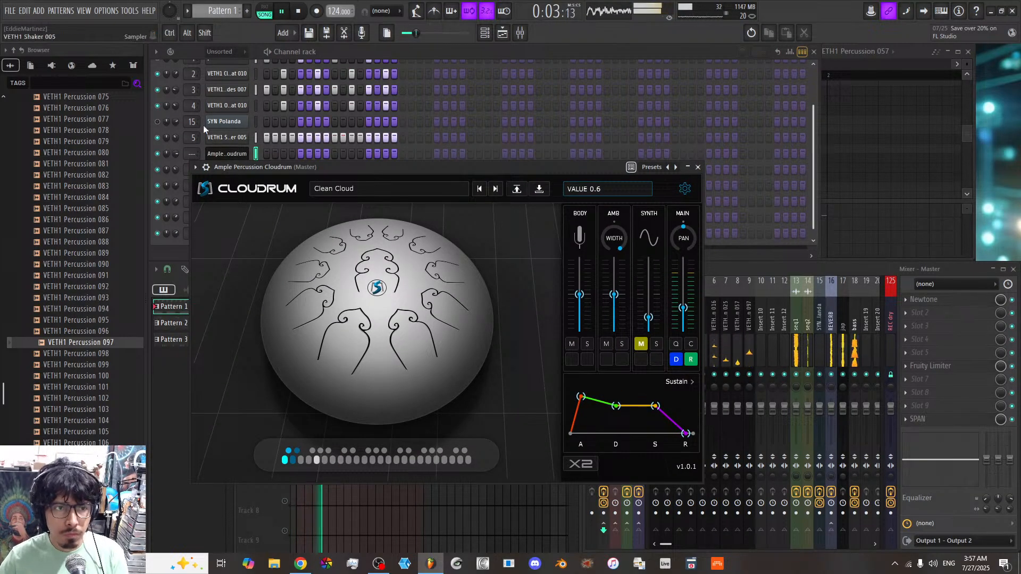
{"action": "left_click", "coordinate": [159, 123]}
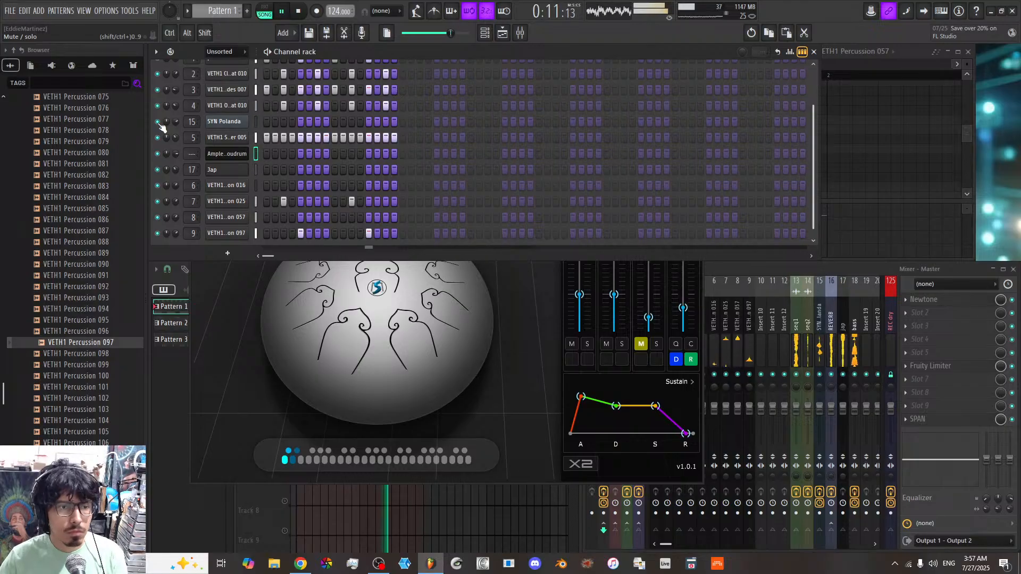
Step: Add EQ 2 to the jap mixer track with a high pass at 280 Hz and a -2.7 dB dip at 945 Hz
{"action": "left_click", "coordinate": [233, 169]}
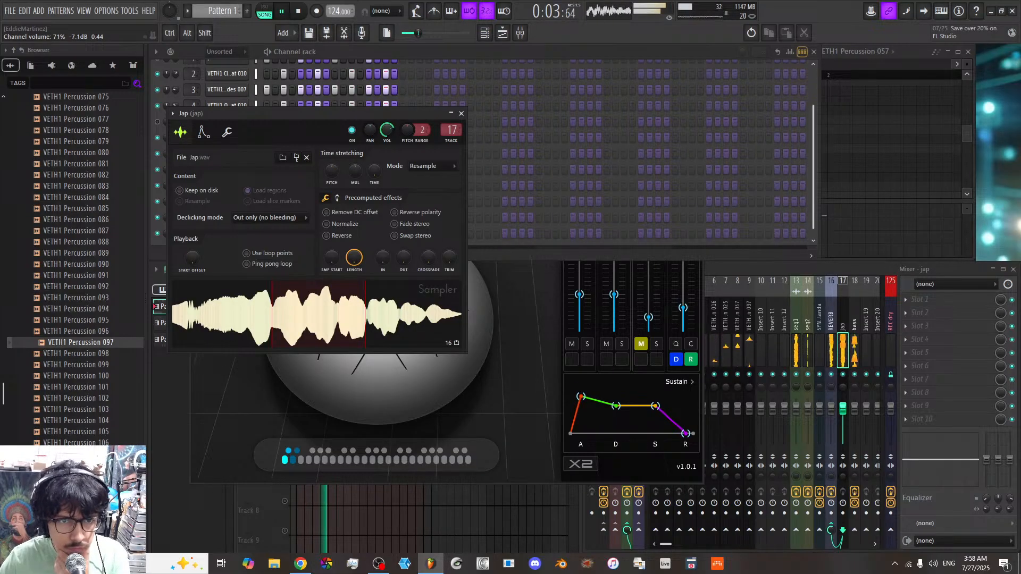
{"action": "left_click", "coordinate": [461, 114]}
{"action": "left_click_drag", "start_coordinate": [711, 275], "coordinate": [583, 283]}
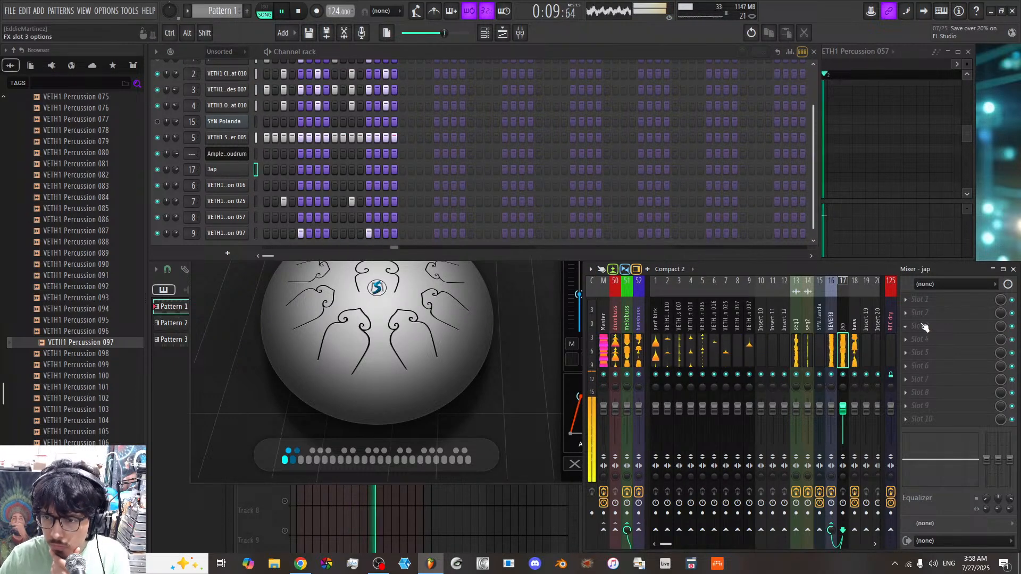
{"action": "left_click", "coordinate": [944, 313]}
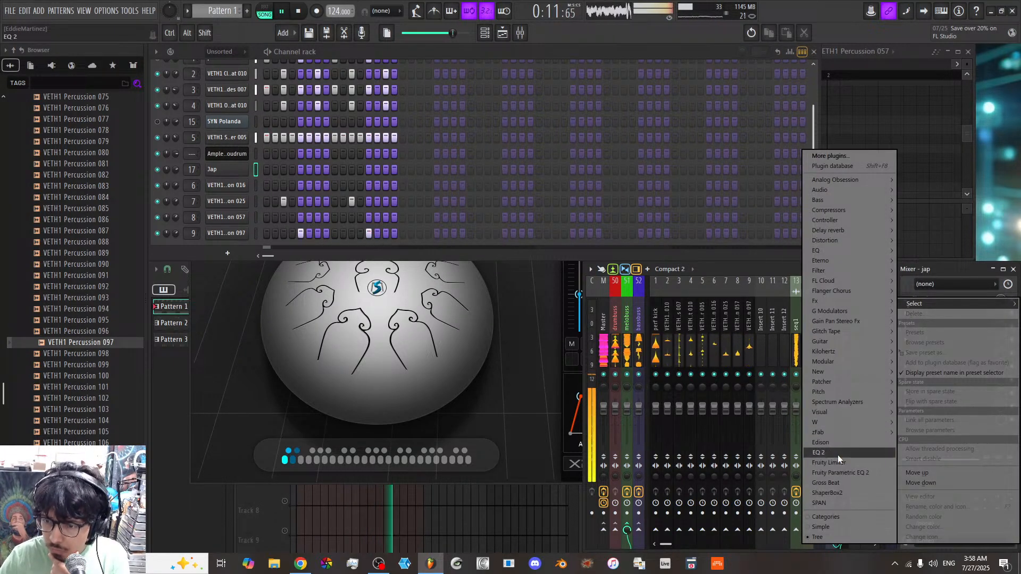
{"action": "left_click", "coordinate": [830, 453]}
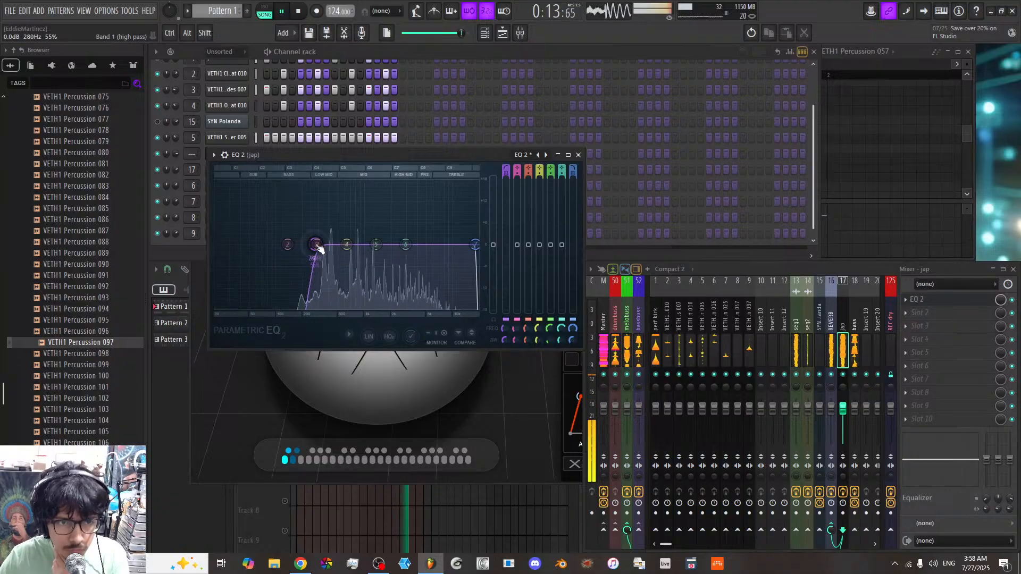
{"action": "mouse_move", "coordinate": [347, 244]}
{"action": "left_mouse_down"}
{"action": "mouse_move", "coordinate": [340, 256]}
{"action": "mouse_move", "coordinate": [344, 244]}
{"action": "mouse_move", "coordinate": [375, 248]}
{"action": "mouse_move", "coordinate": [362, 255]}
{"action": "left_mouse_up"}
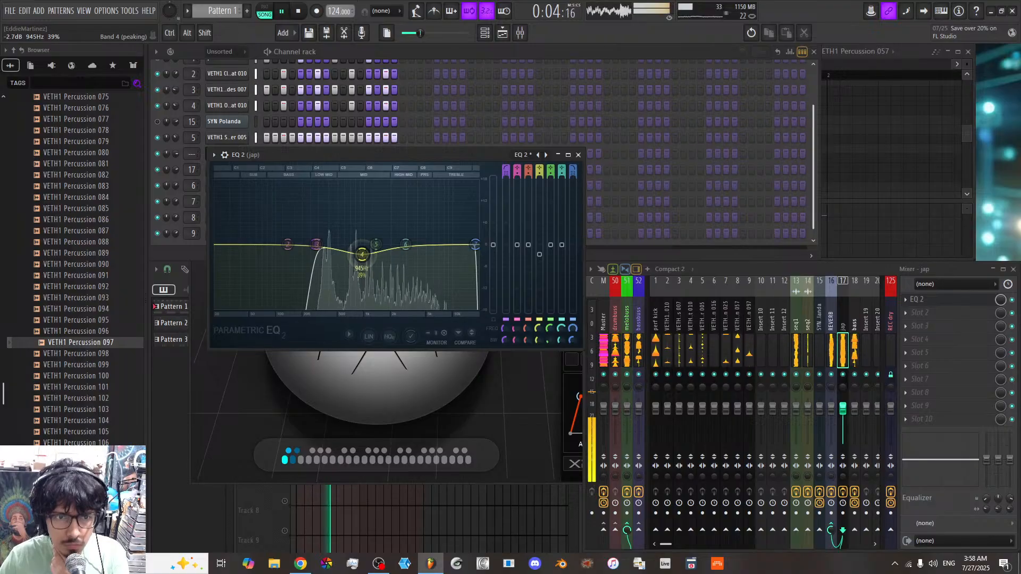
{"action": "left_click", "coordinate": [578, 155]}
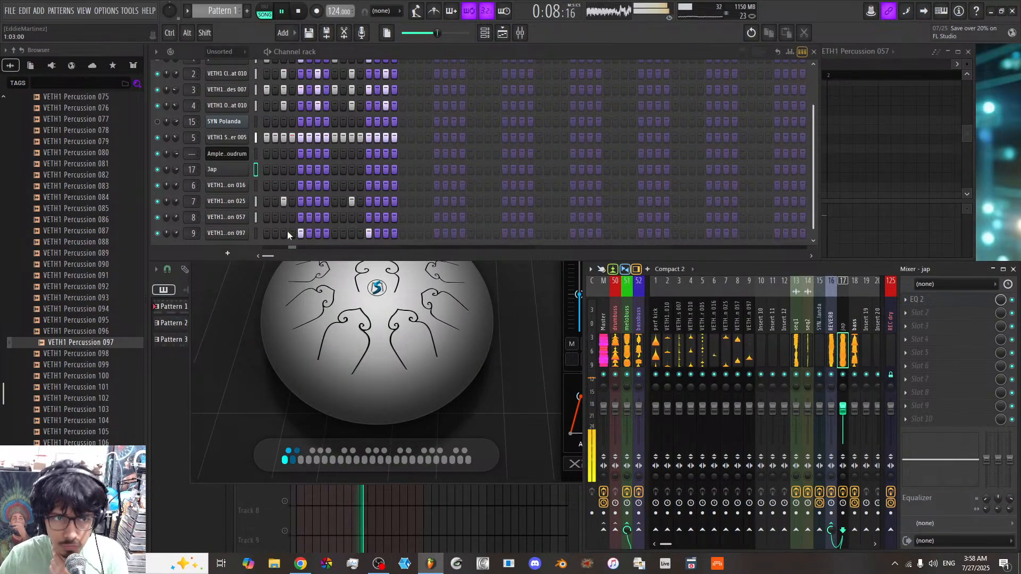
Step: Mute the drumbuss track, enable mono voicing on the Serum 2 bass, and set its Filter 1 cutoff to 25 Hz
{"action": "left_click", "coordinate": [627, 348]}
{"action": "left_click", "coordinate": [615, 375]}
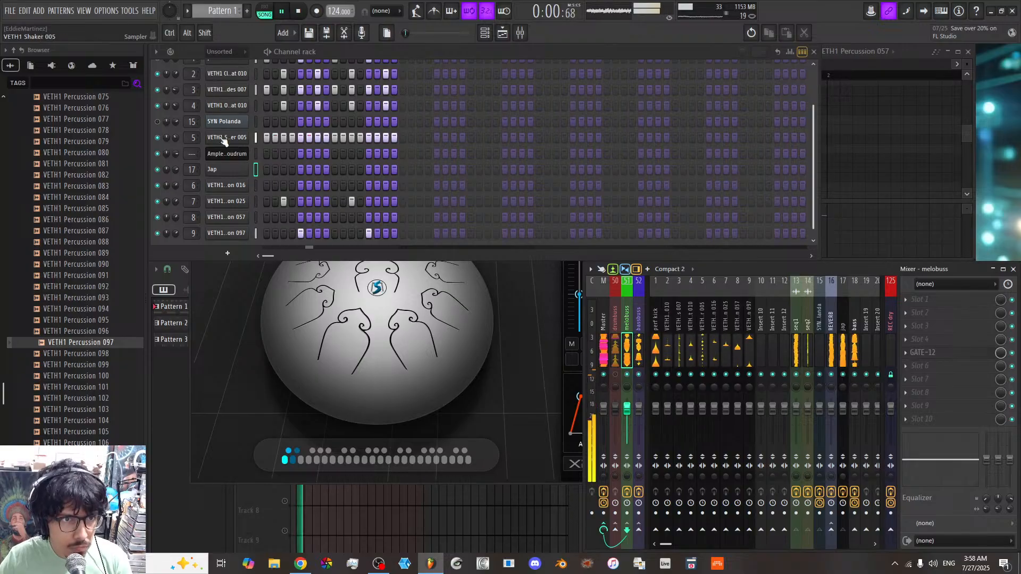
{"action": "scroll", "coordinate": [218, 106], "scroll_direction": "up", "scroll_amount": 2}
{"action": "left_click", "coordinate": [214, 74]}
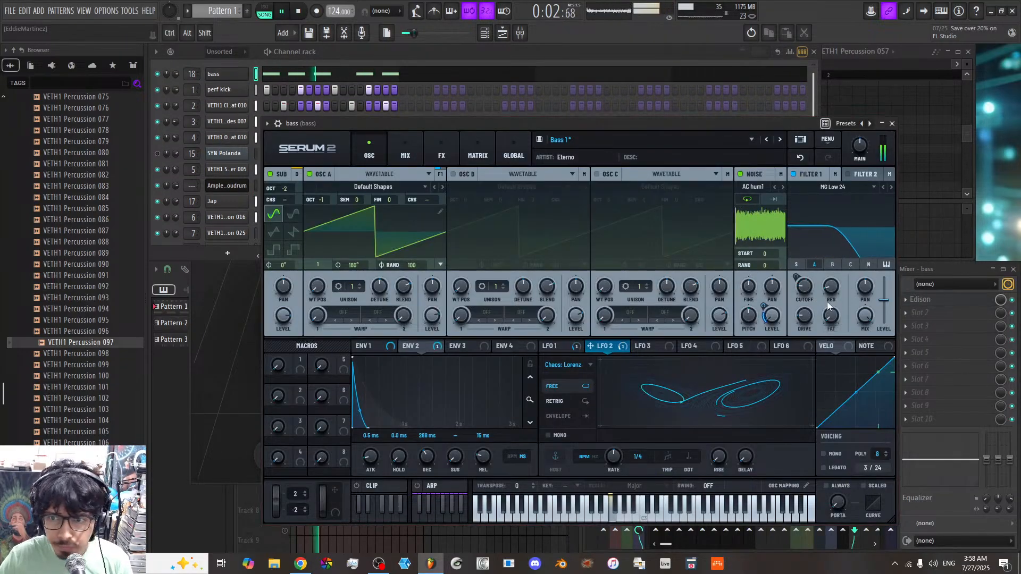
{"action": "mouse_move", "coordinate": [808, 290]}
{"action": "left_mouse_down"}
{"action": "mouse_move", "coordinate": [810, 180]}
{"action": "mouse_move", "coordinate": [809, 274]}
{"action": "left_mouse_up"}
{"action": "left_click", "coordinate": [828, 453]}
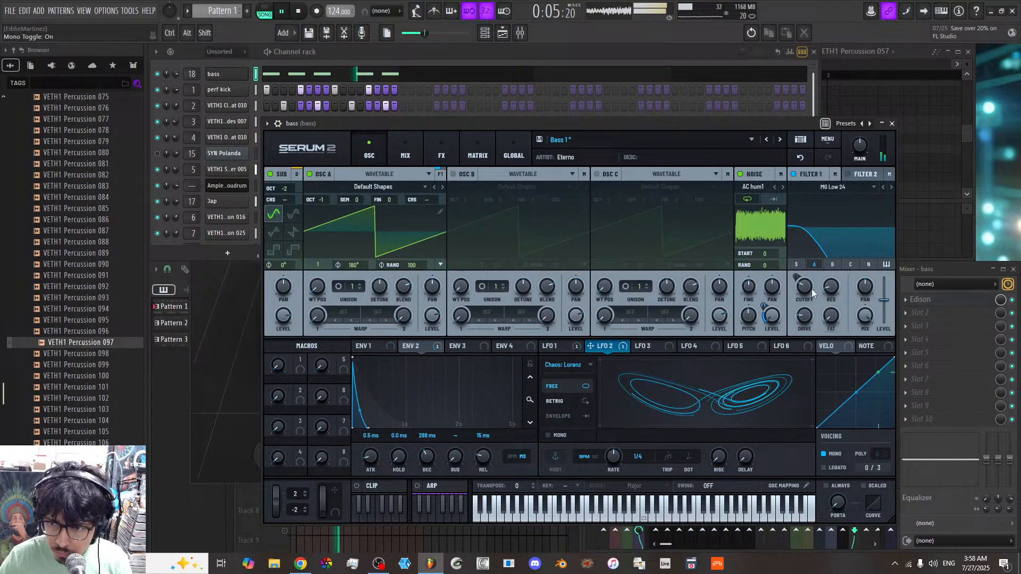
{"action": "mouse_move", "coordinate": [805, 288]}
{"action": "left_click_drag", "start_coordinate": [806, 289], "coordinate": [806, 304]}
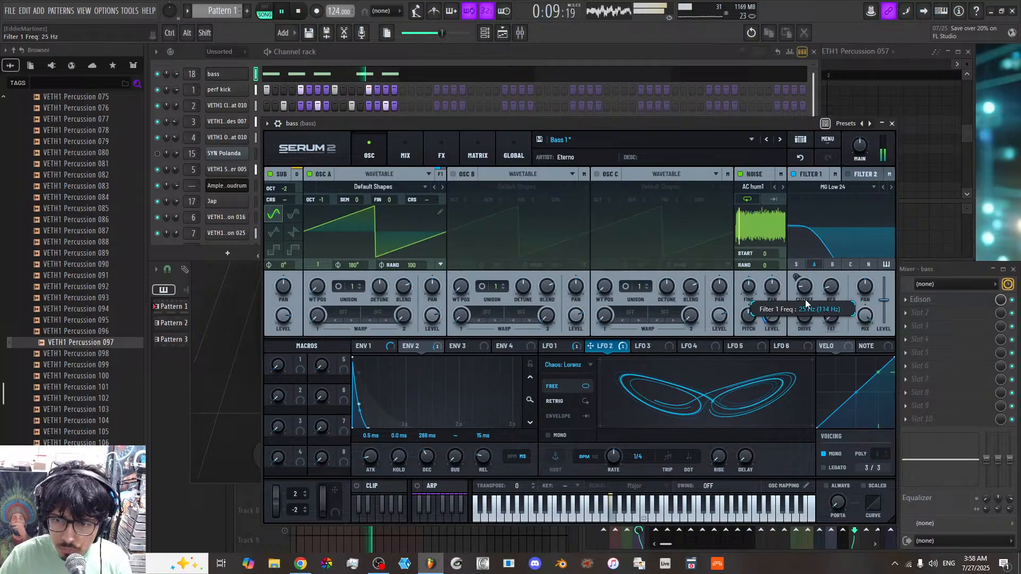
{"action": "left_click_drag", "start_coordinate": [806, 300], "coordinate": [806, 299]}
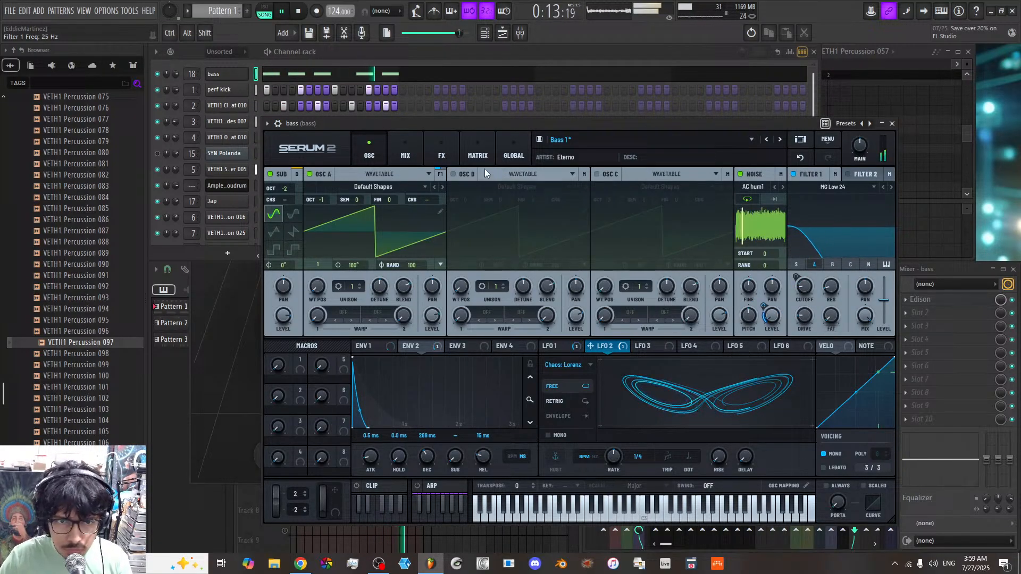
{"action": "left_click", "coordinate": [892, 123]}
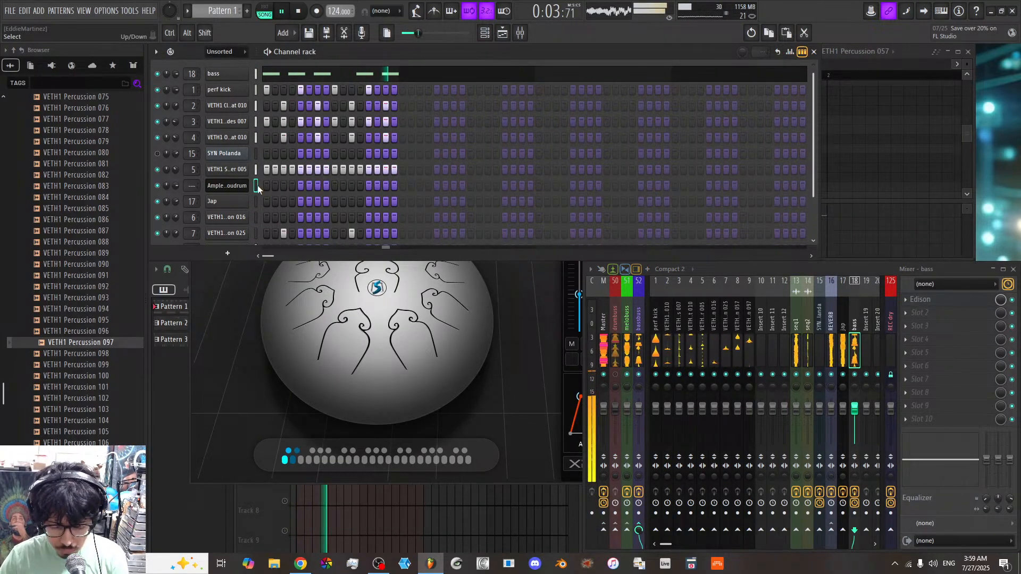
Step: Audition Ample Percussion Cloudrum presets including Cloud Pad and Default, choose Double Open, and close the plugin
{"action": "left_click", "coordinate": [241, 187]}
{"action": "left_click", "coordinate": [241, 186]}
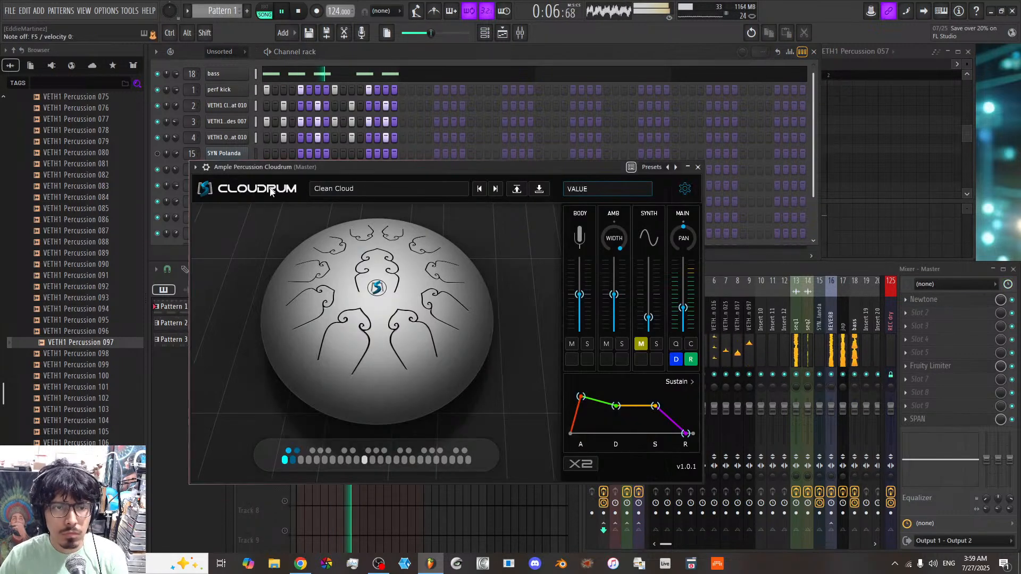
{"action": "left_click", "coordinate": [494, 189]}
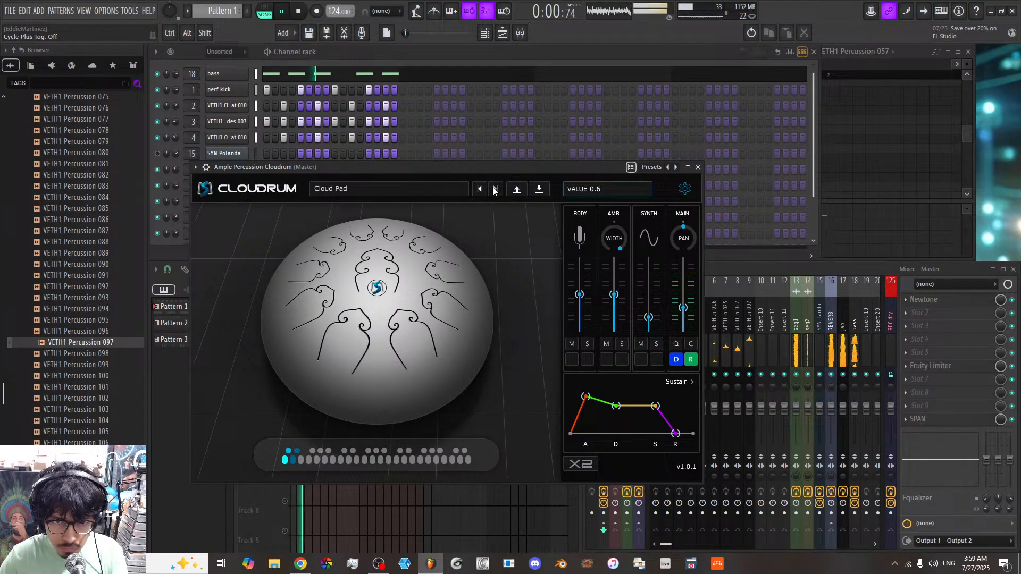
{"action": "left_click", "coordinate": [494, 191]}
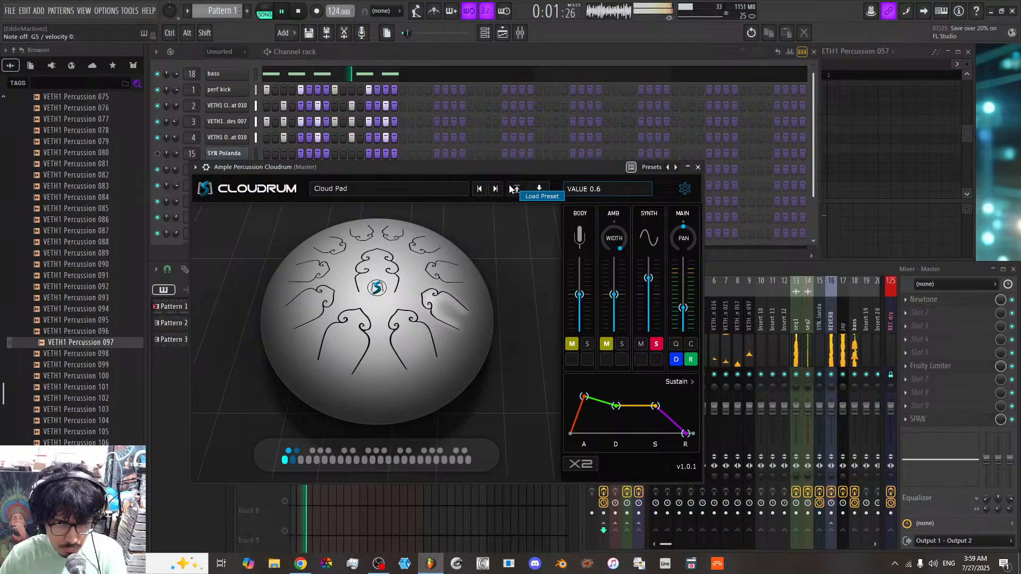
{"action": "left_click", "coordinate": [299, 11]}
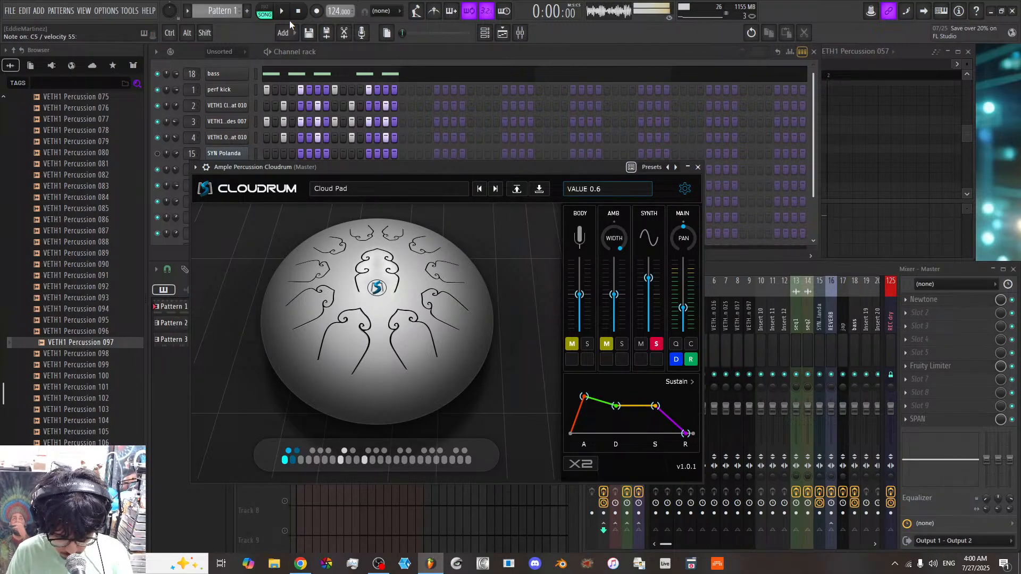
{"action": "left_click", "coordinate": [284, 13]}
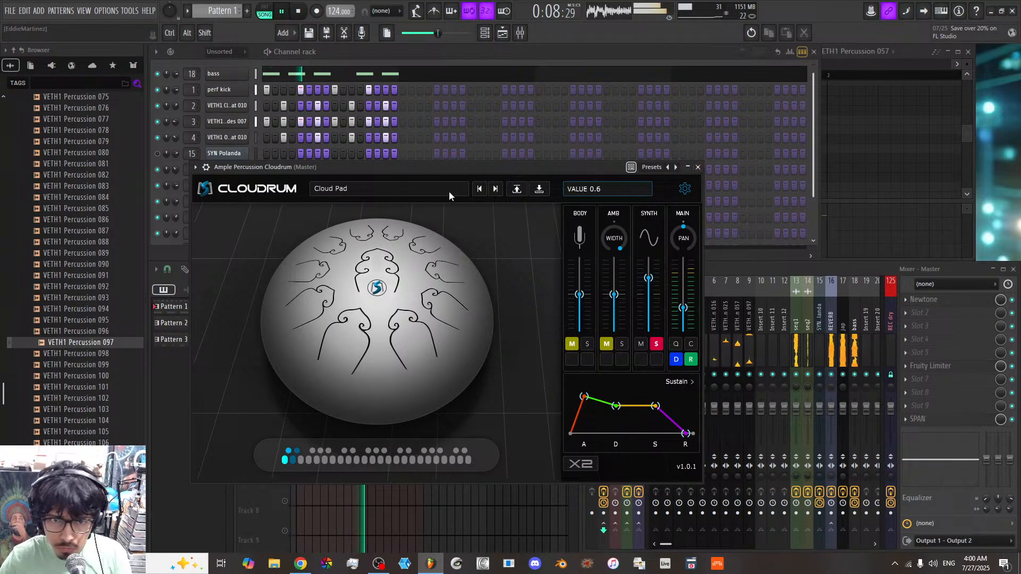
{"action": "left_click", "coordinate": [495, 190]}
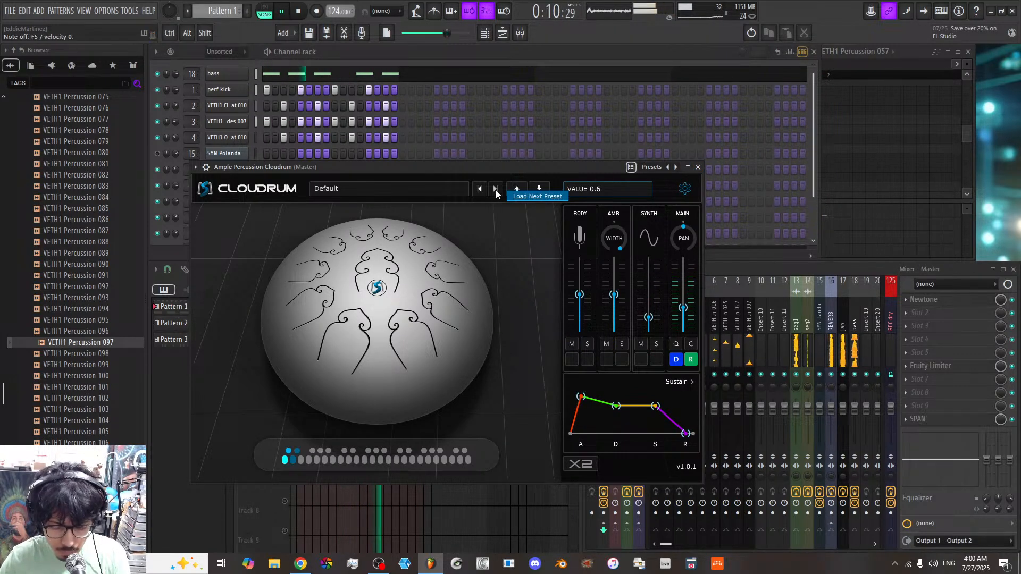
{"action": "left_click", "coordinate": [496, 189]}
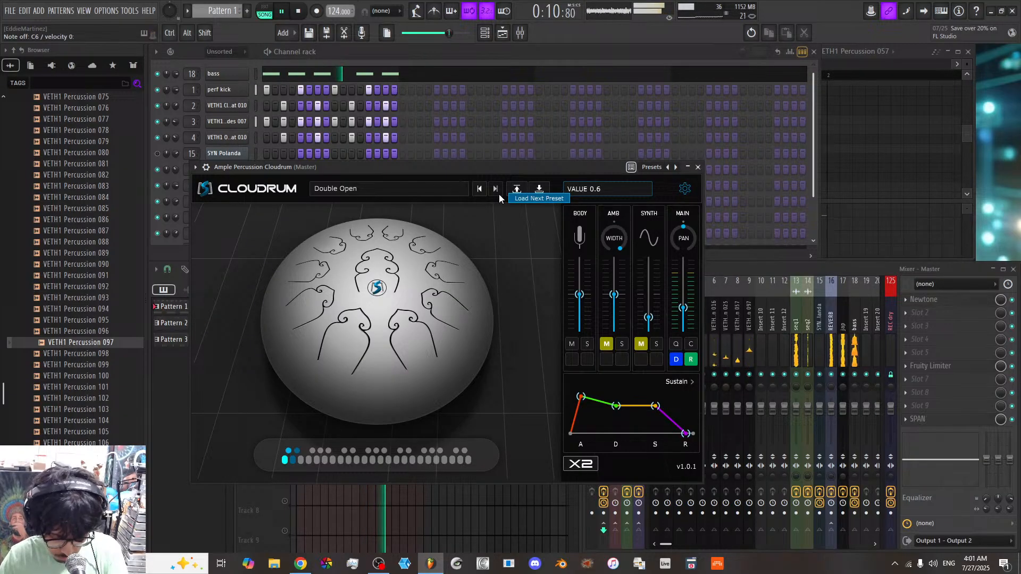
{"action": "left_click", "coordinate": [764, 268]}
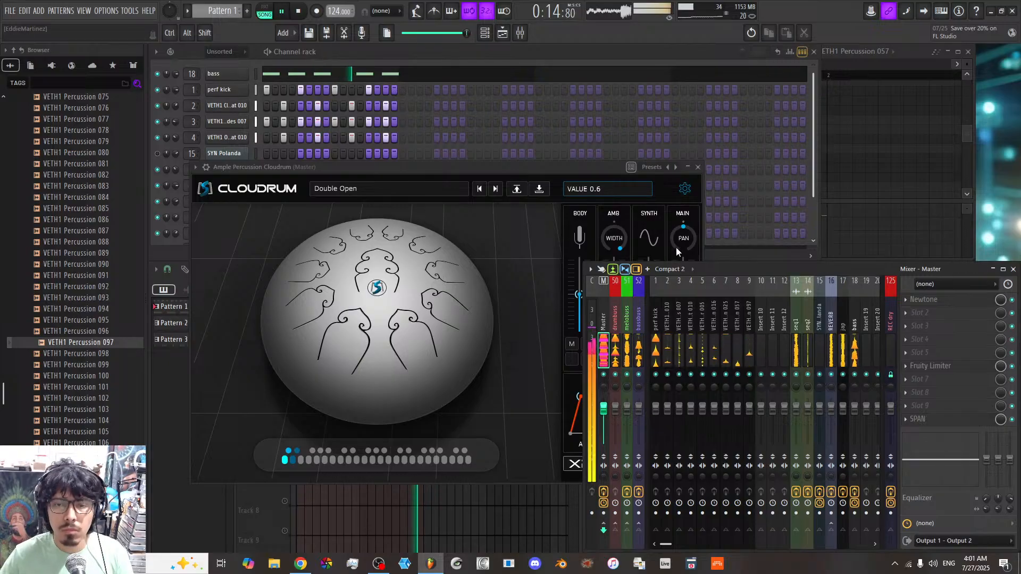
{"action": "left_click", "coordinate": [699, 168]}
{"action": "left_click", "coordinate": [699, 168]}
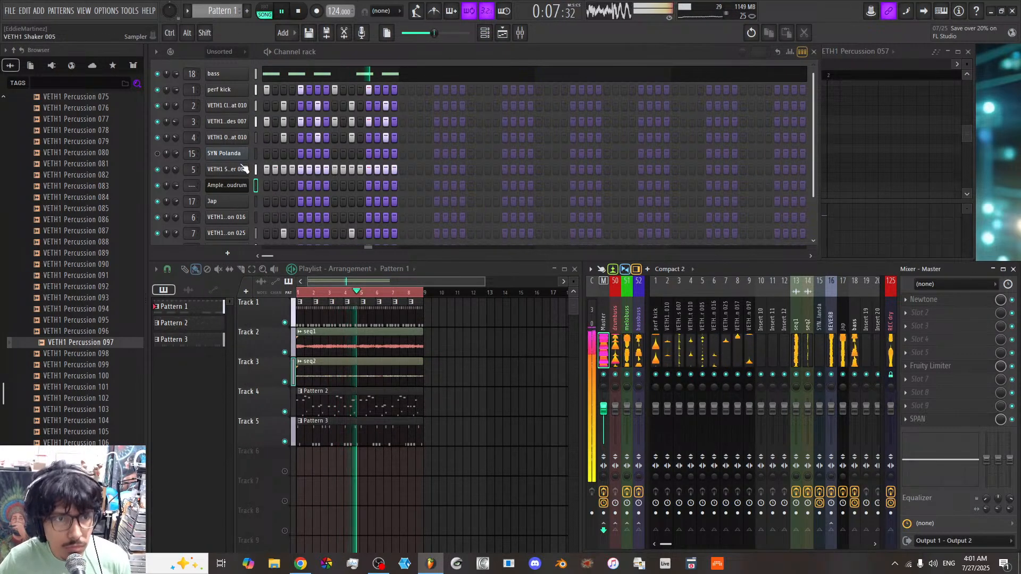
Step: Browse the sample packs in the browser and open the ethnic_instrument_samples folder
{"action": "scroll", "coordinate": [259, 197], "scroll_direction": "down", "scroll_amount": 2}
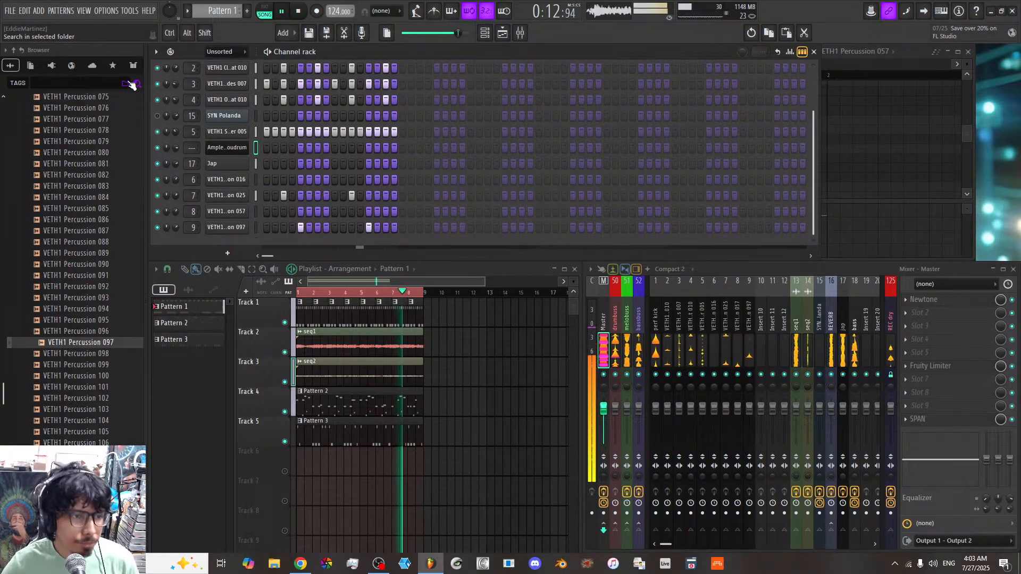
{"action": "scroll", "coordinate": [80, 260], "scroll_direction": "up", "scroll_amount": 10}
{"action": "scroll", "coordinate": [80, 261], "scroll_direction": "up", "scroll_amount": 15}
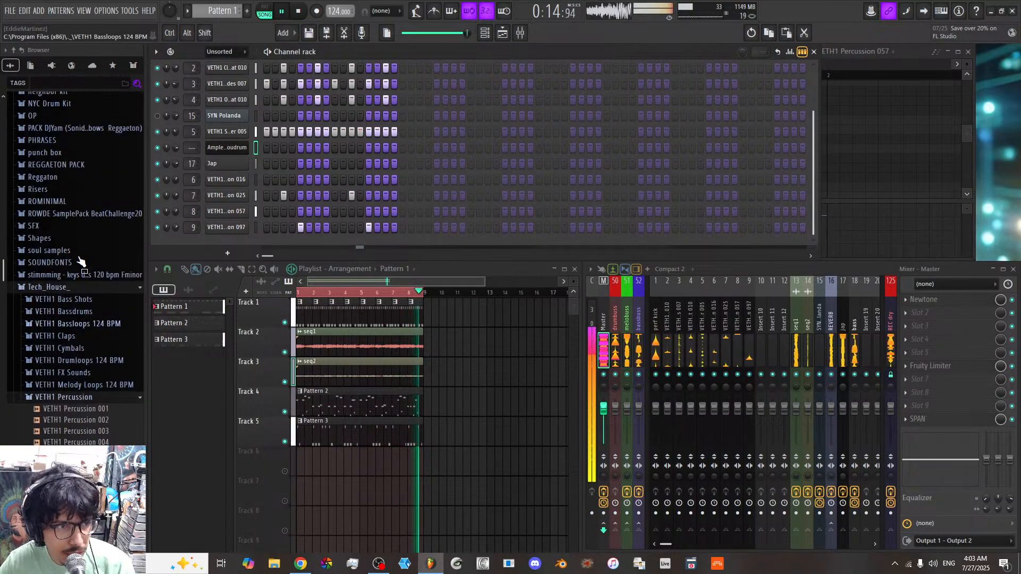
{"action": "scroll", "coordinate": [62, 250], "scroll_direction": "up", "scroll_amount": 20}
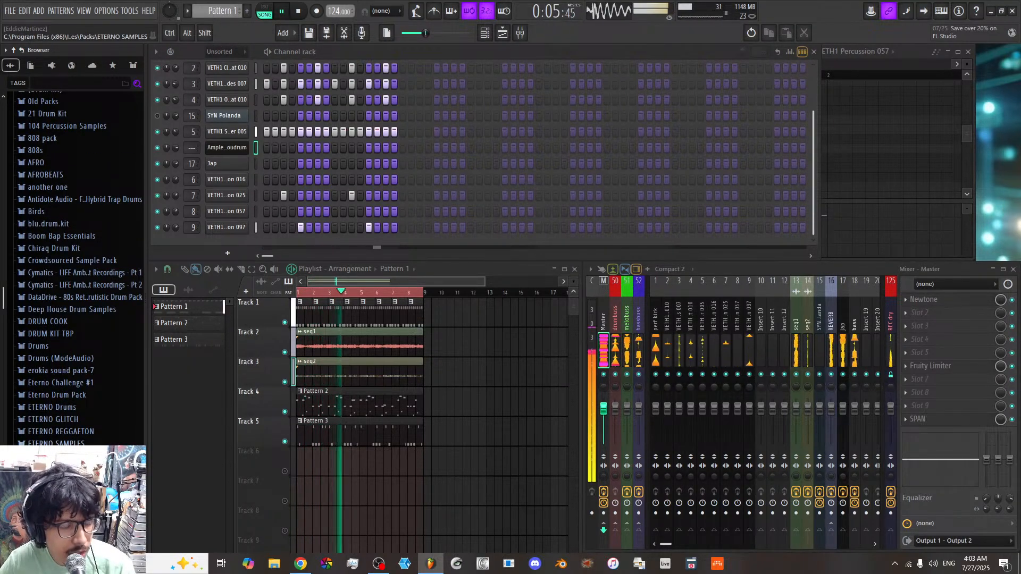
{"action": "scroll", "coordinate": [74, 420], "scroll_direction": "down", "scroll_amount": 5}
{"action": "left_click", "coordinate": [74, 426]}
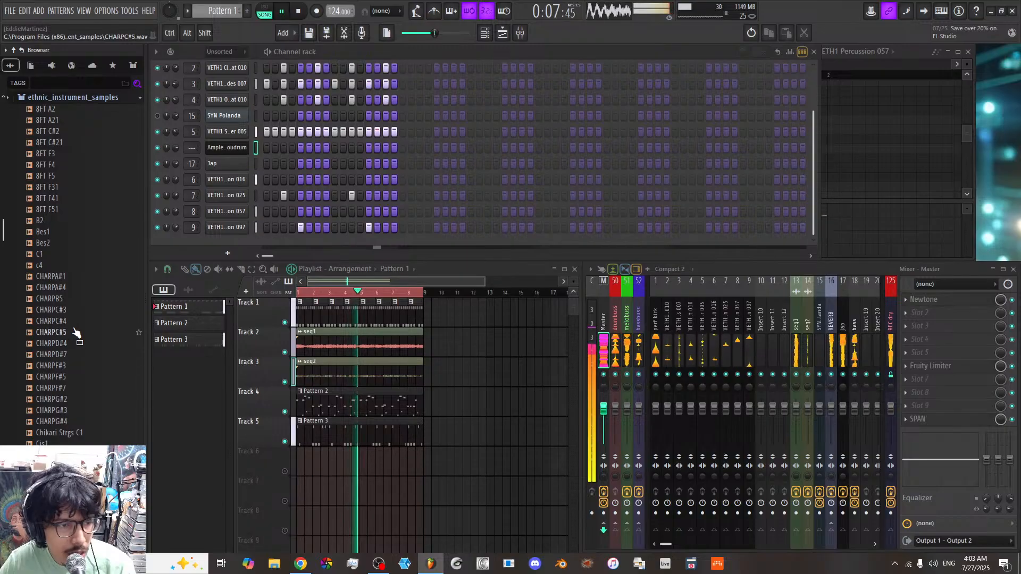
Step: Audition the Dis2, F1, FLUTE, FX1031(R), G1, G2 and Ghua691 samples in the ethnic instrument folder
{"action": "scroll", "coordinate": [73, 335], "scroll_direction": "down", "scroll_amount": 5}
{"action": "left_click", "coordinate": [75, 353]}
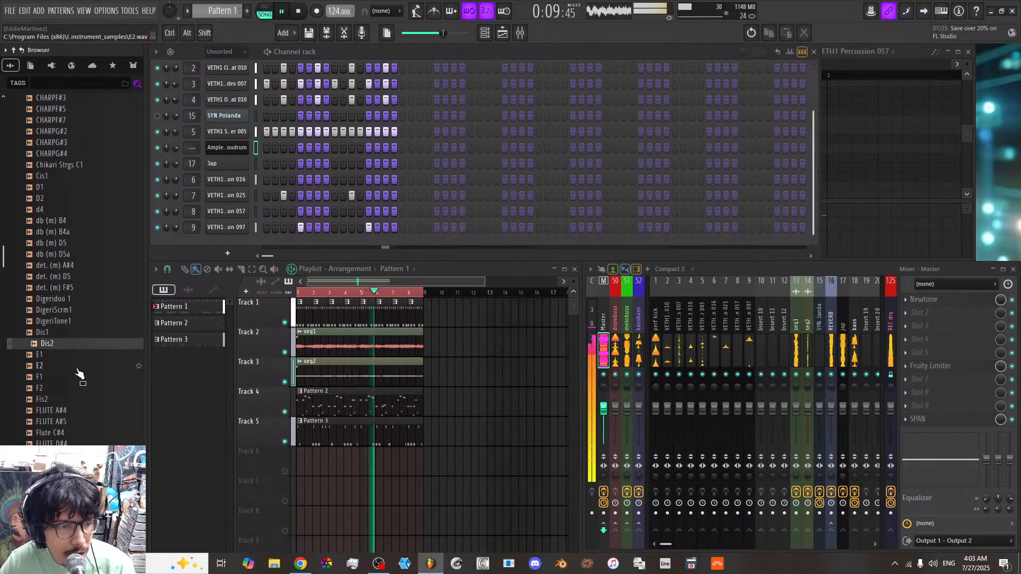
{"action": "left_click", "coordinate": [62, 377]}
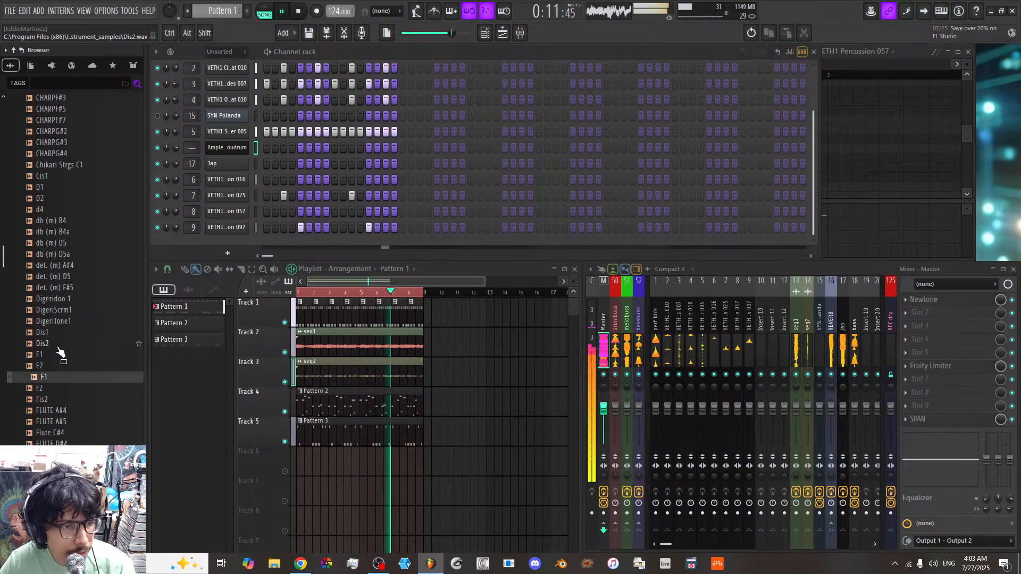
{"action": "left_click", "coordinate": [62, 344]}
{"action": "scroll", "coordinate": [63, 344], "scroll_direction": "down", "scroll_amount": 4}
{"action": "left_click", "coordinate": [63, 323]}
{"action": "left_click", "coordinate": [63, 344]}
{"action": "left_click", "coordinate": [63, 354]}
{"action": "left_click", "coordinate": [63, 365]}
{"action": "left_click", "coordinate": [63, 376]}
{"action": "left_click", "coordinate": [62, 400]}
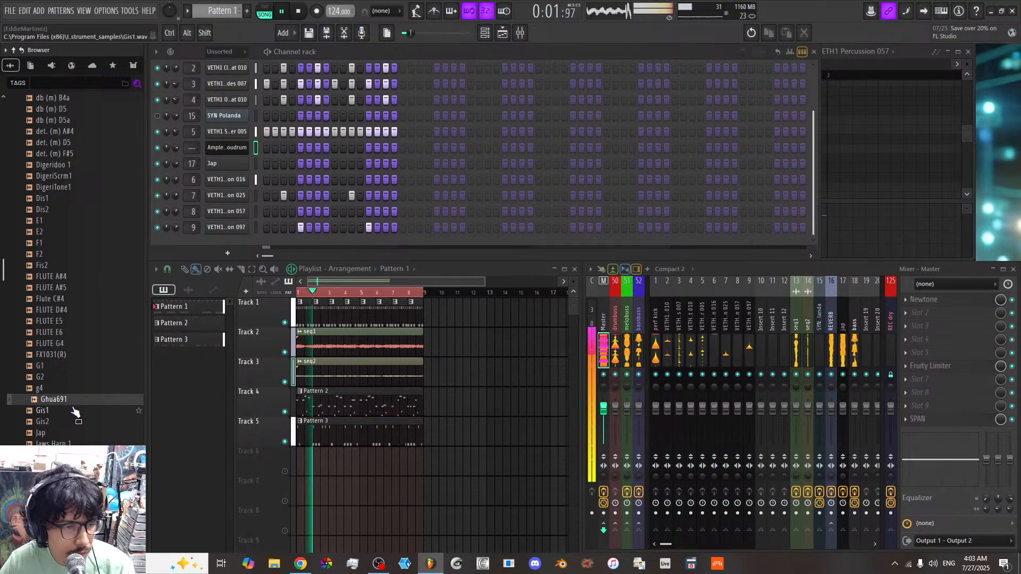
{"action": "scroll", "coordinate": [75, 421], "scroll_direction": "down", "scroll_amount": 4}
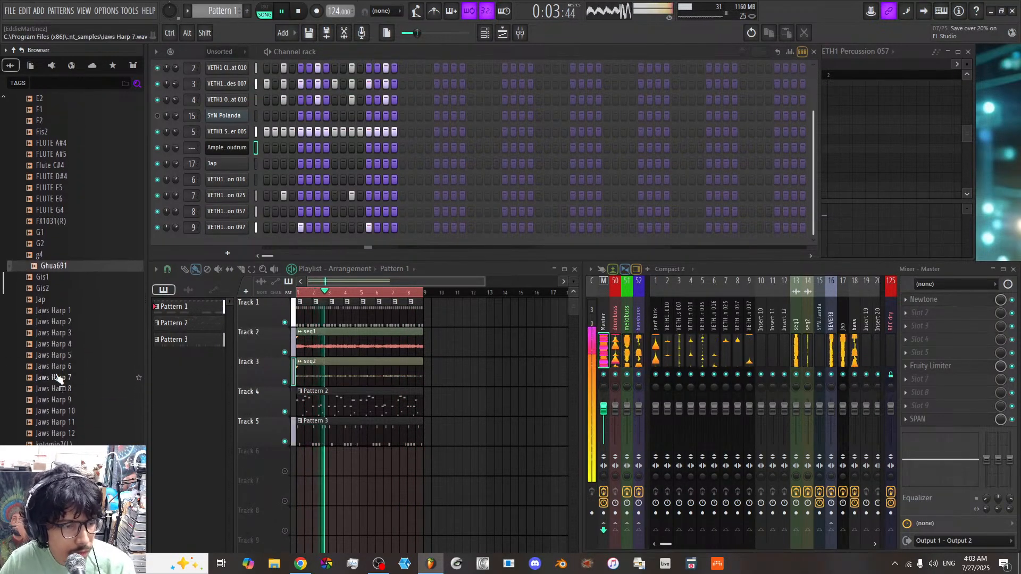
Step: Audition several Jaws Harp samples, from Jaws Harp 2 to Jaws Harp 12, and the kotomio2(L) sample
{"action": "left_click", "coordinate": [71, 323]}
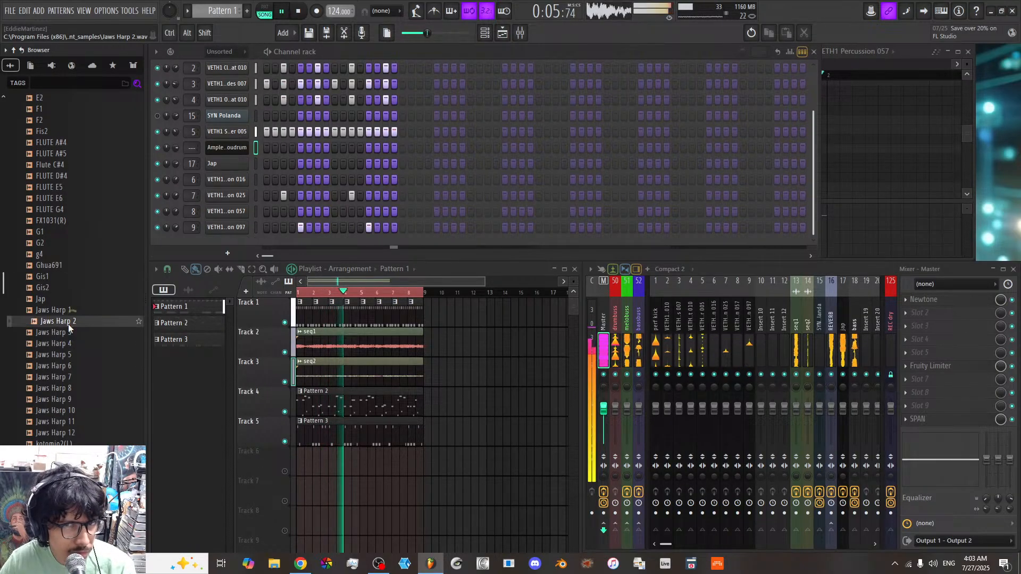
{"action": "left_click", "coordinate": [71, 333]}
{"action": "left_click", "coordinate": [72, 366]}
{"action": "left_click", "coordinate": [70, 389]}
{"action": "left_click", "coordinate": [72, 399]}
{"action": "left_click", "coordinate": [73, 433]}
{"action": "left_click", "coordinate": [74, 443]}
{"action": "scroll", "coordinate": [74, 440], "scroll_direction": "down", "scroll_amount": 4}
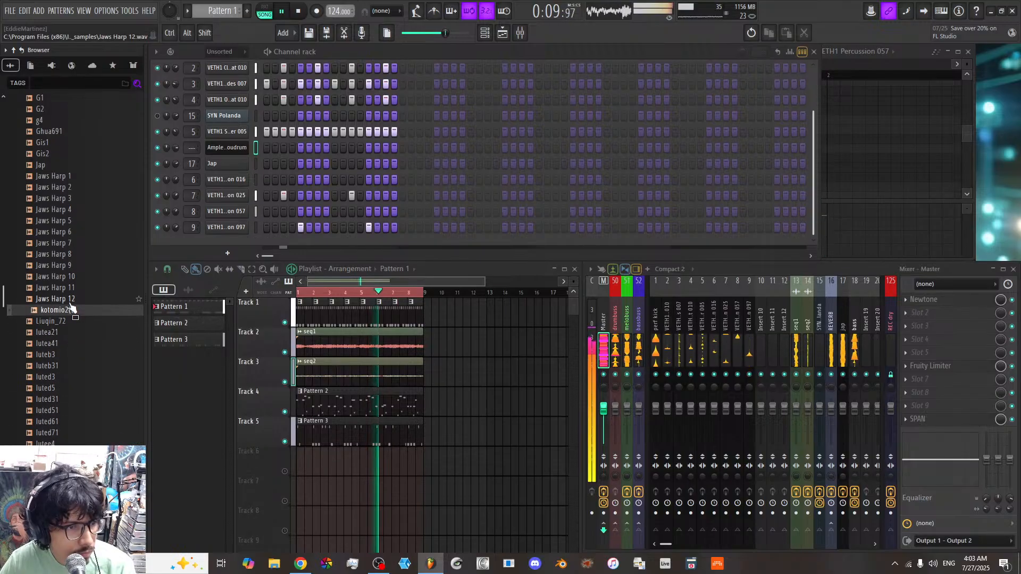
Step: Audition Liuqin_72 and the lute samples, including lutea21, lutea41 and luteb3
{"action": "left_click", "coordinate": [63, 324]}
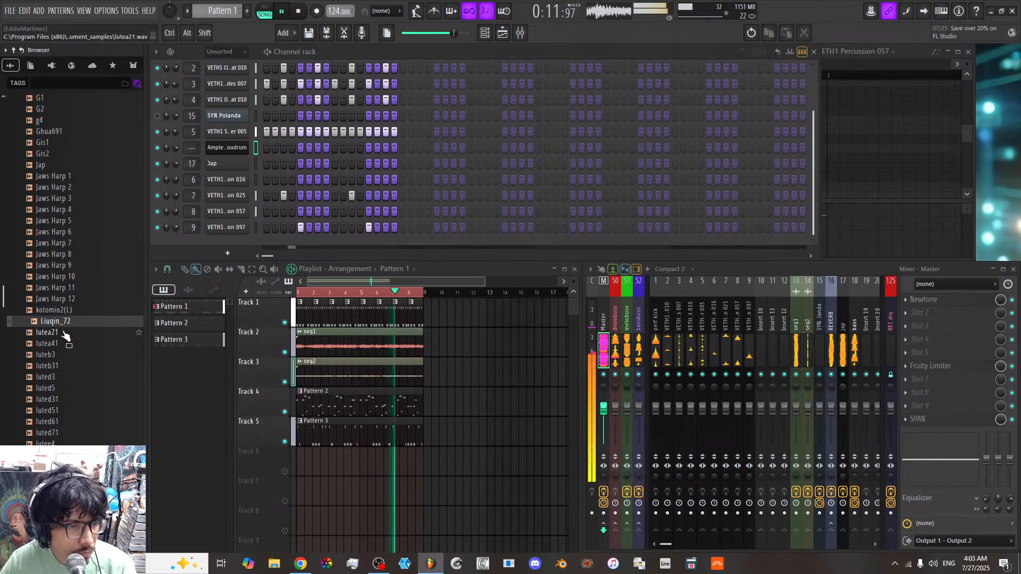
{"action": "left_click", "coordinate": [63, 332]}
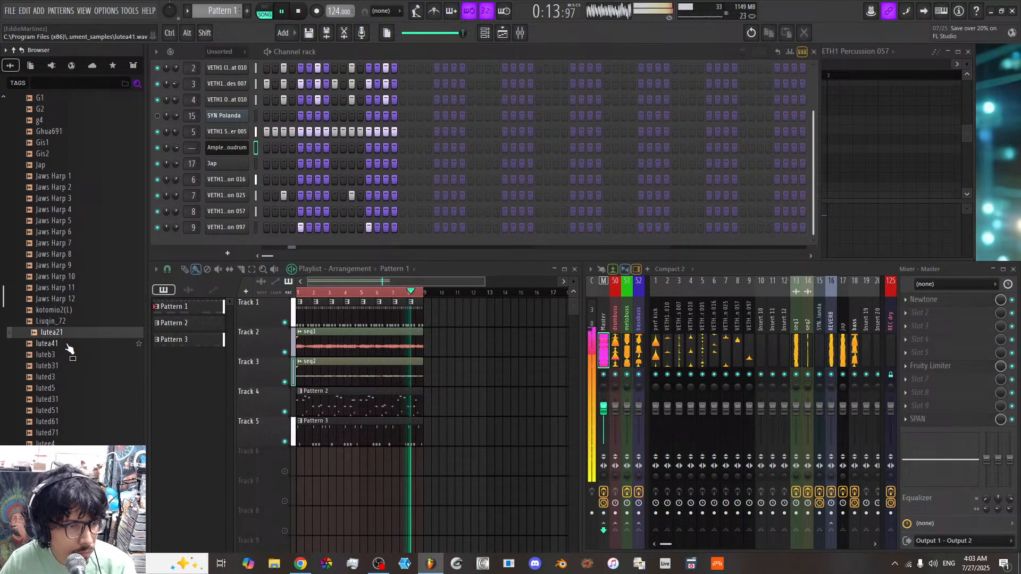
{"action": "left_click", "coordinate": [68, 344]}
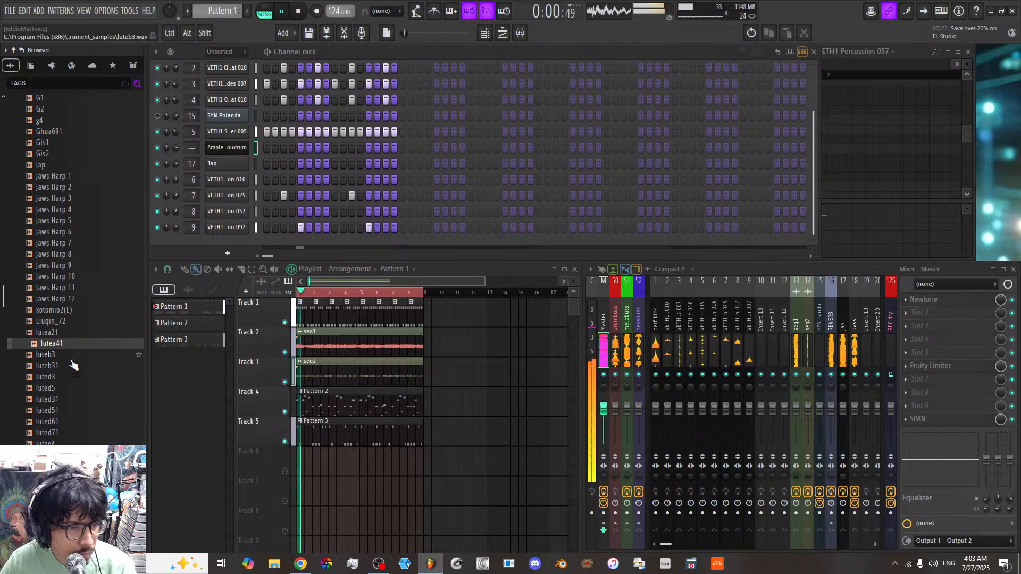
{"action": "left_click", "coordinate": [69, 356]}
{"action": "left_click", "coordinate": [70, 367]}
{"action": "left_click", "coordinate": [70, 379]}
{"action": "left_click", "coordinate": [68, 401]}
{"action": "left_click", "coordinate": [69, 421]}
{"action": "scroll", "coordinate": [69, 415], "scroll_direction": "down", "scroll_amount": 6}
Step: Audition the mono T'1 sample and the MU80 Tsugaru samples across their C, E and G# notes
{"action": "left_click", "coordinate": [58, 290]}
{"action": "left_click", "coordinate": [61, 321]}
{"action": "left_click", "coordinate": [66, 344]}
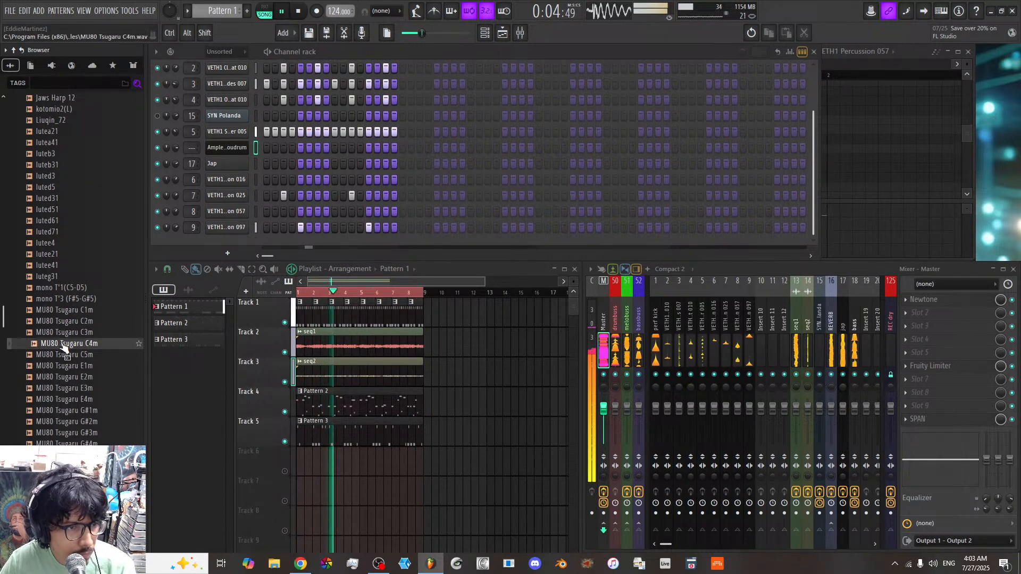
{"action": "left_click", "coordinate": [68, 355]}
{"action": "left_click", "coordinate": [69, 366]}
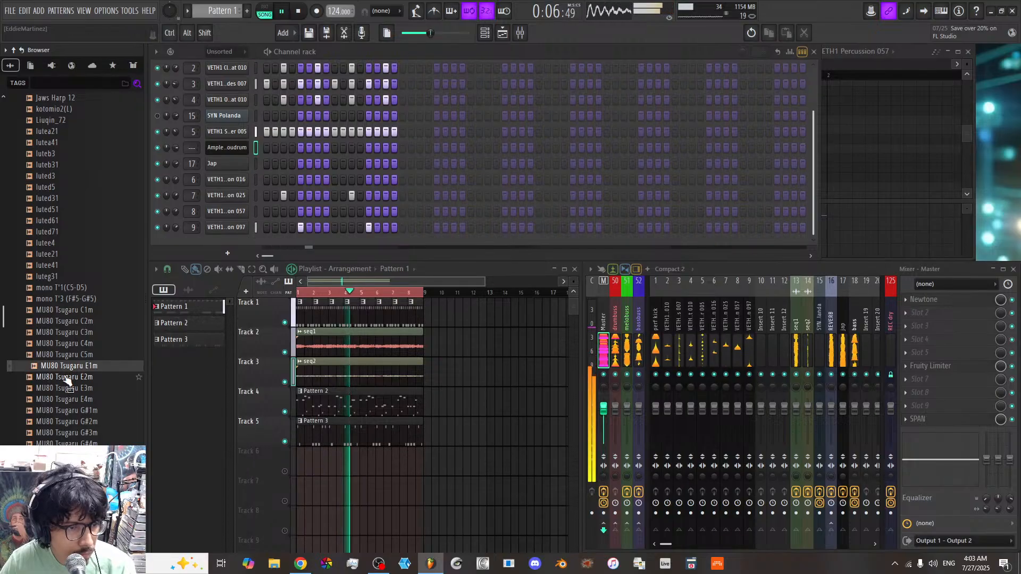
{"action": "left_click", "coordinate": [68, 378]}
{"action": "left_click", "coordinate": [66, 388]}
{"action": "left_click", "coordinate": [63, 411]}
{"action": "left_click", "coordinate": [62, 421]}
{"action": "left_click", "coordinate": [63, 455]}
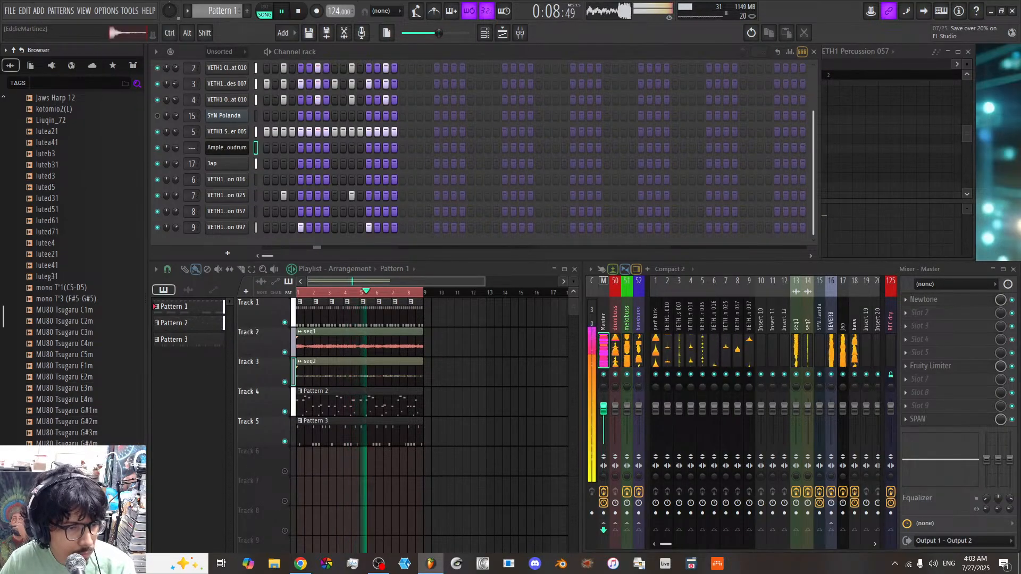
{"action": "scroll", "coordinate": [63, 369], "scroll_direction": "down", "scroll_amount": 4}
Step: Audition the pizz. (m) E5 sample and several of the Recorder samples
{"action": "left_click", "coordinate": [63, 345]}
{"action": "left_click", "coordinate": [61, 377]}
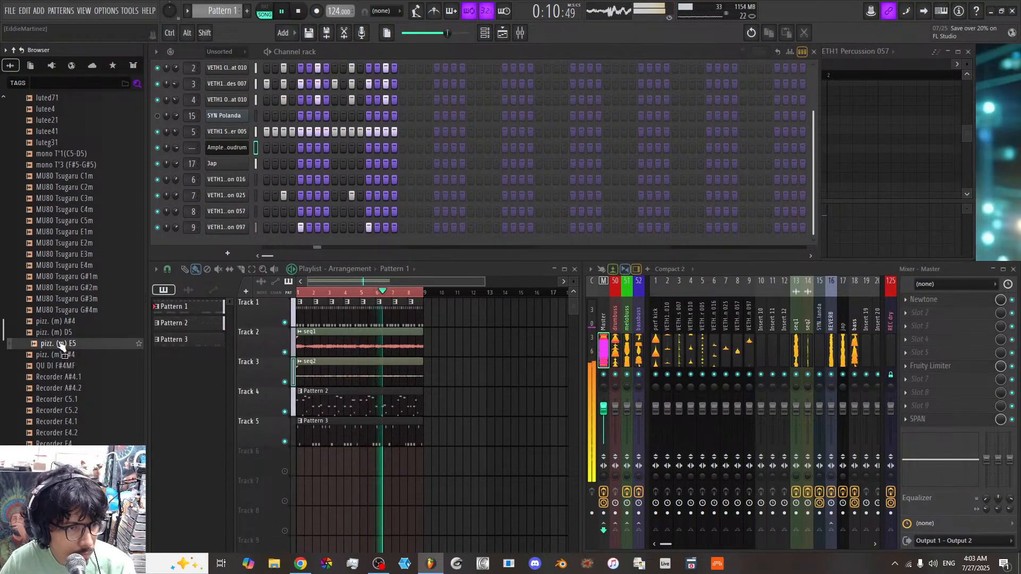
{"action": "left_click", "coordinate": [61, 380]}
{"action": "left_click", "coordinate": [62, 401]}
{"action": "left_click", "coordinate": [62, 412]}
{"action": "scroll", "coordinate": [64, 372], "scroll_direction": "down", "scroll_amount": 2}
{"action": "scroll", "coordinate": [64, 367], "scroll_direction": "down", "scroll_amount": 6}
Step: Audition the Sarangi Riff and Sarod samples and add Sarod Opn Strg C to the channel rack as a new channel
{"action": "left_click", "coordinate": [60, 299]}
{"action": "left_click", "coordinate": [67, 322]}
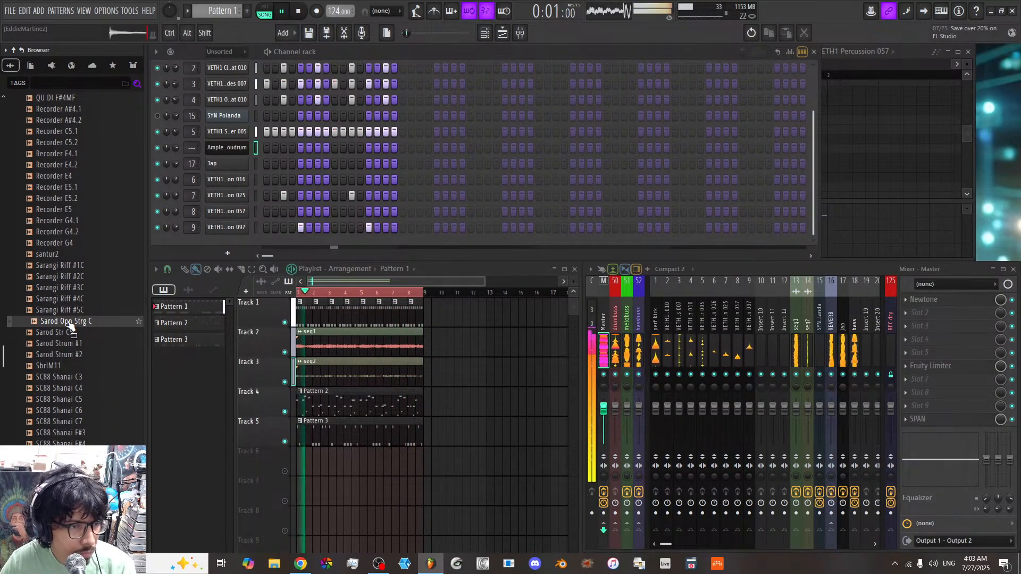
{"action": "left_click_drag", "start_coordinate": [77, 331], "coordinate": [219, 243]}
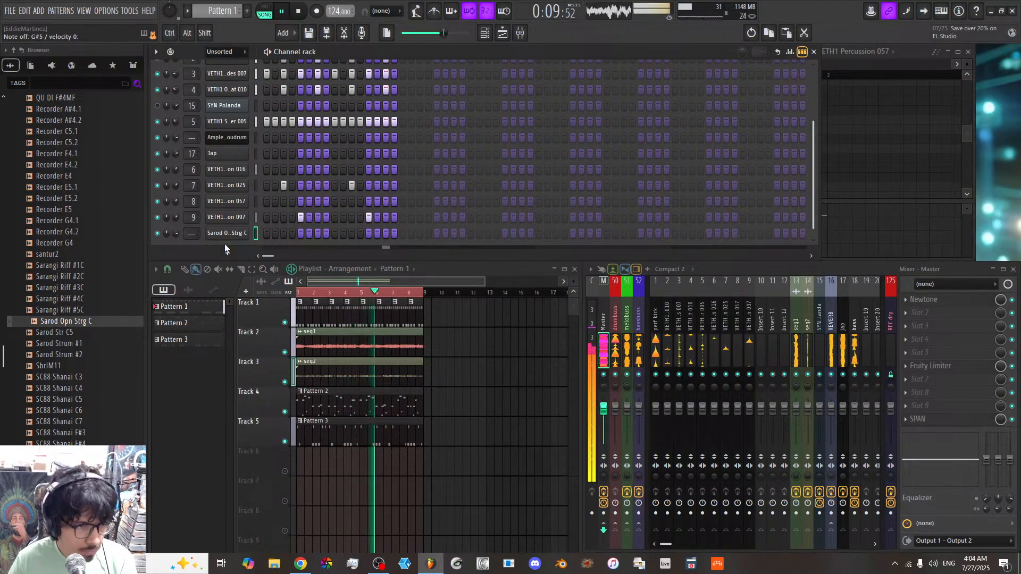
Step: Replace the new channel's sample with Sarod Str C5 and then SC88 Shanai C4, and set the channel to cut itself
{"action": "left_click", "coordinate": [71, 333]}
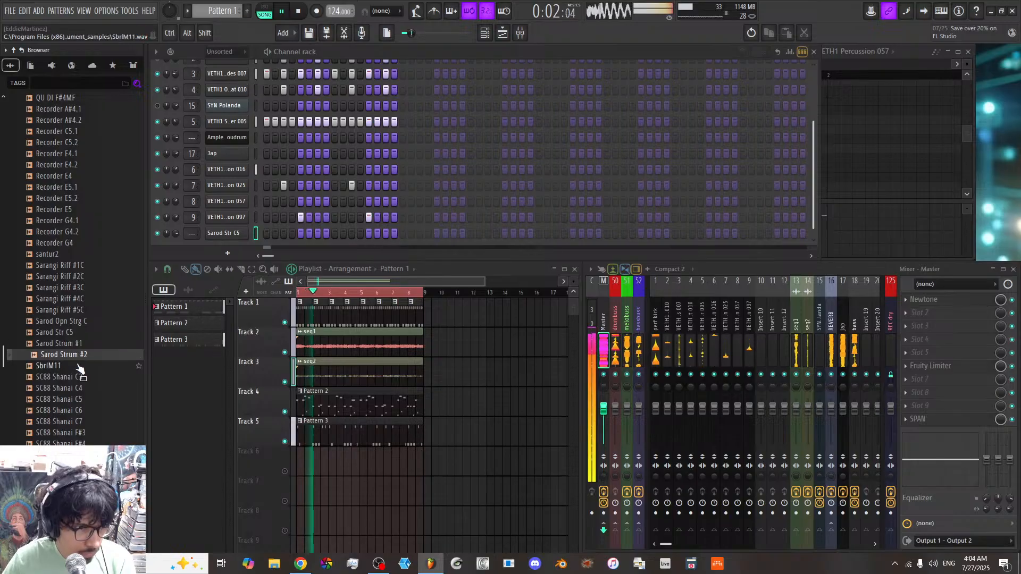
{"action": "left_click", "coordinate": [78, 392]}
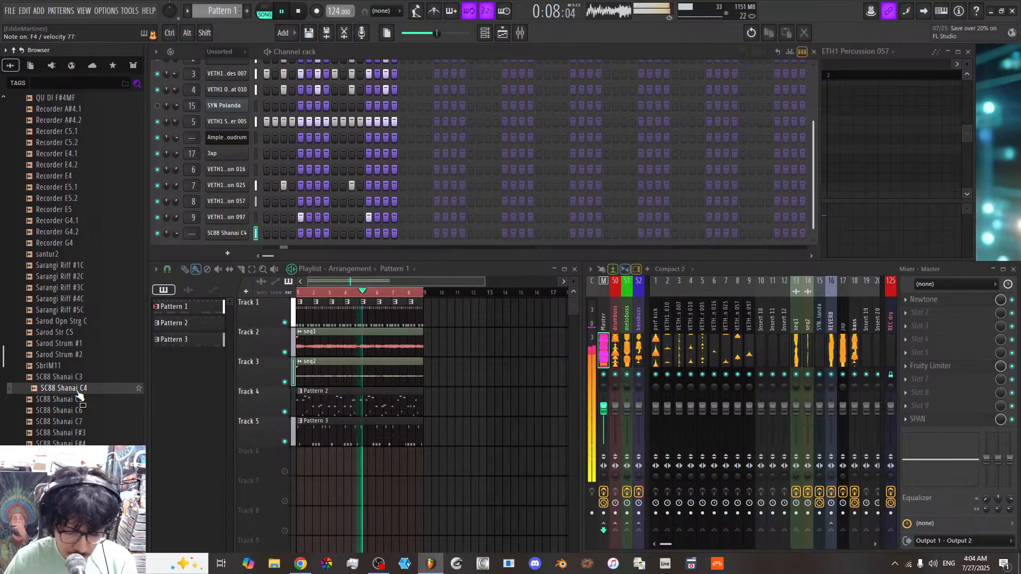
{"action": "right_click", "coordinate": [213, 233]}
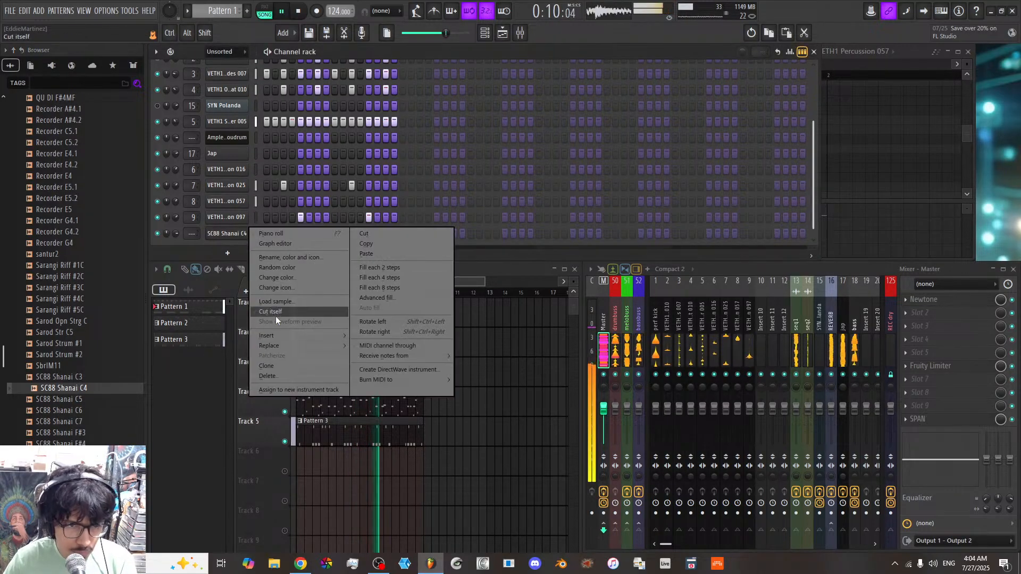
{"action": "left_click", "coordinate": [273, 312]}
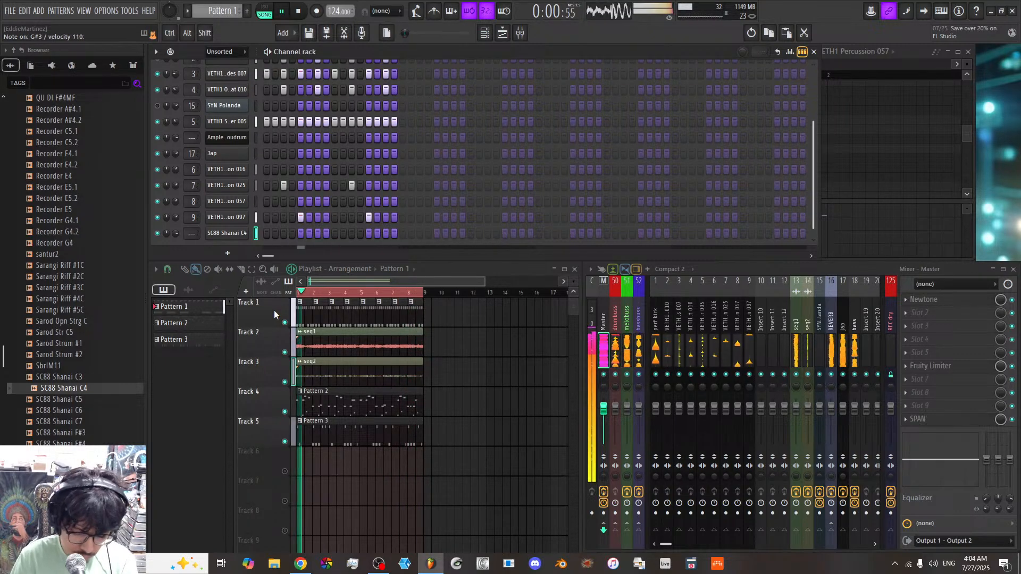
Step: Try further Shanai and Sitar samples, loading Sitar-c and then slur (m) C5 into the sample channel
{"action": "left_click", "coordinate": [85, 400]}
{"action": "left_click", "coordinate": [96, 411]}
{"action": "left_click", "coordinate": [93, 422]}
{"action": "left_click", "coordinate": [86, 434]}
{"action": "left_click", "coordinate": [84, 444]}
{"action": "scroll", "coordinate": [83, 441], "scroll_direction": "down", "scroll_amount": 4}
{"action": "left_click", "coordinate": [80, 403]}
{"action": "left_click", "coordinate": [64, 368]}
{"action": "left_click", "coordinate": [69, 399]}
{"action": "middle_click", "coordinate": [69, 399]}
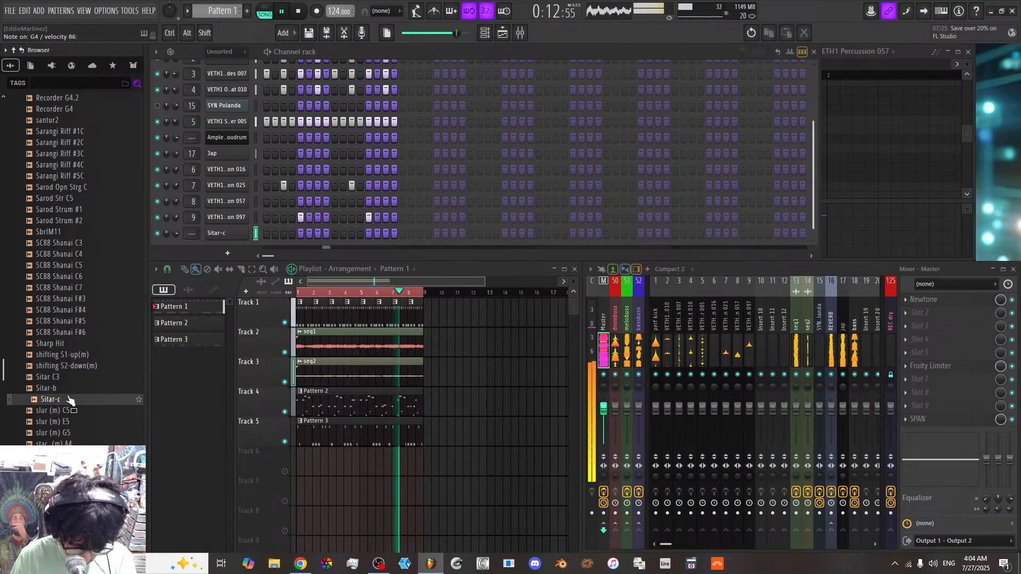
{"action": "key", "text": "Down"}
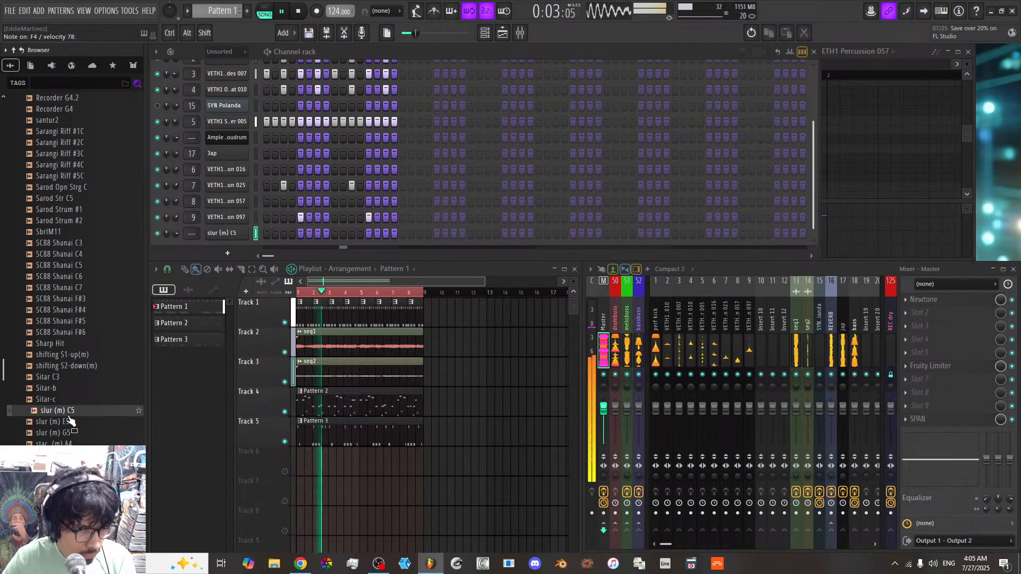
Step: Raise the slur (m) C5 channel's volume to 92% and audition the following slur and stac. samples
{"action": "left_click", "coordinate": [242, 233]}
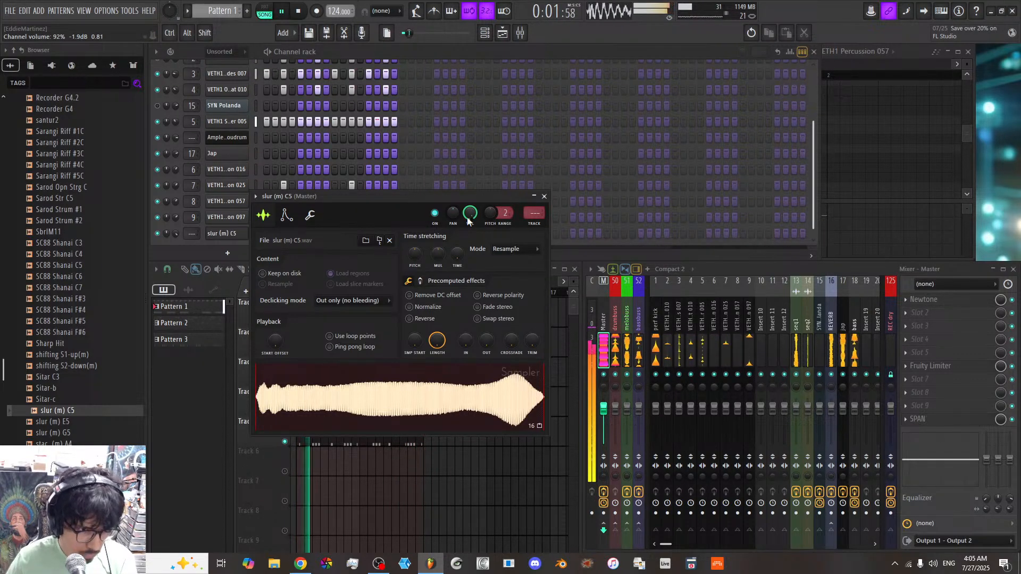
{"action": "key", "text": "Down"}
{"action": "key", "text": "Down"}
{"action": "key", "text": "Down"}
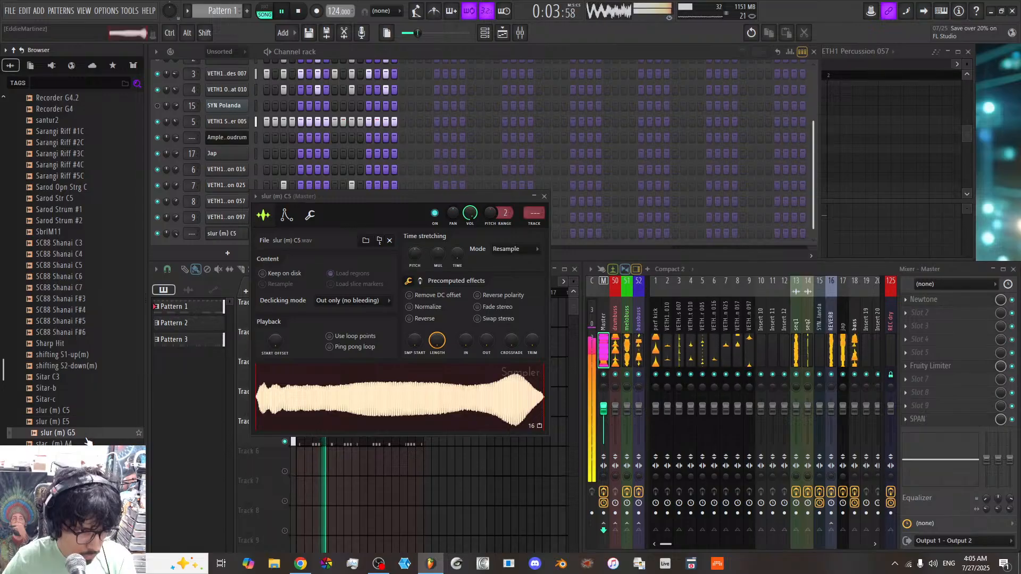
{"action": "key", "text": "Down"}
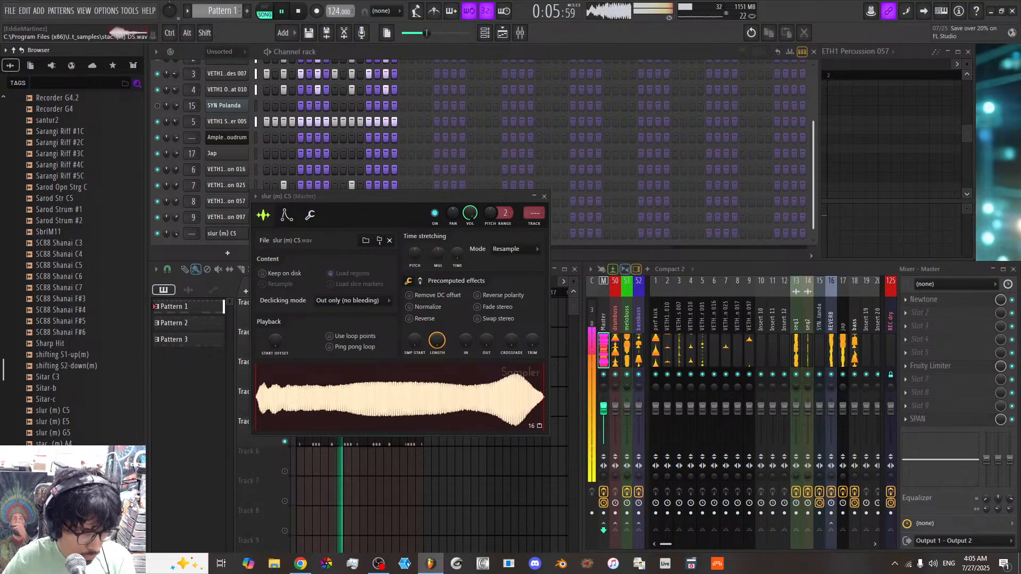
Step: Audition the Str-bndl, TinWD5, trem. (m) E5 and ub (m) samples
{"action": "scroll", "coordinate": [66, 402], "scroll_direction": "down", "scroll_amount": 4}
{"action": "left_click", "coordinate": [63, 355]}
{"action": "left_click", "coordinate": [64, 377]}
{"action": "left_click", "coordinate": [63, 398]}
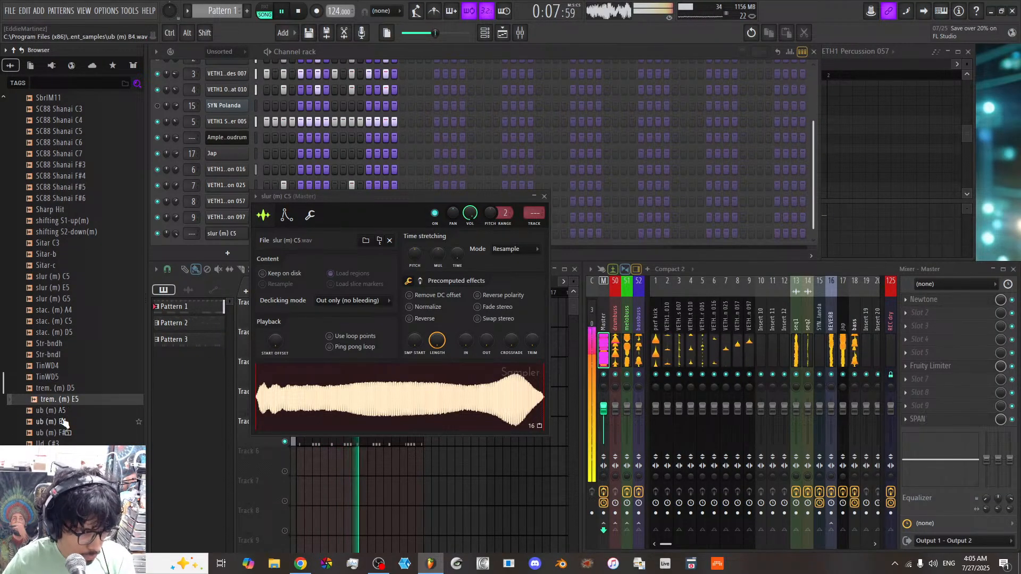
{"action": "left_click", "coordinate": [62, 422]}
{"action": "left_click", "coordinate": [62, 432]}
Step: Audition the remaining samples from the Ud group to the end of the ethnic instrument folder
{"action": "scroll", "coordinate": [63, 421], "scroll_direction": "down", "scroll_amount": 4}
{"action": "left_click", "coordinate": [61, 344]}
{"action": "left_click", "coordinate": [63, 377]}
{"action": "left_click", "coordinate": [62, 388]}
{"action": "scroll", "coordinate": [64, 391], "scroll_direction": "down", "scroll_amount": 6}
{"action": "left_click", "coordinate": [62, 254]}
{"action": "left_click", "coordinate": [61, 300]}
{"action": "left_click", "coordinate": [62, 321]}
{"action": "left_click", "coordinate": [63, 333]}
Step: Go back to Sarod Str C5, load it into the sample channel, and close the sampler window
{"action": "scroll", "coordinate": [63, 327], "scroll_direction": "up", "scroll_amount": 10}
{"action": "left_click", "coordinate": [52, 255]}
{"action": "left_click", "coordinate": [51, 265]}
{"action": "scroll", "coordinate": [56, 277], "scroll_direction": "up", "scroll_amount": 6}
{"action": "left_click", "coordinate": [60, 265]}
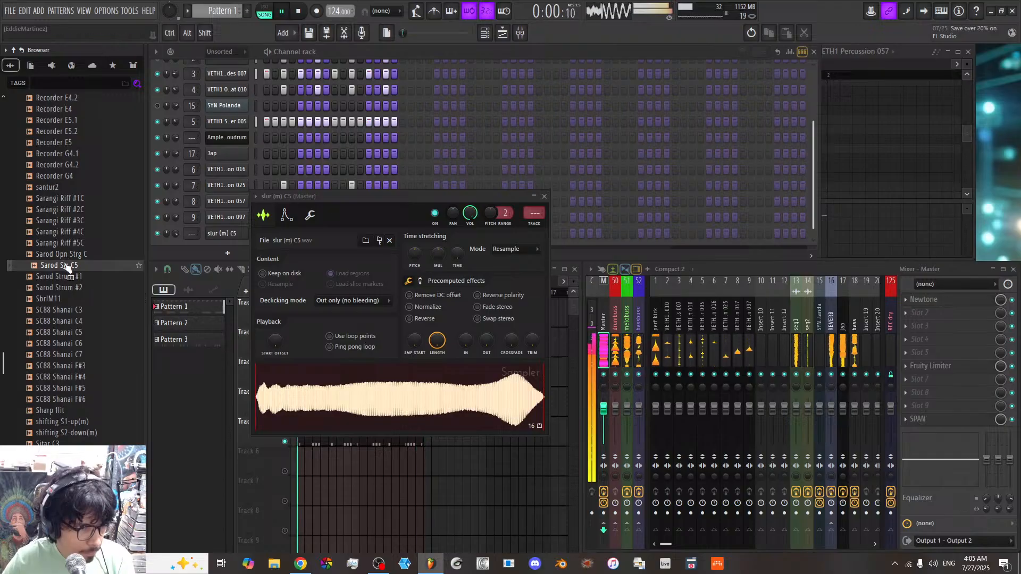
{"action": "middle_click", "coordinate": [66, 266]}
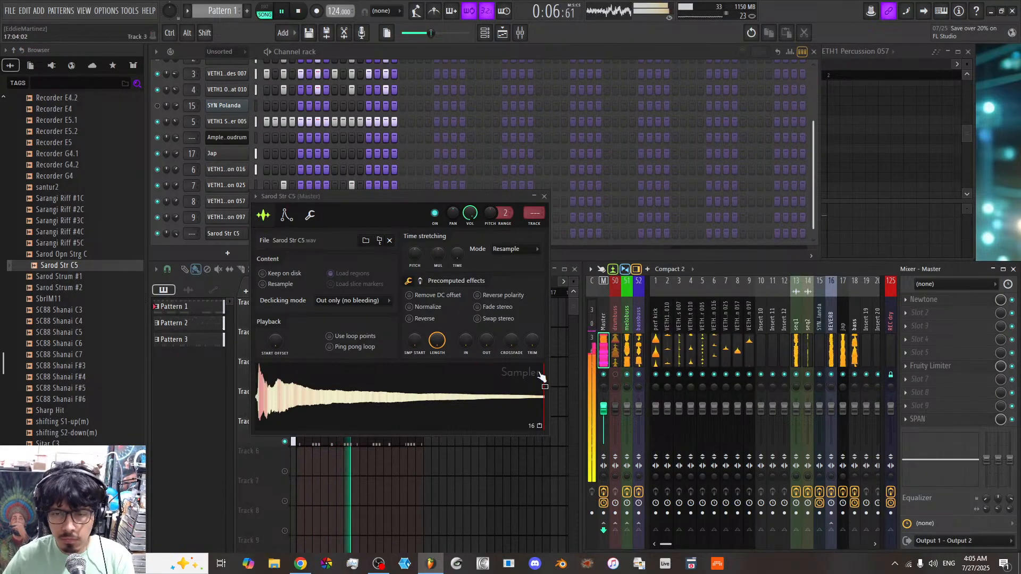
{"action": "right_click", "coordinate": [233, 237]}
{"action": "left_click", "coordinate": [234, 238]}
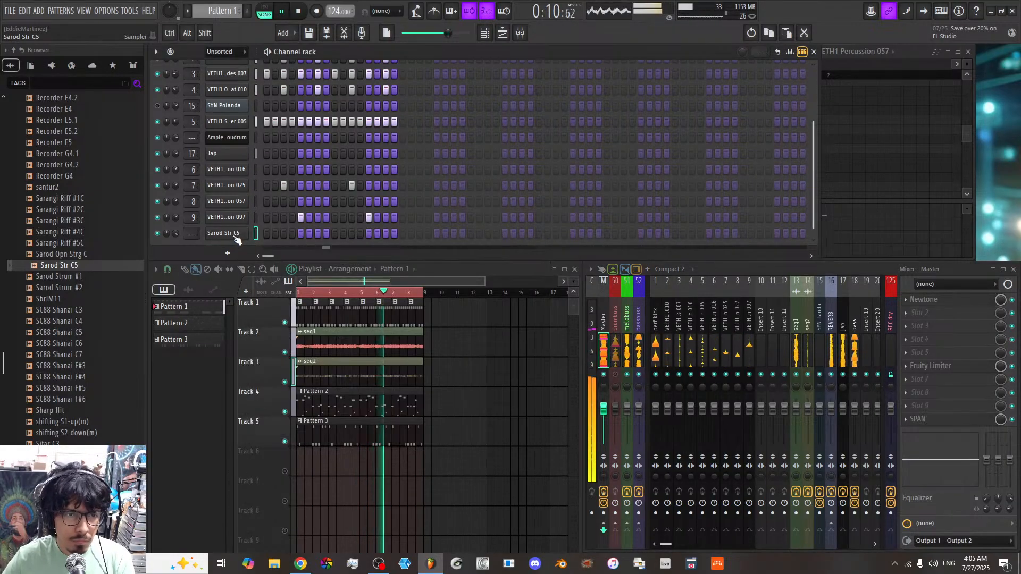
Step: Shape the Sarod Str C5 volume envelope with no attack, a long hold, a short decay and a longer release
{"action": "left_click", "coordinate": [235, 236]}
{"action": "left_click", "coordinate": [286, 215]}
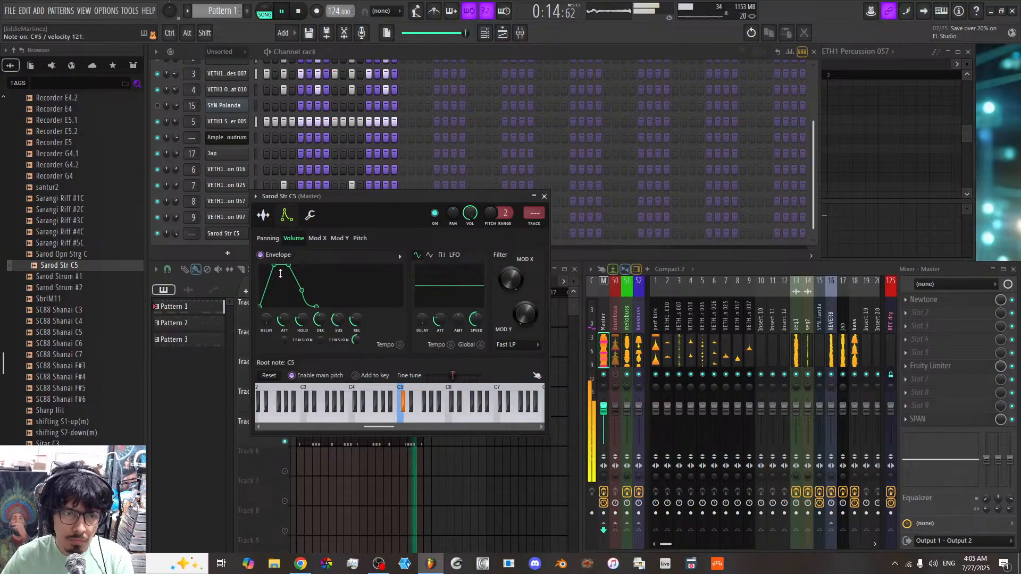
{"action": "left_click_drag", "start_coordinate": [275, 269], "coordinate": [261, 267]}
{"action": "left_click_drag", "start_coordinate": [306, 325], "coordinate": [338, 341]}
{"action": "left_click_drag", "start_coordinate": [320, 319], "coordinate": [321, 335]}
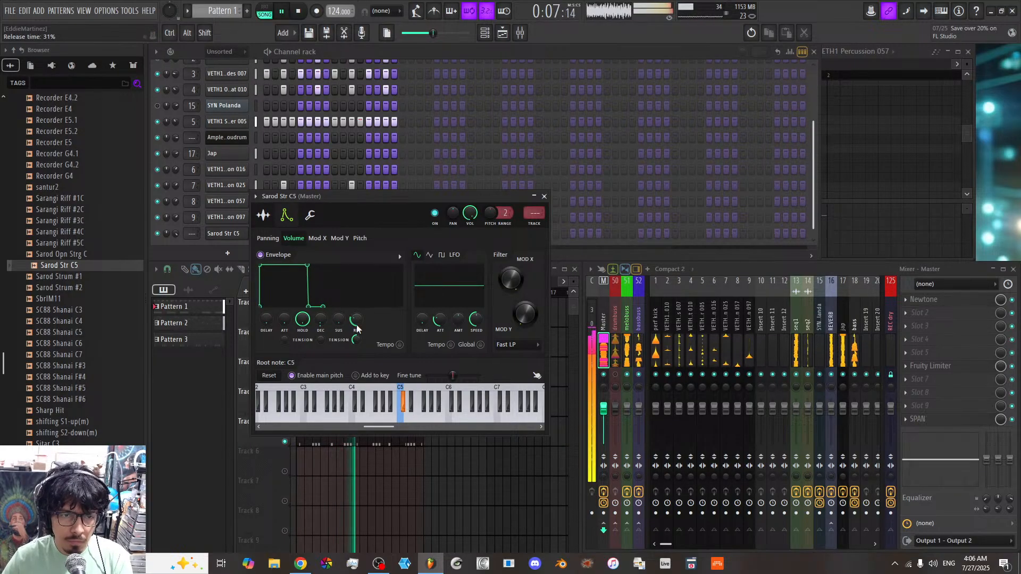
{"action": "left_click_drag", "start_coordinate": [356, 323], "coordinate": [338, 313]}
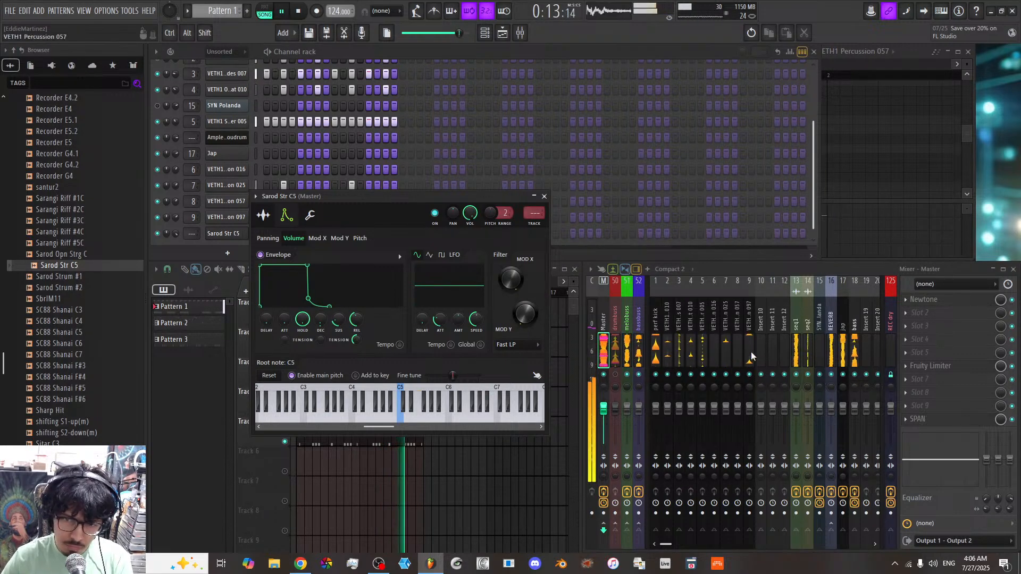
Step: Route the Sarod Str C5 channel to mixer insert 19 and send that track to the REVERB track
{"action": "right_click", "coordinate": [866, 346]}
{"action": "mouse_move", "coordinate": [910, 299]}
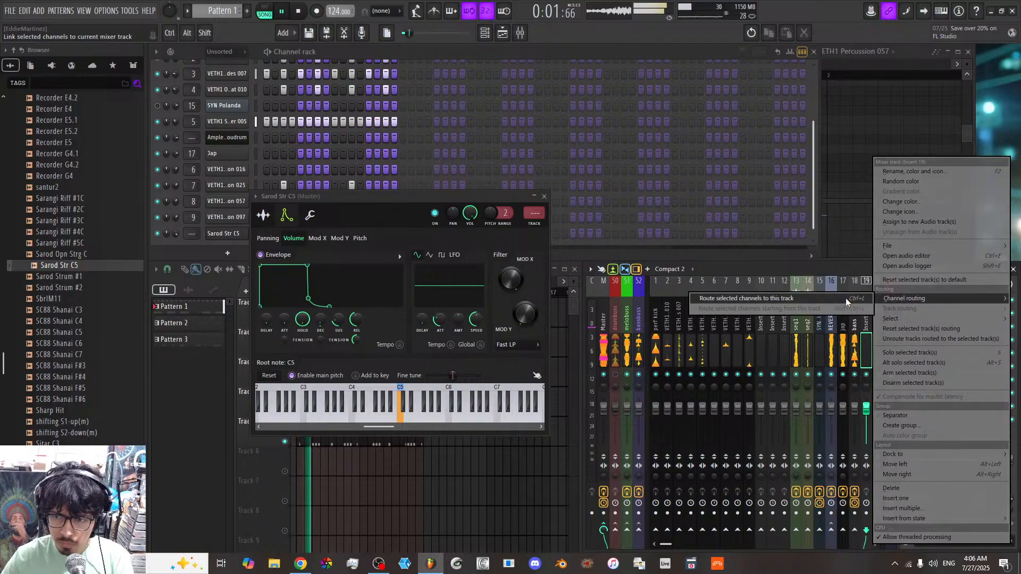
{"action": "left_click", "coordinate": [847, 297]}
{"action": "left_click", "coordinate": [832, 530]}
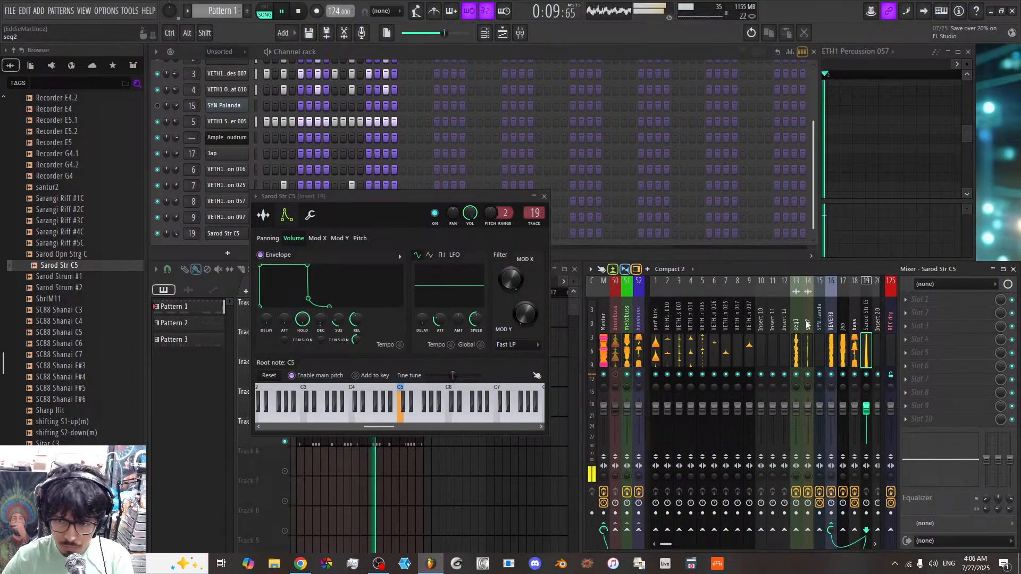
Step: Load the DELAY (SUPERMASSIVE) mixer track state onto insert 20
{"action": "scroll", "coordinate": [790, 342], "scroll_direction": "down", "scroll_amount": 3}
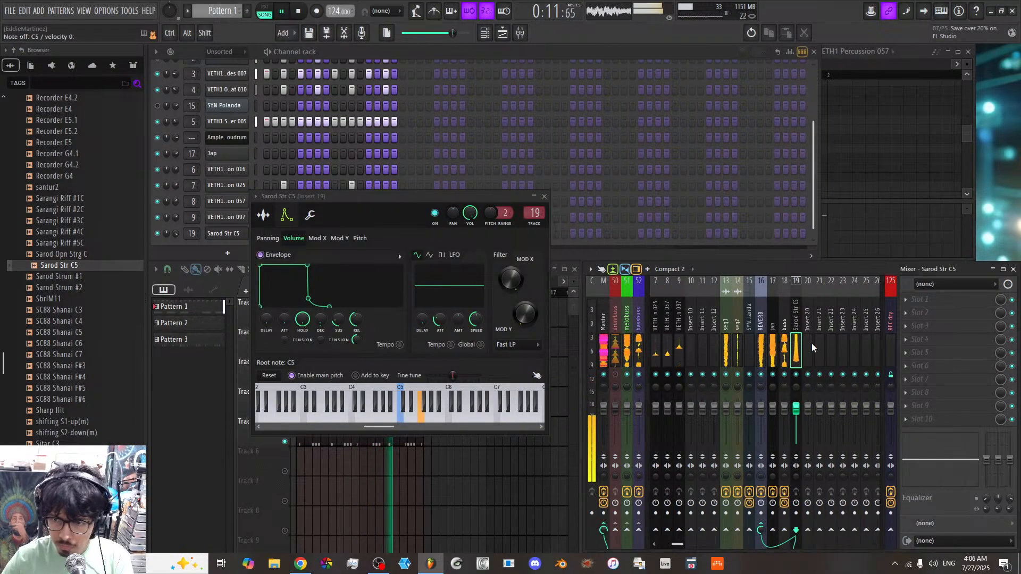
{"action": "right_click", "coordinate": [810, 336]}
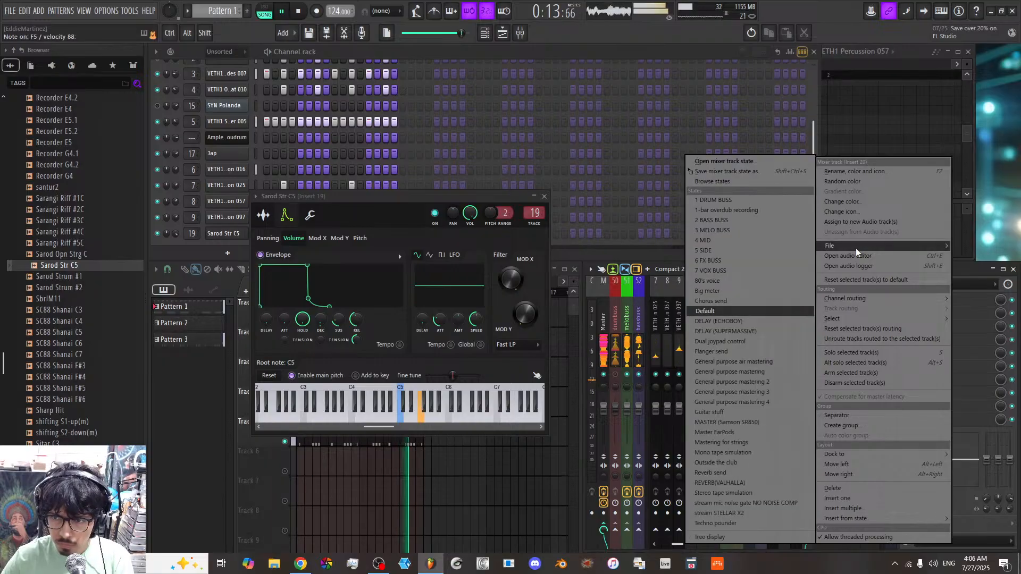
{"action": "mouse_move", "coordinate": [840, 246]}
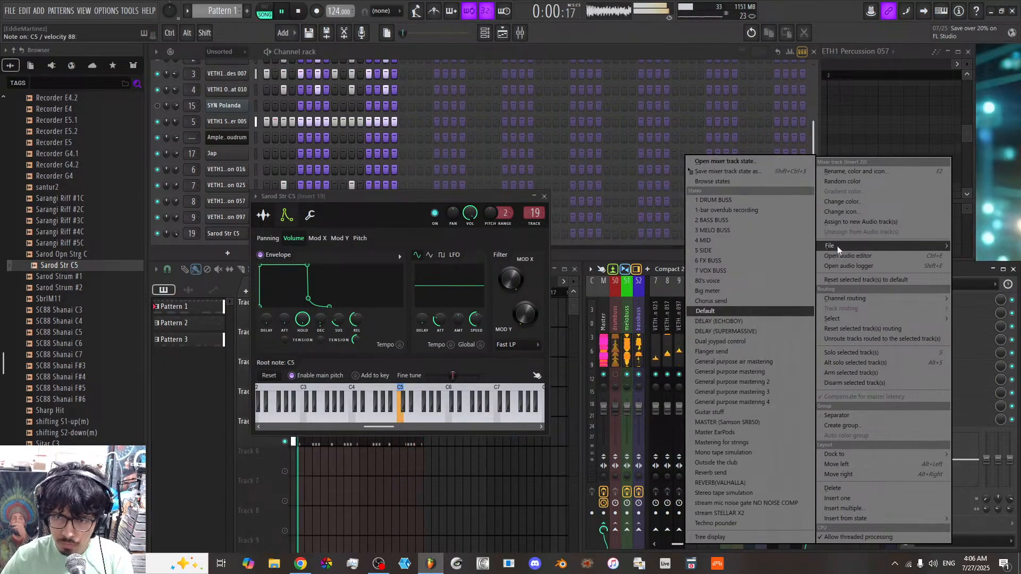
{"action": "left_click", "coordinate": [773, 333]}
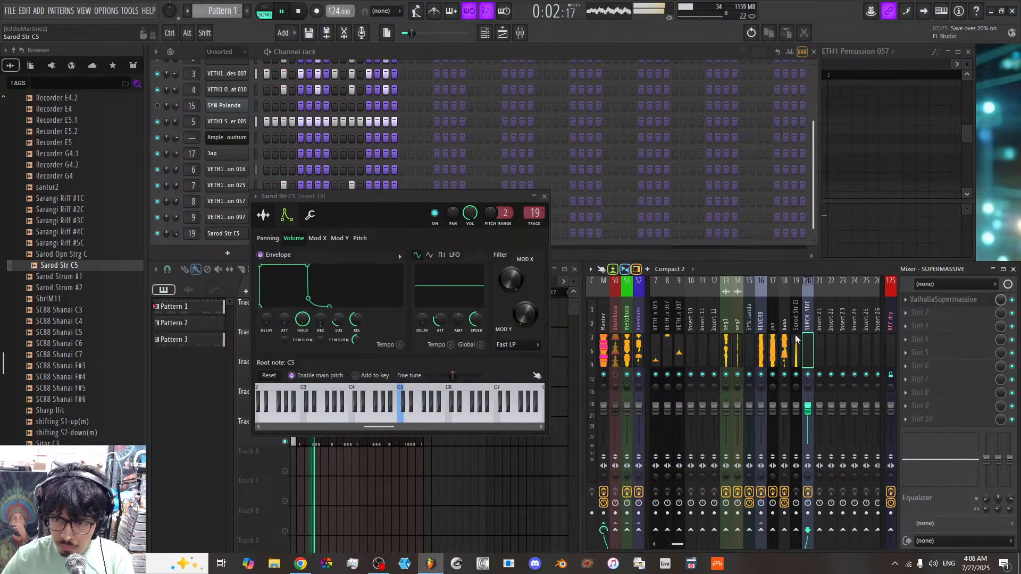
Step: Send the Sarod Str C5 track to the SUPERMASSIVE delay track and mute the Jap channel
{"action": "left_click", "coordinate": [797, 348]}
{"action": "left_click", "coordinate": [808, 530]}
{"action": "left_click_drag", "start_coordinate": [808, 530], "coordinate": [808, 550]}
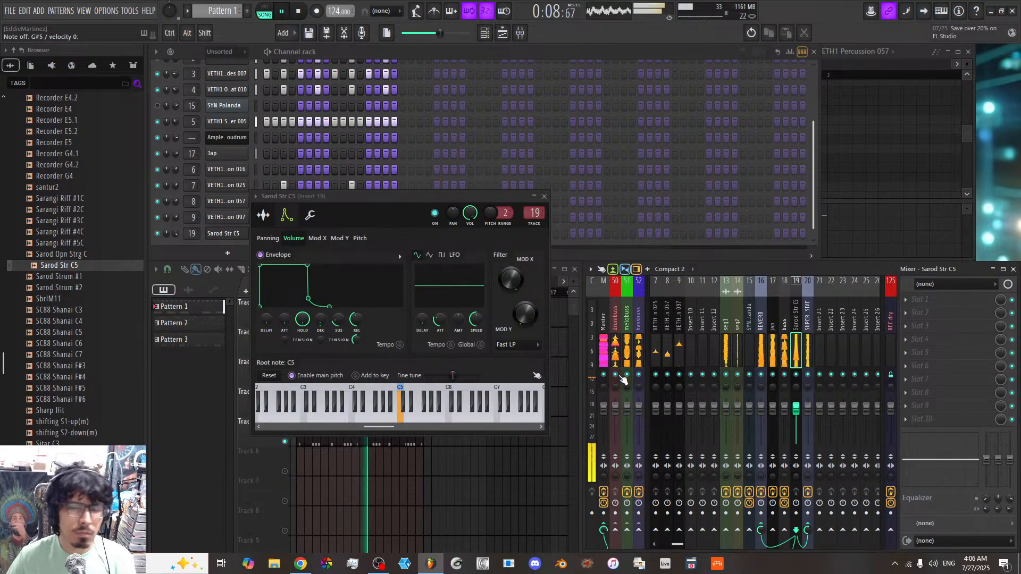
{"action": "left_click", "coordinate": [157, 154]}
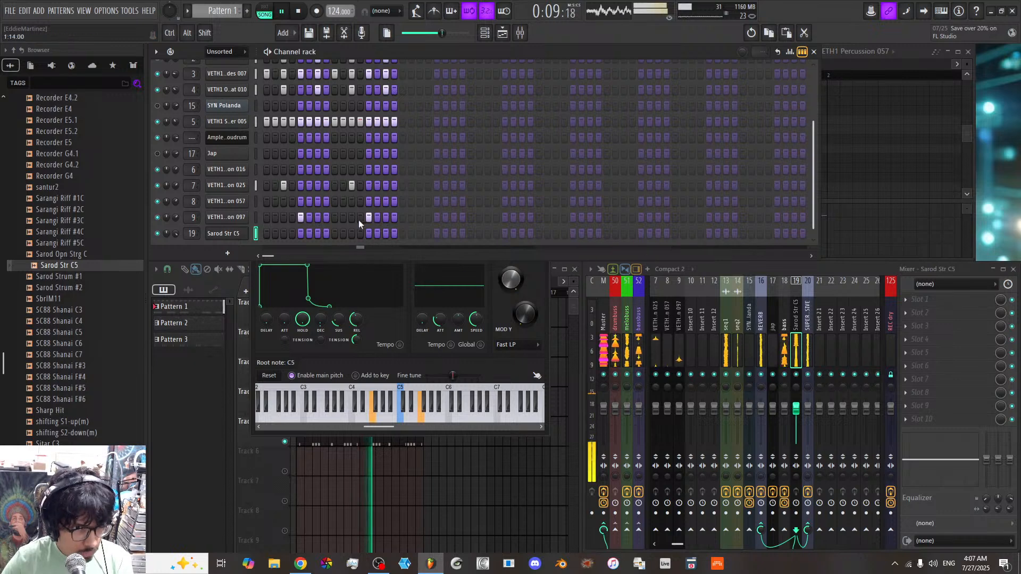
Step: Insert a Serum 2 instrument channel above the bass channel in the channel rack
{"action": "scroll", "coordinate": [257, 149], "scroll_direction": "up", "scroll_amount": 3}
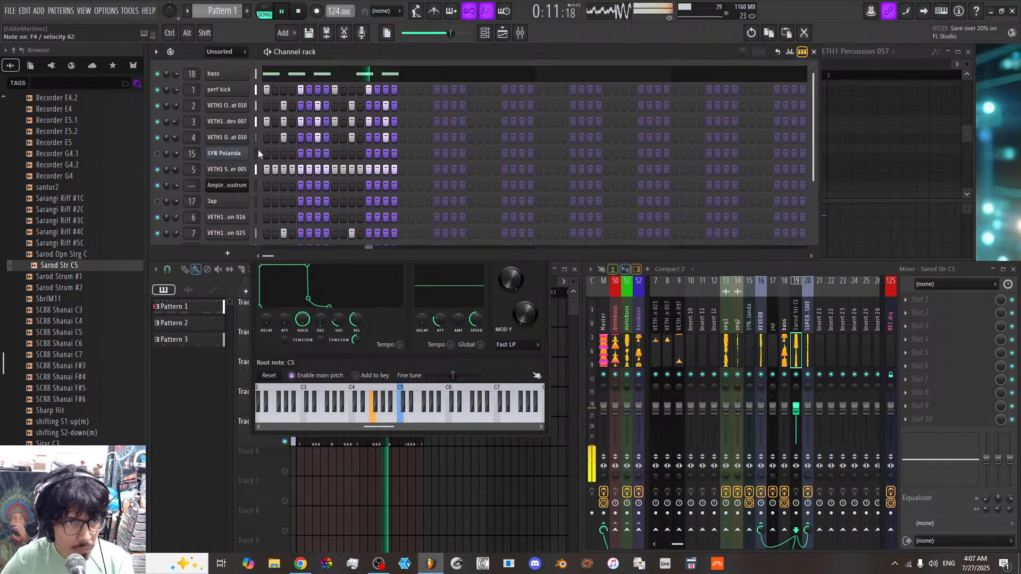
{"action": "right_click", "coordinate": [228, 74]}
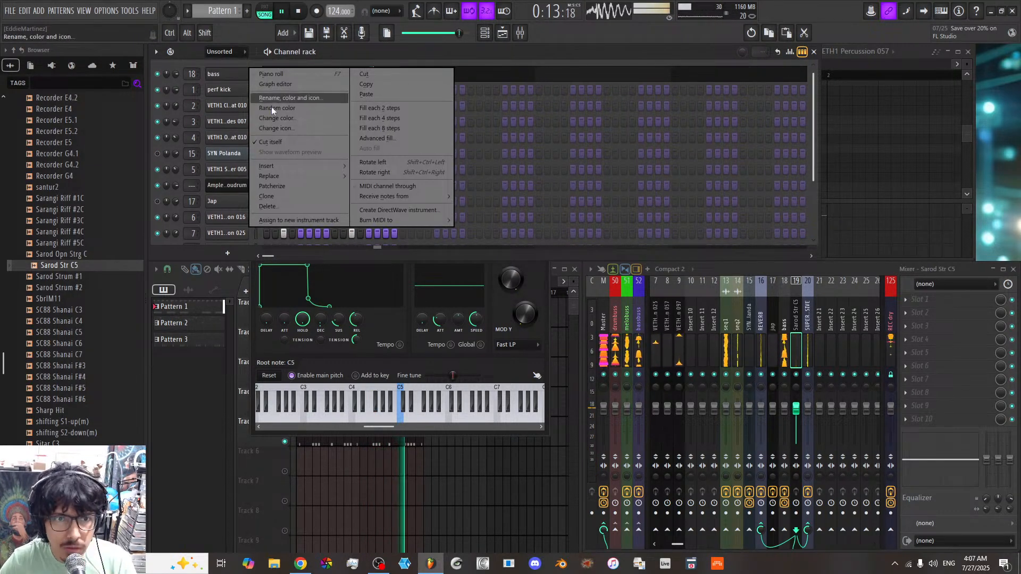
{"action": "mouse_move", "coordinate": [295, 166]}
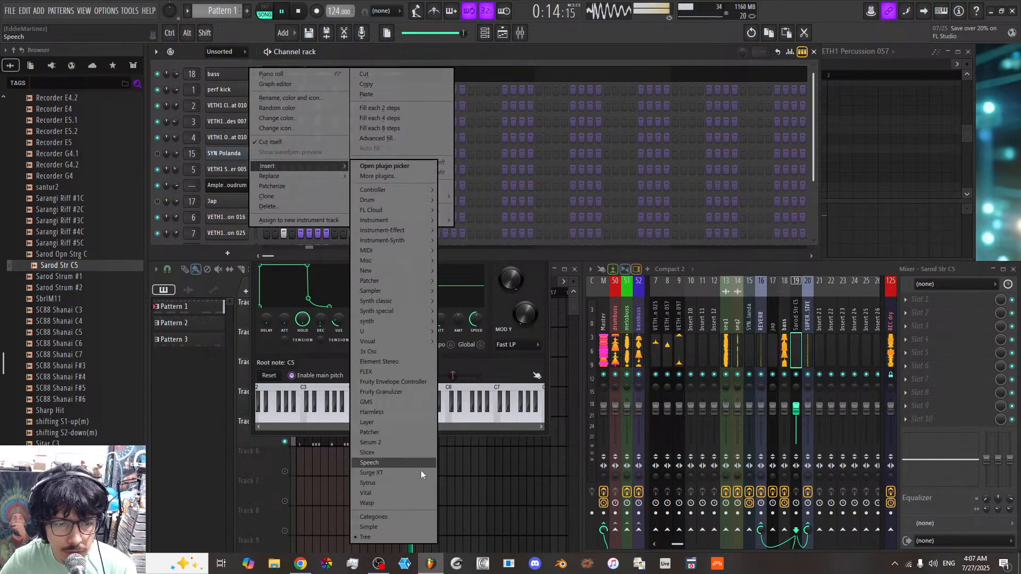
{"action": "left_click", "coordinate": [385, 443]}
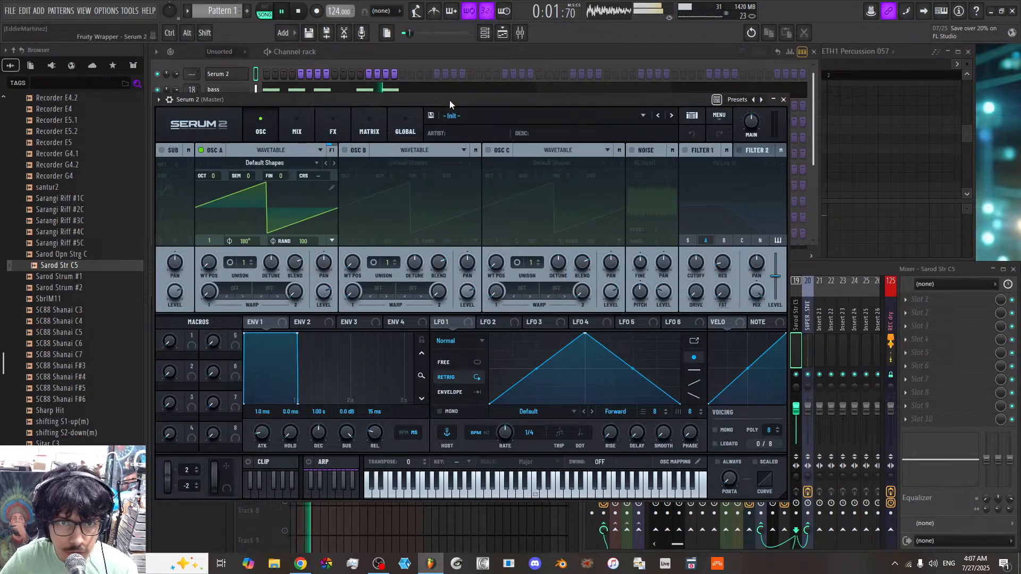
{"action": "left_click_drag", "start_coordinate": [449, 100], "coordinate": [510, 94]}
Step: Save the project as "Eterno - Dubby but cool seum2 #372" in its own new folder under Techno Tracks > Experimental
{"action": "left_click", "coordinate": [12, 10]}
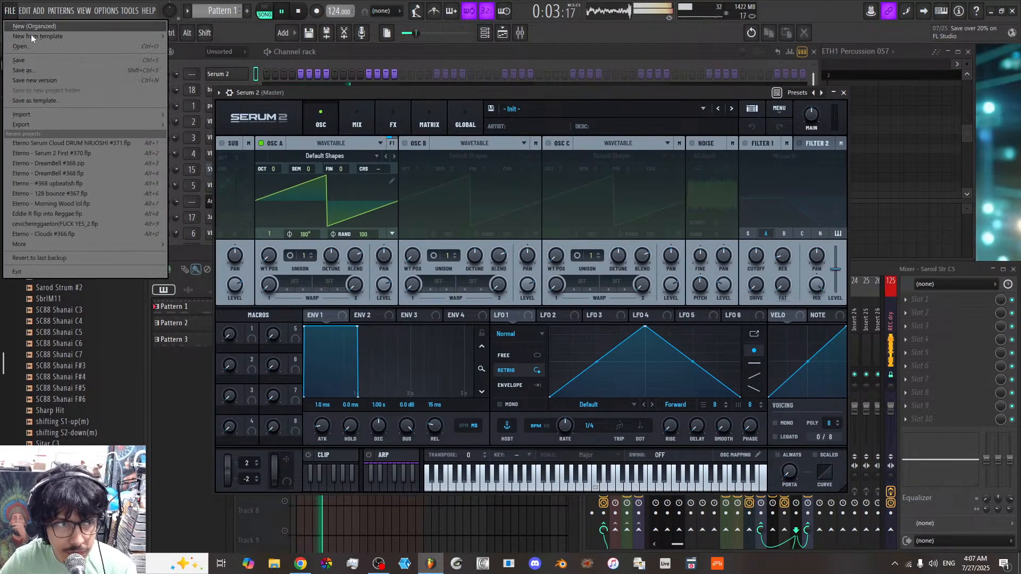
{"action": "left_click", "coordinate": [44, 70]}
{"action": "left_click", "coordinate": [427, 266]}
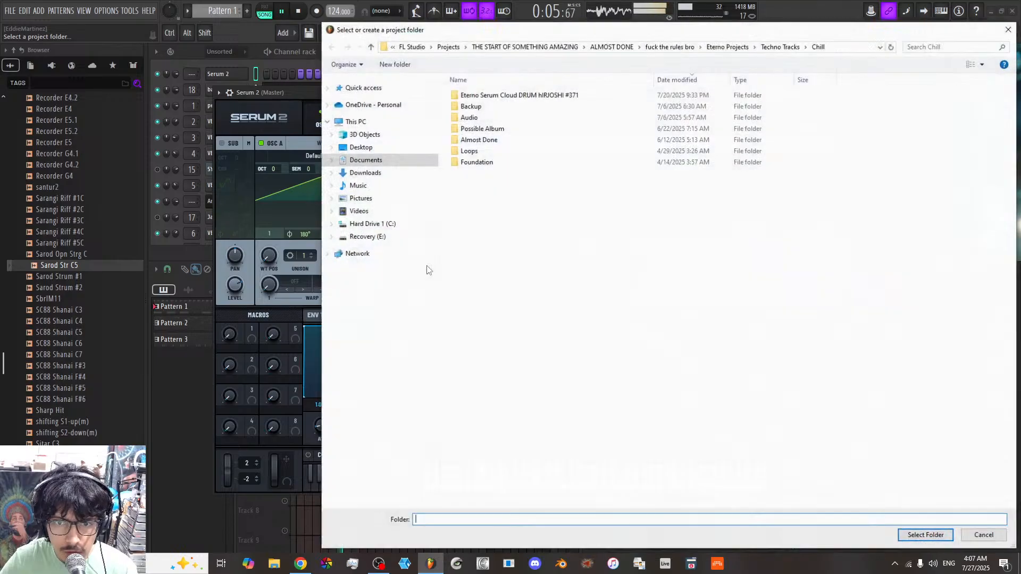
{"action": "left_click", "coordinate": [727, 44]}
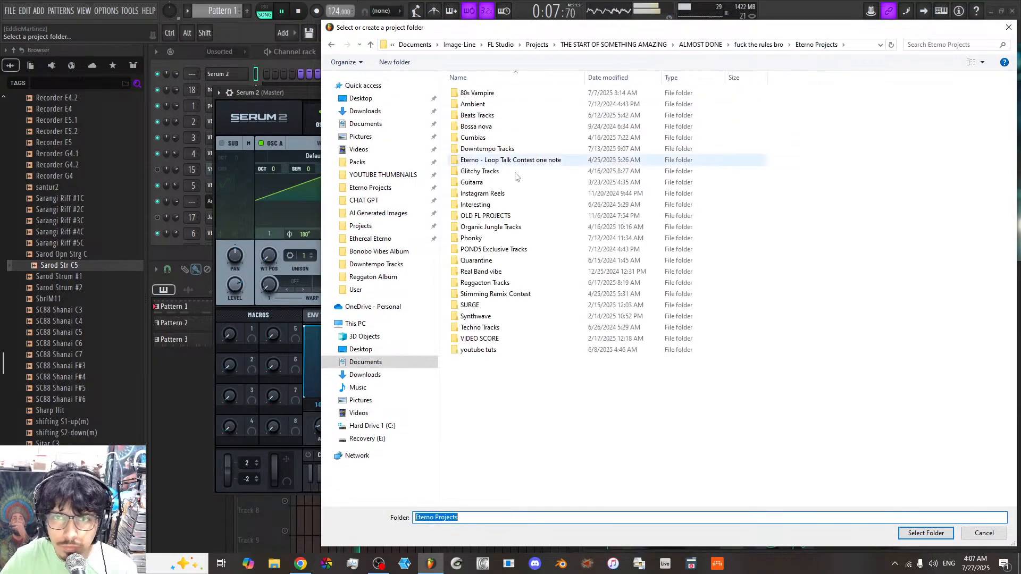
{"action": "double_click", "coordinate": [480, 328]}
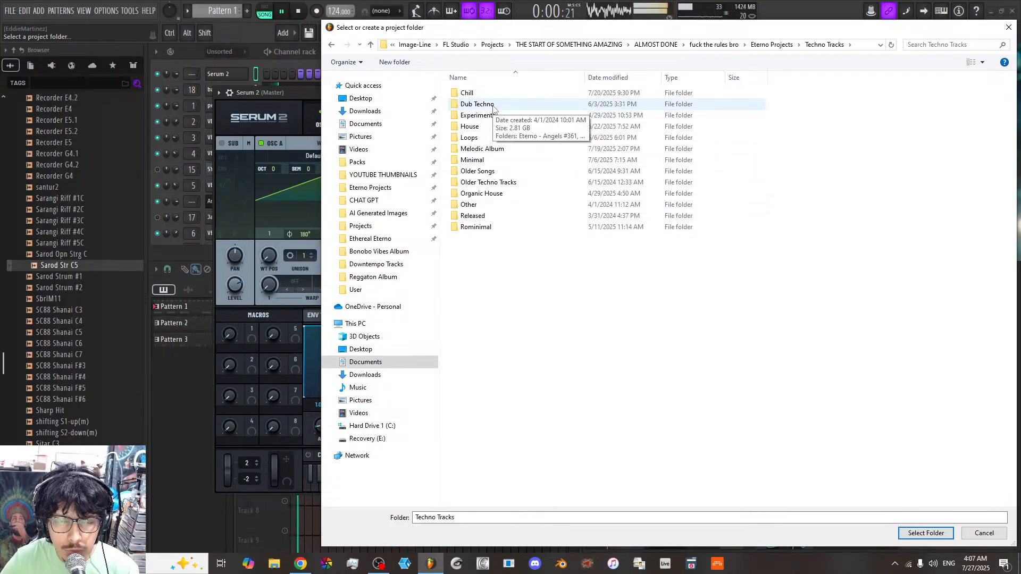
{"action": "double_click", "coordinate": [478, 115]}
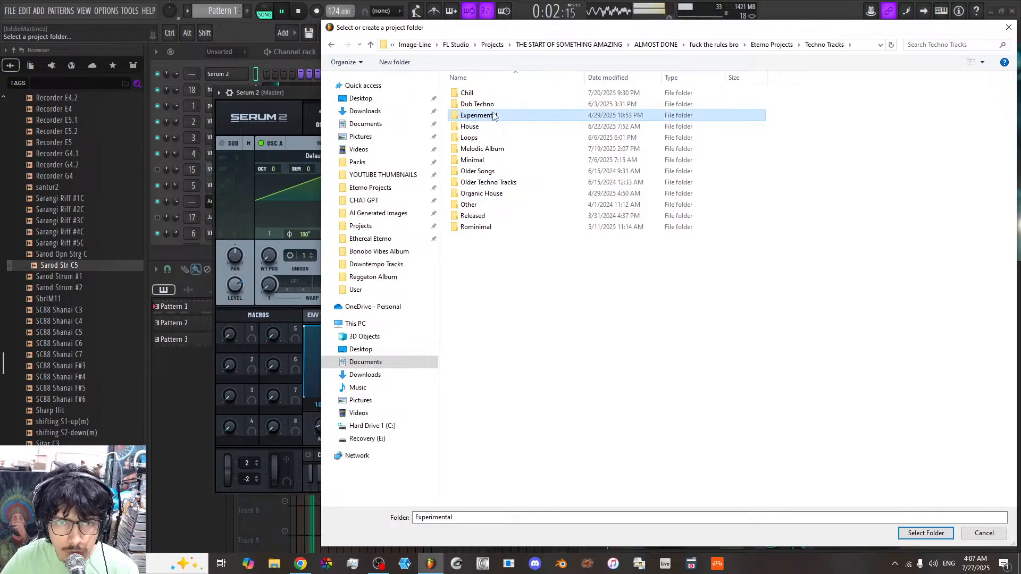
{"action": "left_click", "coordinate": [926, 533]}
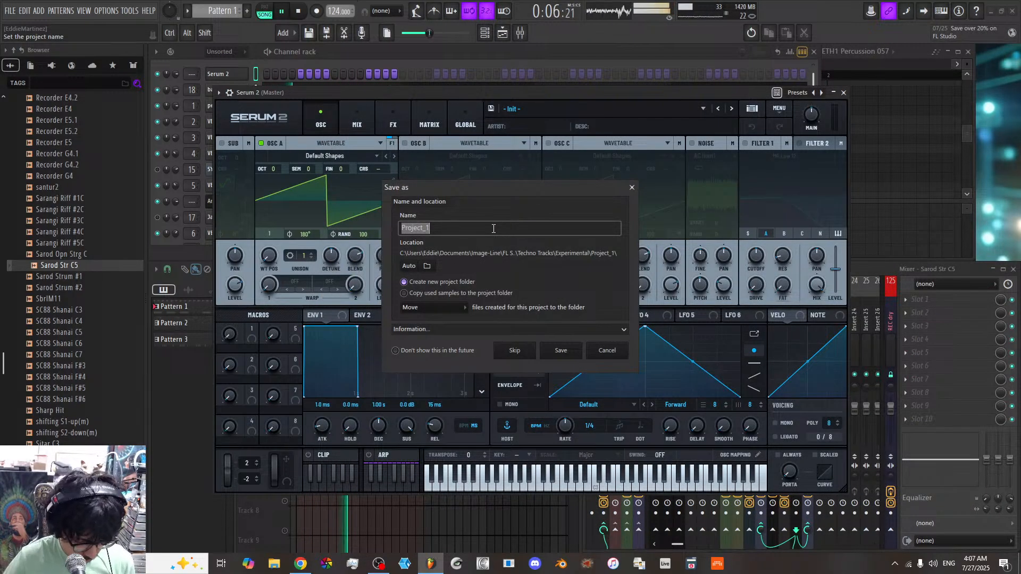
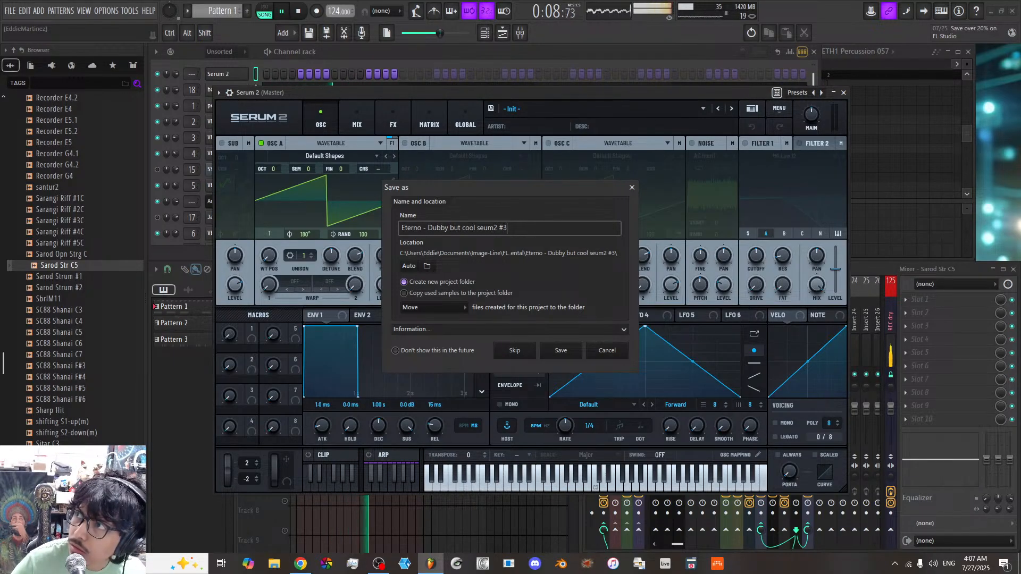
{"action": "key", "text": "alt+Tab"}
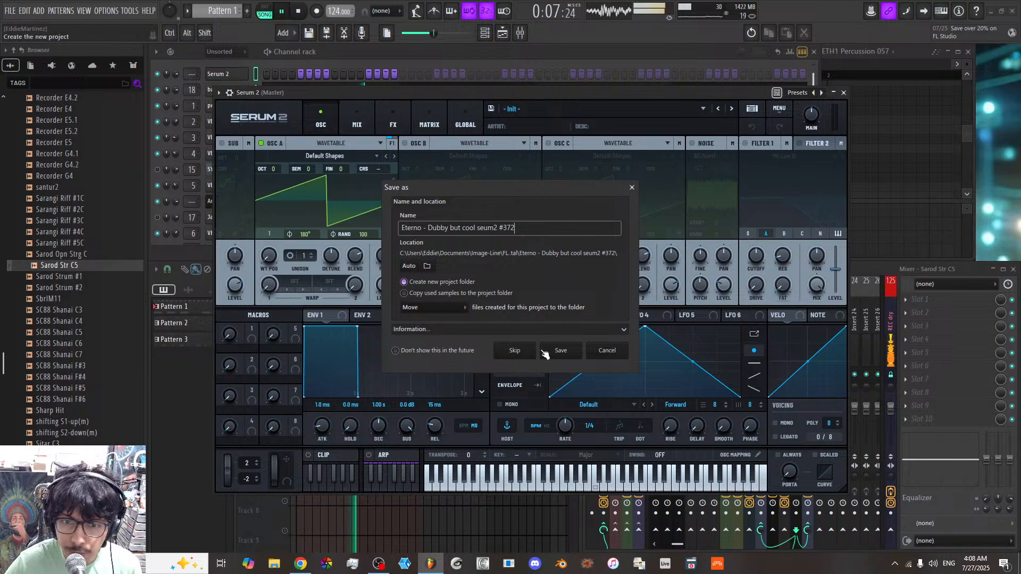
{"action": "left_click", "coordinate": [559, 352]}
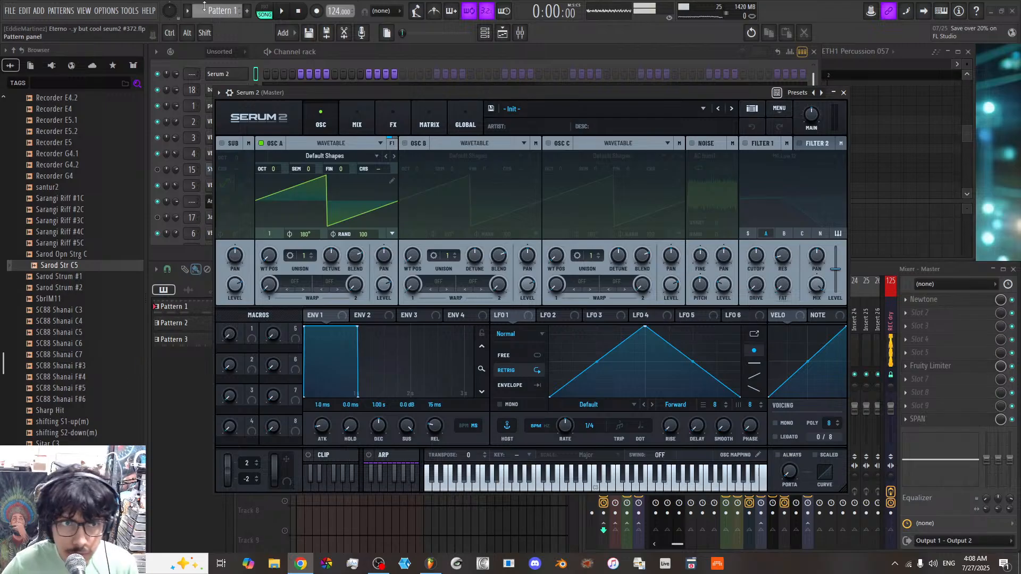
Step: Start playback and draw an F4 note spanning the whole first bar in the Serum 2 channel's piano roll
{"action": "key", "text": "space"}
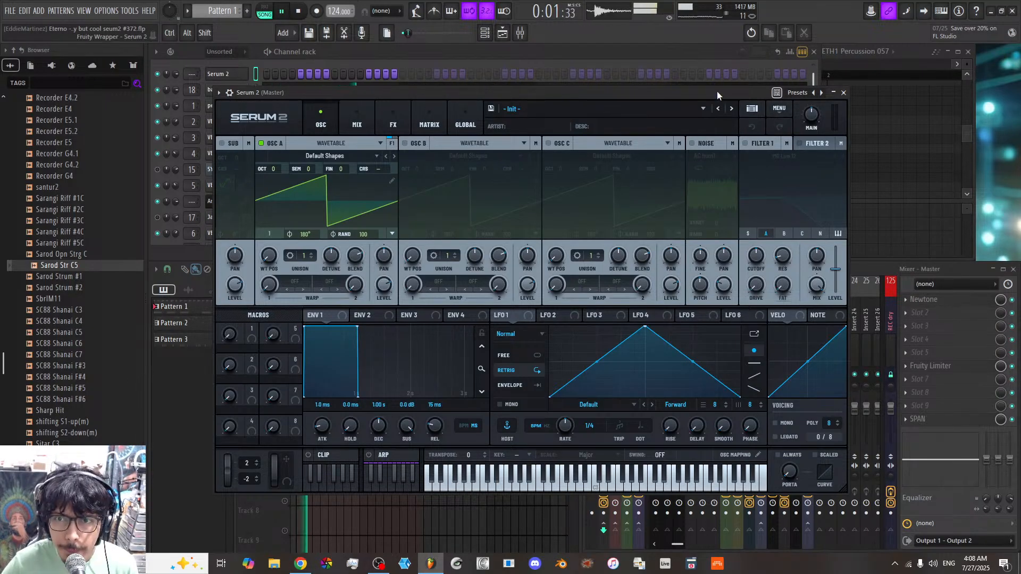
{"action": "left_click_drag", "start_coordinate": [717, 96], "coordinate": [729, 98]}
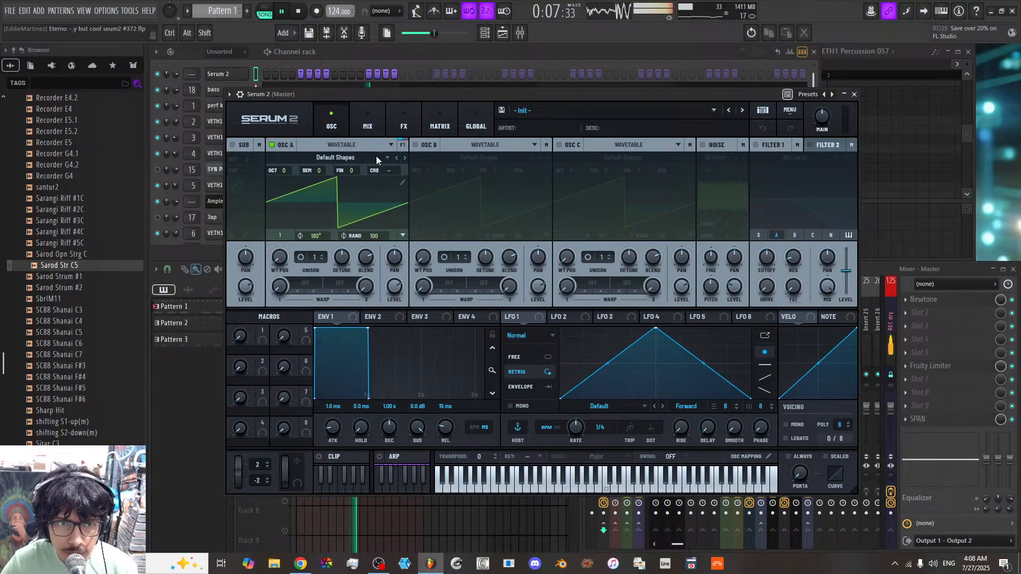
{"action": "right_click", "coordinate": [244, 73]}
{"action": "left_click", "coordinate": [271, 74]}
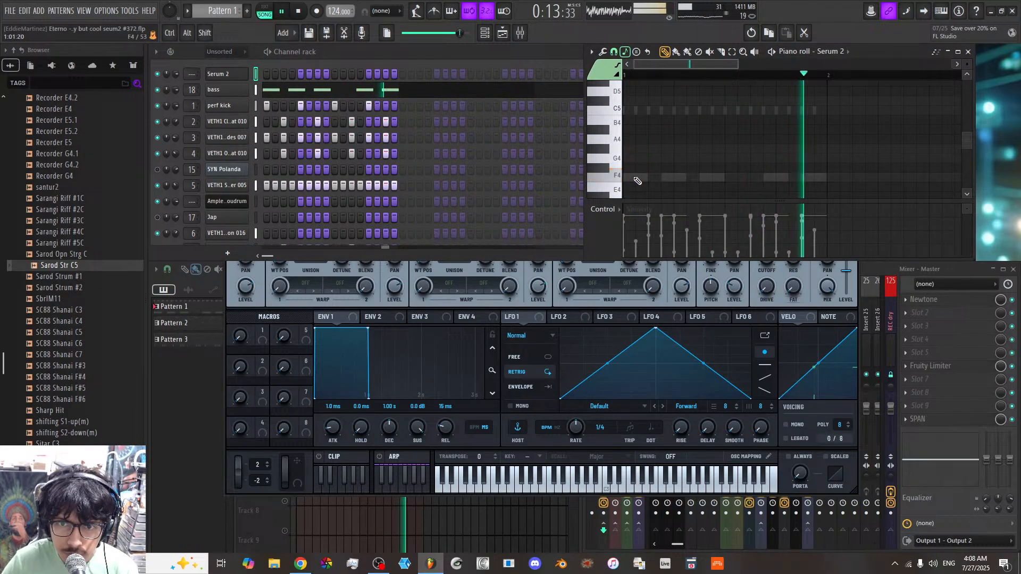
{"action": "left_click", "coordinate": [639, 177]}
{"action": "left_click_drag", "start_coordinate": [707, 180], "coordinate": [827, 180]}
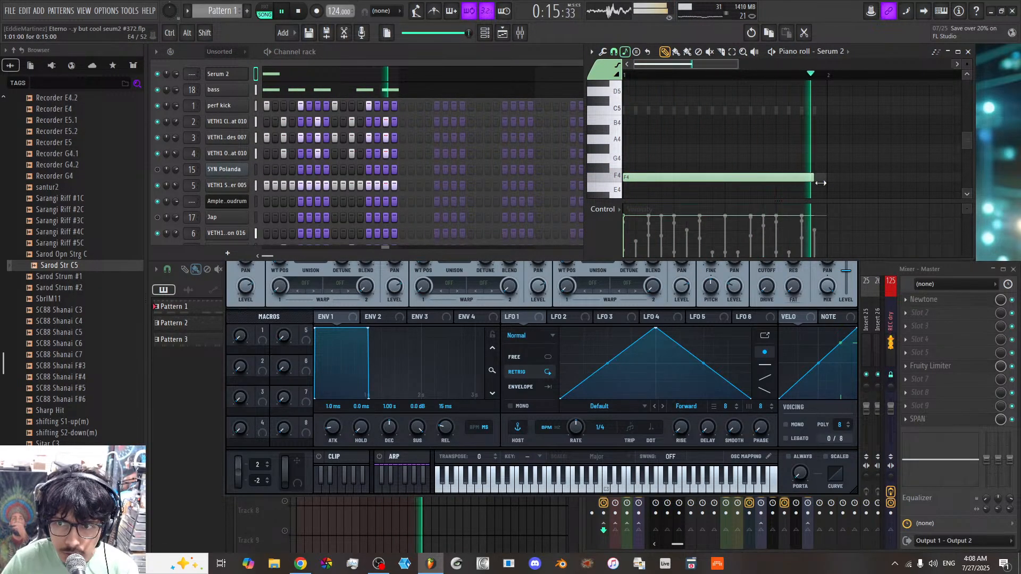
Step: Reopen the Serum 2 window and assign LFO 1 to oscillator A's level with an amount of about 51%
{"action": "left_click", "coordinate": [236, 76]}
{"action": "left_click", "coordinate": [234, 74]}
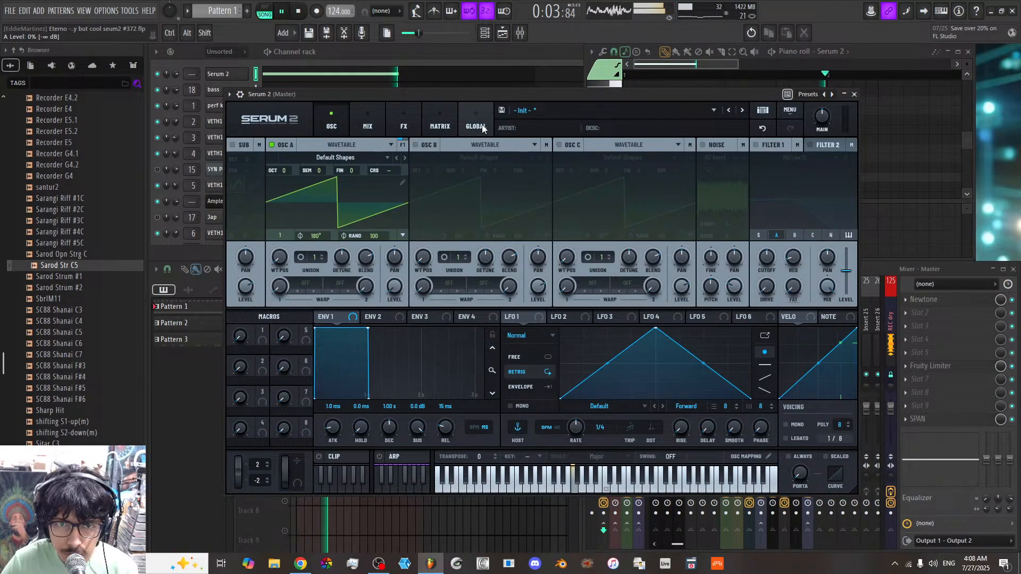
{"action": "left_click_drag", "start_coordinate": [484, 91], "coordinate": [497, 64]}
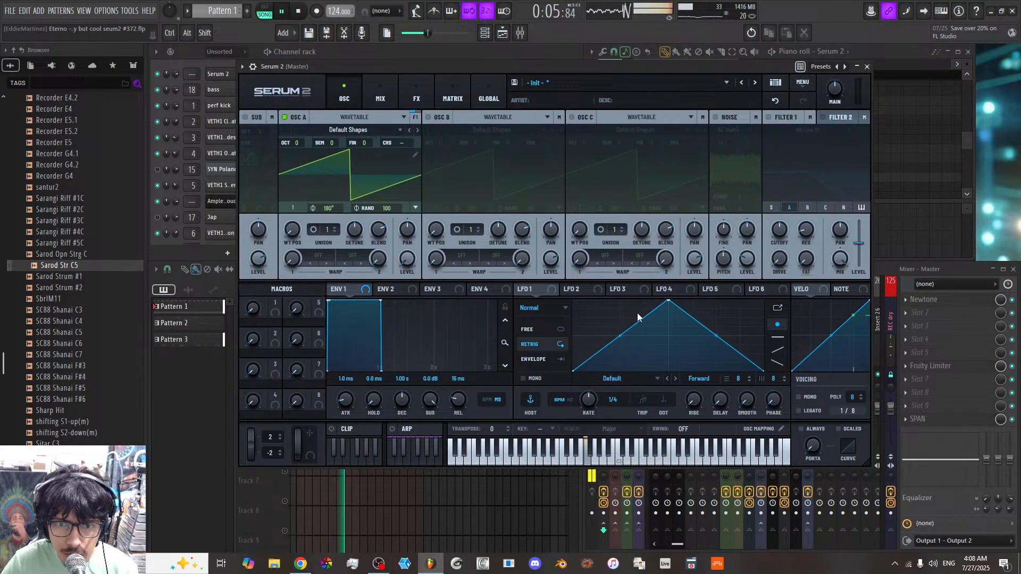
{"action": "left_click_drag", "start_coordinate": [539, 285], "coordinate": [400, 272]}
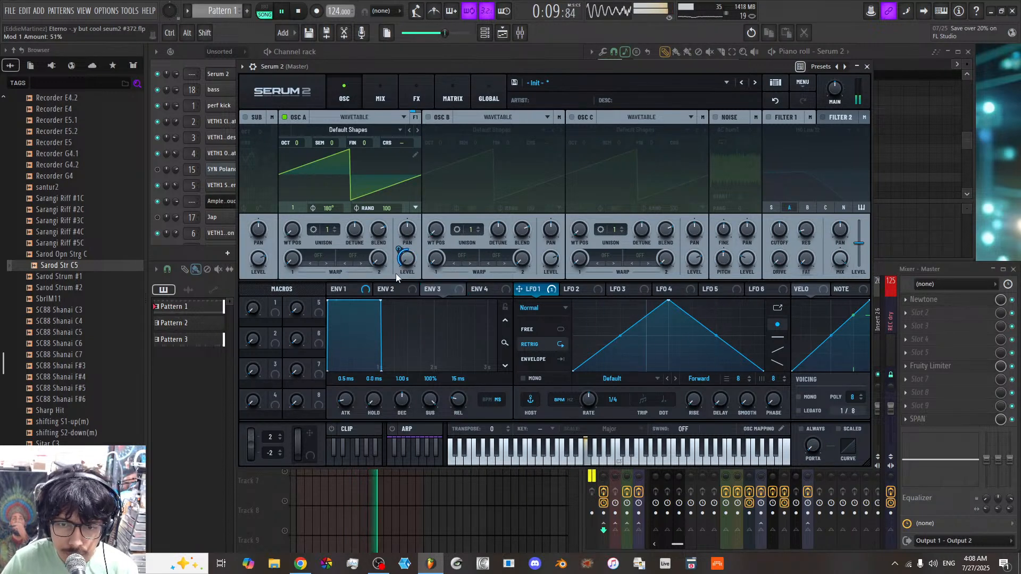
Step: Switch LFO 1 to S&H mode and set its rate to 1/8
{"action": "left_click", "coordinate": [556, 309]}
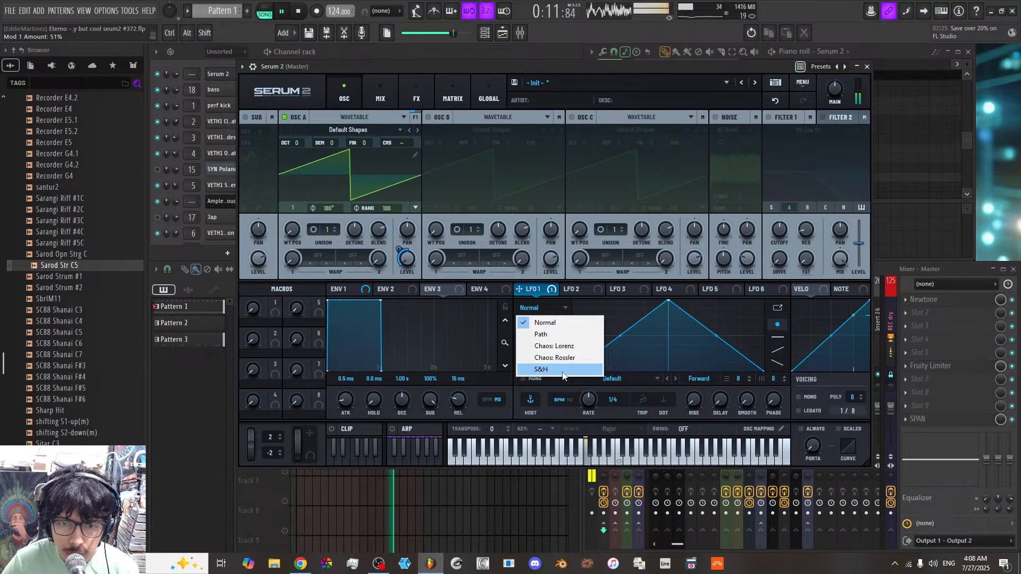
{"action": "left_click", "coordinate": [569, 367]}
{"action": "left_click_drag", "start_coordinate": [589, 399], "coordinate": [590, 390]}
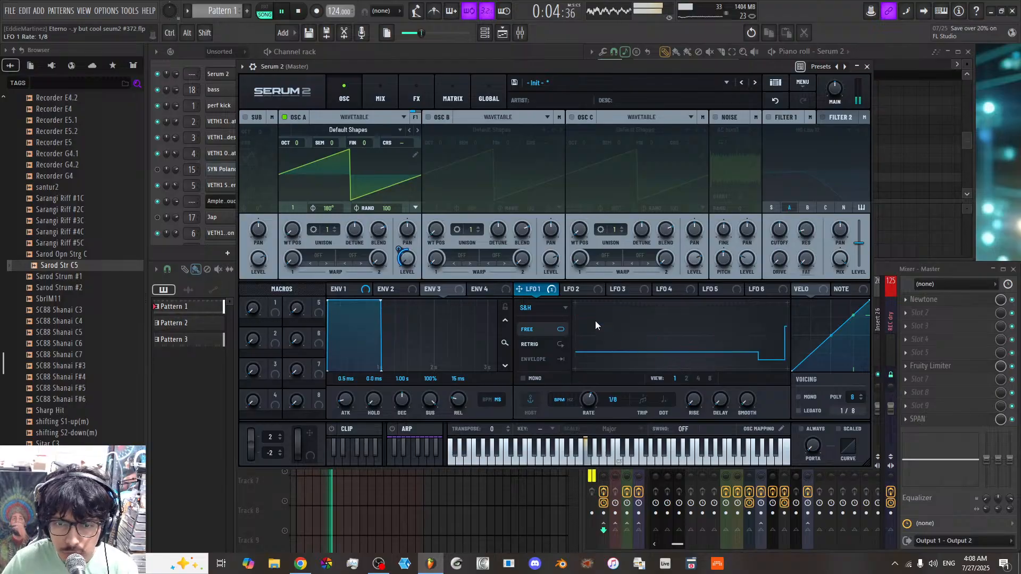
Step: Try envelope 1 with its sustain fully down and a 665 ms decay, and return the sustain to 0.0 dB
{"action": "left_click", "coordinate": [346, 289]}
{"action": "left_click_drag", "start_coordinate": [379, 302], "coordinate": [358, 413]}
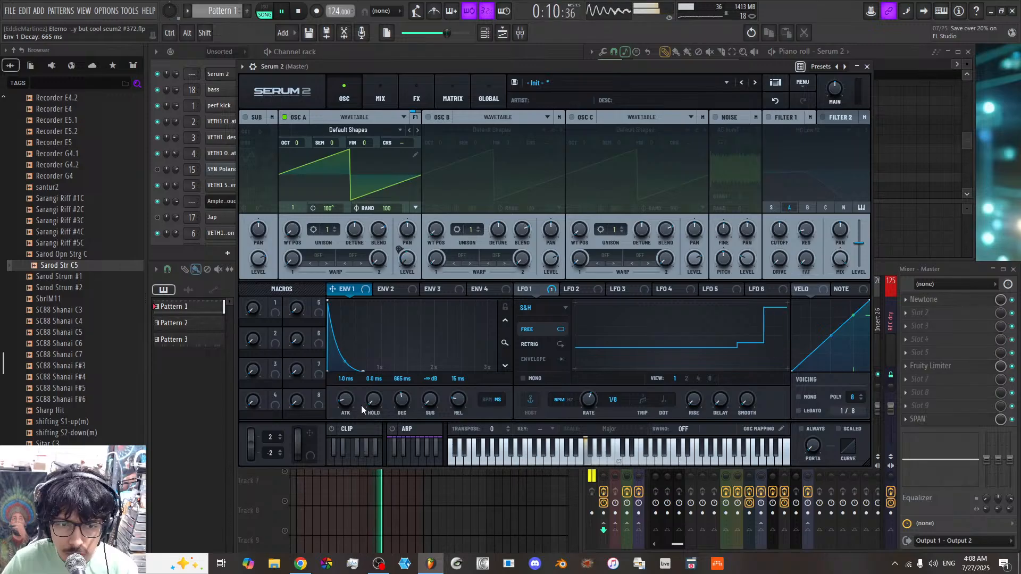
{"action": "key", "text": "space"}
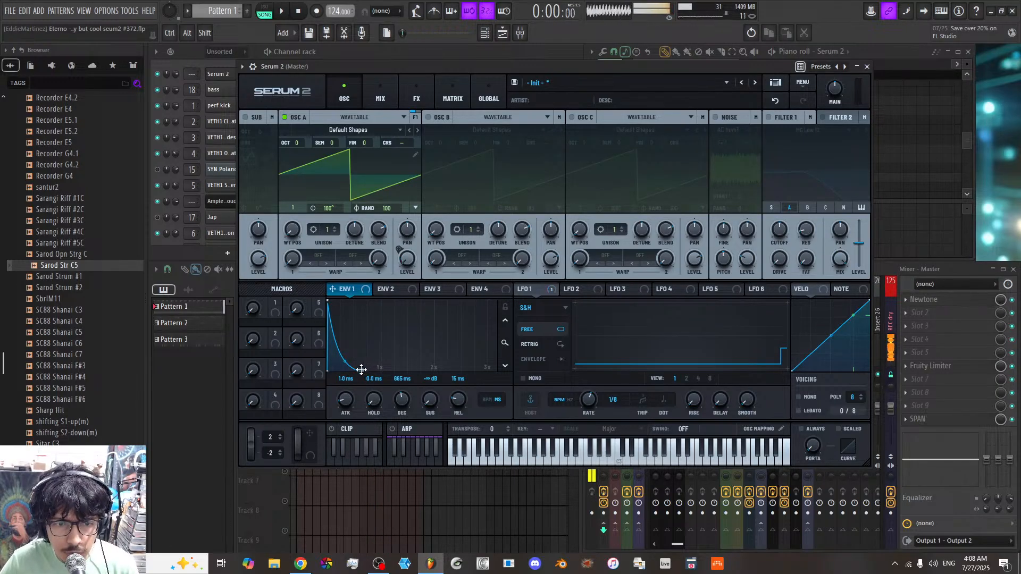
{"action": "left_click_drag", "start_coordinate": [362, 370], "coordinate": [366, 303]}
Step: Audition the pattern with the S&H LFO and set envelope 1's decay to about 972 ms
{"action": "left_click", "coordinate": [552, 306]}
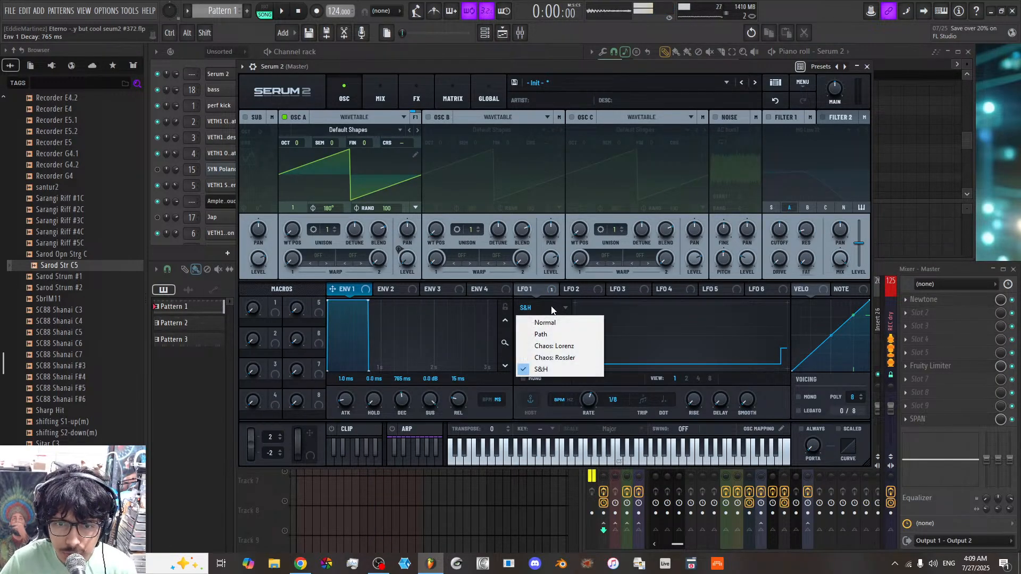
{"action": "left_click", "coordinate": [551, 310]}
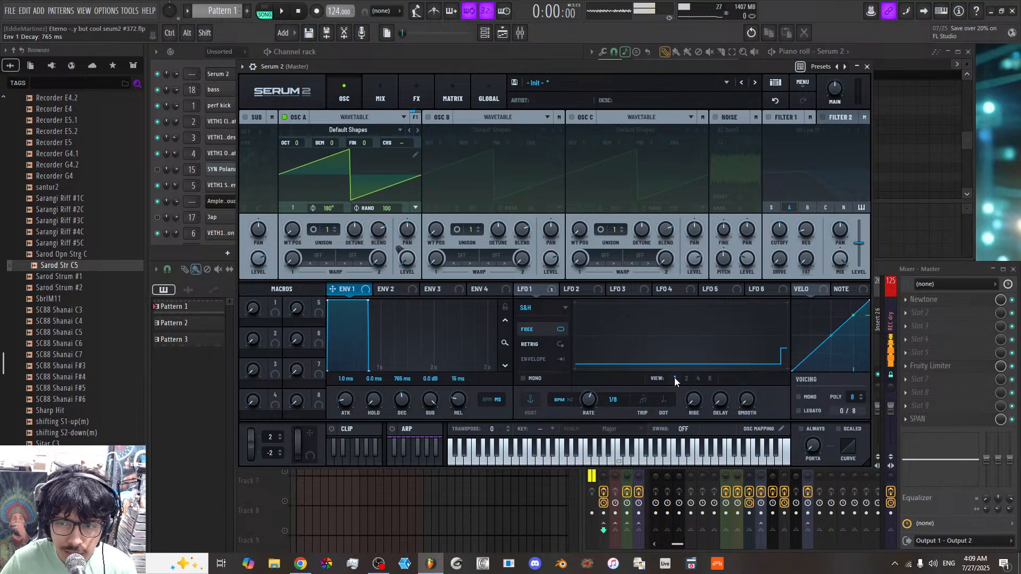
{"action": "key", "text": "space"}
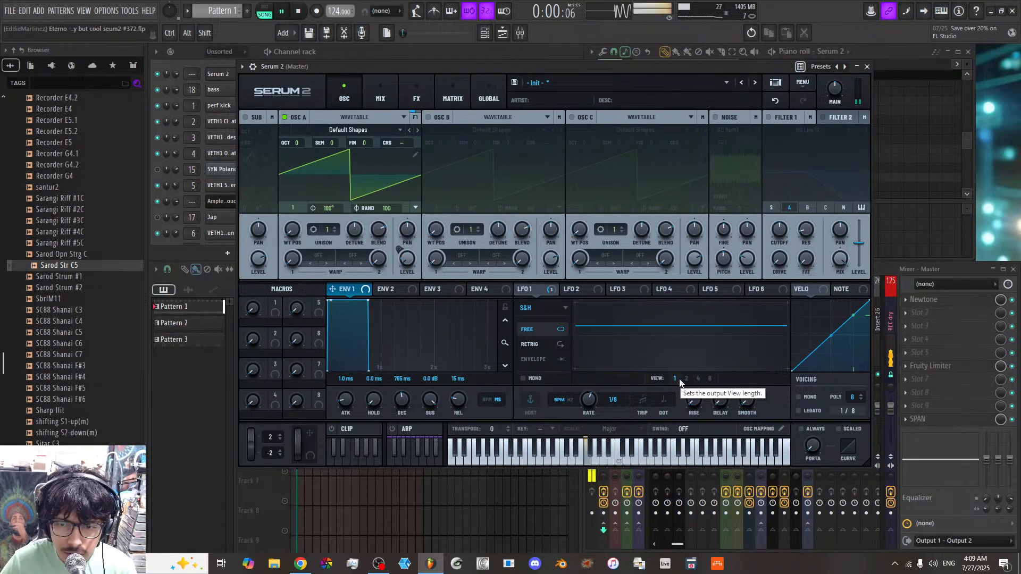
{"action": "key", "text": "space"}
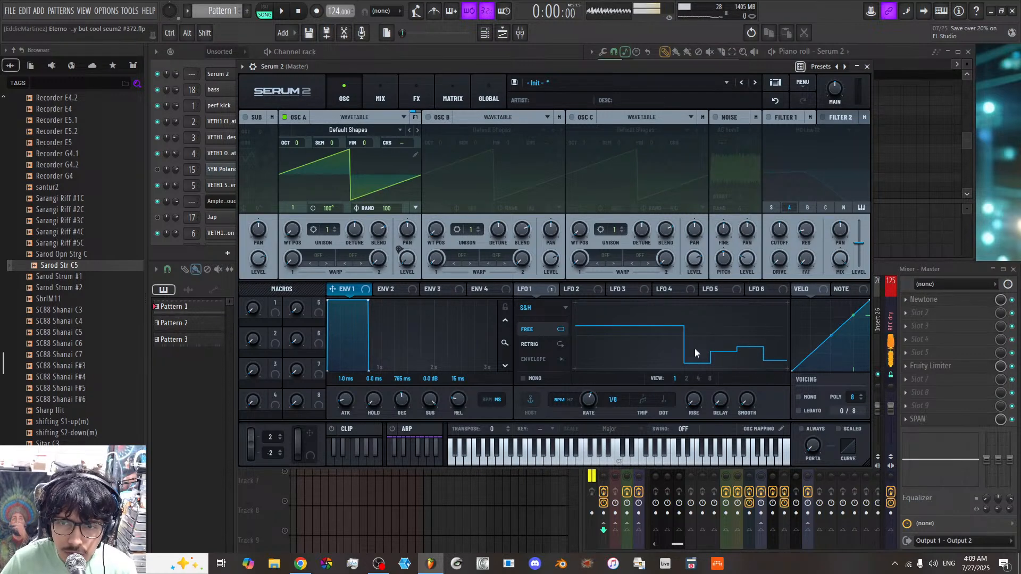
{"action": "left_click_drag", "start_coordinate": [370, 304], "coordinate": [378, 302]}
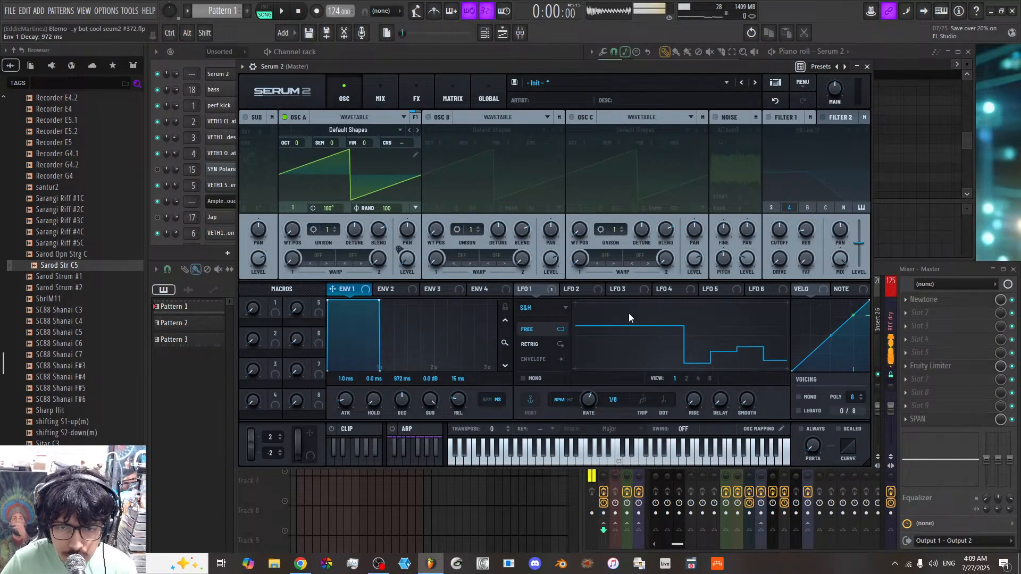
Step: Check the LFO 1 routing in the modulation matrix during playback, and set LFO 1's mode to Normal
{"action": "left_click", "coordinate": [446, 80]}
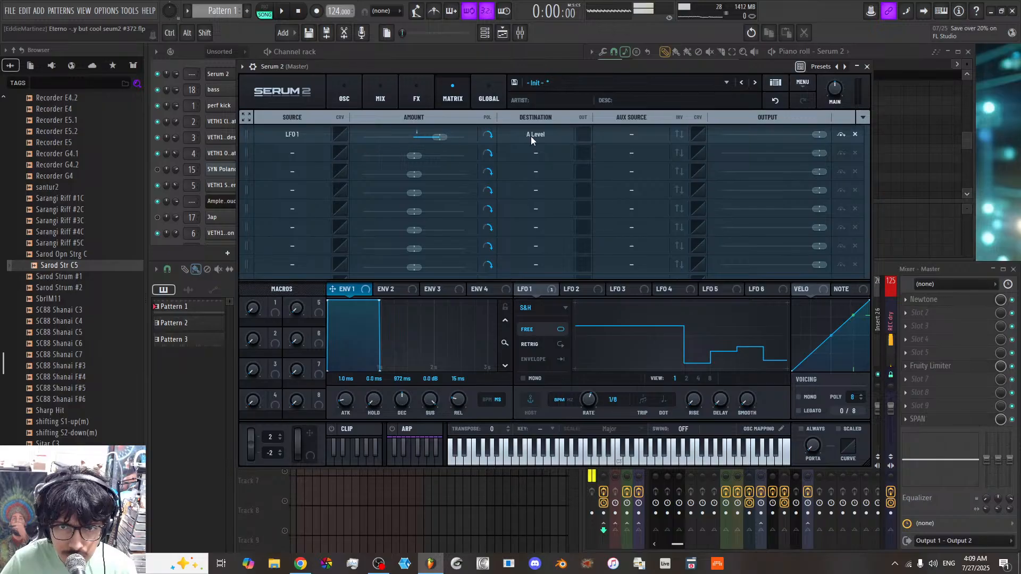
{"action": "key", "text": "space"}
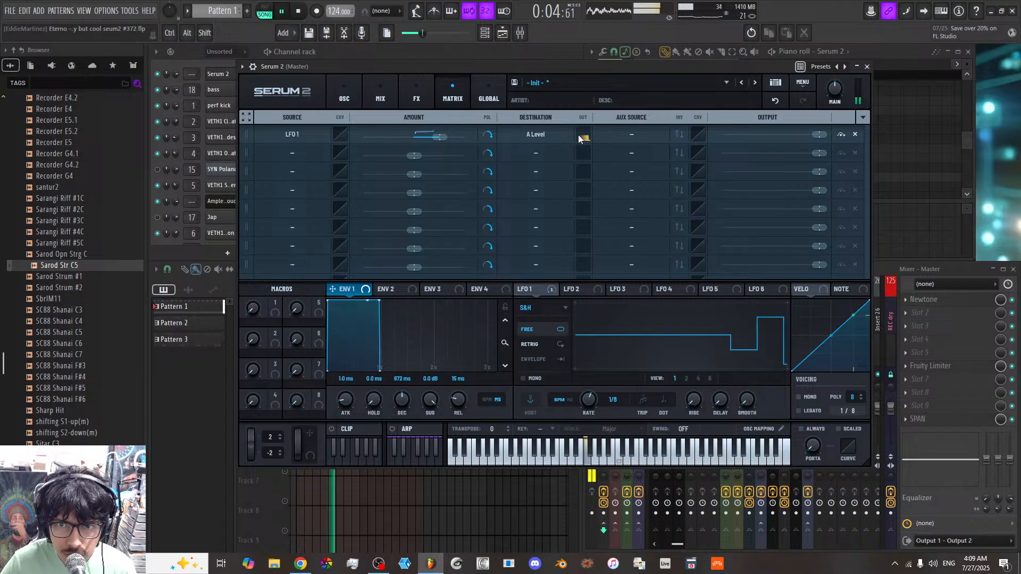
{"action": "left_click", "coordinate": [357, 98]}
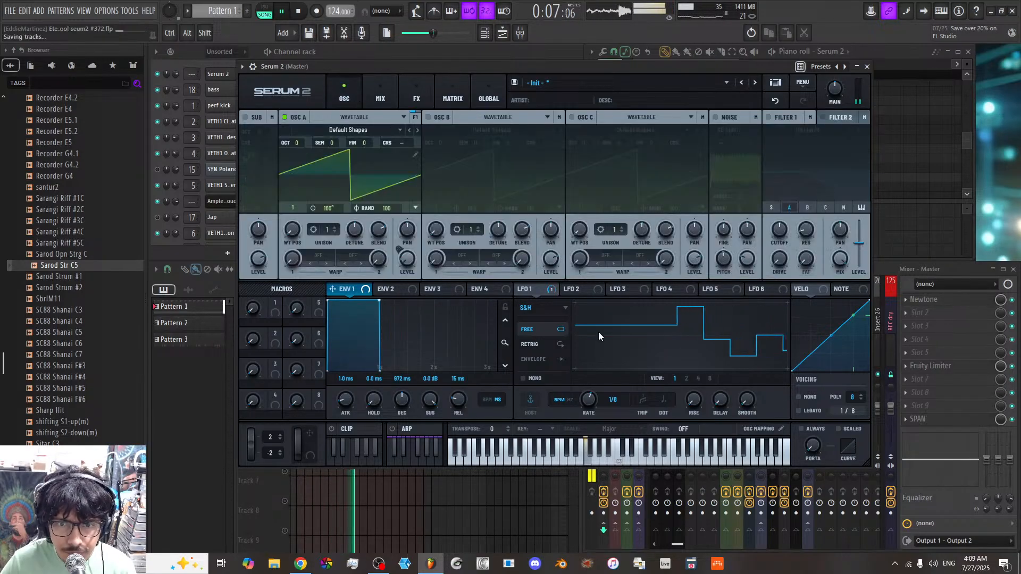
{"action": "left_click", "coordinate": [553, 309]}
{"action": "left_click", "coordinate": [562, 320]}
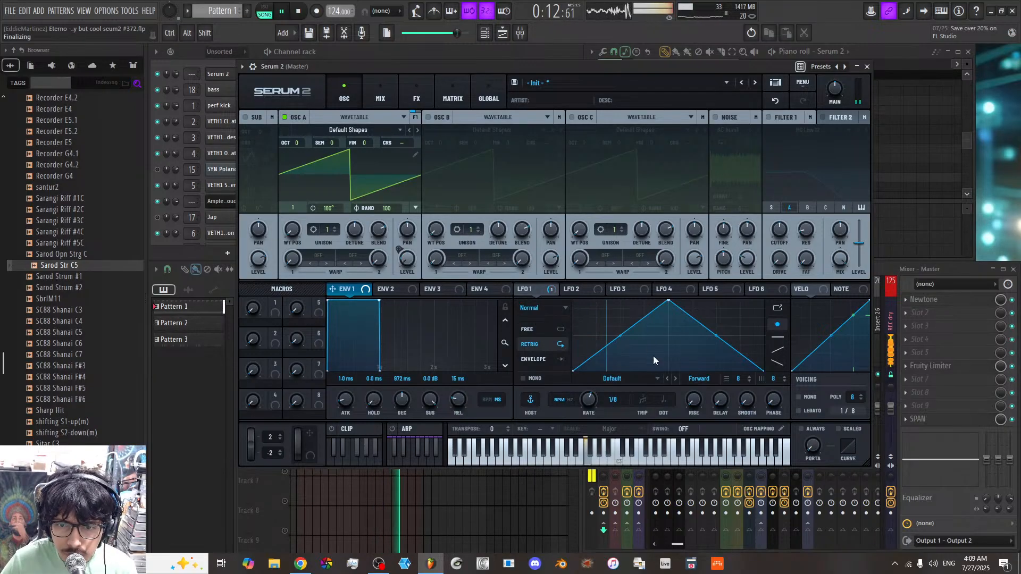
Step: Draw a custom LFO 1 shape of falling ramps, low at the start with tall peaks near the end, and set its rate to 1/2
{"action": "left_click", "coordinate": [776, 362]}
{"action": "left_click_drag", "start_coordinate": [593, 352], "coordinate": [721, 306]}
{"action": "left_click_drag", "start_coordinate": [595, 397], "coordinate": [592, 409]}
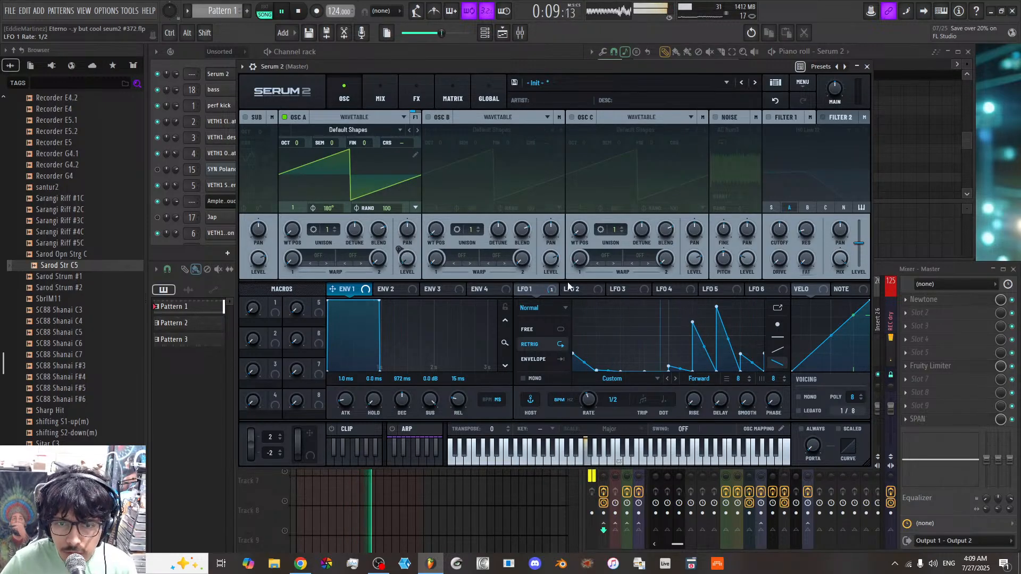
Step: Raise LFO 1's modulation amount on oscillator A's level to 84% and bend the LFO's first ramp downward
{"action": "left_click_drag", "start_coordinate": [542, 293], "coordinate": [396, 227]}
{"action": "left_click_drag", "start_coordinate": [585, 361], "coordinate": [581, 376]}
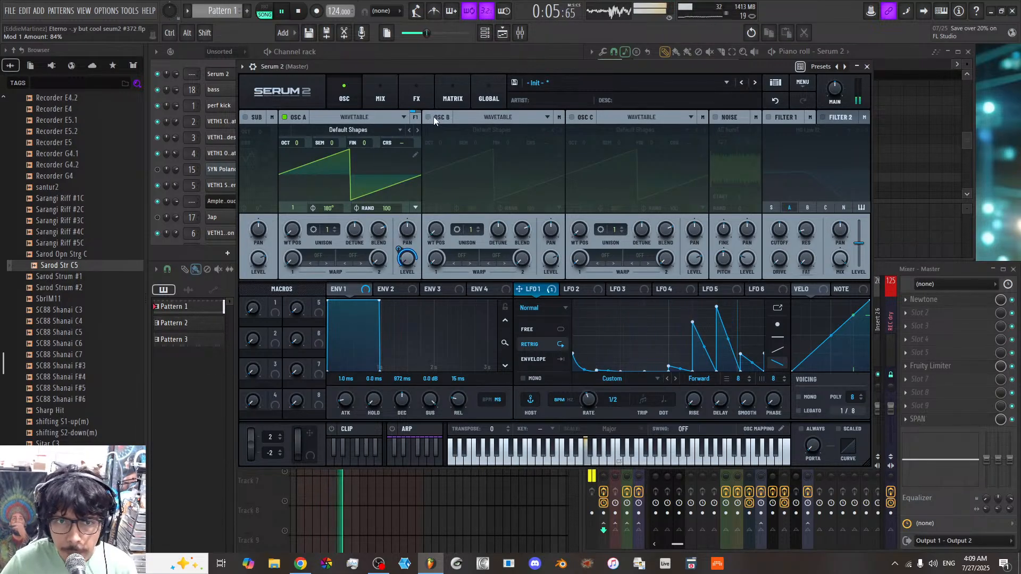
Step: Enable filter 1 and oscillator B in Serum 2
{"action": "left_click", "coordinate": [773, 116]}
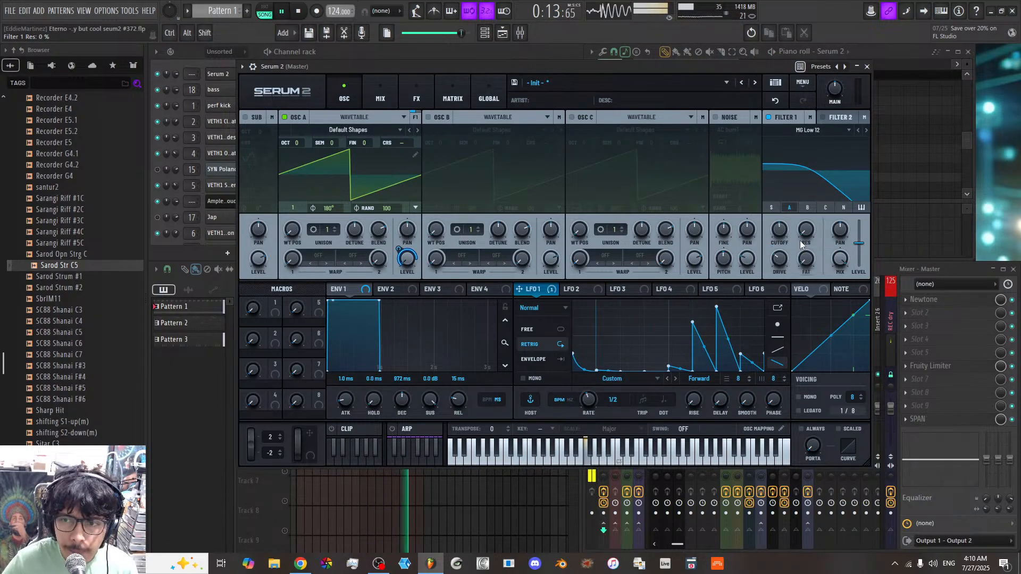
{"action": "left_click", "coordinate": [429, 118]}
Step: Switch oscillator B to Multisample and load the factory Baby Grand Piano 2 instrument
{"action": "left_click", "coordinate": [547, 117]}
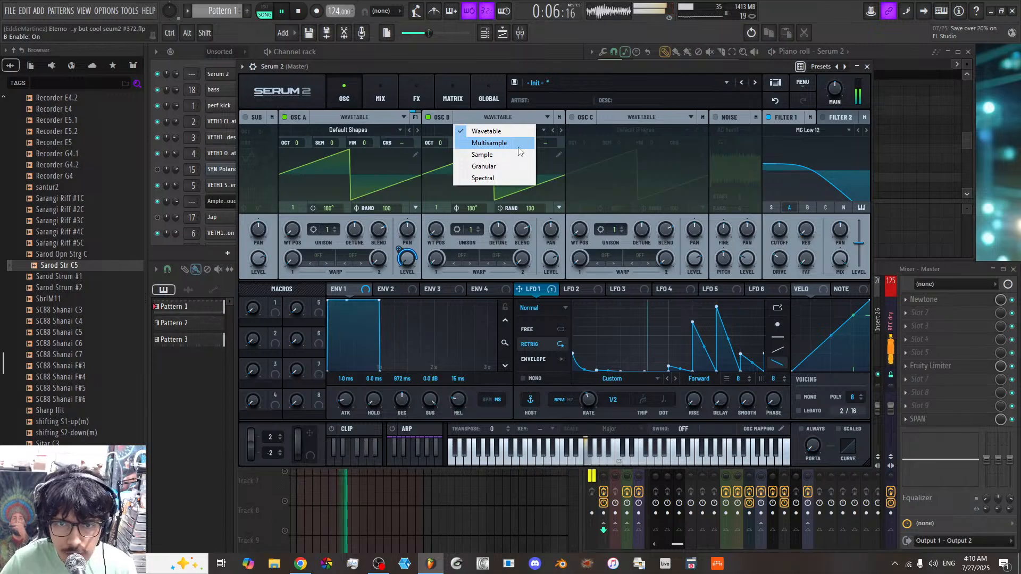
{"action": "left_click", "coordinate": [518, 147]}
{"action": "left_click", "coordinate": [515, 130]}
{"action": "mouse_move", "coordinate": [476, 143]}
{"action": "mouse_move", "coordinate": [544, 181]}
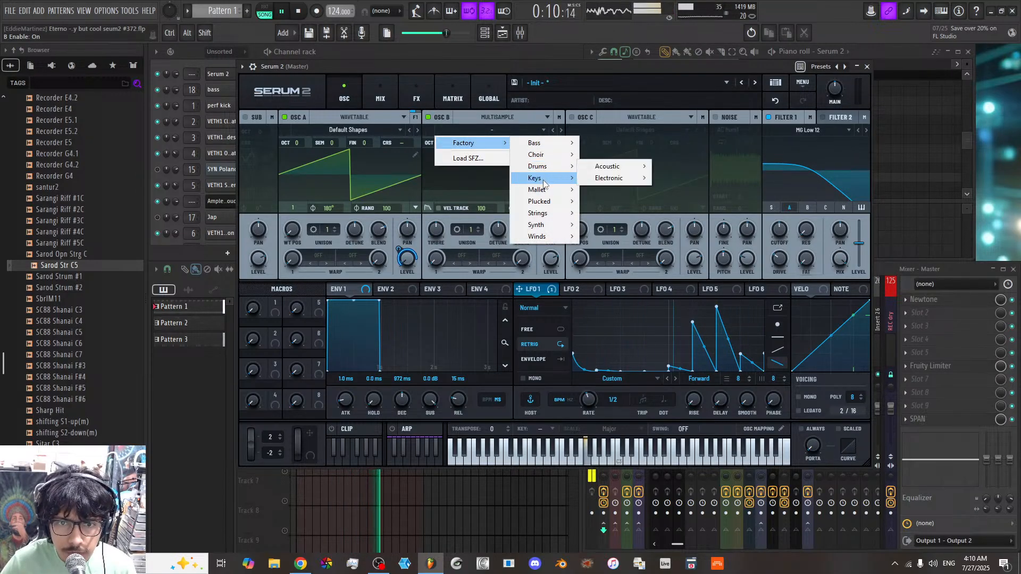
{"action": "left_click", "coordinate": [600, 156]}
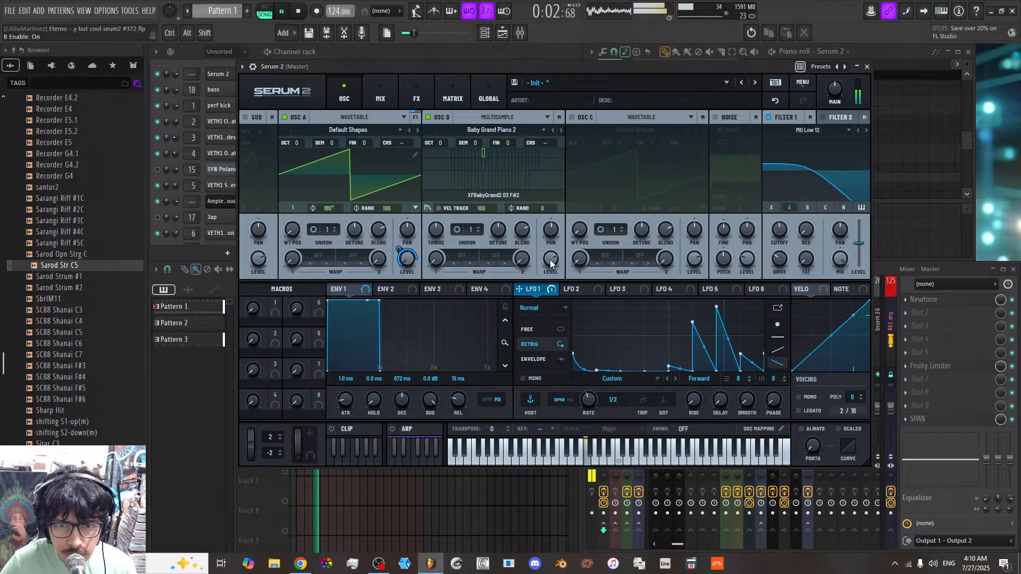
Step: Assign LFO 1 to oscillator B's level, and try the Baby Grand Piano multisample with filter 1's cutoff at about 1202 Hz
{"action": "left_click_drag", "start_coordinate": [520, 290], "coordinate": [553, 261]}
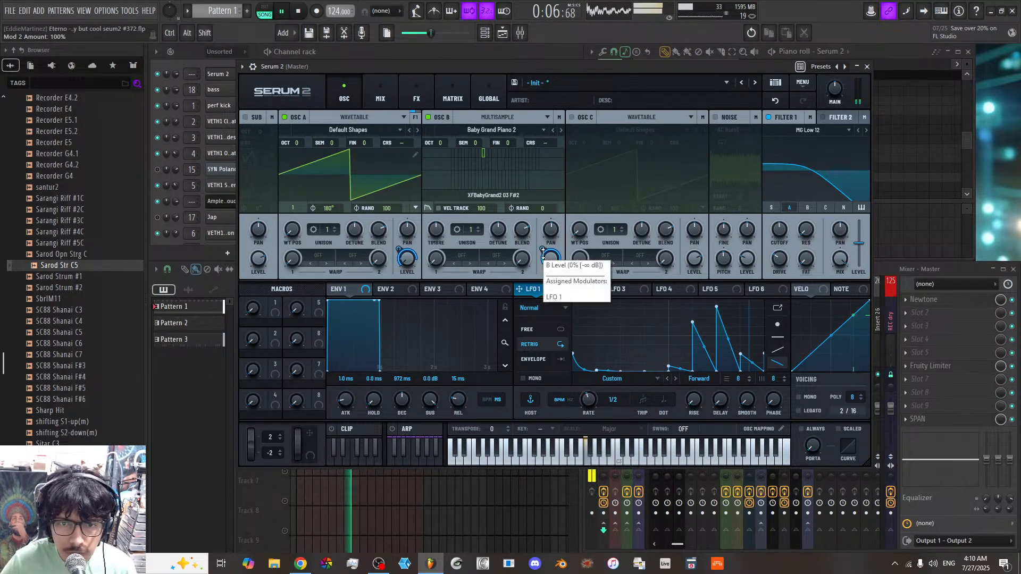
{"action": "left_click", "coordinate": [562, 130]}
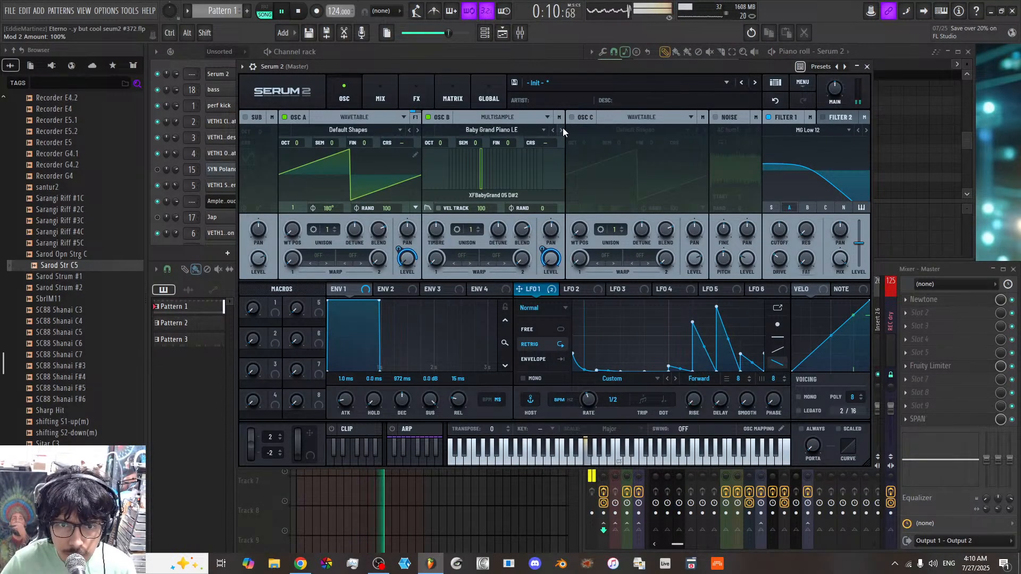
{"action": "left_click", "coordinate": [562, 130]}
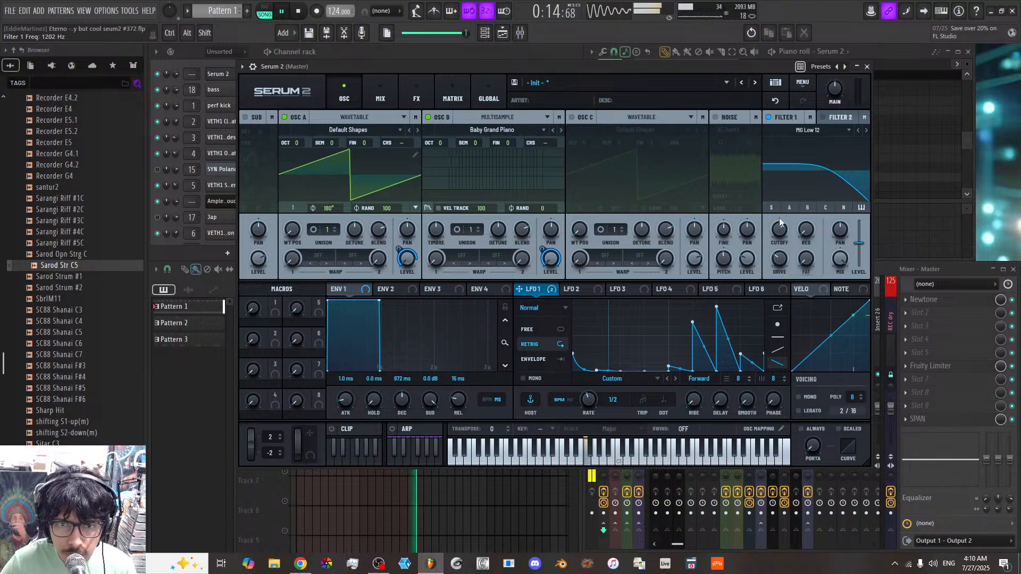
{"action": "left_click_drag", "start_coordinate": [780, 230], "coordinate": [780, 237]}
Step: Switch oscillator B to Spectral and try the factory EPiano Chord and Piano High Long Tail samples
{"action": "left_click", "coordinate": [519, 117]}
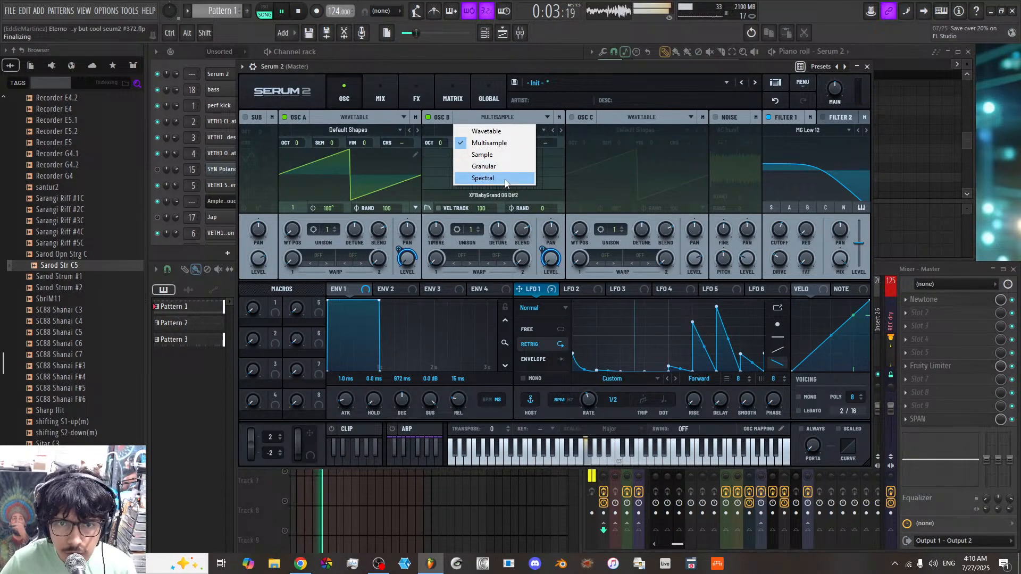
{"action": "left_click", "coordinate": [505, 178]}
{"action": "left_click", "coordinate": [518, 129]}
{"action": "mouse_move", "coordinate": [508, 143]}
{"action": "mouse_move", "coordinate": [559, 189]}
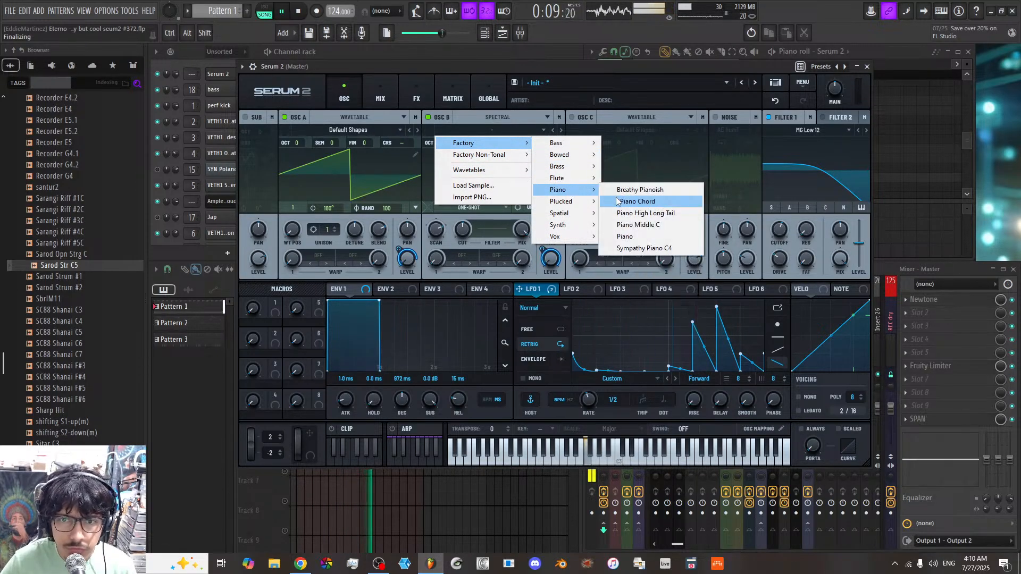
{"action": "left_click", "coordinate": [646, 200]}
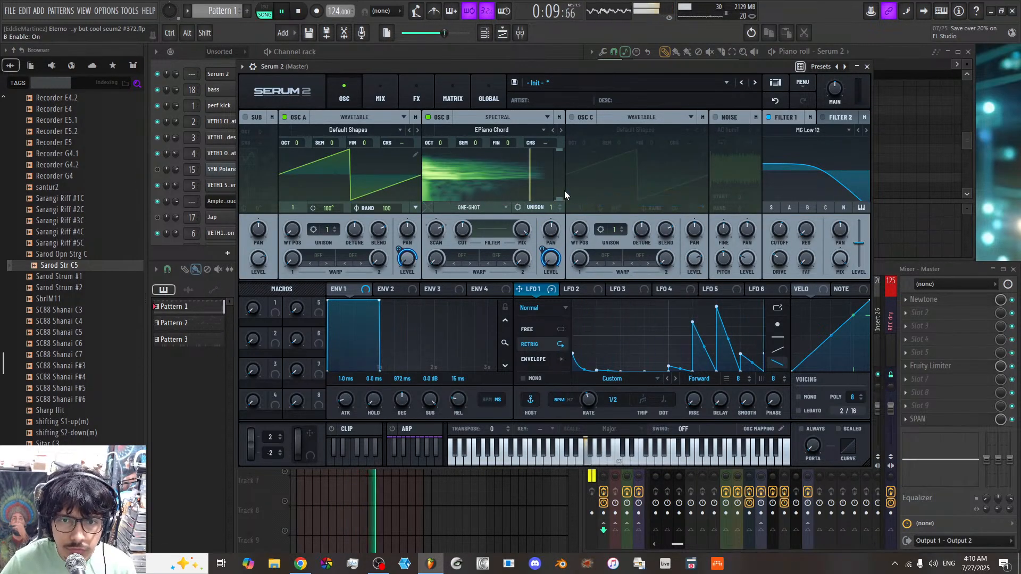
{"action": "left_click", "coordinate": [560, 133]}
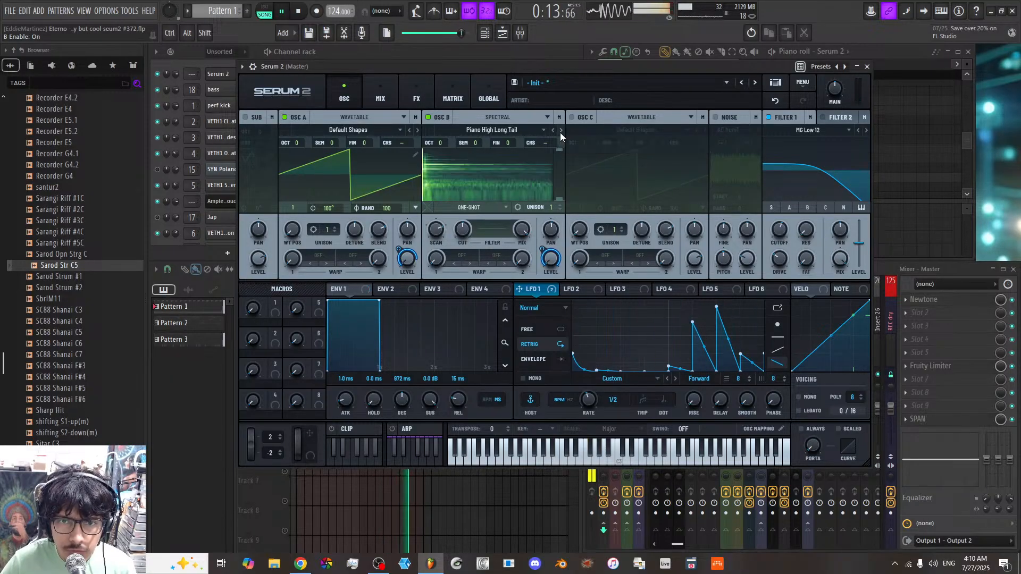
{"action": "left_click", "coordinate": [533, 130]}
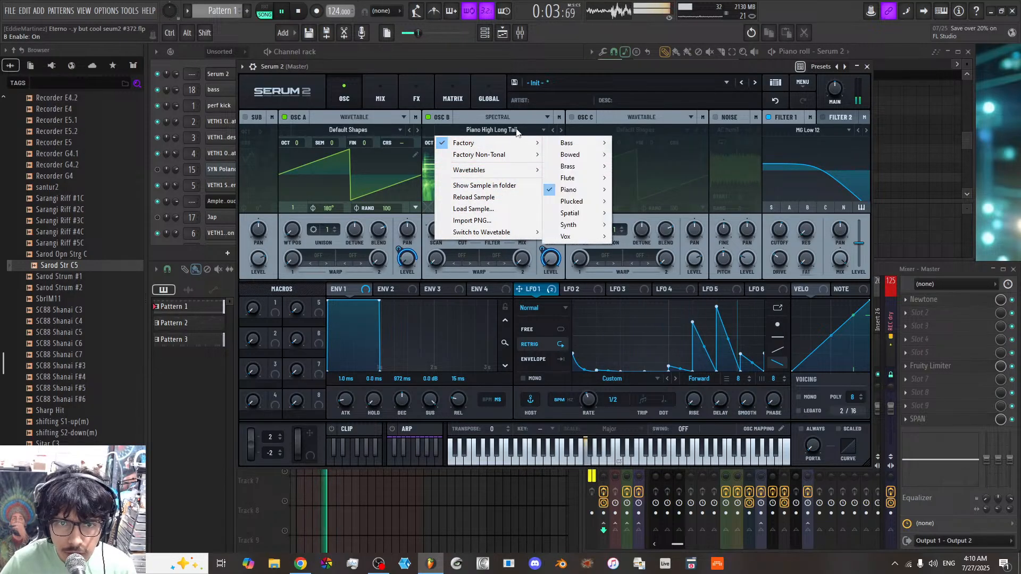
{"action": "left_click", "coordinate": [519, 128]}
Step: Return oscillator B to Wavetable mode with the analog Basic_Mdc table, setting its wavetable position to 195 and octave to 0
{"action": "left_click", "coordinate": [520, 115]}
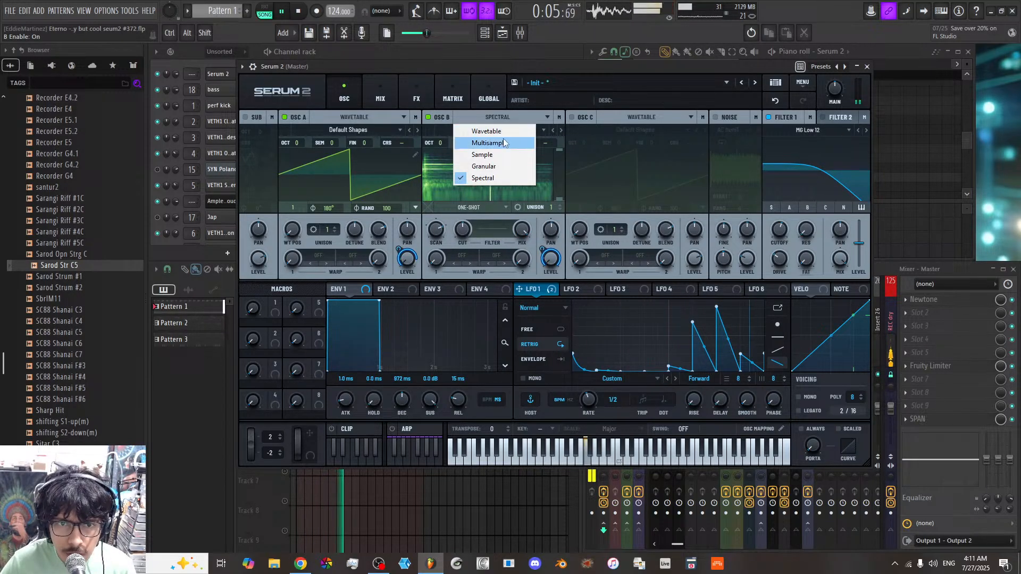
{"action": "left_click", "coordinate": [486, 131]}
{"action": "left_click", "coordinate": [524, 129]}
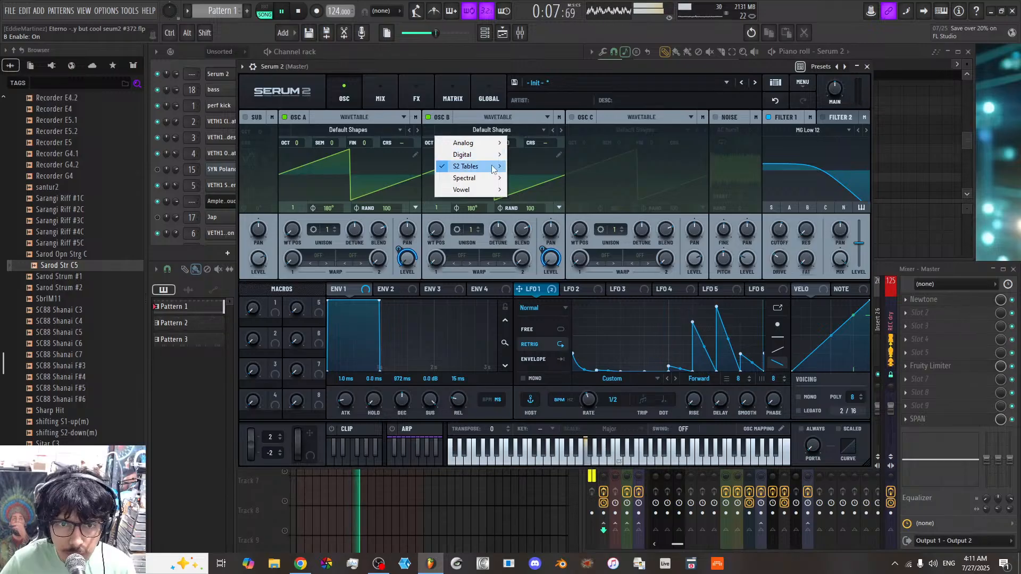
{"action": "mouse_move", "coordinate": [463, 143]}
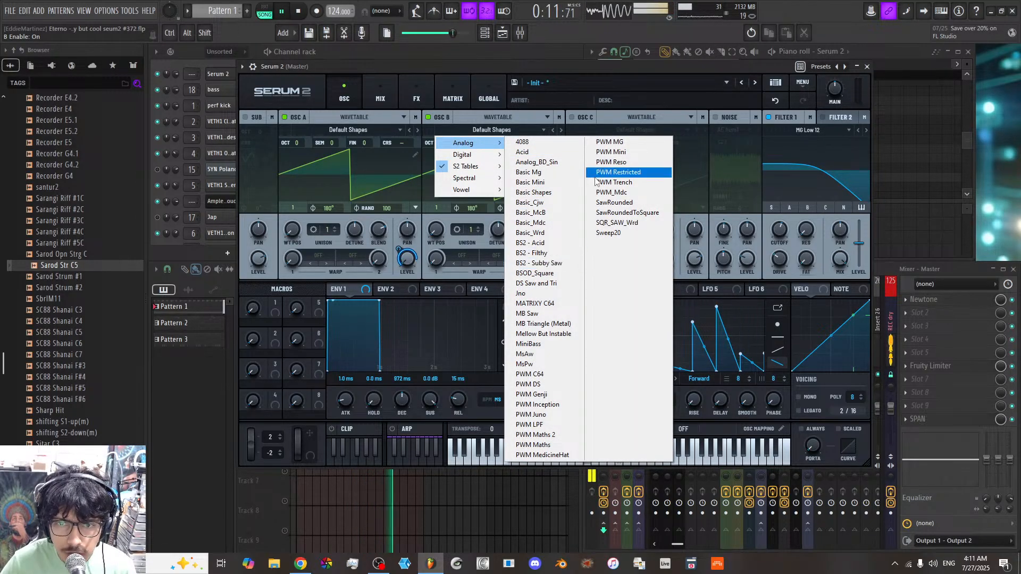
{"action": "left_click", "coordinate": [544, 222]}
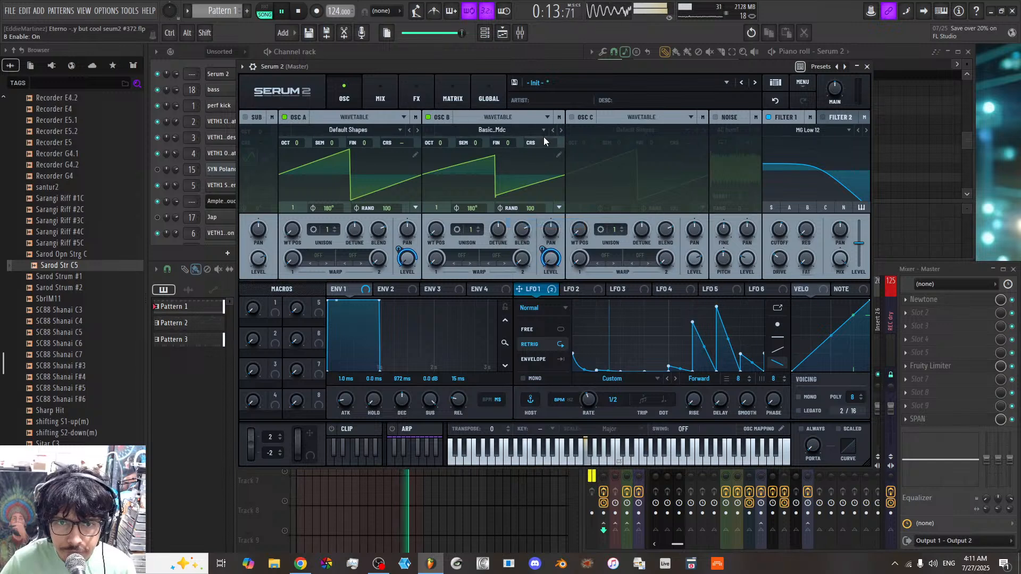
{"action": "left_click_drag", "start_coordinate": [441, 235], "coordinate": [438, 183]}
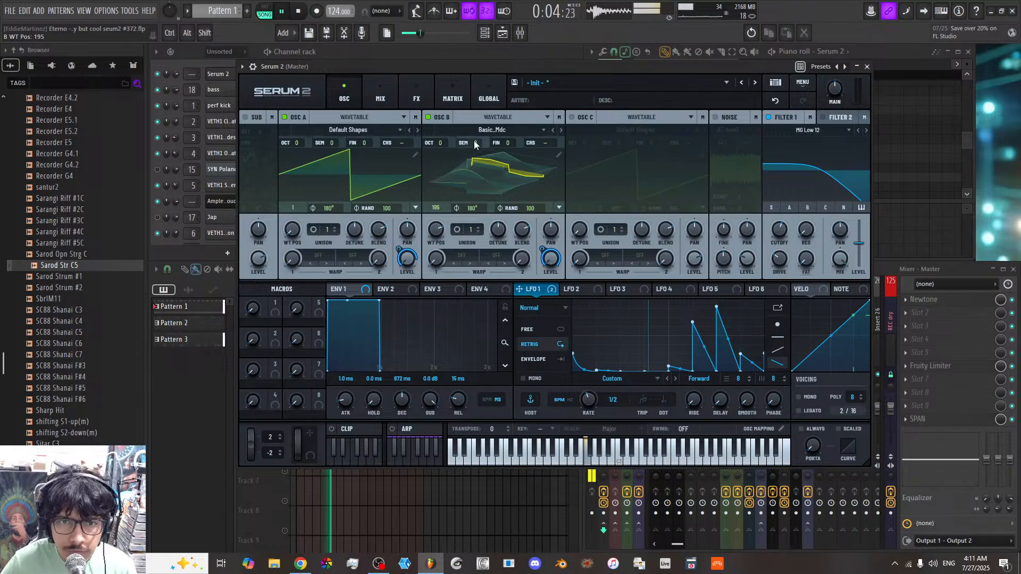
{"action": "left_click_drag", "start_coordinate": [441, 142], "coordinate": [440, 144]}
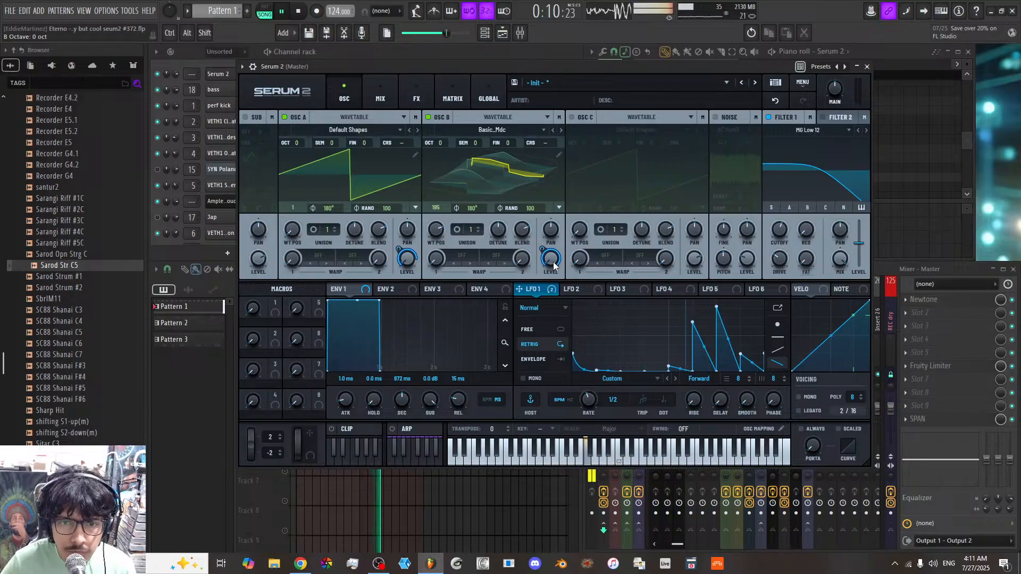
Step: Change oscillator B's wavetable to Basic_Wrd at wavetable position 56, and give it 3 unison voices
{"action": "left_click", "coordinate": [562, 131]}
{"action": "left_click_drag", "start_coordinate": [435, 229], "coordinate": [432, 296]}
{"action": "left_click", "coordinate": [431, 291]}
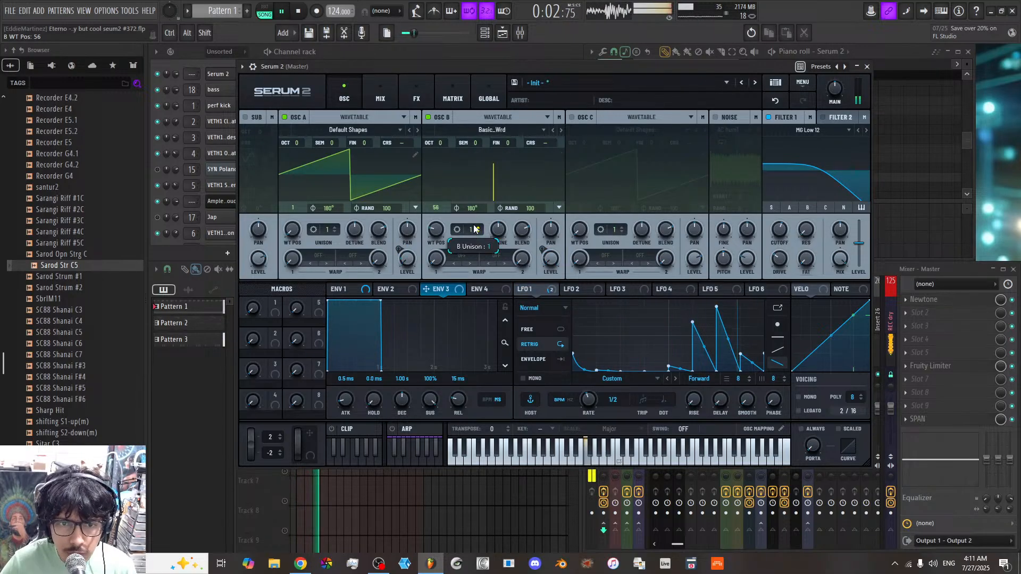
{"action": "left_click_drag", "start_coordinate": [471, 228], "coordinate": [471, 212]}
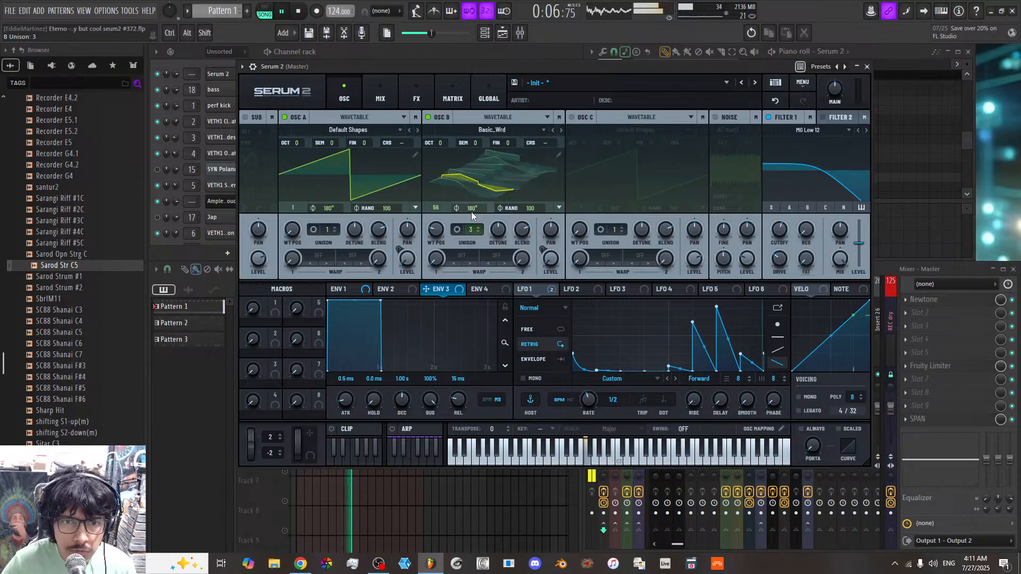
Step: Route oscillator B to the filter with its filter balance at -100, and lower filter 1's cutoff to 8 Hz
{"action": "mouse_move", "coordinate": [778, 230]}
{"action": "left_mouse_down"}
{"action": "mouse_move", "coordinate": [781, 252]}
{"action": "mouse_move", "coordinate": [779, 237]}
{"action": "left_mouse_up"}
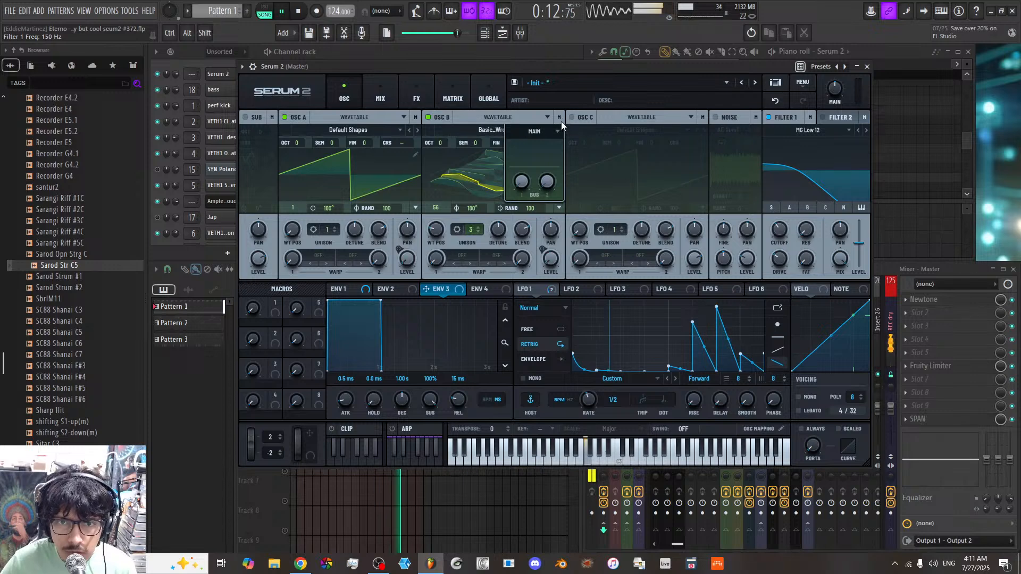
{"action": "left_click", "coordinate": [556, 133]}
{"action": "left_click", "coordinate": [551, 145]}
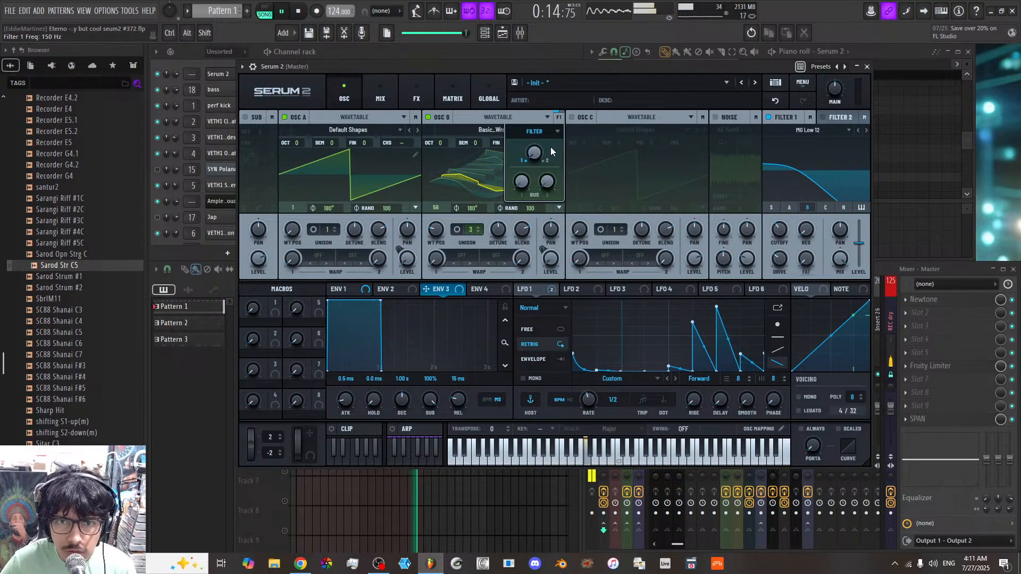
{"action": "left_click_drag", "start_coordinate": [534, 153], "coordinate": [526, 4]}
{"action": "left_click_drag", "start_coordinate": [526, 14], "coordinate": [519, 216]}
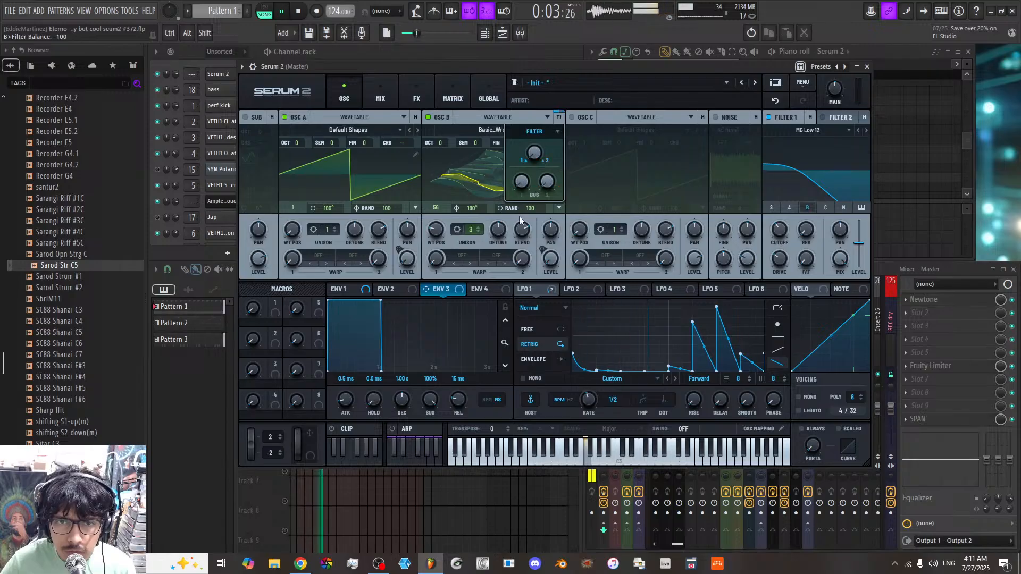
{"action": "left_click_drag", "start_coordinate": [780, 230], "coordinate": [777, 252]}
Step: Route oscillator B back to Main and raise filter 1's cutoff to about 1002 Hz
{"action": "left_click", "coordinate": [558, 118]}
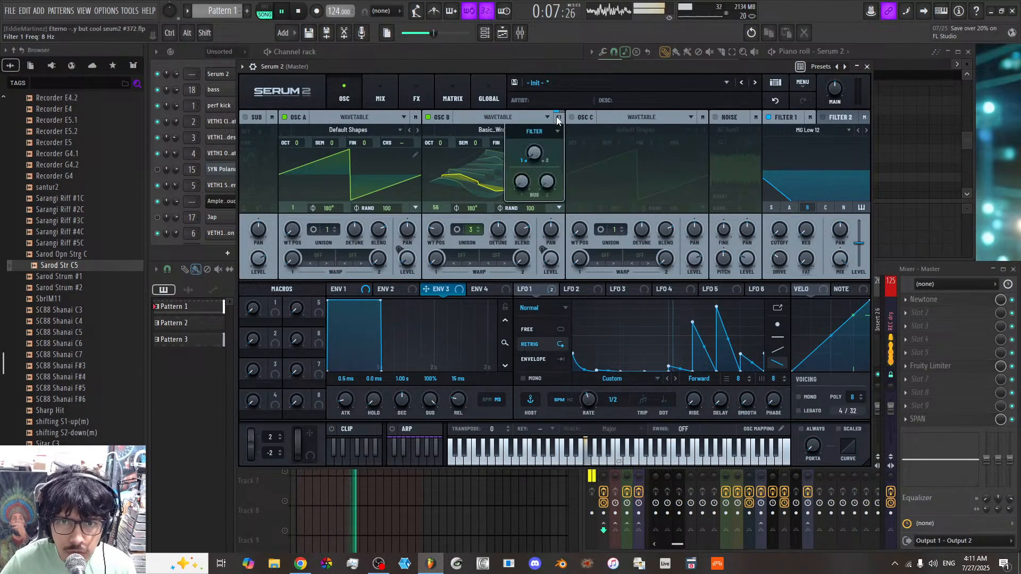
{"action": "left_click", "coordinate": [558, 131]}
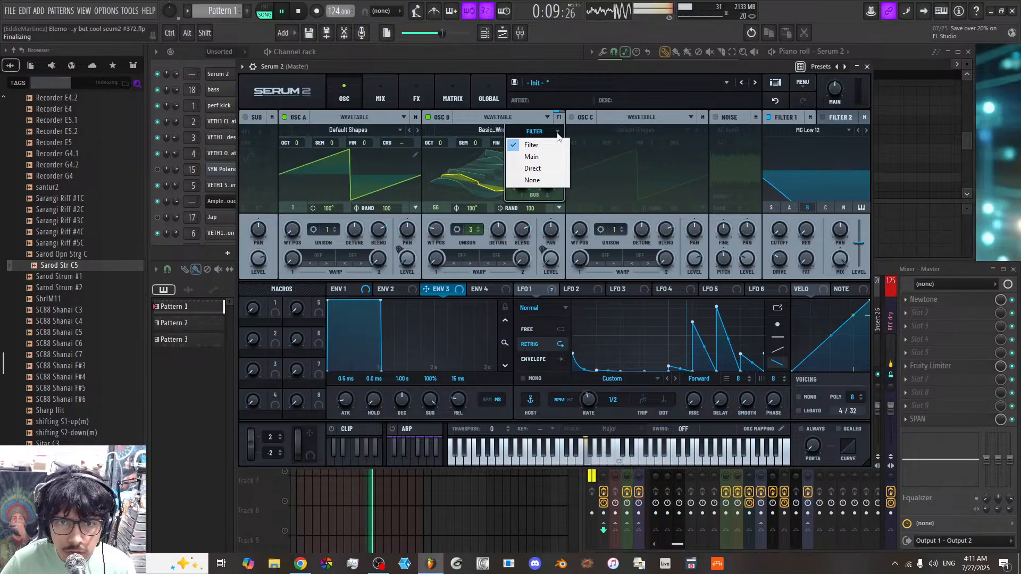
{"action": "left_click", "coordinate": [550, 156]}
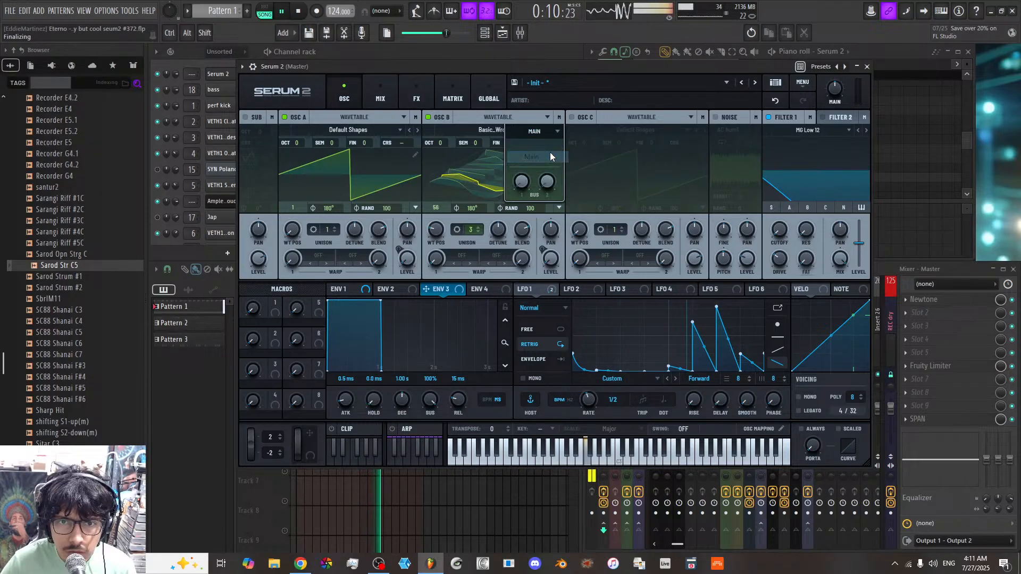
{"action": "left_click", "coordinate": [557, 117]}
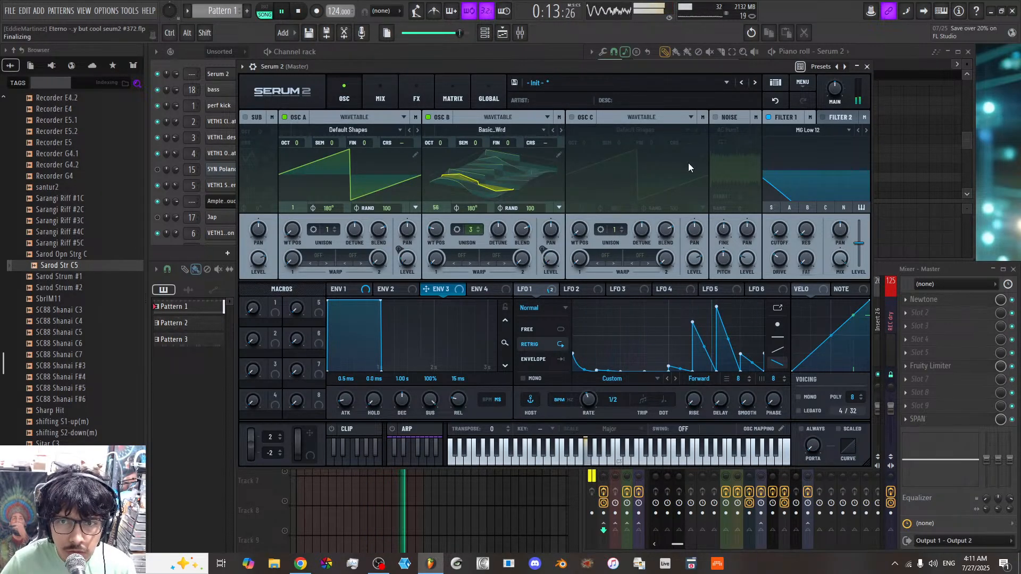
{"action": "left_click_drag", "start_coordinate": [781, 232], "coordinate": [796, 172]}
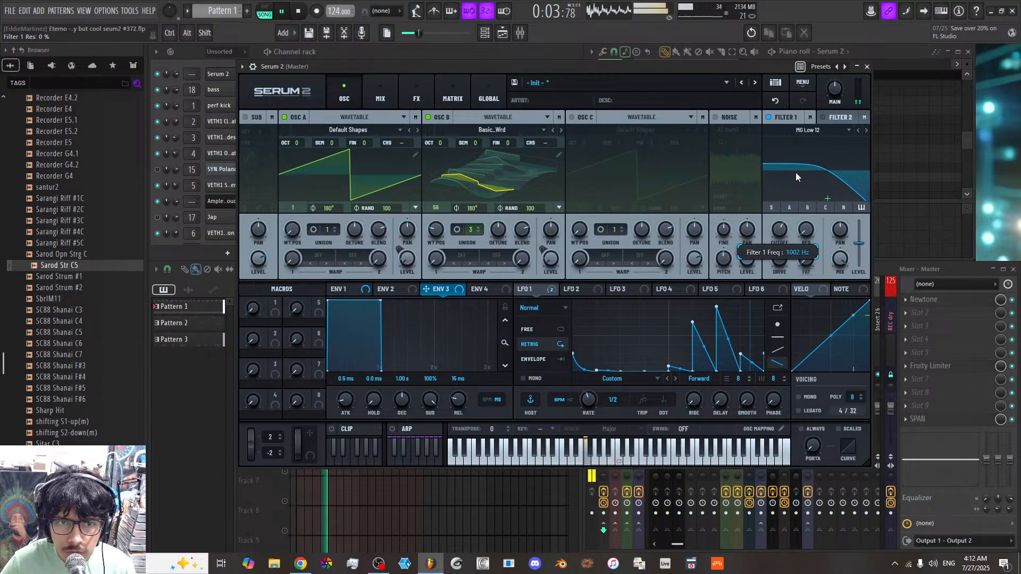
Step: Solo oscillator A by switching oscillator B off, and lower filter 1's cutoff to about 51 Hz
{"action": "left_click", "coordinate": [428, 117]}
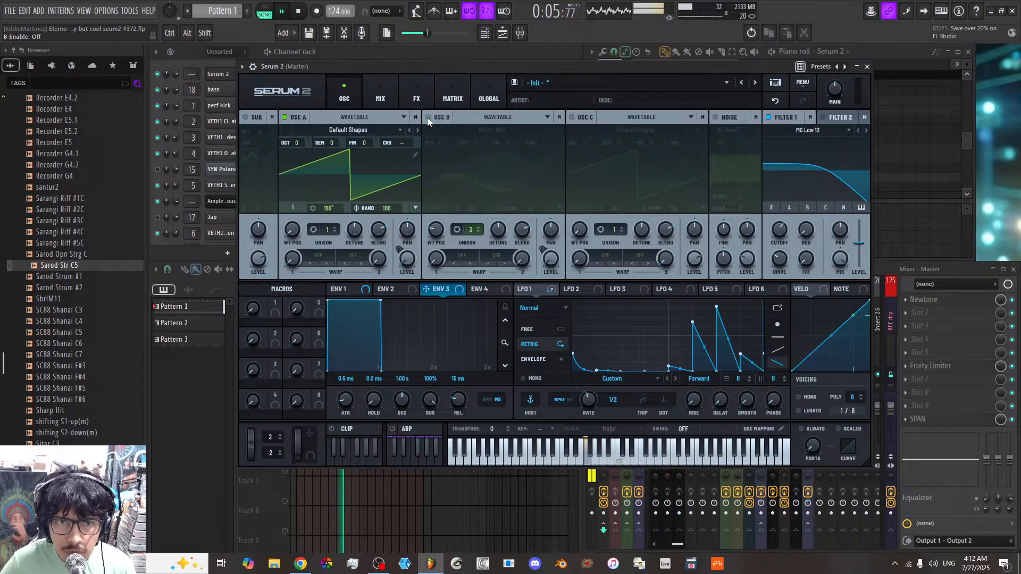
{"action": "left_click", "coordinate": [285, 118]}
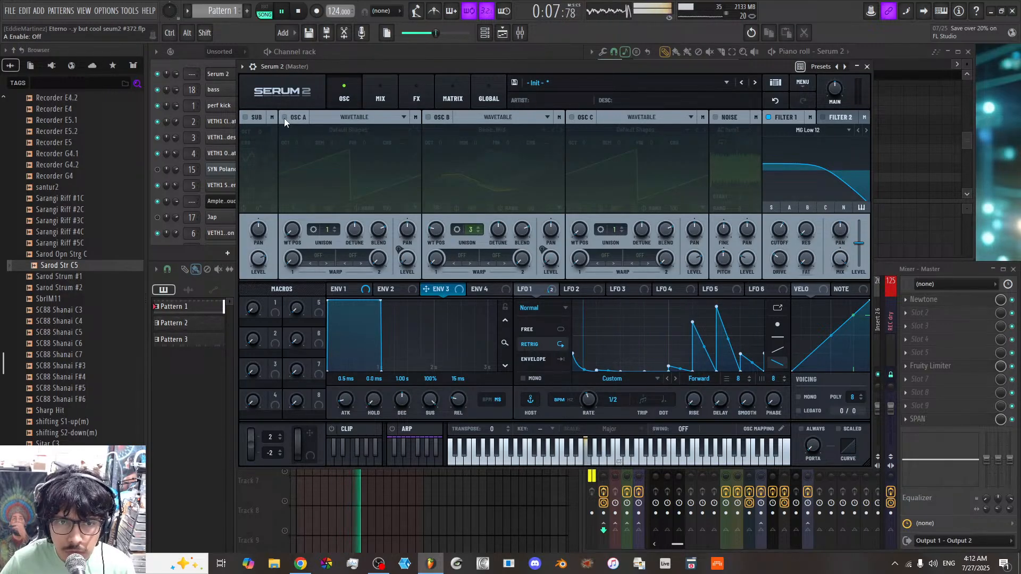
{"action": "left_click", "coordinate": [284, 118]}
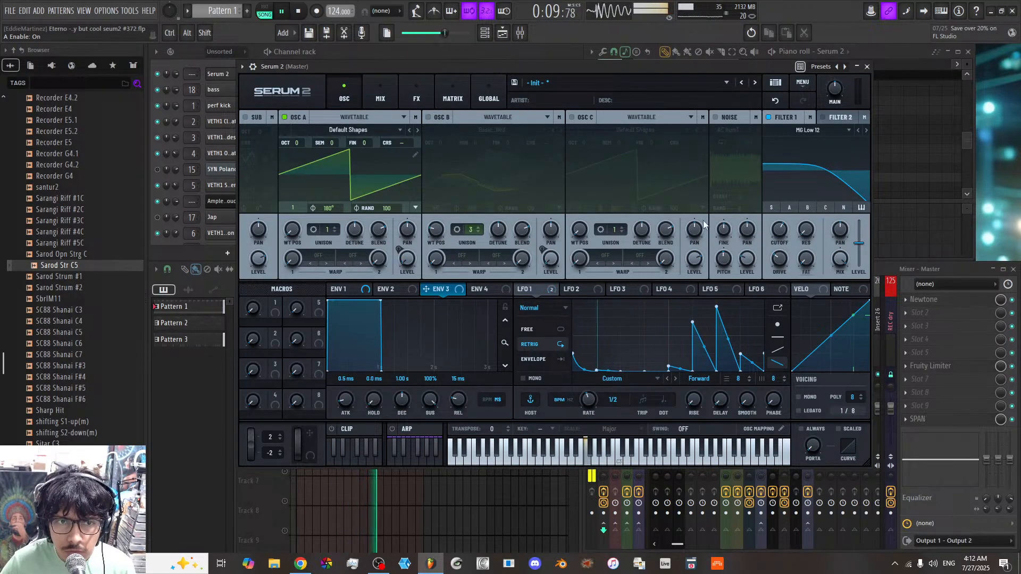
{"action": "left_click_drag", "start_coordinate": [780, 231], "coordinate": [774, 273]}
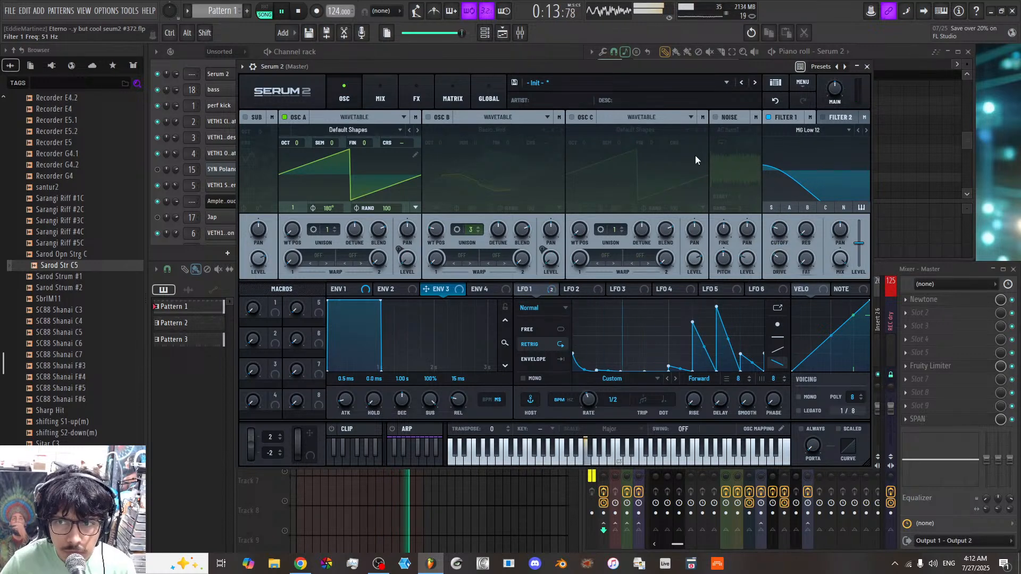
Step: Route oscillator A to the filter, and switch oscillator B back on with its output routed to the filter too
{"action": "left_click", "coordinate": [415, 117]}
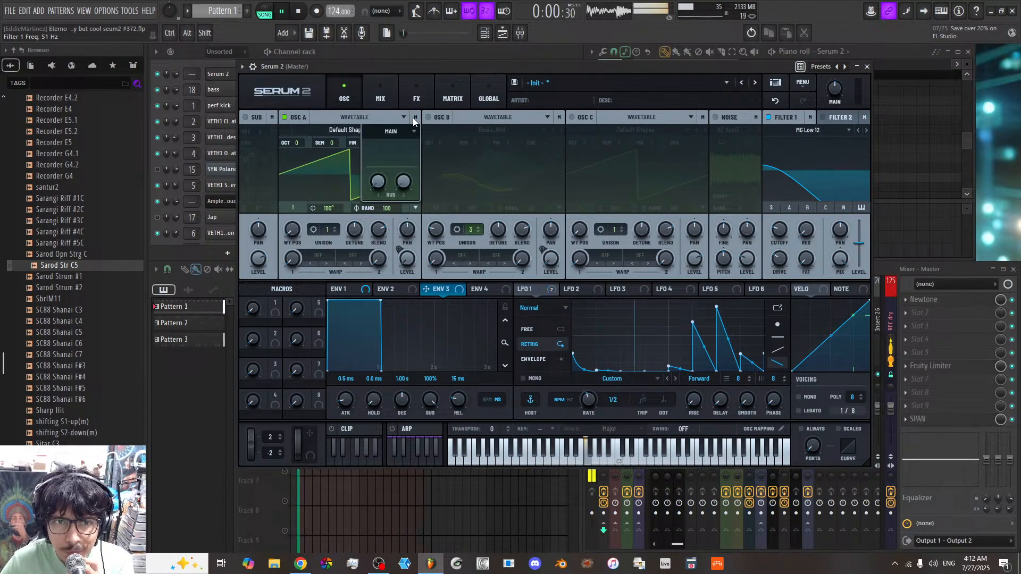
{"action": "left_click", "coordinate": [409, 144]}
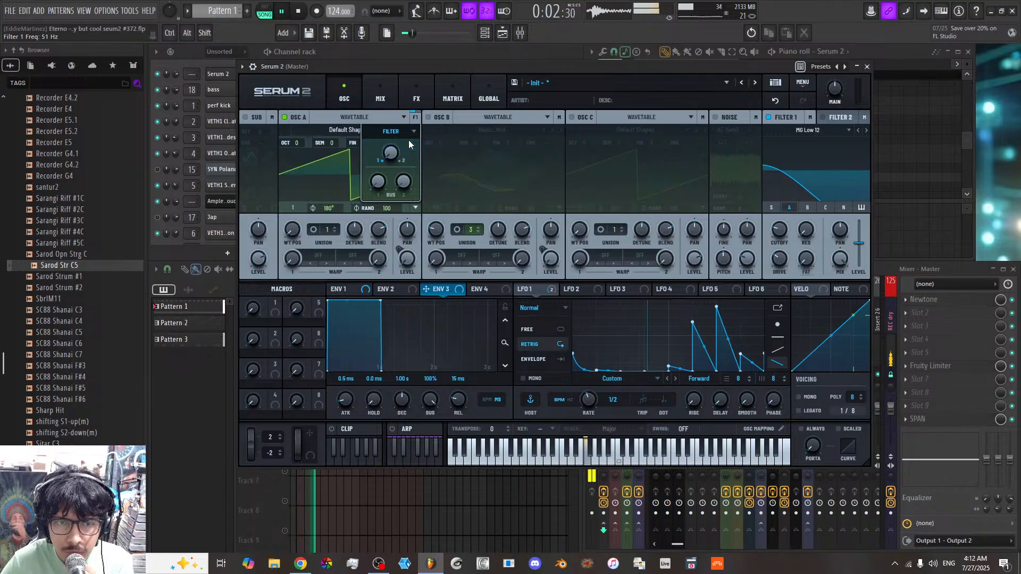
{"action": "left_click", "coordinate": [557, 117]}
{"action": "left_click", "coordinate": [468, 123]}
{"action": "left_click", "coordinate": [557, 117]}
{"action": "left_click", "coordinate": [554, 131]}
{"action": "left_click", "coordinate": [550, 142]}
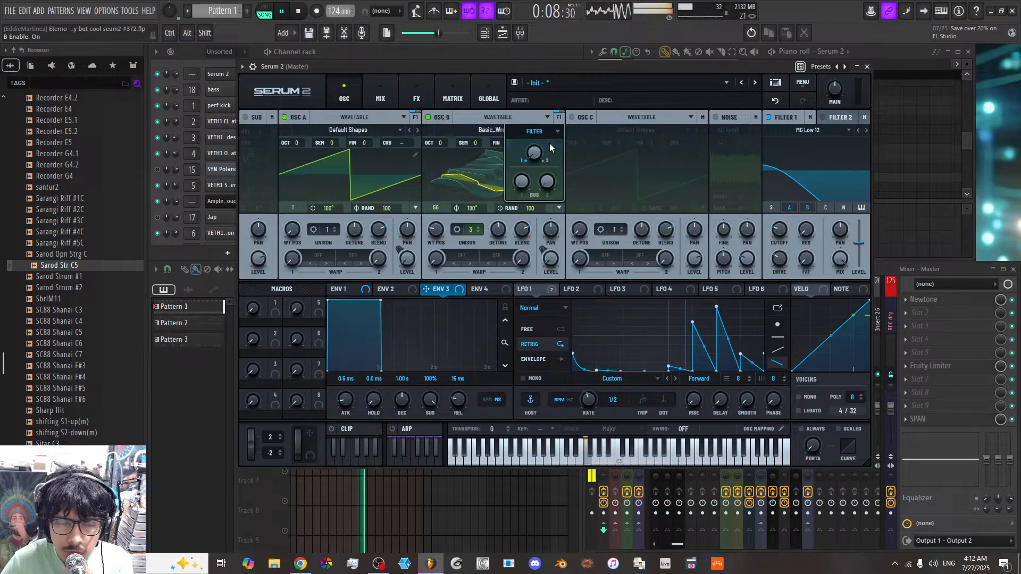
Step: Set filter 1's cutoff to about 183 Hz and assign LFO 2 to modulate it by 61%
{"action": "left_click", "coordinate": [492, 117]}
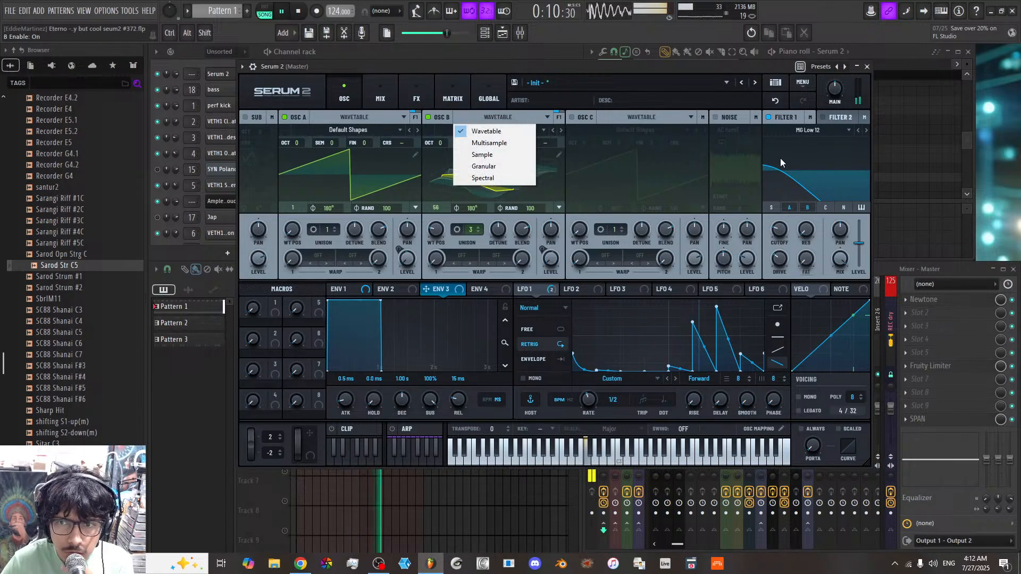
{"action": "left_click_drag", "start_coordinate": [782, 247], "coordinate": [780, 197]}
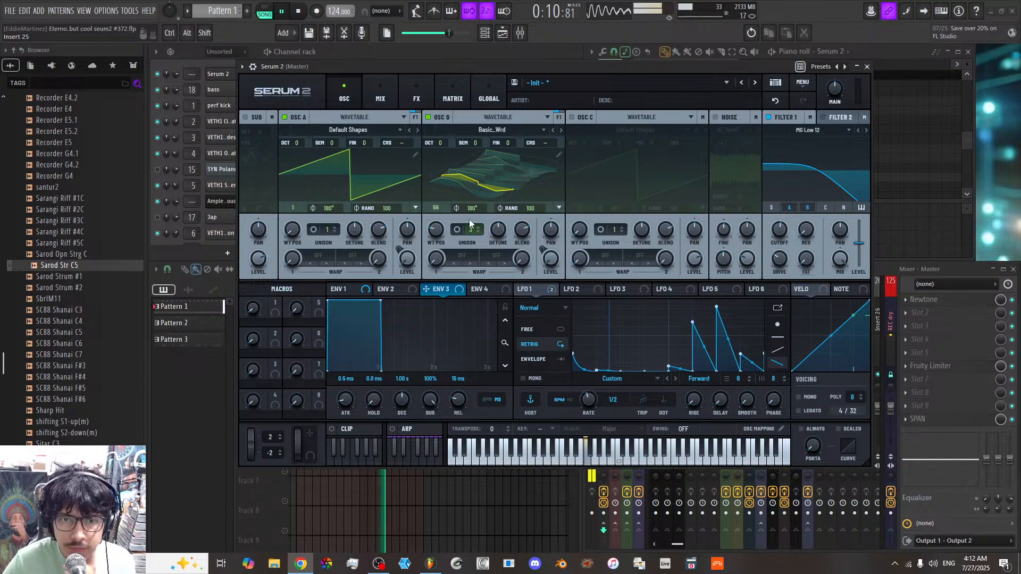
{"action": "mouse_move", "coordinate": [780, 235]}
{"action": "left_mouse_down"}
{"action": "mouse_move", "coordinate": [781, 216]}
{"action": "mouse_move", "coordinate": [780, 235]}
{"action": "left_mouse_up"}
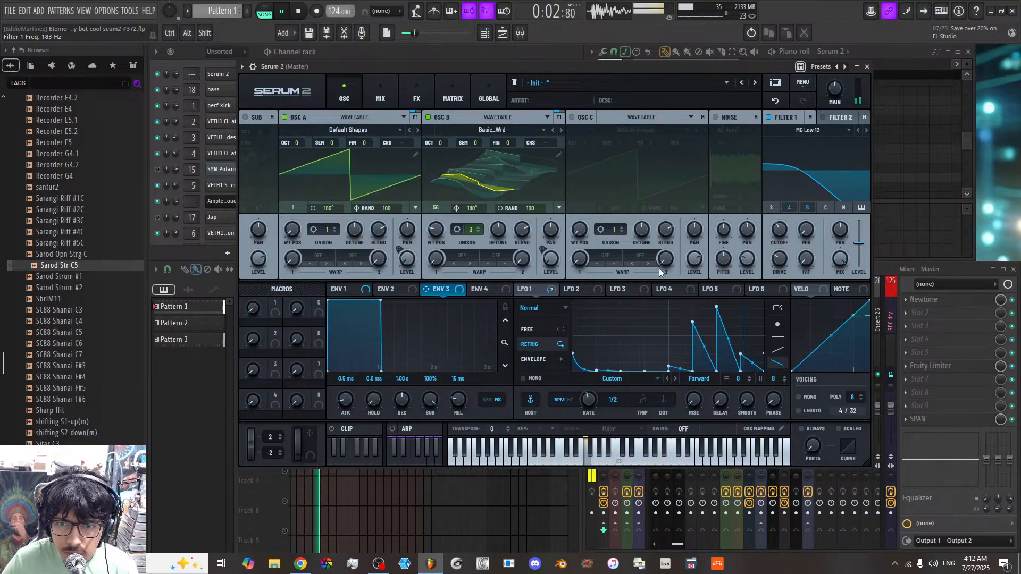
{"action": "left_click", "coordinate": [578, 290]}
{"action": "left_click_drag", "start_coordinate": [577, 290], "coordinate": [778, 233]}
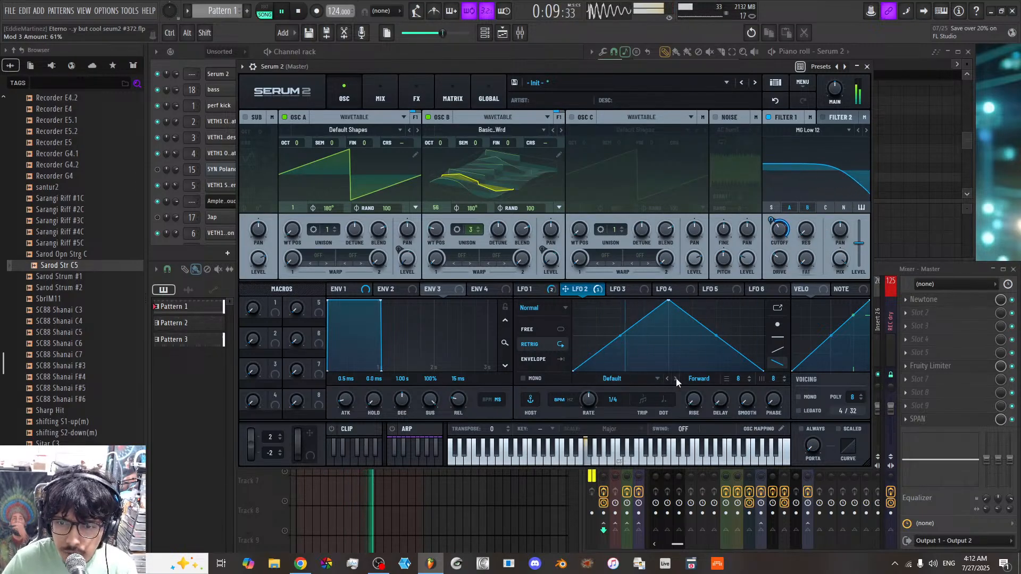
Step: Shape LFO 2 into a series of sharp falling spikes, and set it to Free mode at a rate of 1/2
{"action": "left_click_drag", "start_coordinate": [668, 343], "coordinate": [757, 340]}
{"action": "left_click_drag", "start_coordinate": [668, 342], "coordinate": [586, 349]}
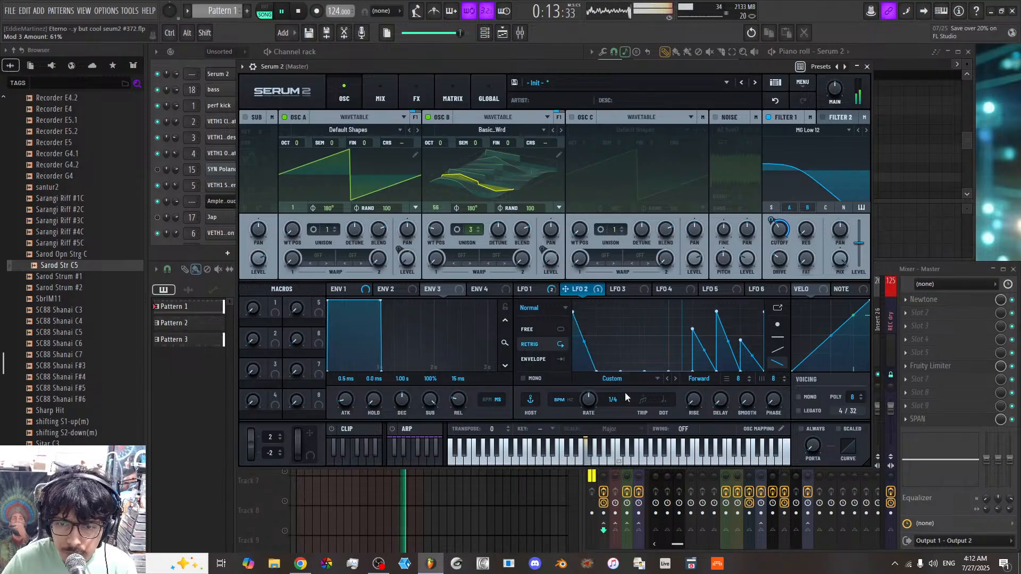
{"action": "scroll", "coordinate": [592, 412], "scroll_direction": "down", "scroll_amount": 3}
{"action": "left_click_drag", "start_coordinate": [593, 397], "coordinate": [614, 381]}
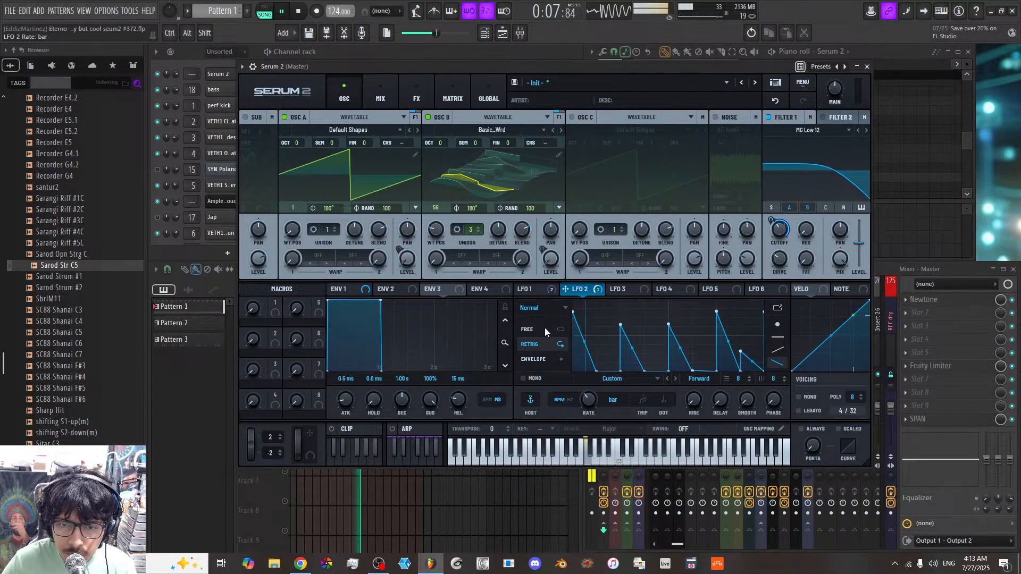
{"action": "left_click", "coordinate": [553, 309]}
{"action": "left_click", "coordinate": [553, 313]}
{"action": "mouse_move", "coordinate": [587, 400]}
{"action": "left_mouse_down"}
{"action": "mouse_move", "coordinate": [588, 391]}
{"action": "mouse_move", "coordinate": [588, 400]}
{"action": "left_mouse_up"}
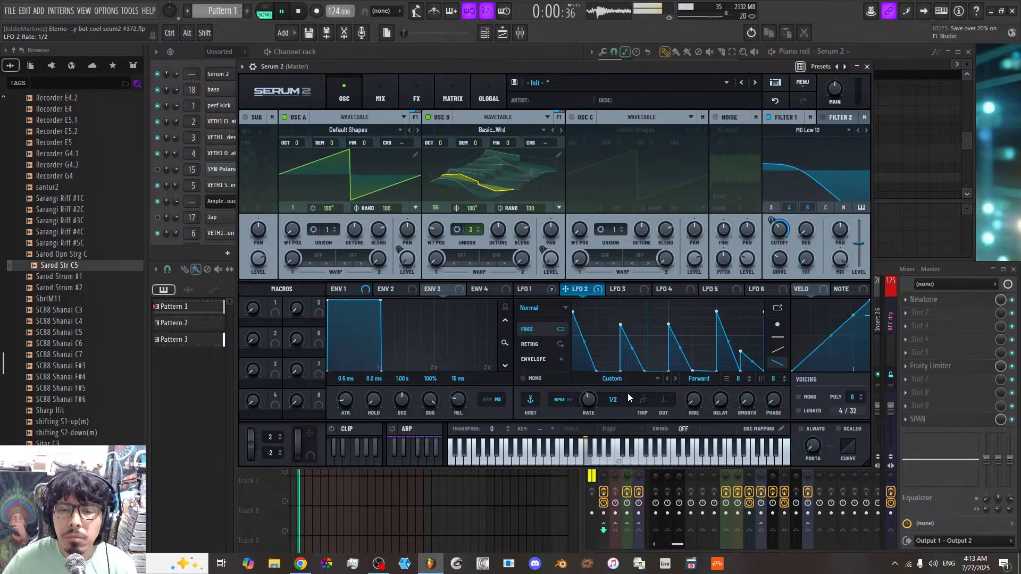
Step: Lower filter 1's base cutoff to about 74 Hz
{"action": "left_click", "coordinate": [417, 98]}
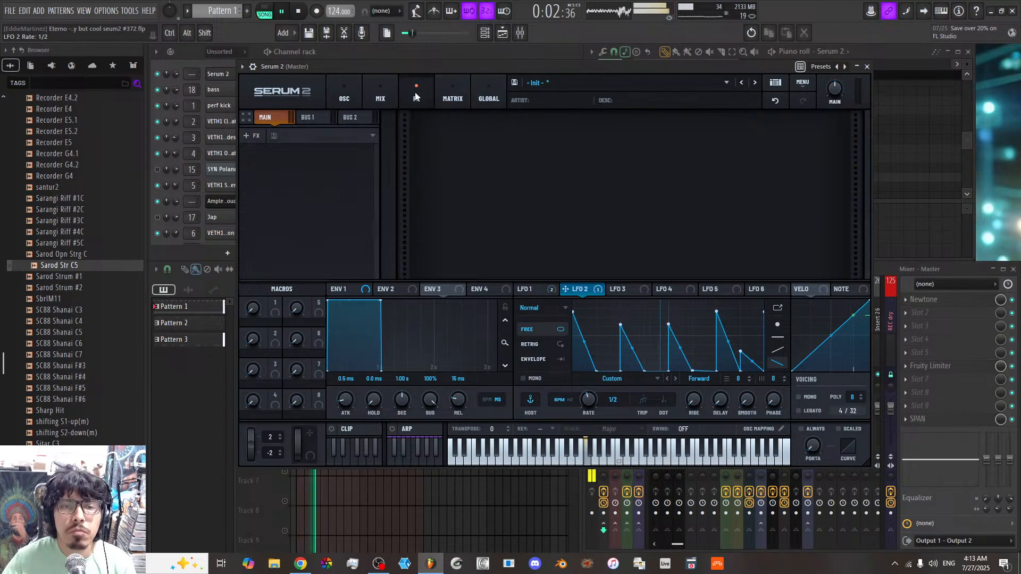
{"action": "left_click", "coordinate": [347, 99]}
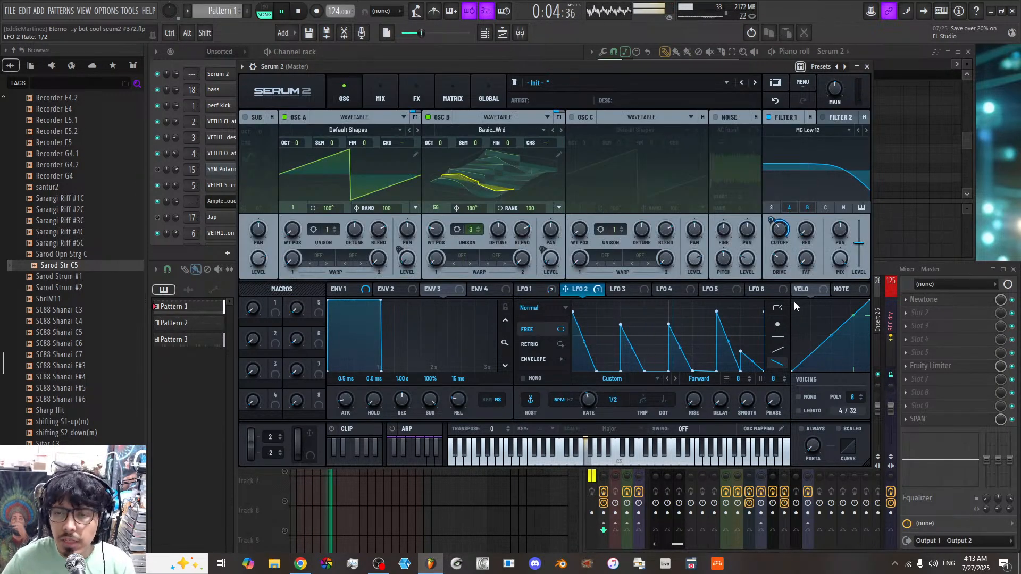
{"action": "left_click_drag", "start_coordinate": [778, 230], "coordinate": [777, 225]}
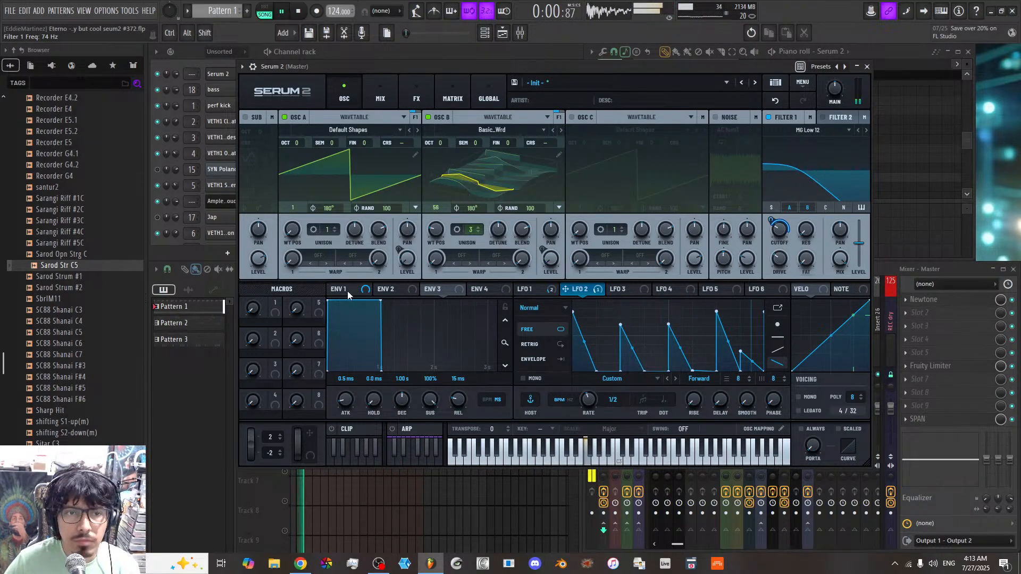
{"action": "left_click", "coordinate": [940, 265]}
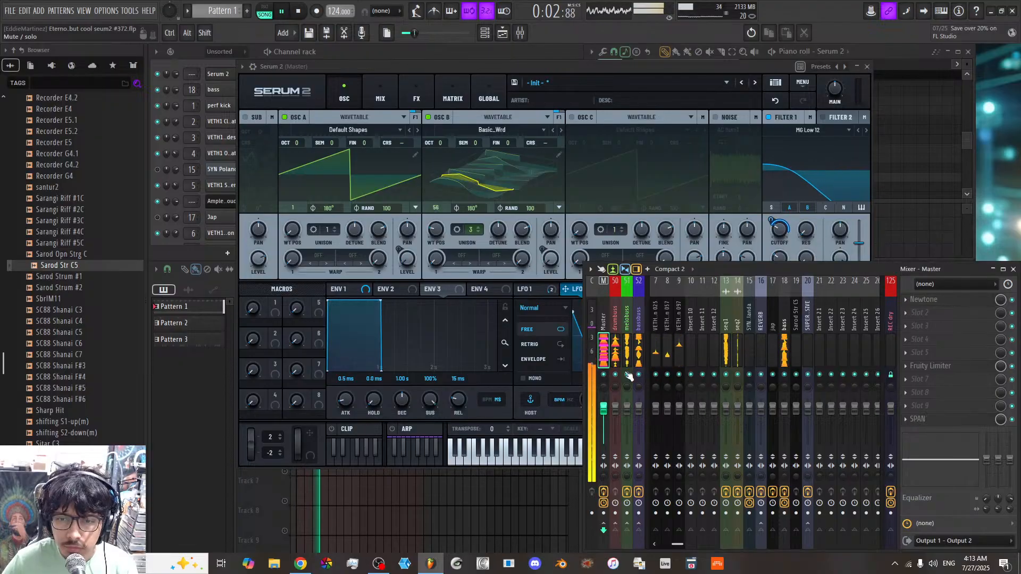
{"action": "left_click", "coordinate": [551, 63]}
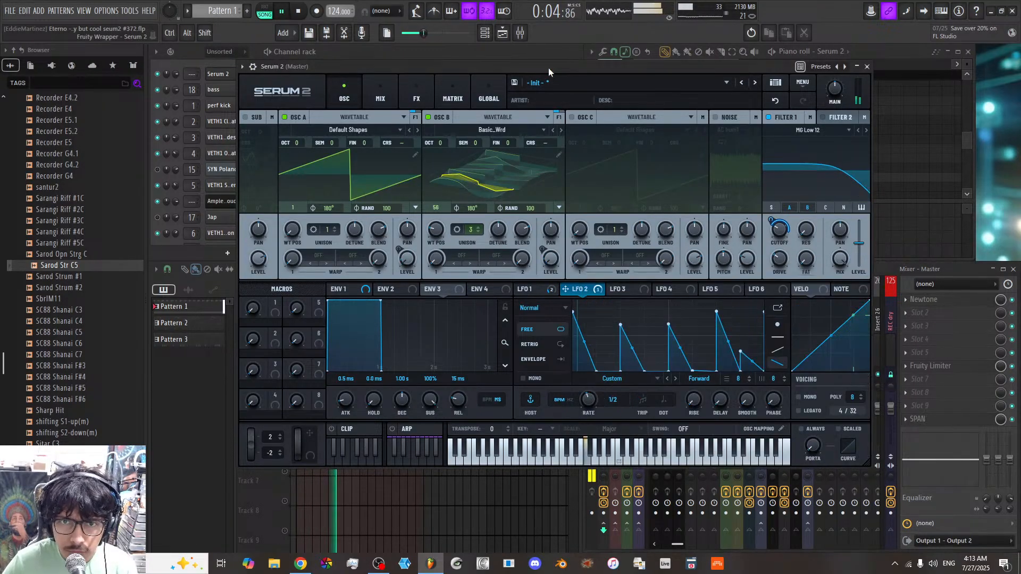
Step: Add a Delay to the main effects chain and set it to Ping-Pong mode
{"action": "left_click", "coordinate": [418, 91]}
{"action": "left_click", "coordinate": [275, 131]}
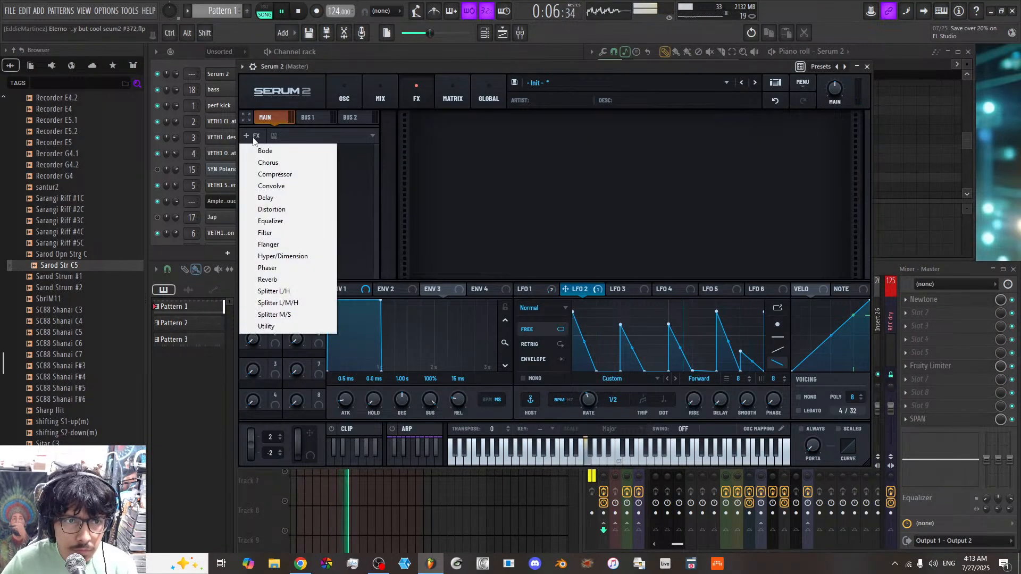
{"action": "left_click", "coordinate": [284, 198]}
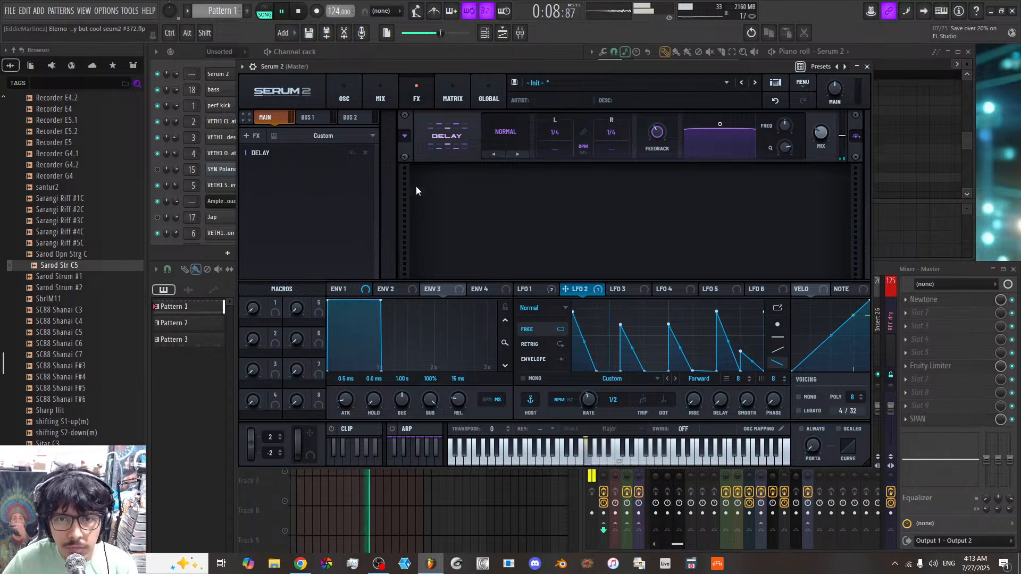
{"action": "left_click", "coordinate": [510, 136]}
{"action": "left_click", "coordinate": [518, 166]}
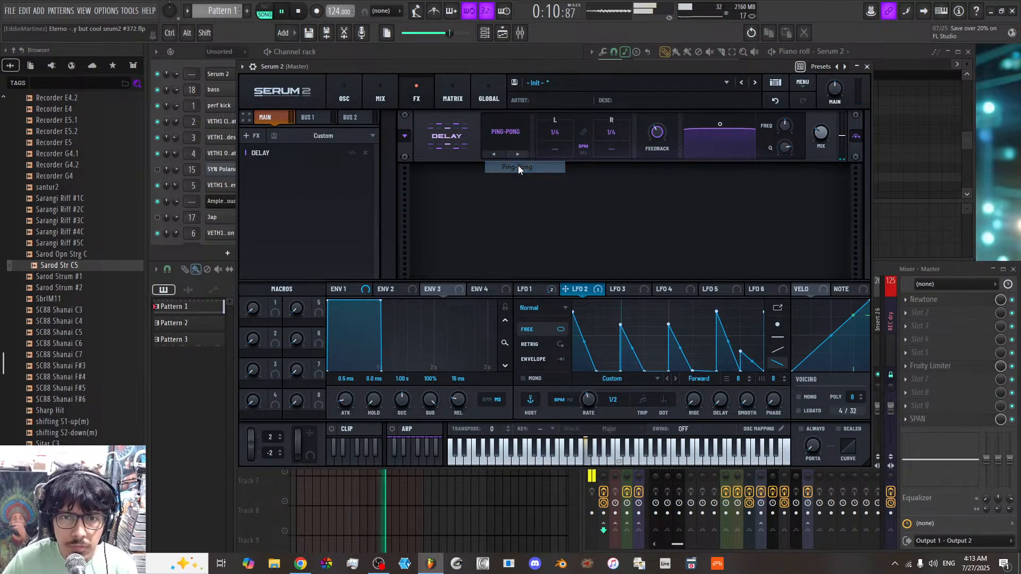
Step: Set the delay times to 1/16 left and 1/8 right with offsets 1.039 and 0.961, and shape its filter into a mid-frequency bell
{"action": "left_click_drag", "start_coordinate": [564, 142], "coordinate": [565, 154]}
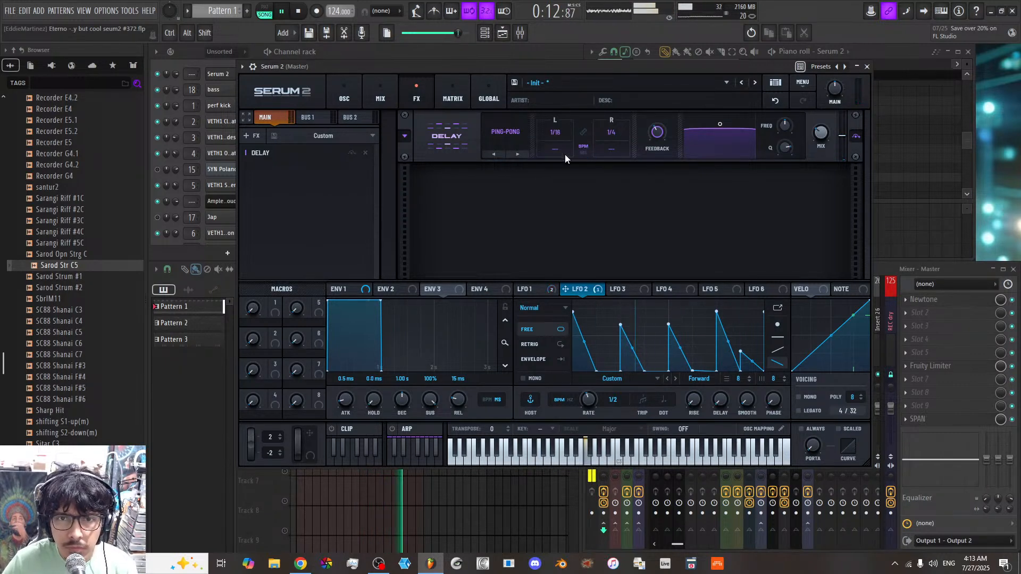
{"action": "left_click_drag", "start_coordinate": [611, 131], "coordinate": [610, 139]}
{"action": "left_click_drag", "start_coordinate": [720, 125], "coordinate": [729, 163]}
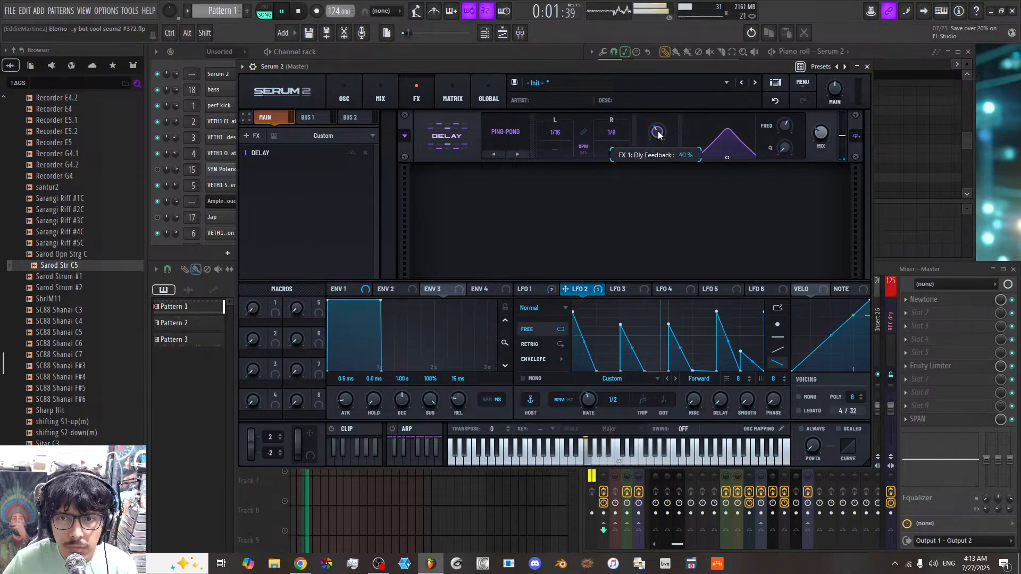
{"action": "left_click_drag", "start_coordinate": [611, 151], "coordinate": [610, 154]}
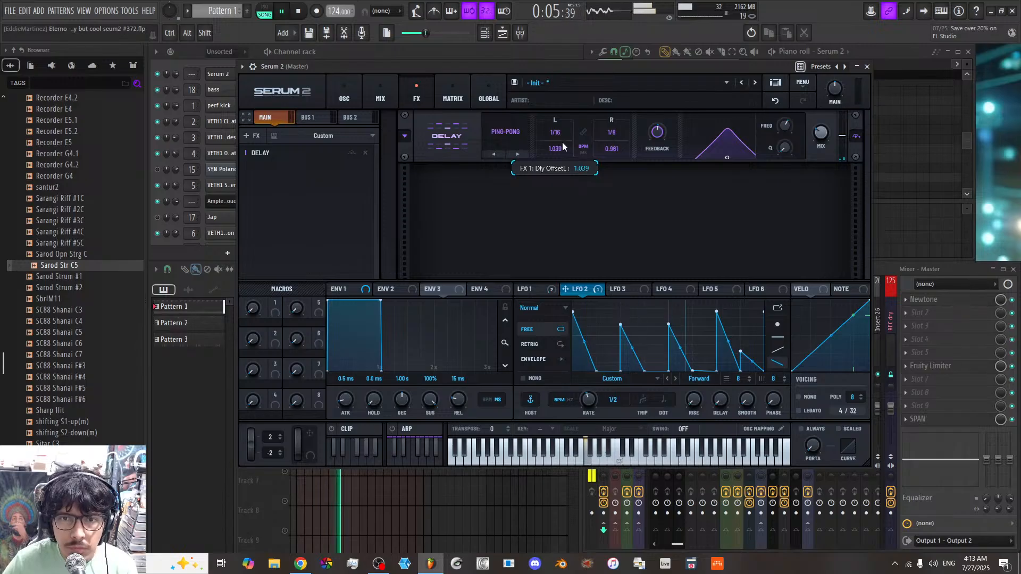
{"action": "mouse_move", "coordinate": [783, 146]}
{"action": "left_mouse_down"}
{"action": "mouse_move", "coordinate": [782, 110]}
{"action": "mouse_move", "coordinate": [780, 133]}
{"action": "left_mouse_up"}
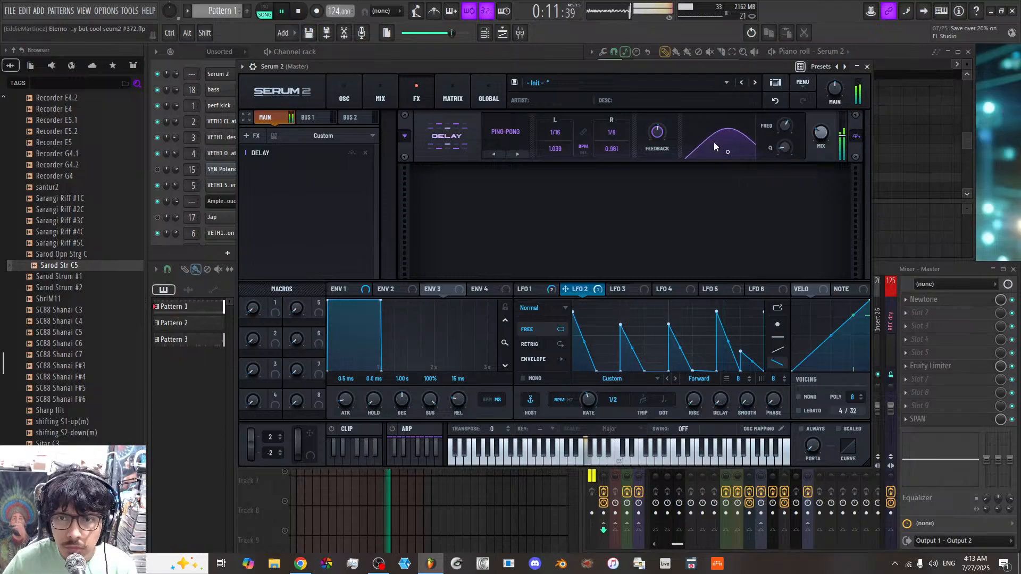
{"action": "mouse_move", "coordinate": [616, 133]}
{"action": "left_mouse_down"}
{"action": "mouse_move", "coordinate": [607, 134]}
{"action": "mouse_move", "coordinate": [694, 134]}
{"action": "mouse_move", "coordinate": [646, 283]}
{"action": "mouse_move", "coordinate": [643, 170]}
{"action": "mouse_move", "coordinate": [620, 124]}
{"action": "left_mouse_up"}
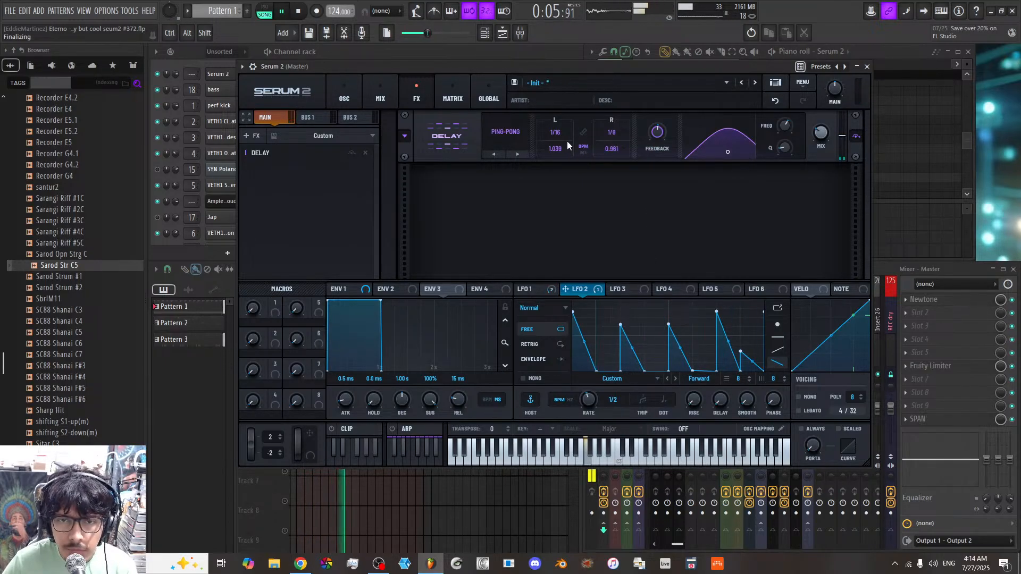
{"action": "left_click", "coordinate": [508, 139]}
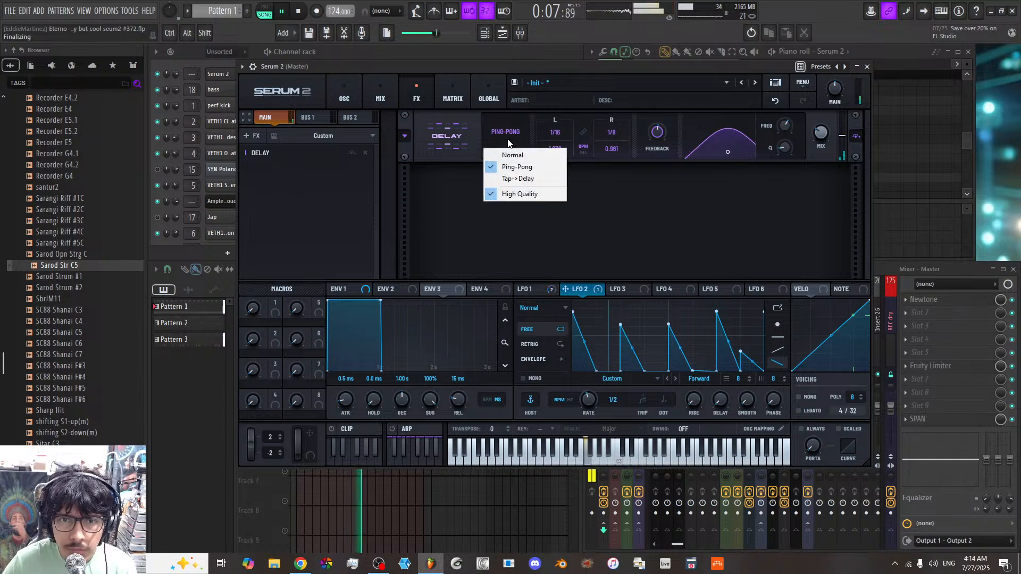
{"action": "left_click", "coordinate": [612, 186]}
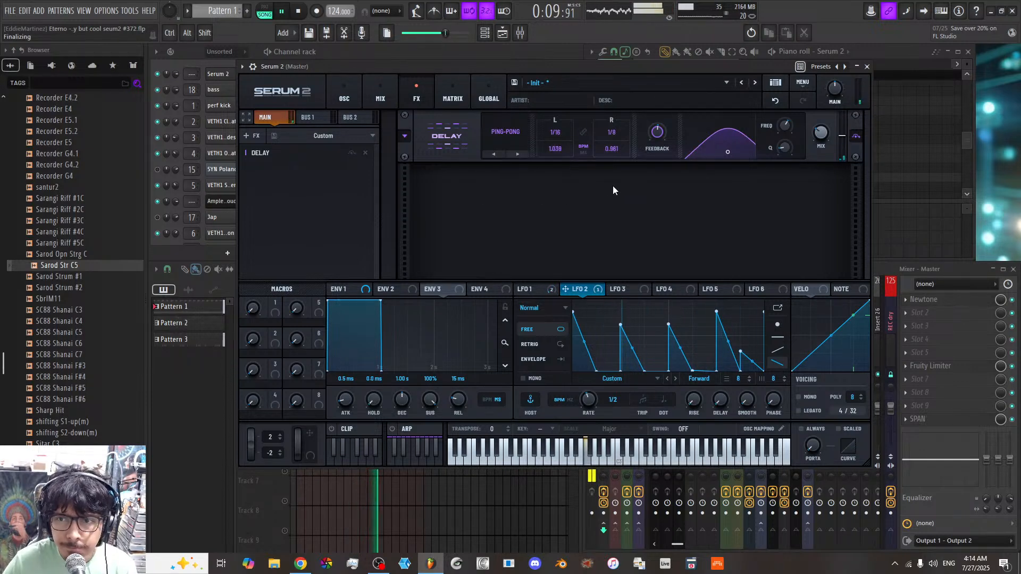
Step: Add a Hyper/Dimension effect after the delay, adjust the Hyper mix and set the Dimension mix to about 29%
{"action": "left_click", "coordinate": [252, 136]}
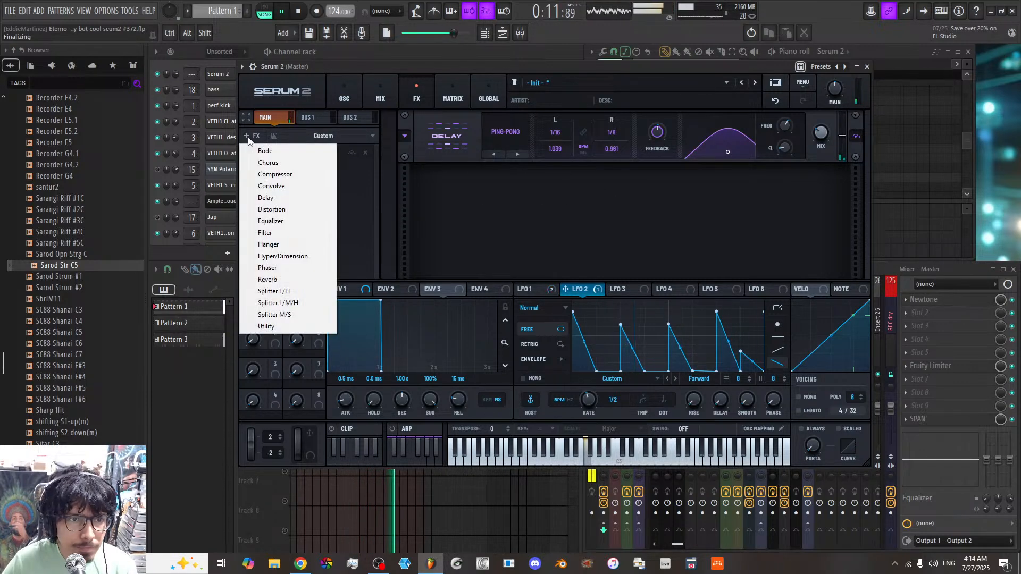
{"action": "left_click", "coordinate": [295, 258]}
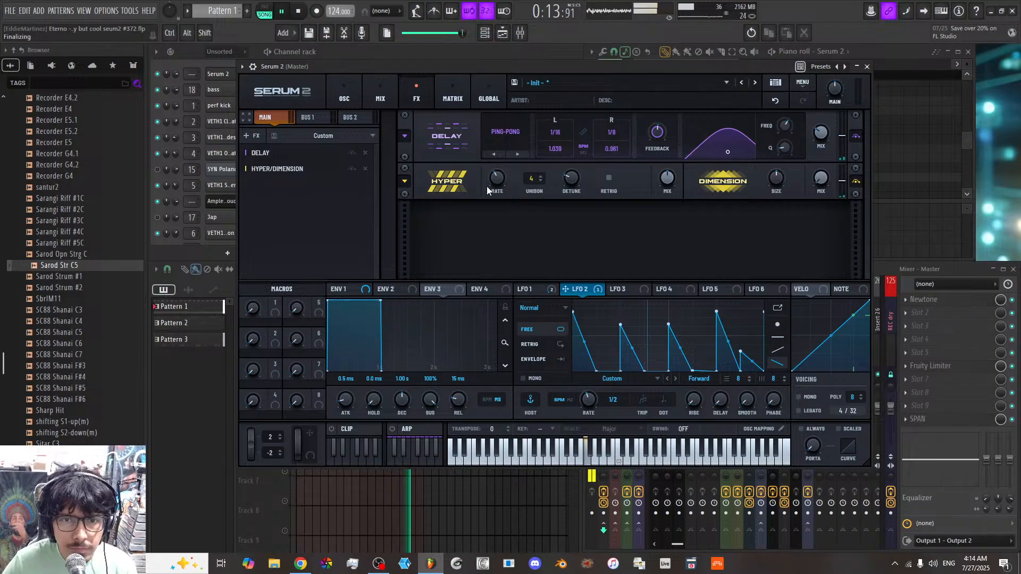
{"action": "left_click_drag", "start_coordinate": [670, 180], "coordinate": [674, 131]}
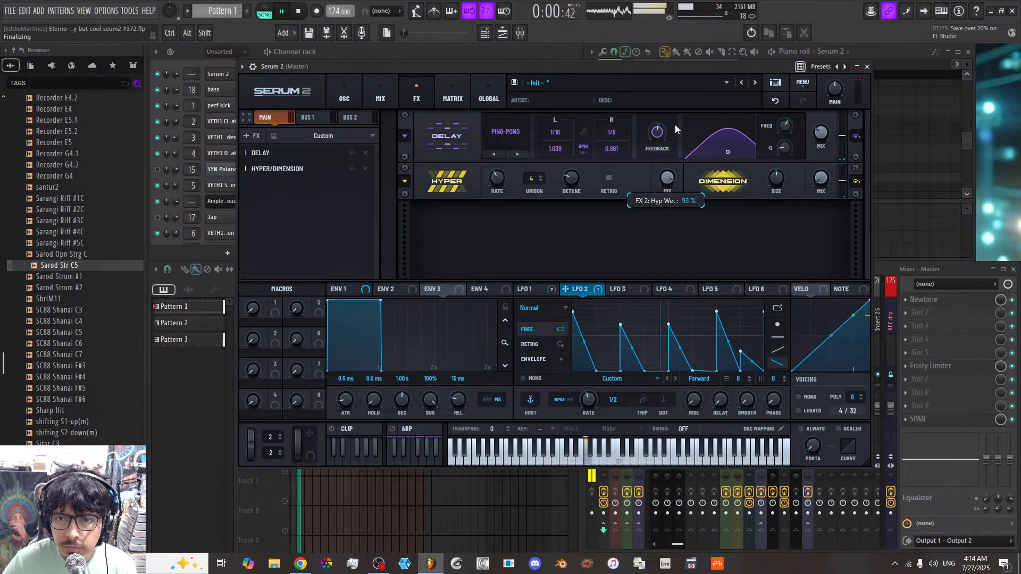
{"action": "left_click_drag", "start_coordinate": [668, 179], "coordinate": [668, 199]}
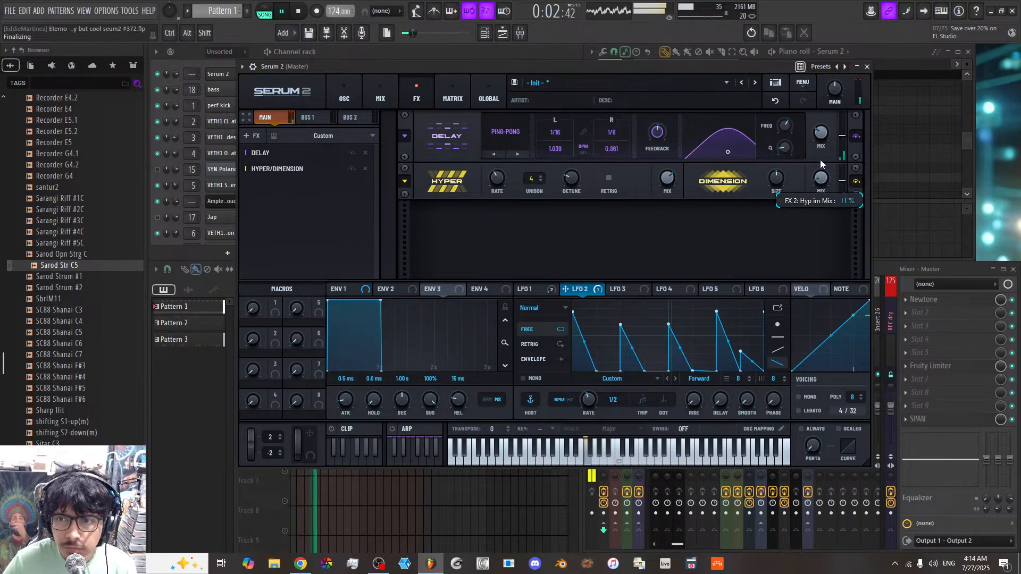
{"action": "mouse_move", "coordinate": [818, 149]}
{"action": "left_mouse_down"}
{"action": "mouse_move", "coordinate": [821, 99]}
{"action": "mouse_move", "coordinate": [819, 164]}
{"action": "left_mouse_up"}
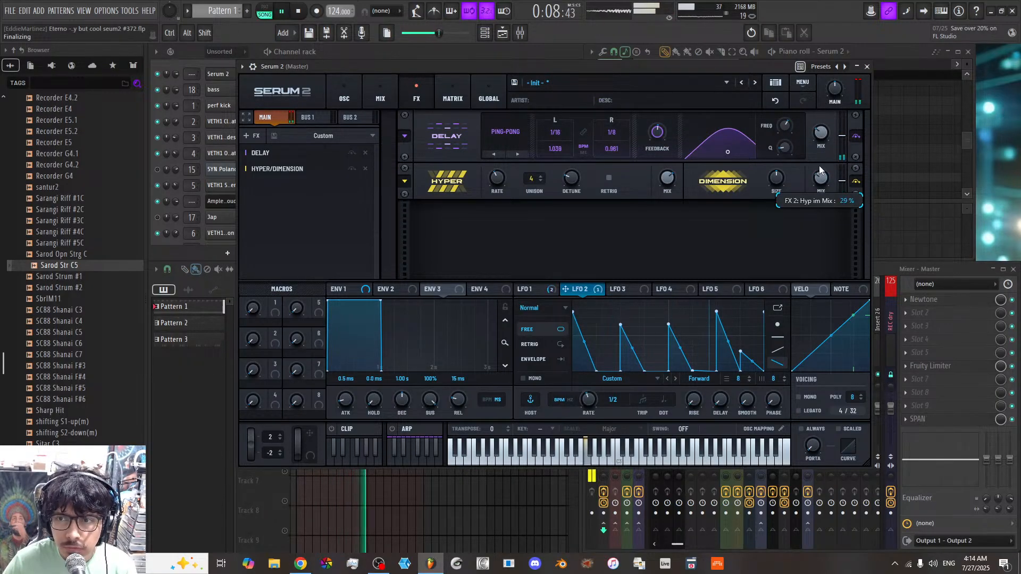
Step: Add a Compressor to the effects chain in Multiband mode with its threshold at about -16.1 dB
{"action": "left_click", "coordinate": [259, 136]}
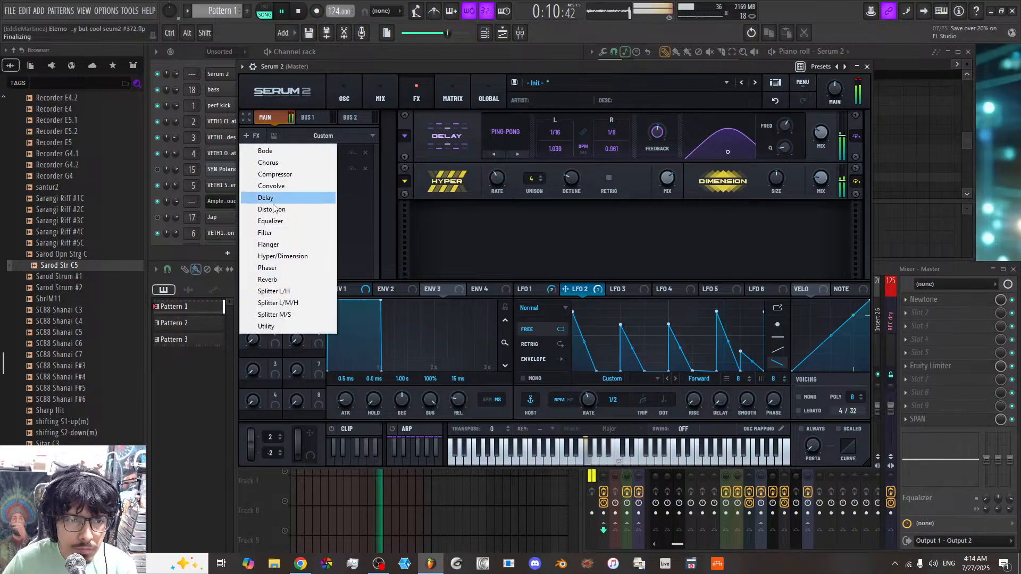
{"action": "left_click", "coordinate": [275, 174]}
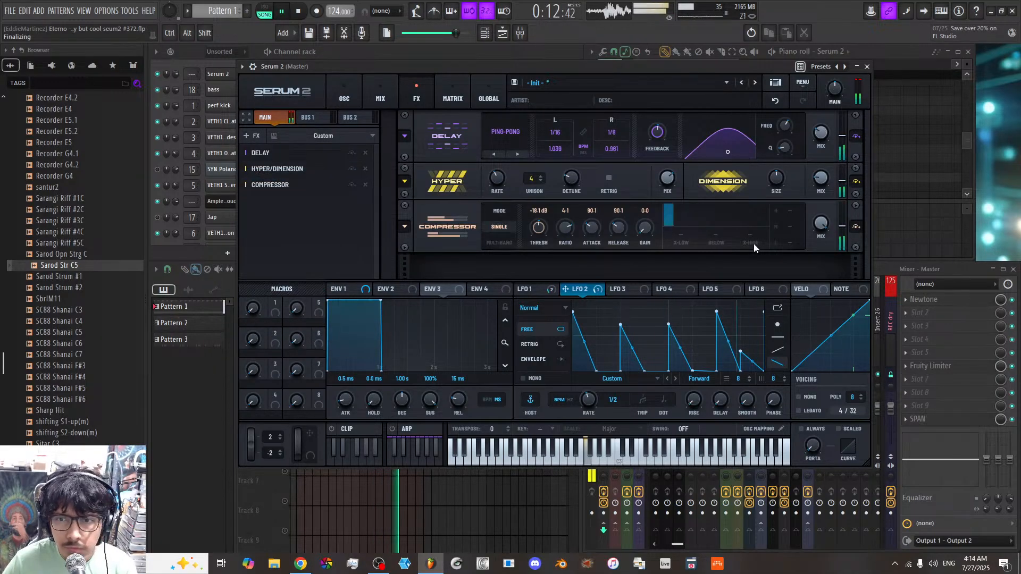
{"action": "left_click_drag", "start_coordinate": [538, 232], "coordinate": [539, 241]}
{"action": "left_click", "coordinate": [500, 241]}
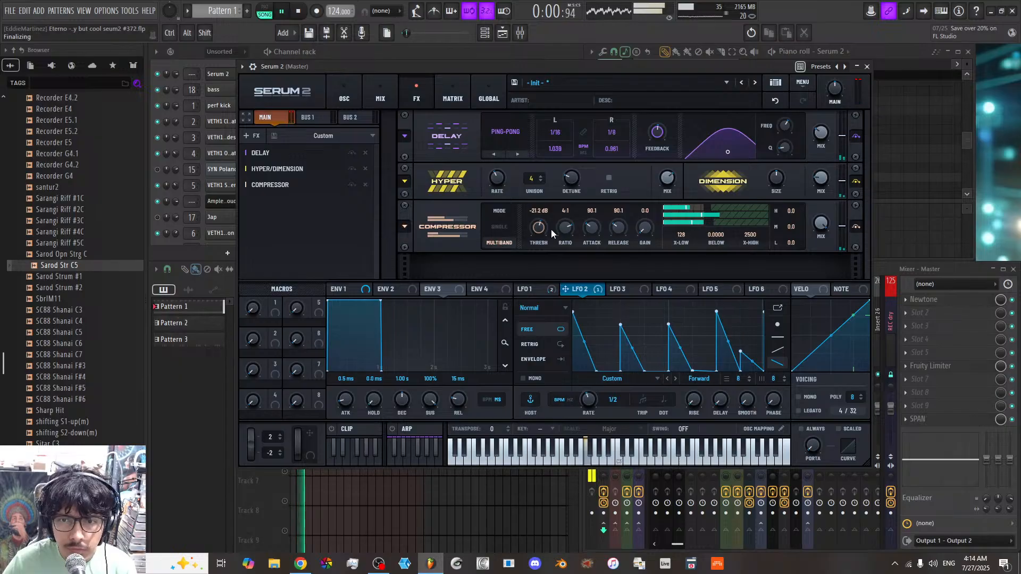
{"action": "scroll", "coordinate": [538, 228], "scroll_direction": "down", "scroll_amount": 1}
{"action": "scroll", "coordinate": [542, 230], "scroll_direction": "up", "scroll_amount": 10}
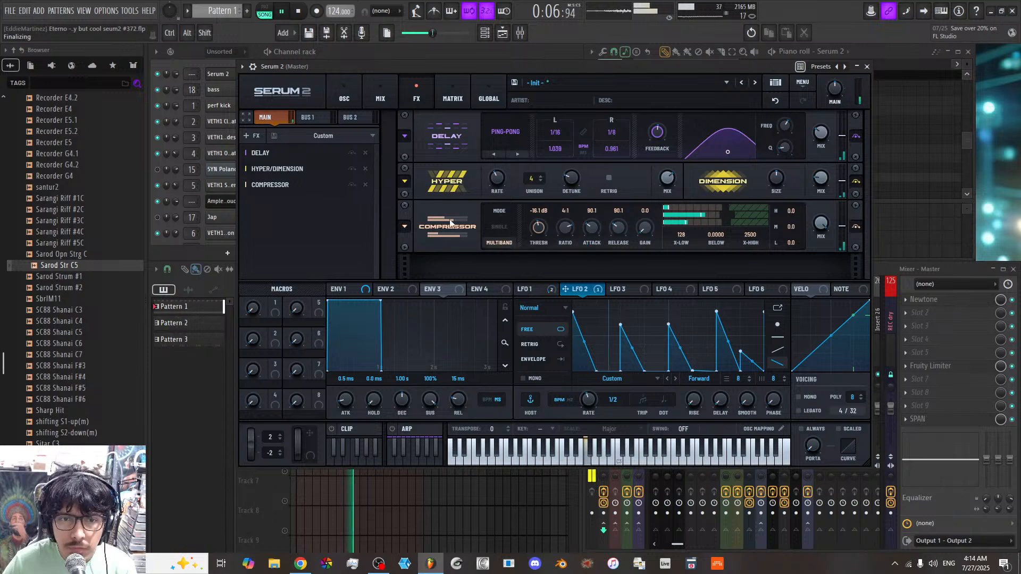
Step: Compare the sound with Hyper/Dimension bypassed and re-enabled, and add a Flanger after the compressor
{"action": "left_click", "coordinate": [354, 169]}
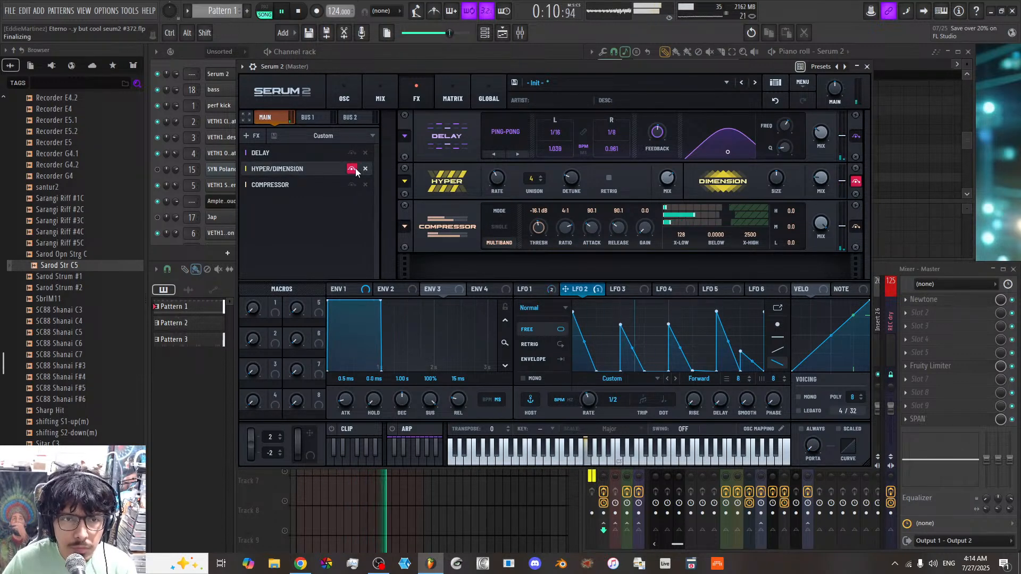
{"action": "left_click", "coordinate": [354, 168]}
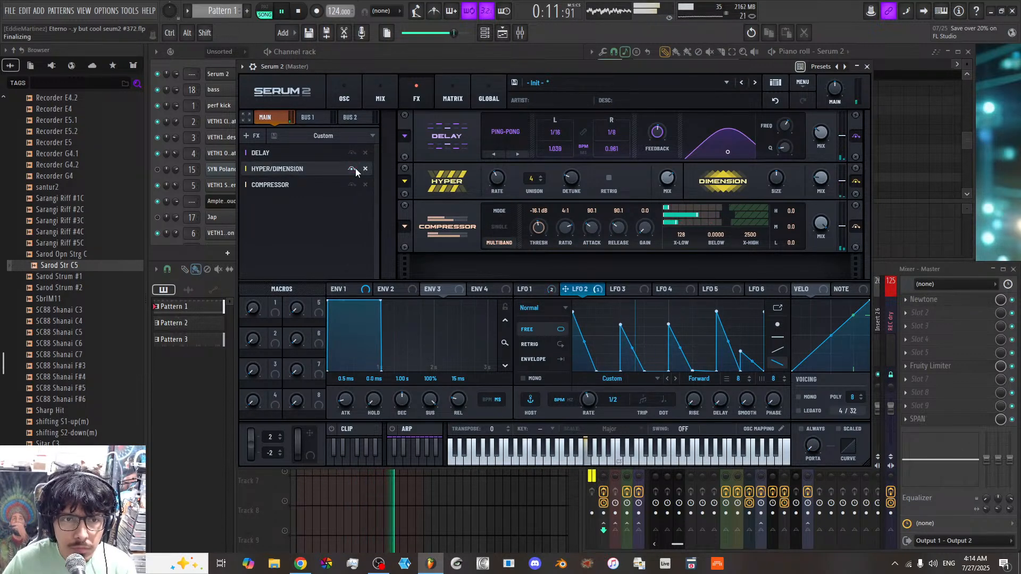
{"action": "left_click", "coordinate": [256, 137]}
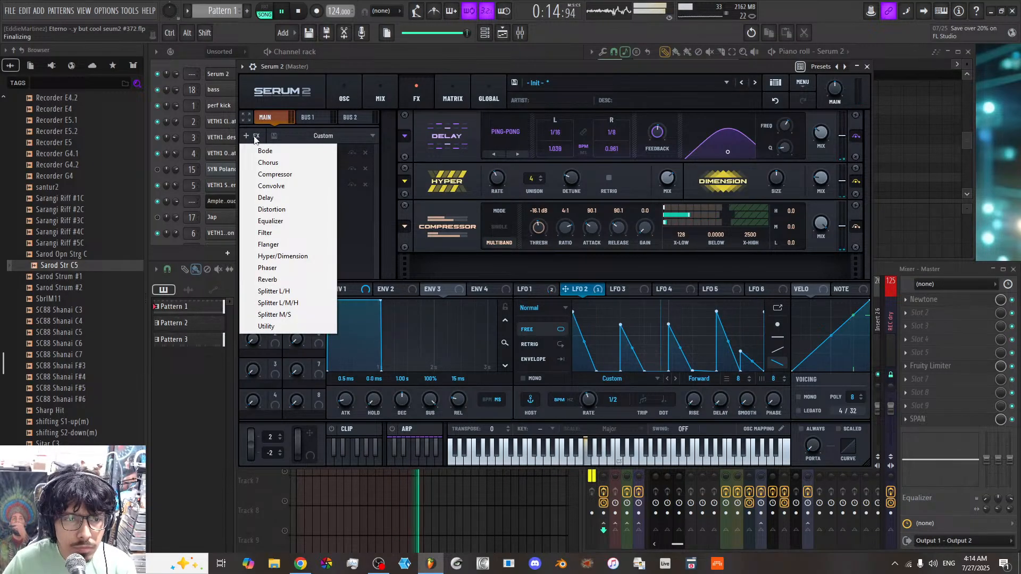
{"action": "left_click", "coordinate": [268, 244]}
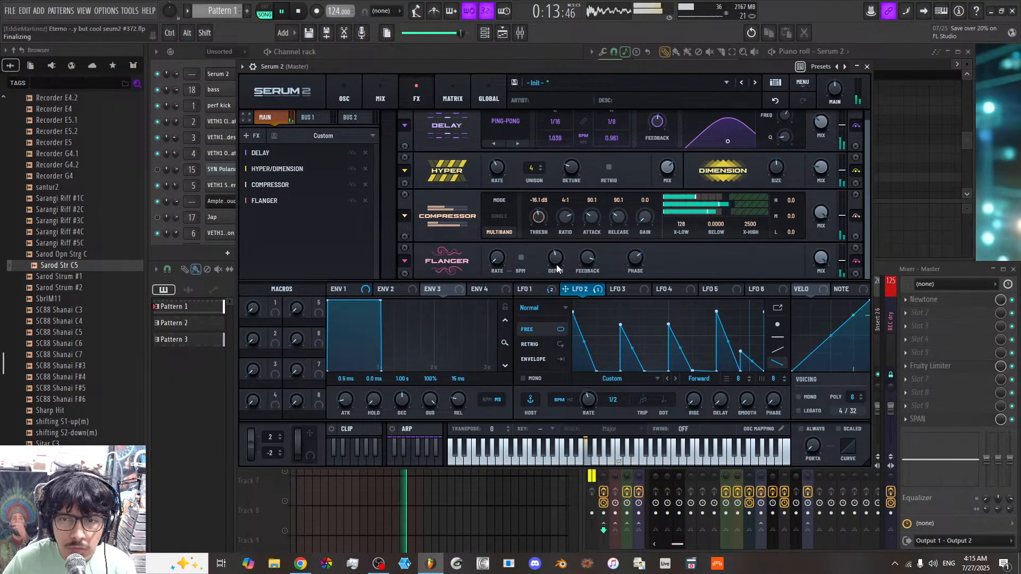
Step: Move the Flanger ahead of the Compressor in the effects chain and set its depth to about 54%
{"action": "left_click_drag", "start_coordinate": [455, 262], "coordinate": [457, 192]}
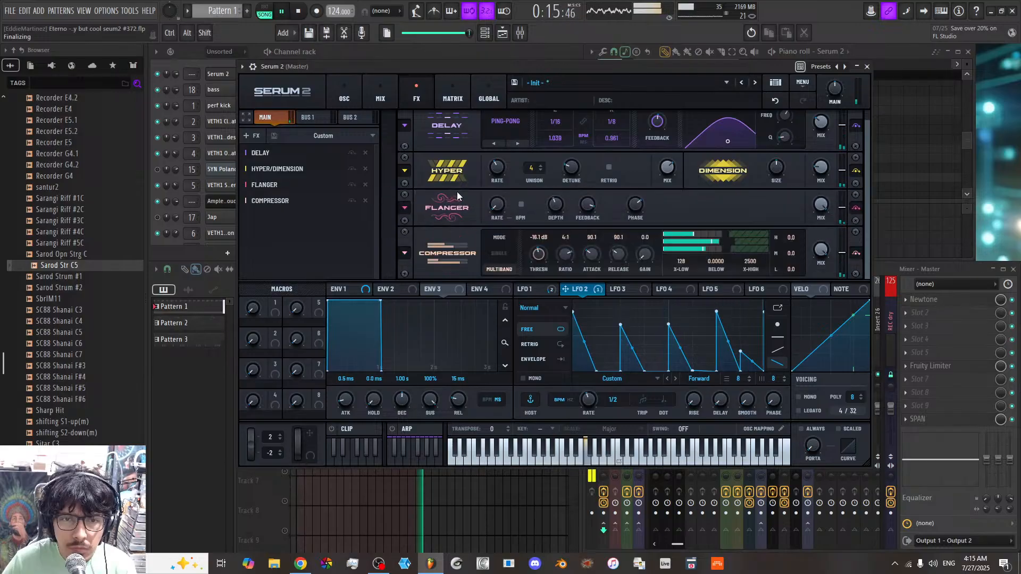
{"action": "mouse_move", "coordinate": [559, 215]}
{"action": "left_mouse_down"}
{"action": "mouse_move", "coordinate": [561, 224]}
{"action": "mouse_move", "coordinate": [561, 183]}
{"action": "mouse_move", "coordinate": [565, 204]}
{"action": "left_mouse_up"}
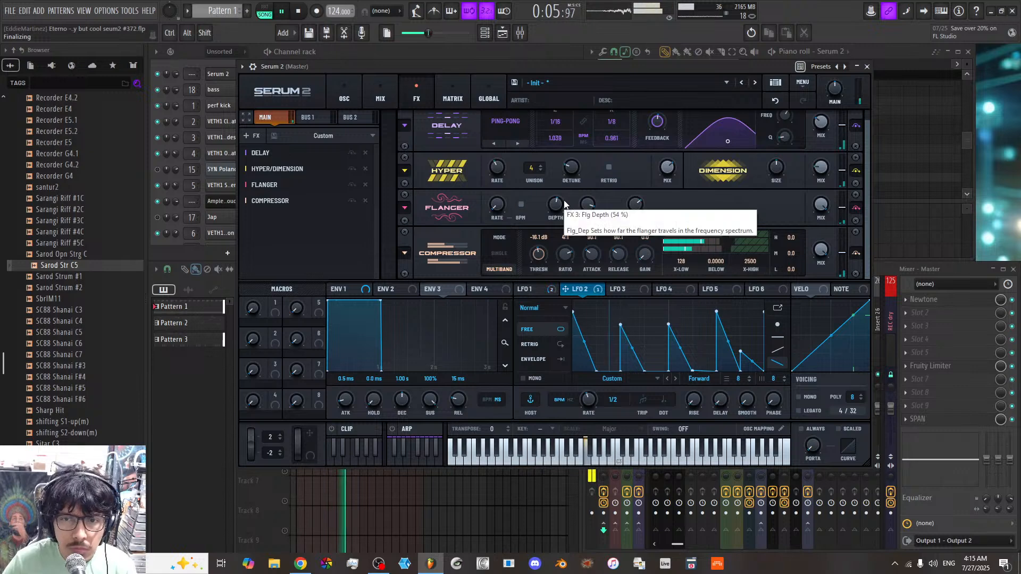
Step: Set LFO 2's rate to bar and adjust its modulation amount on the Filter 1 cutoff
{"action": "left_click", "coordinate": [341, 99]}
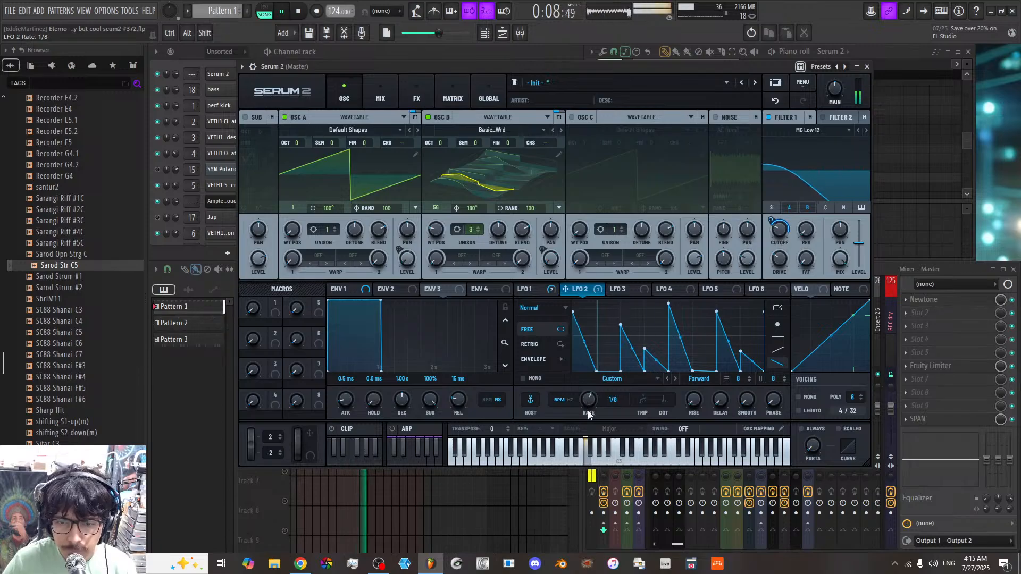
{"action": "left_click_drag", "start_coordinate": [589, 416], "coordinate": [589, 397]}
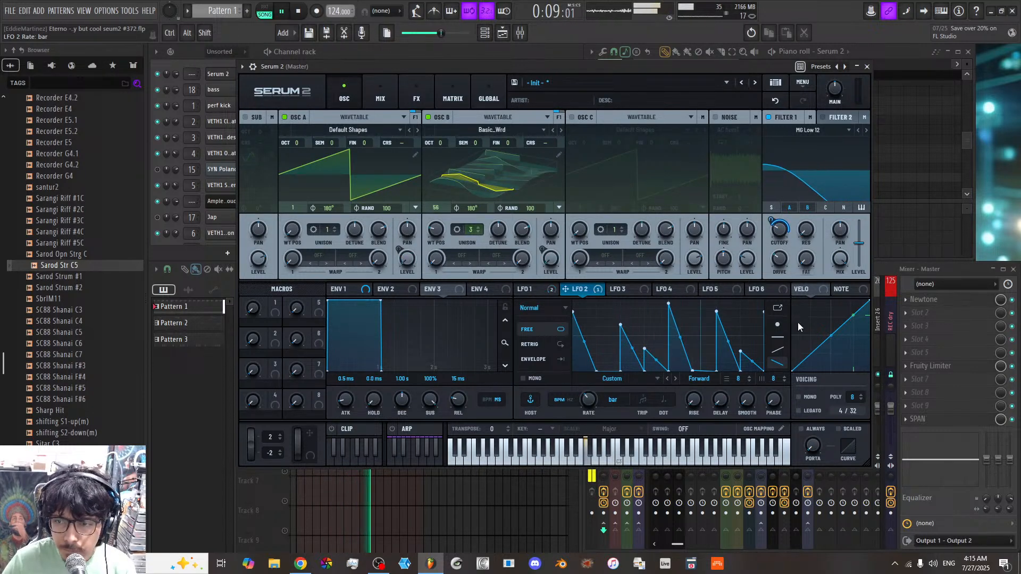
{"action": "mouse_move", "coordinate": [772, 218]}
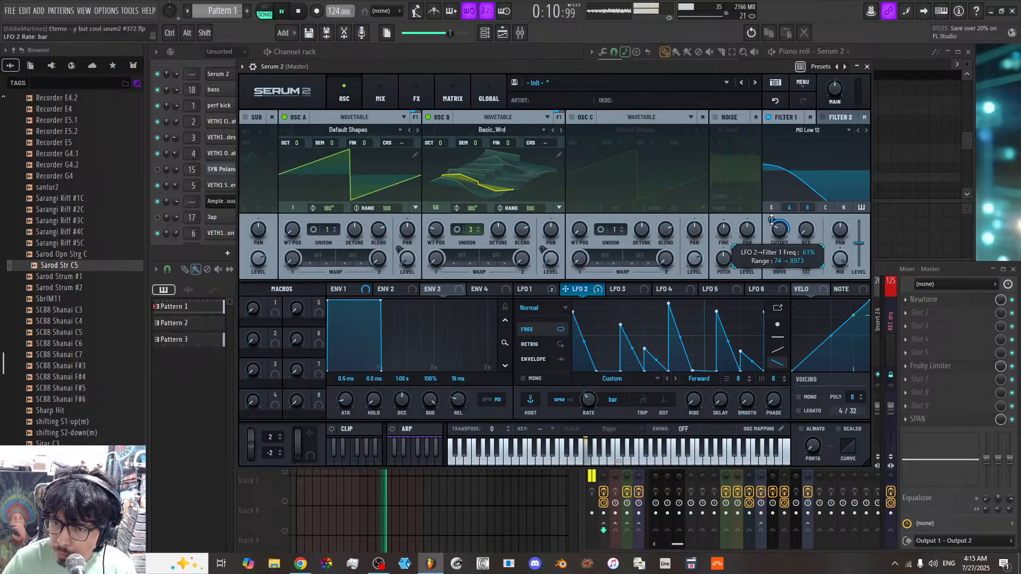
{"action": "left_click_drag", "start_coordinate": [772, 218], "coordinate": [776, 224]}
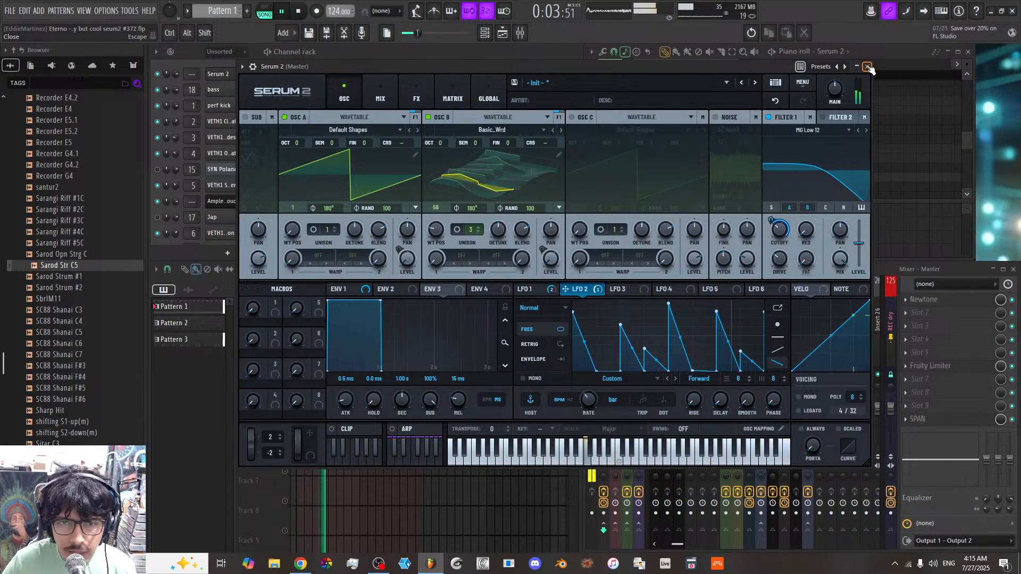
Step: Raise the Compressor's high band gain to 5.8 dB and low band gain to 6.4 dB, and slightly shift the delay filter's bell
{"action": "left_click", "coordinate": [417, 96]}
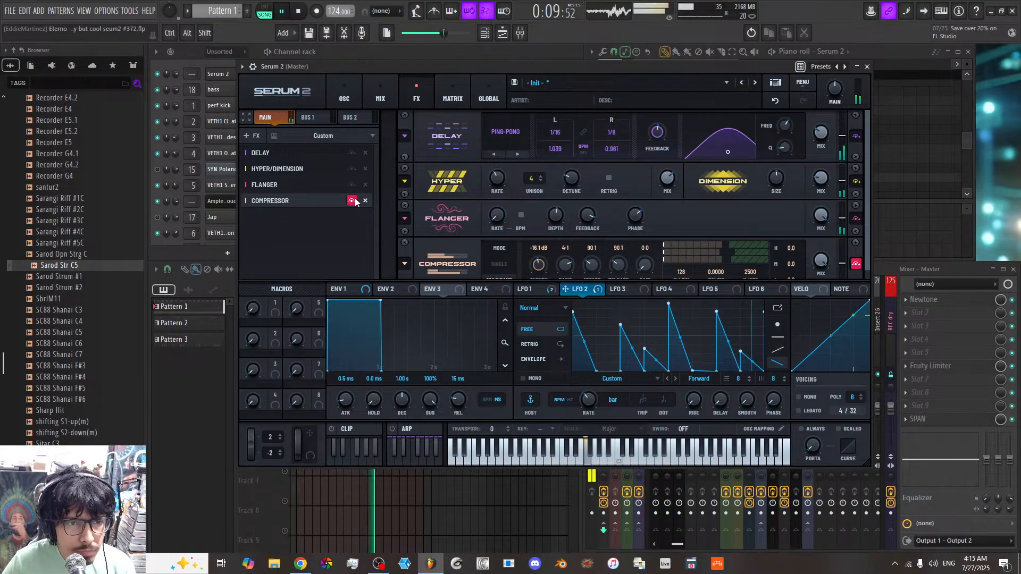
{"action": "left_click", "coordinate": [330, 200]}
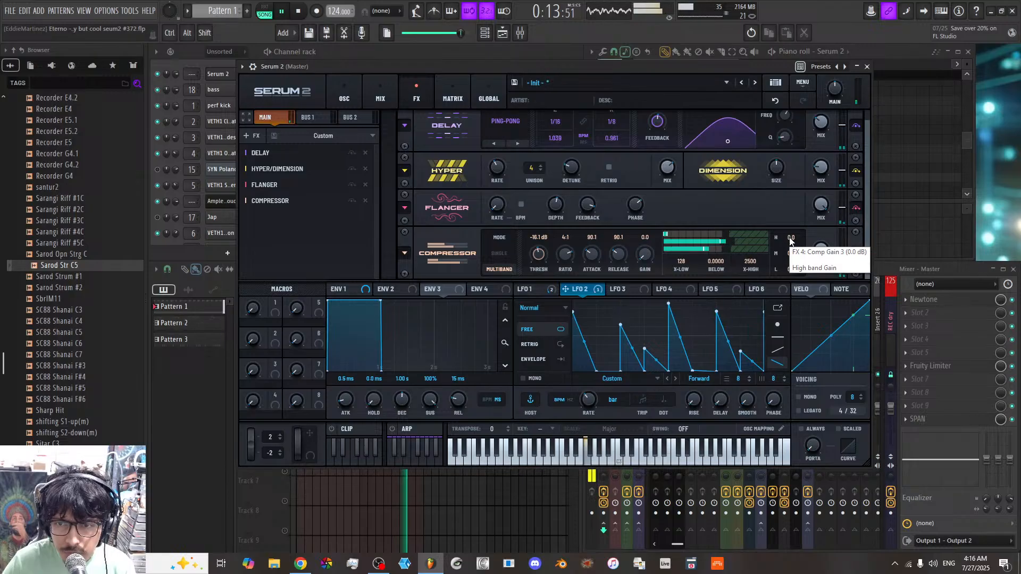
{"action": "left_click_drag", "start_coordinate": [791, 270], "coordinate": [791, 241]}
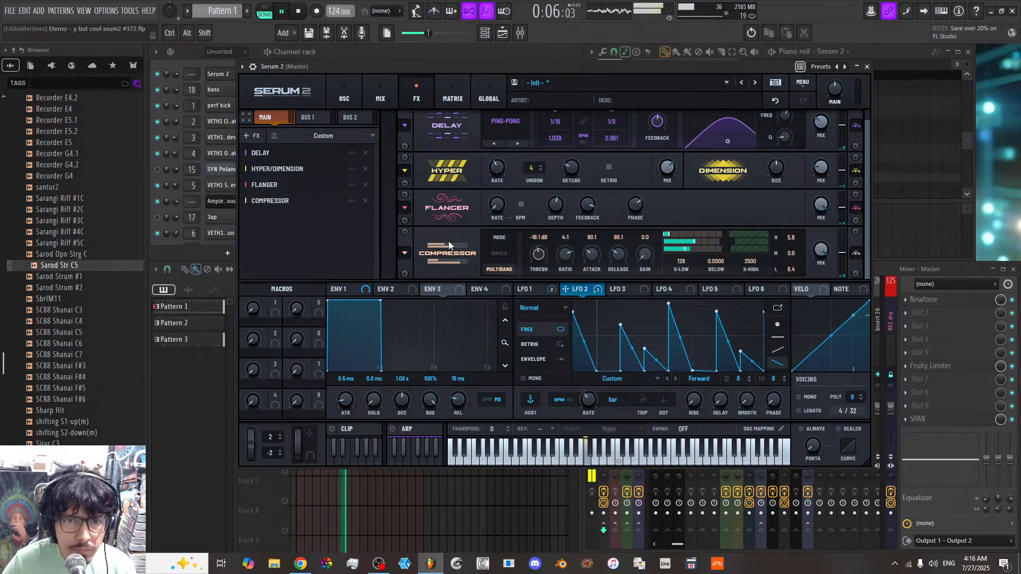
{"action": "scroll", "coordinate": [449, 170], "scroll_direction": "up", "scroll_amount": 1}
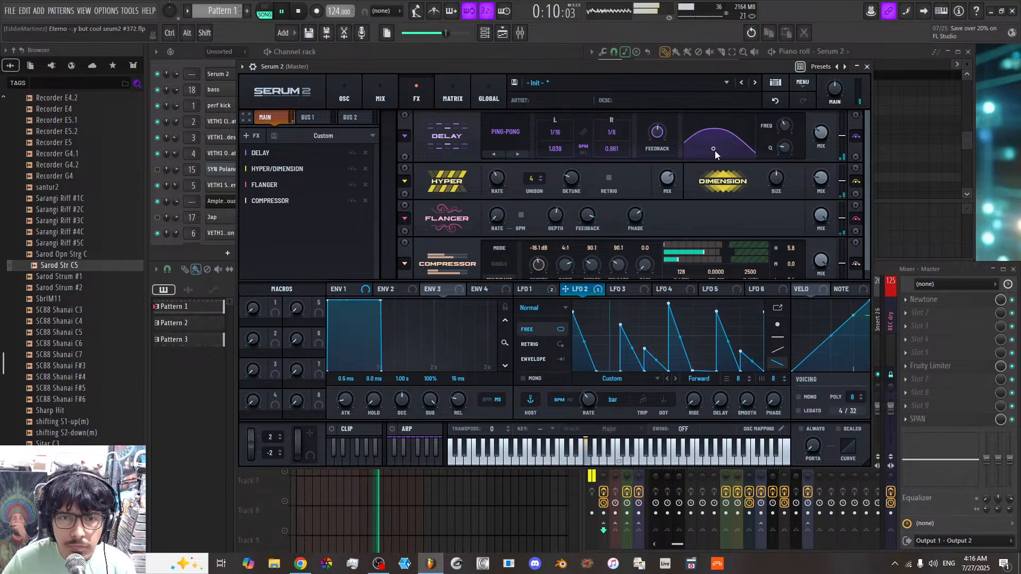
{"action": "left_click_drag", "start_coordinate": [717, 152], "coordinate": [723, 154]}
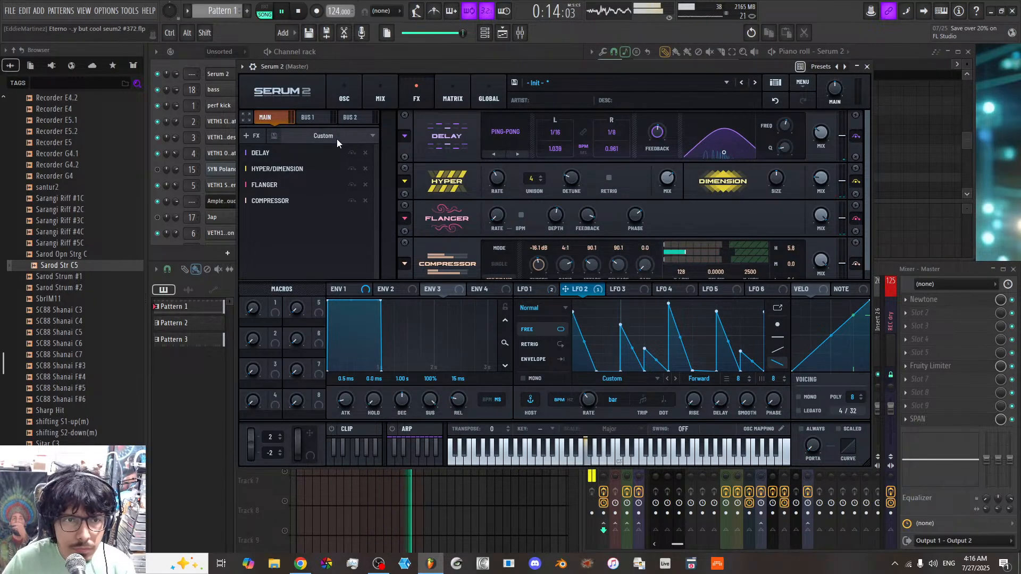
Step: Add an Equalizer at the end of the chain with its low band as a low cut at 266 Hz, Q 46 and gain 2.5
{"action": "left_click", "coordinate": [255, 135]}
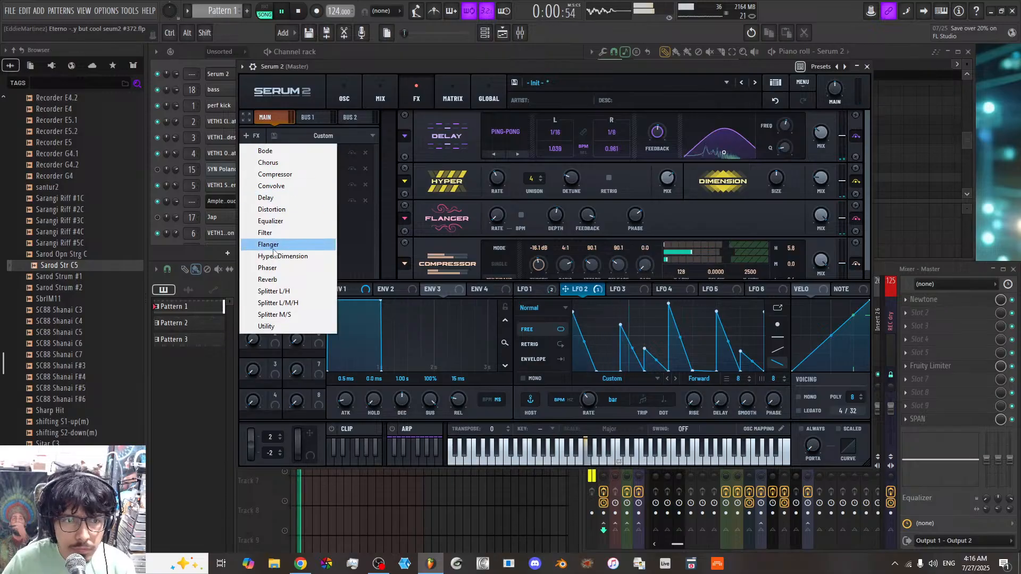
{"action": "left_click", "coordinate": [272, 222]}
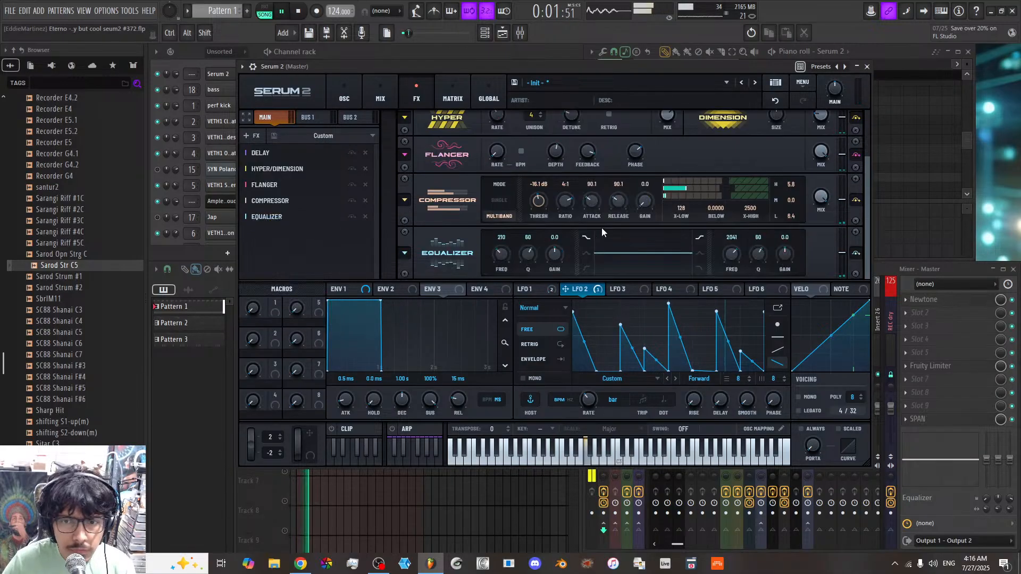
{"action": "left_click", "coordinate": [588, 268]}
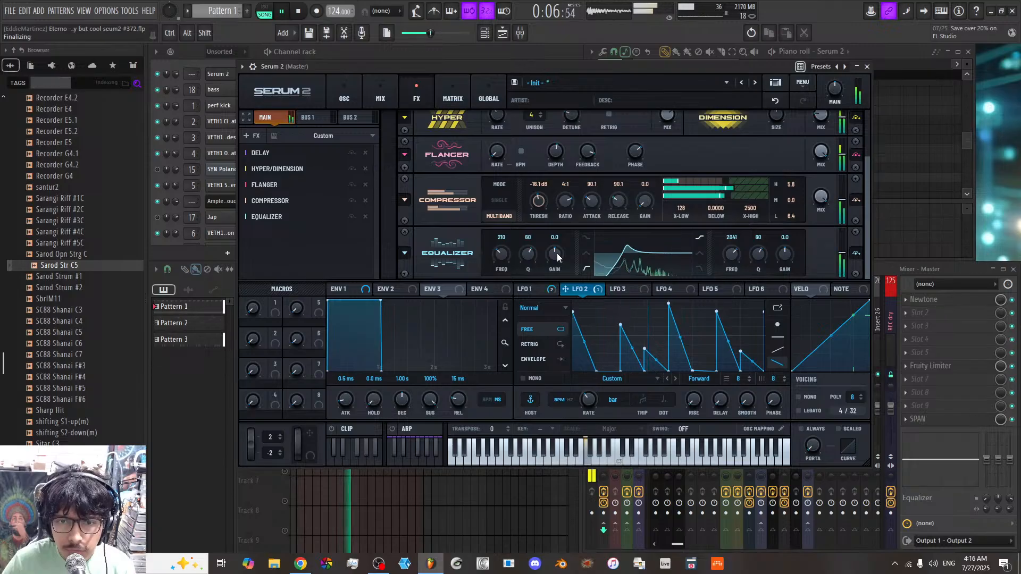
{"action": "left_click_drag", "start_coordinate": [558, 258], "coordinate": [504, 249]}
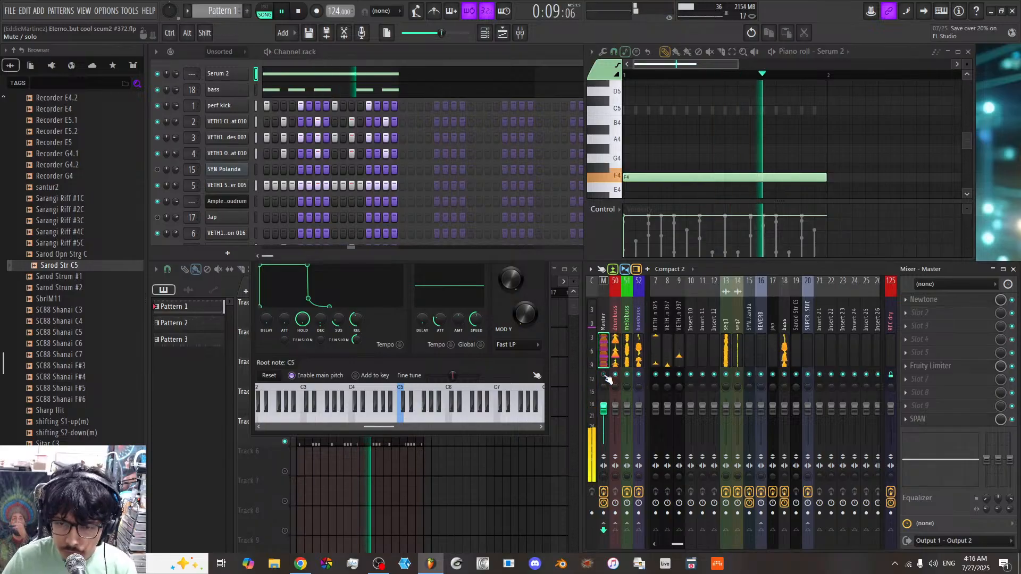
Step: Add a Distortion effect after the Equalizer in the Serum 2 chain, adjust its drive and change its type to Hardclip
{"action": "left_click", "coordinate": [242, 89]}
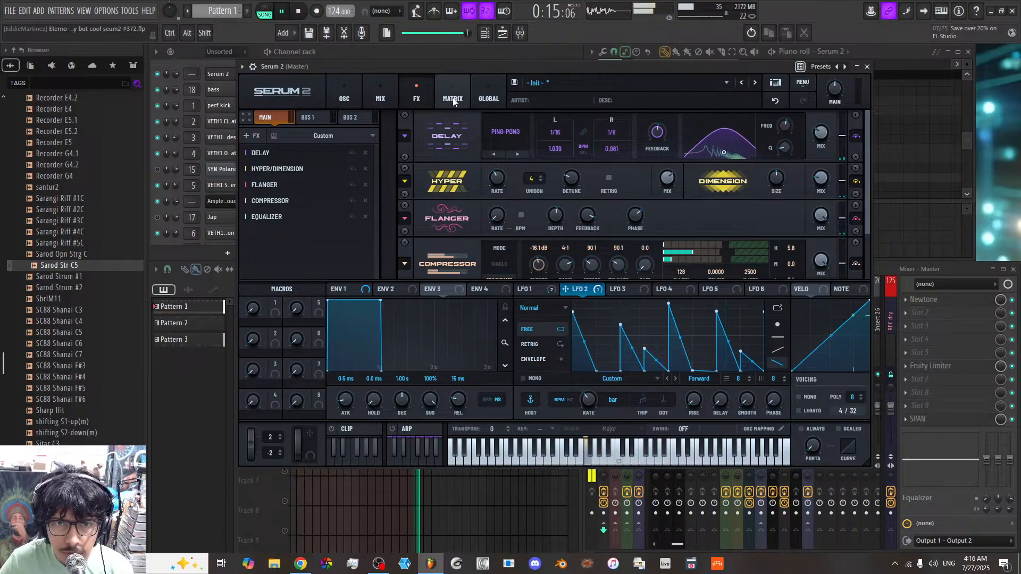
{"action": "left_click", "coordinate": [250, 137]}
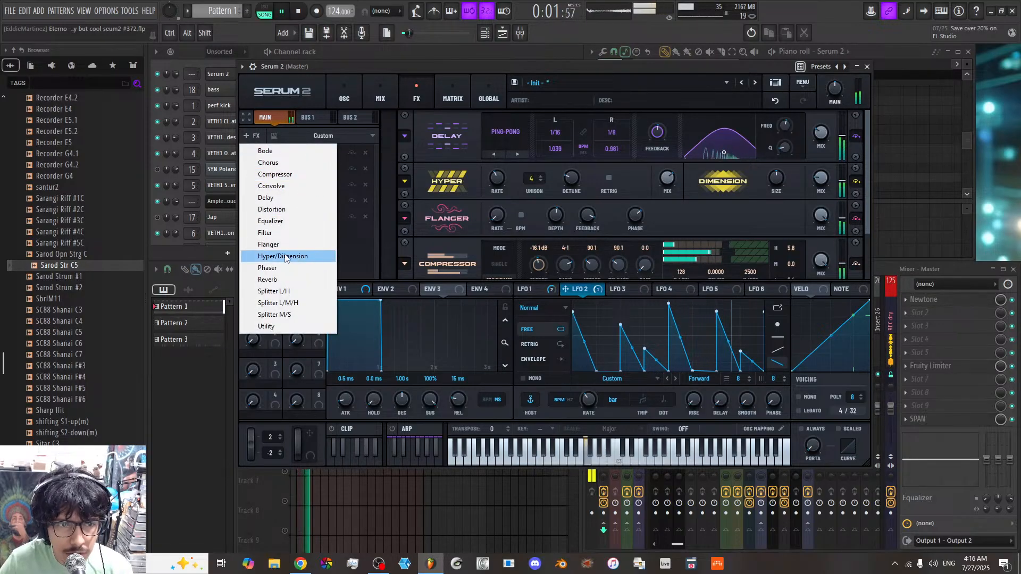
{"action": "left_click", "coordinate": [273, 210]}
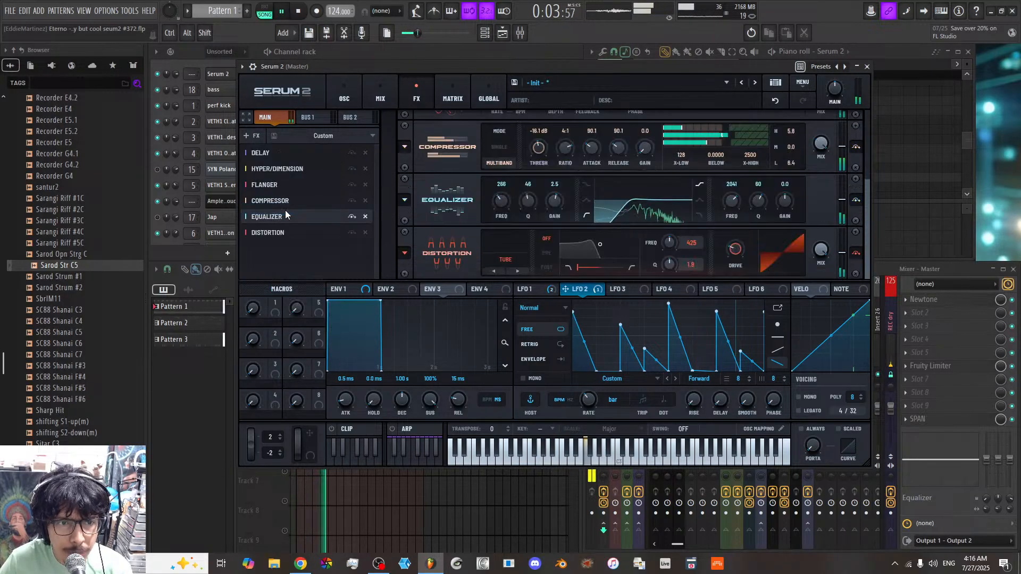
{"action": "left_click_drag", "start_coordinate": [735, 248], "coordinate": [722, 192]}
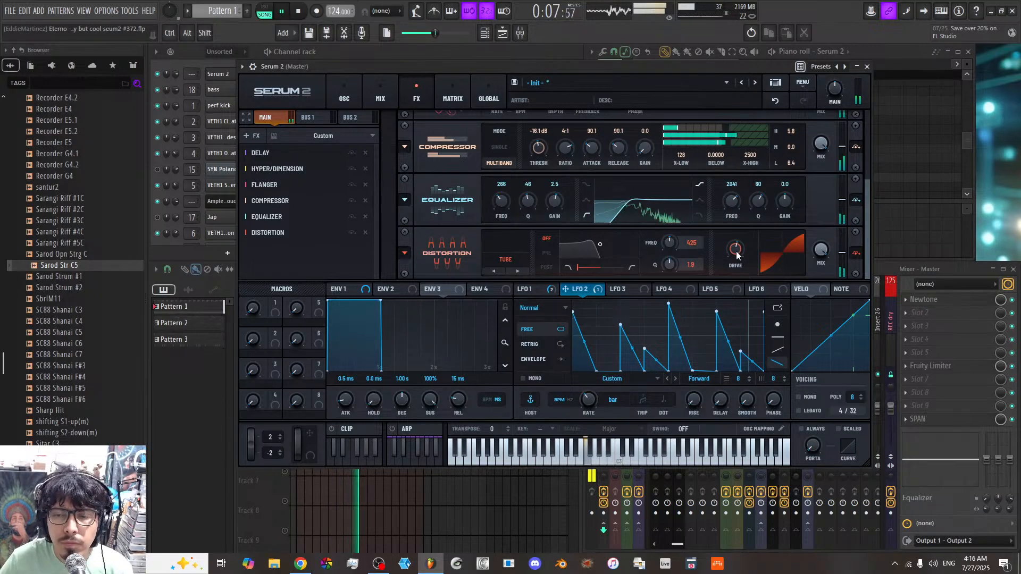
{"action": "left_click", "coordinate": [517, 271]}
{"action": "left_click", "coordinate": [517, 271]}
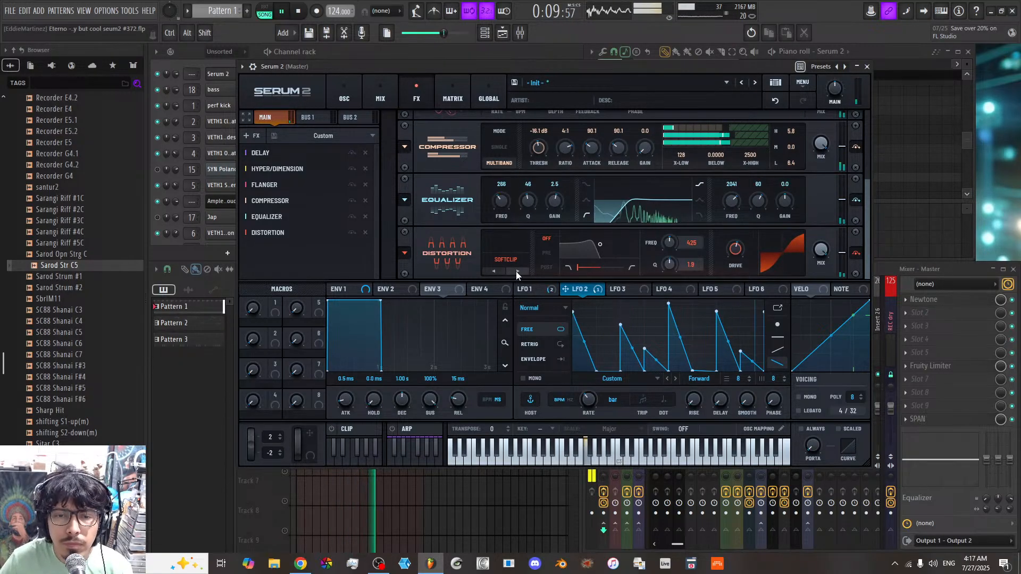
Step: Set the Distortion filter to post and fully high-pass at frequency 222 and Q 2.6, and readjust the drive
{"action": "left_click_drag", "start_coordinate": [579, 267], "coordinate": [642, 271]}
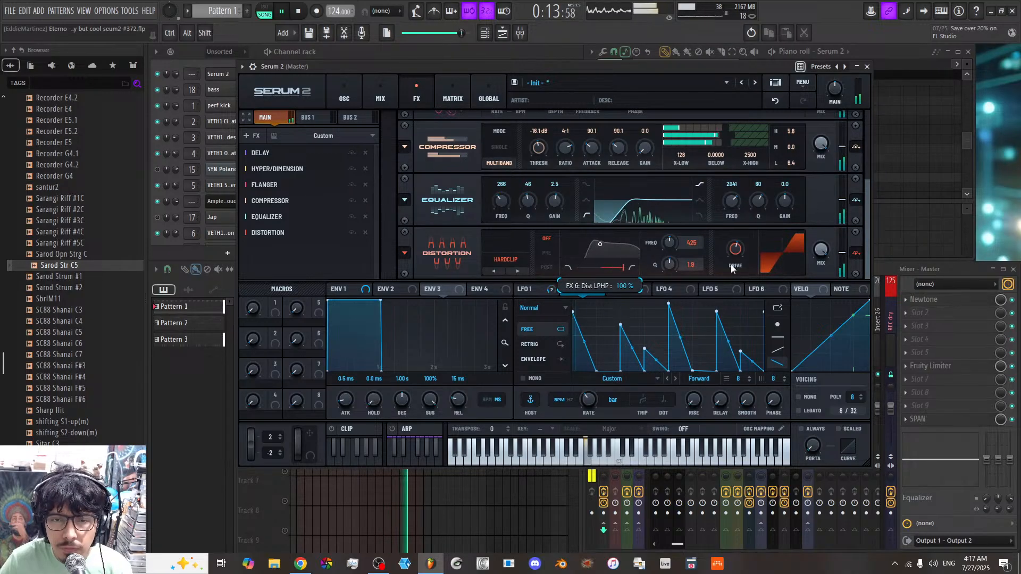
{"action": "left_click", "coordinate": [553, 267]}
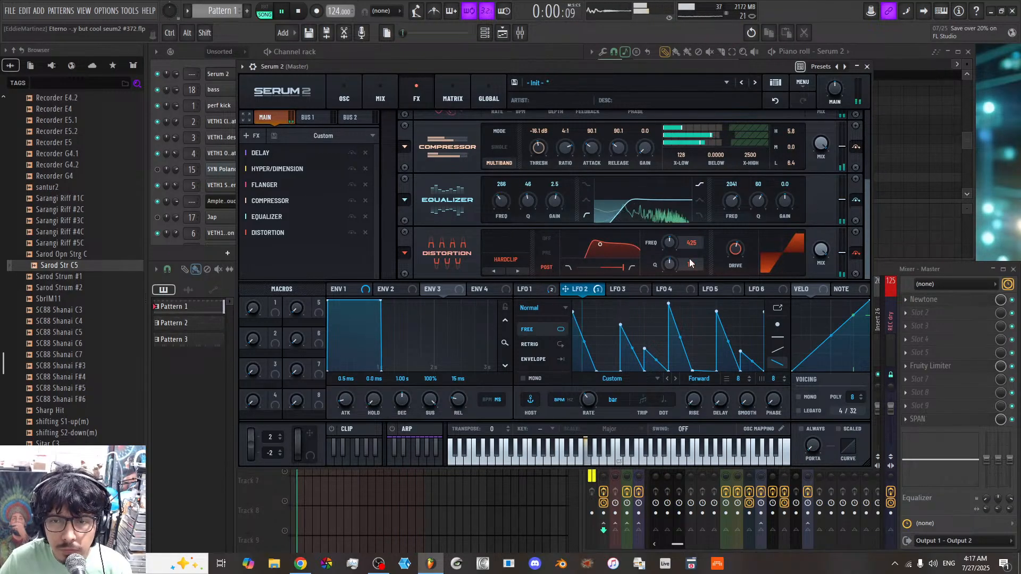
{"action": "mouse_move", "coordinate": [735, 227]}
{"action": "left_click_drag", "start_coordinate": [734, 222], "coordinate": [688, 210]}
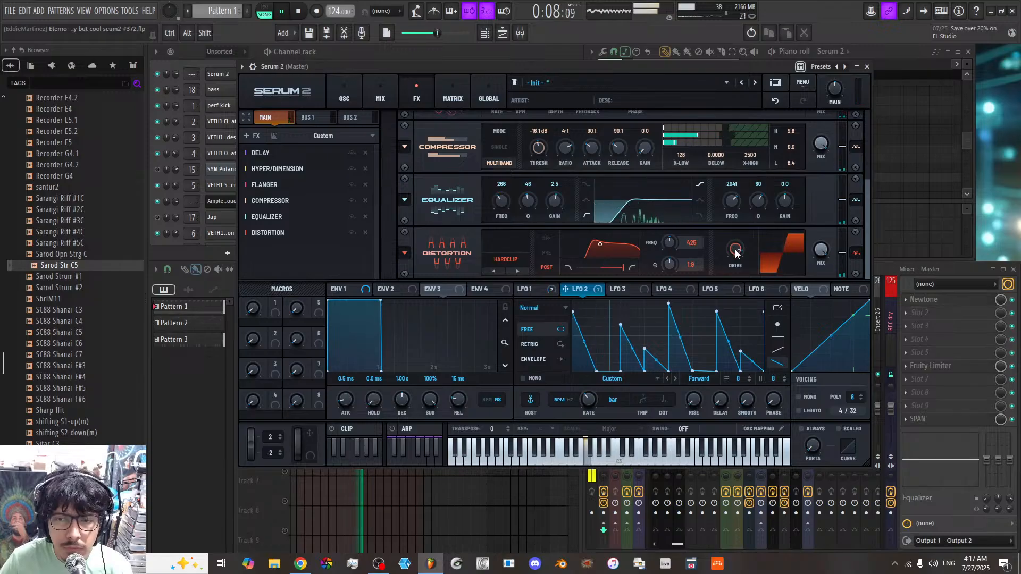
{"action": "mouse_move", "coordinate": [599, 244]}
{"action": "left_mouse_down"}
{"action": "mouse_move", "coordinate": [611, 244]}
{"action": "mouse_move", "coordinate": [596, 244]}
{"action": "left_mouse_up"}
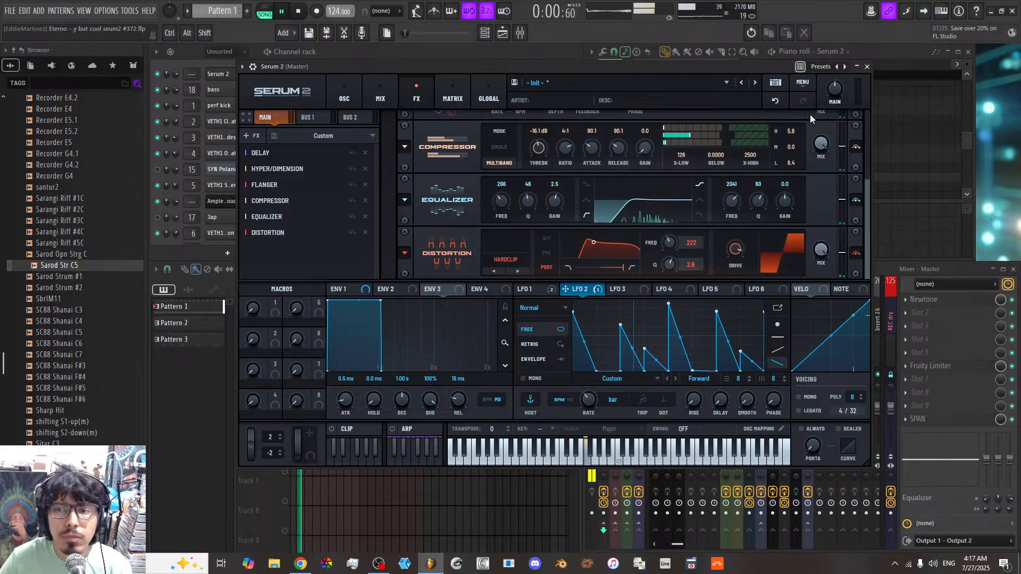
Step: Unmute the Jap channel and load GATE-12 after EQ 2 on the jap mixer track
{"action": "left_click", "coordinate": [215, 201]}
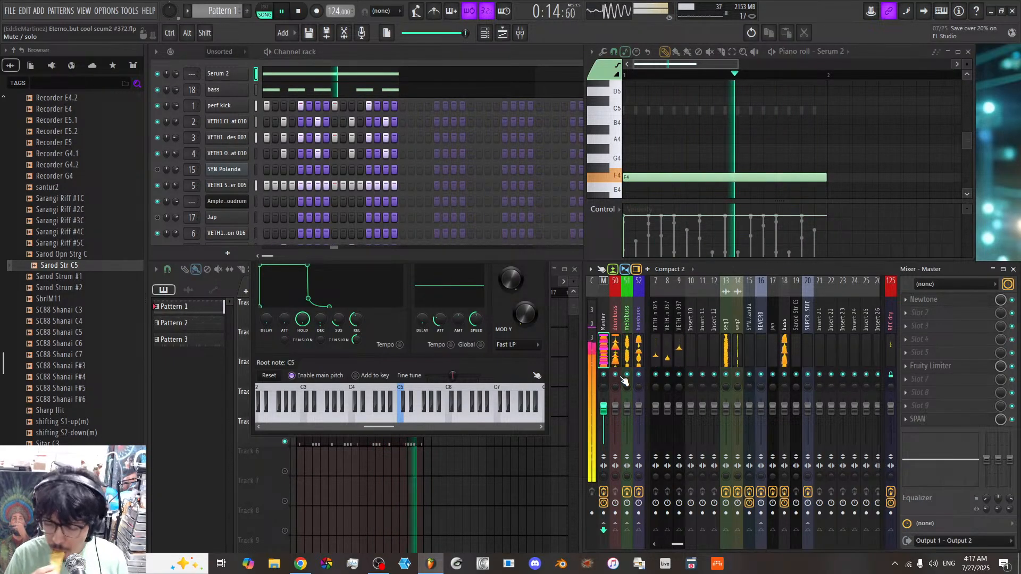
{"action": "left_click", "coordinate": [158, 218]}
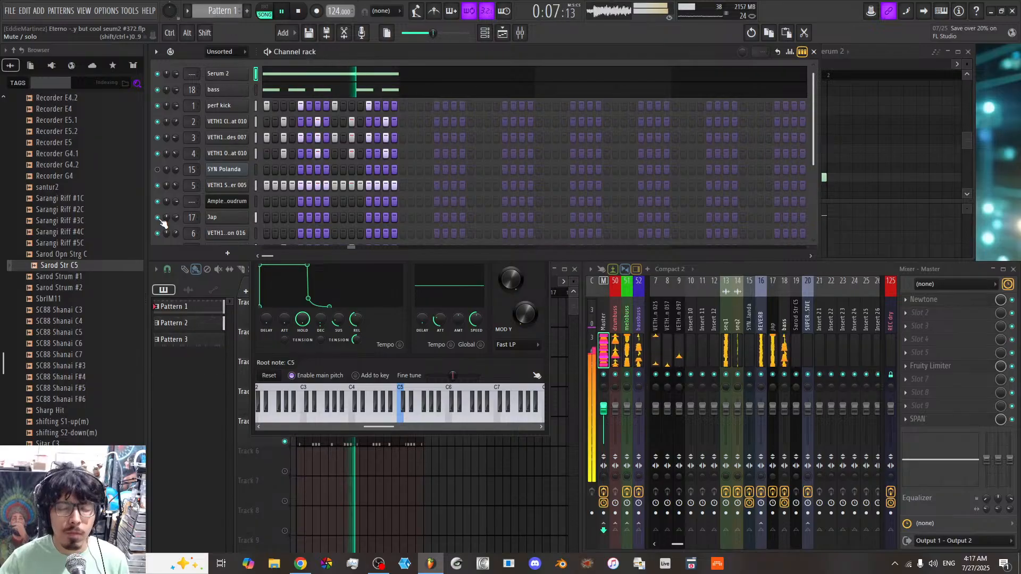
{"action": "left_click", "coordinate": [772, 347]}
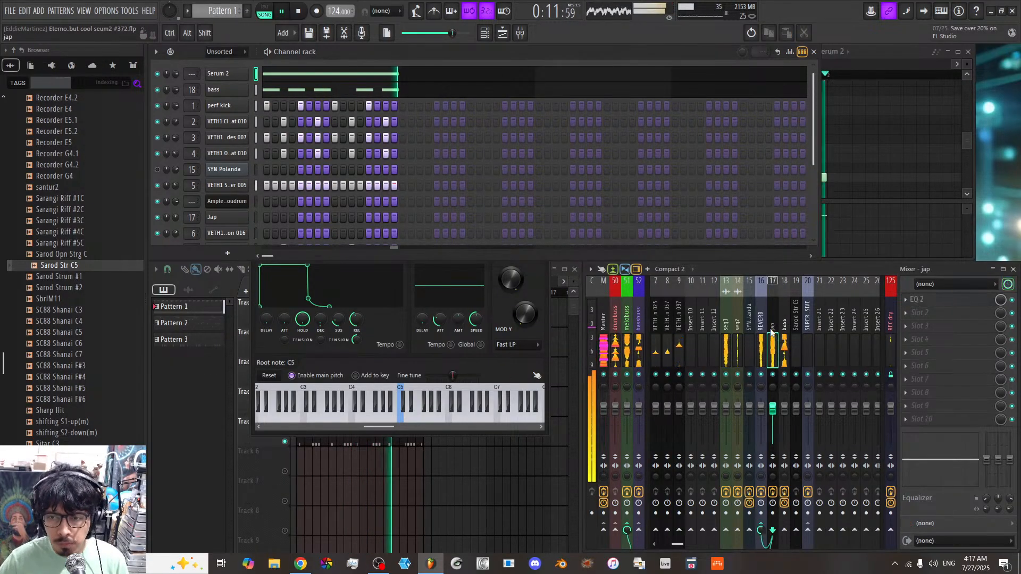
{"action": "left_click", "coordinate": [947, 315]}
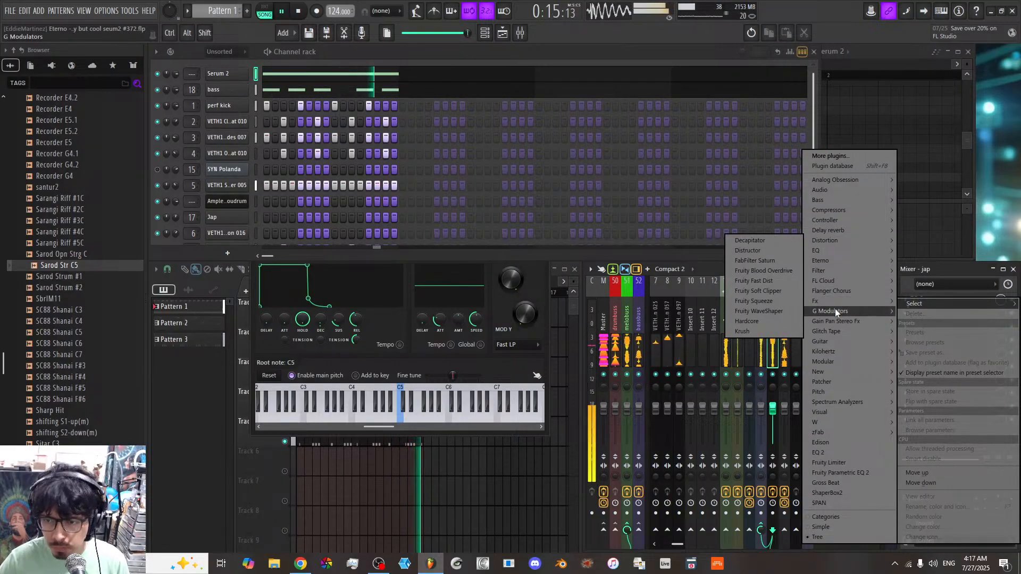
{"action": "mouse_move", "coordinate": [836, 311]}
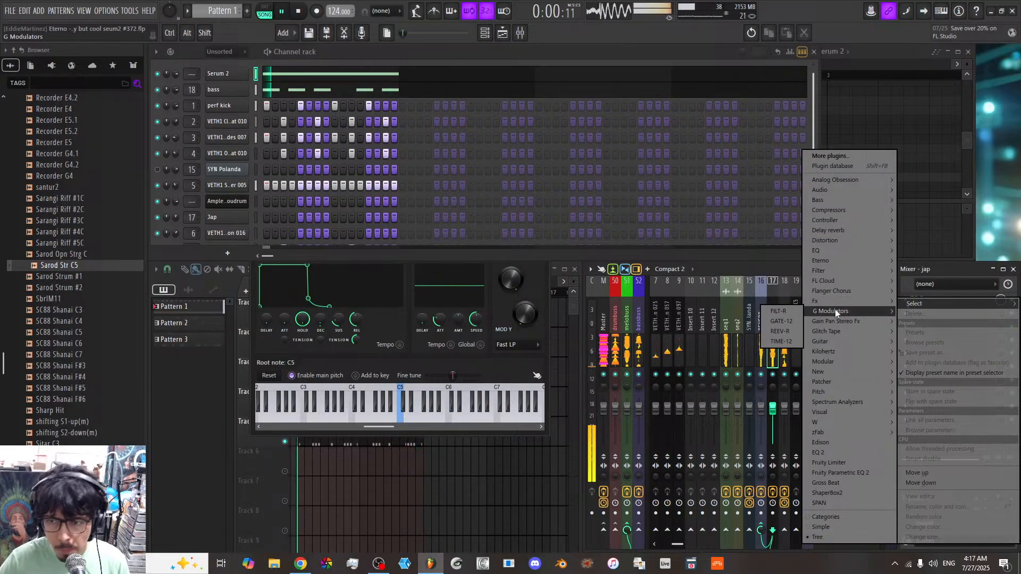
{"action": "left_click", "coordinate": [791, 320]}
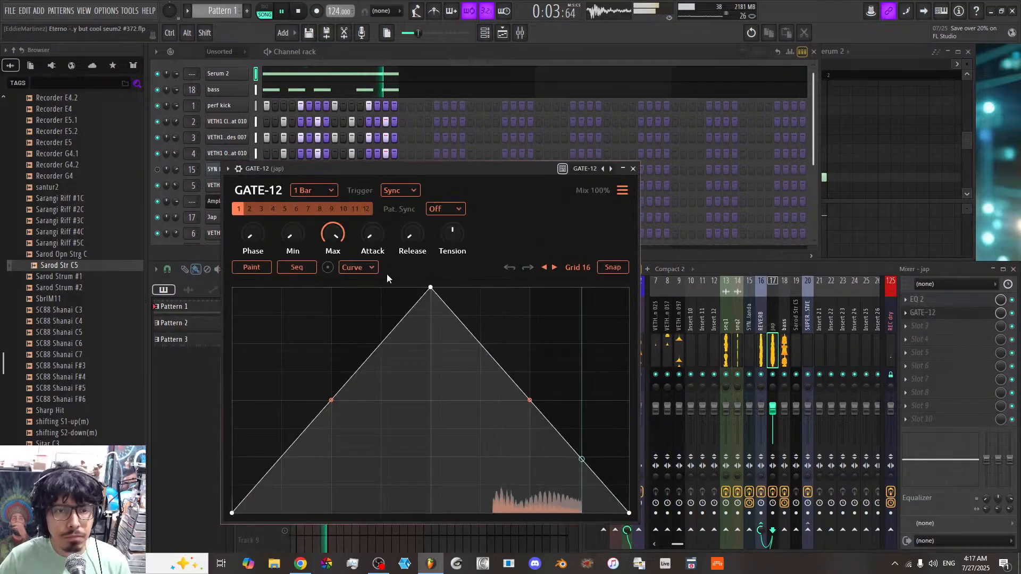
Step: Switch GATE-12 to sequencer mode and draw decaying gate ramps of varying heights across the 16 steps, leaving the first empty
{"action": "left_click_drag", "start_coordinate": [431, 288], "coordinate": [379, 288]}
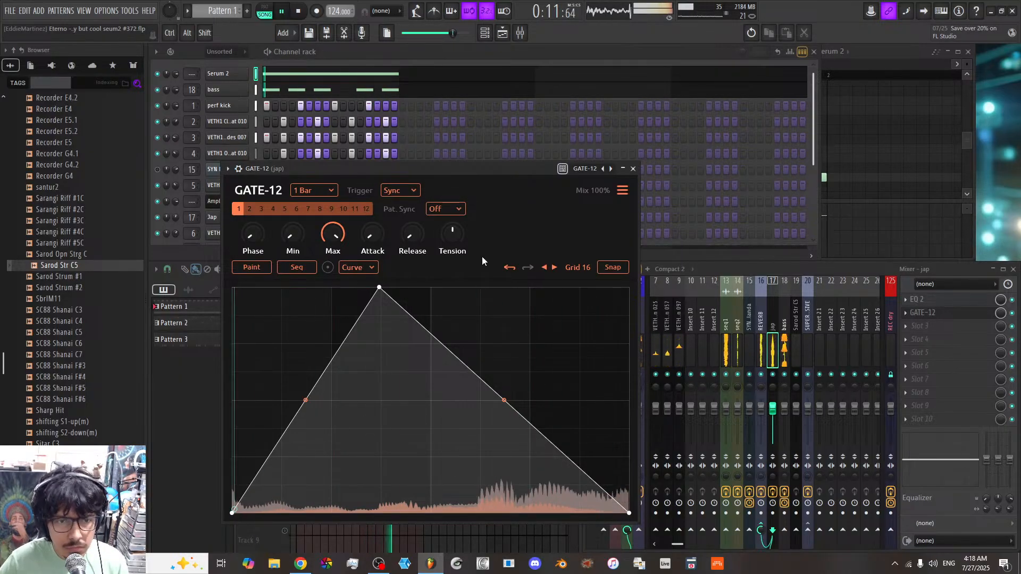
{"action": "left_click", "coordinate": [300, 268]}
{"action": "mouse_move", "coordinate": [323, 429]}
{"action": "left_mouse_down"}
{"action": "mouse_move", "coordinate": [602, 438]}
{"action": "mouse_move", "coordinate": [566, 342]}
{"action": "mouse_move", "coordinate": [586, 346]}
{"action": "left_mouse_up"}
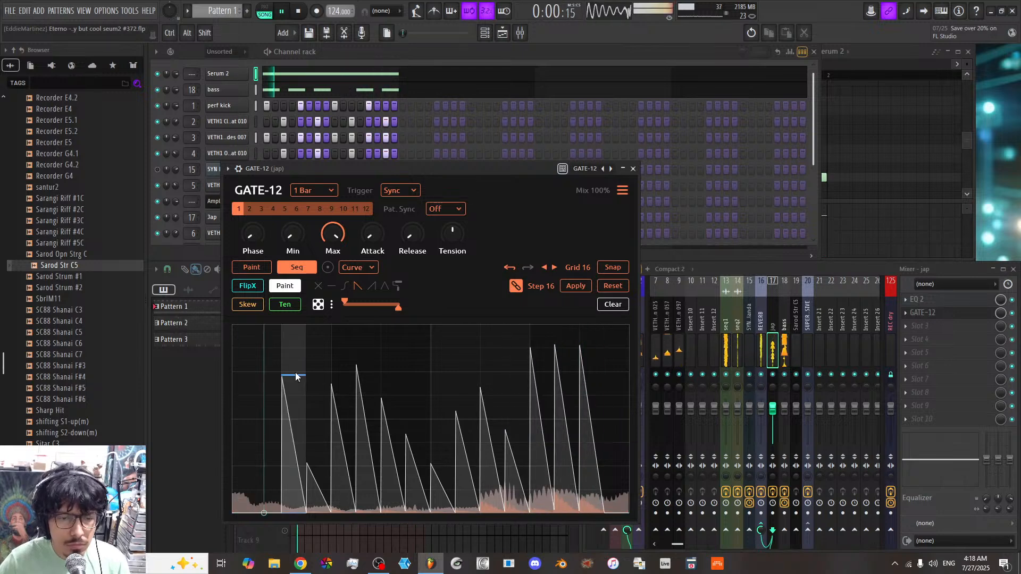
{"action": "left_click", "coordinate": [276, 342]}
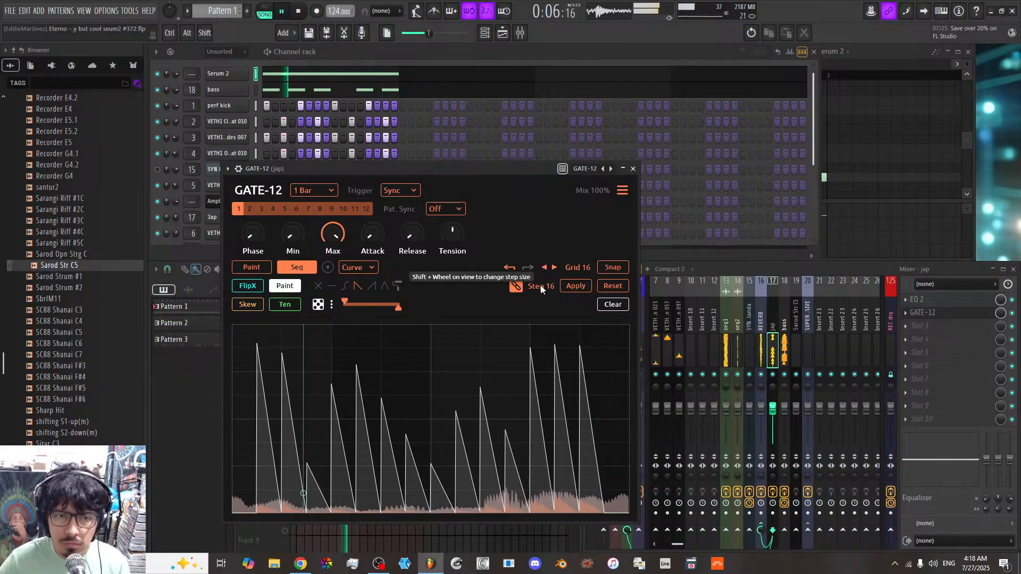
Step: Try other minimum and maximum gate levels in GATE-12 and reset them
{"action": "left_click_drag", "start_coordinate": [295, 237], "coordinate": [320, 341]}
{"action": "double_click", "coordinate": [296, 235]}
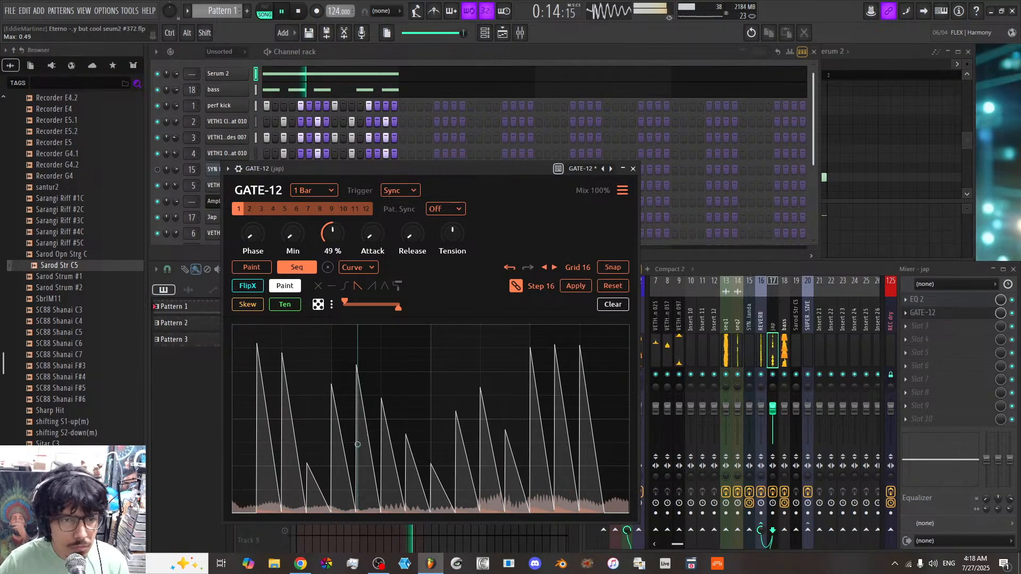
Step: Set the GATE-12 sequencer to 8 steps and redraw the decaying ramps, falling towards the middle and rising again over the last steps
{"action": "left_click", "coordinate": [540, 287]}
{"action": "left_click", "coordinate": [539, 347]}
{"action": "left_click", "coordinate": [541, 287]}
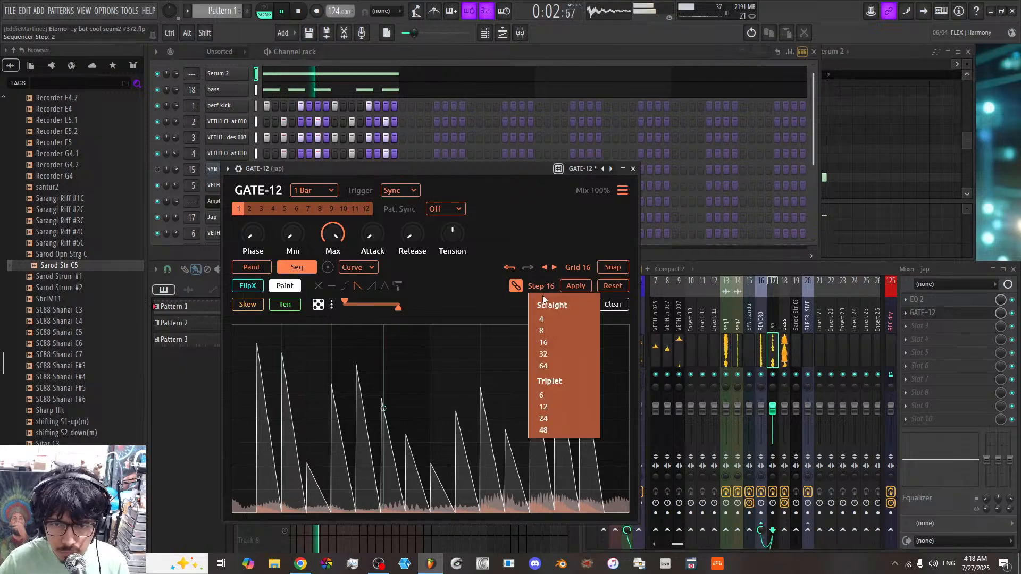
{"action": "left_click", "coordinate": [546, 331]}
{"action": "mouse_move", "coordinate": [306, 461]}
{"action": "left_mouse_down"}
{"action": "mouse_move", "coordinate": [591, 382]}
{"action": "mouse_move", "coordinate": [611, 354]}
{"action": "left_mouse_up"}
{"action": "left_click_drag", "start_coordinate": [408, 362], "coordinate": [264, 311]}
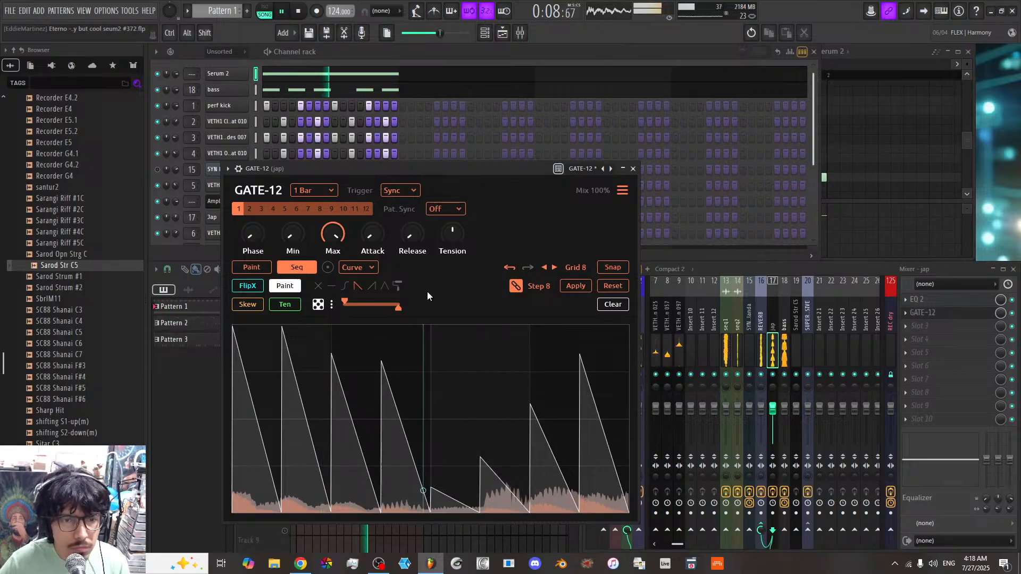
{"action": "mouse_move", "coordinate": [427, 421]}
{"action": "left_mouse_down"}
{"action": "mouse_move", "coordinate": [584, 390]}
{"action": "mouse_move", "coordinate": [414, 410]}
{"action": "mouse_move", "coordinate": [299, 357]}
{"action": "left_mouse_up"}
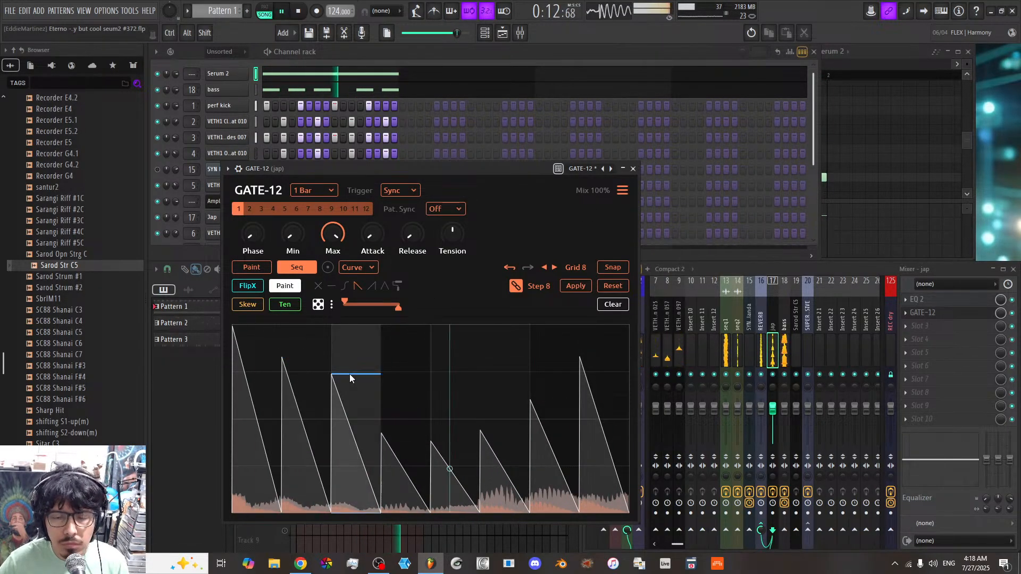
{"action": "left_click", "coordinate": [594, 346]}
{"action": "left_click", "coordinate": [557, 358]}
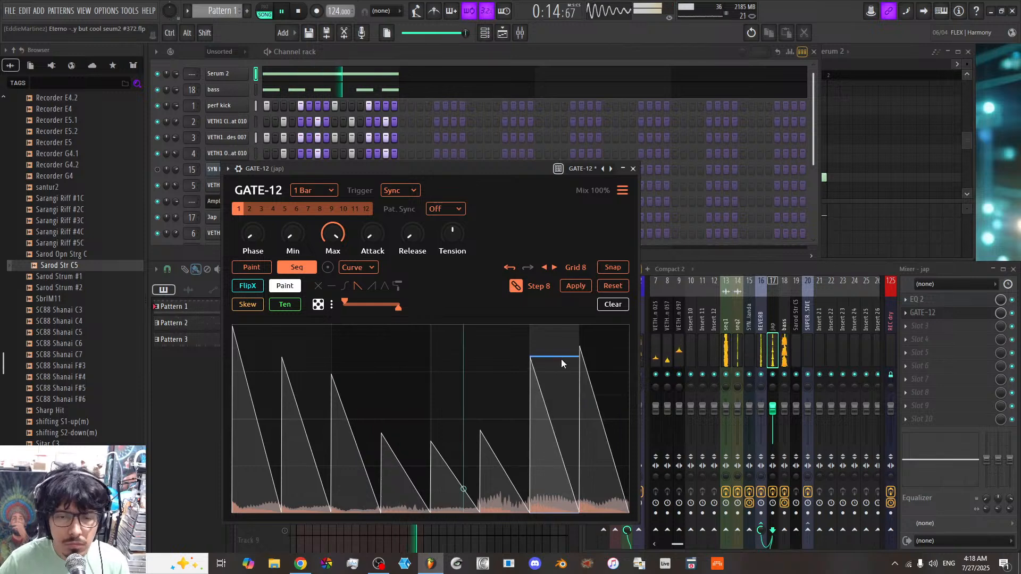
{"action": "left_click", "coordinate": [589, 336]}
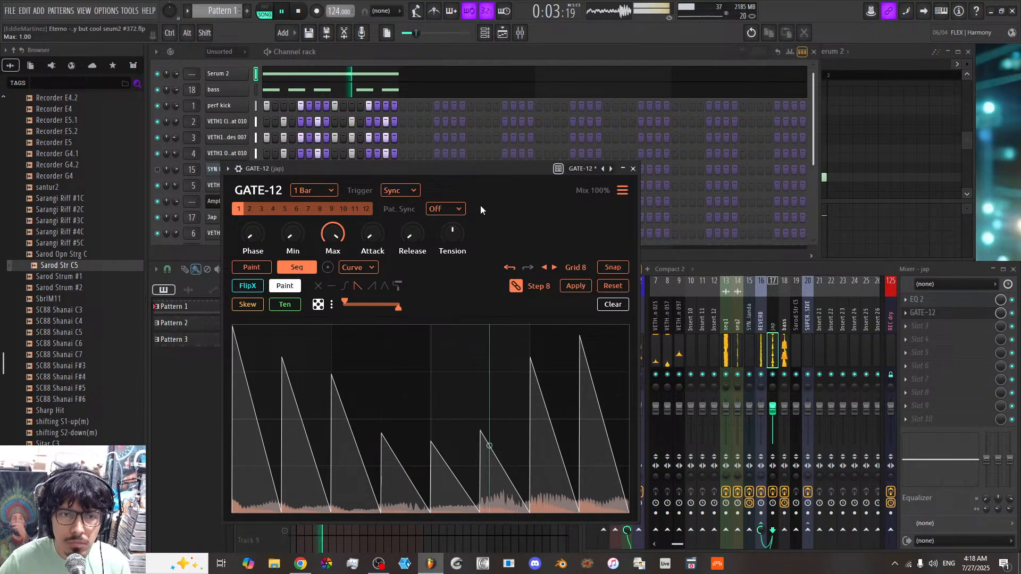
Step: Try a slightly positive tension, a shifted phase and a longer release on GATE-12
{"action": "mouse_move", "coordinate": [455, 235]}
{"action": "left_mouse_down"}
{"action": "mouse_move", "coordinate": [455, 213]}
{"action": "mouse_move", "coordinate": [455, 250]}
{"action": "mouse_move", "coordinate": [454, 231]}
{"action": "left_mouse_up"}
{"action": "scroll", "coordinate": [455, 231], "scroll_direction": "up", "scroll_amount": 1}
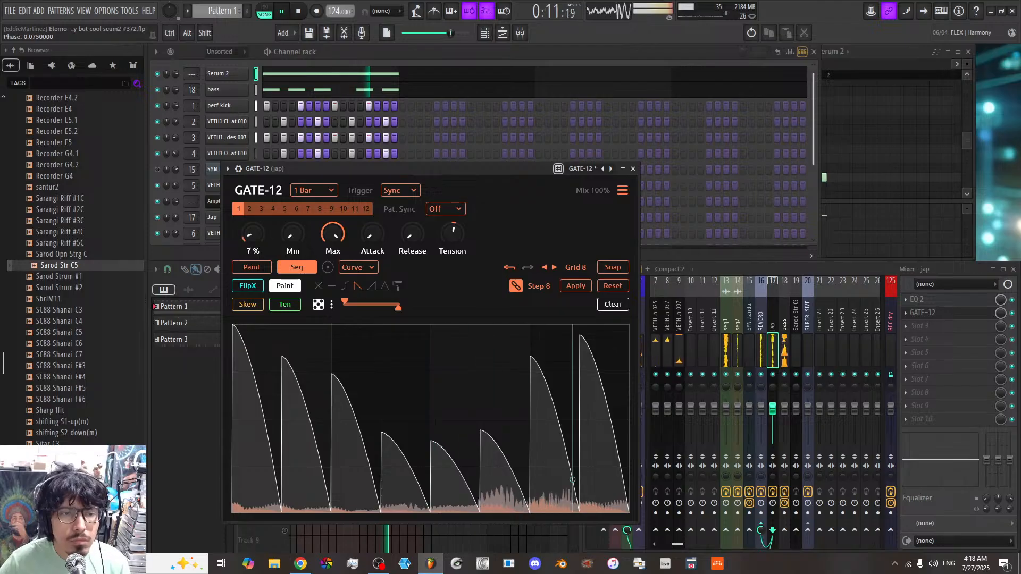
{"action": "scroll", "coordinate": [262, 238], "scroll_direction": "up", "scroll_amount": 4}
{"action": "scroll", "coordinate": [261, 239], "scroll_direction": "down", "scroll_amount": 4}
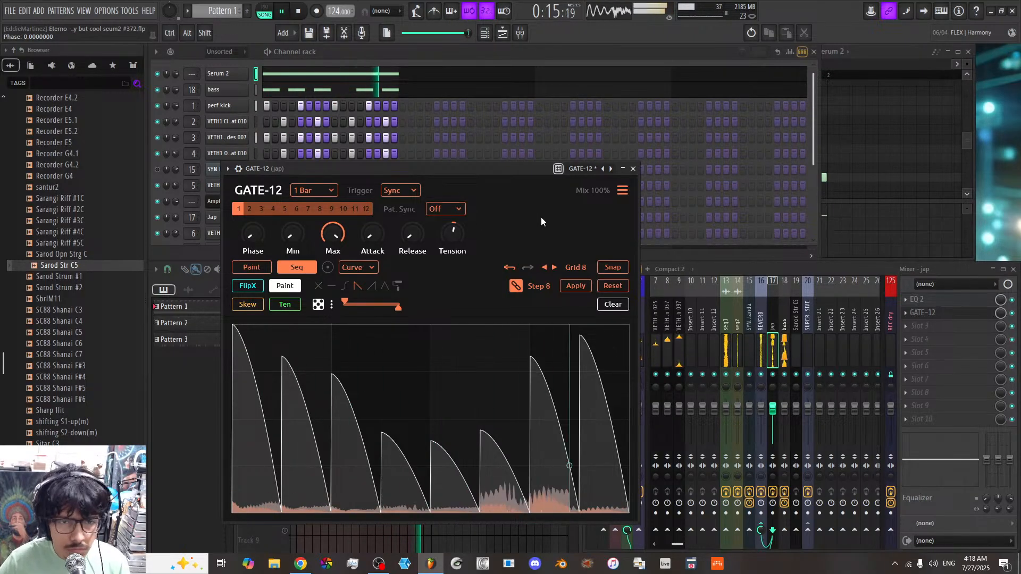
{"action": "left_click_drag", "start_coordinate": [413, 234], "coordinate": [412, 164]}
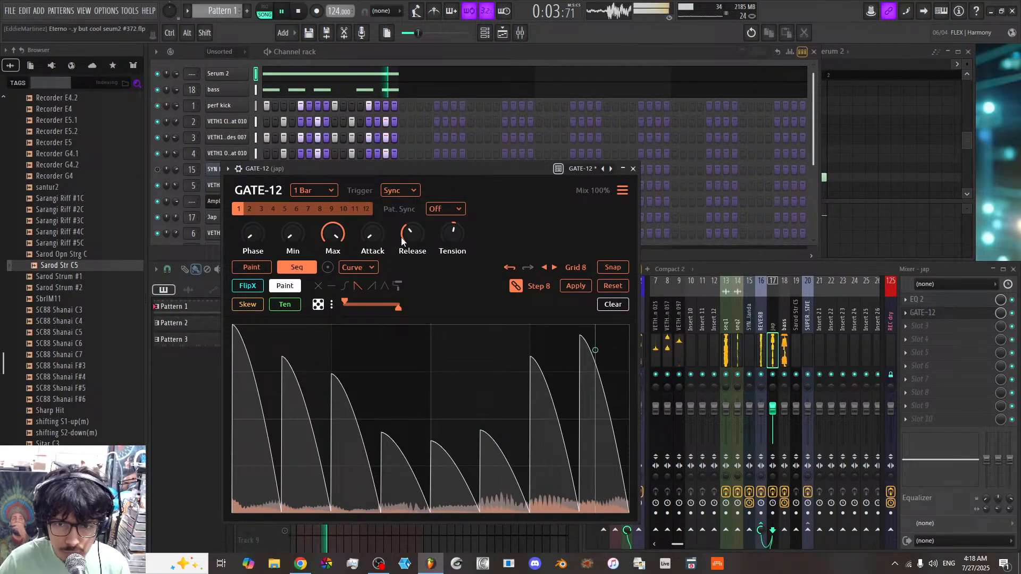
{"action": "left_click", "coordinate": [633, 170]}
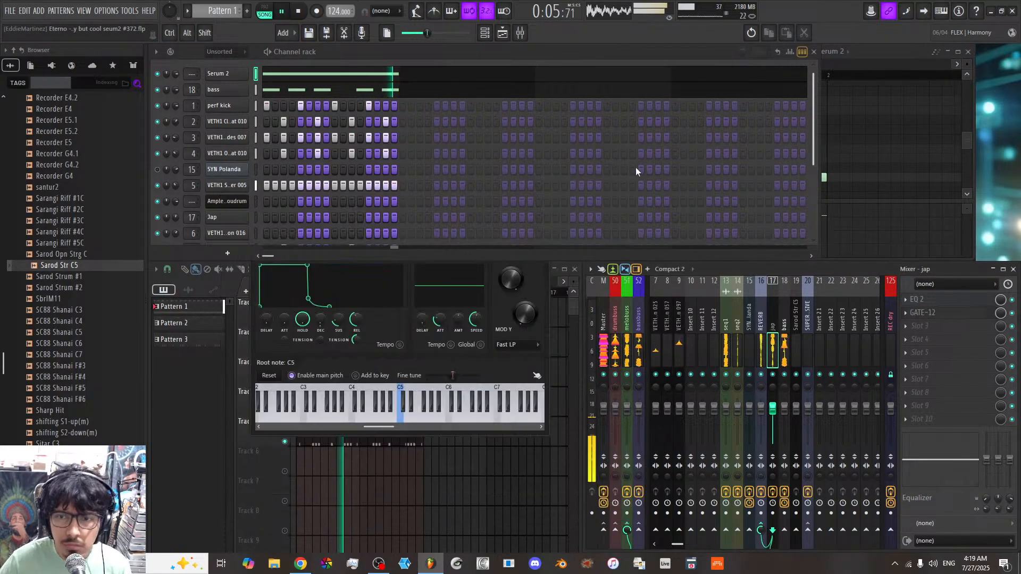
Step: Try a 58% mix in GATE-12 and return its release to zero
{"action": "left_click", "coordinate": [923, 313]}
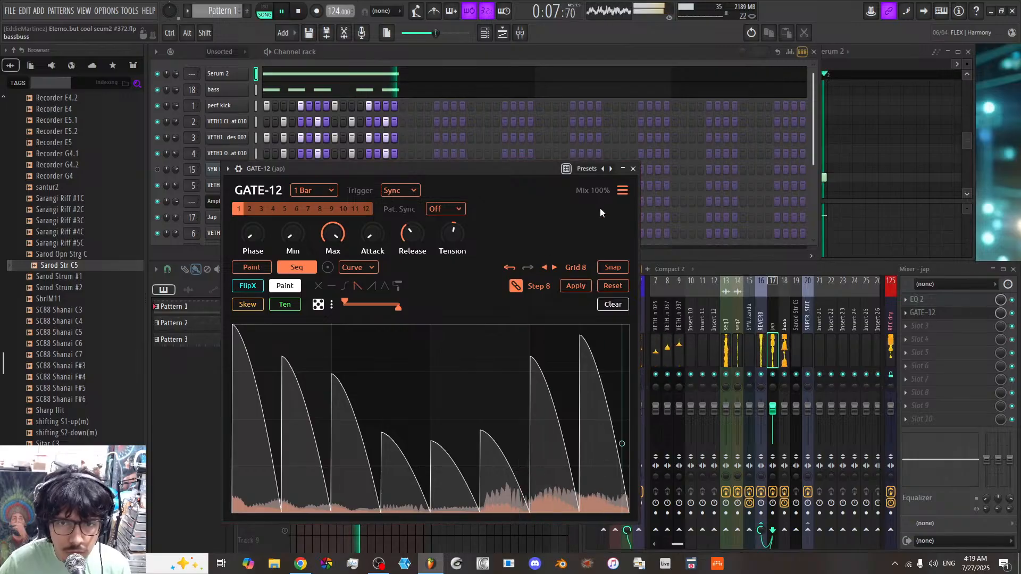
{"action": "left_click_drag", "start_coordinate": [602, 191], "coordinate": [601, 213]}
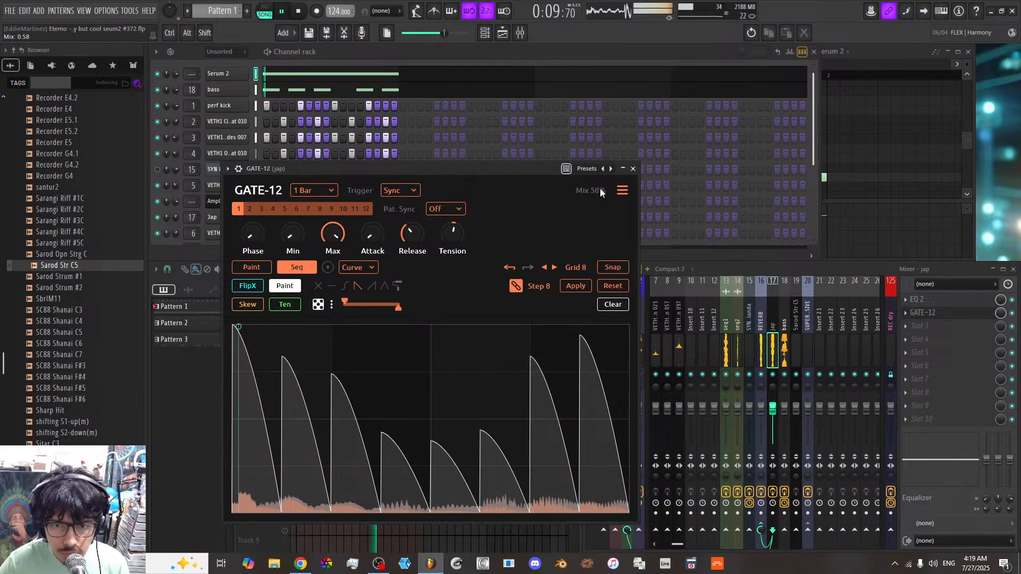
{"action": "left_click_drag", "start_coordinate": [408, 234], "coordinate": [408, 271]}
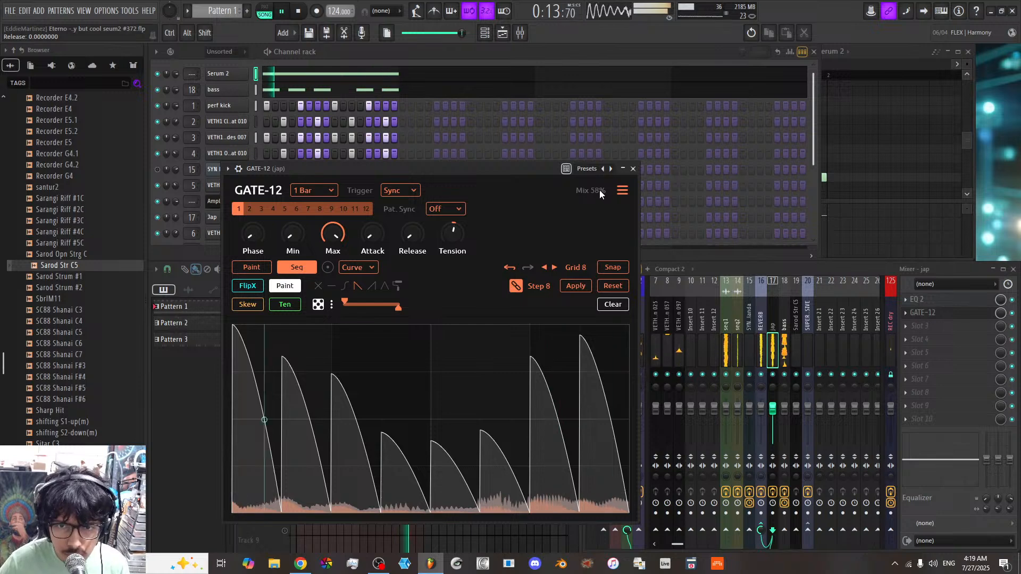
{"action": "left_click", "coordinate": [633, 168]}
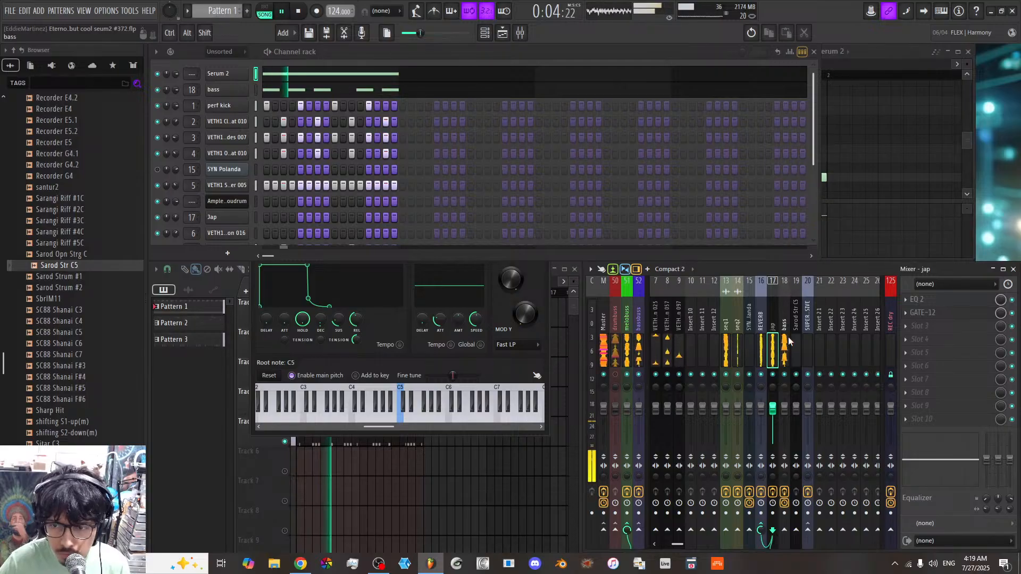
{"action": "left_click", "coordinate": [930, 328]}
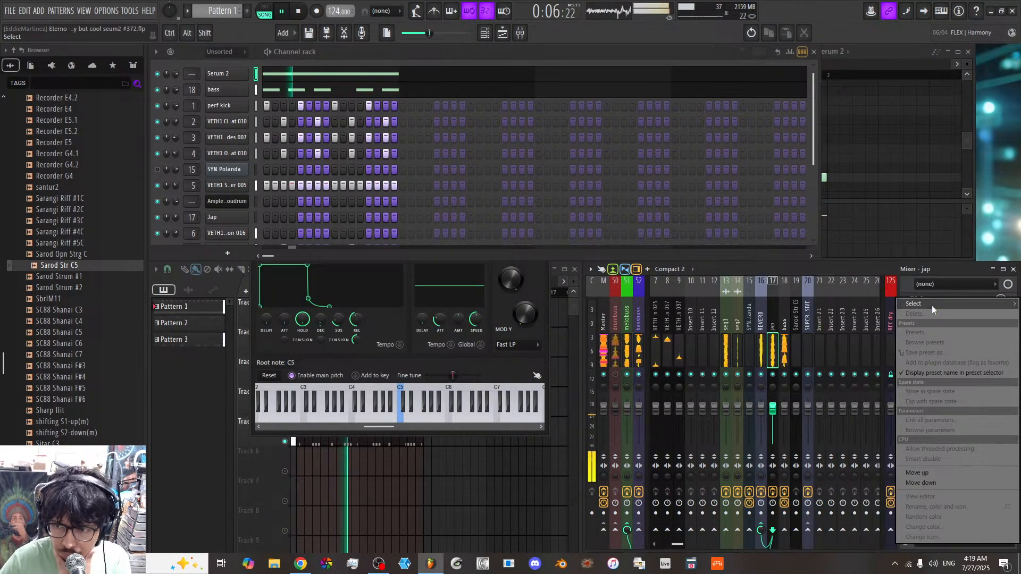
{"action": "left_click", "coordinate": [947, 272]}
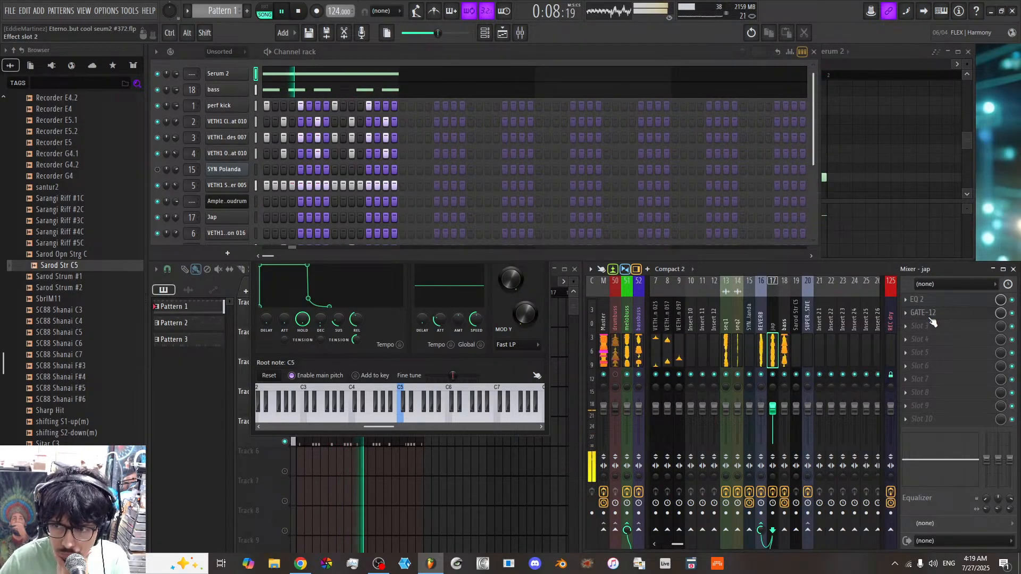
Step: Set GATE-12's mix to 88% and its tension to -0.22 for steeper decays
{"action": "left_click", "coordinate": [928, 313]}
{"action": "left_click_drag", "start_coordinate": [606, 193], "coordinate": [600, 187]}
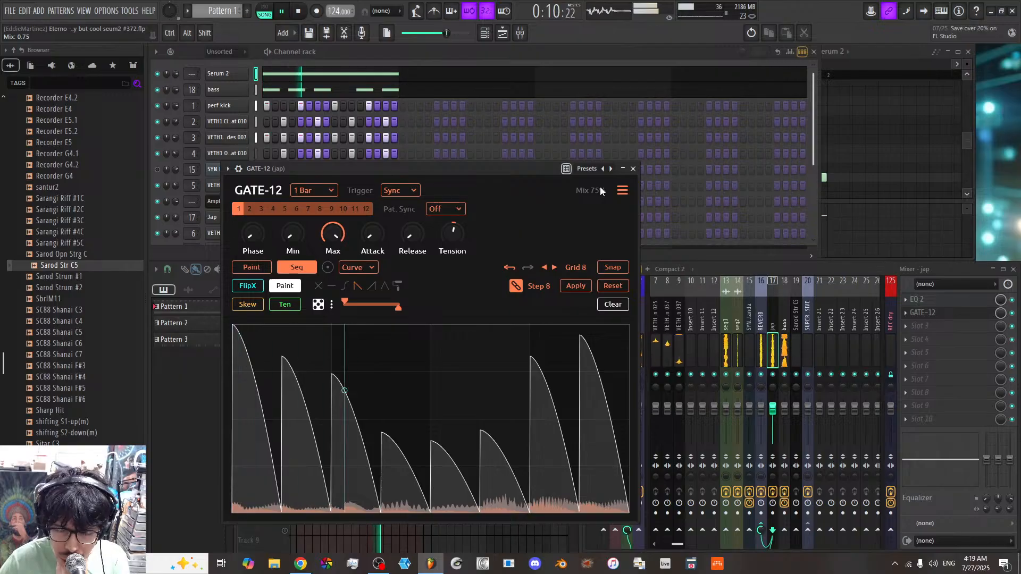
{"action": "double_click", "coordinate": [455, 235]}
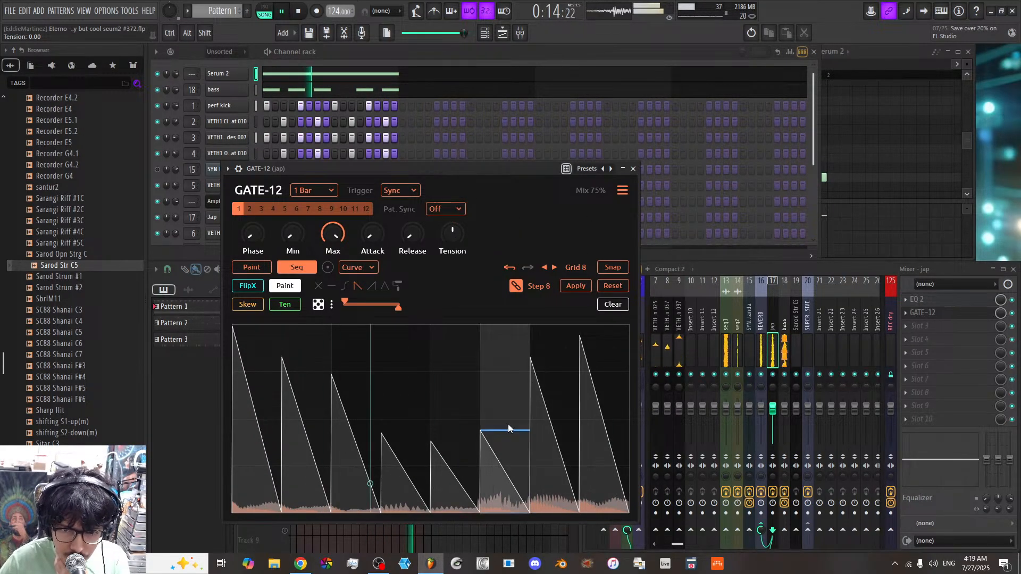
{"action": "left_click_drag", "start_coordinate": [453, 231], "coordinate": [453, 243]}
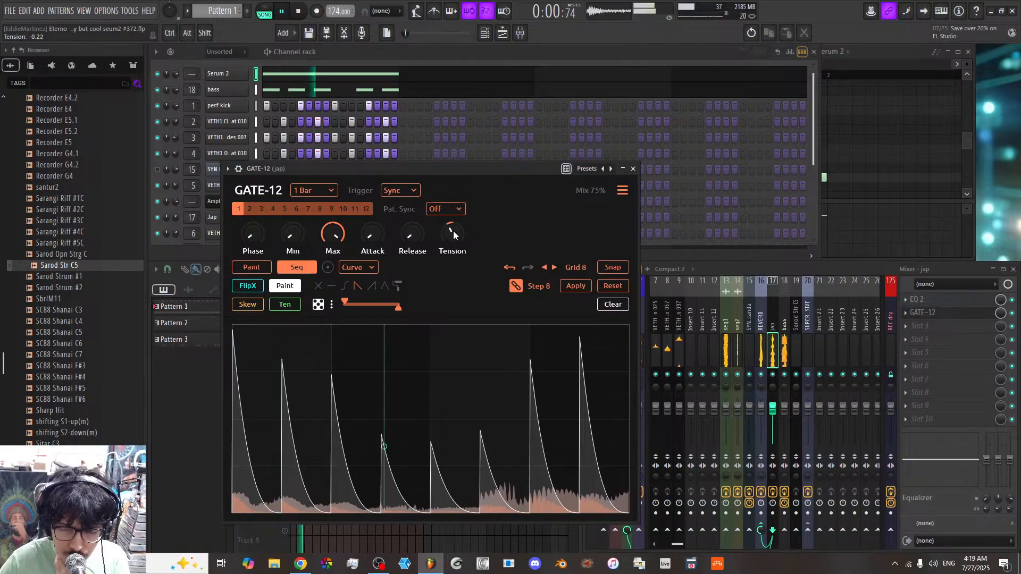
{"action": "scroll", "coordinate": [598, 193], "scroll_direction": "up", "scroll_amount": 5}
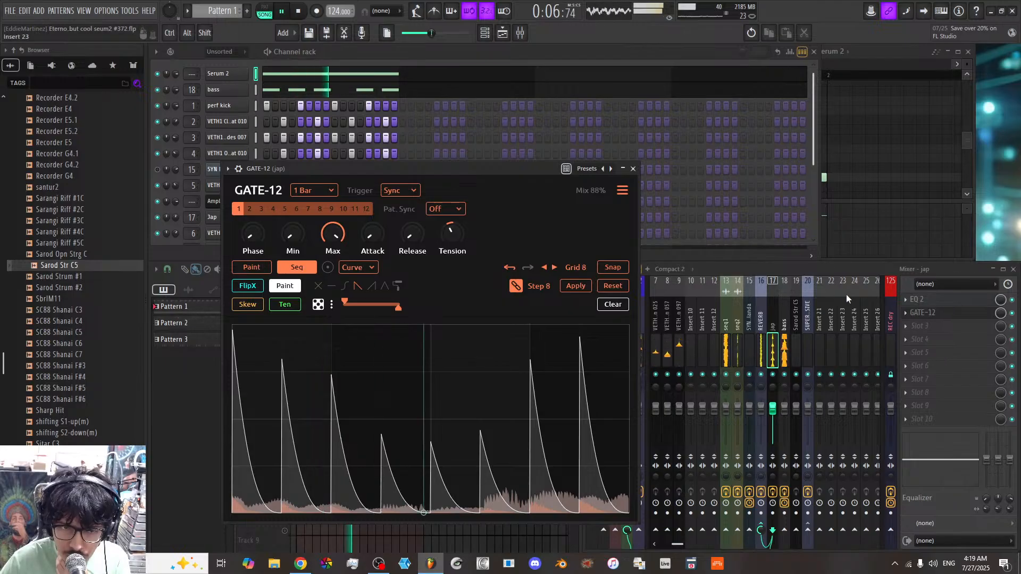
Step: Load Fruity WaveShaper after GATE-12 on the jap track and move its curve's middle point to about 0.17 across and 0.82 up
{"action": "left_click", "coordinate": [930, 331]}
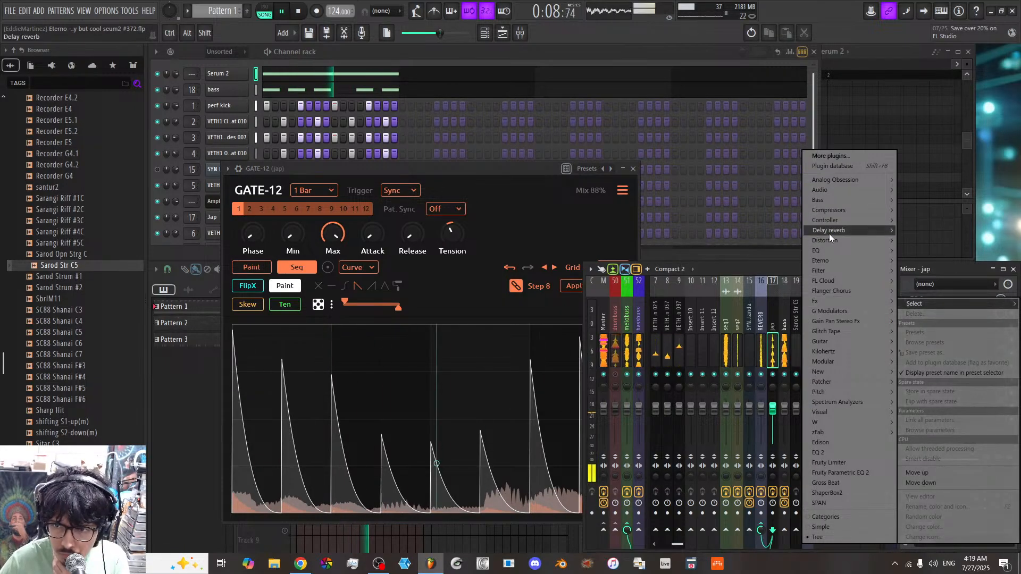
{"action": "mouse_move", "coordinate": [819, 241]}
{"action": "left_click", "coordinate": [757, 312]}
{"action": "left_click_drag", "start_coordinate": [309, 281], "coordinate": [289, 222]}
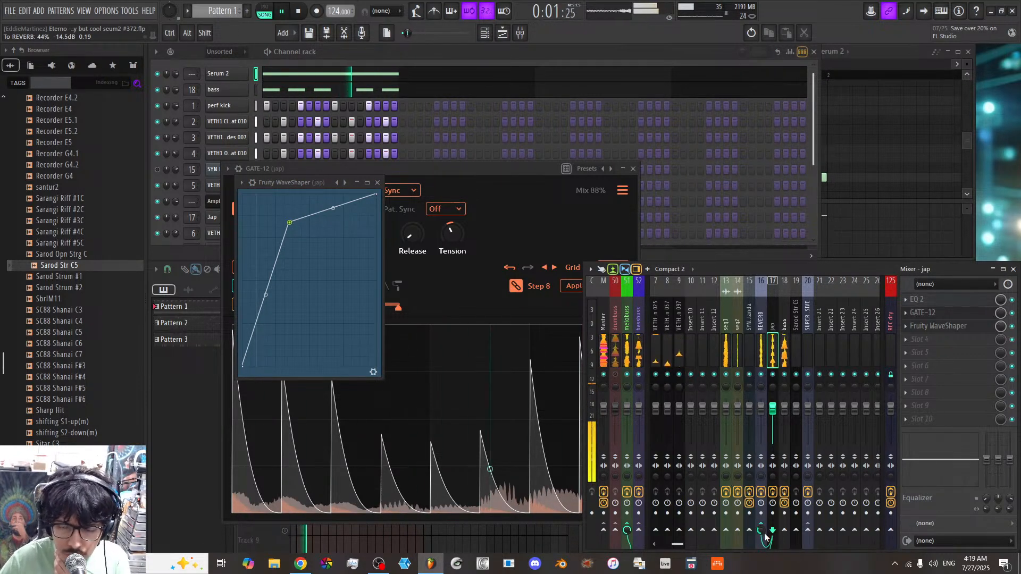
{"action": "left_click_drag", "start_coordinate": [289, 222], "coordinate": [266, 225]}
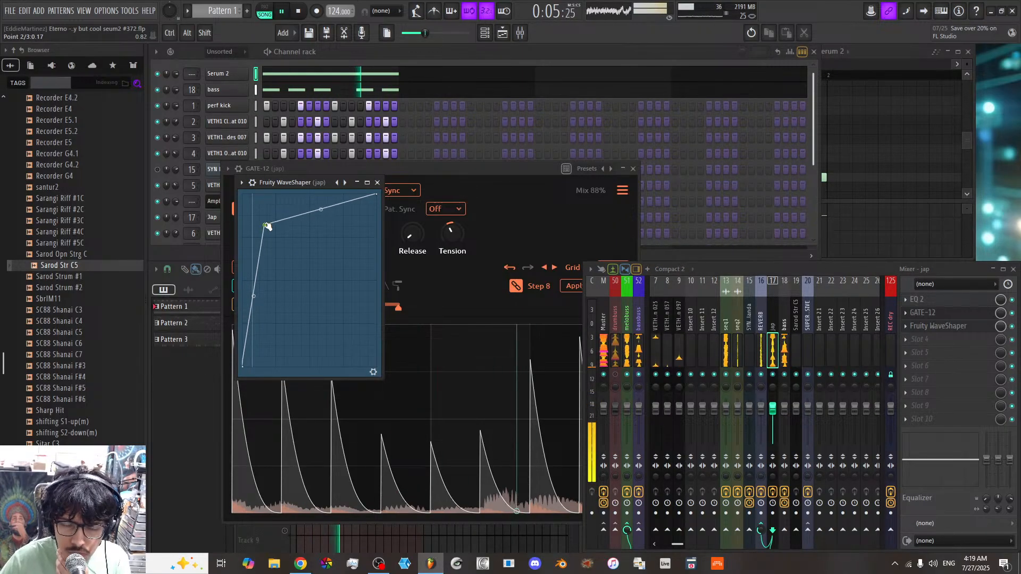
{"action": "left_click", "coordinate": [377, 183]}
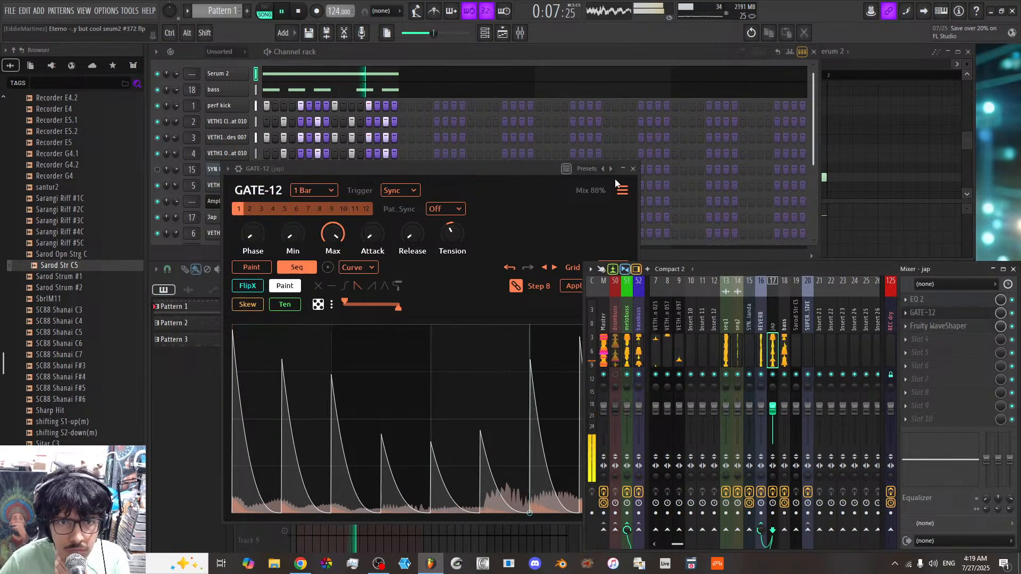
{"action": "left_click", "coordinate": [634, 169]}
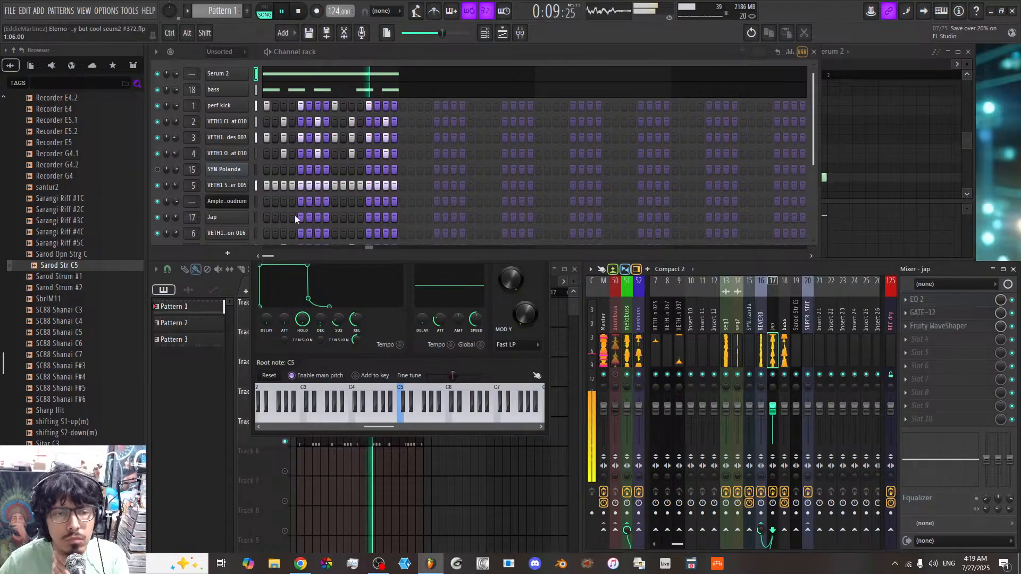
Step: Audition the SYN Polanda channel unmuted, mute it again, and look at the Ample Percussion Cloudrum instrument
{"action": "left_click", "coordinate": [157, 171]}
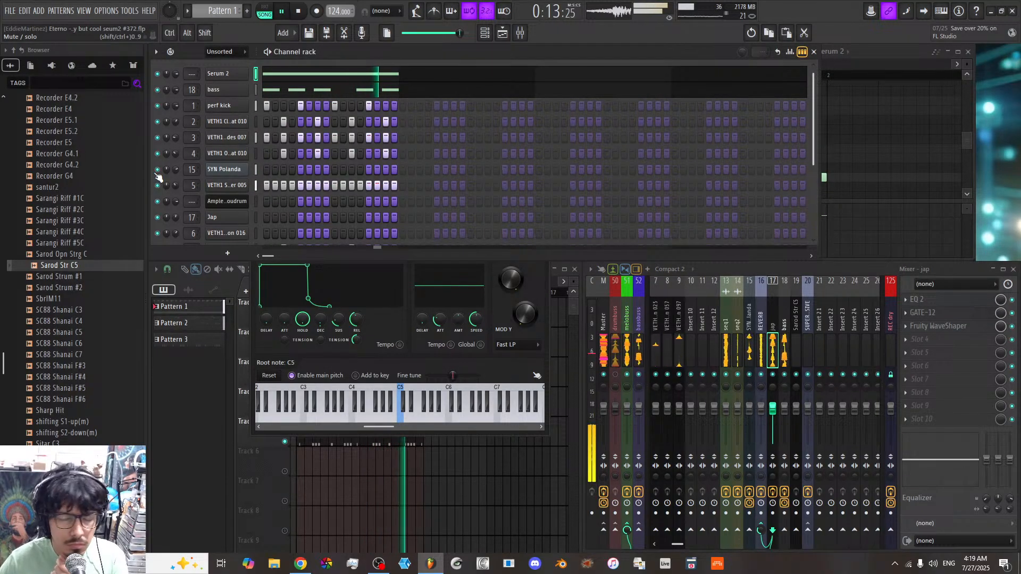
{"action": "left_click", "coordinate": [157, 171]}
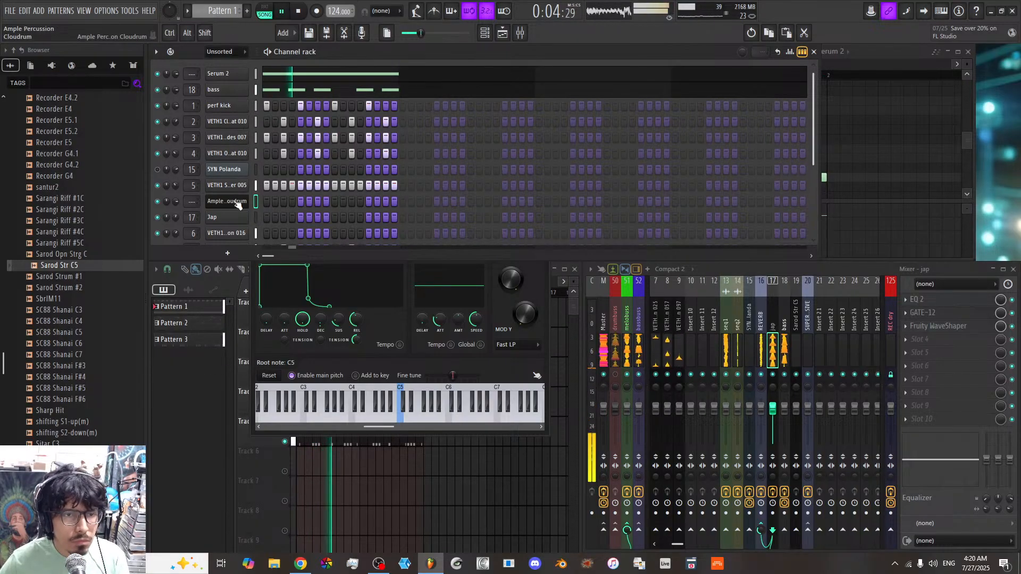
{"action": "left_click", "coordinate": [234, 201]}
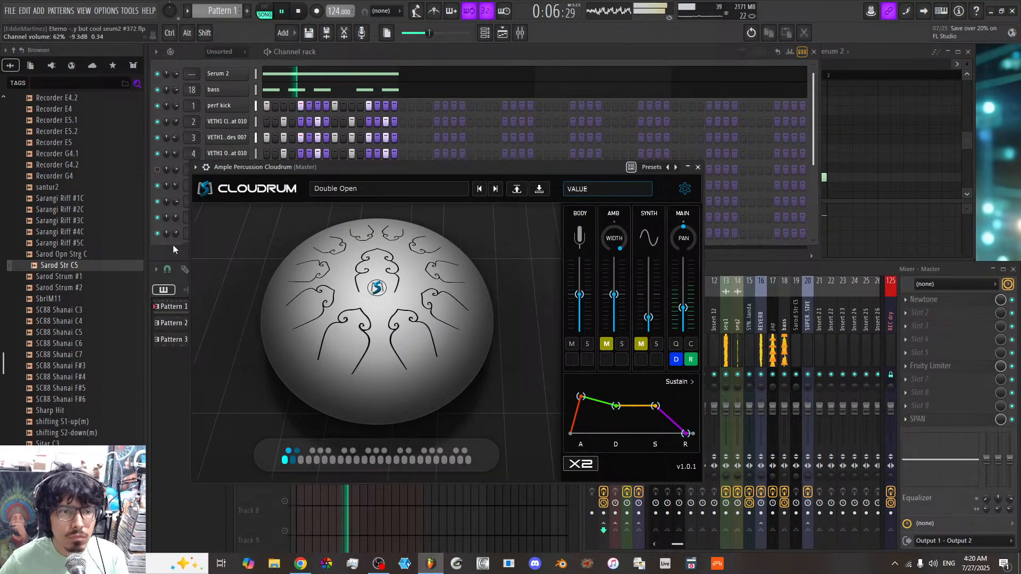
{"action": "left_click", "coordinate": [174, 245]}
Step: Insert a FLEX channel above Cloudrum and raise the Filter macro of its Dystopian Lead preset to about 62%
{"action": "right_click", "coordinate": [220, 200]}
{"action": "mouse_move", "coordinate": [283, 290]}
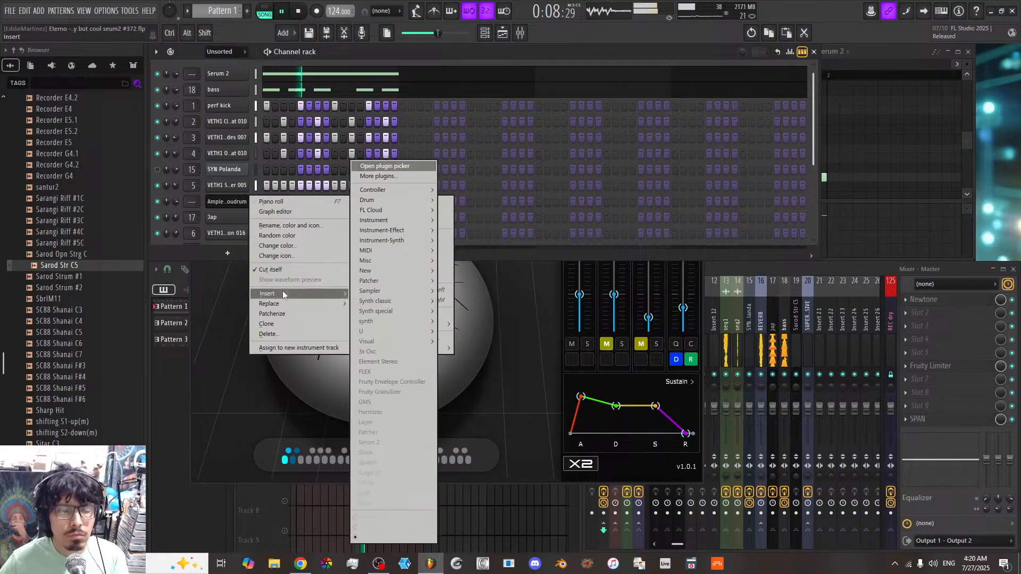
{"action": "left_click", "coordinate": [387, 373]}
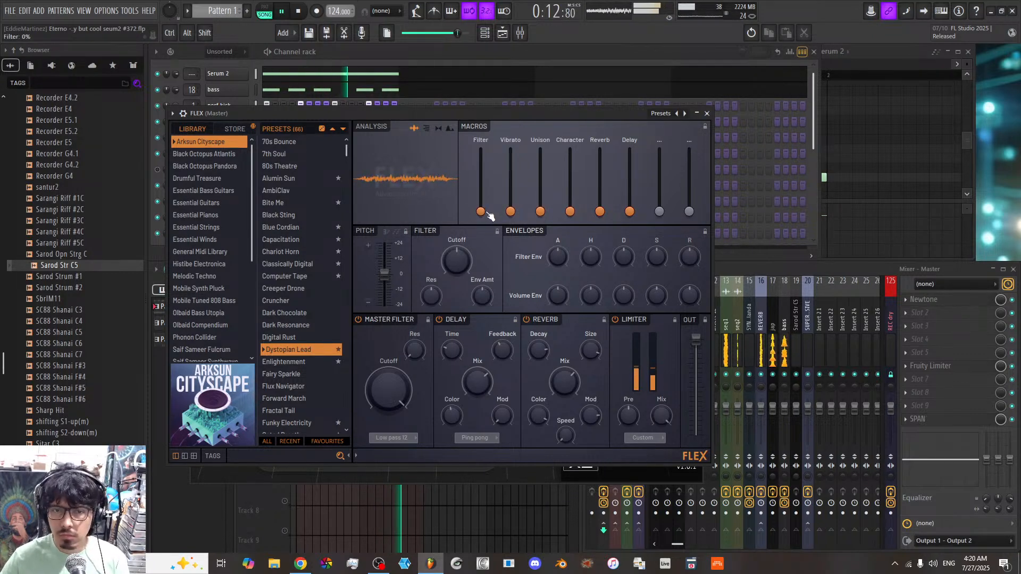
{"action": "left_click_drag", "start_coordinate": [481, 209], "coordinate": [480, 206]}
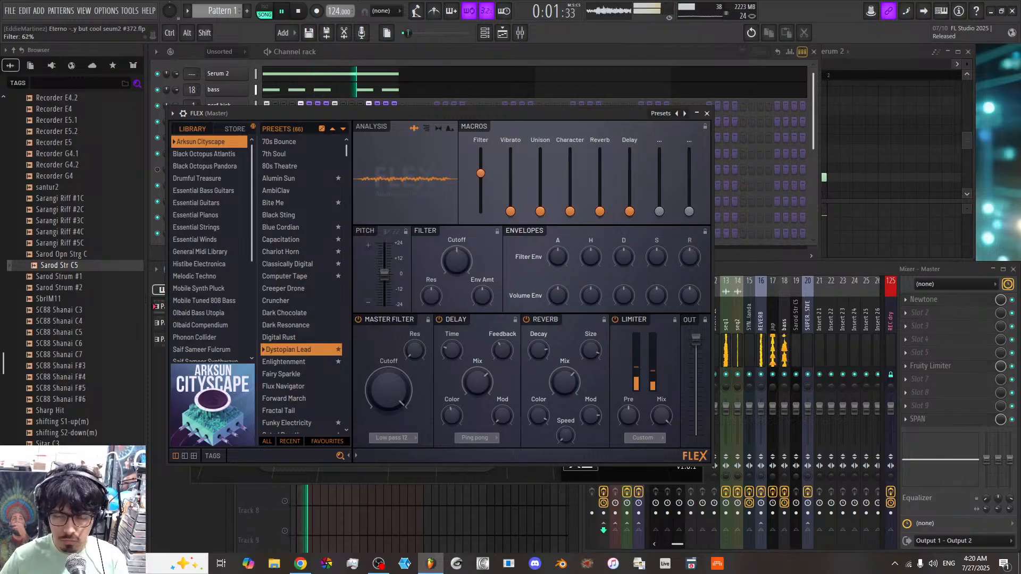
{"action": "left_click", "coordinate": [785, 270]}
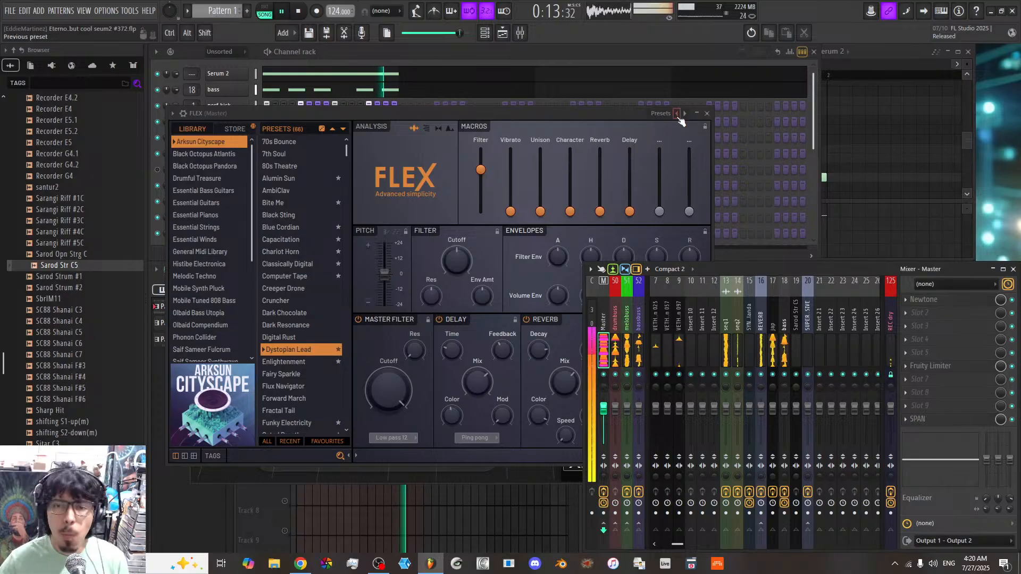
{"action": "left_click", "coordinate": [707, 112]}
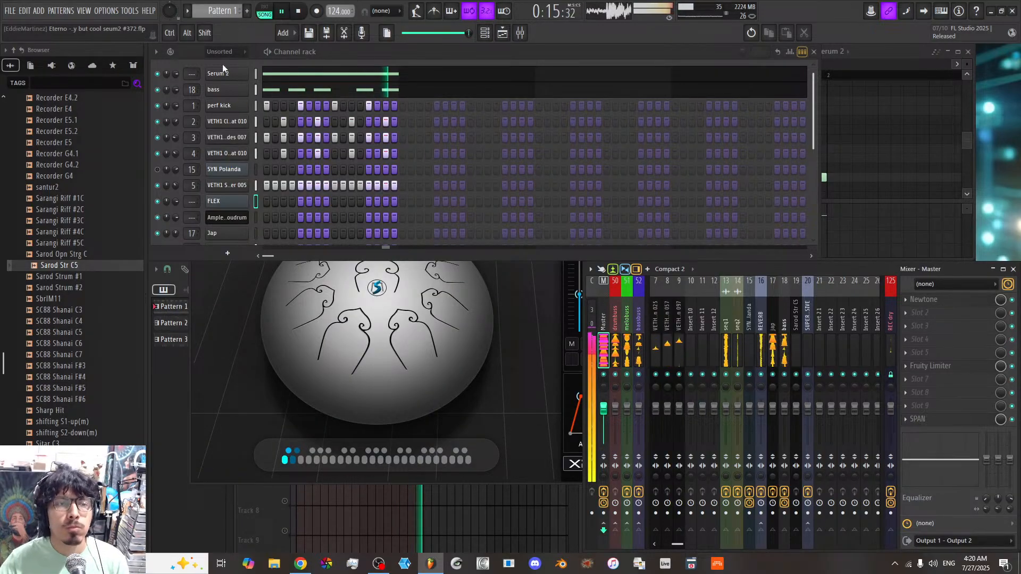
Step: Try an extra perf kick hit on step 15 and remove it
{"action": "right_click", "coordinate": [222, 12]}
{"action": "left_click", "coordinate": [226, 17]}
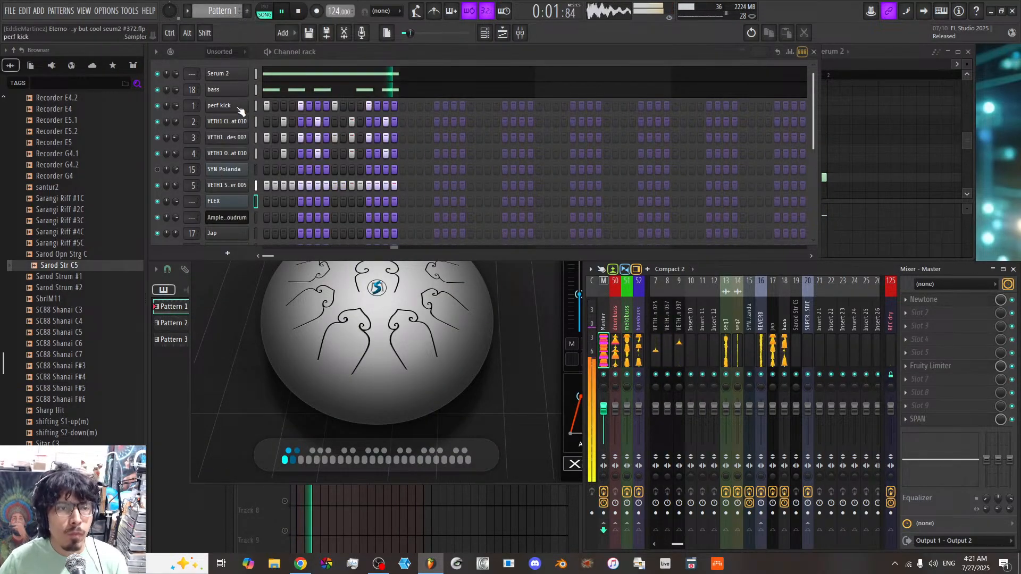
{"action": "left_click", "coordinate": [386, 106]}
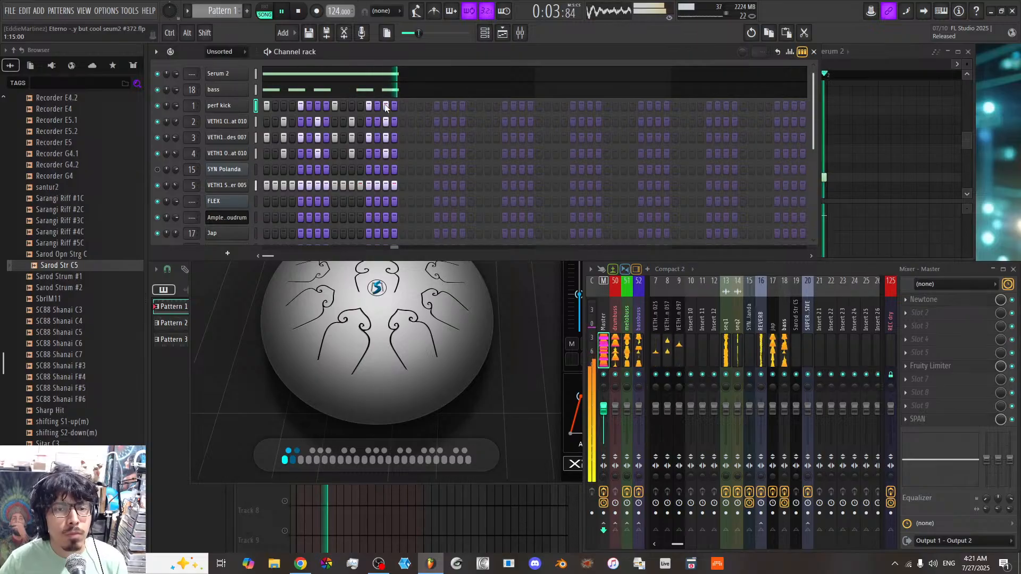
{"action": "right_click", "coordinate": [385, 105]}
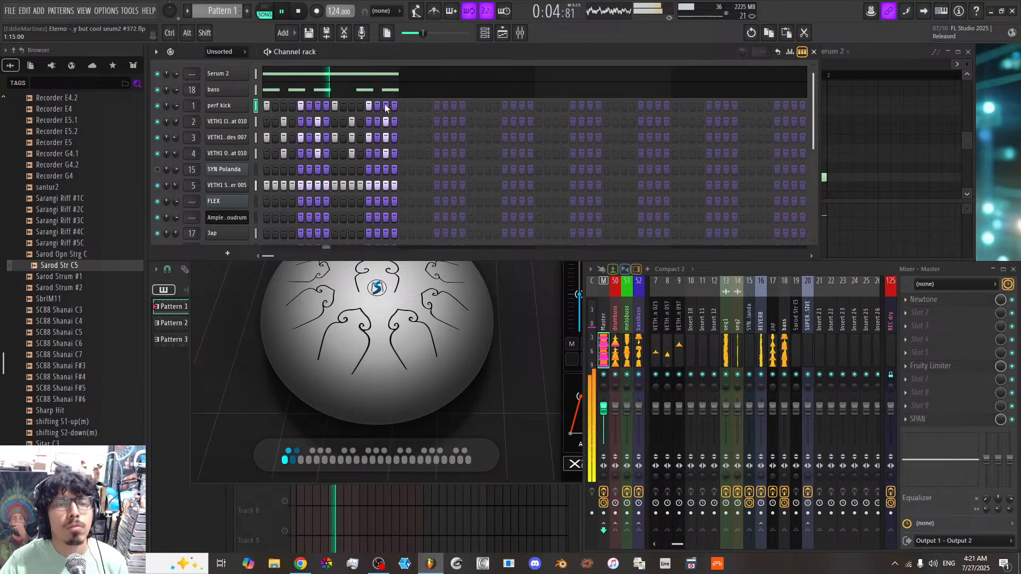
{"action": "right_click", "coordinate": [234, 169]}
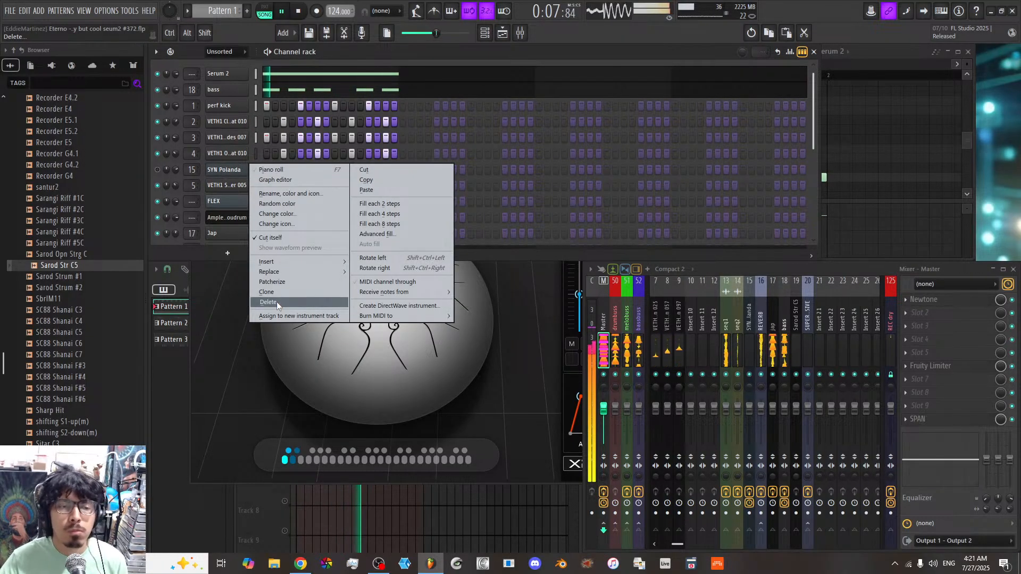
{"action": "left_click", "coordinate": [157, 241]}
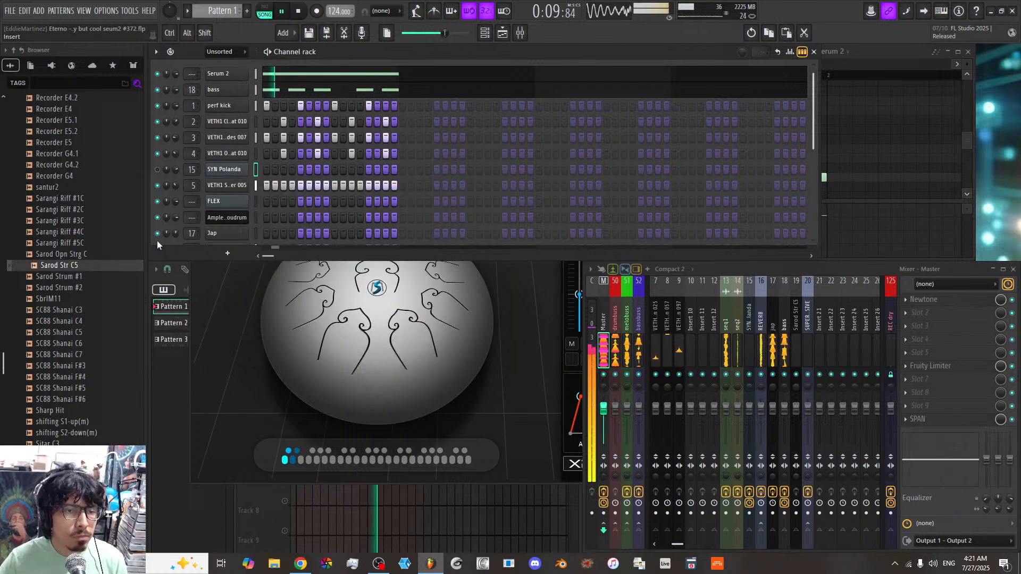
{"action": "scroll", "coordinate": [259, 197], "scroll_direction": "down", "scroll_amount": 1}
{"action": "scroll", "coordinate": [260, 200], "scroll_direction": "down", "scroll_amount": 4}
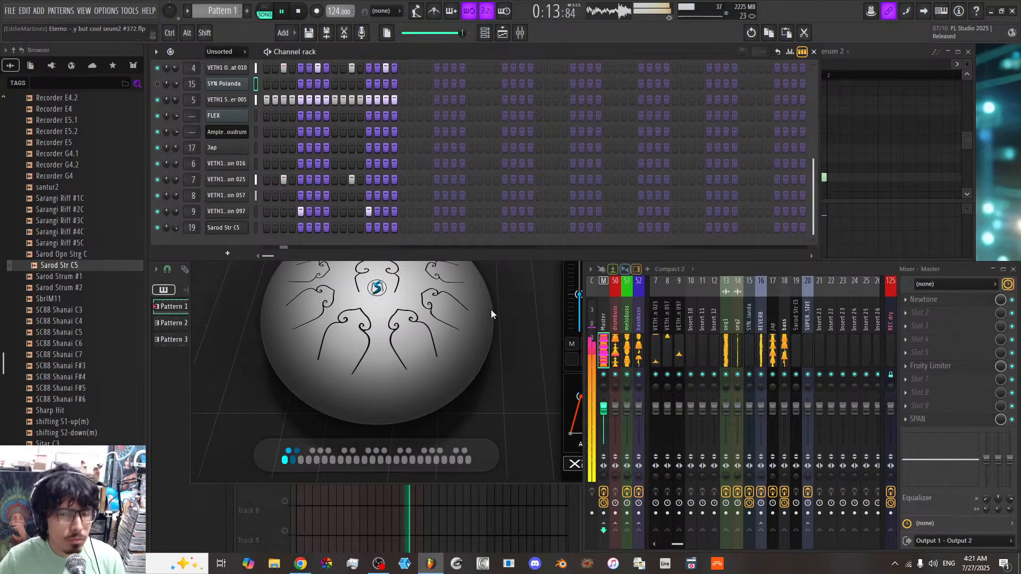
{"action": "scroll", "coordinate": [681, 341], "scroll_direction": "up", "scroll_amount": 3}
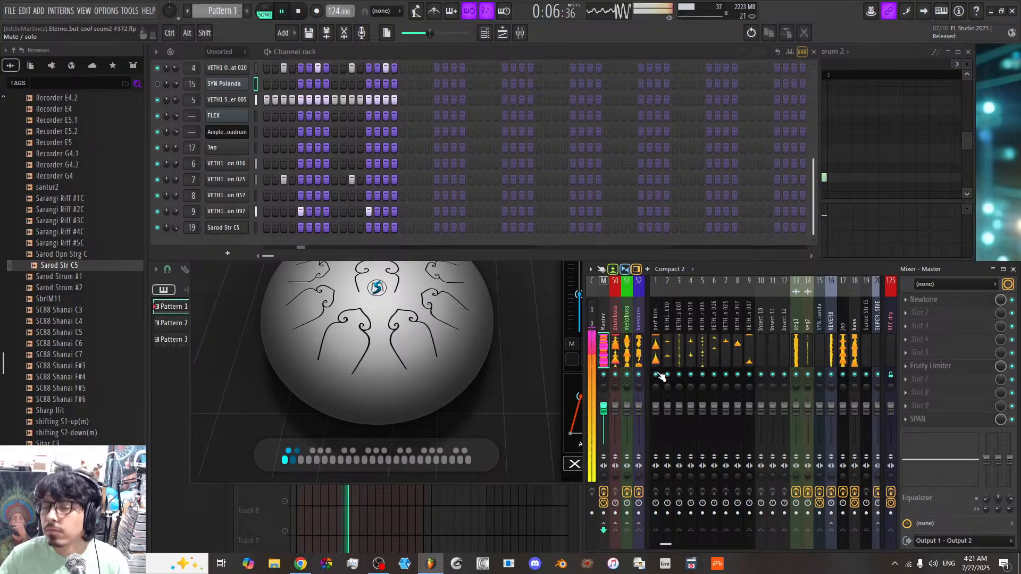
{"action": "key", "text": "space"}
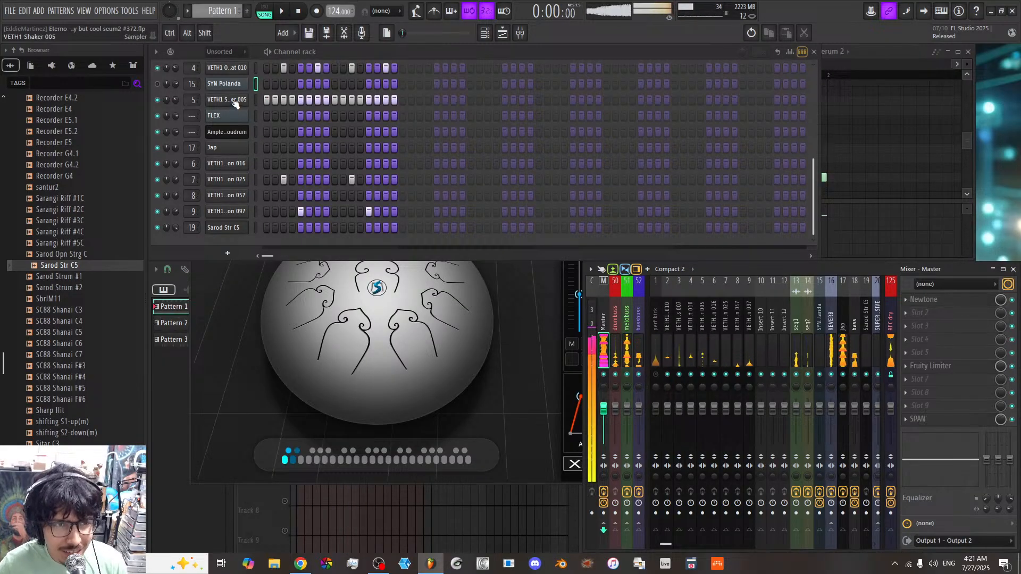
Step: Save the Serum 2 channel's sound as a user preset named Glitchy Textured Seq
{"action": "scroll", "coordinate": [253, 140], "scroll_direction": "up", "scroll_amount": 3}
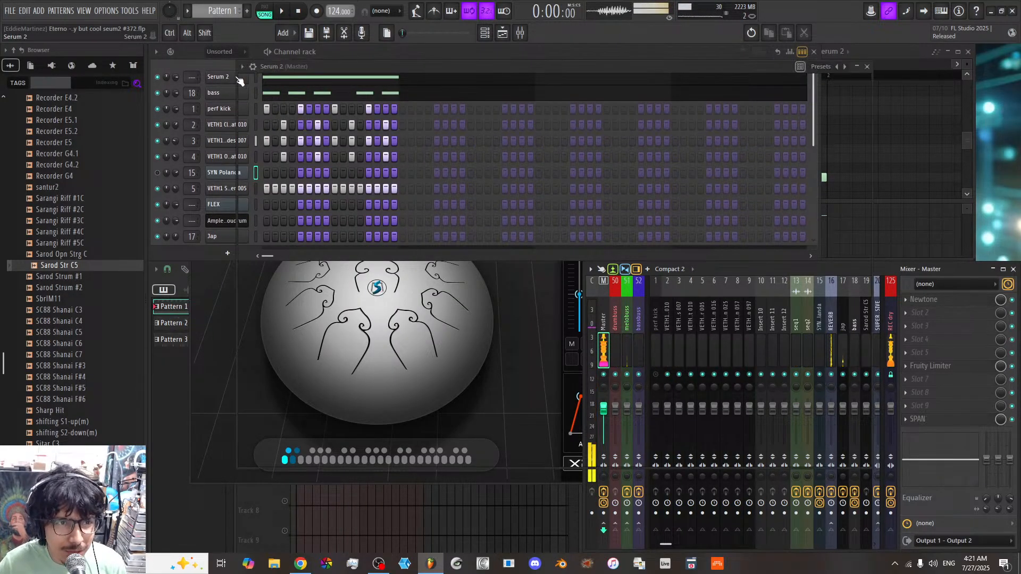
{"action": "left_click", "coordinate": [238, 78]}
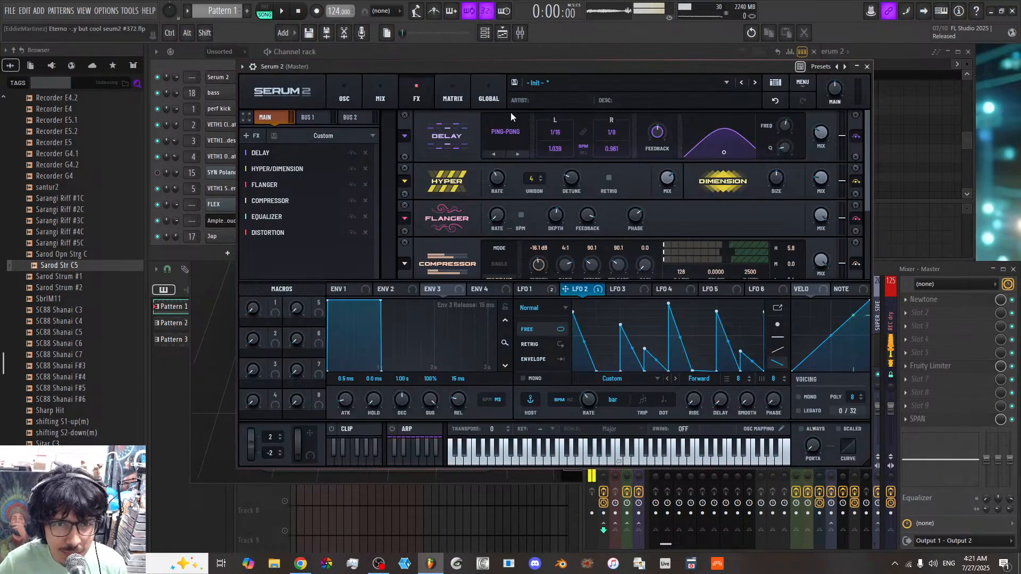
{"action": "left_click", "coordinate": [343, 92]}
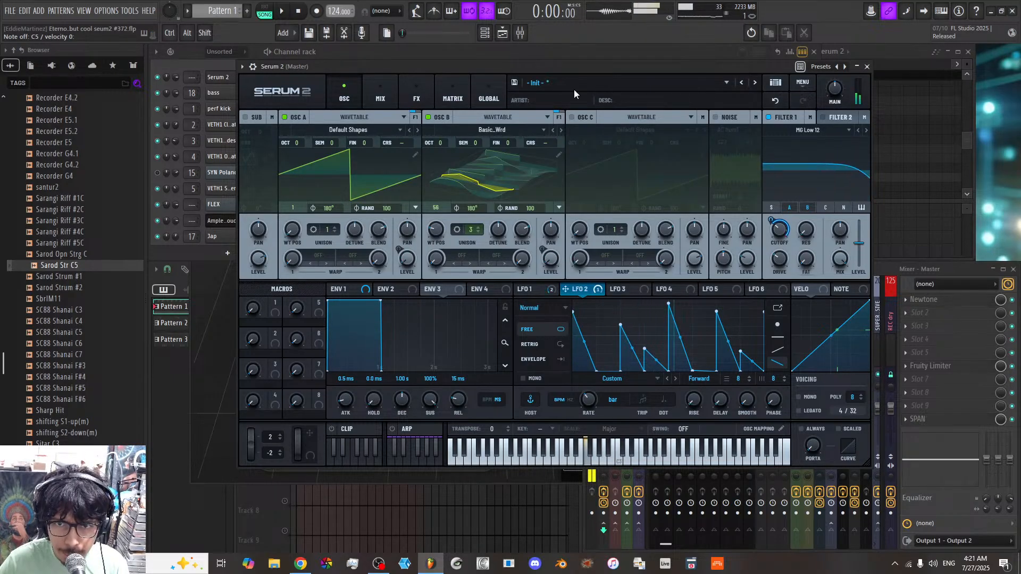
{"action": "left_click", "coordinate": [516, 83]}
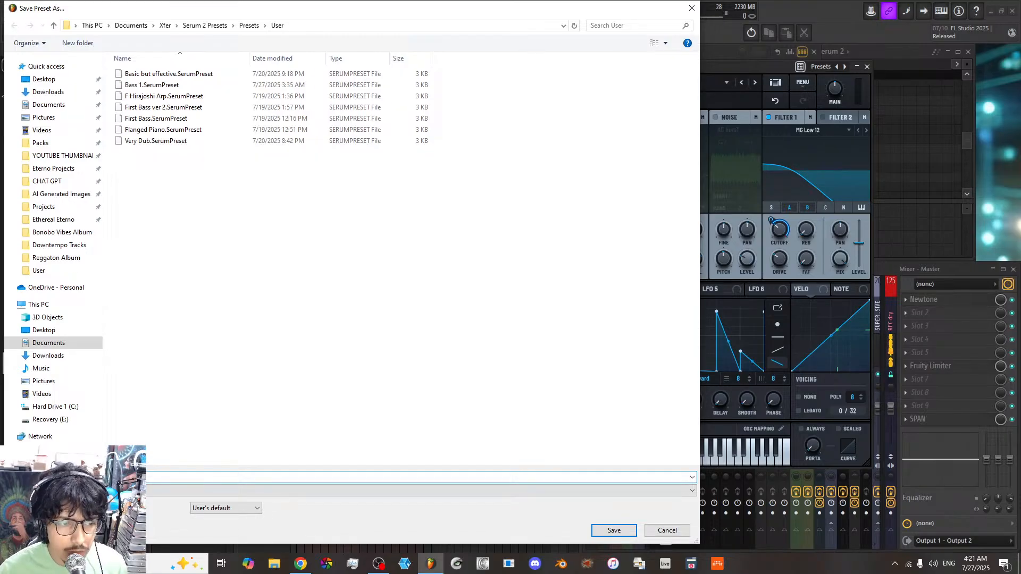
{"action": "left_click", "coordinate": [615, 529]}
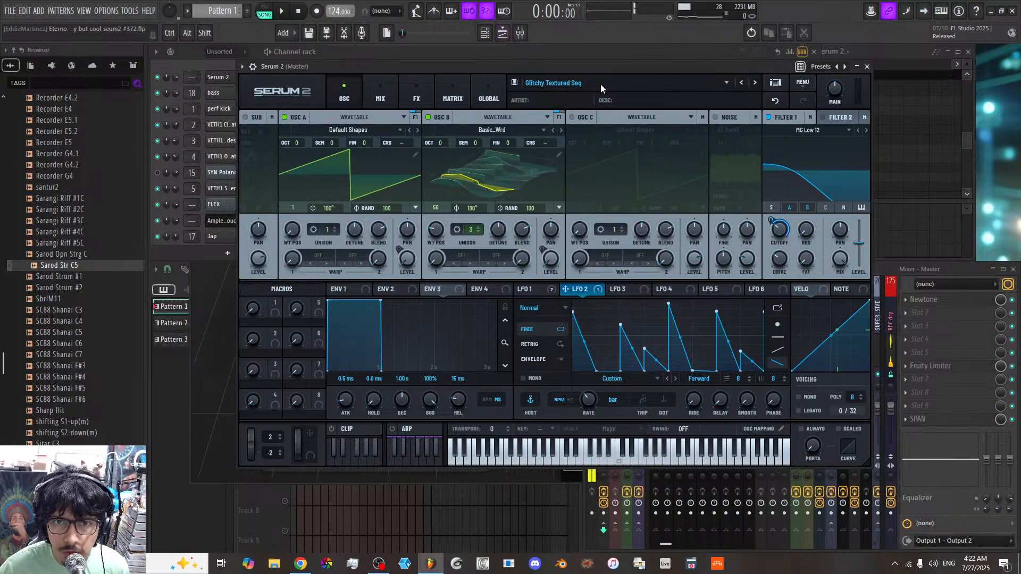
Step: Set the category of the Glitchy Textured Seq preset to Synth in Serum 2's preset browser and close Serum 2
{"action": "left_click", "coordinate": [777, 84]}
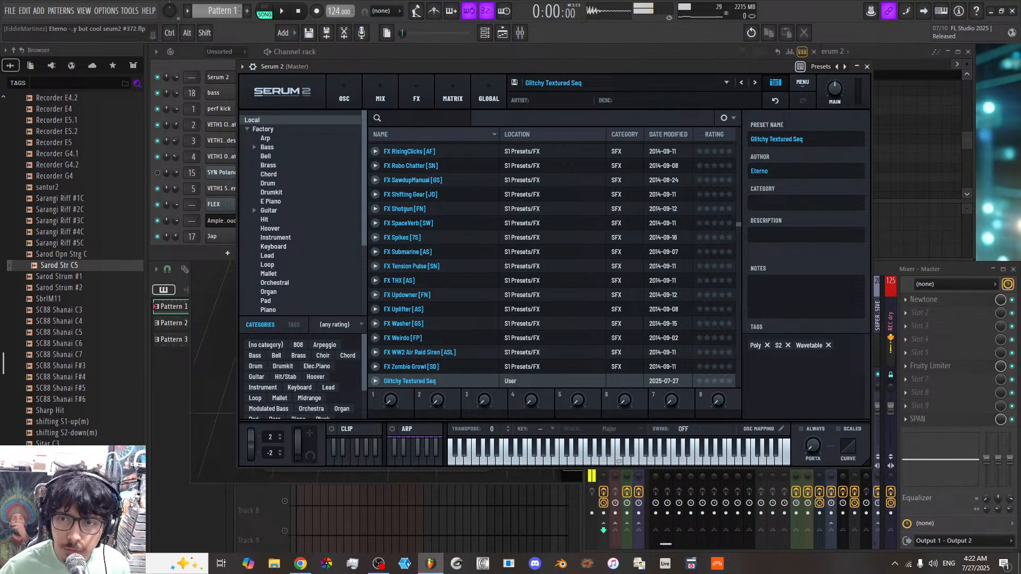
{"action": "left_click", "coordinate": [770, 204]}
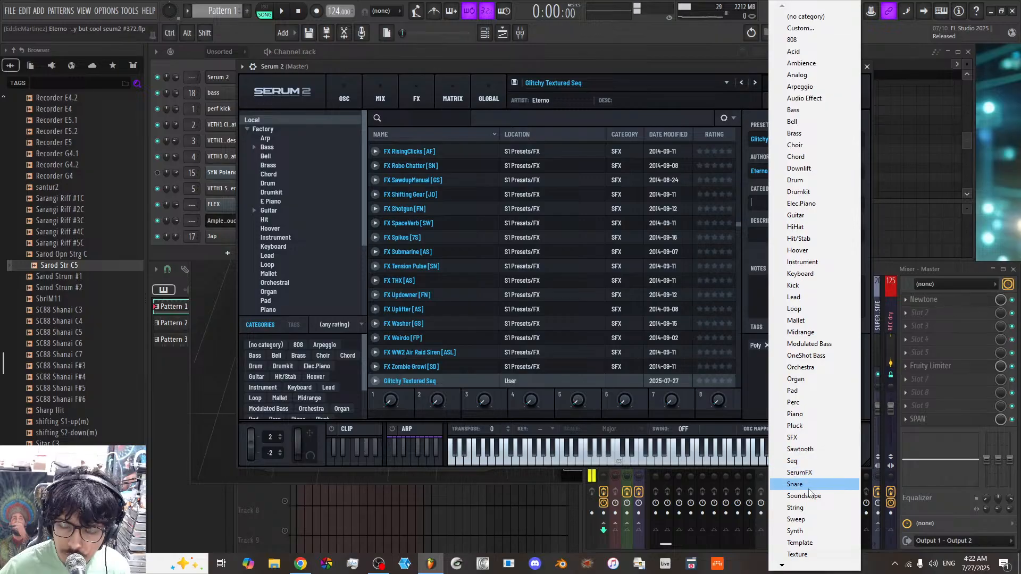
{"action": "left_click", "coordinate": [809, 531]}
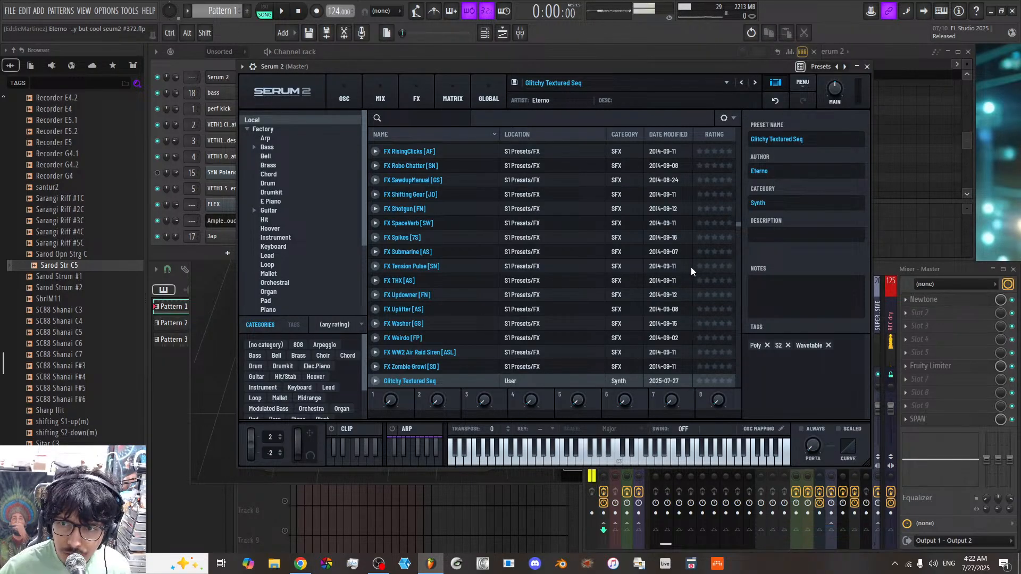
{"action": "left_click", "coordinate": [776, 82]}
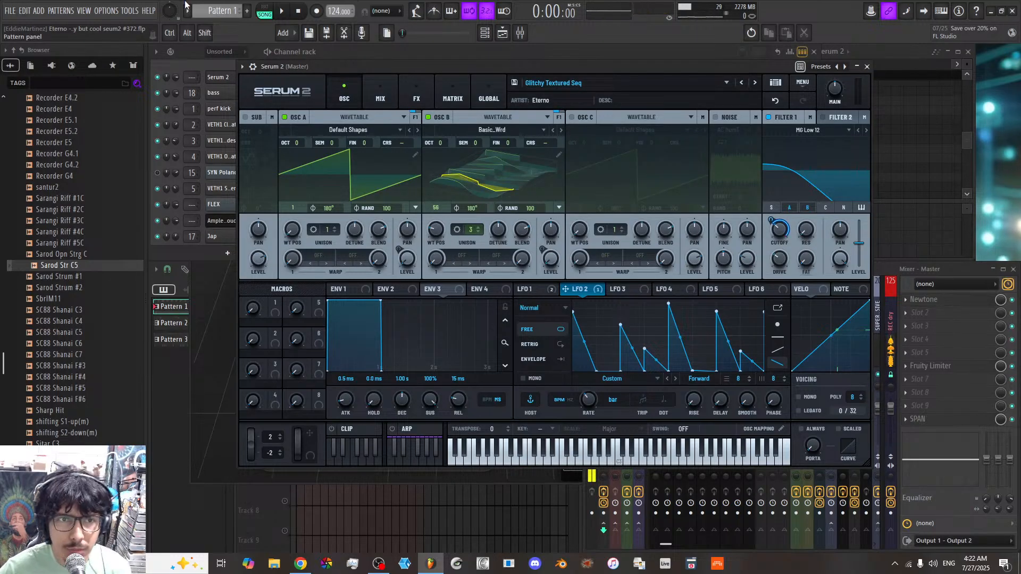
{"action": "left_click", "coordinate": [867, 67]}
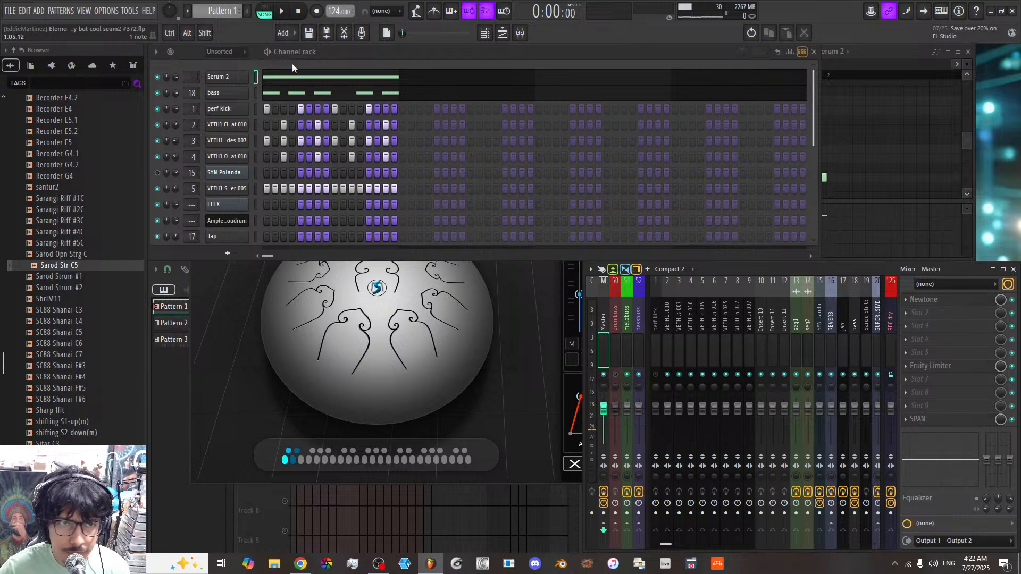
Step: Send the REC dry mixer track to mixer track 20 during playback and lower the send level slightly
{"action": "left_click", "coordinate": [283, 11]}
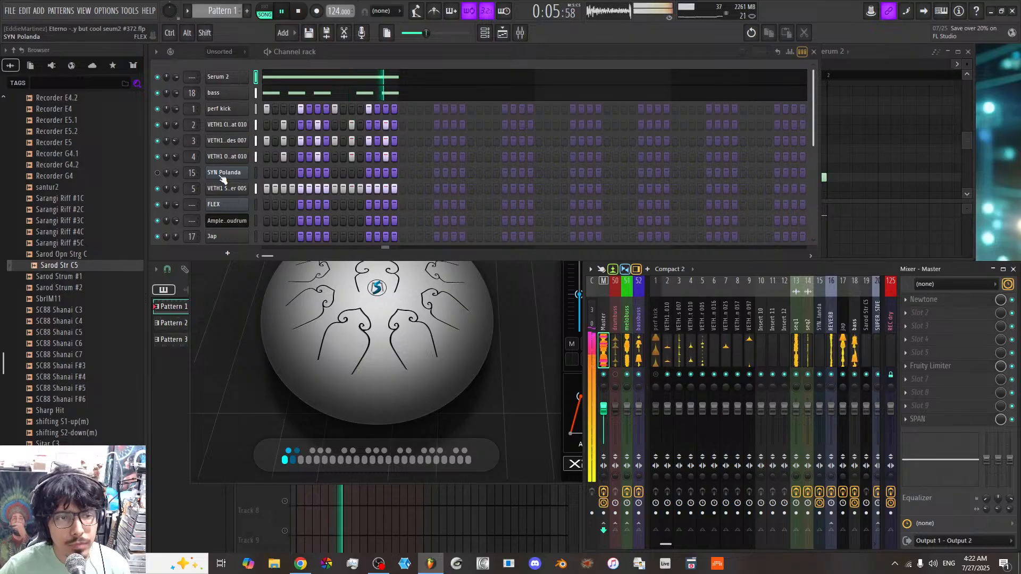
{"action": "scroll", "coordinate": [253, 193], "scroll_direction": "down", "scroll_amount": 3}
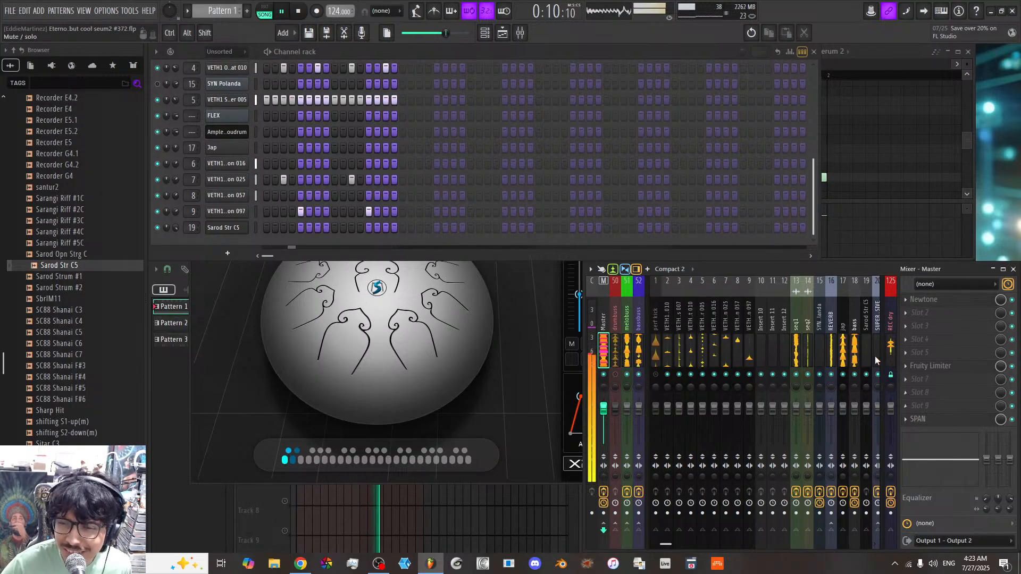
{"action": "left_click", "coordinate": [891, 346]}
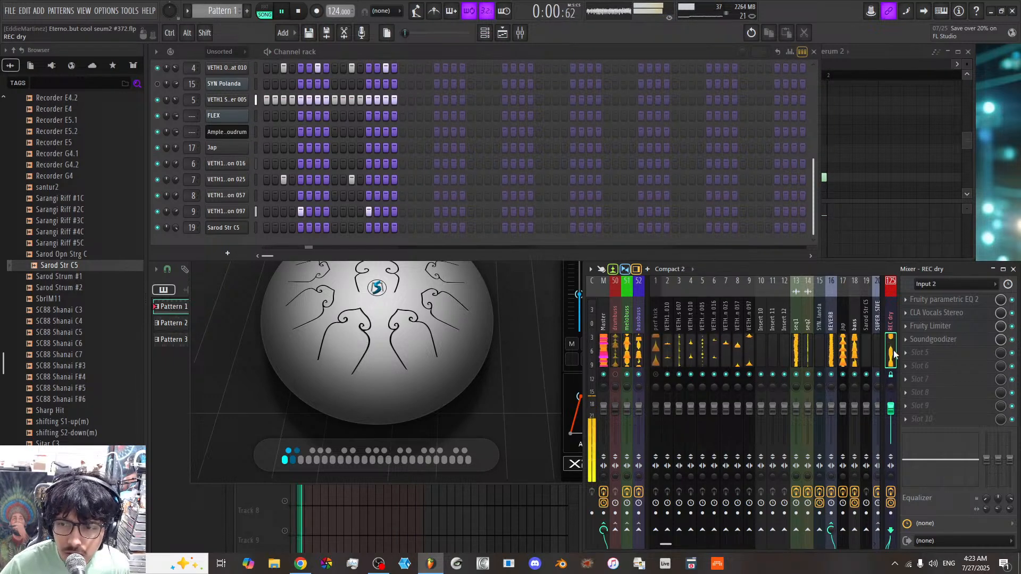
{"action": "scroll", "coordinate": [842, 338], "scroll_direction": "down", "scroll_amount": 3}
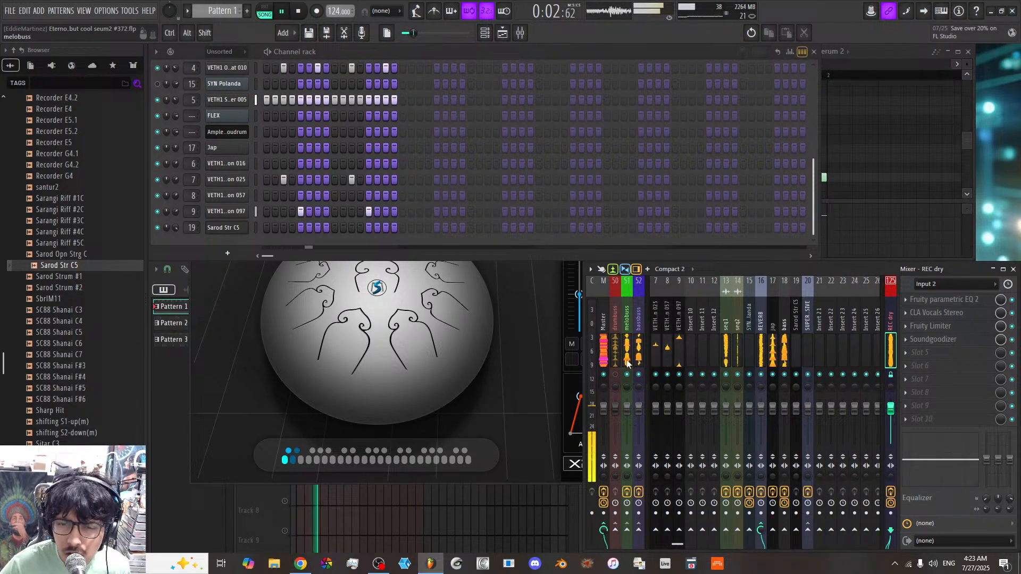
{"action": "left_click", "coordinate": [808, 530]}
{"action": "left_click_drag", "start_coordinate": [807, 531], "coordinate": [806, 536]}
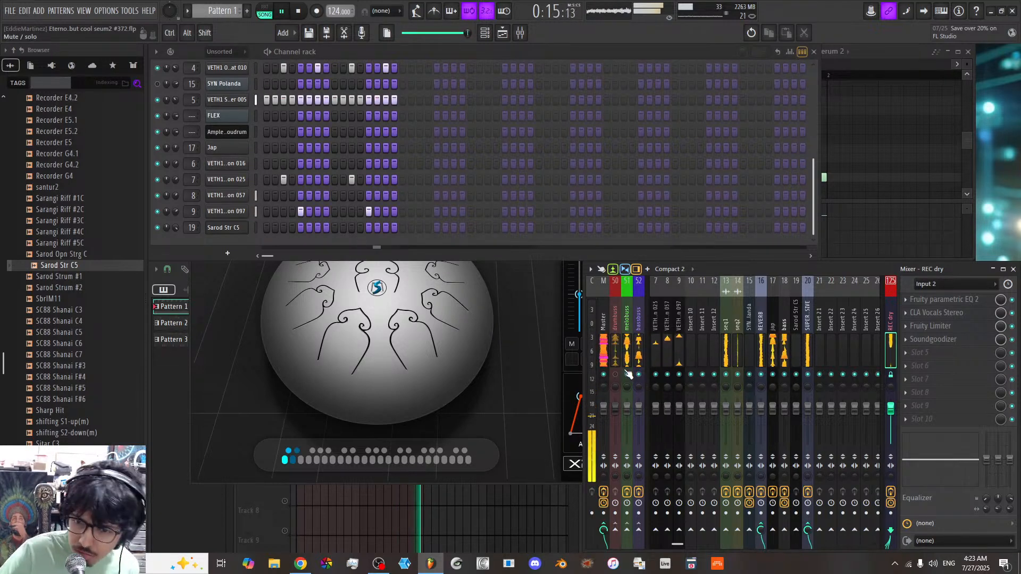
Step: Bring the playlist into view and audition the loop while reviewing the channel rack filters and the mixer's mute states
{"action": "left_click", "coordinate": [246, 493]}
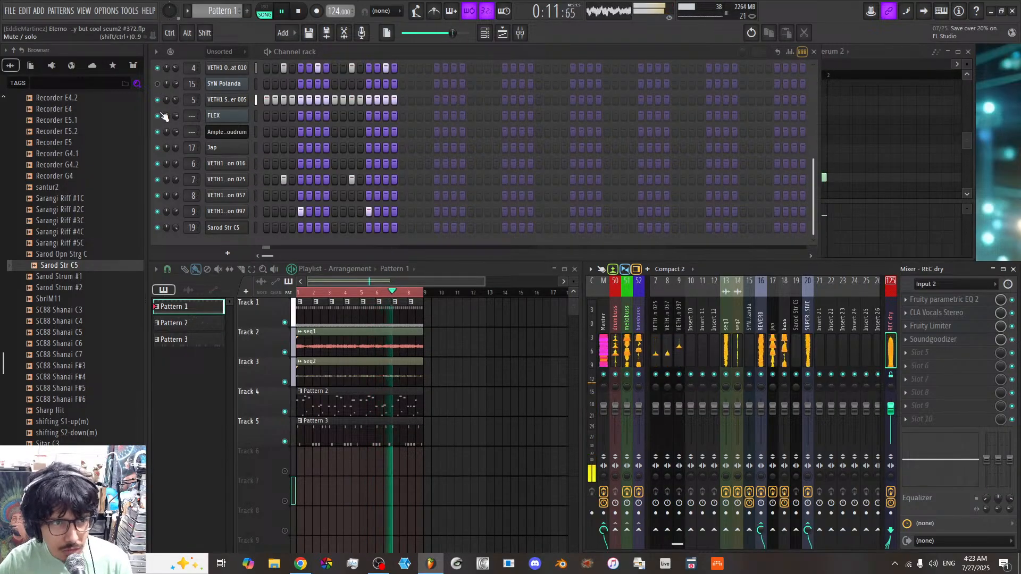
{"action": "scroll", "coordinate": [165, 116], "scroll_direction": "up", "scroll_amount": 3}
{"action": "scroll", "coordinate": [165, 115], "scroll_direction": "up", "scroll_amount": 3}
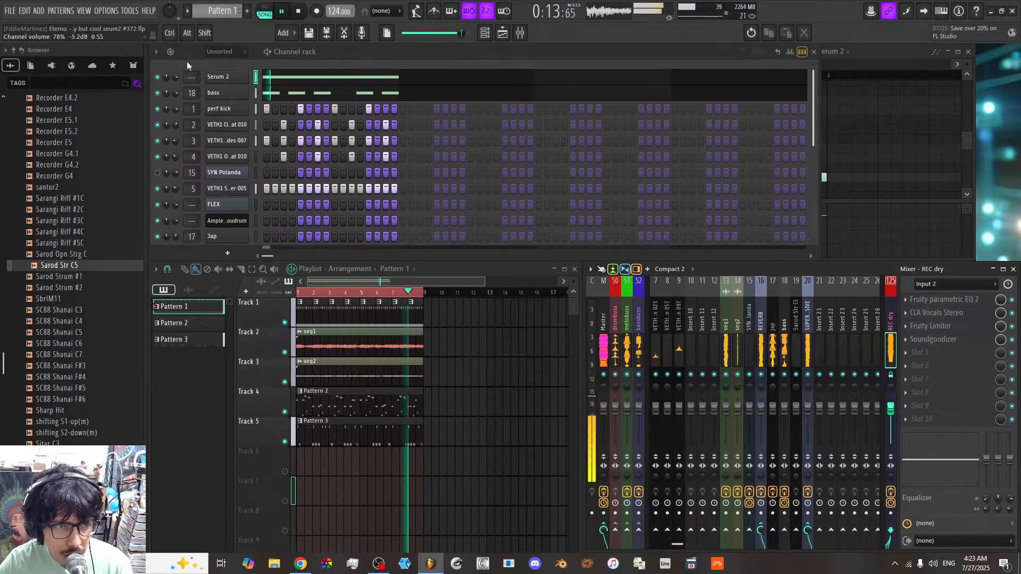
{"action": "left_click", "coordinate": [217, 53]}
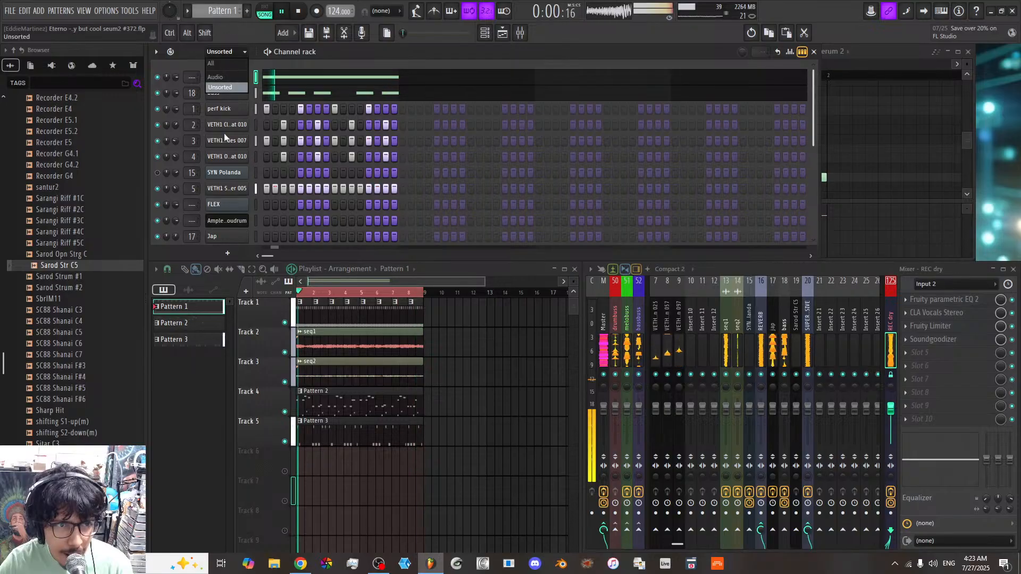
{"action": "left_click", "coordinate": [255, 130]}
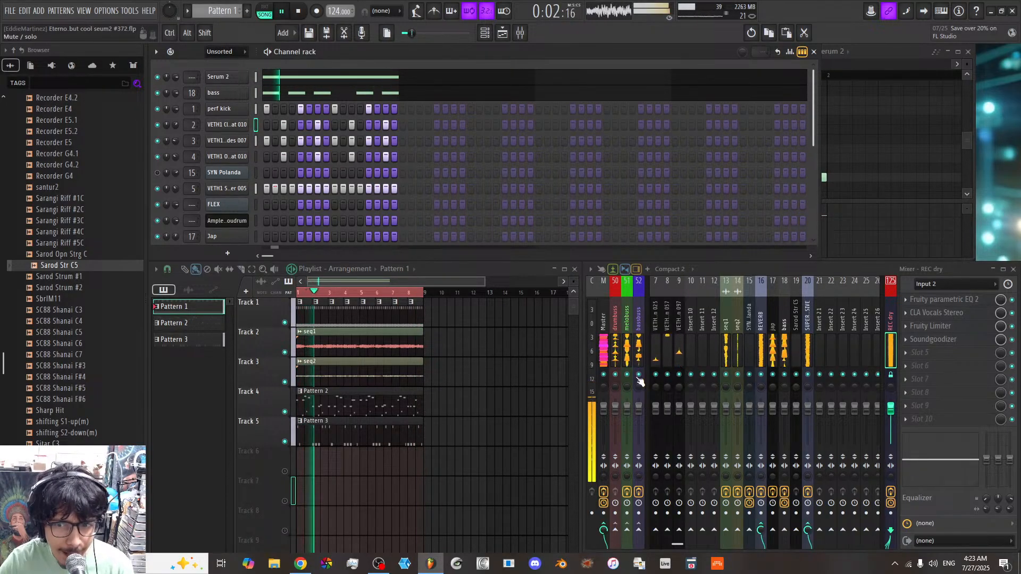
{"action": "scroll", "coordinate": [672, 346], "scroll_direction": "up", "scroll_amount": 3}
{"action": "left_click", "coordinate": [659, 375]}
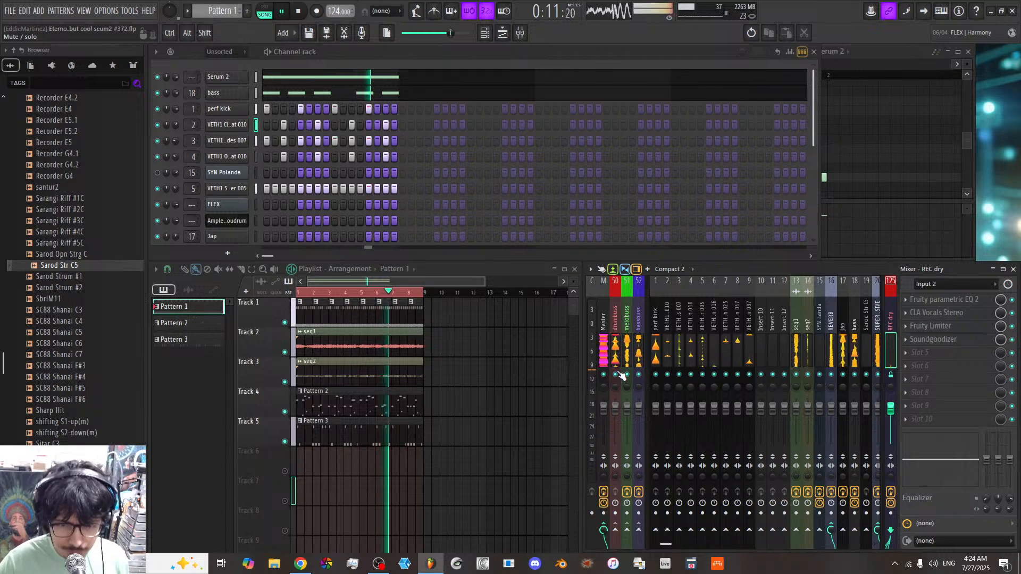
{"action": "key", "text": "space"}
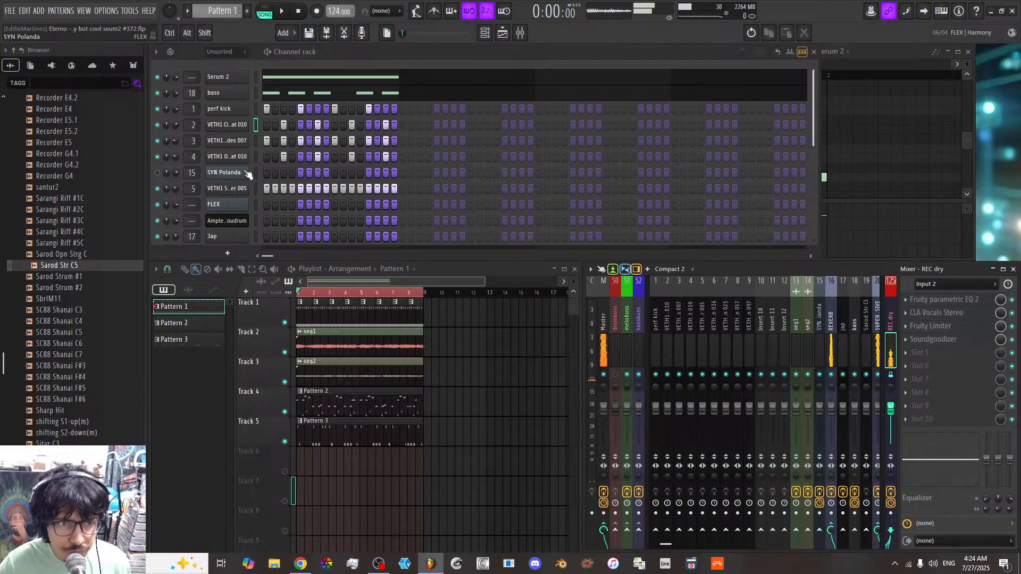
Step: Lower the Filter macro of the FLEX channel's Dystopian Lead preset all the way down while the loop plays
{"action": "scroll", "coordinate": [252, 174], "scroll_direction": "down", "scroll_amount": 1}
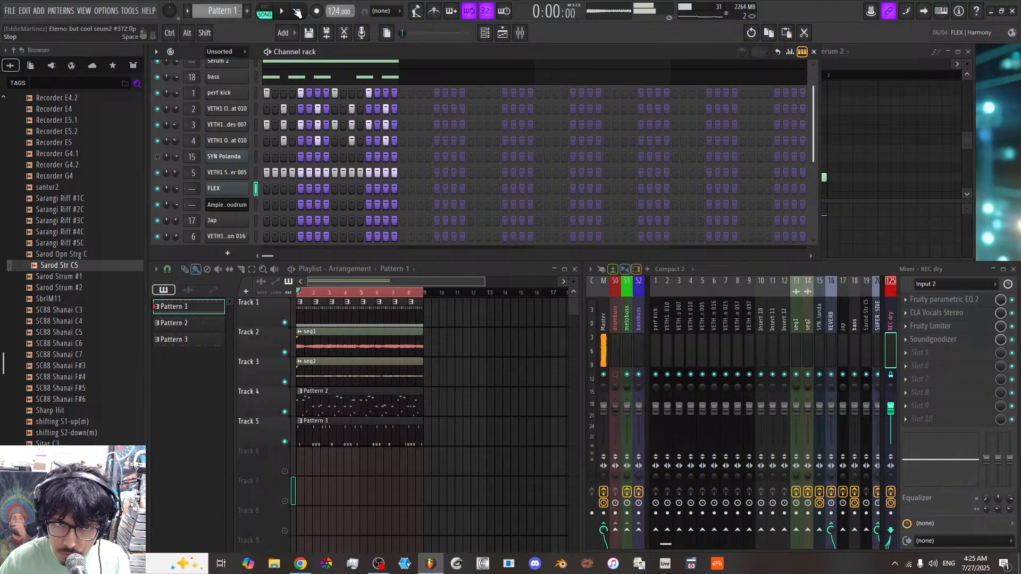
{"action": "key", "text": "space"}
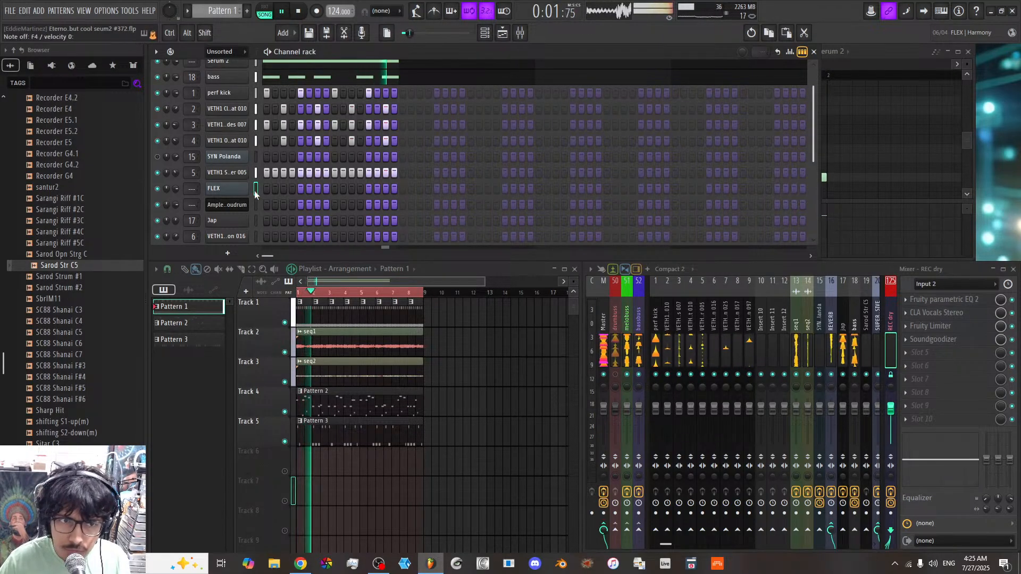
{"action": "left_click", "coordinate": [214, 189]}
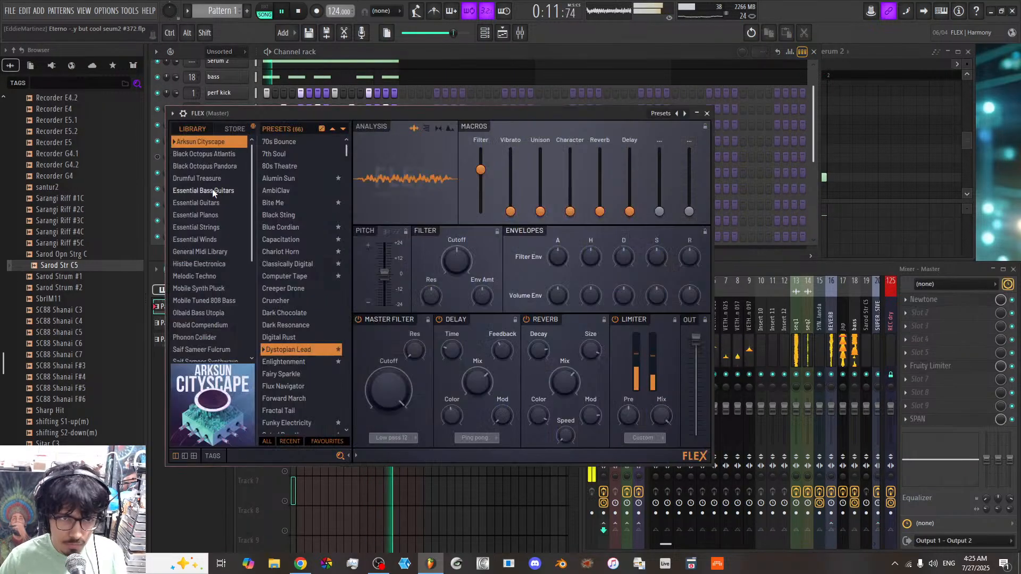
{"action": "left_click_drag", "start_coordinate": [480, 167], "coordinate": [480, 211]}
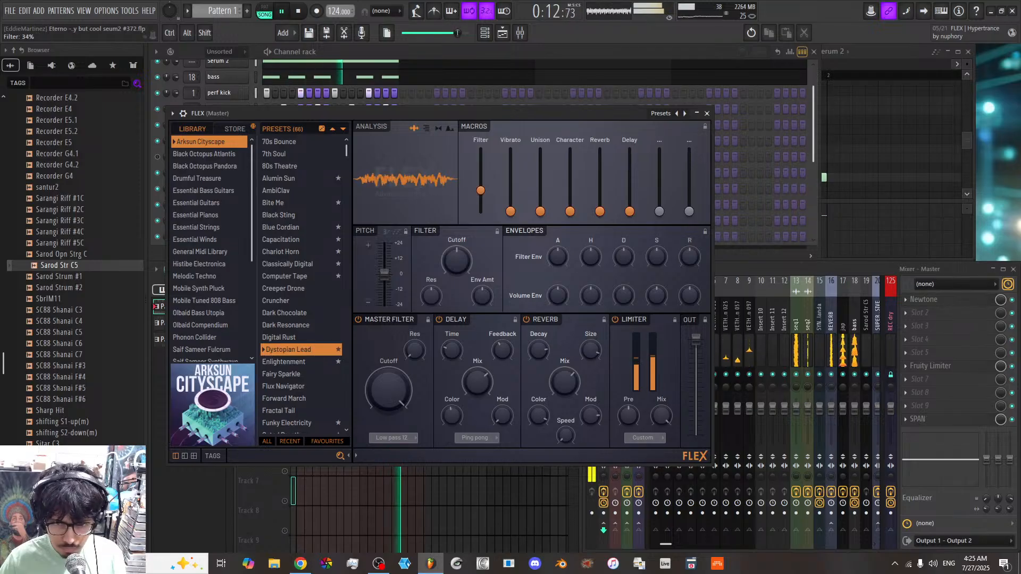
Step: Stop playback, lower the bass mixer track's fader slightly, and remove REC dry's sends to REVERB and track 20
{"action": "left_click", "coordinate": [766, 271]}
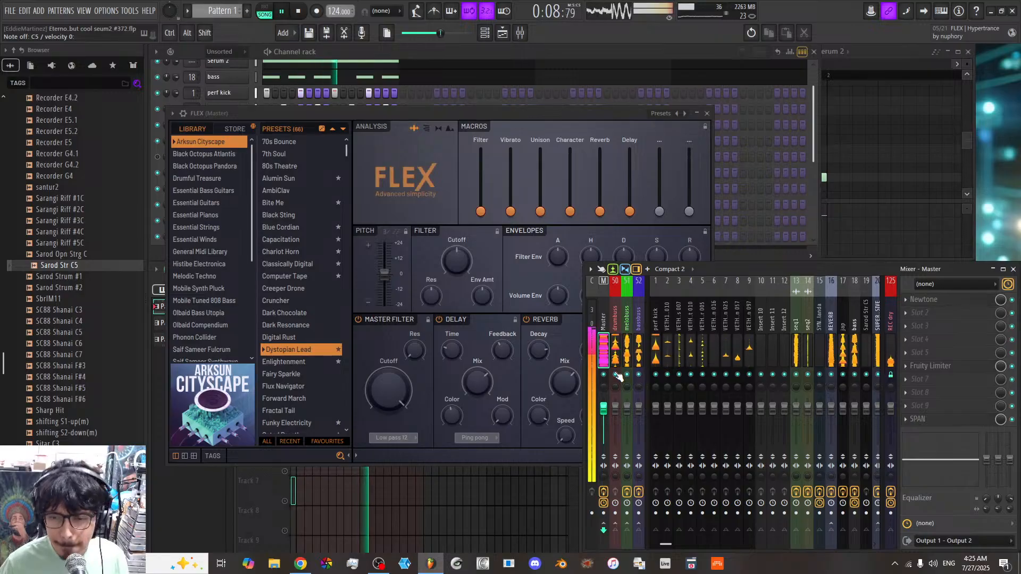
{"action": "key", "text": "space"}
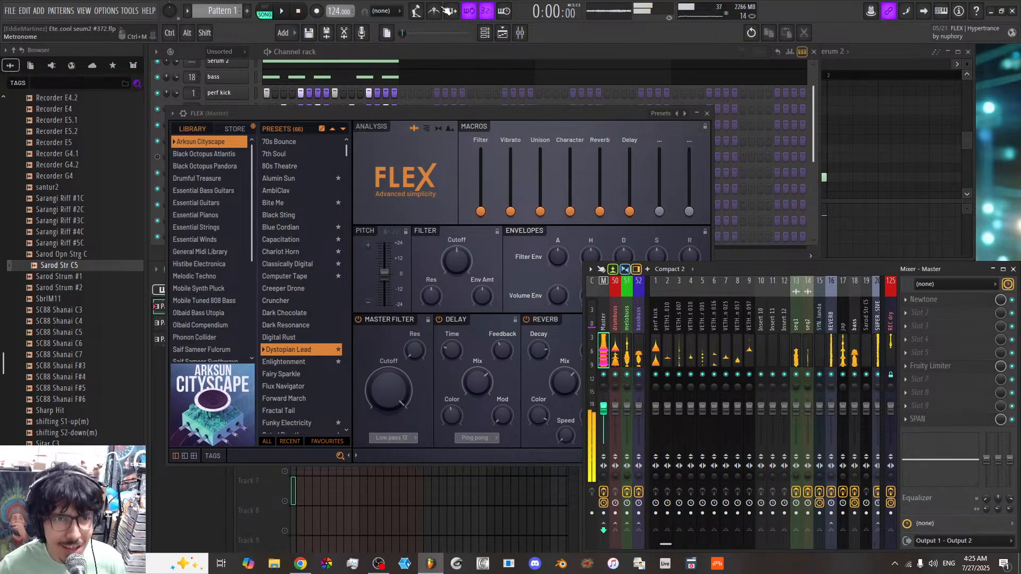
{"action": "left_click", "coordinate": [891, 348]}
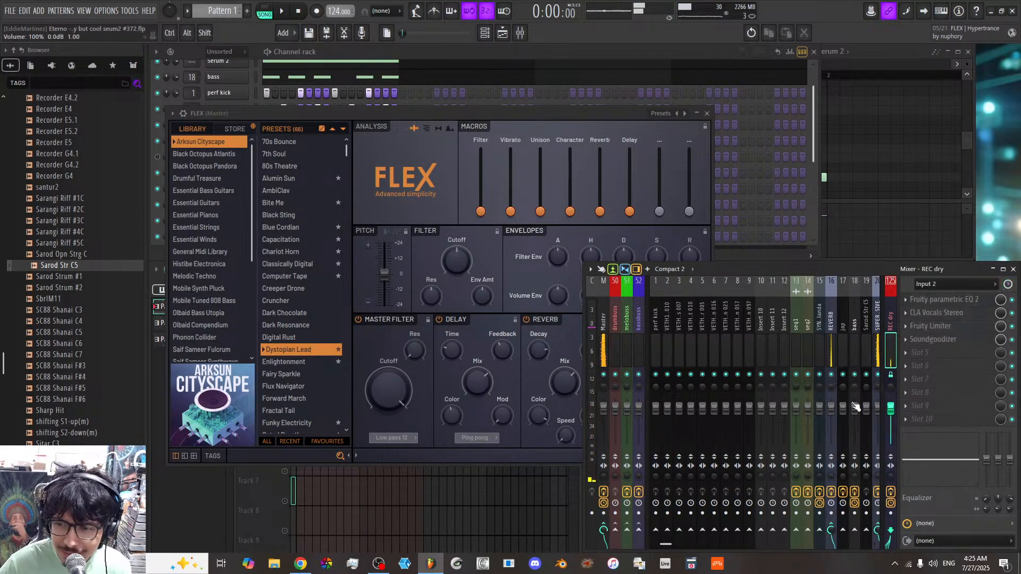
{"action": "left_click", "coordinate": [832, 375]}
{"action": "scroll", "coordinate": [837, 324], "scroll_direction": "down", "scroll_amount": 5}
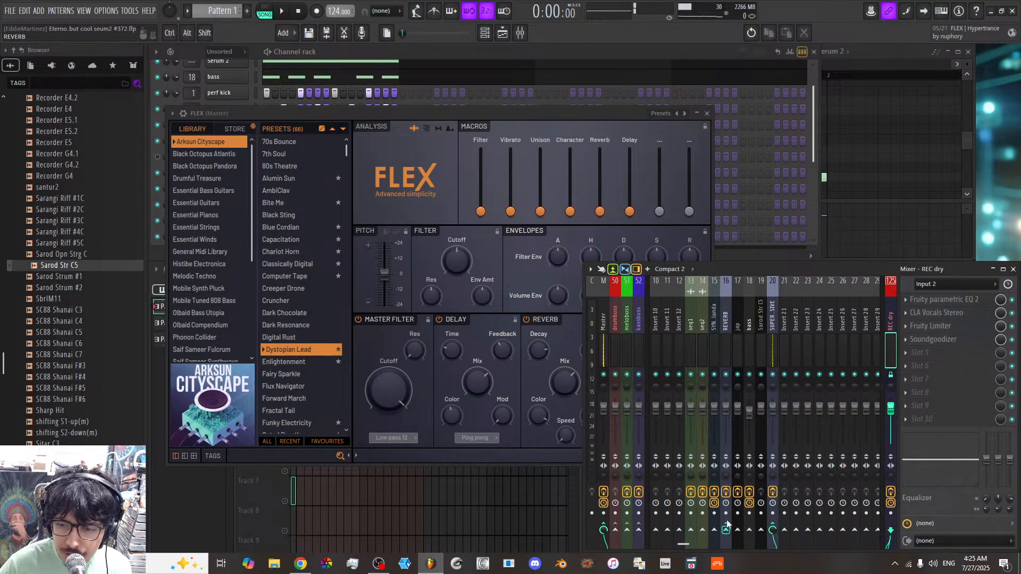
{"action": "left_click", "coordinate": [603, 351]}
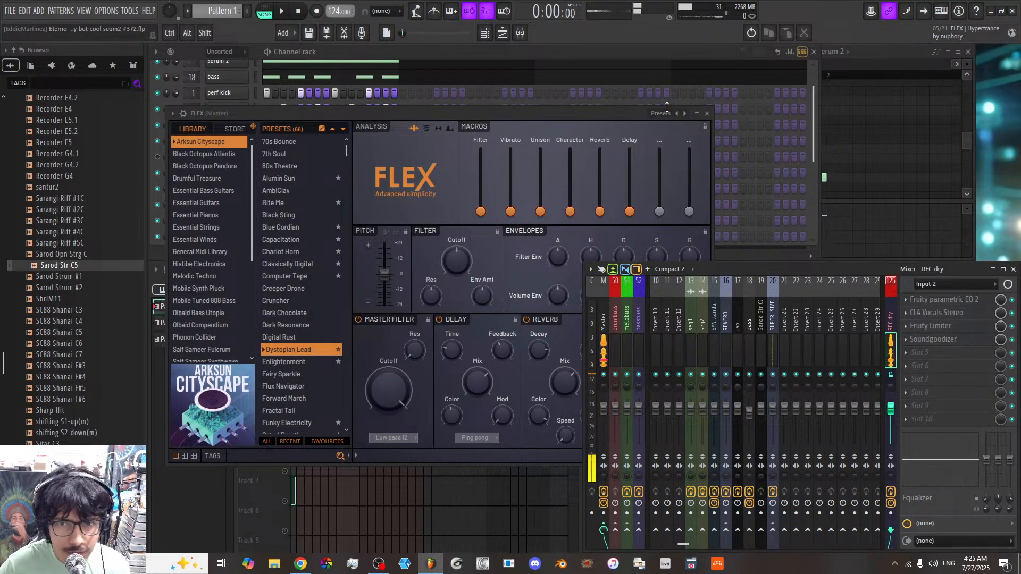
Step: Close the FLEX window and look over the clips across the looped section of the playlist
{"action": "left_click", "coordinate": [707, 113]}
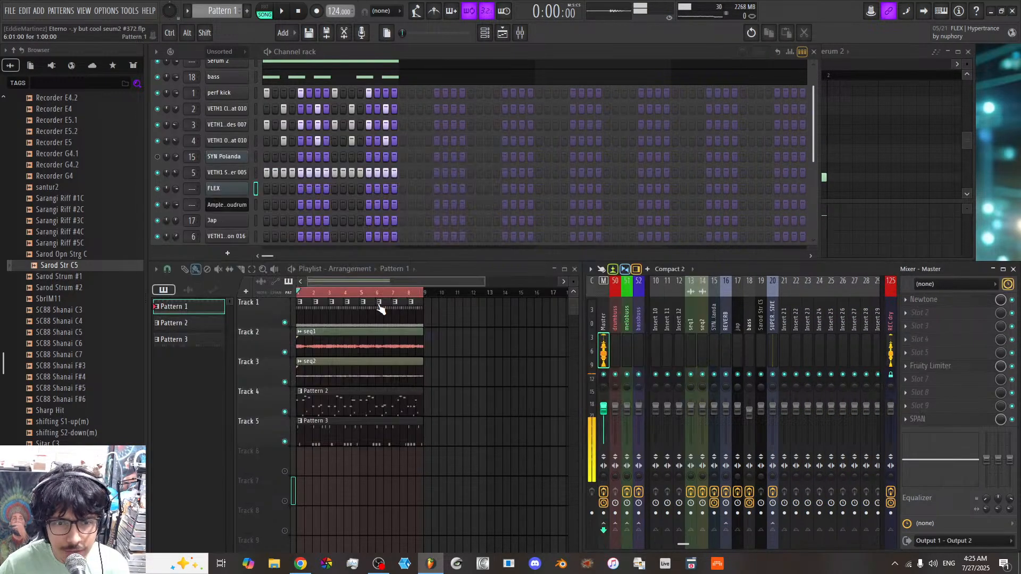
{"action": "left_click", "coordinate": [415, 282]}
{"action": "right_click", "coordinate": [284, 442]}
{"action": "right_click", "coordinate": [285, 442]}
{"action": "scroll", "coordinate": [395, 294], "scroll_direction": "down", "scroll_amount": 3}
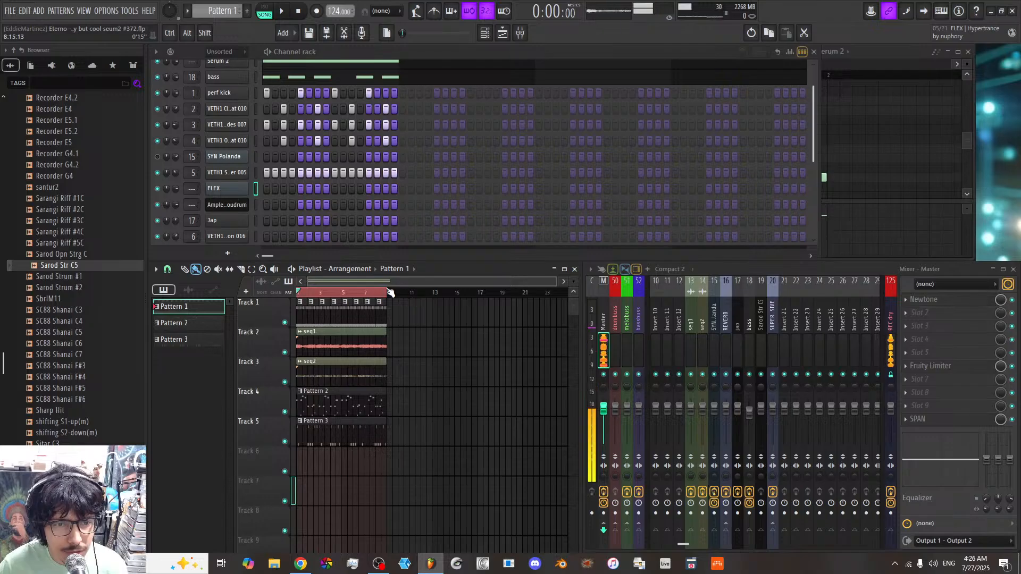
{"action": "scroll", "coordinate": [383, 281], "scroll_direction": "up", "scroll_amount": 5}
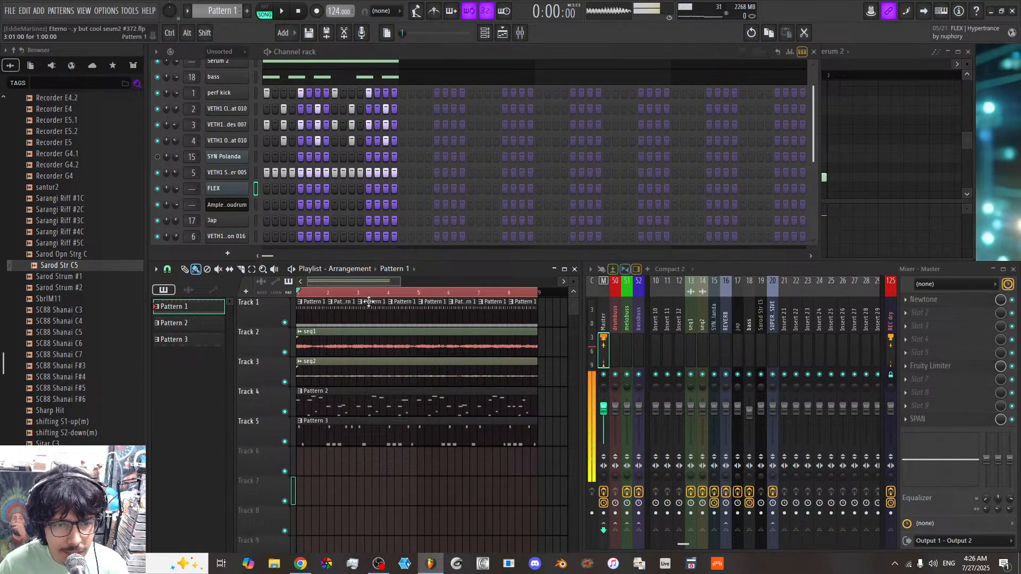
{"action": "scroll", "coordinate": [361, 280], "scroll_direction": "down", "scroll_amount": 1}
{"action": "scroll", "coordinate": [362, 283], "scroll_direction": "up", "scroll_amount": 1}
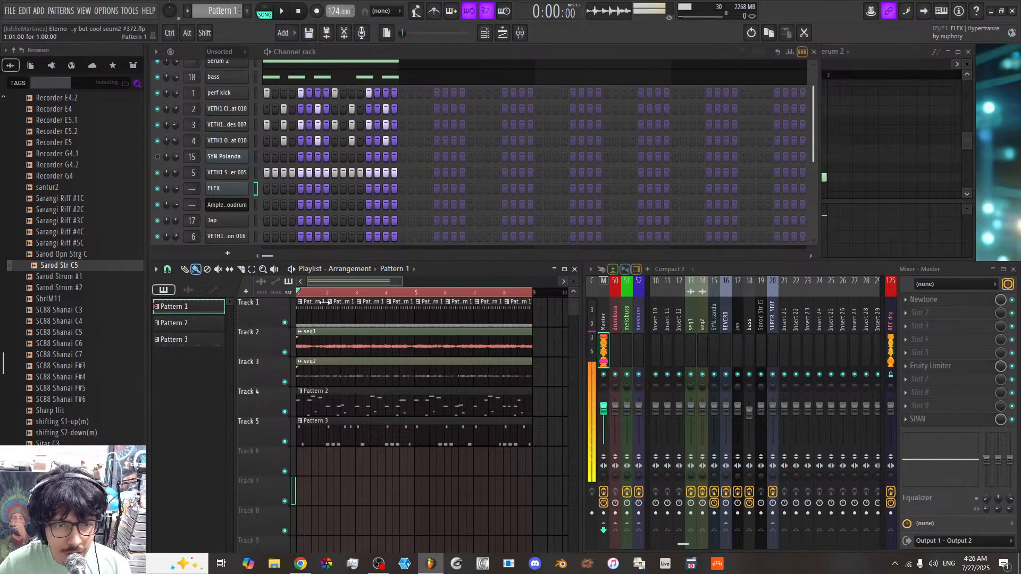
Step: Rename Pattern 1 as Drums
{"action": "left_click", "coordinate": [350, 405]}
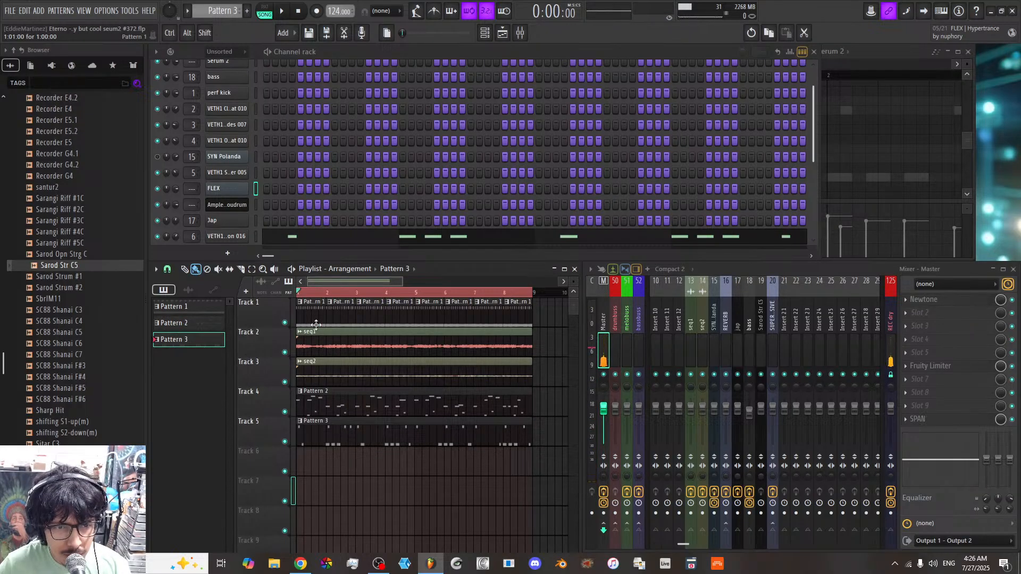
{"action": "left_click", "coordinate": [318, 309]}
{"action": "double_click", "coordinate": [184, 309]}
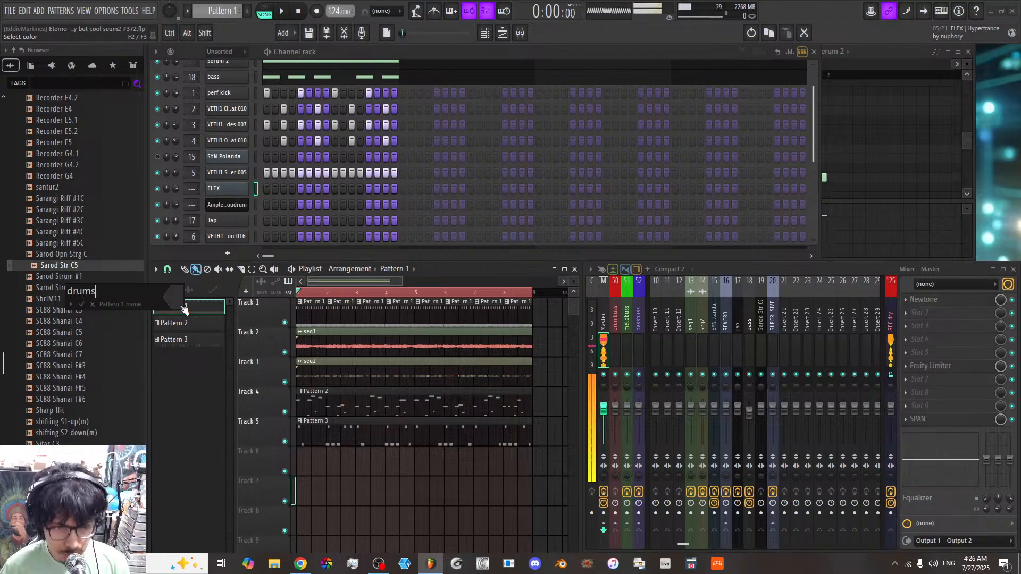
{"action": "key", "text": "BackSpace"}
{"action": "key", "text": "BackSpace"}
{"action": "key", "text": "BackSpace"}
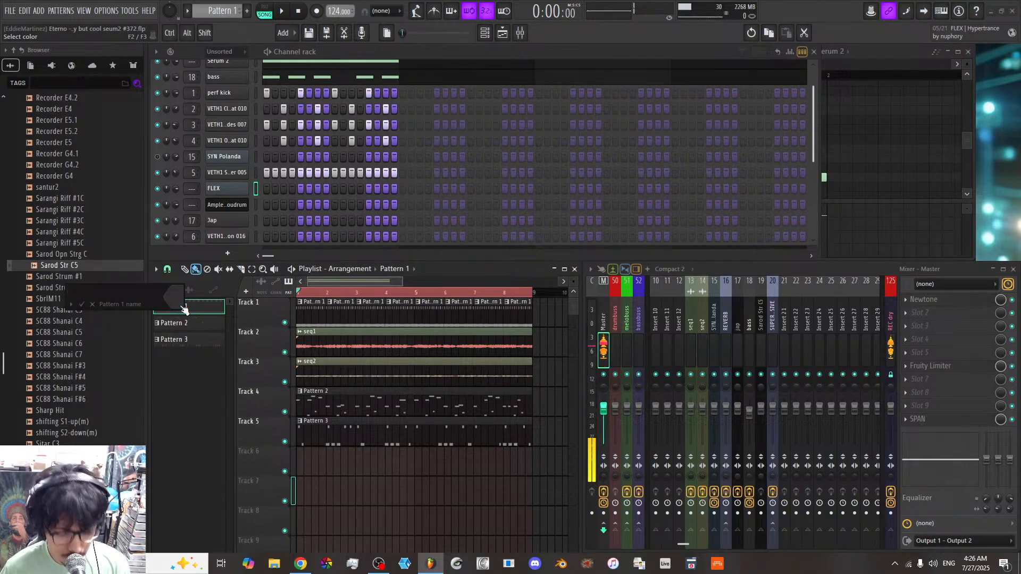
{"action": "type", "text": "Drums"}
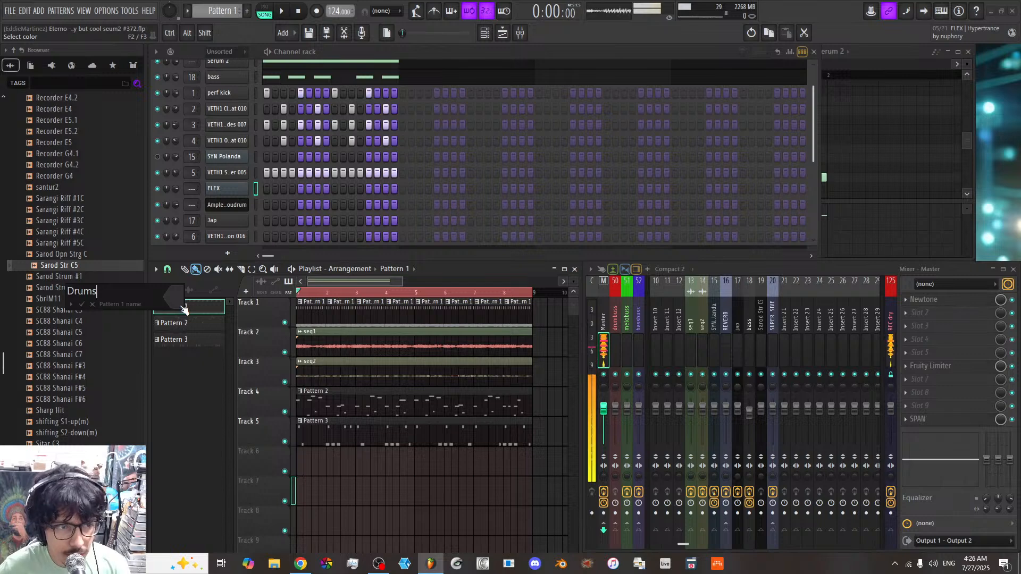
{"action": "key", "text": "Return"}
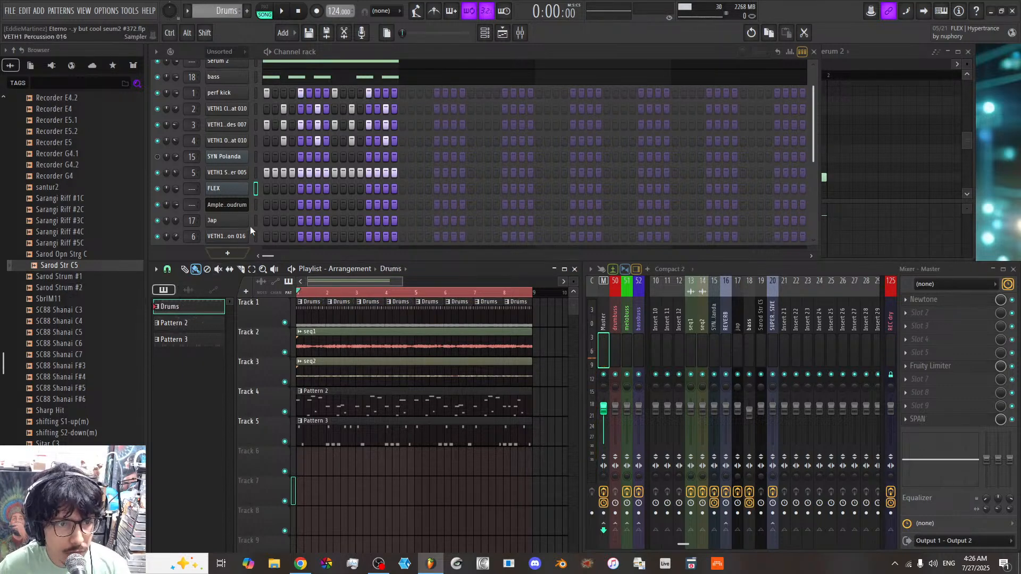
Step: Create a new empty pattern named Bass
{"action": "scroll", "coordinate": [417, 135], "scroll_direction": "up", "scroll_amount": 1}
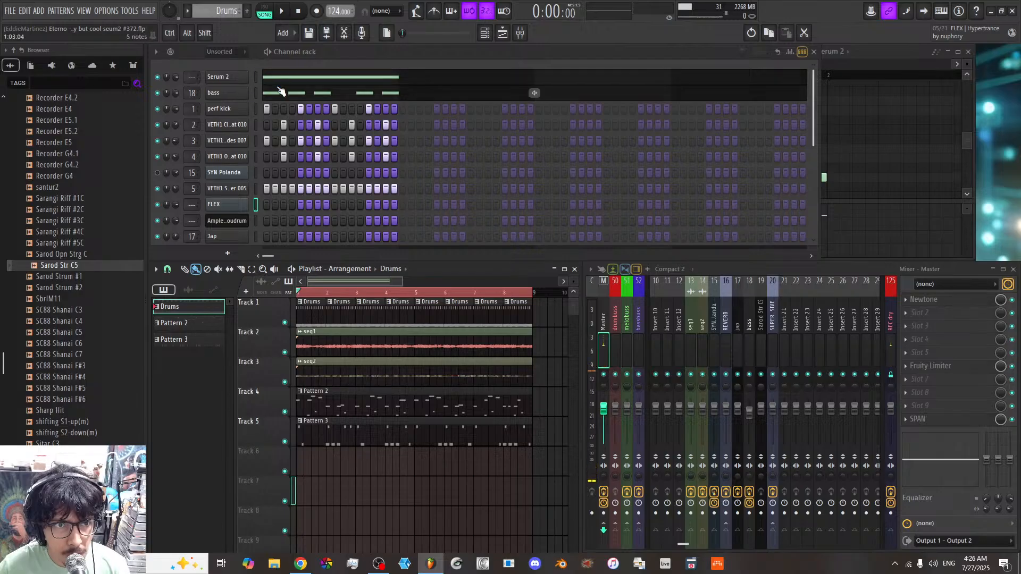
{"action": "left_click", "coordinate": [246, 13]}
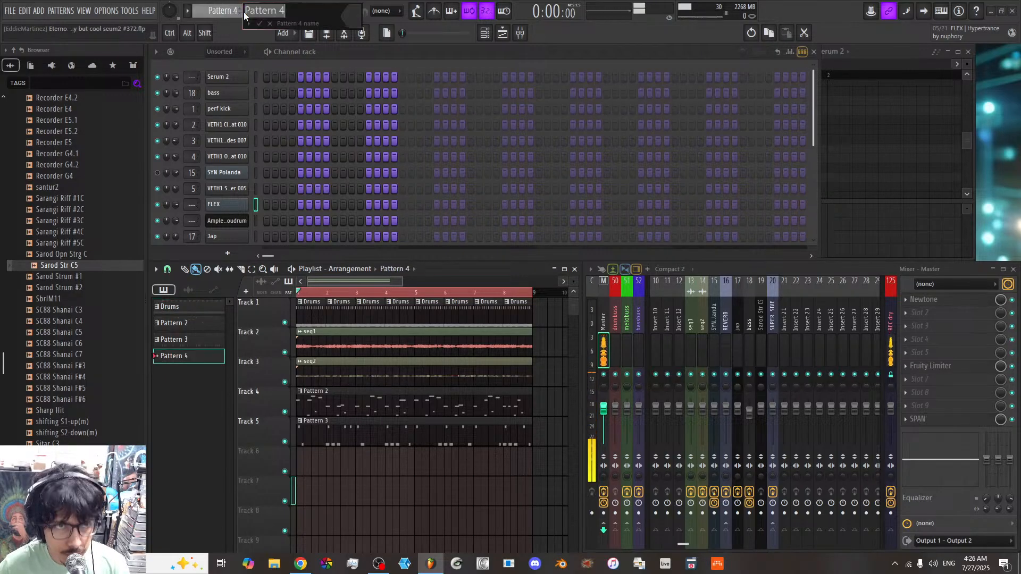
{"action": "type", "text": "Bass"}
{"action": "key", "text": "Return"}
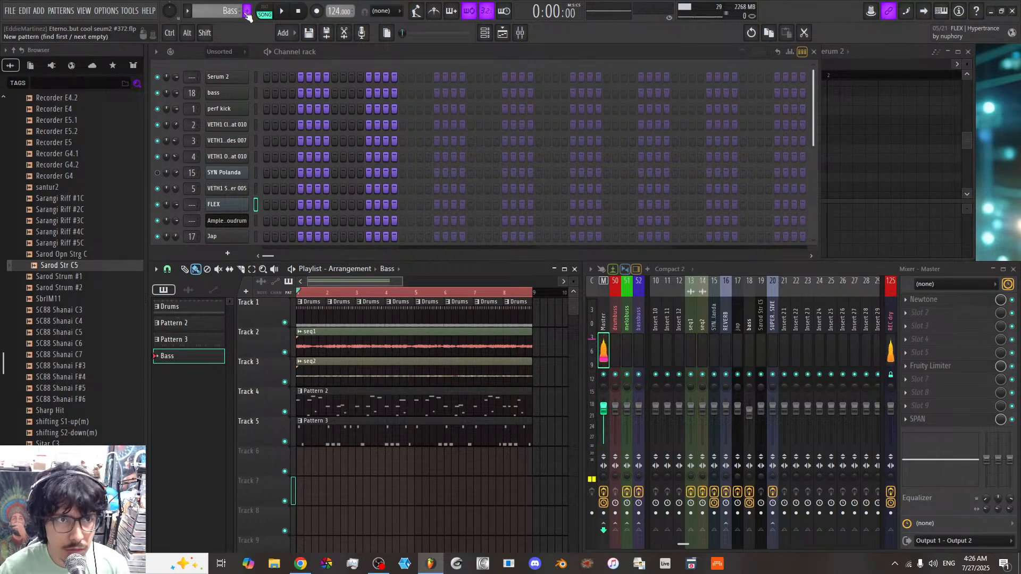
Step: Move the bass channel's notes from the Drums pattern into the Bass pattern and place Bass clips along Track 6 across bars 1 to 8
{"action": "left_click", "coordinate": [234, 11]}
{"action": "left_click", "coordinate": [253, 22]}
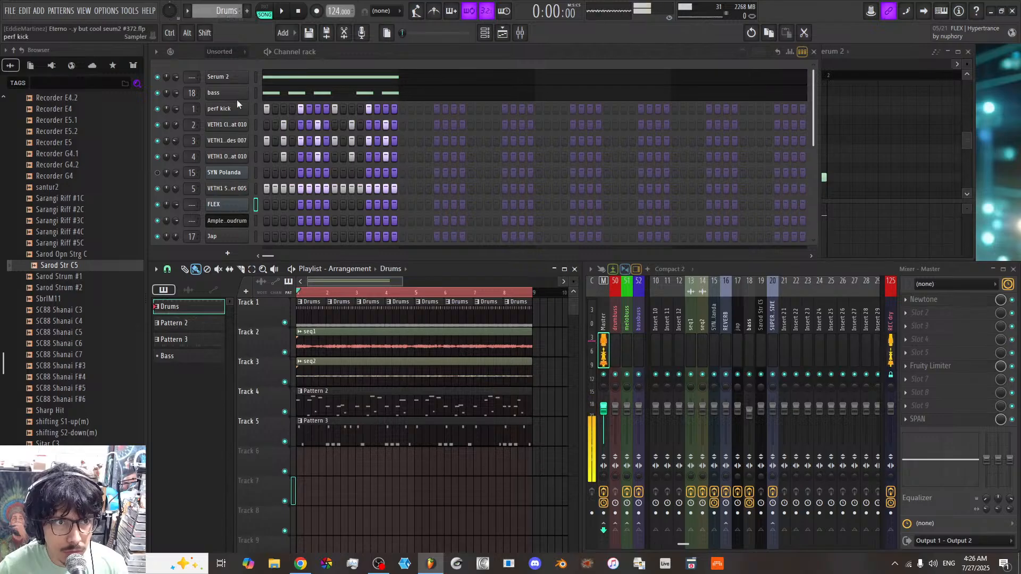
{"action": "right_click", "coordinate": [247, 89]}
{"action": "left_click", "coordinate": [370, 94]}
{"action": "left_click", "coordinate": [231, 9]}
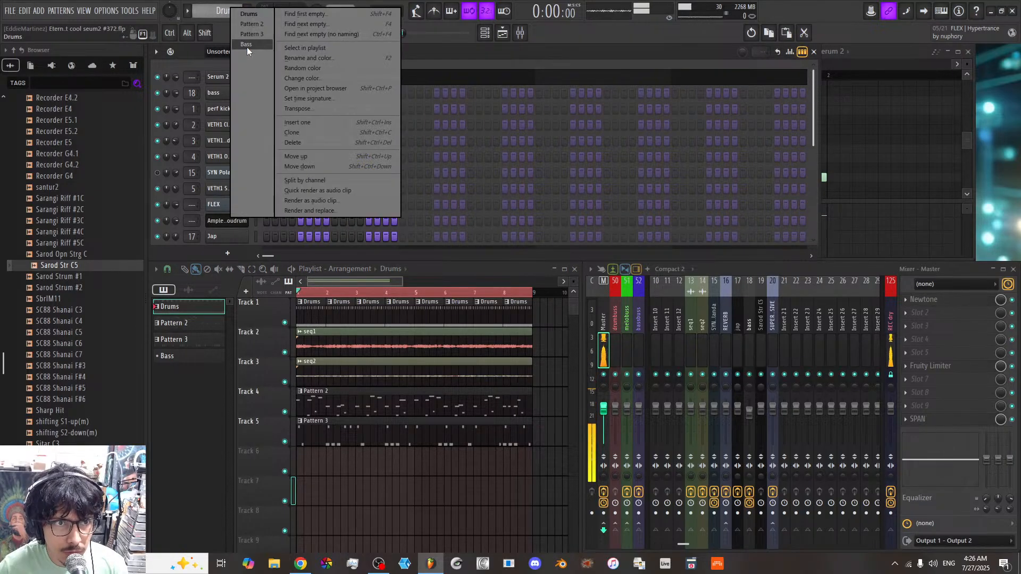
{"action": "left_click", "coordinate": [246, 44]}
{"action": "right_click", "coordinate": [232, 91]}
{"action": "left_click", "coordinate": [362, 114]}
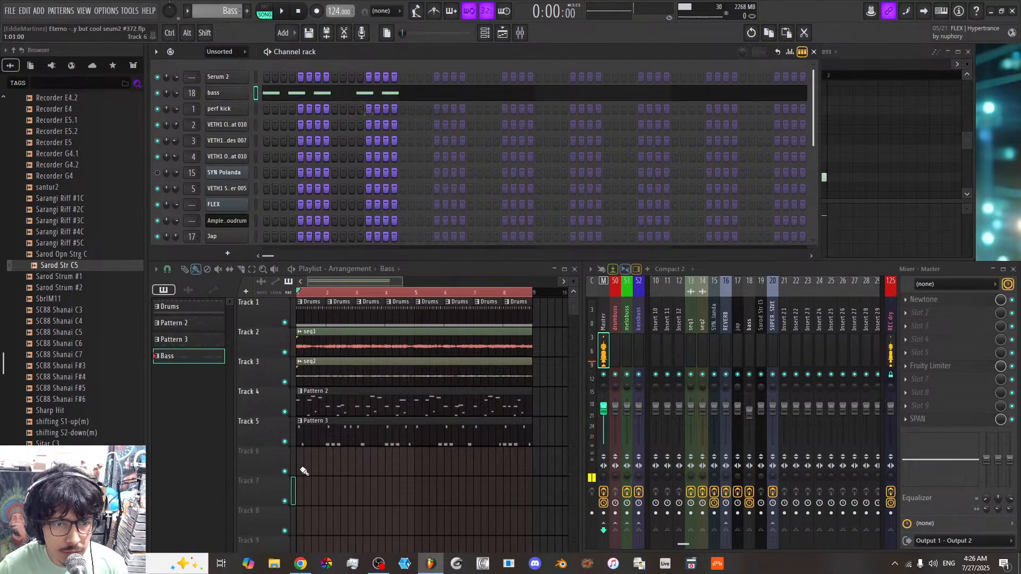
{"action": "left_click_drag", "start_coordinate": [307, 459], "coordinate": [529, 459]}
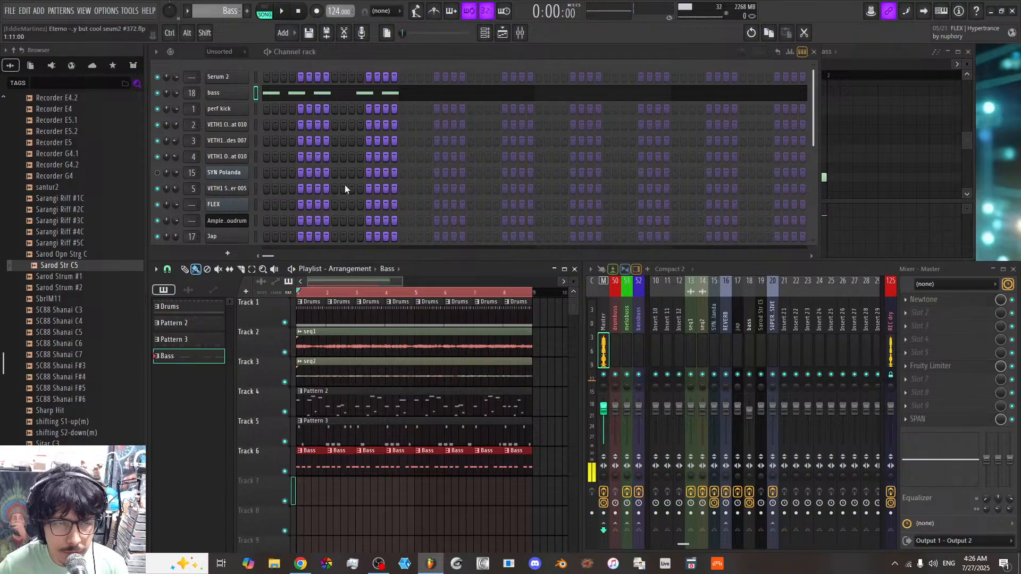
Step: Return to the Drums pattern and rename the Serum 2 channel as glitchytextlead
{"action": "left_click", "coordinate": [231, 10]}
{"action": "left_click", "coordinate": [241, 38]}
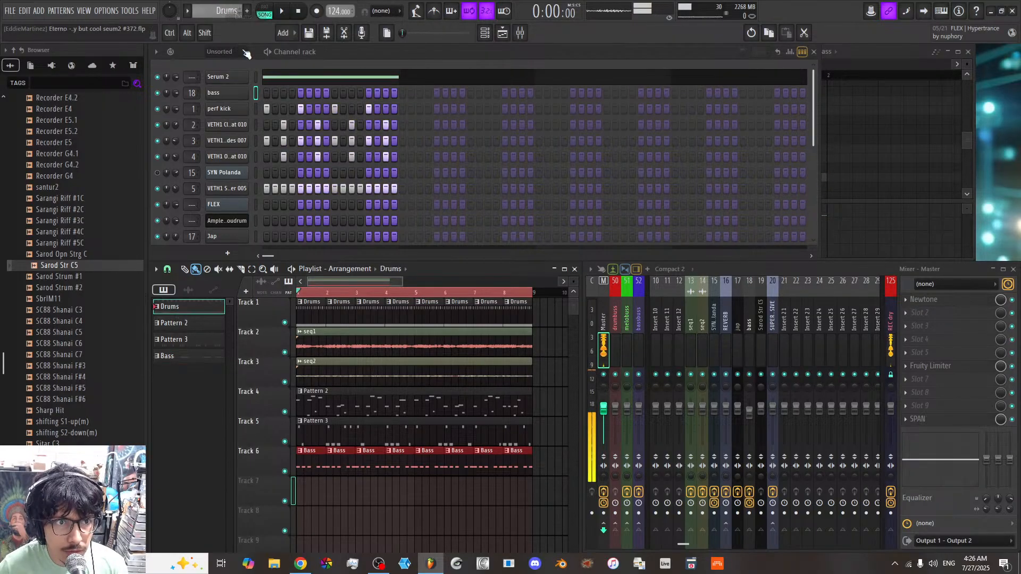
{"action": "left_click", "coordinate": [257, 76]}
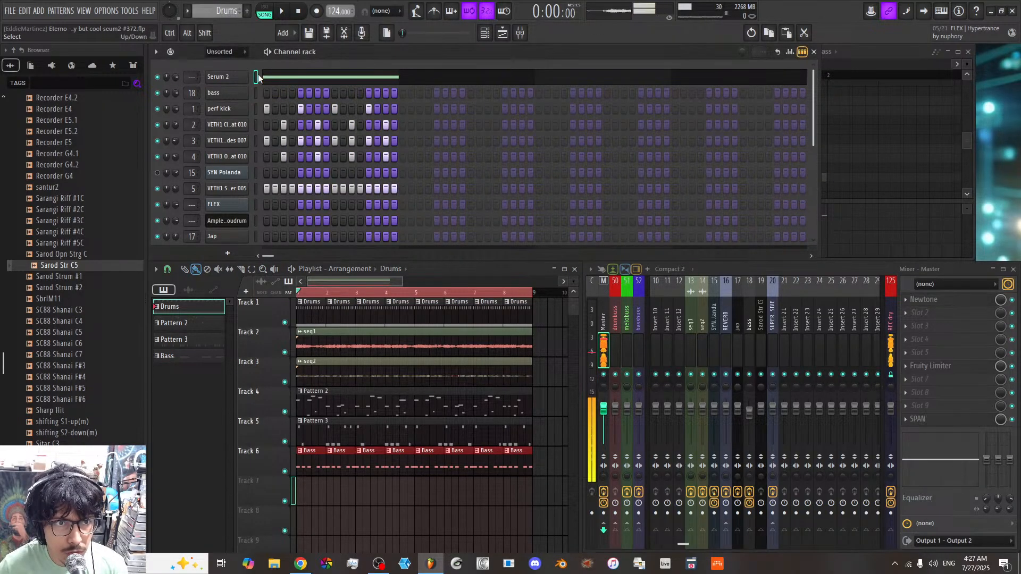
{"action": "right_click", "coordinate": [158, 78]}
{"action": "left_click", "coordinate": [156, 69]}
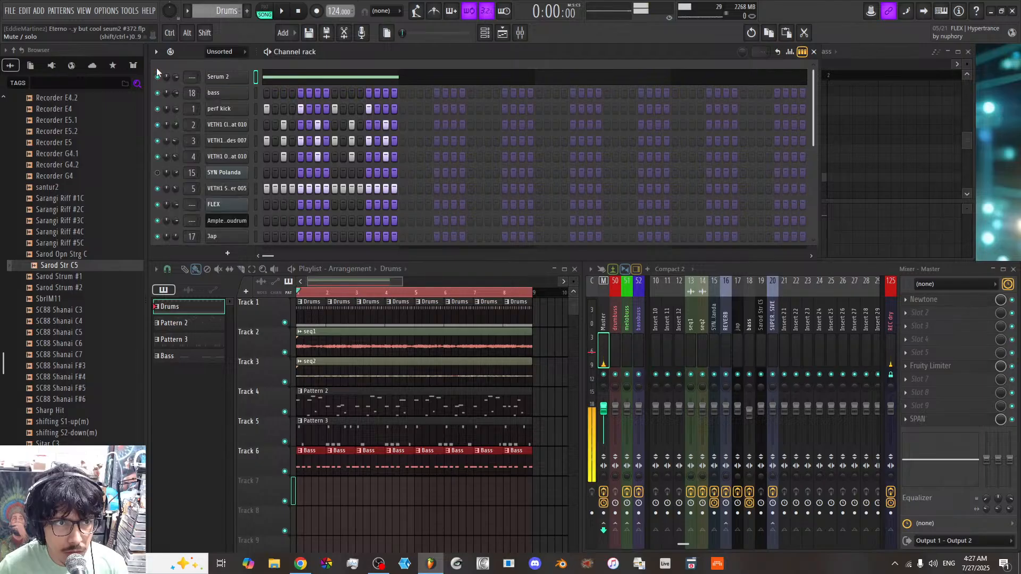
{"action": "left_click", "coordinate": [222, 79]}
{"action": "left_click", "coordinate": [224, 81]}
{"action": "middle_click", "coordinate": [223, 81]}
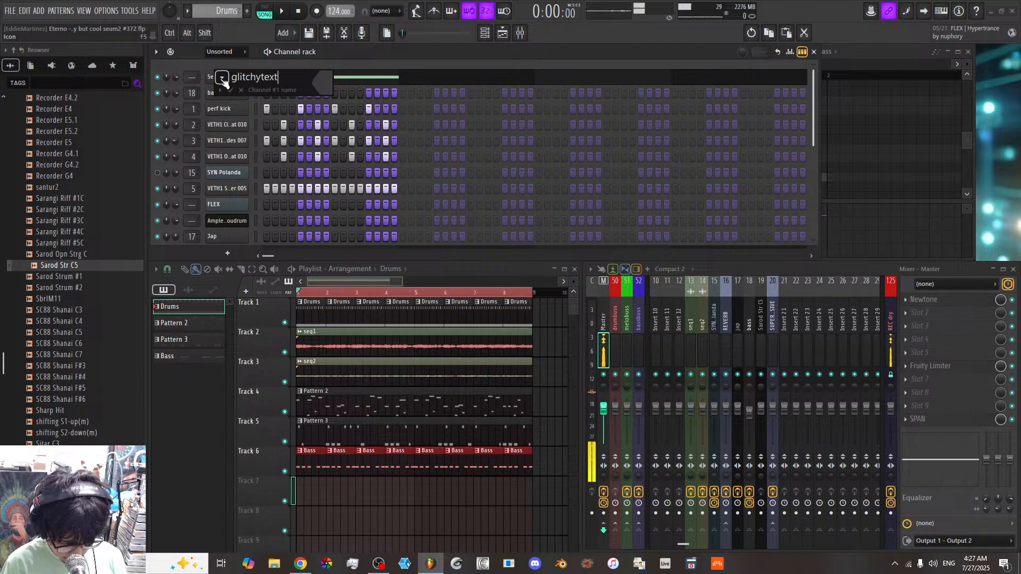
{"action": "type", "text": "glitchytextlead"}
{"action": "key", "text": "Return"}
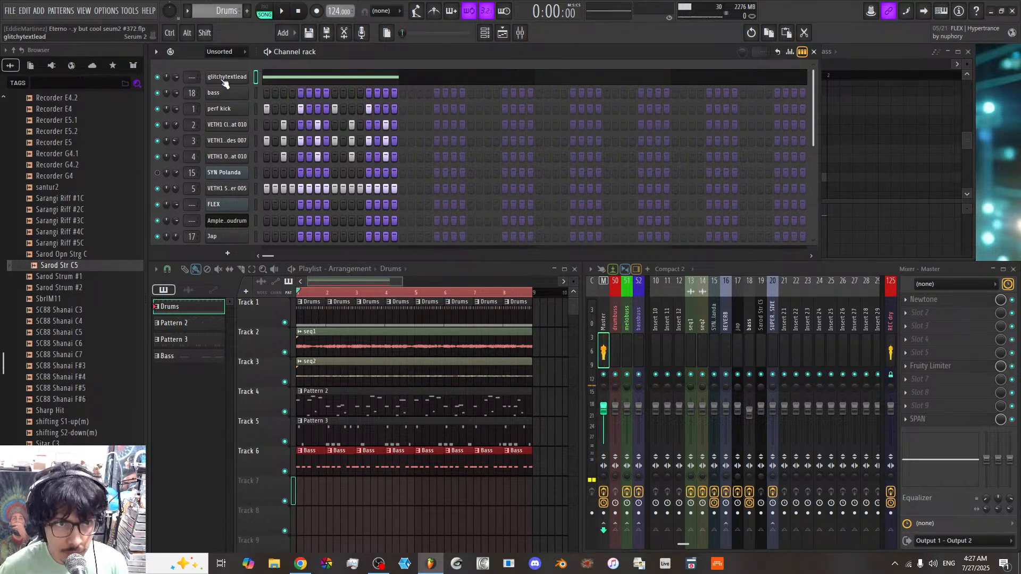
Step: Cut the glitchytextlead channel's notes from the Drums pattern and create a new pattern named glitchtextlead
{"action": "right_click", "coordinate": [220, 79]}
{"action": "left_click", "coordinate": [357, 77]}
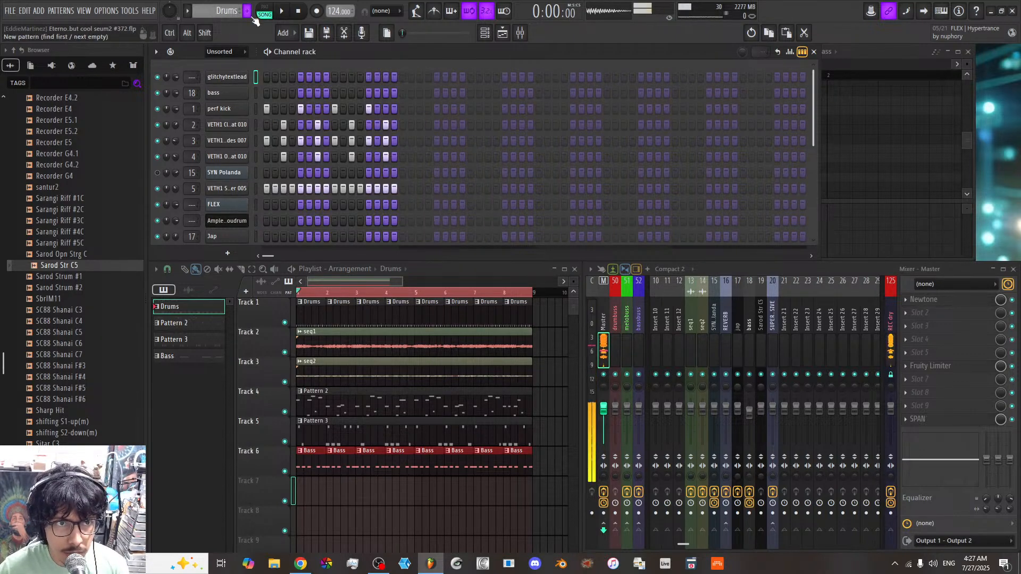
{"action": "left_click", "coordinate": [248, 12]}
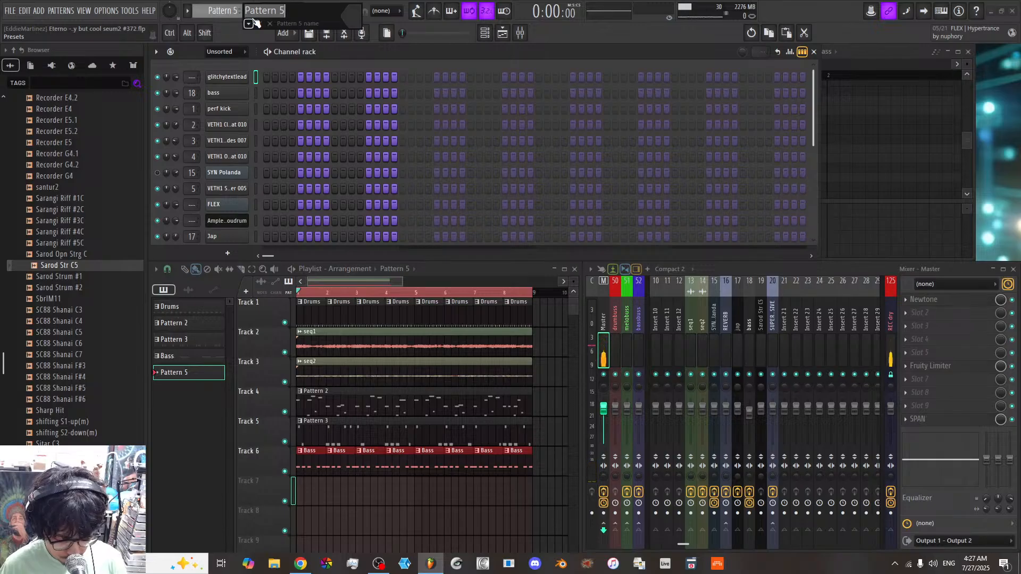
{"action": "type", "text": "glitchtextlead"}
{"action": "key", "text": "Return"}
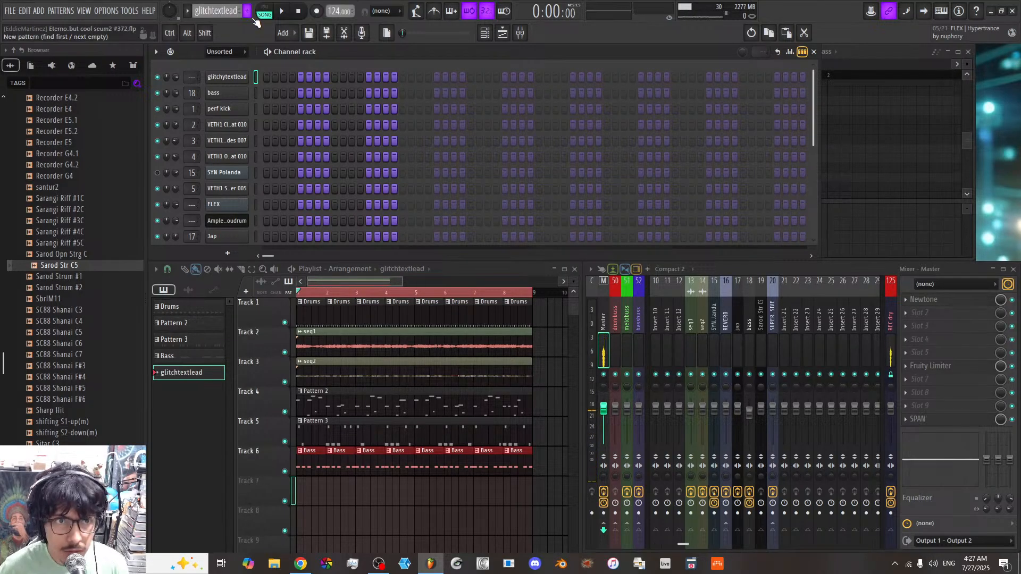
Step: Paste the cut notes onto the glitchytextlead channel and place glitchtextlead clips along Track 7 across bars 1 to 8
{"action": "right_click", "coordinate": [222, 77]}
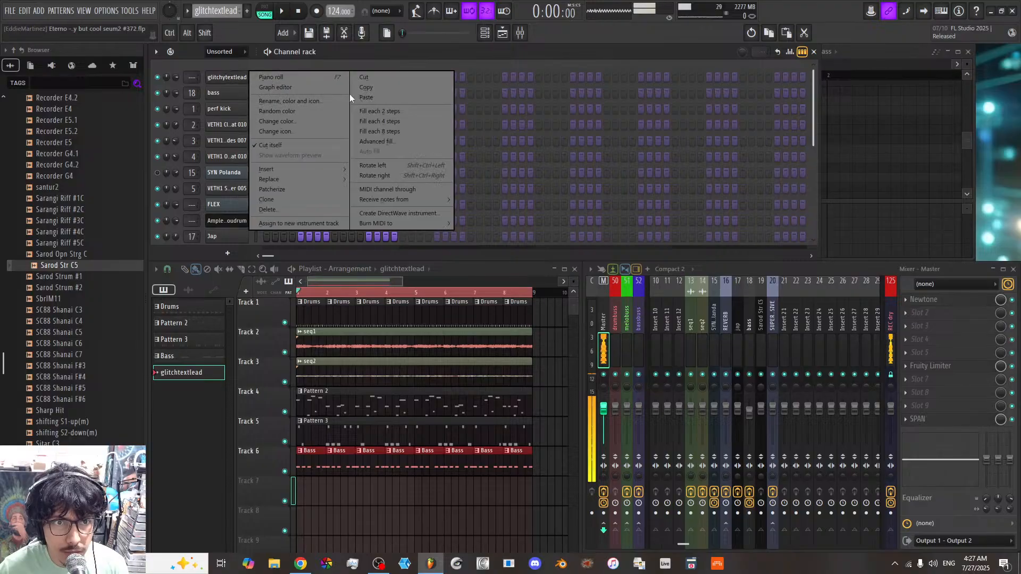
{"action": "left_click", "coordinate": [343, 87]}
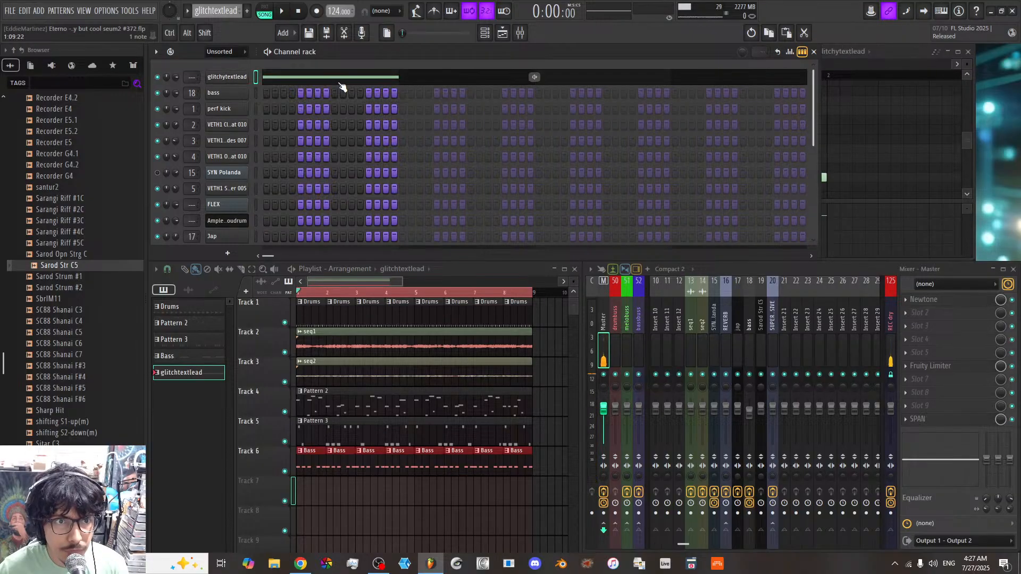
{"action": "left_click", "coordinate": [299, 490]}
{"action": "left_click_drag", "start_coordinate": [301, 491], "coordinate": [524, 485]}
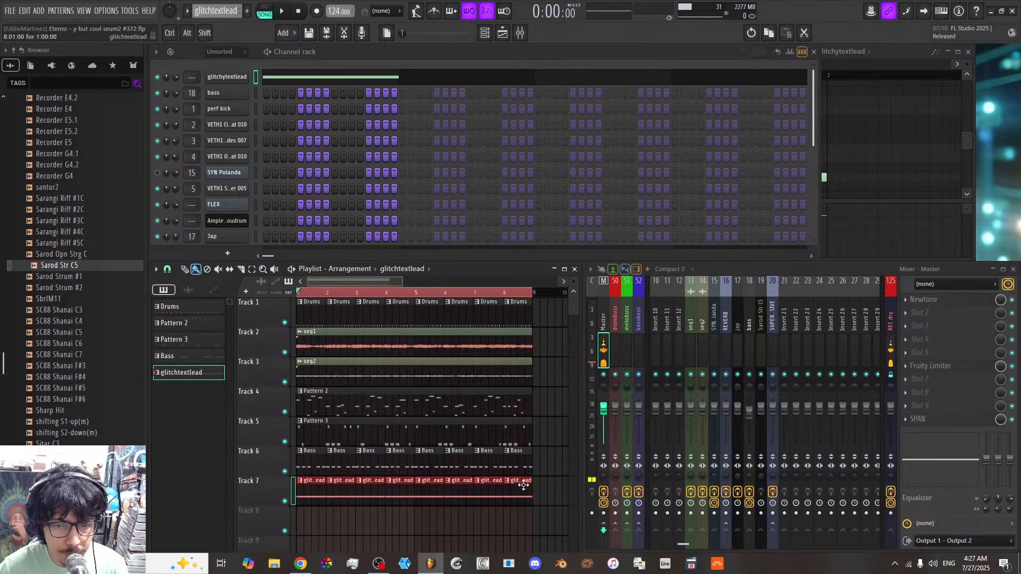
Step: Switch to the Drums pattern and audition it on its own in pattern mode, reviewing its remaining channels
{"action": "left_click", "coordinate": [224, 13]}
{"action": "left_click", "coordinate": [229, 18]}
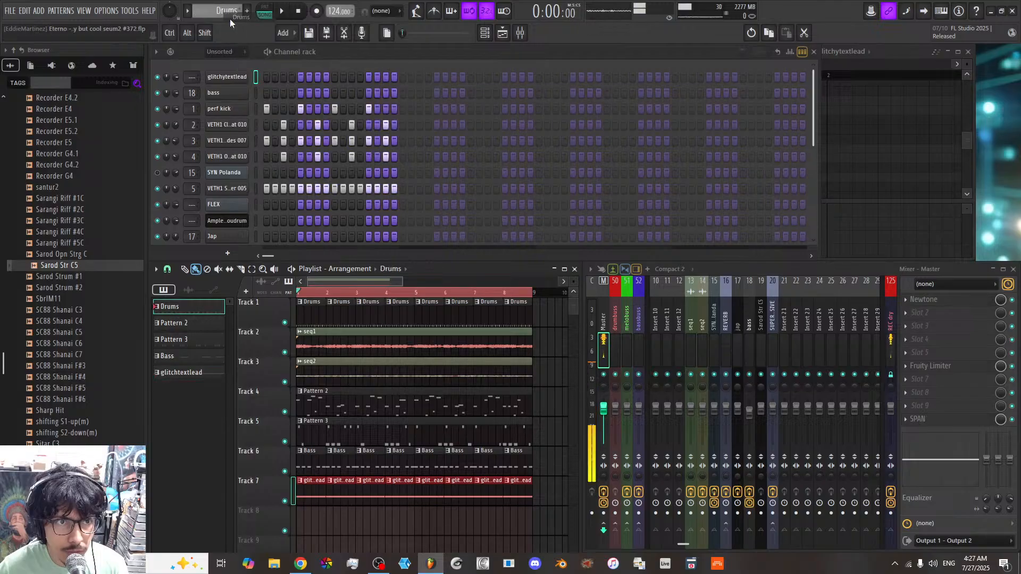
{"action": "scroll", "coordinate": [424, 138], "scroll_direction": "down", "scroll_amount": 5}
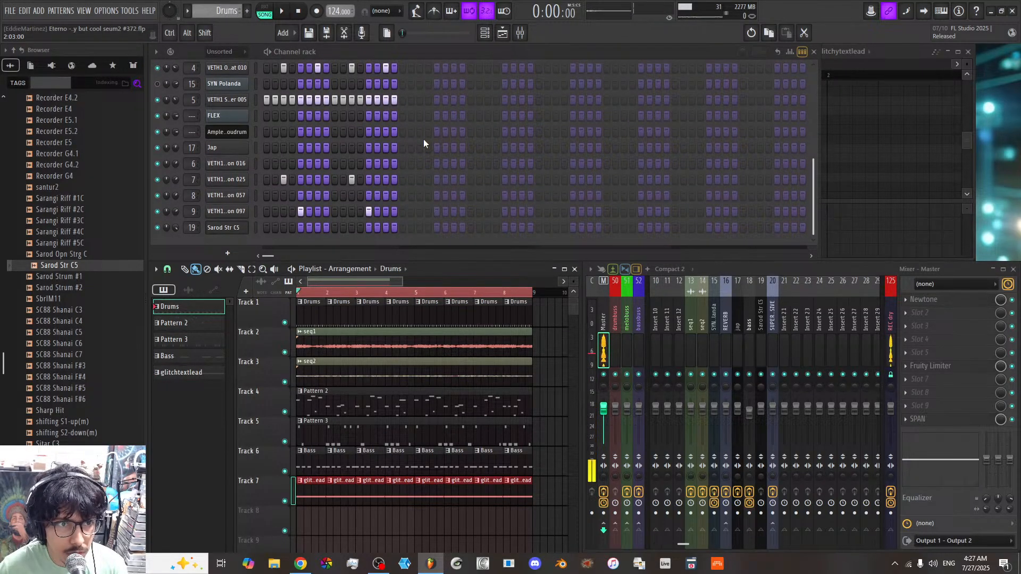
{"action": "left_click", "coordinate": [265, 10]}
{"action": "key", "text": "space"}
{"action": "scroll", "coordinate": [407, 185], "scroll_direction": "up", "scroll_amount": 5}
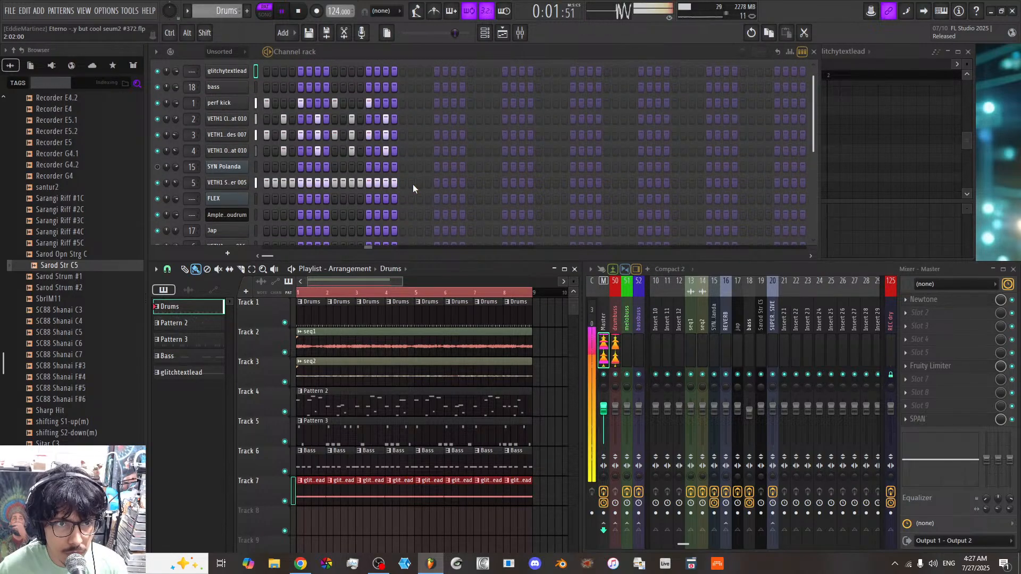
{"action": "key", "text": "space"}
Step: Cut the SYN Polanda channel's notes from Pattern 2 and create a new pattern named syn
{"action": "left_click", "coordinate": [220, 10]}
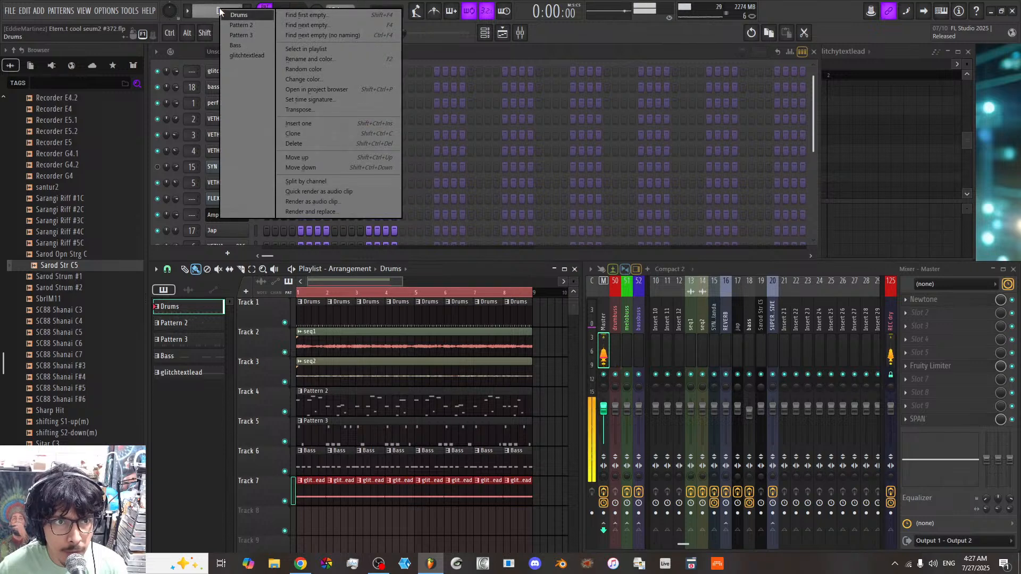
{"action": "left_click", "coordinate": [232, 25]}
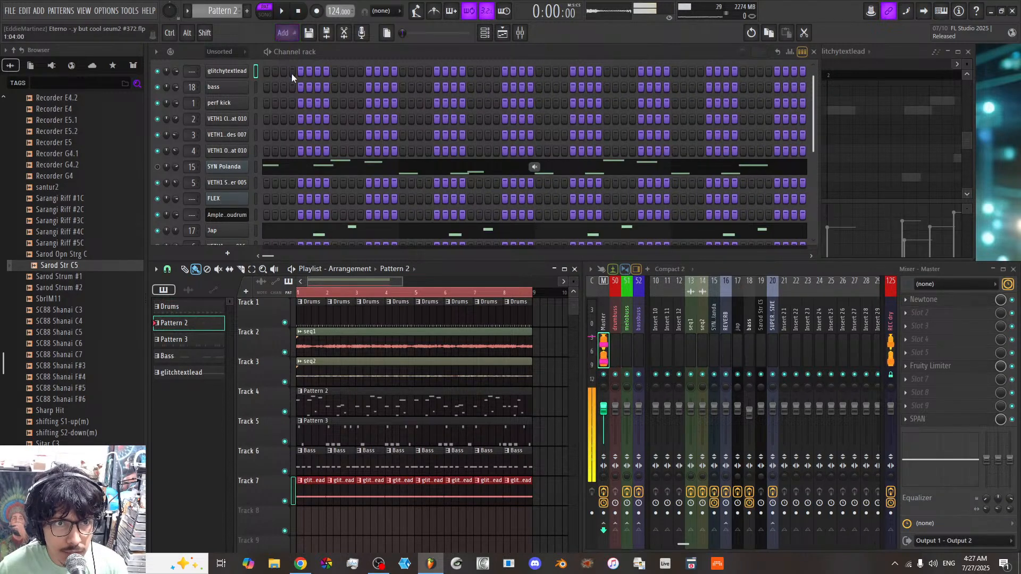
{"action": "right_click", "coordinate": [246, 166]}
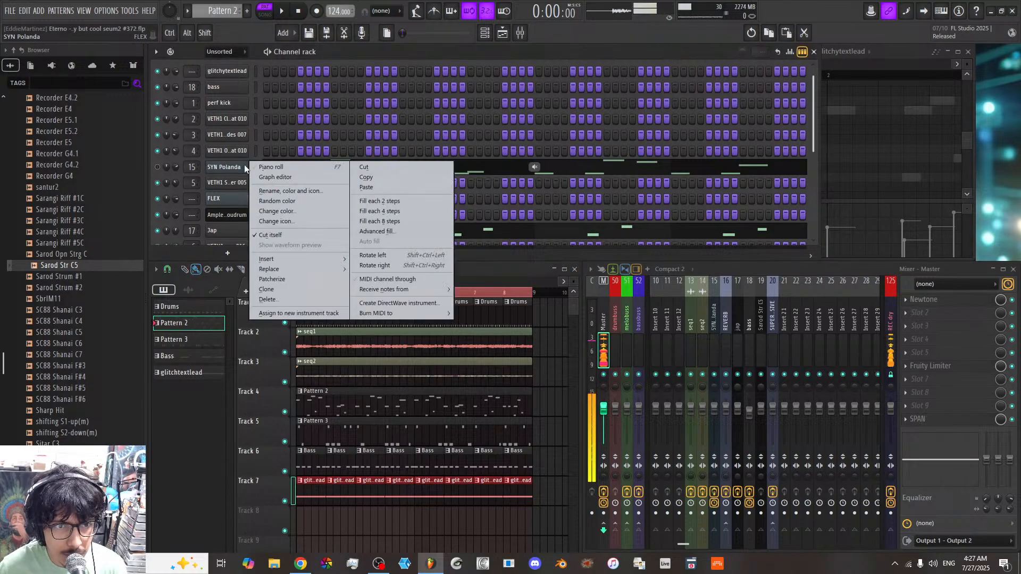
{"action": "left_click", "coordinate": [366, 167]}
{"action": "left_click", "coordinate": [246, 13]}
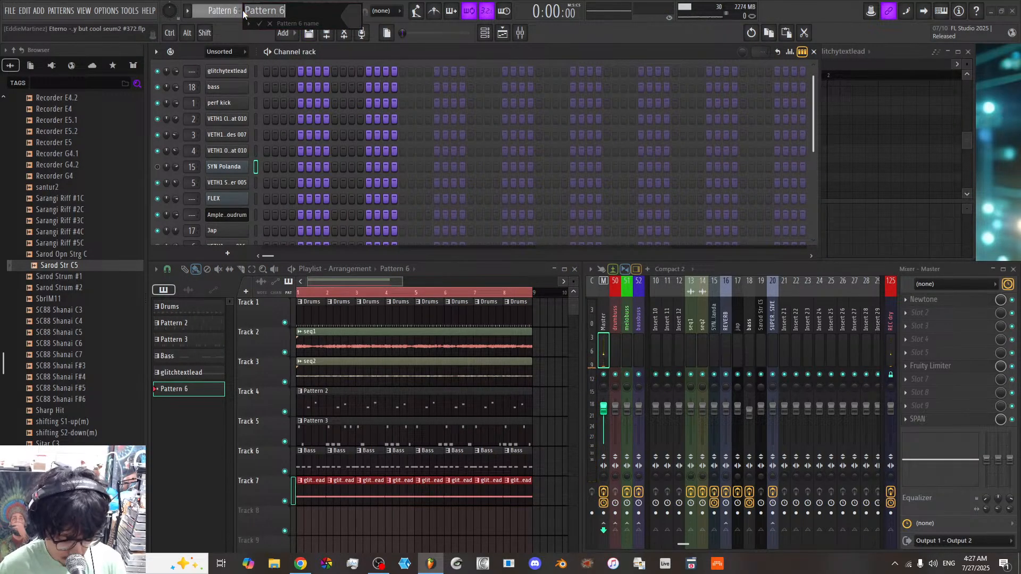
{"action": "key", "text": "Return"}
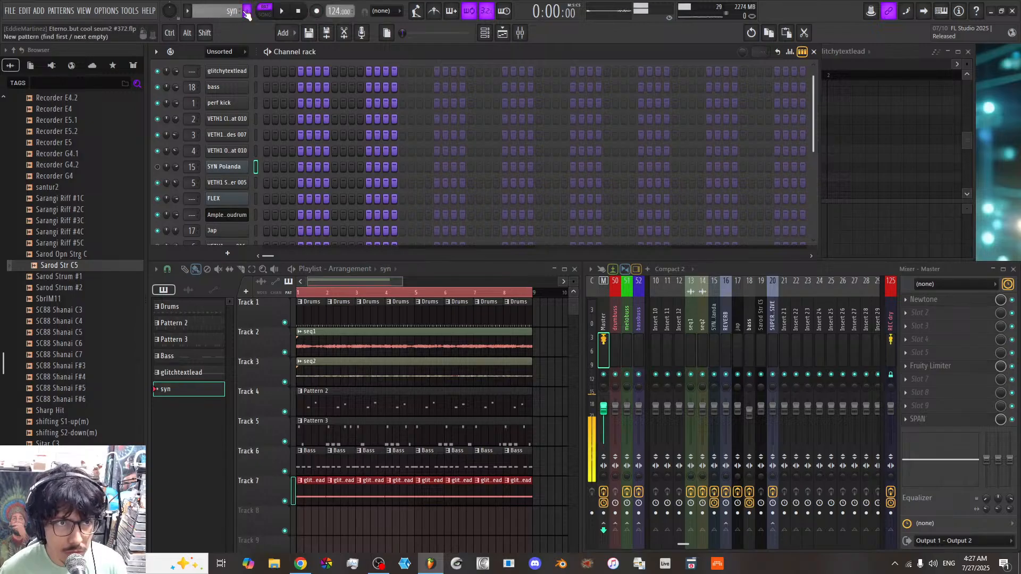
Step: Paste the cut notes onto the SYN Polanda channel in the syn pattern and switch back to Pattern 2
{"action": "right_click", "coordinate": [251, 164]}
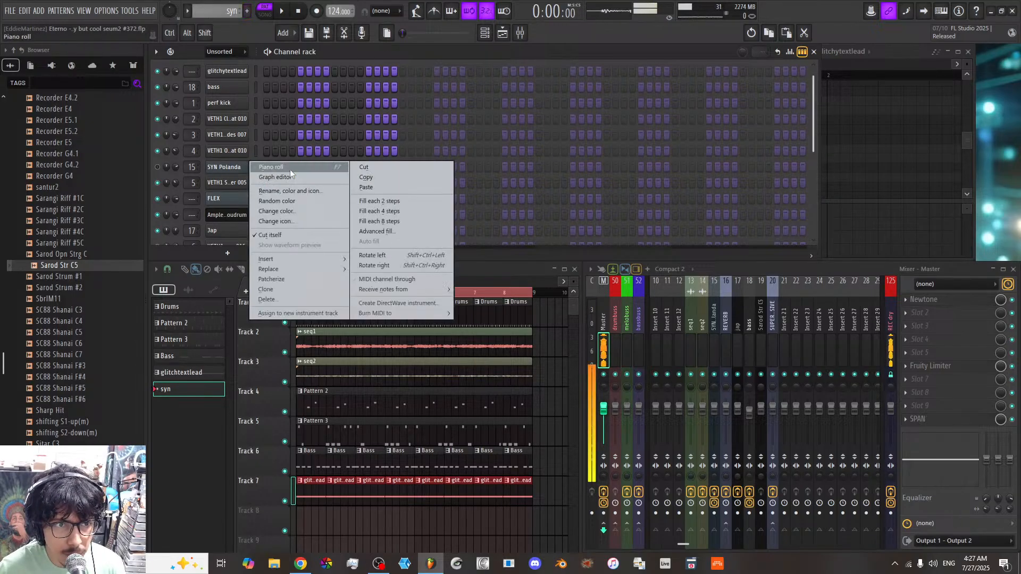
{"action": "left_click", "coordinate": [372, 189]}
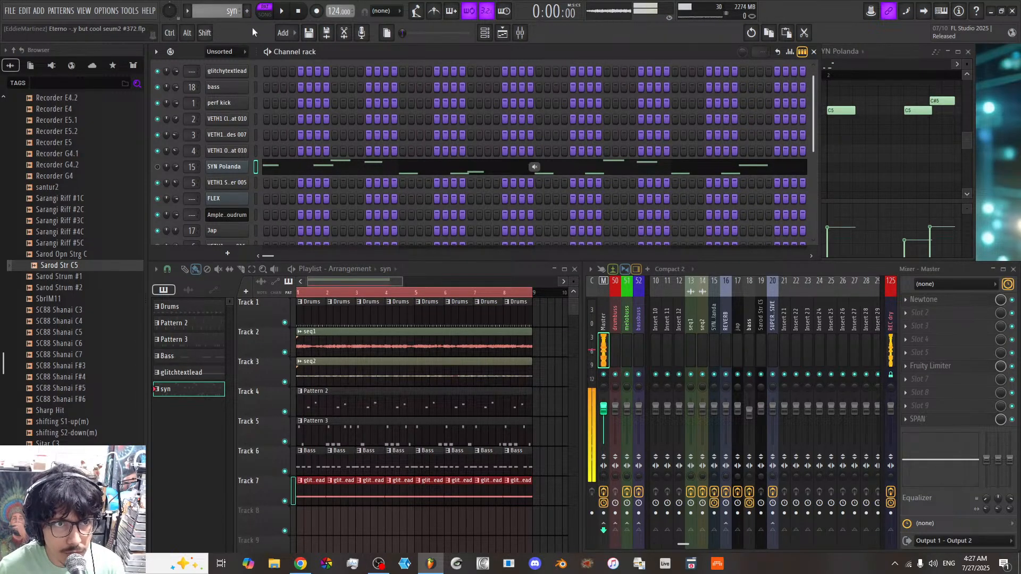
{"action": "left_click", "coordinate": [219, 10]}
{"action": "left_click", "coordinate": [246, 25]}
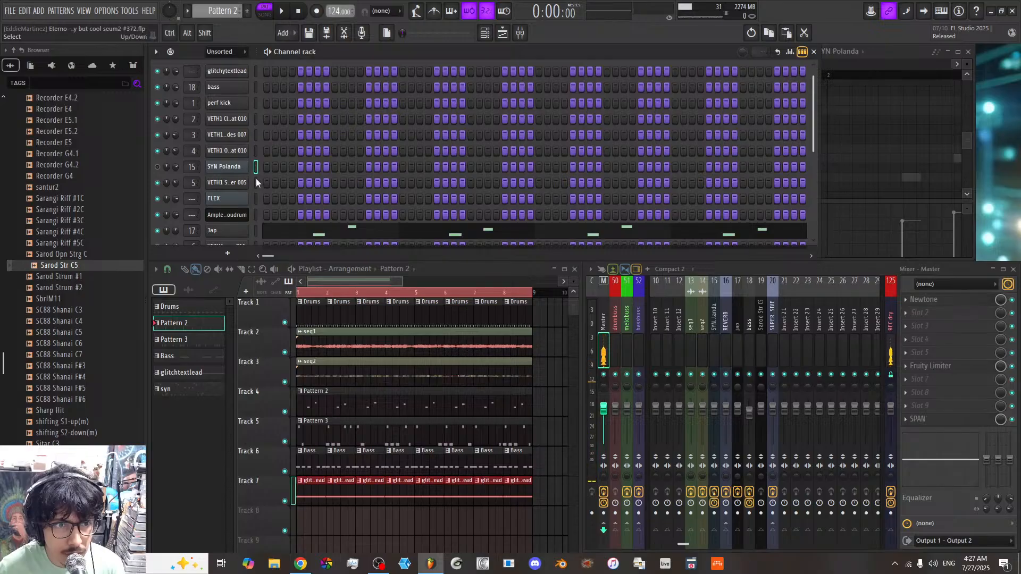
Step: Audition Pattern 2, check its remaining channels, and rename the pattern as jap
{"action": "scroll", "coordinate": [255, 182], "scroll_direction": "down", "scroll_amount": 3}
{"action": "key", "text": "space"}
{"action": "scroll", "coordinate": [265, 186], "scroll_direction": "down", "scroll_amount": 2}
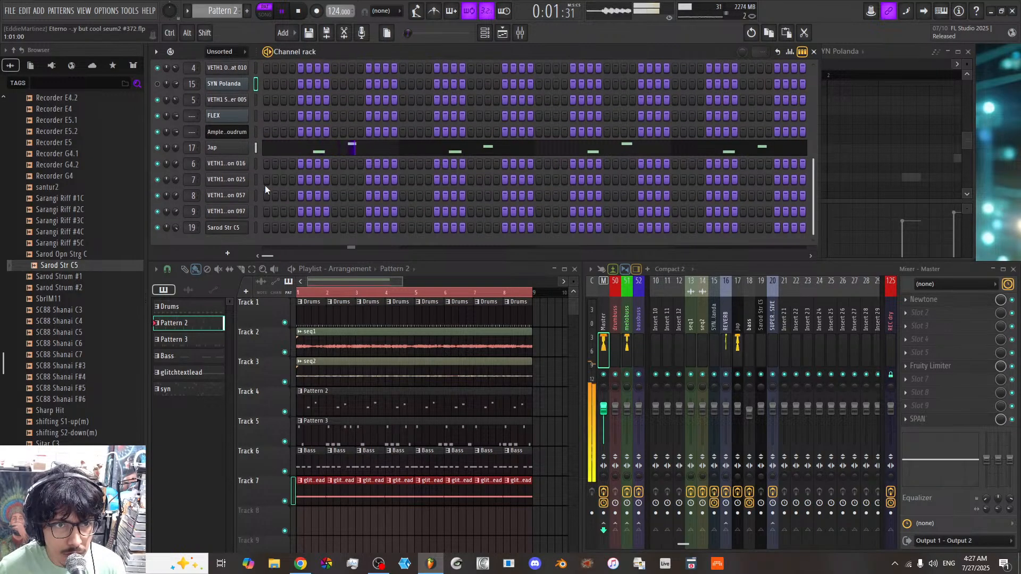
{"action": "scroll", "coordinate": [266, 184], "scroll_direction": "up", "scroll_amount": 3}
{"action": "double_click", "coordinate": [219, 13]}
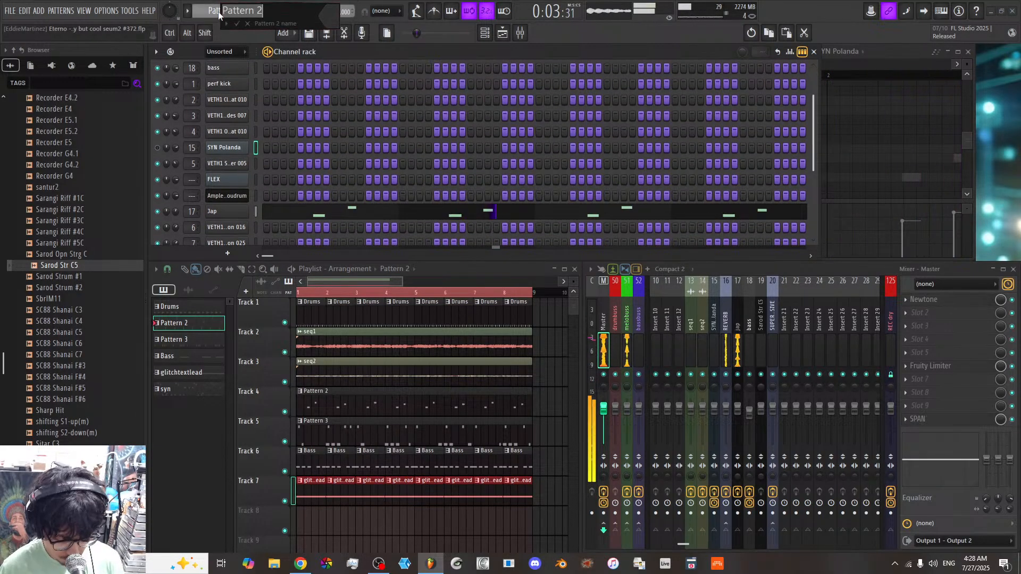
{"action": "type", "text": "jap"}
{"action": "key", "text": "Return"}
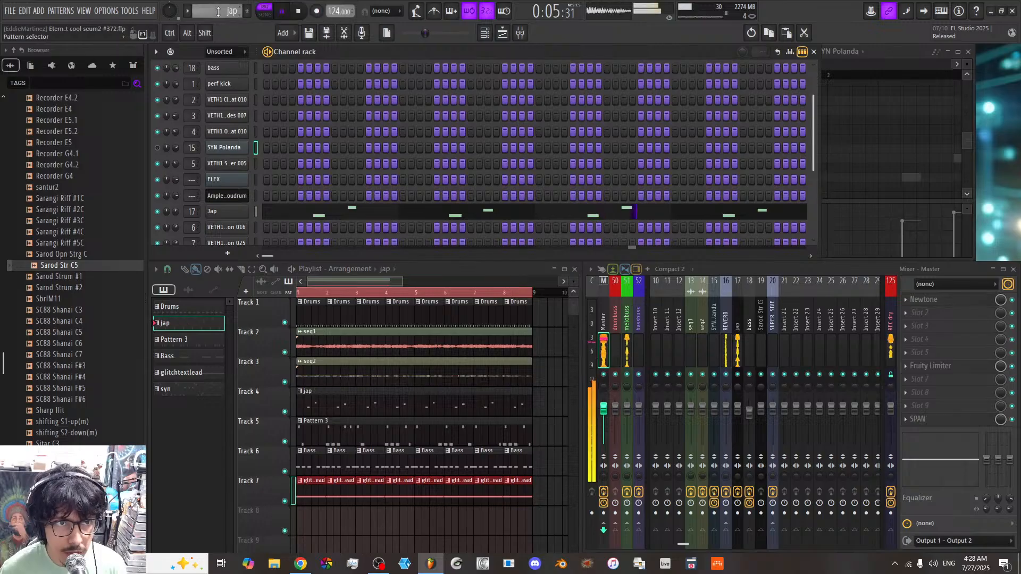
Step: Select the jap mixer track and audition the jap pattern on its own
{"action": "left_click", "coordinate": [740, 320]}
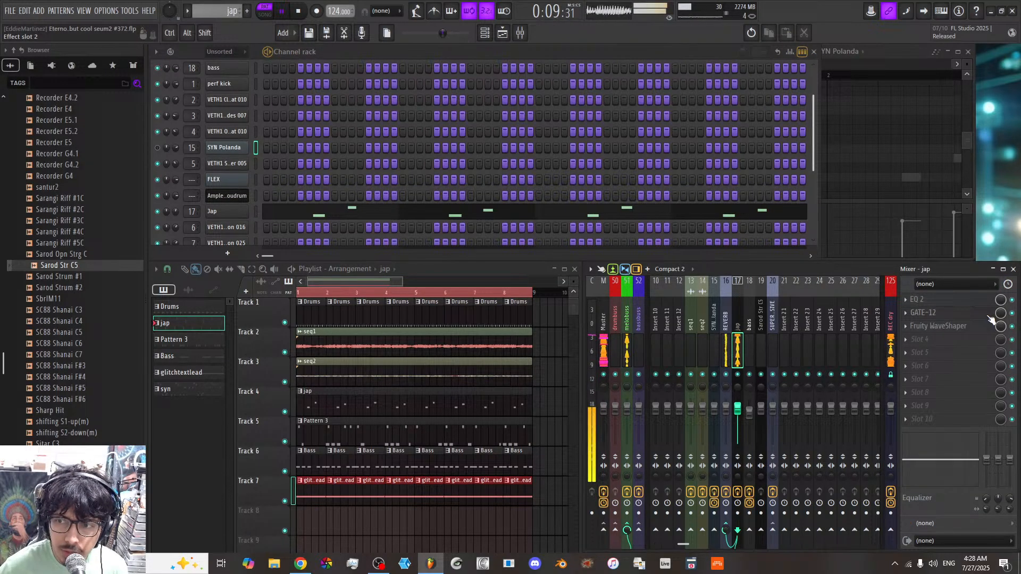
{"action": "key", "text": "space"}
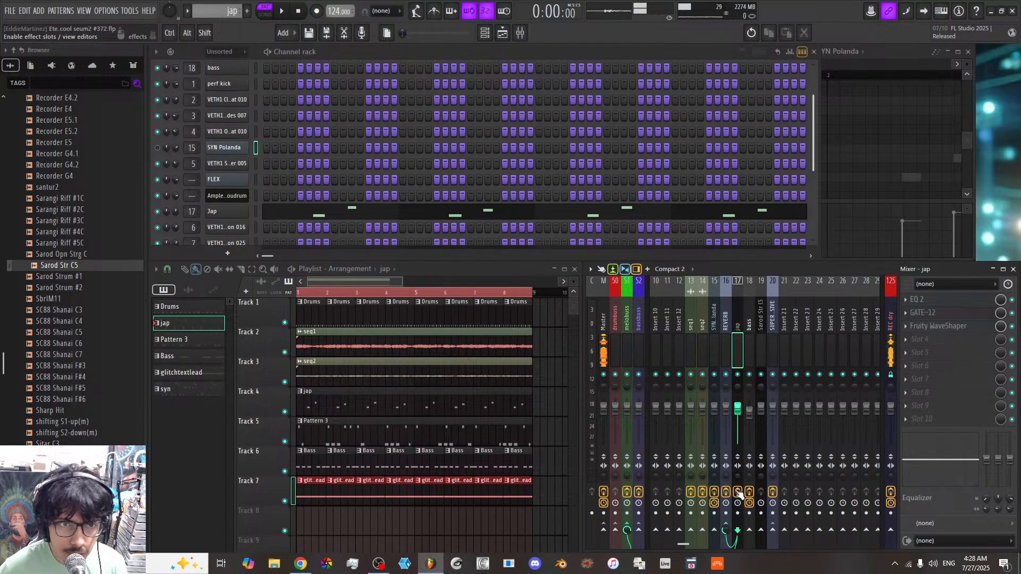
{"action": "key", "text": "space"}
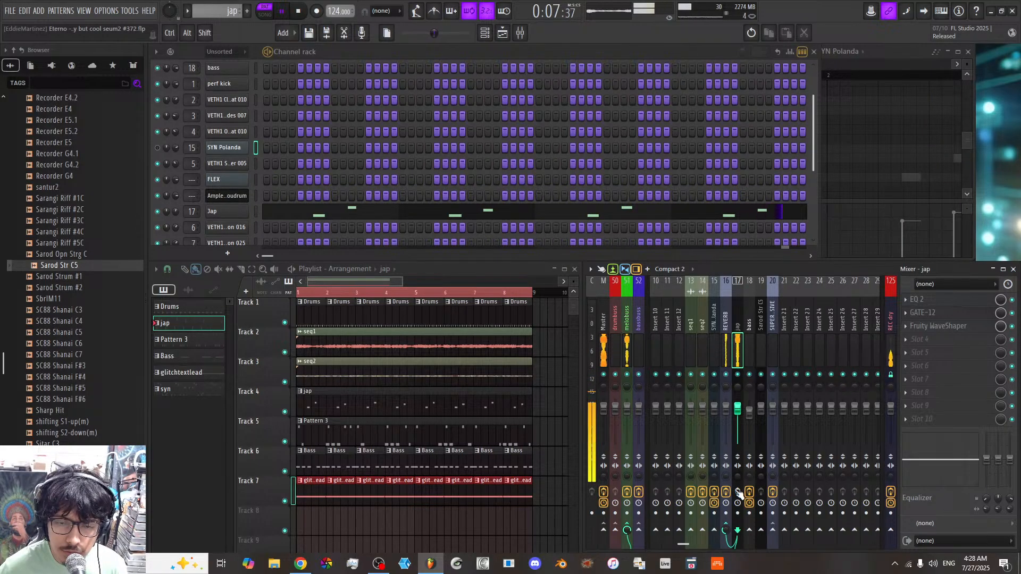
{"action": "key", "text": "space"}
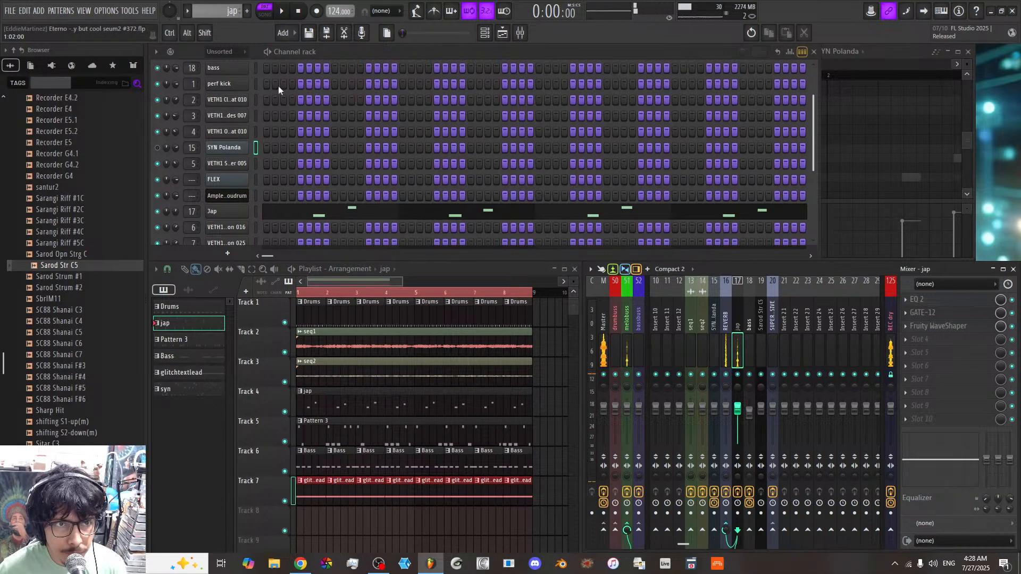
Step: Review Pattern 3's channels, rename the pattern as percs, and switch to the Bass pattern
{"action": "left_click", "coordinate": [197, 13]}
{"action": "left_click", "coordinate": [251, 36]}
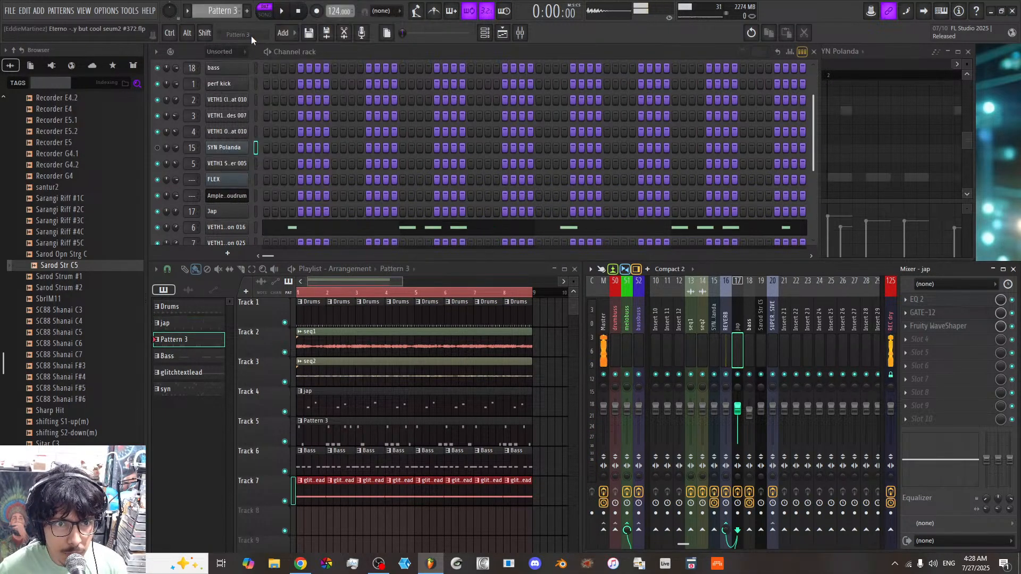
{"action": "scroll", "coordinate": [371, 154], "scroll_direction": "down", "scroll_amount": 4}
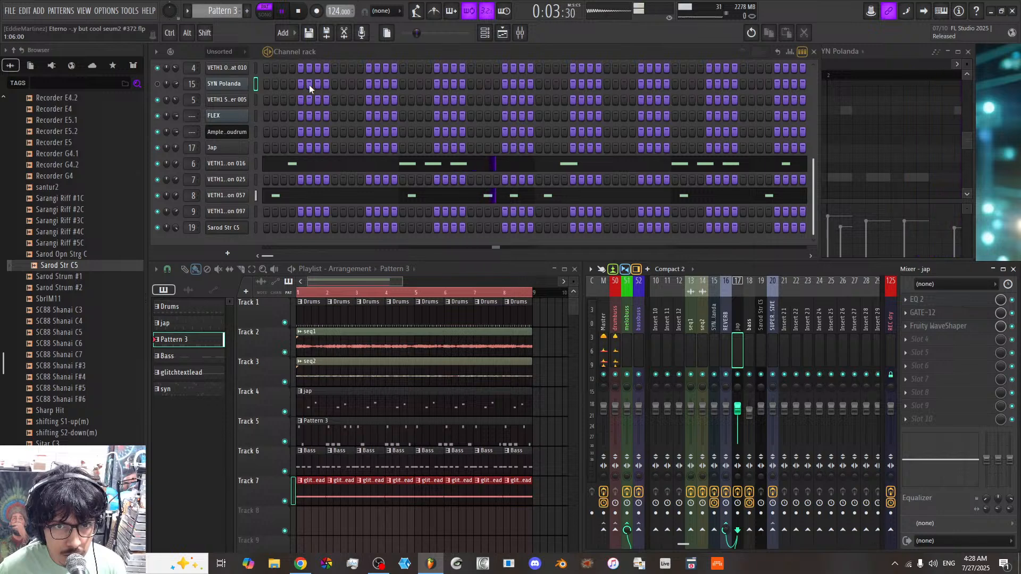
{"action": "double_click", "coordinate": [225, 12]}
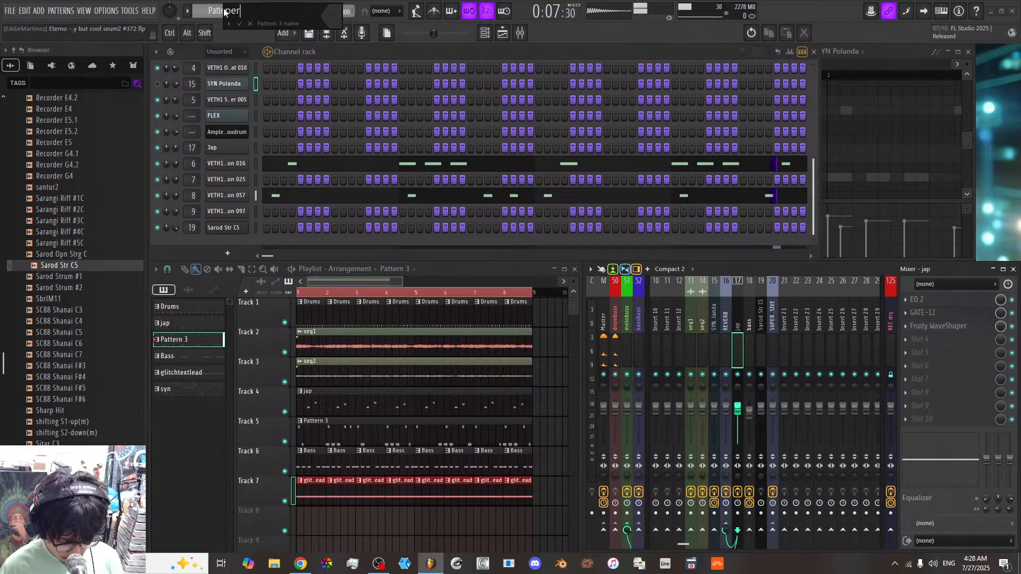
{"action": "key", "text": "Return"}
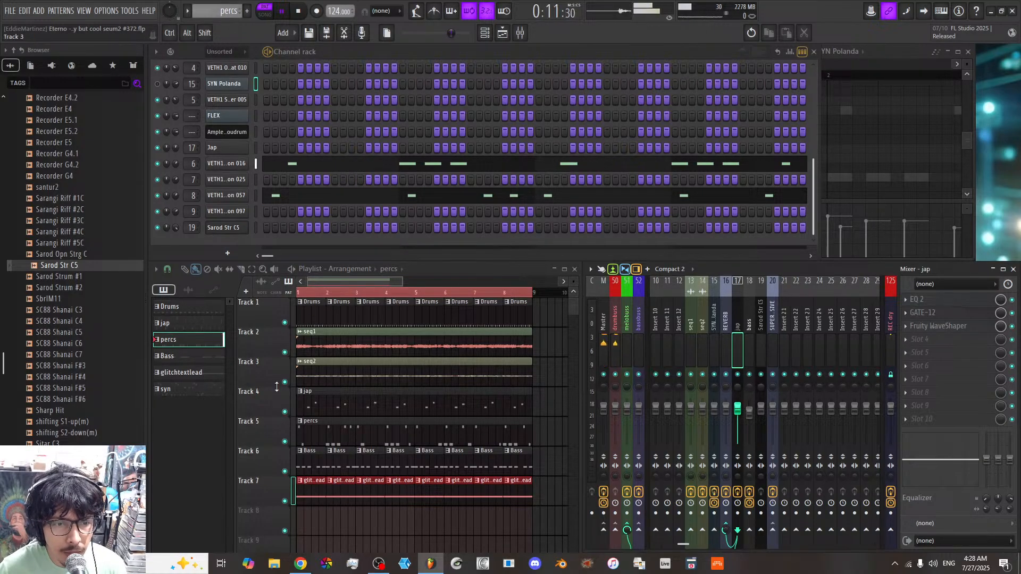
{"action": "left_click", "coordinate": [195, 357]}
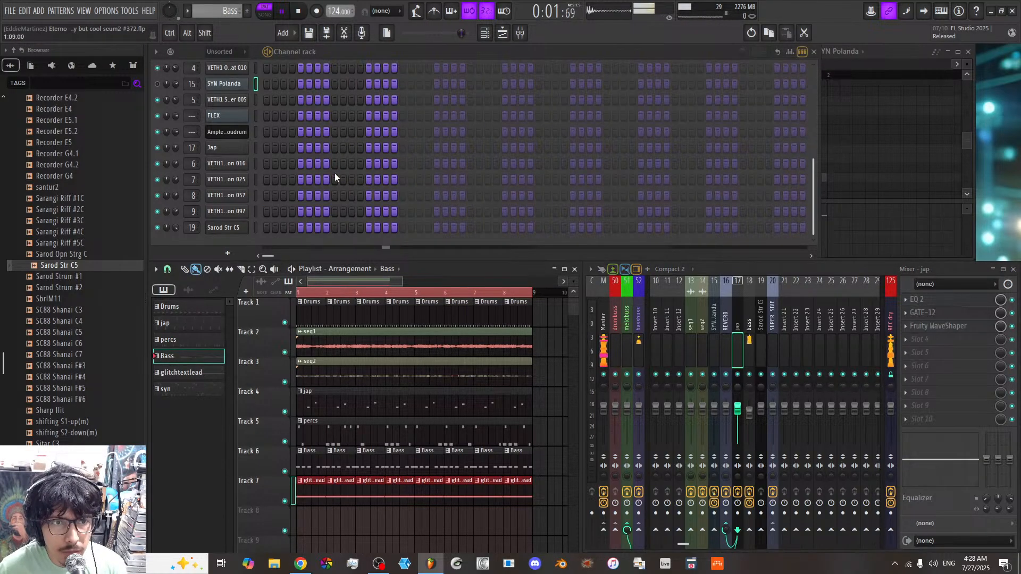
{"action": "scroll", "coordinate": [333, 165], "scroll_direction": "up", "scroll_amount": 3}
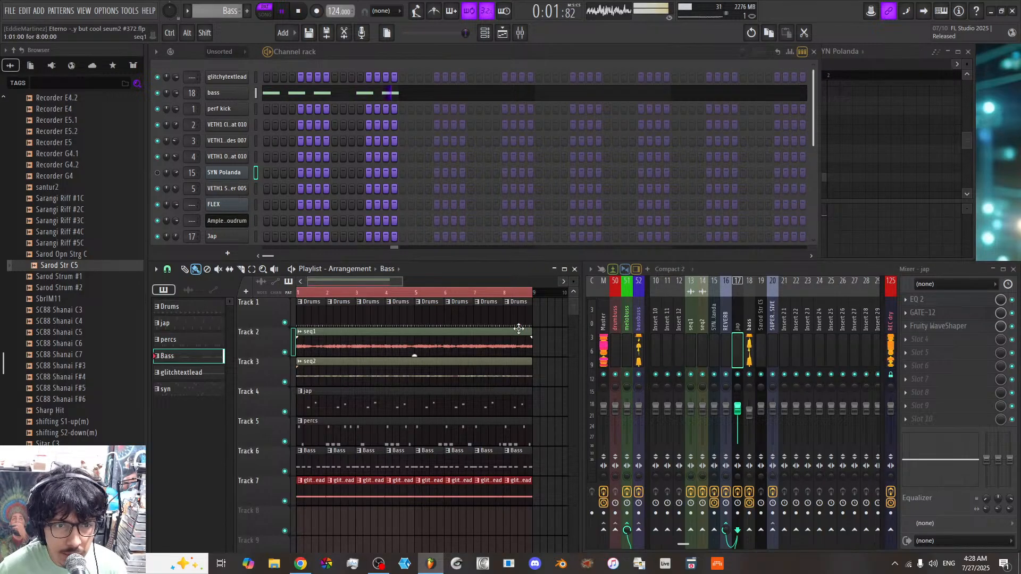
Step: Select all clips on Tracks 1 to 7 across bars 1 to 8 and duplicate the block repeatedly through bar 104
{"action": "scroll", "coordinate": [421, 283], "scroll_direction": "down", "scroll_amount": 4}
{"action": "left_click_drag", "start_coordinate": [433, 298], "coordinate": [292, 493]}
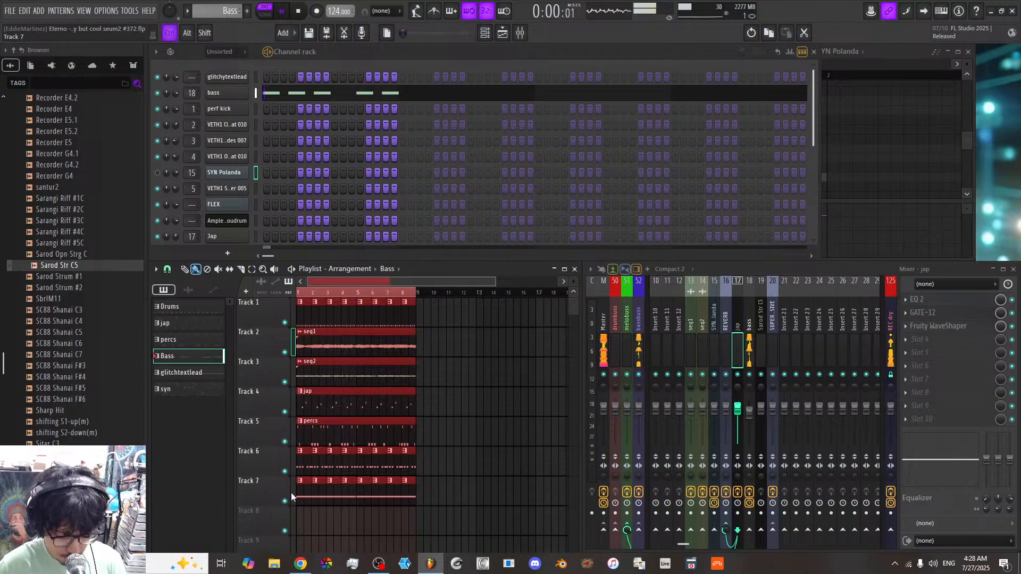
{"action": "key", "text": "ctrl+b"}
{"action": "key", "text": "ctrl+b"}
{"action": "key", "text": "ctrl+b"}
{"action": "key", "text": "ctrl+b"}
{"action": "key", "text": "ctrl+b"}
{"action": "key", "text": "ctrl+b"}
{"action": "key", "text": "ctrl+b"}
{"action": "key", "text": "ctrl+b"}
{"action": "key", "text": "ctrl+b"}
{"action": "key", "text": "ctrl+b"}
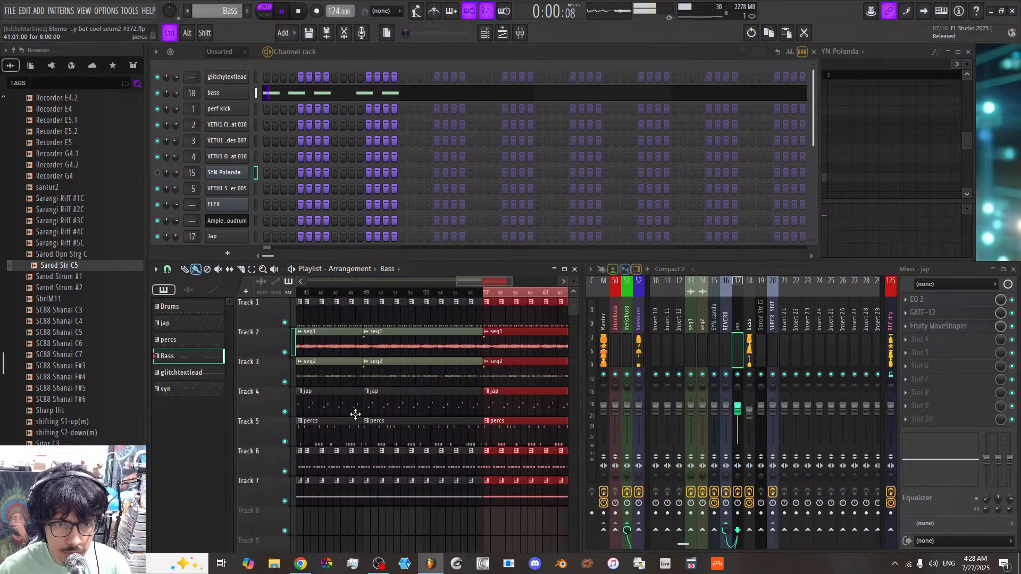
{"action": "key", "text": "ctrl+b"}
{"action": "key", "text": "ctrl+b"}
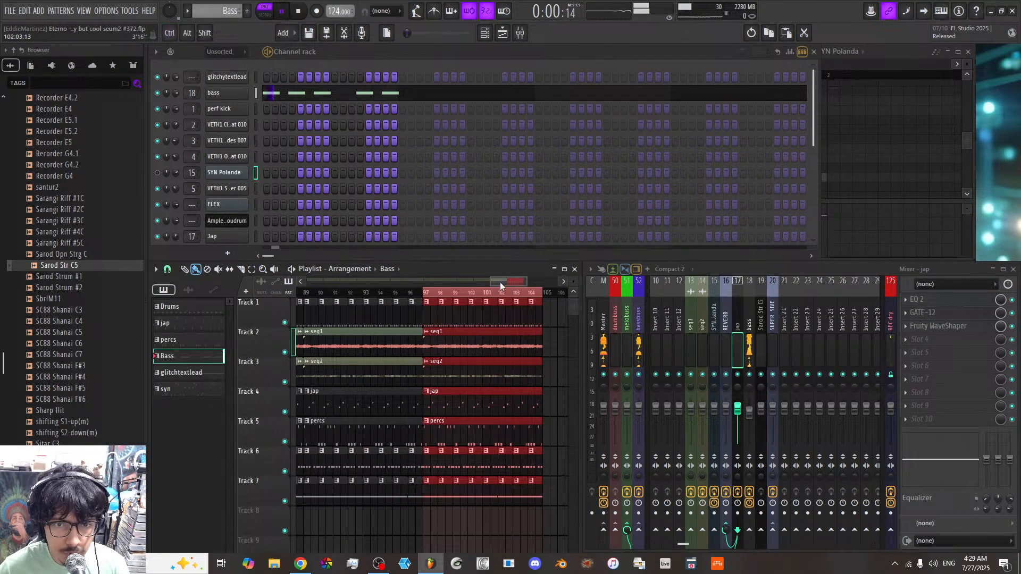
Step: Audition bars 1 to 4 as the playback selection in song mode and delete the jap clip from bars 1 to 8
{"action": "scroll", "coordinate": [501, 282], "scroll_direction": "down", "scroll_amount": 4}
{"action": "left_click_drag", "start_coordinate": [501, 282], "coordinate": [383, 282]}
{"action": "scroll", "coordinate": [458, 307], "scroll_direction": "up", "scroll_amount": 5}
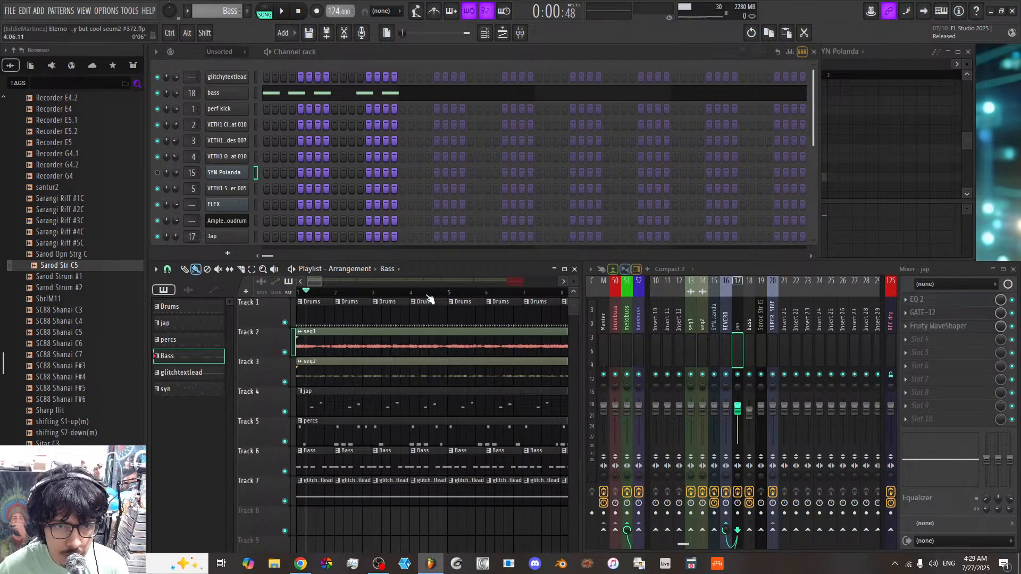
{"action": "key", "text": "ctrl+a"}
{"action": "left_click", "coordinate": [305, 296]}
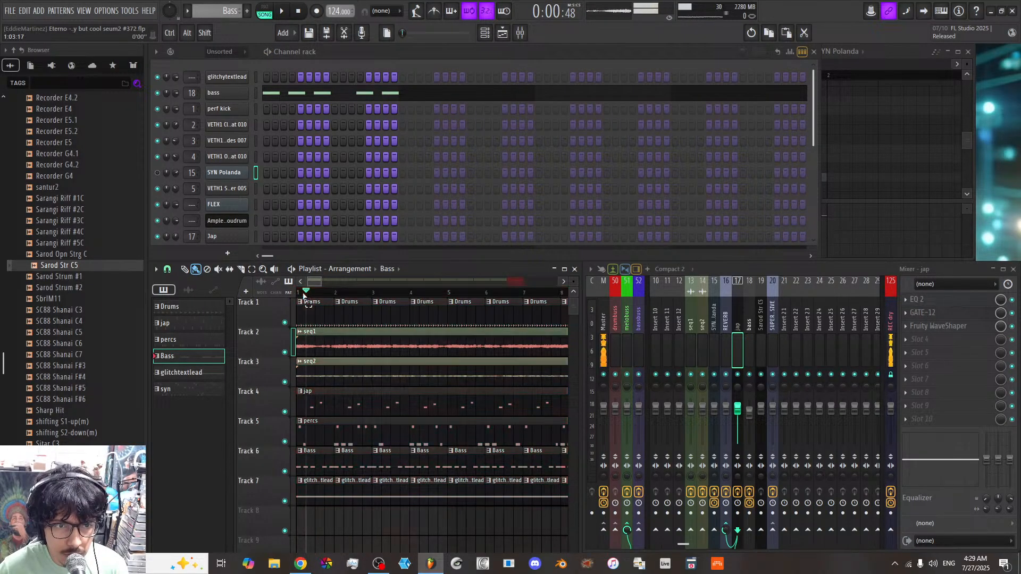
{"action": "left_click_drag", "start_coordinate": [448, 295], "coordinate": [298, 294]}
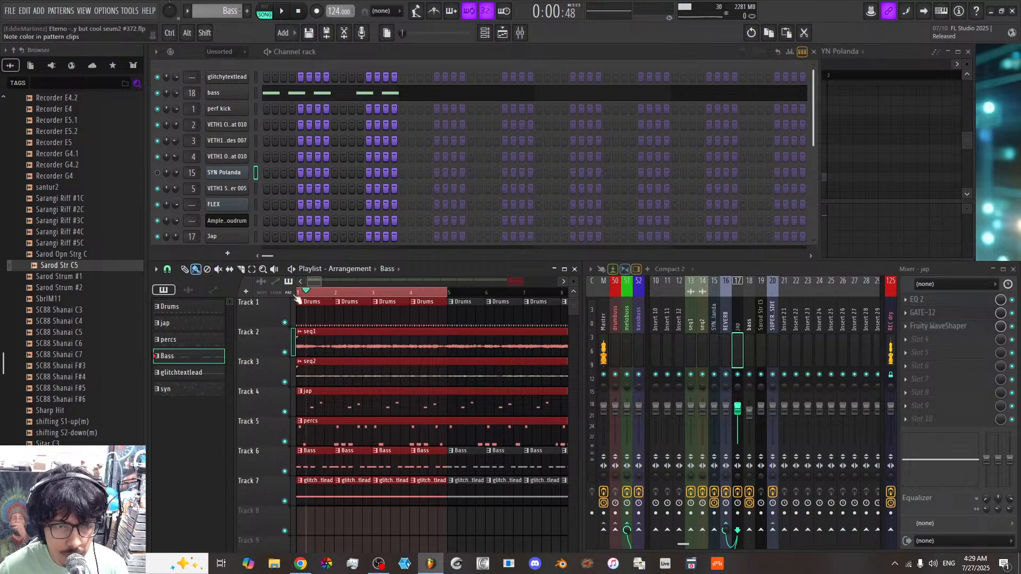
{"action": "key", "text": "space"}
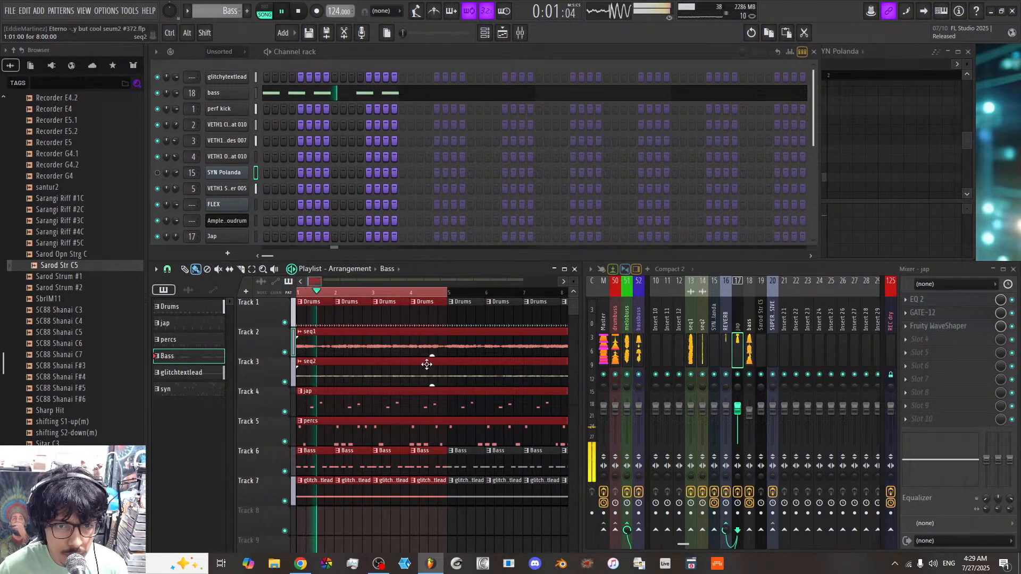
{"action": "key", "text": "space"}
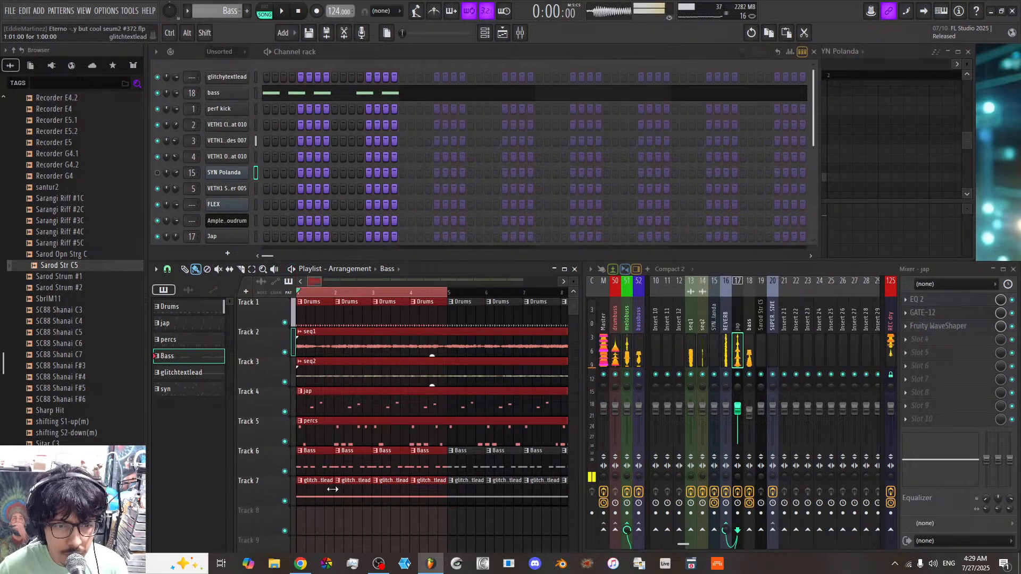
{"action": "right_click", "coordinate": [327, 413]}
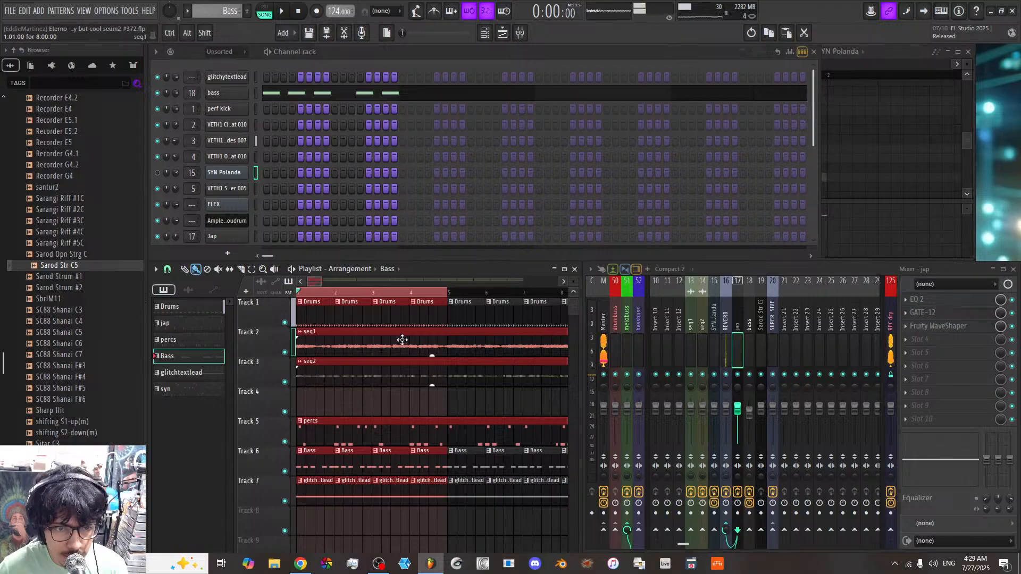
Step: Try removing the Bass clips from bars 1 to 4, audition the intro, and undo the removal
{"action": "scroll", "coordinate": [352, 278], "scroll_direction": "down", "scroll_amount": 2}
{"action": "left_click_drag", "start_coordinate": [311, 462], "coordinate": [382, 461]}
{"action": "key", "text": "space"}
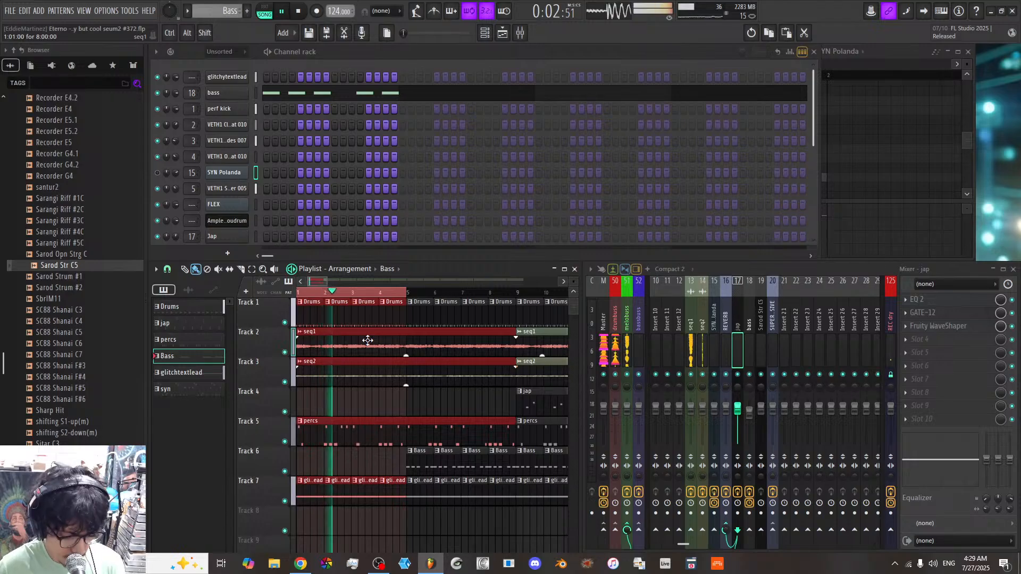
{"action": "key", "text": "ctrl+z"}
{"action": "key", "text": "space"}
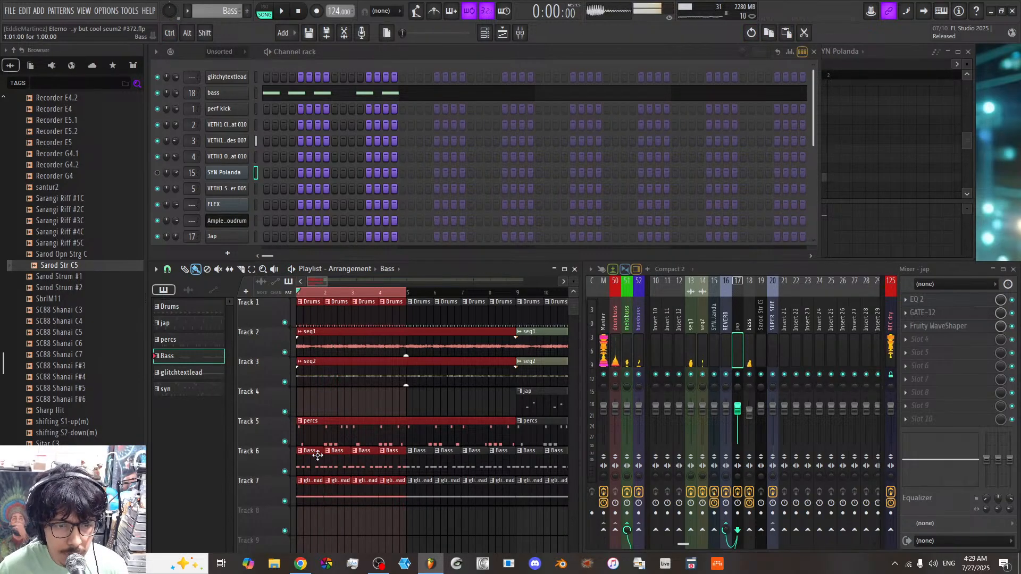
Step: Delete the glitchytextlead, percs and seq2 clips from bars 1 to 8 and audition the stripped-back intro
{"action": "left_click_drag", "start_coordinate": [308, 493], "coordinate": [494, 498]}
{"action": "left_click_drag", "start_coordinate": [330, 444], "coordinate": [335, 437]}
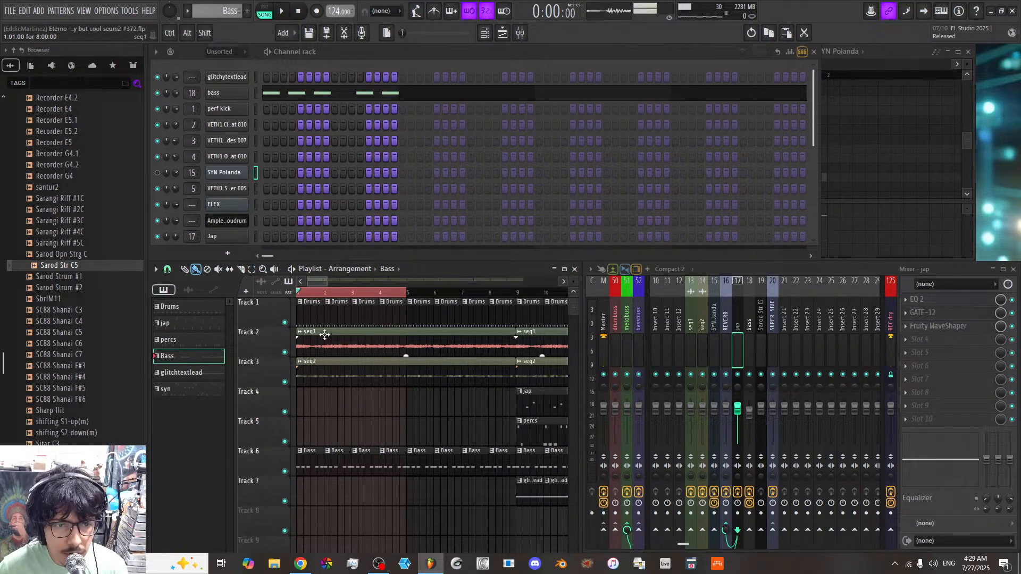
{"action": "right_click", "coordinate": [345, 374]}
{"action": "scroll", "coordinate": [352, 290], "scroll_direction": "down", "scroll_amount": 2}
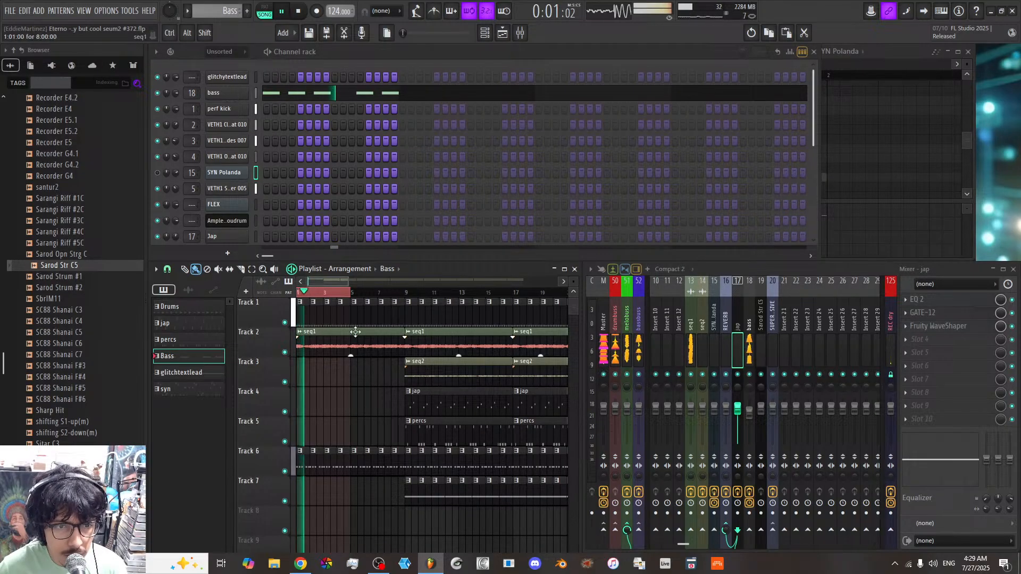
{"action": "key", "text": "space"}
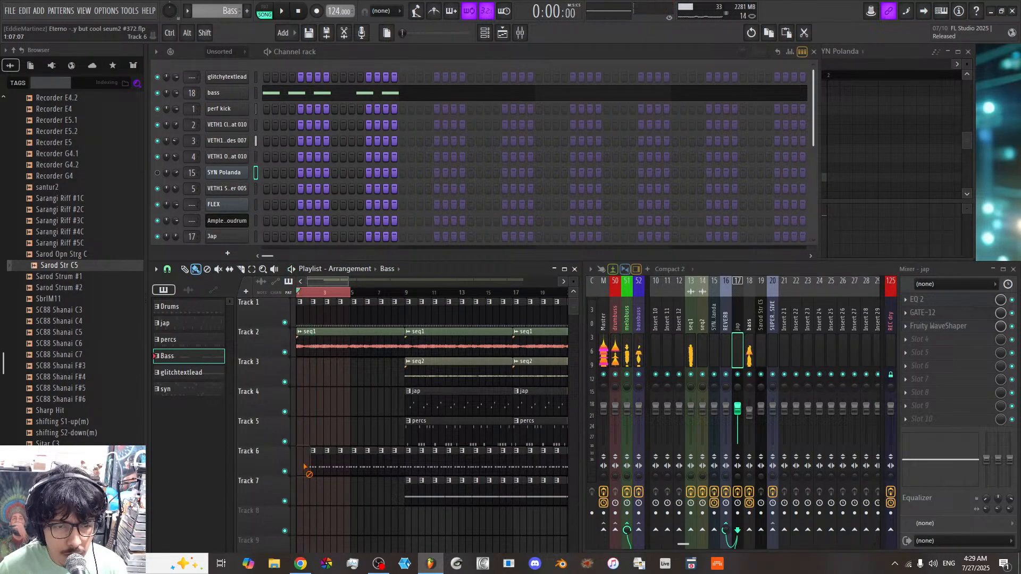
Step: Try the intro without the opening Bass clips on Track 6, audition it, and undo the deletion
{"action": "right_click", "coordinate": [357, 463]}
{"action": "key", "text": "space"}
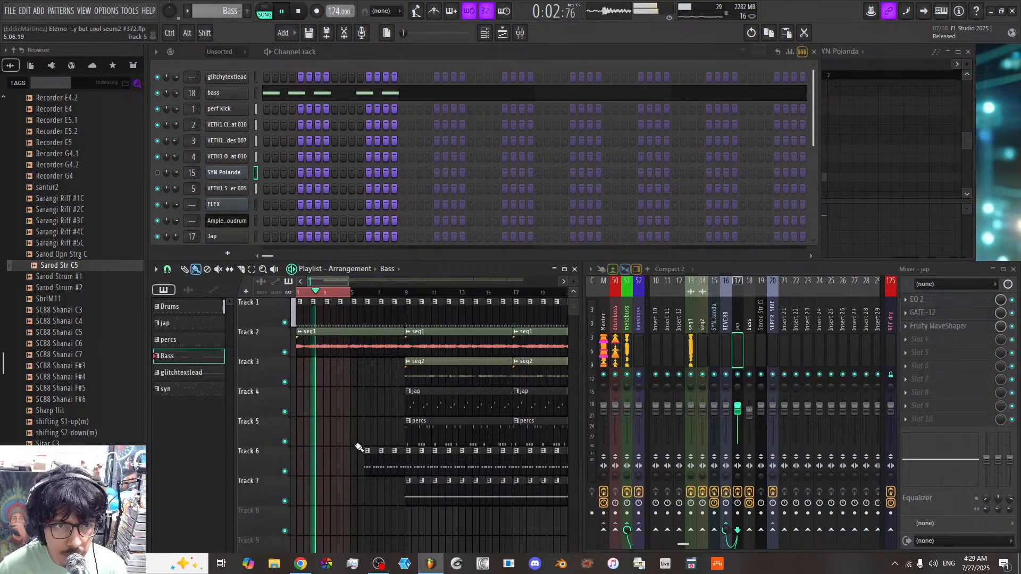
{"action": "key", "text": "ctrl+z"}
{"action": "key", "text": "space"}
Step: Try a seq2 clip in the opening bars of Track 3, audition it, and remove it
{"action": "left_click_drag", "start_coordinate": [423, 366], "coordinate": [354, 362]}
{"action": "key", "text": "space"}
{"action": "right_click", "coordinate": [354, 362]}
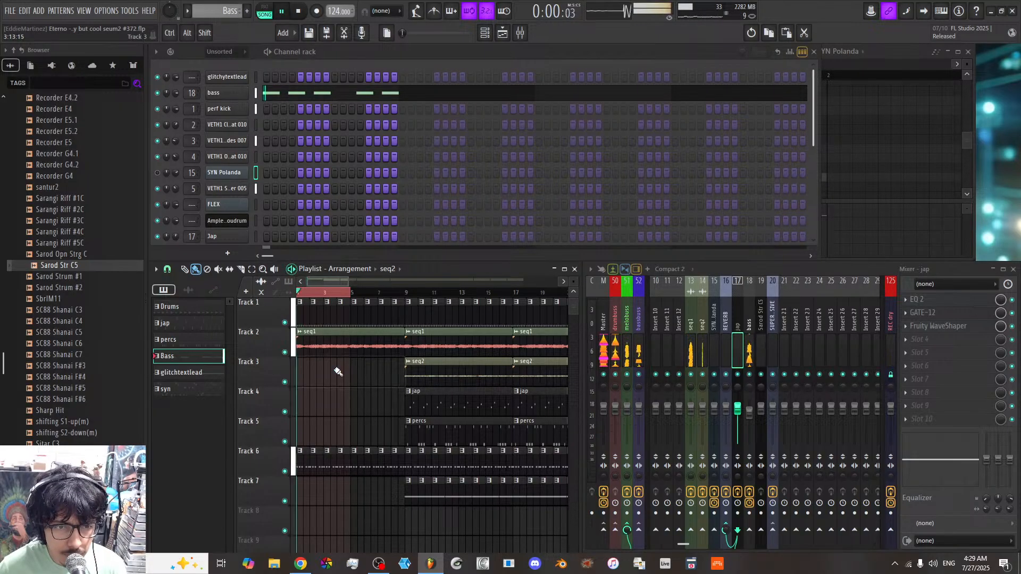
Step: Delete the jap clip from bars 9 to 16 on Track 4 and set the playback selection to bars 1 to 16
{"action": "right_click", "coordinate": [430, 406]}
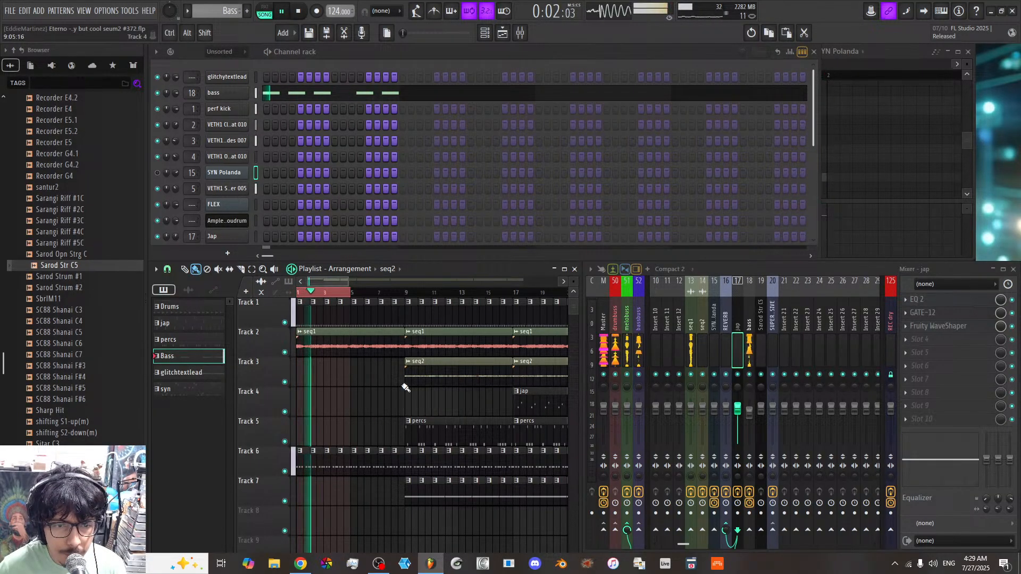
{"action": "right_click", "coordinate": [409, 293]}
{"action": "left_click_drag", "start_coordinate": [409, 292], "coordinate": [516, 306]}
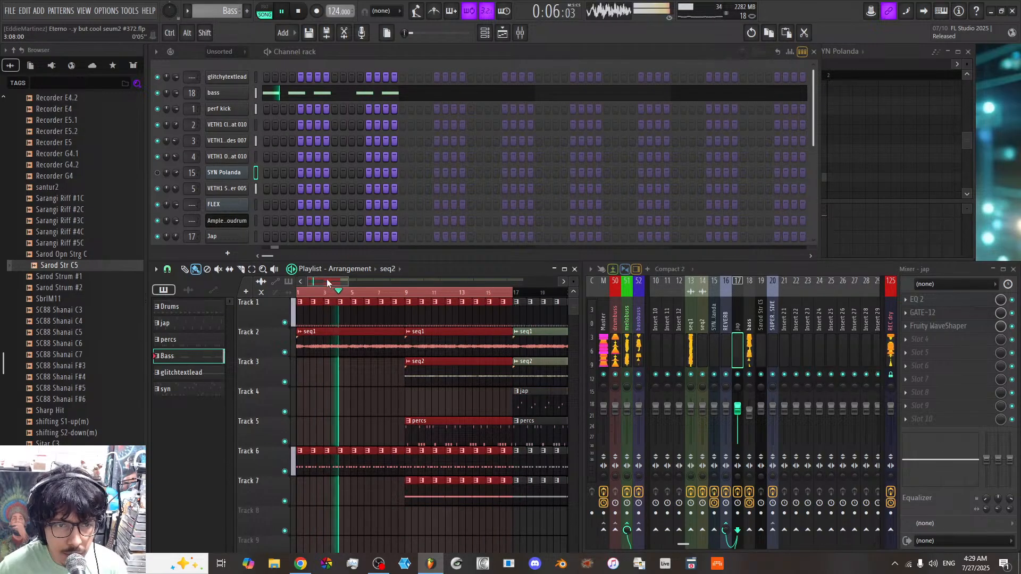
{"action": "scroll", "coordinate": [505, 308], "scroll_direction": "up", "scroll_amount": 4}
{"action": "right_click", "coordinate": [531, 297]}
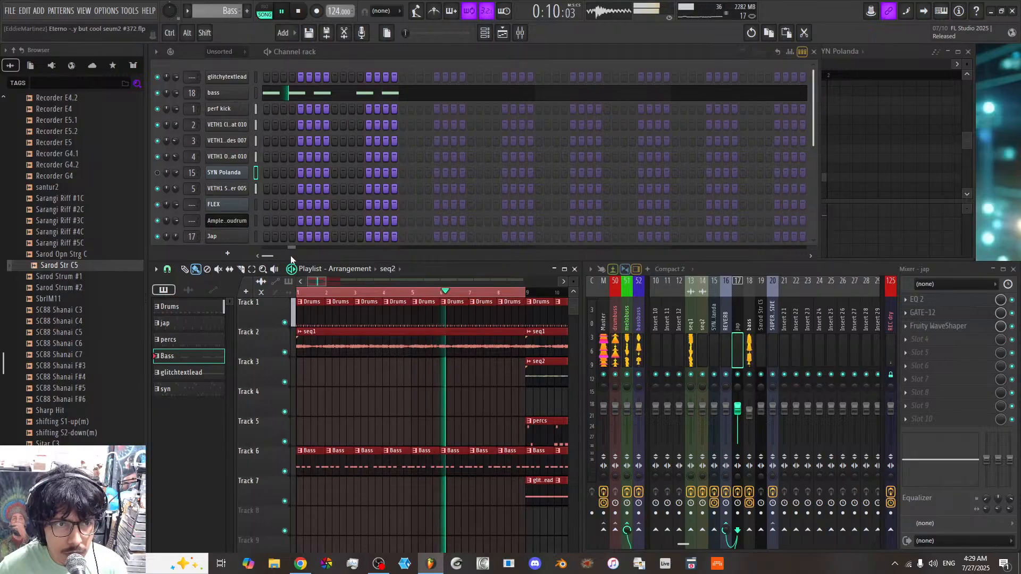
Step: Select the Drums pattern and audition it kick-only by muting the hat, ride, shaker and VETH1 Percussion 025 and 097 channels
{"action": "left_click", "coordinate": [314, 304]}
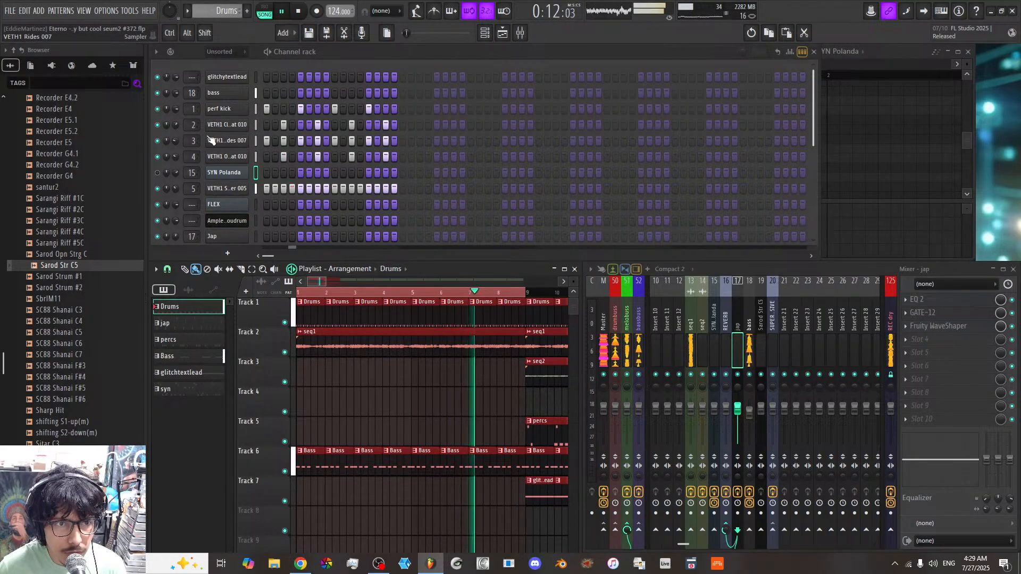
{"action": "left_click_drag", "start_coordinate": [156, 127], "coordinate": [161, 193]}
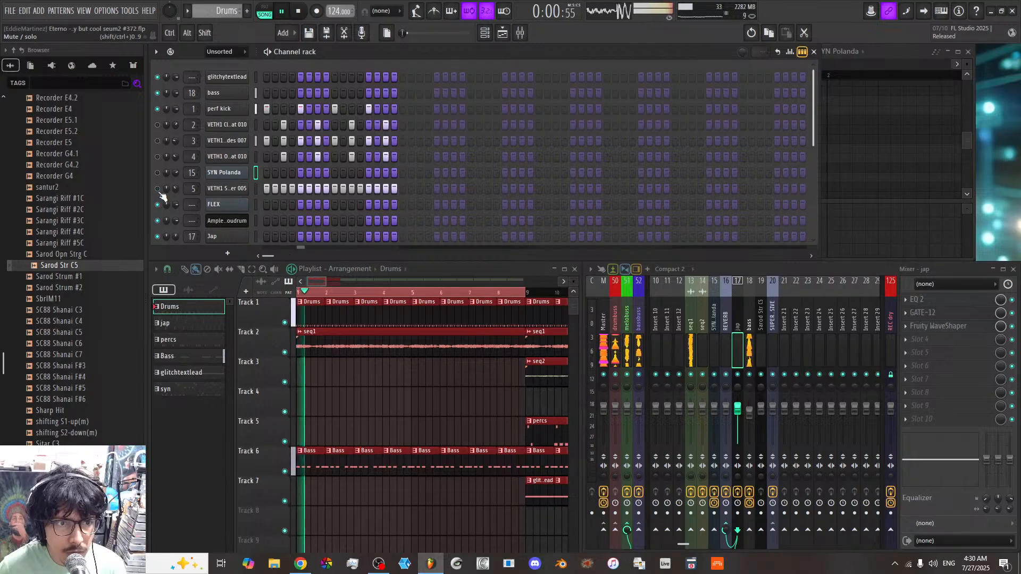
{"action": "scroll", "coordinate": [162, 196], "scroll_direction": "down", "scroll_amount": 4}
{"action": "scroll", "coordinate": [163, 208], "scroll_direction": "down", "scroll_amount": 2}
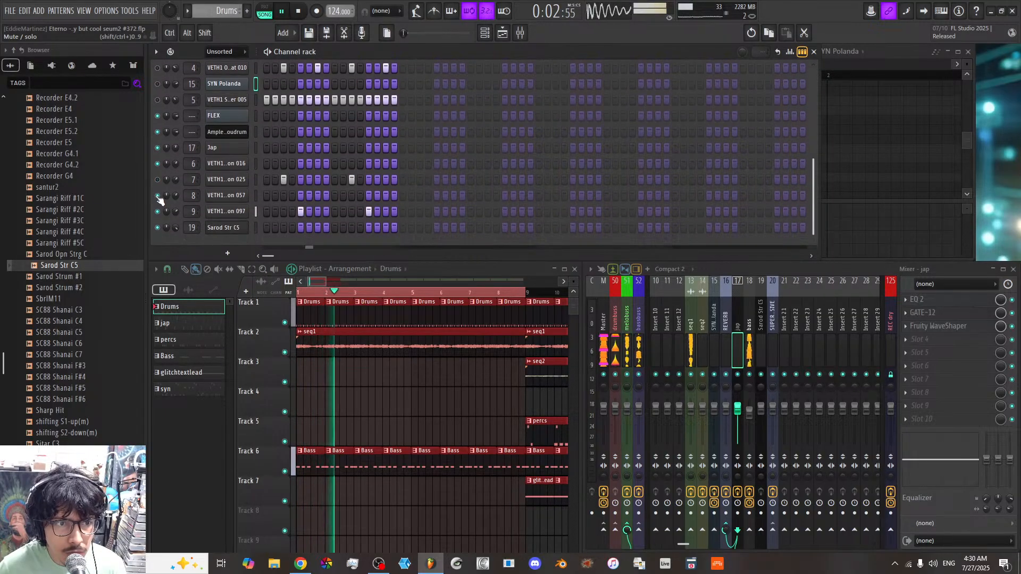
{"action": "left_click", "coordinate": [158, 211]}
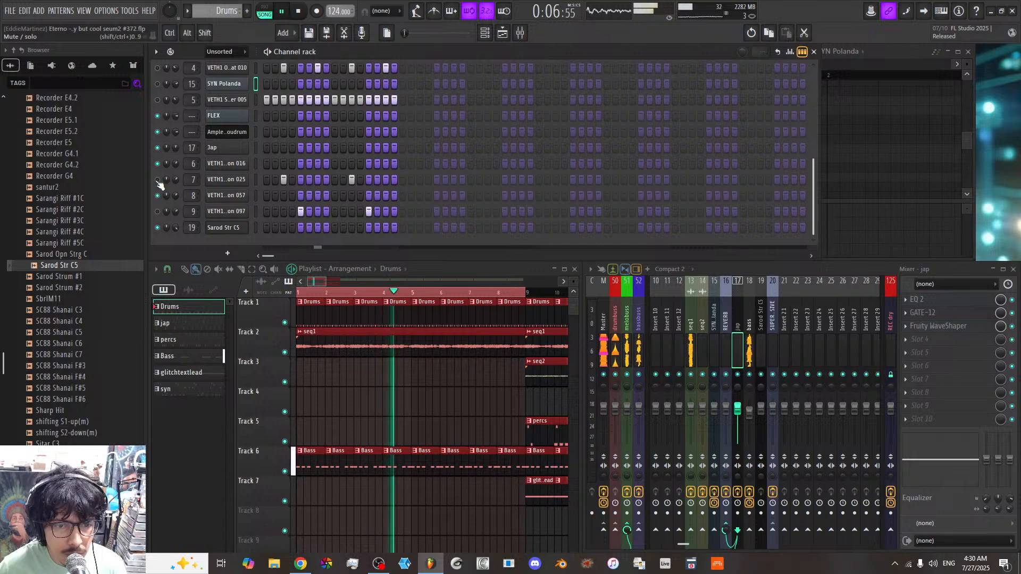
{"action": "scroll", "coordinate": [156, 184], "scroll_direction": "up", "scroll_amount": 5}
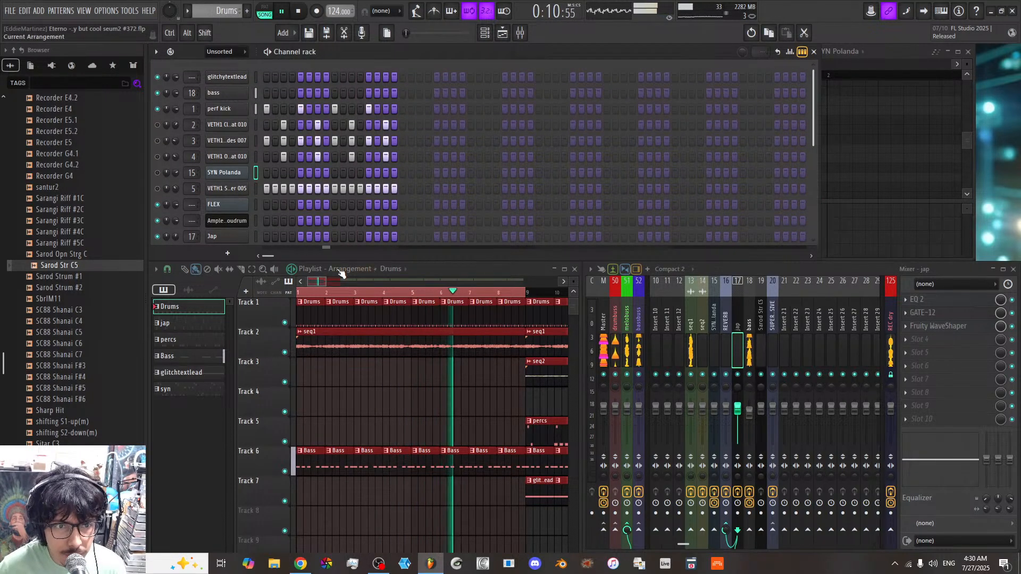
Step: Delete the Drums clips from bars 2 to 8 on Track 1 and make the clip at bar 1 unique
{"action": "key", "text": "space"}
{"action": "mouse_move", "coordinate": [329, 314]}
{"action": "left_mouse_down"}
{"action": "mouse_move", "coordinate": [478, 323]}
{"action": "mouse_move", "coordinate": [360, 319]}
{"action": "left_mouse_up"}
{"action": "key", "text": "ctrl+z"}
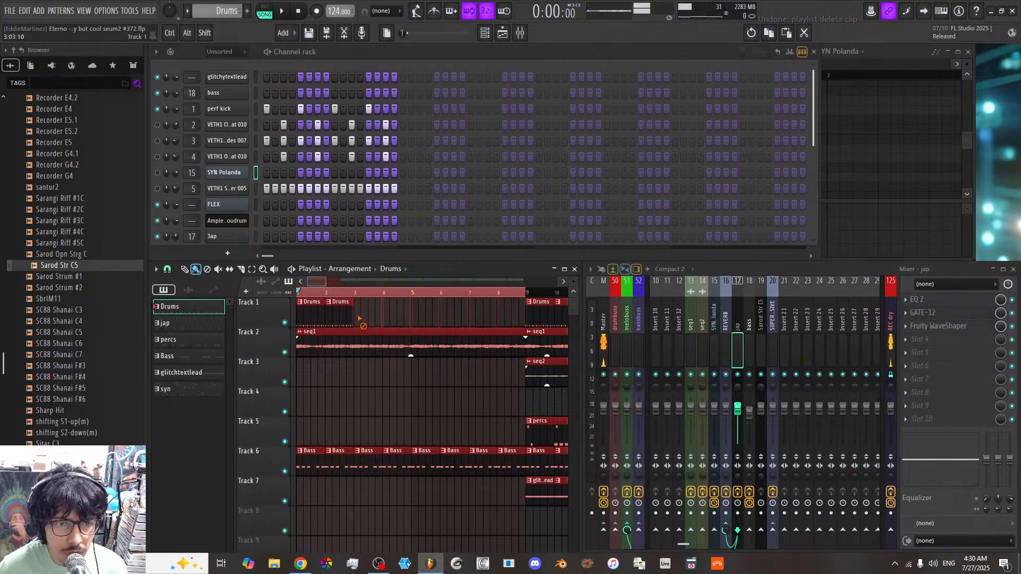
{"action": "right_click", "coordinate": [301, 307]}
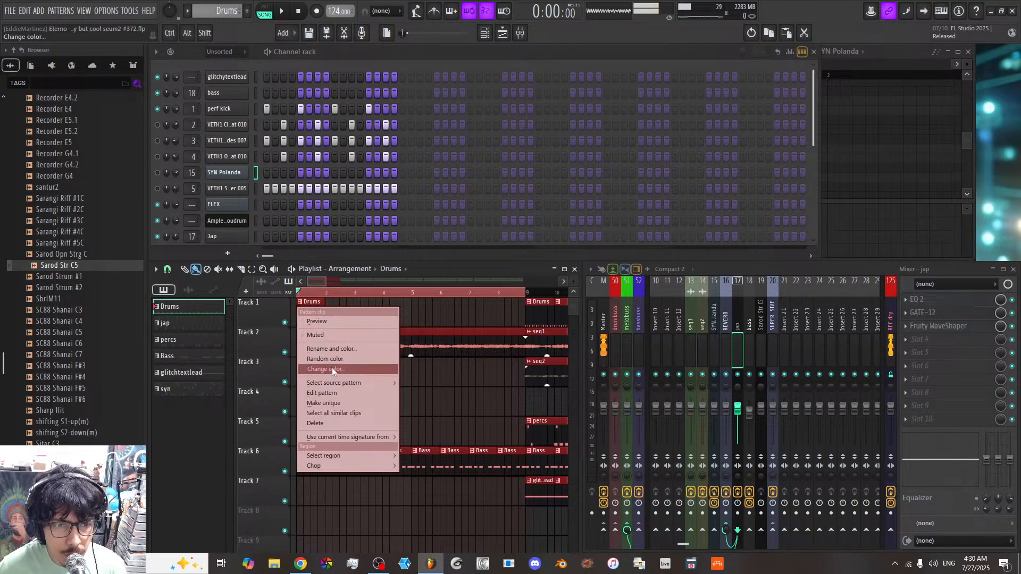
{"action": "left_click", "coordinate": [328, 403]}
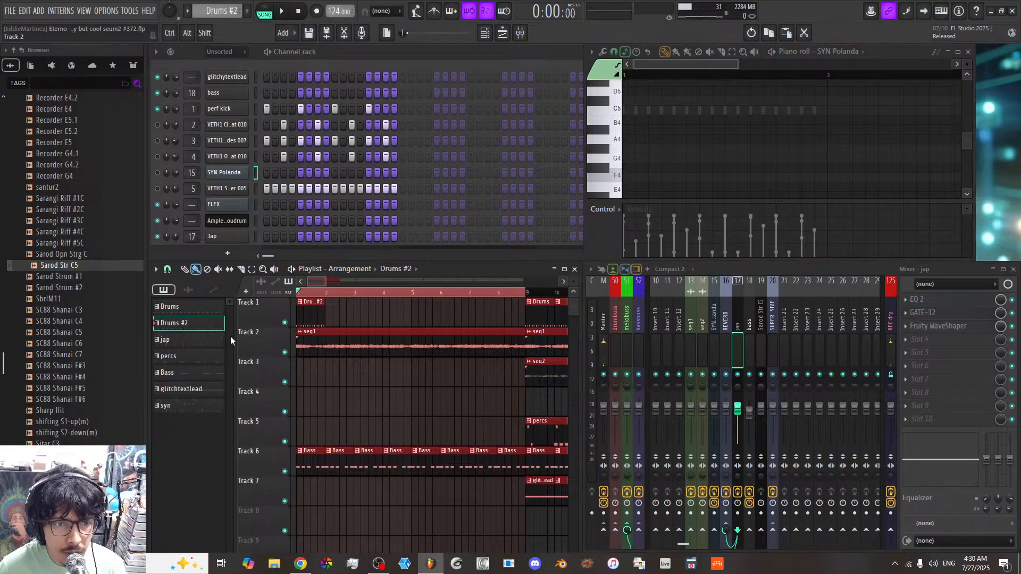
Step: Rename the new unique drum pattern "intro kick only" and fill bars 2 to 8 of Track 1 with it
{"action": "key", "text": "F2"}
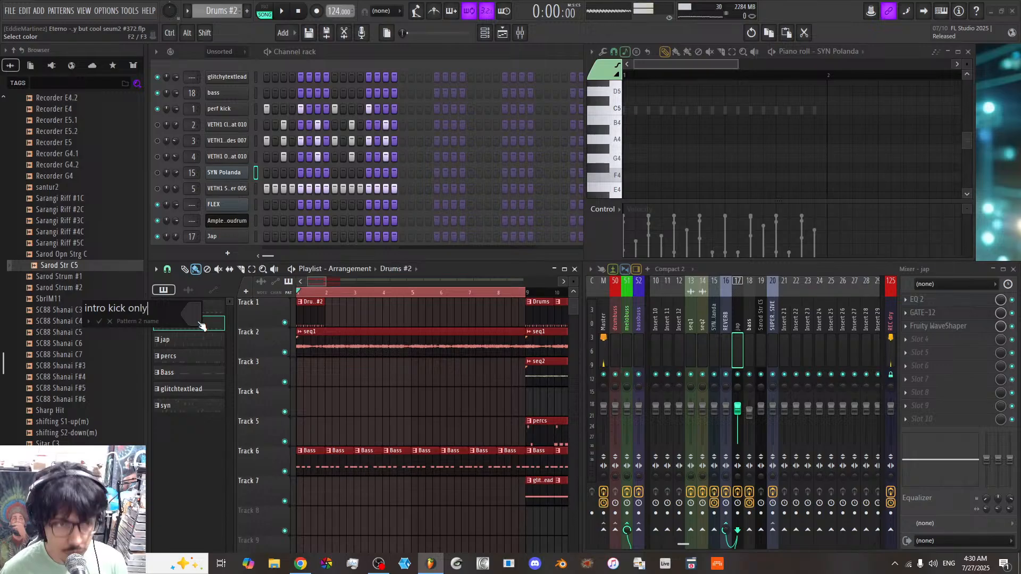
{"action": "key", "text": "Return"}
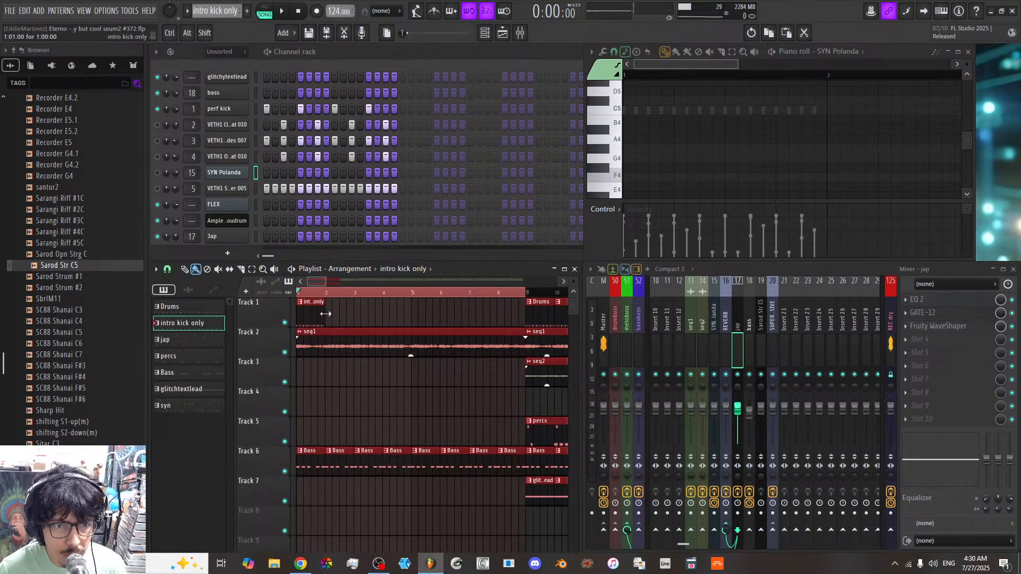
{"action": "left_click_drag", "start_coordinate": [332, 318], "coordinate": [506, 317]}
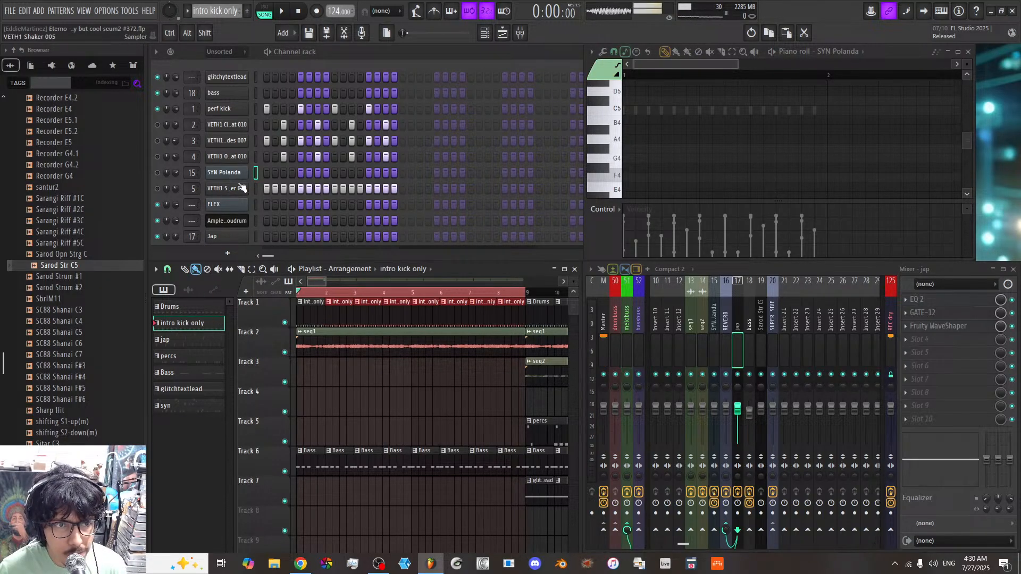
Step: Cut the steps of the closed hat (channel 2) and VETH1 Rides 007 from the intro kick only pattern
{"action": "right_click", "coordinate": [239, 125]}
{"action": "left_click", "coordinate": [372, 125]}
{"action": "right_click", "coordinate": [242, 141]}
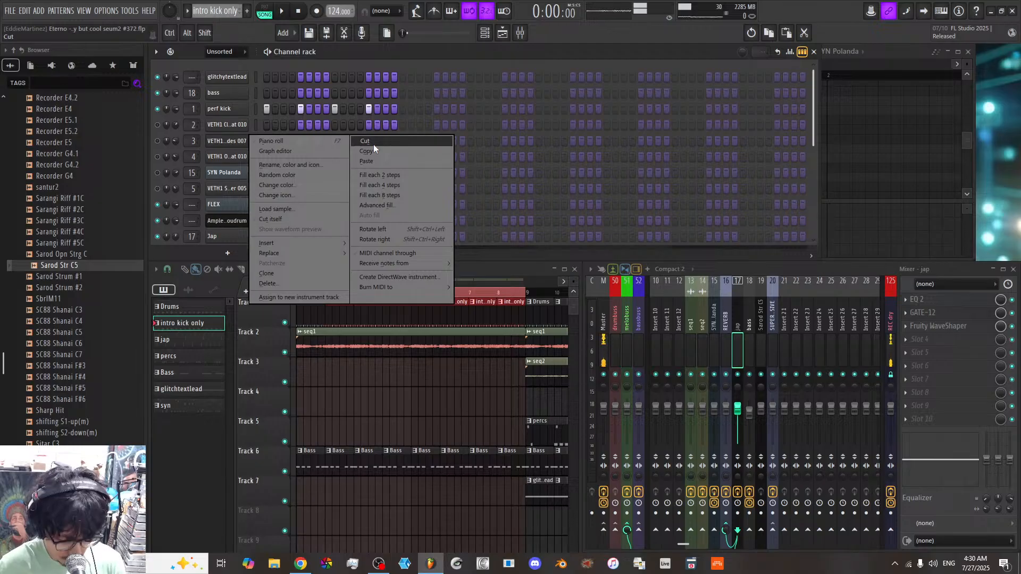
{"action": "left_click", "coordinate": [255, 124]}
{"action": "right_click", "coordinate": [238, 146]}
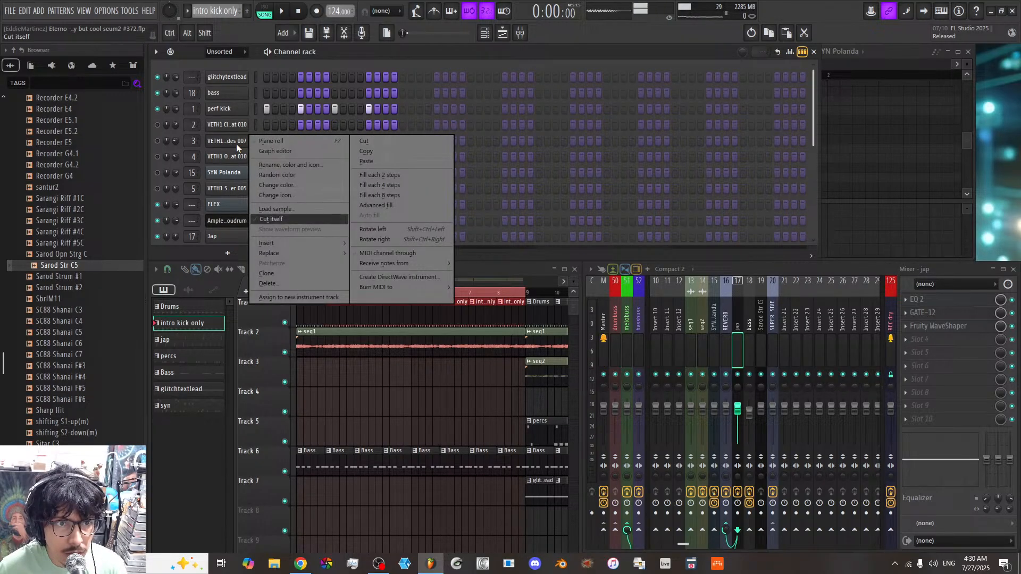
{"action": "key", "text": "t"}
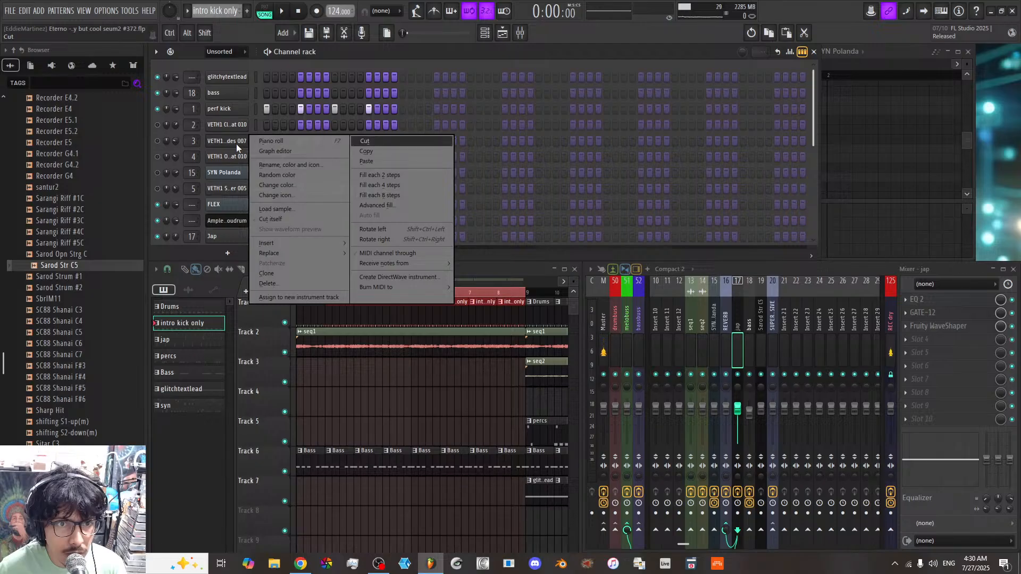
{"action": "key", "text": "t"}
{"action": "key", "text": "t"}
{"action": "key", "text": "t"}
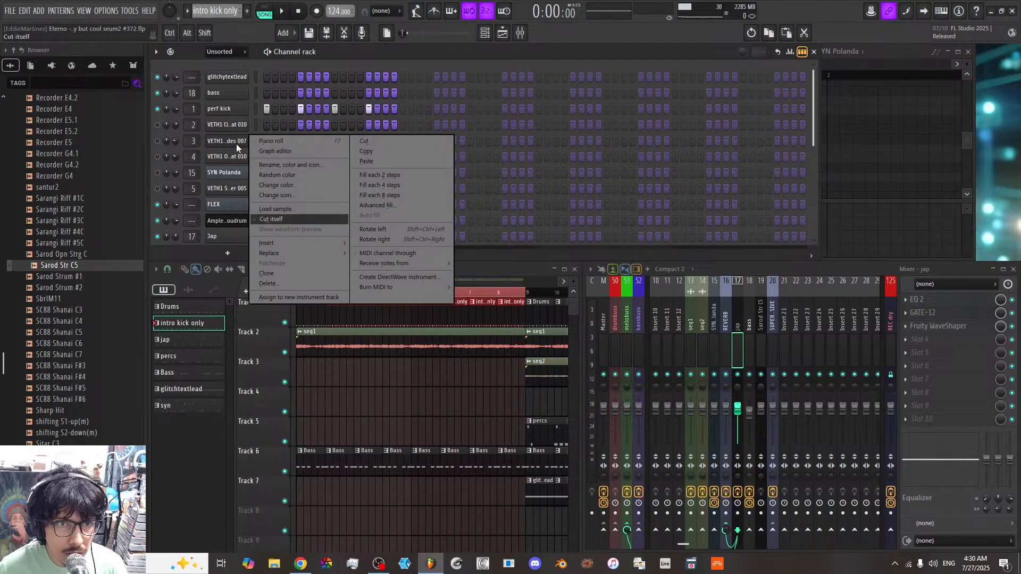
{"action": "key", "text": "t"}
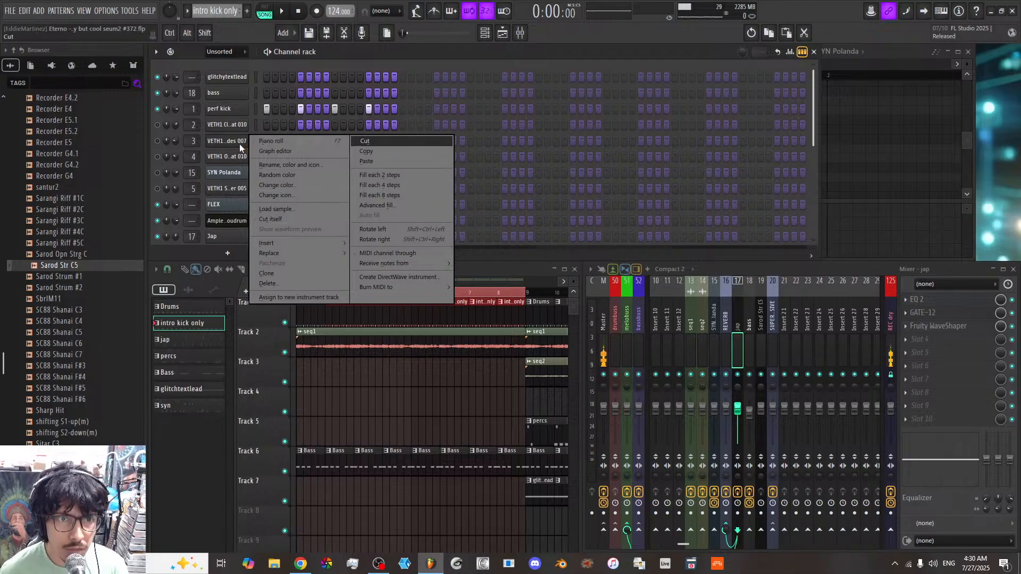
{"action": "key", "text": "Return"}
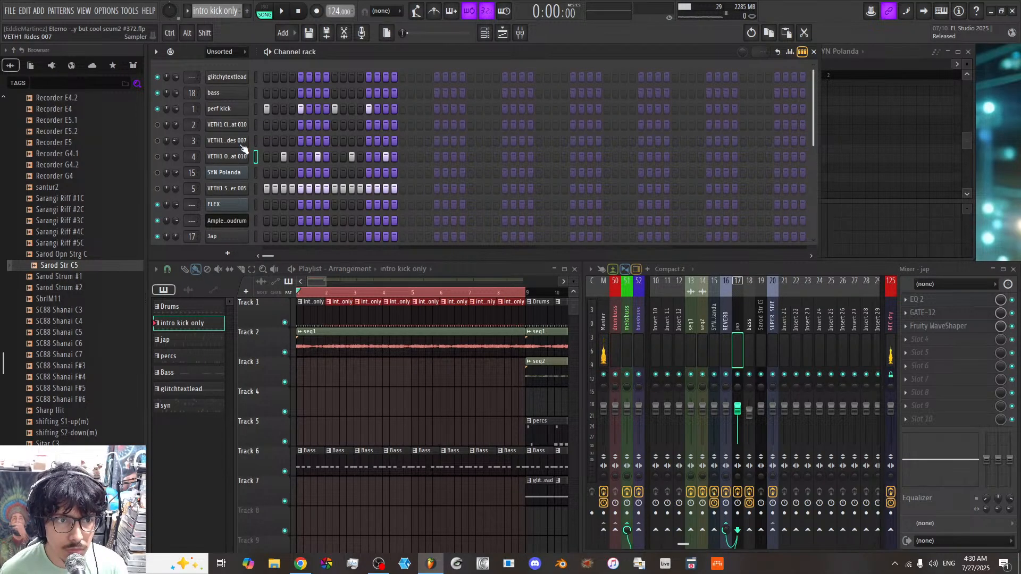
Step: Cut the steps of the open hat (channel 4) and VETH1 Shaker 005 from the intro kick only pattern
{"action": "right_click", "coordinate": [234, 157]}
{"action": "key", "text": "t"}
{"action": "key", "text": "t"}
{"action": "left_click", "coordinate": [366, 166]}
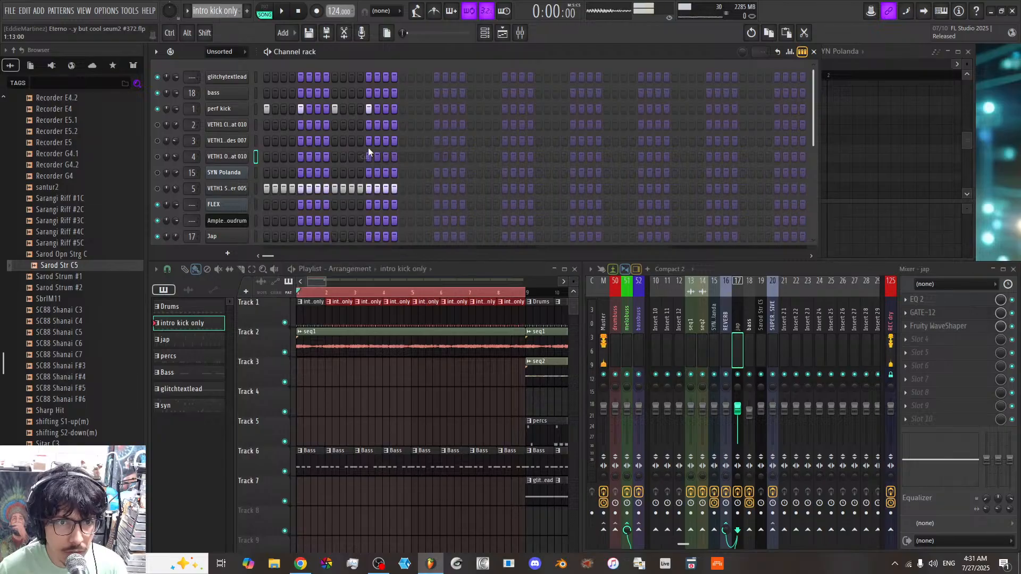
{"action": "right_click", "coordinate": [242, 193]}
{"action": "left_click", "coordinate": [398, 197]}
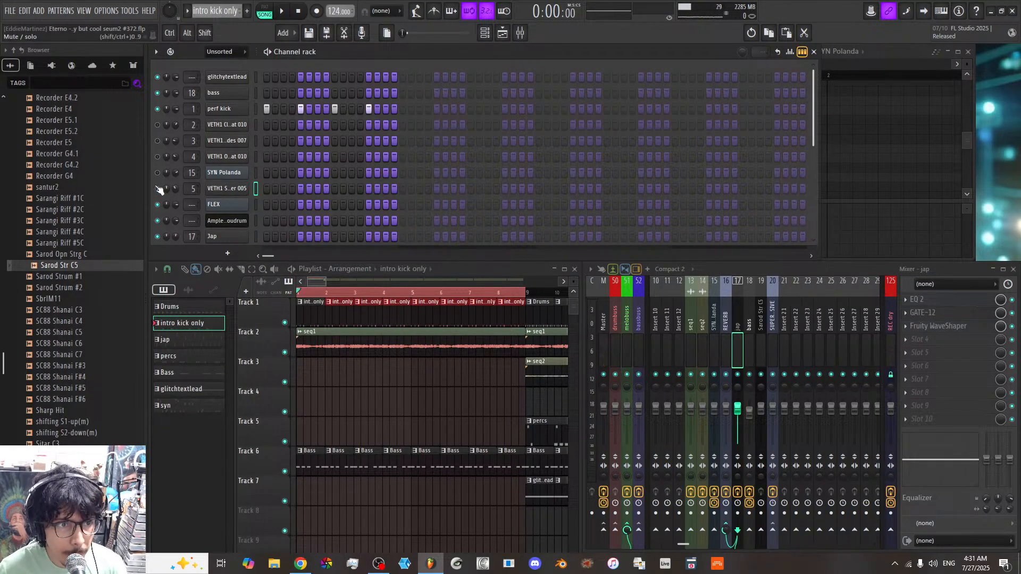
Step: Cut the VETH1 Percussion 025 and VETH1 Percussion 097 steps from the intro kick only pattern
{"action": "scroll", "coordinate": [159, 191], "scroll_direction": "down", "scroll_amount": 5}
{"action": "right_click", "coordinate": [246, 180]}
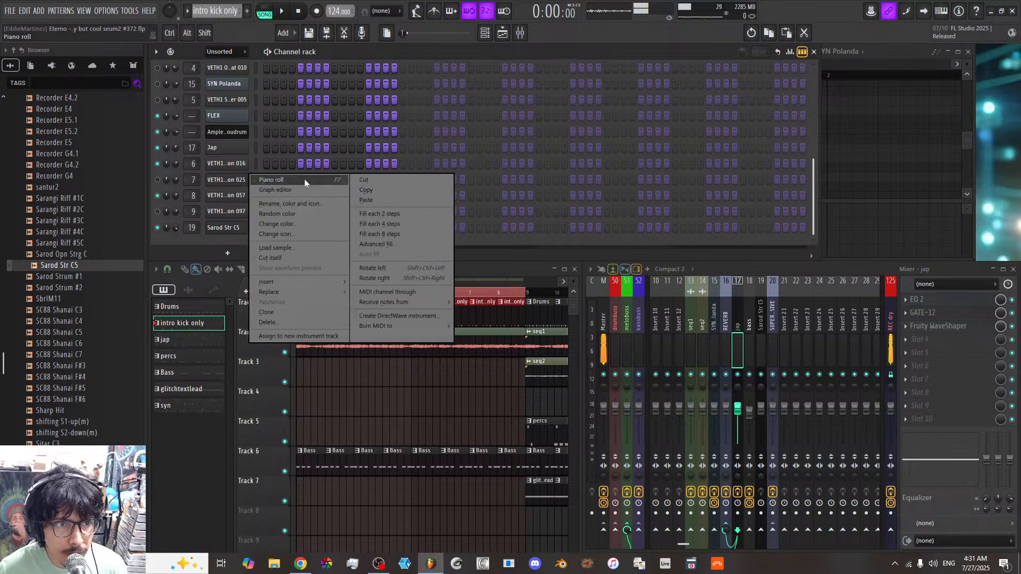
{"action": "left_click", "coordinate": [358, 178]}
{"action": "right_click", "coordinate": [241, 210]}
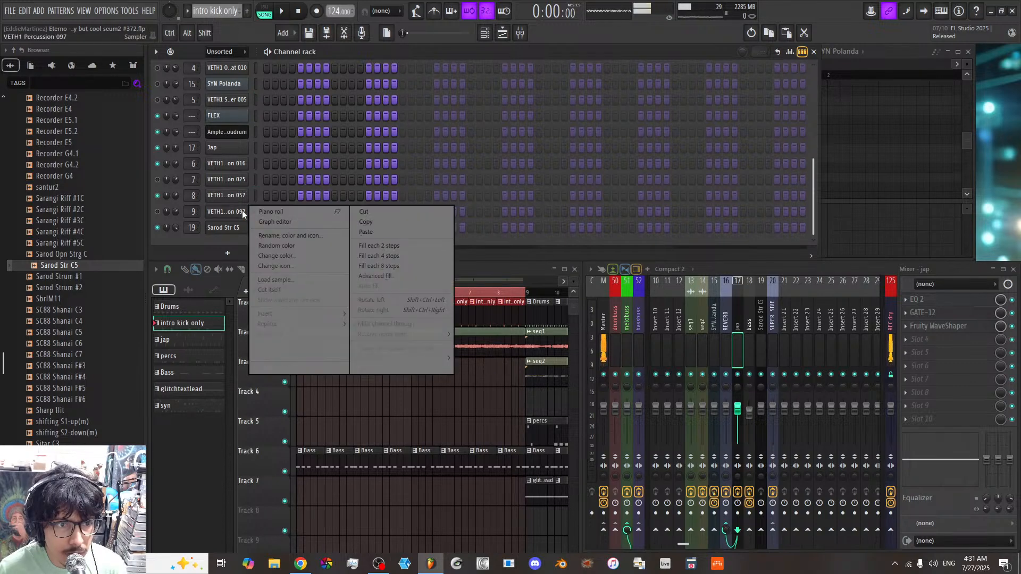
{"action": "left_click", "coordinate": [374, 212]}
Step: Unmute all the muted channels in the channel rack and play the arrangement from the start
{"action": "scroll", "coordinate": [298, 177], "scroll_direction": "up", "scroll_amount": 4}
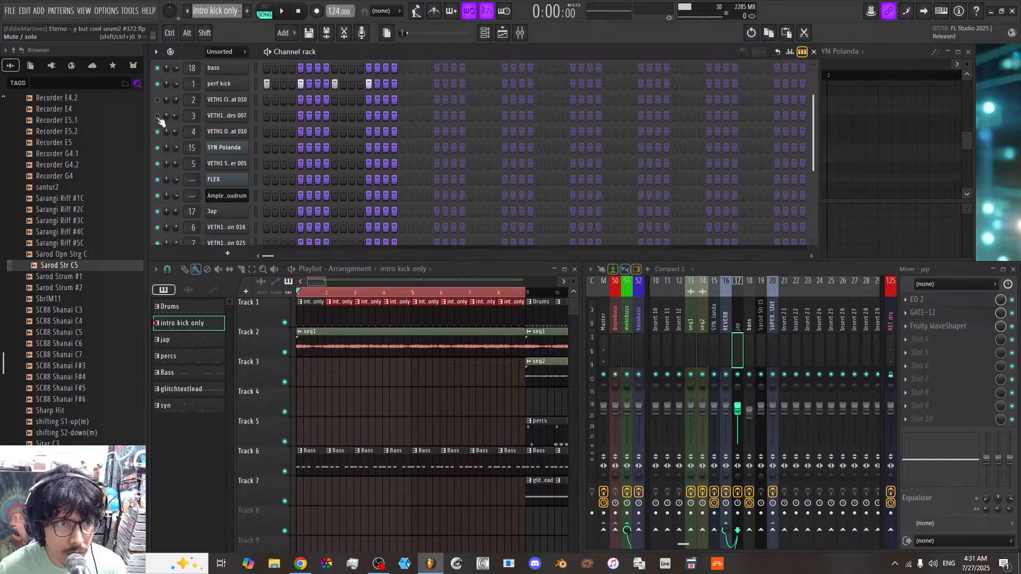
{"action": "scroll", "coordinate": [287, 152], "scroll_direction": "down", "scroll_amount": 3}
{"action": "key", "text": "space"}
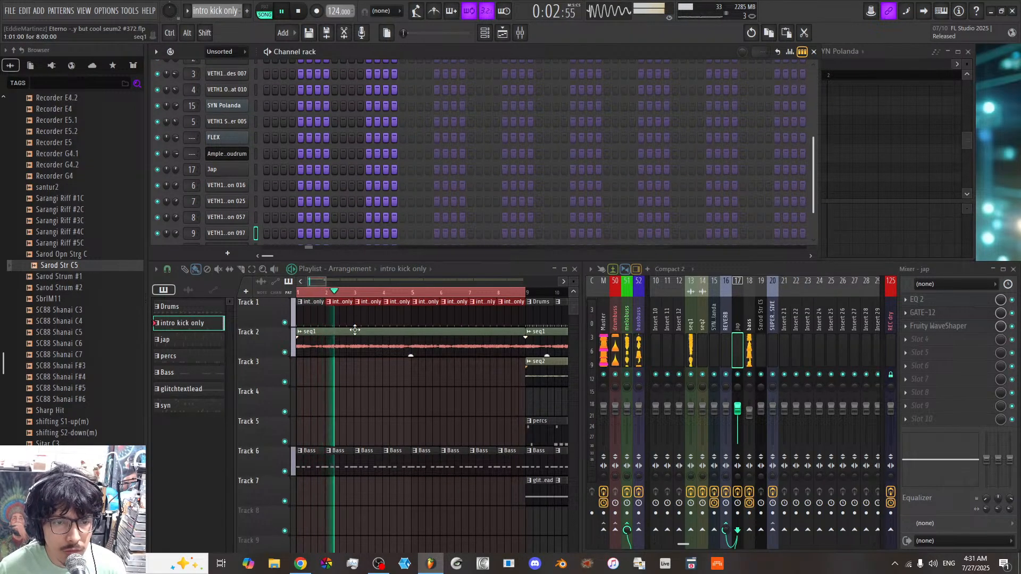
Step: Replace the Drums clips in bars 9 to 16 on Track 1 with intro kick only and select bars 1 to 16
{"action": "mouse_move", "coordinate": [321, 283]}
{"action": "left_mouse_down"}
{"action": "mouse_move", "coordinate": [345, 318]}
{"action": "mouse_move", "coordinate": [477, 318]}
{"action": "left_mouse_up"}
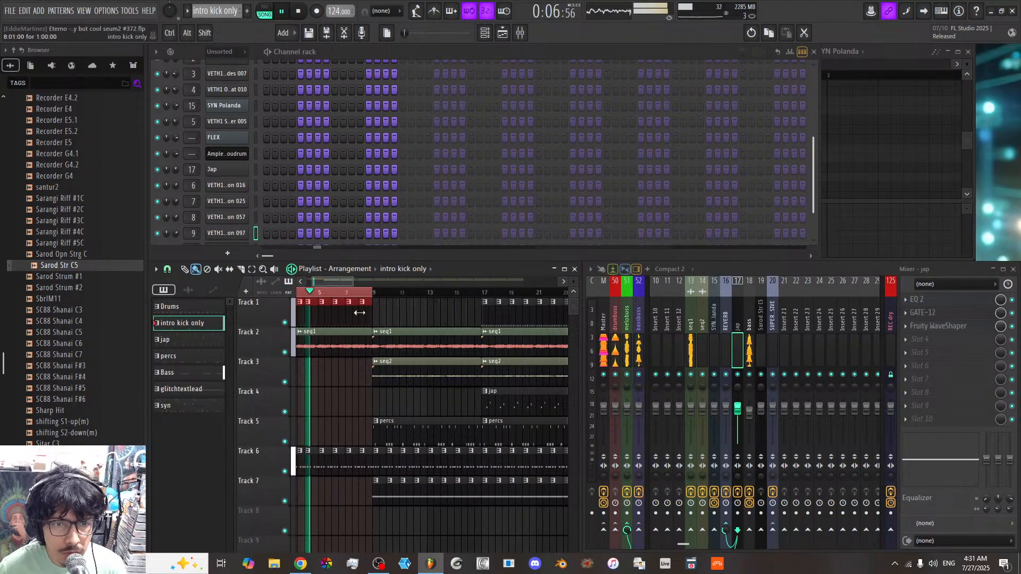
{"action": "left_click_drag", "start_coordinate": [376, 319], "coordinate": [476, 315]}
{"action": "left_click", "coordinate": [483, 294], "text": "ctrl+shift"}
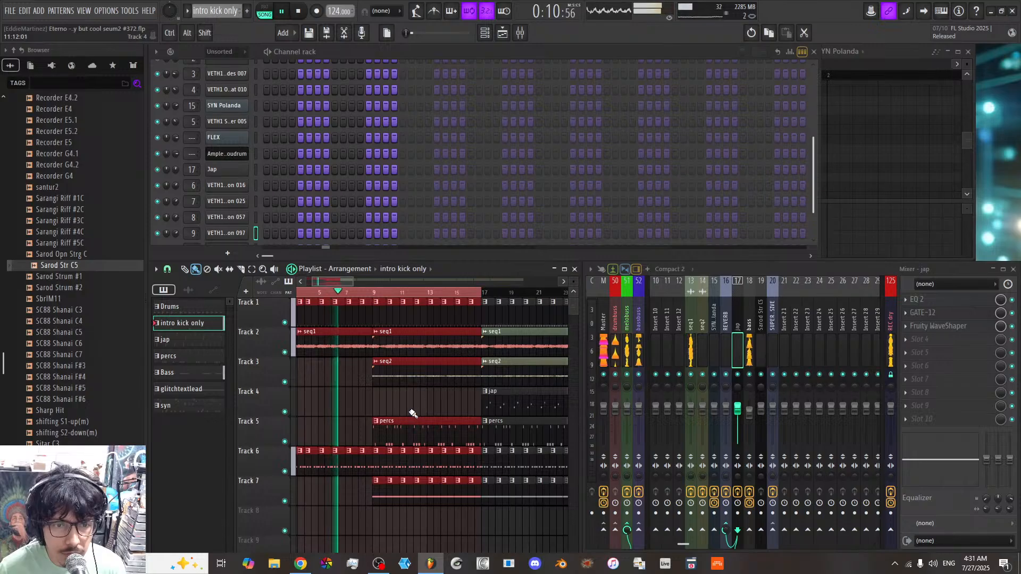
Step: Delete the glitchytextlead clips from bars 9 to 24 on Track 7 and extend the playback selection through bar 24
{"action": "left_click_drag", "start_coordinate": [378, 496], "coordinate": [473, 496]}
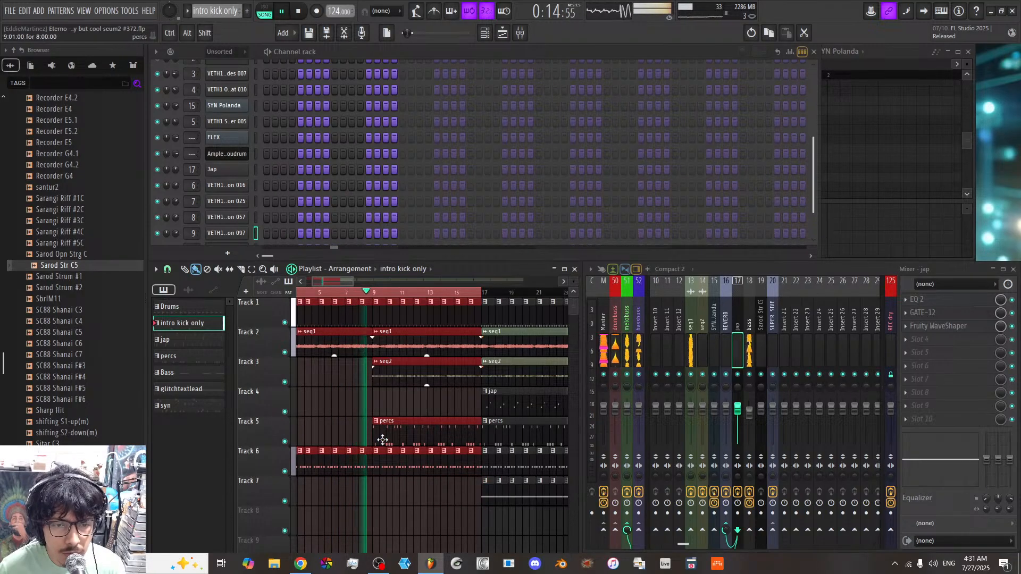
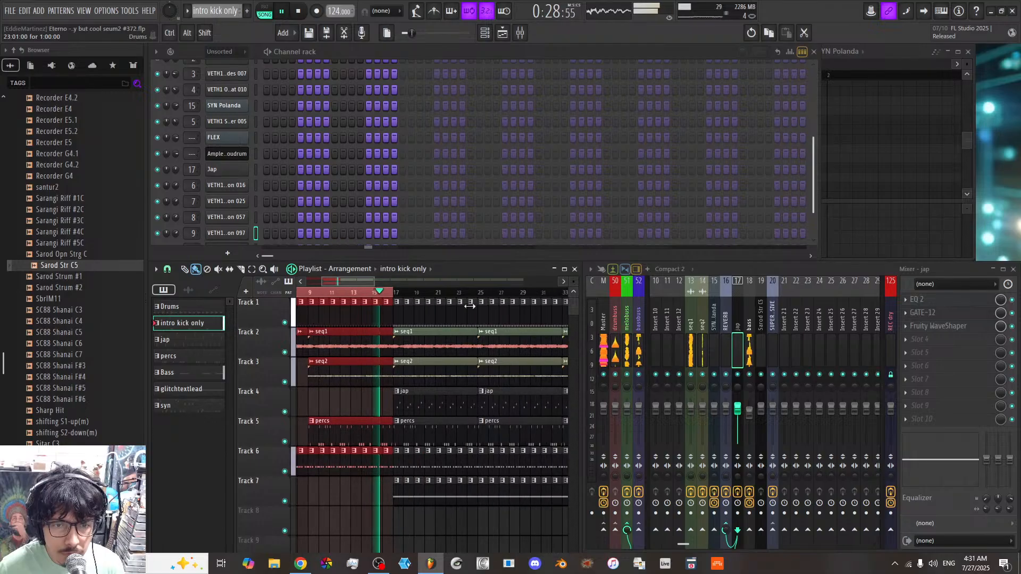
{"action": "left_click", "coordinate": [480, 294], "text": "shift"}
{"action": "left_click_drag", "start_coordinate": [399, 500], "coordinate": [473, 498]}
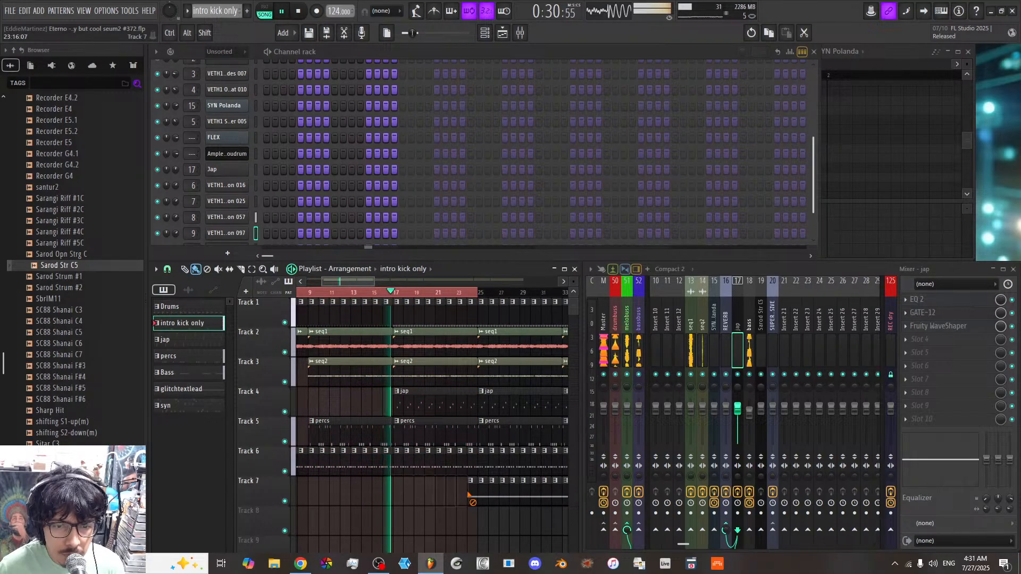
Step: Try removing the jap clip at bar 17 on Track 4, restore it, and trim it to one bar
{"action": "right_click", "coordinate": [428, 410]}
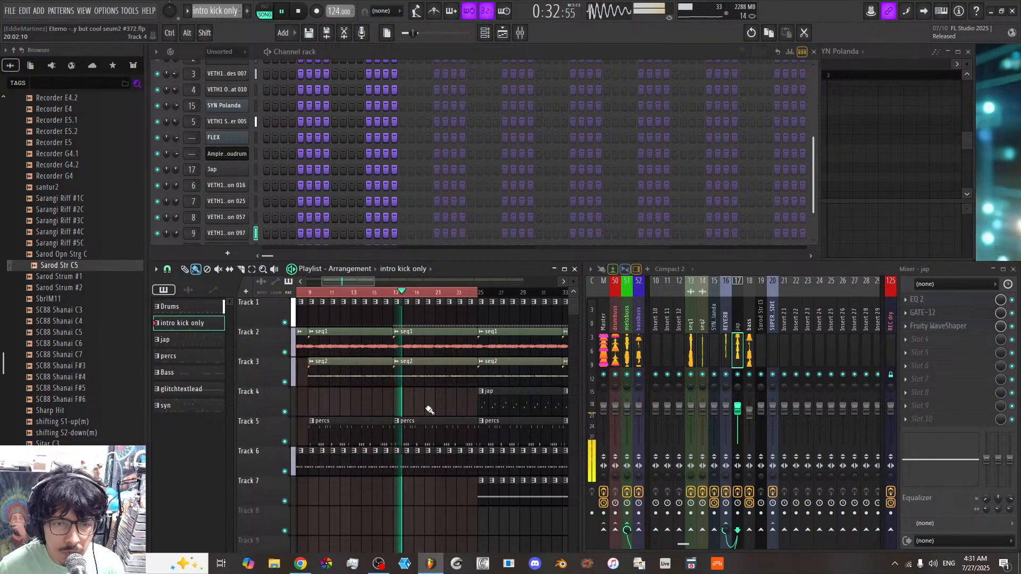
{"action": "key", "text": "ctrl+z"}
{"action": "key", "text": "space"}
{"action": "left_click_drag", "start_coordinate": [476, 388], "coordinate": [419, 388]}
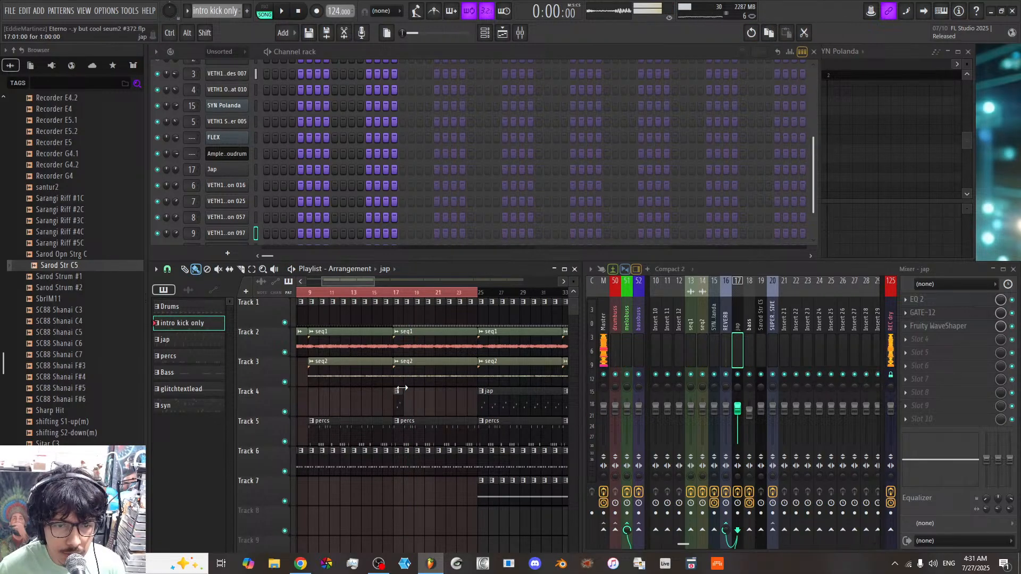
Step: Audition the arrangement from bar 17 and shorten the jap clip there on Track 4 to 8 steps
{"action": "left_click", "coordinate": [391, 294]}
{"action": "key", "text": "space"}
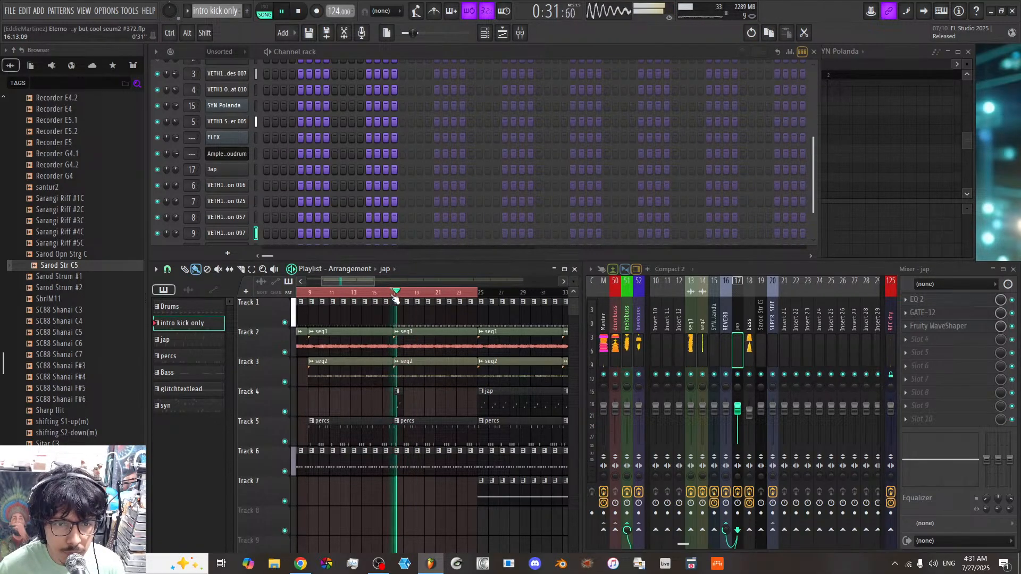
{"action": "scroll", "coordinate": [382, 279], "scroll_direction": "up", "scroll_amount": 2}
{"action": "scroll", "coordinate": [382, 279], "scroll_direction": "up", "scroll_amount": 3}
{"action": "key", "text": "space"}
{"action": "left_click_drag", "start_coordinate": [349, 282], "coordinate": [341, 282]}
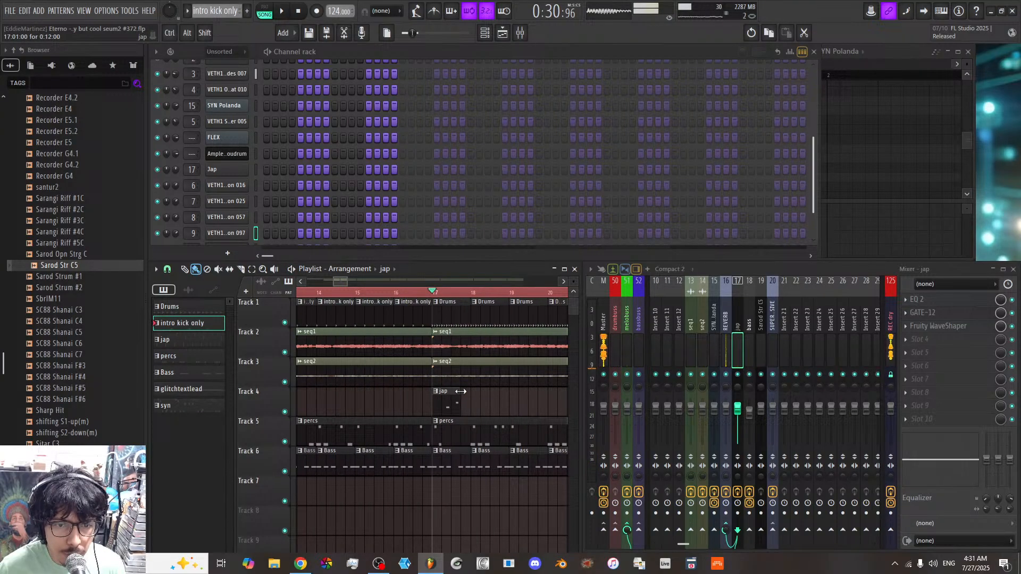
{"action": "key", "text": "space"}
{"action": "scroll", "coordinate": [382, 280], "scroll_direction": "down", "scroll_amount": 3}
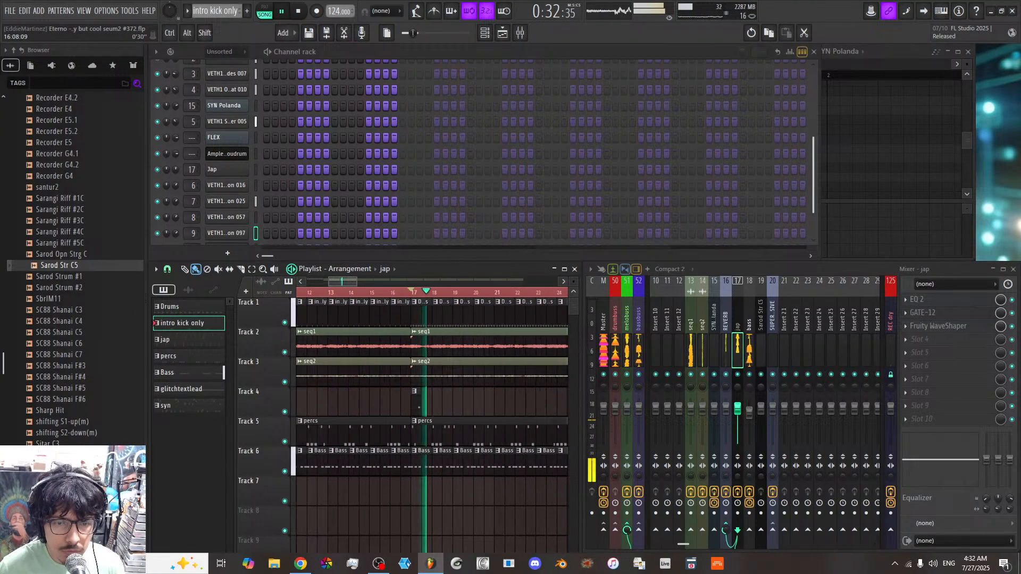
{"action": "scroll", "coordinate": [382, 281], "scroll_direction": "down", "scroll_amount": 1}
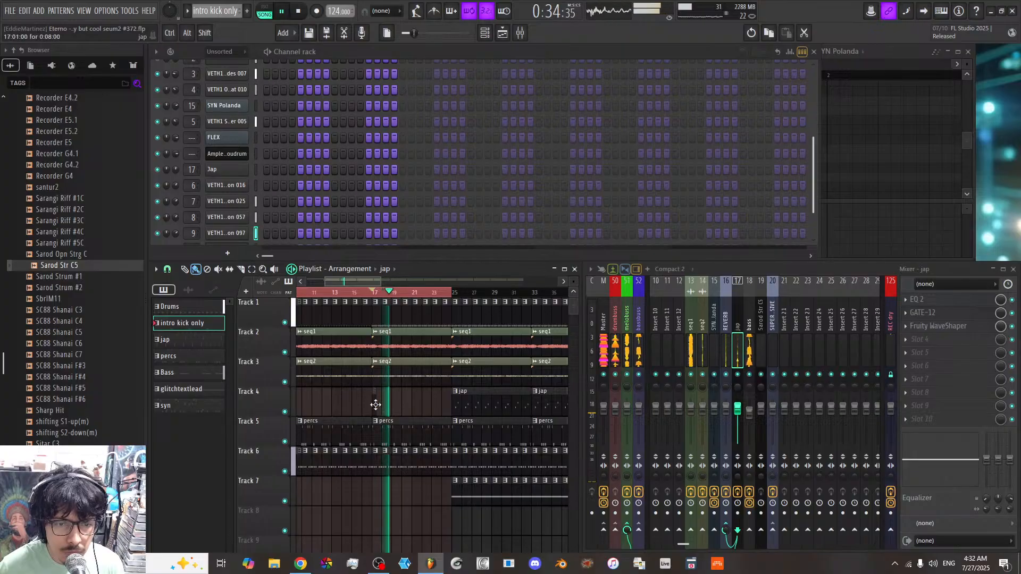
Step: Place a copy of the shortened jap clip at bar 21 on Track 4
{"action": "left_click", "coordinate": [375, 405]}
{"action": "left_click", "coordinate": [415, 406]}
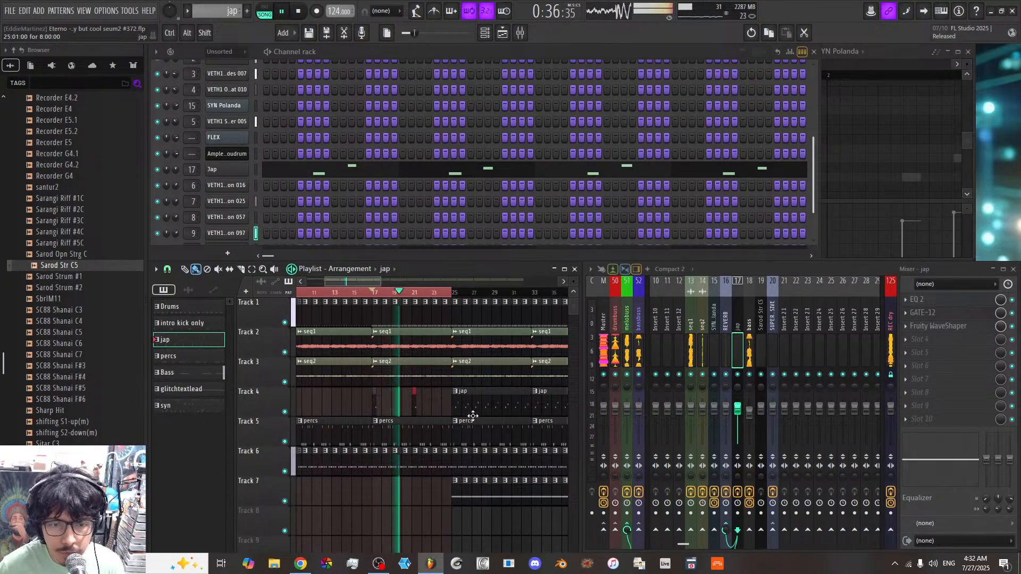
Step: Extend the playback selection through bar 32 and delete the Track 1 drum clips and Track 7 glitchytextlead clips in bars 25 to 32
{"action": "scroll", "coordinate": [430, 282], "scroll_direction": "down", "scroll_amount": 1}
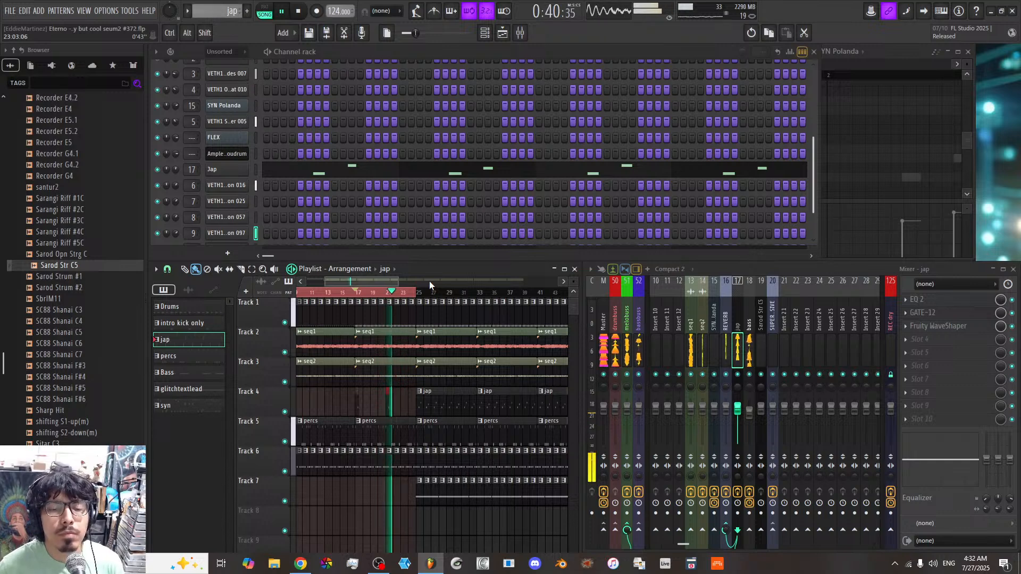
{"action": "left_click", "coordinate": [480, 293], "text": "ctrl+shift"}
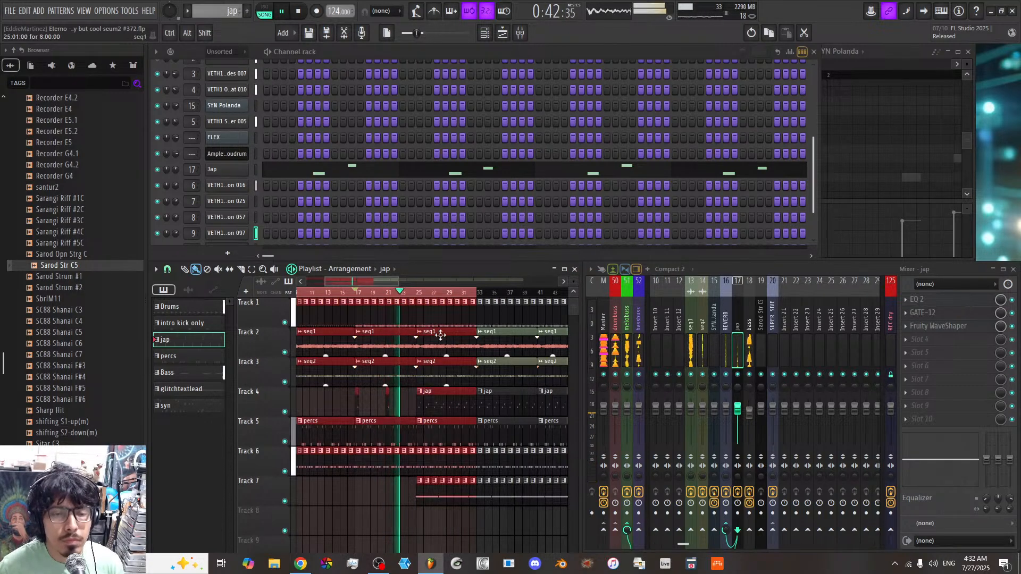
{"action": "left_click_drag", "start_coordinate": [420, 312], "coordinate": [475, 320]}
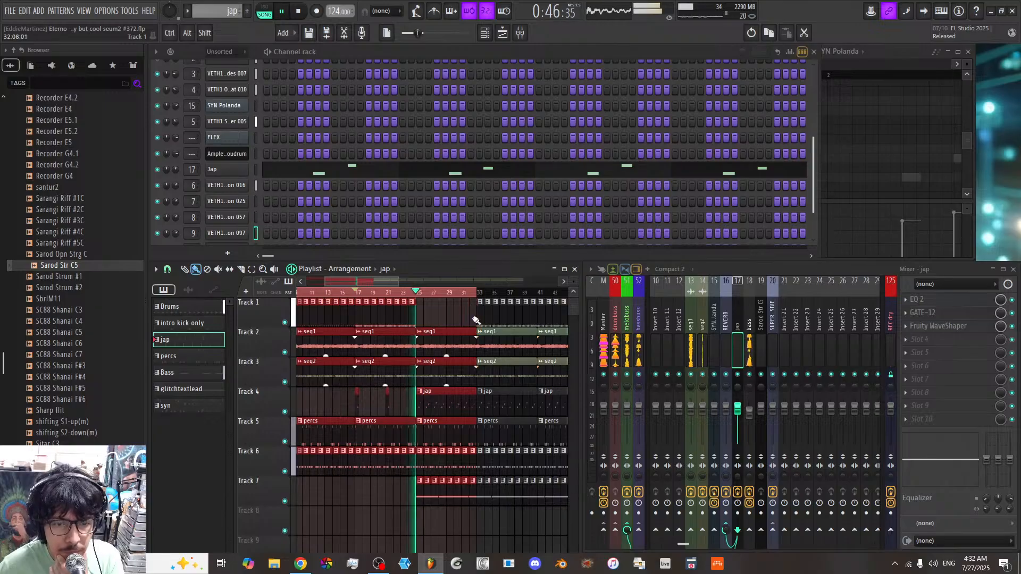
{"action": "left_click_drag", "start_coordinate": [411, 498], "coordinate": [475, 500]}
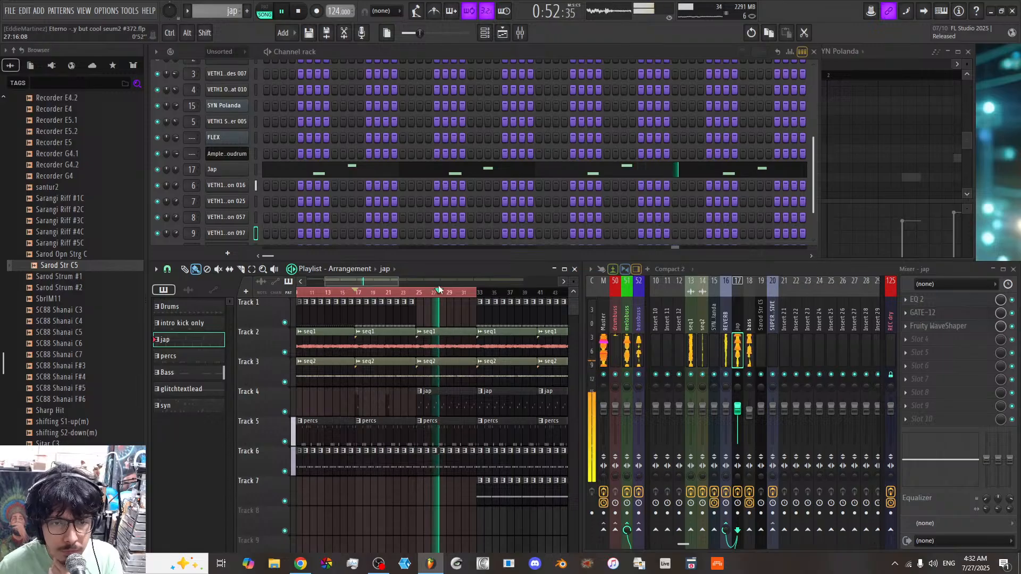
Step: Delete the glitchytextlead clips from bars 33 to 40 on Track 7 and extend the playback selection through bar 40
{"action": "left_click_drag", "start_coordinate": [425, 282], "coordinate": [439, 282]}
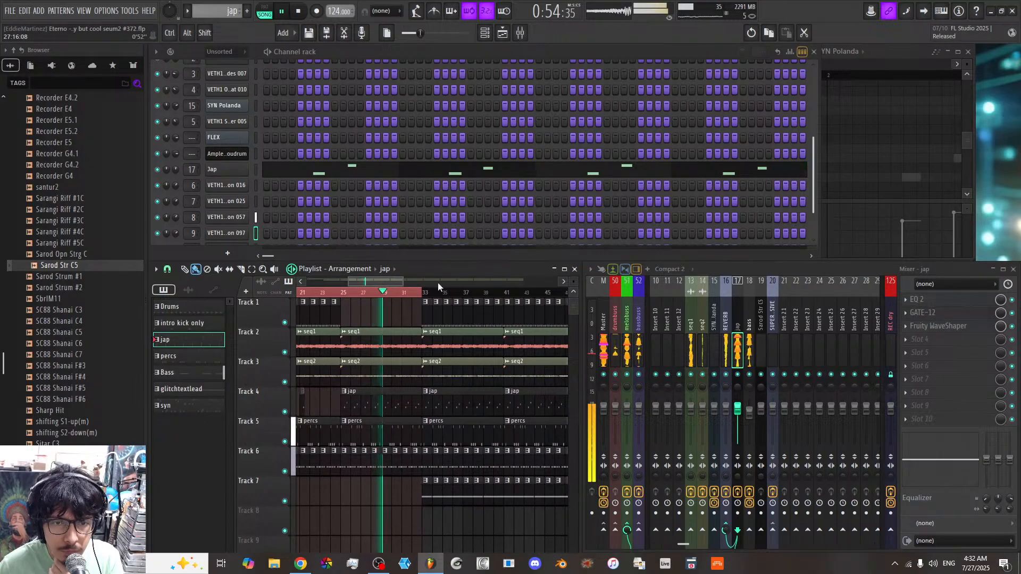
{"action": "scroll", "coordinate": [438, 282], "scroll_direction": "down", "scroll_amount": 1}
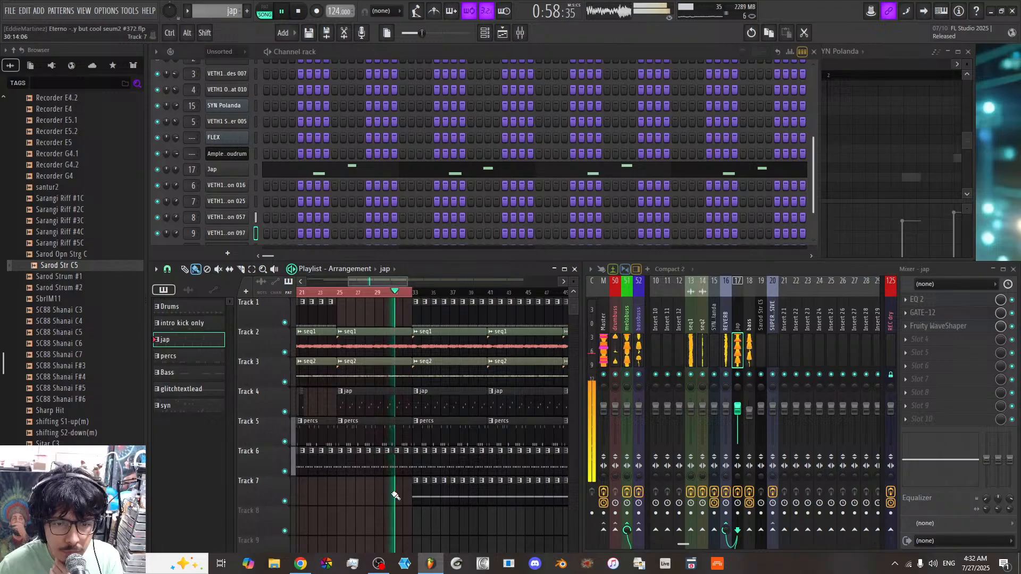
{"action": "left_click_drag", "start_coordinate": [444, 498], "coordinate": [488, 497]}
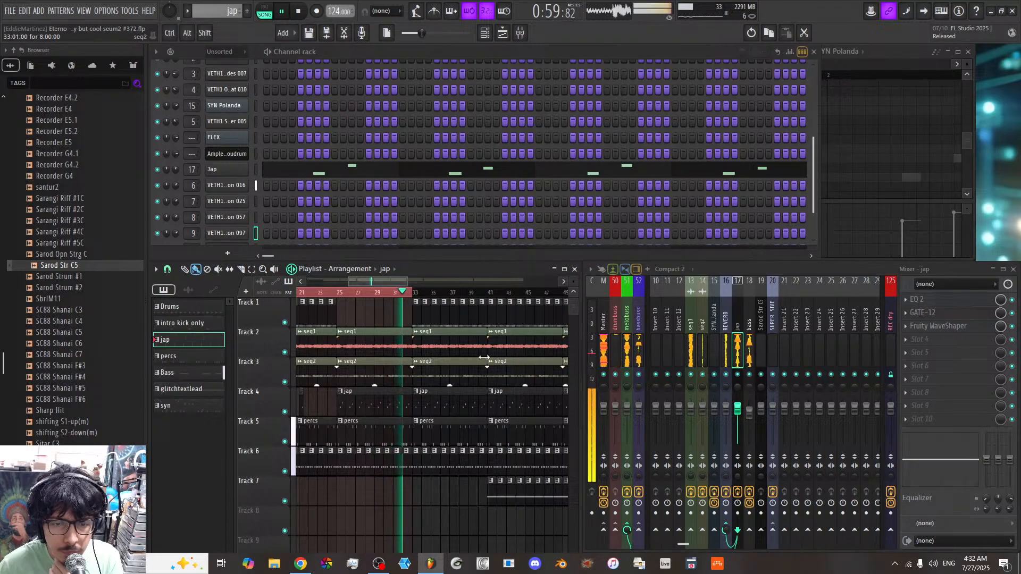
{"action": "right_click", "coordinate": [491, 292]}
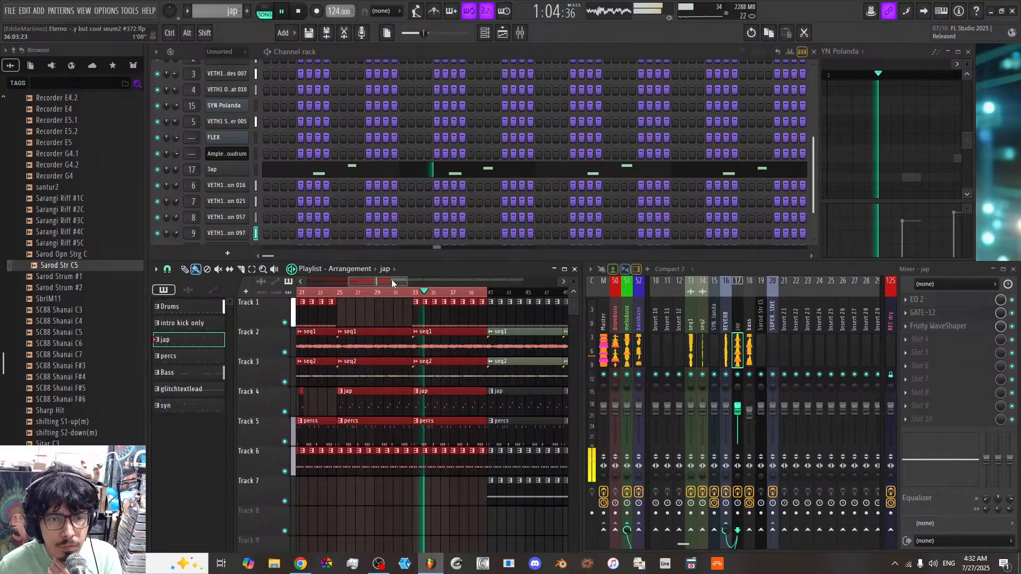
Step: Extend the playback selection through bar 56 and audition the entry of the glitchytextlead part at bar 41
{"action": "scroll", "coordinate": [442, 319], "scroll_direction": "down", "scroll_amount": 2}
{"action": "scroll", "coordinate": [445, 293], "scroll_direction": "down", "scroll_amount": 2}
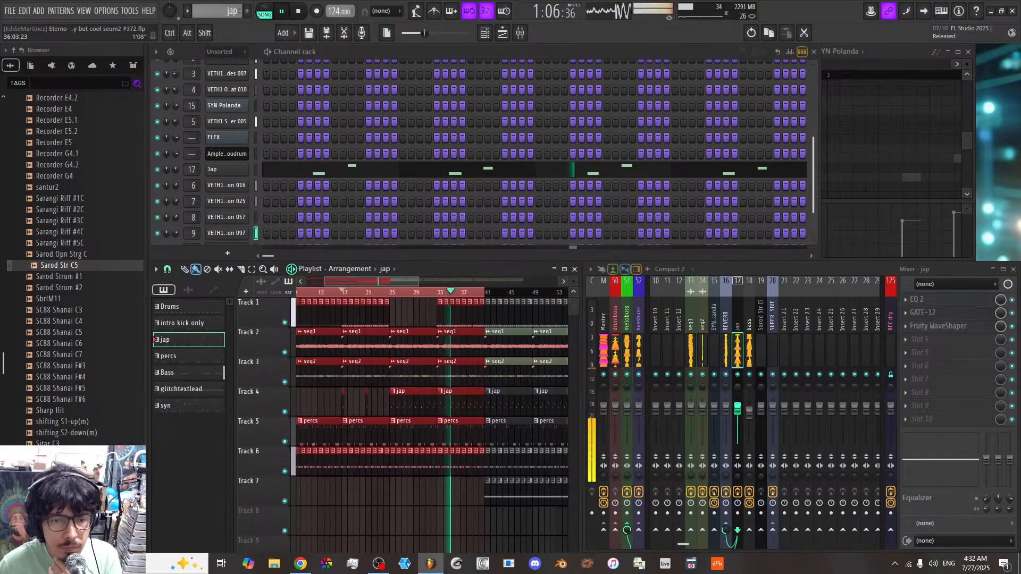
{"action": "scroll", "coordinate": [445, 294], "scroll_direction": "up", "scroll_amount": 1}
{"action": "left_click_drag", "start_coordinate": [381, 281], "coordinate": [392, 280]}
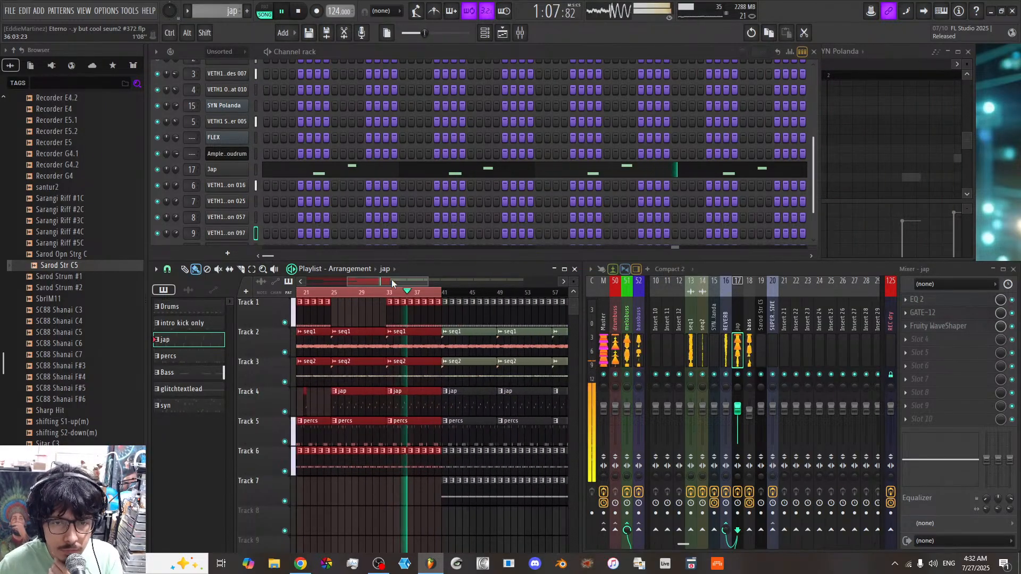
{"action": "left_click", "coordinate": [501, 293], "text": "ctrl+shift"}
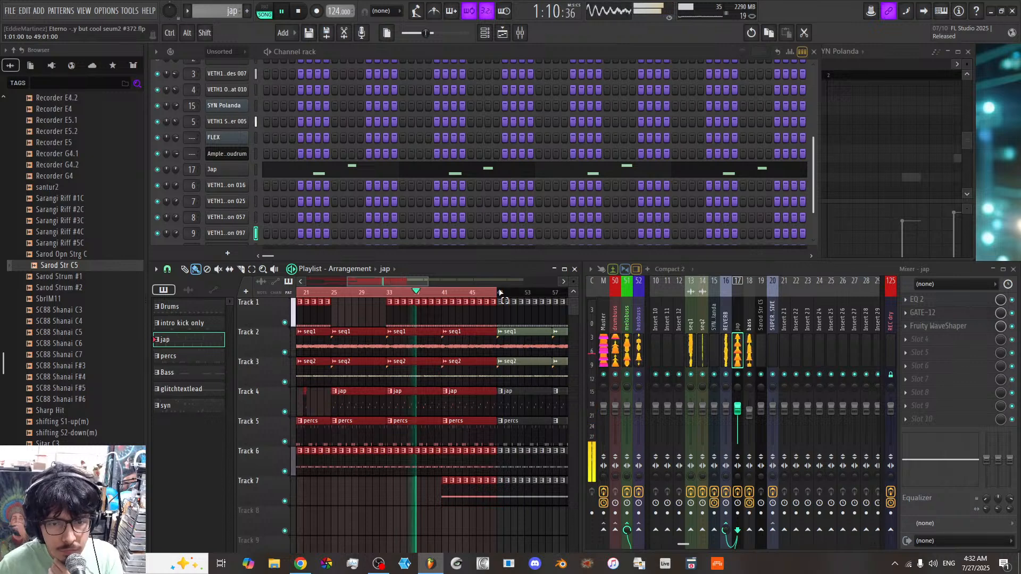
{"action": "left_click", "coordinate": [506, 294], "text": "ctrl+shift"}
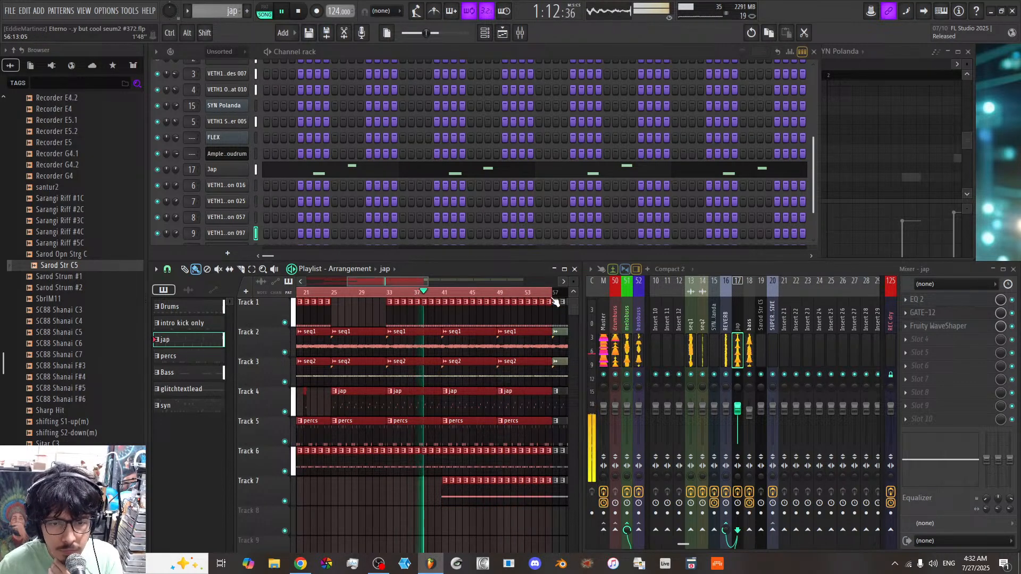
{"action": "scroll", "coordinate": [464, 293], "scroll_direction": "up", "scroll_amount": 5}
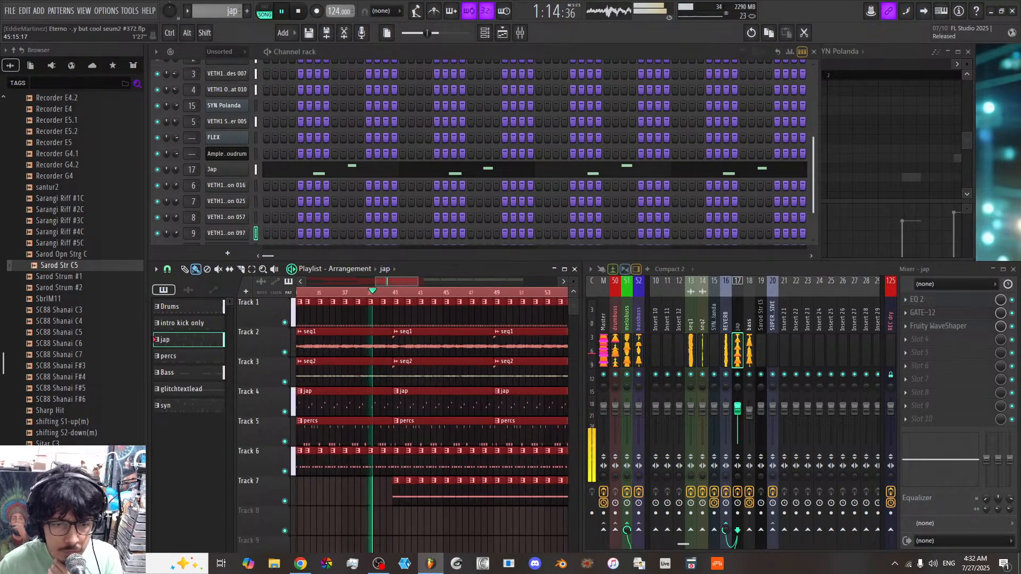
{"action": "scroll", "coordinate": [464, 293], "scroll_direction": "up", "scroll_amount": 2}
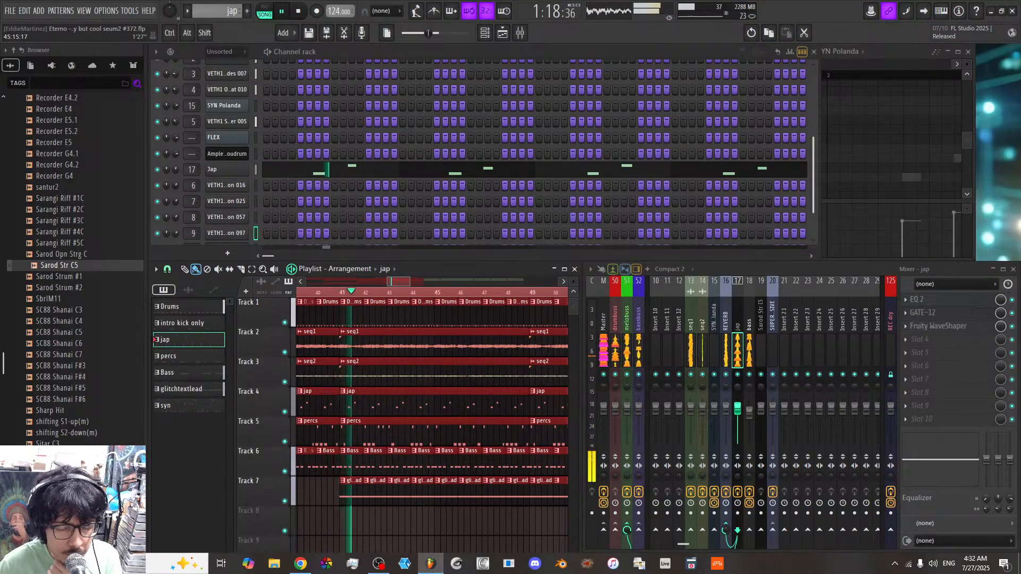
{"action": "scroll", "coordinate": [432, 293], "scroll_direction": "down", "scroll_amount": 3}
{"action": "key", "text": "space"}
{"action": "scroll", "coordinate": [341, 295], "scroll_direction": "down", "scroll_amount": 5}
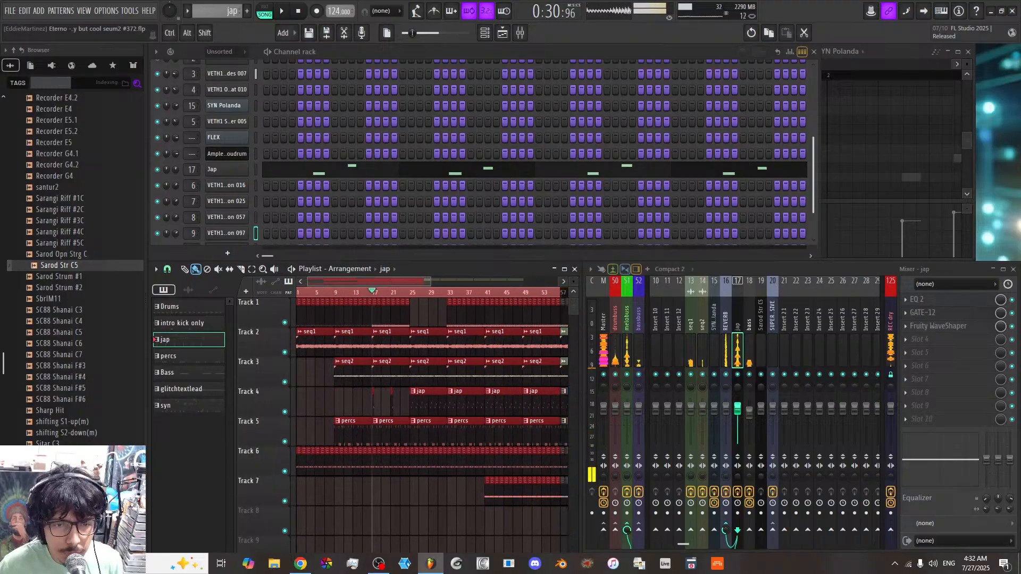
Step: Clear the playlist selection and audition the intro from bar 1 and again from bar 9
{"action": "left_click", "coordinate": [339, 298]}
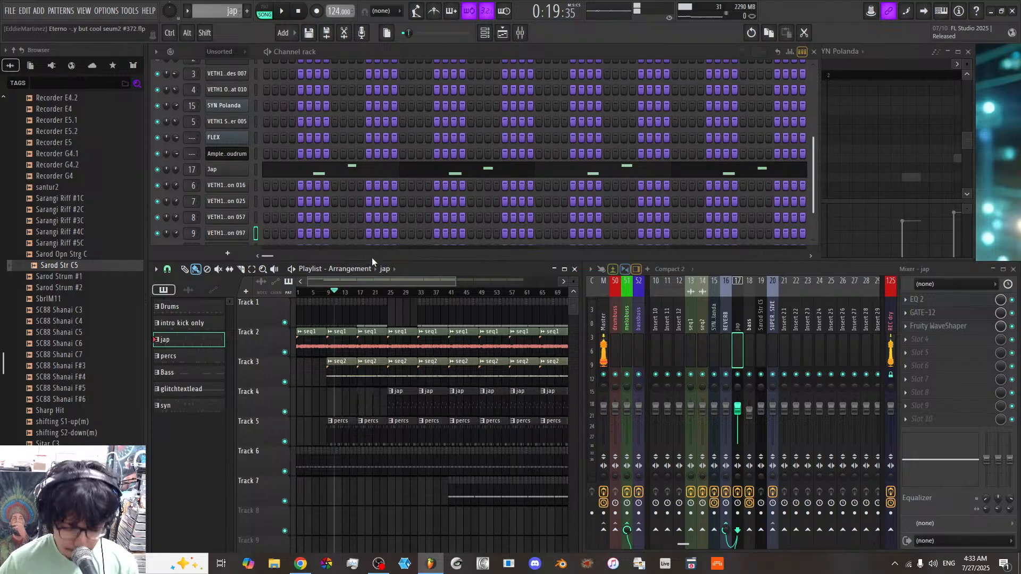
{"action": "key", "text": "space"}
{"action": "scroll", "coordinate": [341, 280], "scroll_direction": "up", "scroll_amount": 3}
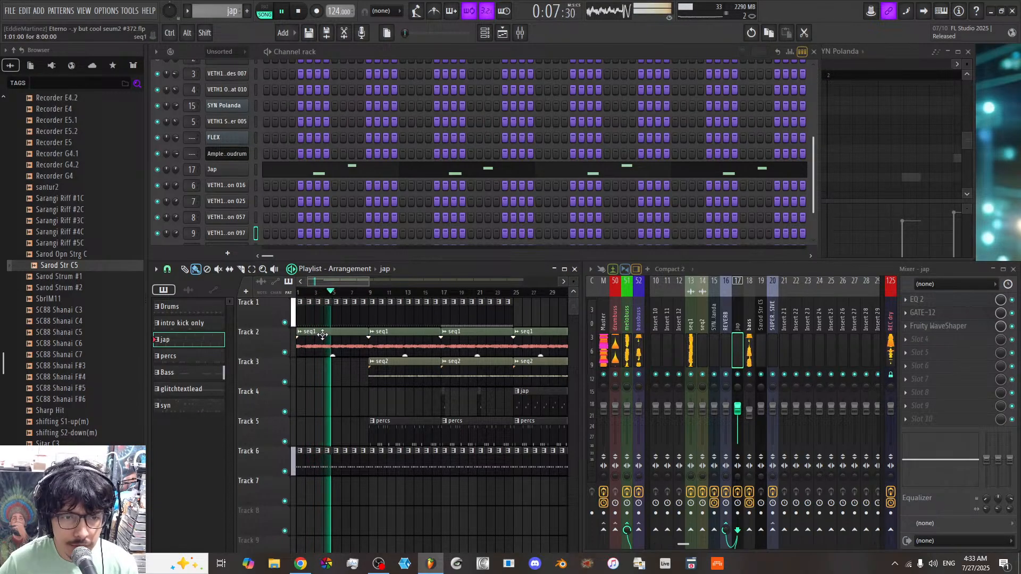
{"action": "key", "text": "space"}
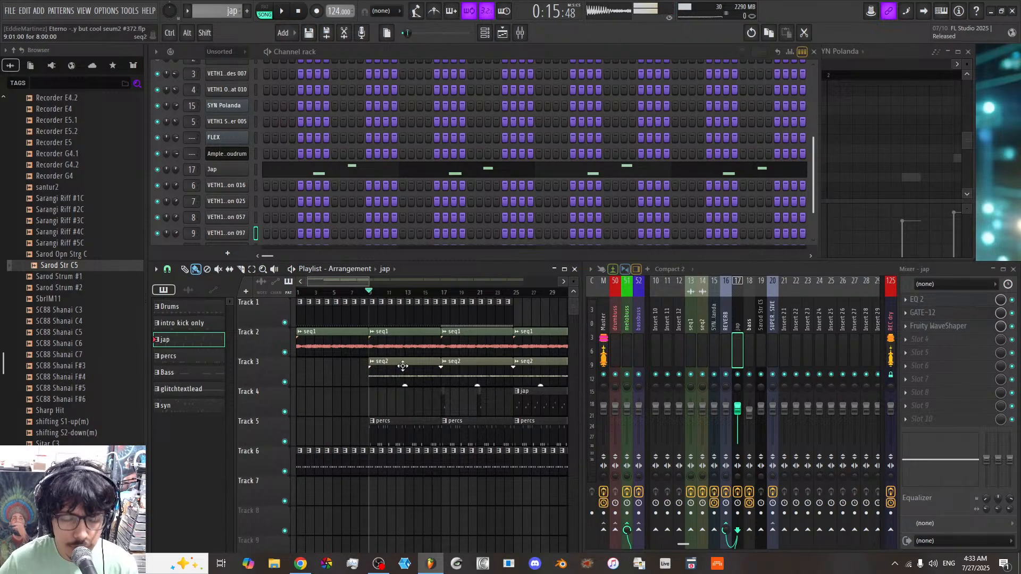
{"action": "key", "text": "space"}
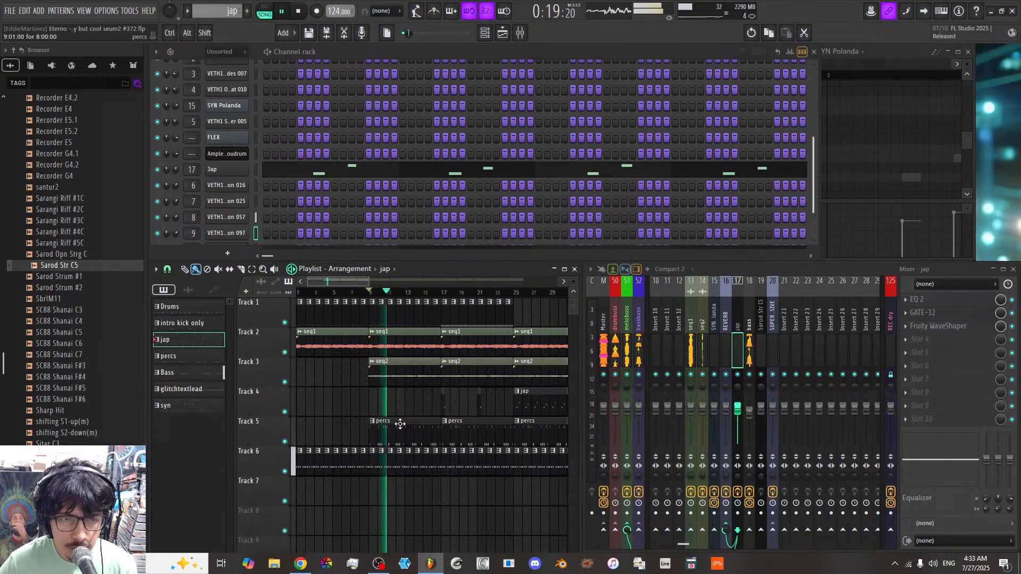
{"action": "key", "text": "space"}
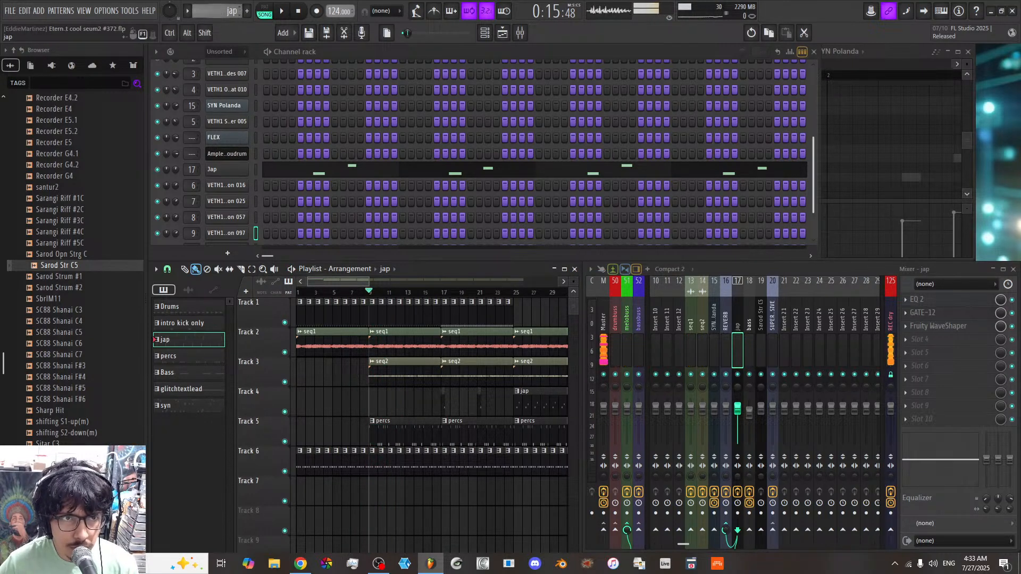
Step: Show the percs pattern in the channel rack to examine its notes, and keep playback in song mode
{"action": "left_click", "coordinate": [218, 15]}
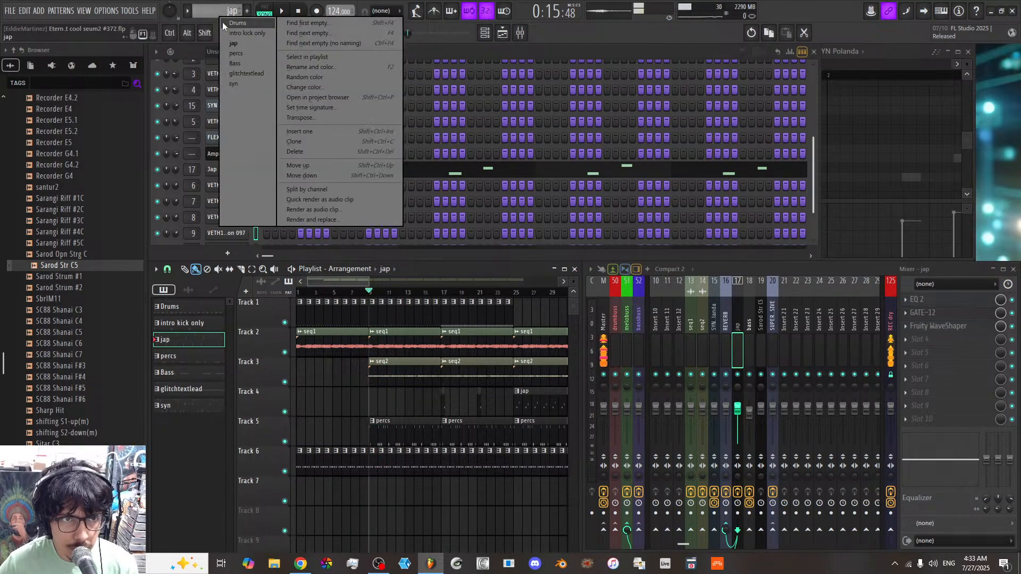
{"action": "left_click", "coordinate": [243, 53]}
{"action": "scroll", "coordinate": [260, 187], "scroll_direction": "down", "scroll_amount": 1}
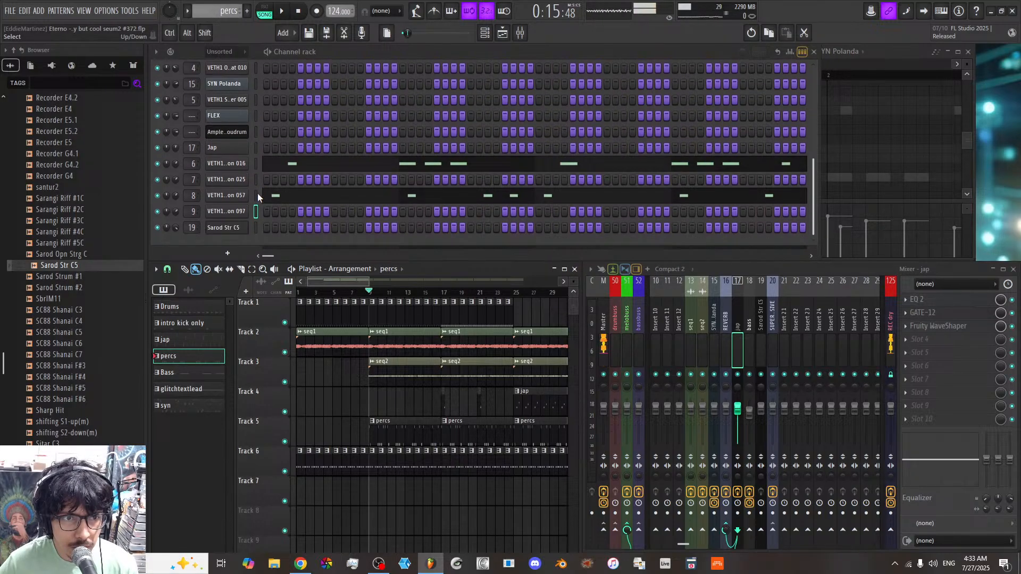
{"action": "left_click", "coordinate": [275, 12]}
{"action": "left_click", "coordinate": [273, 12]}
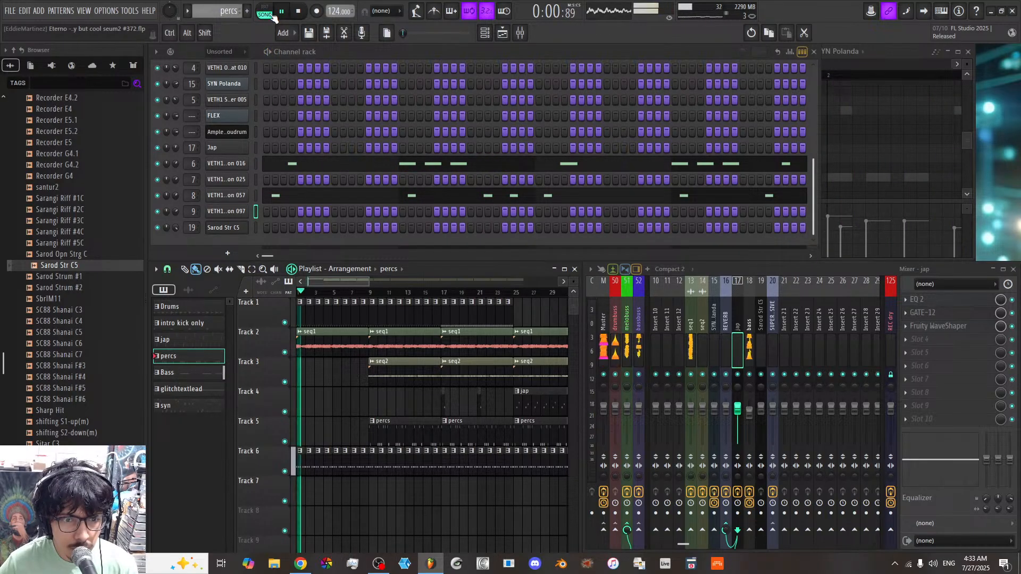
Step: Audition the arrangement from bar 9 into the section starting at bar 17
{"action": "left_click", "coordinate": [375, 294]}
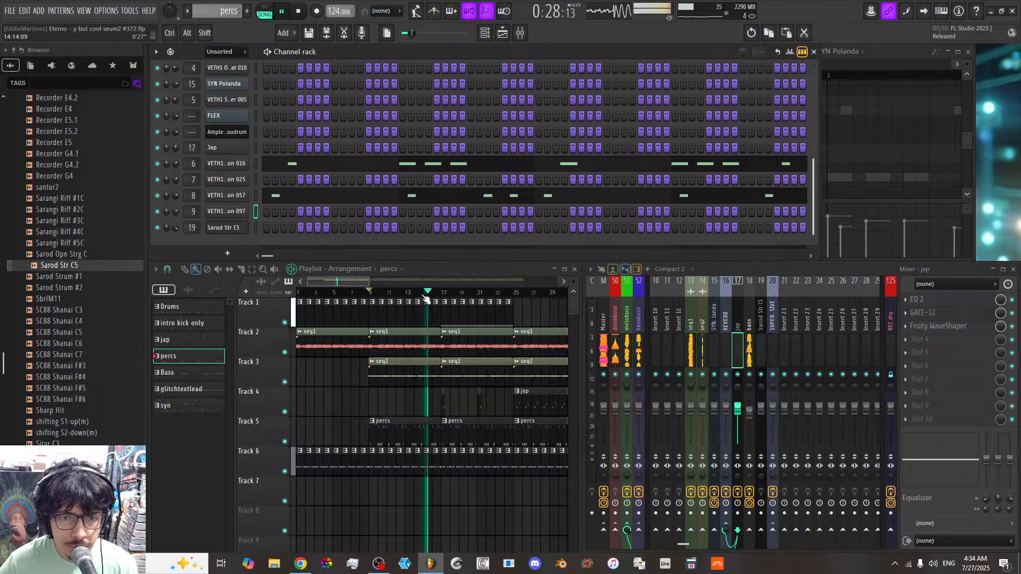
{"action": "left_click_drag", "start_coordinate": [367, 284], "coordinate": [350, 284]}
{"action": "left_click_drag", "start_coordinate": [342, 283], "coordinate": [361, 283]}
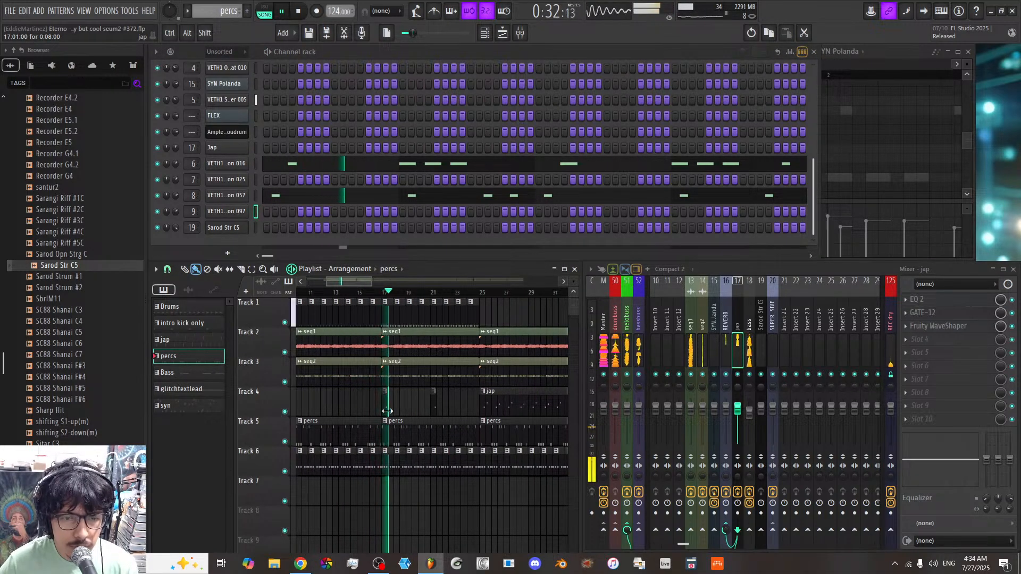
{"action": "key", "text": "space"}
Step: Make the Drums clip at bar 17 on Track 1 unique and delete the Drums clips from bars 18 to 24
{"action": "left_click_drag", "start_coordinate": [359, 281], "coordinate": [346, 302]}
{"action": "left_click", "coordinate": [334, 303]}
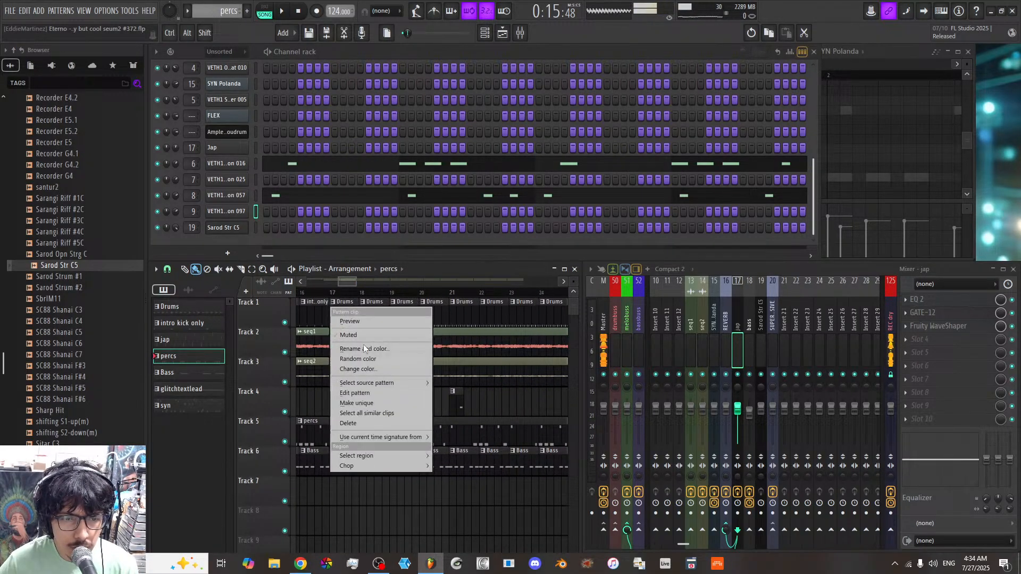
{"action": "left_click", "coordinate": [365, 403]}
{"action": "right_click", "coordinate": [377, 318]}
{"action": "left_click_drag", "start_coordinate": [401, 319], "coordinate": [565, 316]}
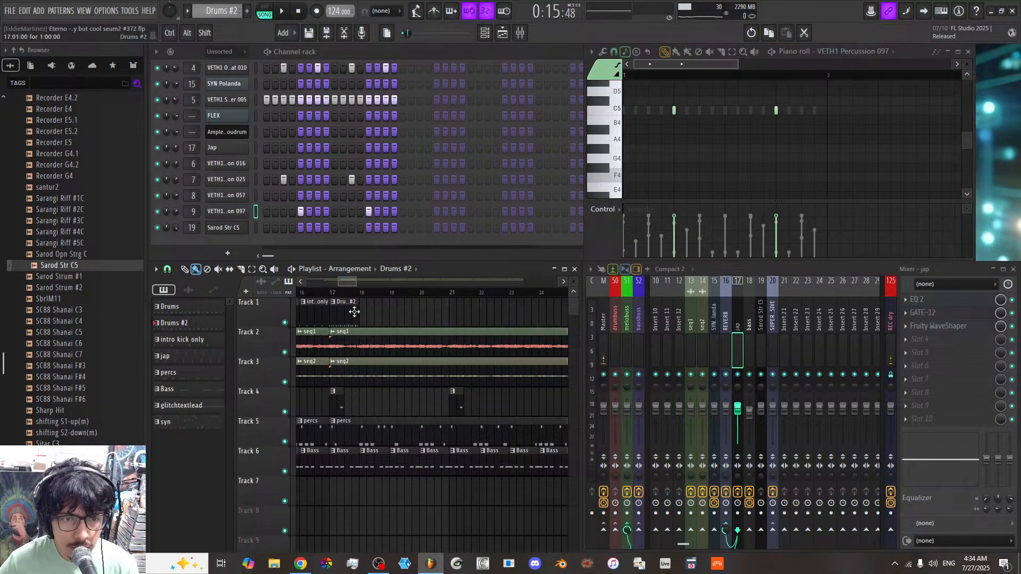
Step: Fill bars 18 to 24 on Track 1 with the unique drum clip and rename its pattern "pre drums"
{"action": "left_click_drag", "start_coordinate": [348, 284], "coordinate": [348, 275]}
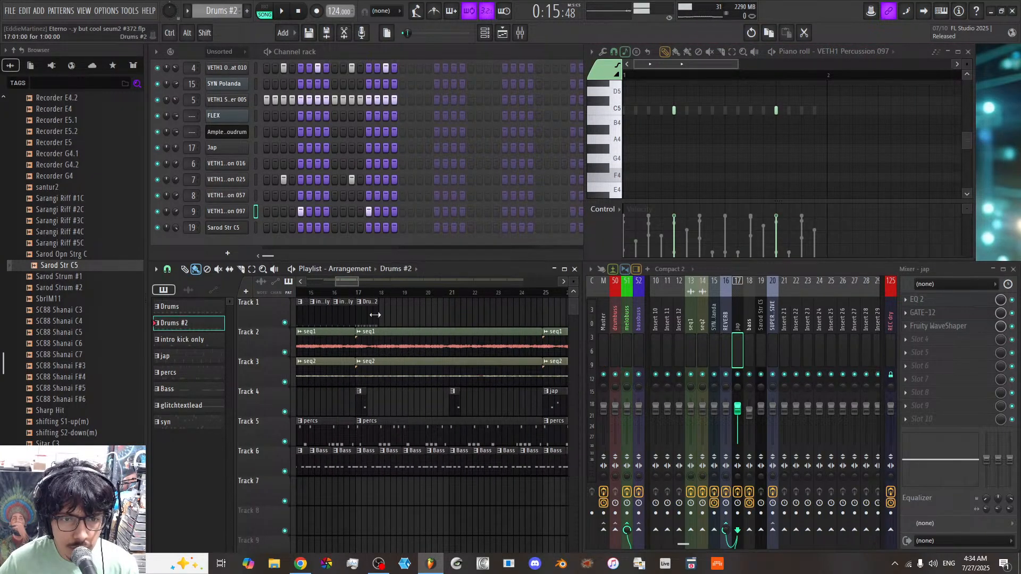
{"action": "left_click_drag", "start_coordinate": [384, 318], "coordinate": [530, 320]}
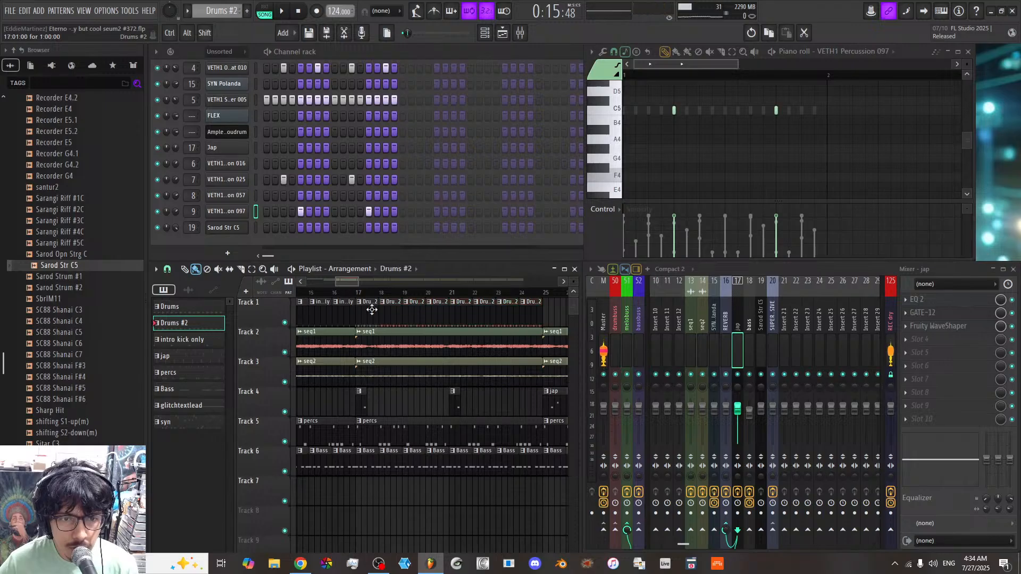
{"action": "double_click", "coordinate": [195, 326]}
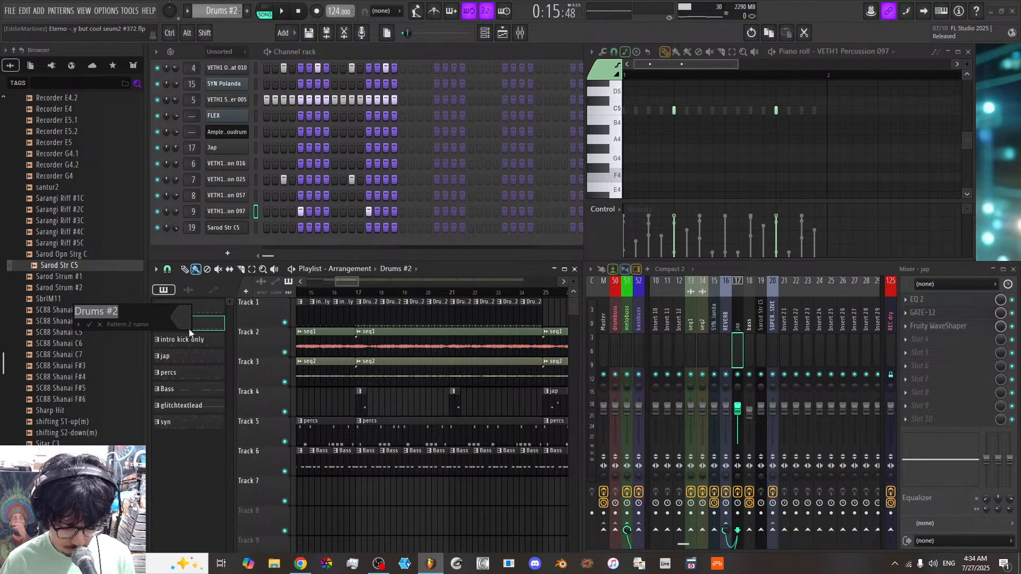
{"action": "type", "text": "pre"}
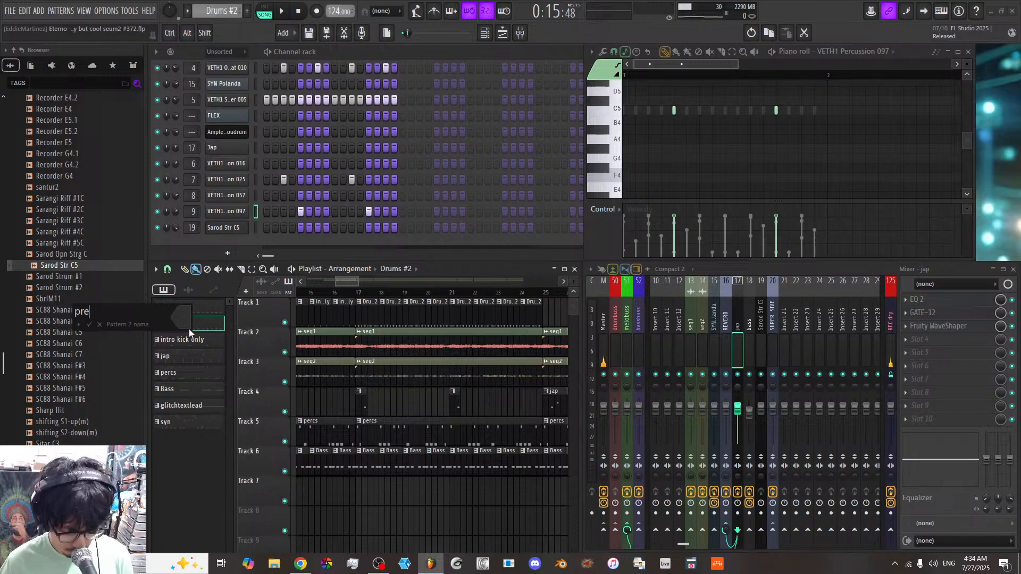
{"action": "type", "text": " drums"}
{"action": "key", "text": "Return"}
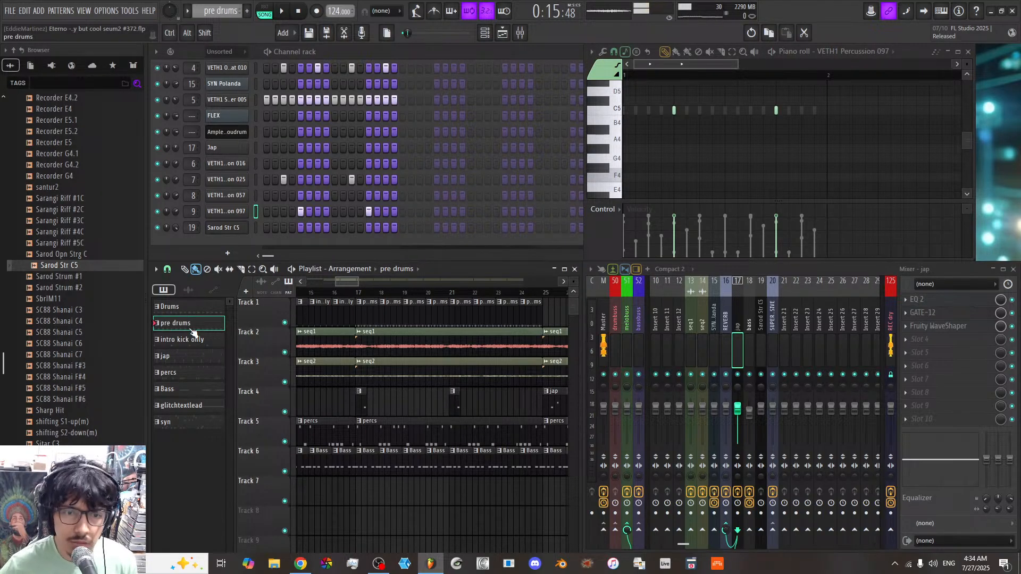
Step: Audition the pre drums section from bar 17
{"action": "left_click", "coordinate": [358, 293]}
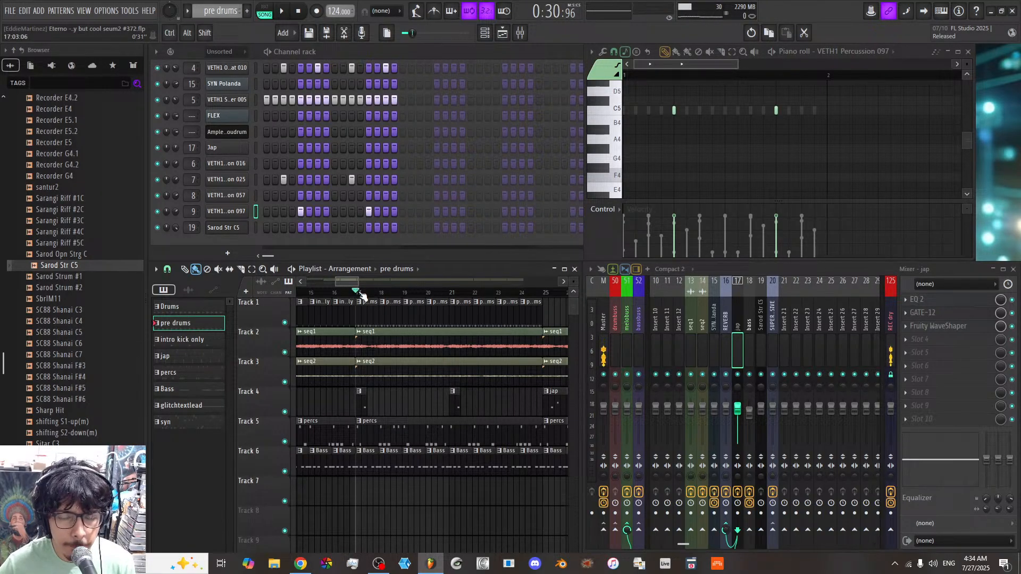
{"action": "key", "text": "space"}
{"action": "key", "text": "space"}
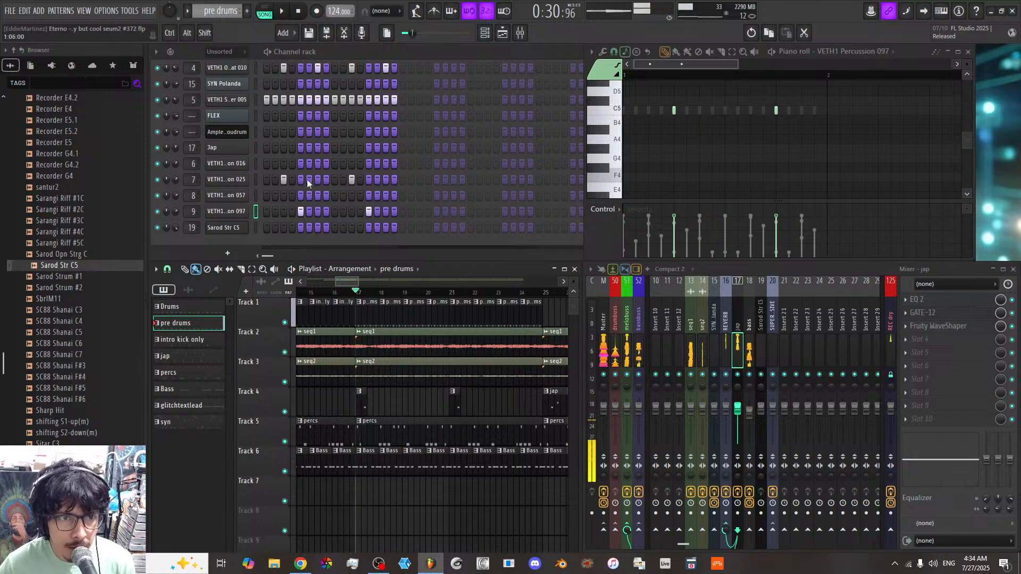
Step: Cut the VETH1 Percussion 097 notes from the pre drums pattern and audition the arrangement
{"action": "key", "text": "space"}
{"action": "key", "text": "space"}
{"action": "right_click", "coordinate": [226, 211]}
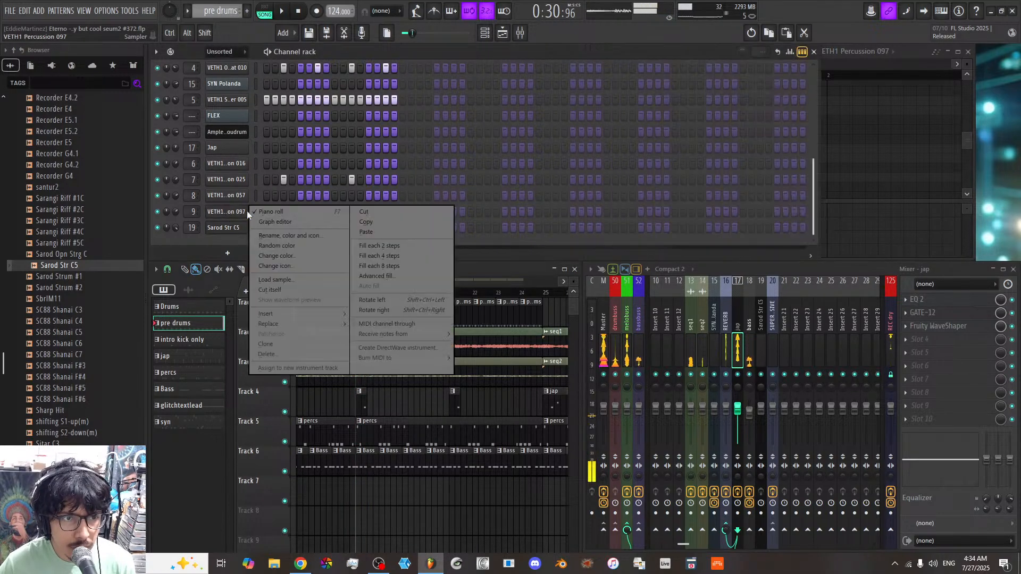
{"action": "left_click", "coordinate": [355, 211]}
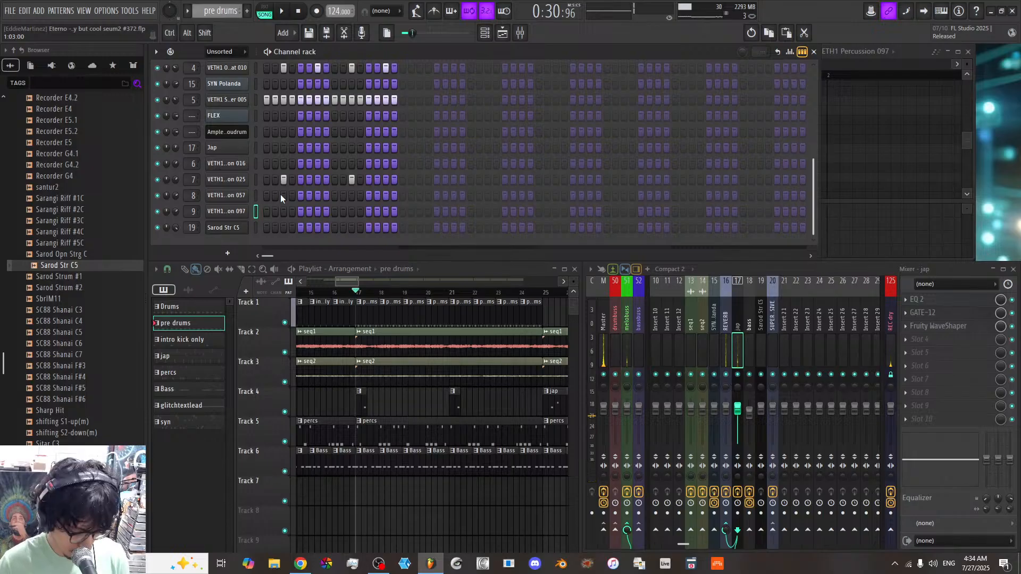
{"action": "key", "text": "space"}
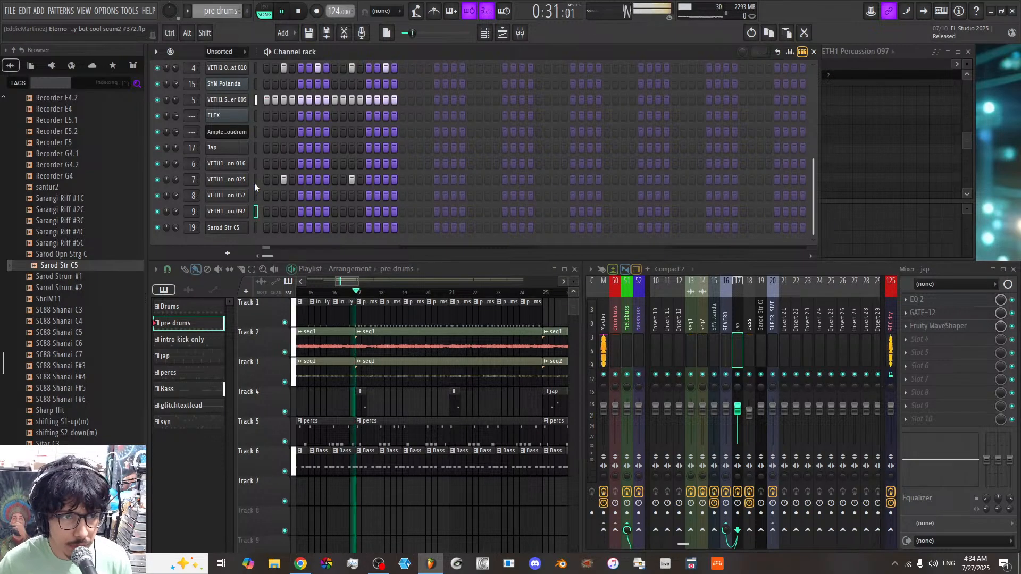
Step: Cut the steps of the VETH1 O..at 010 channel from the pre drums pattern and audition it
{"action": "key", "text": "space"}
{"action": "scroll", "coordinate": [254, 183], "scroll_direction": "up", "scroll_amount": 6}
{"action": "left_click", "coordinate": [256, 155]}
{"action": "key", "text": "ctrl+x"}
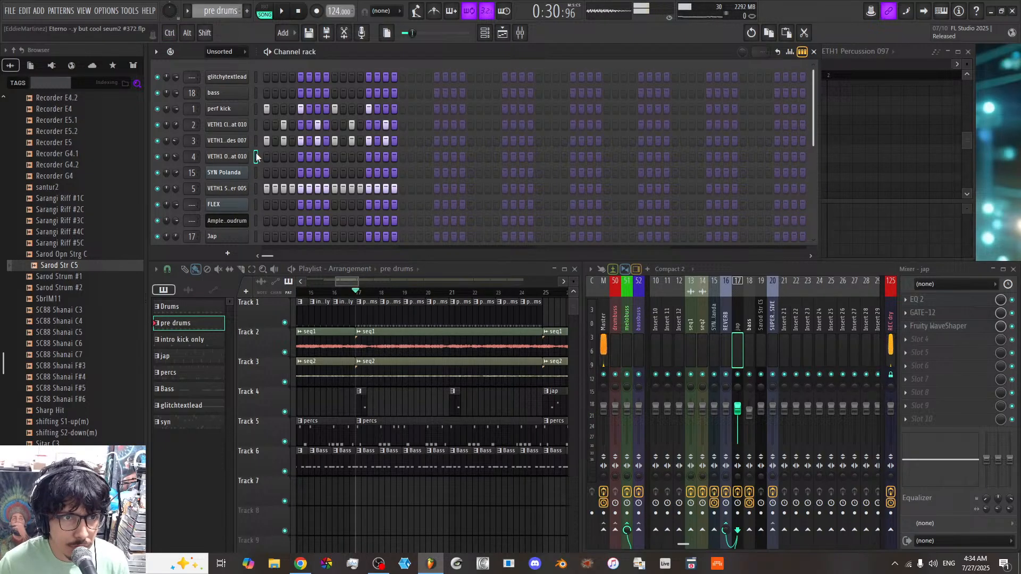
{"action": "key", "text": "space"}
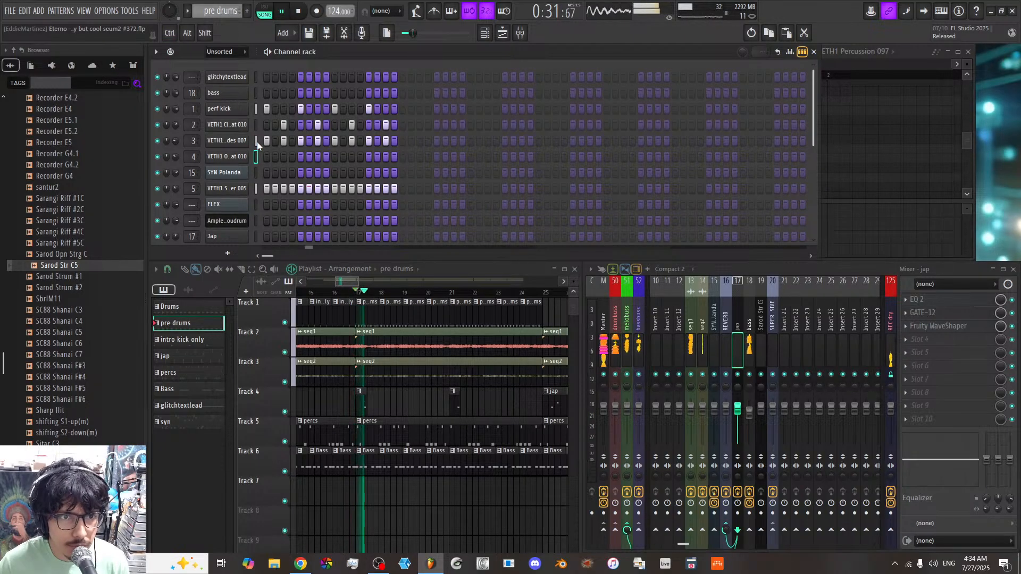
Step: Cut the steps of the VETH1 ..des 007 channel from the pre drums pattern
{"action": "key", "text": "space"}
{"action": "scroll", "coordinate": [254, 177], "scroll_direction": "down", "scroll_amount": 1}
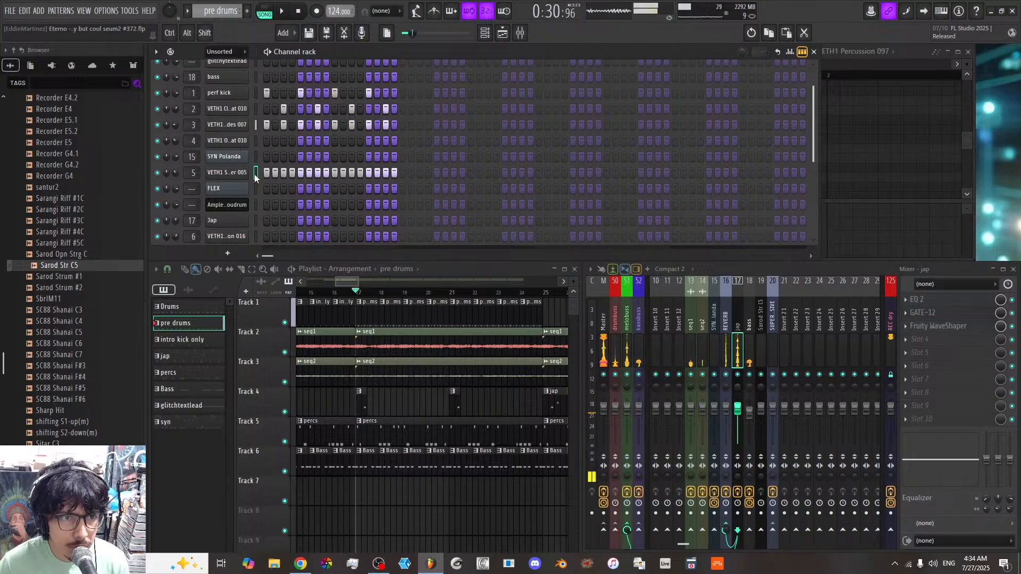
{"action": "left_click", "coordinate": [256, 124]}
{"action": "key", "text": "ctrl+x"}
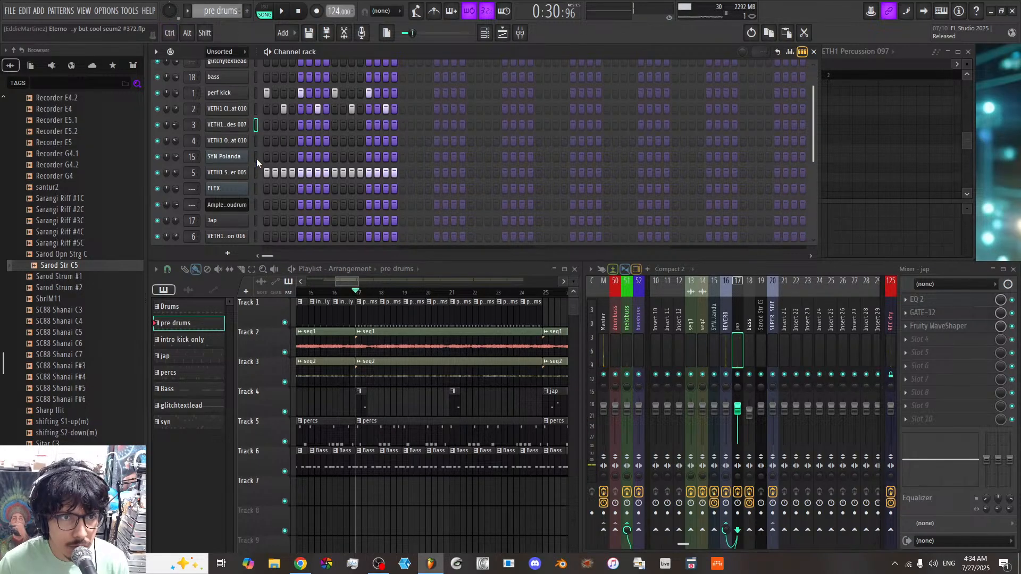
Step: Try the pre drums pattern without the VETH1 S..er 005 steps during playback, and undo the cut
{"action": "key", "text": "space"}
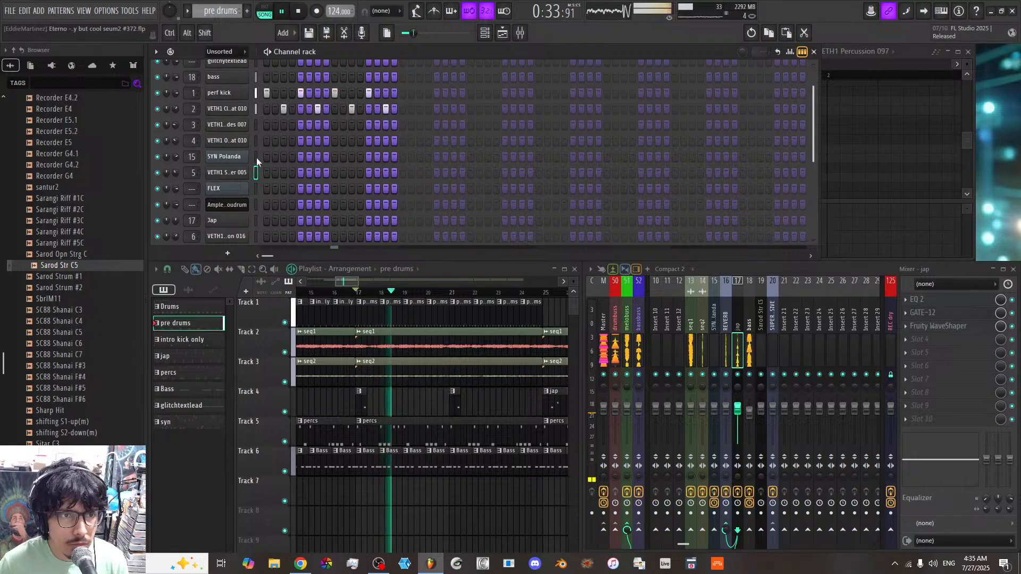
{"action": "key", "text": "ctrl+z"}
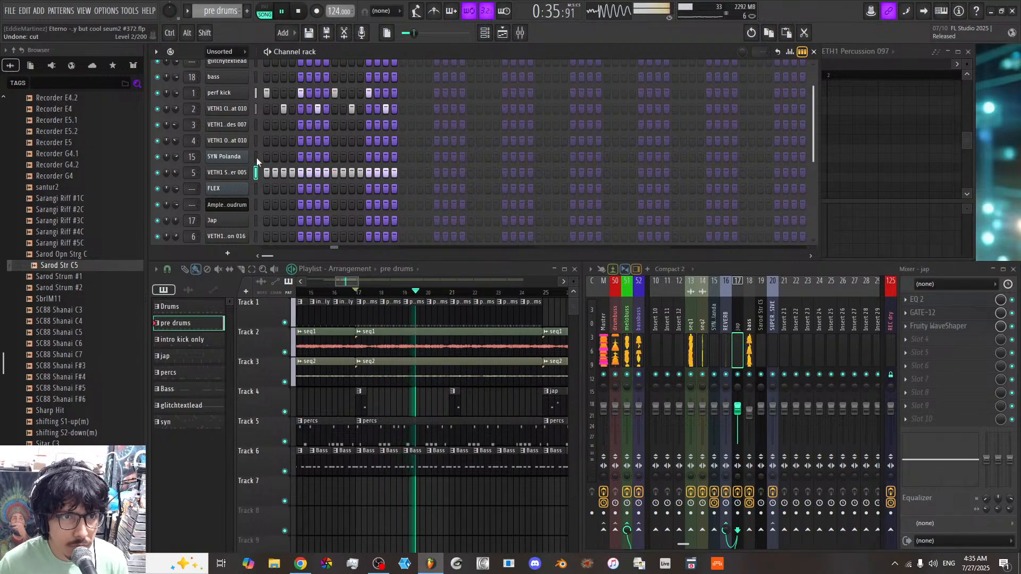
{"action": "key", "text": "space"}
{"action": "scroll", "coordinate": [292, 155], "scroll_direction": "down", "scroll_amount": 1}
{"action": "scroll", "coordinate": [293, 155], "scroll_direction": "down", "scroll_amount": 4}
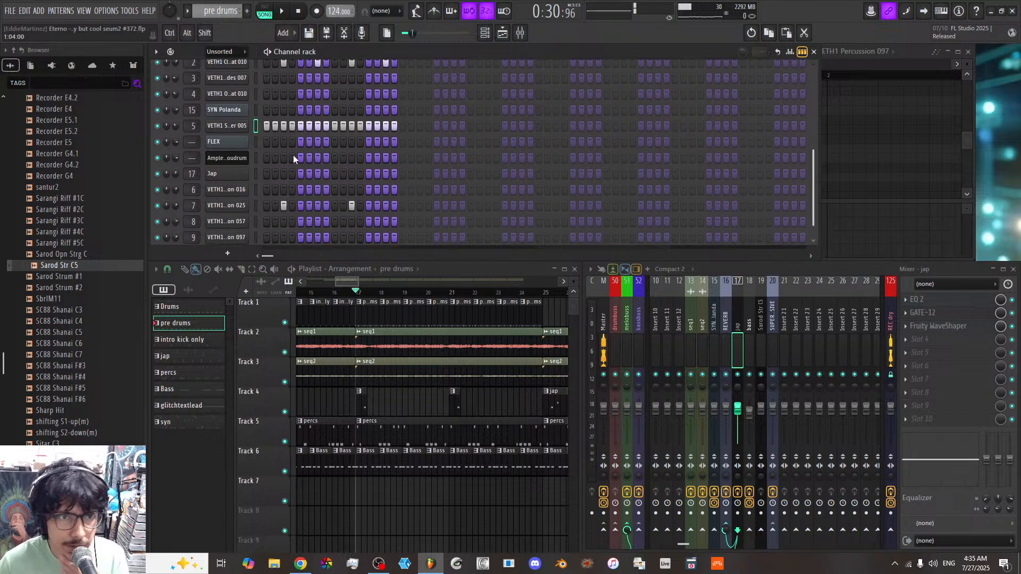
Step: Play the arrangement from bar 15 to check the transition into the pre drums section at bar 17
{"action": "scroll", "coordinate": [364, 184], "scroll_direction": "up", "scroll_amount": 5}
{"action": "left_click", "coordinate": [328, 294]}
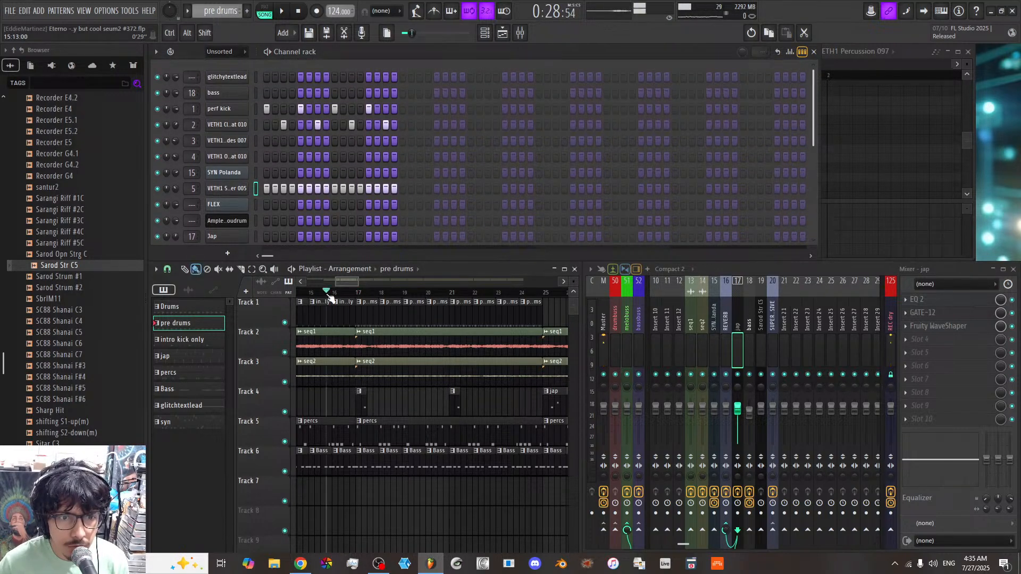
{"action": "key", "text": "space"}
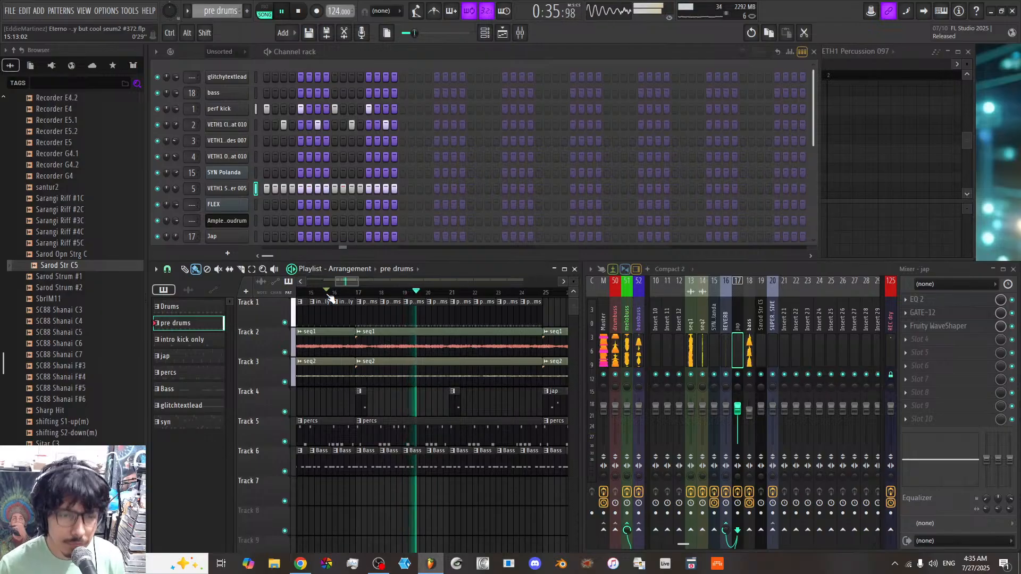
{"action": "left_click_drag", "start_coordinate": [344, 282], "coordinate": [344, 297]}
{"action": "key", "text": "space"}
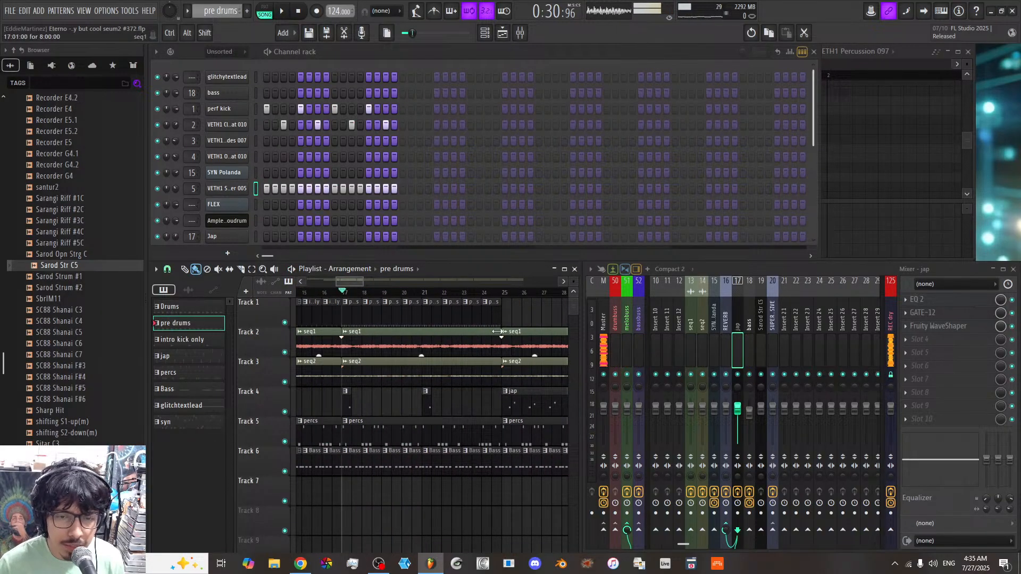
Step: Place a glitchtextlead clip on Track 7, shortened to 4 steps, just before bar 19
{"action": "scroll", "coordinate": [488, 293], "scroll_direction": "down", "scroll_amount": 4}
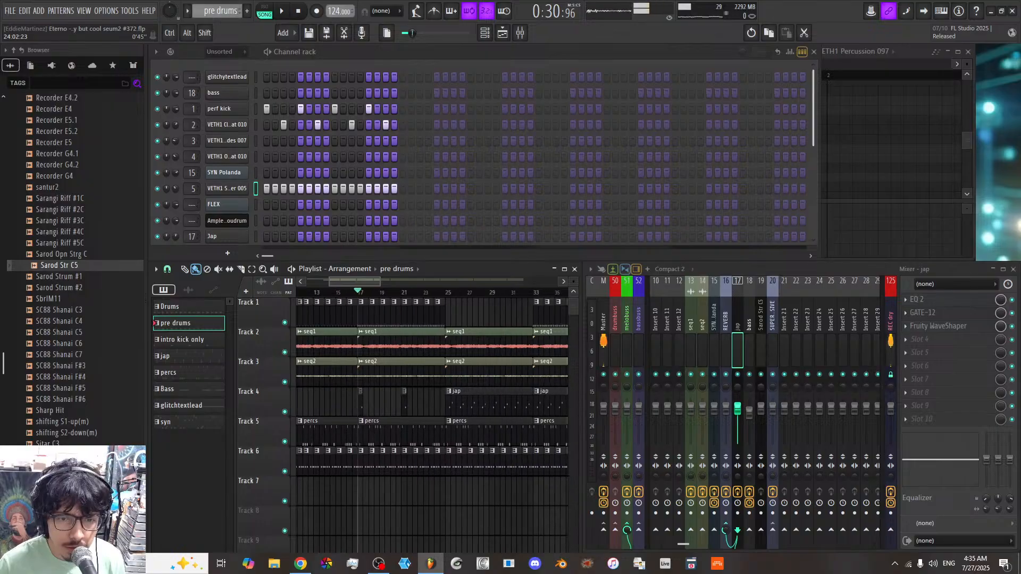
{"action": "scroll", "coordinate": [458, 298], "scroll_direction": "down", "scroll_amount": 4}
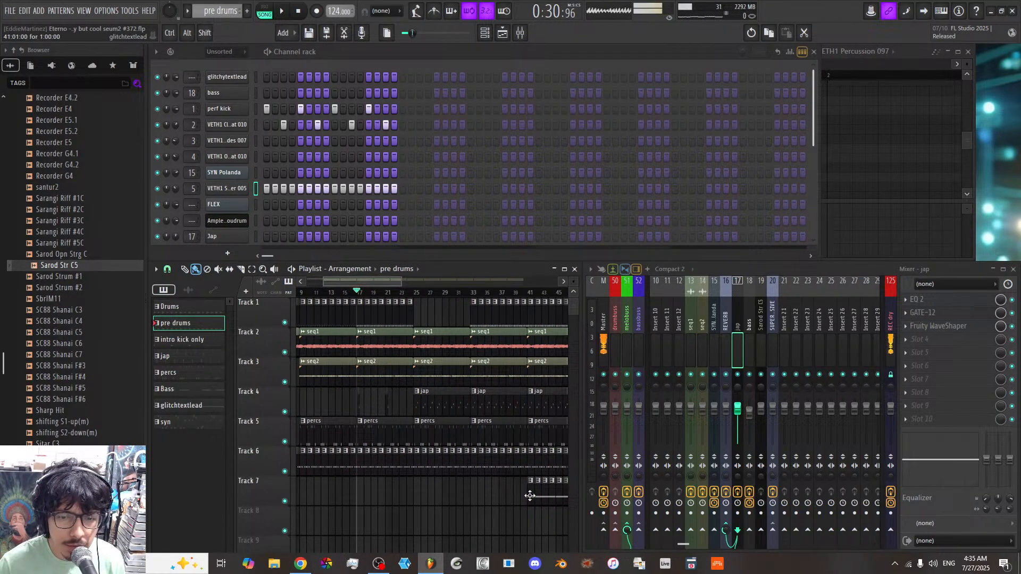
{"action": "left_click", "coordinate": [530, 496]}
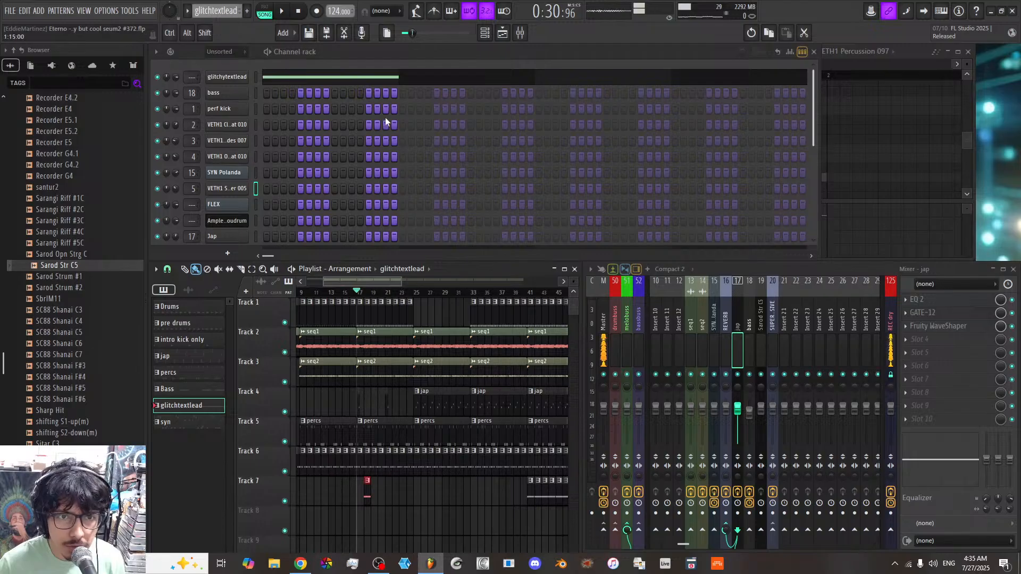
{"action": "scroll", "coordinate": [383, 280], "scroll_direction": "up", "scroll_amount": 8}
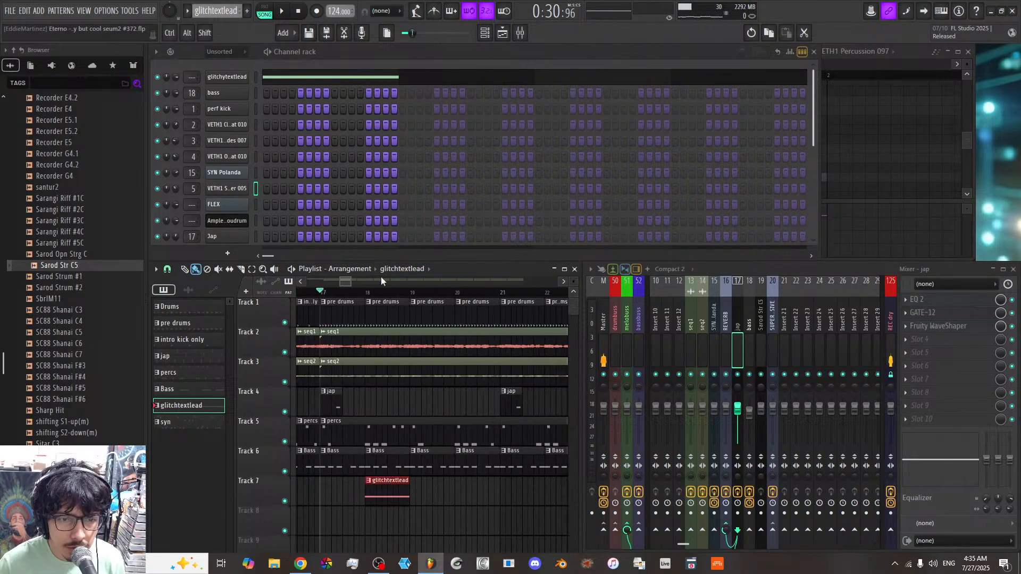
{"action": "left_click_drag", "start_coordinate": [386, 488], "coordinate": [432, 487]}
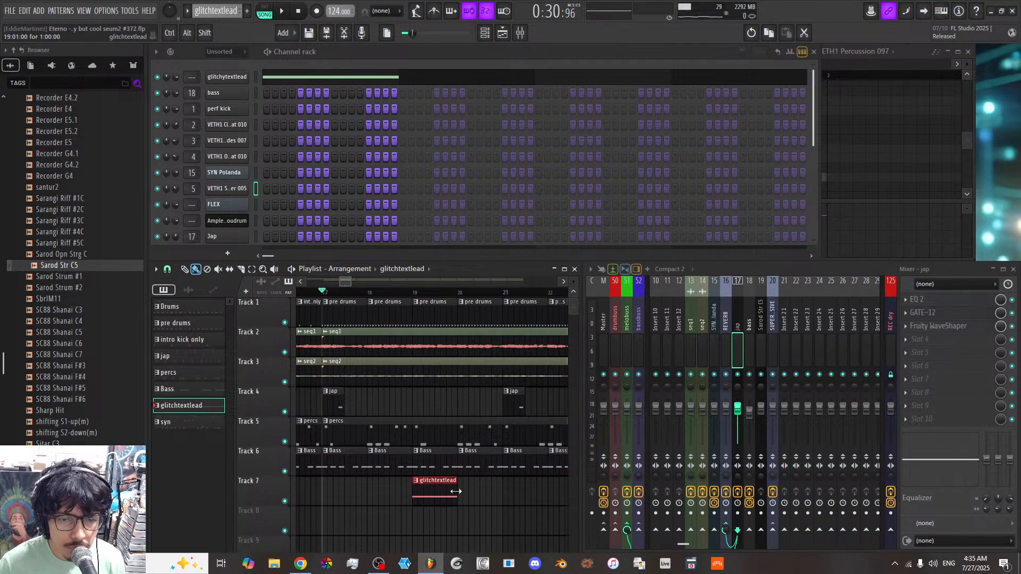
{"action": "key", "text": "space"}
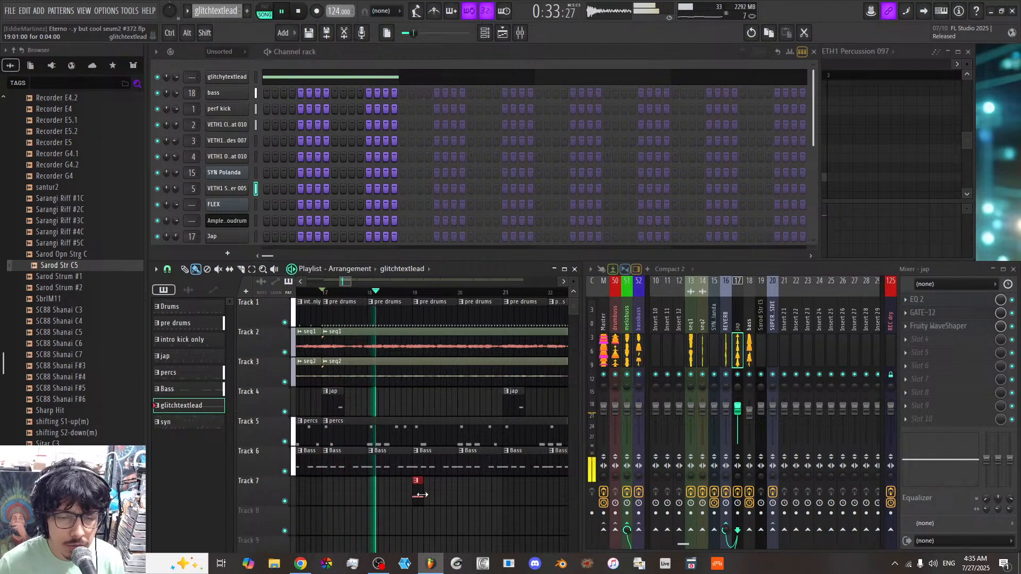
{"action": "left_click_drag", "start_coordinate": [422, 495], "coordinate": [408, 496]}
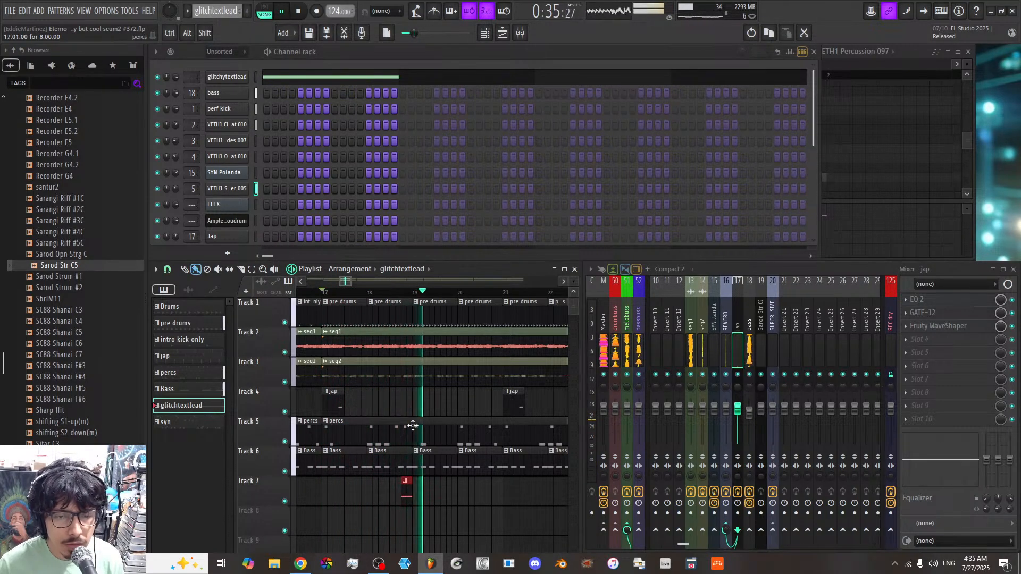
Step: Add 8-step glitchtextlead clips on Track 7 in the second half of bar 20 and at the start of bar 23
{"action": "left_click", "coordinate": [481, 499]}
{"action": "left_click_drag", "start_coordinate": [481, 499], "coordinate": [501, 496]}
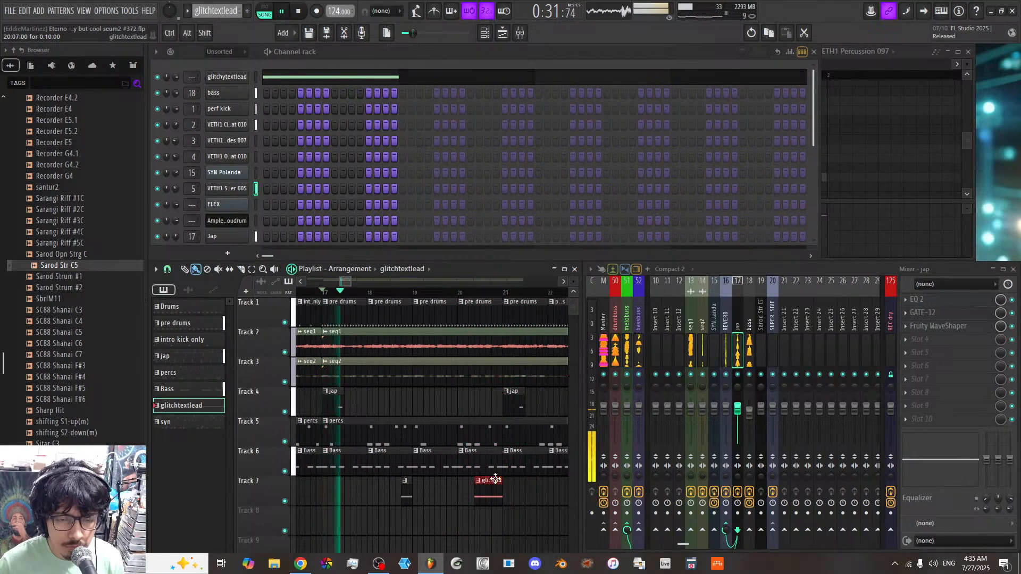
{"action": "left_click_drag", "start_coordinate": [488, 492], "coordinate": [500, 492]}
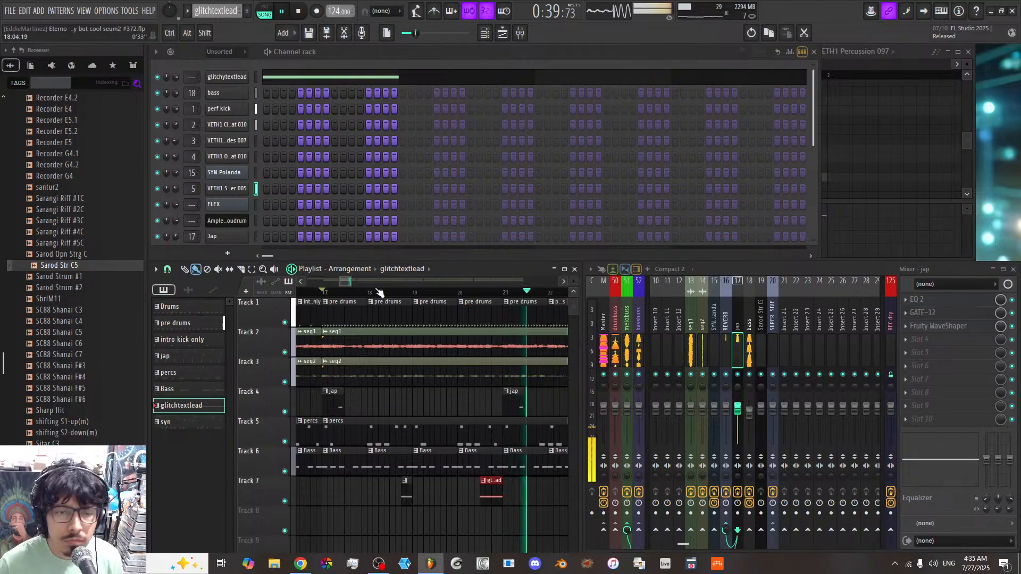
{"action": "left_click_drag", "start_coordinate": [351, 282], "coordinate": [357, 283]}
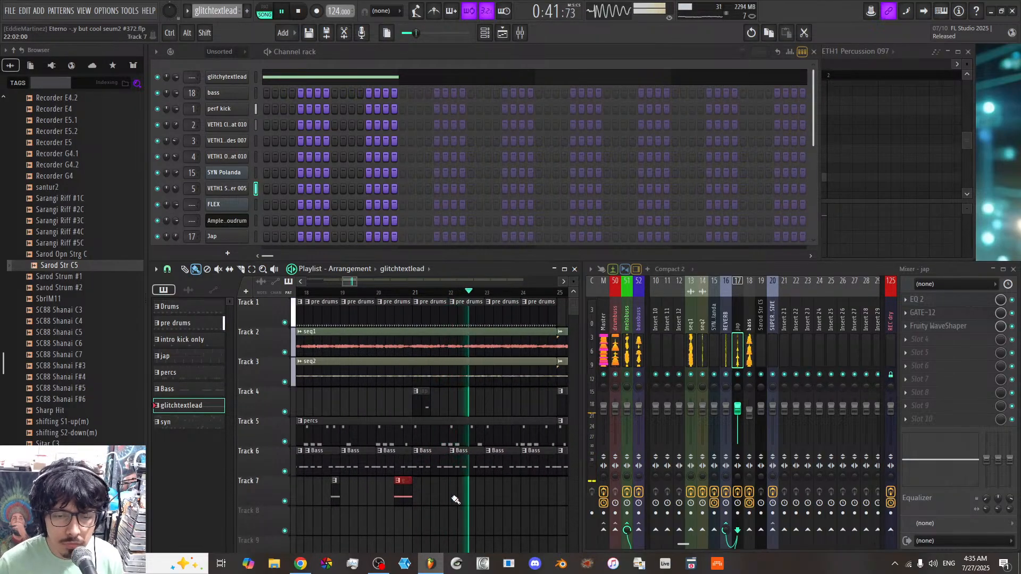
{"action": "left_click", "coordinate": [490, 488]}
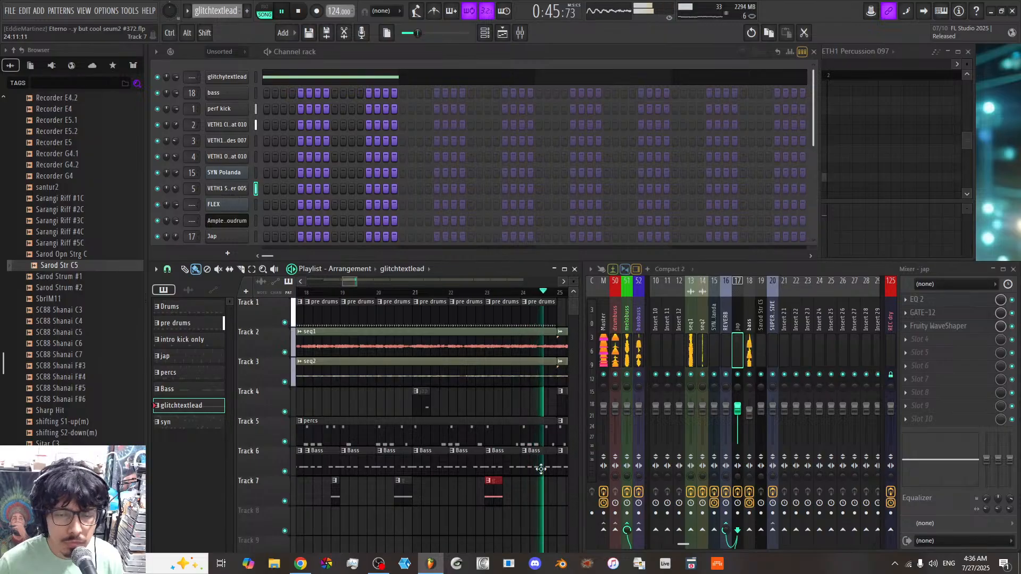
Step: Fill bars 25 to 32 of Track 1 with pre drums clips
{"action": "scroll", "coordinate": [413, 290], "scroll_direction": "down", "scroll_amount": 5}
{"action": "key", "text": "space"}
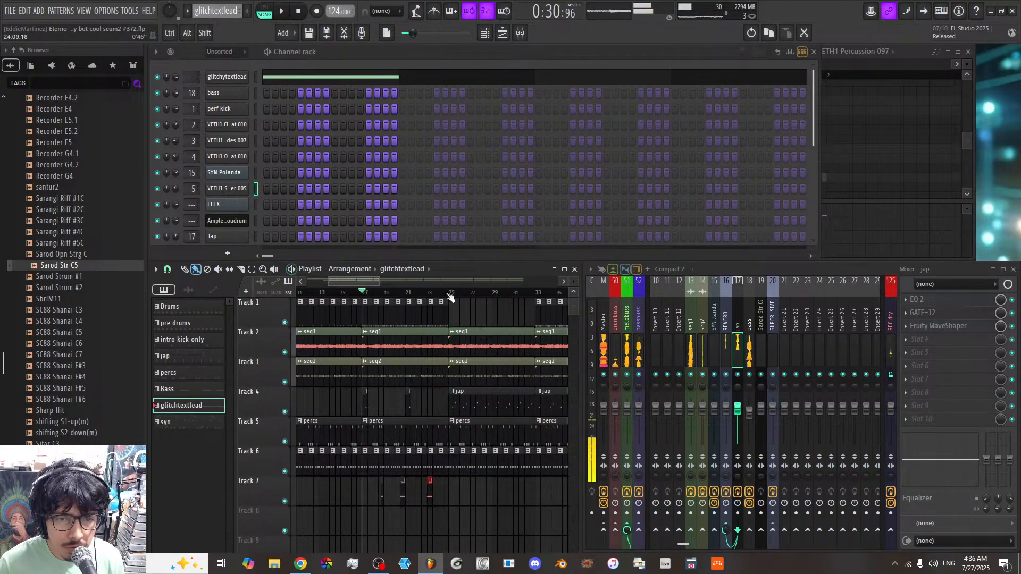
{"action": "mouse_move", "coordinate": [455, 316]}
{"action": "left_mouse_down"}
{"action": "mouse_move", "coordinate": [368, 314]}
{"action": "mouse_move", "coordinate": [466, 316]}
{"action": "left_mouse_up"}
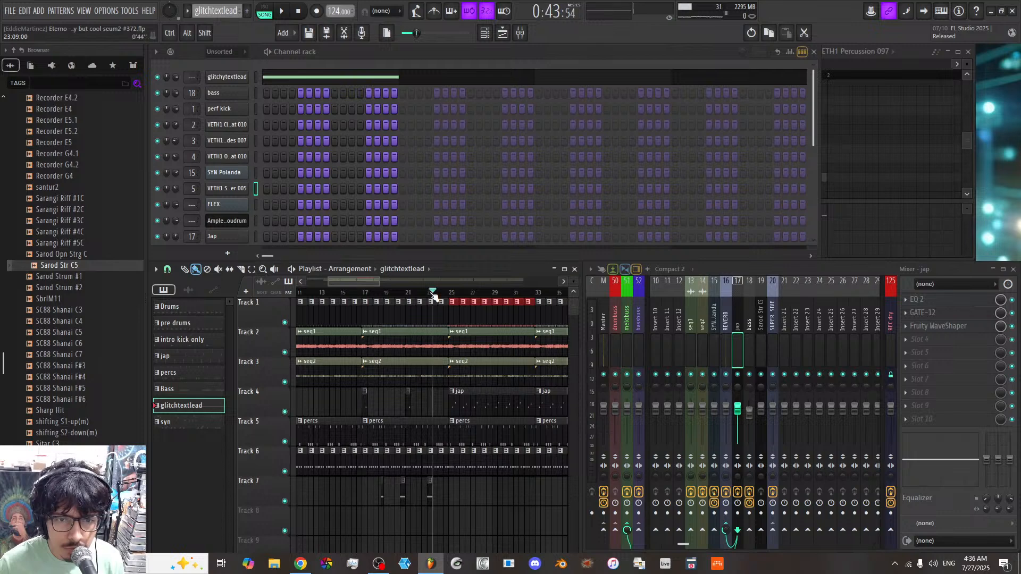
Step: Shorten the jap clip at bar 25 on Track 4 to one bar and place a copy at bar 29
{"action": "scroll", "coordinate": [536, 292], "scroll_direction": "up", "scroll_amount": 4}
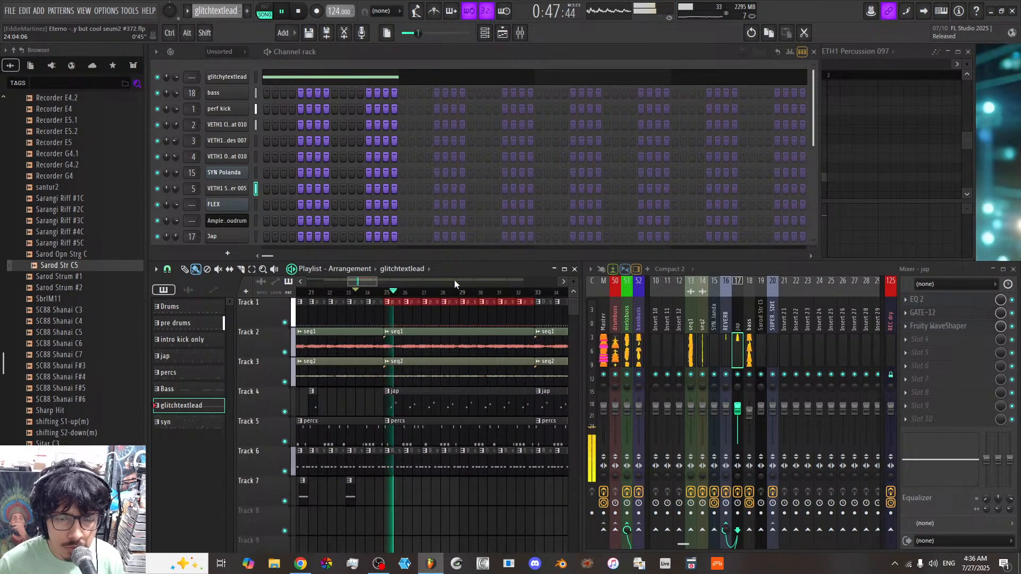
{"action": "left_click_drag", "start_coordinate": [532, 393], "coordinate": [395, 408]}
{"action": "left_click", "coordinate": [460, 406]}
Step: Add 8-step glitchtextlead clips on Track 7 at bar 27 and in the second half of bar 31
{"action": "left_click", "coordinate": [426, 495]}
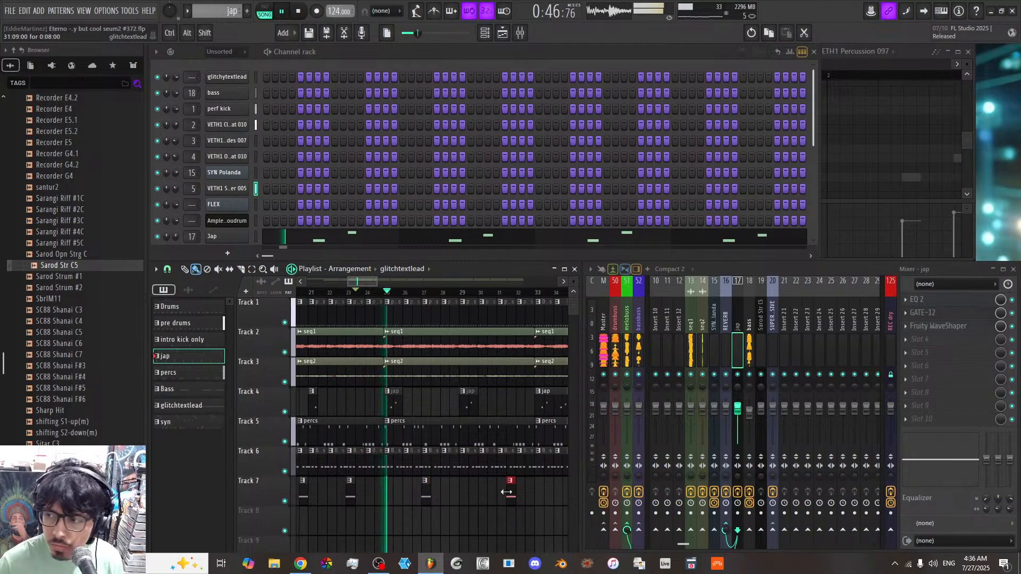
{"action": "left_click", "coordinate": [508, 494]}
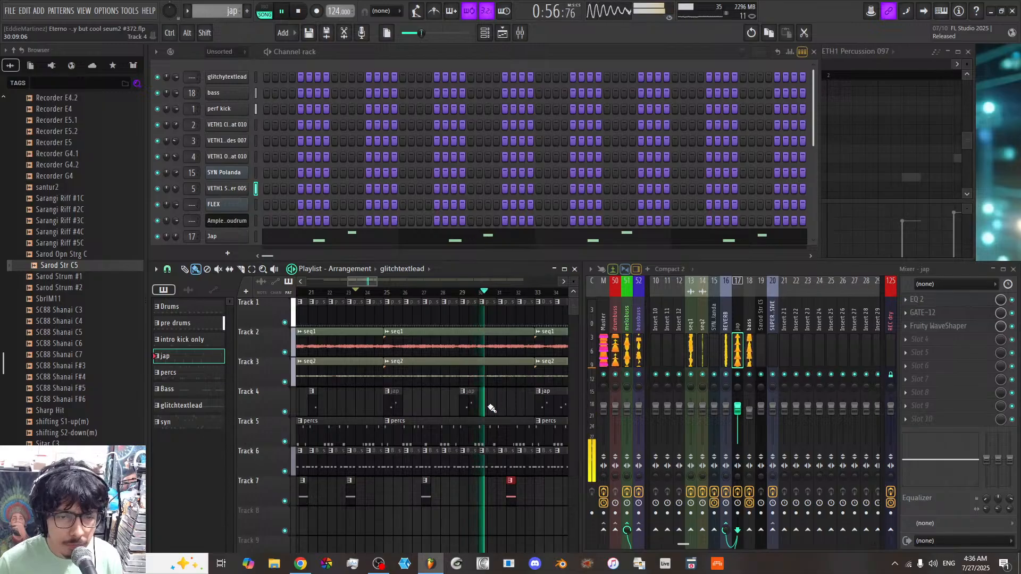
Step: Try moving the one-bar jap clip at bar 29 to bar 30, and play the section from bar 29
{"action": "left_click_drag", "start_coordinate": [476, 404], "coordinate": [512, 406]}
{"action": "key", "text": "space"}
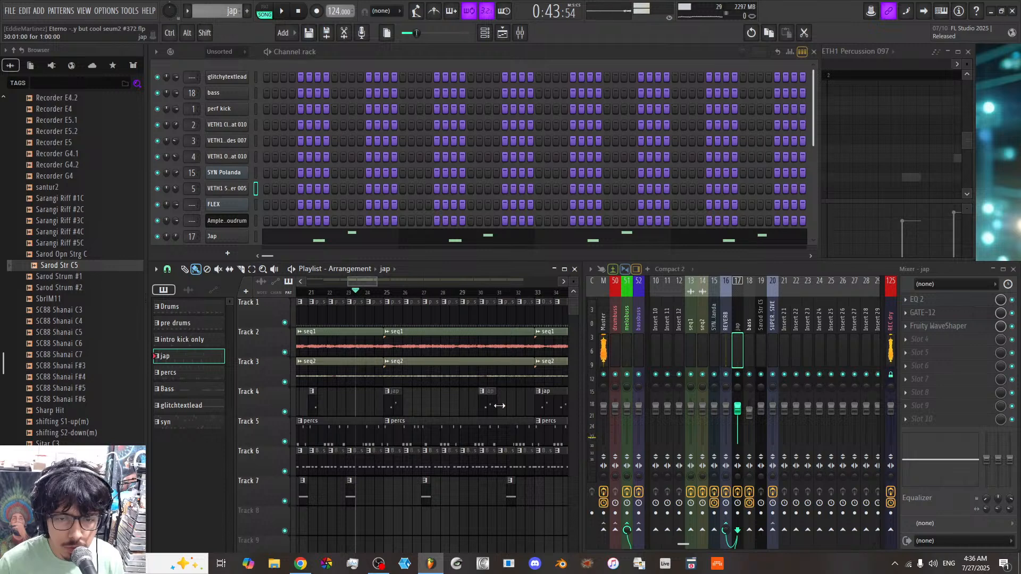
{"action": "key", "text": "space"}
{"action": "left_click", "coordinate": [461, 292]}
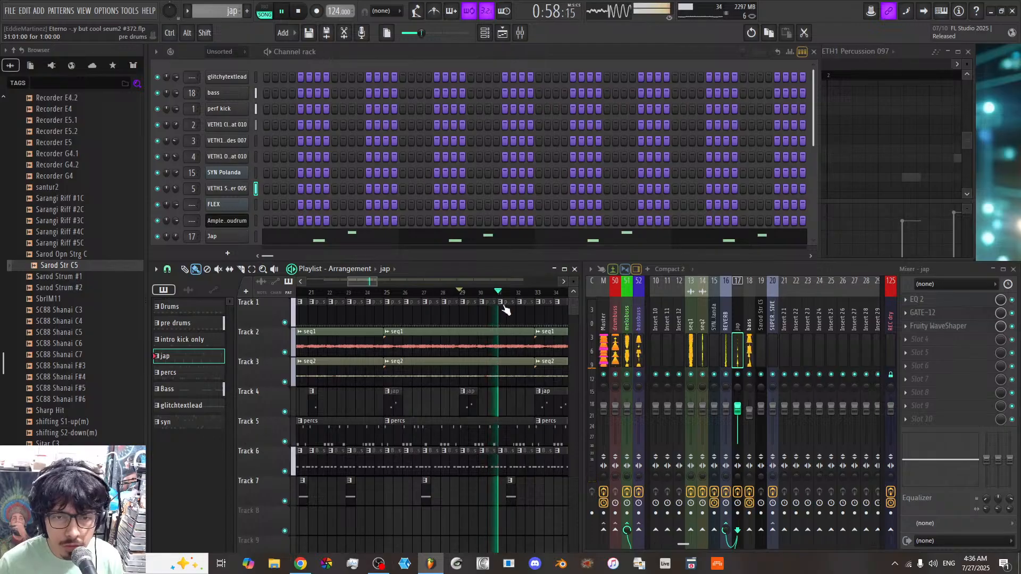
Step: Clear the drum clips from bars 33 to 40 on Track 1 and save the project
{"action": "scroll", "coordinate": [504, 363], "scroll_direction": "down", "scroll_amount": 1}
{"action": "scroll", "coordinate": [498, 379], "scroll_direction": "down", "scroll_amount": 1}
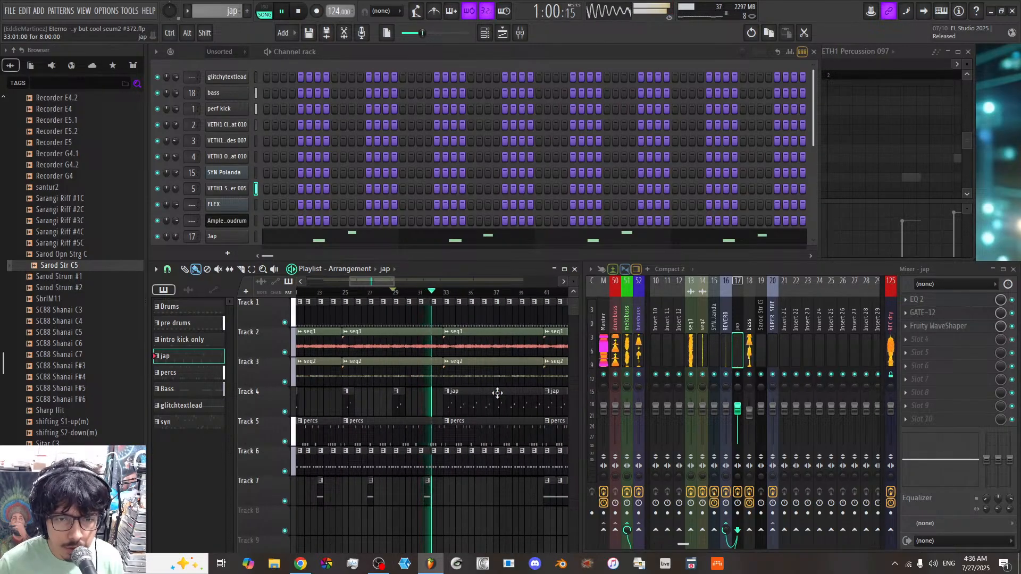
{"action": "left_click_drag", "start_coordinate": [453, 319], "coordinate": [537, 319]}
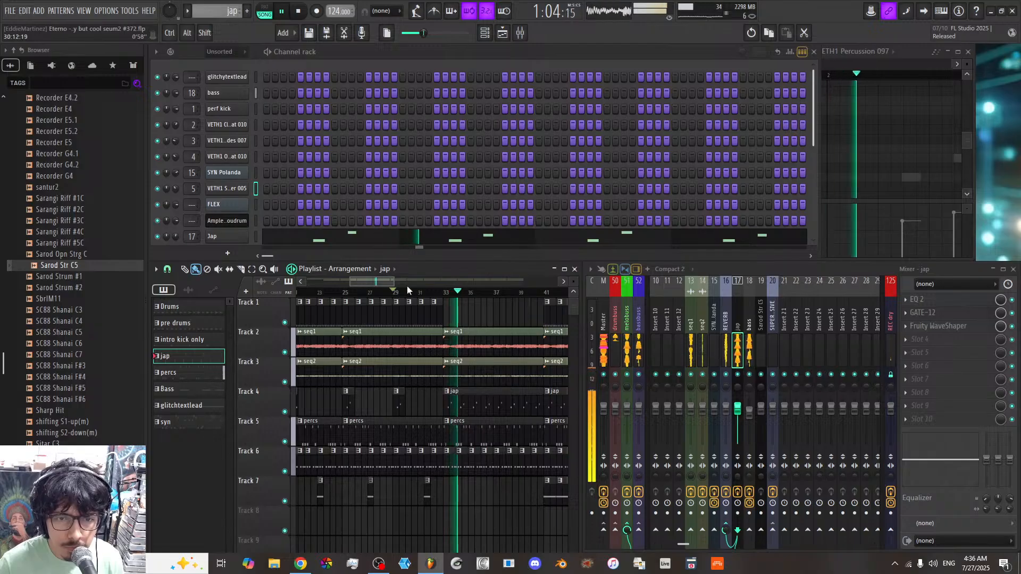
{"action": "scroll", "coordinate": [426, 292], "scroll_direction": "down", "scroll_amount": 2}
{"action": "key", "text": "ctrl+s"}
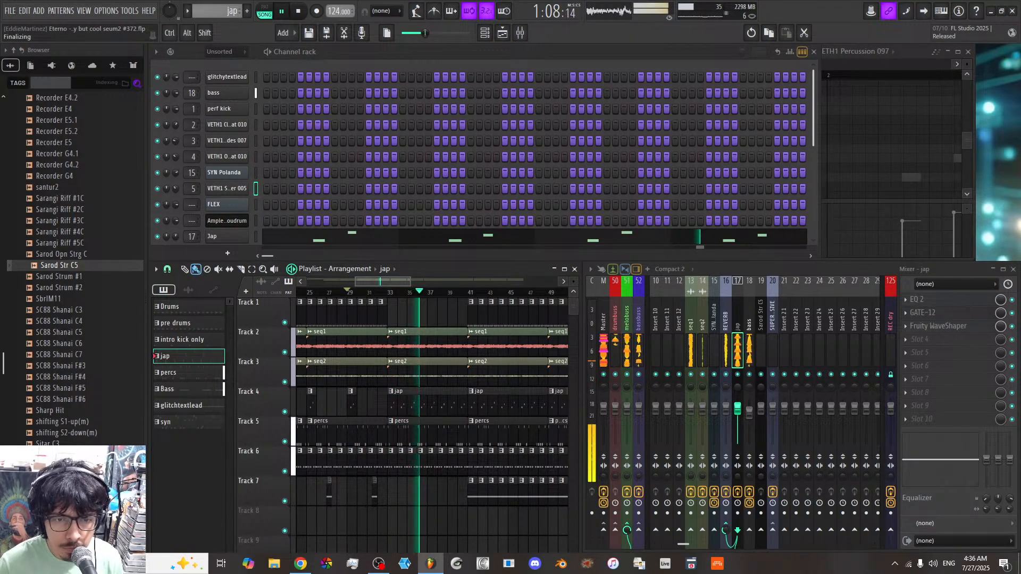
{"action": "scroll", "coordinate": [428, 292], "scroll_direction": "down", "scroll_amount": 3}
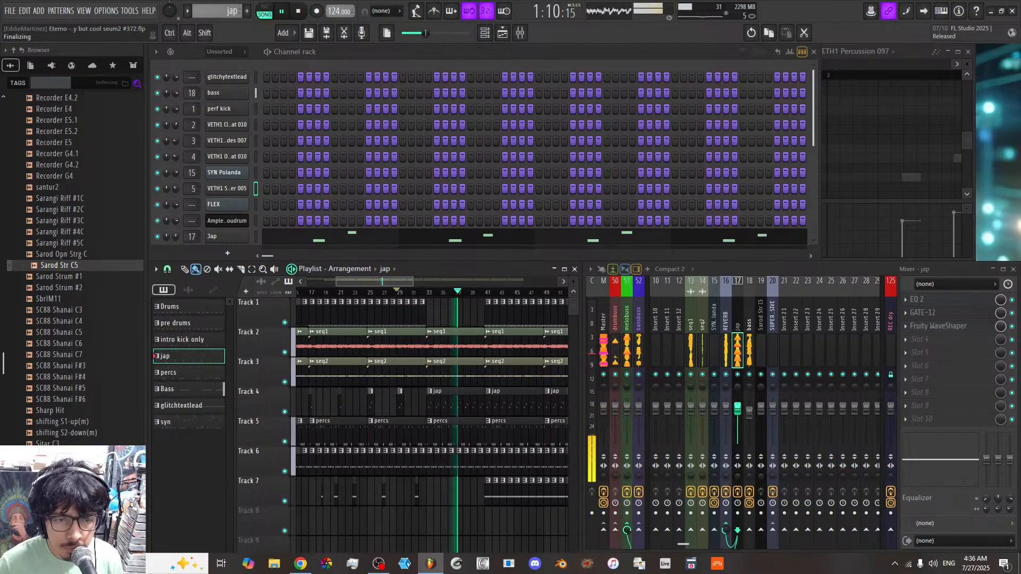
Step: Clear the glitchtextlead clips from bars 41 to 48 on Track 7
{"action": "scroll", "coordinate": [428, 292], "scroll_direction": "up", "scroll_amount": 4}
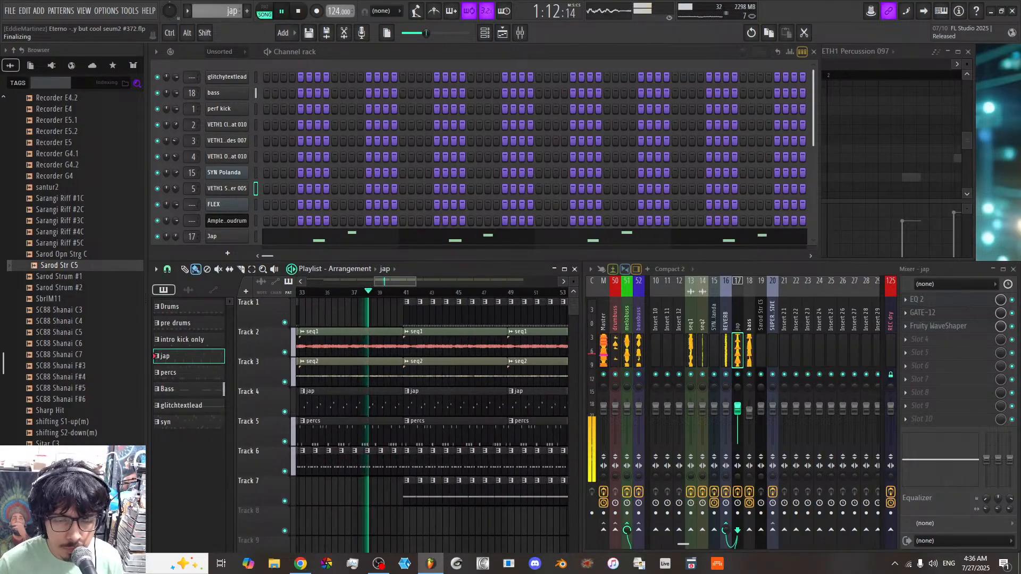
{"action": "scroll", "coordinate": [394, 283], "scroll_direction": "up", "scroll_amount": 1}
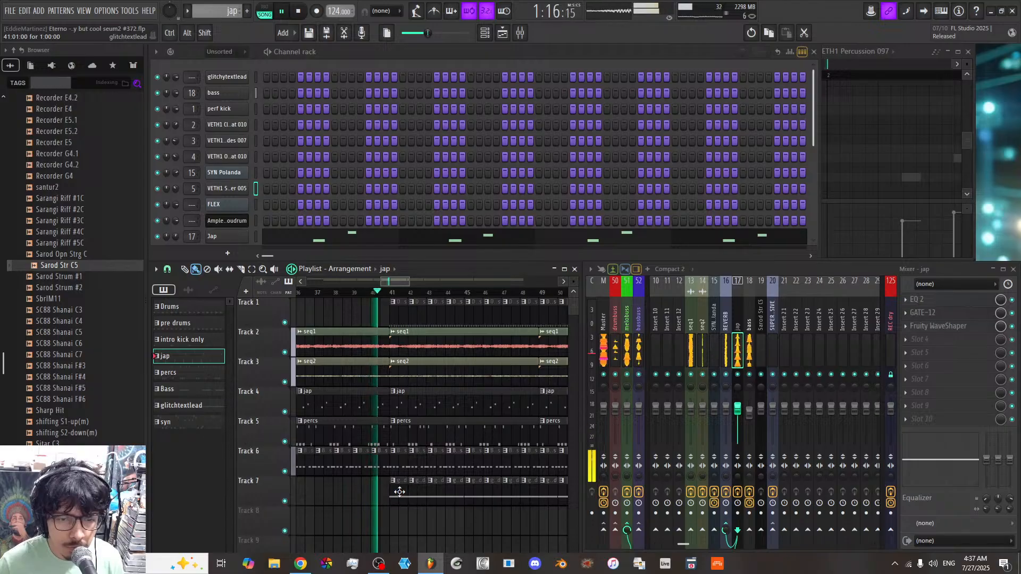
{"action": "left_click_drag", "start_coordinate": [399, 492], "coordinate": [457, 496]}
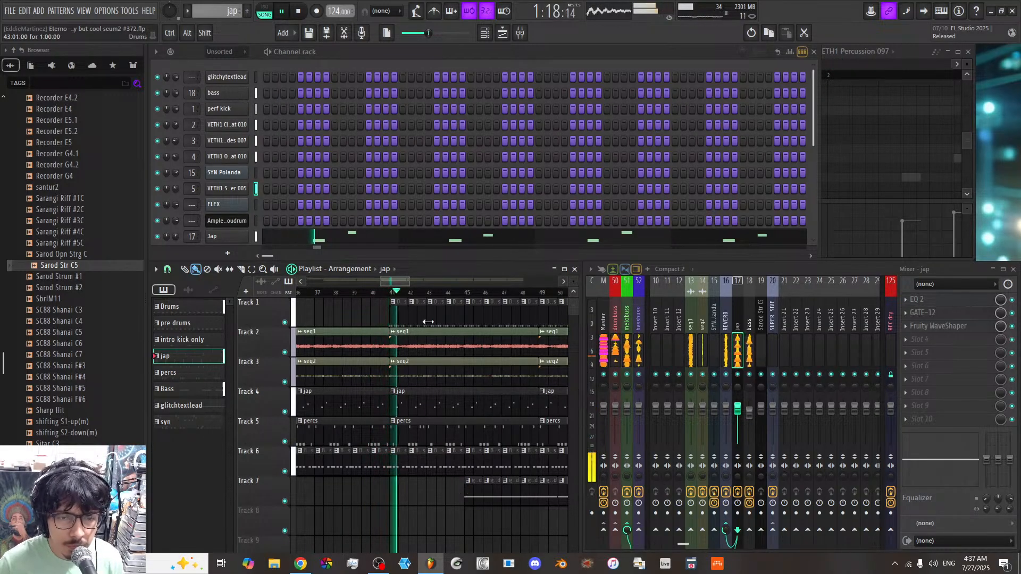
{"action": "left_click_drag", "start_coordinate": [399, 284], "coordinate": [409, 268]}
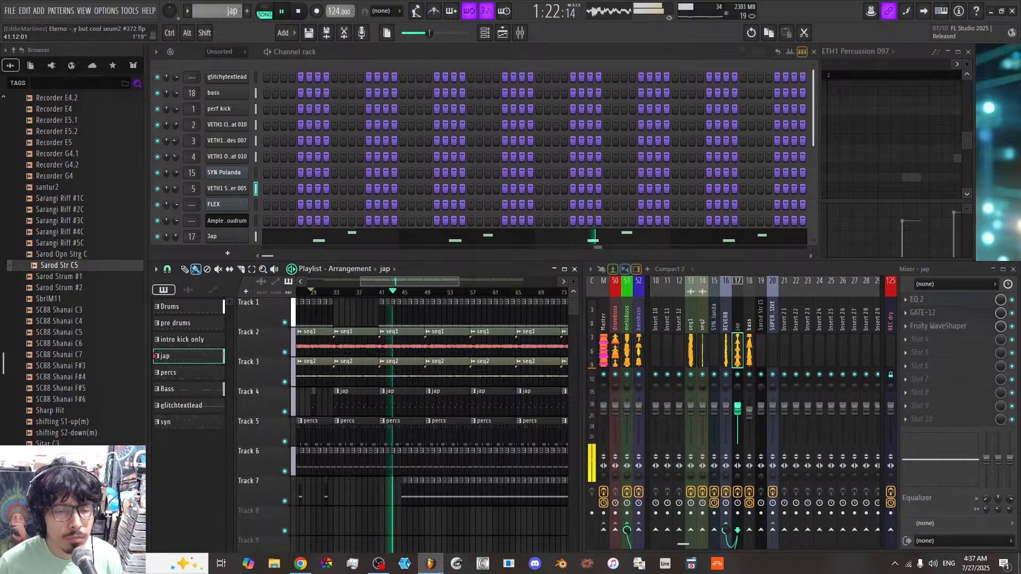
{"action": "key", "text": "space"}
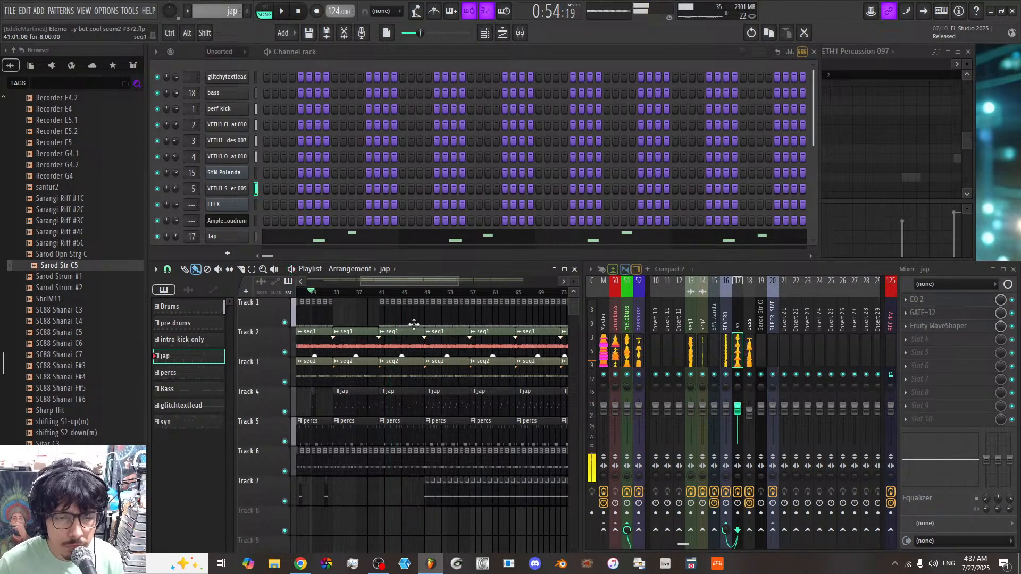
Step: Make the Drums clip at bar 41 on Track 1 unique and clear the drum clips from bars 42 to 48
{"action": "scroll", "coordinate": [370, 283], "scroll_direction": "up", "scroll_amount": 5}
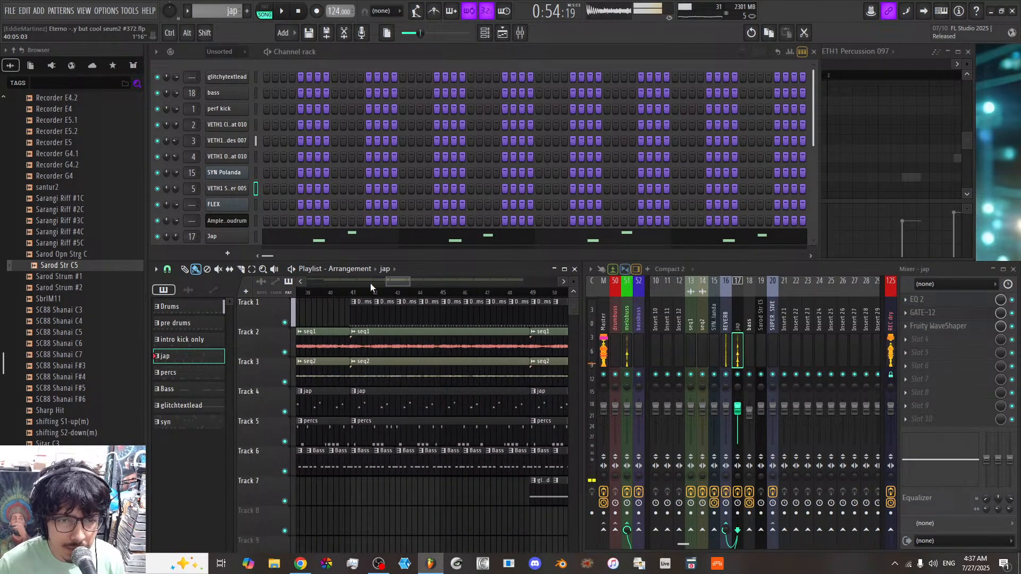
{"action": "right_click", "coordinate": [356, 303]}
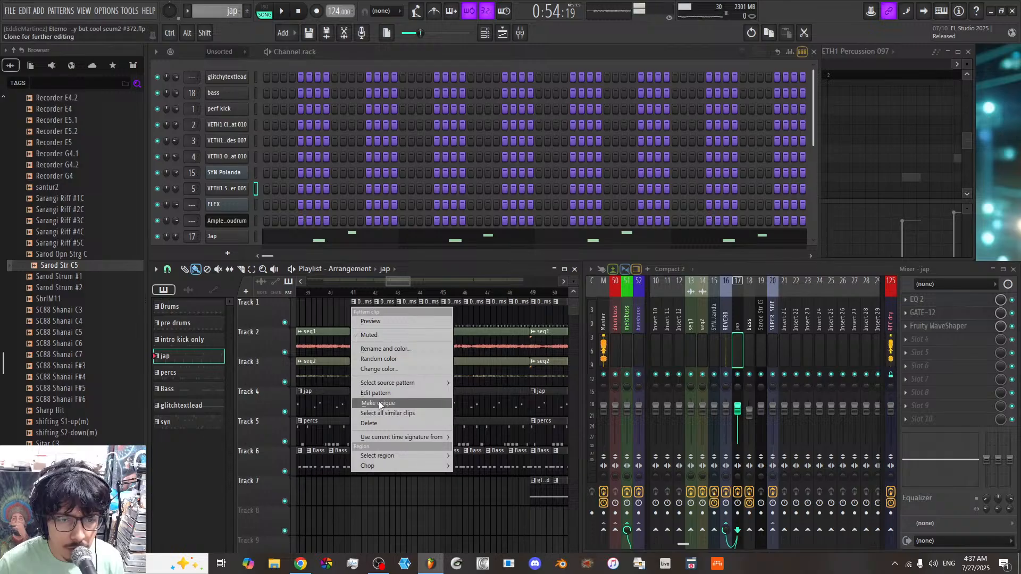
{"action": "left_click", "coordinate": [379, 403]}
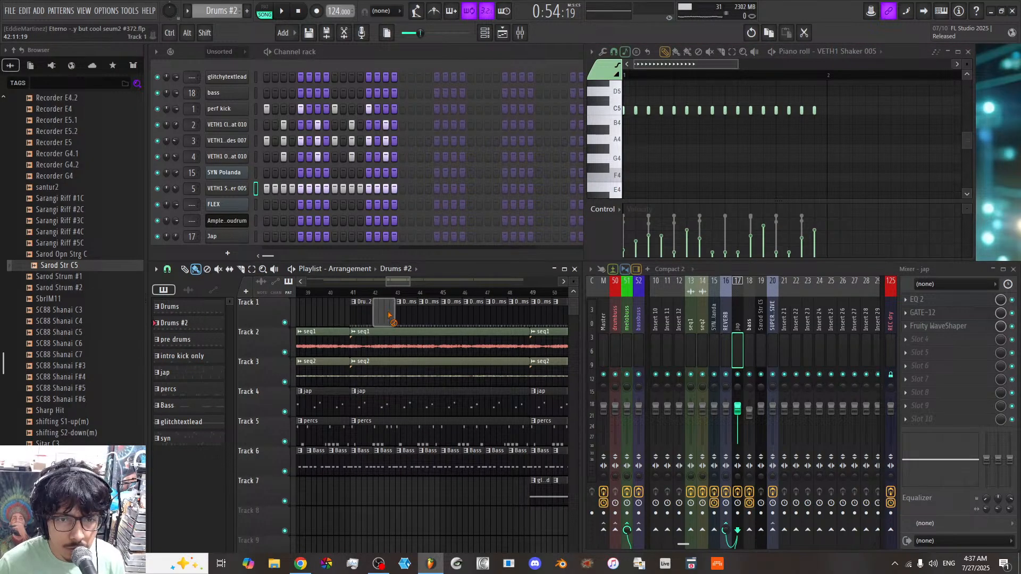
{"action": "left_click_drag", "start_coordinate": [389, 315], "coordinate": [492, 316]}
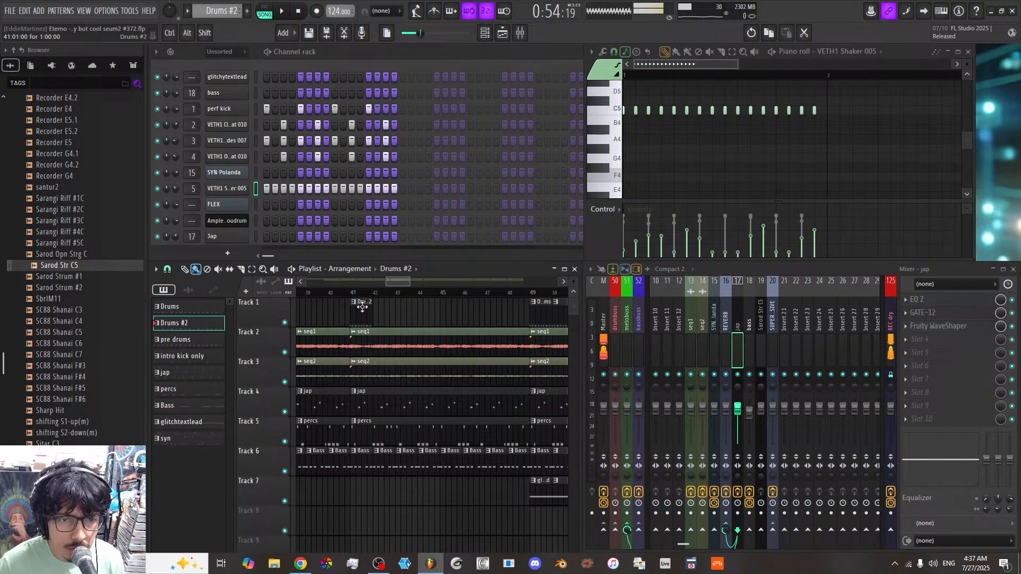
Step: Rename the unique drum pattern to dropdrums1 and fill bars 42 to 48 on Track 1 with its clips
{"action": "key", "text": "F2"}
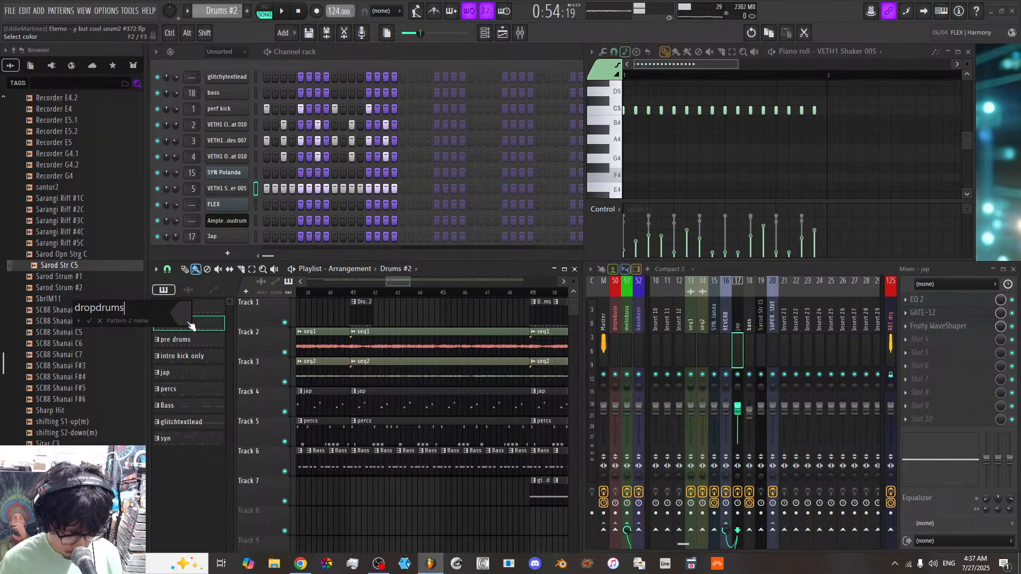
{"action": "key", "text": "Return"}
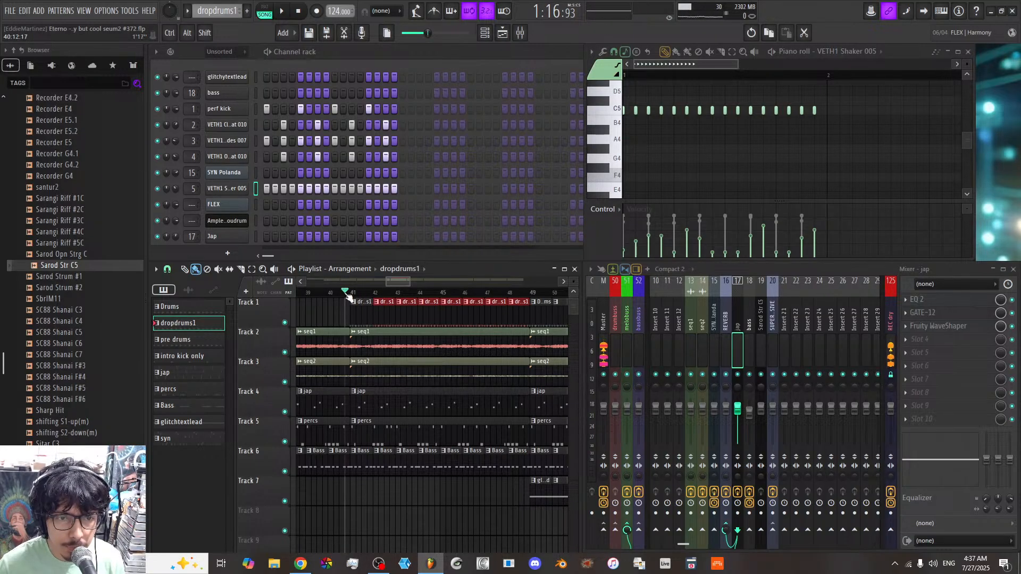
{"action": "key", "text": "space"}
{"action": "key", "text": "space"}
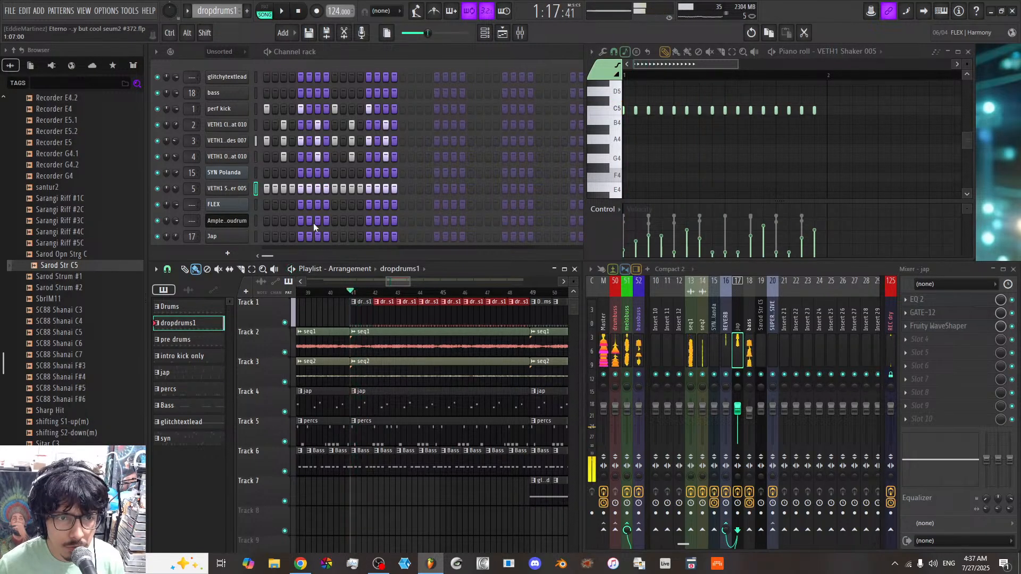
Step: Clear the VETH1 Percussion 097 hits from the dropdrums1 pattern and play the section from bar 41
{"action": "scroll", "coordinate": [302, 210], "scroll_direction": "down", "scroll_amount": 4}
{"action": "scroll", "coordinate": [300, 208], "scroll_direction": "down", "scroll_amount": 2}
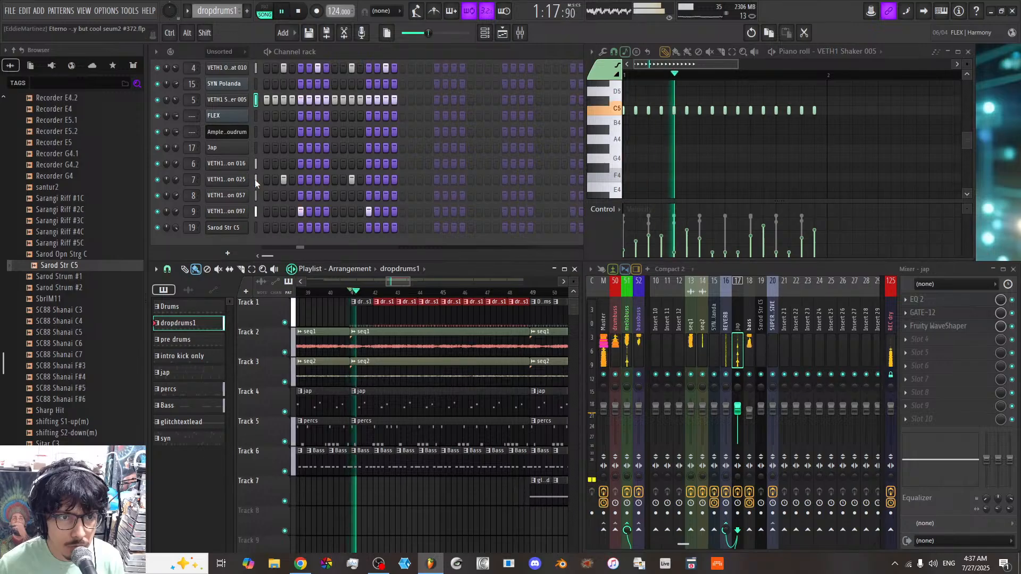
{"action": "left_click", "coordinate": [255, 211]}
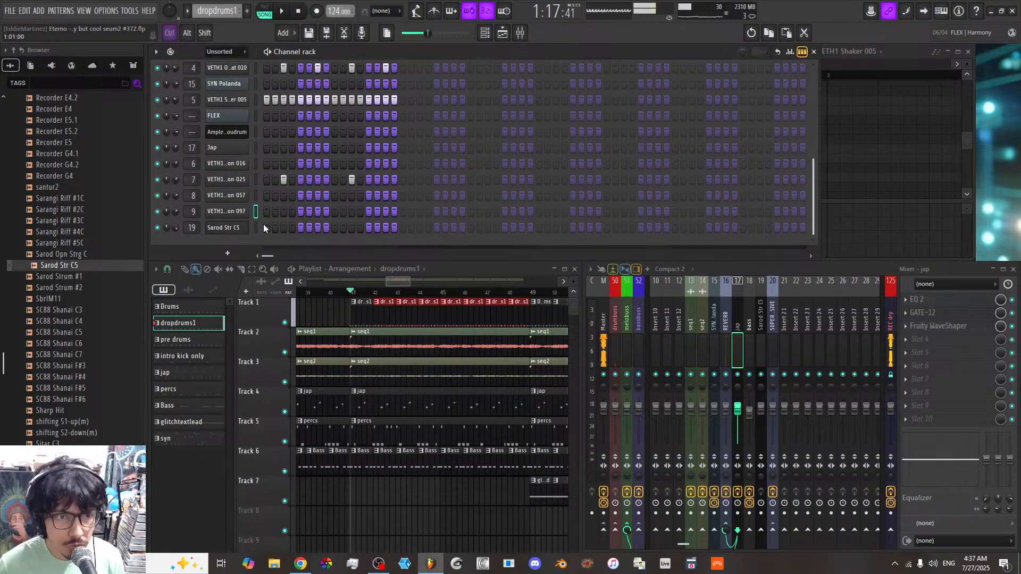
{"action": "key", "text": "space"}
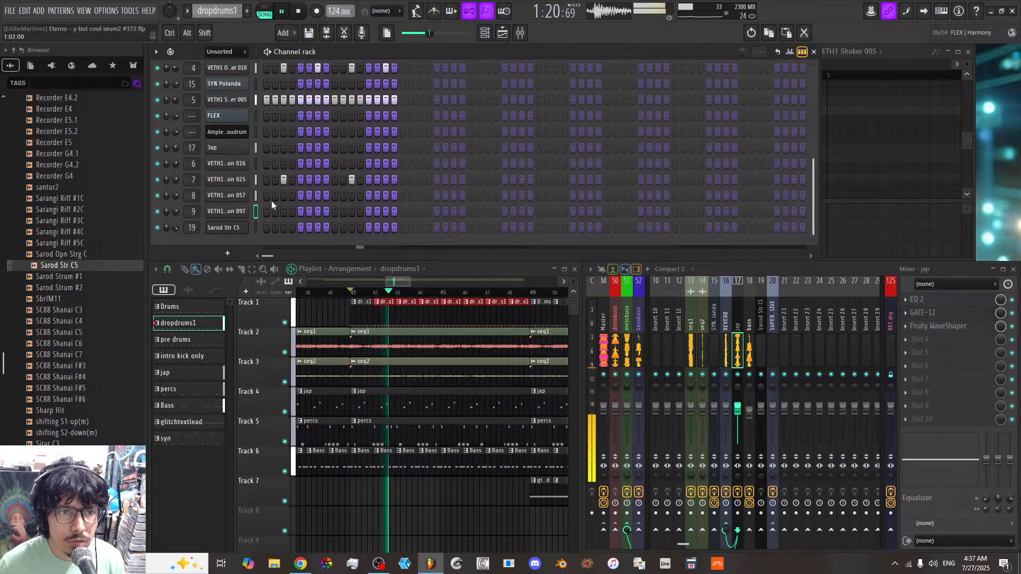
{"action": "scroll", "coordinate": [271, 200], "scroll_direction": "up", "scroll_amount": 3}
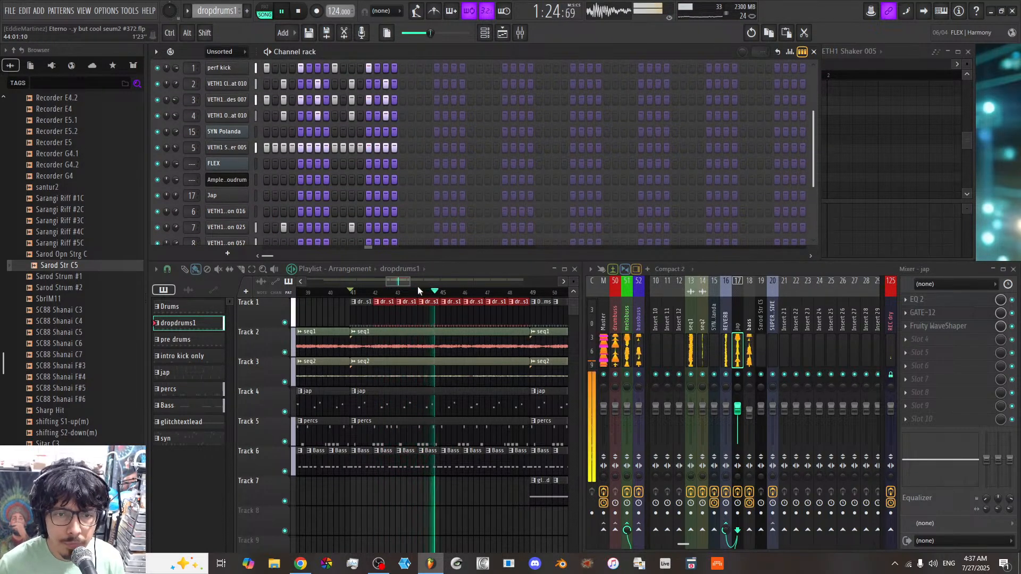
{"action": "left_click_drag", "start_coordinate": [409, 281], "coordinate": [418, 282]}
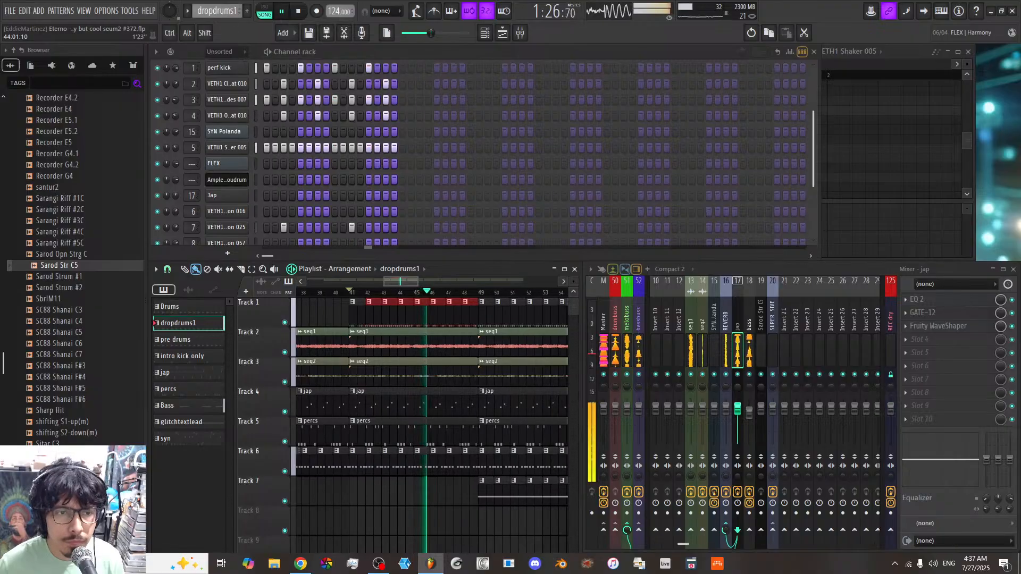
{"action": "key", "text": "space"}
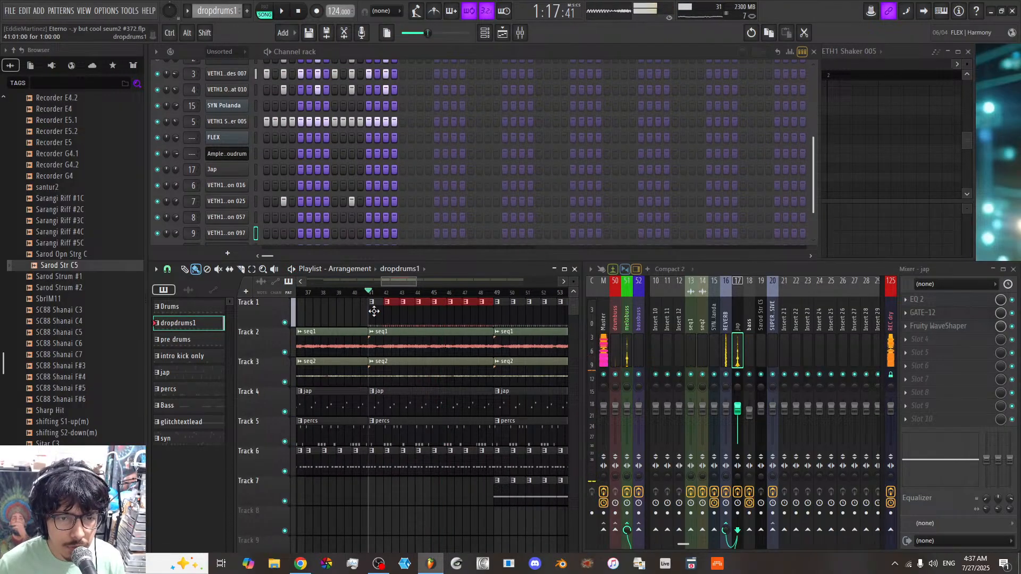
Step: Replace the dropdrums1 clips in bars 41 to 48 on Track 1 with intro kick only clips and play the section
{"action": "left_click_drag", "start_coordinate": [396, 316], "coordinate": [487, 315]}
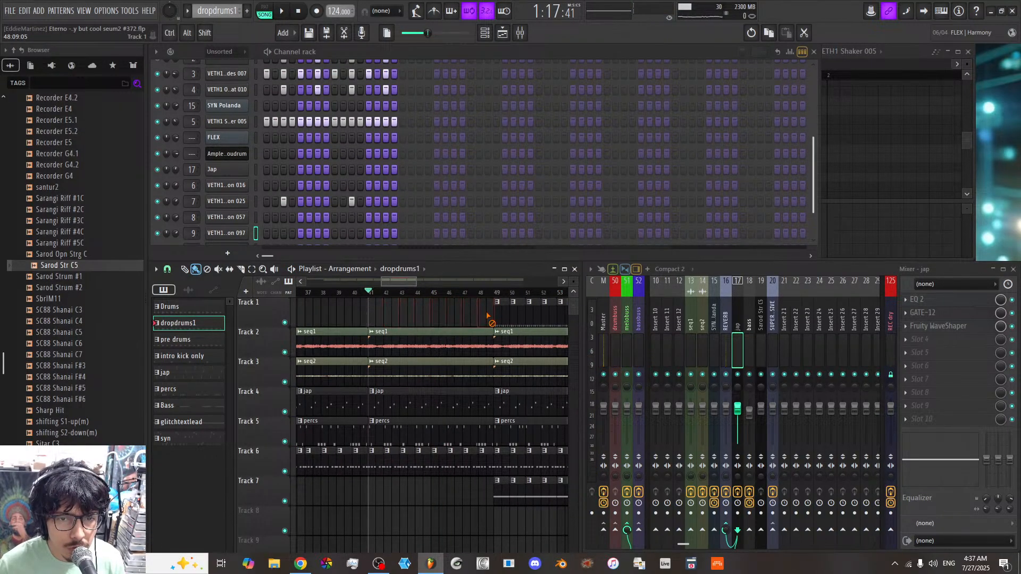
{"action": "left_click", "coordinate": [192, 358]}
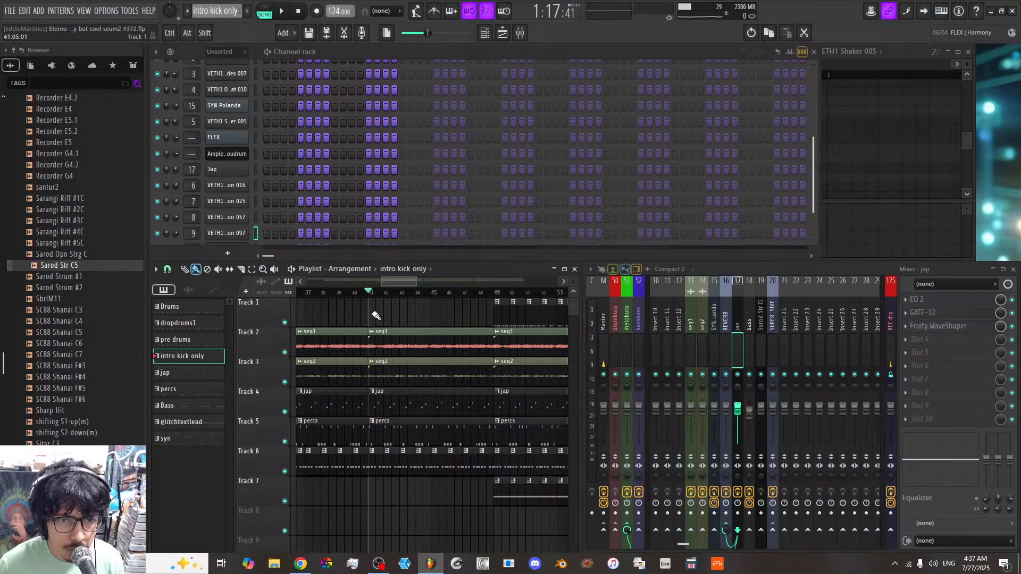
{"action": "left_click_drag", "start_coordinate": [374, 314], "coordinate": [484, 317]}
{"action": "key", "text": "space"}
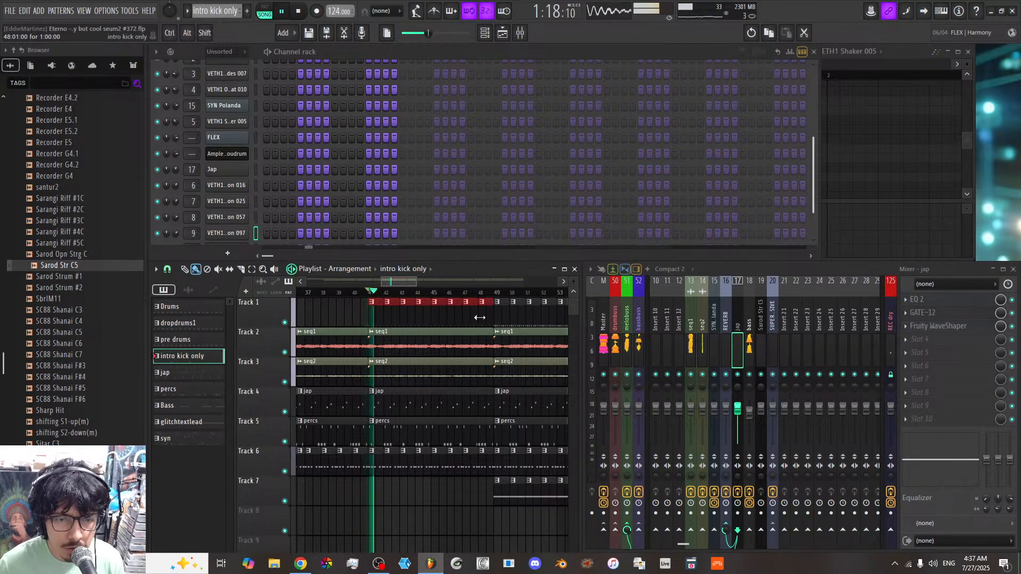
{"action": "scroll", "coordinate": [469, 313], "scroll_direction": "down", "scroll_amount": 3}
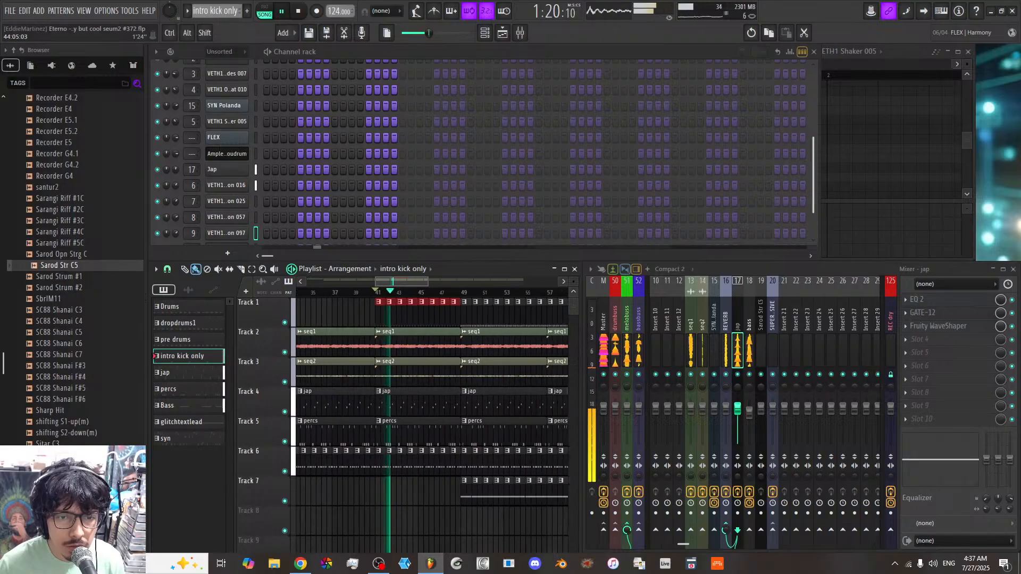
{"action": "scroll", "coordinate": [476, 312], "scroll_direction": "down", "scroll_amount": 2}
{"action": "key", "text": "space"}
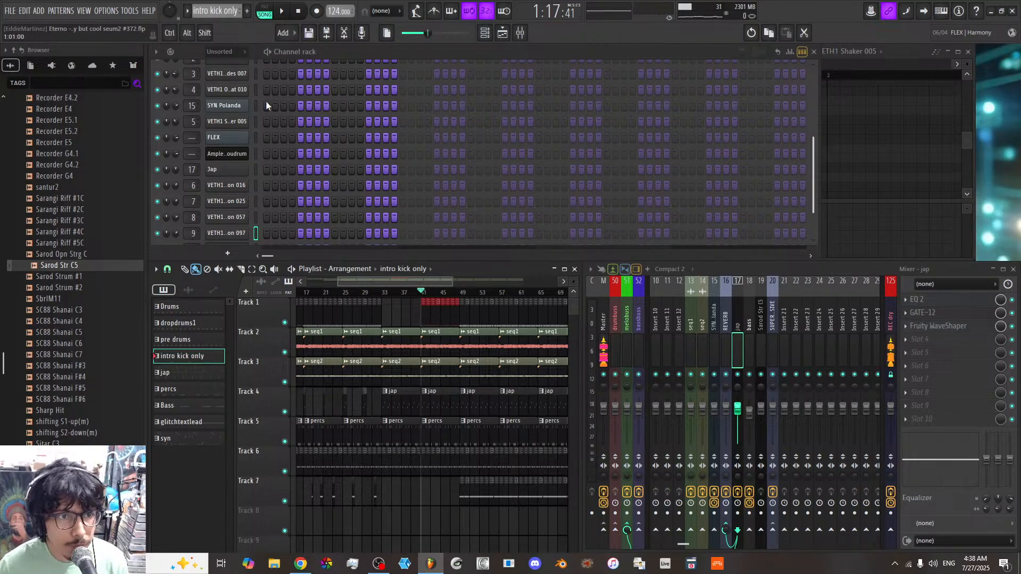
Step: Open the Bass pattern's bass notes in the piano roll and play the pattern on its own
{"action": "left_click", "coordinate": [232, 11]}
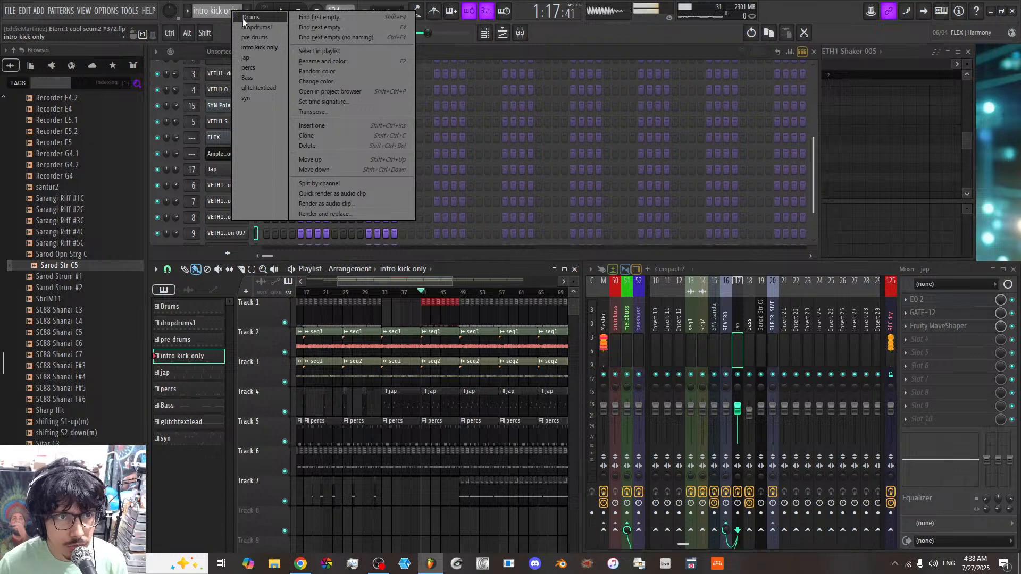
{"action": "left_click", "coordinate": [258, 76]}
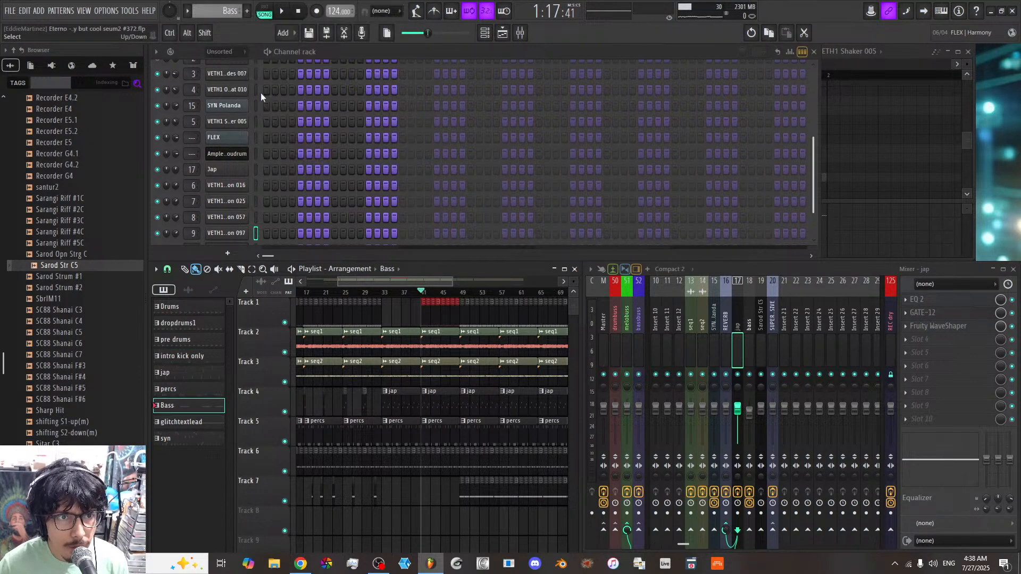
{"action": "scroll", "coordinate": [363, 165], "scroll_direction": "down", "scroll_amount": 2}
{"action": "scroll", "coordinate": [363, 165], "scroll_direction": "up", "scroll_amount": 3}
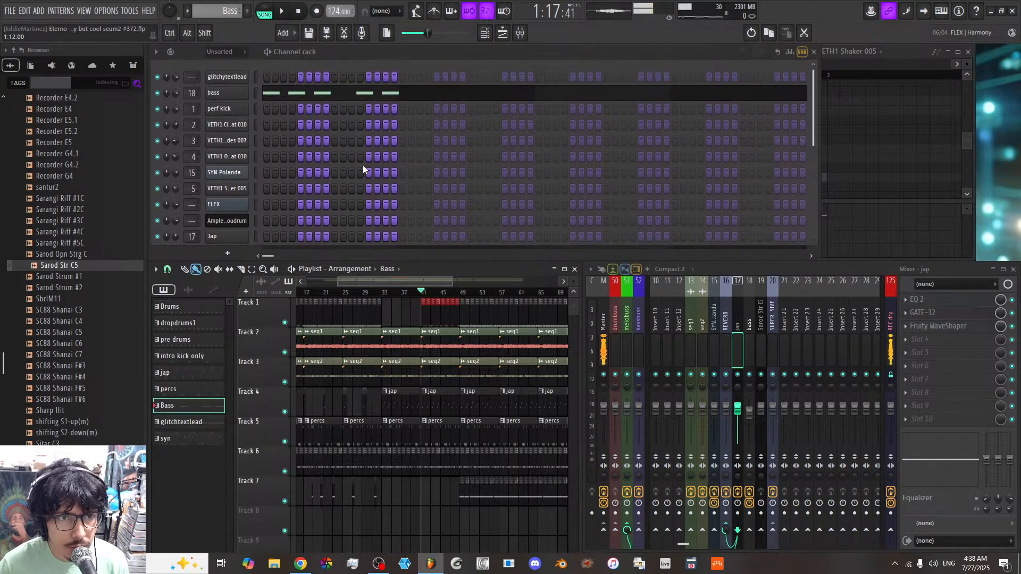
{"action": "left_click", "coordinate": [297, 94]}
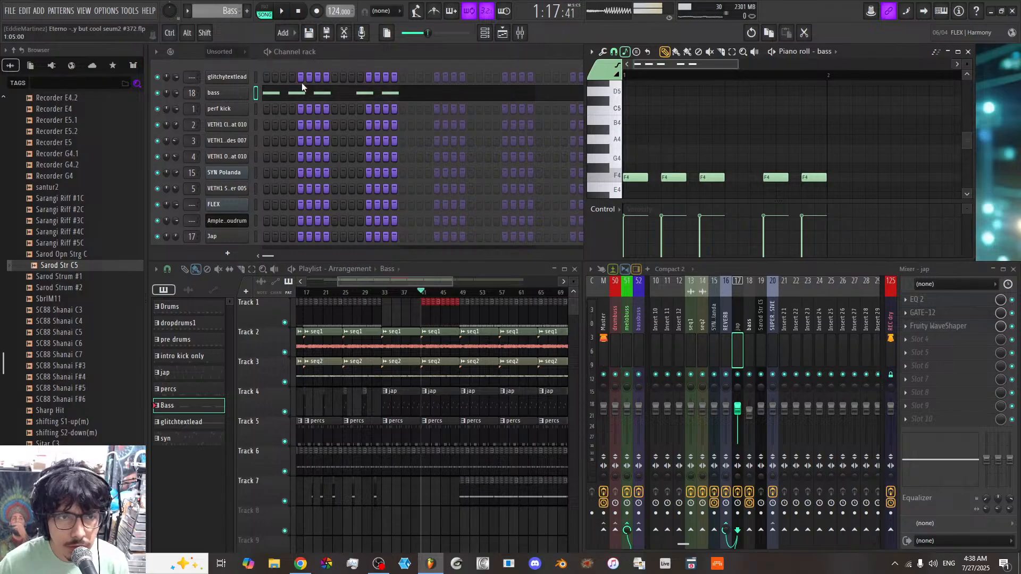
{"action": "key", "text": "space"}
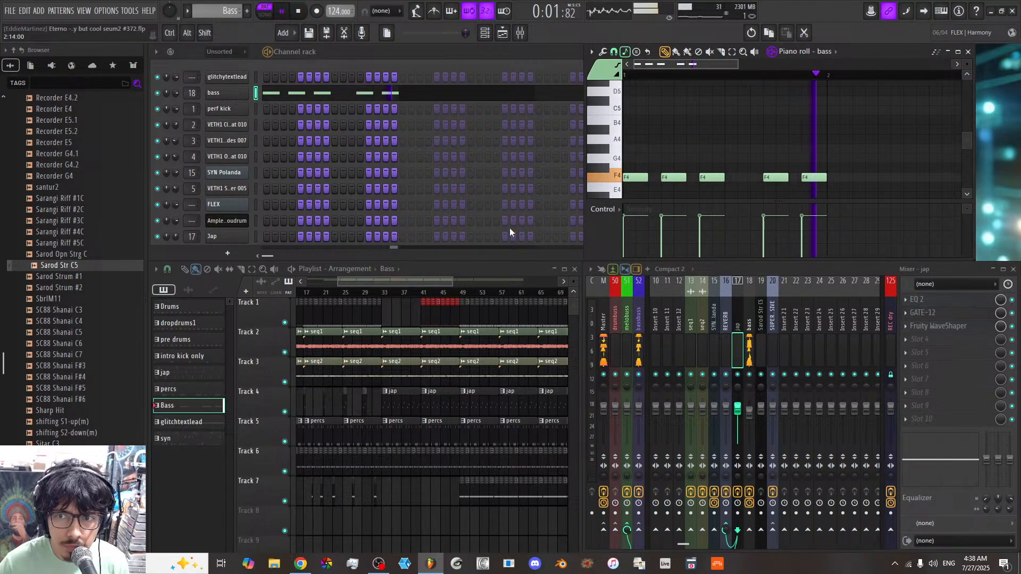
{"action": "key", "text": "space"}
Step: Open the bass channel's Serum 2 instrument and show its LFO 1 settings
{"action": "left_click", "coordinate": [240, 96]}
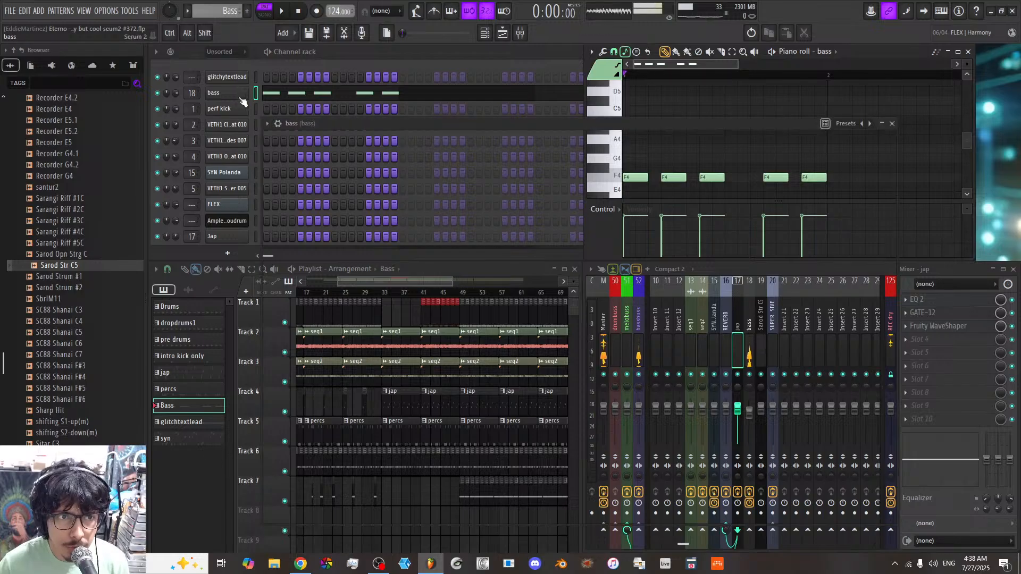
{"action": "left_click_drag", "start_coordinate": [321, 124], "coordinate": [306, 90]}
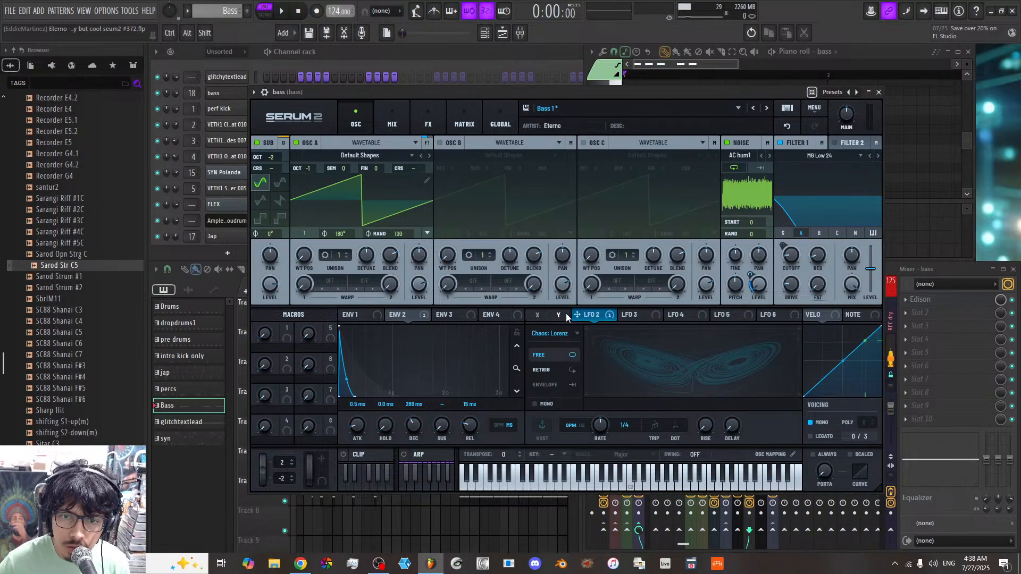
{"action": "left_click", "coordinate": [540, 316]}
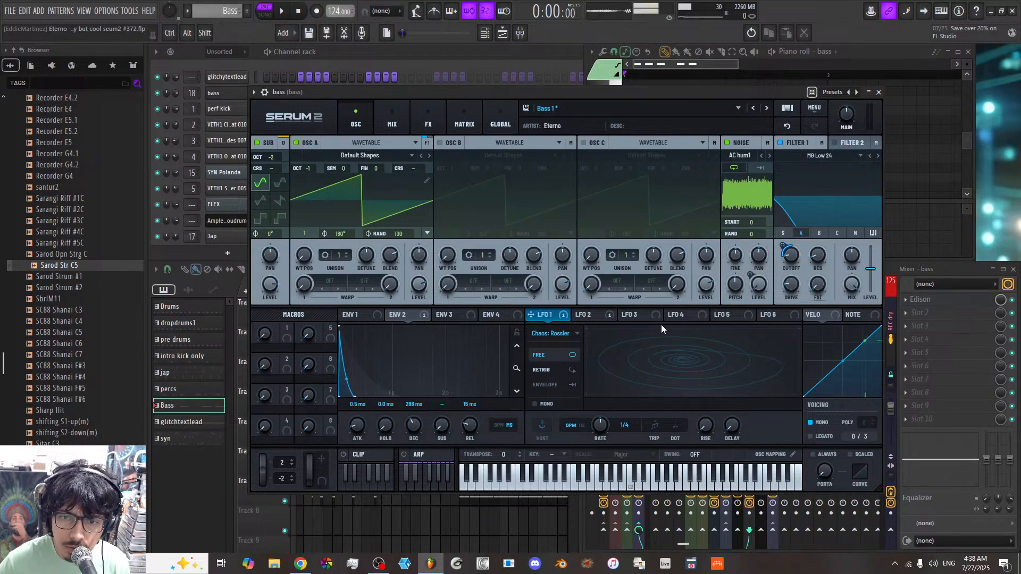
Step: Save the project while the Bass pattern plays, and inspect the effects chain and oscillators of the Serum 2 bass patch
{"action": "key", "text": "space"}
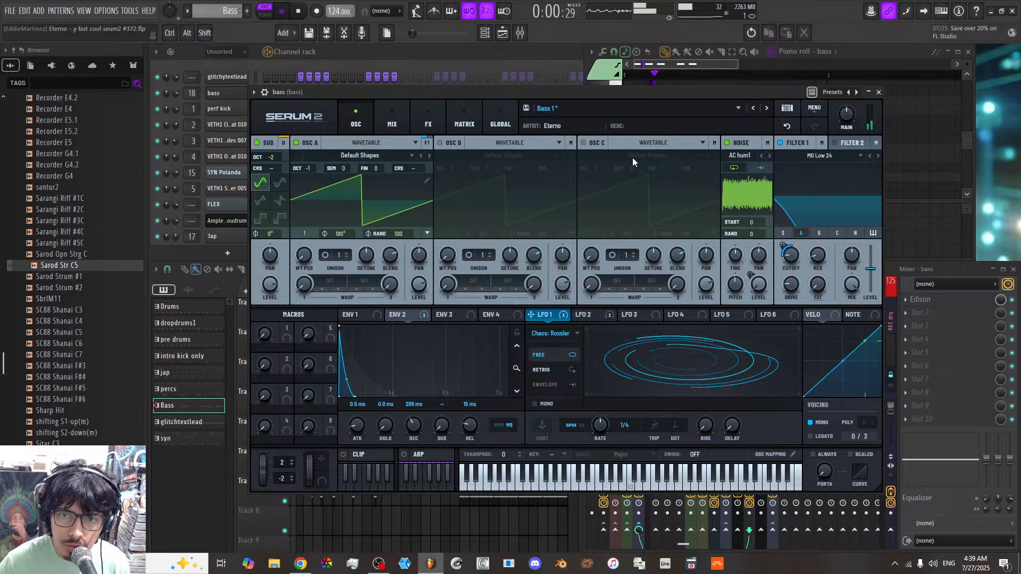
{"action": "key", "text": "ctrl+s"}
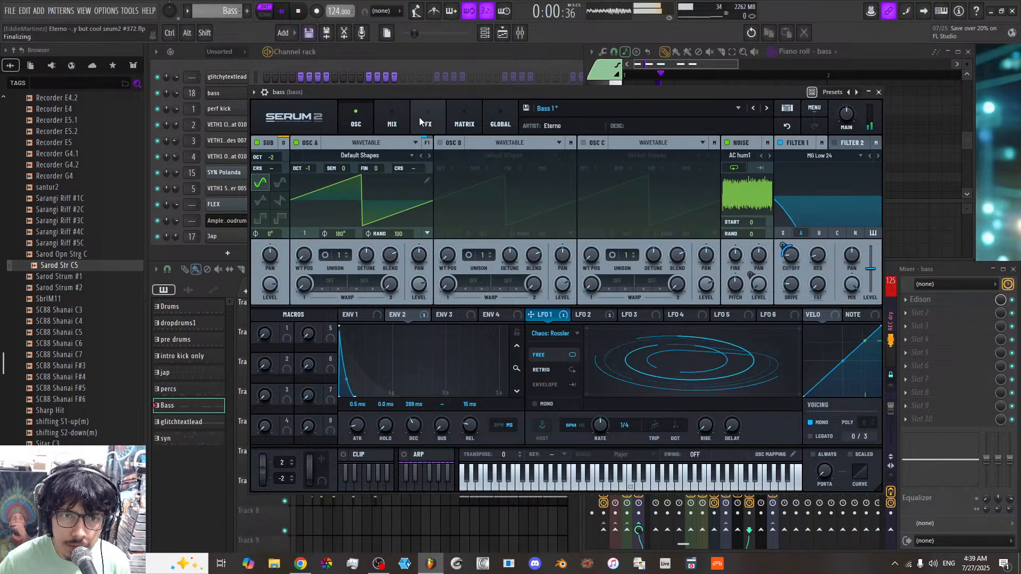
{"action": "left_click", "coordinate": [423, 121]}
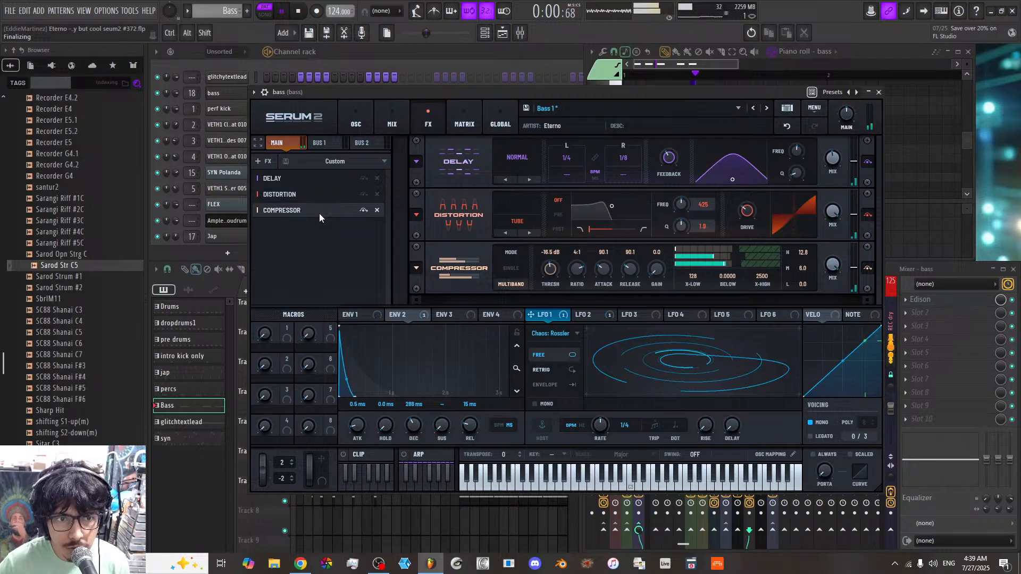
{"action": "left_click", "coordinate": [353, 125]}
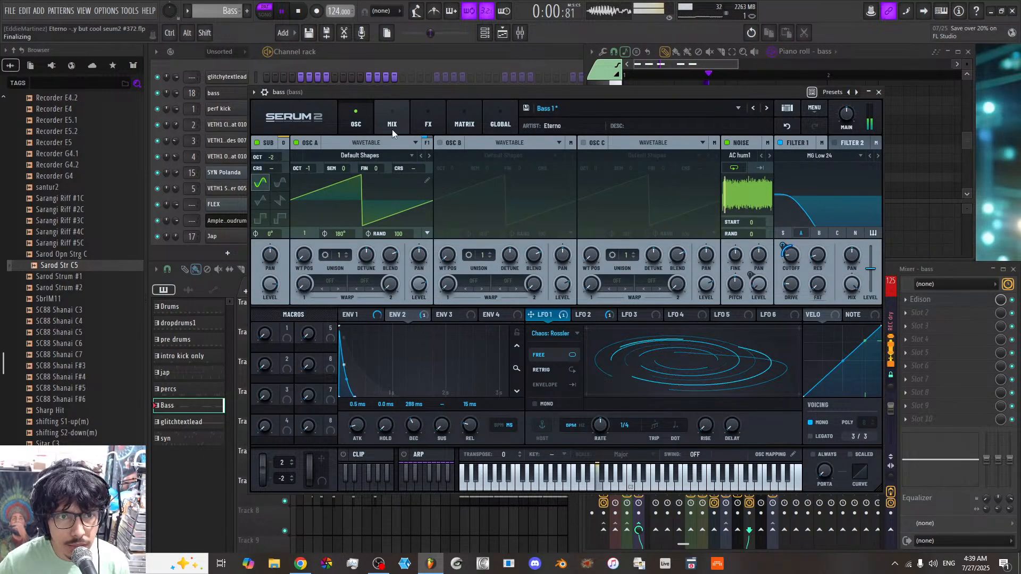
Step: Check the sub oscillator's output routing in the bass Serum 2 patch and close the instrument
{"action": "left_click", "coordinate": [283, 143]}
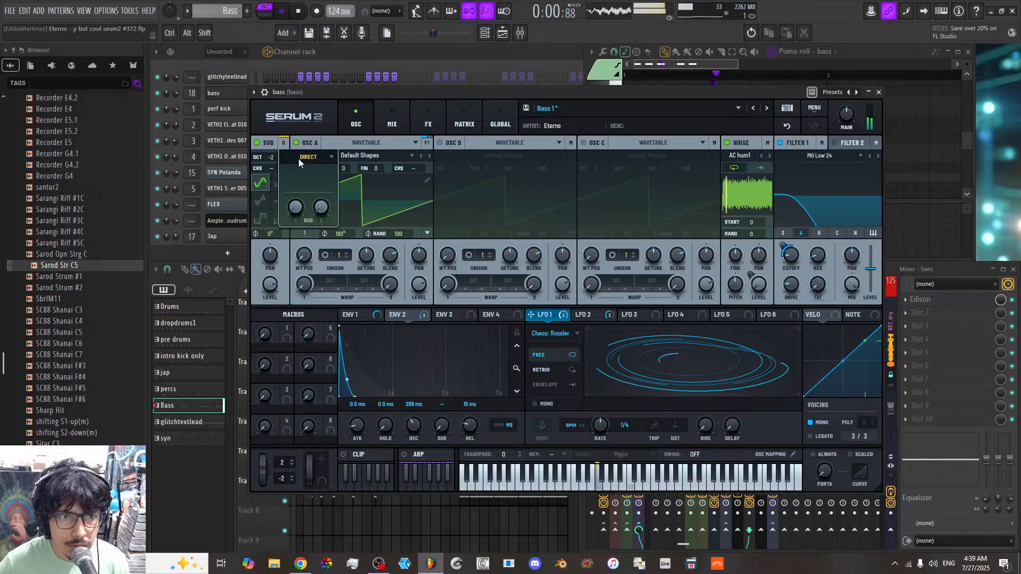
{"action": "left_click", "coordinate": [284, 143]}
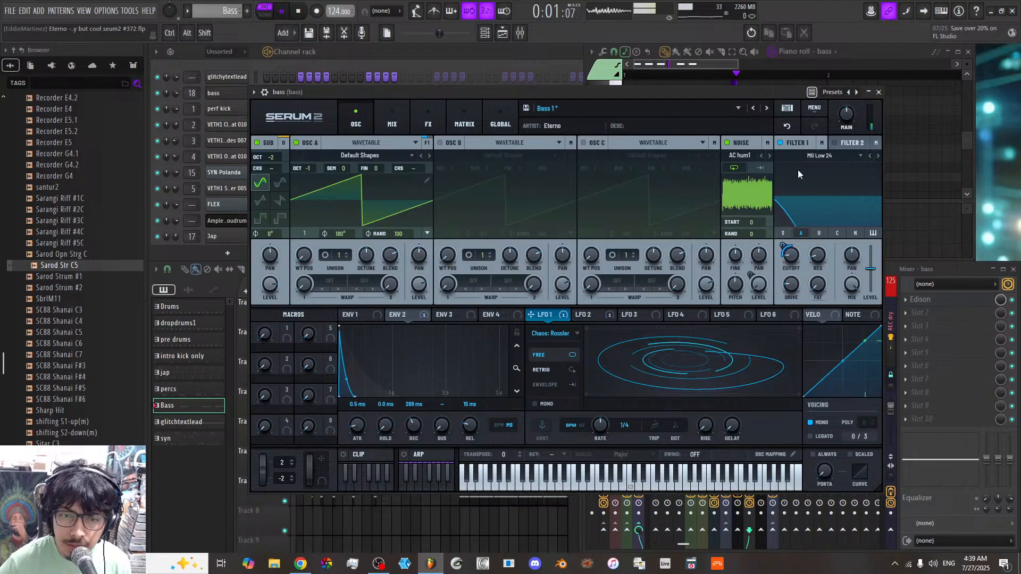
{"action": "left_click", "coordinate": [879, 92]}
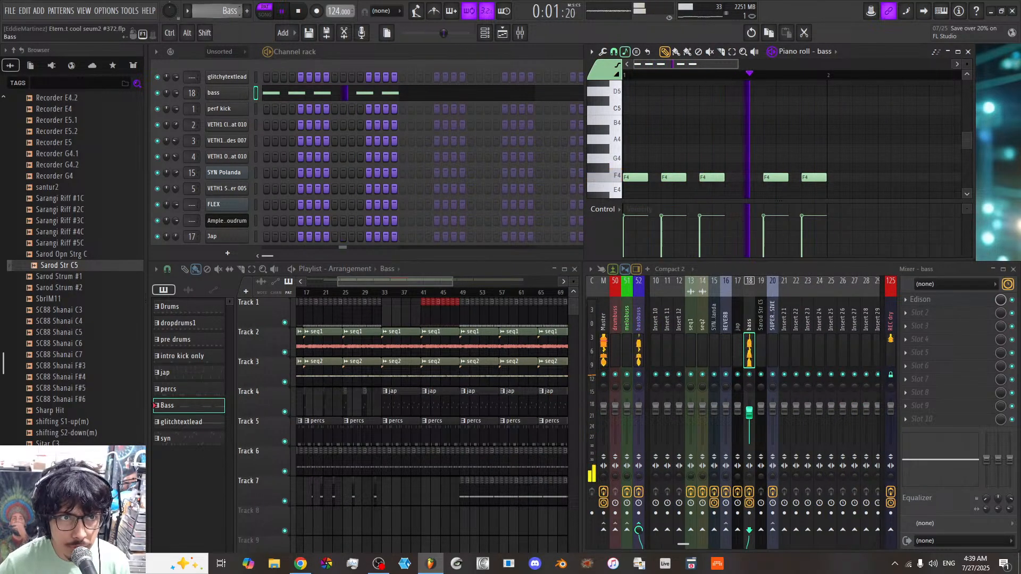
{"action": "left_click", "coordinate": [230, 10]}
{"action": "left_click", "coordinate": [218, 30]}
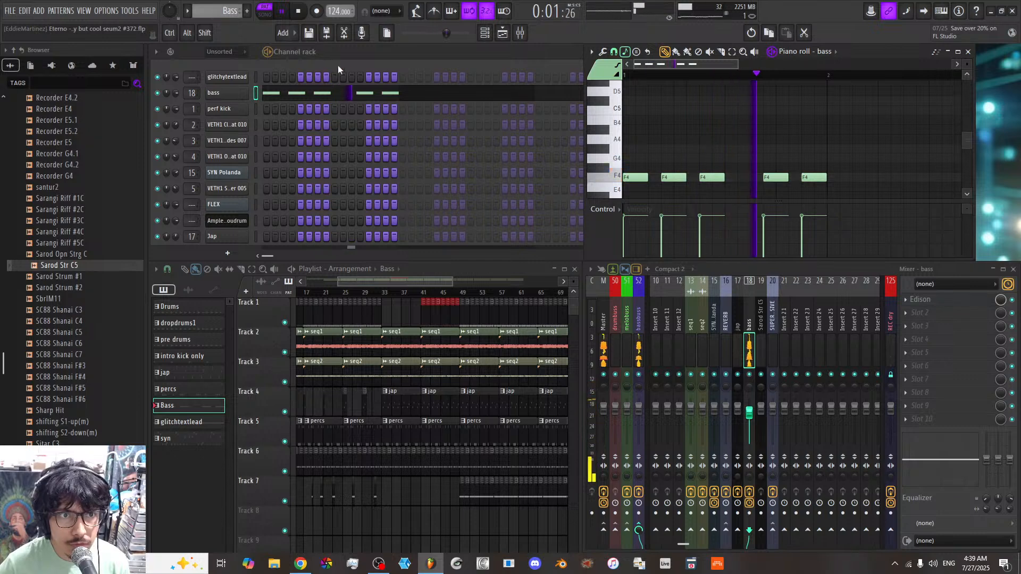
Step: Select bars 33 to 40 in the playlist, play the section in song mode, and pick the jap clip's pattern on Track 4
{"action": "scroll", "coordinate": [404, 282], "scroll_direction": "down", "scroll_amount": 3}
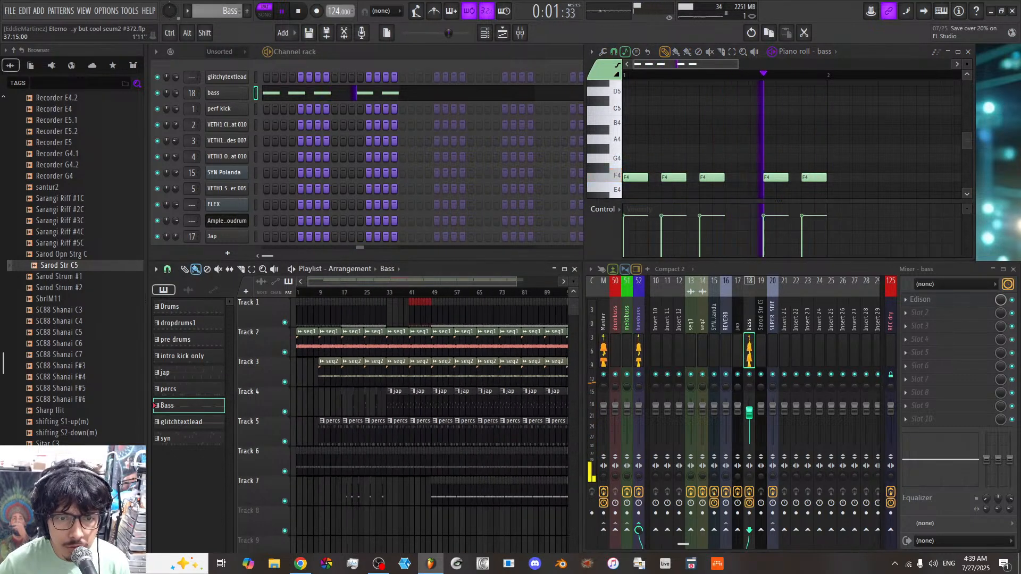
{"action": "scroll", "coordinate": [399, 294], "scroll_direction": "up", "scroll_amount": 3}
{"action": "left_click", "coordinate": [399, 294]}
{"action": "left_click_drag", "start_coordinate": [392, 297], "coordinate": [441, 297]}
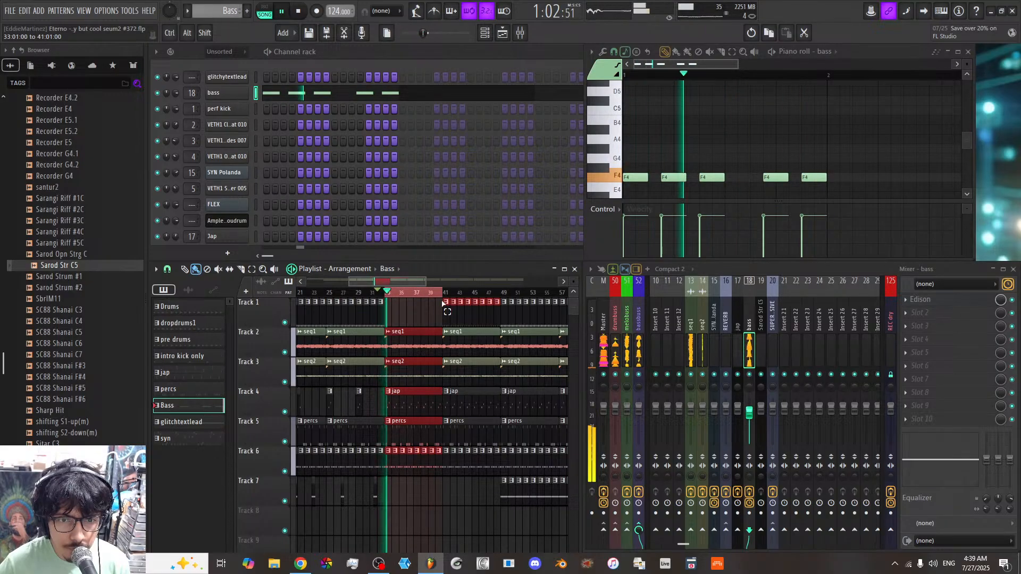
{"action": "left_click", "coordinate": [413, 402]}
{"action": "key", "text": "space"}
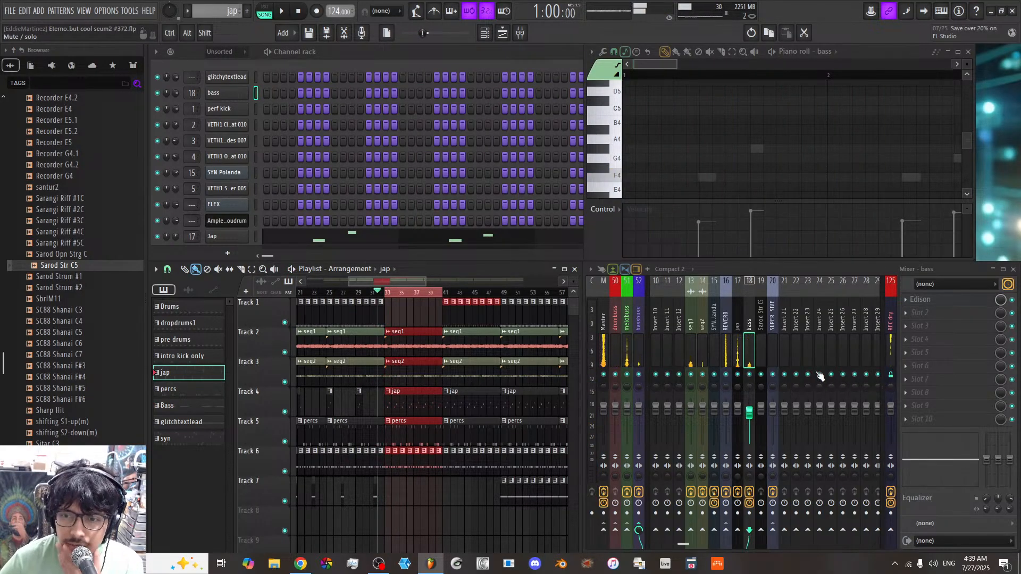
Step: Audition the jap mixer track's effects chain over the selected section and inspect its EQ 2 curve
{"action": "left_click", "coordinate": [737, 329]}
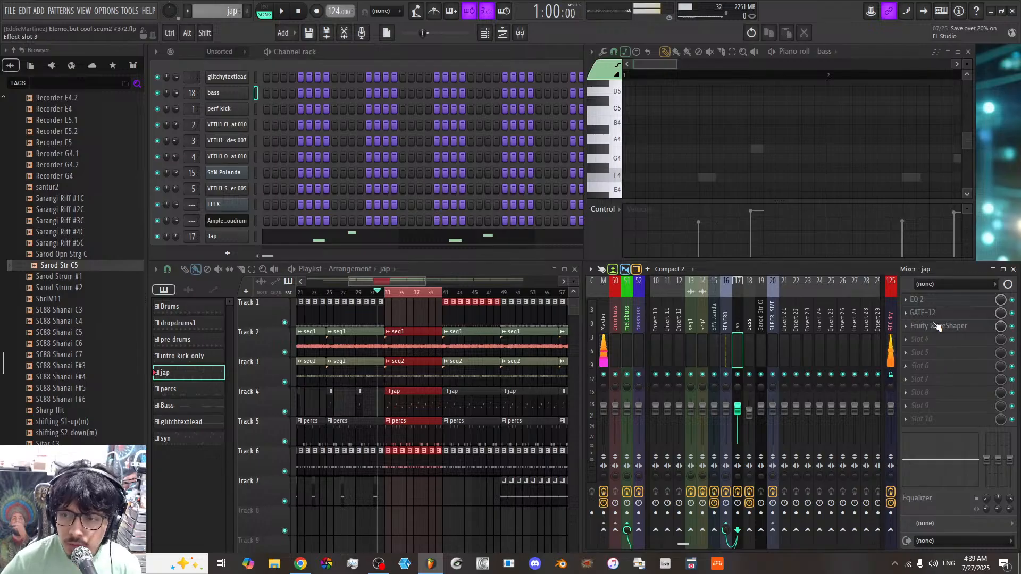
{"action": "key", "text": "space"}
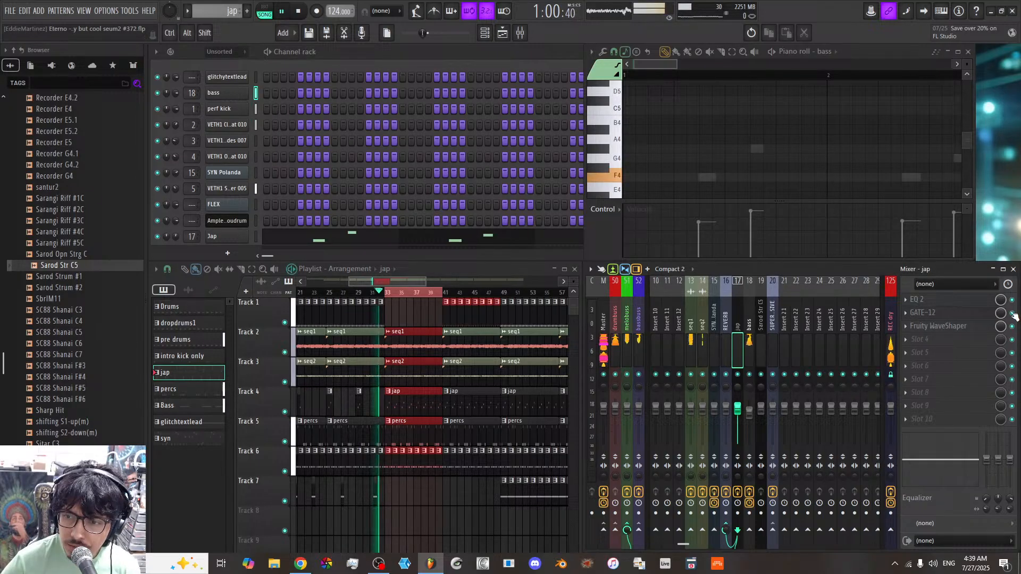
{"action": "key", "text": "space"}
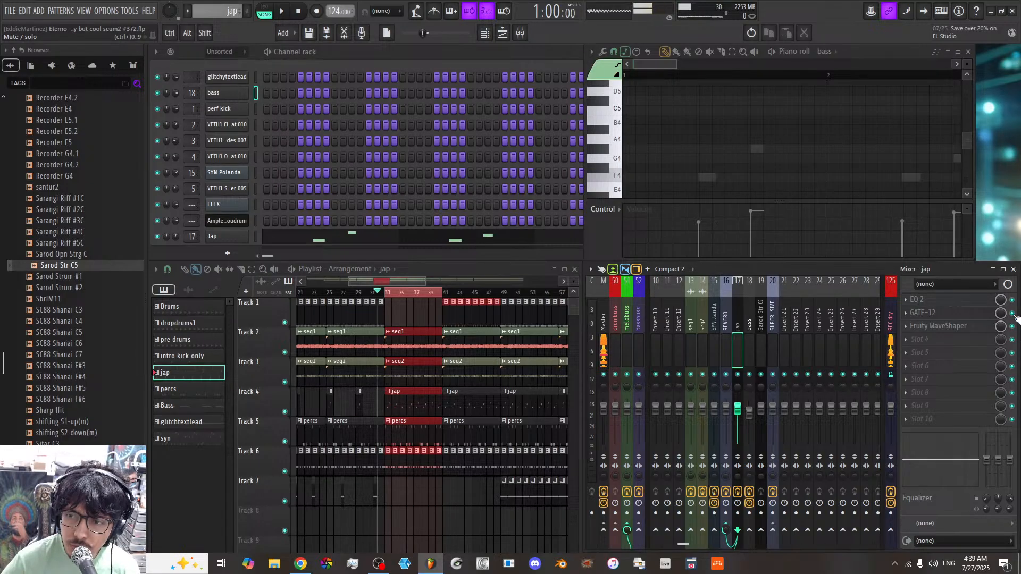
{"action": "key", "text": "space"}
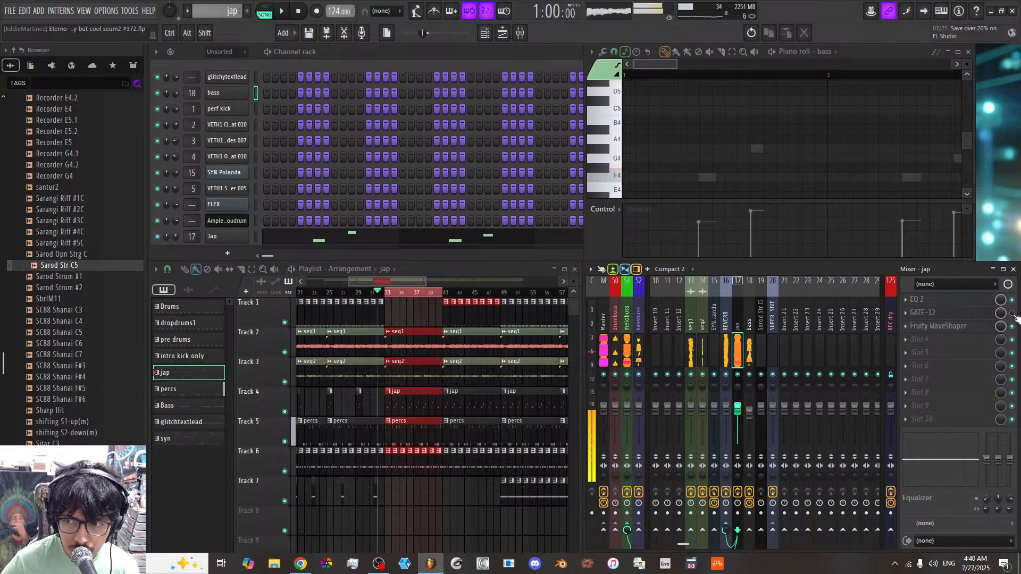
{"action": "key", "text": "space"}
{"action": "left_click", "coordinate": [961, 302]}
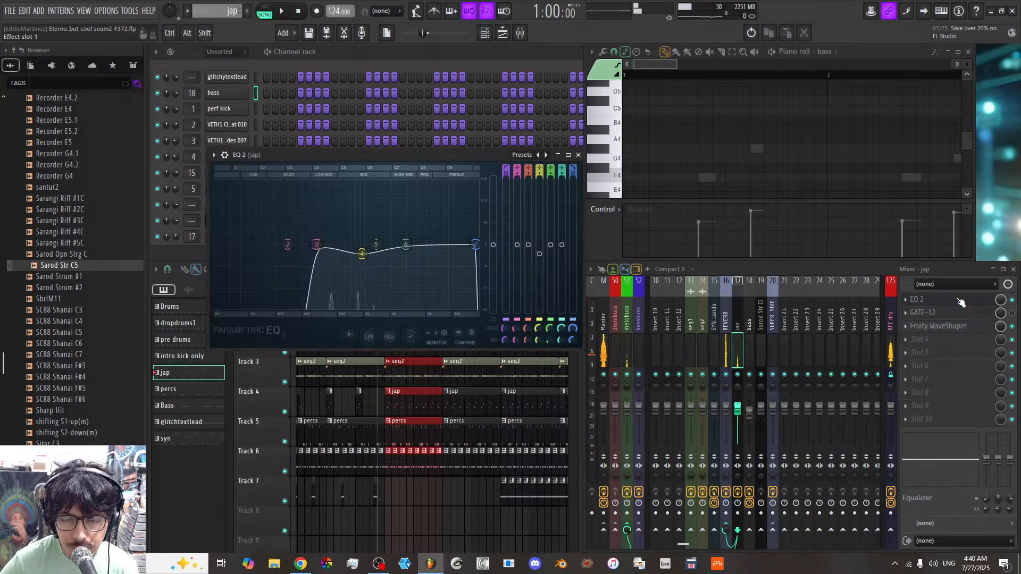
{"action": "left_click", "coordinate": [961, 302]}
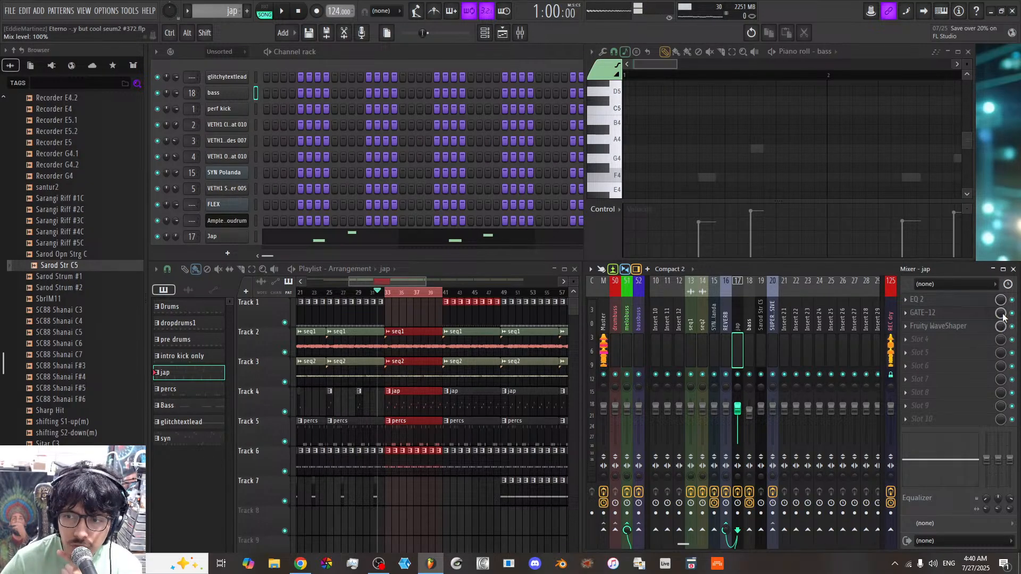
Step: Load a Control Surface into effect slot 4 of the jap mixer track
{"action": "left_click", "coordinate": [946, 345]}
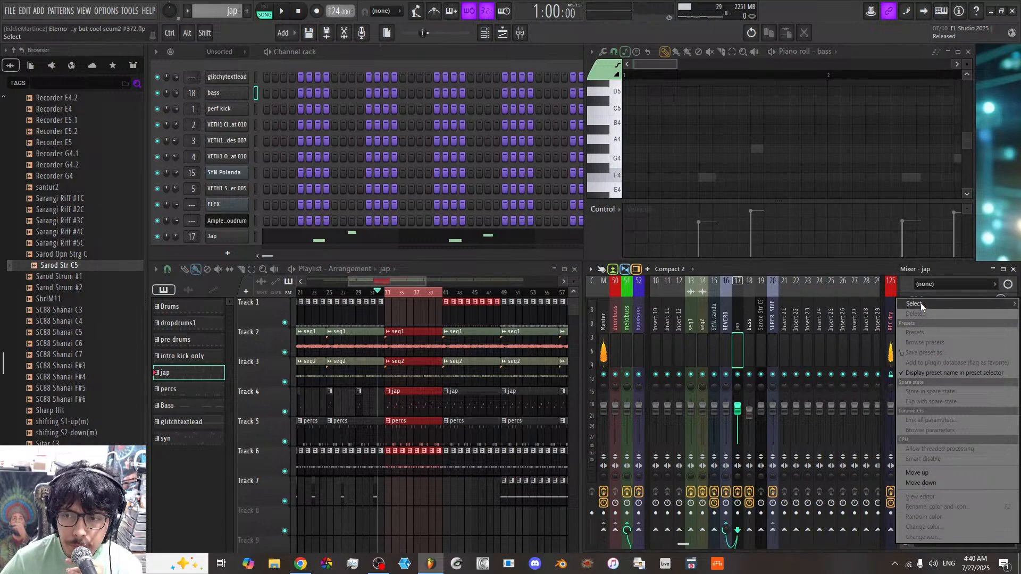
{"action": "mouse_move", "coordinate": [920, 302]}
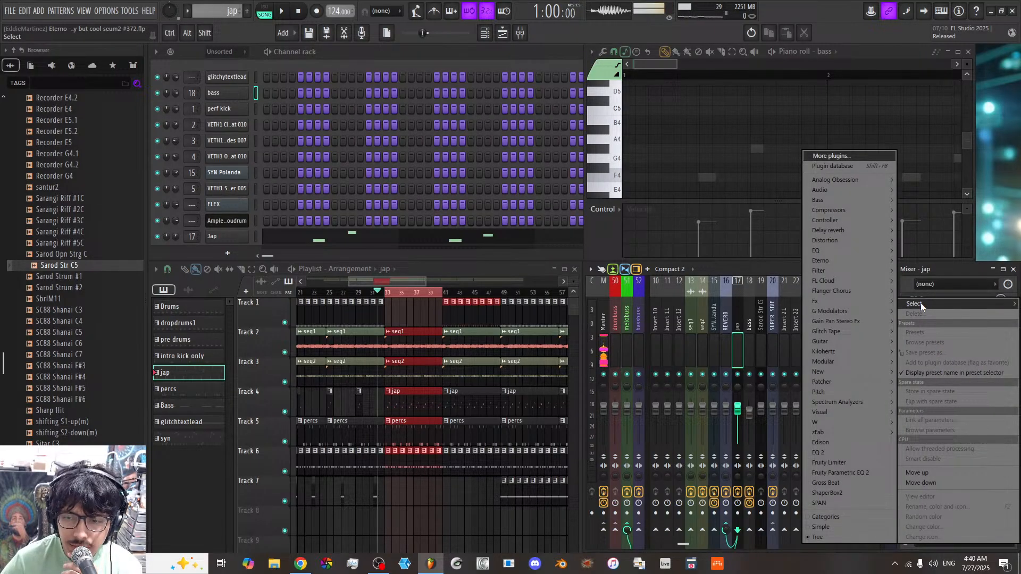
{"action": "mouse_move", "coordinate": [831, 388]}
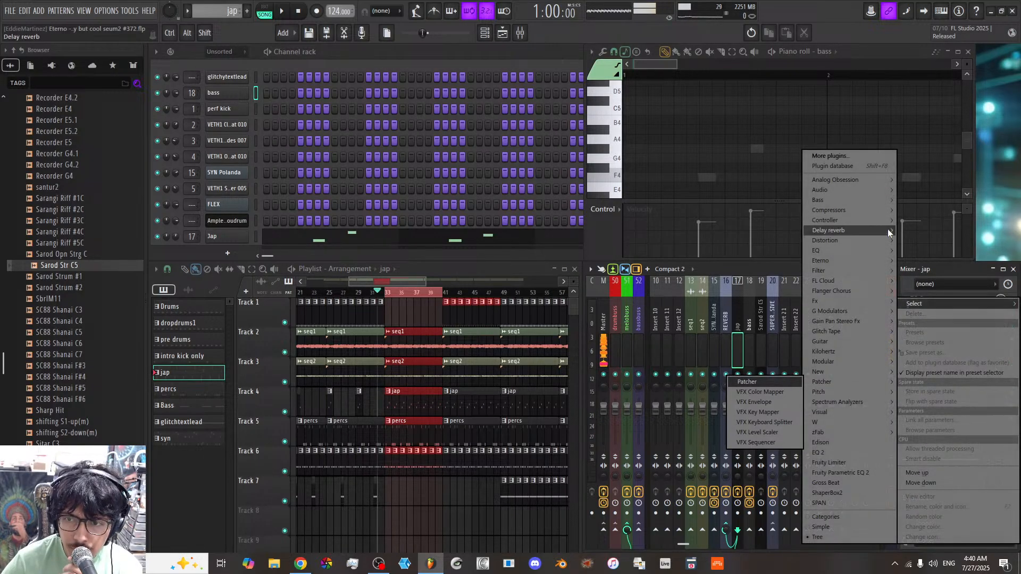
{"action": "mouse_move", "coordinate": [850, 212]}
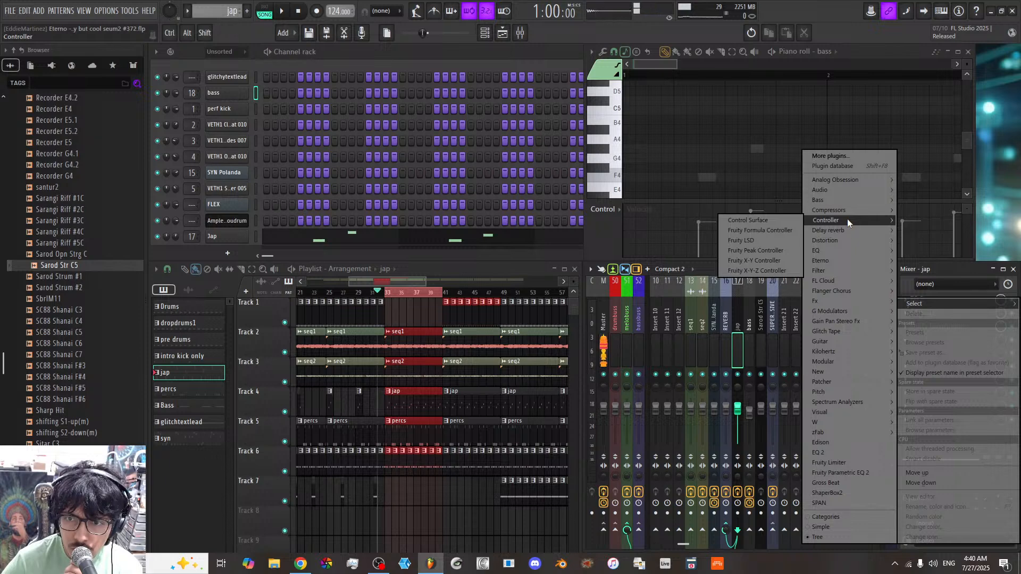
{"action": "left_click", "coordinate": [773, 219]}
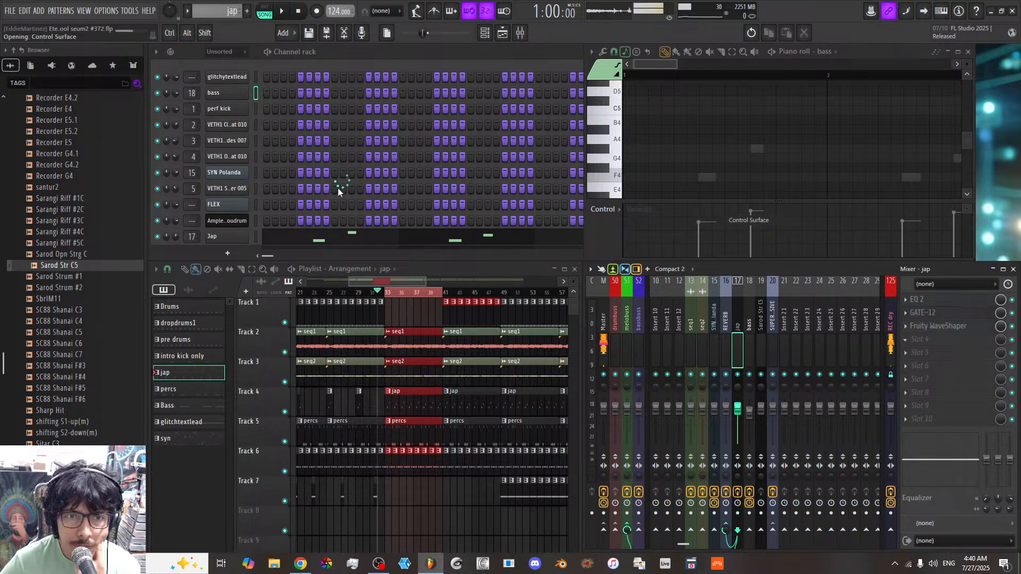
{"action": "left_click_drag", "start_coordinate": [387, 193], "coordinate": [450, 161]}
Step: Add a 6 point star knob to the Control Surface, enlarge it to about half the surface's width and centre it
{"action": "left_click", "coordinate": [356, 183]}
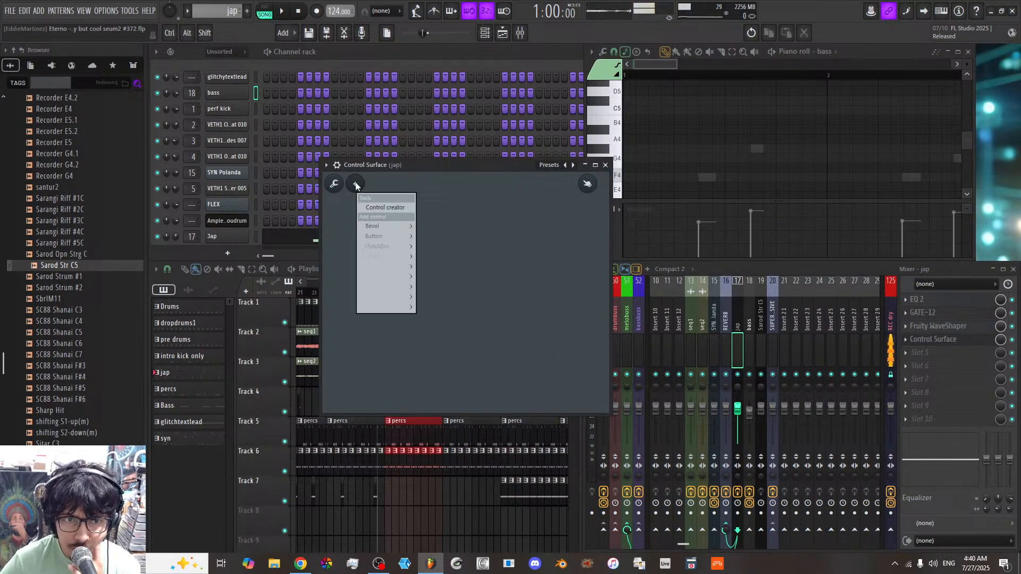
{"action": "mouse_move", "coordinate": [389, 236]}
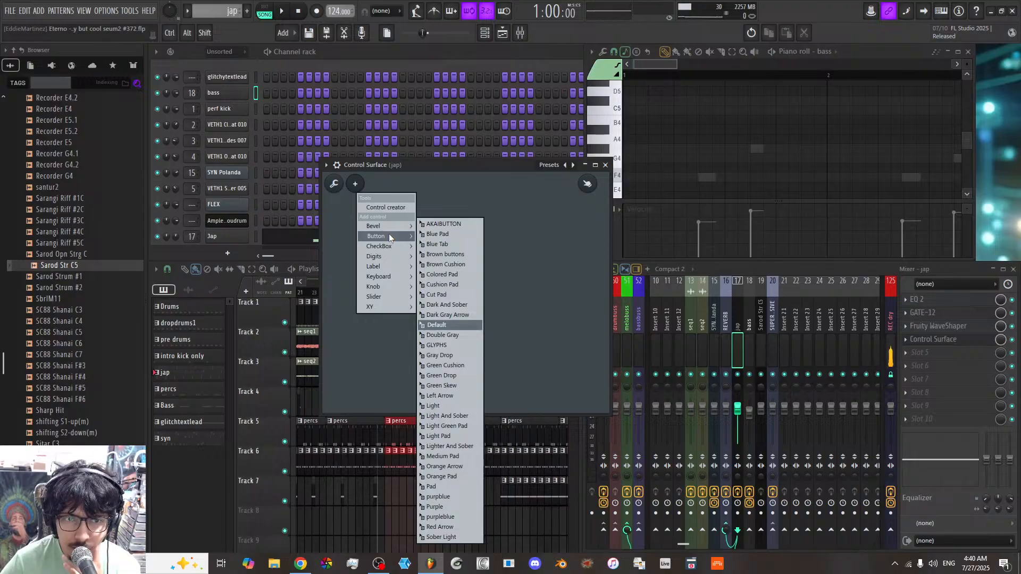
{"action": "mouse_move", "coordinate": [394, 285]}
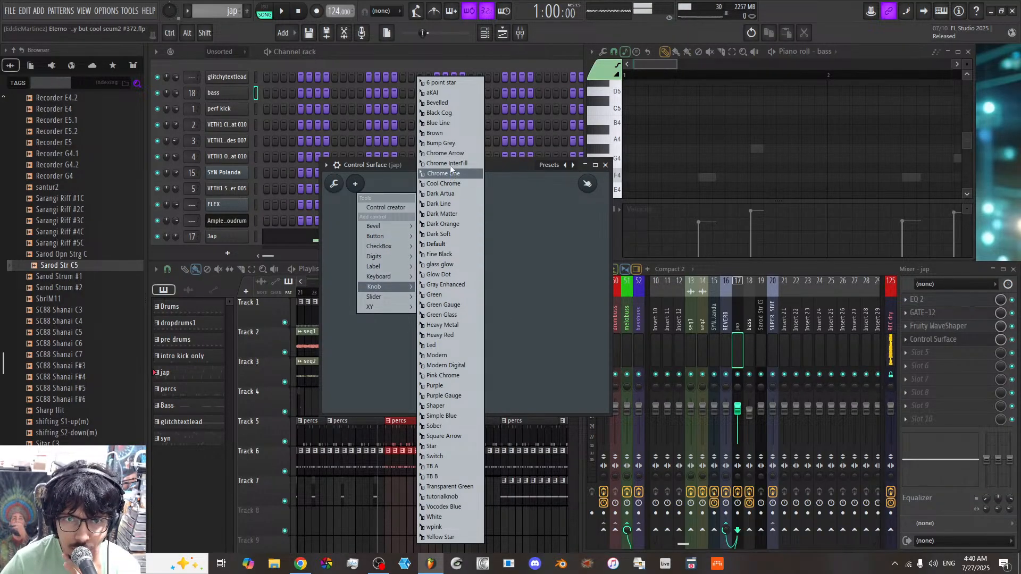
{"action": "left_click", "coordinate": [448, 82]}
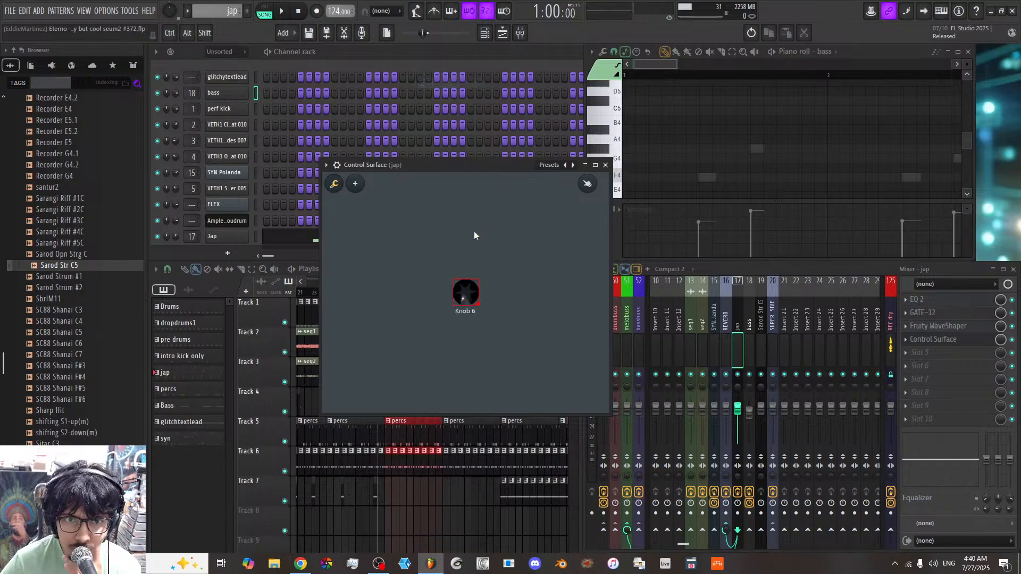
{"action": "left_click_drag", "start_coordinate": [482, 291], "coordinate": [574, 365]}
{"action": "left_click_drag", "start_coordinate": [538, 296], "coordinate": [498, 295]}
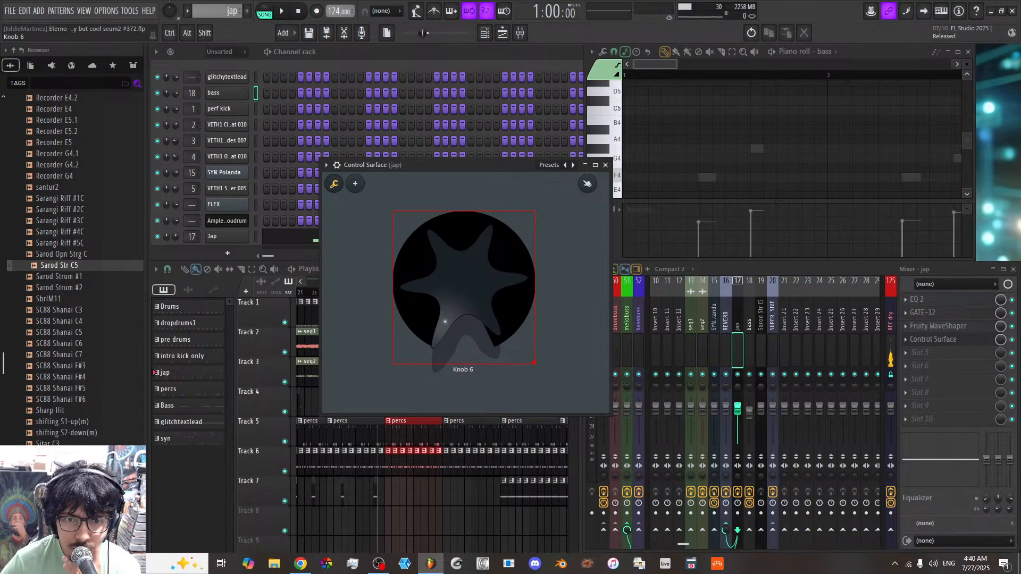
Step: Rename the star knob to "gate and wave mix"
{"action": "right_click", "coordinate": [477, 313]}
{"action": "left_click", "coordinate": [508, 308]}
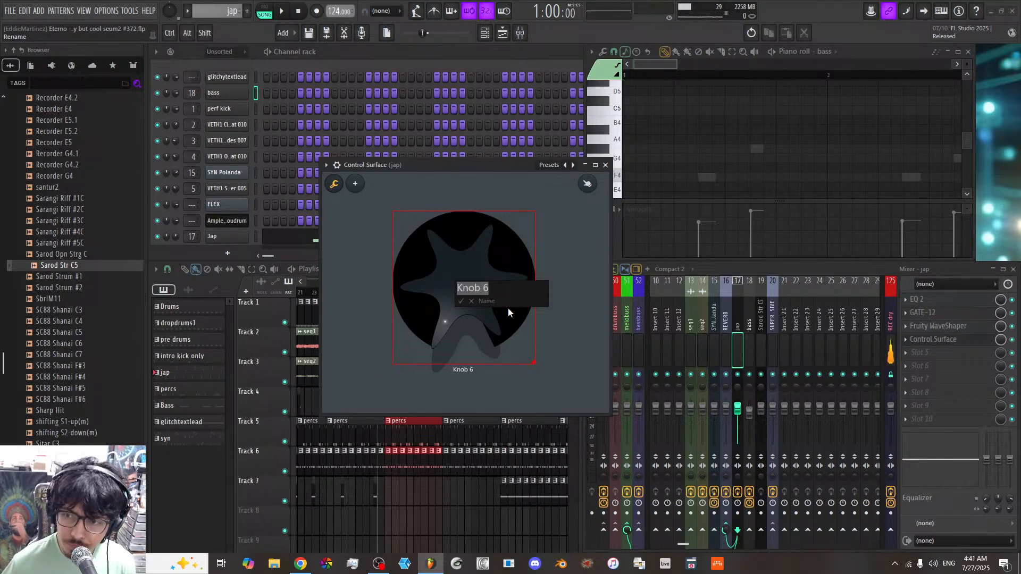
{"action": "type", "text": "gate and wave mix"}
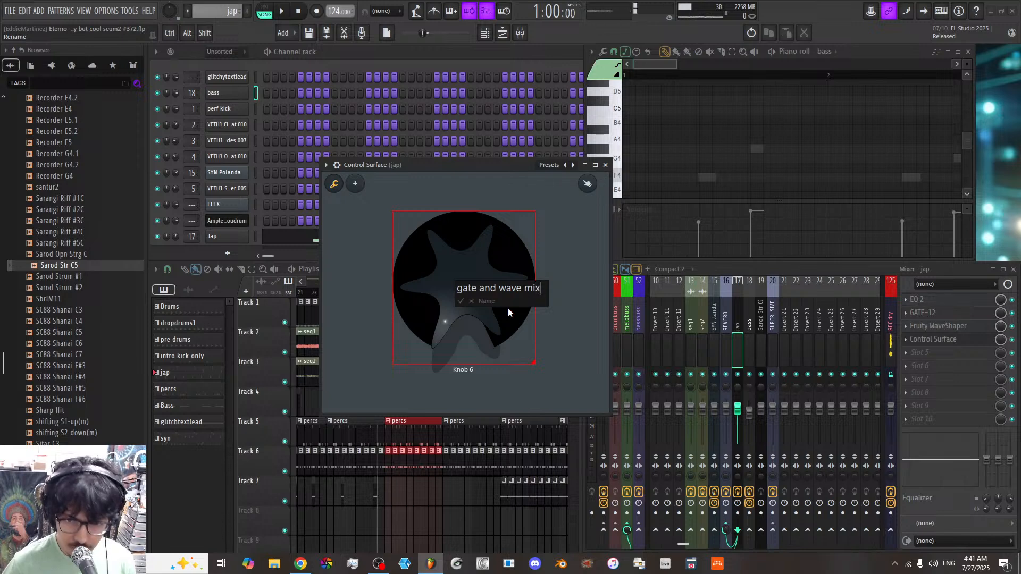
{"action": "left_click", "coordinate": [461, 301]}
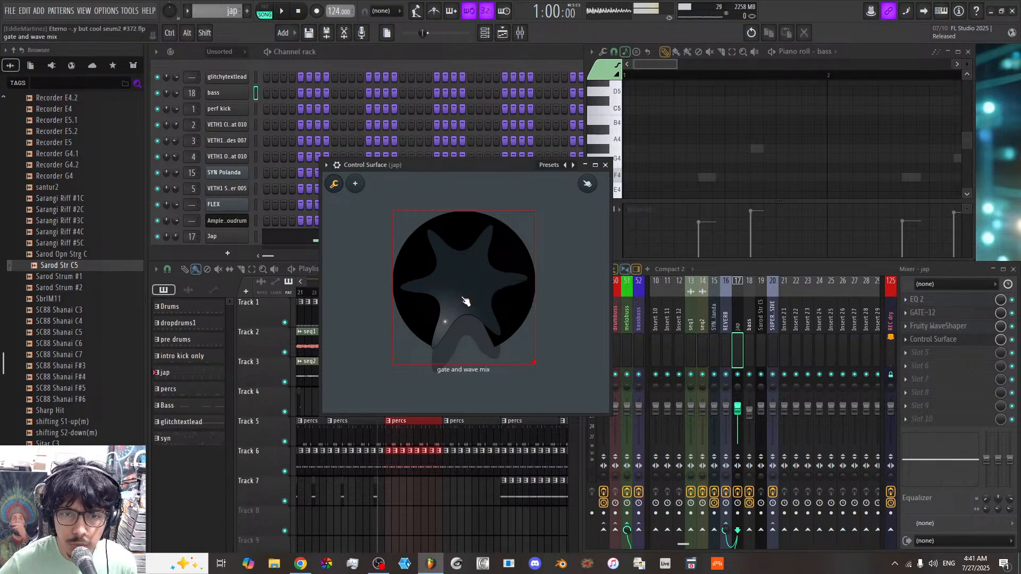
Step: Leave the Control Surface's edit mode and turn the gate and wave mix knob all the way up
{"action": "right_click", "coordinate": [553, 255]}
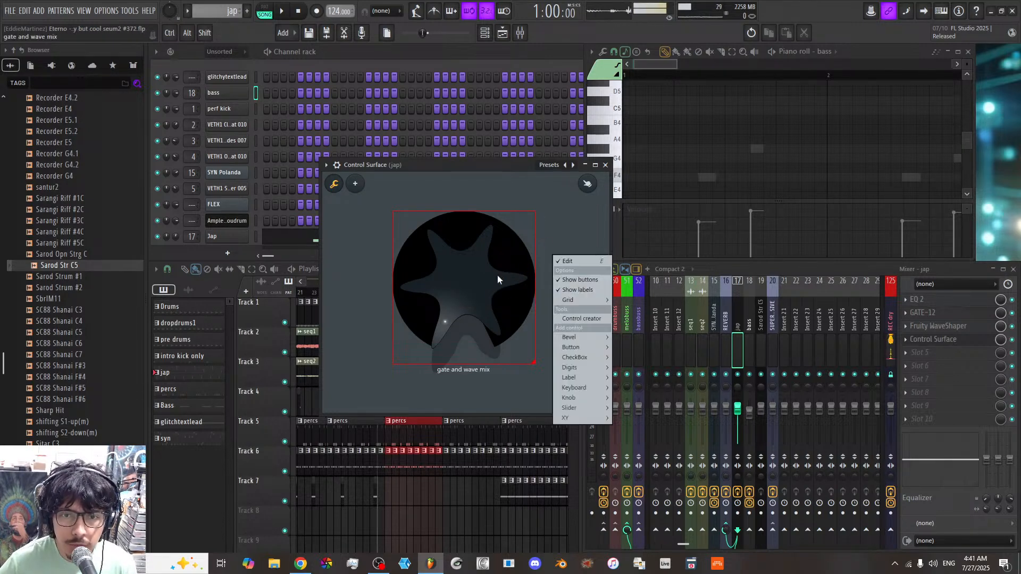
{"action": "right_click", "coordinate": [499, 276]}
{"action": "right_click", "coordinate": [559, 251]}
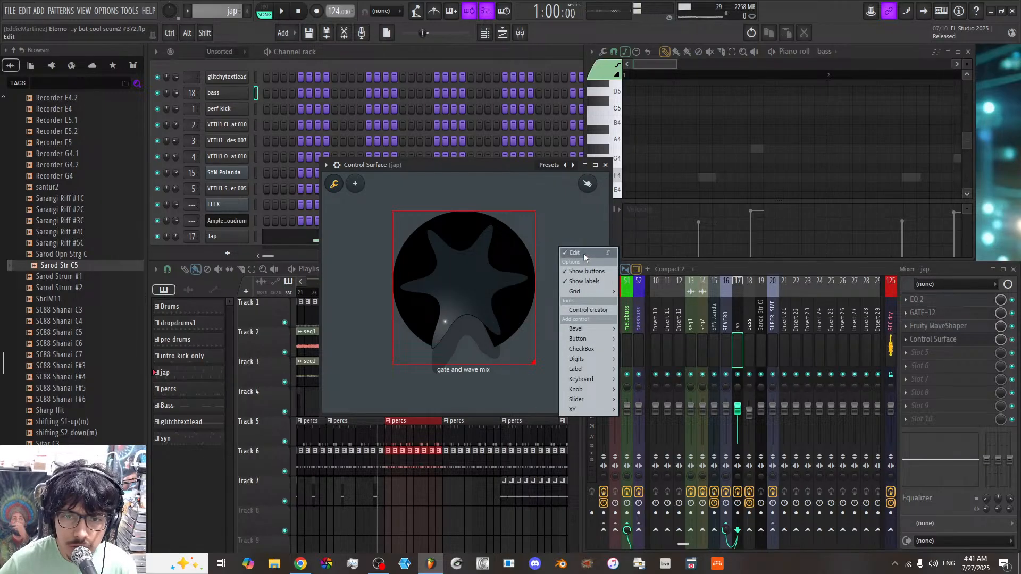
{"action": "left_click", "coordinate": [584, 255]}
{"action": "left_click_drag", "start_coordinate": [465, 294], "coordinate": [458, 212]}
{"action": "right_click", "coordinate": [457, 285]}
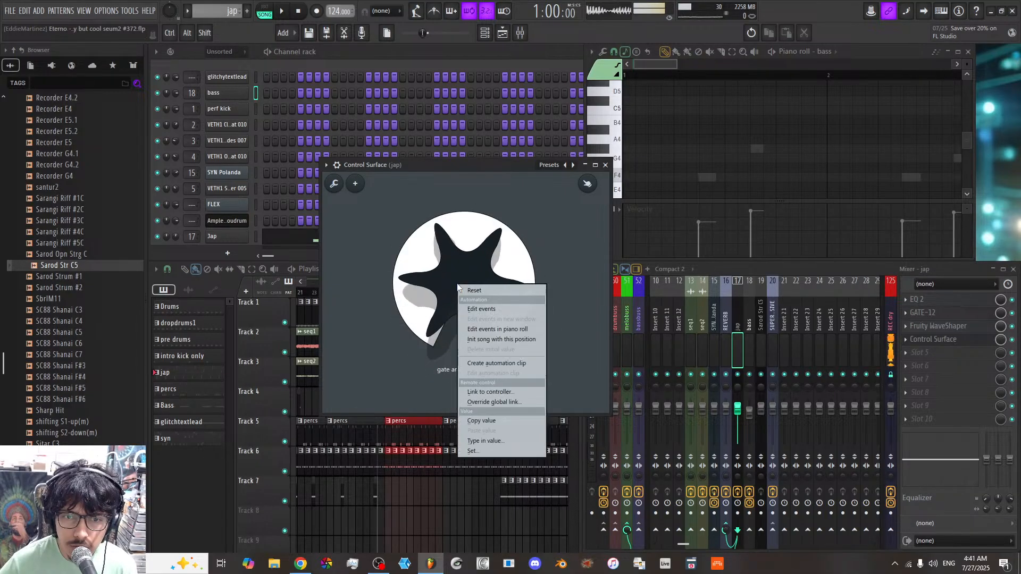
Step: Return the Control Surface to edit mode and set the knob's current position as its default value
{"action": "right_click", "coordinate": [584, 241]}
{"action": "left_click", "coordinate": [595, 246]}
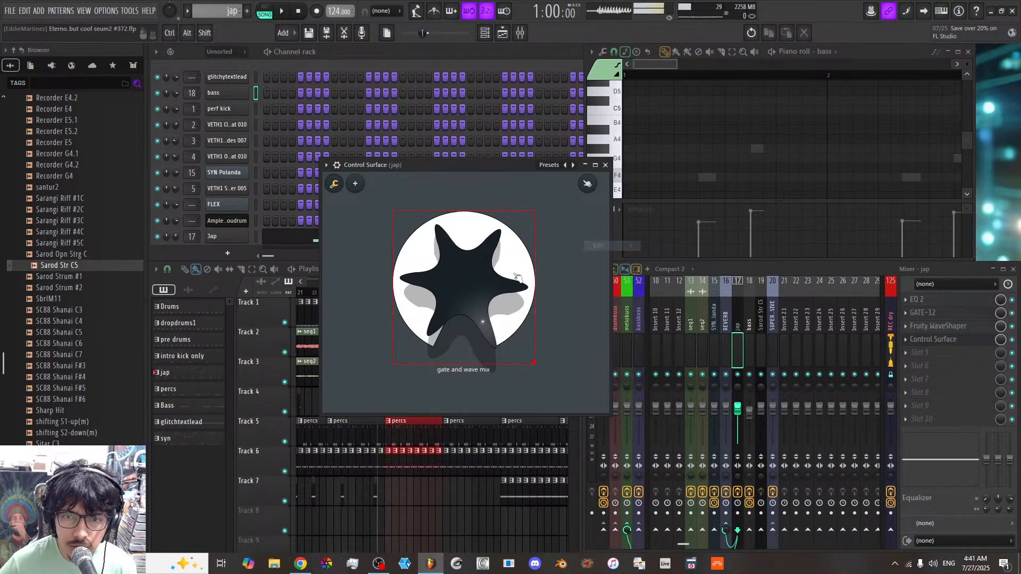
{"action": "right_click", "coordinate": [462, 283]}
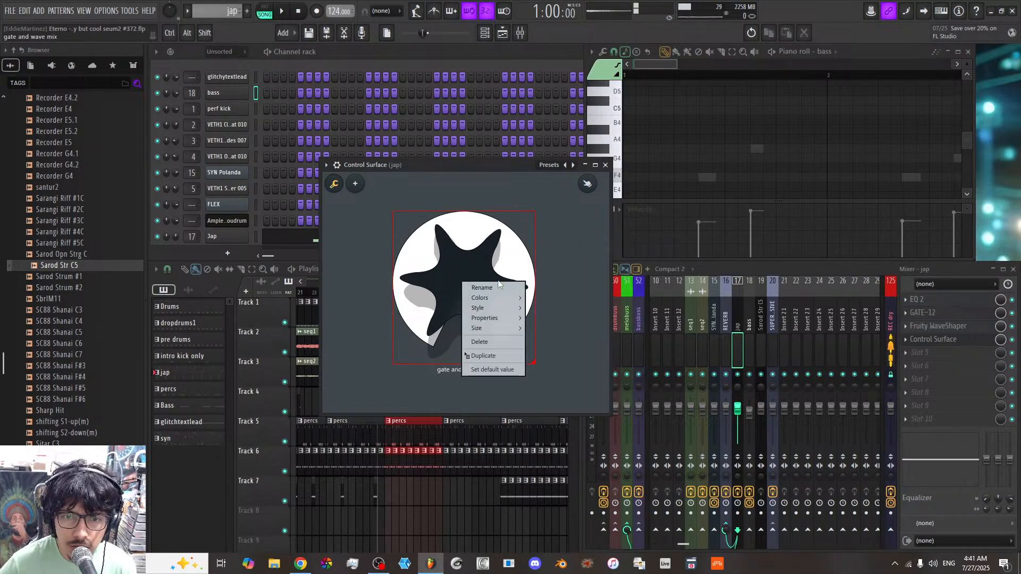
{"action": "left_click", "coordinate": [497, 369]}
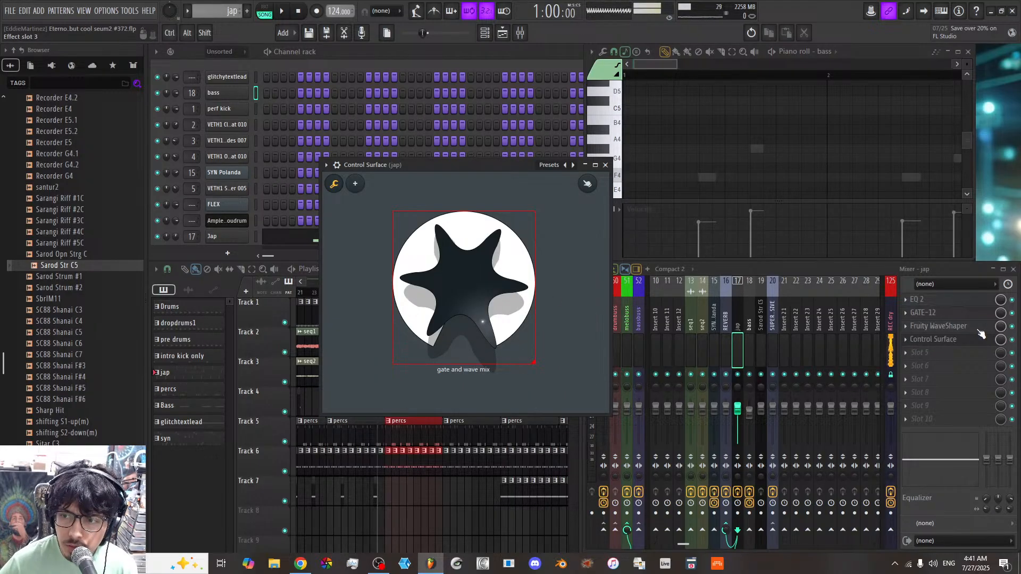
Step: Link the mix level of GATE-12 on the jap track to the internal controller "Surface - gate and wave mix"
{"action": "right_click", "coordinate": [1001, 313]}
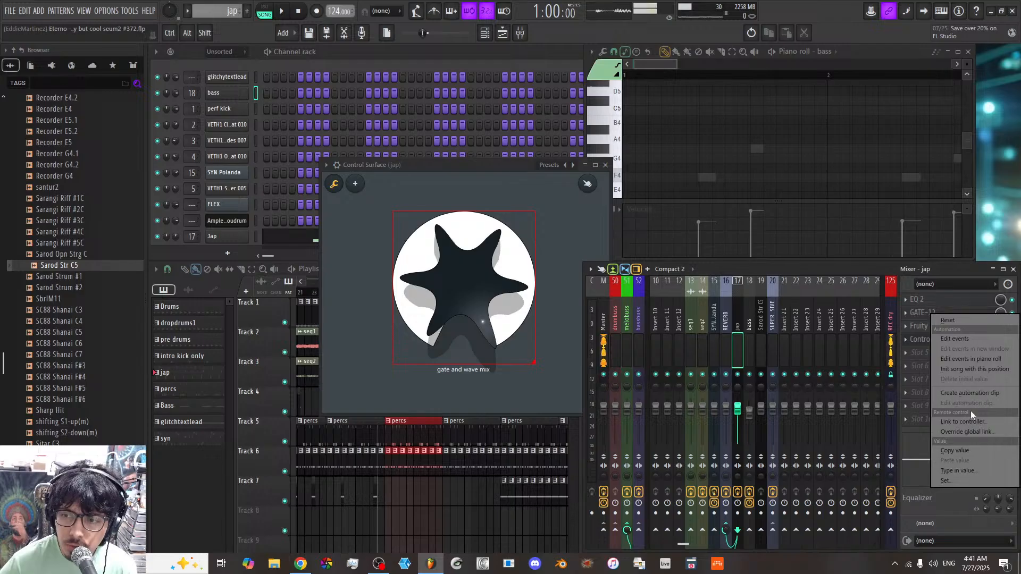
{"action": "left_click", "coordinate": [973, 421]}
{"action": "left_click", "coordinate": [519, 266]}
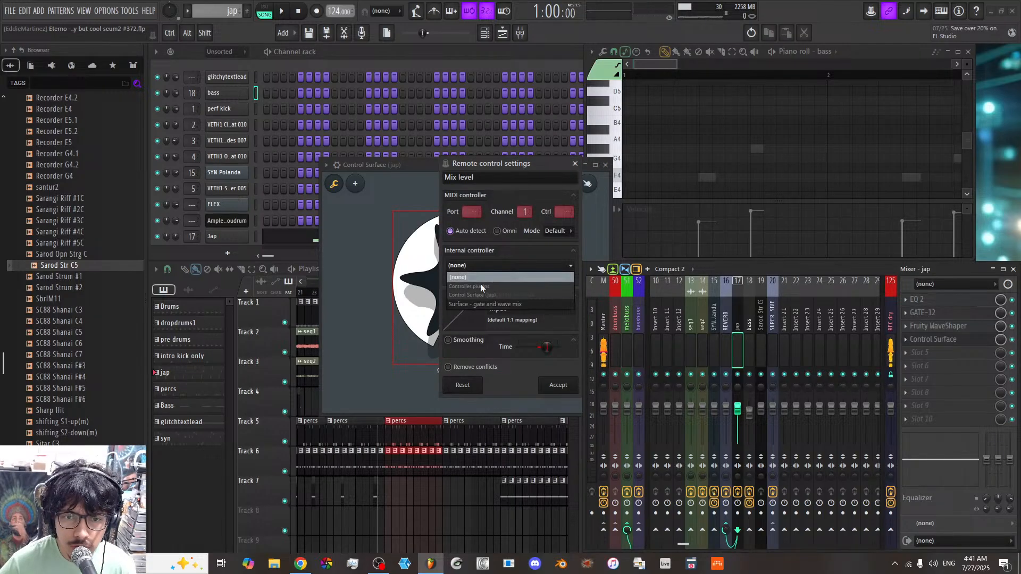
{"action": "left_click", "coordinate": [484, 306]}
{"action": "left_click", "coordinate": [558, 385]}
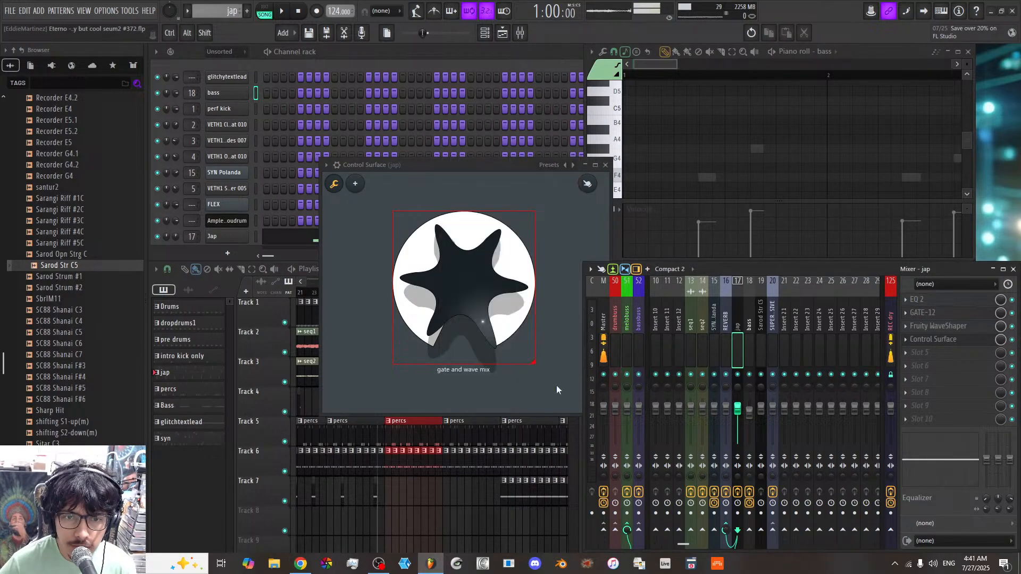
Step: Link the mix level of Fruity WaveShaper on the jap track to the internal controller "Surface - gate and wave mix"
{"action": "right_click", "coordinate": [1002, 340]}
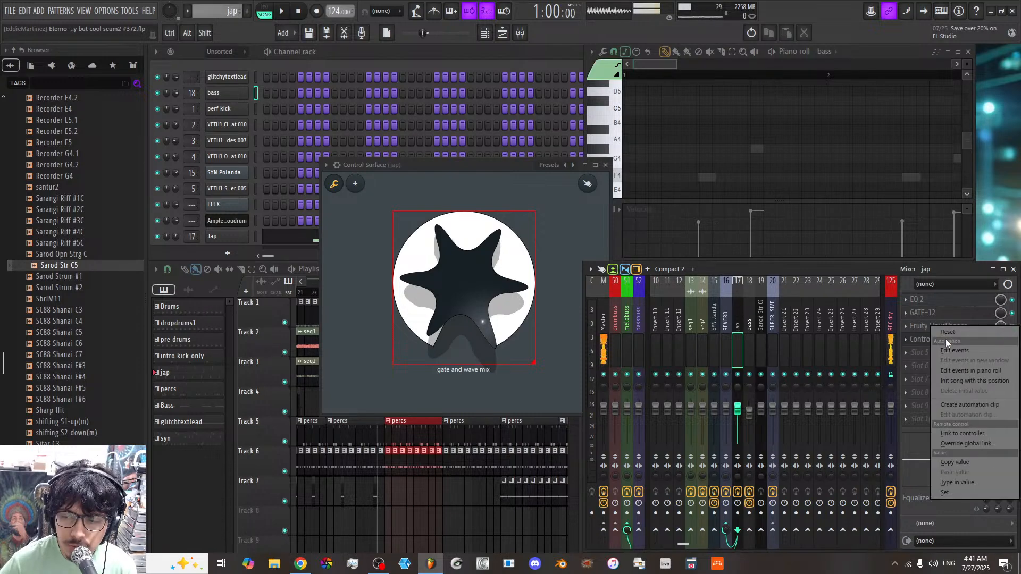
{"action": "left_click", "coordinate": [960, 432]}
{"action": "left_click", "coordinate": [547, 266]}
{"action": "left_click", "coordinate": [517, 306]}
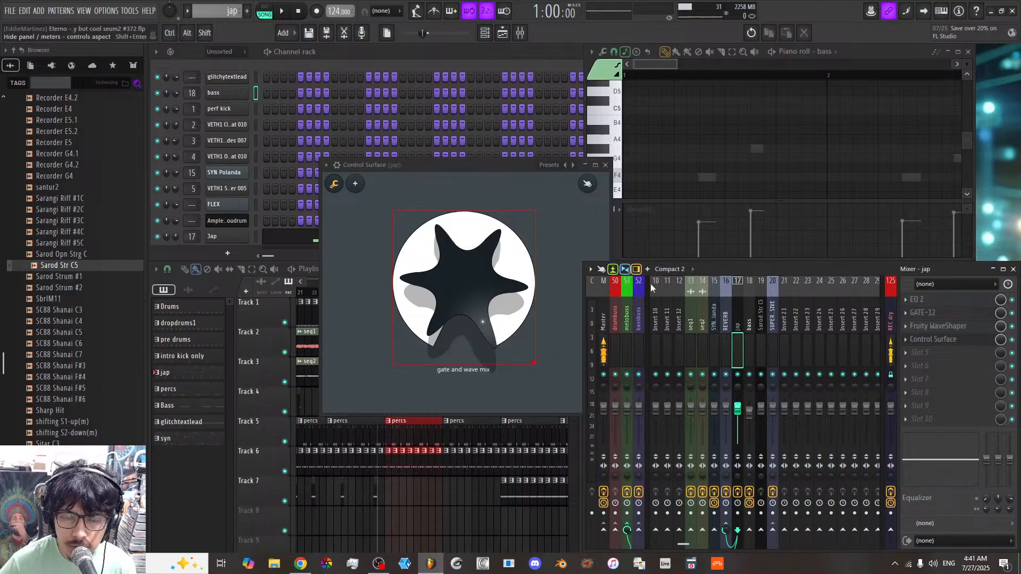
Step: Leave the Control Surface's edit mode and test the gate and wave mix knob, finishing with it turned all the way up
{"action": "left_click", "coordinate": [449, 262]}
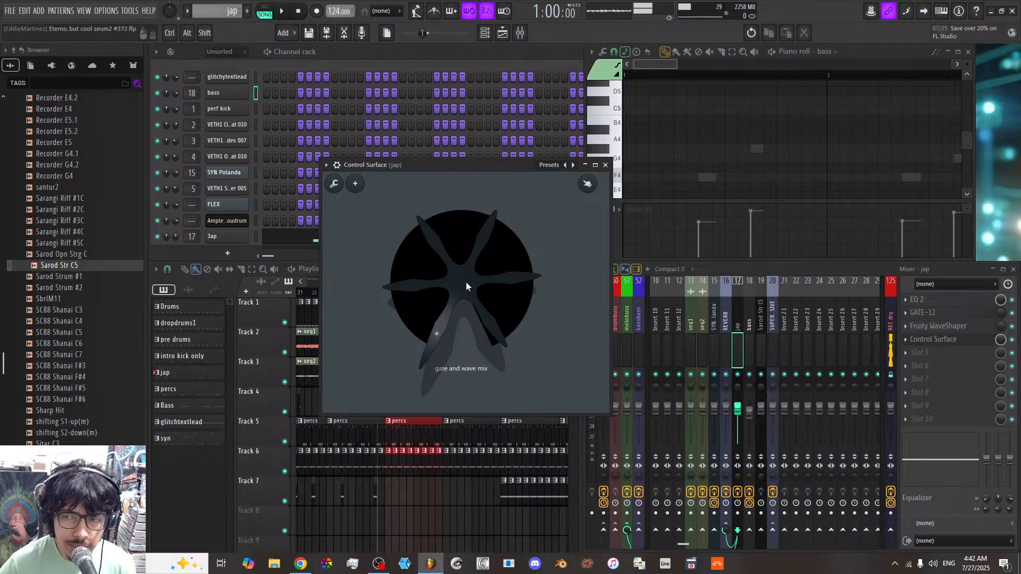
{"action": "left_click", "coordinate": [930, 301]}
{"action": "left_click", "coordinate": [931, 301]}
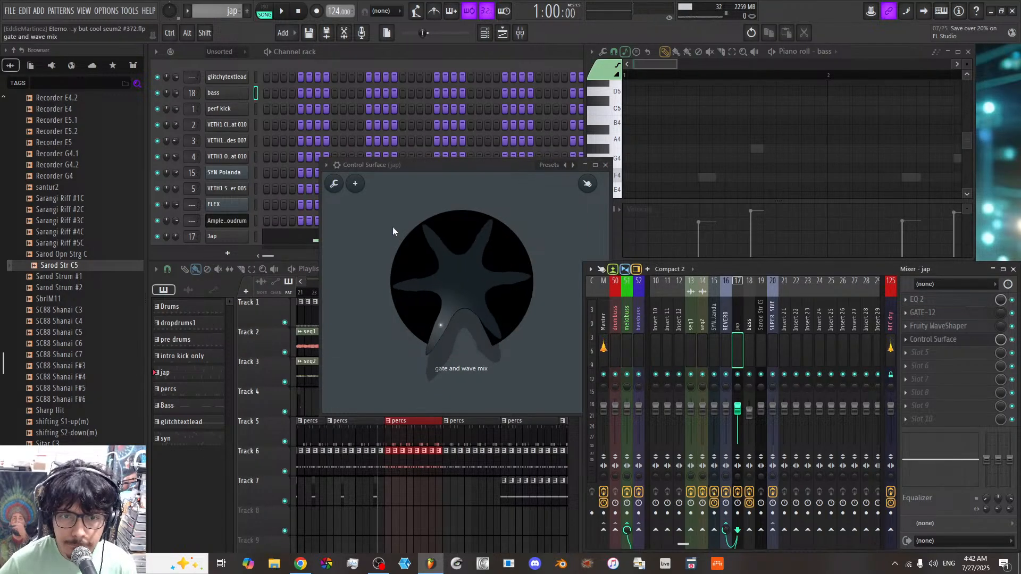
{"action": "left_click", "coordinate": [458, 283]}
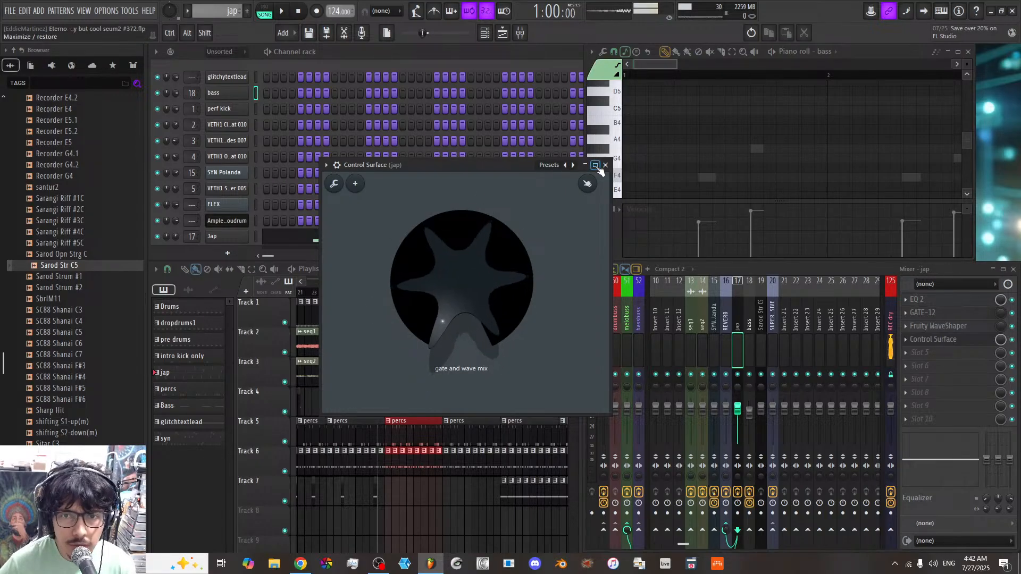
{"action": "left_click_drag", "start_coordinate": [494, 165], "coordinate": [532, 187]}
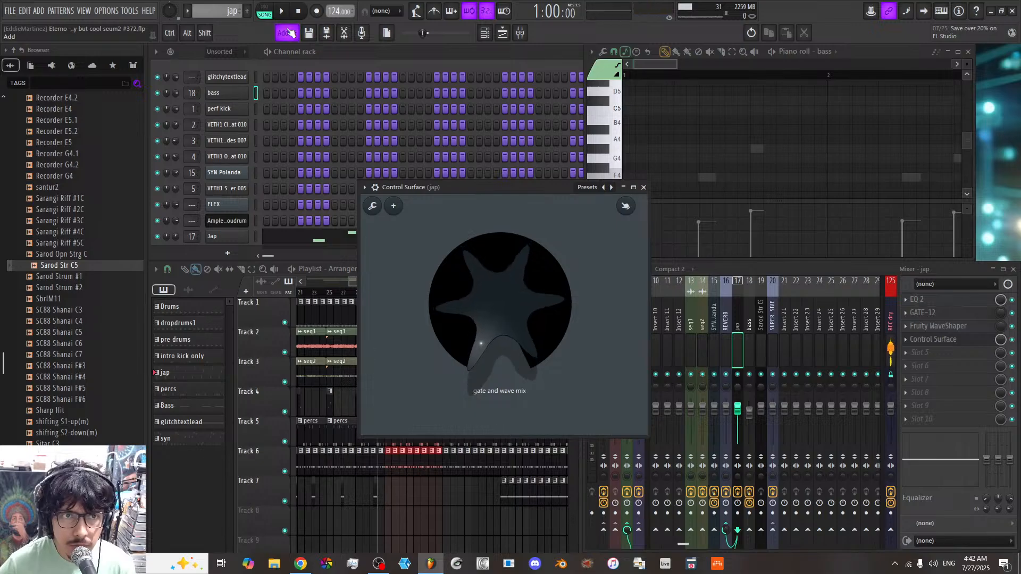
{"action": "left_click_drag", "start_coordinate": [497, 278], "coordinate": [497, 208]}
Step: Create an automation clip for the gate and wave mix knob during playback and stop the song
{"action": "key", "text": "space"}
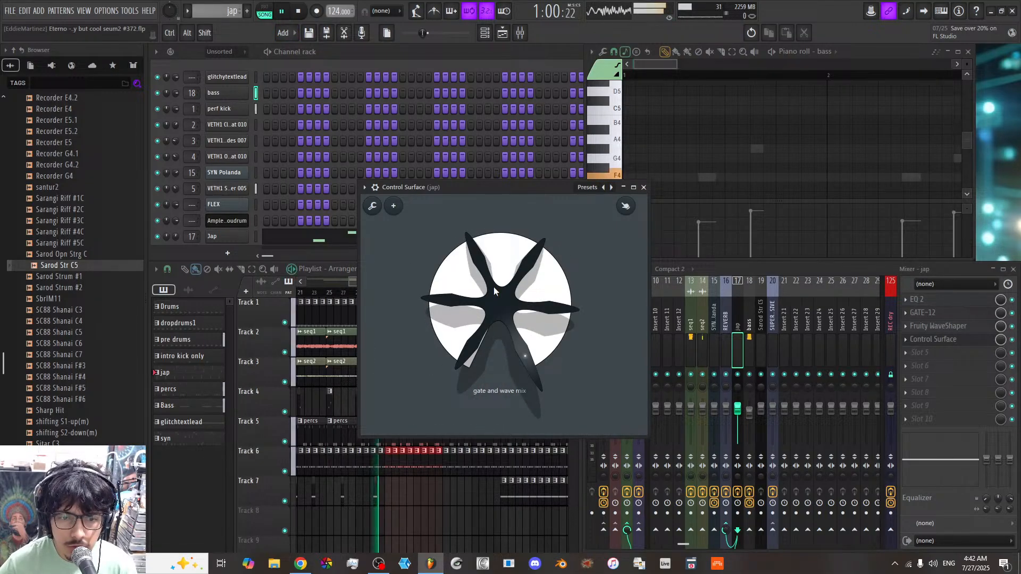
{"action": "right_click", "coordinate": [493, 286]}
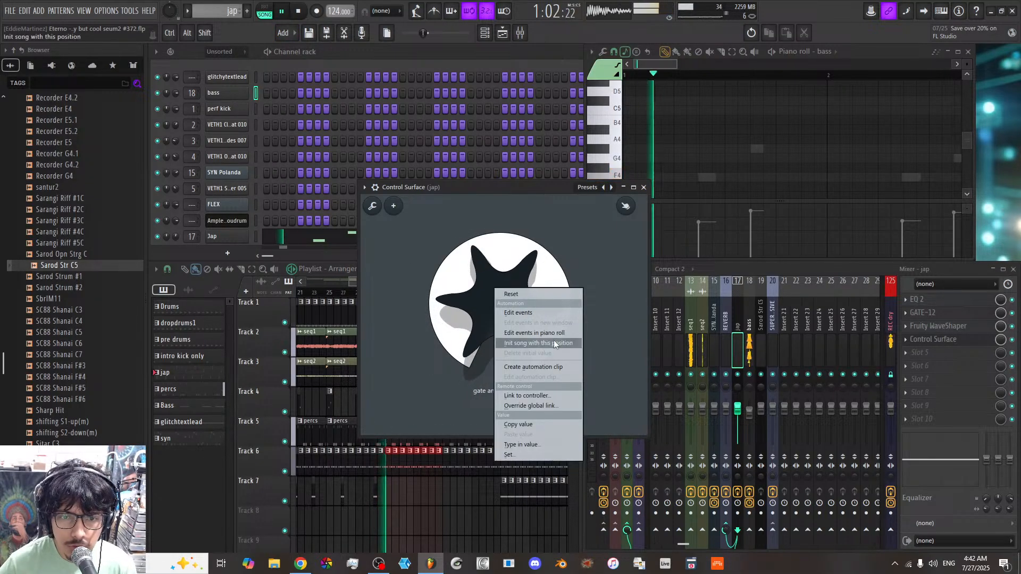
{"action": "left_click", "coordinate": [536, 366]}
{"action": "left_click", "coordinate": [338, 269]}
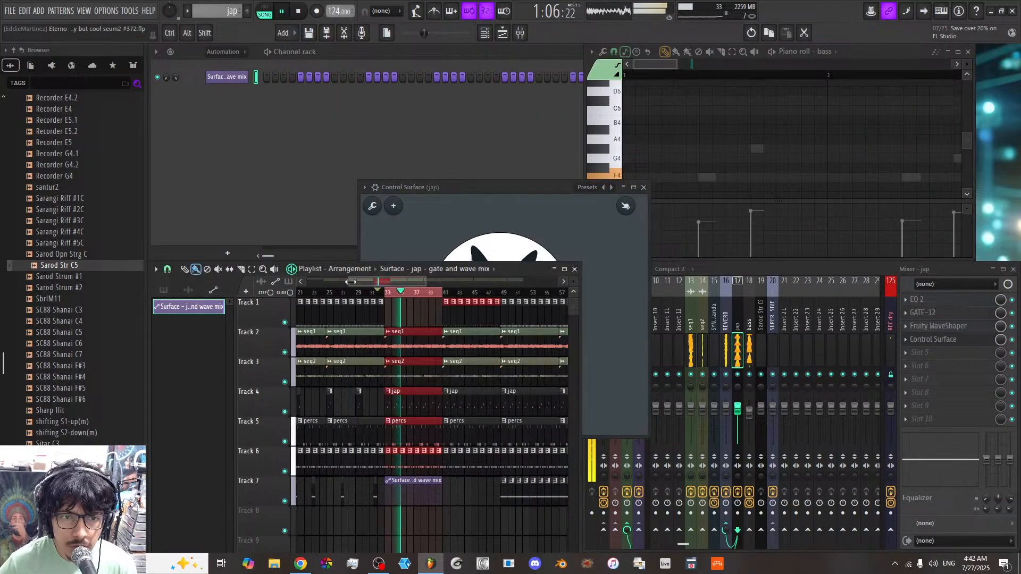
{"action": "key", "text": "space"}
{"action": "left_click_drag", "start_coordinate": [380, 282], "coordinate": [374, 265]}
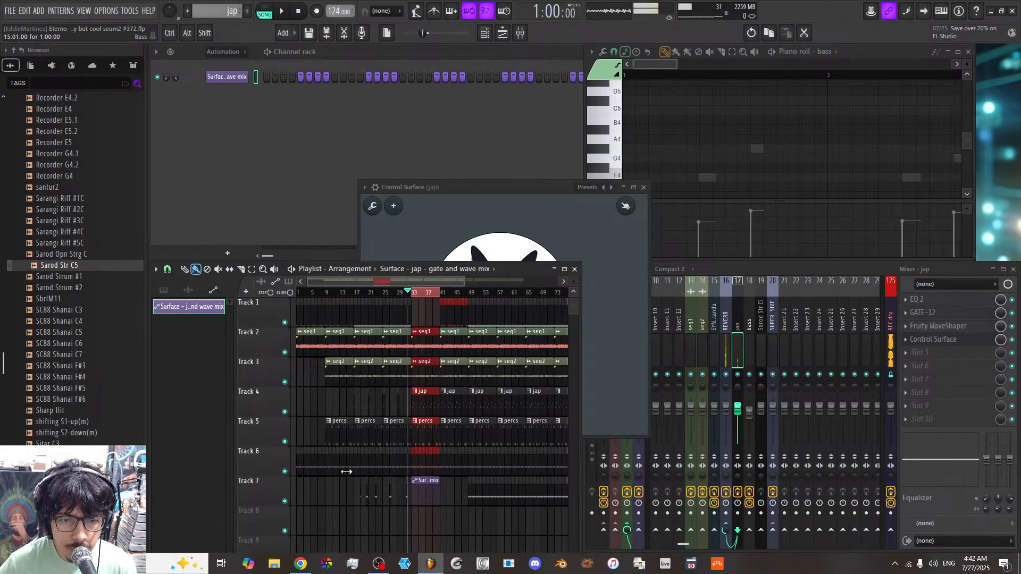
{"action": "right_click", "coordinate": [279, 316]}
{"action": "left_click", "coordinate": [304, 494]}
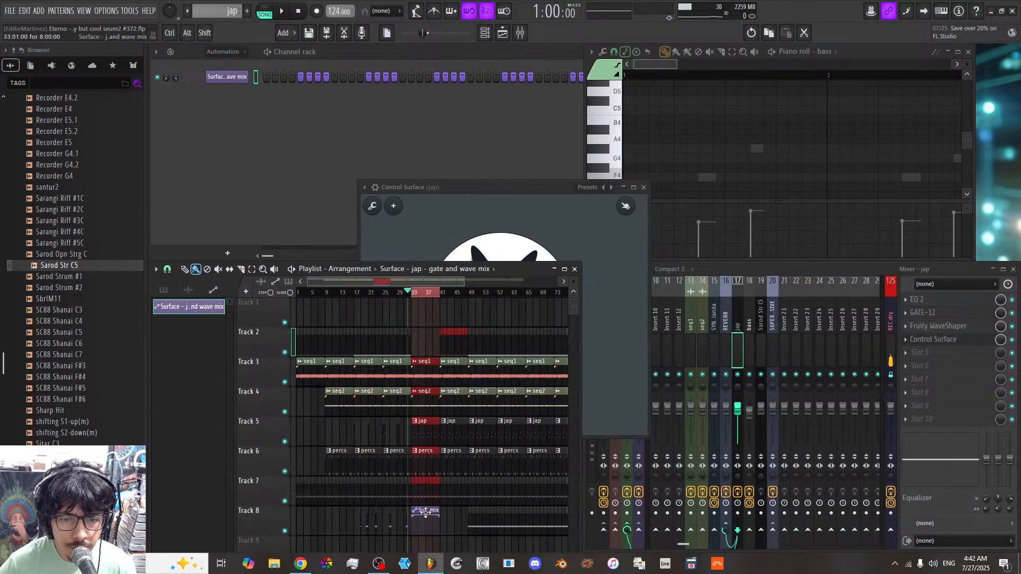
{"action": "left_click_drag", "start_coordinate": [425, 512], "coordinate": [296, 260]}
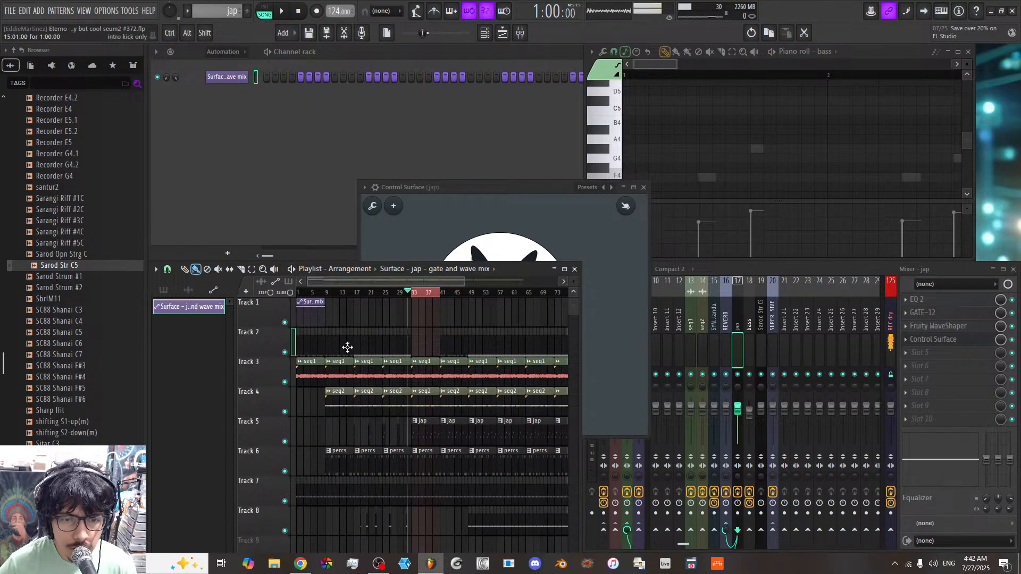
{"action": "key", "text": "ctrl+z"}
{"action": "key", "text": "ctrl+z"}
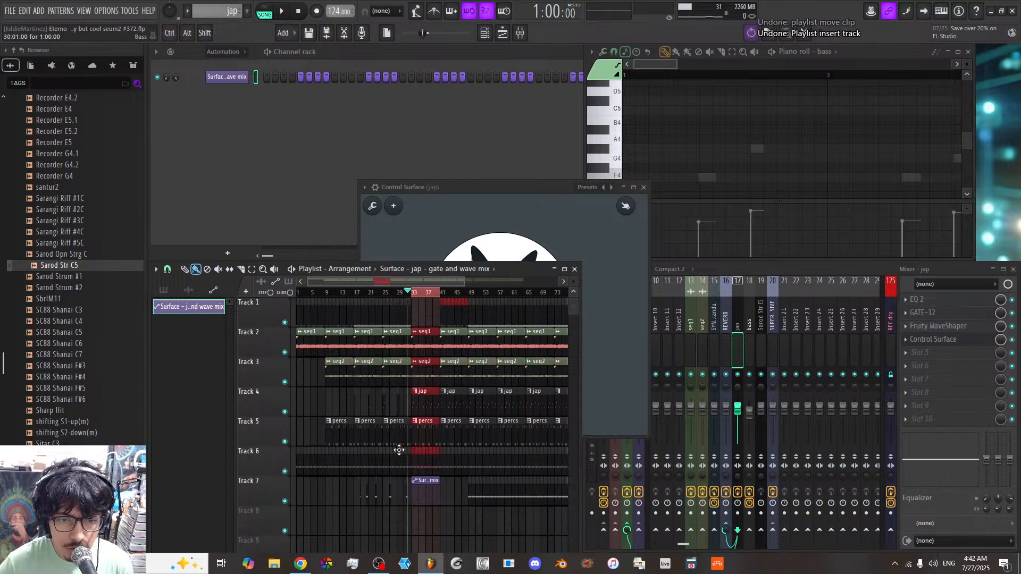
Step: Insert a playlist track below the jap track and place the gate and wave mix automation there, spanning bar 1 to bar 105
{"action": "right_click", "coordinate": [281, 430]}
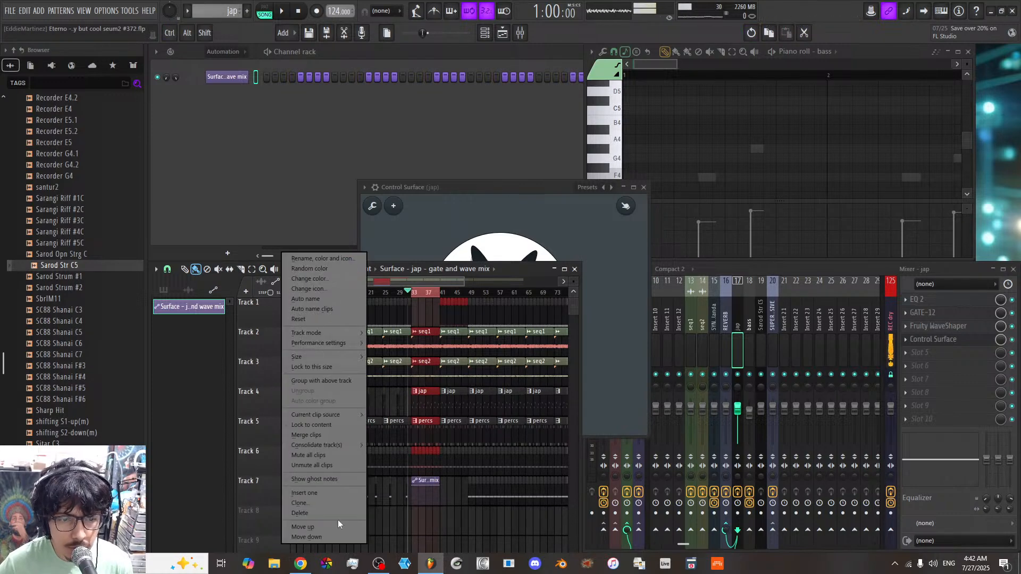
{"action": "left_click", "coordinate": [320, 496]}
{"action": "left_click_drag", "start_coordinate": [426, 512], "coordinate": [278, 391]}
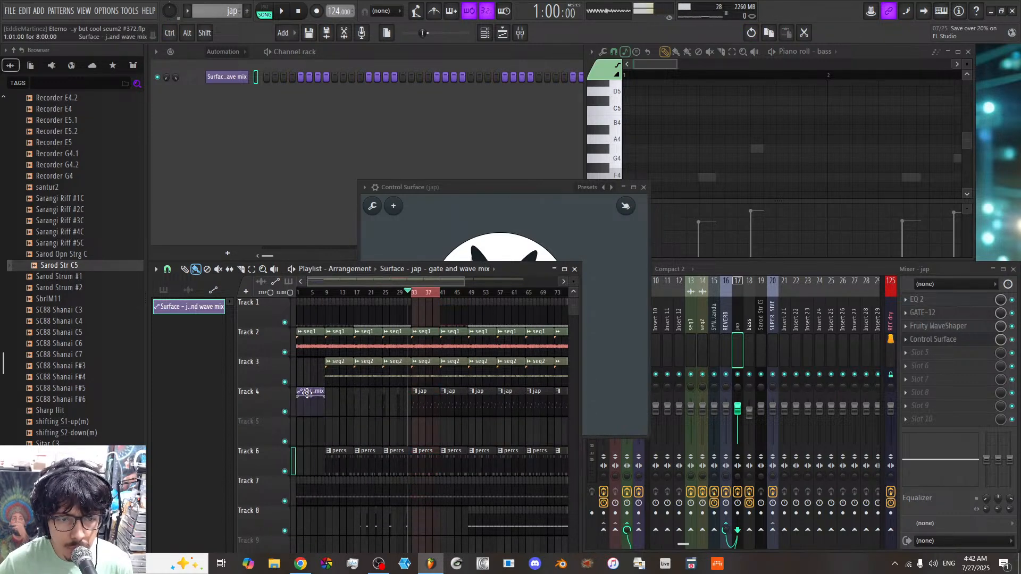
{"action": "left_click_drag", "start_coordinate": [384, 411], "coordinate": [480, 397]}
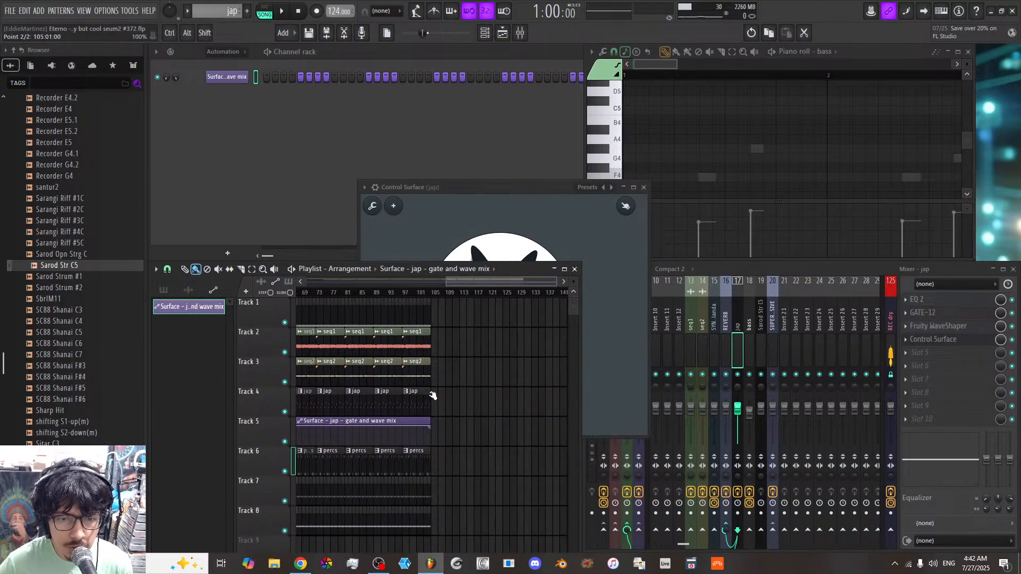
Step: Add a low point around bar 15 of the gate and wave mix automation and lower its starting point to the minimum
{"action": "scroll", "coordinate": [452, 385], "scroll_direction": "left", "scroll_amount": 5}
{"action": "scroll", "coordinate": [440, 382], "scroll_direction": "up", "scroll_amount": 3}
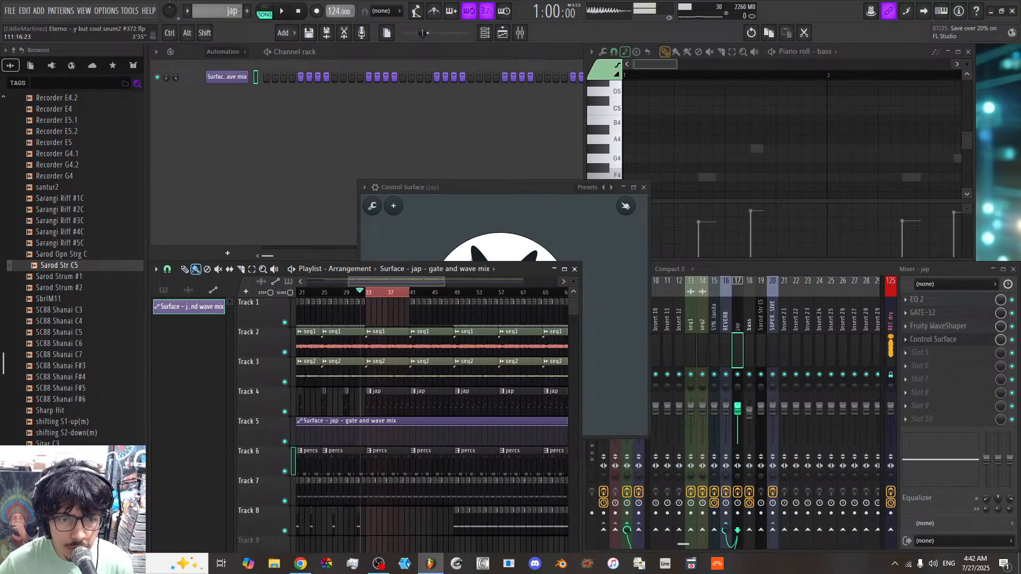
{"action": "right_click", "coordinate": [386, 434]}
{"action": "left_click_drag", "start_coordinate": [386, 434], "coordinate": [386, 471]}
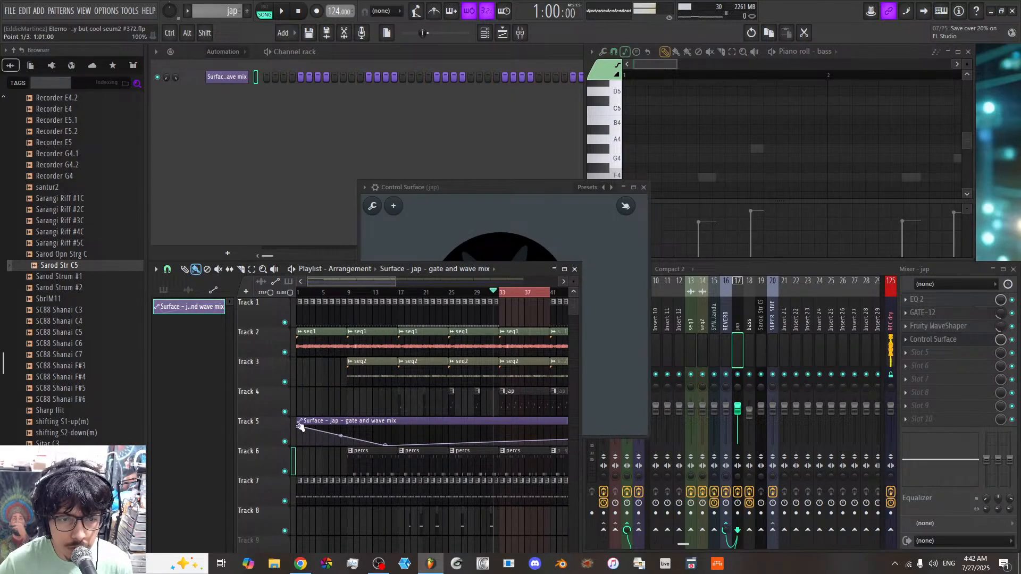
{"action": "left_click_drag", "start_coordinate": [299, 426], "coordinate": [300, 467]}
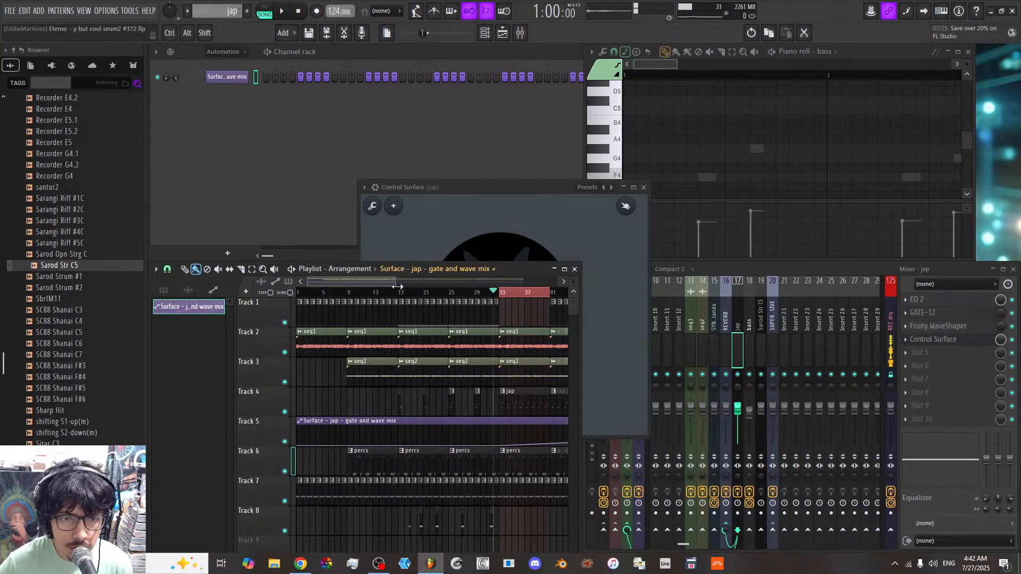
Step: Play the arrangement from bar 17 and slightly reduce the height of Track 5
{"action": "key", "text": "space"}
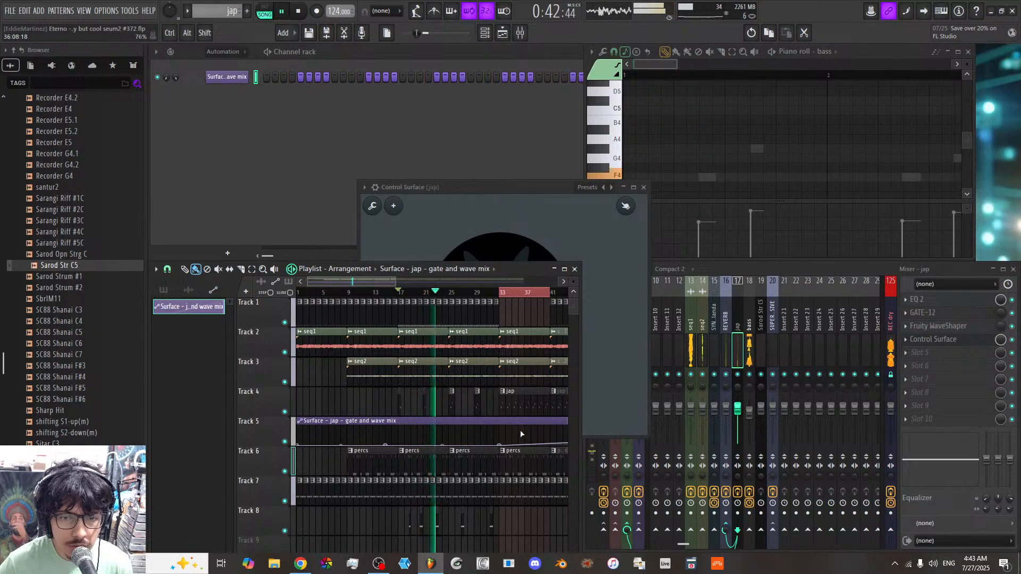
{"action": "left_click_drag", "start_coordinate": [275, 415], "coordinate": [274, 410]}
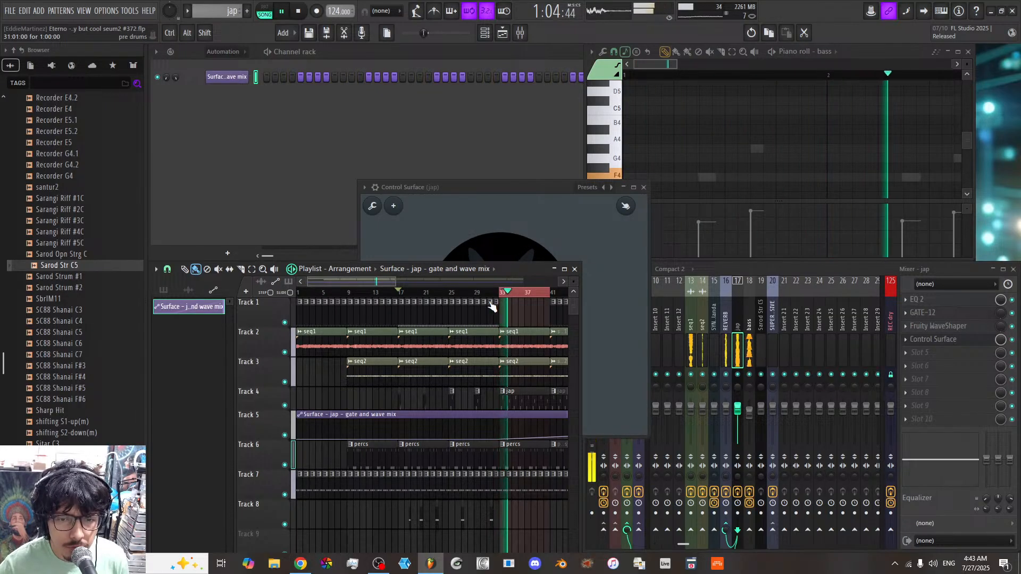
{"action": "scroll", "coordinate": [495, 287], "scroll_direction": "down", "scroll_amount": 2}
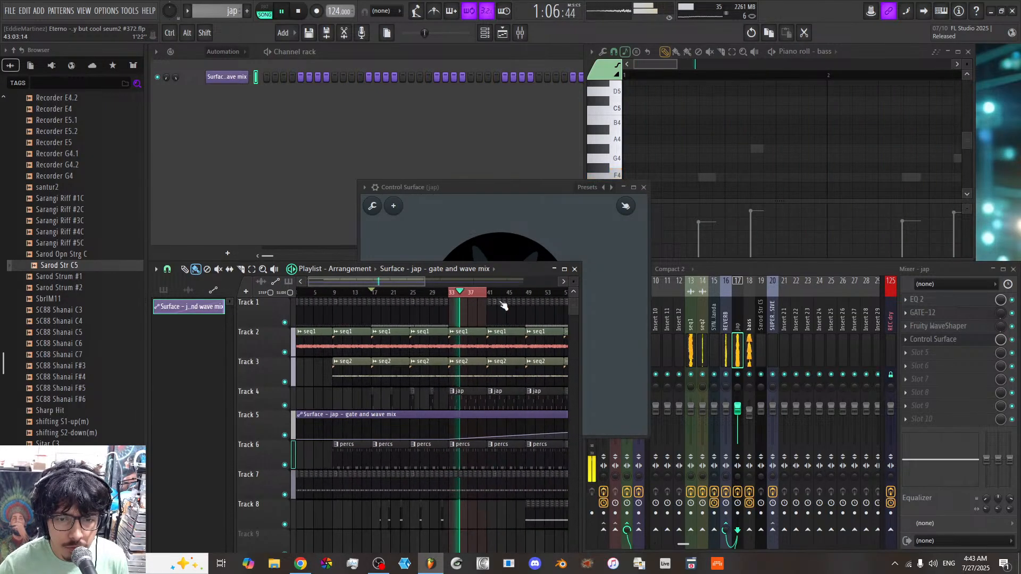
Step: Extend the playlist time selection to cover bars 33 to 49 and stop playback
{"action": "left_click_drag", "start_coordinate": [450, 293], "coordinate": [531, 298]}
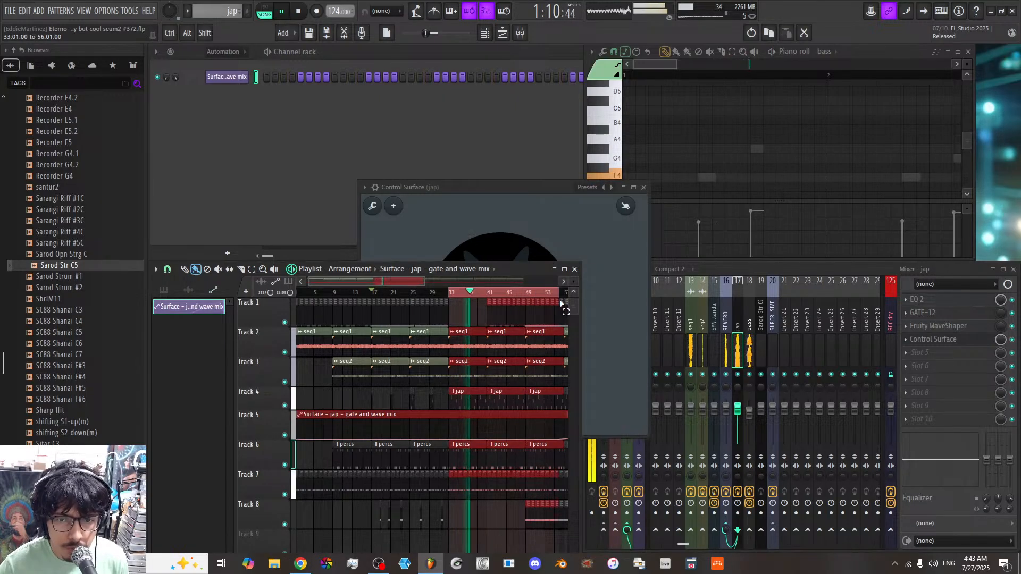
{"action": "left_click_drag", "start_coordinate": [556, 296], "coordinate": [539, 294]}
{"action": "scroll", "coordinate": [511, 289], "scroll_direction": "up", "scroll_amount": 3}
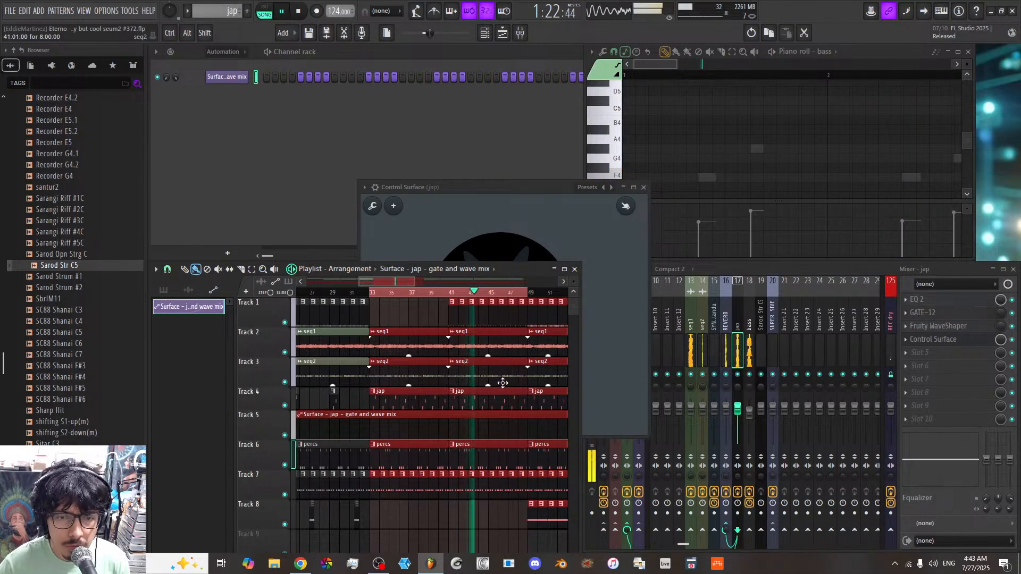
{"action": "key", "text": "space"}
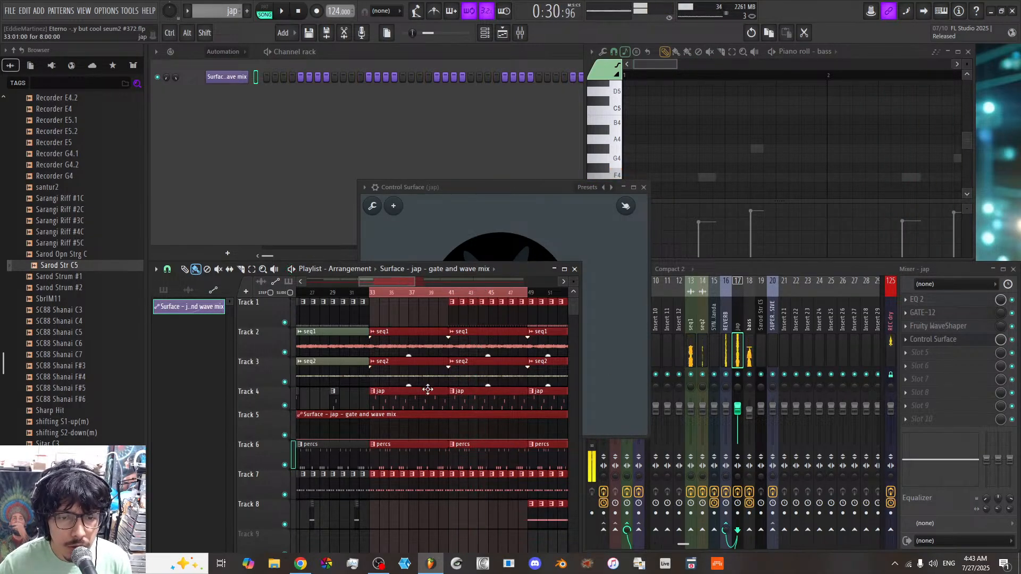
Step: Clear the clip selection, play from about bar 28 and shorten the jap clip at bar 33 to one bar
{"action": "left_click_drag", "start_coordinate": [371, 284], "coordinate": [367, 285]}
{"action": "left_click", "coordinate": [378, 394]}
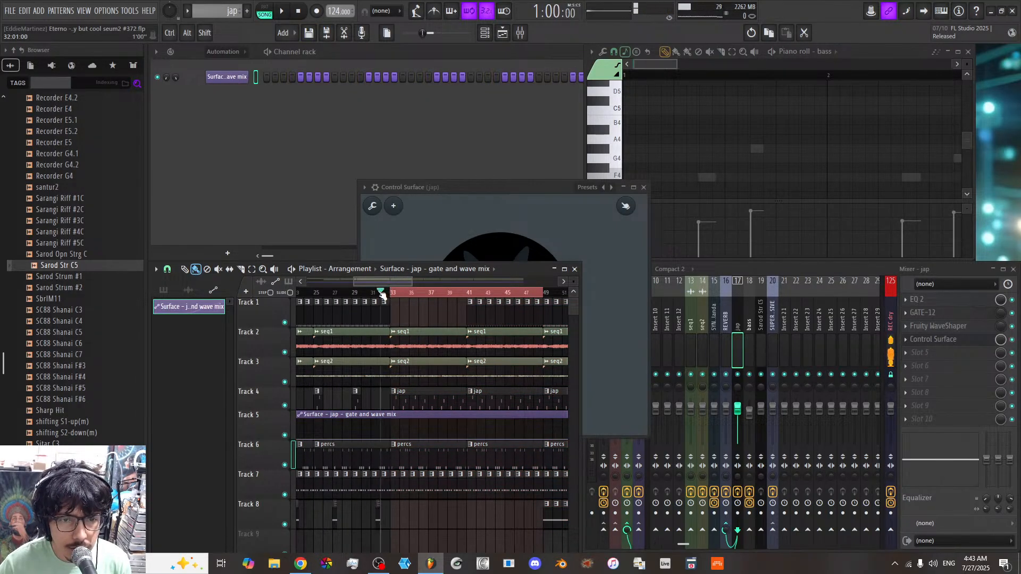
{"action": "left_click", "coordinate": [350, 293]}
{"action": "key", "text": "space"}
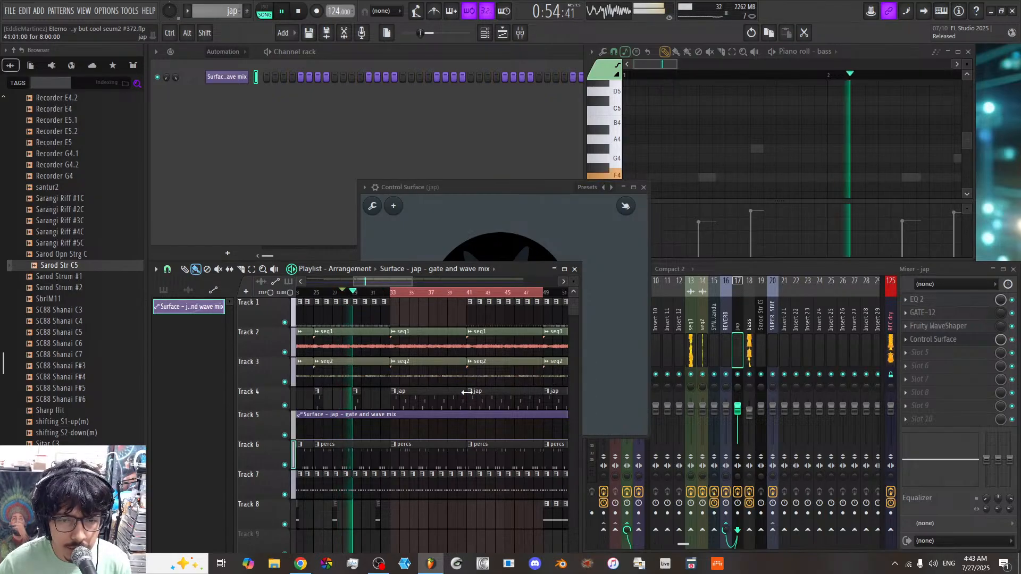
{"action": "left_click_drag", "start_coordinate": [459, 391], "coordinate": [400, 391]}
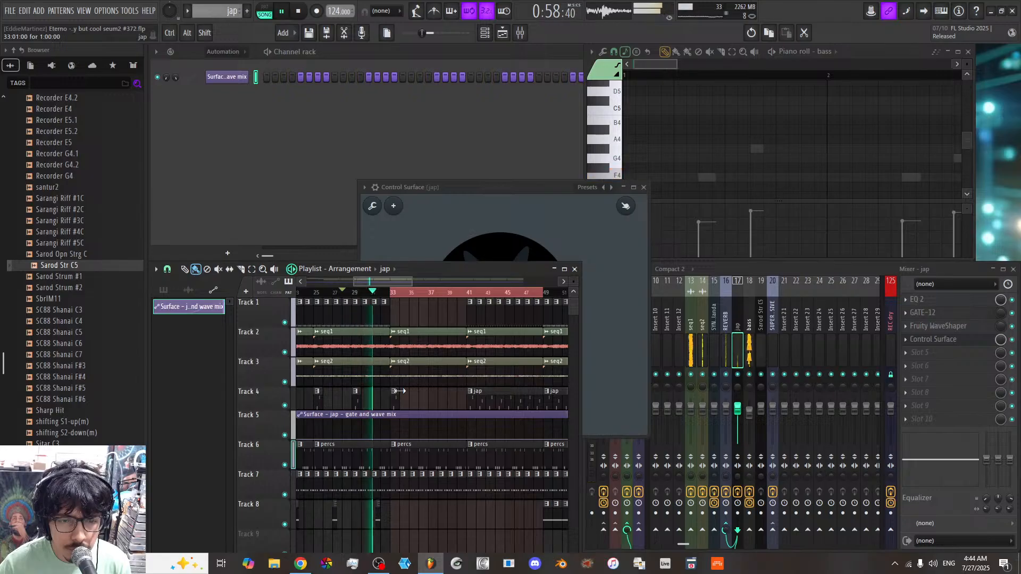
Step: Stop playback and route the jap mixer track to the SUPERMASSIVE track at 100%
{"action": "left_click", "coordinate": [740, 338]}
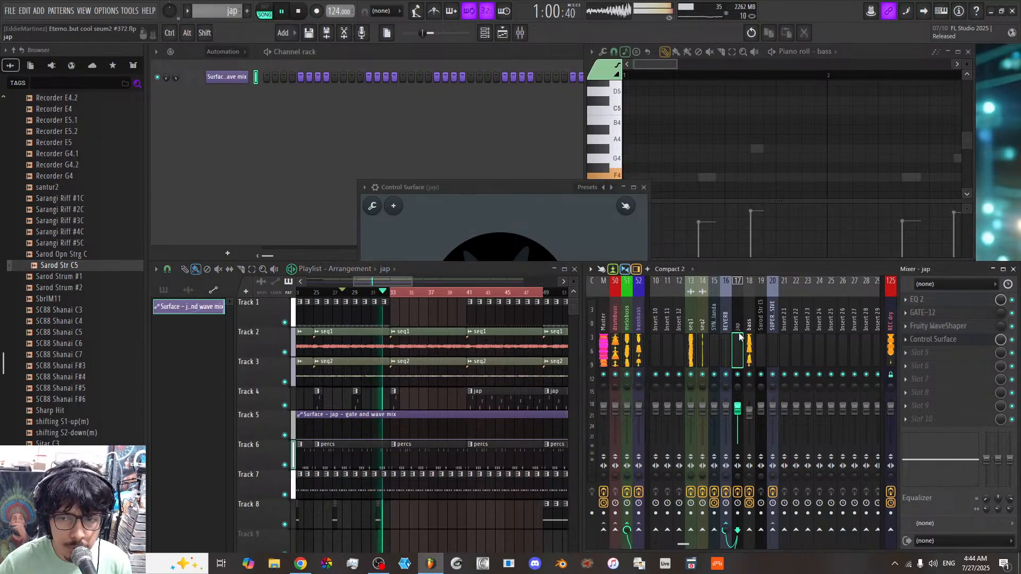
{"action": "key", "text": "space"}
{"action": "left_click", "coordinate": [774, 530]}
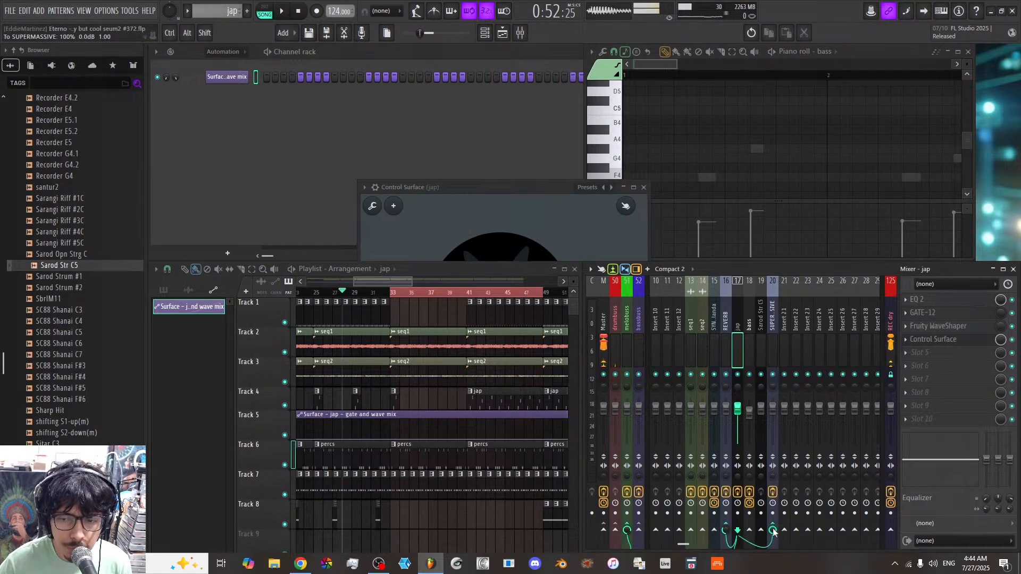
{"action": "right_click", "coordinate": [774, 531]}
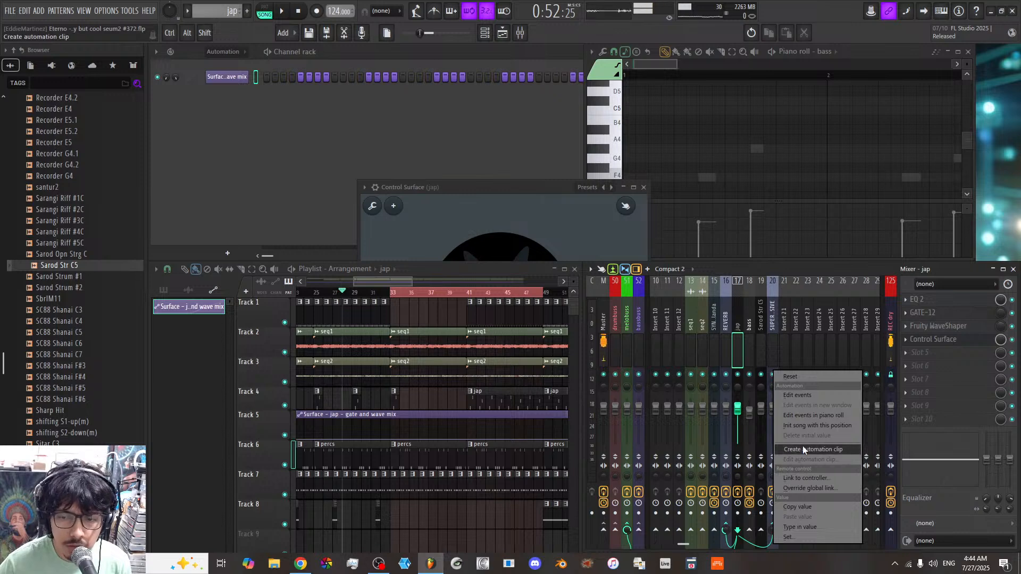
Step: Insert an empty playlist track between the gate and wave mix automation and the percs track
{"action": "left_click", "coordinate": [360, 464]}
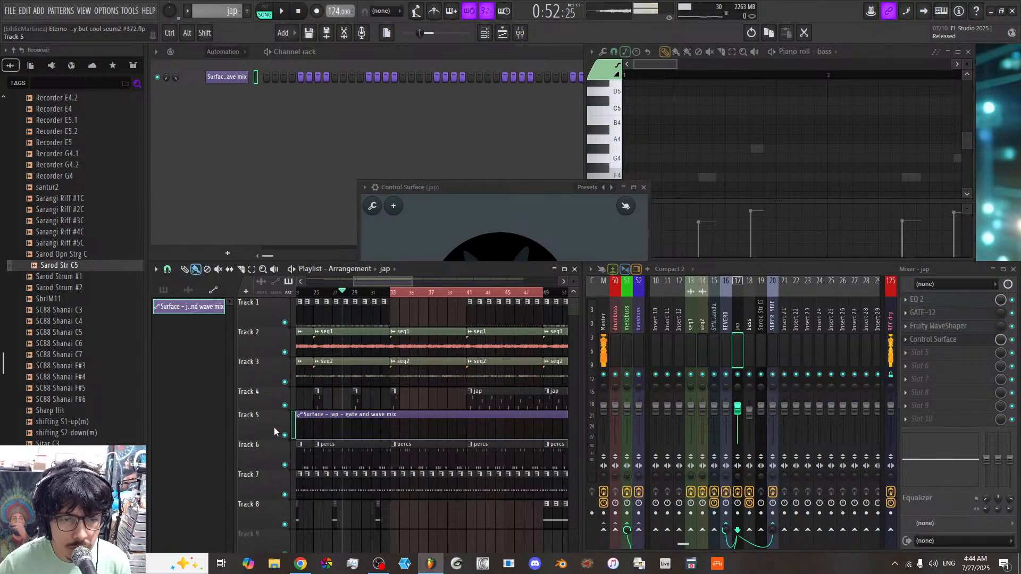
{"action": "right_click", "coordinate": [276, 454]}
{"action": "left_click", "coordinate": [304, 492]}
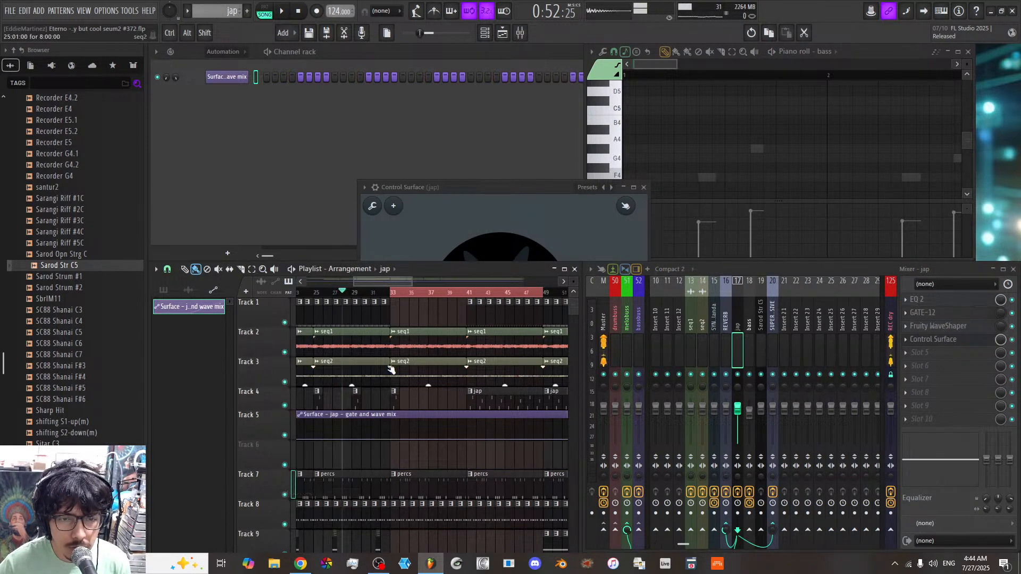
Step: Place the playhead at bar 33 and create an automation clip for the jap track's send level to SUPERMASSIVE
{"action": "left_click", "coordinate": [393, 293]}
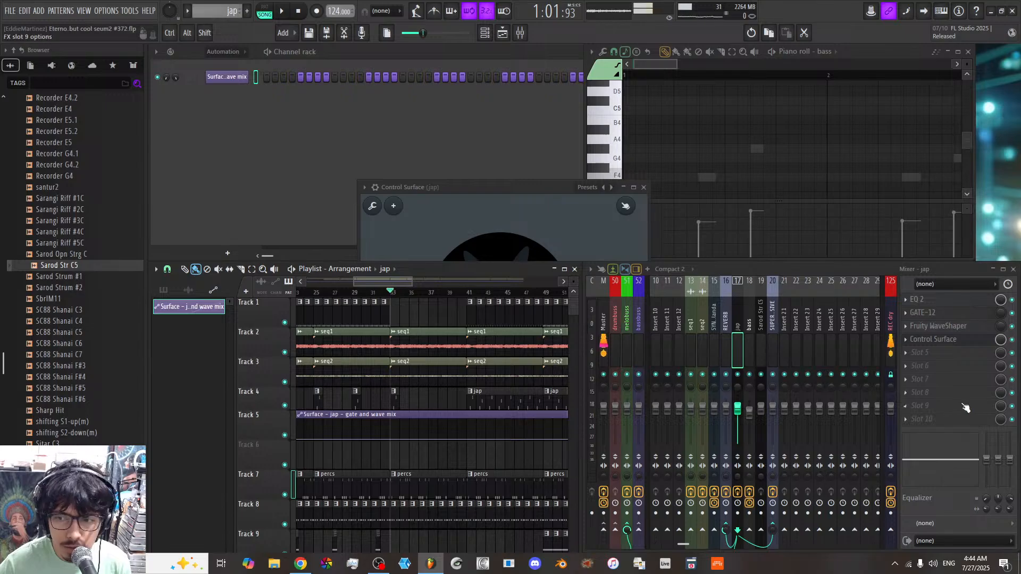
{"action": "right_click", "coordinate": [774, 537]}
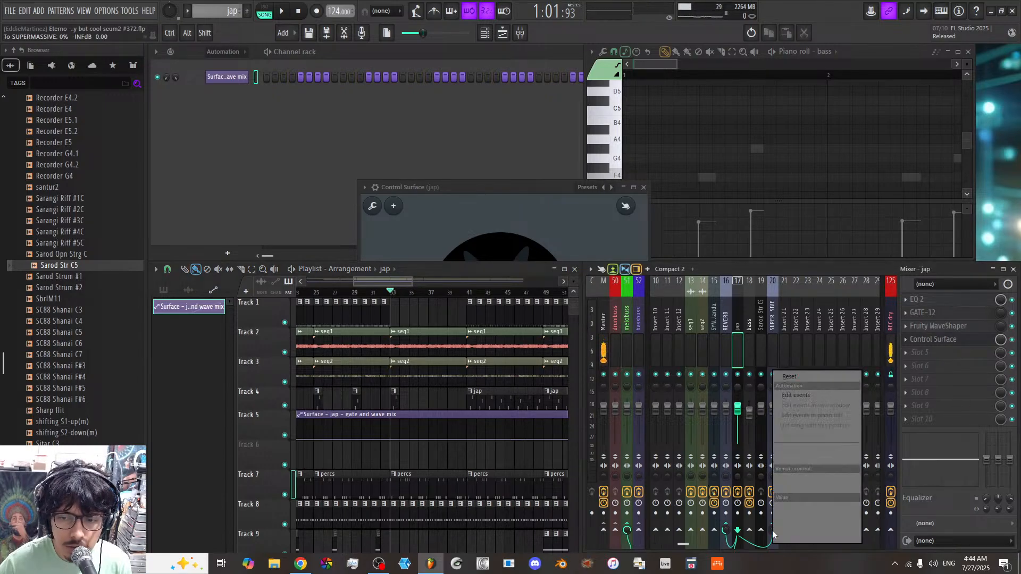
{"action": "left_click", "coordinate": [805, 450]}
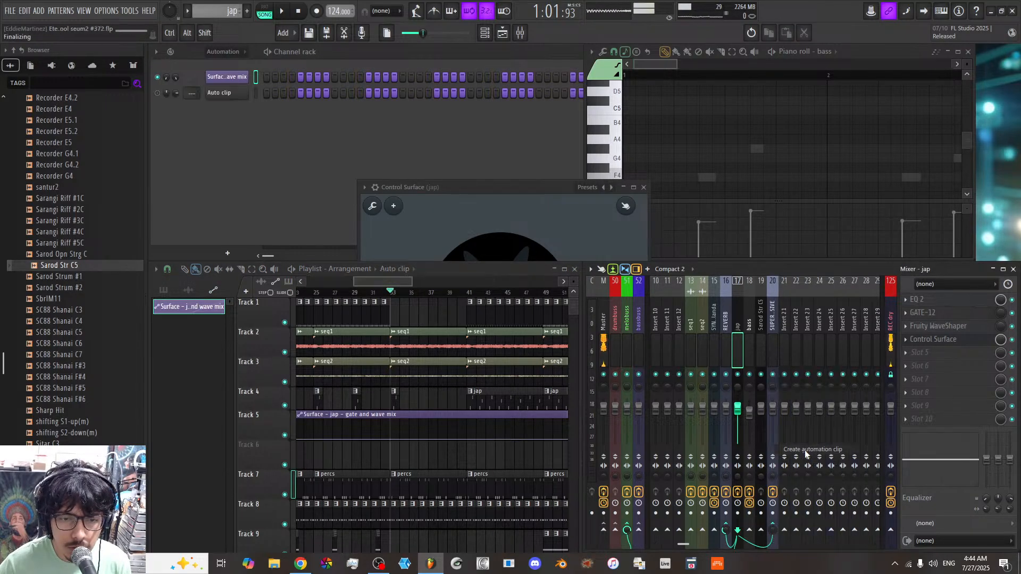
Step: Shape the SUPERMASSIVE send automation into a one-bar rounded peak at bar 33 that returns to zero, auditioning it from bar 33
{"action": "left_click_drag", "start_coordinate": [401, 465], "coordinate": [400, 453]}
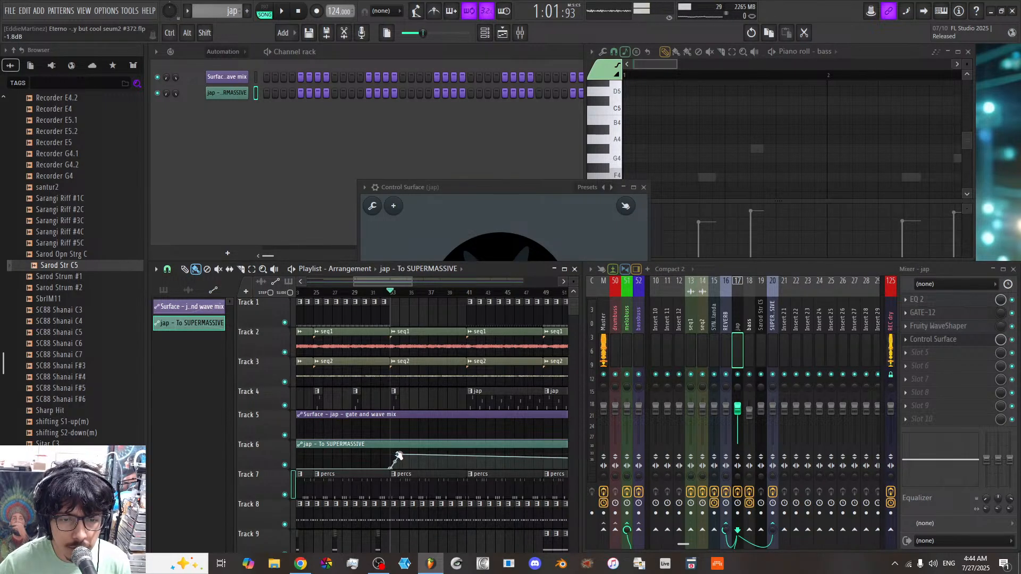
{"action": "scroll", "coordinate": [398, 349], "scroll_direction": "up", "scroll_amount": 5}
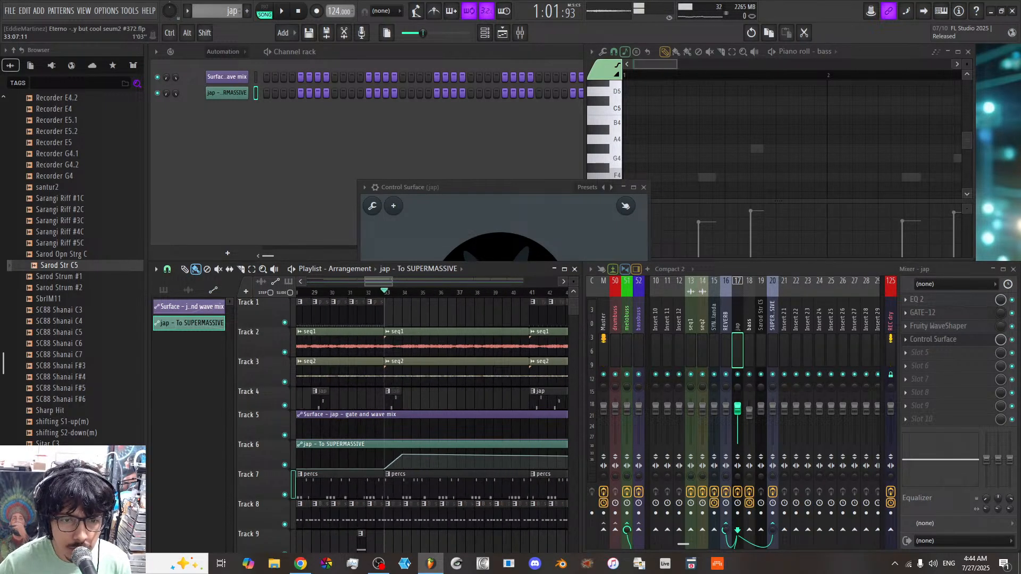
{"action": "right_click", "coordinate": [395, 463]}
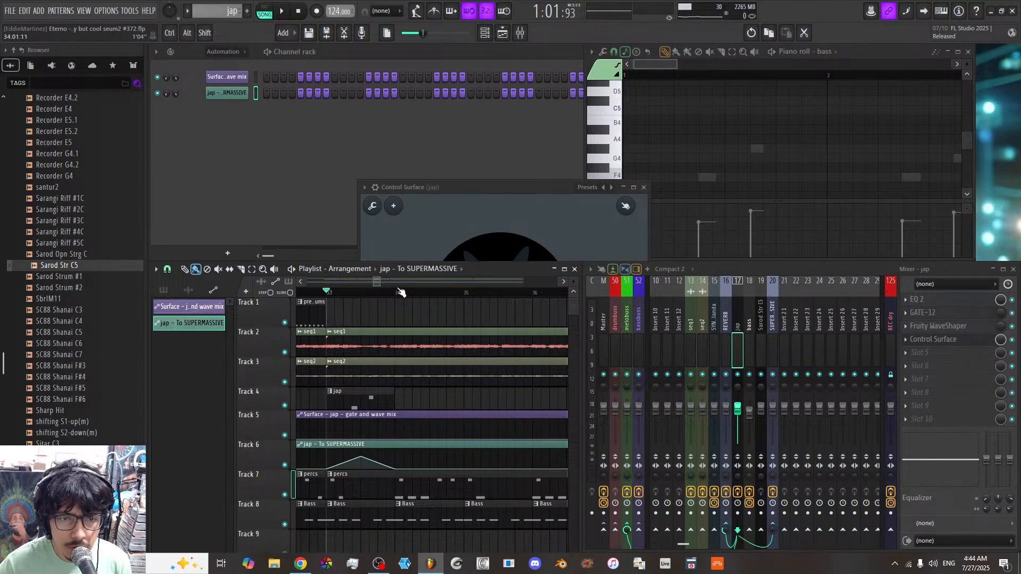
{"action": "scroll", "coordinate": [401, 292], "scroll_direction": "down", "scroll_amount": 4}
{"action": "key", "text": "space"}
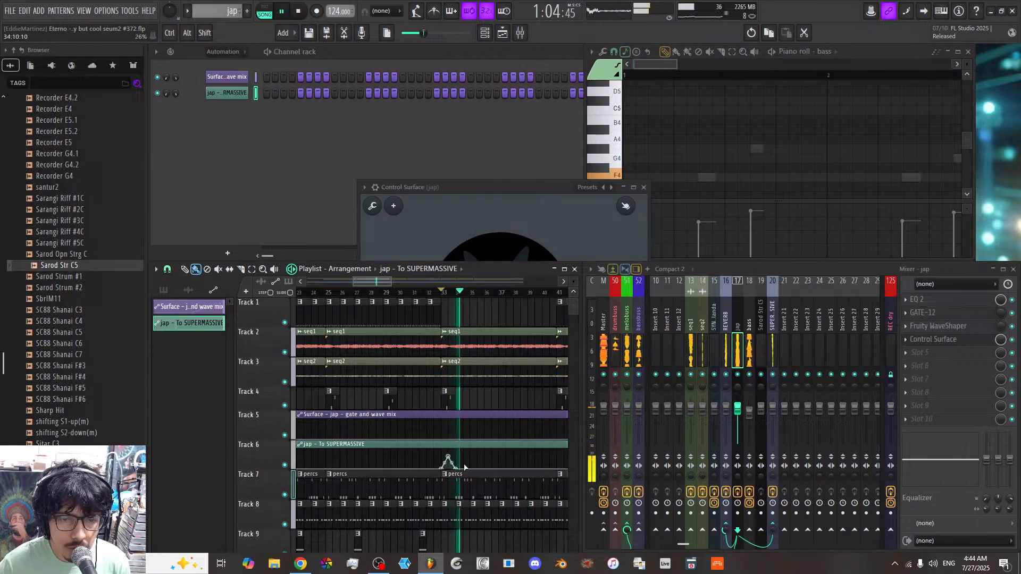
{"action": "key", "text": "space"}
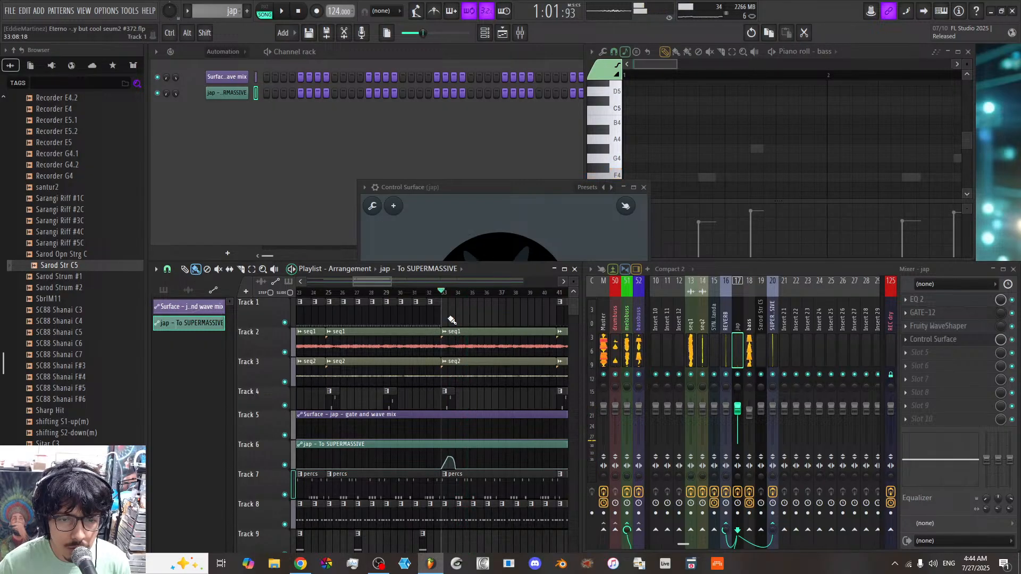
{"action": "key", "text": "space"}
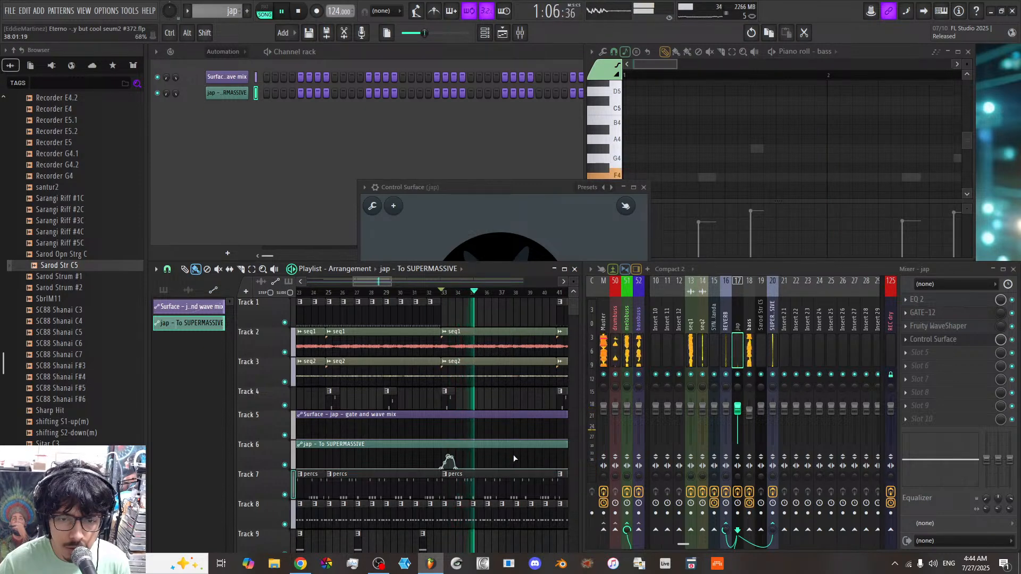
Step: Add a one-bar jap clip at bar 37 on Track 4 and draw a matching send peak there in the SUPERMASSIVE automation
{"action": "left_click", "coordinate": [390, 399]}
{"action": "left_click", "coordinate": [502, 400]}
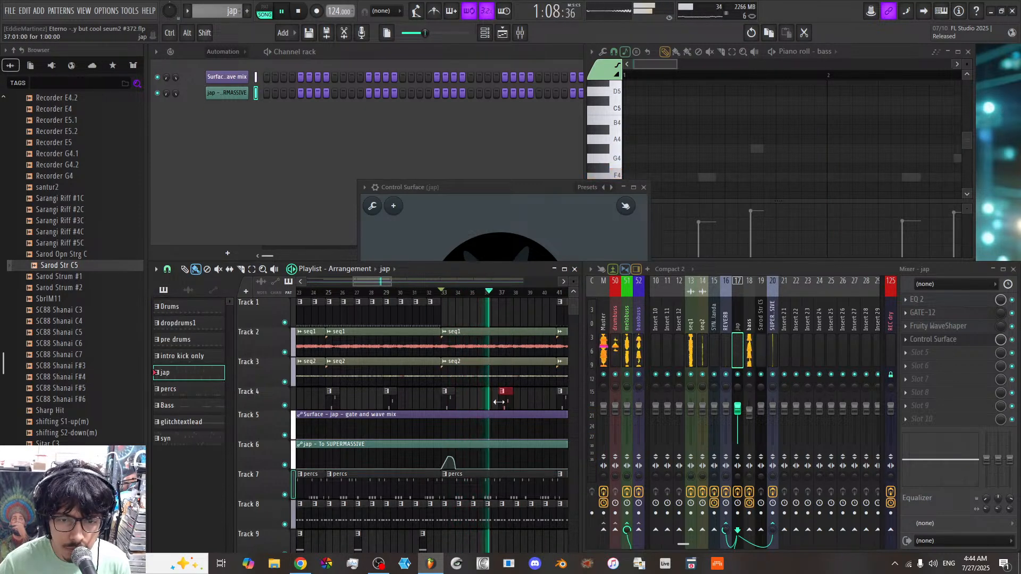
{"action": "right_click", "coordinate": [494, 469]}
{"action": "right_click", "coordinate": [499, 454]}
{"action": "right_click", "coordinate": [513, 468]}
{"action": "scroll", "coordinate": [481, 287], "scroll_direction": "down", "scroll_amount": 2}
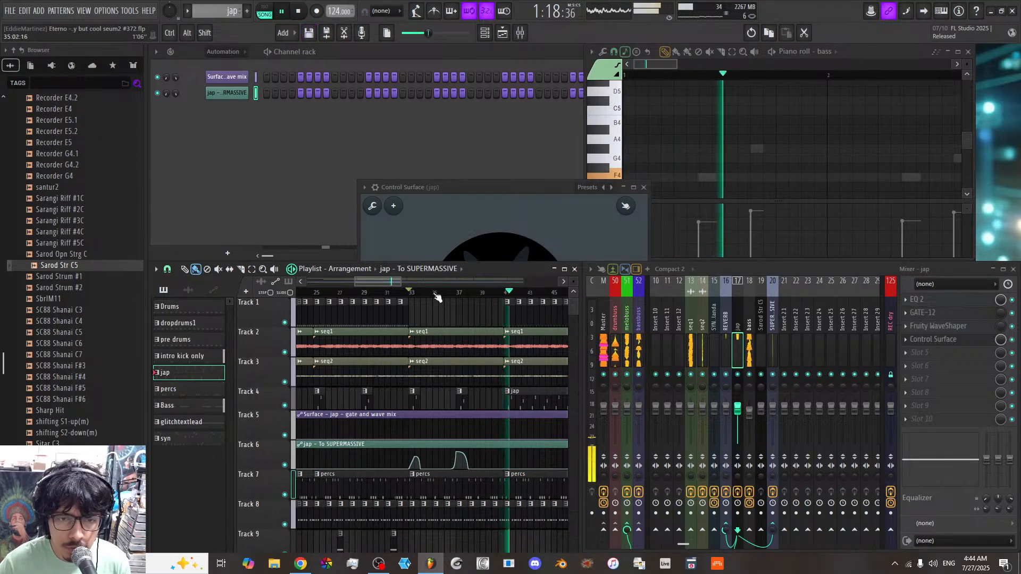
Step: Replace the Drums clips on Track 1 from bar 49 through bar 53 with dropdrums1 clips
{"action": "scroll", "coordinate": [429, 283], "scroll_direction": "down", "scroll_amount": 2}
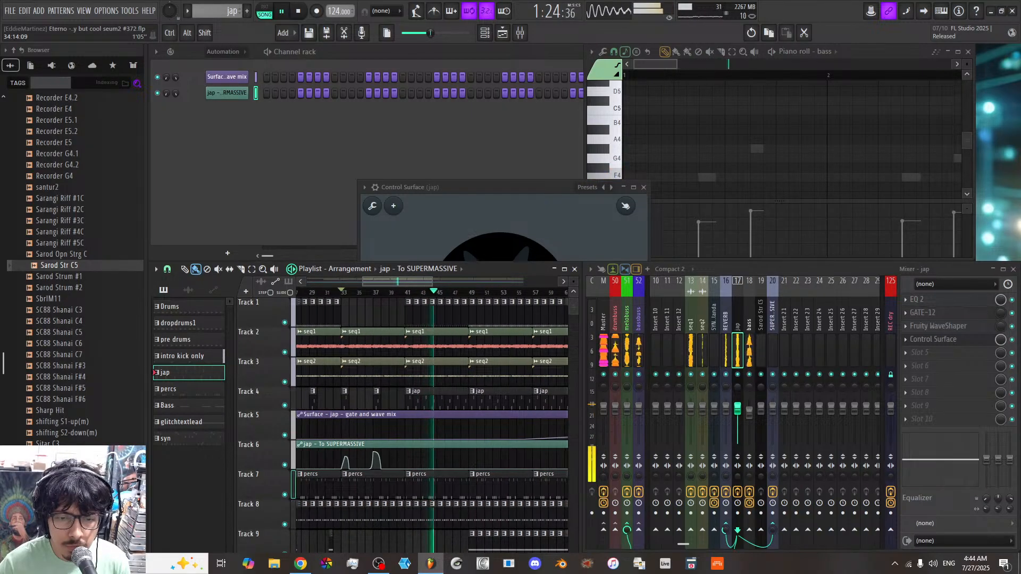
{"action": "scroll", "coordinate": [423, 282], "scroll_direction": "up", "scroll_amount": 5}
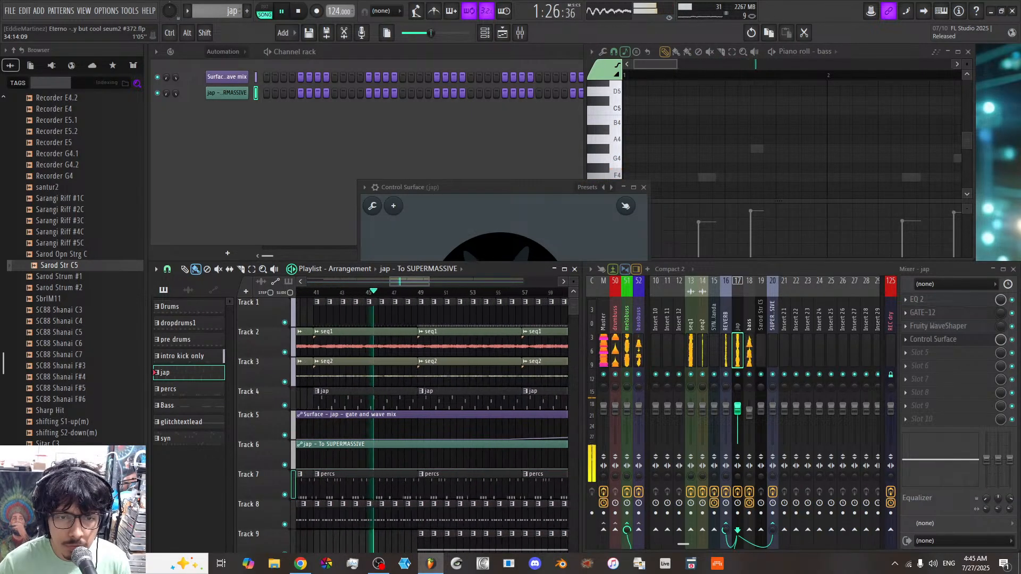
{"action": "scroll", "coordinate": [429, 283], "scroll_direction": "up", "scroll_amount": 2}
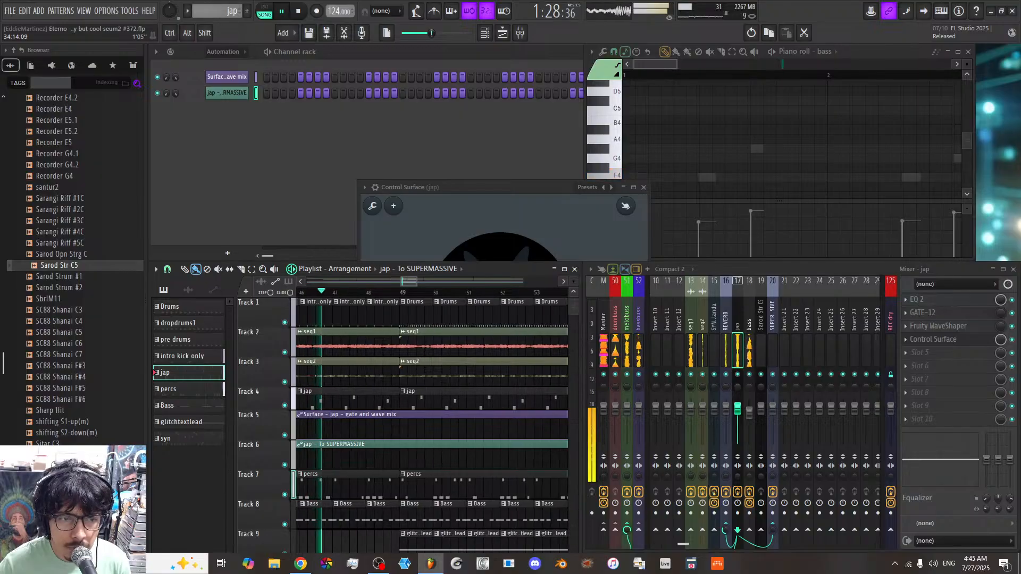
{"action": "left_click_drag", "start_coordinate": [420, 312], "coordinate": [539, 312]}
{"action": "left_click", "coordinate": [198, 323]}
{"action": "left_click_drag", "start_coordinate": [398, 313], "coordinate": [539, 315]}
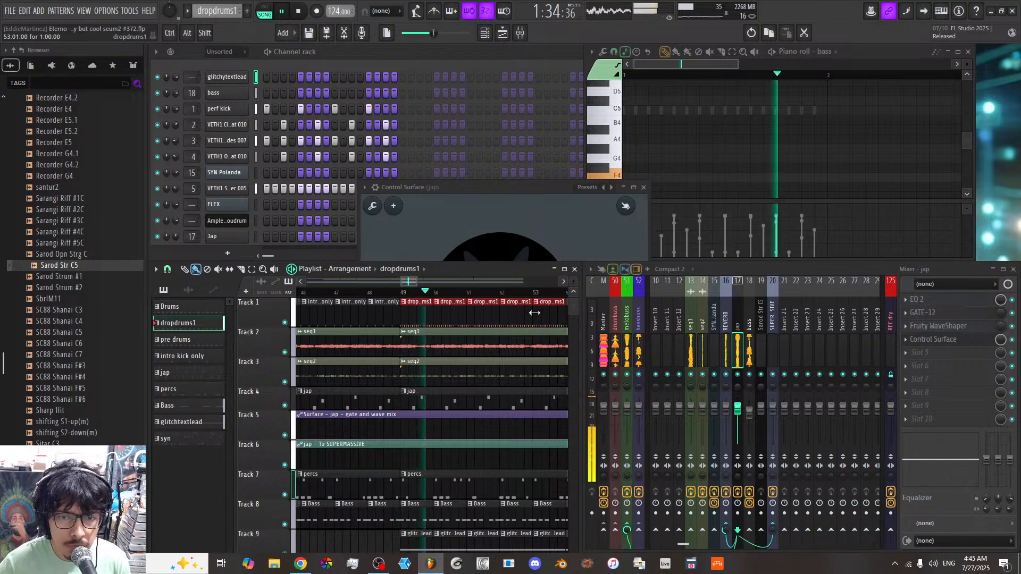
Step: Delete the glitchtextlead clips on Track 9 from bar 49 up to bar 57
{"action": "scroll", "coordinate": [539, 315], "scroll_direction": "down", "scroll_amount": 4}
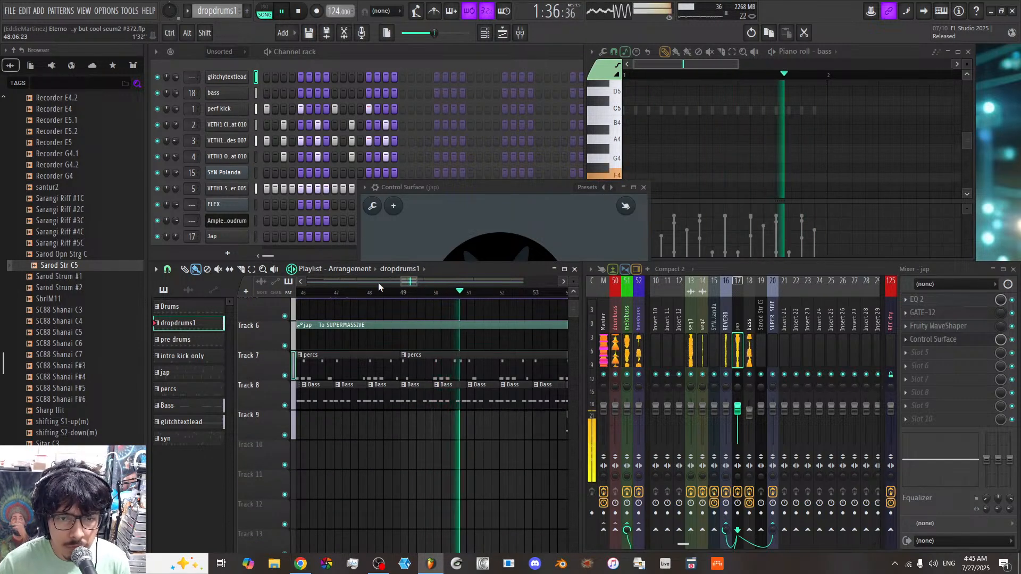
{"action": "scroll", "coordinate": [384, 293], "scroll_direction": "down", "scroll_amount": 5}
{"action": "left_click_drag", "start_coordinate": [446, 420], "coordinate": [468, 431]}
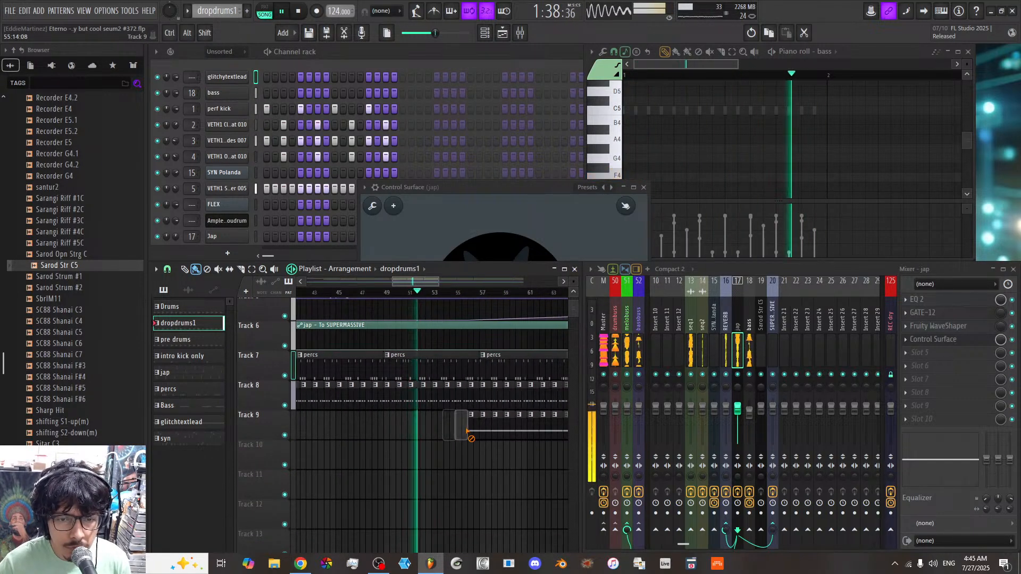
{"action": "scroll", "coordinate": [471, 415], "scroll_direction": "up", "scroll_amount": 4}
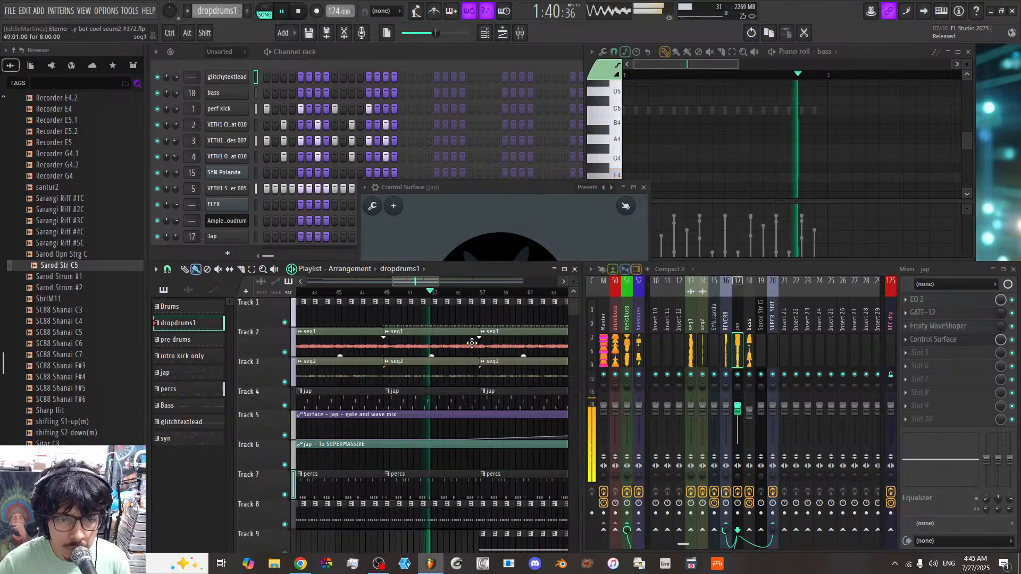
Step: Replace the Drums clips on Track 1 at bars 54 to 56 with dropdrums1 clips
{"action": "scroll", "coordinate": [450, 292], "scroll_direction": "up", "scroll_amount": 4}
{"action": "left_click_drag", "start_coordinate": [435, 282], "coordinate": [430, 282]}
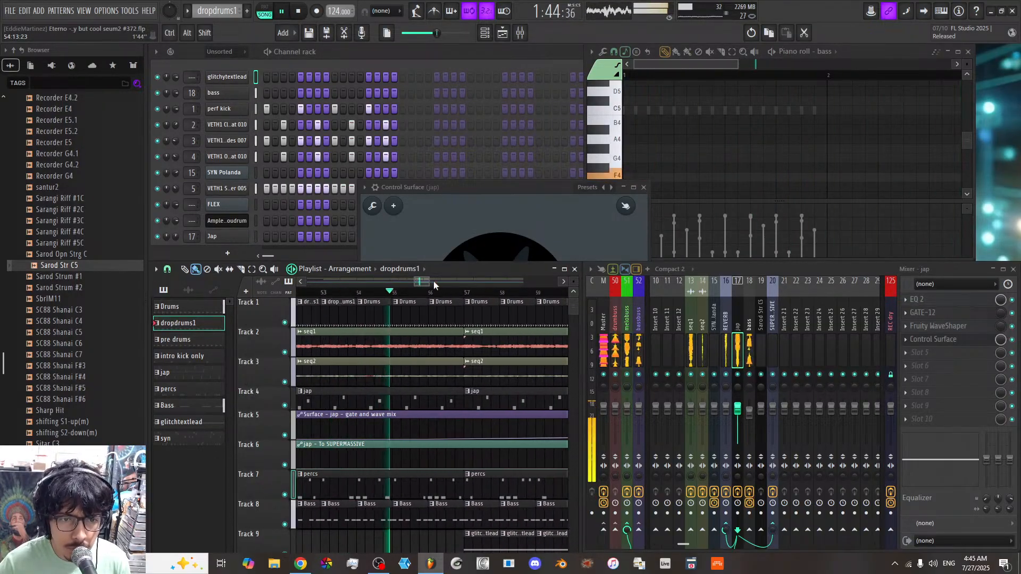
{"action": "right_click", "coordinate": [374, 315]}
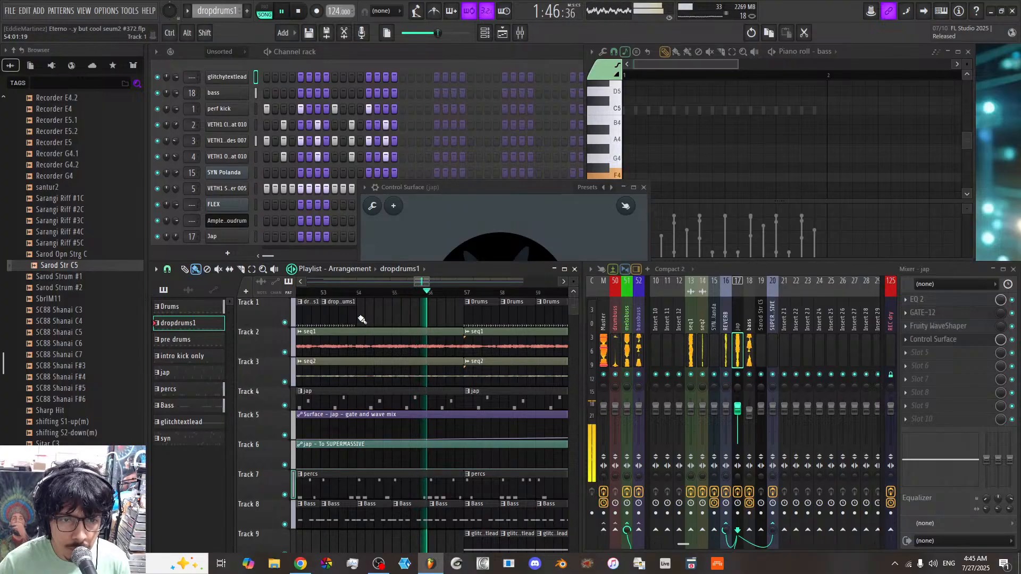
{"action": "left_click_drag", "start_coordinate": [362, 319], "coordinate": [429, 314]}
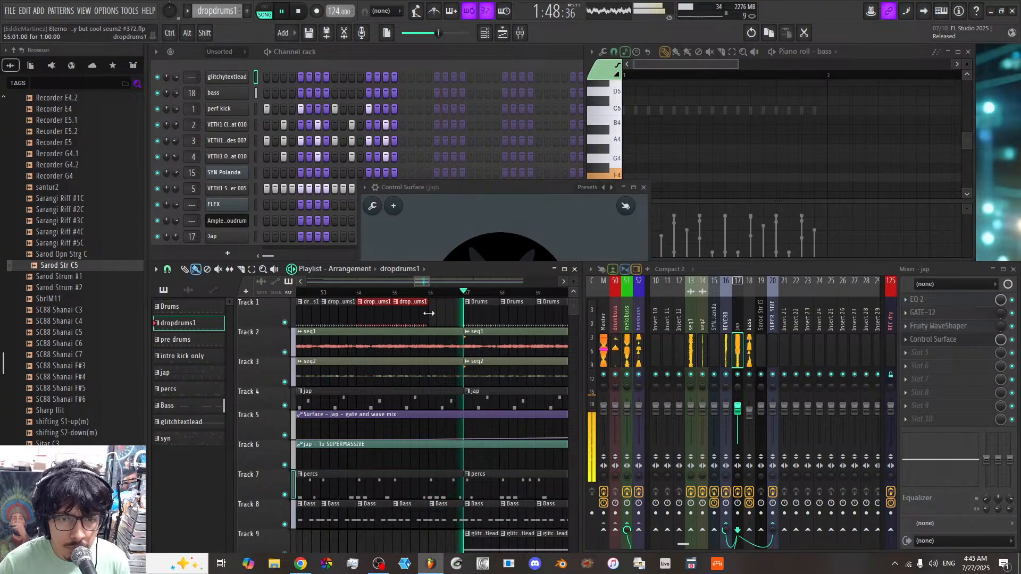
{"action": "left_click", "coordinate": [434, 314]}
Step: Reshape the gate and wave mix automation to curve steeply up to its maximum at bar 57, and reduce Track 6's height
{"action": "left_click_drag", "start_coordinate": [429, 281], "coordinate": [436, 281]}
{"action": "scroll", "coordinate": [437, 319], "scroll_direction": "down", "scroll_amount": 6}
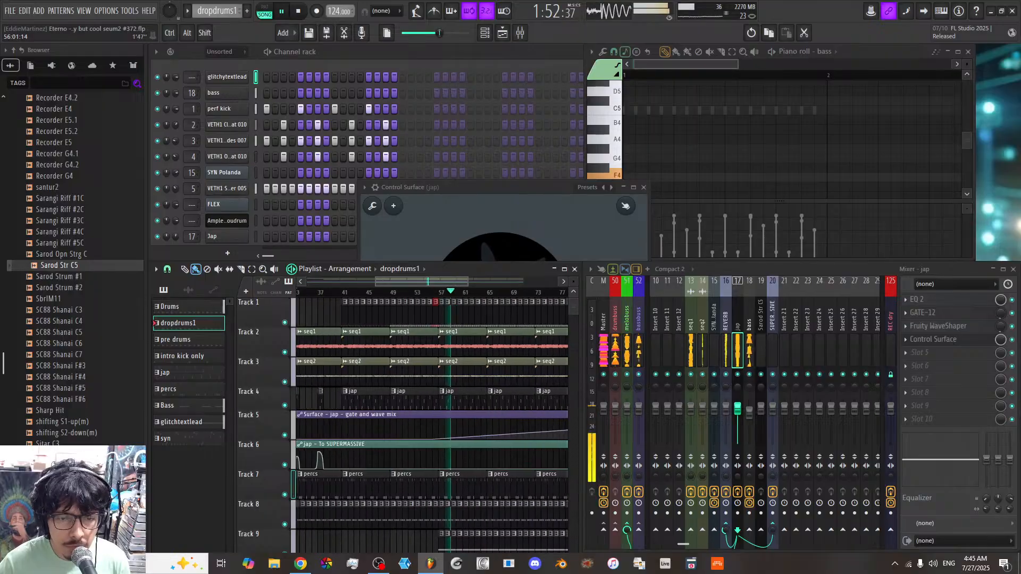
{"action": "left_click_drag", "start_coordinate": [431, 440], "coordinate": [439, 410]}
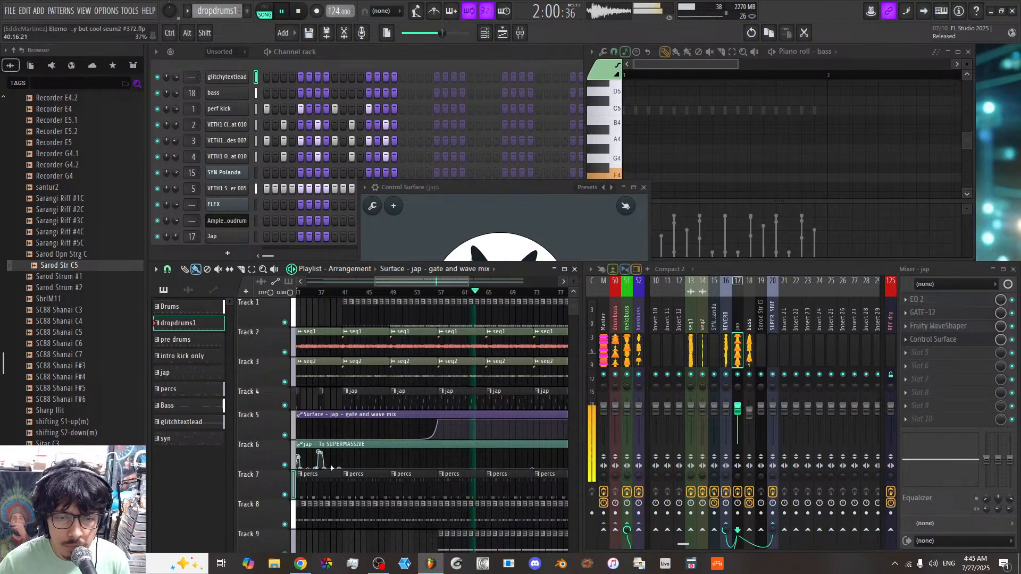
{"action": "left_click_drag", "start_coordinate": [277, 467], "coordinate": [277, 458]}
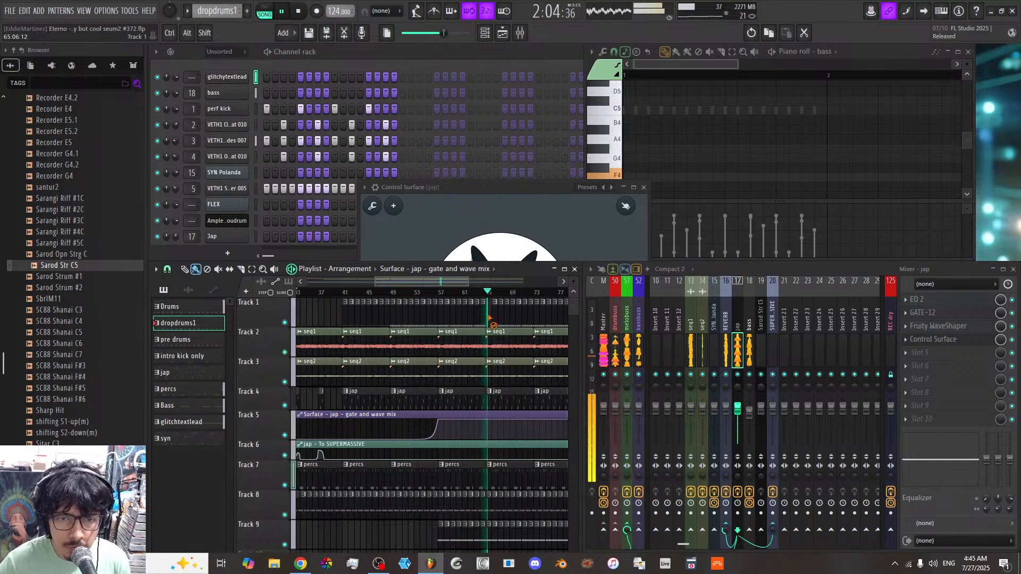
Step: Undo the last playlist change and stop playback
{"action": "scroll", "coordinate": [486, 292], "scroll_direction": "up", "scroll_amount": 5}
{"action": "left_click_drag", "start_coordinate": [480, 280], "coordinate": [477, 284]}
{"action": "key", "text": "ctrl+z"}
{"action": "key", "text": "space"}
Step: Review the whole arrangement, then play briefly from bar 23 and stop
{"action": "scroll", "coordinate": [473, 291], "scroll_direction": "down", "scroll_amount": 9}
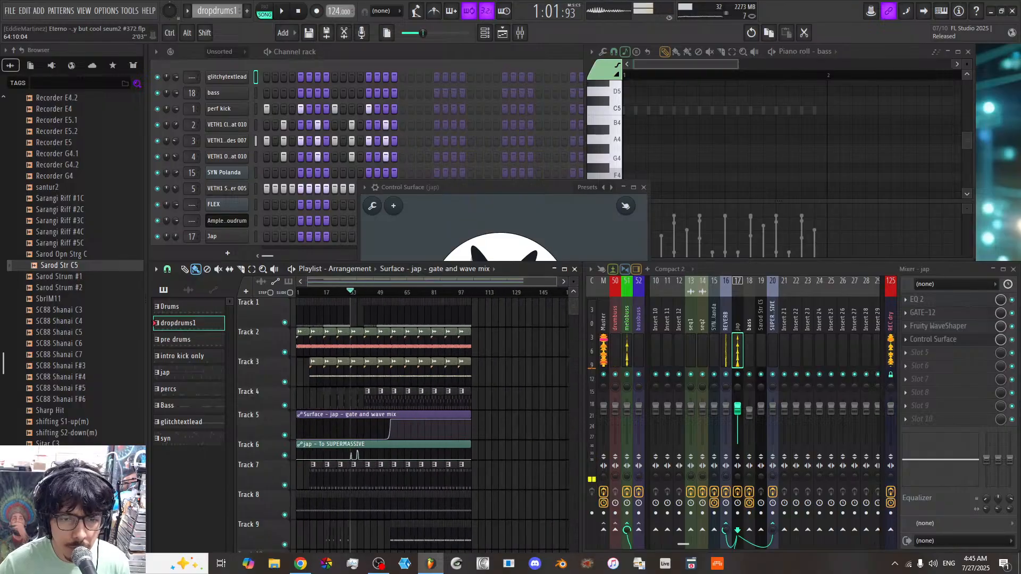
{"action": "scroll", "coordinate": [500, 378], "scroll_direction": "down", "scroll_amount": 5}
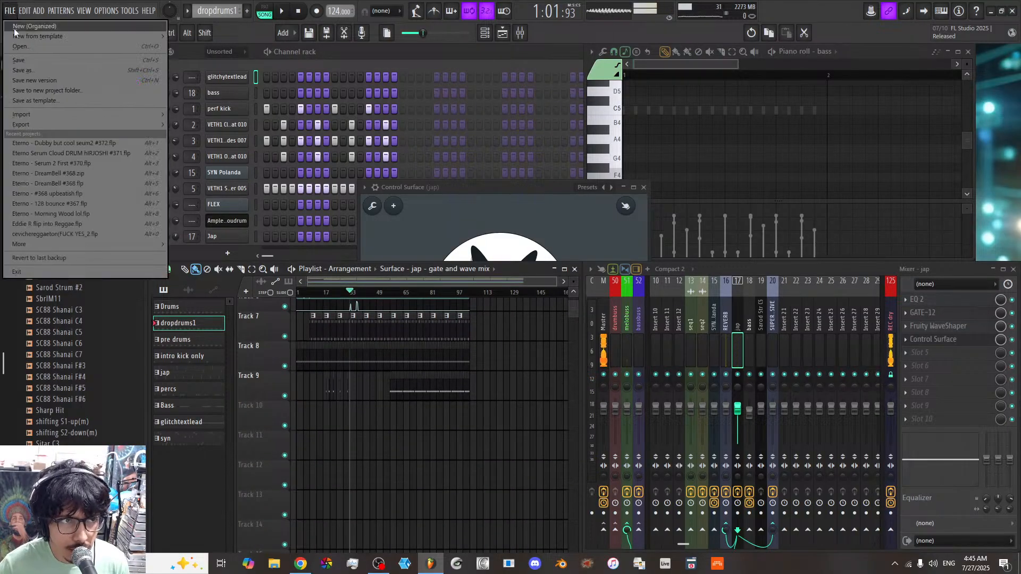
{"action": "scroll", "coordinate": [402, 473], "scroll_direction": "up", "scroll_amount": 1}
{"action": "scroll", "coordinate": [403, 473], "scroll_direction": "up", "scroll_amount": 5}
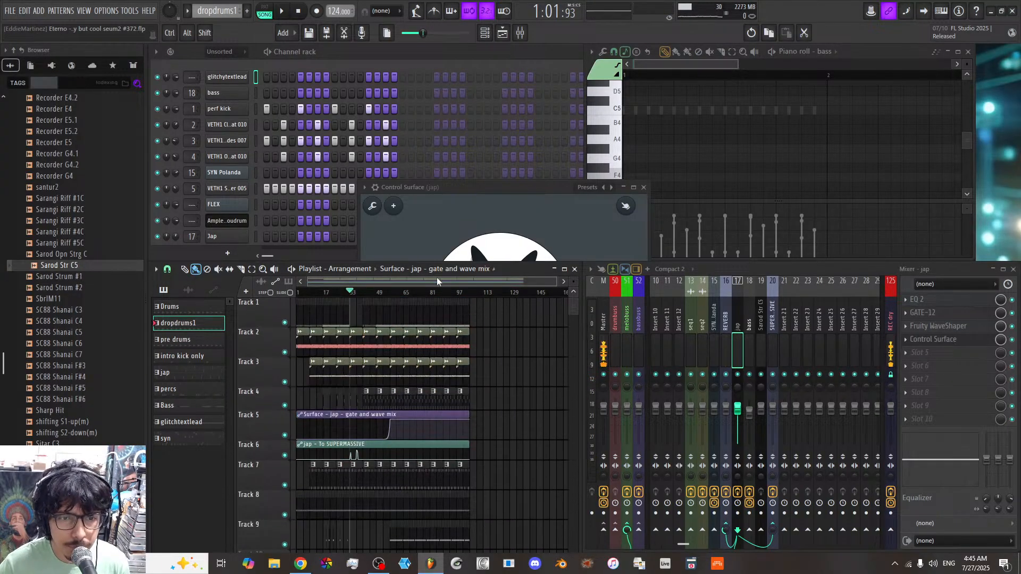
{"action": "scroll", "coordinate": [387, 290], "scroll_direction": "up", "scroll_amount": 5}
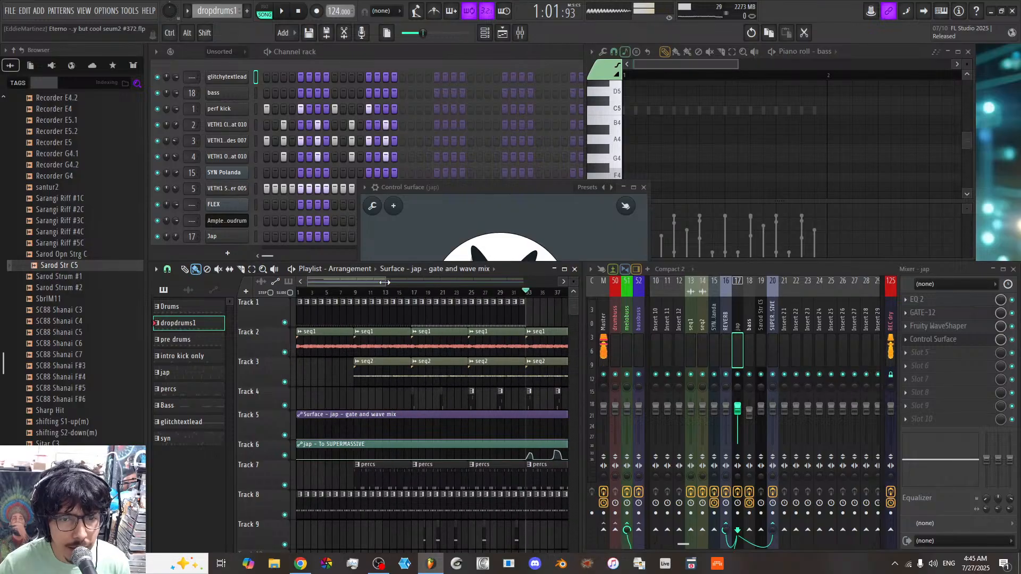
{"action": "left_click", "coordinate": [424, 293]}
{"action": "left_click", "coordinate": [374, 293]}
{"action": "key", "text": "space"}
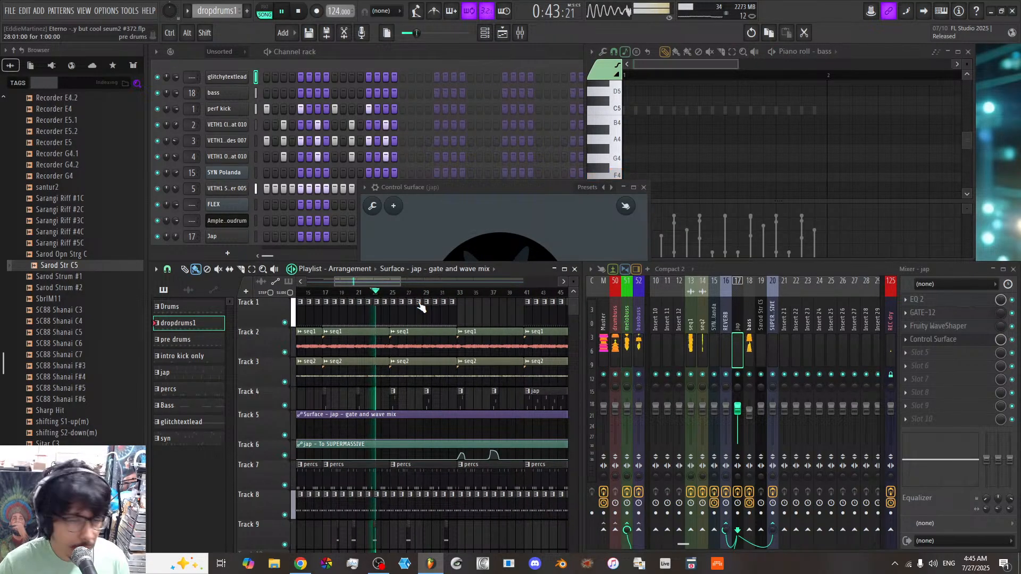
{"action": "key", "text": "space"}
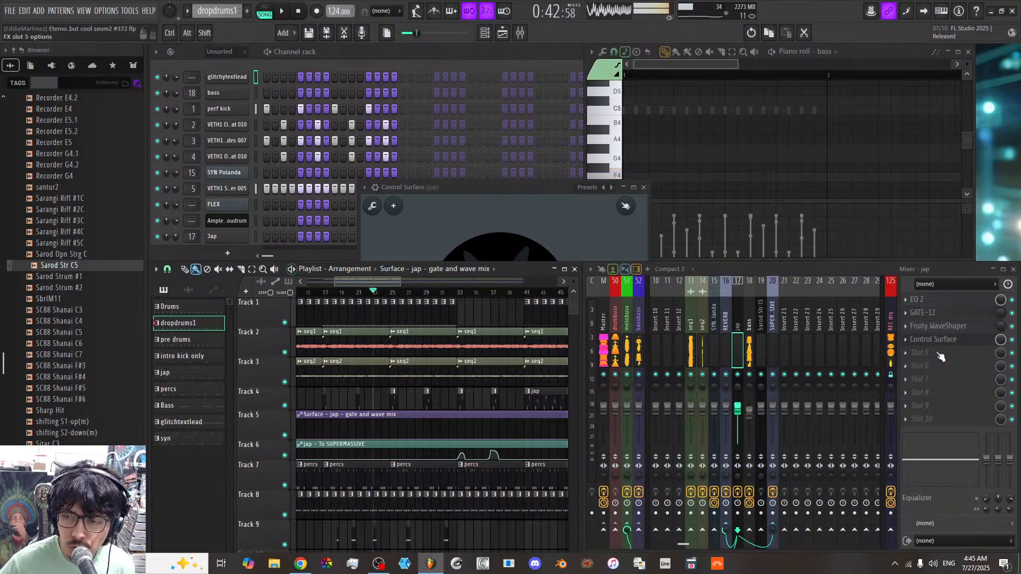
Step: Move Control Surface down to slot 5 of the jap mixer track and bring up its window
{"action": "left_click_drag", "start_coordinate": [932, 340], "coordinate": [934, 358]}
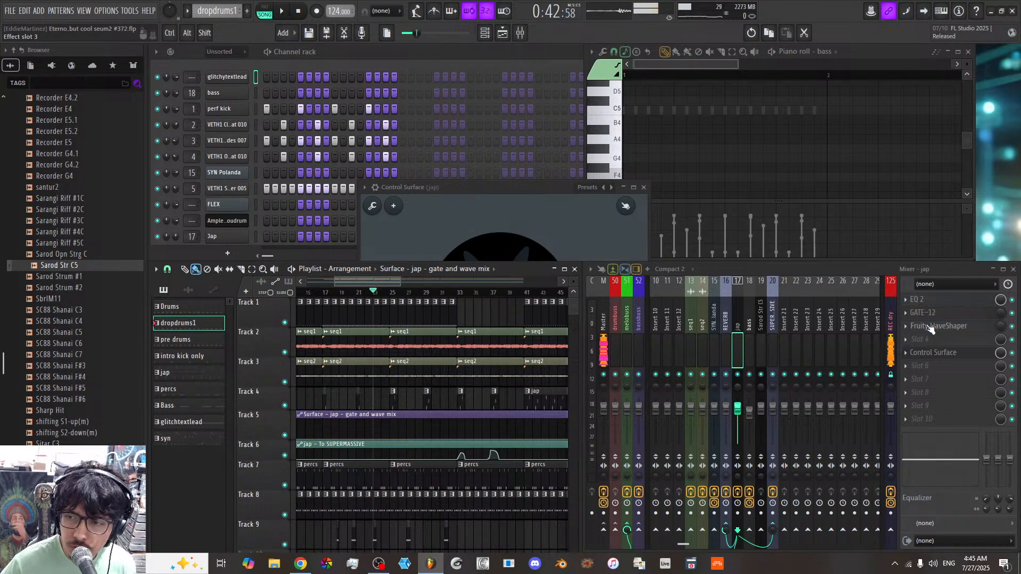
{"action": "left_click", "coordinate": [937, 353]}
{"action": "left_click", "coordinate": [937, 354]}
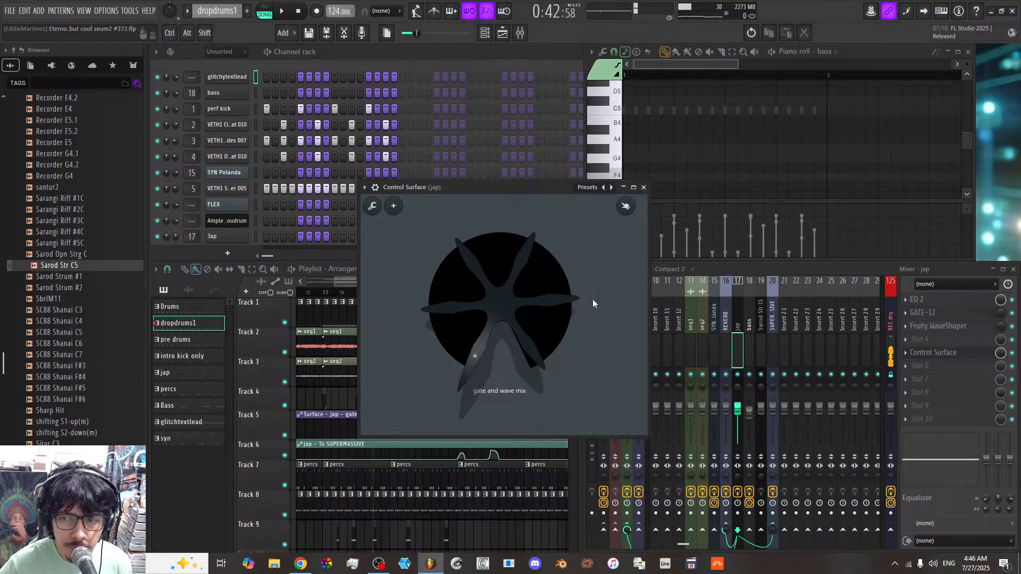
Step: Load Fruity Balance into slot 4 of the jap mixer track and place its window beside the Control Surface window
{"action": "left_click", "coordinate": [921, 341]}
{"action": "mouse_move", "coordinate": [849, 320]}
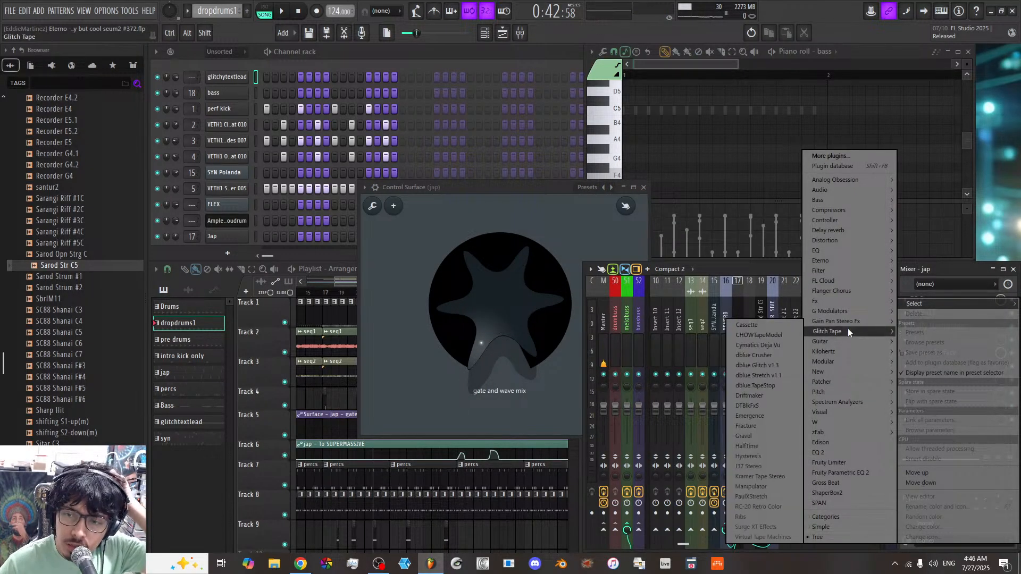
{"action": "mouse_move", "coordinate": [848, 295]}
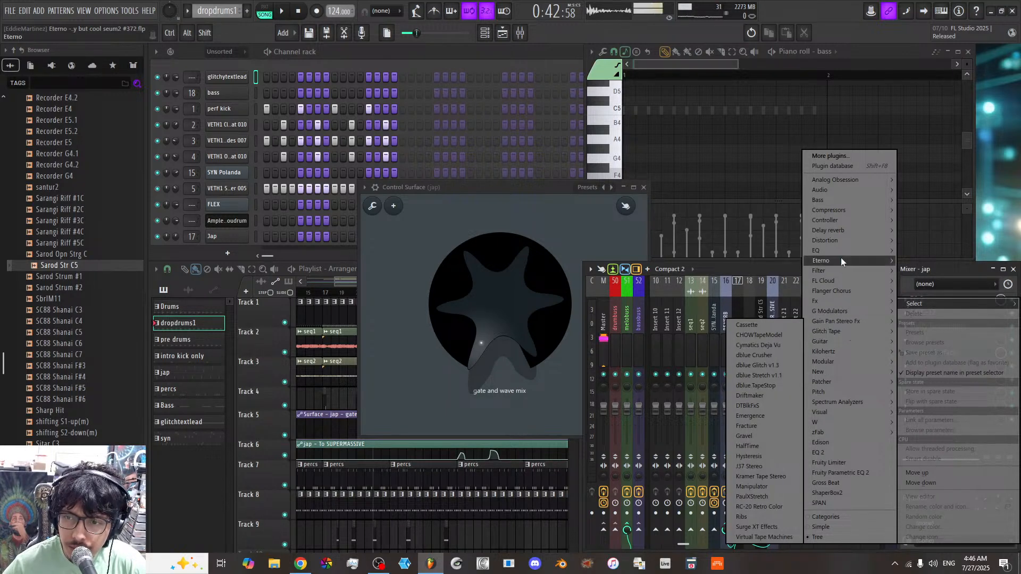
{"action": "mouse_move", "coordinate": [838, 237]}
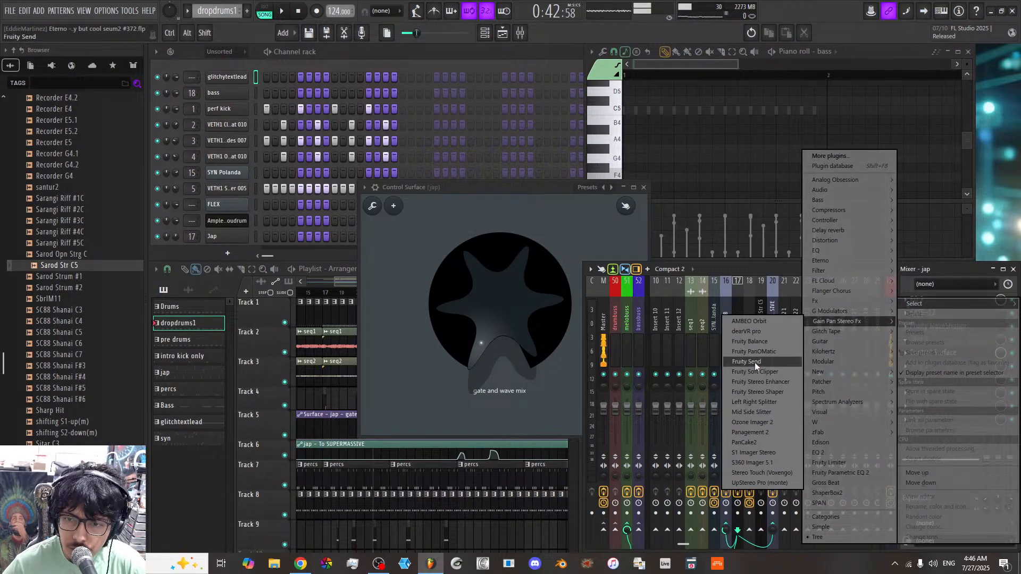
{"action": "left_click", "coordinate": [762, 342]}
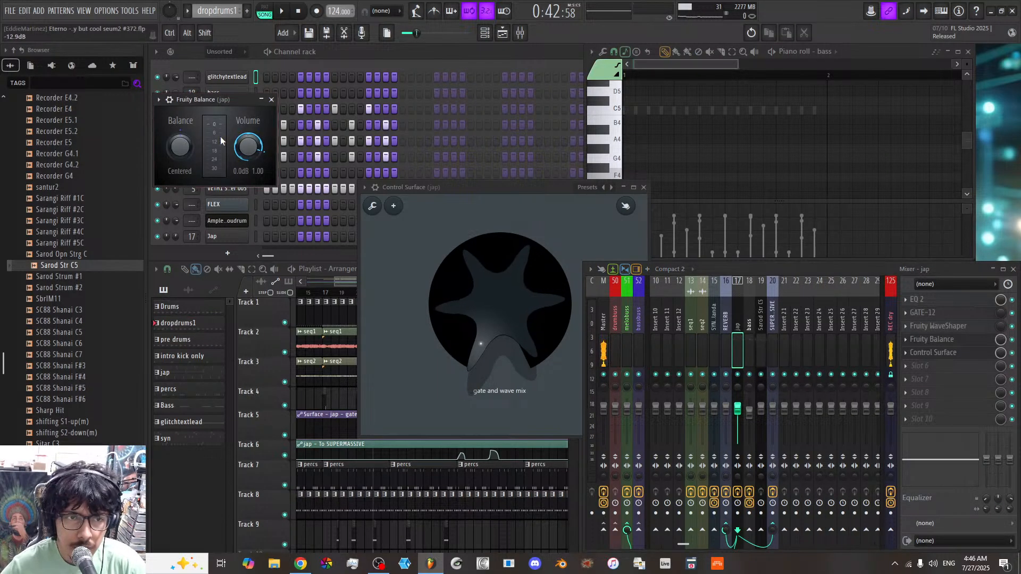
{"action": "left_click_drag", "start_coordinate": [212, 100], "coordinate": [733, 188]}
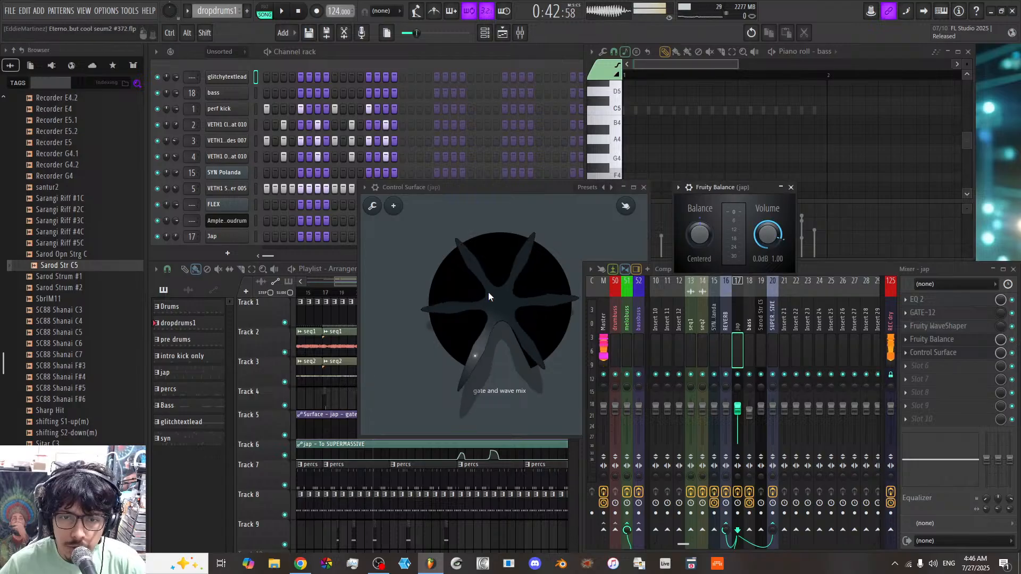
Step: Turn the Fruity Balance Volume all the way down on the jap track
{"action": "left_click_drag", "start_coordinate": [775, 237], "coordinate": [775, 298]}
{"action": "right_click", "coordinate": [775, 238]}
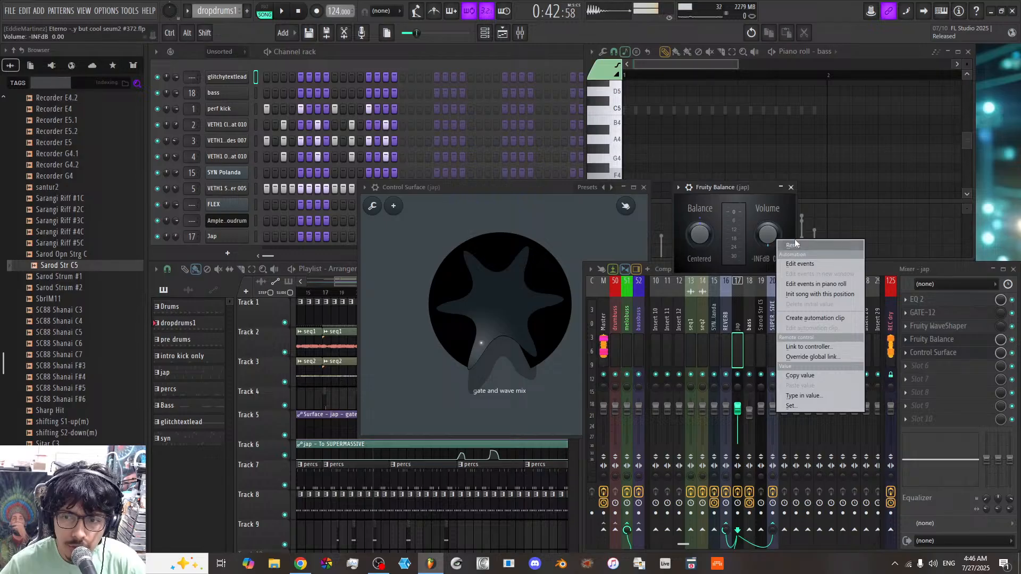
{"action": "left_click", "coordinate": [761, 236]}
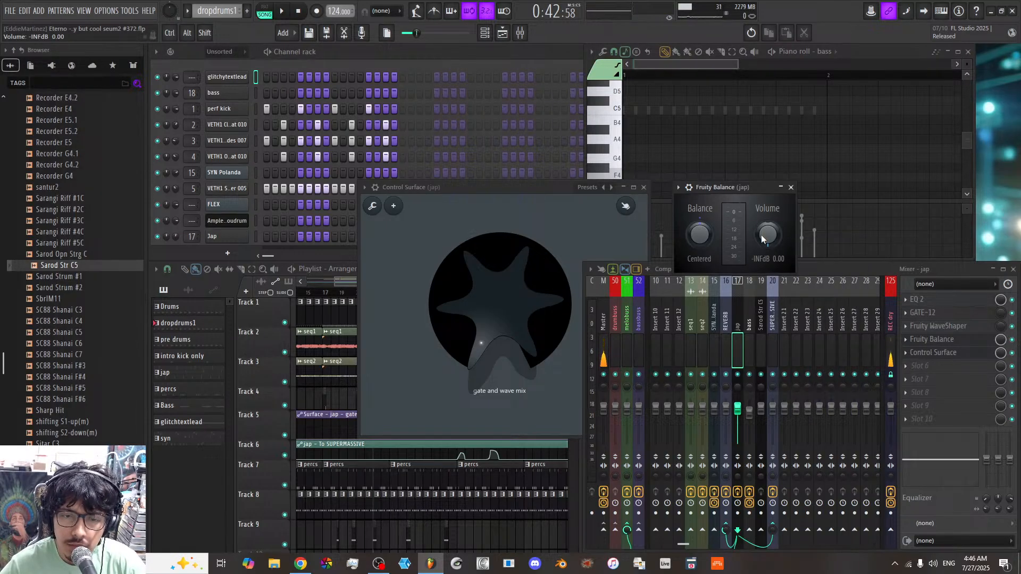
{"action": "right_click", "coordinate": [762, 237]}
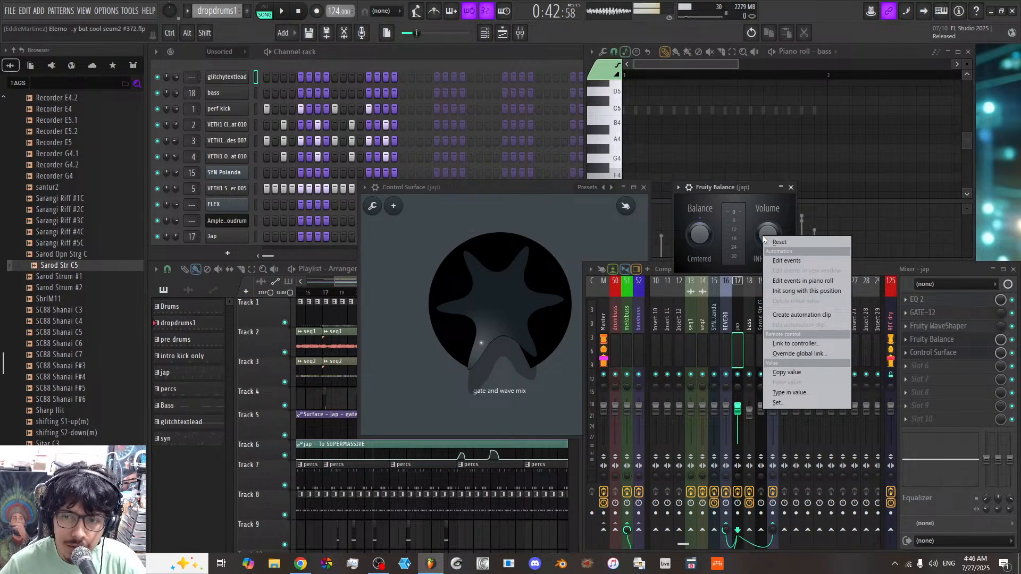
{"action": "left_click", "coordinate": [764, 237]}
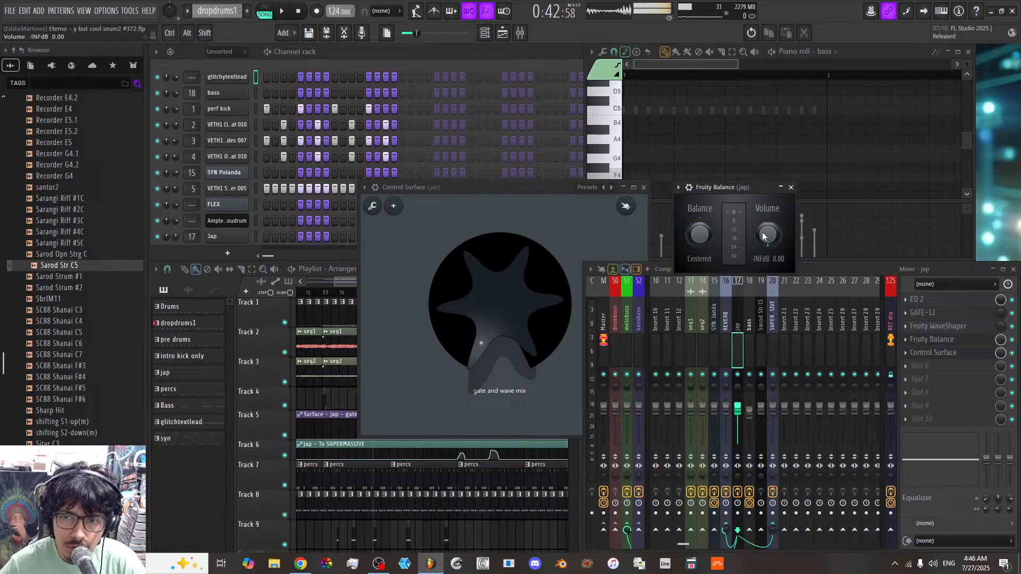
Step: Try linking Fruity Balance's Volume with the Inverted mapping formula and no internal controller, and test the gate and wave mix knob
{"action": "right_click", "coordinate": [764, 238]}
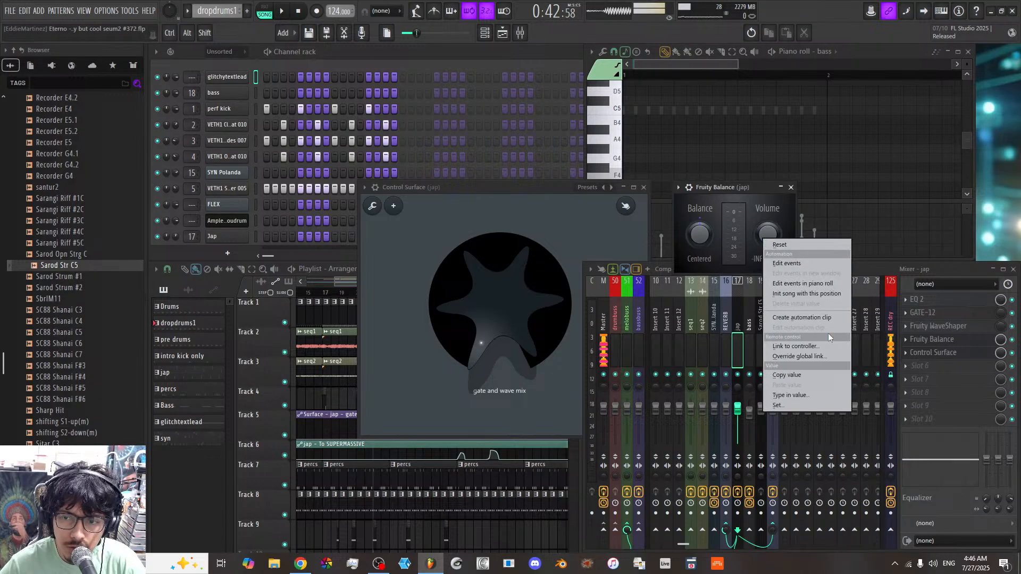
{"action": "left_click", "coordinate": [801, 349]}
{"action": "left_click_drag", "start_coordinate": [512, 176], "coordinate": [324, 174]}
{"action": "left_click", "coordinate": [333, 264]}
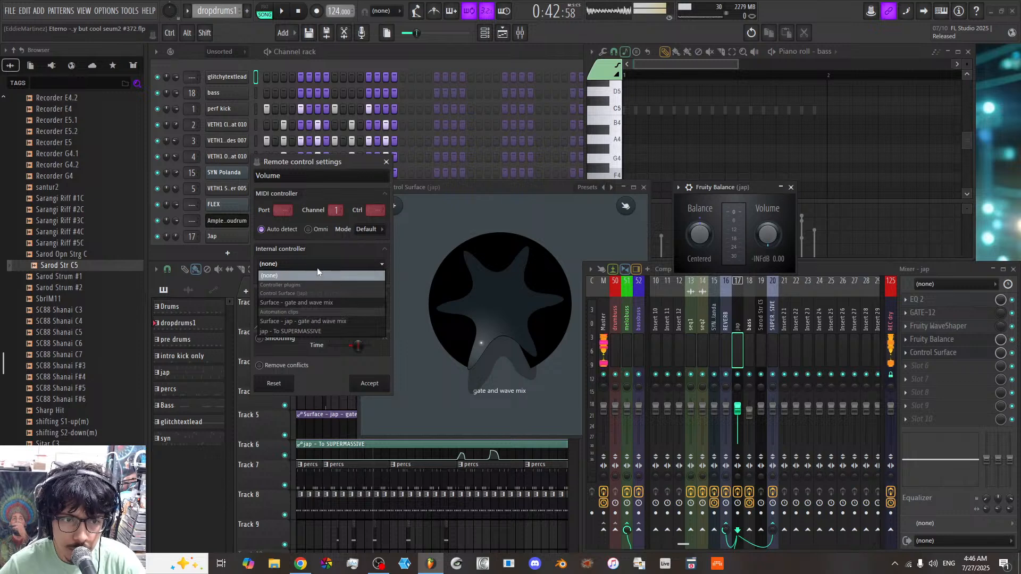
{"action": "left_click", "coordinate": [322, 262]}
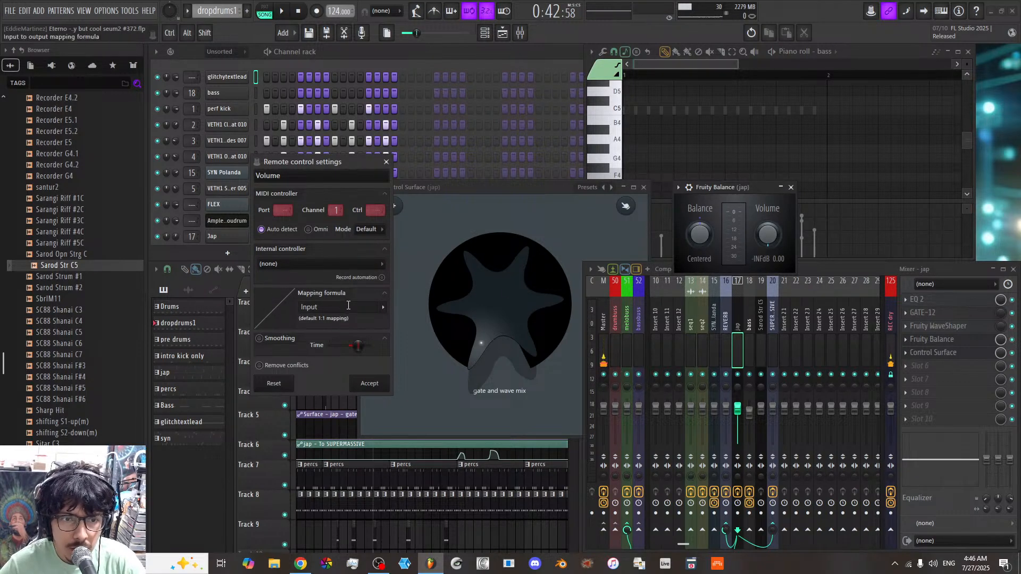
{"action": "left_click", "coordinate": [383, 308]}
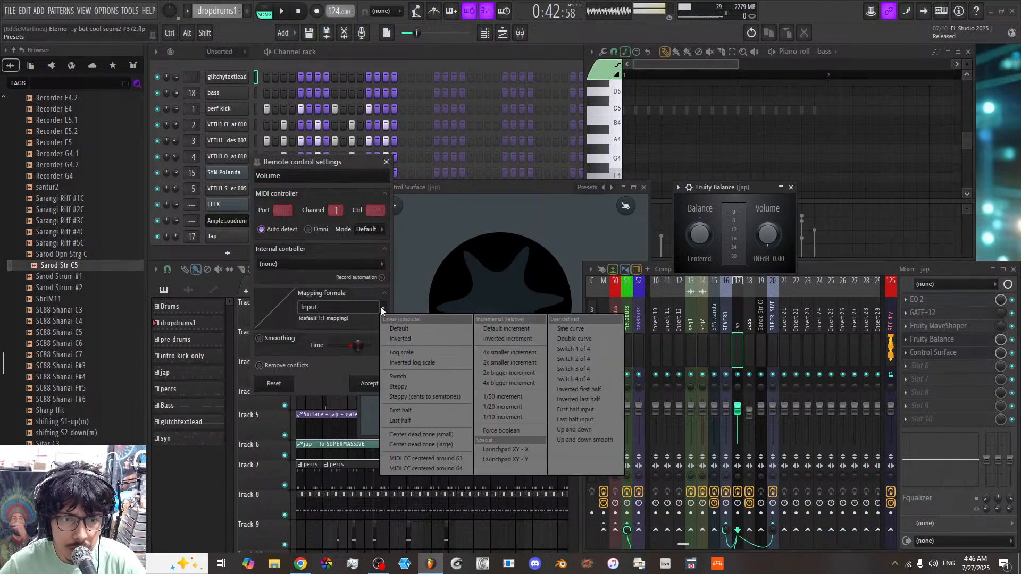
{"action": "left_click", "coordinate": [409, 341]}
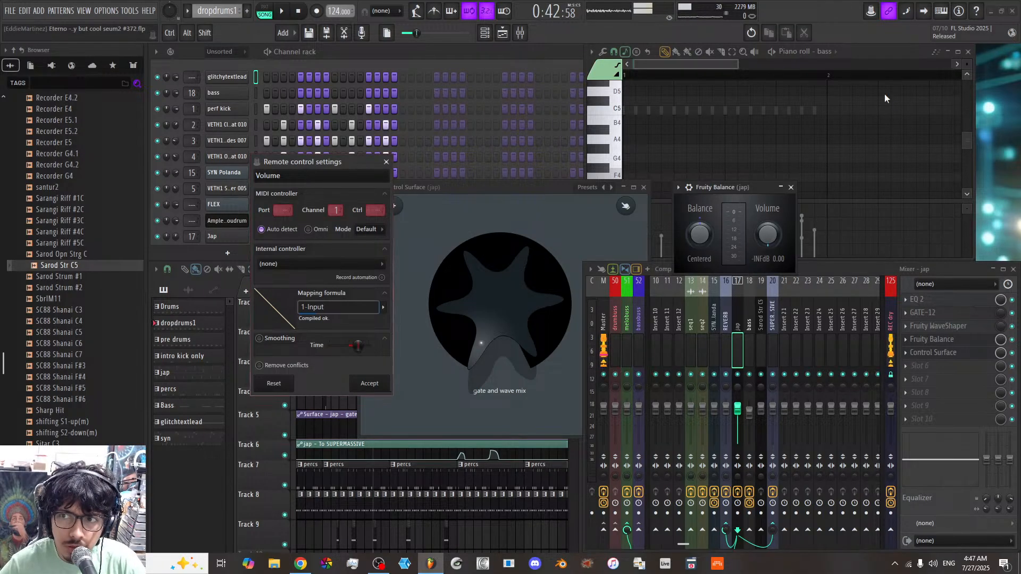
{"action": "left_click", "coordinate": [370, 382]}
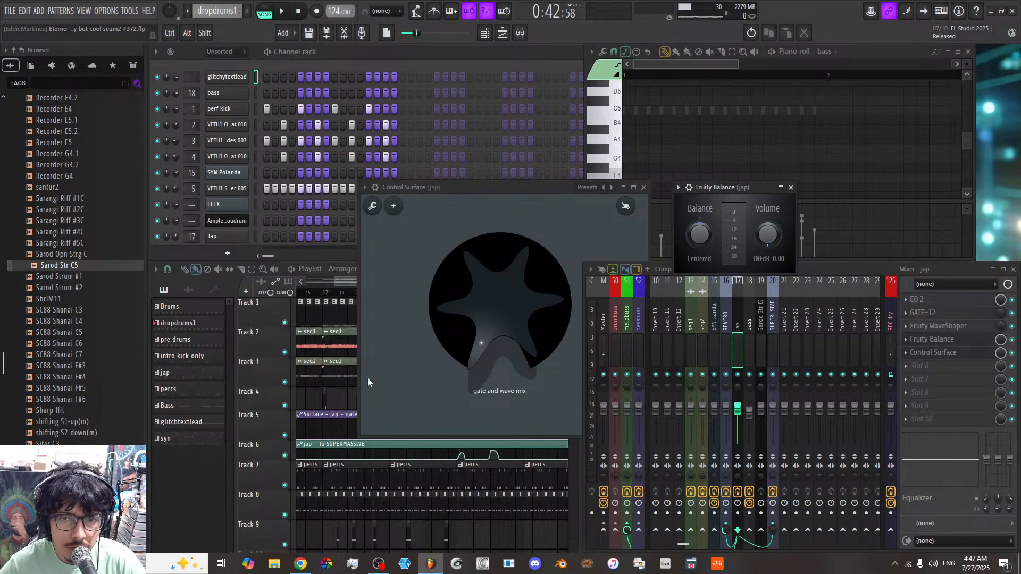
{"action": "left_click", "coordinate": [490, 296]}
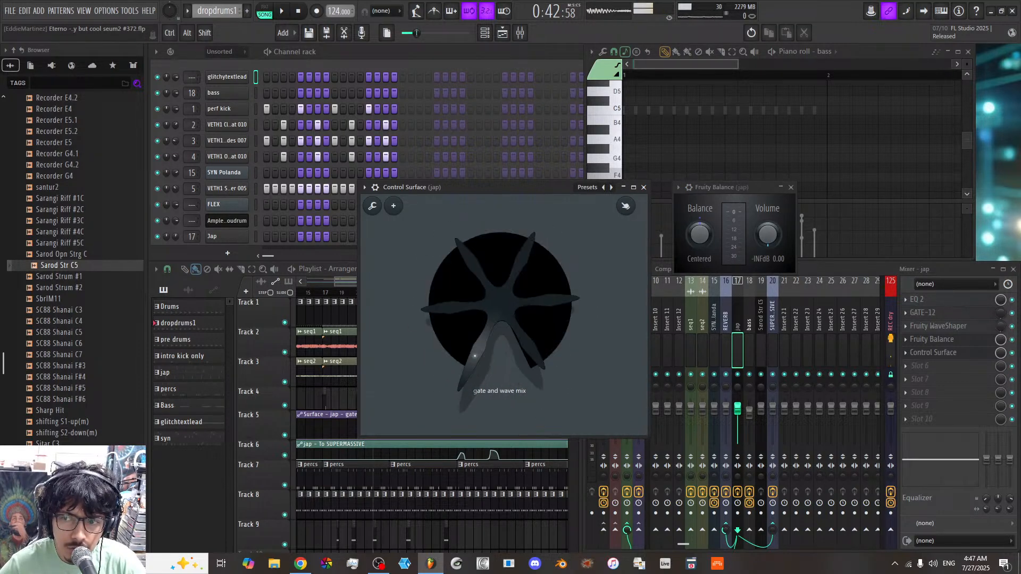
Step: Retry the Inverted mapping on the Fruity Balance Volume link, and test the gate and wave mix knob again
{"action": "right_click", "coordinate": [768, 237]}
{"action": "left_click", "coordinate": [796, 343]}
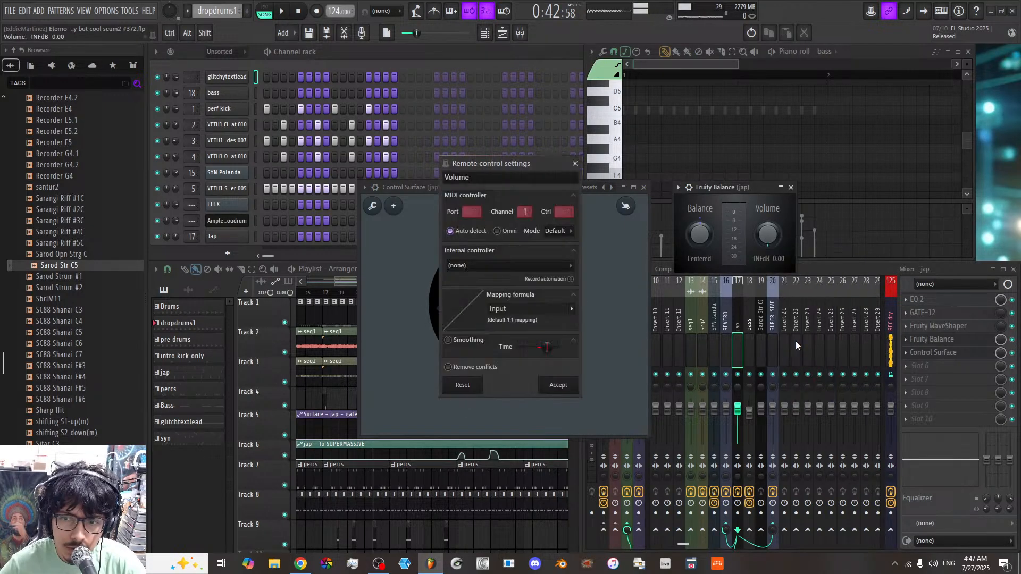
{"action": "left_click", "coordinate": [573, 312]}
{"action": "left_click", "coordinate": [589, 337]}
{"action": "left_click", "coordinate": [553, 383]}
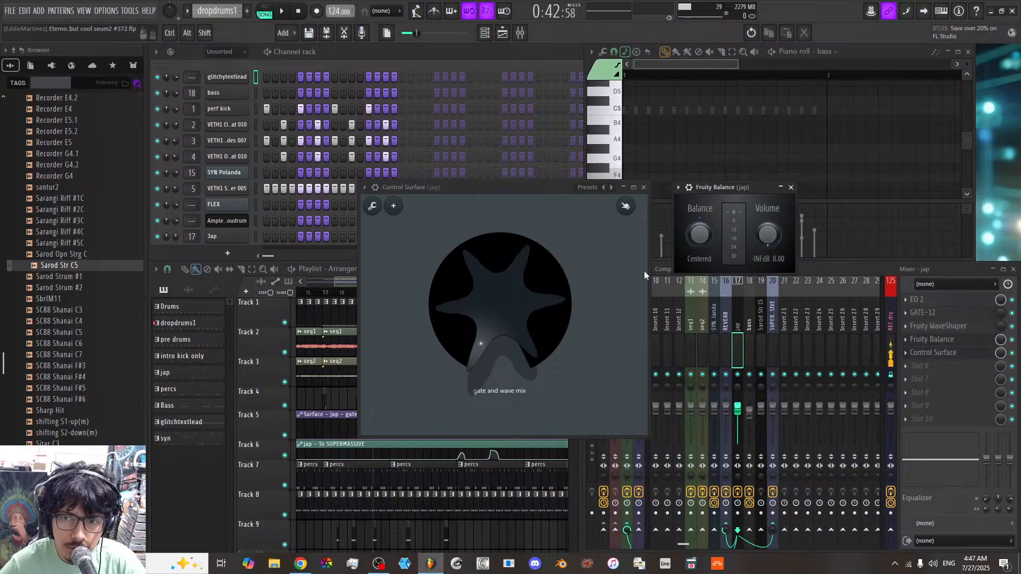
{"action": "mouse_move", "coordinate": [521, 296]}
{"action": "left_mouse_down"}
{"action": "mouse_move", "coordinate": [518, 234]}
{"action": "mouse_move", "coordinate": [518, 298]}
{"action": "left_mouse_up"}
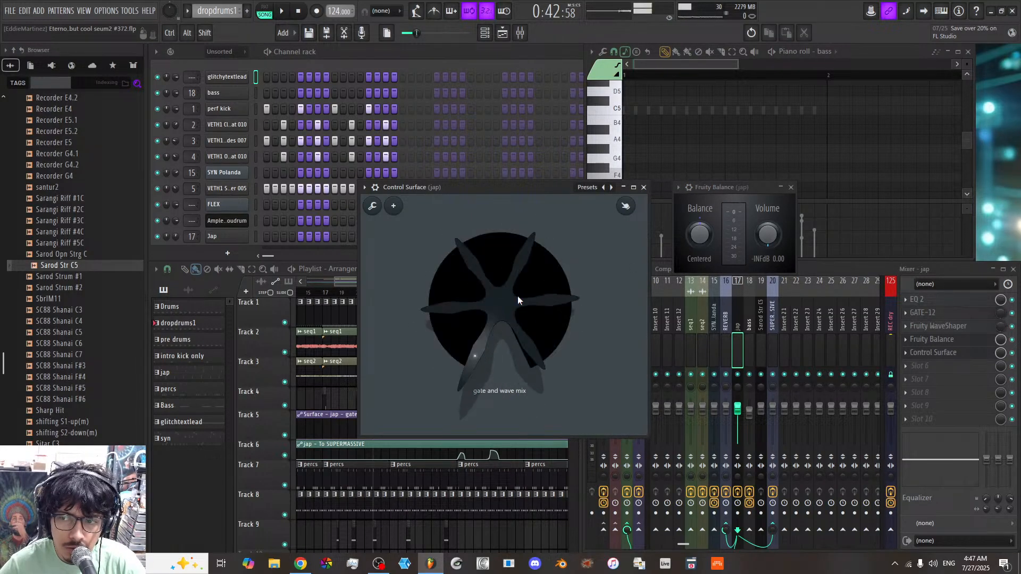
Step: Try the Inverted mapping on the Fruity Balance Volume link once more, this time with Remove conflicts enabled
{"action": "right_click", "coordinate": [768, 233]}
{"action": "left_click", "coordinate": [803, 337]}
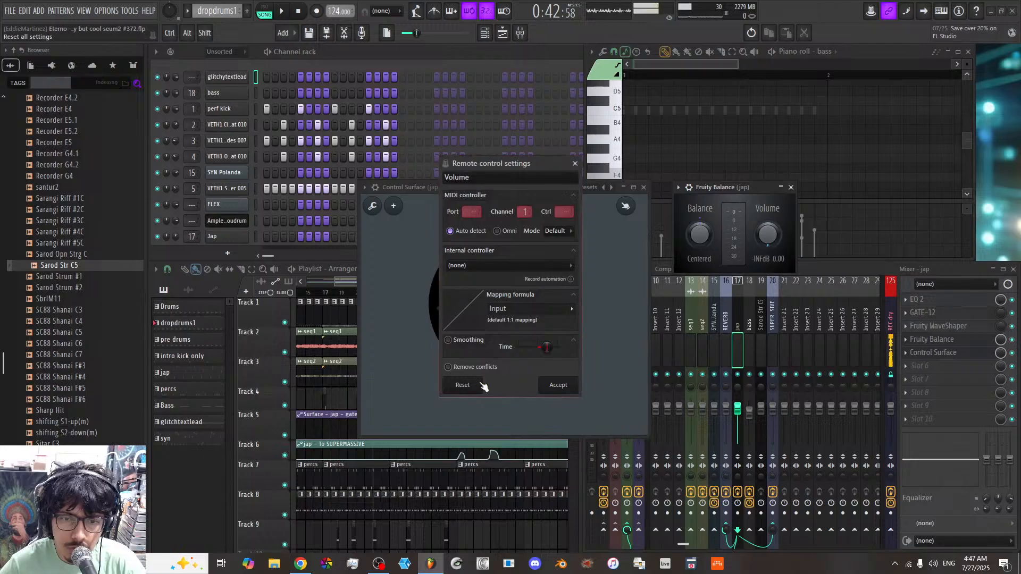
{"action": "left_click", "coordinate": [572, 309]}
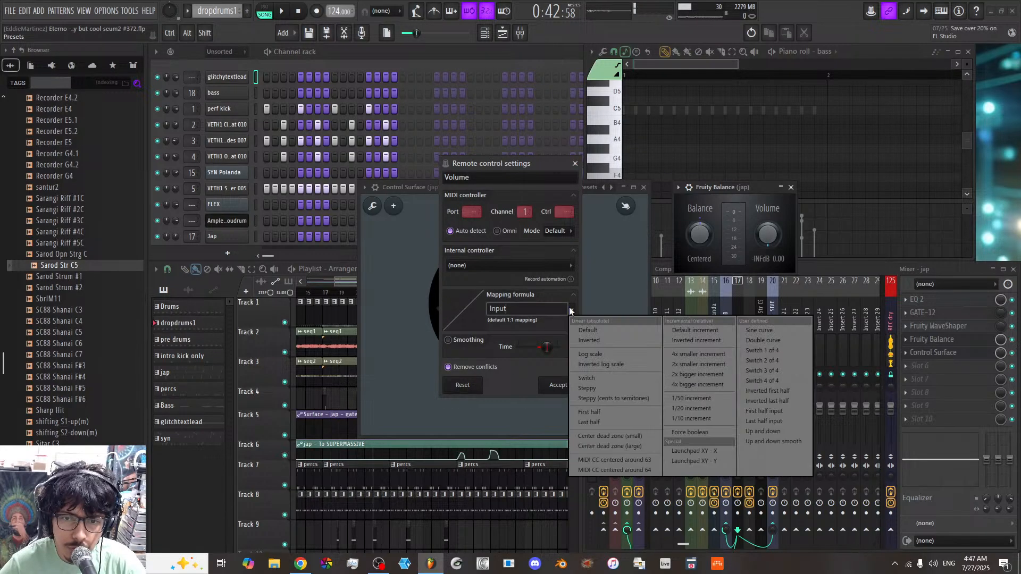
{"action": "left_click", "coordinate": [585, 342]}
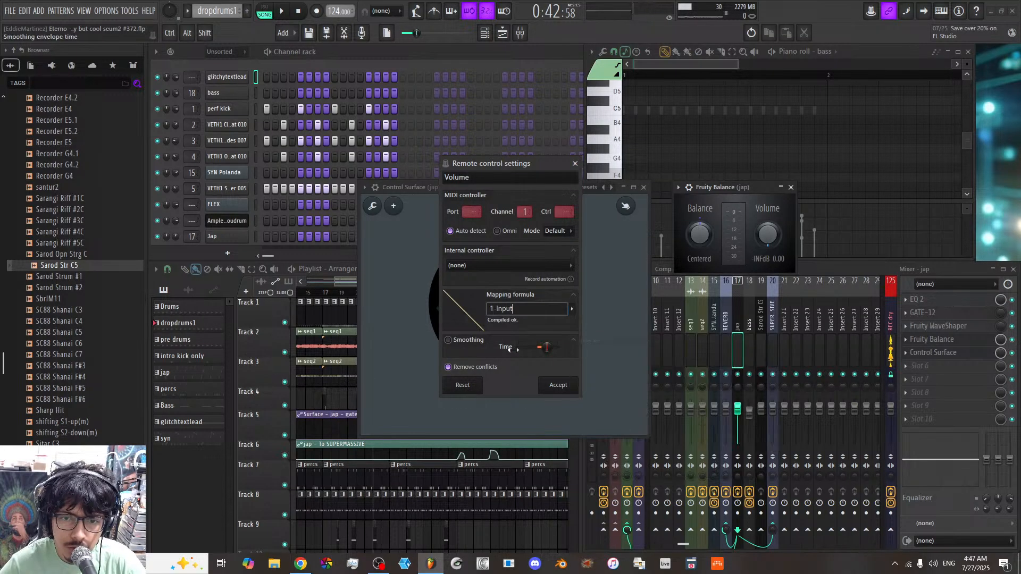
{"action": "left_click", "coordinate": [563, 388]}
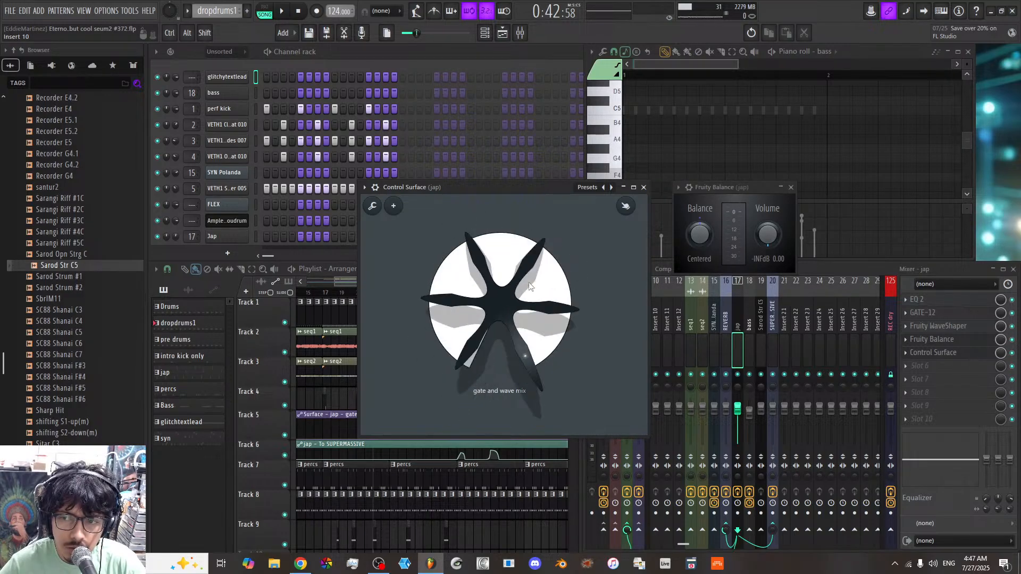
Step: Test the gate and wave mix knob and set the Fruity Balance Volume to about -9.7 dB
{"action": "left_click_drag", "start_coordinate": [499, 304], "coordinate": [500, 372]}
{"action": "left_click_drag", "start_coordinate": [753, 244], "coordinate": [753, 282]}
{"action": "left_click_drag", "start_coordinate": [754, 243], "coordinate": [753, 250]}
{"action": "mouse_move", "coordinate": [500, 304]}
{"action": "left_mouse_down"}
{"action": "mouse_move", "coordinate": [500, 236]}
{"action": "mouse_move", "coordinate": [500, 300]}
{"action": "left_mouse_up"}
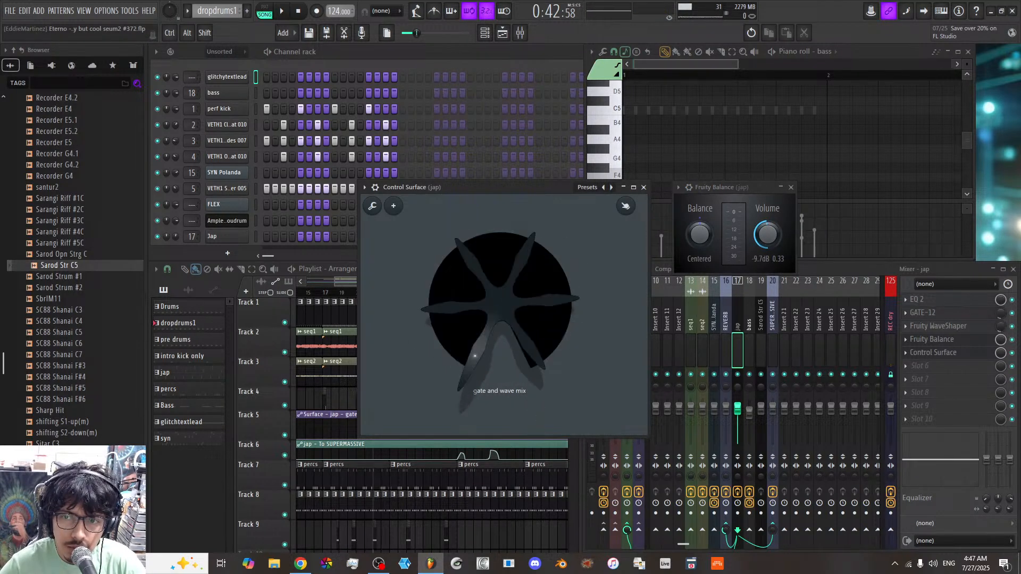
Step: Link Fruity Balance's Volume to the internal controller Surface - gate and wave mix with the Inverted mapping formula
{"action": "right_click", "coordinate": [493, 315]}
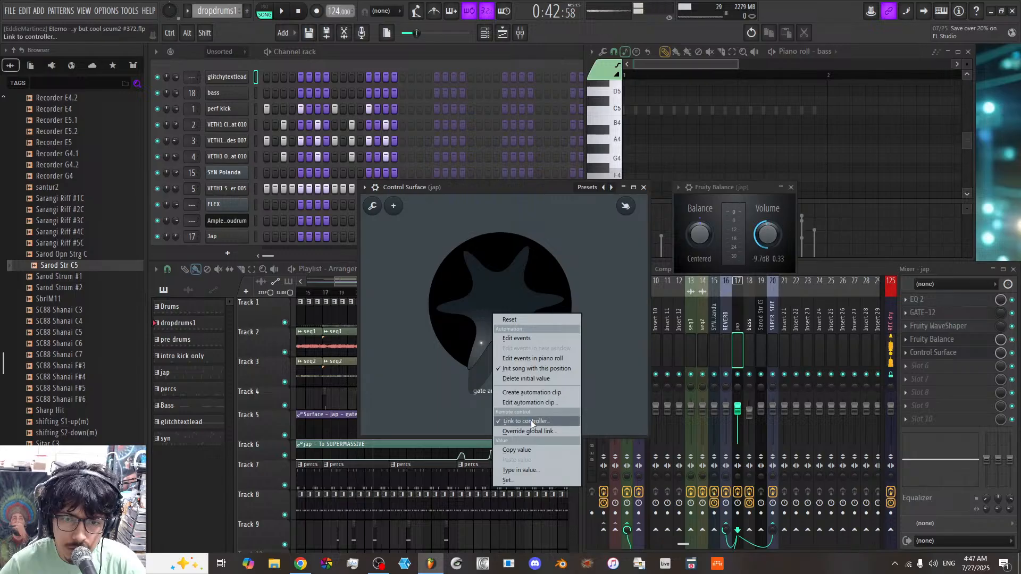
{"action": "right_click", "coordinate": [762, 242]}
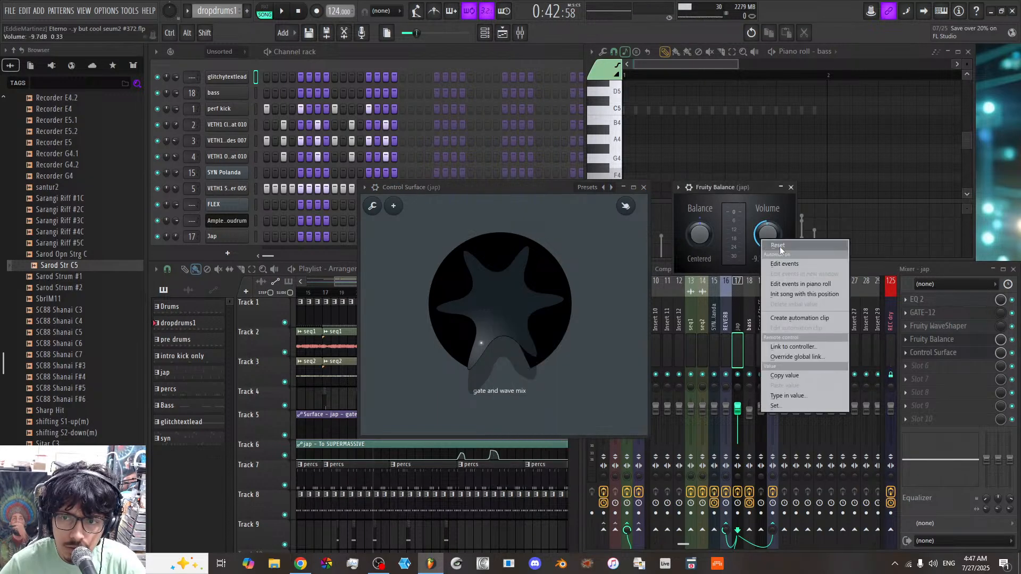
{"action": "left_click", "coordinate": [788, 343]}
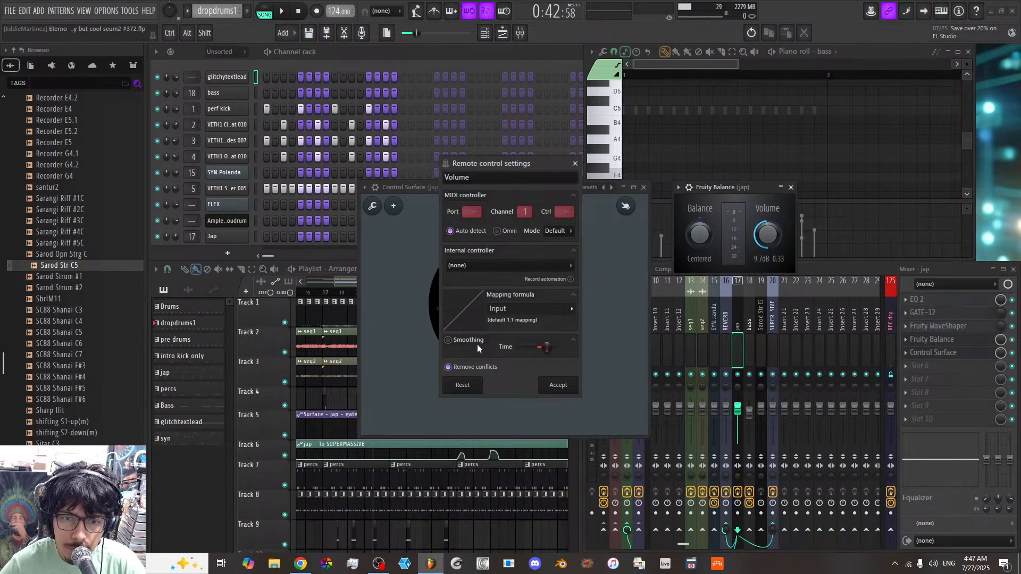
{"action": "left_click", "coordinate": [532, 266]}
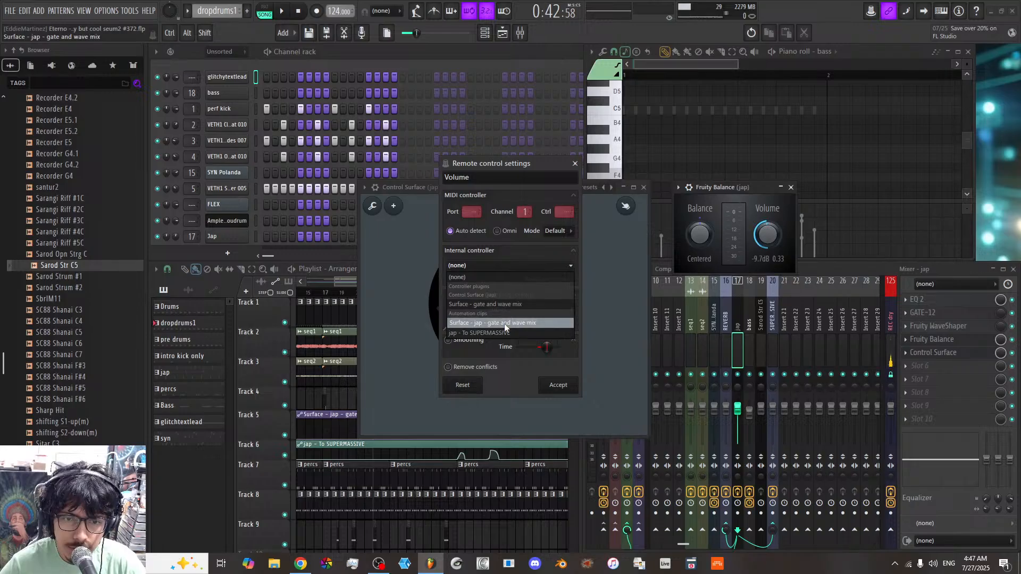
{"action": "left_click", "coordinate": [505, 306]}
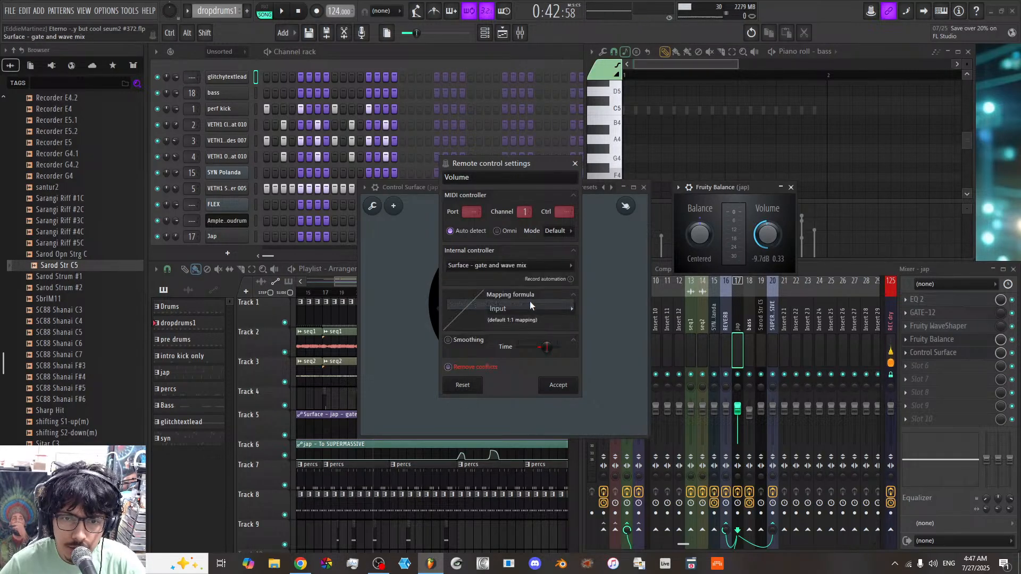
{"action": "left_click", "coordinate": [572, 309]}
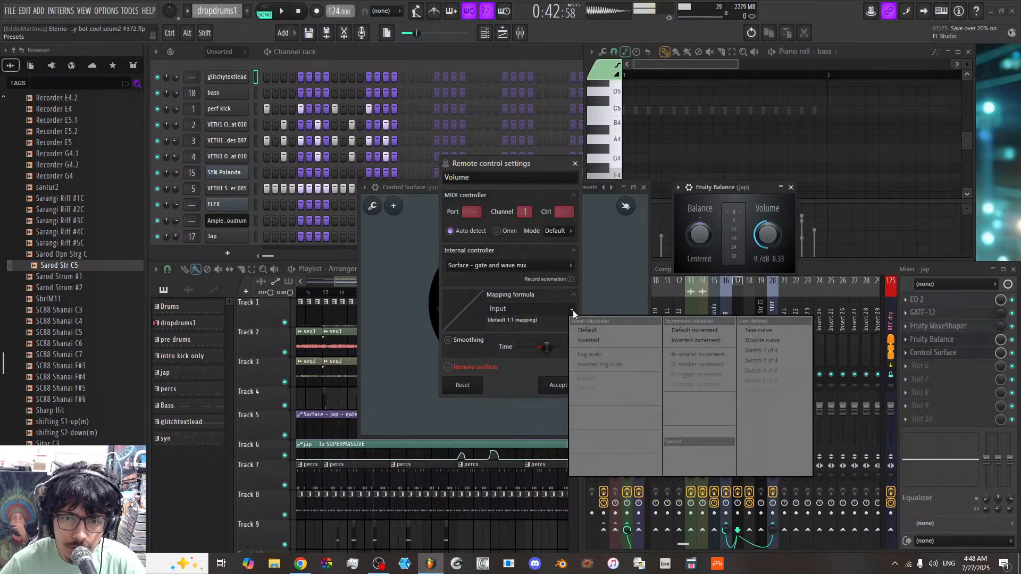
{"action": "left_click", "coordinate": [604, 345]}
{"action": "left_click", "coordinate": [556, 384]}
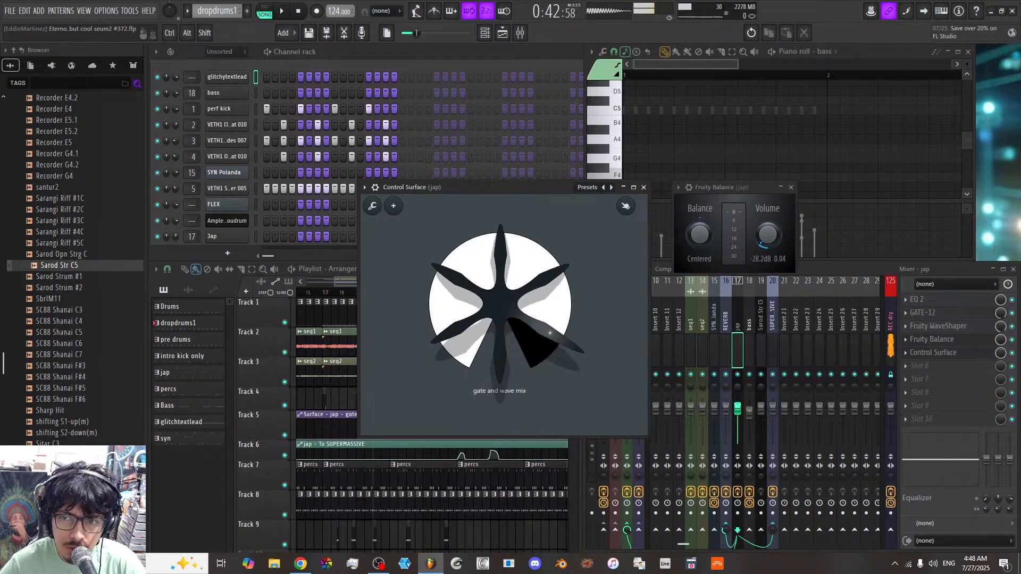
Step: Set the Fruity Balance Volume to about -9.4 dB and test the link with the gate and wave mix knob
{"action": "left_click_drag", "start_coordinate": [772, 233], "coordinate": [772, 269]}
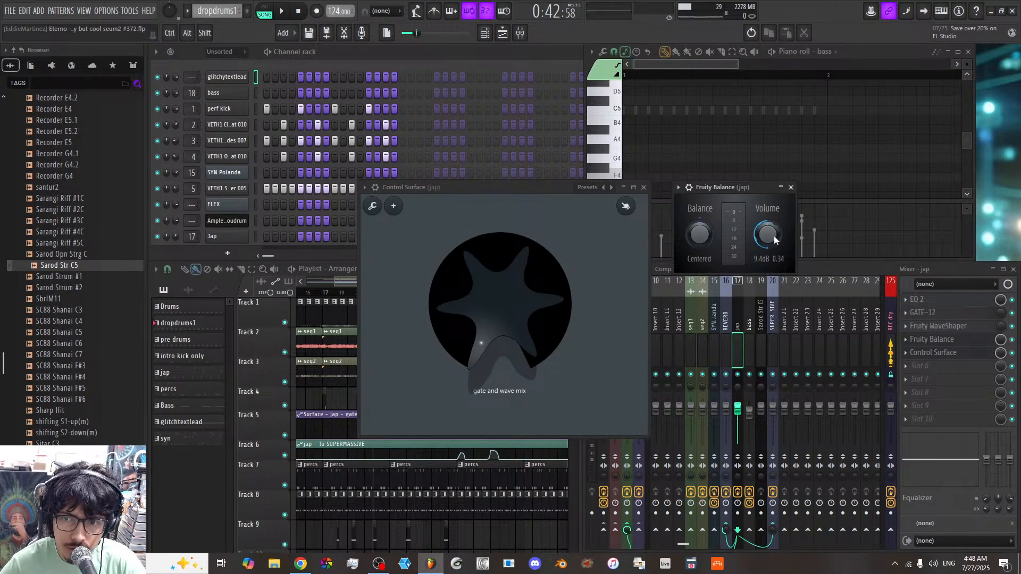
{"action": "left_click_drag", "start_coordinate": [474, 301], "coordinate": [472, 243]}
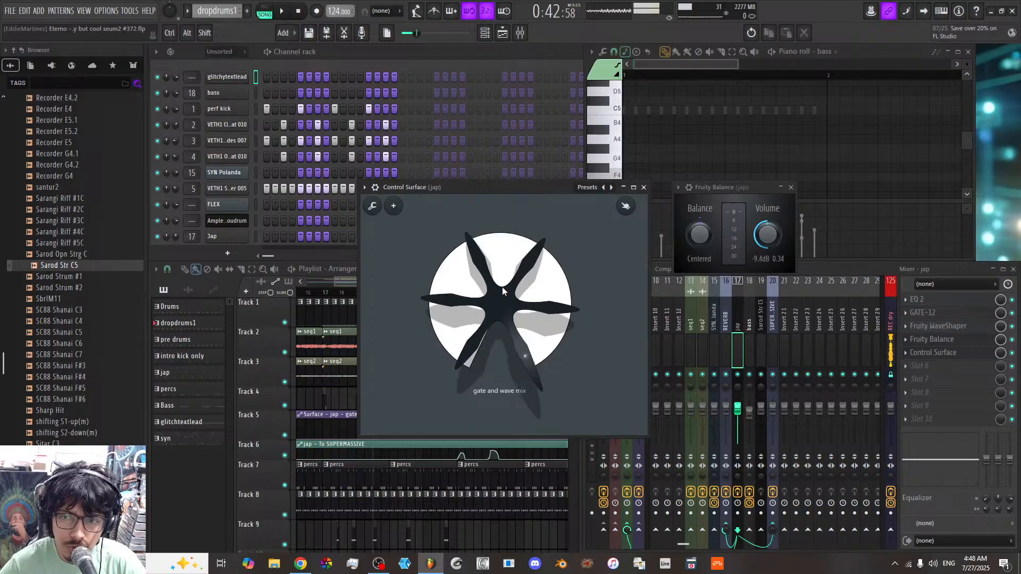
{"action": "left_click", "coordinate": [741, 198]}
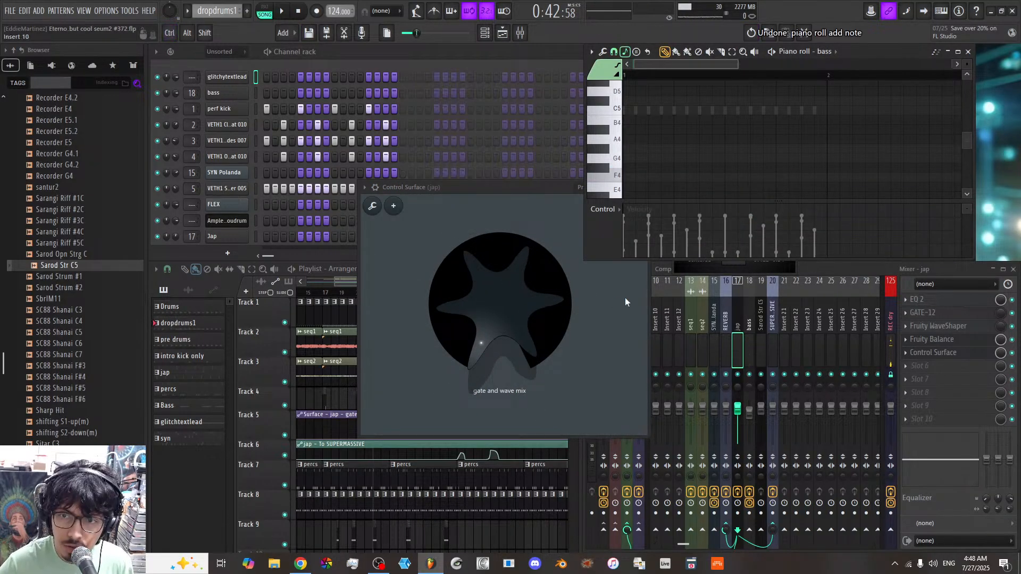
{"action": "left_click", "coordinate": [547, 196]}
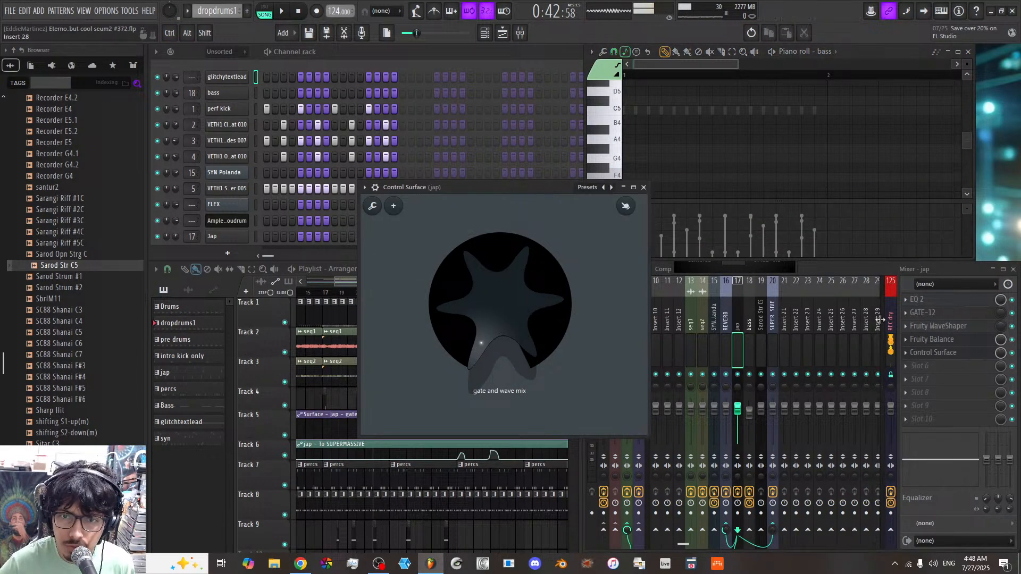
Step: Open Fruity Balance on the jap track, set its Volume to about -2.6 dB and nudge the gate and wave mix knob
{"action": "left_click", "coordinate": [946, 339]}
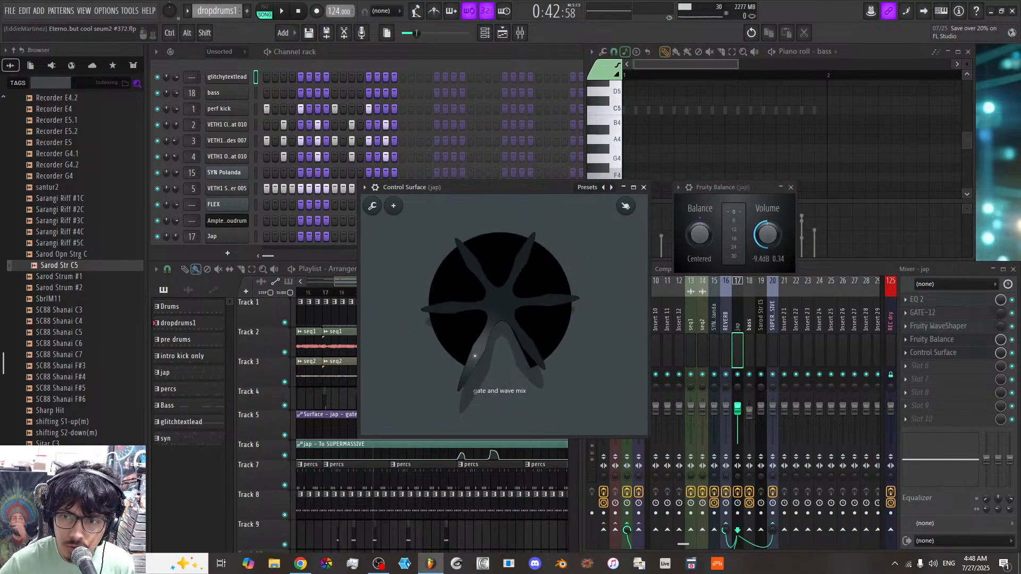
{"action": "left_click_drag", "start_coordinate": [767, 230], "coordinate": [768, 266]}
{"action": "mouse_move", "coordinate": [511, 289]}
{"action": "left_mouse_down"}
{"action": "mouse_move", "coordinate": [511, 212]}
{"action": "mouse_move", "coordinate": [510, 289]}
{"action": "left_mouse_up"}
{"action": "left_click_drag", "start_coordinate": [768, 235], "coordinate": [767, 175]}
{"action": "left_click_drag", "start_coordinate": [510, 303], "coordinate": [511, 300]}
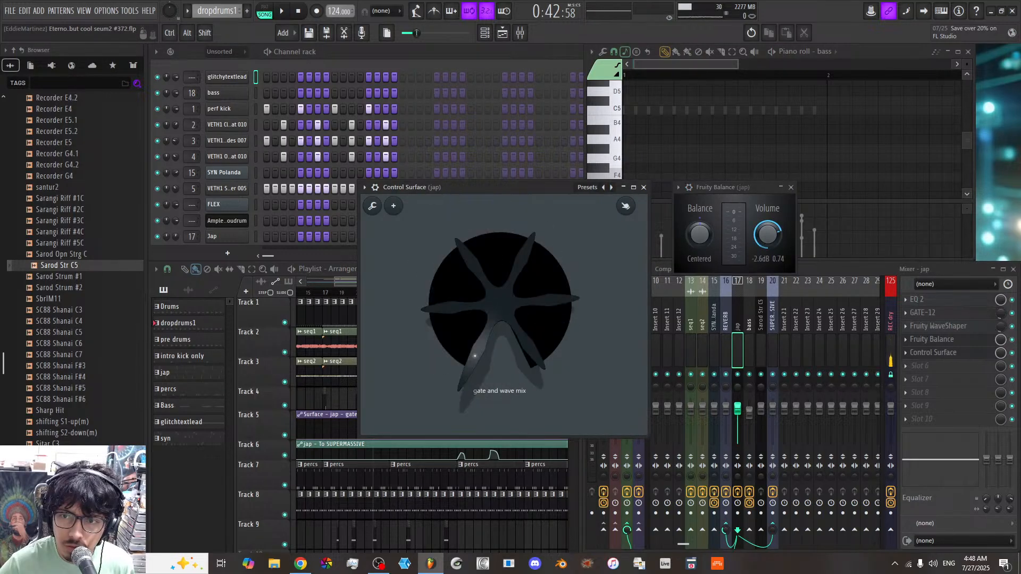
Step: Play the song briefly and turn the gate and wave mix knob to maximum to test the inverted Volume link
{"action": "left_click", "coordinate": [283, 12]}
{"action": "left_click", "coordinate": [298, 12]}
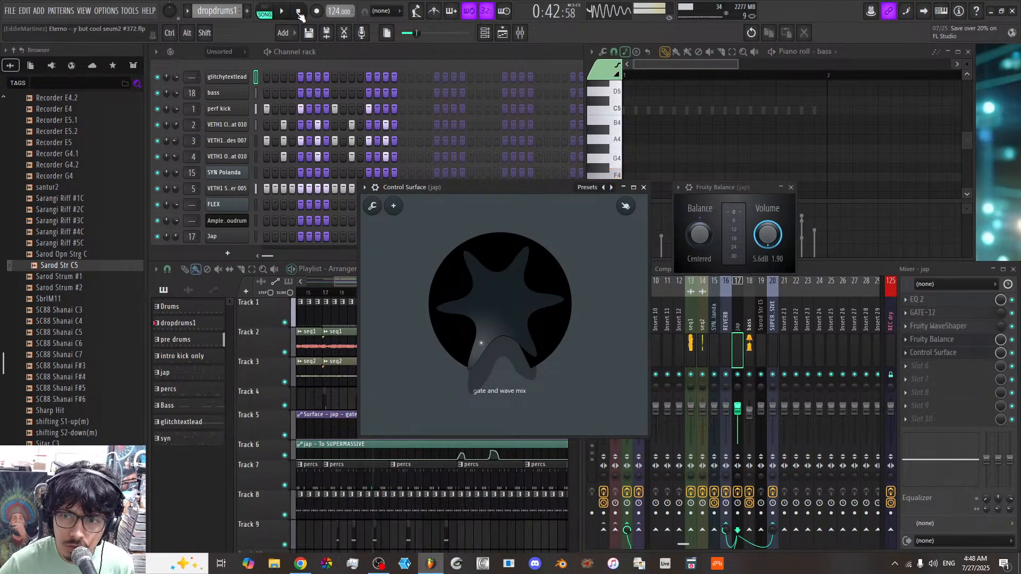
{"action": "left_click_drag", "start_coordinate": [523, 306], "coordinate": [523, 232]}
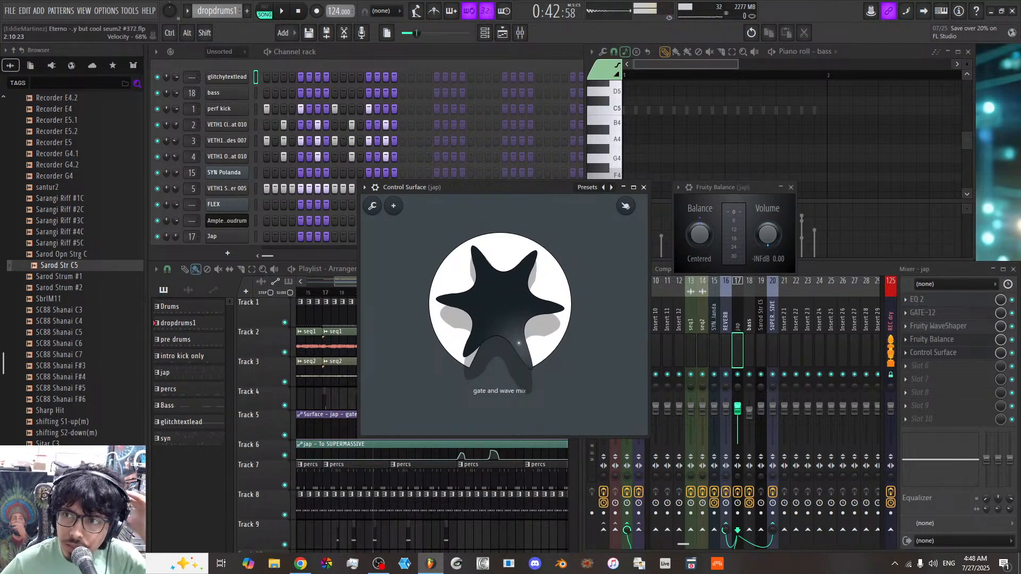
{"action": "left_click", "coordinate": [1012, 33]}
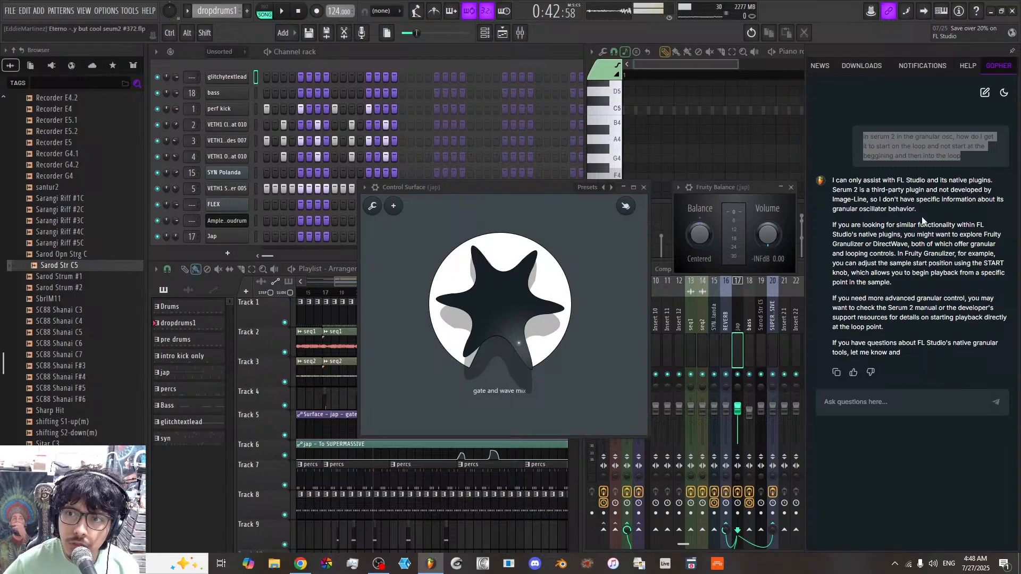
{"action": "left_click", "coordinate": [874, 400]}
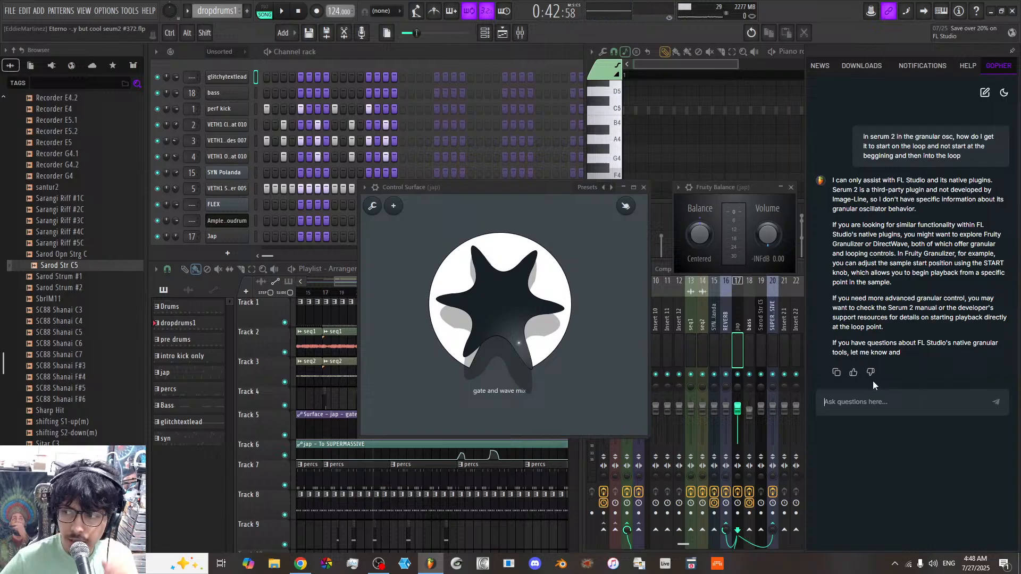
Step: Play the arrangement before and after the rise in the gate and wave mix automation to check how it drives the Fruity Balance Volume
{"action": "left_click", "coordinate": [283, 12]}
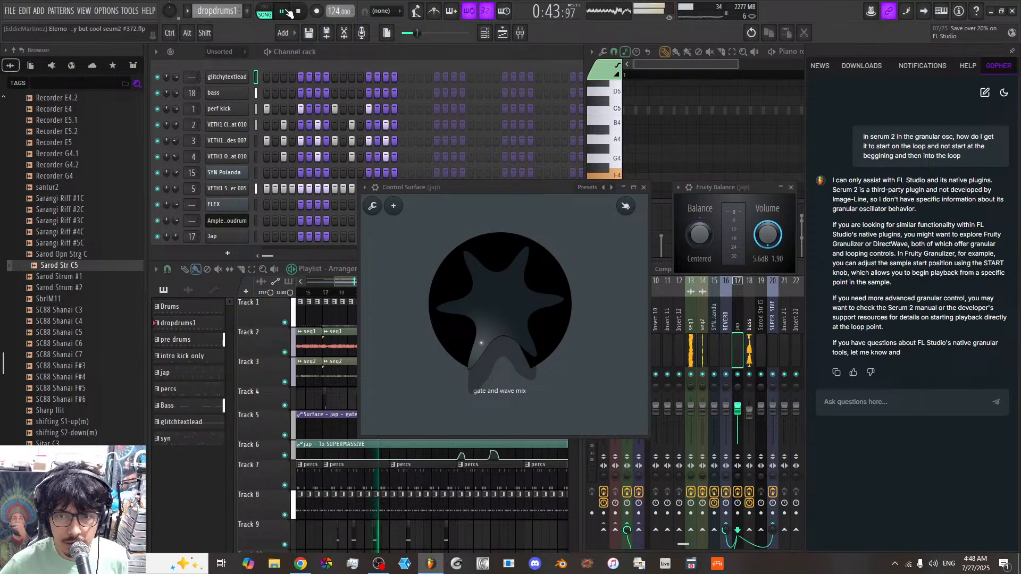
{"action": "left_click", "coordinate": [277, 475]}
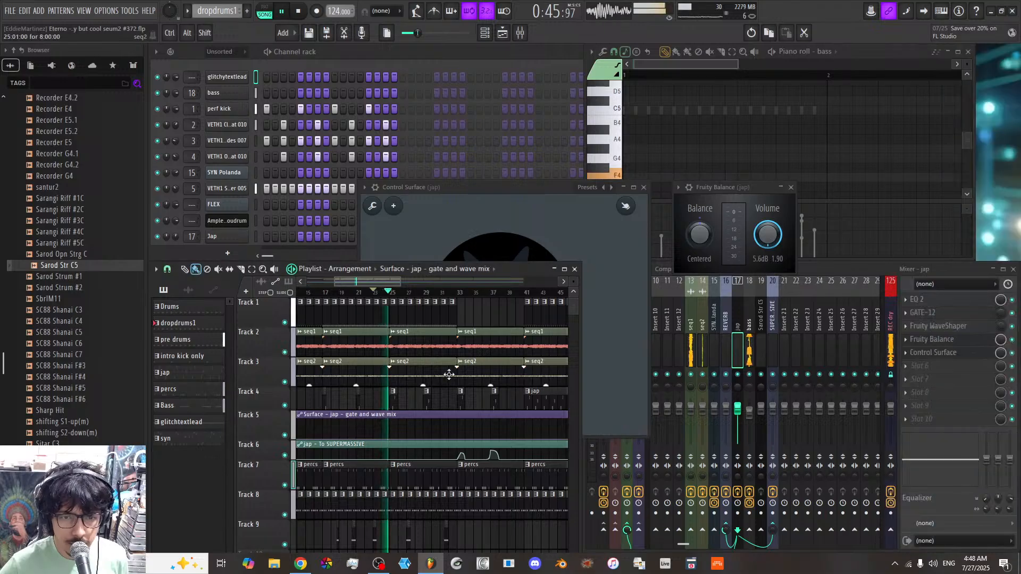
{"action": "scroll", "coordinate": [442, 288], "scroll_direction": "down", "scroll_amount": 2}
{"action": "left_click", "coordinate": [481, 293]}
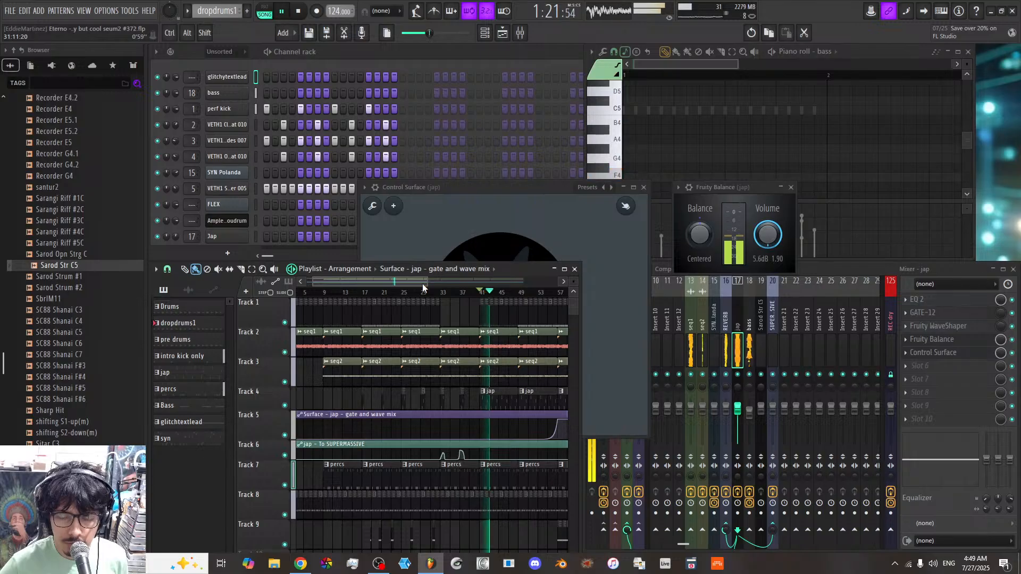
{"action": "scroll", "coordinate": [422, 288], "scroll_direction": "down", "scroll_amount": 4}
{"action": "left_click", "coordinate": [471, 293]}
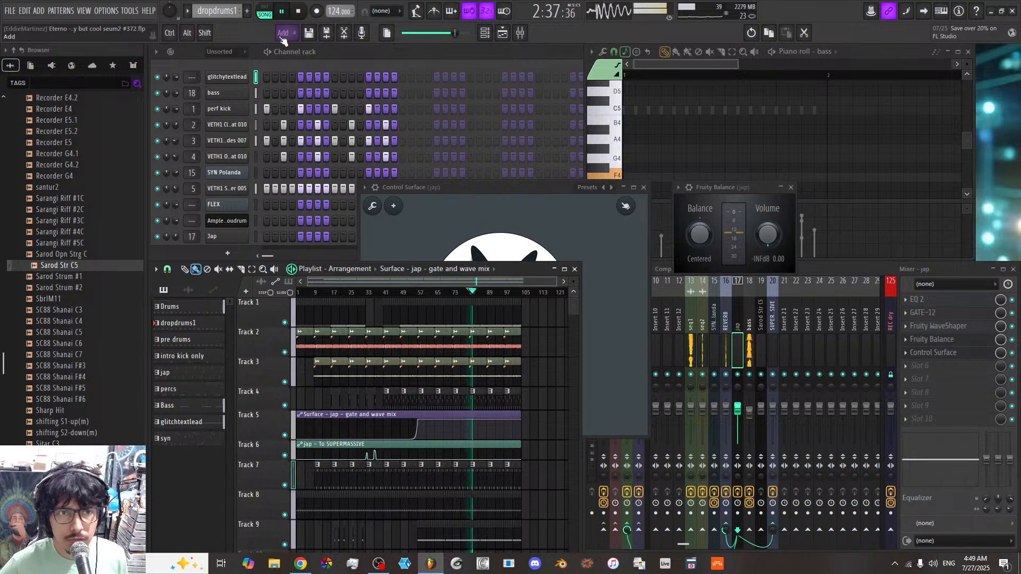
{"action": "key", "text": "space"}
{"action": "left_click", "coordinate": [549, 191]}
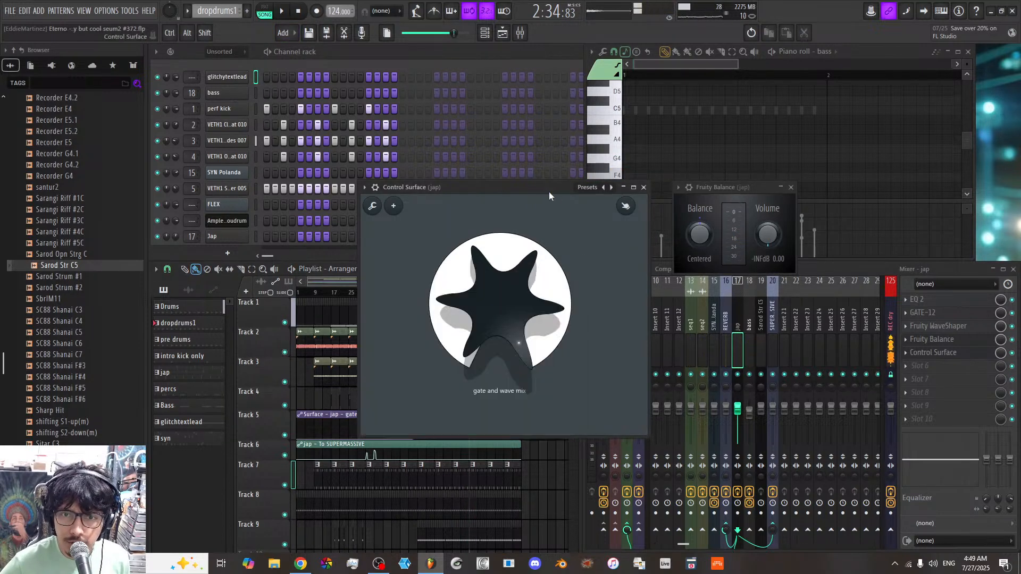
{"action": "left_click", "coordinate": [271, 319]}
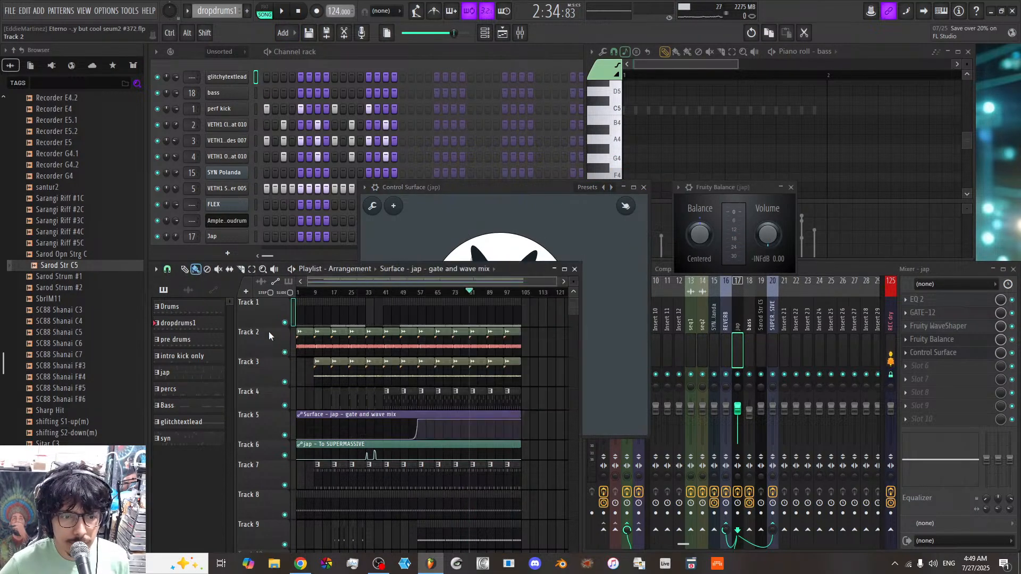
{"action": "scroll", "coordinate": [391, 280], "scroll_direction": "up", "scroll_amount": 2}
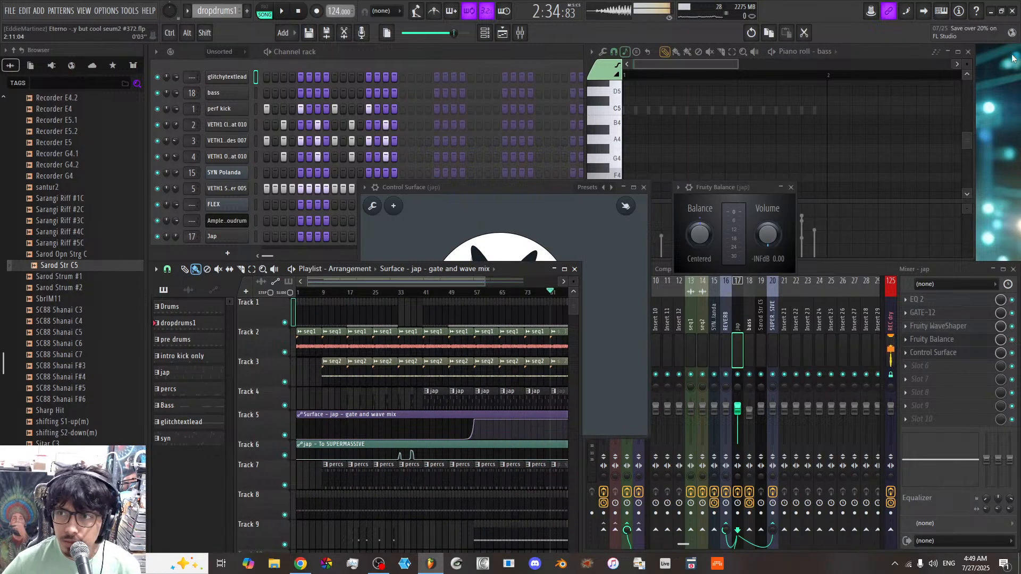
Step: Ask Gopher how a control surface driving 2 mix knobs can also control a third knob, inverted and only halfway, and read the answer
{"action": "left_click", "coordinate": [1011, 33]}
{"action": "left_click", "coordinate": [855, 409]}
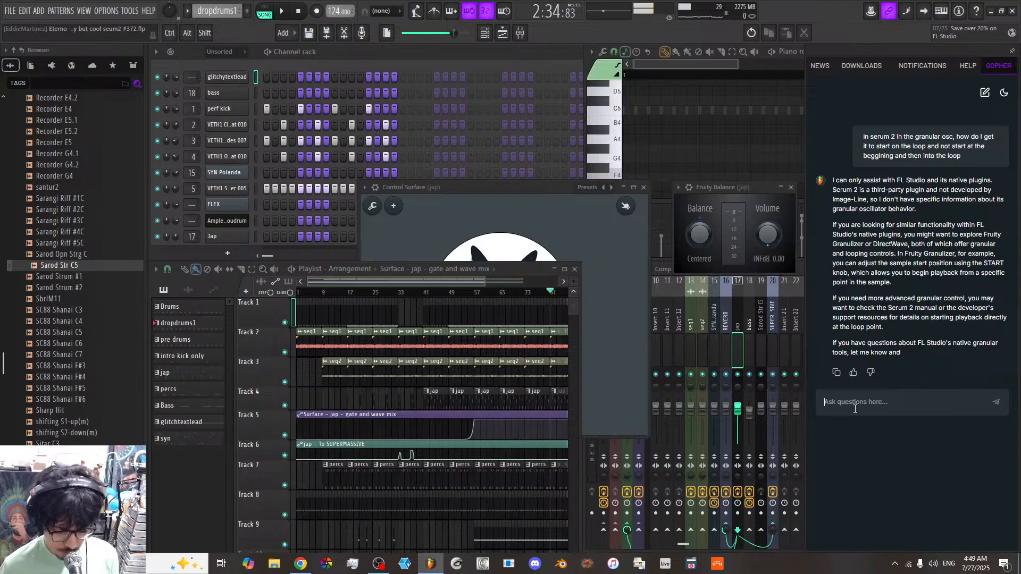
{"action": "type", "text": "I"}
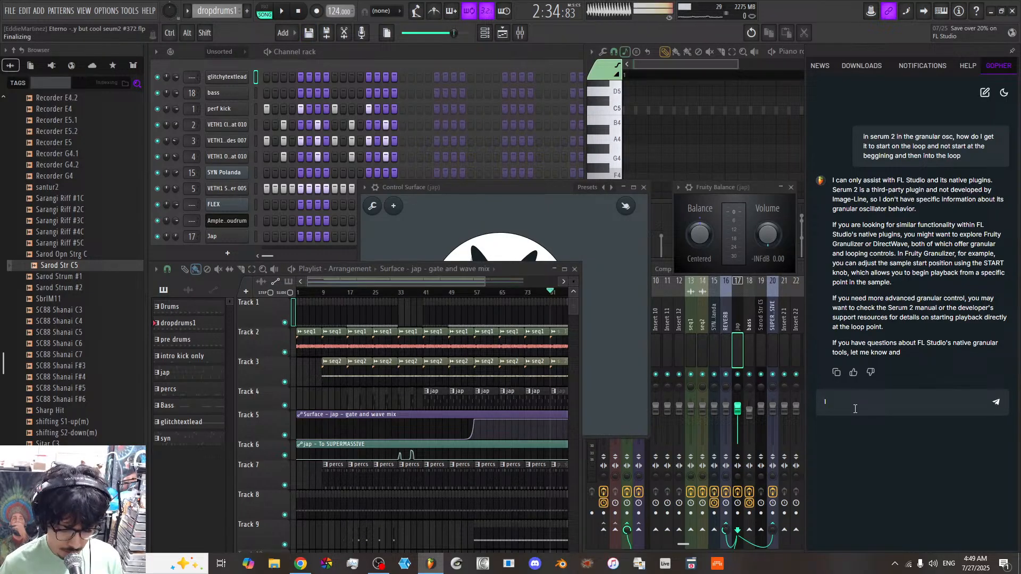
{"action": "type", "text": " have a control surf"}
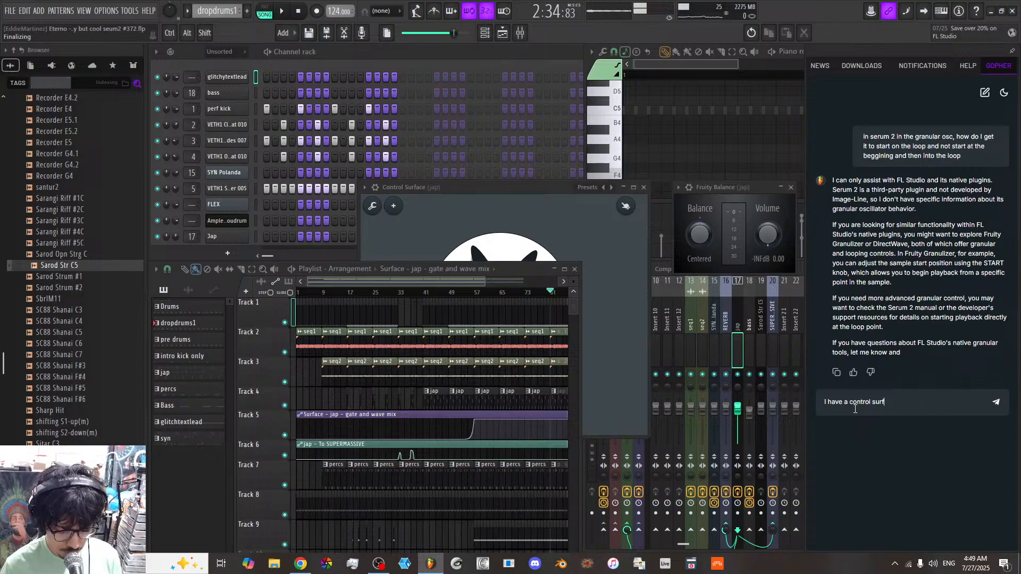
{"action": "type", "text": "ace sut"}
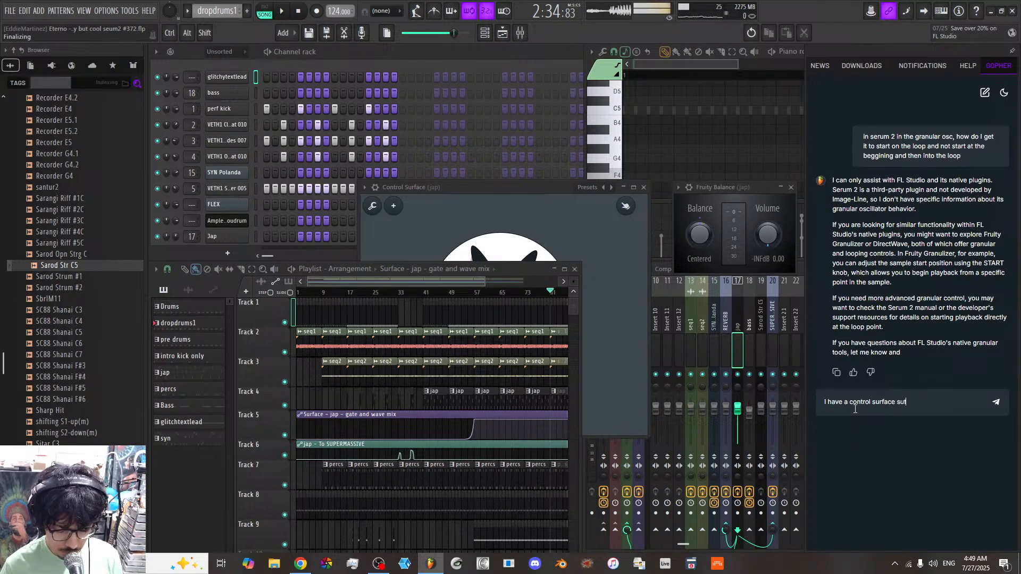
{"action": "type", "text": " up to control 2 mix knobs at once, I want"}
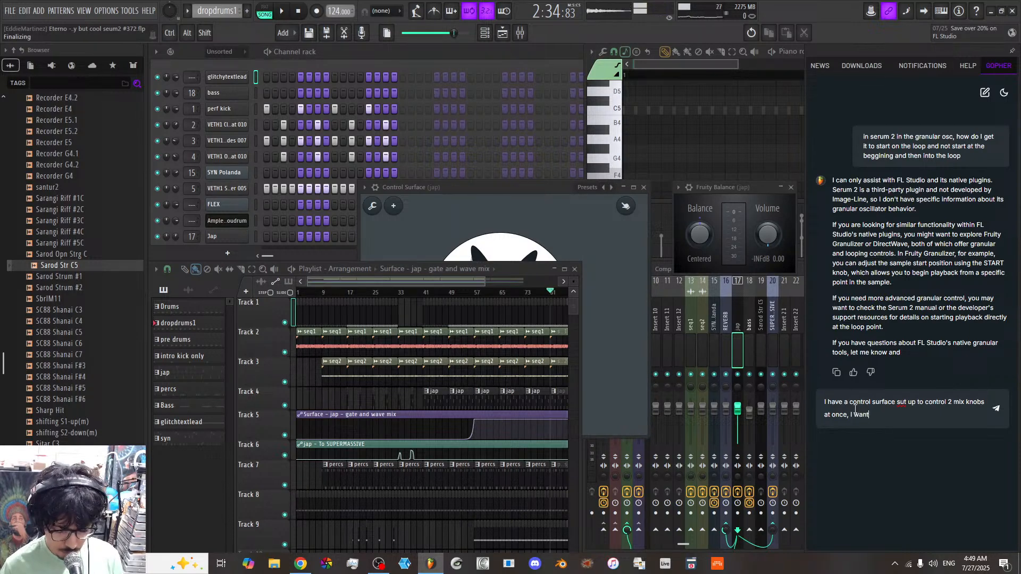
{"action": "type", "text": " to control"}
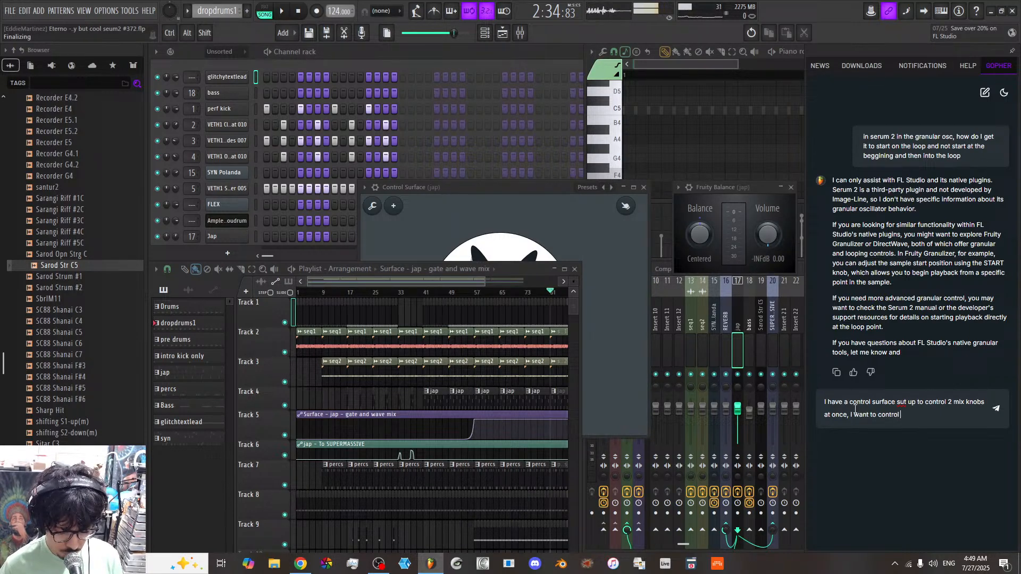
{"action": "type", "text": " a thir"}
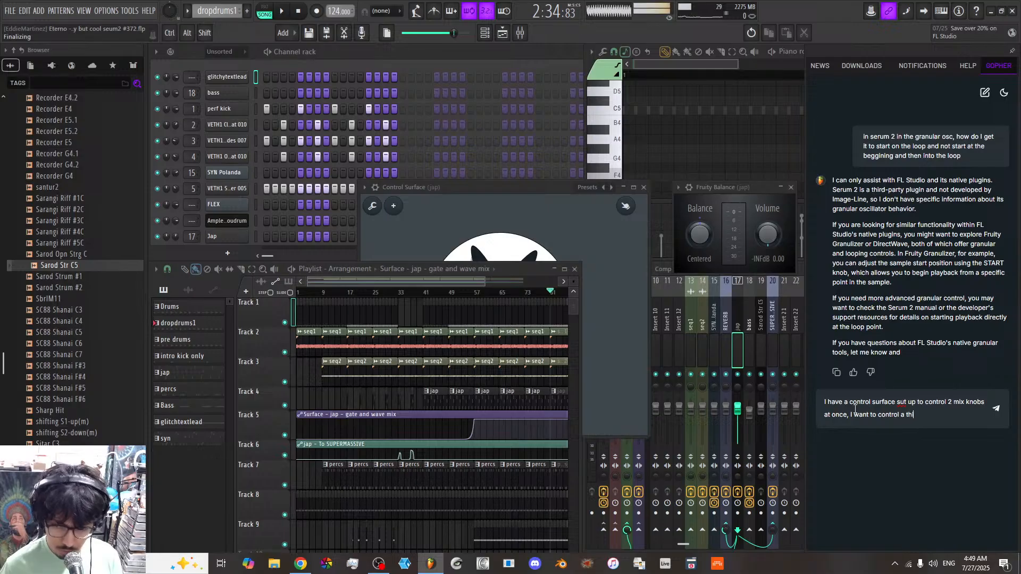
{"action": "type", "text": "d kno"}
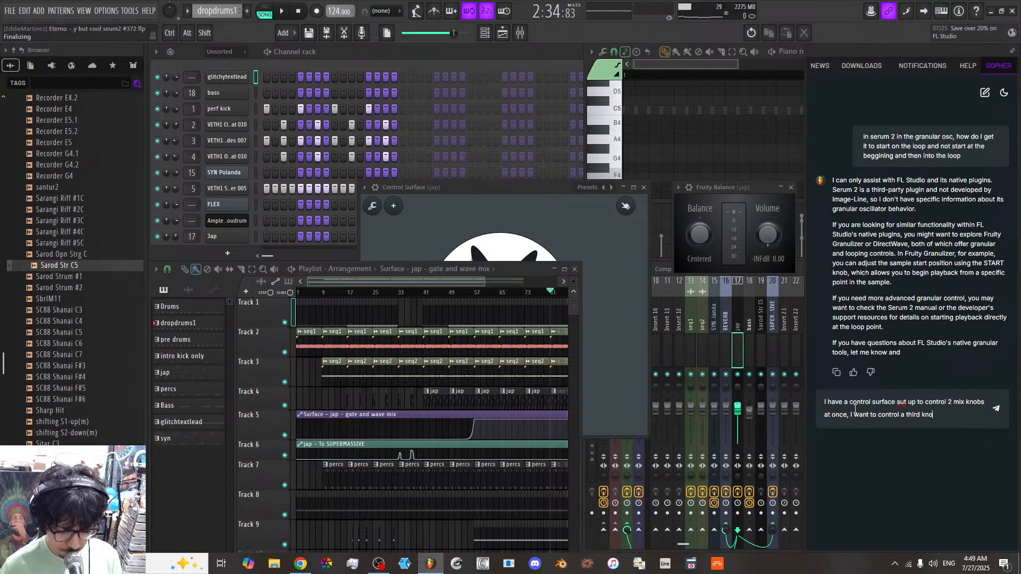
{"action": "type", "text": "b wit"}
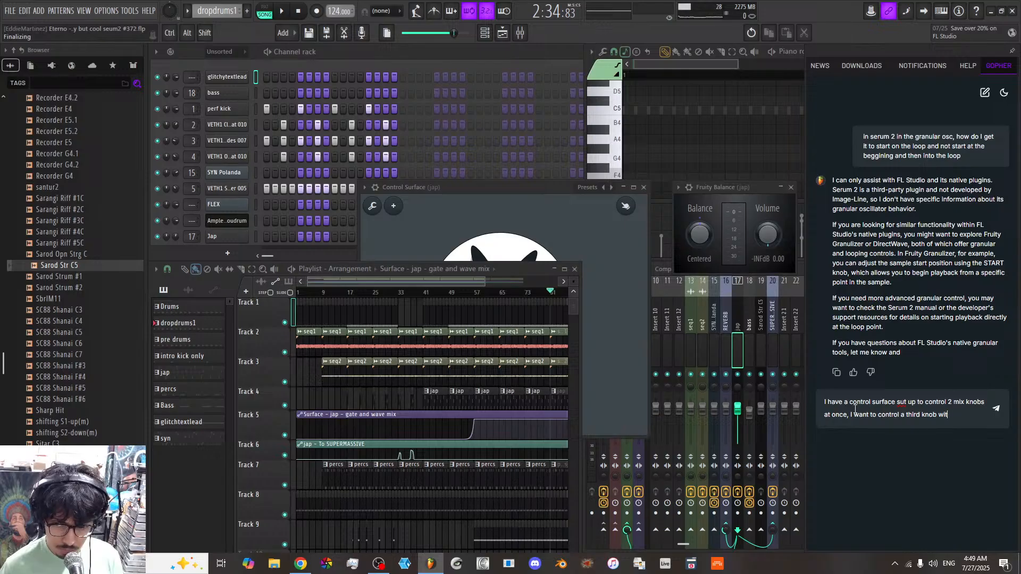
{"action": "type", "text": "hbut with"}
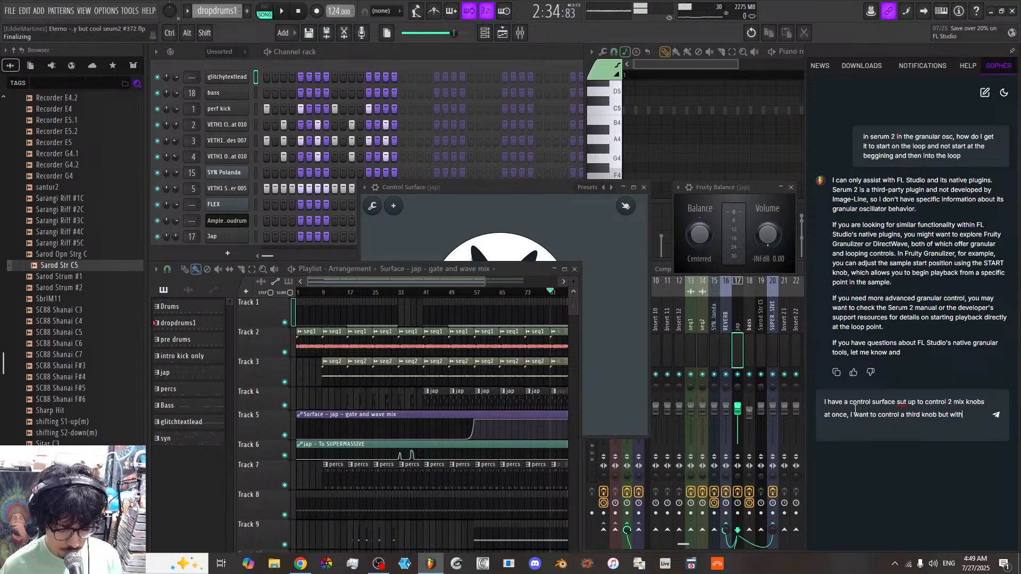
{"action": "type", "text": " the value"}
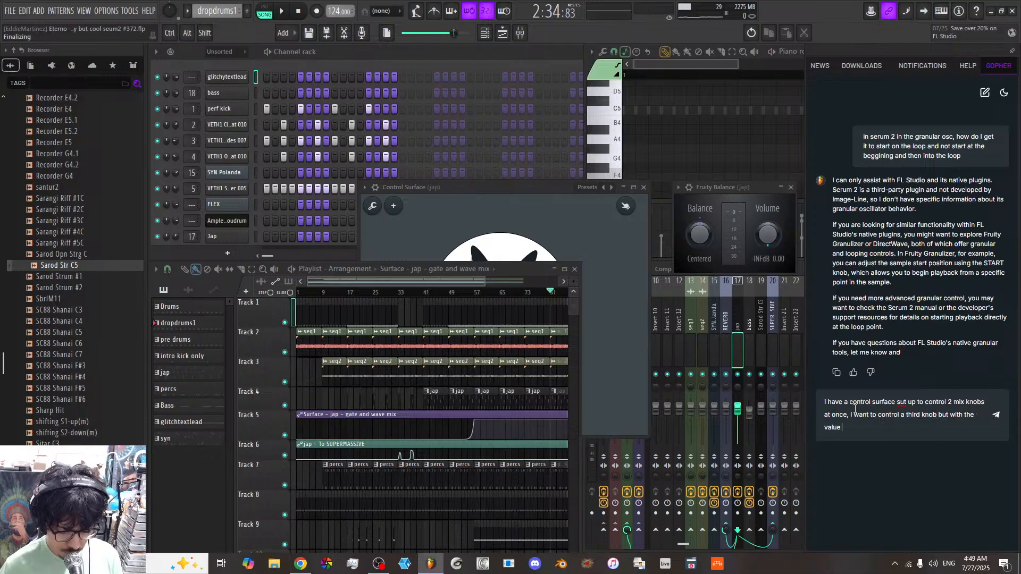
{"action": "type", "text": " inverted and"}
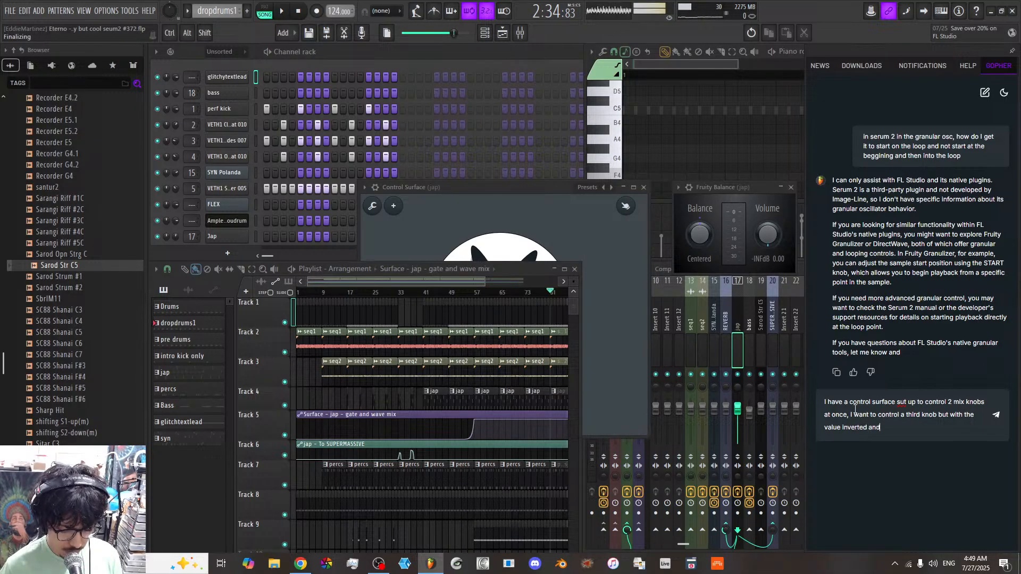
{"action": "type", "text": " only g"}
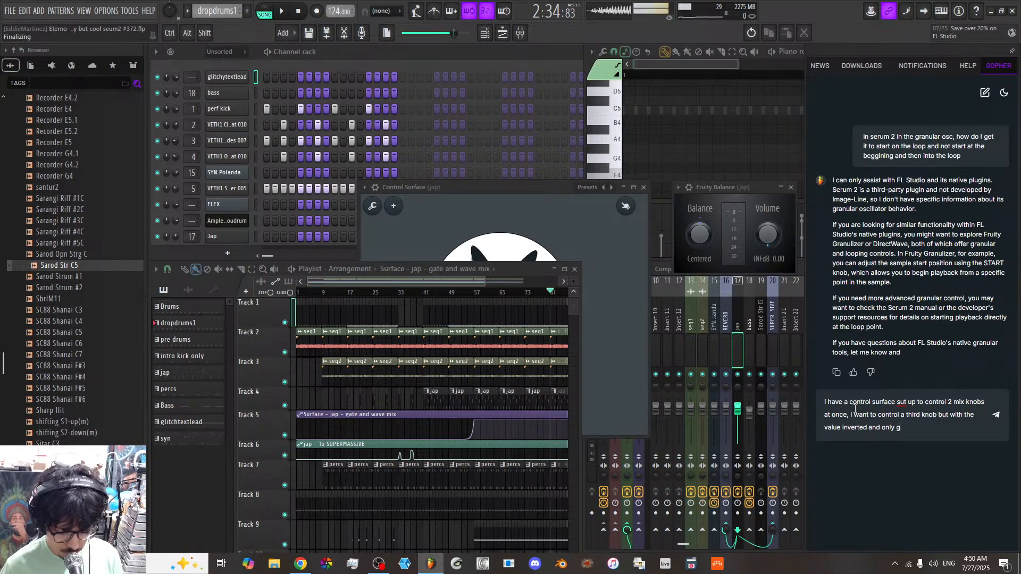
{"action": "type", "text": "o halway"}
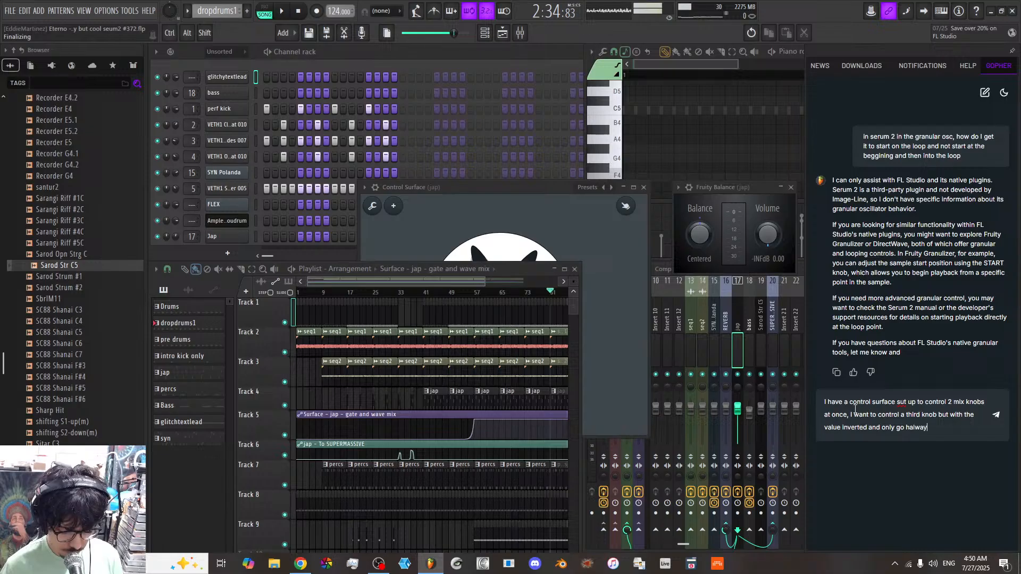
{"action": "type", "text": " not the full leng"}
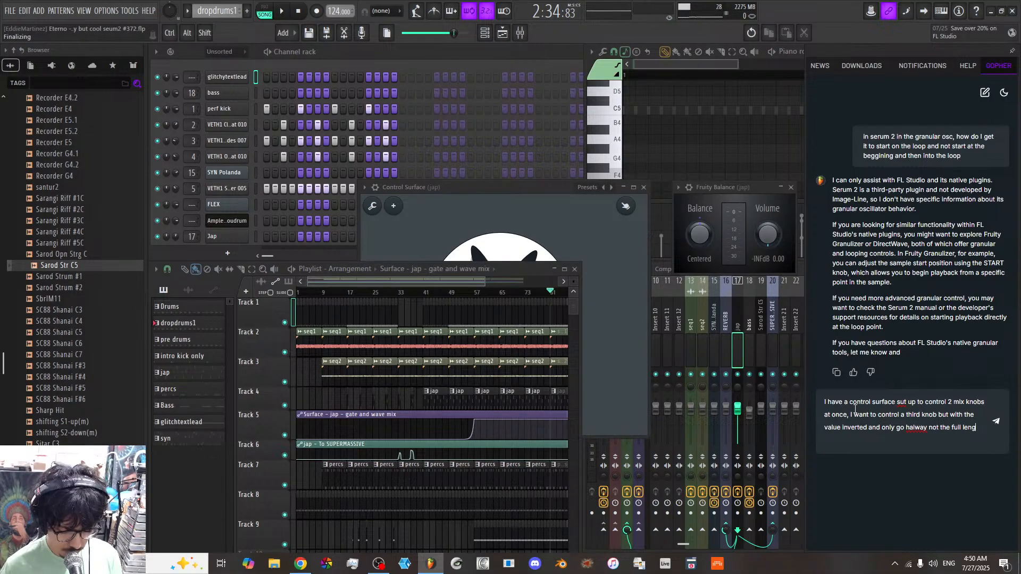
{"action": "type", "text": "th, how c"}
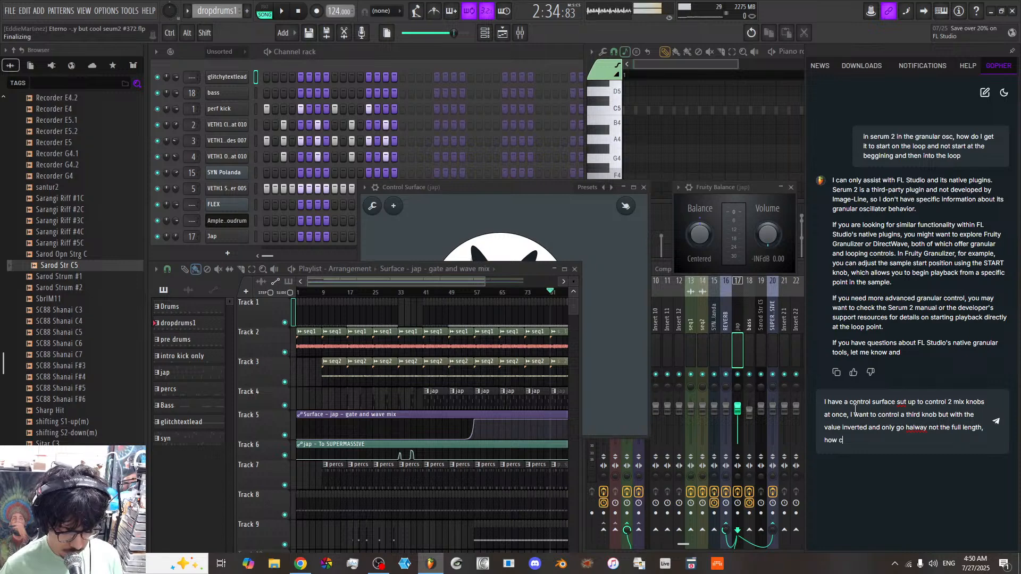
{"action": "type", "text": "an I achieve this?"}
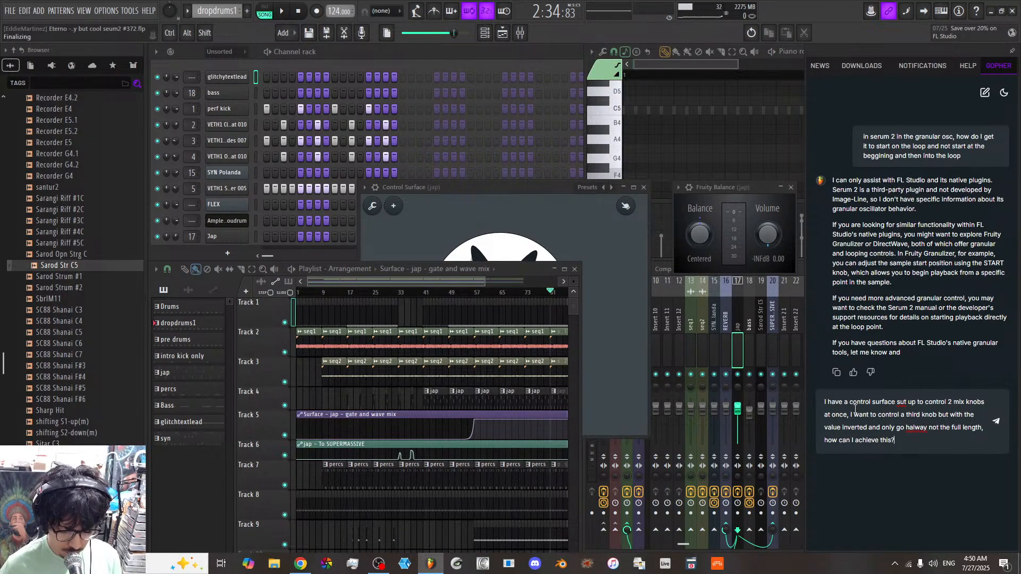
{"action": "key", "text": "Return"}
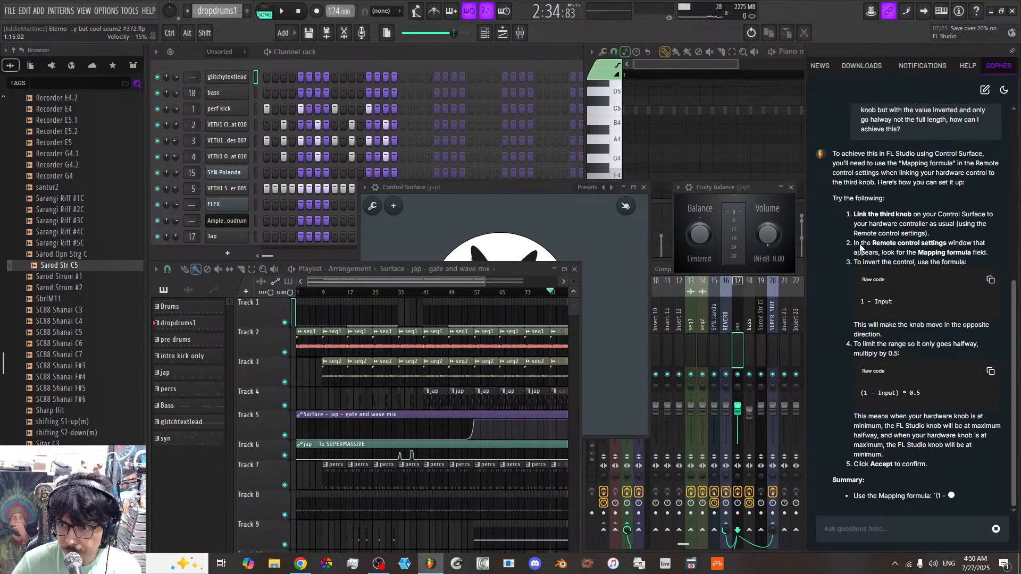
{"action": "scroll", "coordinate": [912, 244], "scroll_direction": "up", "scroll_amount": 2}
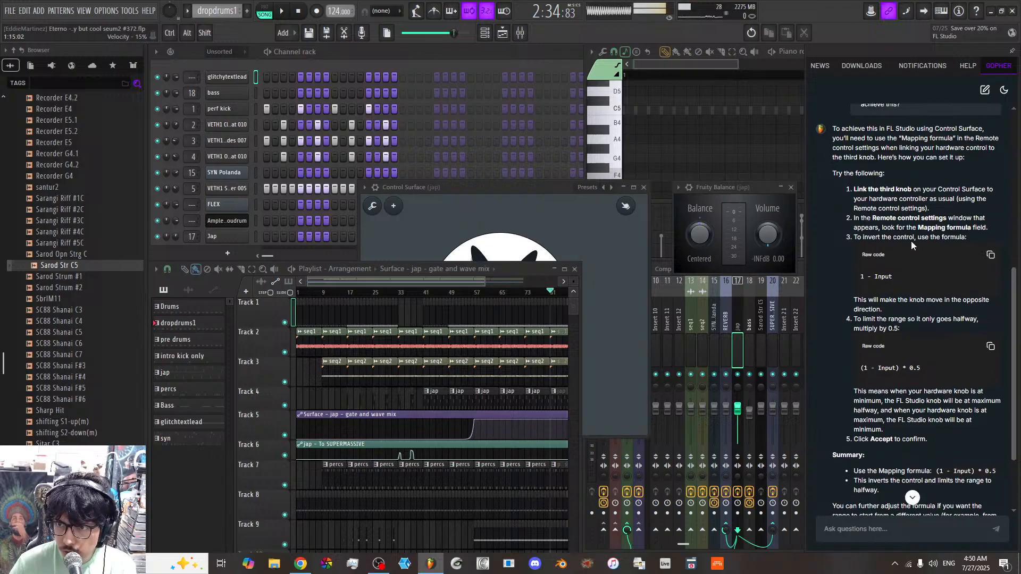
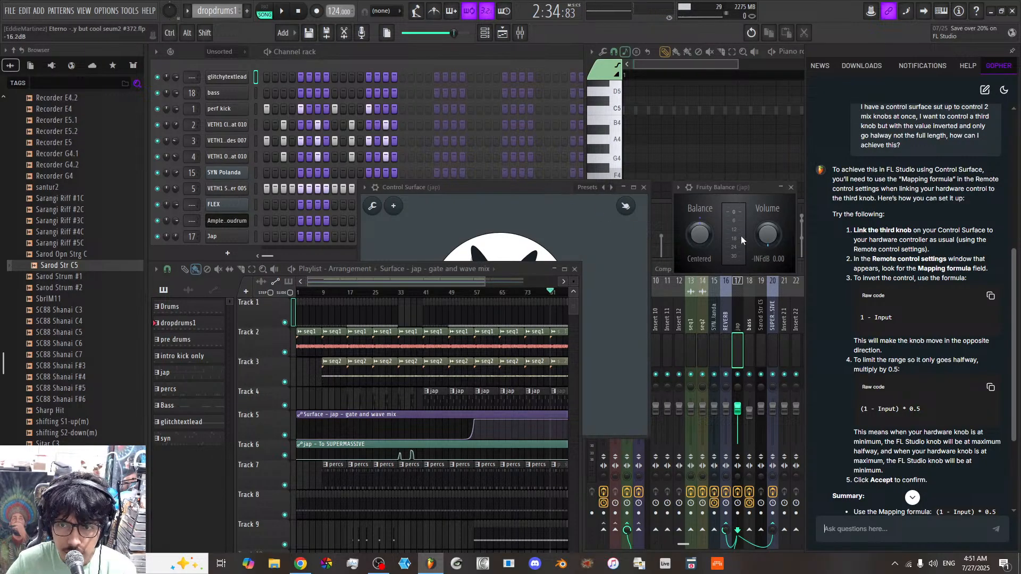
Step: Check the mapping formula in the Fruity Balance Volume link settings and reread Gopher's answer on inverting and halving the range
{"action": "right_click", "coordinate": [767, 237]}
{"action": "left_click", "coordinate": [799, 346]}
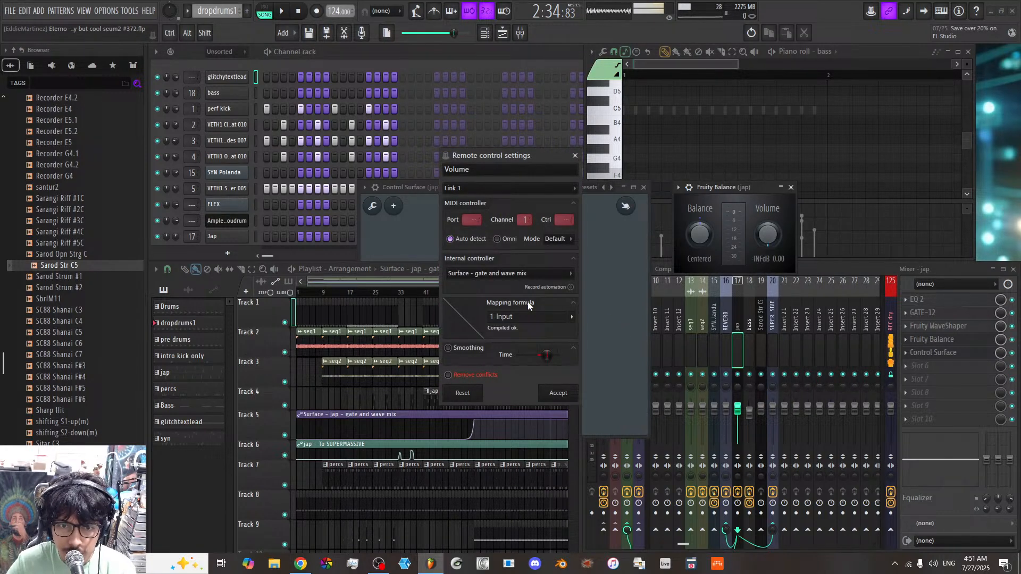
{"action": "left_click", "coordinate": [529, 318]}
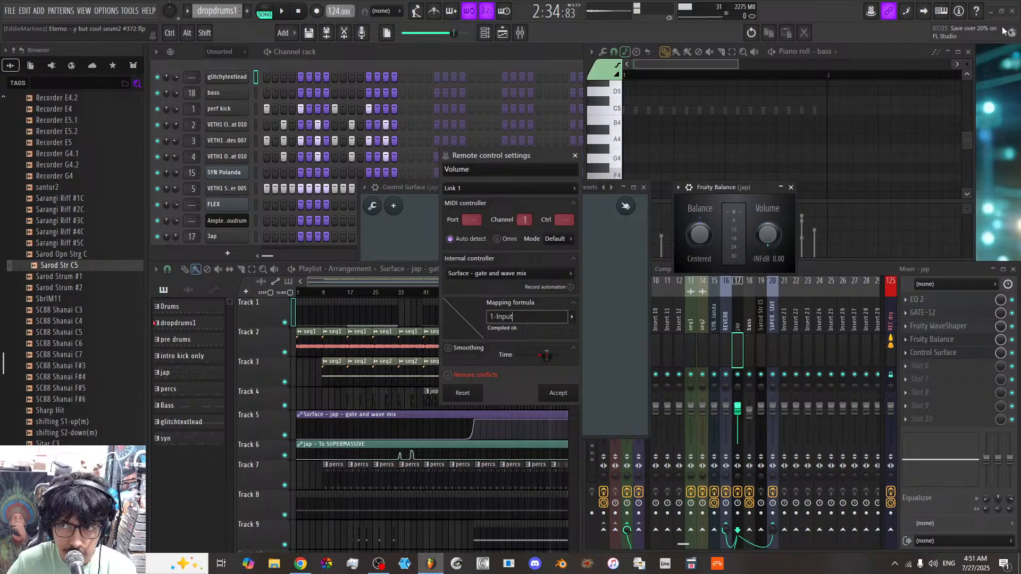
{"action": "left_click", "coordinate": [576, 156]}
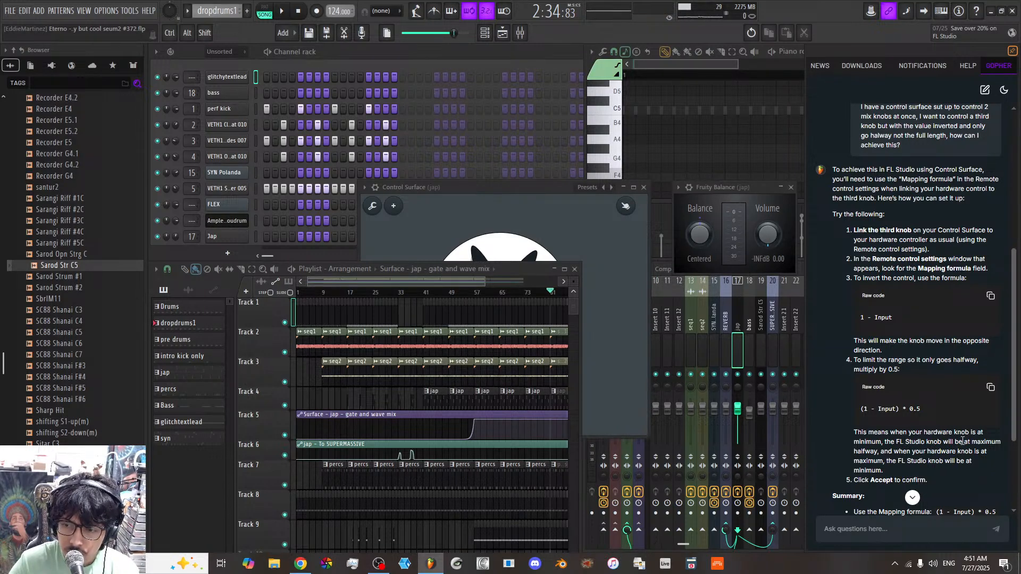
{"action": "scroll", "coordinate": [963, 441], "scroll_direction": "down", "scroll_amount": 2}
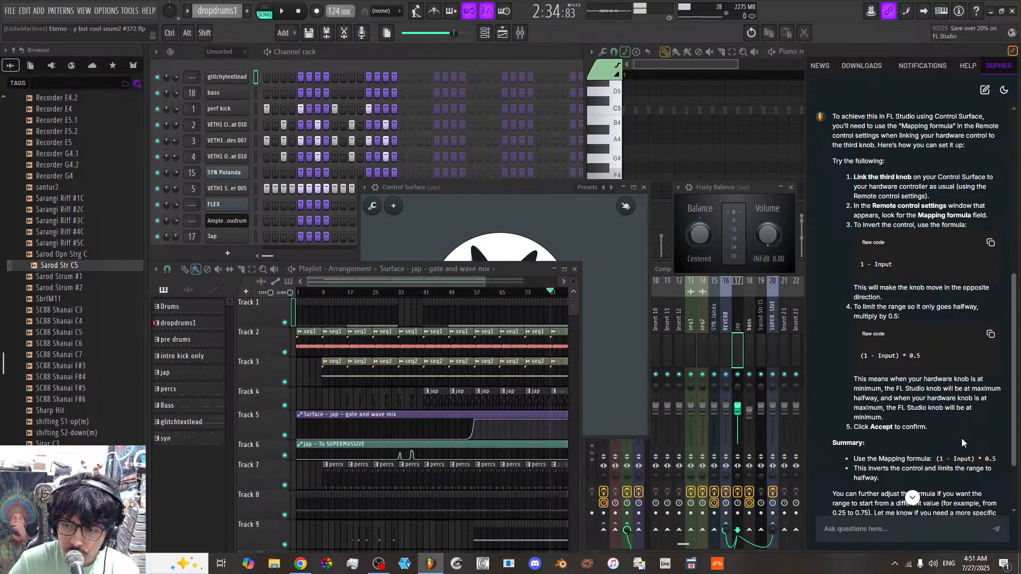
{"action": "scroll", "coordinate": [962, 438], "scroll_direction": "down", "scroll_amount": 3}
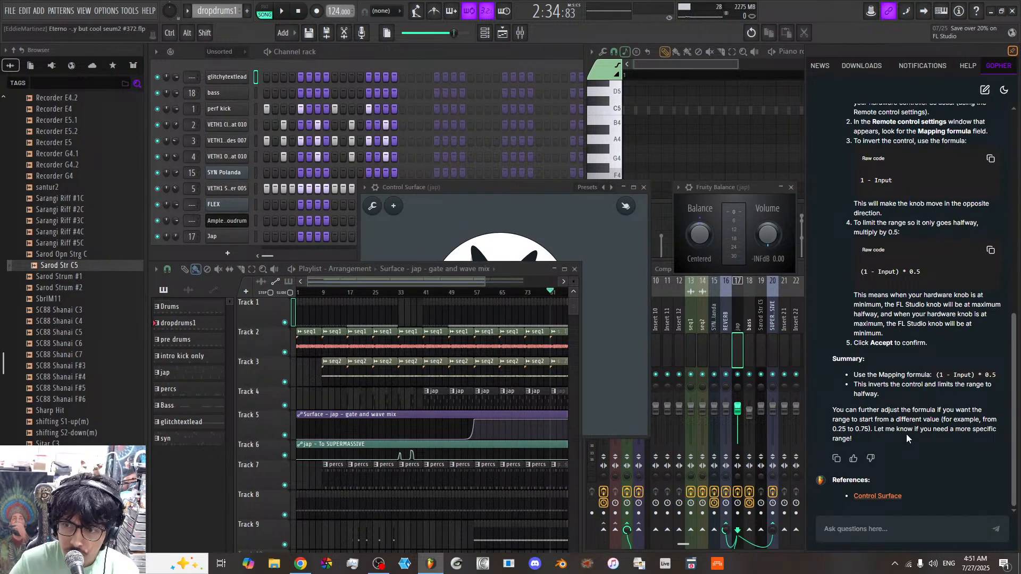
{"action": "scroll", "coordinate": [924, 429], "scroll_direction": "up", "scroll_amount": 4}
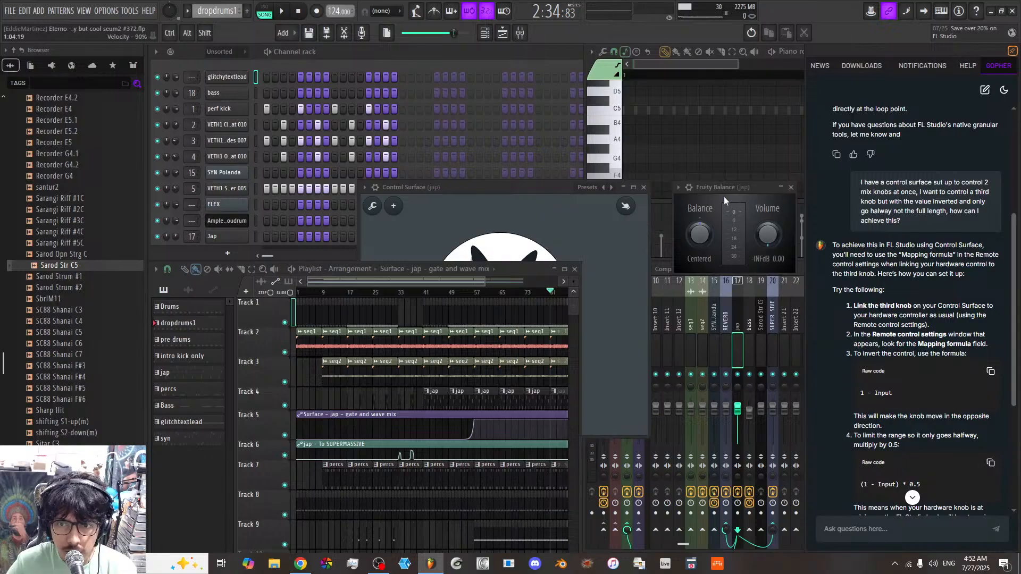
Step: Play the arrangement from bar 41, before the gate and wave mix automation rises, and watch the Fruity Balance Volume
{"action": "right_click", "coordinate": [773, 236]}
{"action": "left_click", "coordinate": [760, 223]}
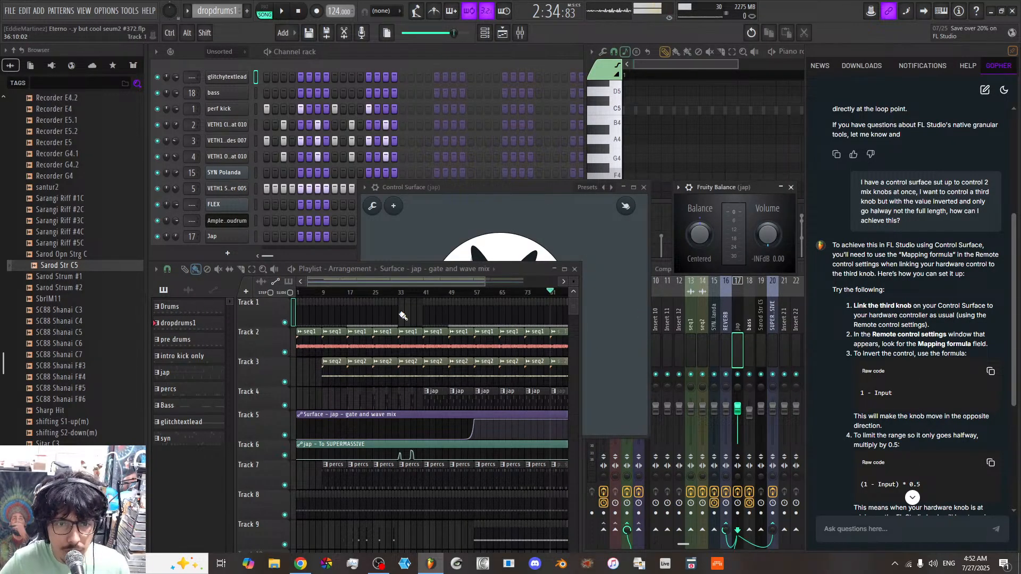
{"action": "scroll", "coordinate": [391, 280], "scroll_direction": "up", "scroll_amount": 4}
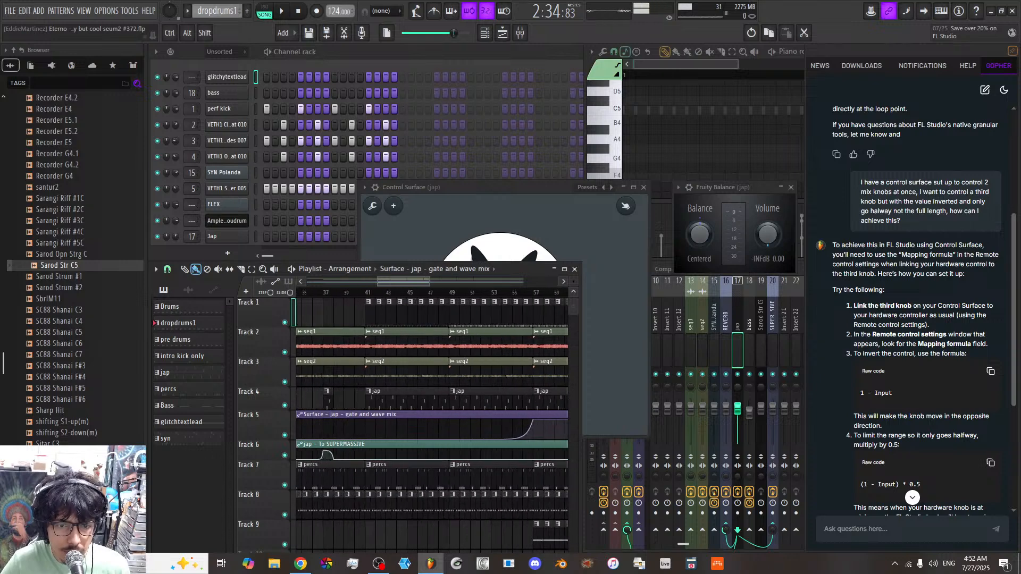
{"action": "left_click_drag", "start_coordinate": [392, 281], "coordinate": [385, 281]}
{"action": "left_click", "coordinate": [456, 294]}
{"action": "key", "text": "space"}
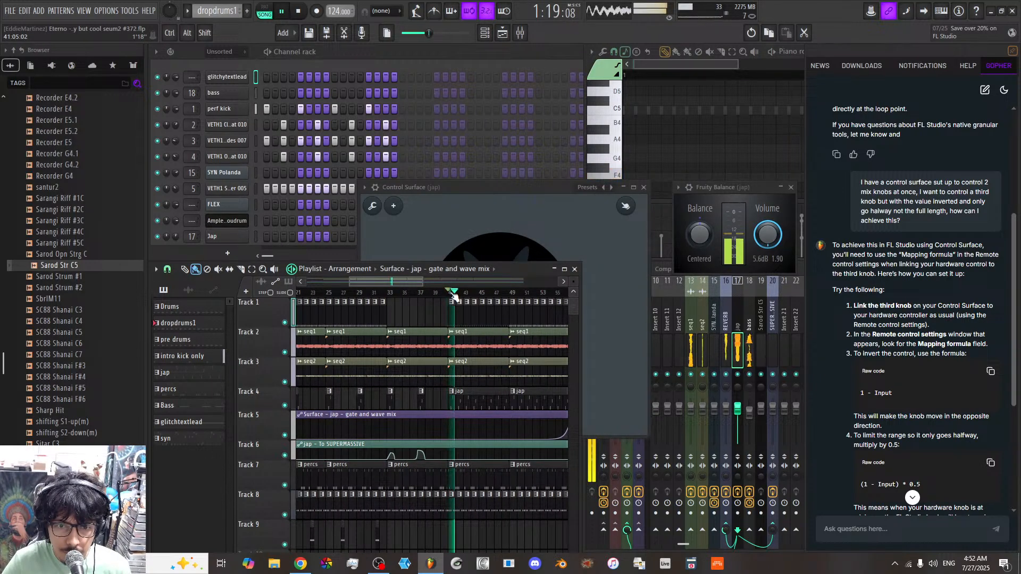
{"action": "left_click_drag", "start_coordinate": [423, 281], "coordinate": [447, 281]}
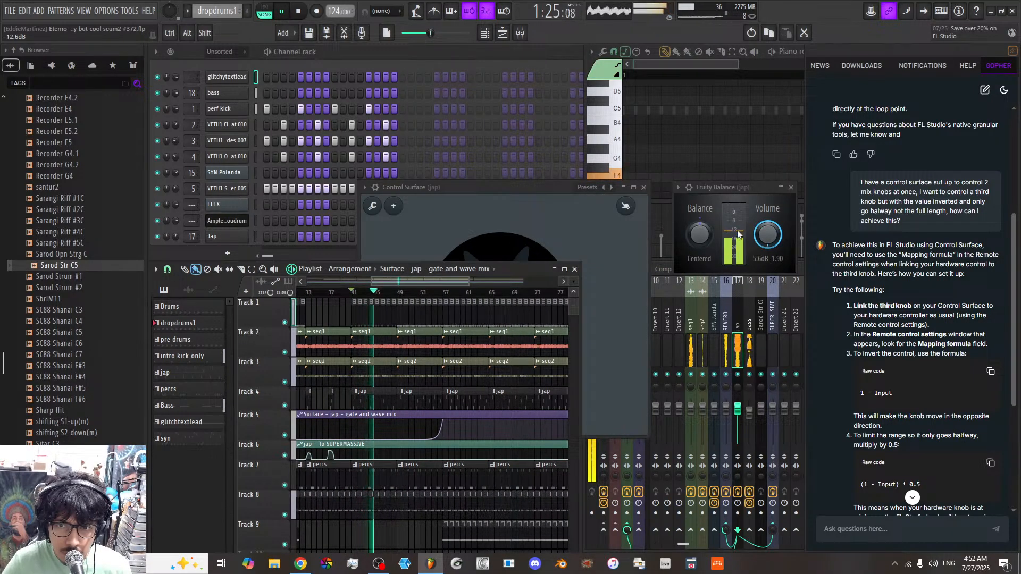
{"action": "key", "text": "space"}
Step: Play from bar 57 with the jap mixer track selected and turn the gate and wave mix knob down to minimum
{"action": "left_click", "coordinate": [445, 291]}
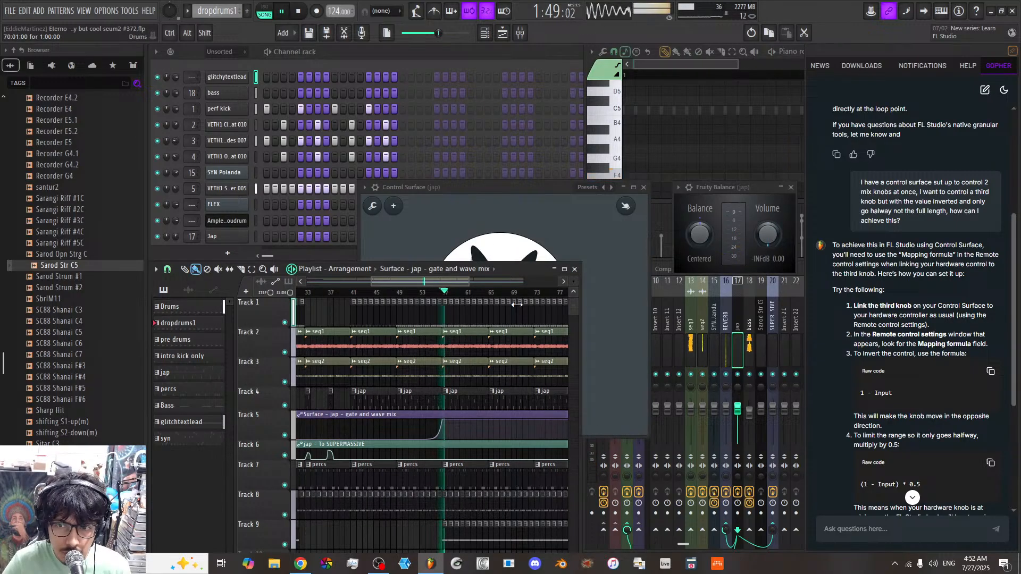
{"action": "left_click", "coordinate": [675, 295]}
{"action": "key", "text": "space"}
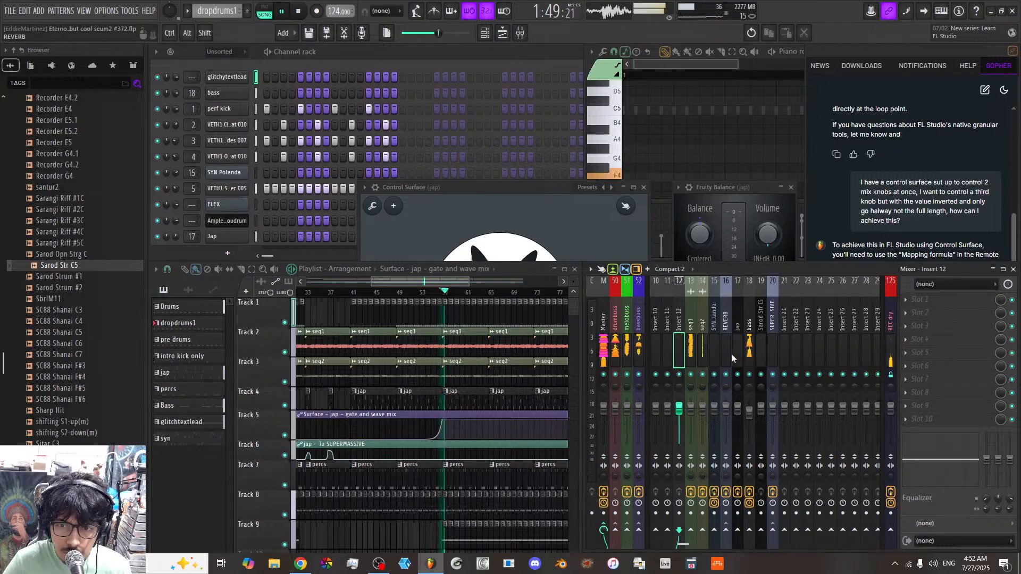
{"action": "left_click", "coordinate": [733, 351]}
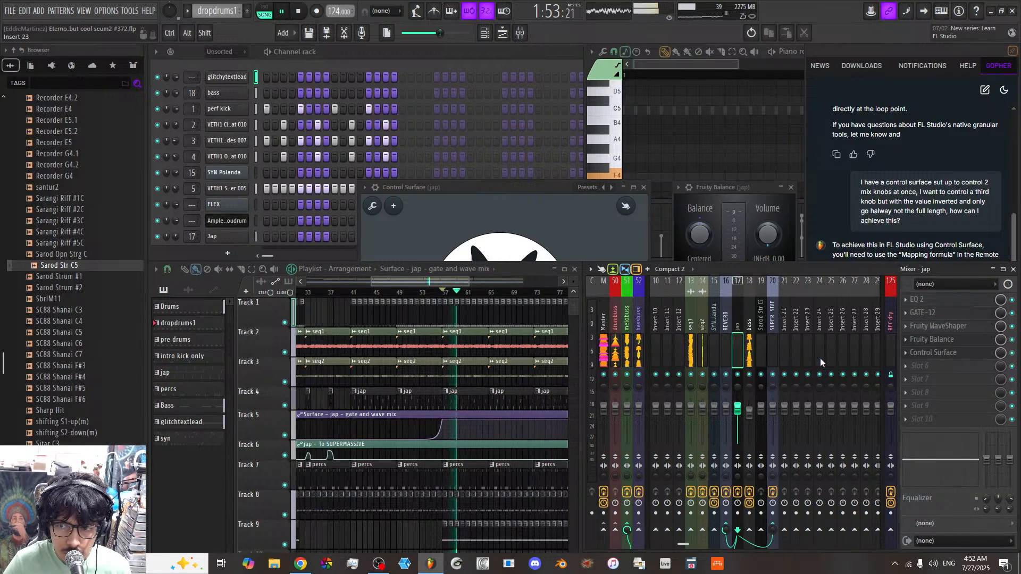
{"action": "left_click", "coordinate": [511, 220]}
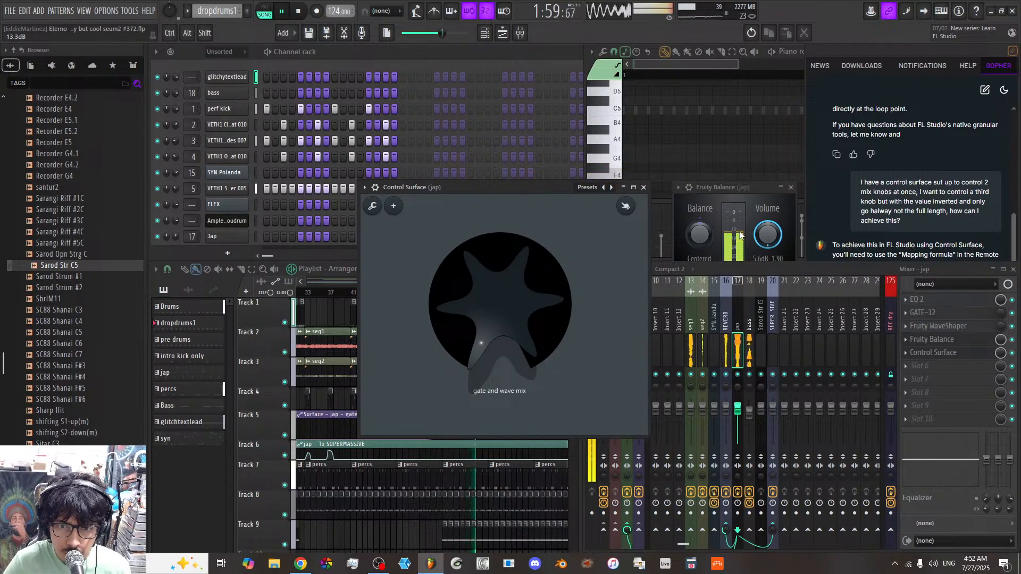
{"action": "key", "text": "space"}
Step: Turn the gate and wave mix knob up to maximum and replay the section from bar 57
{"action": "left_click_drag", "start_coordinate": [525, 321], "coordinate": [525, 218]}
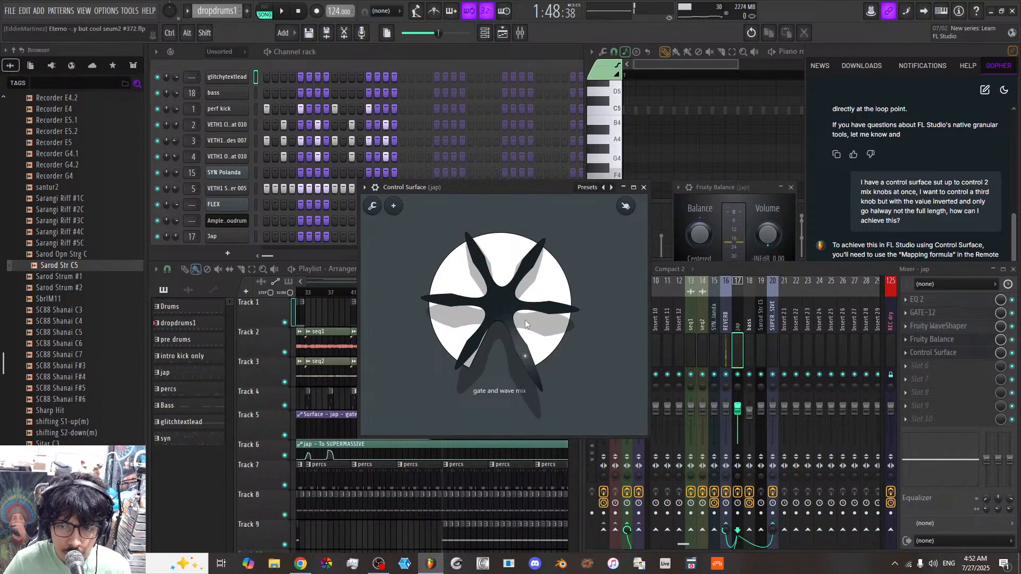
{"action": "left_click_drag", "start_coordinate": [525, 320], "coordinate": [525, 218]}
{"action": "key", "text": "space"}
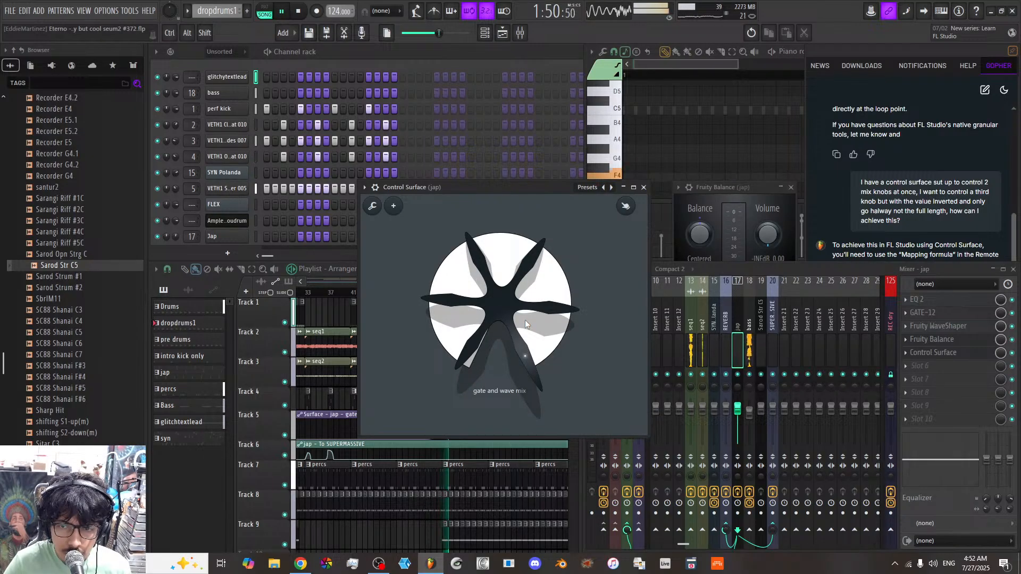
{"action": "key", "text": "space"}
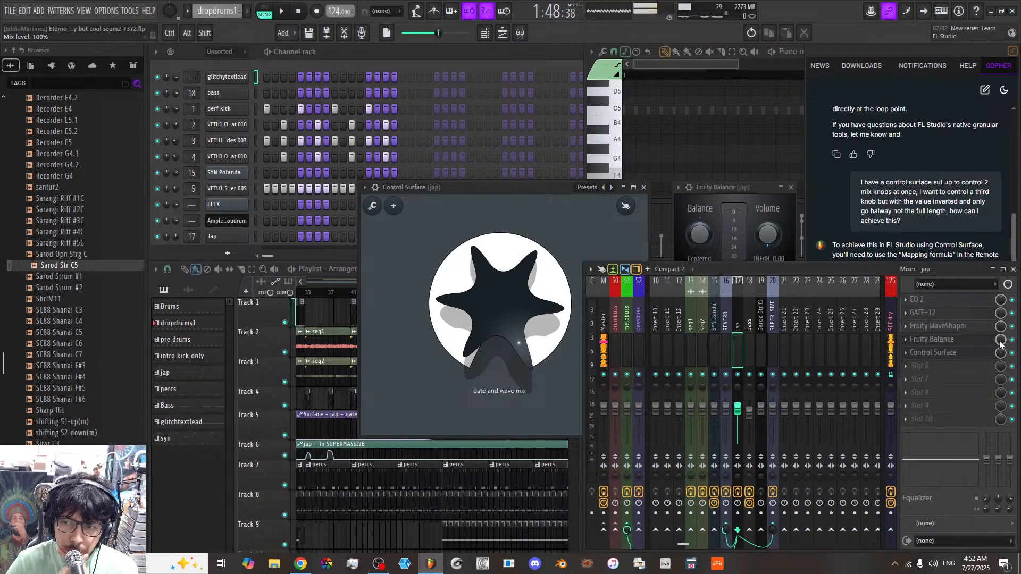
Step: Try to apply an Inverted mapping formula to the Fruity Balance slot's mix level without assigning an internal controller
{"action": "right_click", "coordinate": [1001, 341]}
{"action": "left_click", "coordinate": [973, 451]}
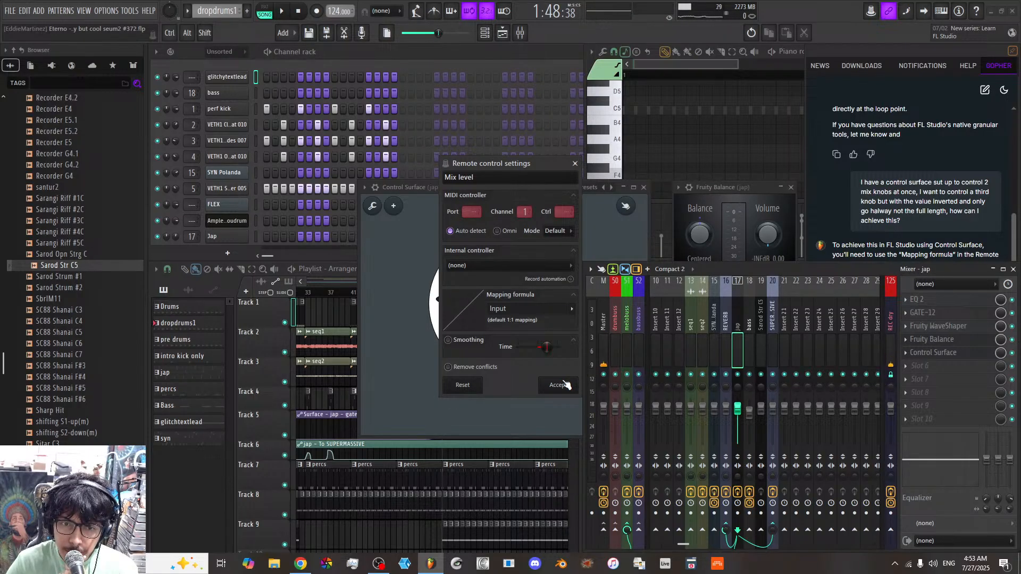
{"action": "left_click", "coordinate": [577, 314]}
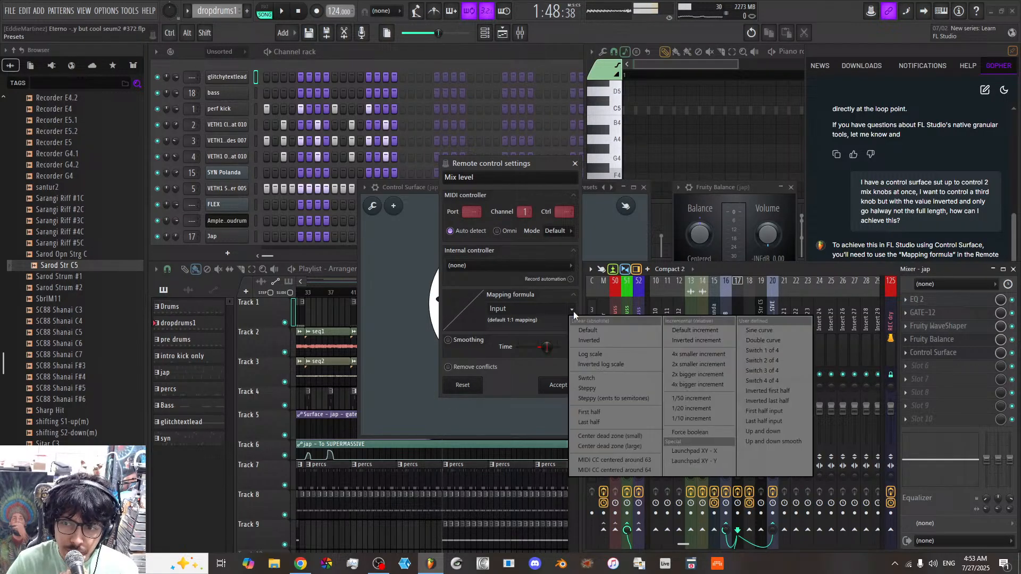
{"action": "left_click", "coordinate": [606, 337]}
{"action": "left_click", "coordinate": [558, 385]}
Step: Test the mix level mapping by turning the gate and wave mix knob and briefly playing the song from the start
{"action": "left_click_drag", "start_coordinate": [504, 317], "coordinate": [504, 305]}
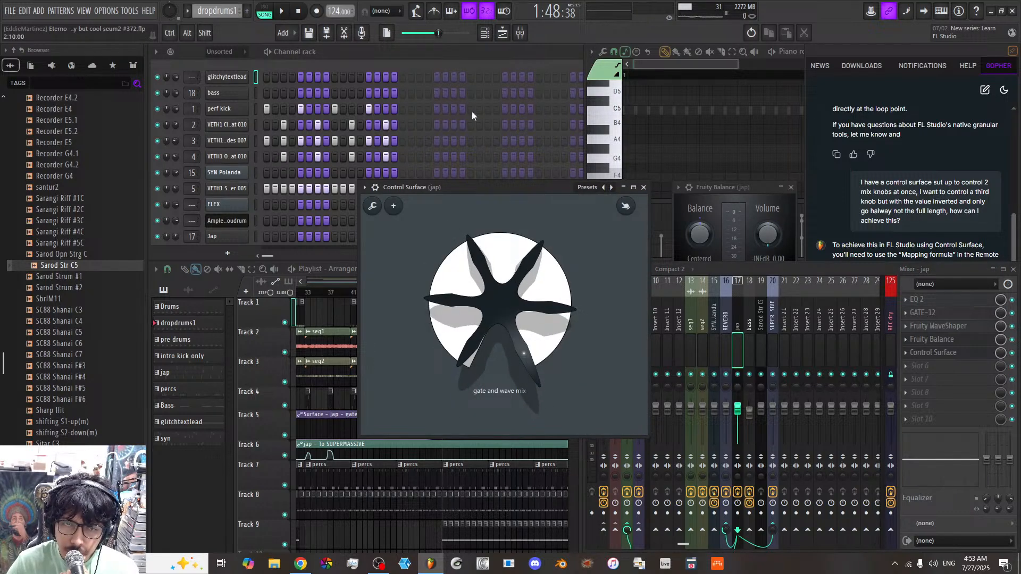
{"action": "left_click", "coordinate": [282, 12]}
{"action": "left_click", "coordinate": [299, 11]}
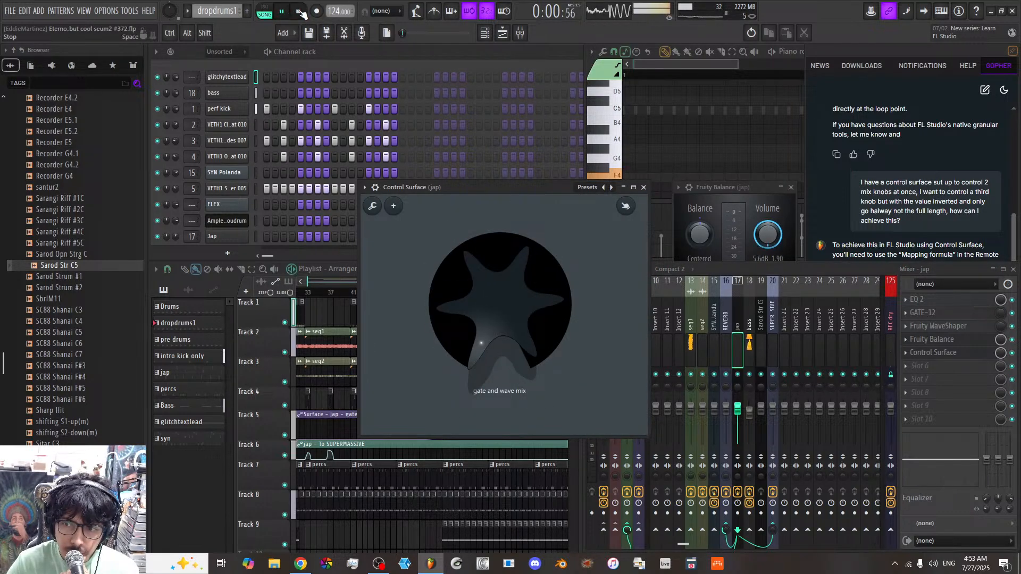
{"action": "right_click", "coordinate": [513, 320]}
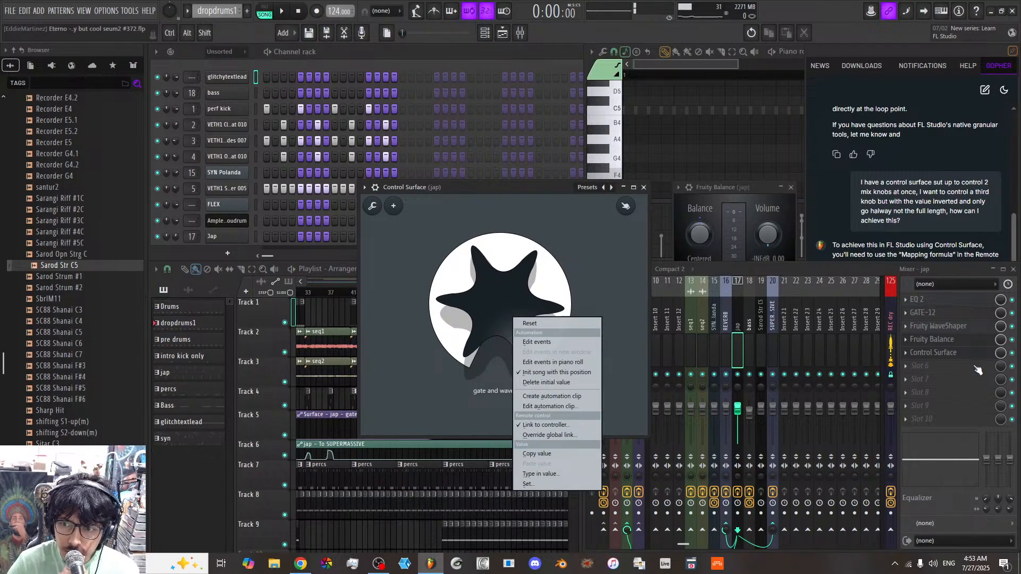
Step: Link the Fruity Balance slot's mix level to the "Surface - gate and wave mix" controller with the Inverted mapping formula
{"action": "right_click", "coordinate": [1001, 341]}
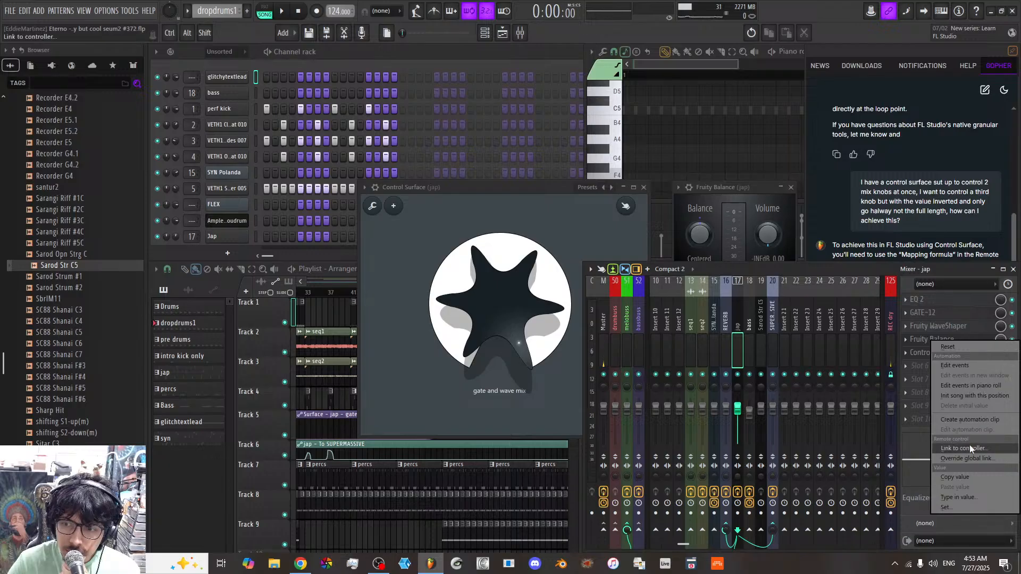
{"action": "left_click", "coordinate": [970, 448]}
{"action": "left_click", "coordinate": [510, 265]}
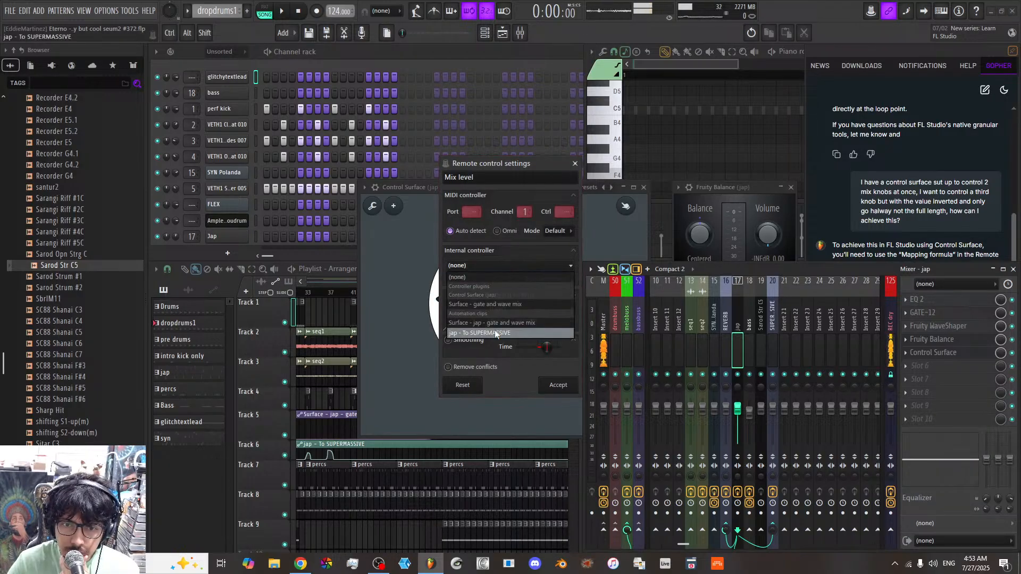
{"action": "left_click", "coordinate": [480, 305]}
{"action": "left_click", "coordinate": [573, 309]}
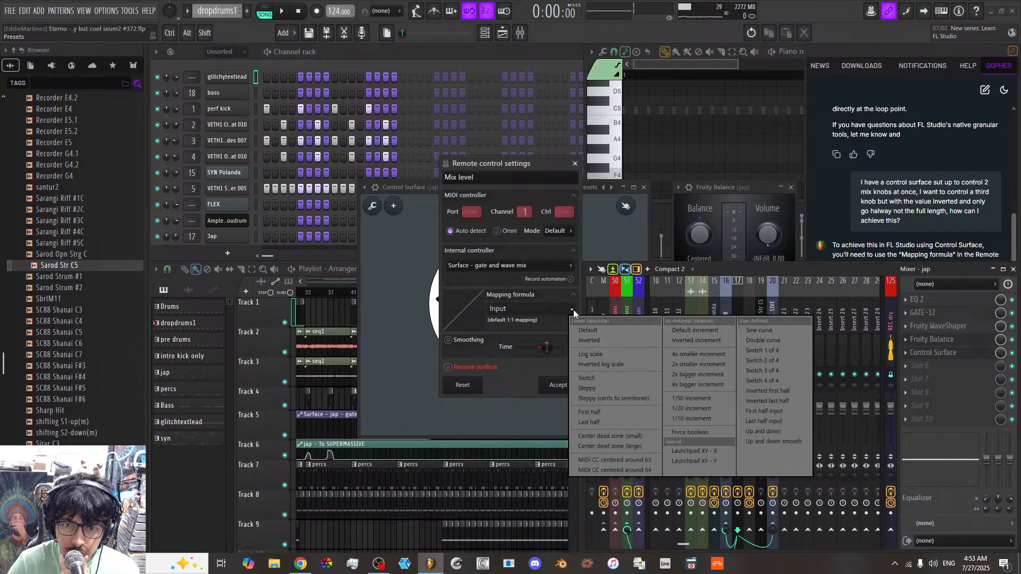
{"action": "left_click", "coordinate": [589, 341]}
{"action": "left_click", "coordinate": [558, 385]}
Step: Turn the gate and wave mix knob and briefly play the song from the start to test the inverted mix level link
{"action": "left_click_drag", "start_coordinate": [521, 302], "coordinate": [521, 224]}
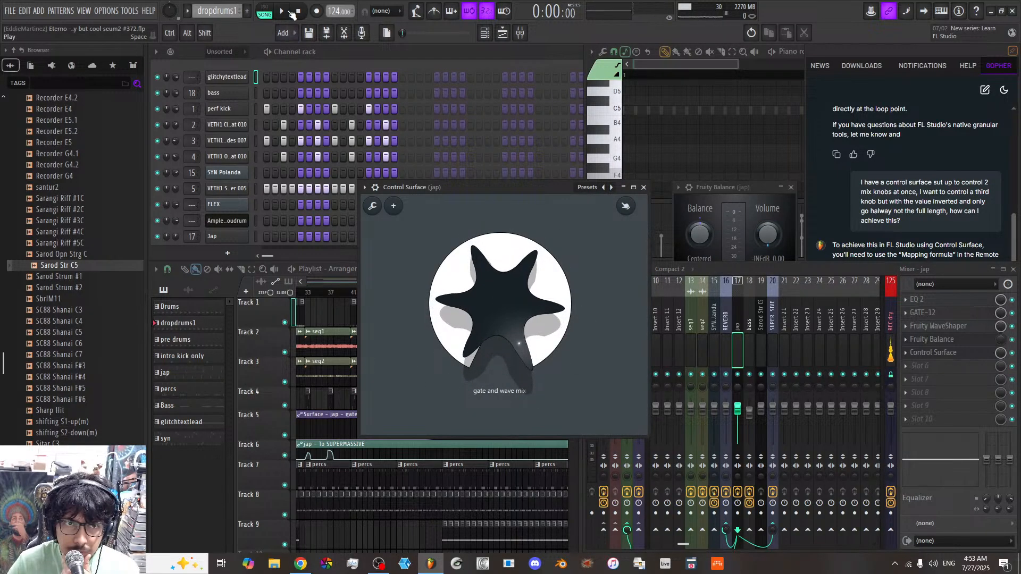
{"action": "left_click", "coordinate": [290, 12]}
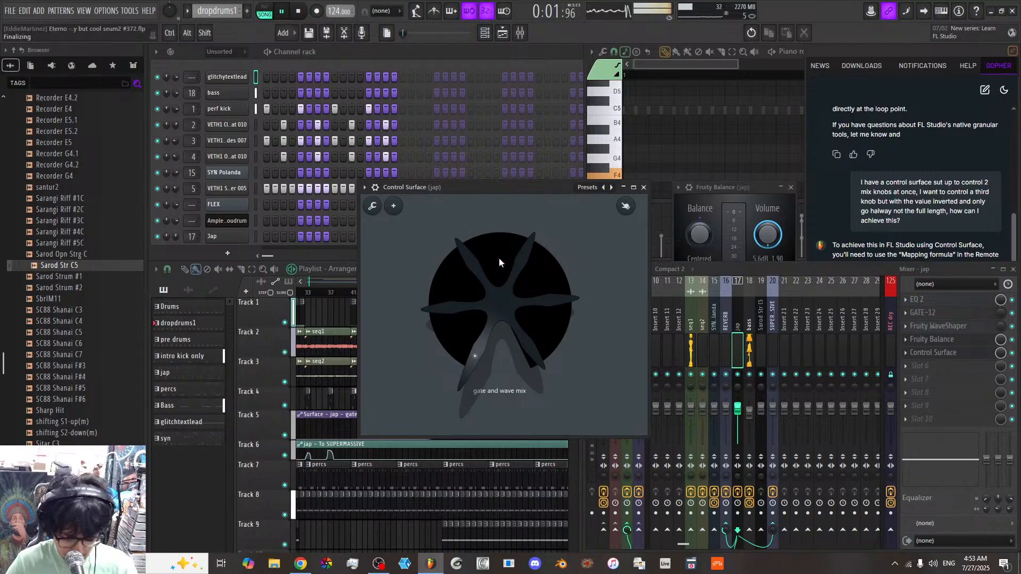
{"action": "key", "text": "space"}
Step: Play the arrangement from bar 57, after the automation rise, and watch the jap mixer track's level
{"action": "right_click", "coordinate": [392, 526]}
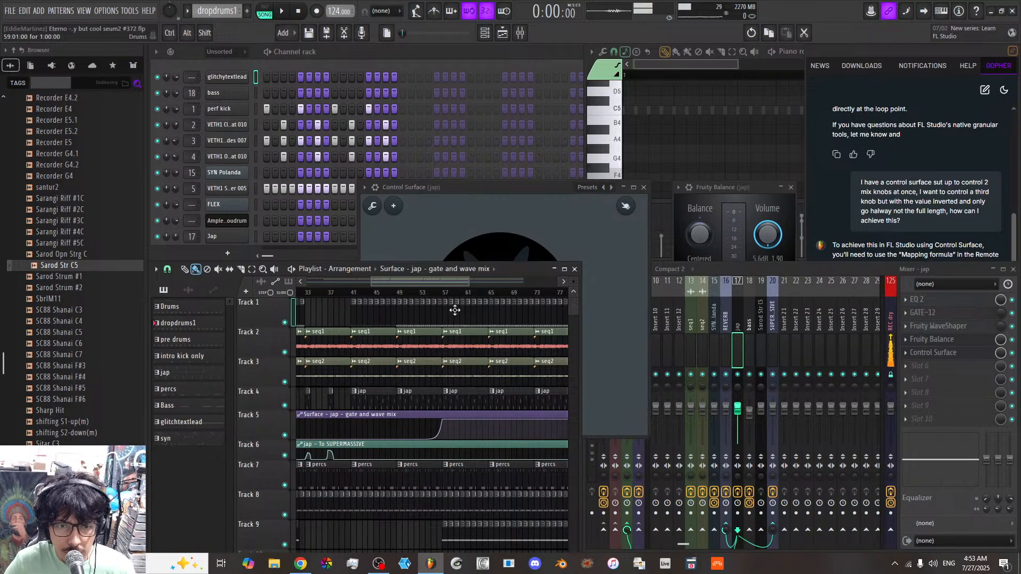
{"action": "left_click", "coordinate": [444, 294]}
{"action": "key", "text": "space"}
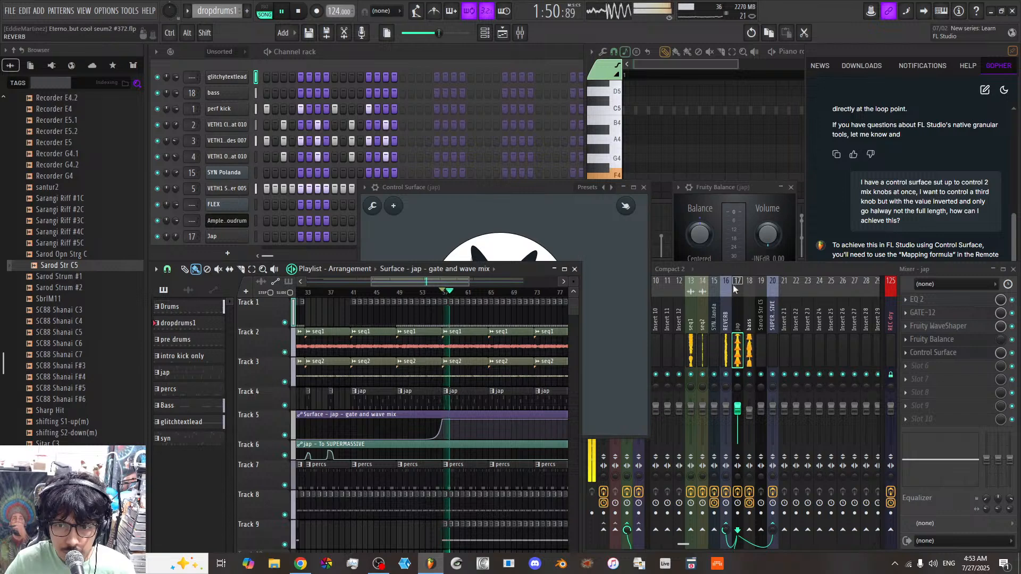
{"action": "left_click", "coordinate": [738, 325]}
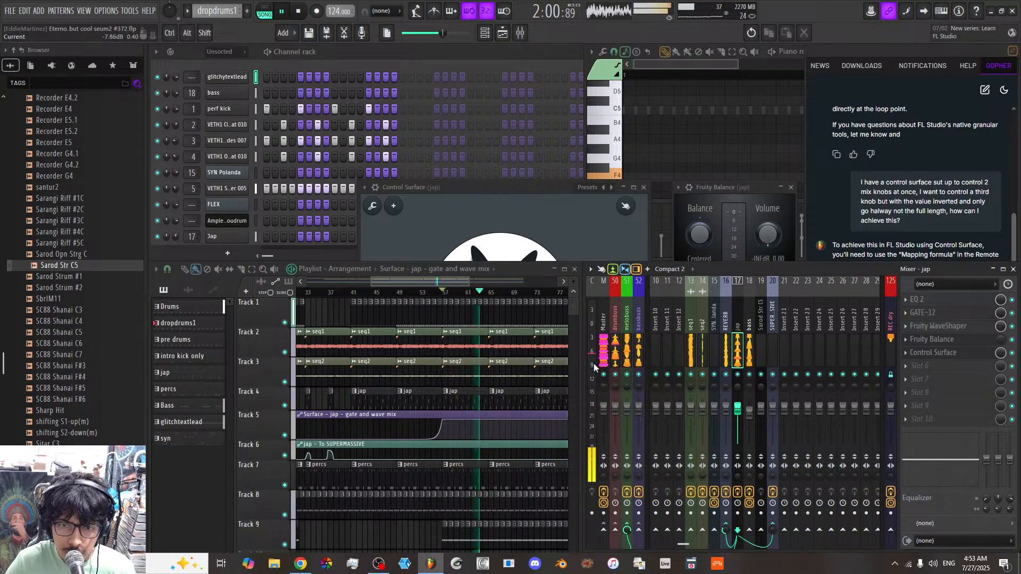
{"action": "key", "text": "space"}
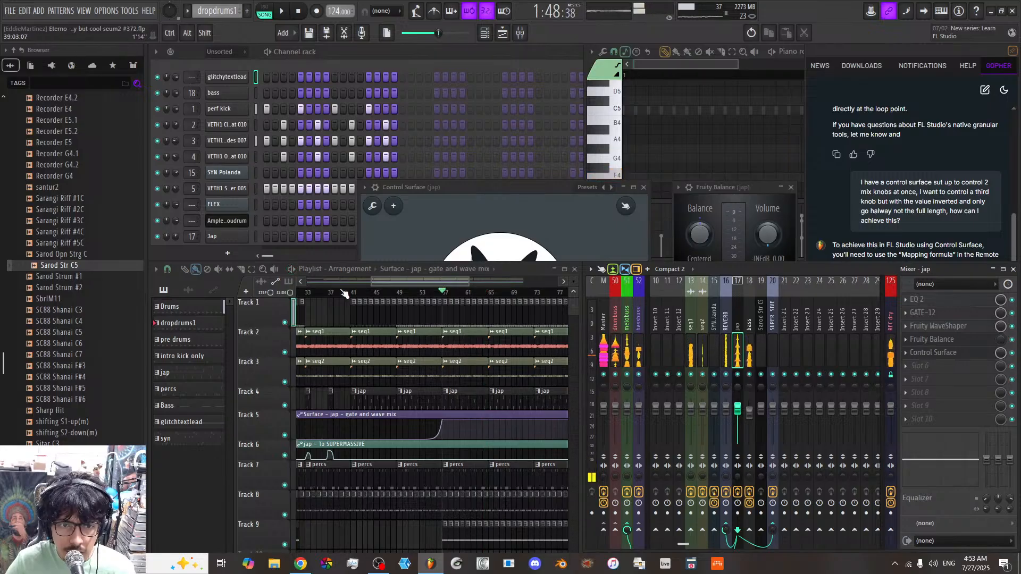
Step: Replay the section from bar 41 while trying Fruity Balance Volume levels between 4.4 and 5.6 dB
{"action": "key", "text": "space"}
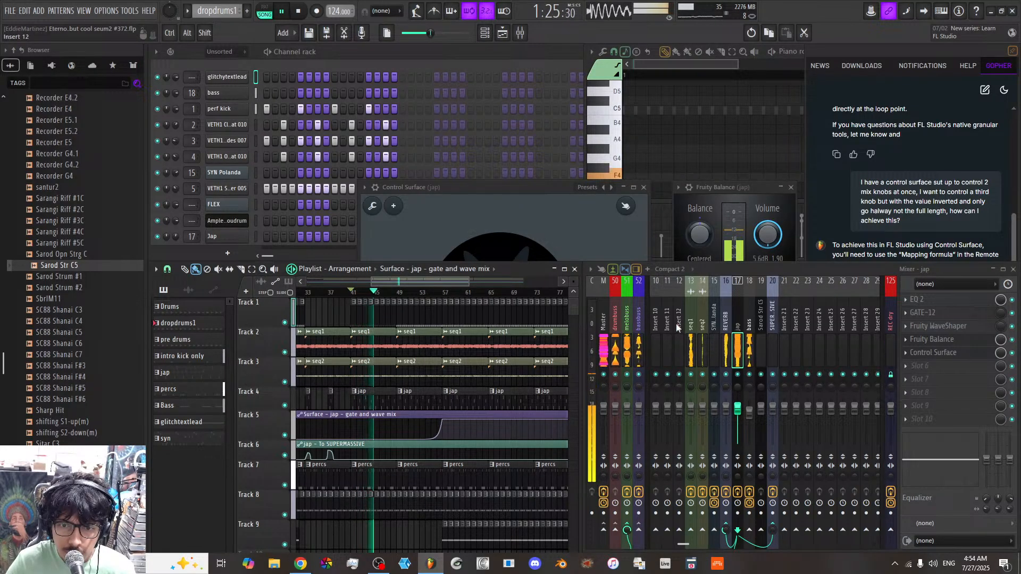
{"action": "key", "text": "space"}
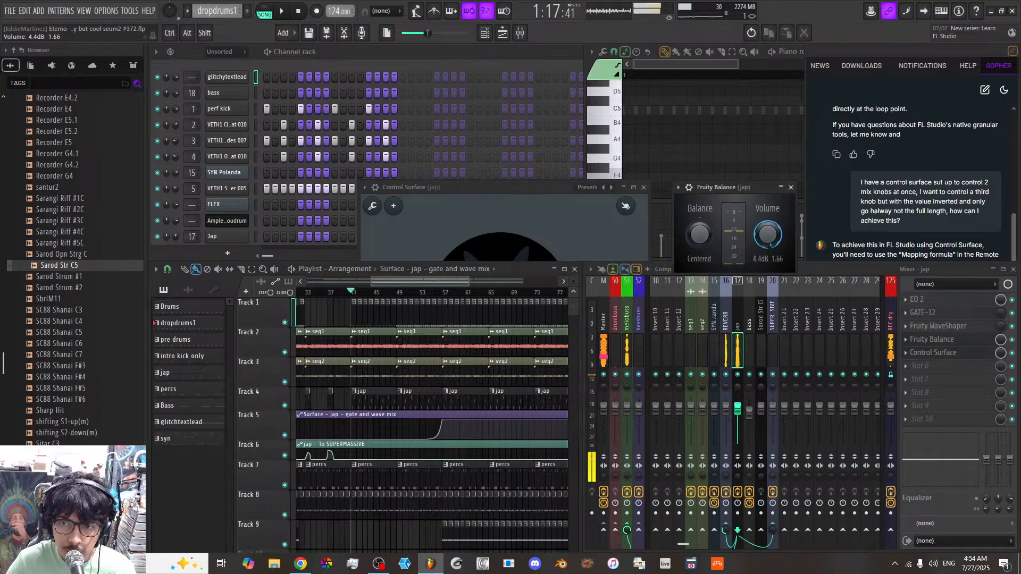
{"action": "key", "text": "space"}
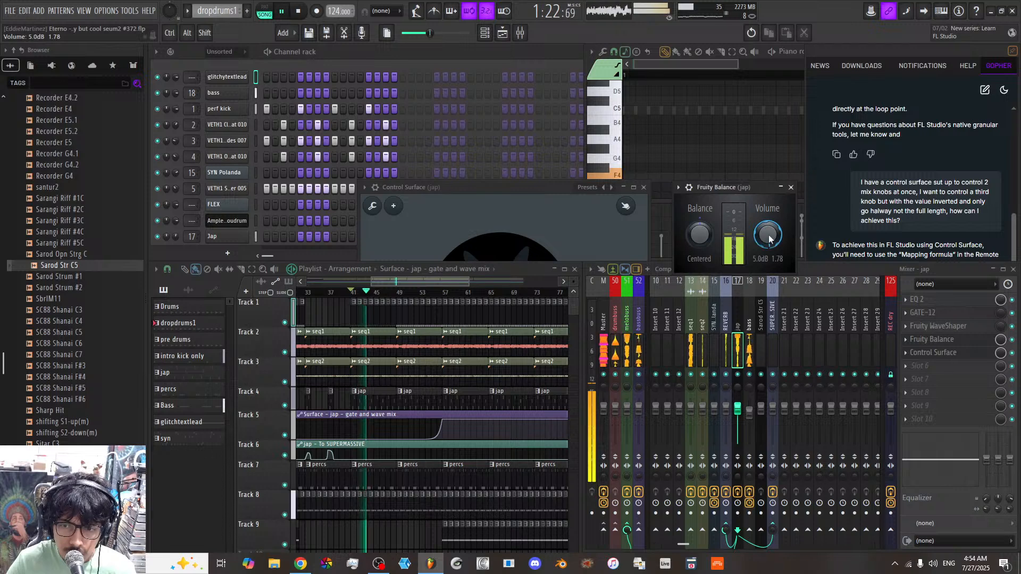
{"action": "key", "text": "space"}
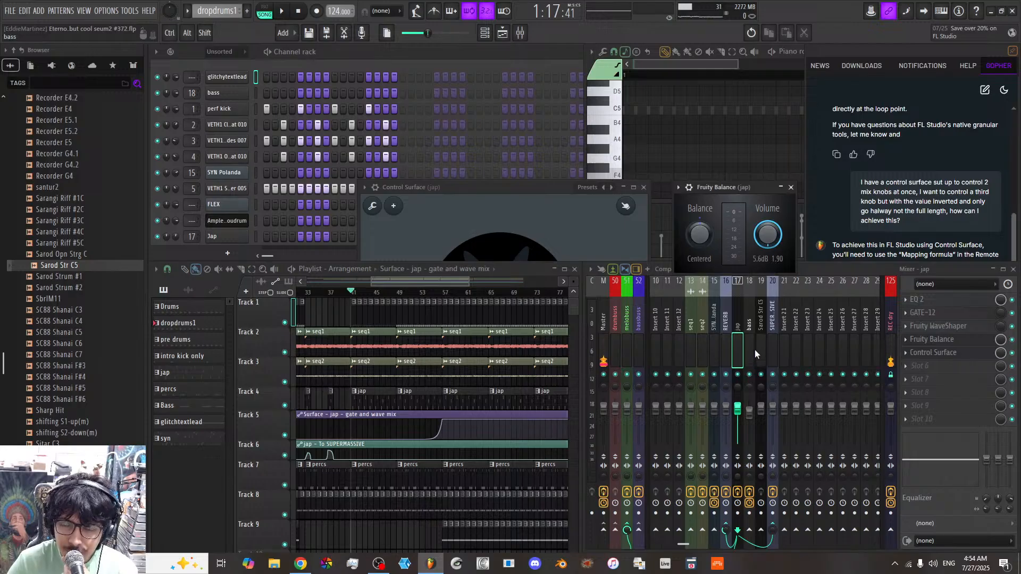
Step: Save the project, replay the arrangement from bar 41 and close the Fruity Balance window
{"action": "key", "text": "ctrl+s"}
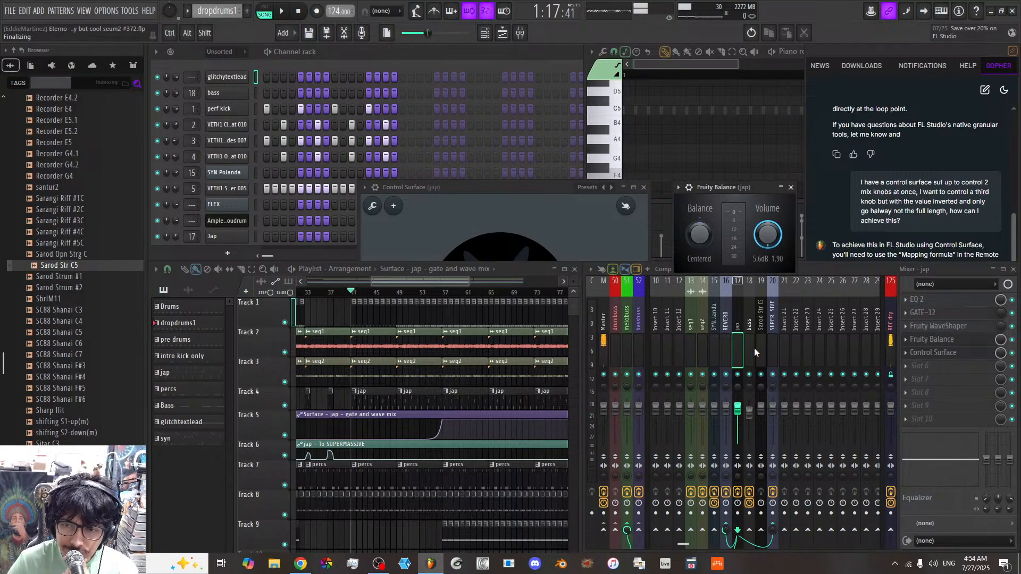
{"action": "left_click", "coordinate": [283, 11]}
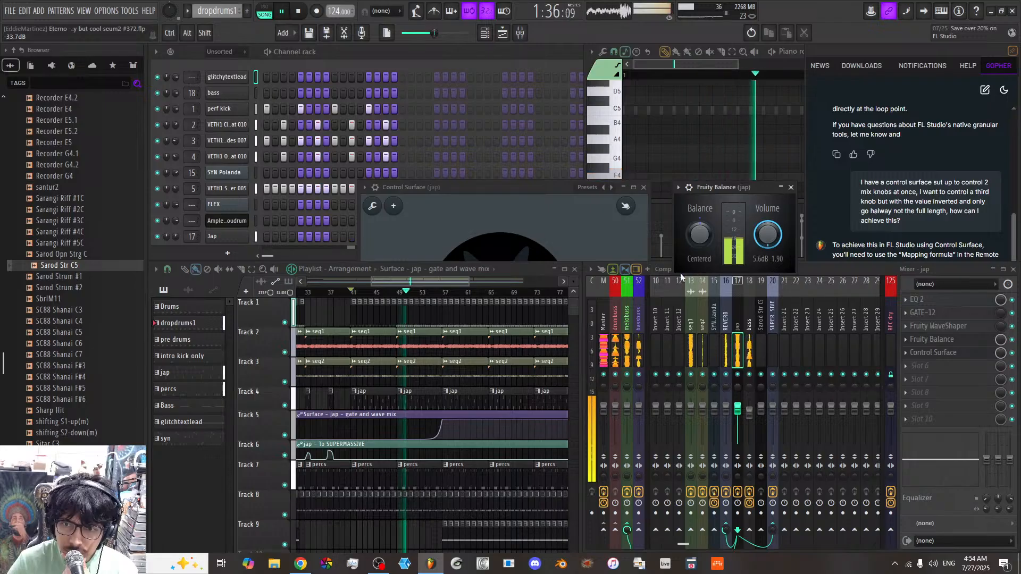
{"action": "left_click", "coordinate": [791, 188]}
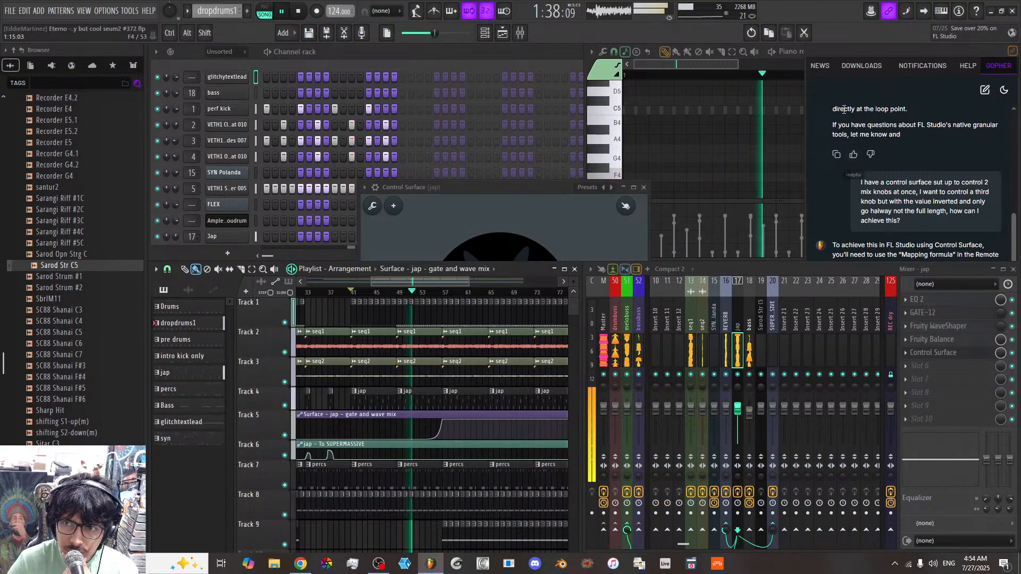
{"action": "key", "text": "space"}
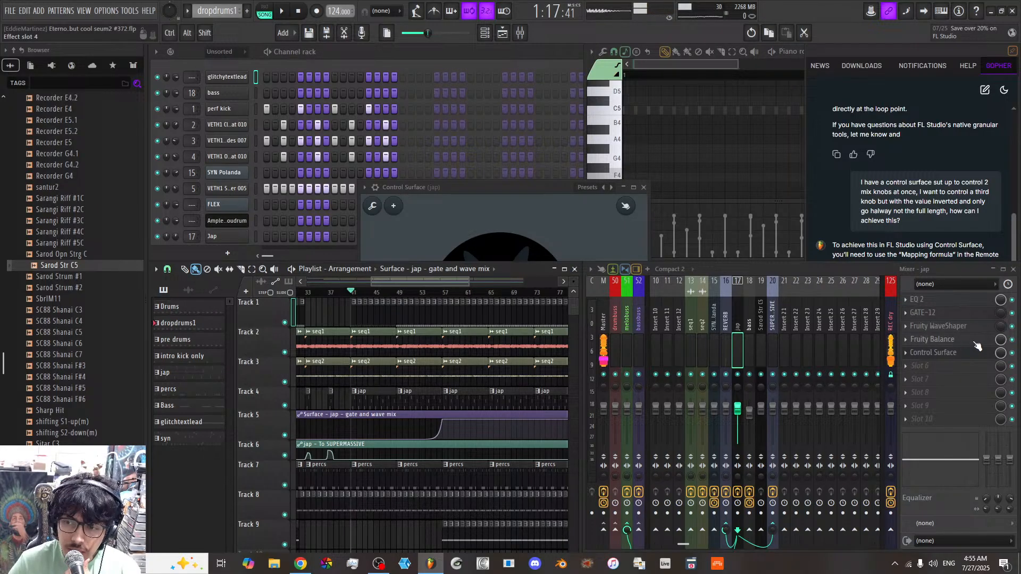
Step: Try the Inverted mapping formula with an added multiplication sign on empty slot 6's mix level, and close its remote control settings without accepting
{"action": "left_click", "coordinate": [964, 353]}
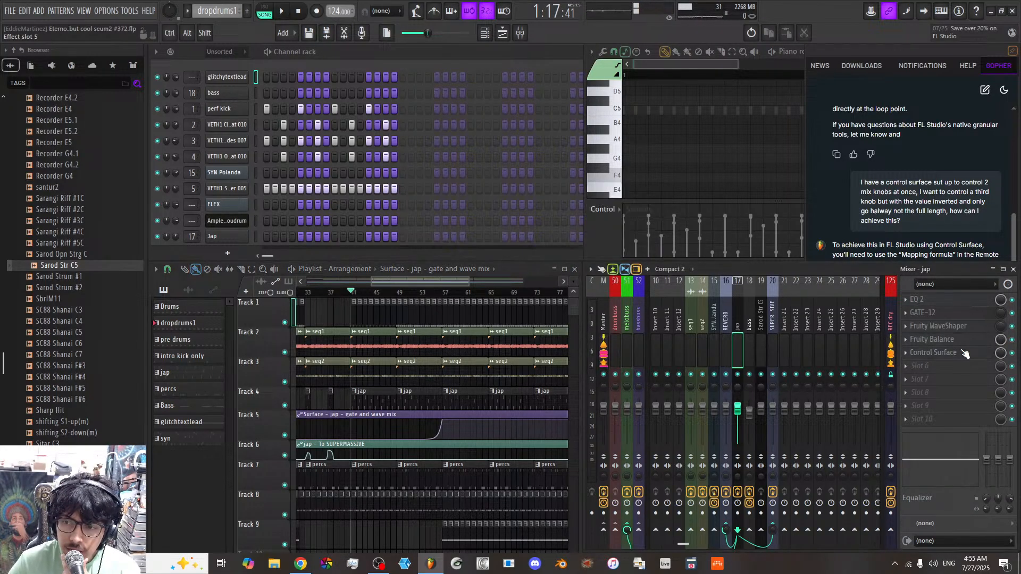
{"action": "right_click", "coordinate": [1000, 341]}
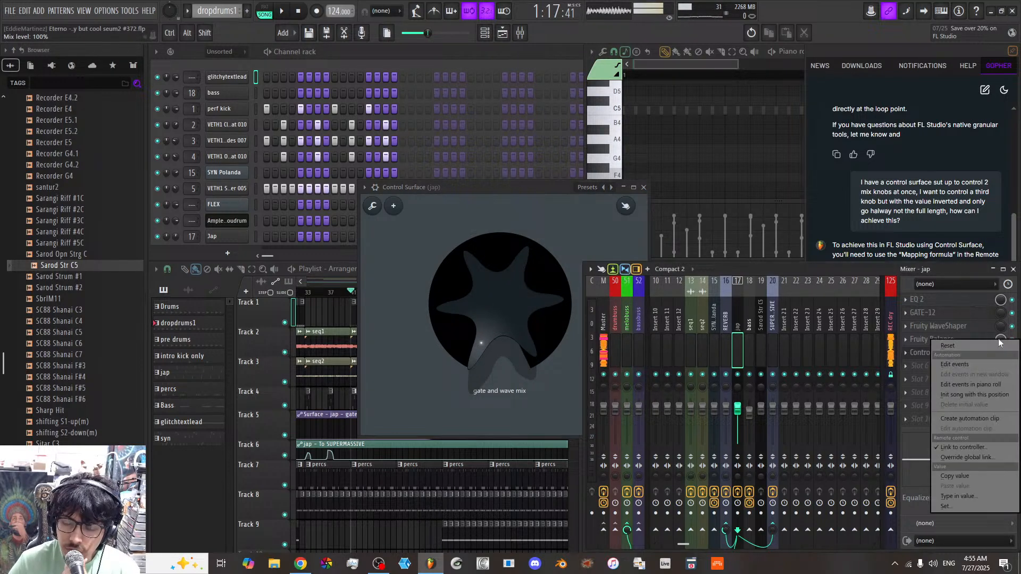
{"action": "left_click", "coordinate": [972, 269]}
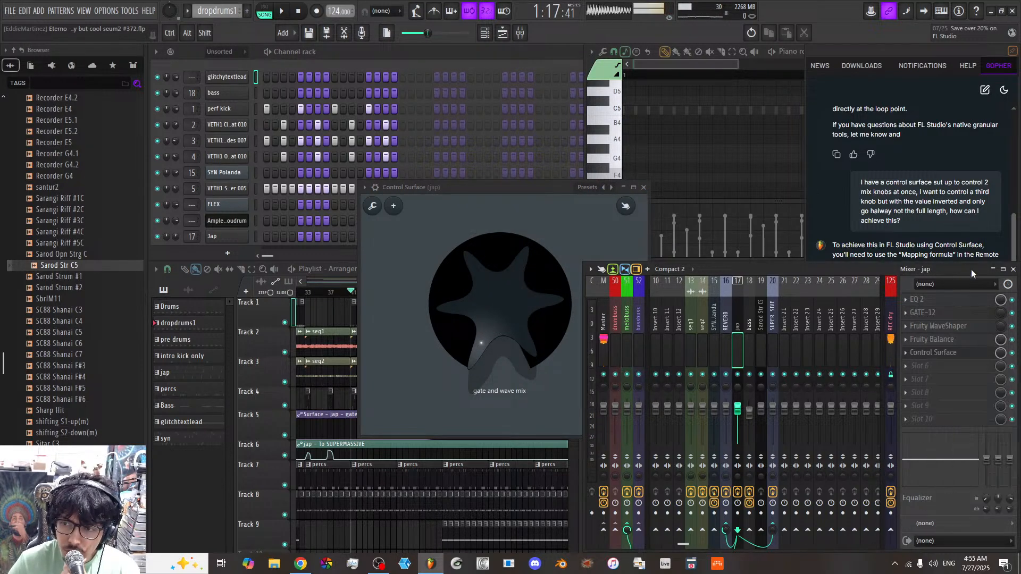
{"action": "right_click", "coordinate": [1001, 367]}
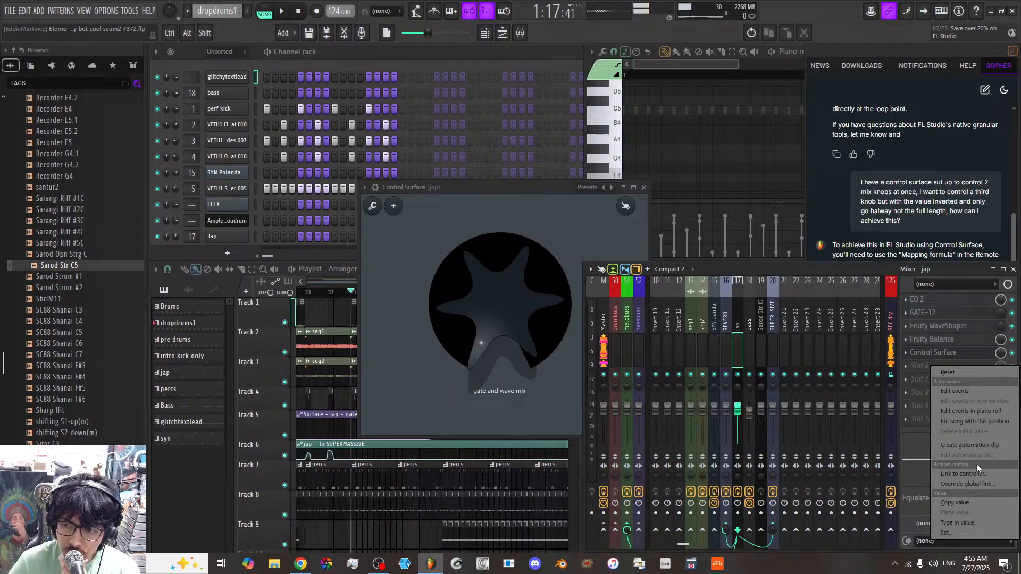
{"action": "left_click", "coordinate": [979, 465]}
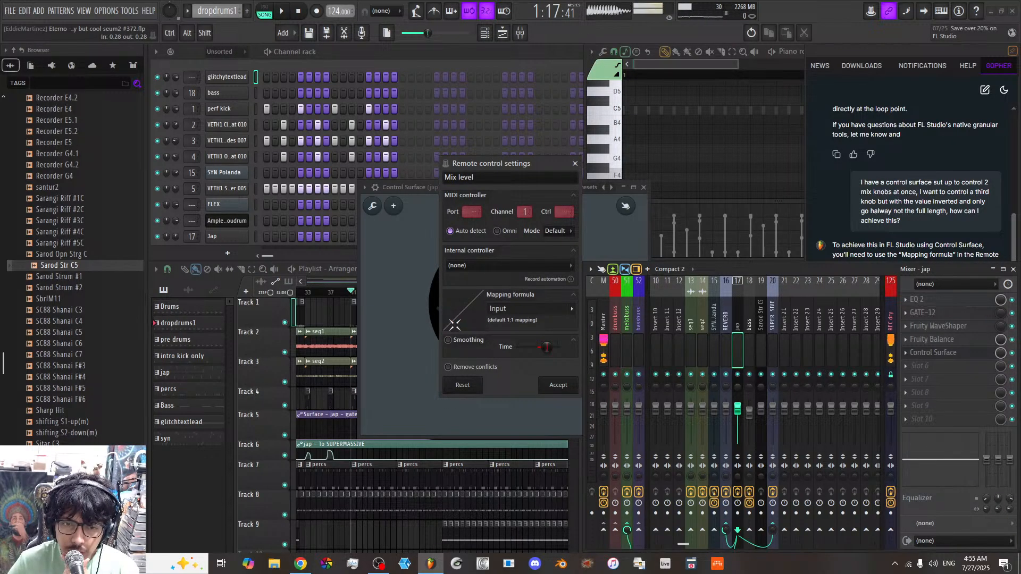
{"action": "left_click", "coordinate": [571, 309]}
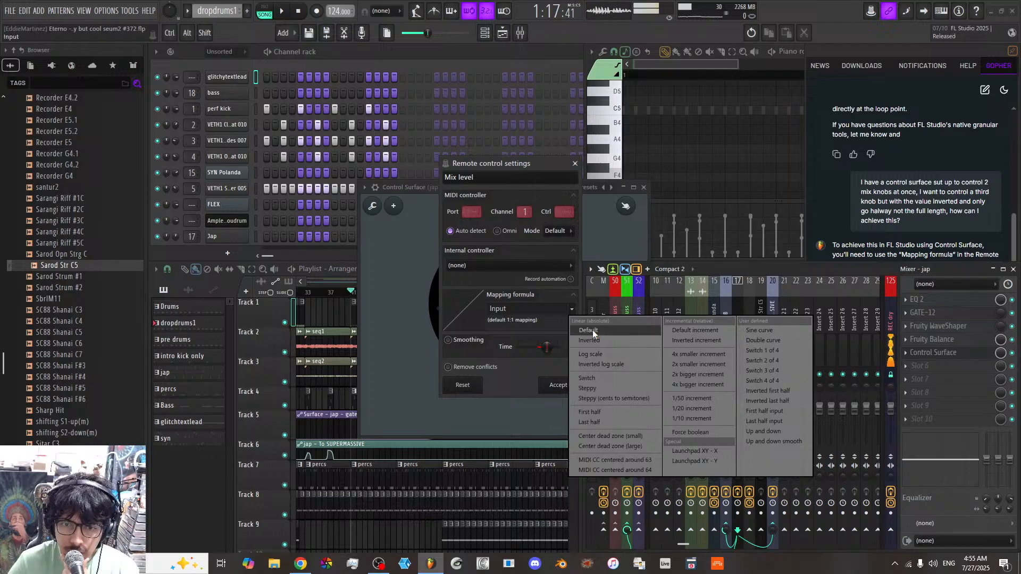
{"action": "left_click", "coordinate": [506, 282]}
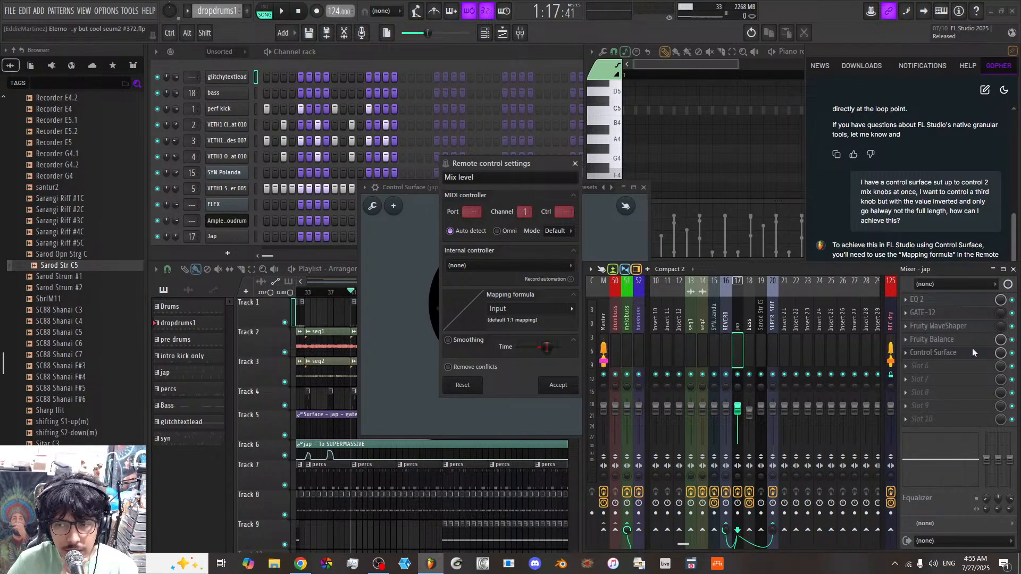
{"action": "left_click", "coordinate": [572, 309]}
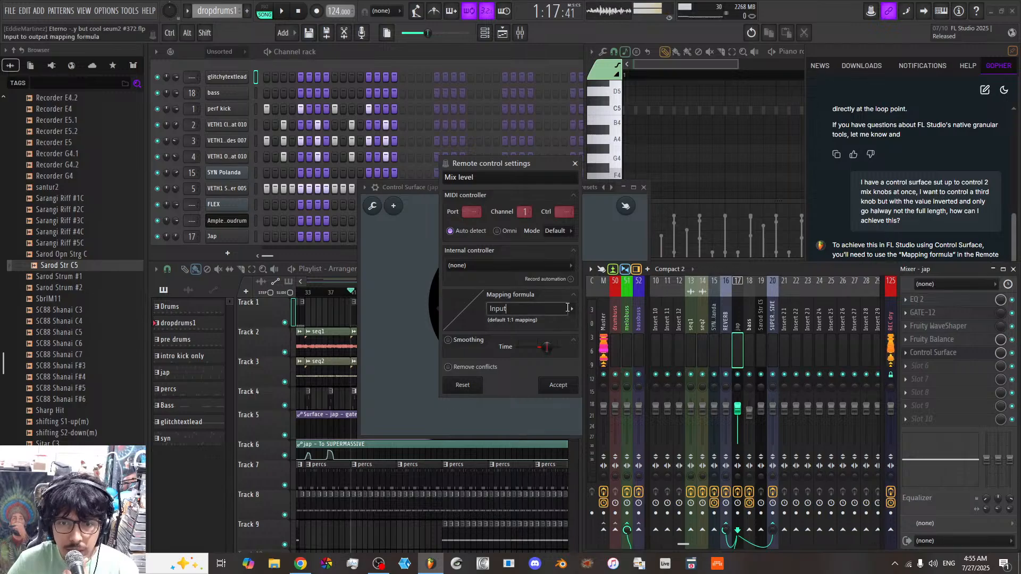
{"action": "left_click", "coordinate": [596, 334]}
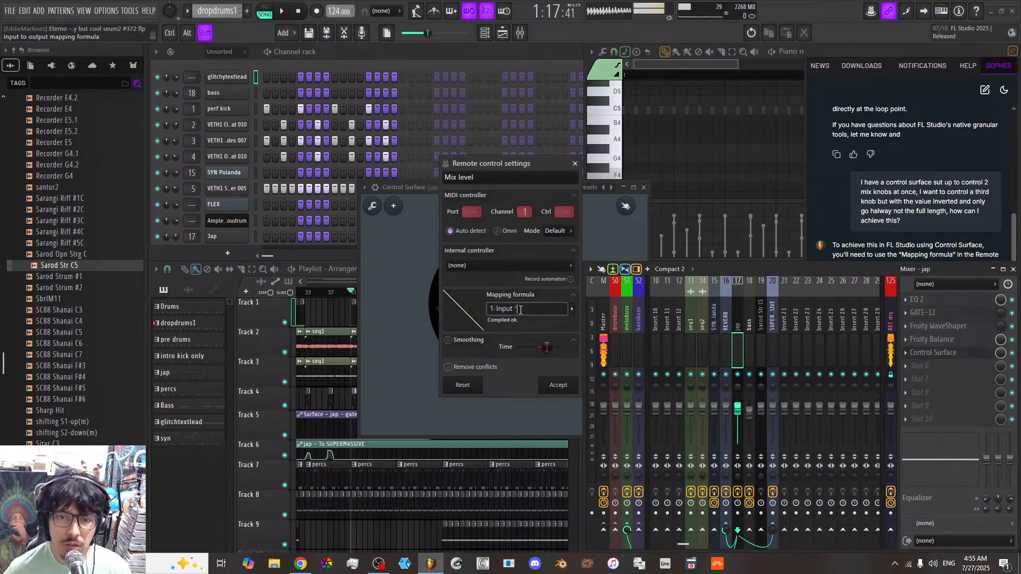
{"action": "type", "text": "*"}
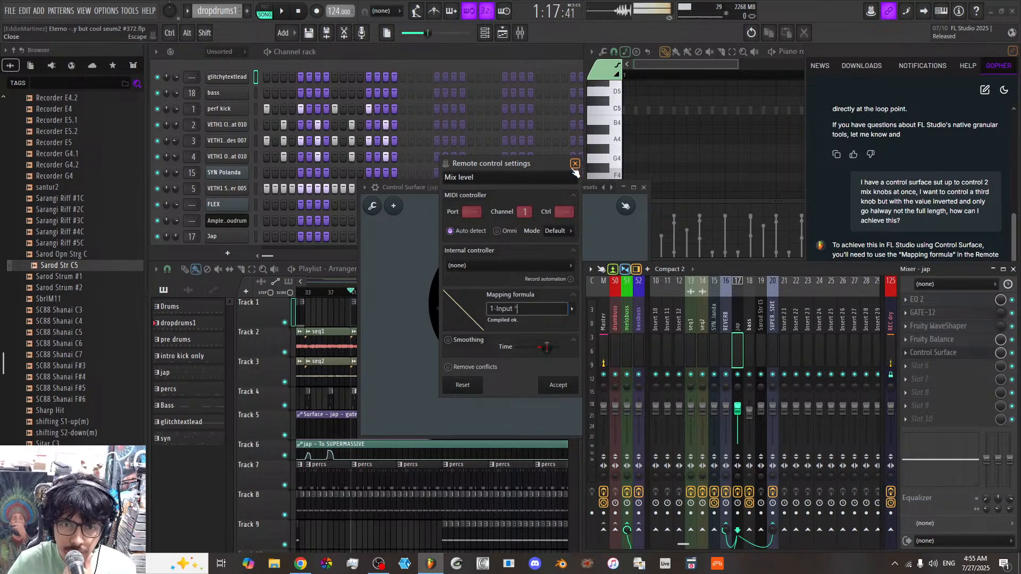
{"action": "left_click", "coordinate": [575, 165]}
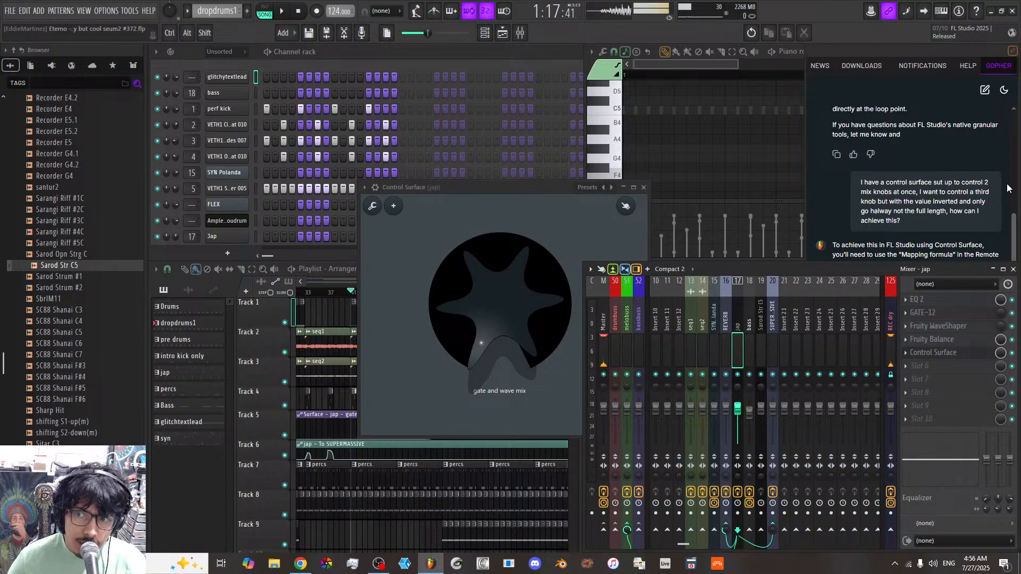
Step: Read Gopher's answer on inverting a linked knob and limiting it to half range with a mapping formula
{"action": "left_click", "coordinate": [928, 51]}
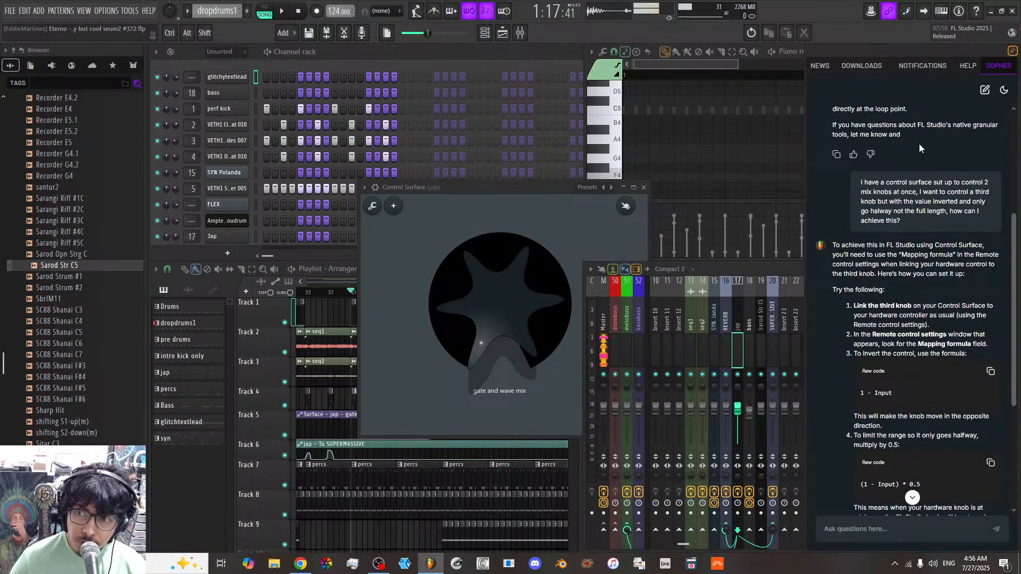
{"action": "scroll", "coordinate": [951, 380], "scroll_direction": "down", "scroll_amount": 4}
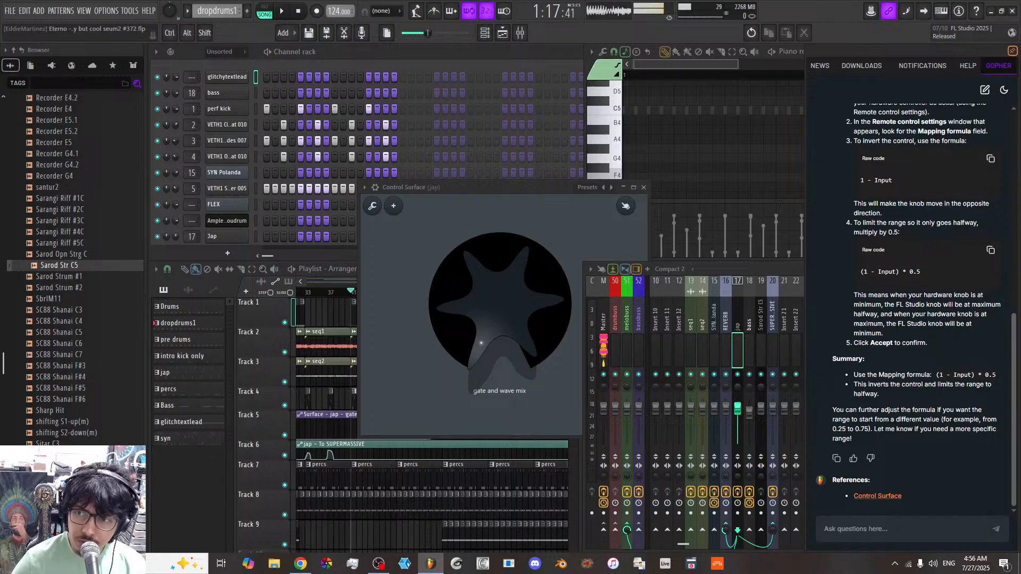
{"action": "left_click", "coordinate": [1003, 90]}
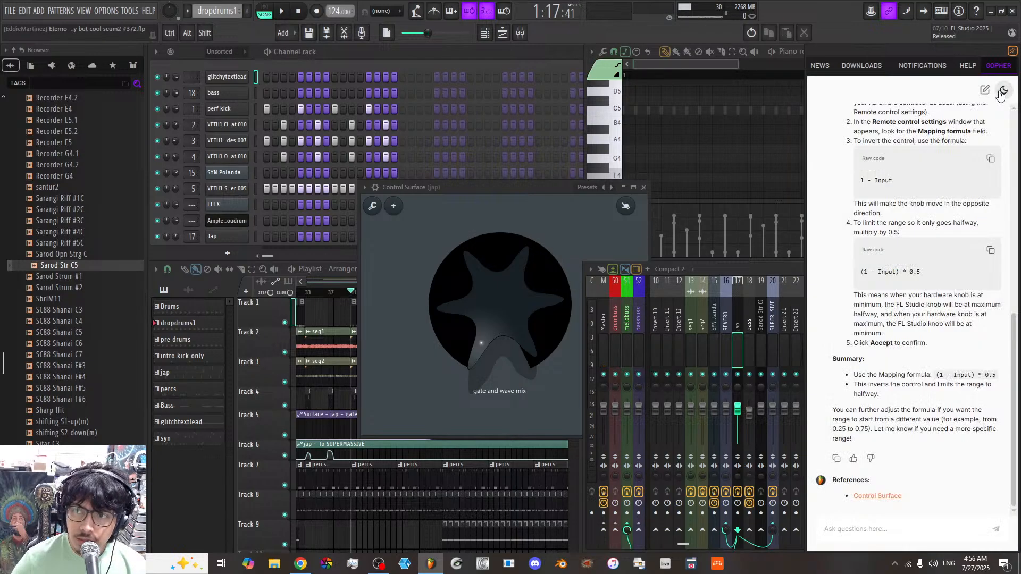
{"action": "left_click", "coordinate": [1004, 90]}
{"action": "scroll", "coordinate": [924, 205], "scroll_direction": "up", "scroll_amount": 4}
{"action": "scroll", "coordinate": [923, 203], "scroll_direction": "down", "scroll_amount": 4}
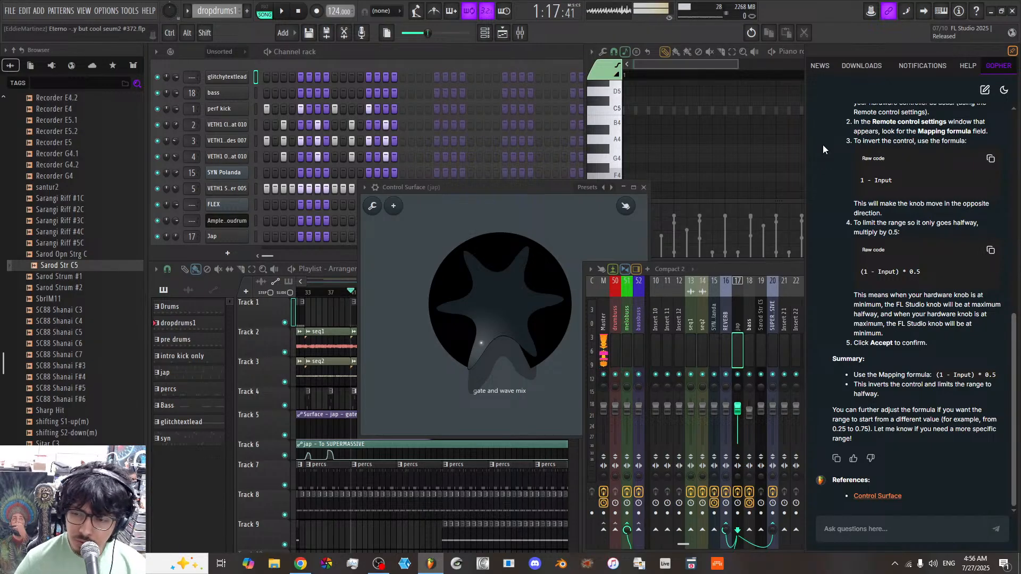
Step: Close the Control Surface window and play the arrangement from the start to review the full build
{"action": "left_click", "coordinate": [644, 187]}
{"action": "scroll", "coordinate": [333, 301], "scroll_direction": "down", "scroll_amount": 5}
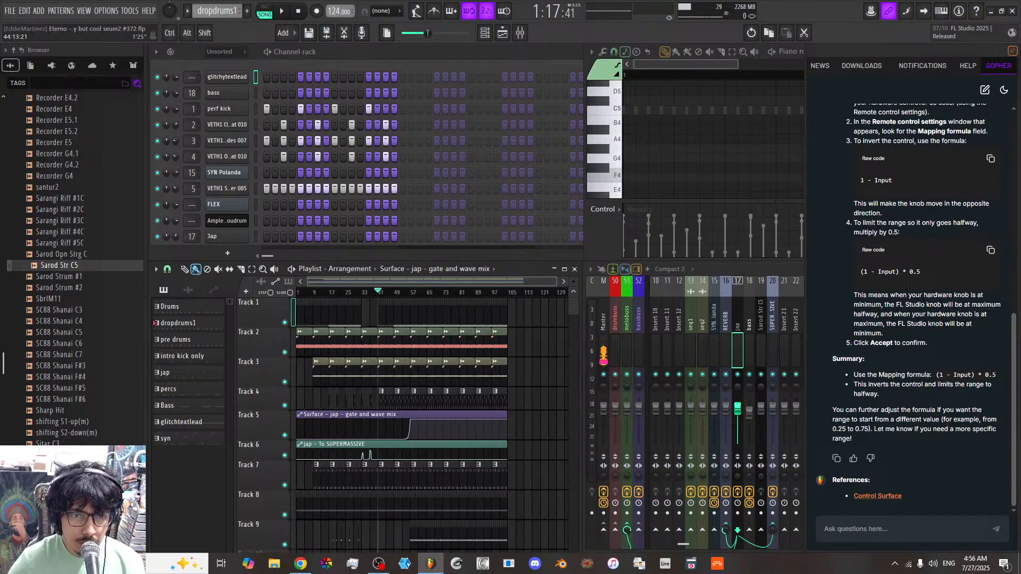
{"action": "left_click", "coordinate": [309, 293]}
{"action": "key", "text": "space"}
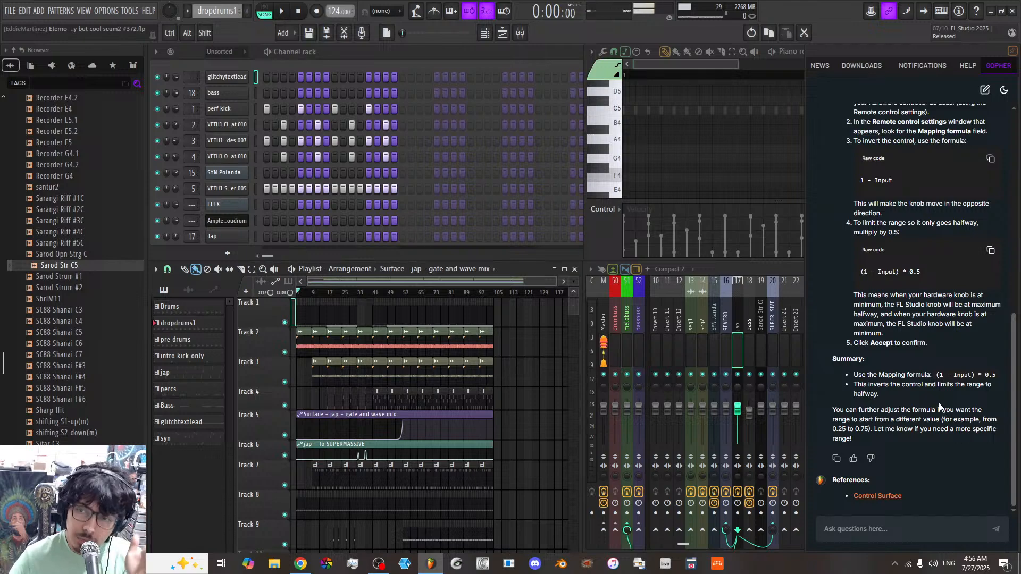
{"action": "scroll", "coordinate": [939, 403], "scroll_direction": "up", "scroll_amount": 10}
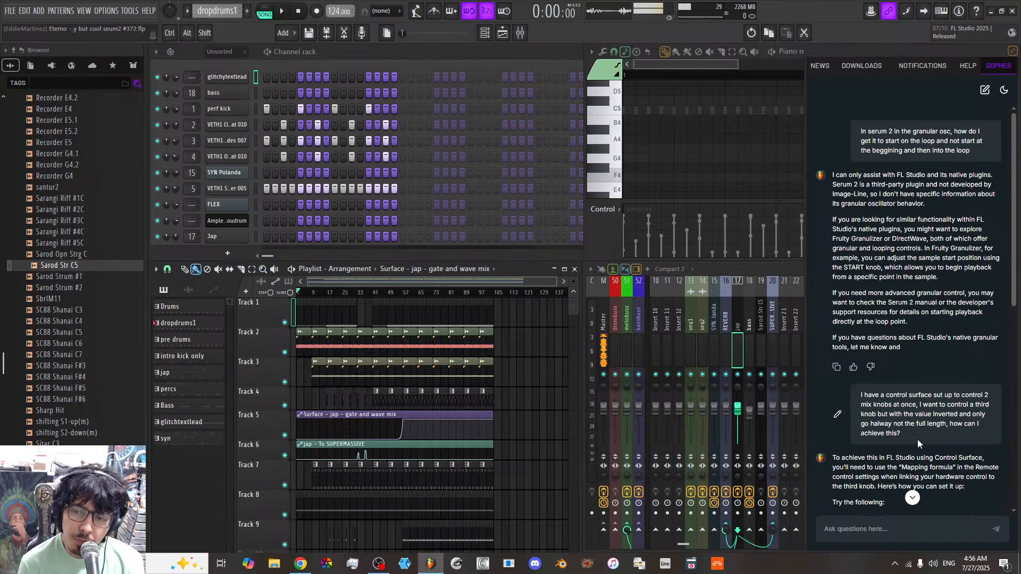
{"action": "scroll", "coordinate": [917, 433], "scroll_direction": "down", "scroll_amount": 10}
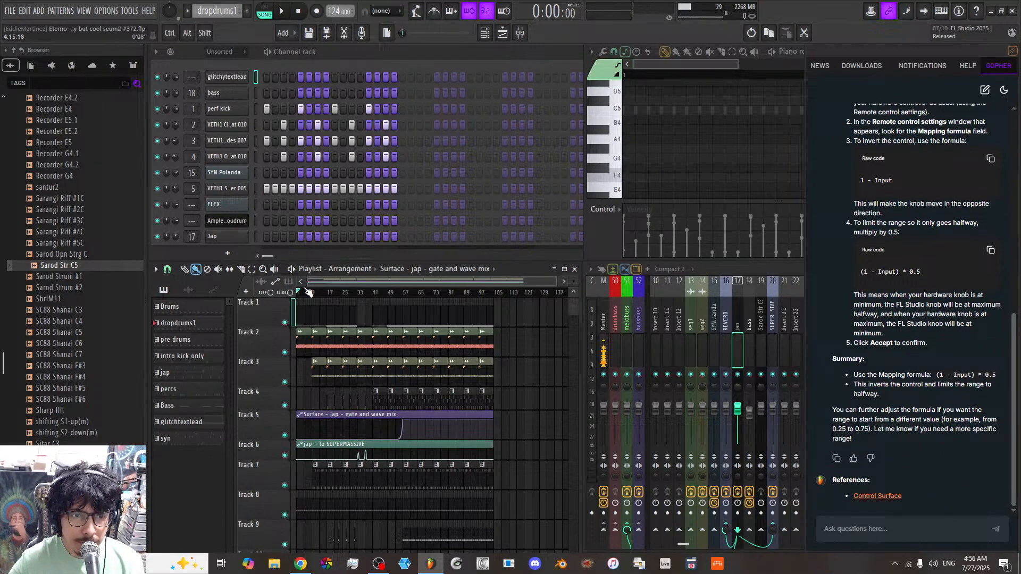
{"action": "scroll", "coordinate": [314, 285], "scroll_direction": "down", "scroll_amount": 2}
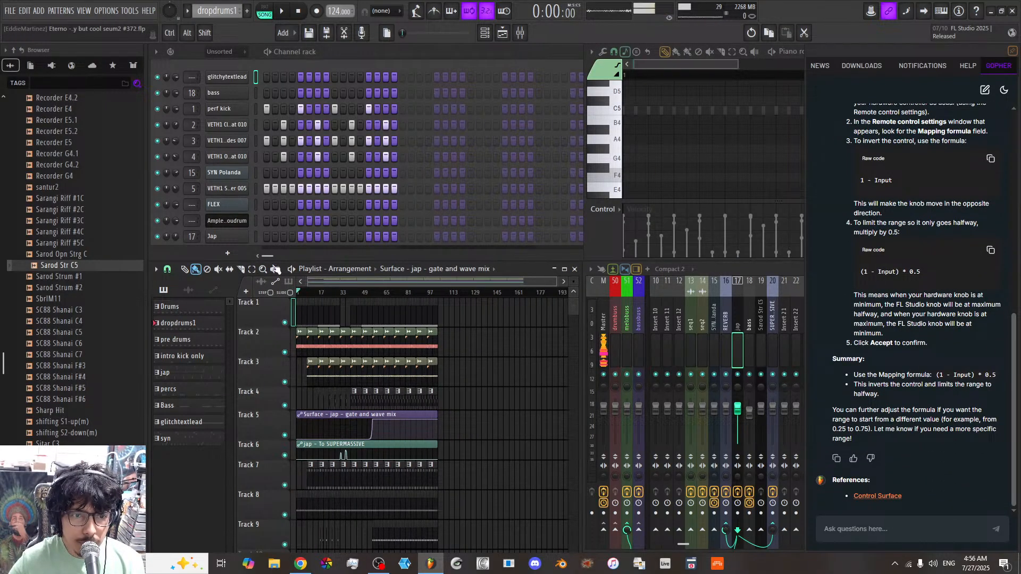
{"action": "key", "text": "space"}
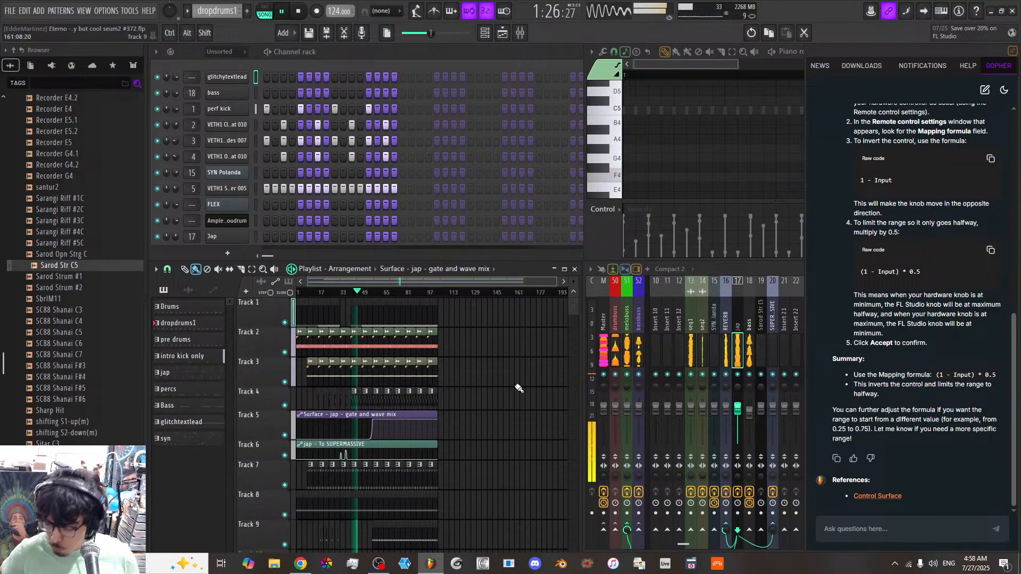
{"action": "key", "text": "space"}
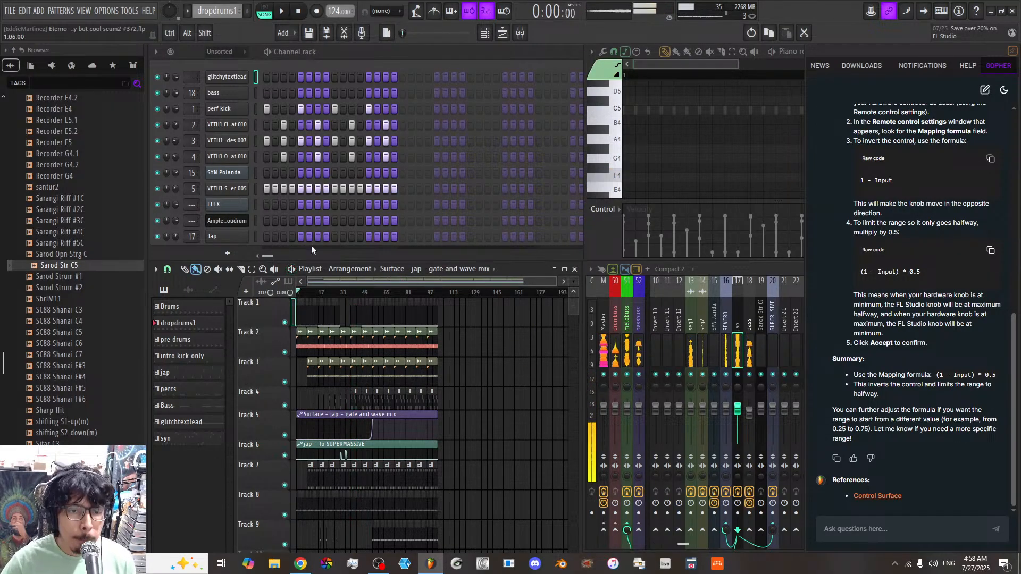
Step: Select the FLEX channel and briefly play the arrangement from bar 33
{"action": "scroll", "coordinate": [346, 283], "scroll_direction": "up", "scroll_amount": 4}
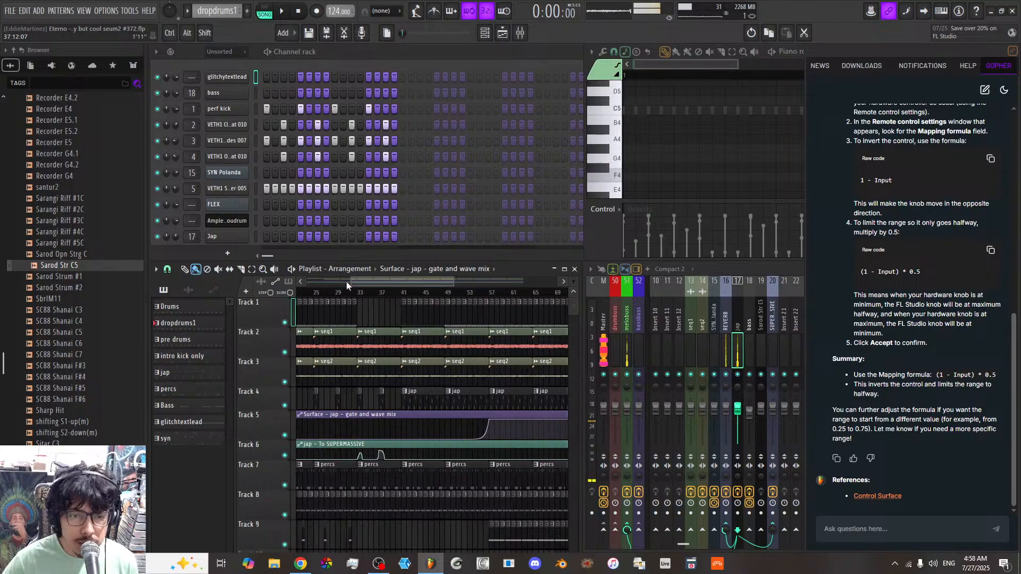
{"action": "left_click", "coordinate": [360, 294]}
{"action": "left_click", "coordinate": [254, 204]}
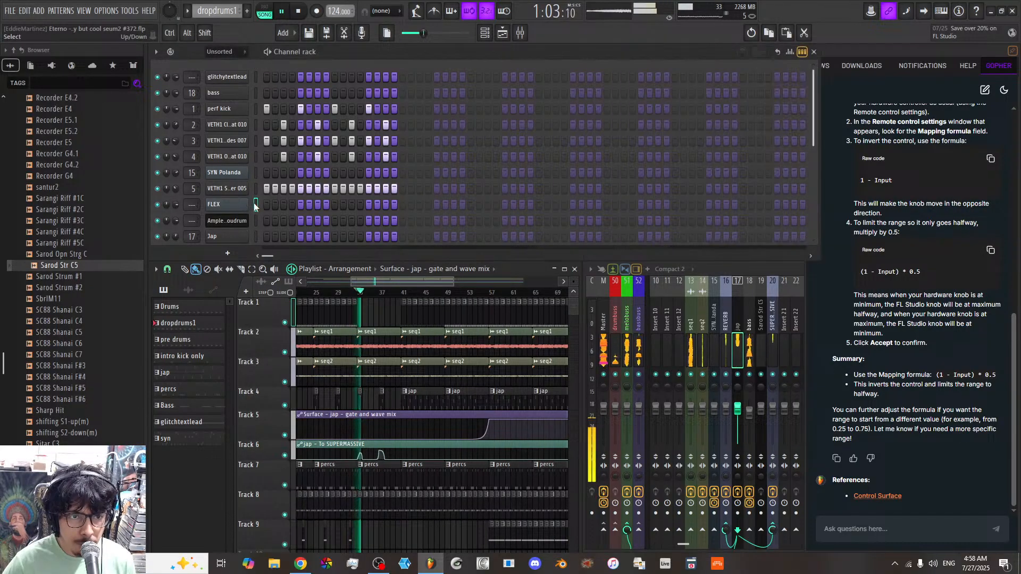
{"action": "key", "text": "space"}
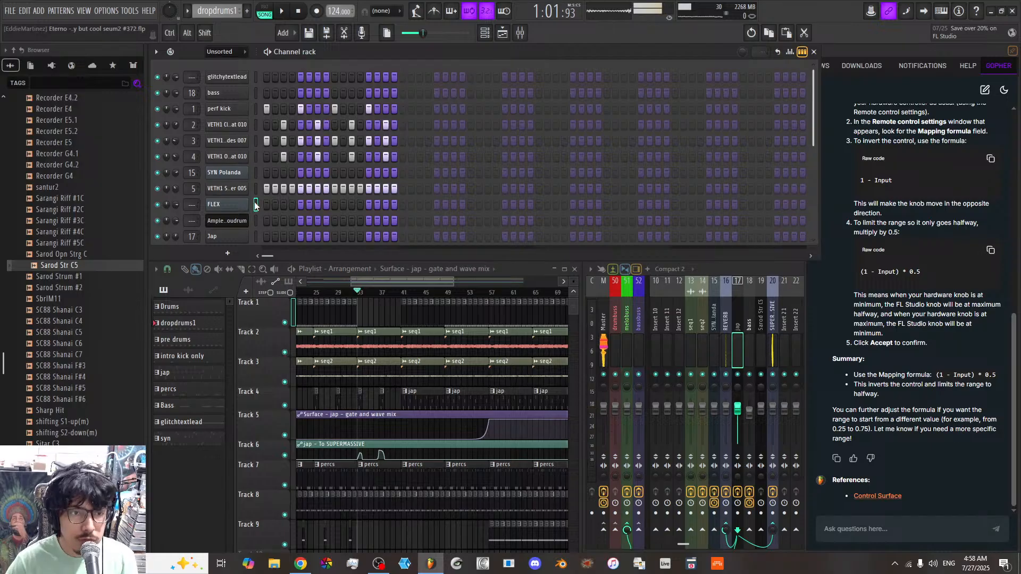
Step: Open the FLEX instrument to check its Dystopian Lead preset, and close it again
{"action": "left_click", "coordinate": [241, 204]}
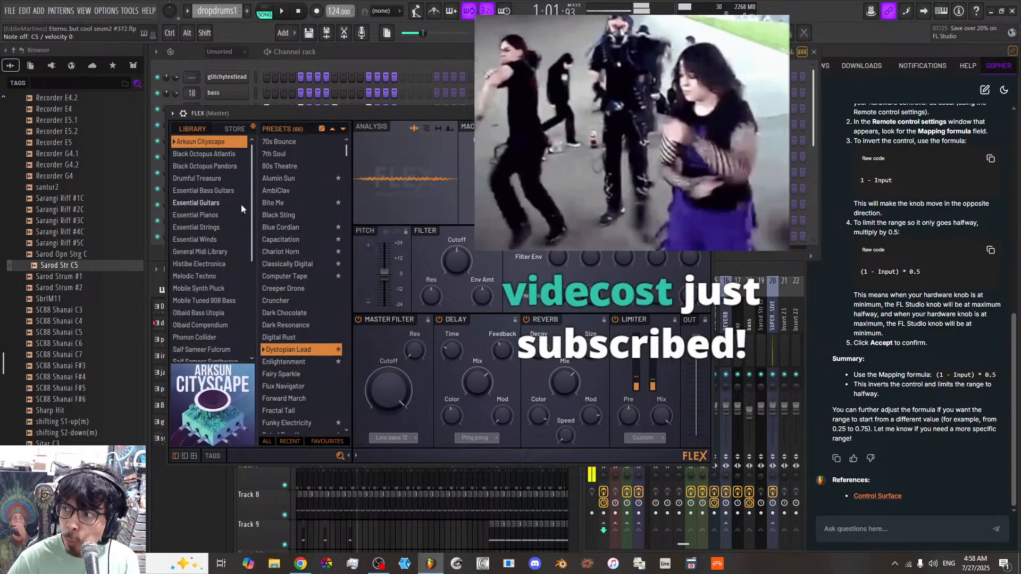
{"action": "left_click_drag", "start_coordinate": [292, 114], "coordinate": [275, 125]}
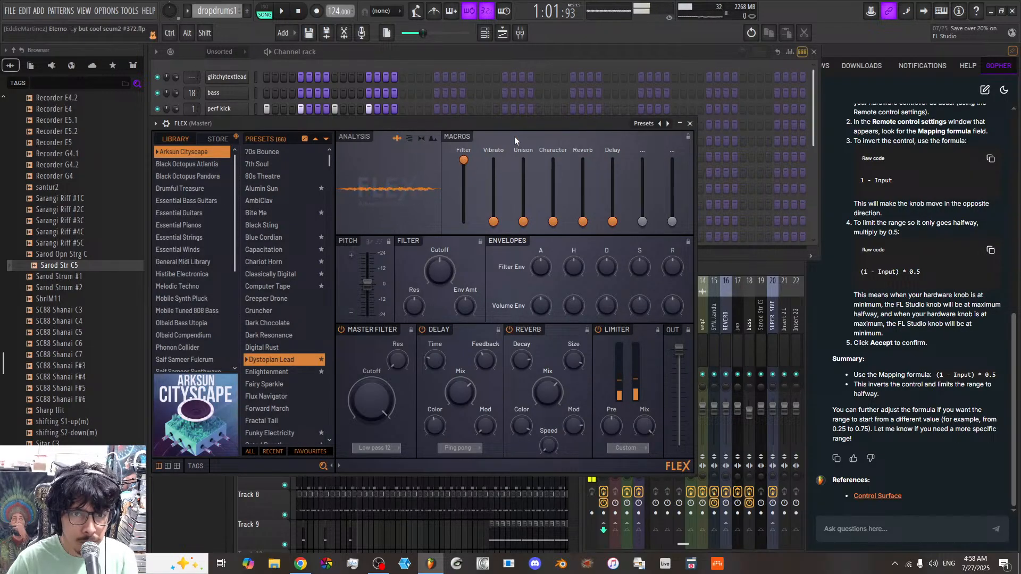
{"action": "left_click", "coordinate": [687, 123]}
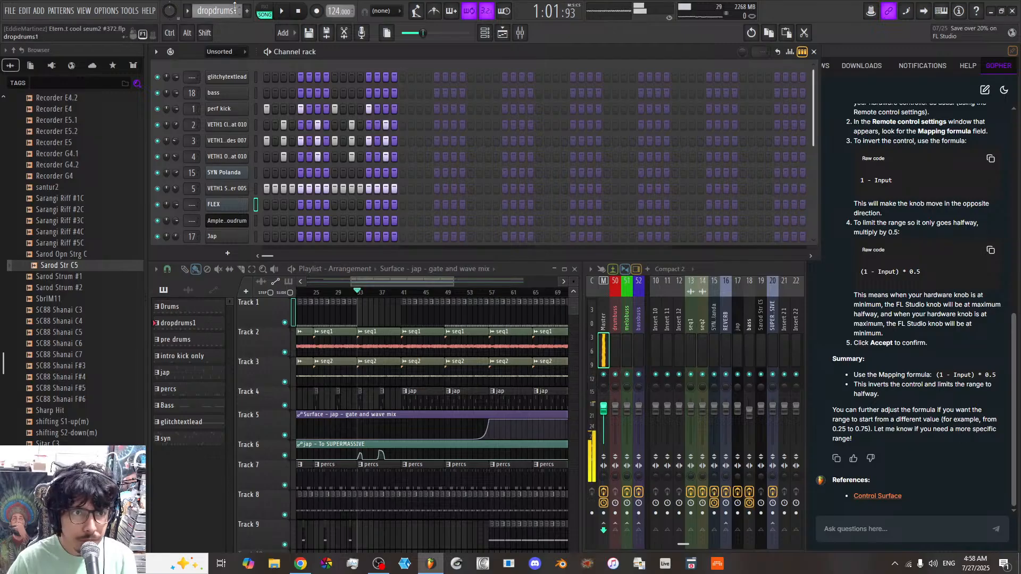
Step: Create a new pattern named "flexpad" and open the FLEX instrument for it
{"action": "left_click", "coordinate": [248, 11]}
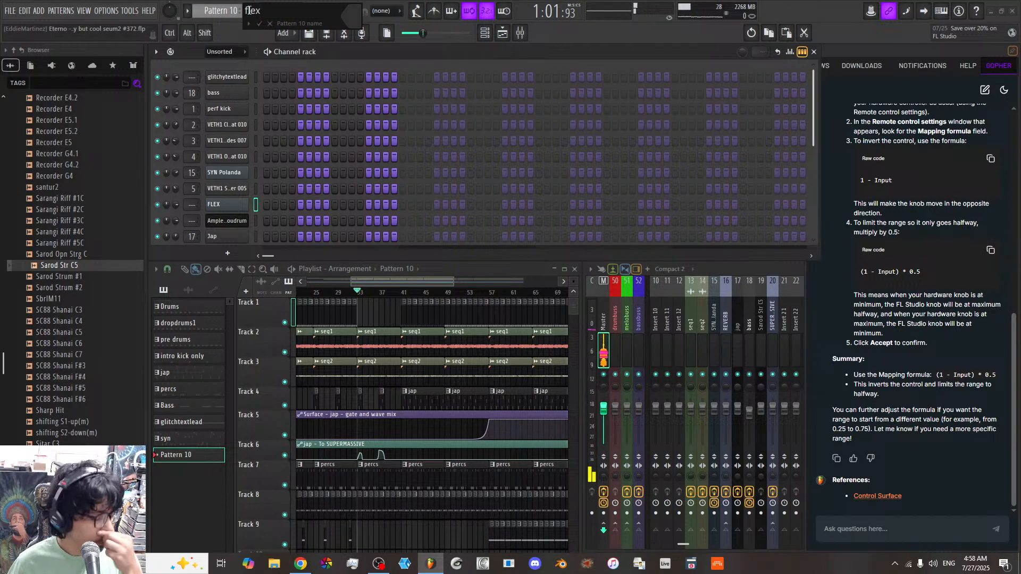
{"action": "type", "text": "flexpad"}
{"action": "key", "text": "Return"}
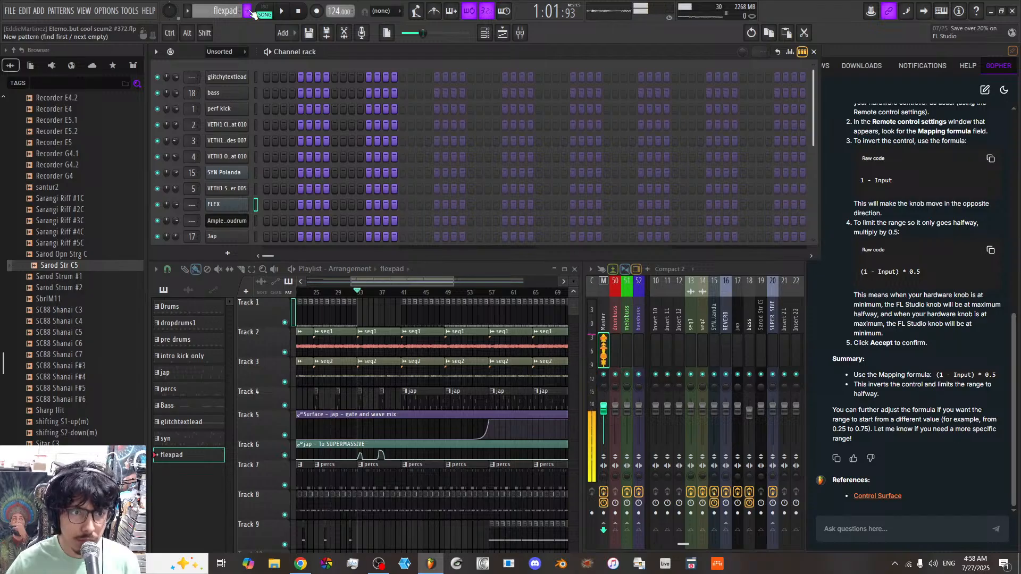
{"action": "left_click", "coordinate": [234, 207]}
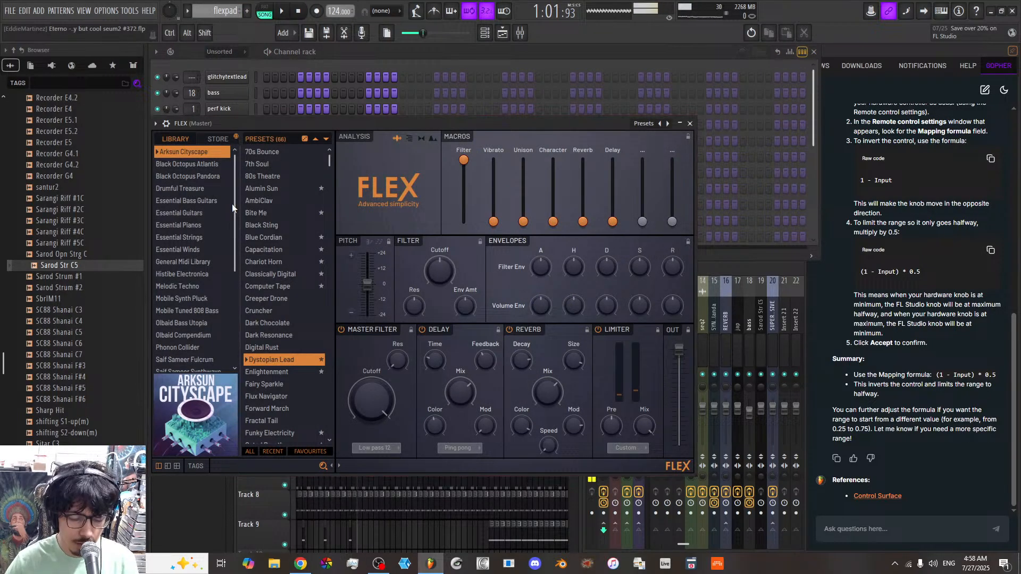
Step: Add F4 and C5 notes at bar 1 in the FLEX channel's piano roll and stretch both to four bars
{"action": "left_click", "coordinate": [266, 61]}
{"action": "right_click", "coordinate": [238, 207]}
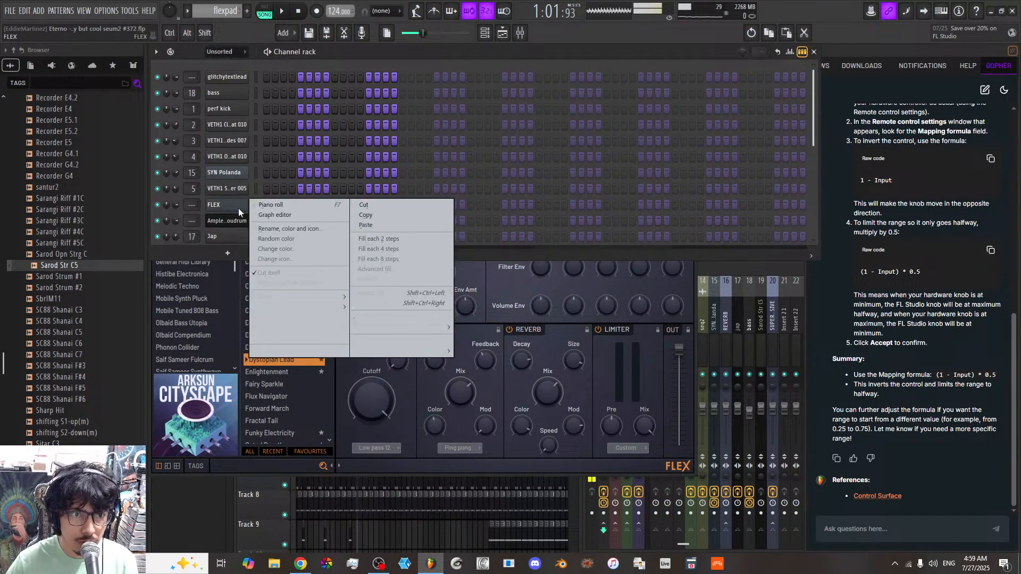
{"action": "left_click", "coordinate": [277, 205]}
{"action": "left_click", "coordinate": [630, 175]}
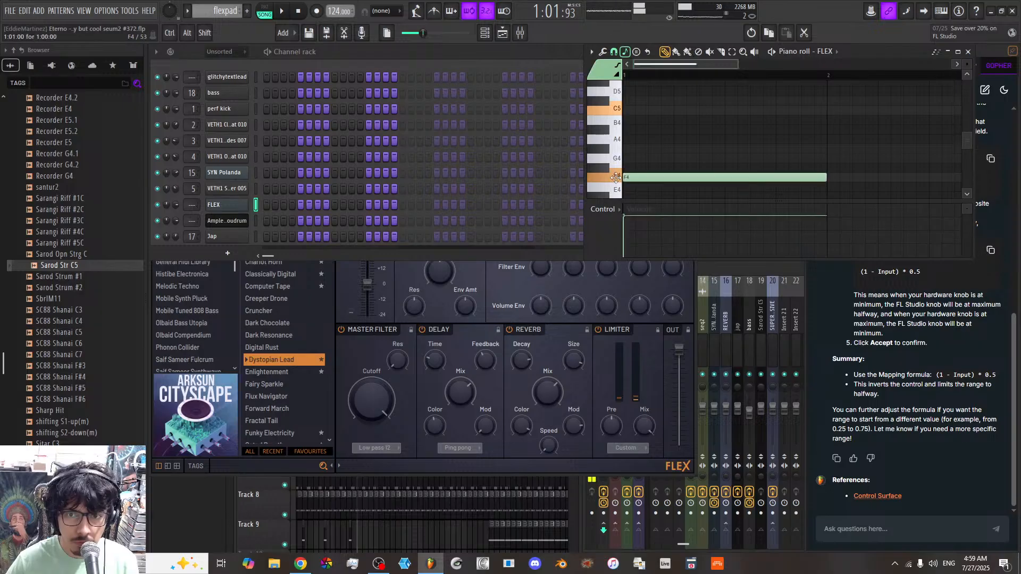
{"action": "left_click", "coordinate": [631, 110]}
{"action": "scroll", "coordinate": [661, 73], "scroll_direction": "down", "scroll_amount": 5}
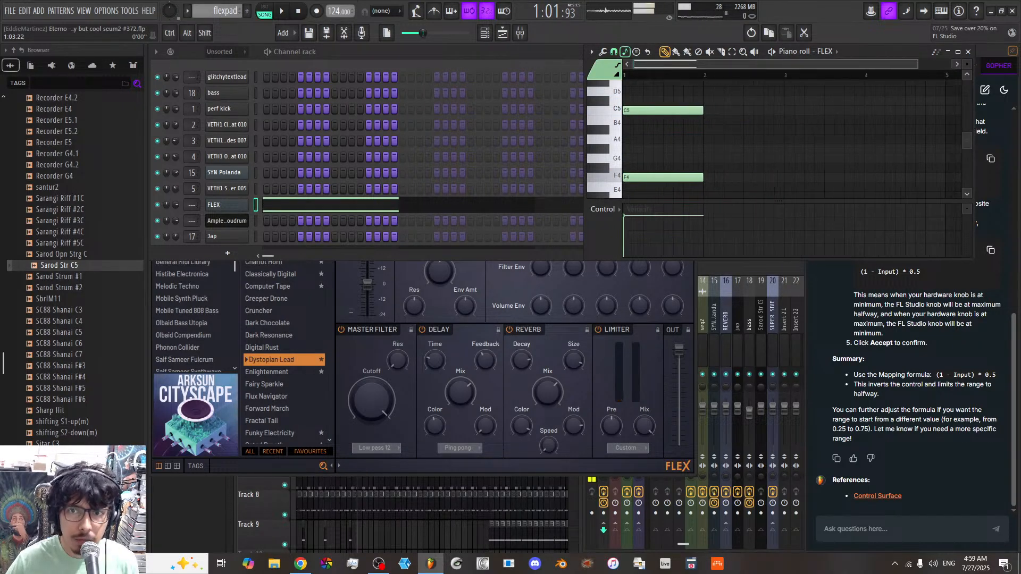
{"action": "key", "text": "ctrl+a"}
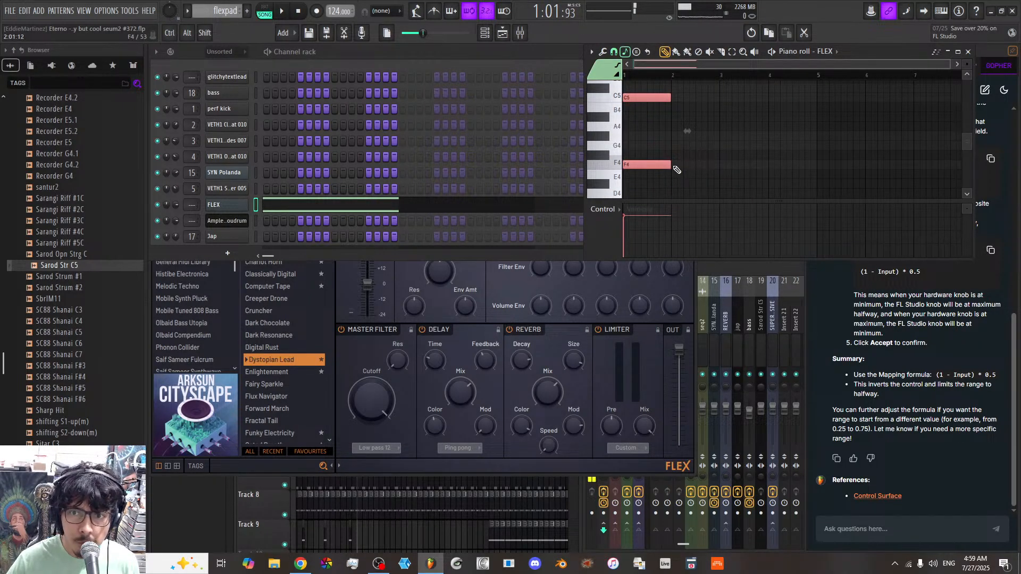
{"action": "left_click_drag", "start_coordinate": [690, 165], "coordinate": [816, 169]}
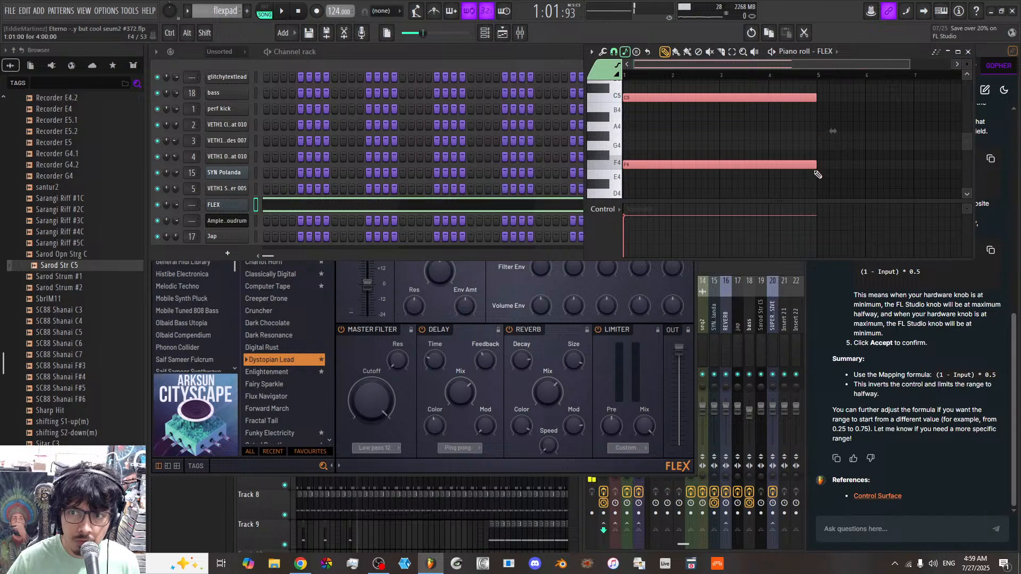
Step: Place the flexpad pattern clip at bar 33 of the playlist on Track 10
{"action": "scroll", "coordinate": [354, 534], "scroll_direction": "down", "scroll_amount": 2}
{"action": "left_click", "coordinate": [387, 510]}
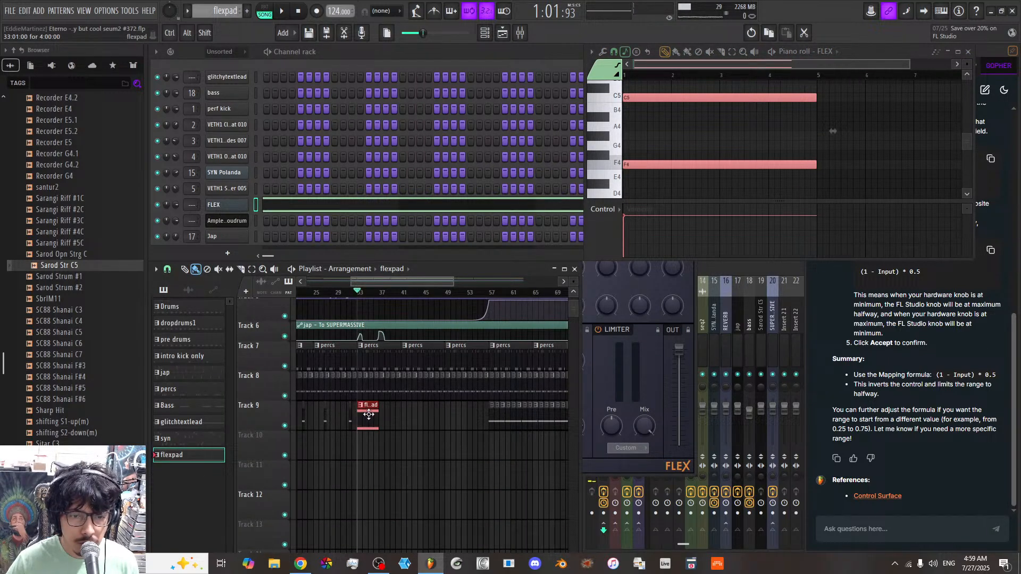
{"action": "scroll", "coordinate": [368, 414], "scroll_direction": "up", "scroll_amount": 4}
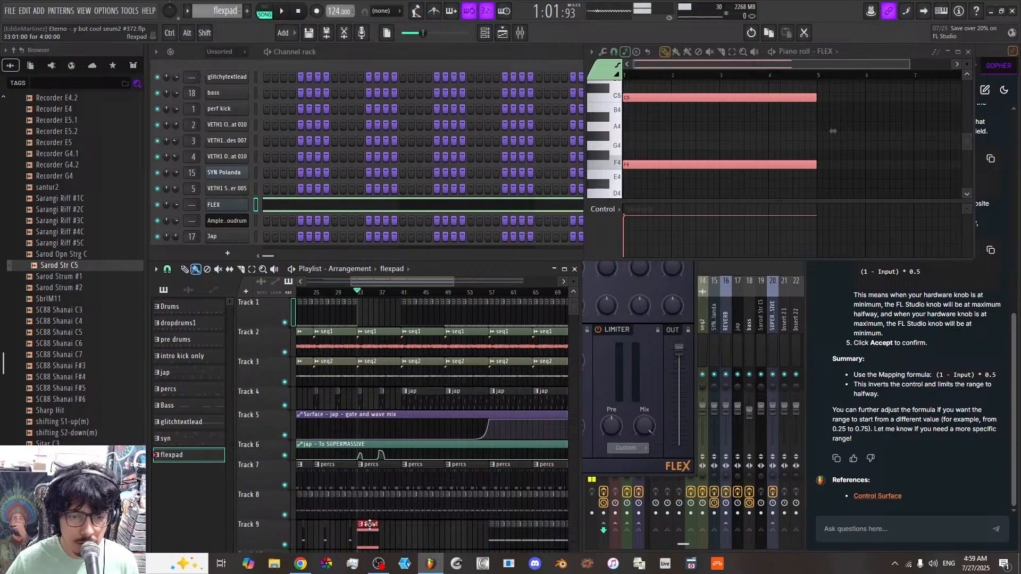
{"action": "scroll", "coordinate": [384, 333], "scroll_direction": "down", "scroll_amount": 5}
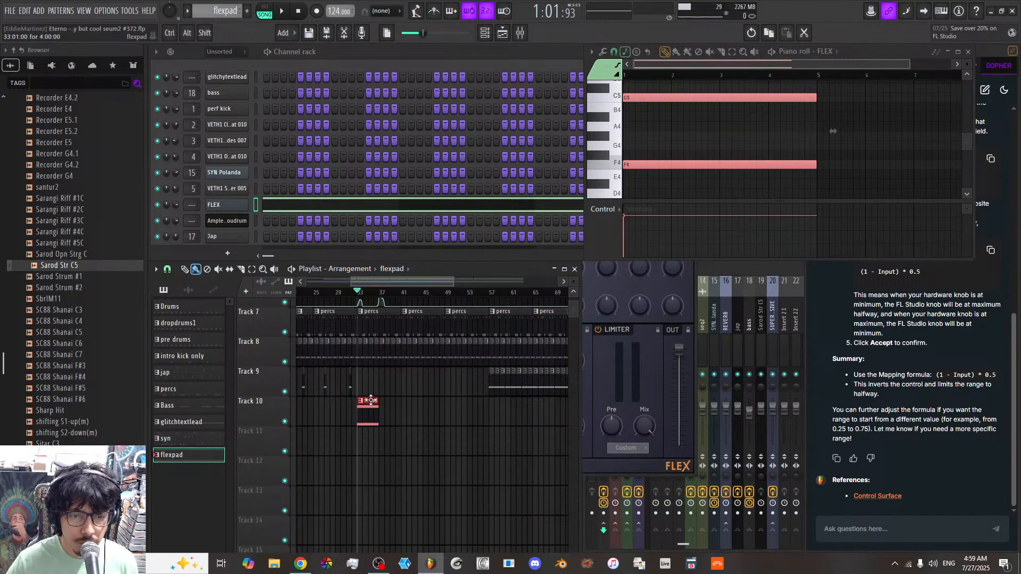
Step: Extend both flexpad notes to eight bars so they end at bar 9 of the piano roll
{"action": "double_click", "coordinate": [371, 407]}
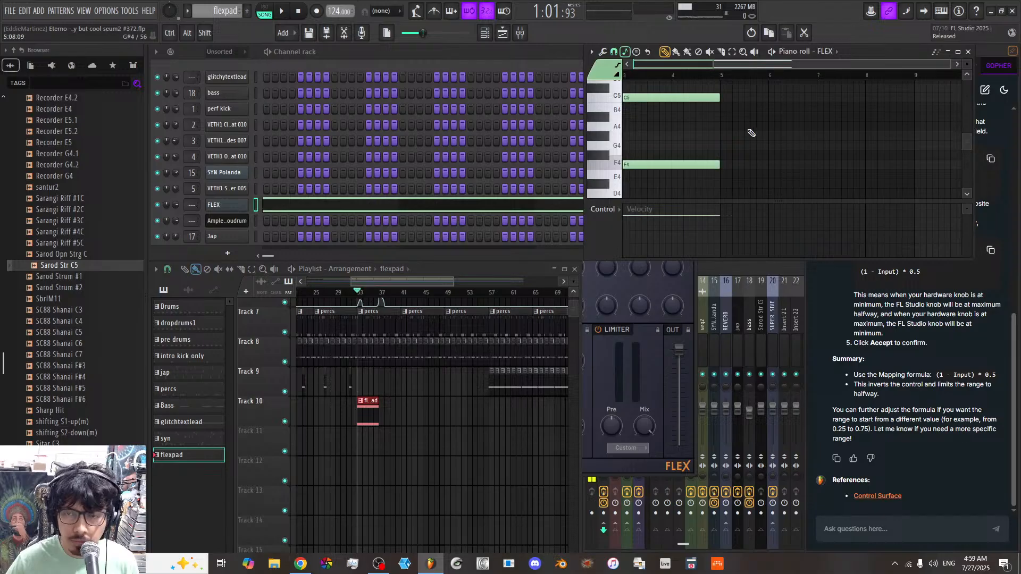
{"action": "left_click_drag", "start_coordinate": [739, 94], "coordinate": [693, 159]}
{"action": "left_click_drag", "start_coordinate": [750, 97], "coordinate": [886, 165]}
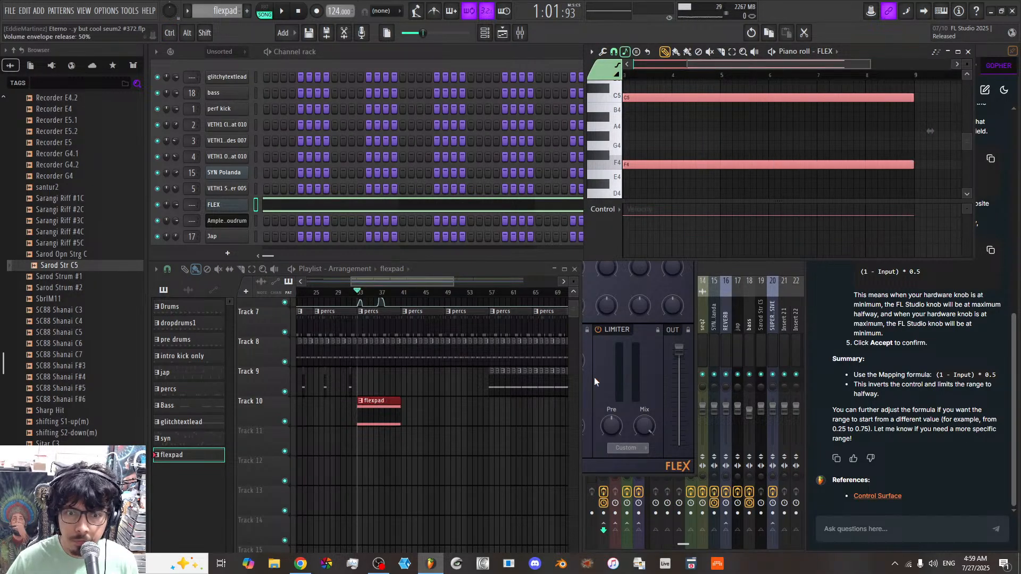
Step: Create an automation clip for FLEX's Filter macro and curve it down from bar 33 to its minimum at bar 41
{"action": "scroll", "coordinate": [488, 423], "scroll_direction": "up", "scroll_amount": 3}
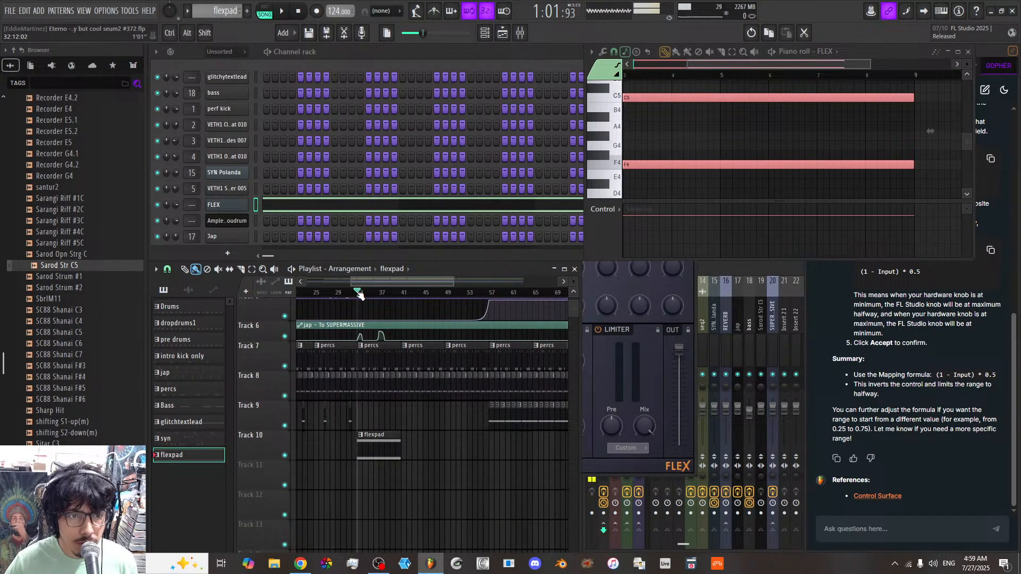
{"action": "left_click", "coordinate": [226, 207]}
{"action": "left_click", "coordinate": [222, 204]}
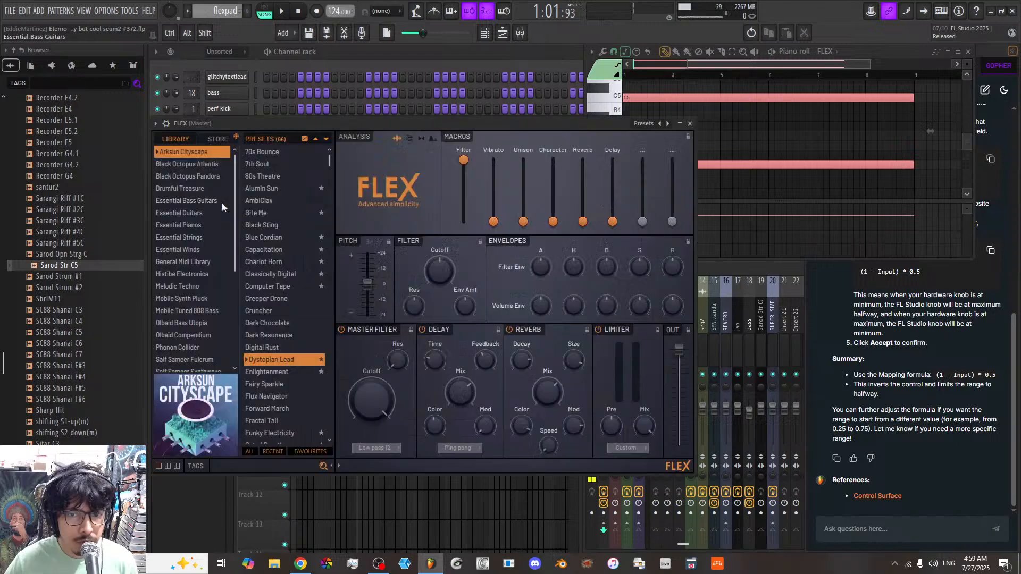
{"action": "right_click", "coordinate": [463, 163]}
{"action": "left_click", "coordinate": [518, 235]}
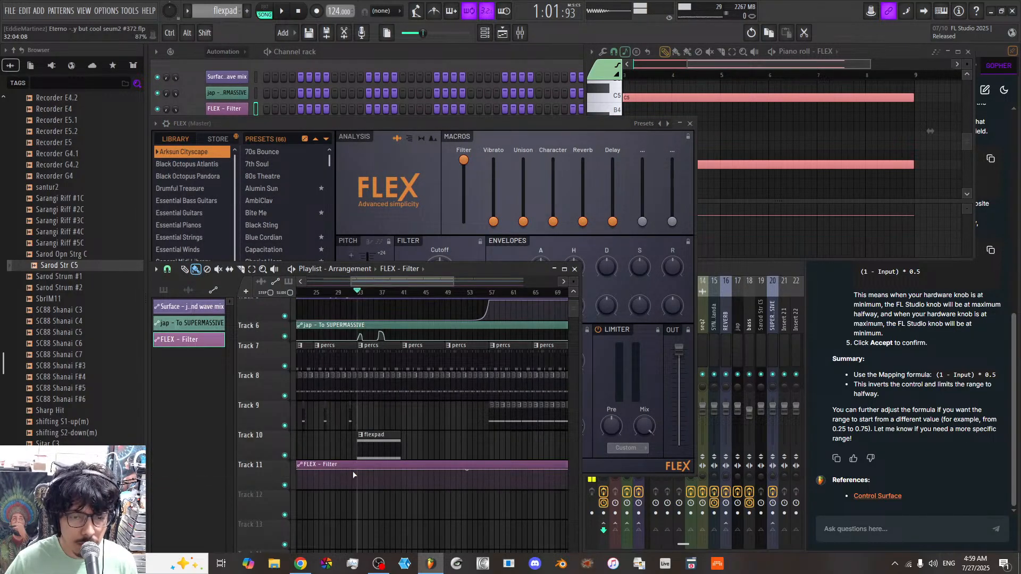
{"action": "left_click_drag", "start_coordinate": [400, 472], "coordinate": [401, 489]}
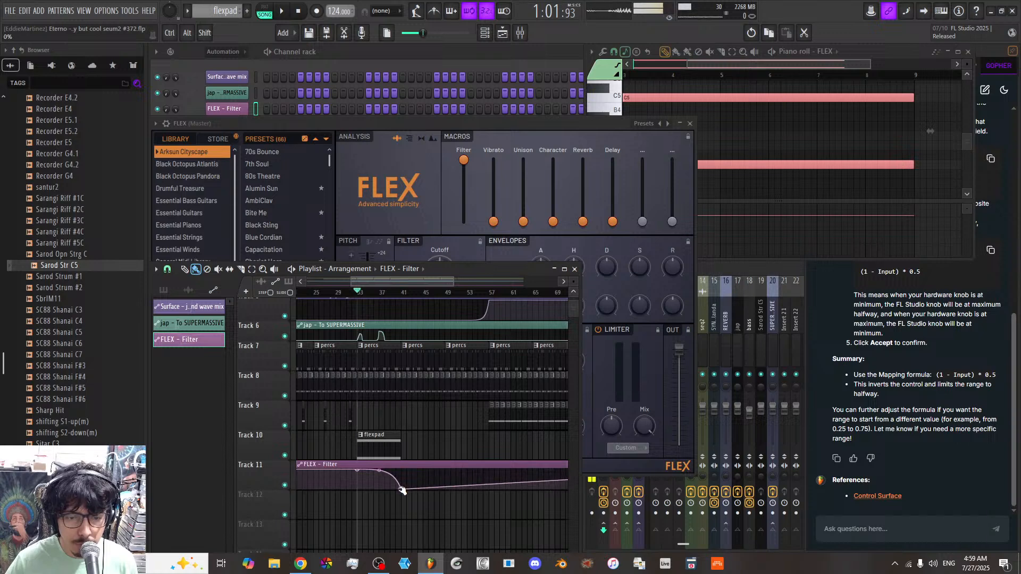
Step: Lower the FLEX output volume to 67% during playback, close the instrument and replay the section from bar 33
{"action": "key", "text": "space"}
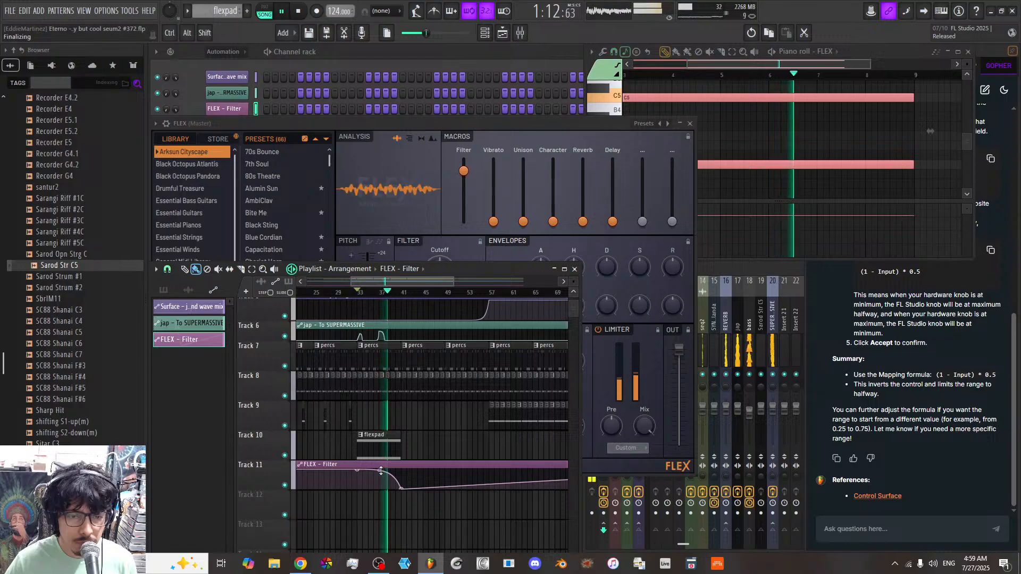
{"action": "left_click_drag", "start_coordinate": [679, 350], "coordinate": [679, 382]}
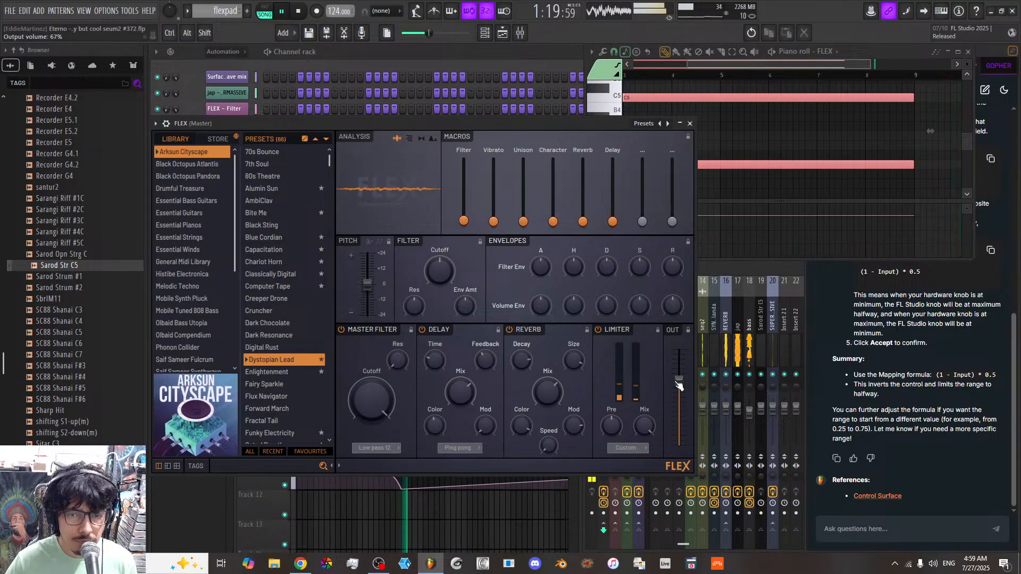
{"action": "left_click", "coordinate": [689, 123]}
{"action": "key", "text": "space"}
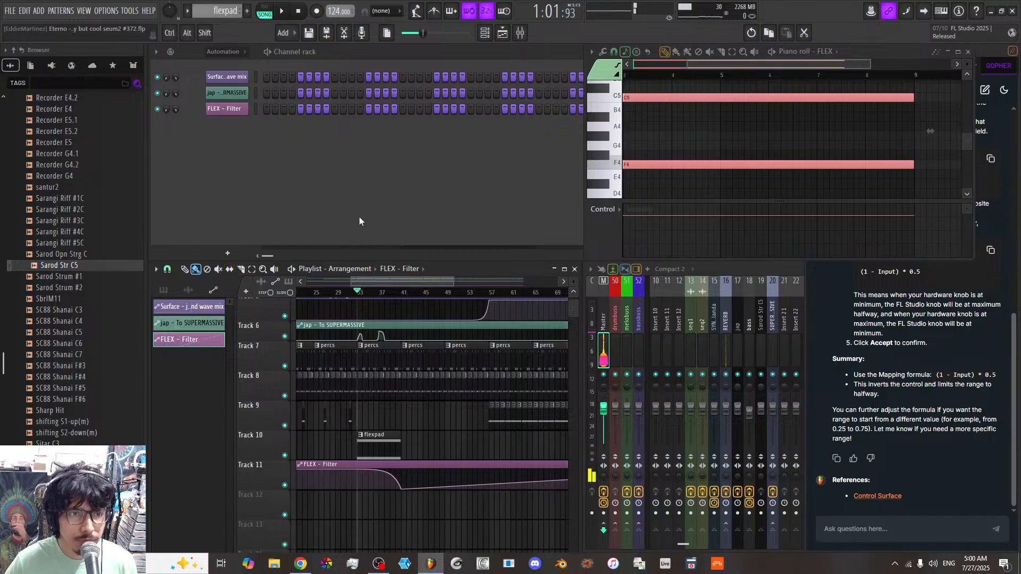
{"action": "key", "text": "space"}
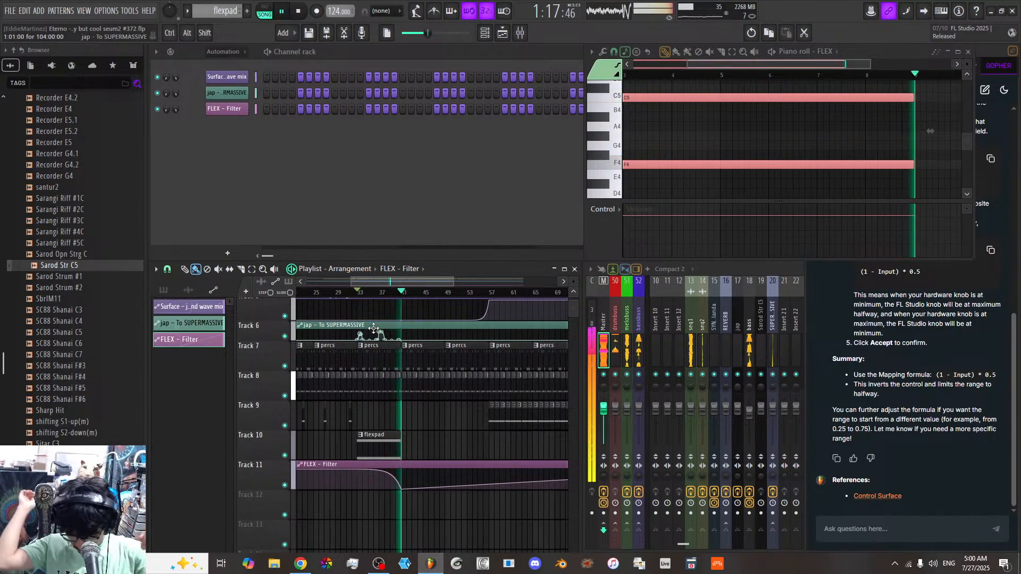
{"action": "key", "text": "space"}
Step: Select bars 33 to 37 in the playlist as the loop region and pick the seq1 clip on Track 2
{"action": "scroll", "coordinate": [360, 282], "scroll_direction": "up", "scroll_amount": 4}
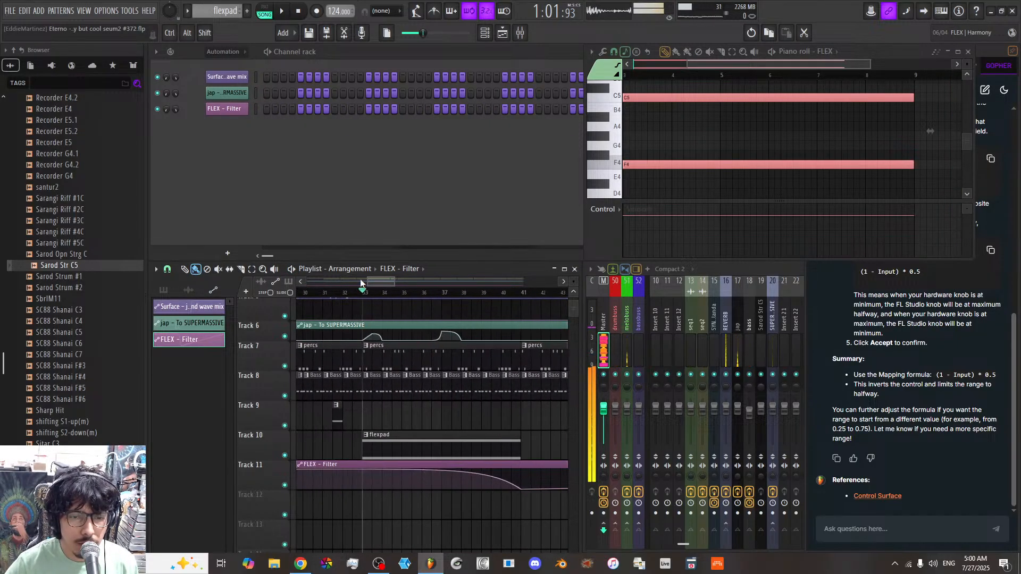
{"action": "left_click_drag", "start_coordinate": [364, 292], "coordinate": [436, 307]}
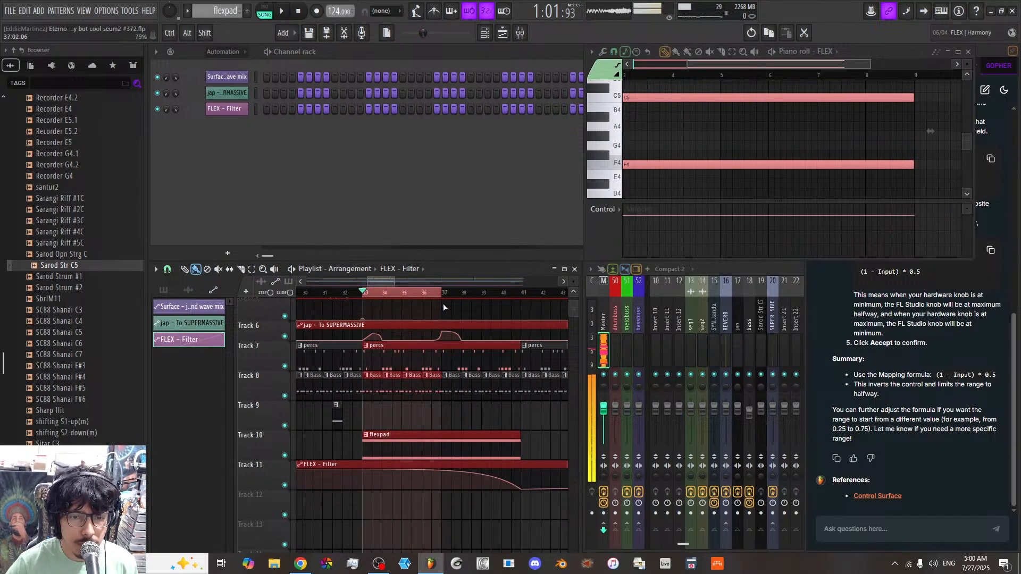
{"action": "scroll", "coordinate": [444, 307], "scroll_direction": "up", "scroll_amount": 5}
{"action": "left_click", "coordinate": [406, 332]}
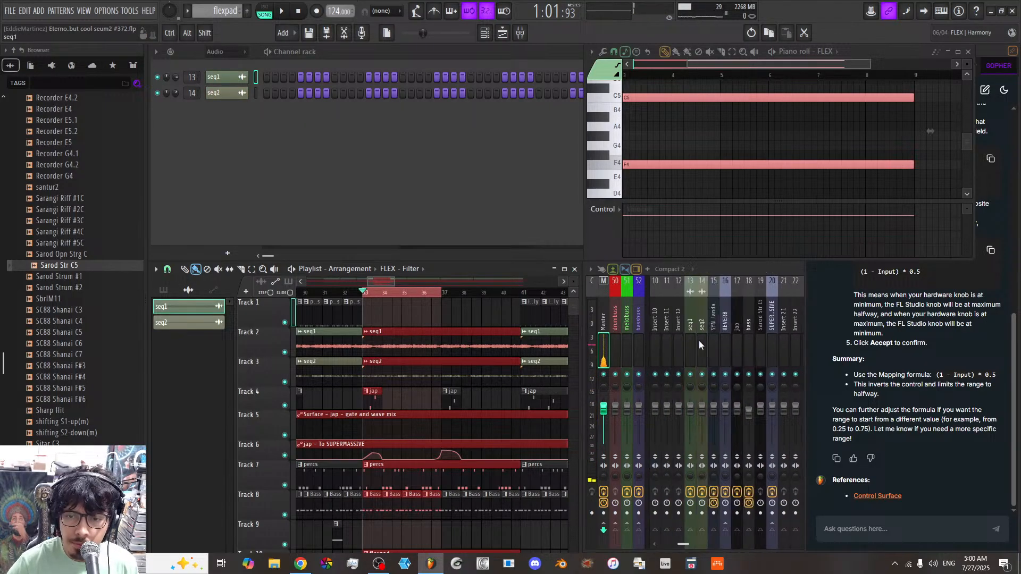
Step: Hide the Gopher help panel to reveal the full mixer and play the selected loop
{"action": "left_click", "coordinate": [1013, 54]}
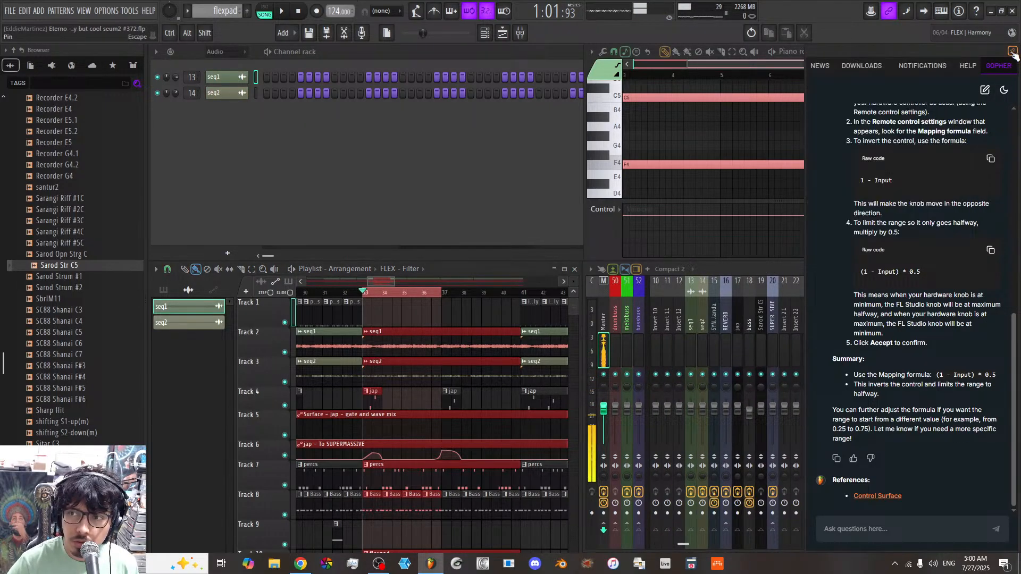
{"action": "left_click", "coordinate": [754, 269]}
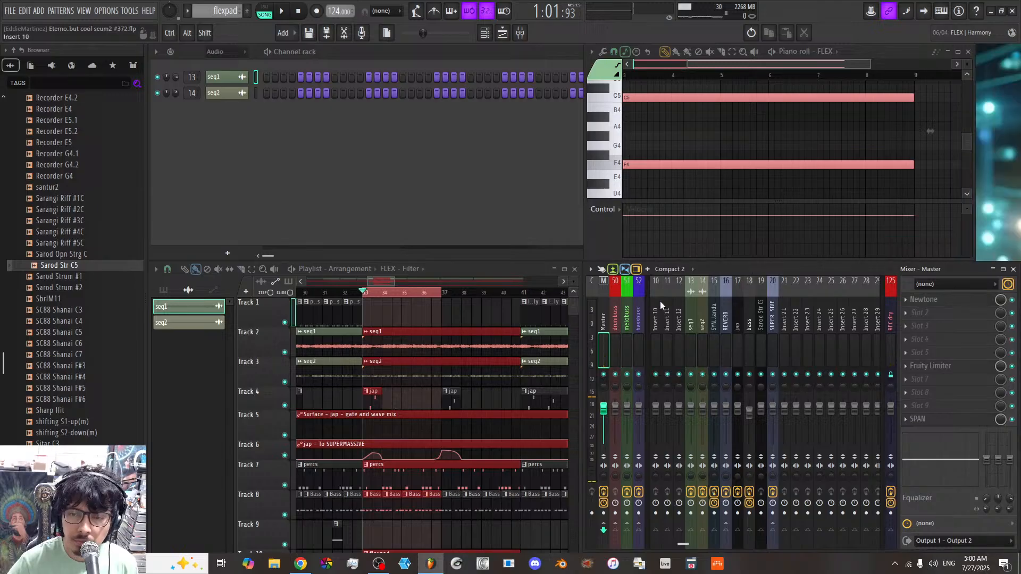
{"action": "key", "text": "space"}
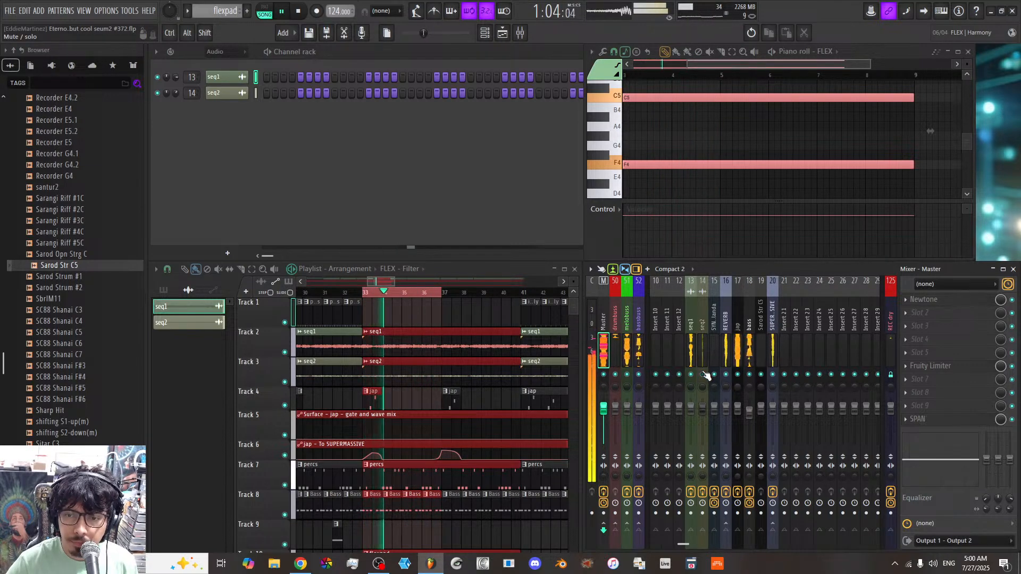
Step: Add the kHs Formant Filter to slot 3 of the seq2 mixer track
{"action": "left_click", "coordinate": [702, 353]}
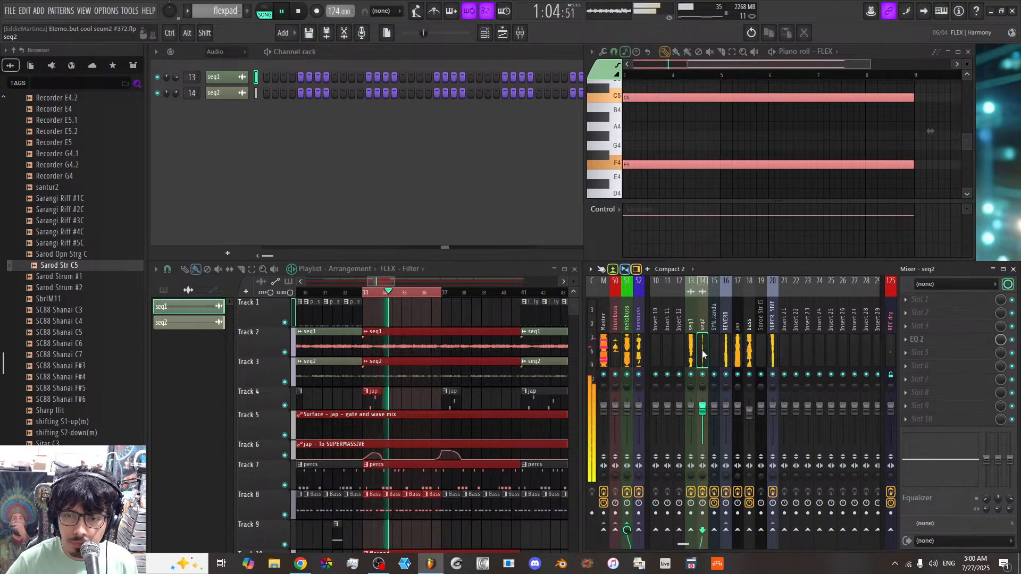
{"action": "left_click", "coordinate": [935, 329]}
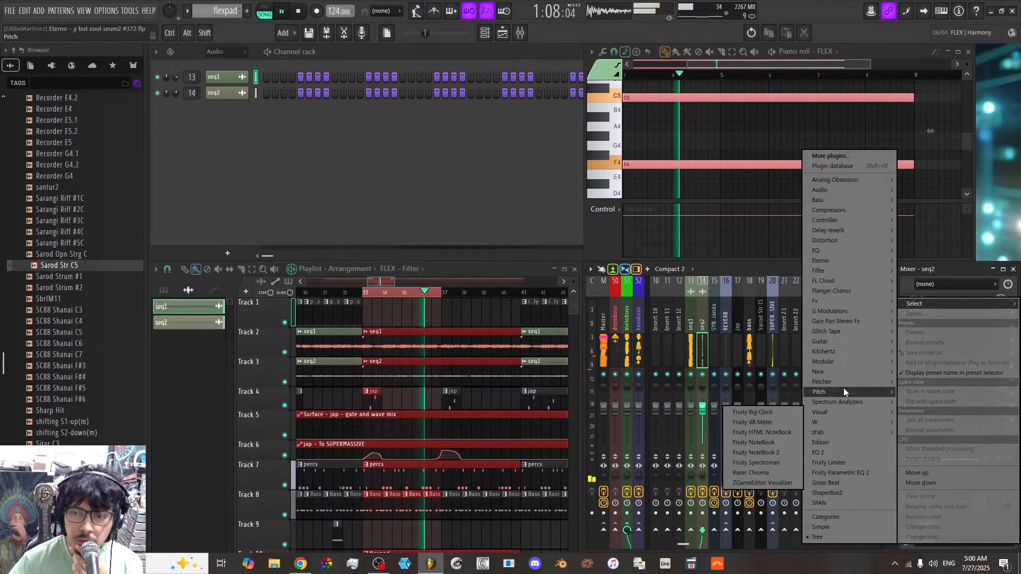
{"action": "mouse_move", "coordinate": [848, 353]}
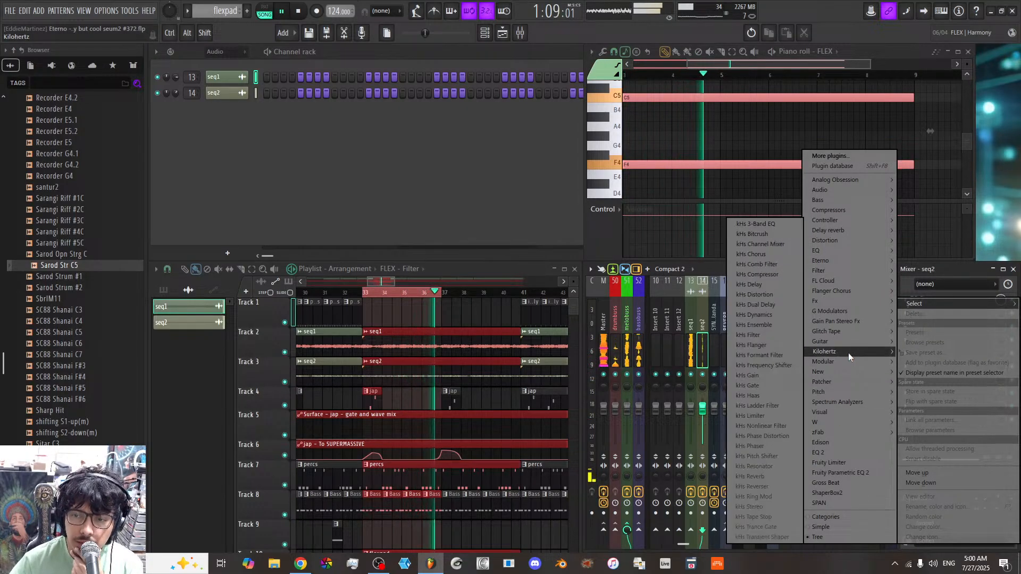
{"action": "left_click", "coordinate": [787, 357]}
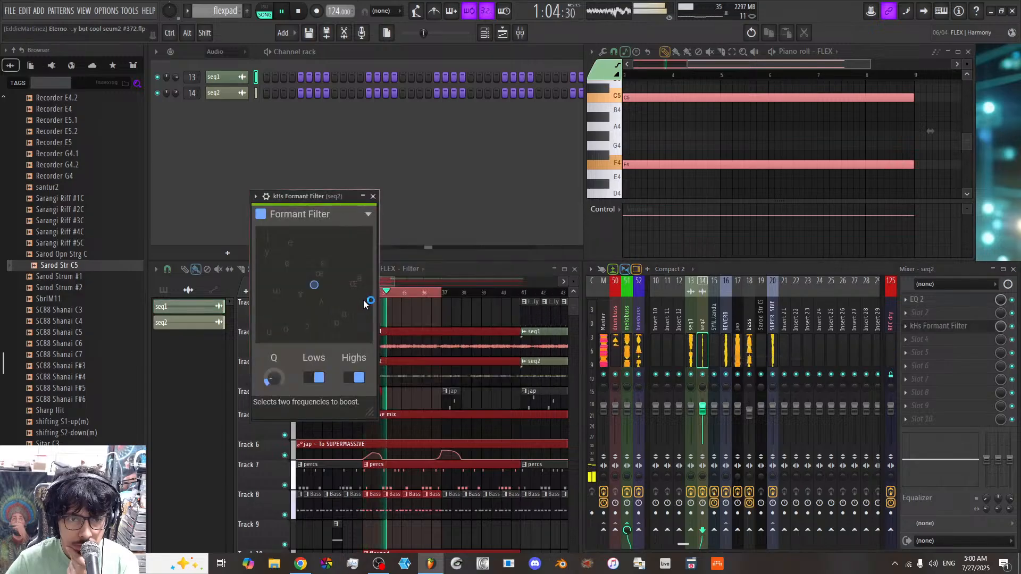
Step: Tune the seq2 Formant Filter while the loop plays, settling its Y frequency near 630 Hz and Q at about 8.9
{"action": "left_click_drag", "start_coordinate": [314, 285], "coordinate": [307, 253]}
{"action": "left_click_drag", "start_coordinate": [277, 379], "coordinate": [277, 344]}
{"action": "left_click_drag", "start_coordinate": [297, 268], "coordinate": [315, 314]}
{"action": "left_click_drag", "start_coordinate": [274, 378], "coordinate": [274, 375]}
{"action": "mouse_move", "coordinate": [314, 318]}
{"action": "left_mouse_down"}
{"action": "mouse_move", "coordinate": [326, 325]}
{"action": "mouse_move", "coordinate": [303, 332]}
{"action": "mouse_move", "coordinate": [301, 263]}
{"action": "mouse_move", "coordinate": [344, 259]}
{"action": "mouse_move", "coordinate": [330, 319]}
{"action": "mouse_move", "coordinate": [299, 326]}
{"action": "mouse_move", "coordinate": [316, 332]}
{"action": "left_mouse_up"}
{"action": "left_click_drag", "start_coordinate": [274, 379], "coordinate": [274, 367]}
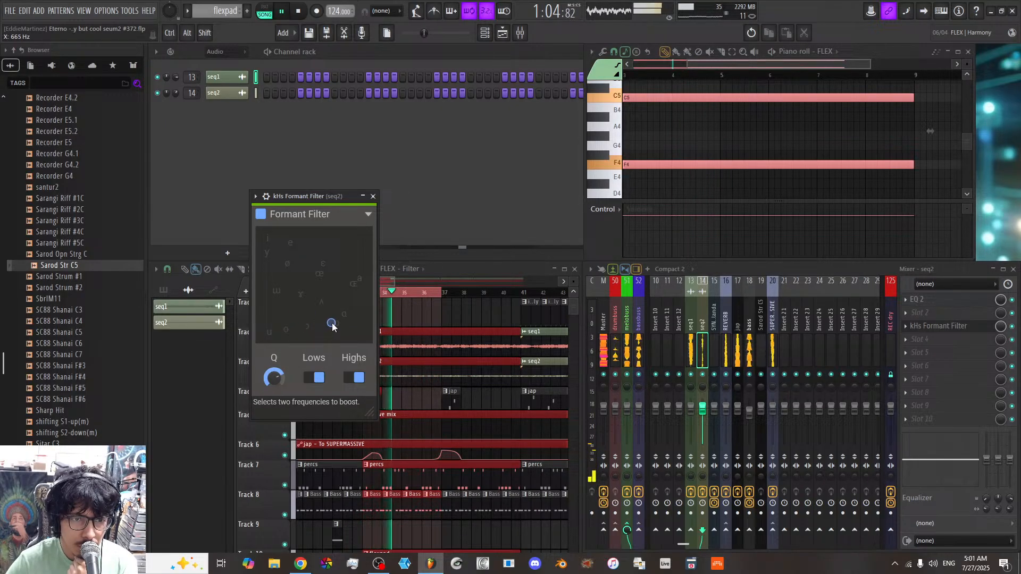
{"action": "mouse_move", "coordinate": [346, 324]}
{"action": "left_mouse_down"}
{"action": "mouse_move", "coordinate": [356, 330]}
{"action": "mouse_move", "coordinate": [350, 323]}
{"action": "left_mouse_up"}
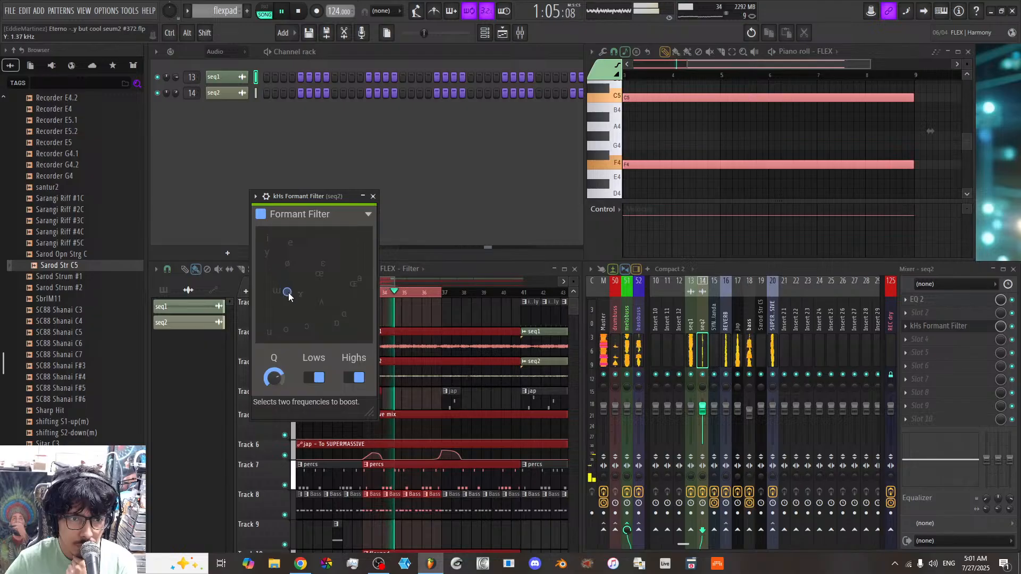
{"action": "left_click_drag", "start_coordinate": [306, 307], "coordinate": [323, 327]}
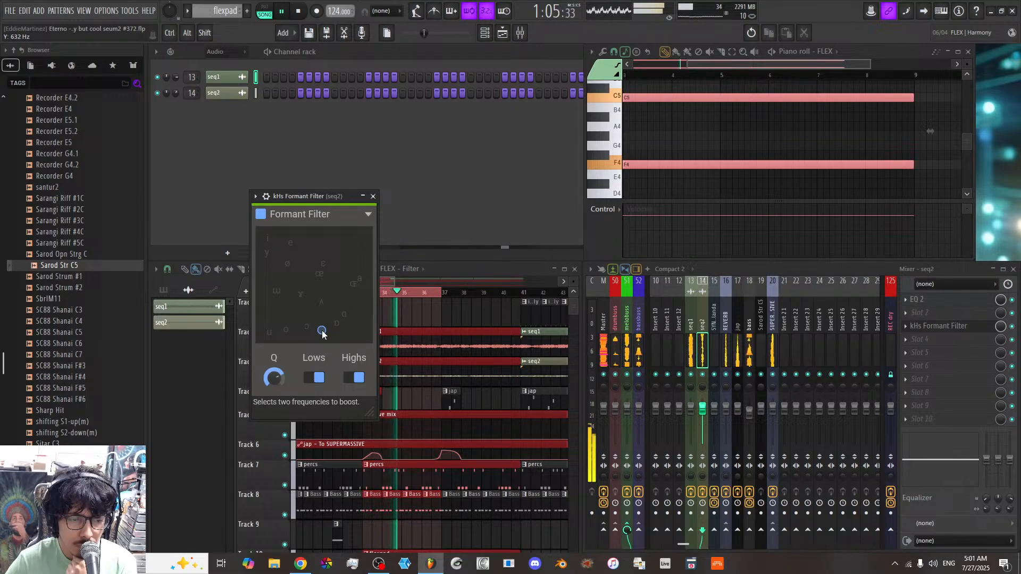
{"action": "left_click_drag", "start_coordinate": [322, 333], "coordinate": [322, 335]}
{"action": "left_click_drag", "start_coordinate": [274, 378], "coordinate": [275, 382]}
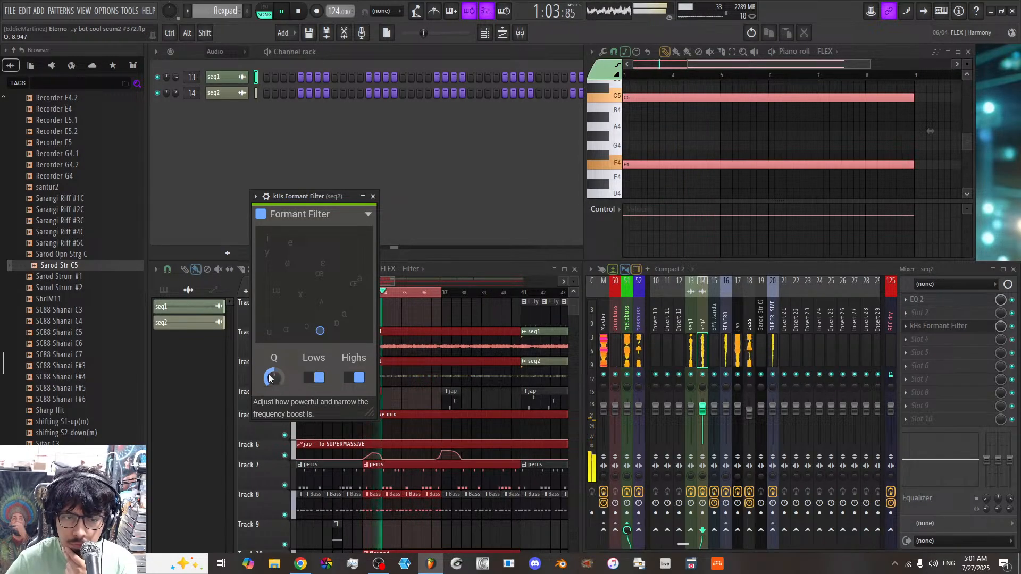
Step: Add the kHs Formant Filter to slot 3 of the seq1 mixer track
{"action": "left_click", "coordinate": [691, 343]}
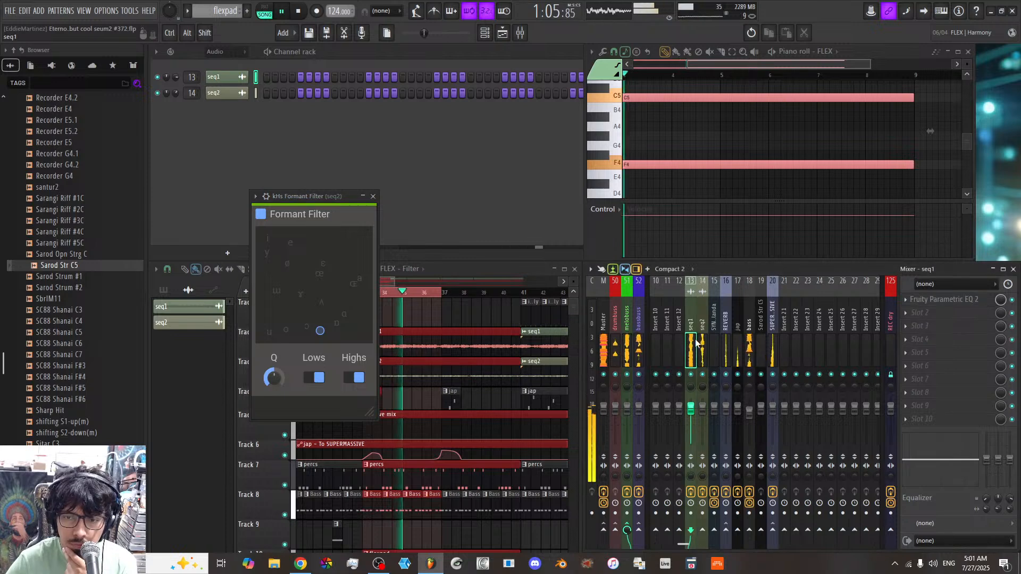
{"action": "left_click", "coordinate": [936, 313]}
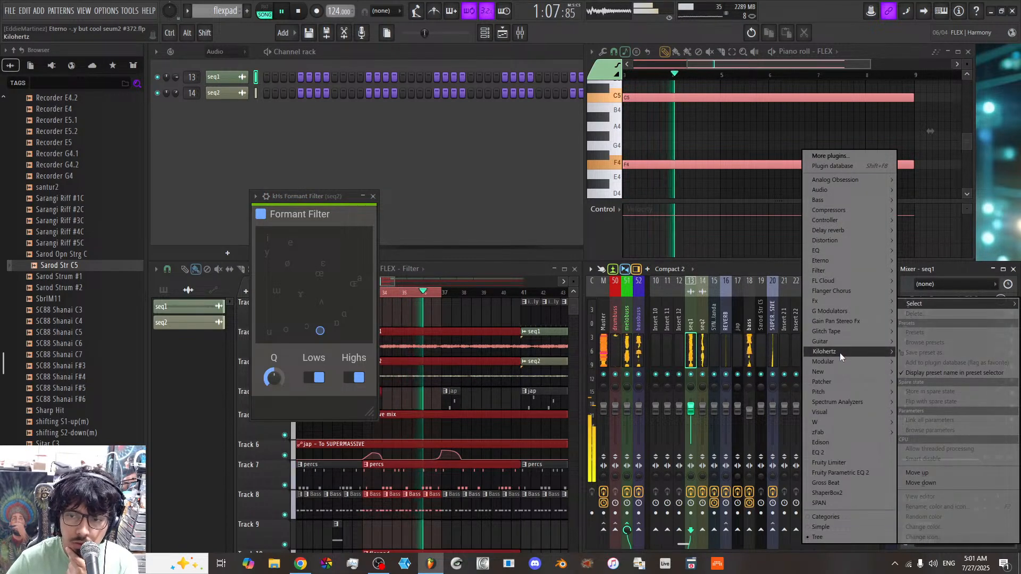
{"action": "mouse_move", "coordinate": [840, 353]}
{"action": "left_click", "coordinate": [761, 360]}
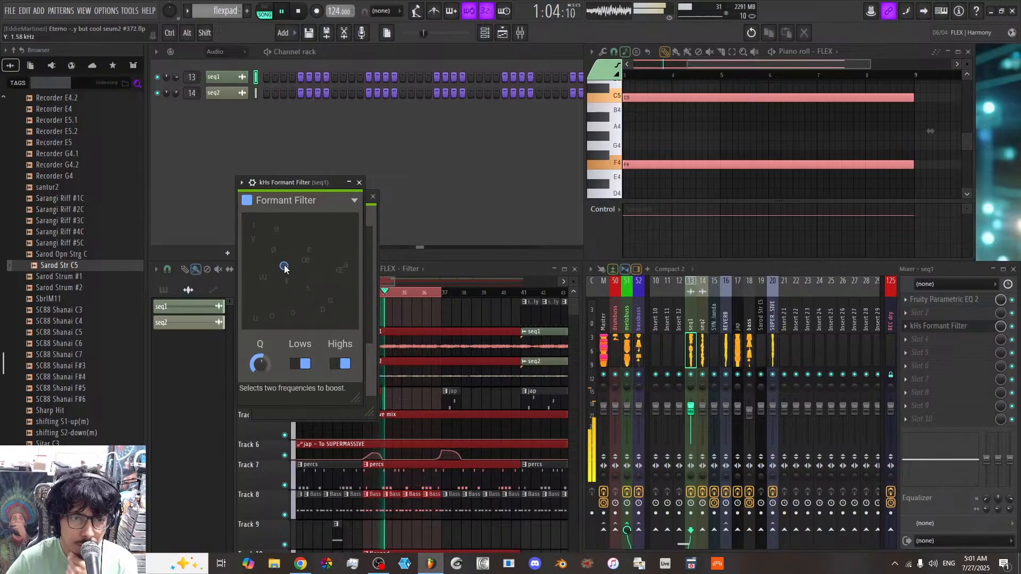
Step: Sweep the seq1 Formant Filter point through the vowels, raise its Q and leave the point close to the u vowel
{"action": "left_click_drag", "start_coordinate": [269, 302], "coordinate": [290, 283]}
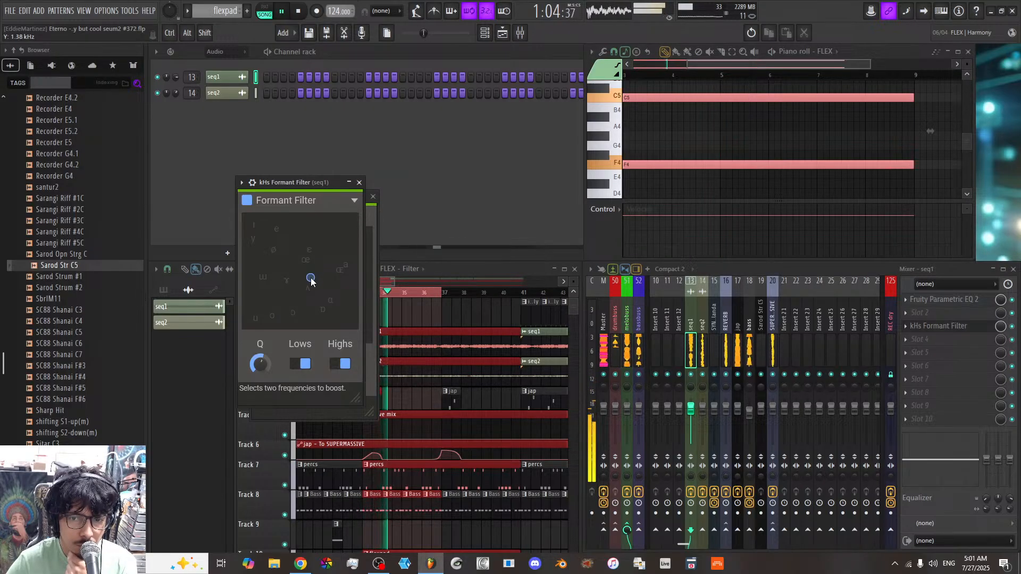
{"action": "left_click_drag", "start_coordinate": [313, 282], "coordinate": [308, 294]}
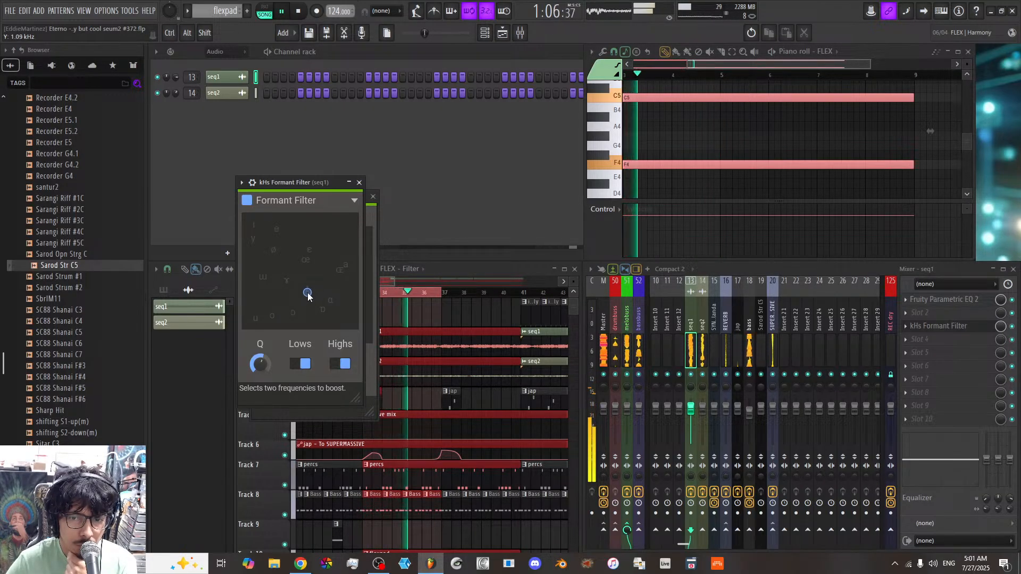
{"action": "left_click_drag", "start_coordinate": [297, 305], "coordinate": [278, 313]}
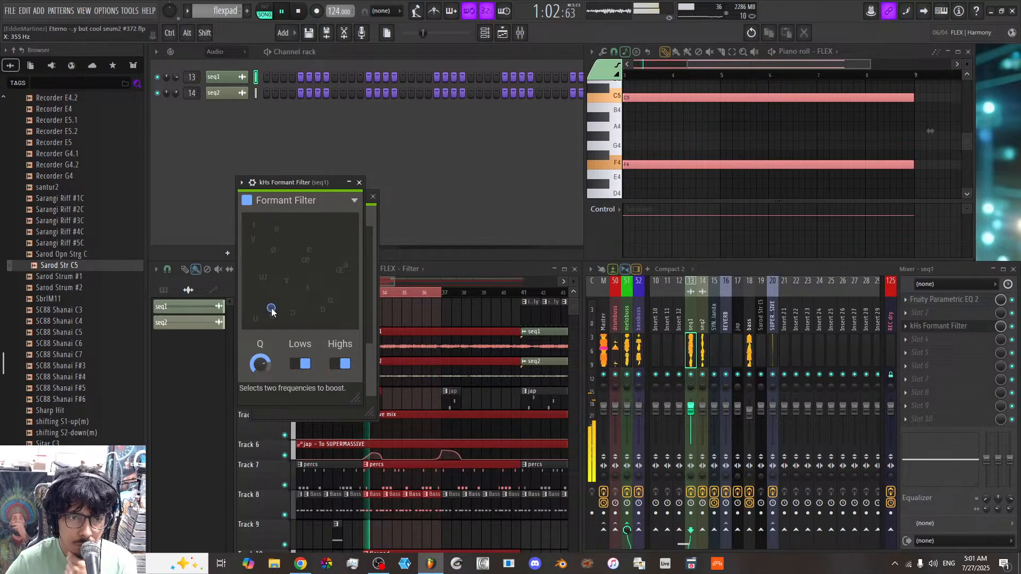
{"action": "left_click_drag", "start_coordinate": [267, 290], "coordinate": [259, 310]}
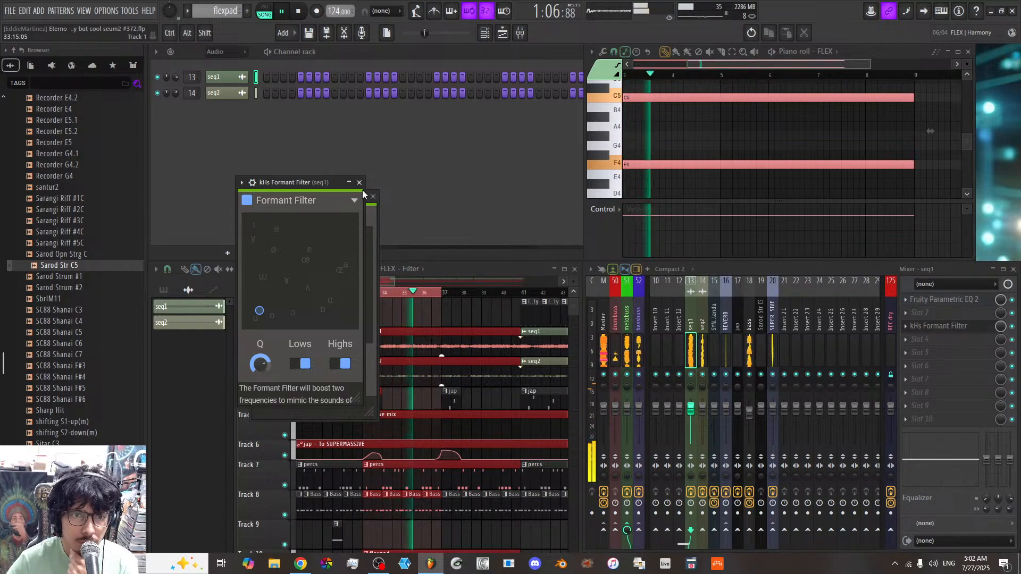
Step: Shift the seq2 Formant Filter point slightly lower in X frequency, beside the ɔ vowel, and readjust its Q
{"action": "left_click", "coordinate": [376, 218]}
{"action": "left_click_drag", "start_coordinate": [319, 335], "coordinate": [309, 335]}
{"action": "left_click_drag", "start_coordinate": [274, 379], "coordinate": [280, 374]}
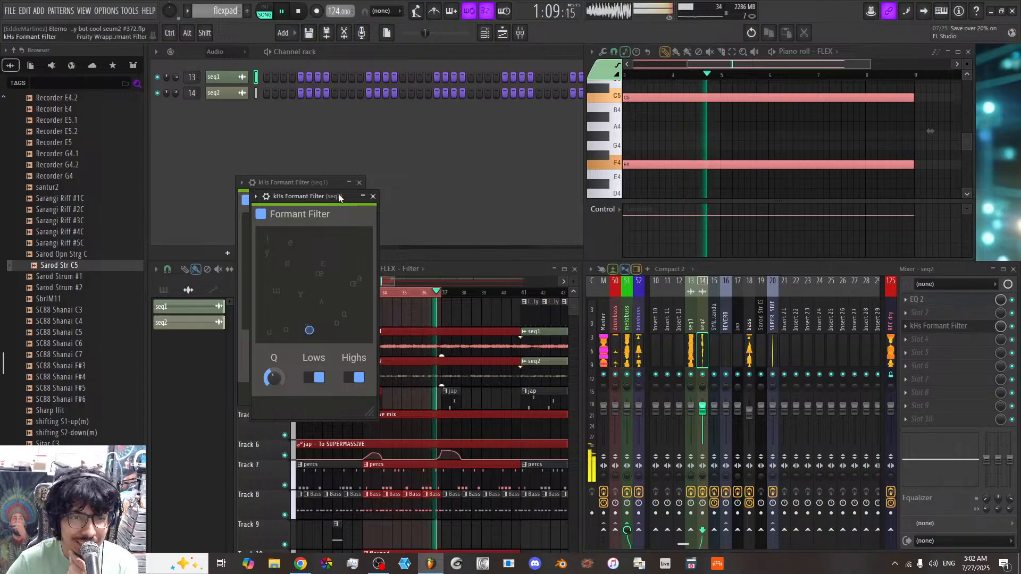
Step: Close the Formant Filter windows for seq1 and seq2
{"action": "left_click", "coordinate": [322, 185]}
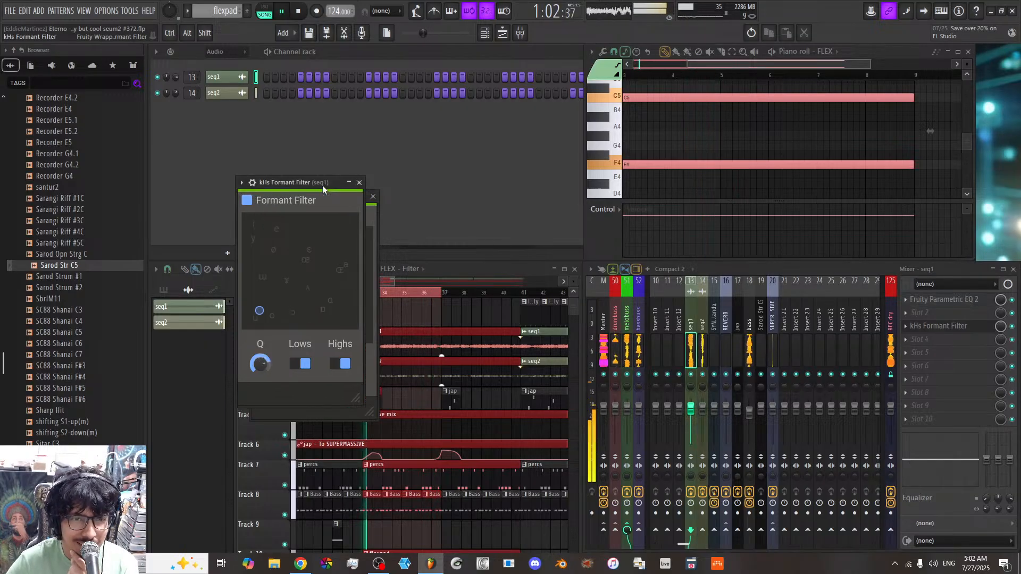
{"action": "left_click", "coordinate": [359, 183]}
{"action": "left_click", "coordinate": [372, 197]}
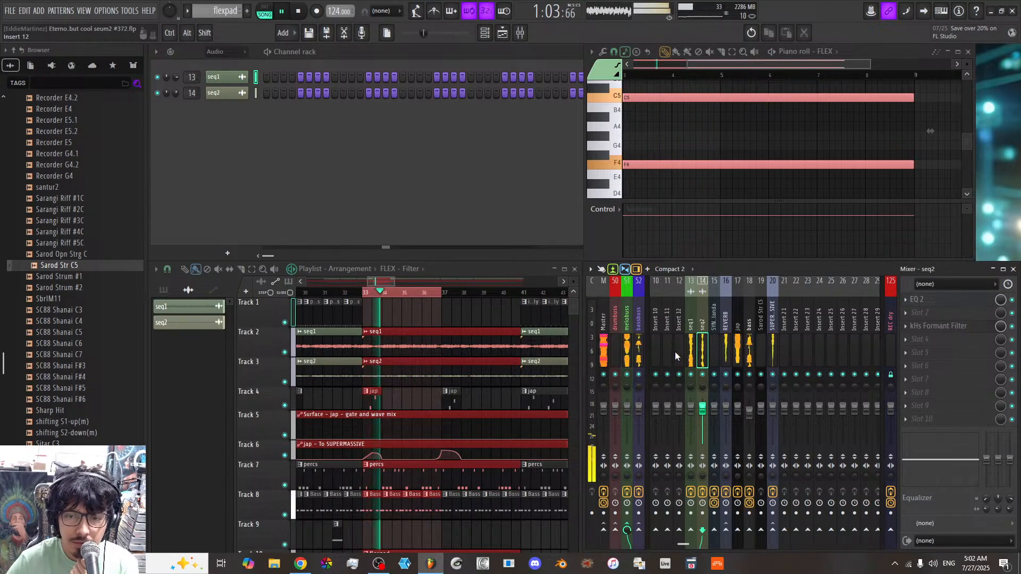
Step: Switch the channel rack's group filter from Audio to Unsorted to list the instrument and drum channels
{"action": "scroll", "coordinate": [675, 352], "scroll_direction": "up", "scroll_amount": 3}
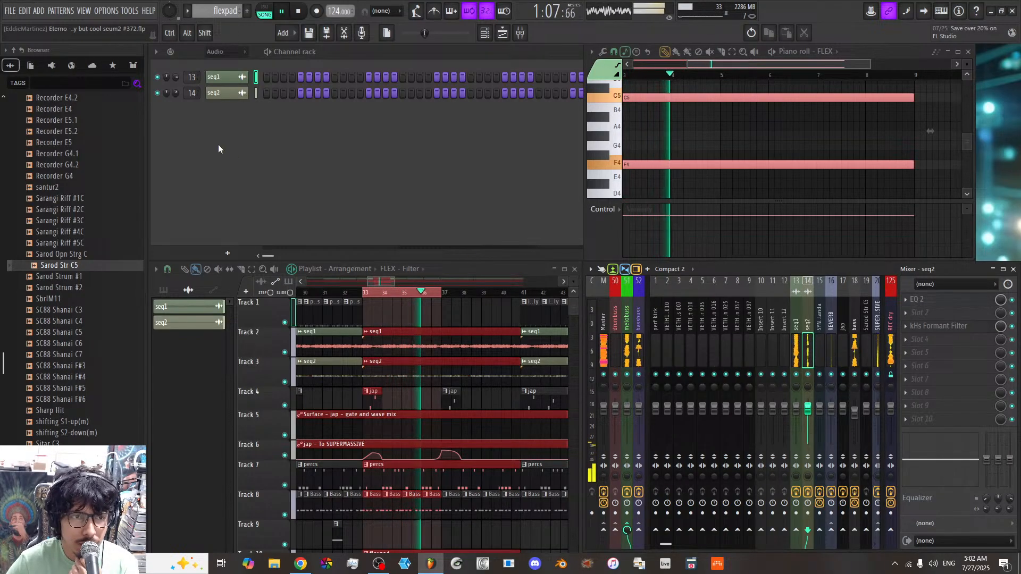
{"action": "left_click", "coordinate": [214, 51]}
{"action": "left_click", "coordinate": [224, 96]}
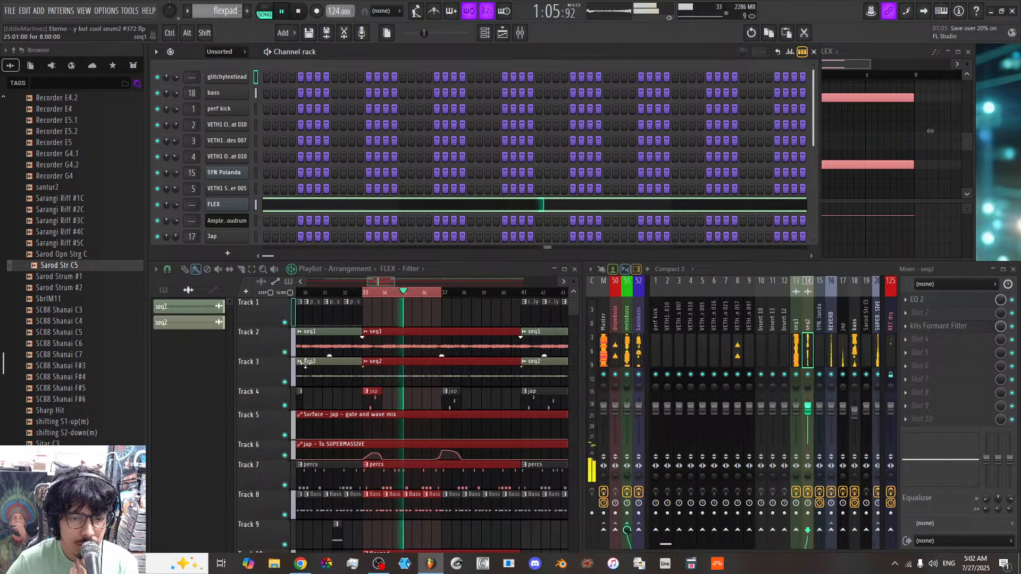
Step: Delete the percs clip at bar 33 on Track 7 and restore it
{"action": "scroll", "coordinate": [413, 444], "scroll_direction": "down", "scroll_amount": 1}
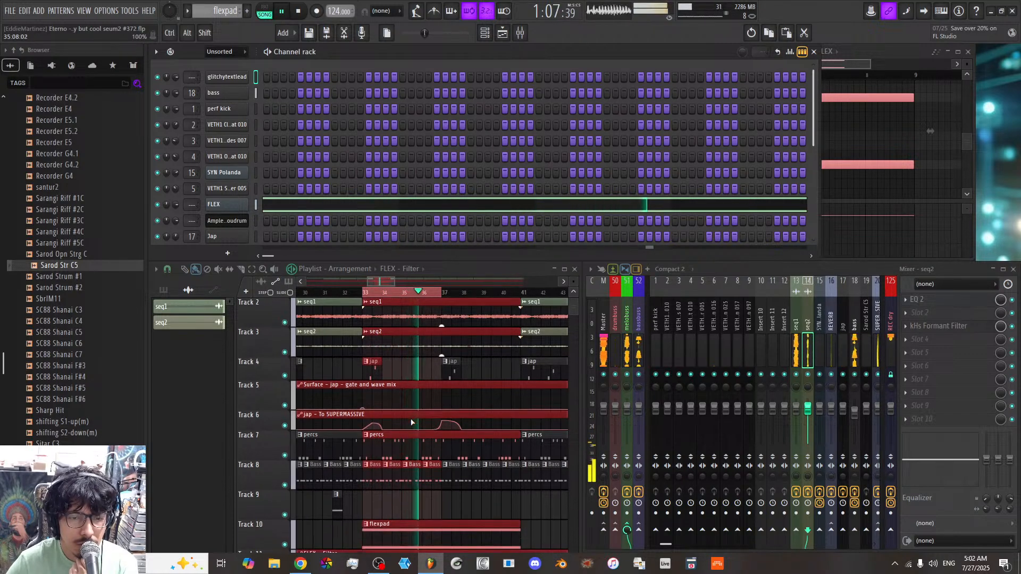
{"action": "right_click", "coordinate": [416, 449]}
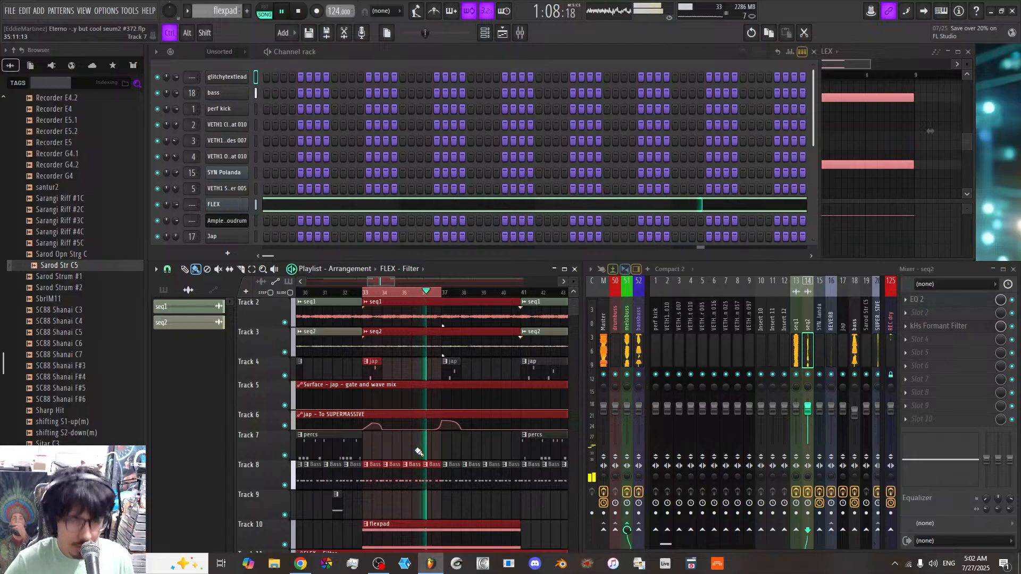
{"action": "left_click", "coordinate": [420, 452]}
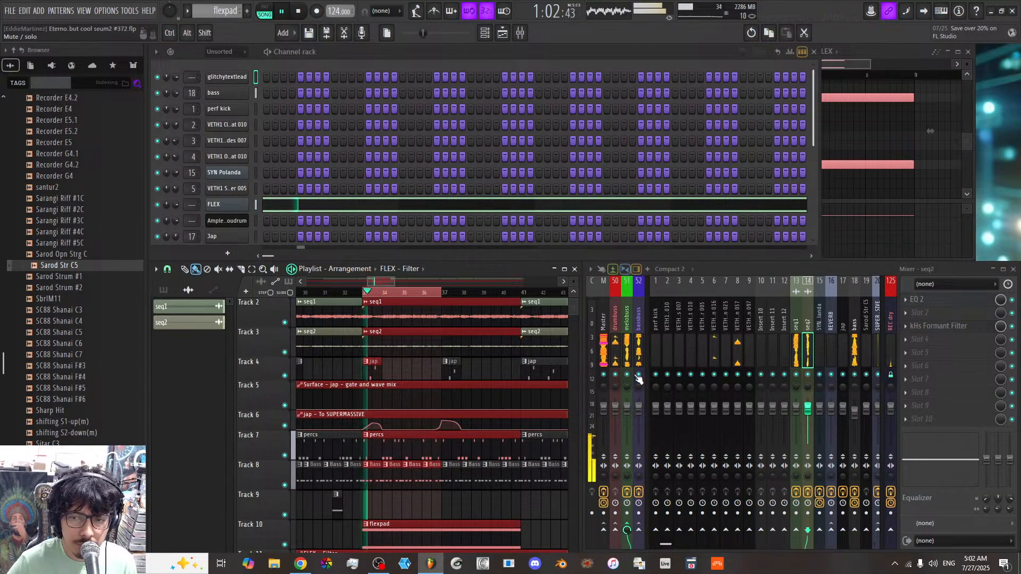
Step: Pan the VETH1 Percussion 016 mixer track 20% left and adjust the panning of VETH1 Percussion 057
{"action": "left_click", "coordinate": [714, 356]}
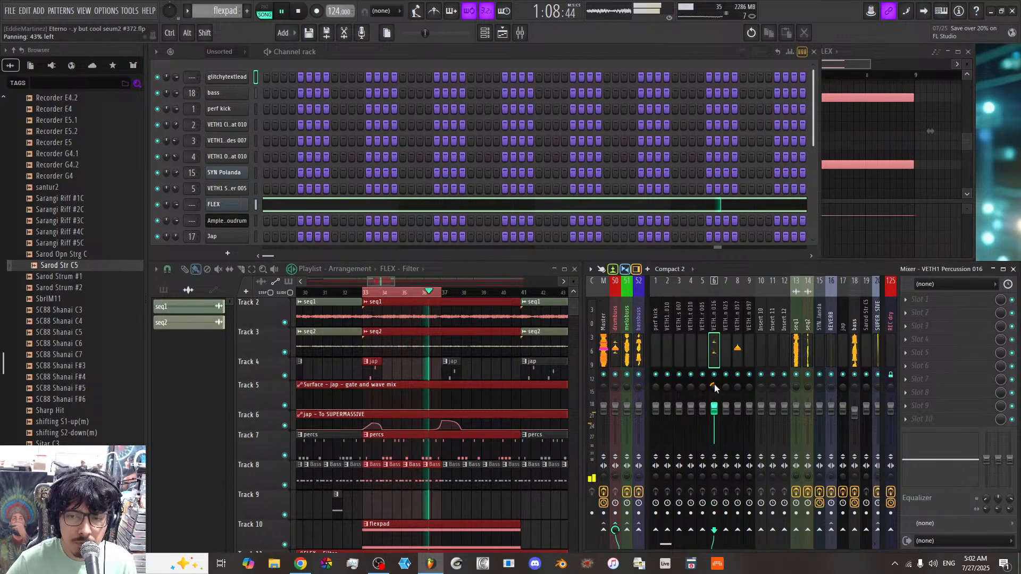
{"action": "left_click_drag", "start_coordinate": [714, 385], "coordinate": [714, 377]}
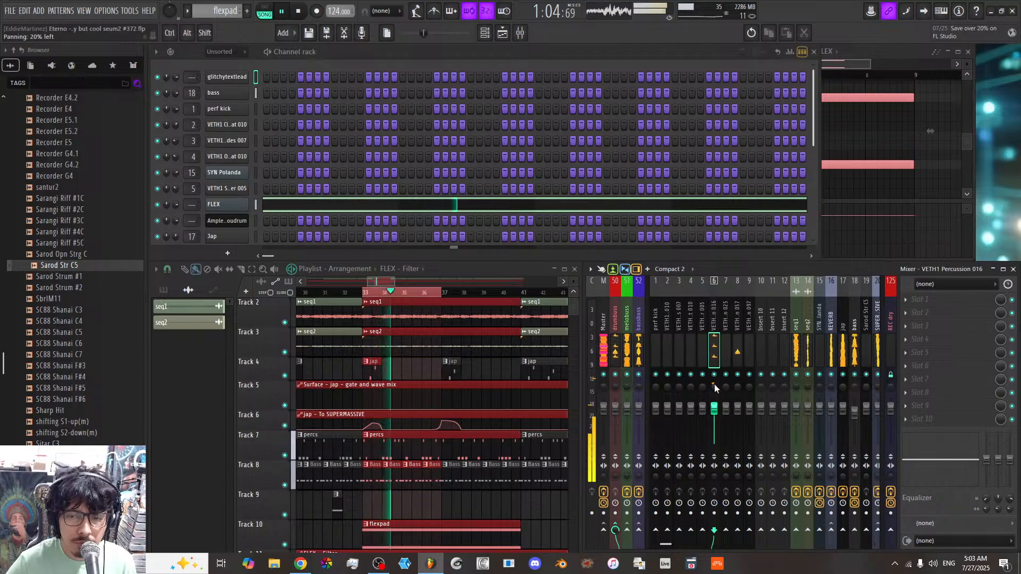
{"action": "mouse_move", "coordinate": [739, 387]}
{"action": "left_mouse_down"}
{"action": "mouse_move", "coordinate": [739, 400]}
{"action": "mouse_move", "coordinate": [740, 380]}
{"action": "left_mouse_up"}
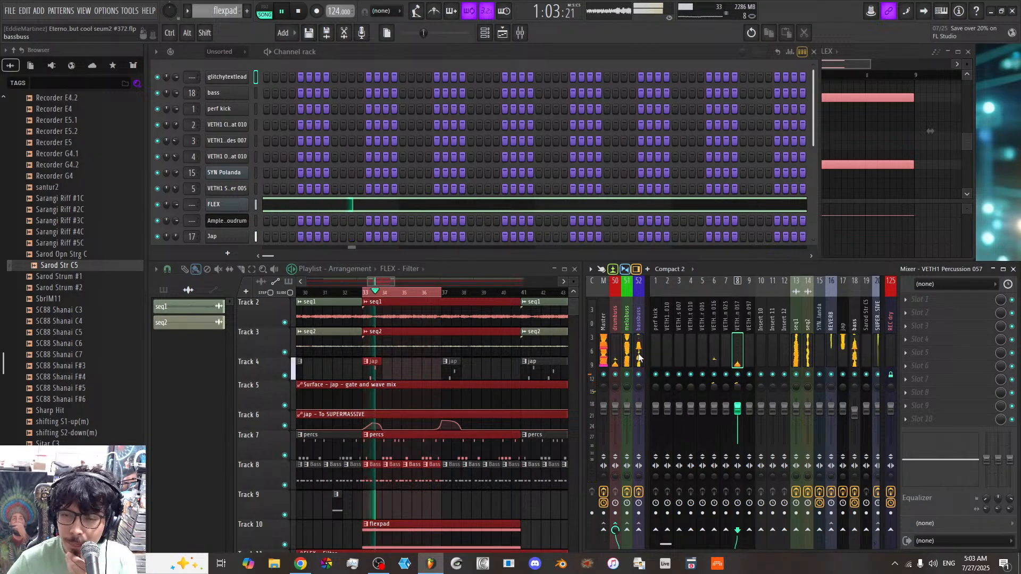
Step: Extend the playlist's loop selection from bar 33 to bar 41
{"action": "scroll", "coordinate": [459, 449], "scroll_direction": "down", "scroll_amount": 3}
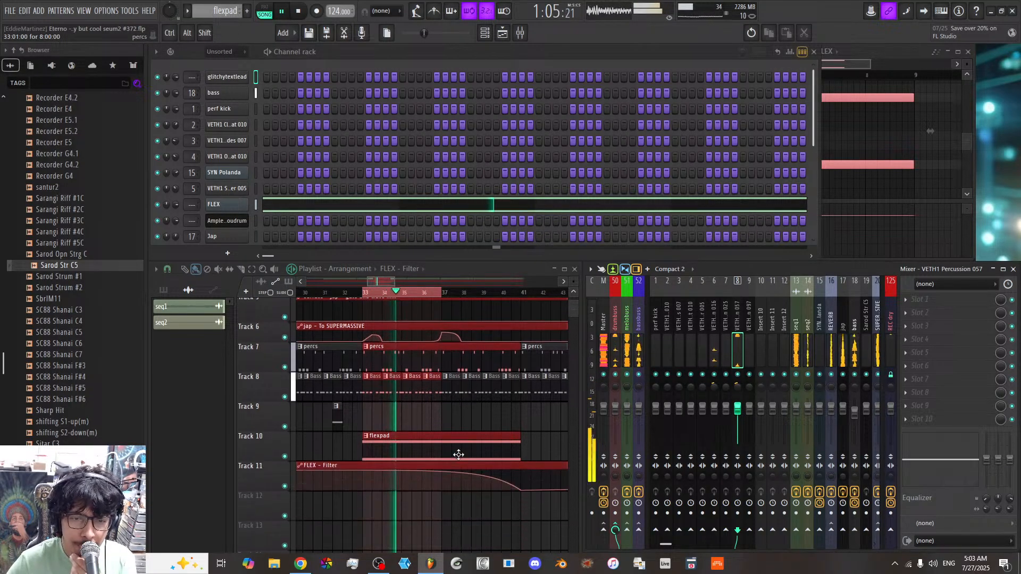
{"action": "right_click", "coordinate": [522, 293]}
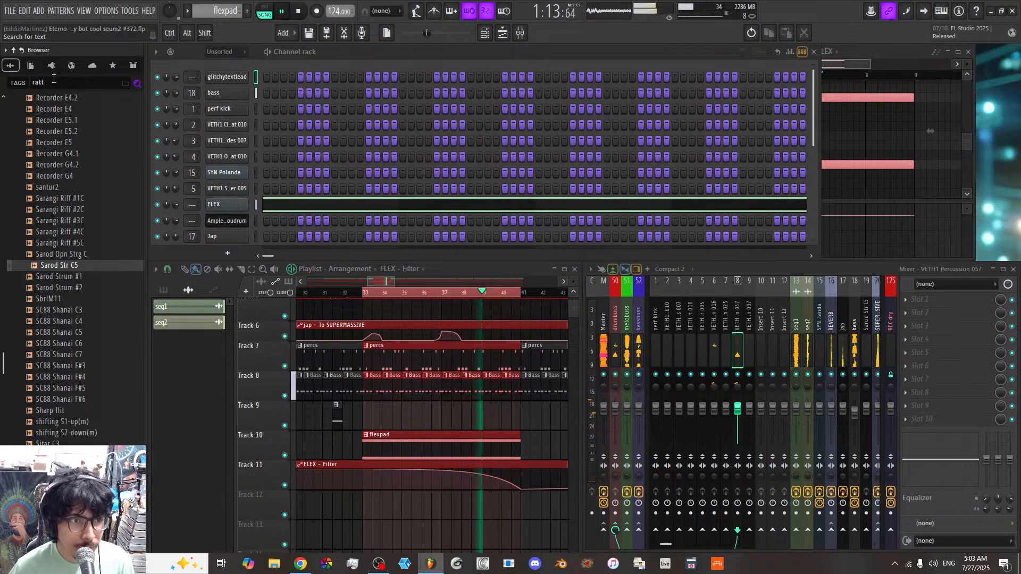
Step: Search the browser for "rattle snak" and place the Tribal Snake Rattle sample on Track 9 just before bar 41
{"action": "type", "text": "le"}
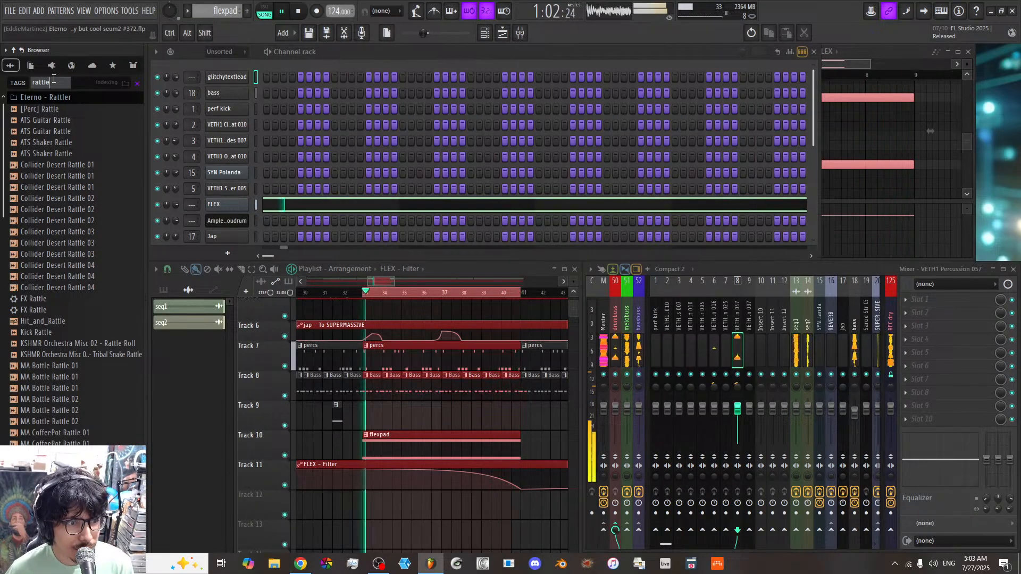
{"action": "type", "text": " snak"}
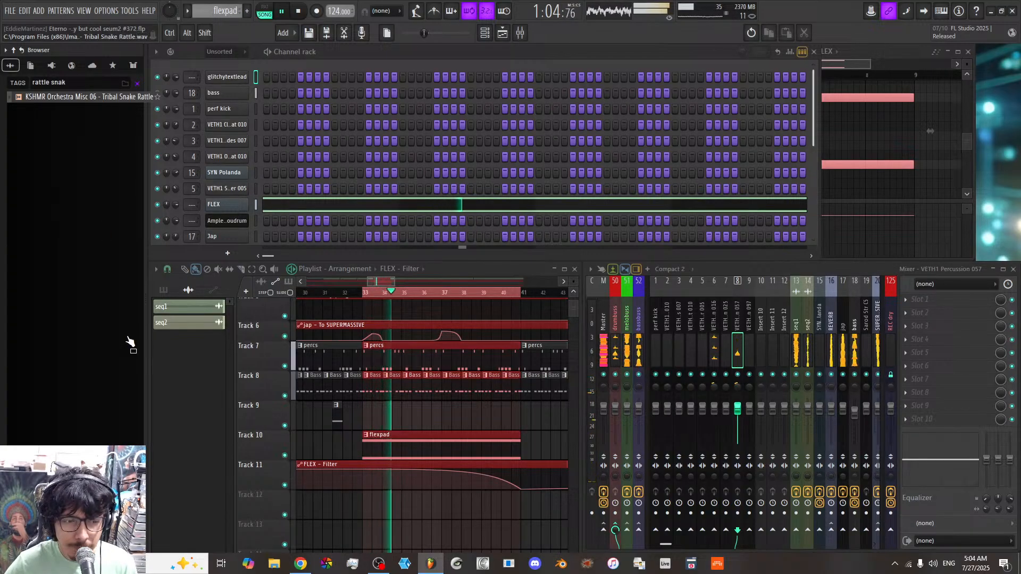
{"action": "left_click_drag", "start_coordinate": [101, 98], "coordinate": [517, 420]}
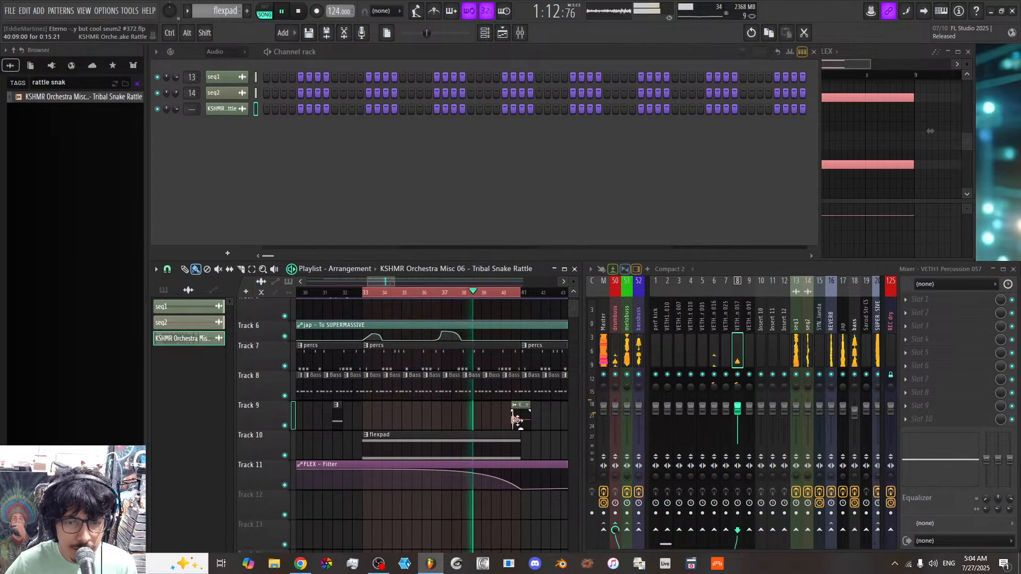
Step: Lengthen the snake rattle clip at its beginning, position it to start at 40:03:00, and audition it from bar 40
{"action": "scroll", "coordinate": [458, 284], "scroll_direction": "up", "scroll_amount": 5}
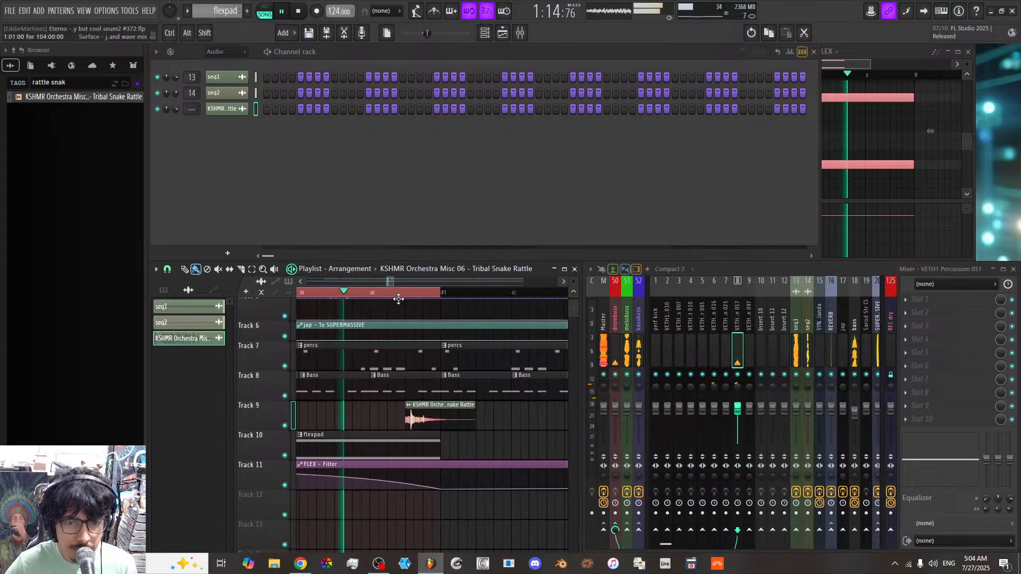
{"action": "left_click_drag", "start_coordinate": [430, 420], "coordinate": [421, 420]}
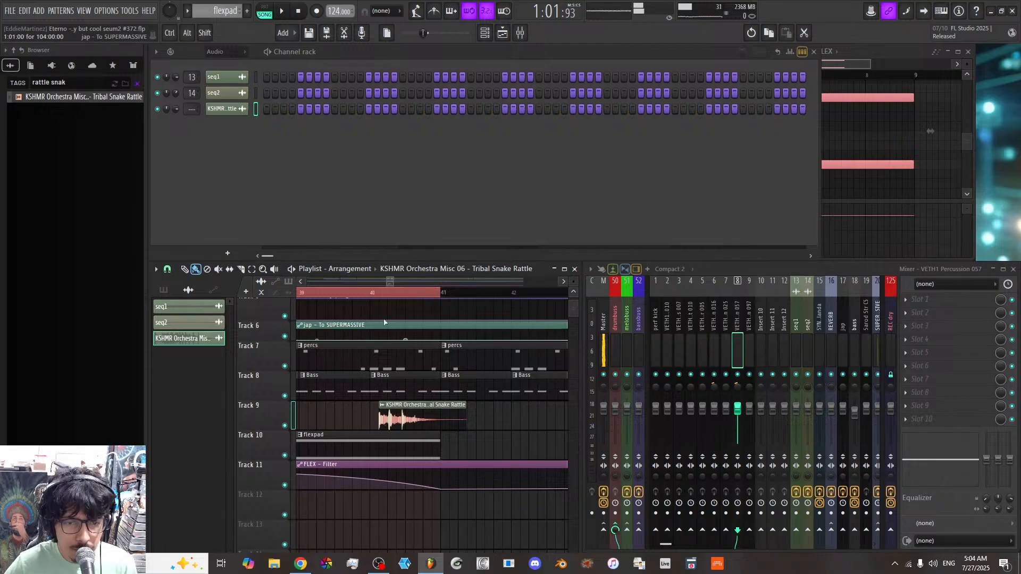
{"action": "left_click", "coordinate": [370, 294]}
{"action": "key", "text": "space"}
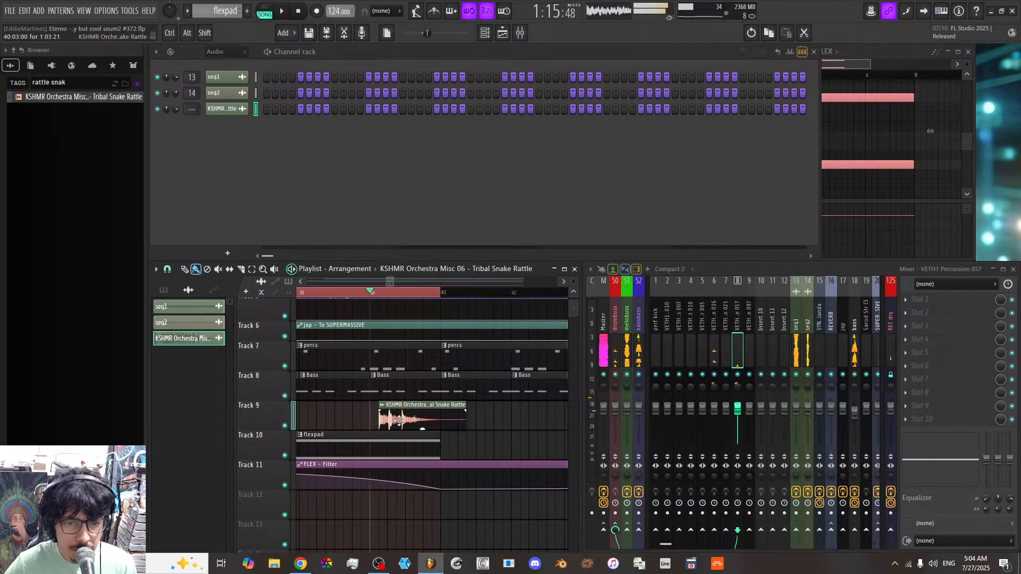
{"action": "key", "text": "space"}
Step: Shift the snake rattle clip later on Track 9 and extend its beginning back to 39:15:14
{"action": "double_click", "coordinate": [419, 412]}
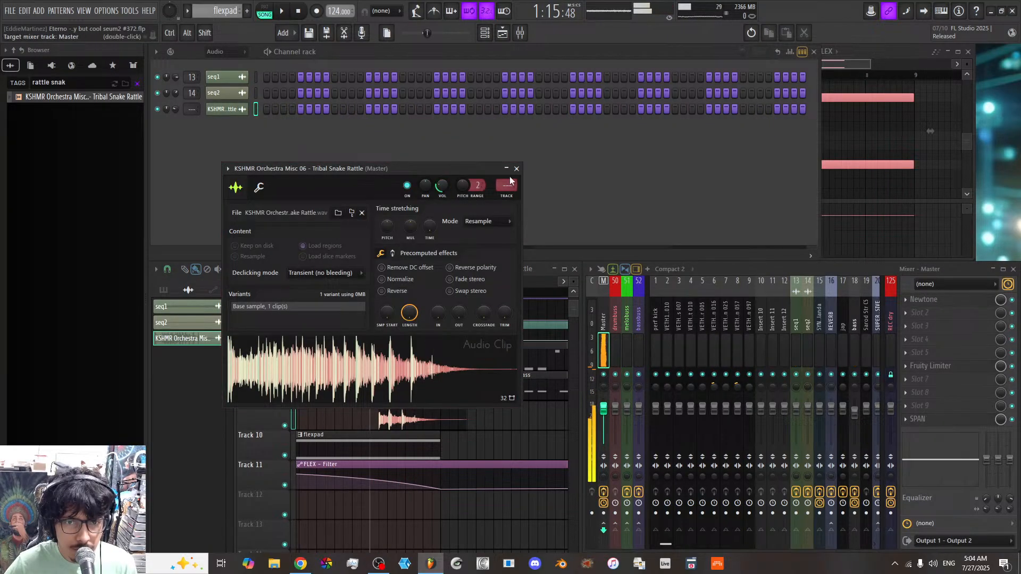
{"action": "left_click", "coordinate": [514, 169]}
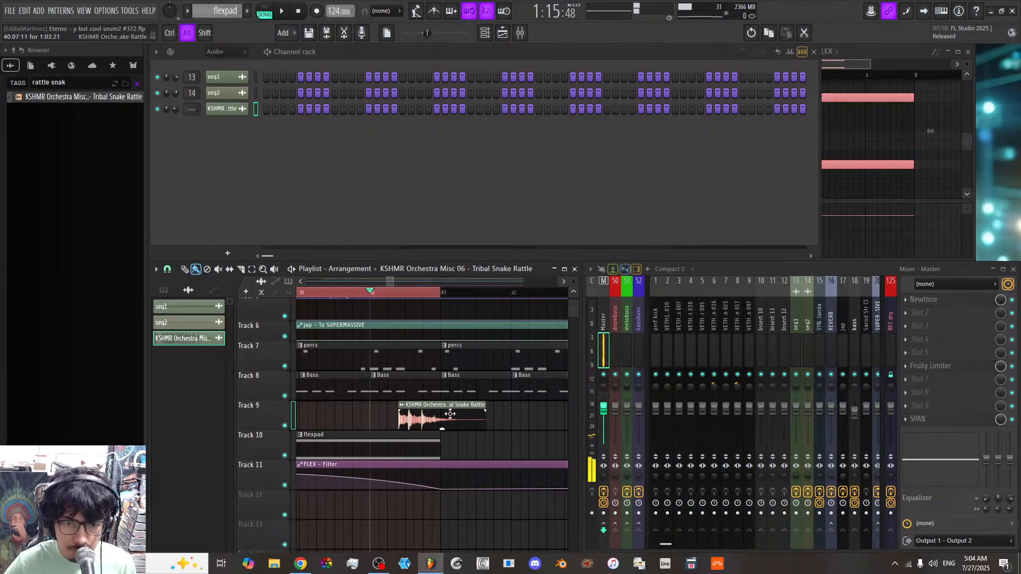
{"action": "key", "text": "space"}
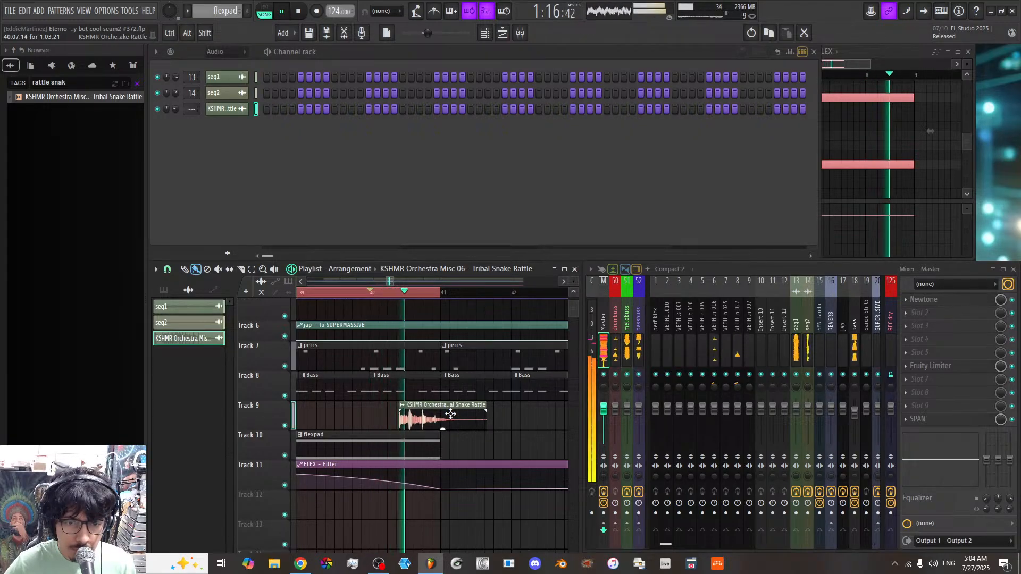
{"action": "left_click_drag", "start_coordinate": [442, 416], "coordinate": [370, 424]}
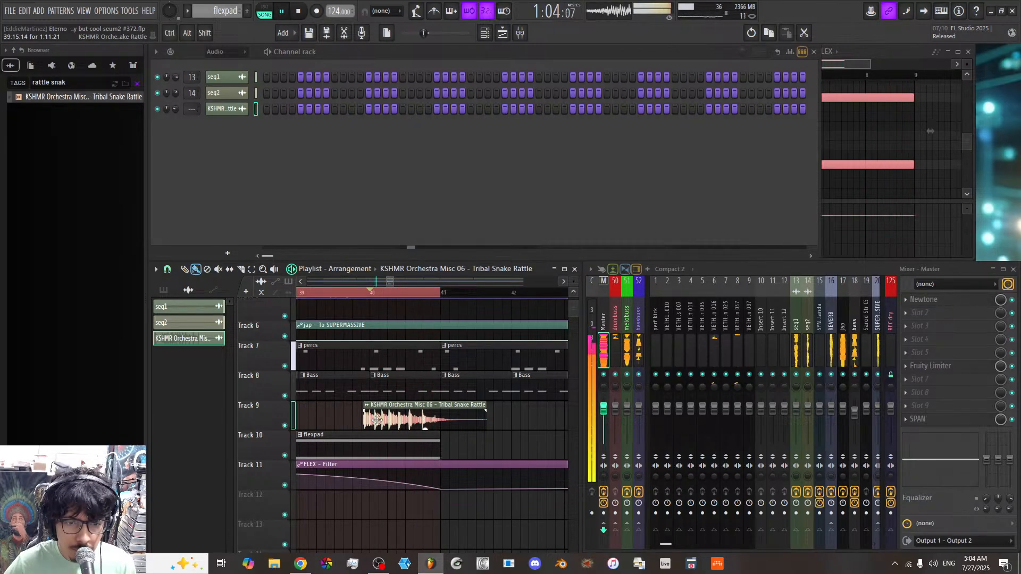
Step: Extend the loop selection past the snake rattle to about bar 46 and clear the clip selection
{"action": "scroll", "coordinate": [432, 284], "scroll_direction": "down", "scroll_amount": 5}
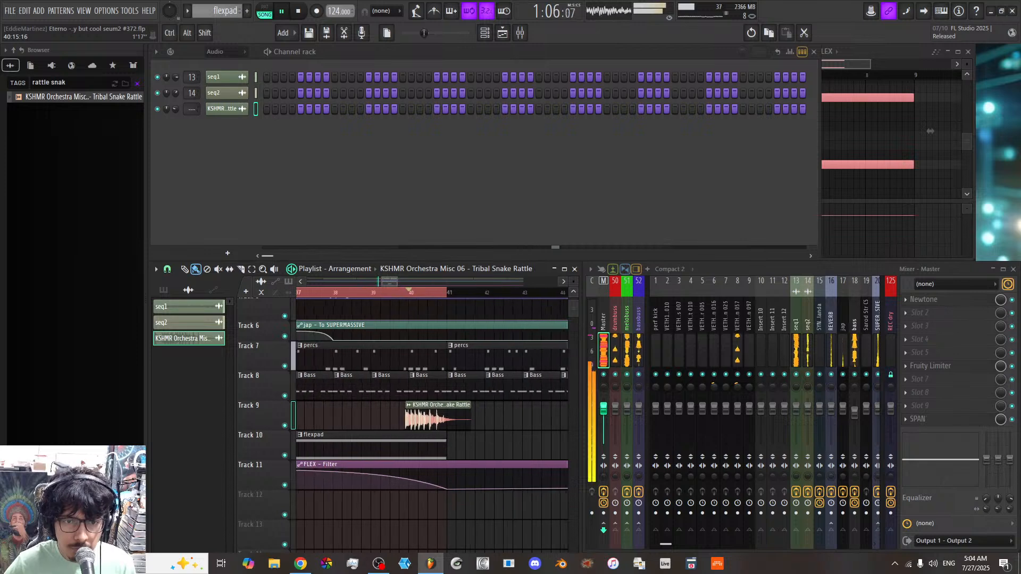
{"action": "left_click_drag", "start_coordinate": [487, 294], "coordinate": [524, 294]}
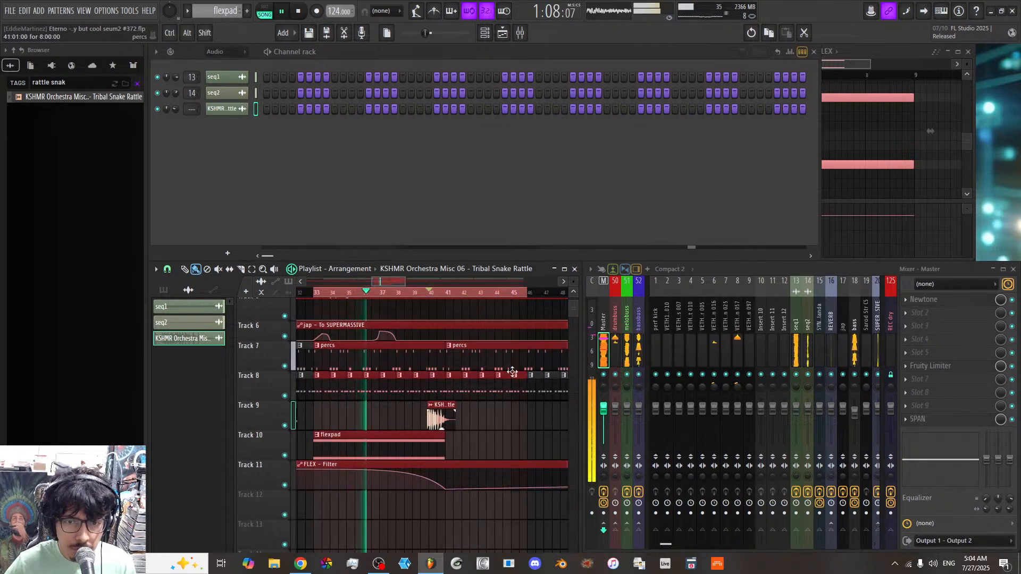
{"action": "left_click", "coordinate": [504, 424], "text": "ctrl"}
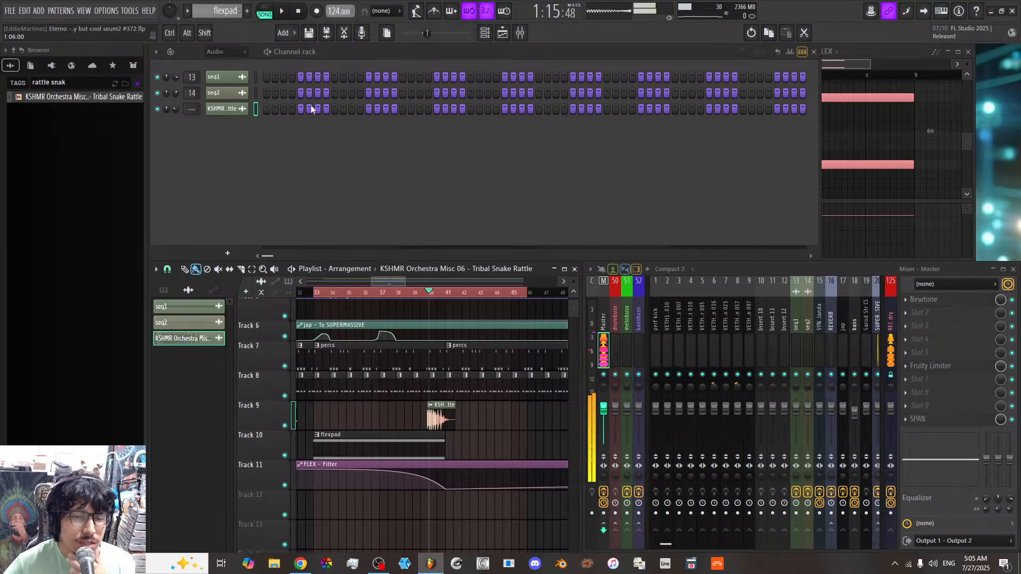
Step: Add a curved fade-in to the snake rattle clip, shift it slightly earlier, and audition it from bar 38
{"action": "left_click_drag", "start_coordinate": [388, 282], "coordinate": [374, 279]}
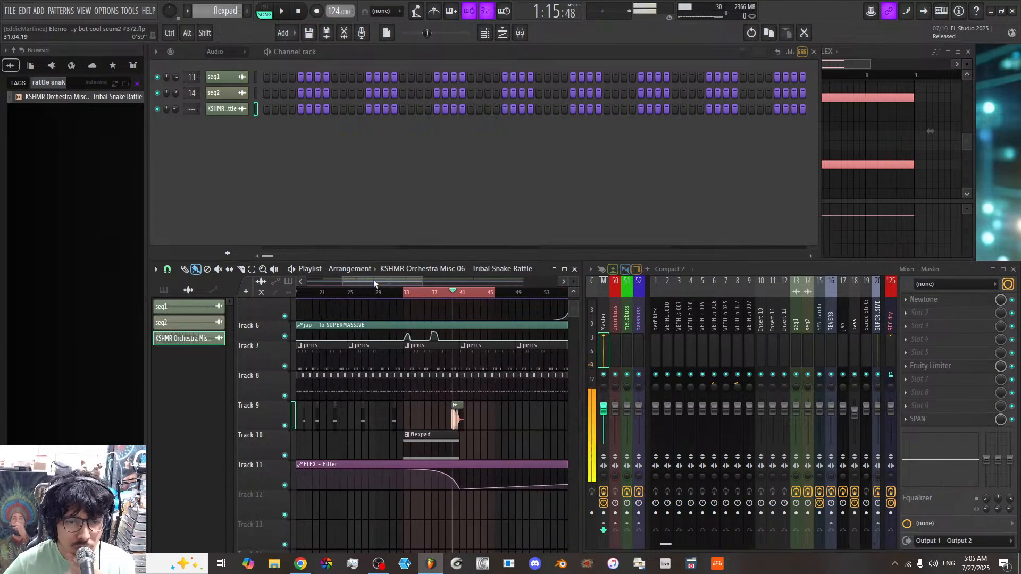
{"action": "scroll", "coordinate": [411, 279], "scroll_direction": "down", "scroll_amount": 2}
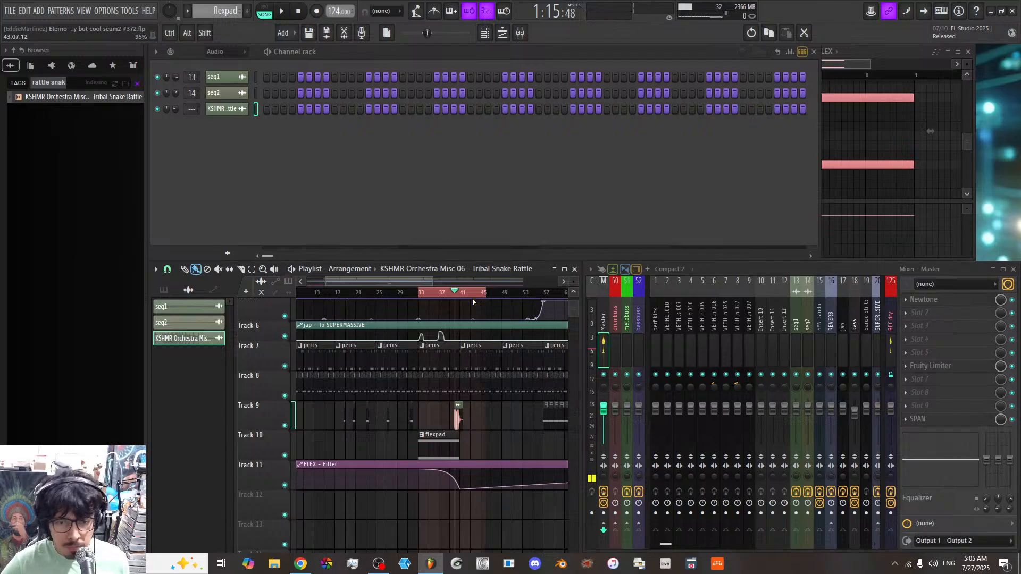
{"action": "scroll", "coordinate": [468, 288], "scroll_direction": "up", "scroll_amount": 5}
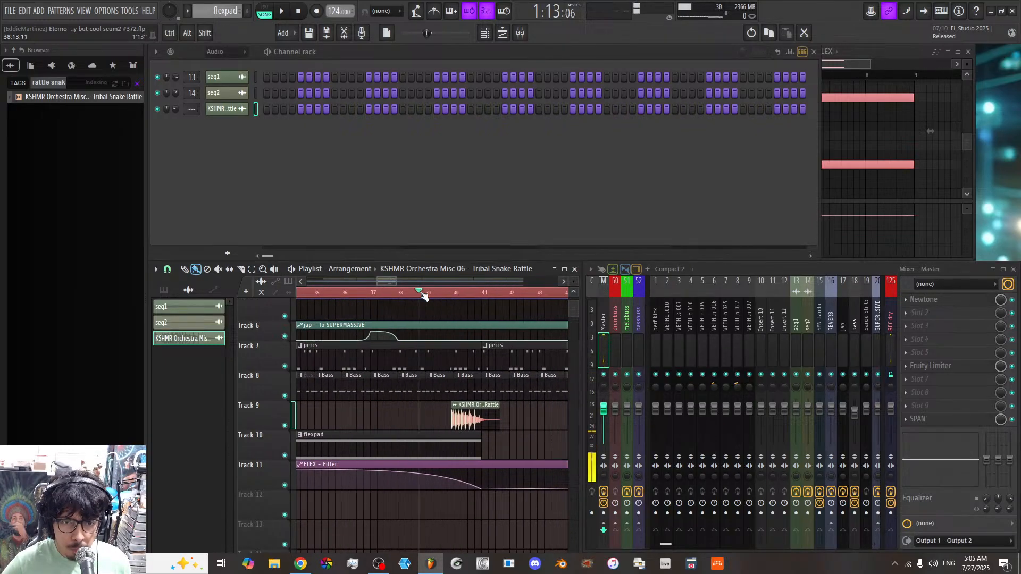
{"action": "key", "text": "space"}
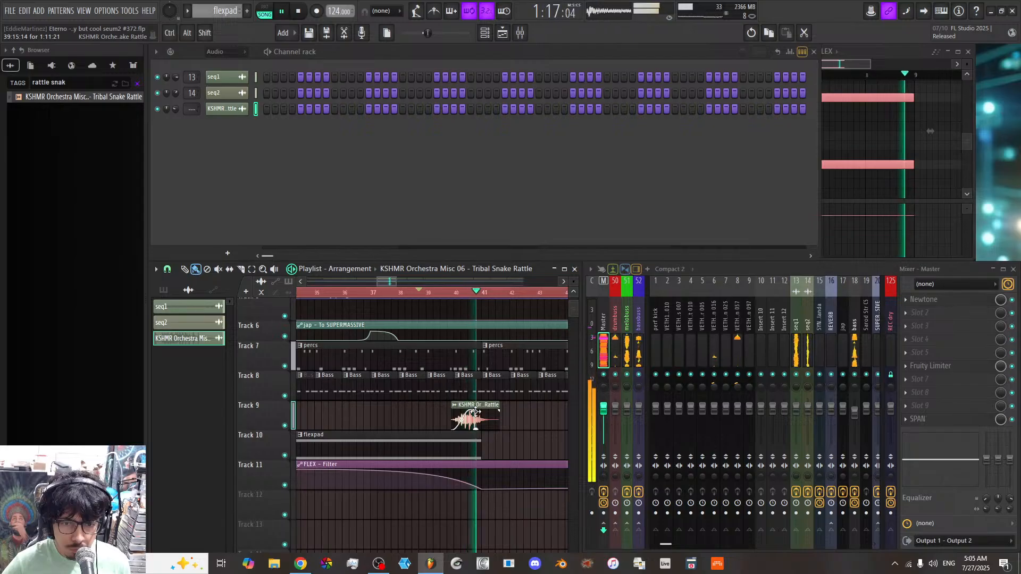
{"action": "left_click_drag", "start_coordinate": [478, 408], "coordinate": [472, 408]}
{"action": "key", "text": "space"}
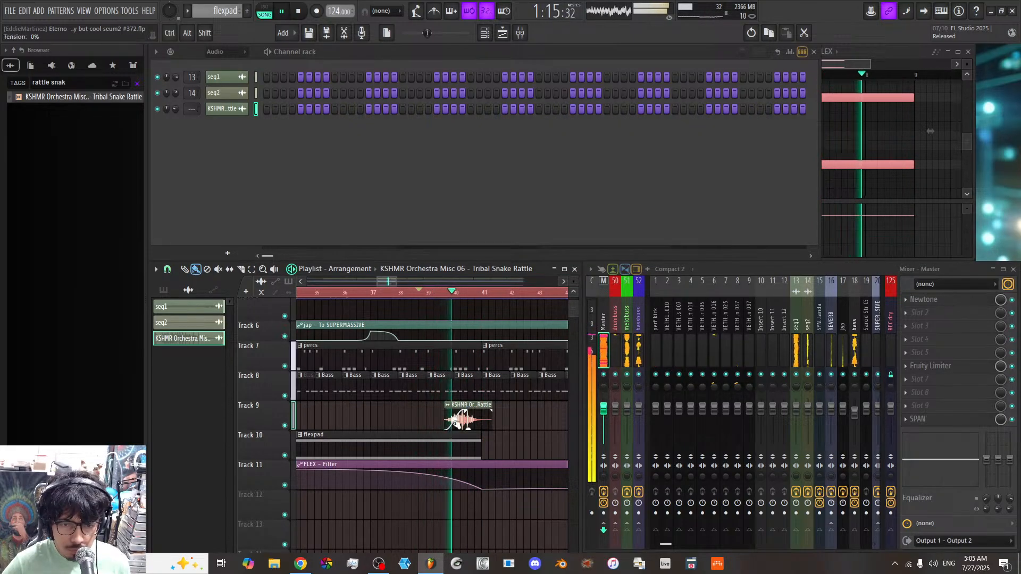
Step: Extend the snake rattle clip's beginning with a longer fade-in and move the clip to start at 39:07:14
{"action": "key", "text": "space"}
{"action": "mouse_move", "coordinate": [448, 426]}
{"action": "left_mouse_down"}
{"action": "mouse_move", "coordinate": [429, 426]}
{"action": "mouse_move", "coordinate": [461, 413]}
{"action": "left_mouse_up"}
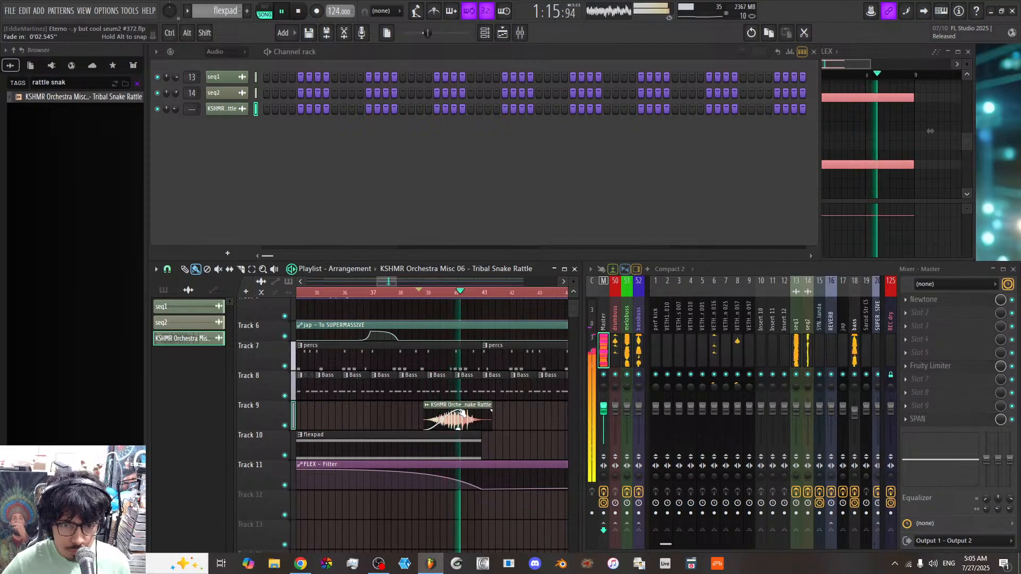
{"action": "key", "text": "space"}
{"action": "left_click_drag", "start_coordinate": [462, 413], "coordinate": [476, 407]}
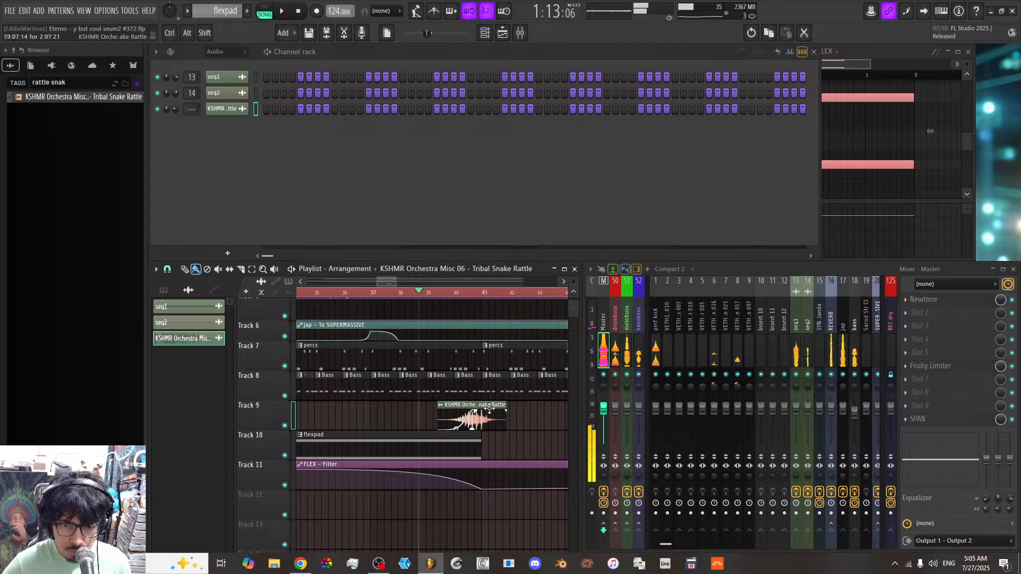
Step: Route the snake rattle channel to mixer insert 10 and send that track to the REVERB track
{"action": "right_click", "coordinate": [762, 321]}
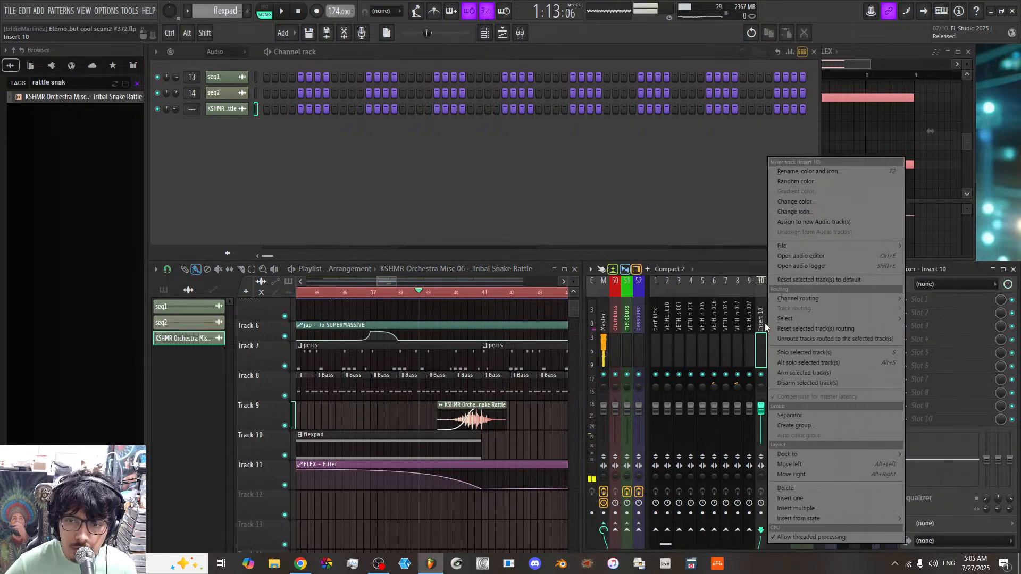
{"action": "mouse_move", "coordinate": [787, 300]}
{"action": "left_click", "coordinate": [732, 301]}
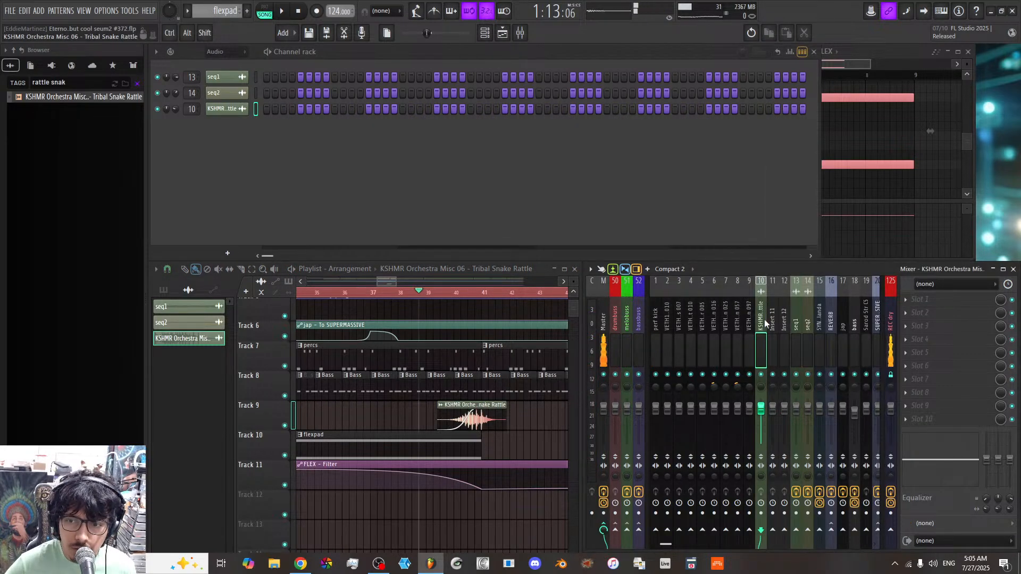
{"action": "scroll", "coordinate": [769, 346], "scroll_direction": "down", "scroll_amount": 3}
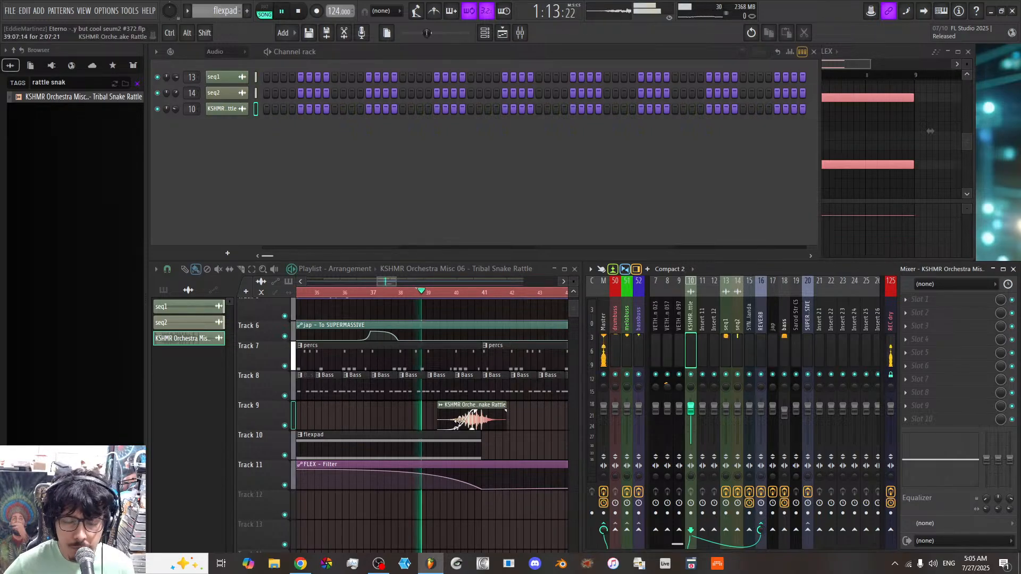
Step: Shift the snake rattle clip slightly earlier on Track 9 and set its channel volume to about 42%
{"action": "left_click_drag", "start_coordinate": [482, 405], "coordinate": [474, 406]}
{"action": "key", "text": "space"}
{"action": "key", "text": "space"}
{"action": "double_click", "coordinate": [471, 409]}
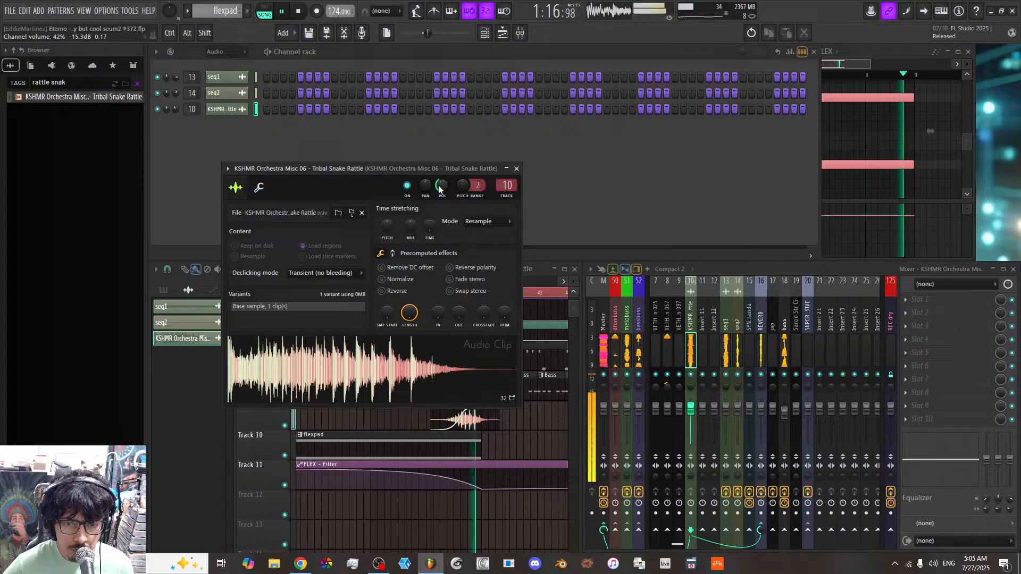
{"action": "left_click", "coordinate": [517, 168]}
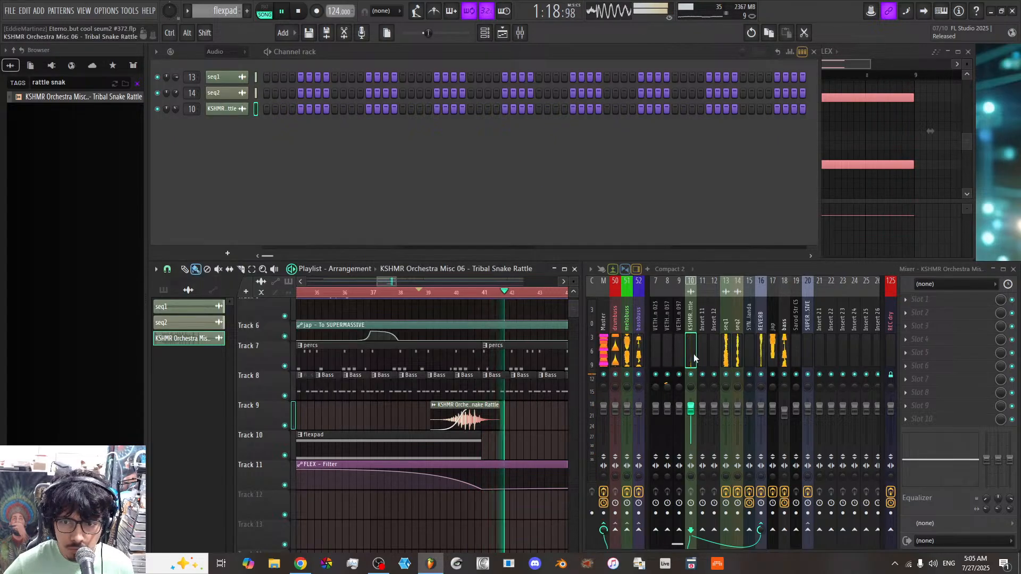
Step: Add EQ 2 to the snake rattle's mixer insert and raise its high-pass band to about 285 Hz
{"action": "left_click", "coordinate": [899, 301]}
{"action": "left_click", "coordinate": [842, 453]}
{"action": "left_click_drag", "start_coordinate": [218, 226], "coordinate": [264, 217]}
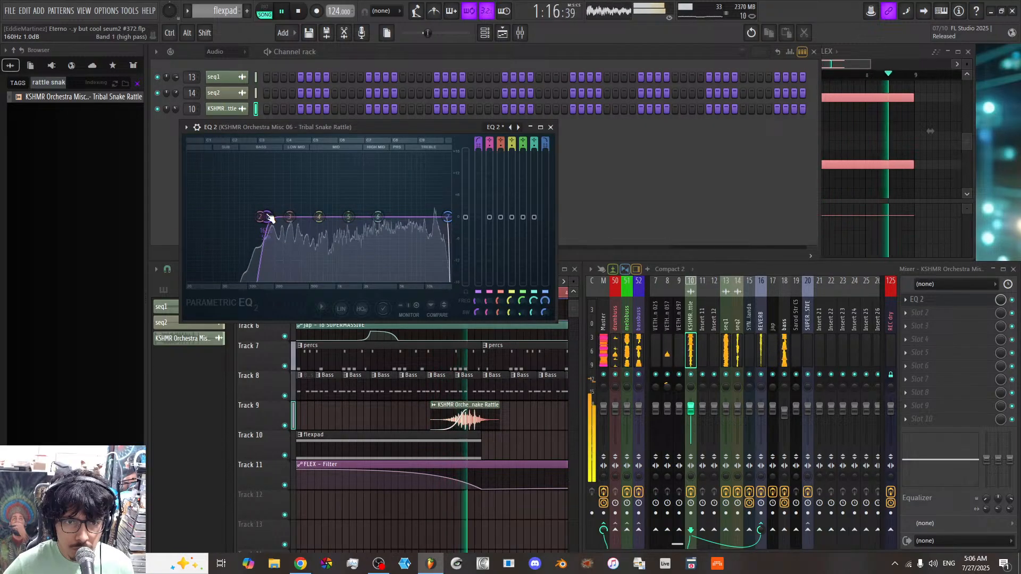
{"action": "left_click_drag", "start_coordinate": [268, 219], "coordinate": [289, 219]}
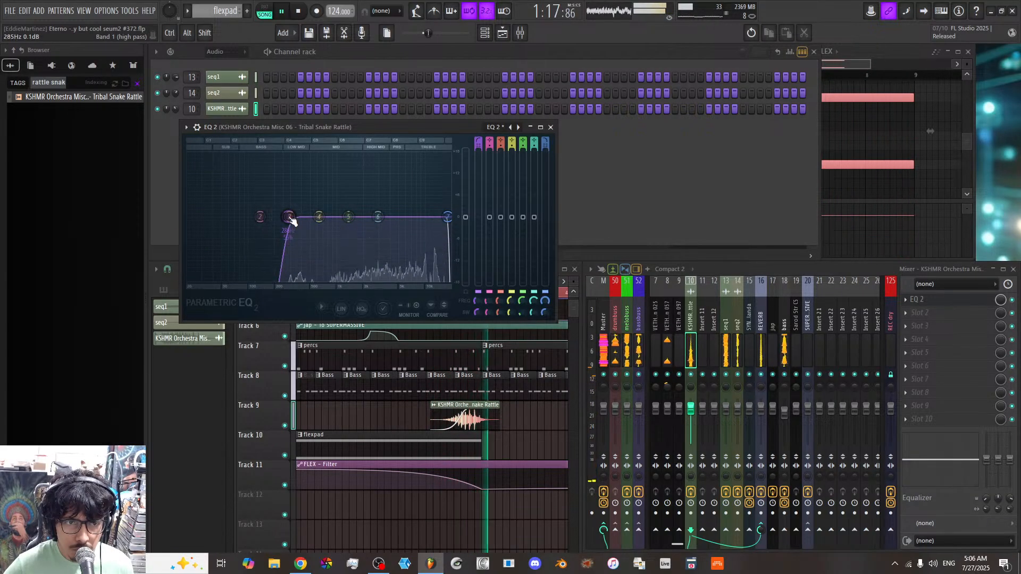
{"action": "left_click", "coordinate": [550, 127]}
{"action": "key", "text": "space"}
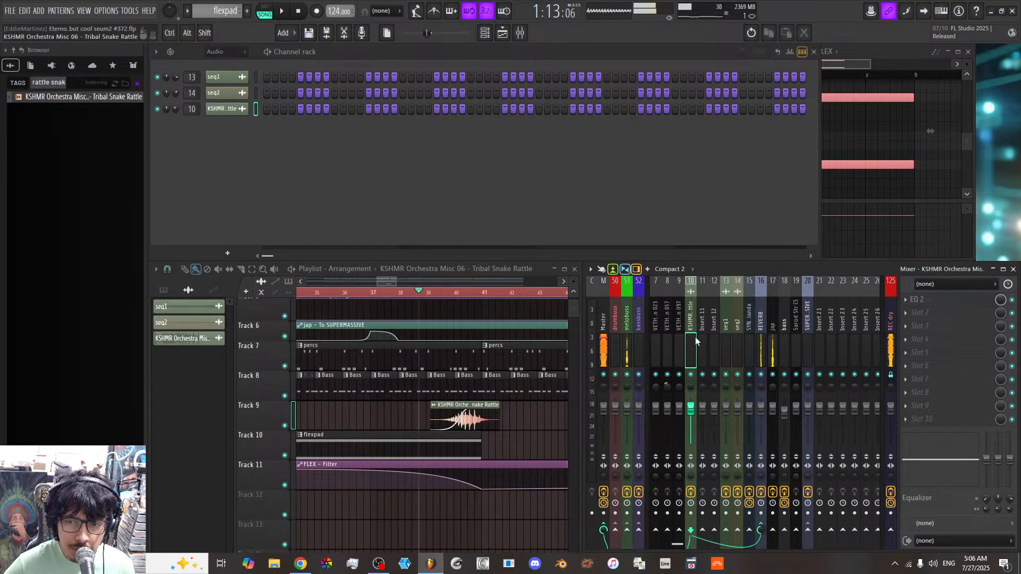
Step: Add Fruity Delay 3 after the EQ on the snake rattle insert, using the Stereo model with reduced feedback and wet levels
{"action": "right_click", "coordinate": [923, 335]}
{"action": "mouse_move", "coordinate": [915, 306]}
{"action": "mouse_move", "coordinate": [824, 228]}
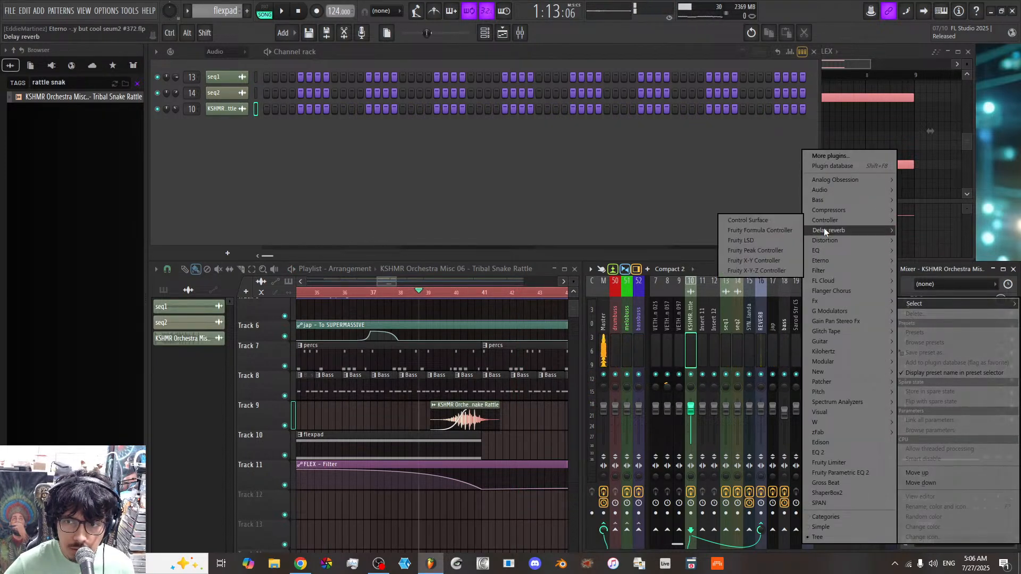
{"action": "left_click", "coordinate": [765, 291]}
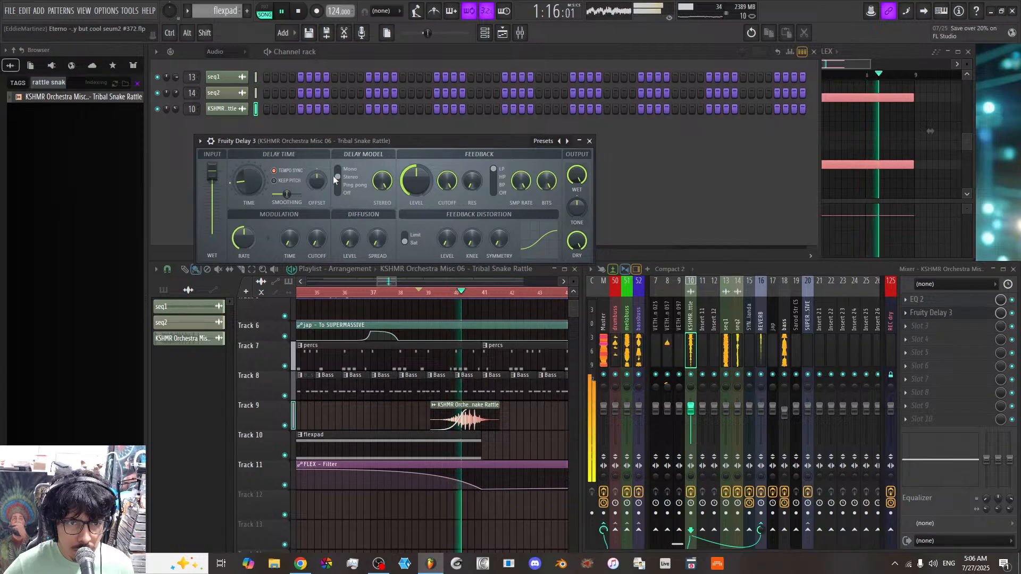
{"action": "key", "text": "space"}
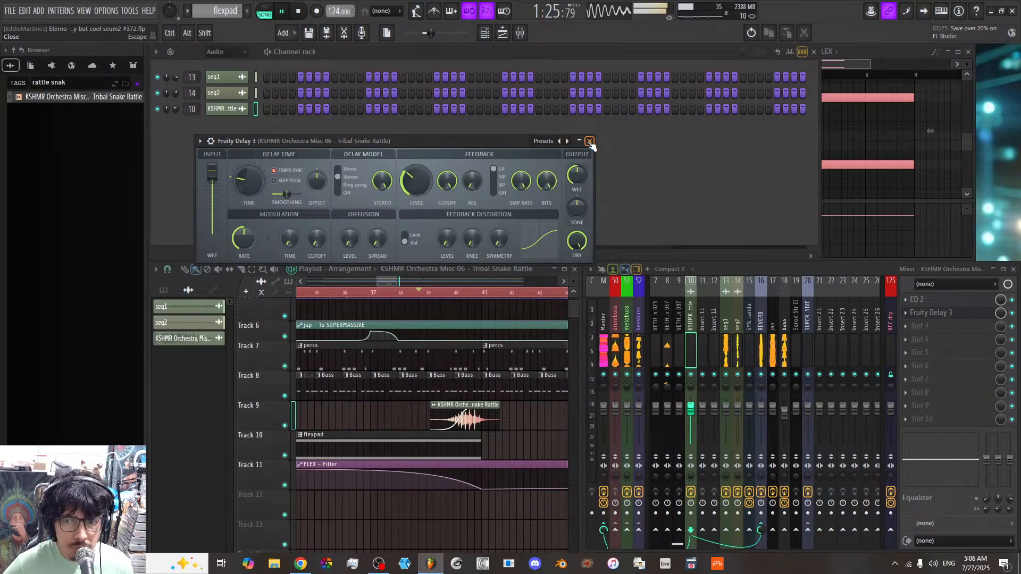
{"action": "left_click", "coordinate": [589, 142]}
Step: Deepen the band 4 mid cut around 900 Hz in the jap track's EQ 2
{"action": "left_click", "coordinate": [772, 341]}
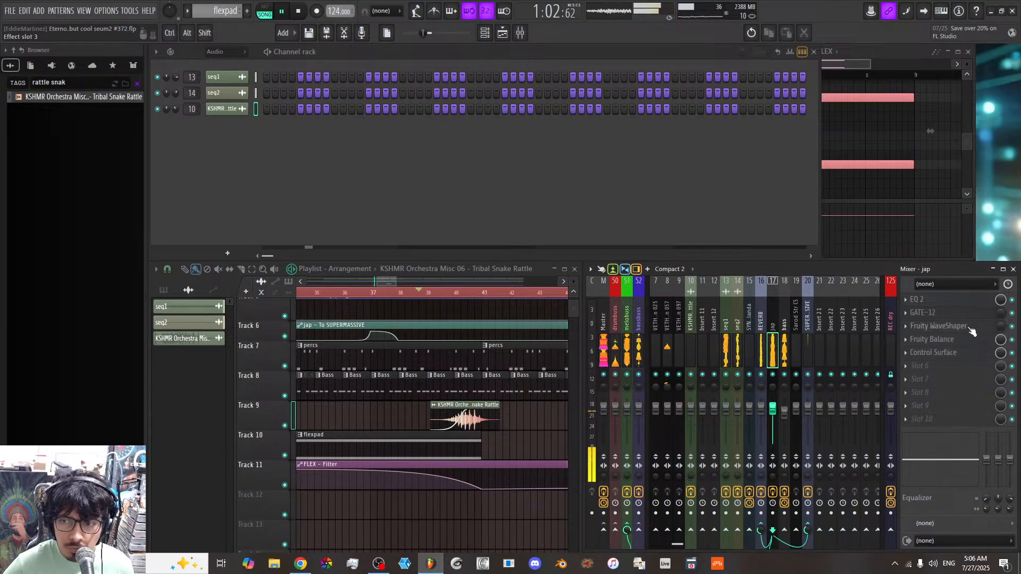
{"action": "left_click", "coordinate": [917, 299]}
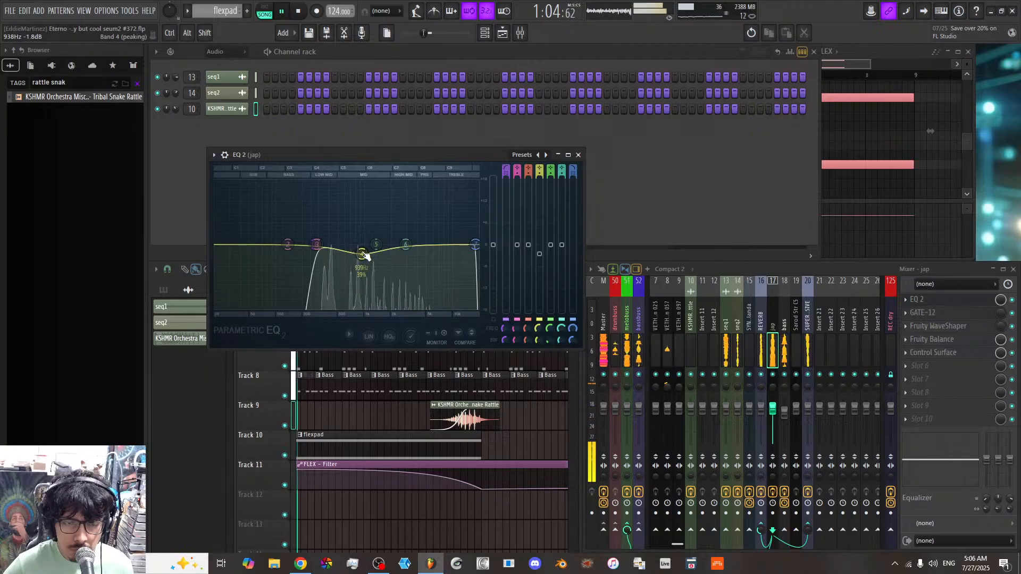
{"action": "left_click_drag", "start_coordinate": [365, 256], "coordinate": [361, 261]}
Step: Audition the playlist from around bar 38, then set the loop selection to span bars 41 to 49
{"action": "left_click", "coordinate": [464, 423]}
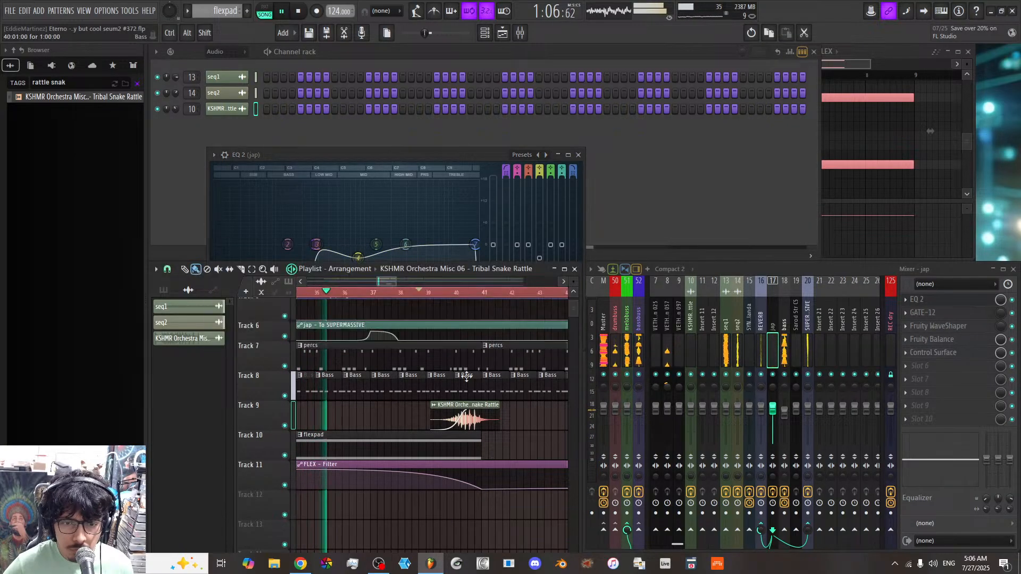
{"action": "left_click", "coordinate": [482, 294]}
{"action": "left_click", "coordinate": [420, 293]}
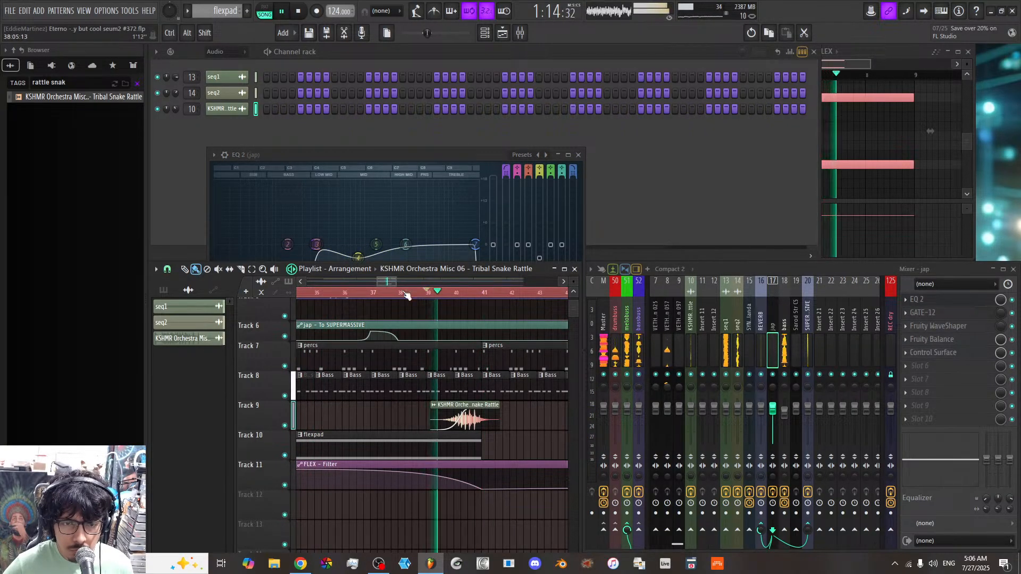
{"action": "scroll", "coordinate": [421, 292], "scroll_direction": "down", "scroll_amount": 1}
{"action": "scroll", "coordinate": [399, 293], "scroll_direction": "down", "scroll_amount": 1}
{"action": "left_click_drag", "start_coordinate": [337, 293], "coordinate": [460, 311]}
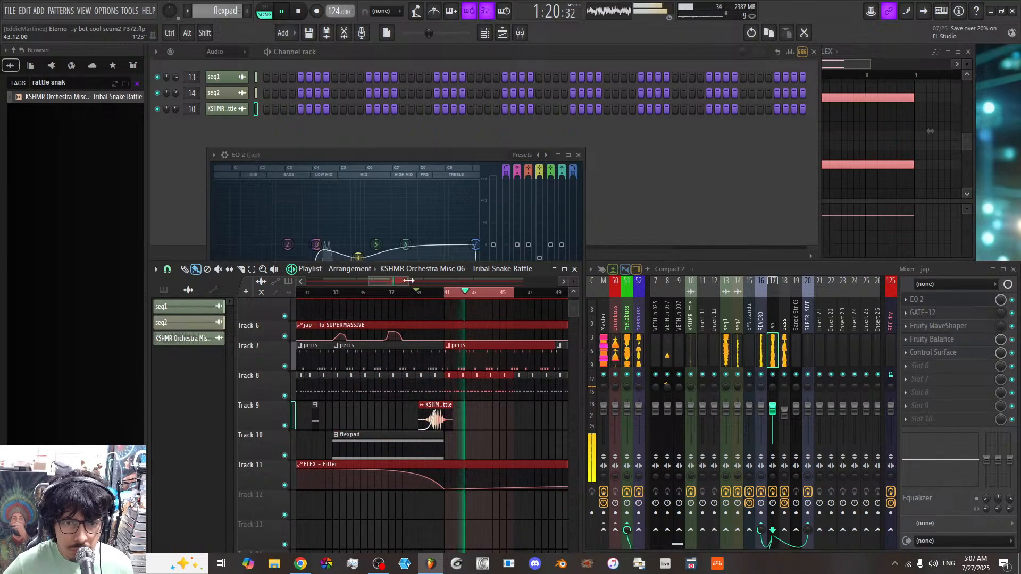
{"action": "scroll", "coordinate": [504, 295], "scroll_direction": "down", "scroll_amount": 1}
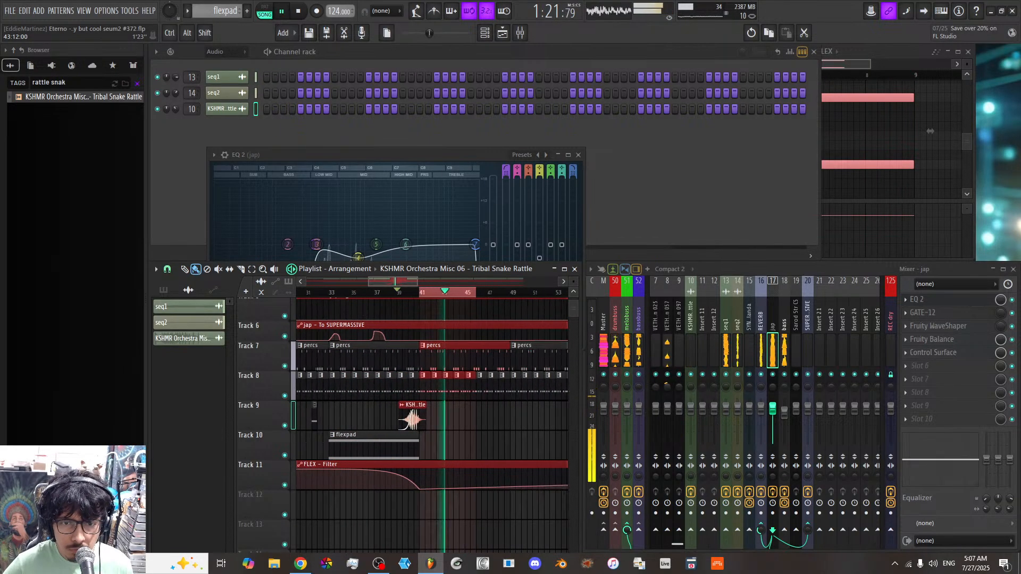
{"action": "left_click", "coordinate": [509, 293], "text": "ctrl+shift"}
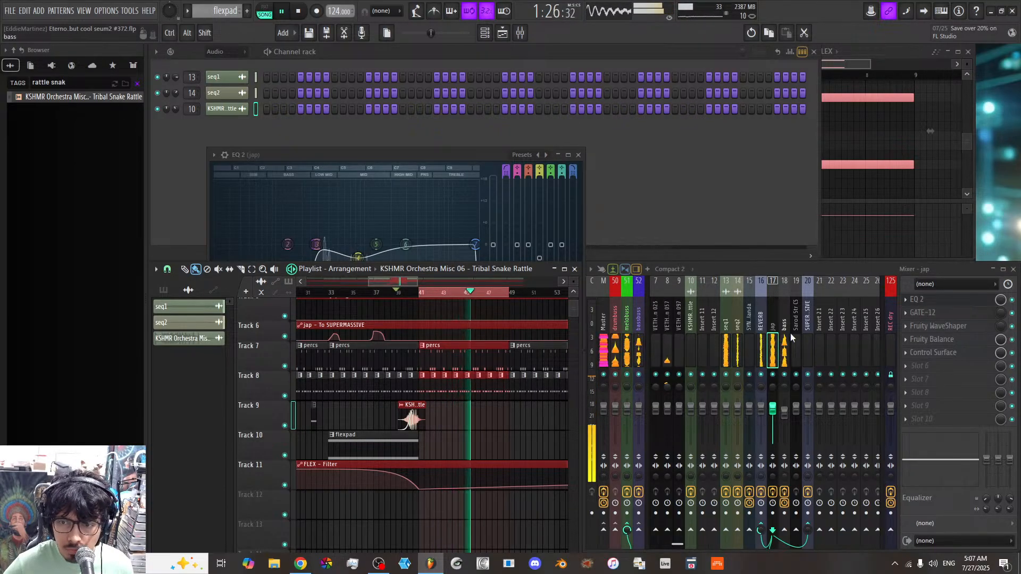
Step: Add the LALA compressor to the jap track with about 19.2 dB peak reduction and 2.1 dB gain
{"action": "left_click", "coordinate": [939, 369]}
{"action": "mouse_move", "coordinate": [850, 210]}
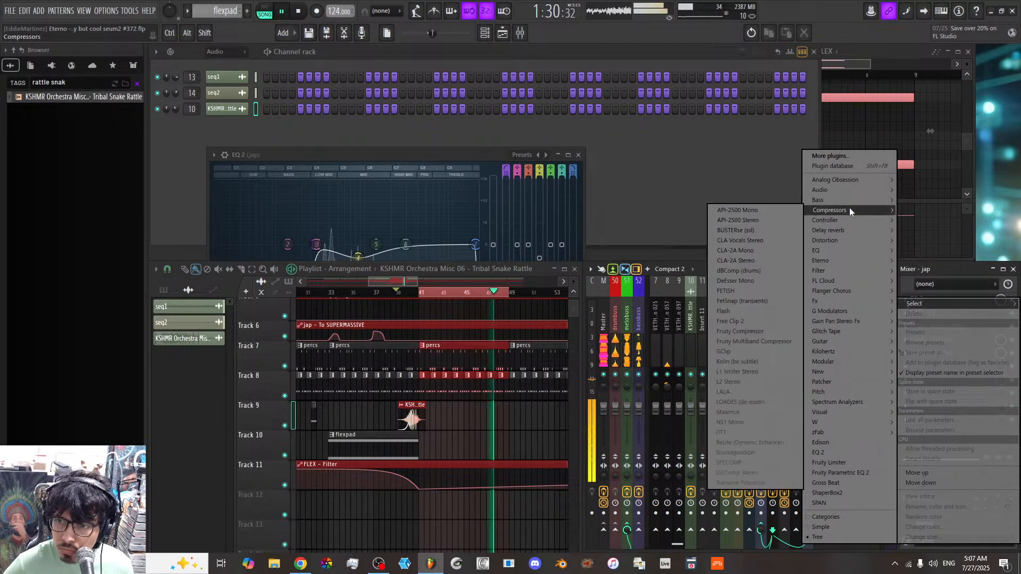
{"action": "left_click", "coordinate": [760, 394]}
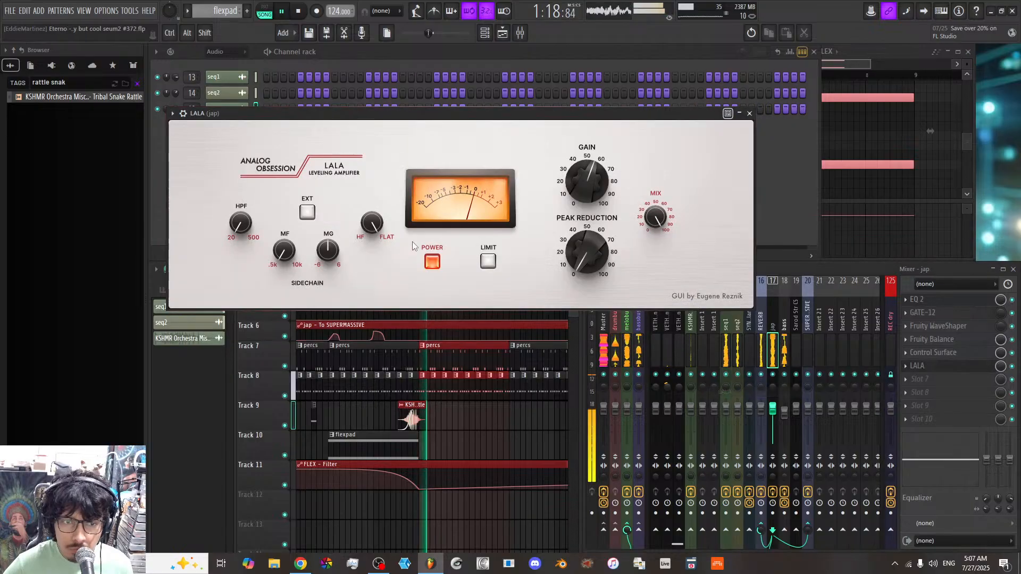
{"action": "mouse_move", "coordinate": [581, 244]}
{"action": "left_mouse_down"}
{"action": "mouse_move", "coordinate": [582, 229]}
{"action": "mouse_move", "coordinate": [582, 250]}
{"action": "left_mouse_up"}
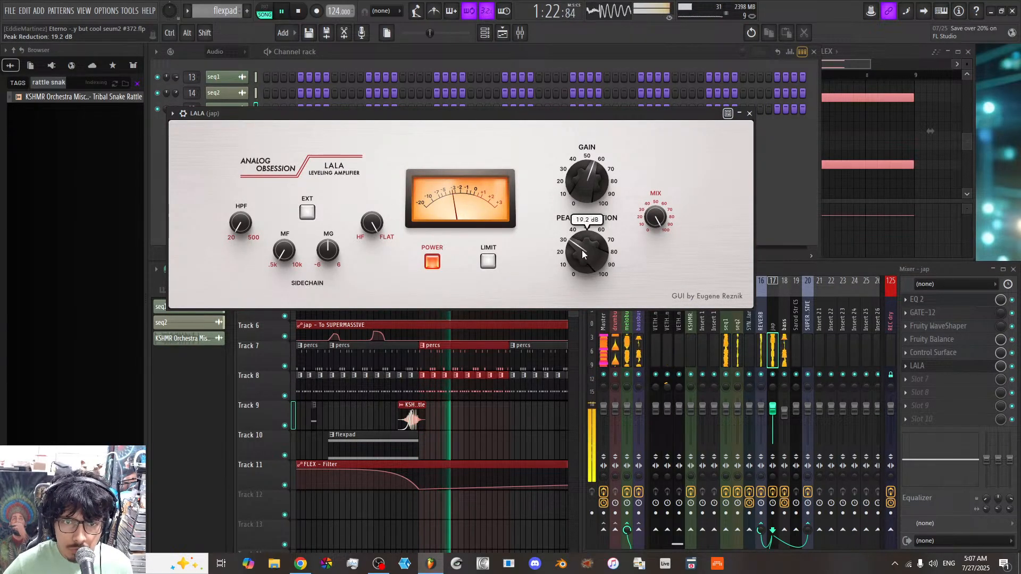
{"action": "left_click_drag", "start_coordinate": [580, 180], "coordinate": [579, 177]}
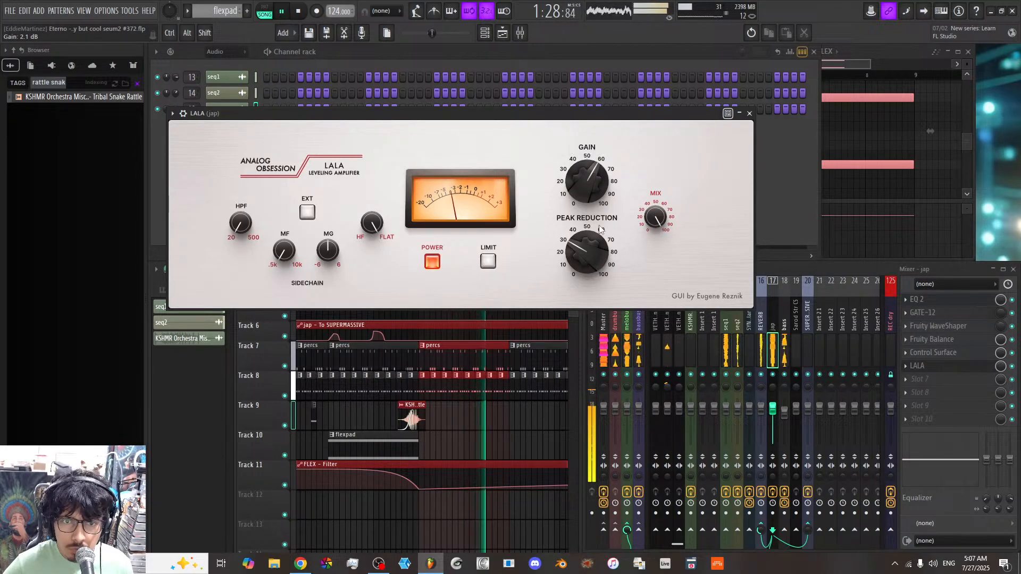
{"action": "left_click", "coordinate": [749, 114]}
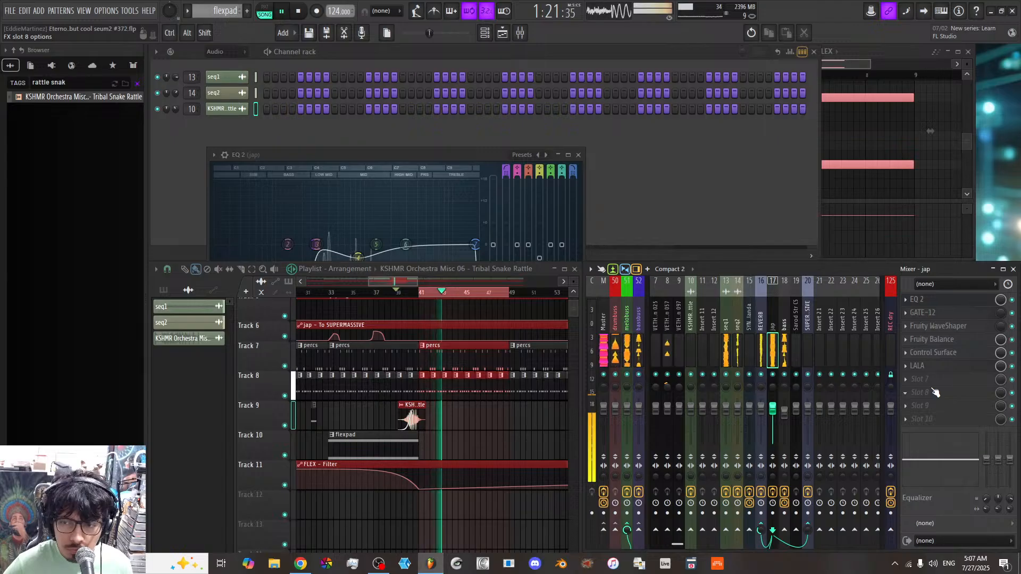
Step: Add GATE-12 after LALA on the jap track and load its 4 on floor Sidechain preset
{"action": "left_click", "coordinate": [949, 381]}
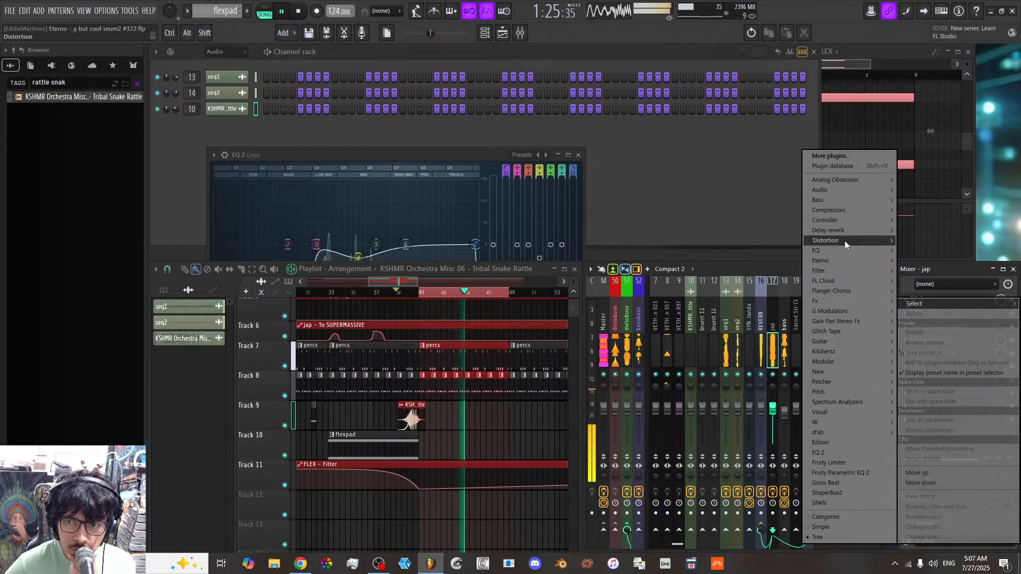
{"action": "mouse_move", "coordinate": [847, 314]}
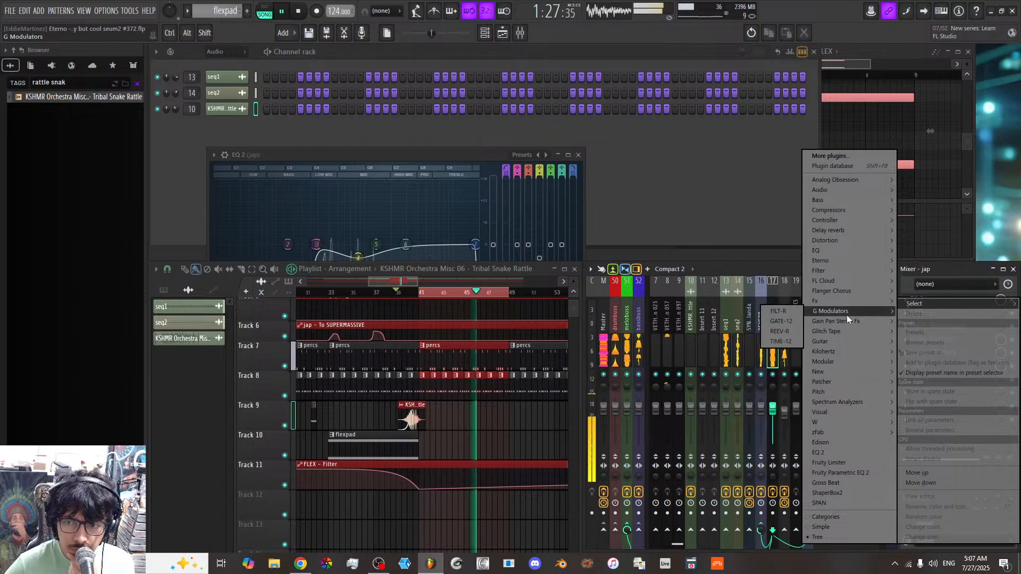
{"action": "left_click", "coordinate": [781, 320]}
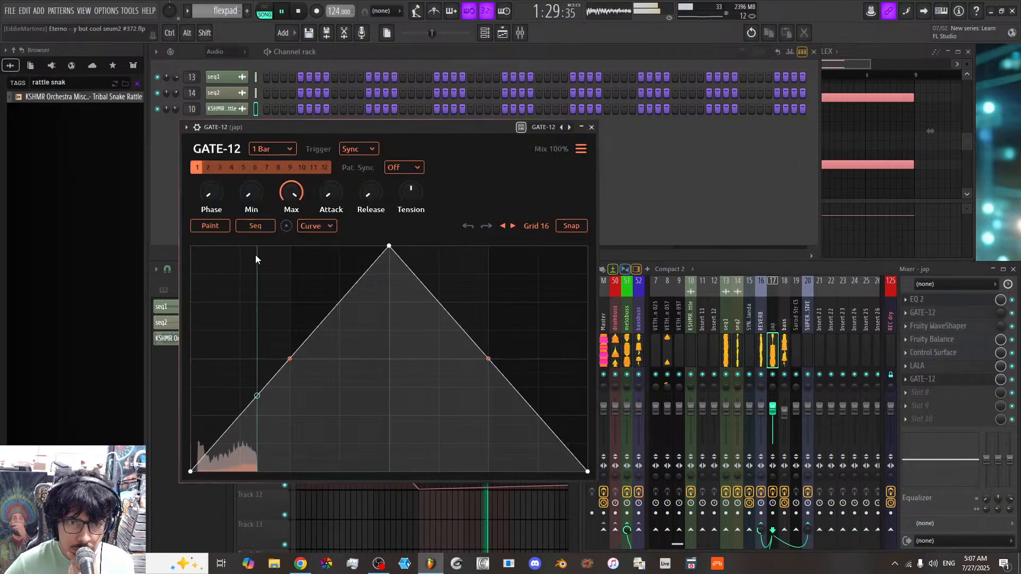
{"action": "left_click_drag", "start_coordinate": [389, 246], "coordinate": [284, 246]}
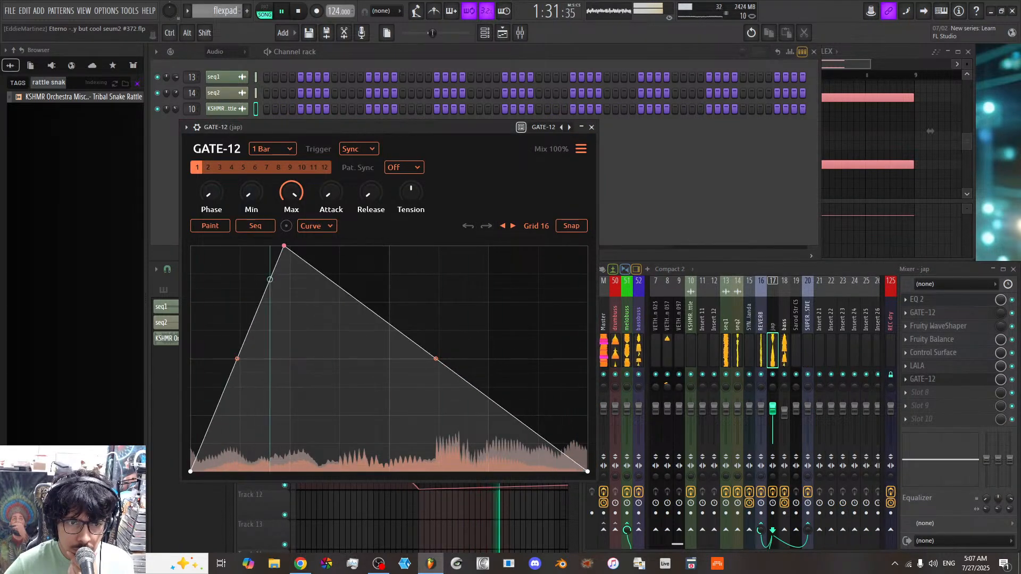
{"action": "left_click", "coordinate": [548, 128]}
{"action": "left_click", "coordinate": [585, 506]}
Step: Reshape the GATE-12 sidechain curve by moving its upper point earlier and steepening the S-curve rise
{"action": "left_click_drag", "start_coordinate": [292, 359], "coordinate": [293, 391]}
{"action": "left_click_drag", "start_coordinate": [395, 246], "coordinate": [453, 246]}
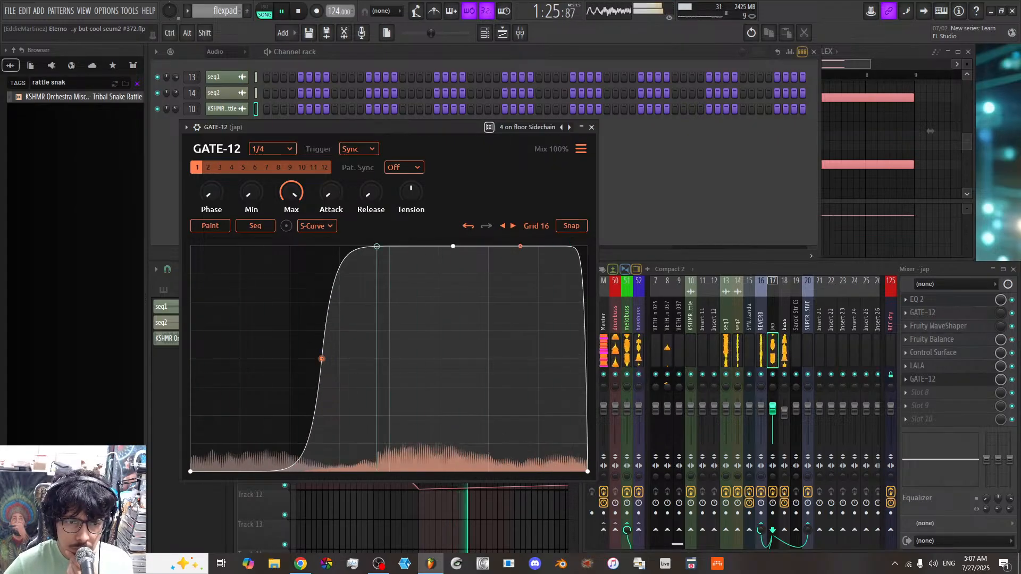
{"action": "left_click_drag", "start_coordinate": [322, 359], "coordinate": [322, 343]}
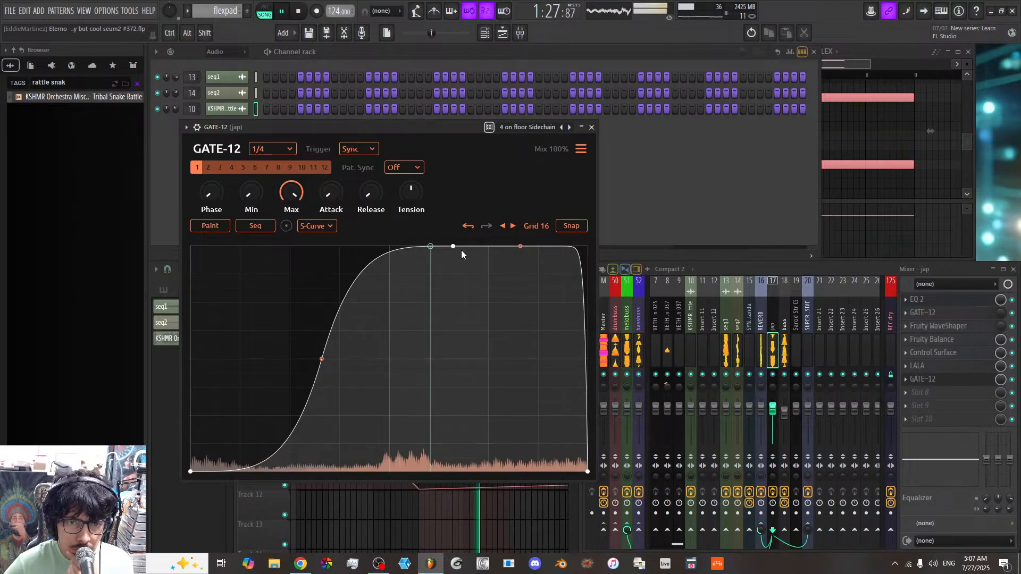
{"action": "left_click_drag", "start_coordinate": [453, 247], "coordinate": [377, 247]}
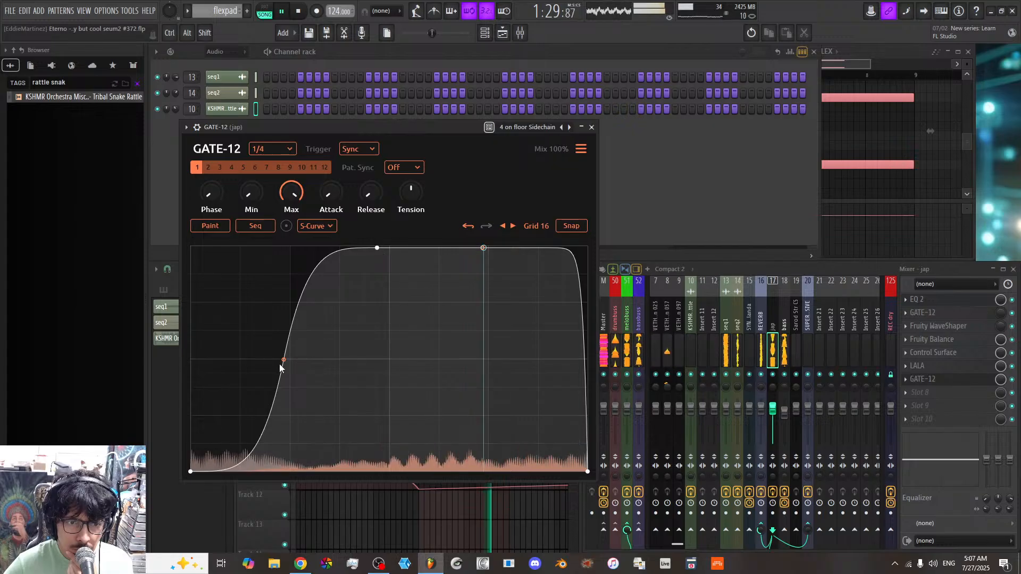
{"action": "left_click_drag", "start_coordinate": [283, 360], "coordinate": [282, 388]}
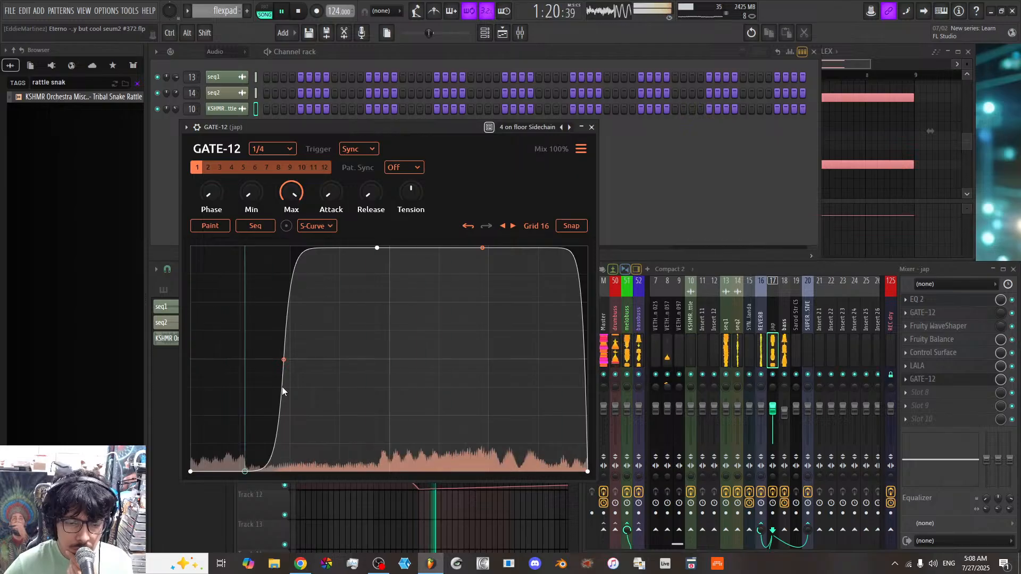
Step: Bypass the newly added GATE-12 in slot 7 for comparison and delete it from the jap track
{"action": "left_click", "coordinate": [1013, 379]}
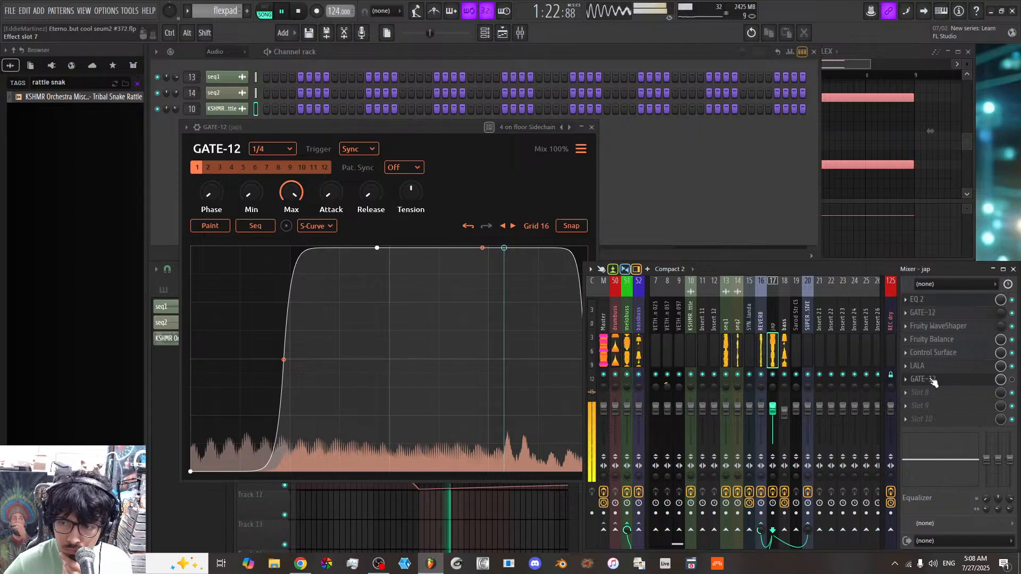
{"action": "left_click", "coordinate": [907, 381]}
{"action": "left_click", "coordinate": [908, 317]}
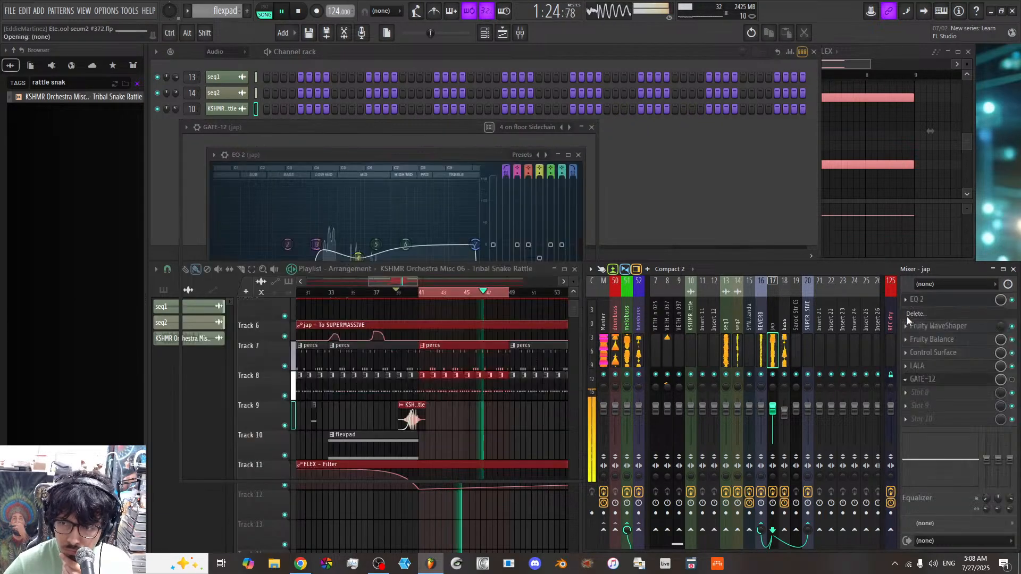
Step: In the jap track's EQ 2, boost band 6 about 2.8 dB near 5 kHz and cut the low mids with bands 3 and 4
{"action": "left_click", "coordinate": [953, 301]}
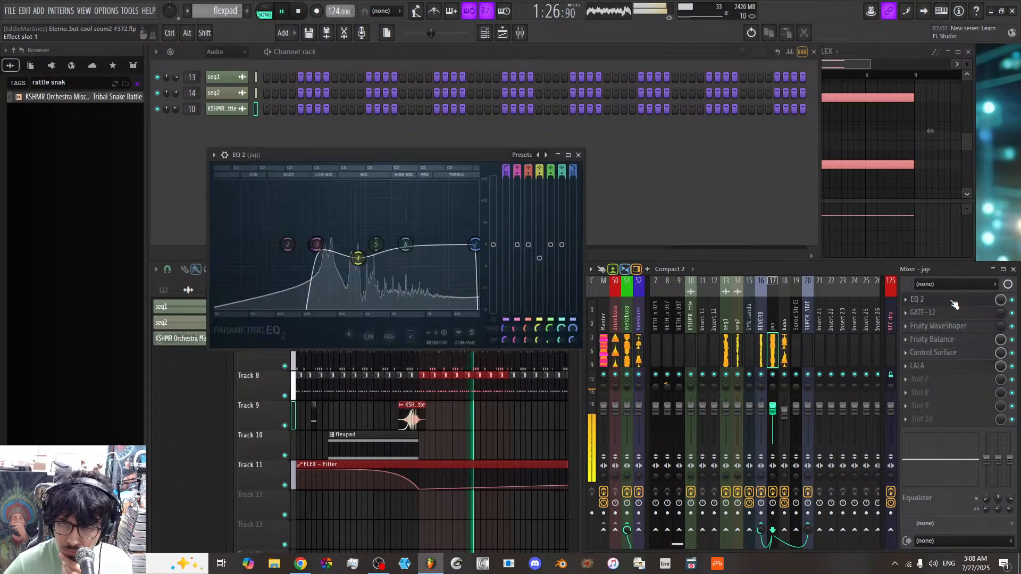
{"action": "left_click_drag", "start_coordinate": [406, 244], "coordinate": [427, 219]}
{"action": "mouse_move", "coordinate": [367, 254]}
{"action": "left_mouse_down"}
{"action": "mouse_move", "coordinate": [350, 266]}
{"action": "mouse_move", "coordinate": [317, 245]}
{"action": "mouse_move", "coordinate": [331, 264]}
{"action": "mouse_move", "coordinate": [356, 260]}
{"action": "left_mouse_up"}
{"action": "left_click_drag", "start_coordinate": [430, 221], "coordinate": [429, 236]}
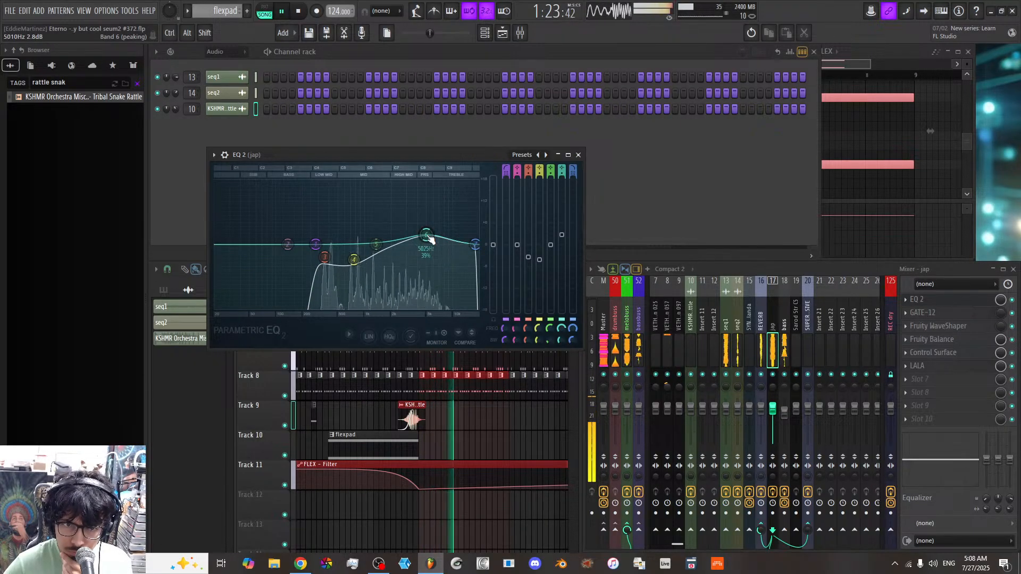
{"action": "left_click", "coordinate": [579, 155]}
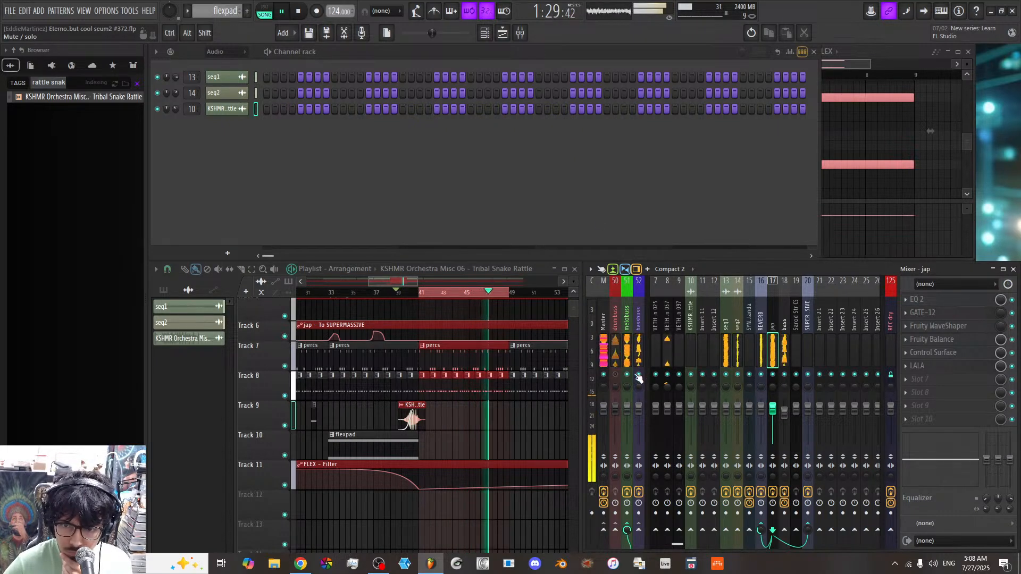
Step: Mute the jap and seq2 mixer tracks, toggle seq1's mute off and back on, and select the seq1 track
{"action": "left_click", "coordinate": [773, 374]}
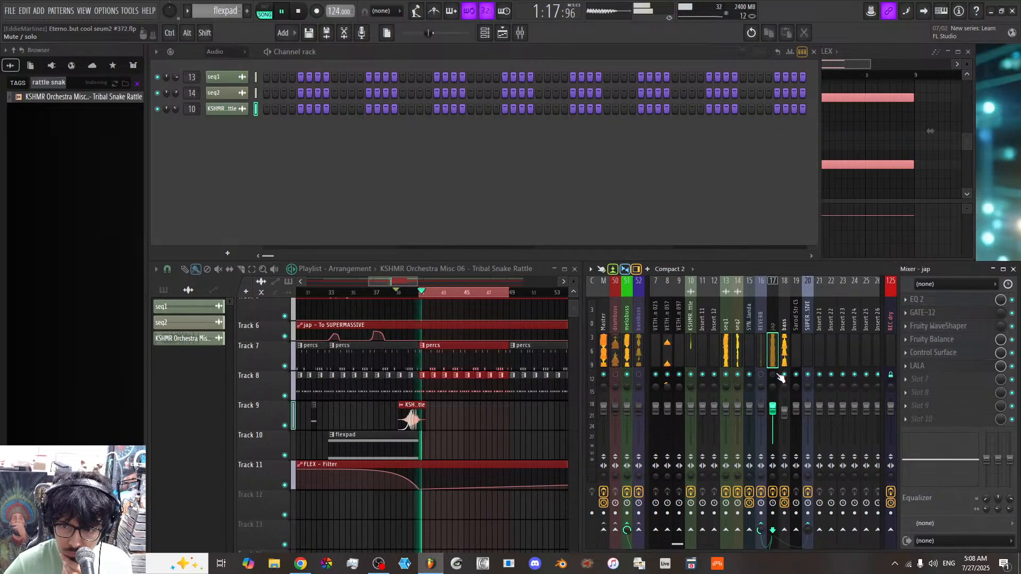
{"action": "left_click", "coordinate": [737, 375]}
{"action": "left_click", "coordinate": [727, 375]}
{"action": "left_click", "coordinate": [727, 375]}
{"action": "left_click", "coordinate": [728, 356]}
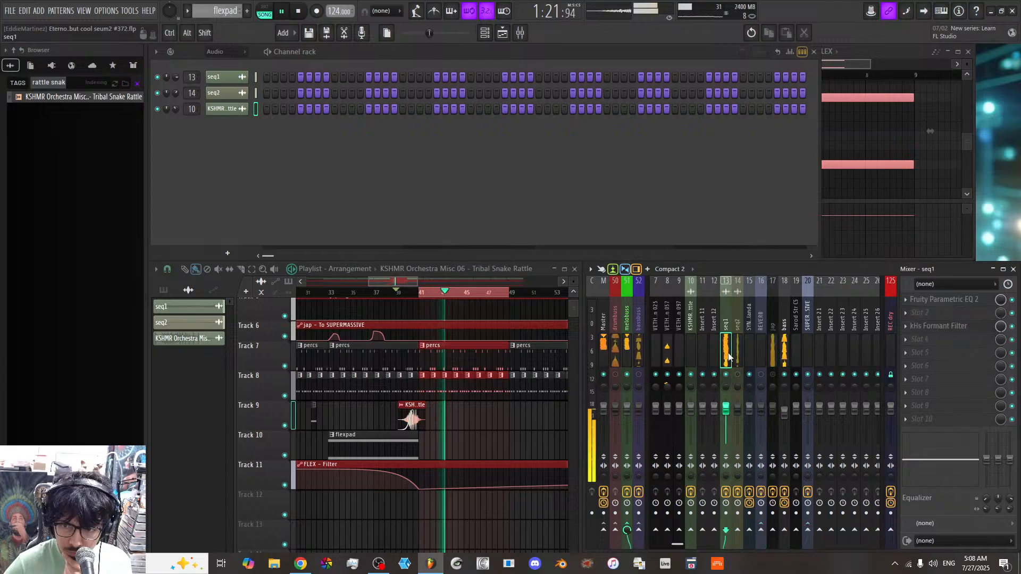
Step: Add an EQ 2 in slot 4 of the seq1 track and raise its band 1 high-pass cutoff to just below band 2
{"action": "left_click", "coordinate": [948, 301]}
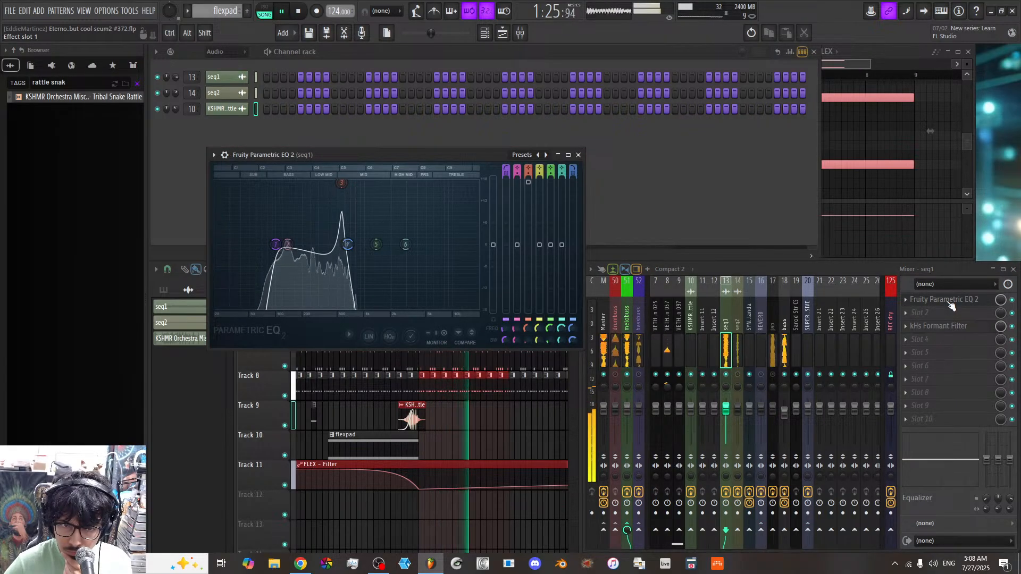
{"action": "left_click", "coordinate": [906, 300]}
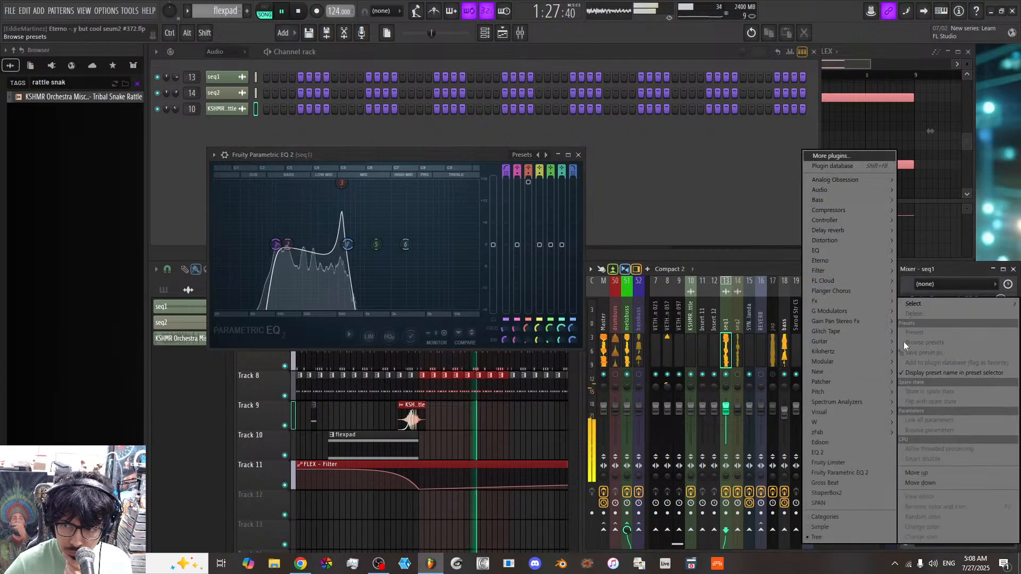
{"action": "left_click", "coordinate": [859, 454]}
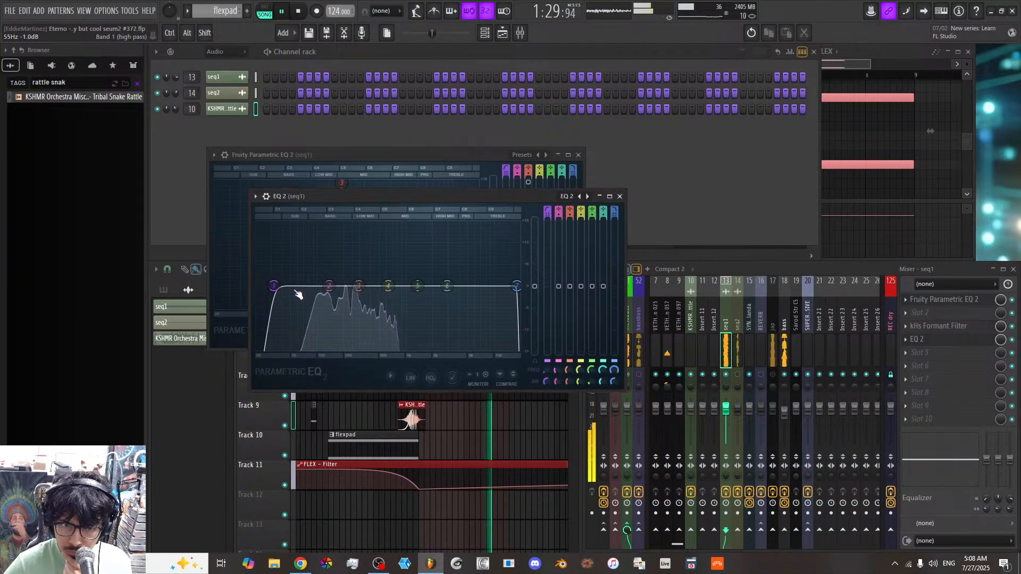
{"action": "left_click_drag", "start_coordinate": [274, 286], "coordinate": [313, 286]}
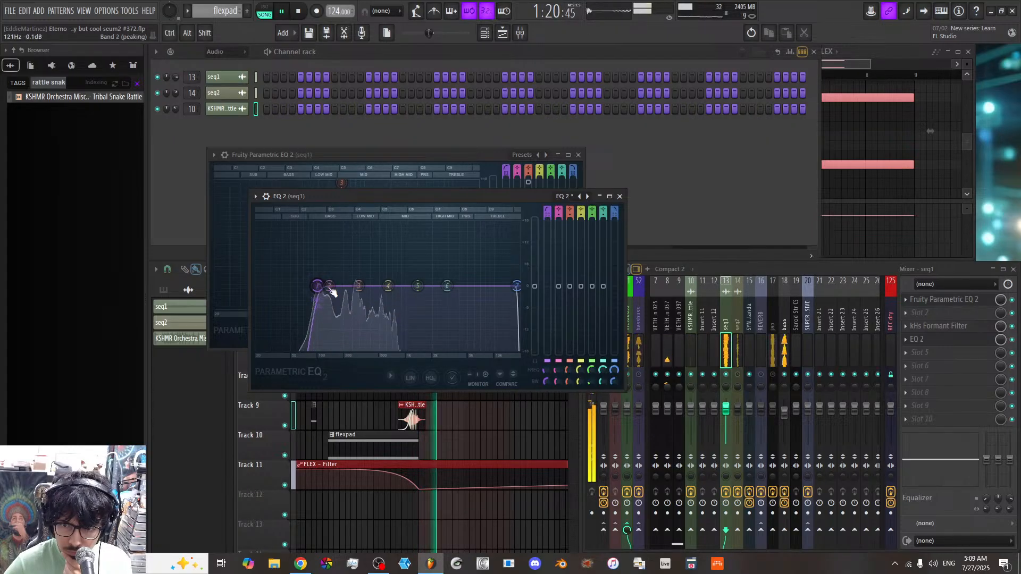
{"action": "right_click", "coordinate": [726, 375]}
{"action": "right_click", "coordinate": [726, 375]}
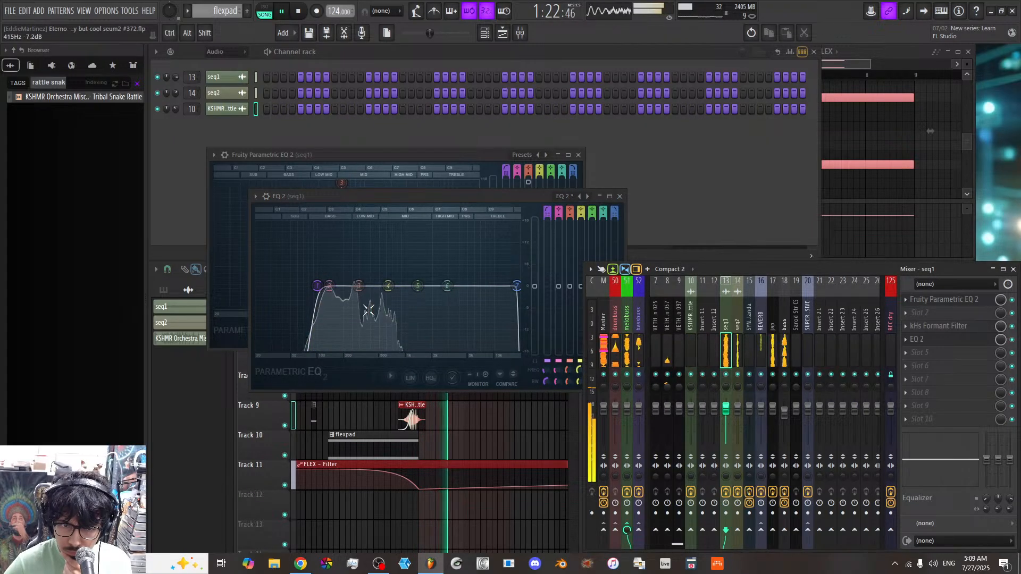
{"action": "mouse_move", "coordinate": [318, 286]}
{"action": "left_mouse_down"}
{"action": "mouse_move", "coordinate": [353, 286]}
{"action": "mouse_move", "coordinate": [331, 286]}
{"action": "left_mouse_up"}
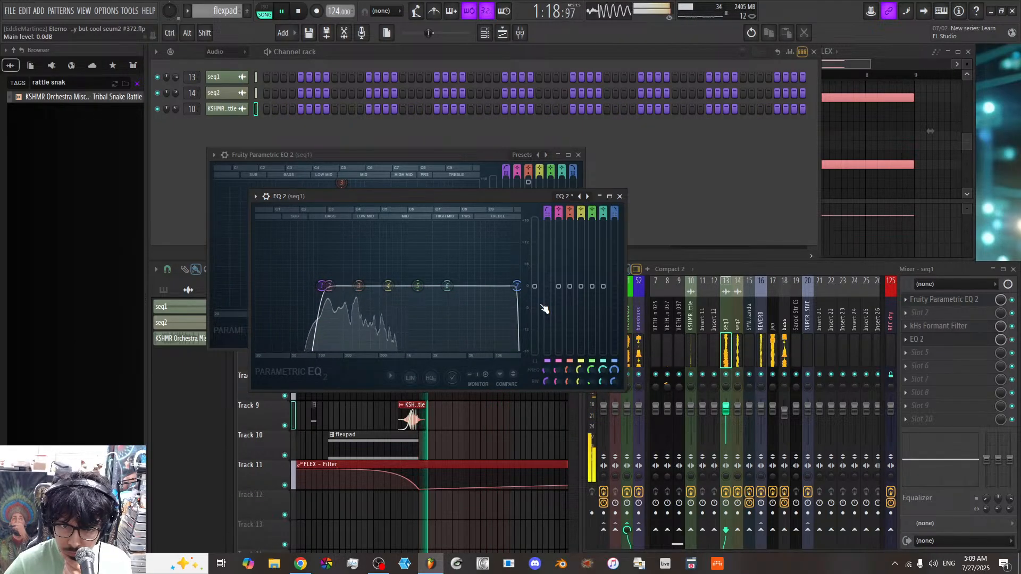
{"action": "left_click", "coordinate": [743, 380]}
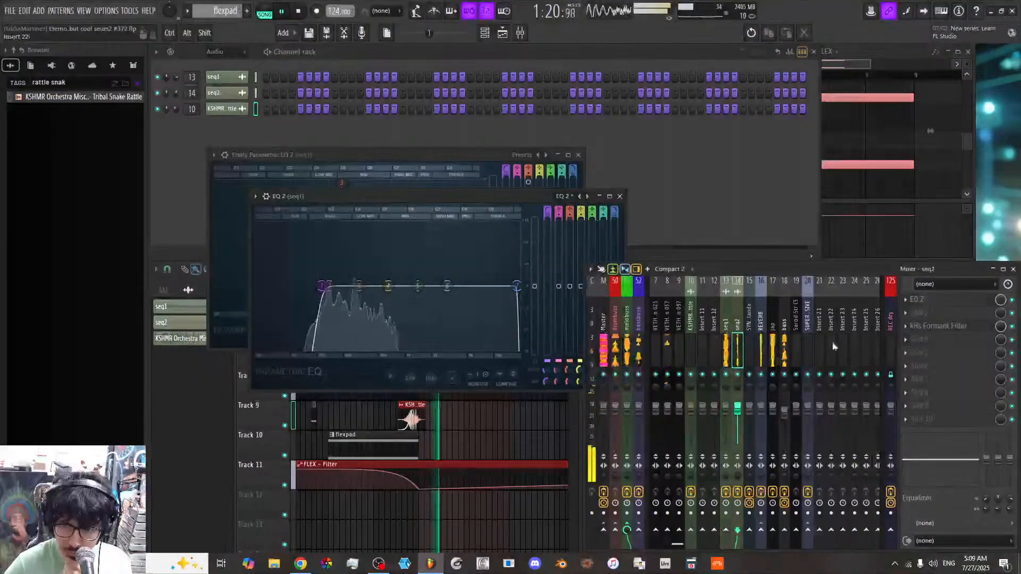
{"action": "left_click", "coordinate": [905, 299]}
{"action": "left_click", "coordinate": [835, 453]}
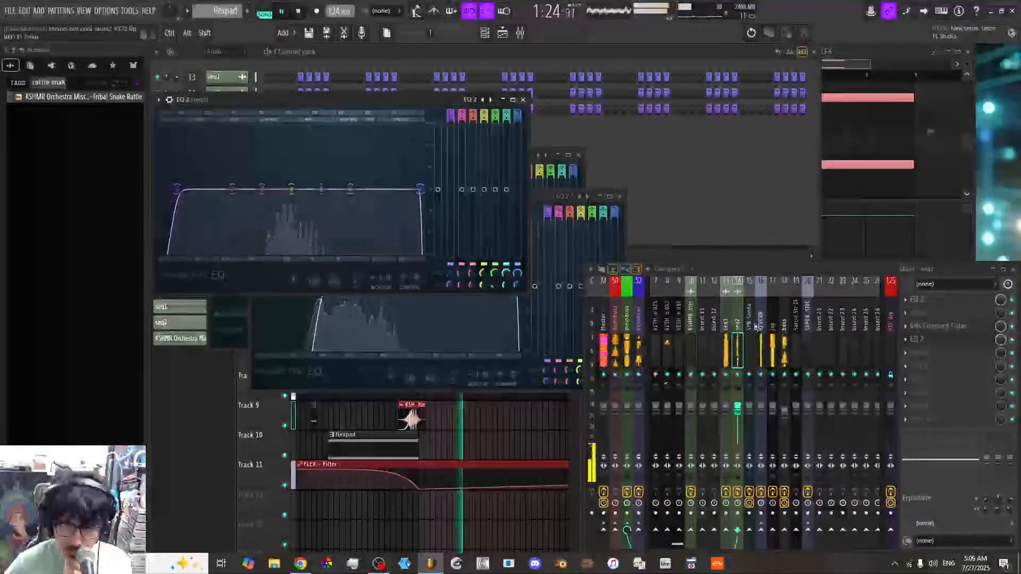
{"action": "left_click", "coordinate": [906, 341]}
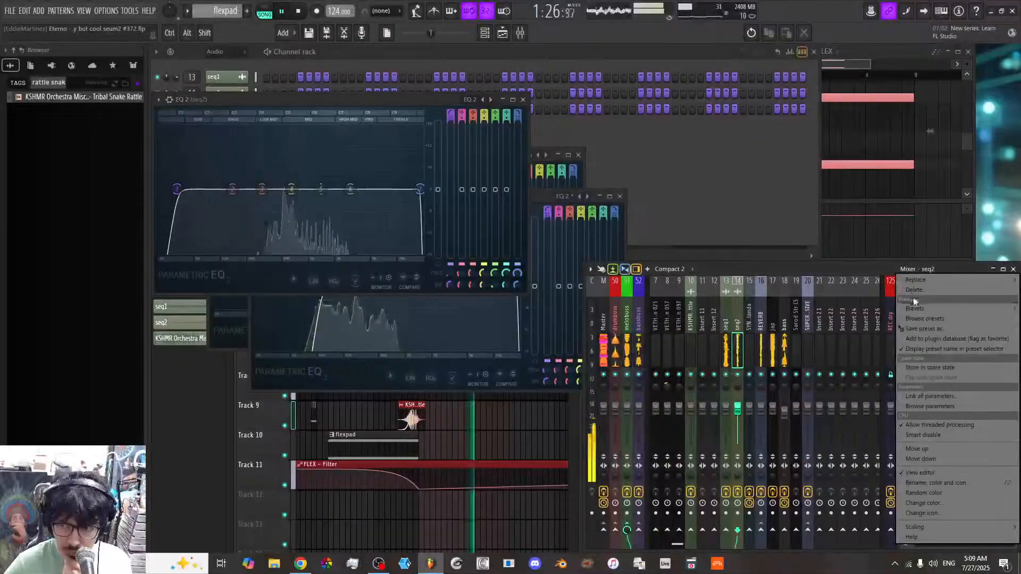
{"action": "left_click", "coordinate": [907, 345]}
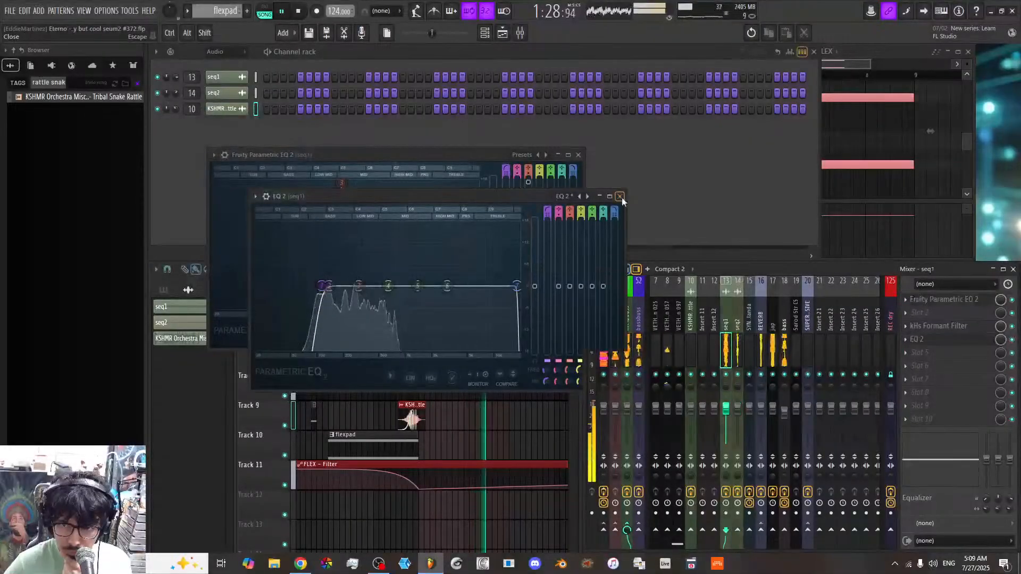
Step: Close the seq1 equalizers, solo the seq1 track and load a Mid Side EQ in its slot 5
{"action": "left_click", "coordinate": [620, 196]}
{"action": "left_click", "coordinate": [579, 155]}
{"action": "left_click", "coordinate": [726, 351]}
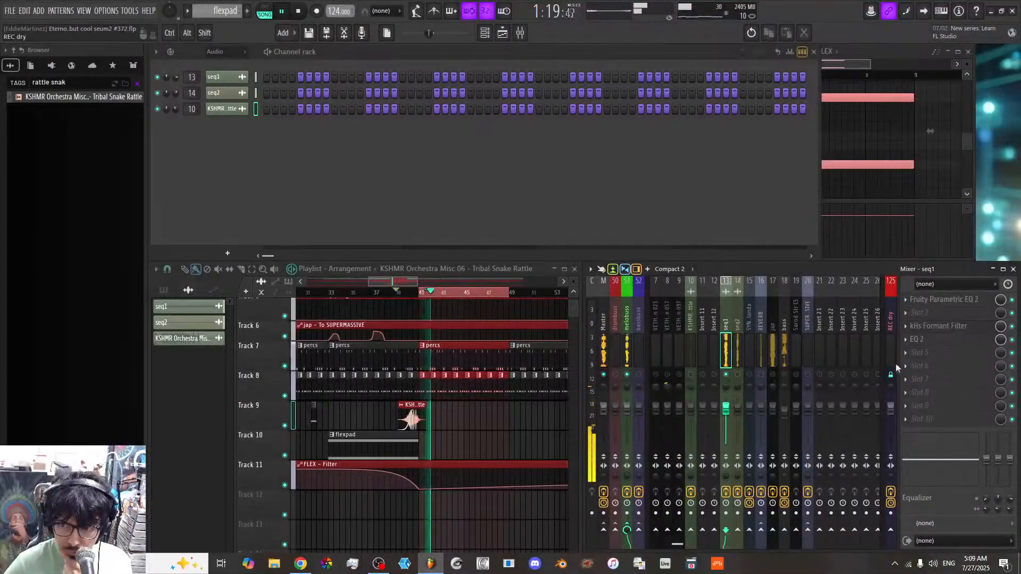
{"action": "left_click", "coordinate": [928, 355]}
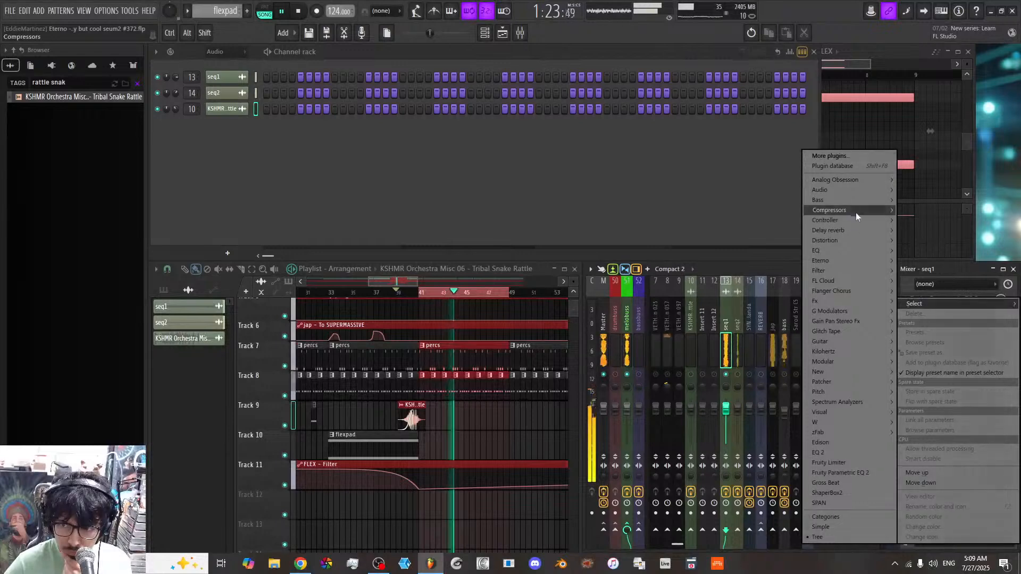
{"action": "mouse_move", "coordinate": [852, 253]}
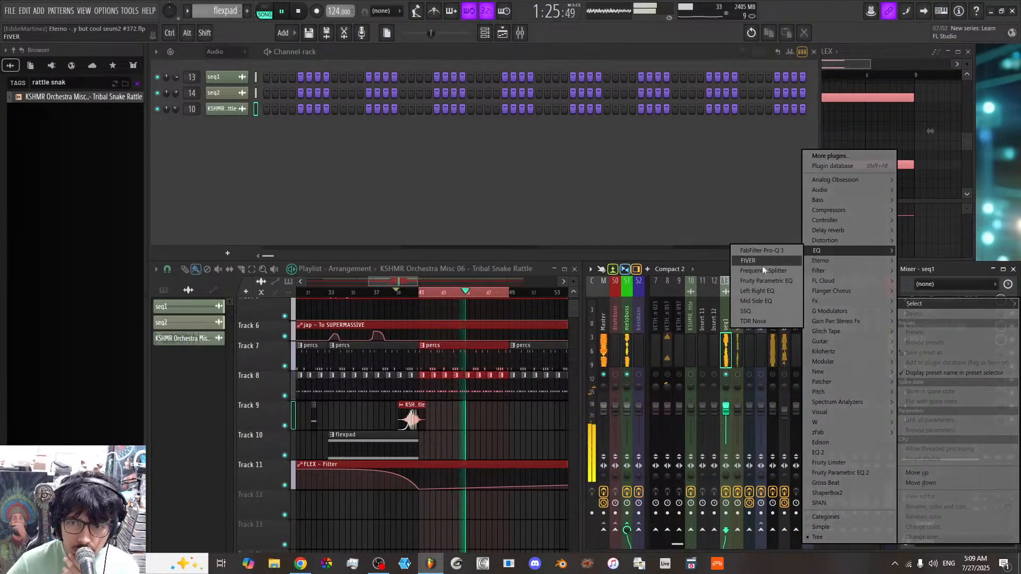
{"action": "left_click", "coordinate": [764, 302]}
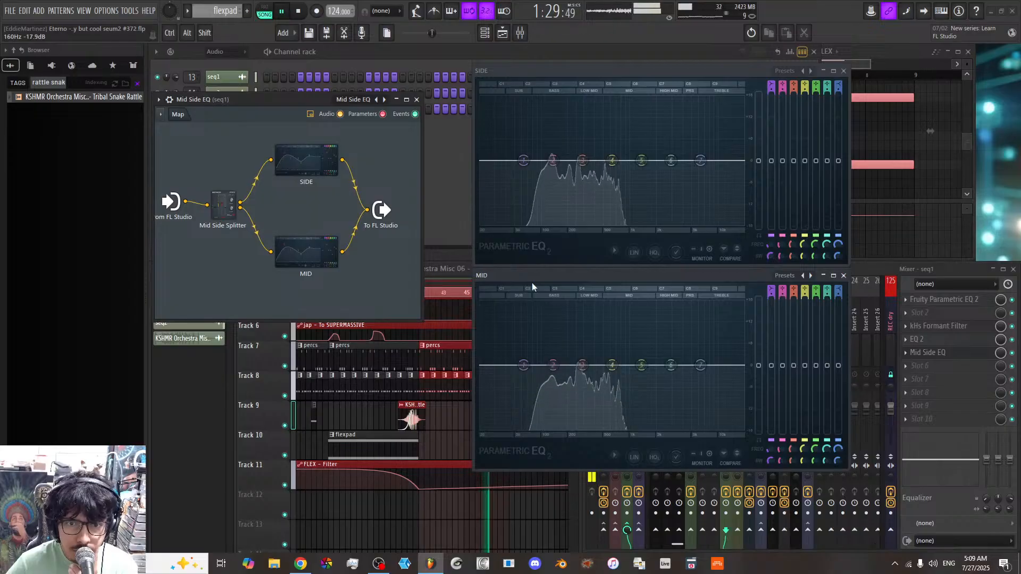
Step: In the Mid Side EQ's SIDE equalizer, make band 1 a Gentle 4 high pass at about 340 Hz and close the plugin windows
{"action": "right_click", "coordinate": [525, 160]}
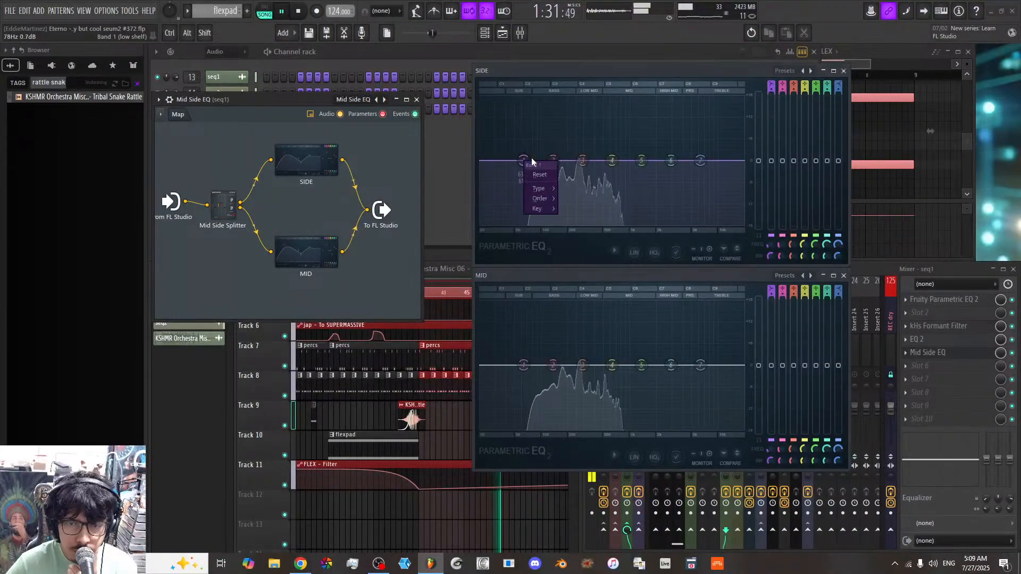
{"action": "mouse_move", "coordinate": [546, 199]}
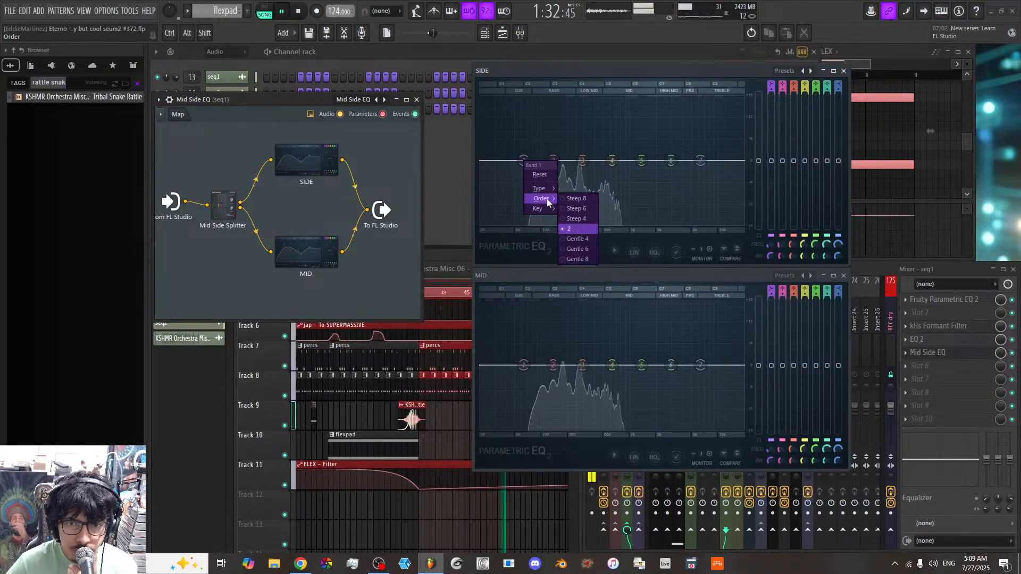
{"action": "left_click", "coordinate": [579, 240]}
{"action": "right_click", "coordinate": [525, 159]}
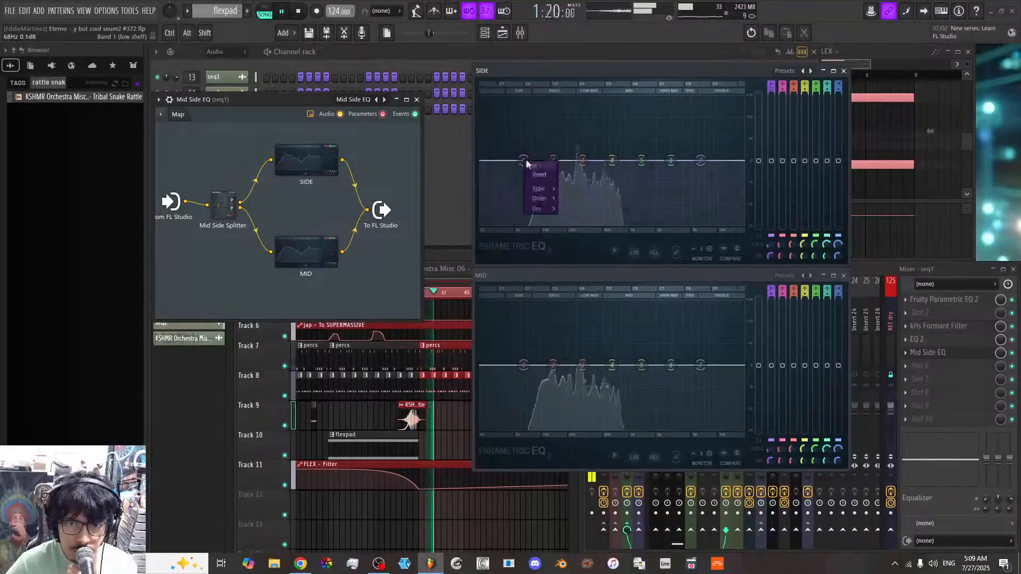
{"action": "mouse_move", "coordinate": [542, 188]}
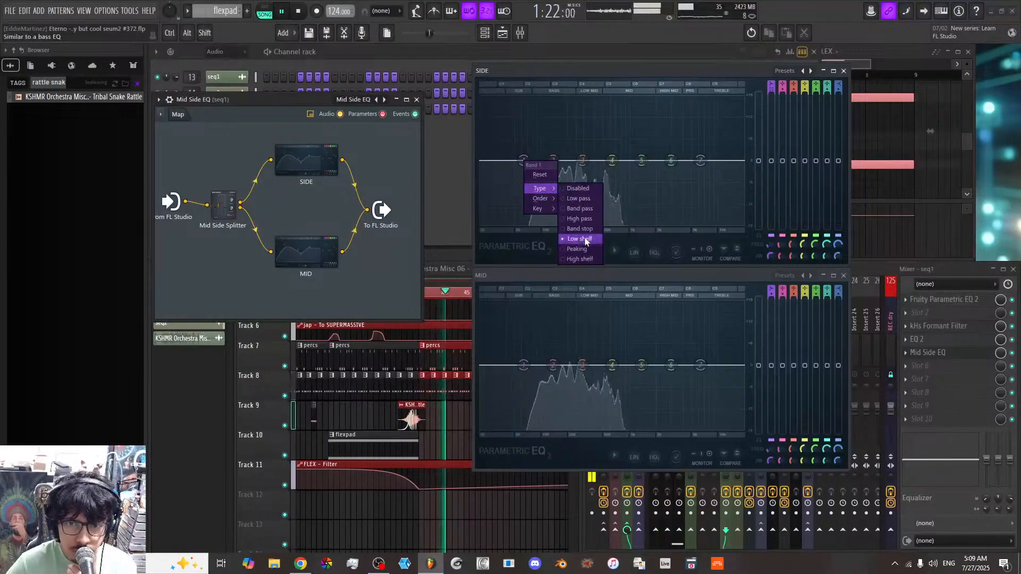
{"action": "left_click", "coordinate": [588, 220]}
{"action": "left_click_drag", "start_coordinate": [525, 160], "coordinate": [589, 159]}
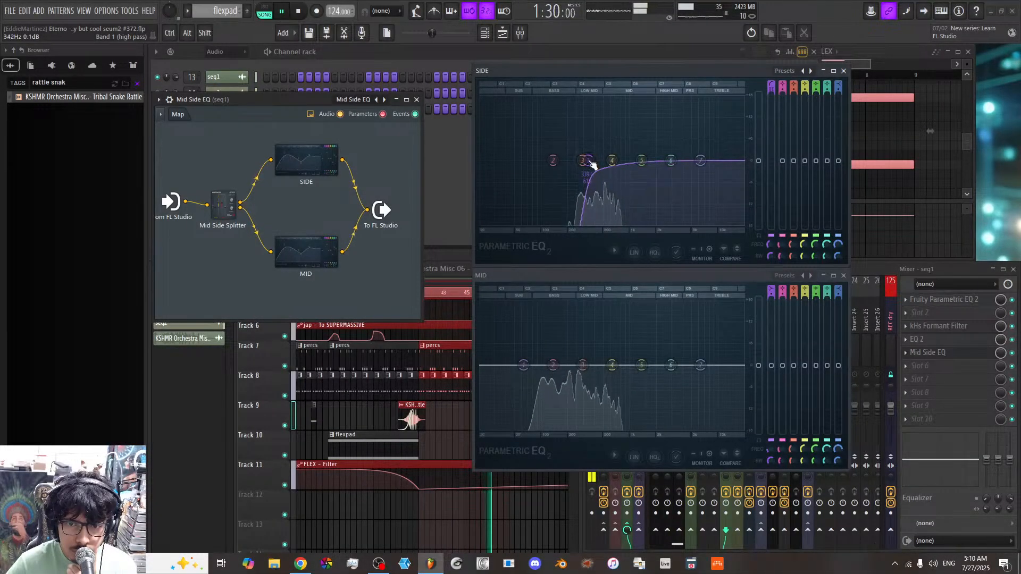
{"action": "left_click", "coordinate": [844, 71]}
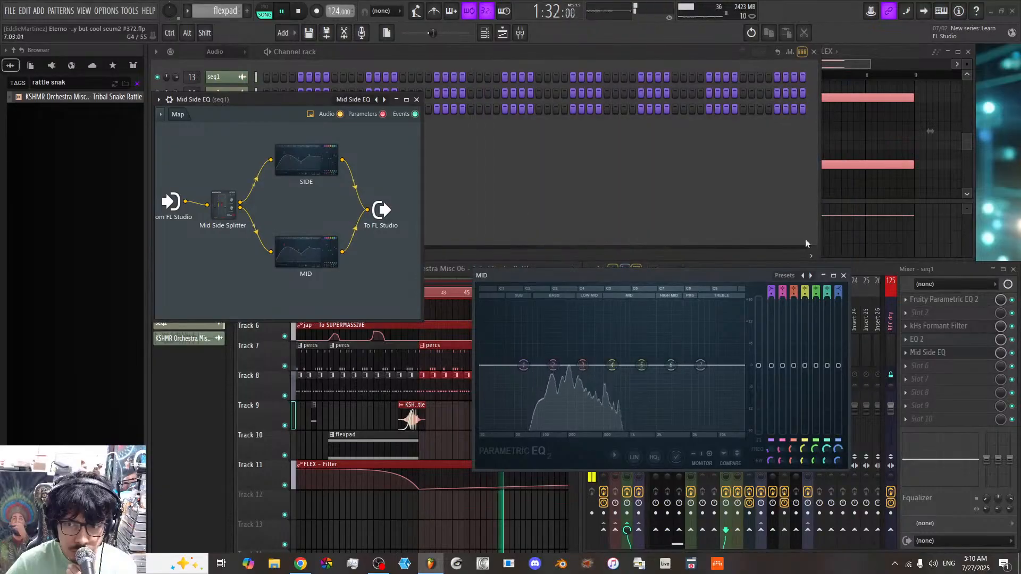
{"action": "left_click", "coordinate": [843, 275]}
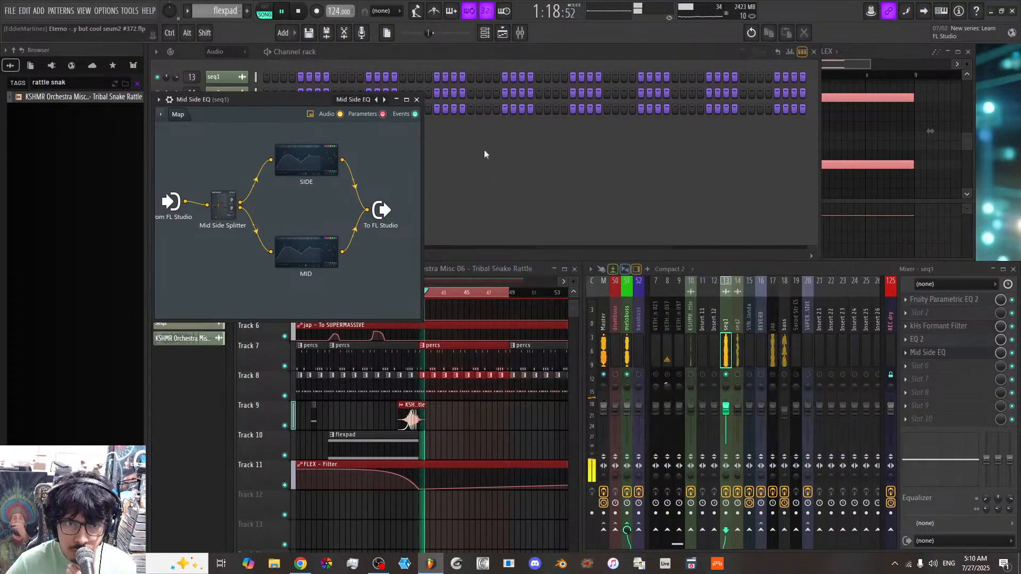
{"action": "left_click", "coordinate": [418, 100]}
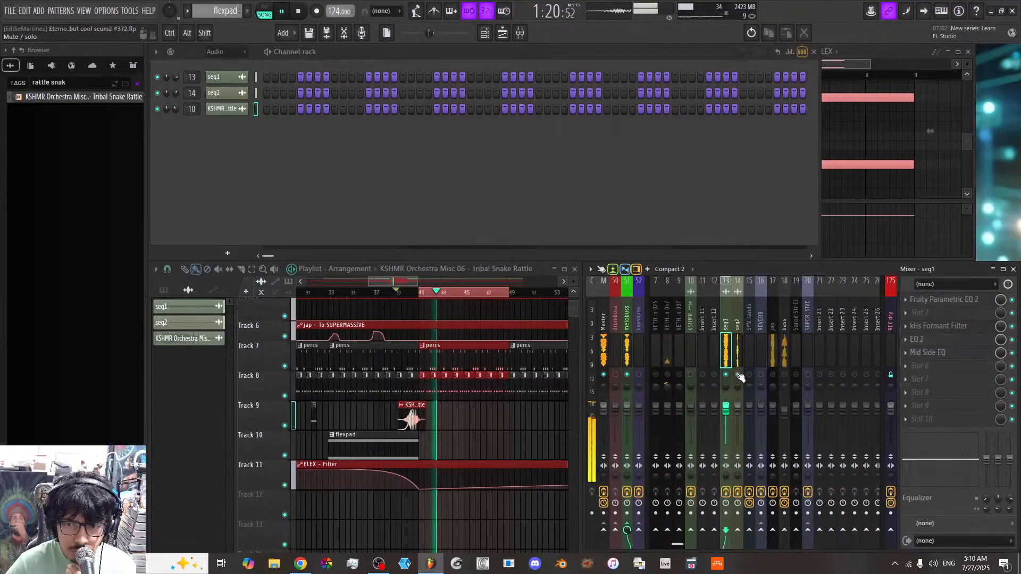
Step: Restore all muted mixer tracks and set the gain of LALA on the jap track to 1.3 dB
{"action": "right_click", "coordinate": [774, 376]}
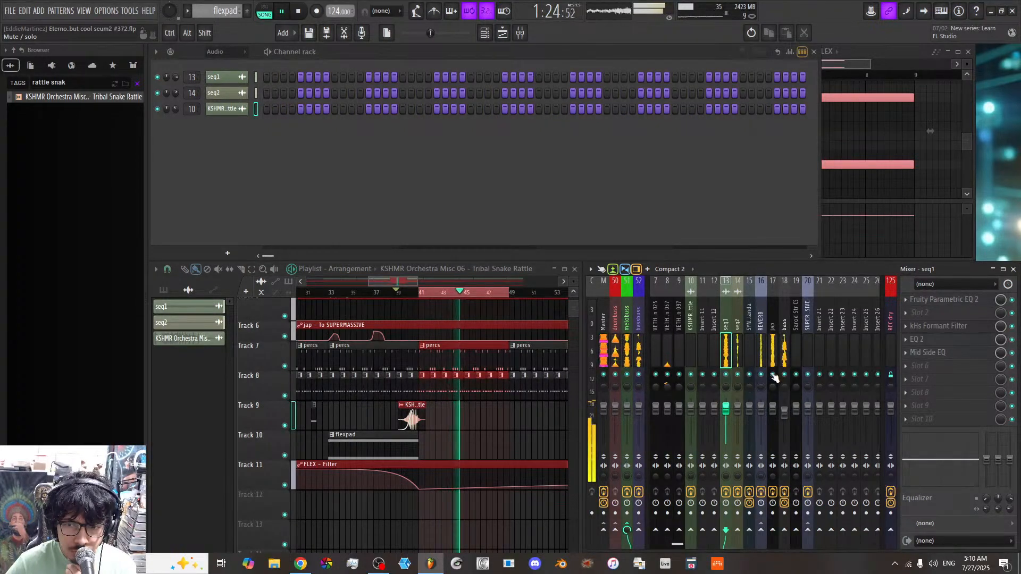
{"action": "left_click", "coordinate": [773, 351]}
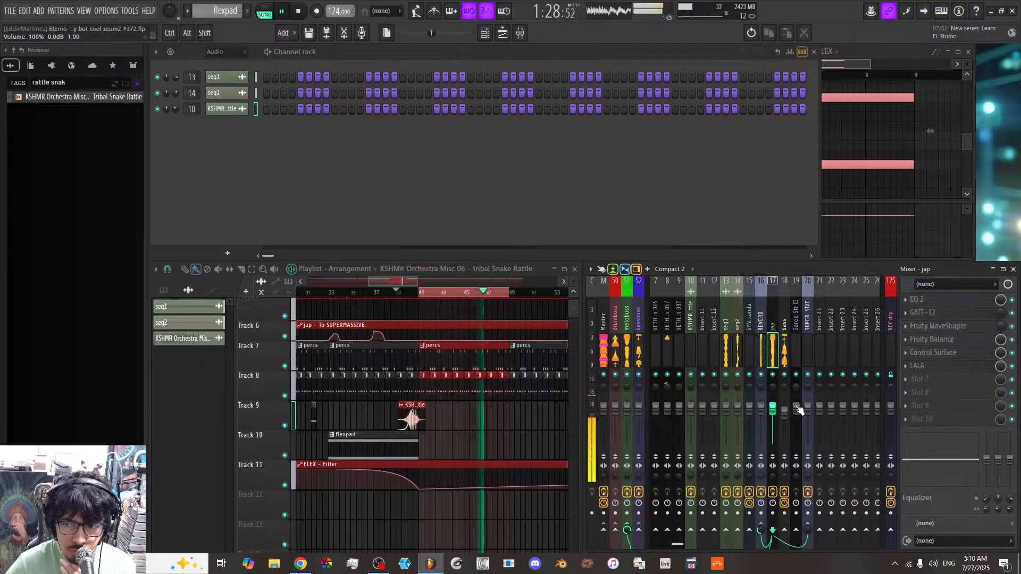
{"action": "left_click", "coordinate": [920, 366]}
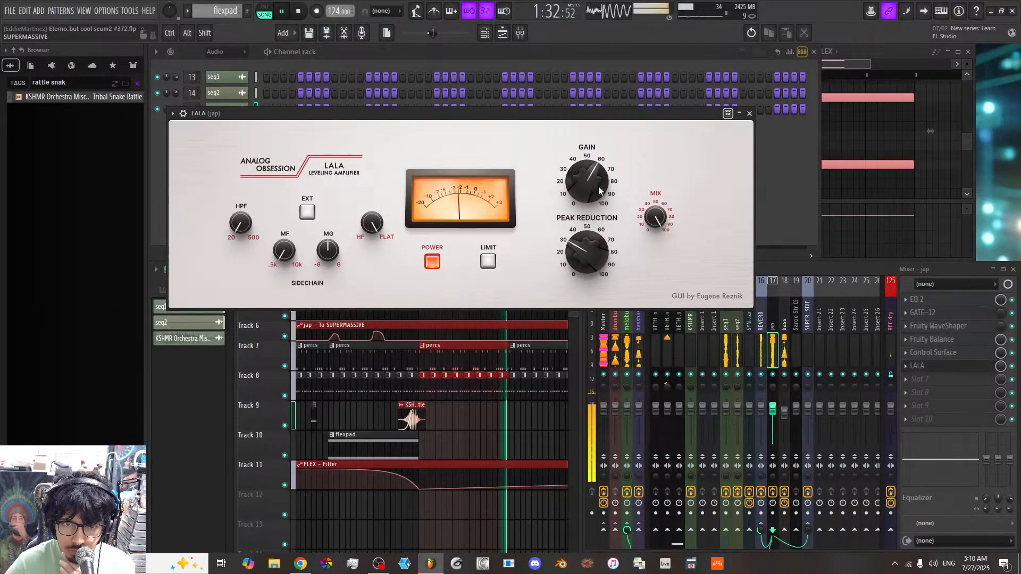
{"action": "left_click_drag", "start_coordinate": [599, 186], "coordinate": [599, 188]}
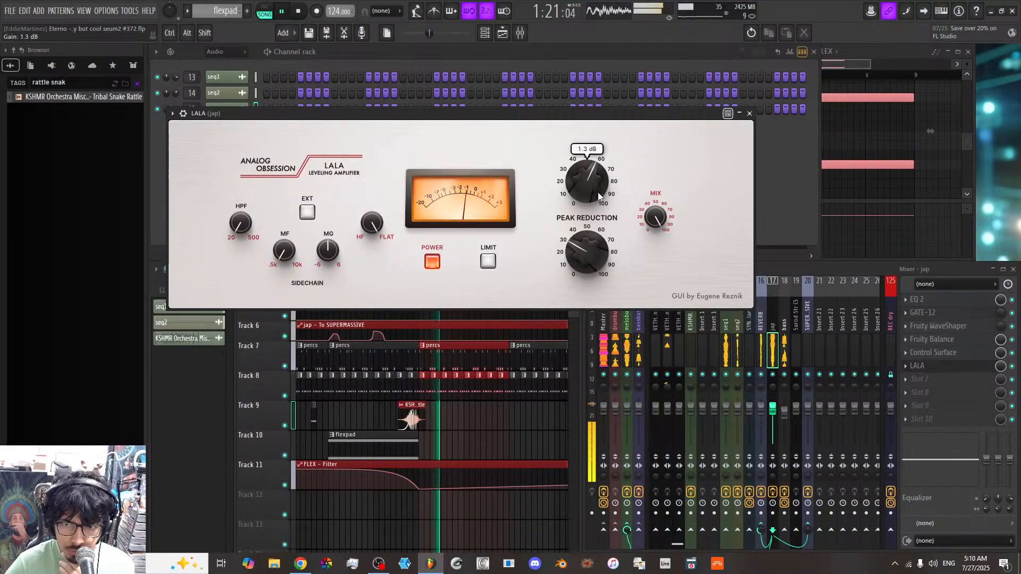
{"action": "left_click", "coordinate": [749, 113]}
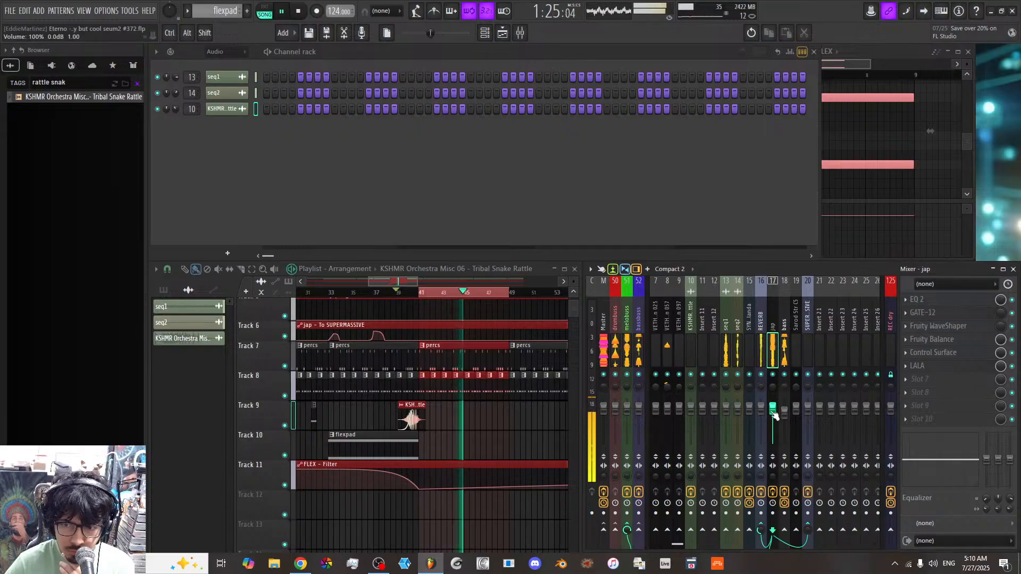
Step: Try a slightly lower jap mixer fader level and reset the fader to its default volume
{"action": "left_click_drag", "start_coordinate": [773, 409], "coordinate": [773, 411]}
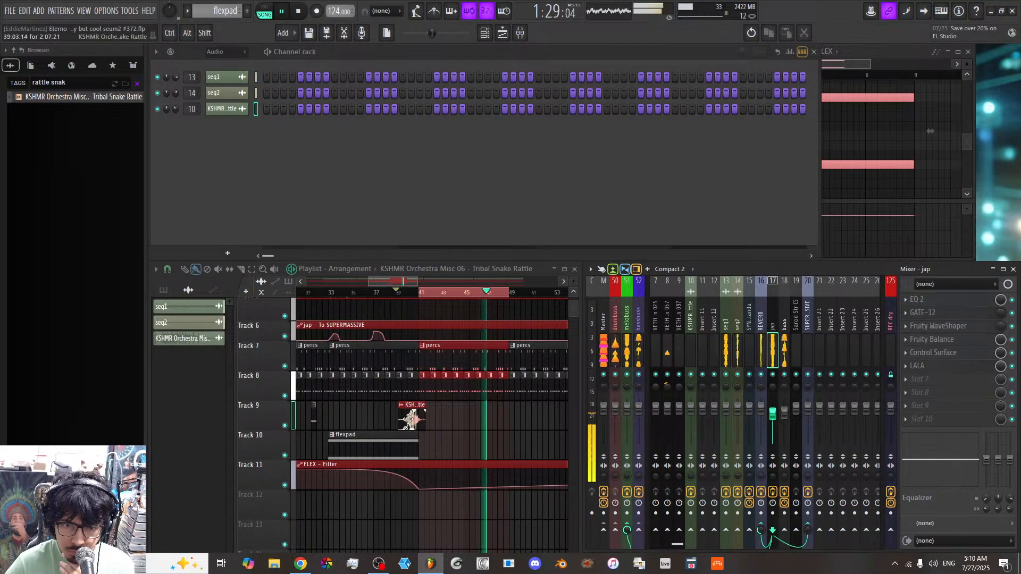
{"action": "left_click", "coordinate": [393, 292]}
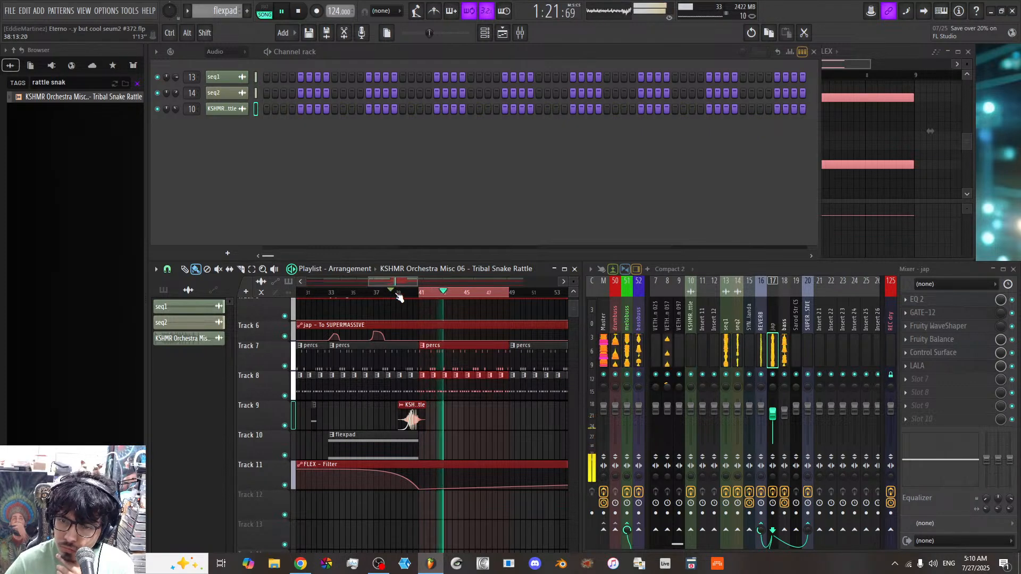
{"action": "right_click", "coordinate": [776, 414]}
{"action": "left_click", "coordinate": [797, 379]}
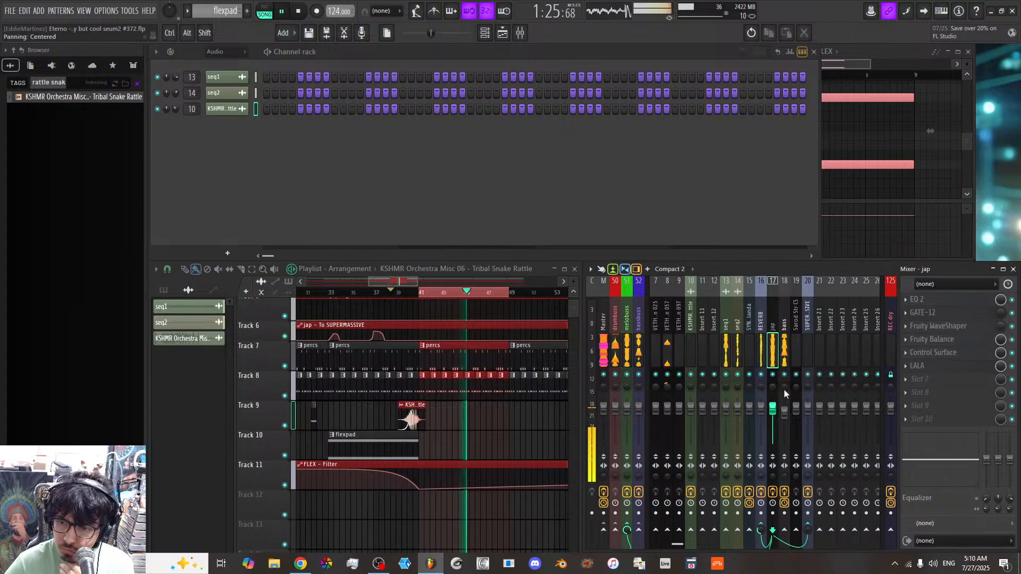
Step: Reopen LALA on the jap track and extend the playlist's loop selection to span bars 41 to 72
{"action": "left_click", "coordinate": [944, 371]}
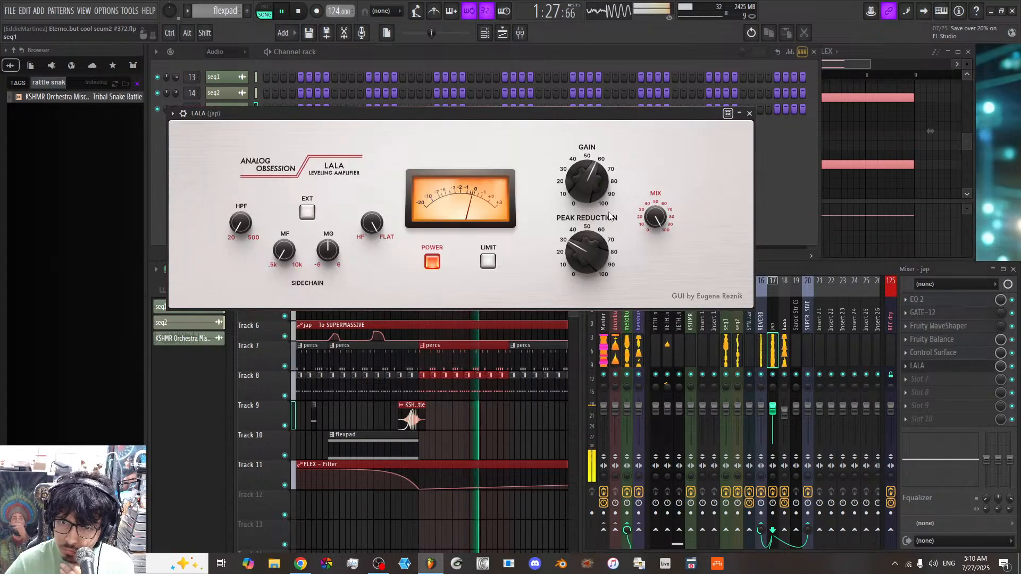
{"action": "left_click", "coordinate": [511, 432]}
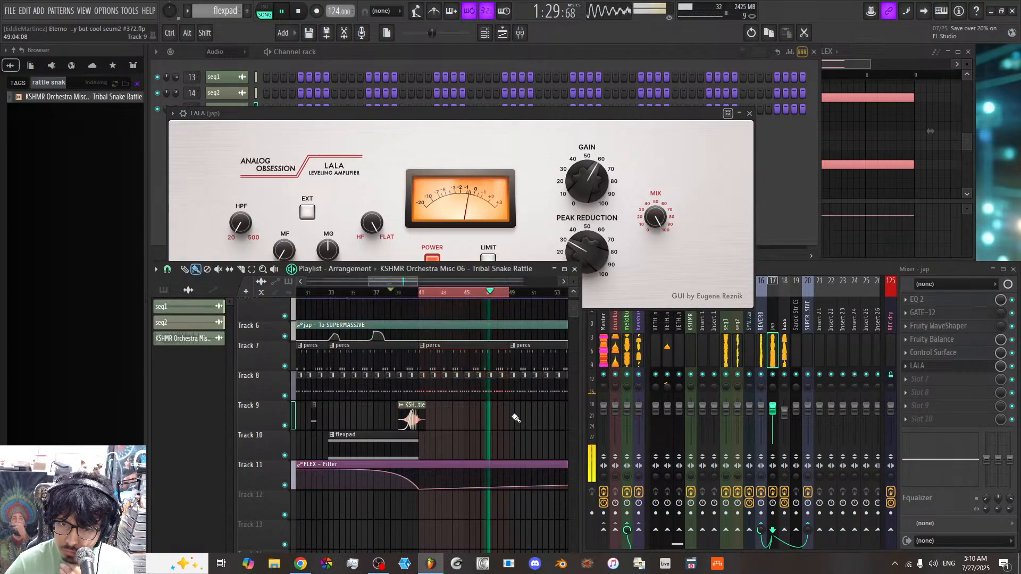
{"action": "scroll", "coordinate": [524, 290], "scroll_direction": "down", "scroll_amount": 2}
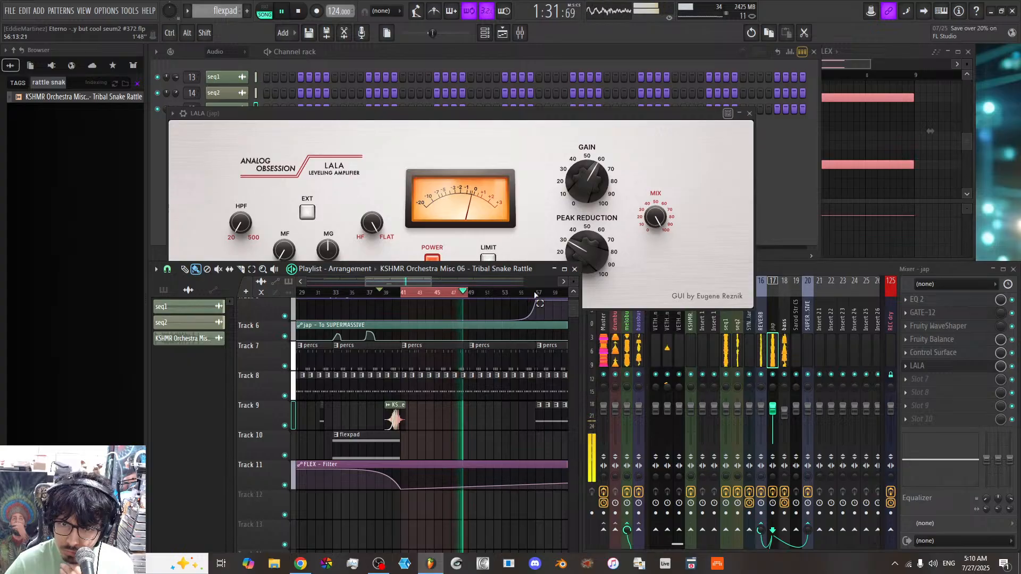
{"action": "right_click", "coordinate": [536, 294]}
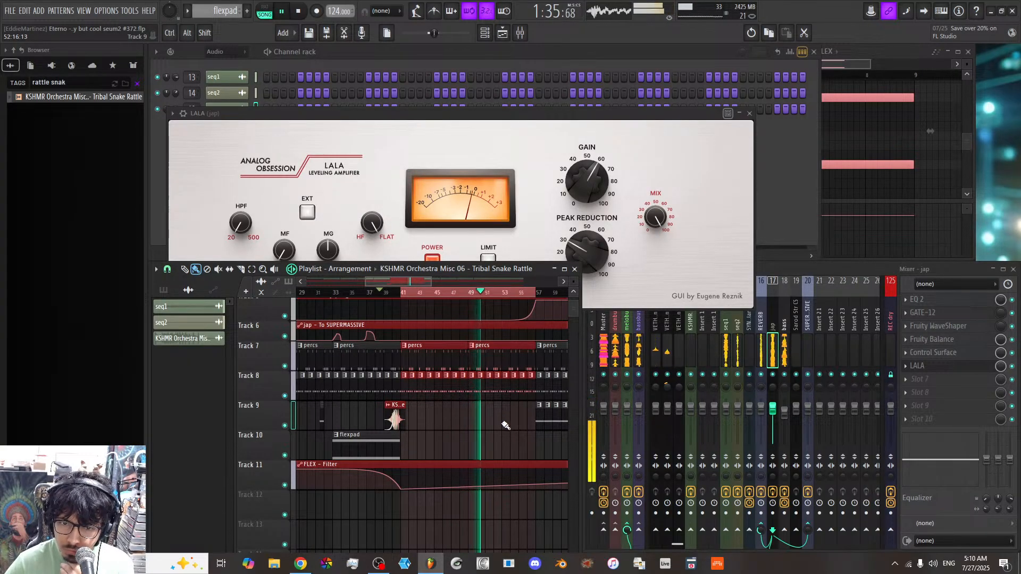
{"action": "left_click_drag", "start_coordinate": [425, 281], "coordinate": [470, 279]}
{"action": "right_click", "coordinate": [514, 297]}
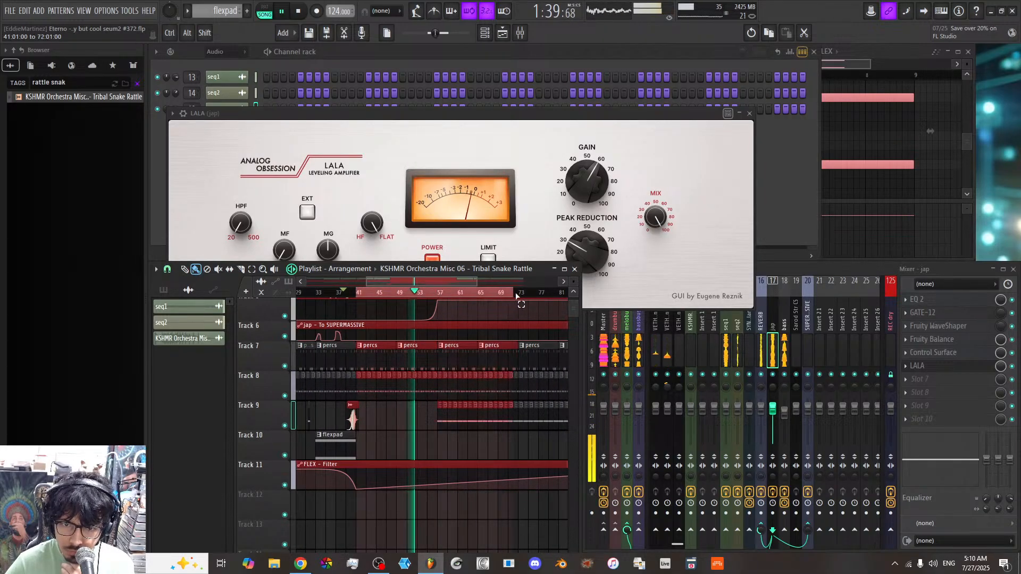
Step: Clear the clip selection, remove the glitchtextlead clips from bar 57 up to bar 65 on Track 9, and close LALA
{"action": "scroll", "coordinate": [479, 396], "scroll_direction": "up", "scroll_amount": 4}
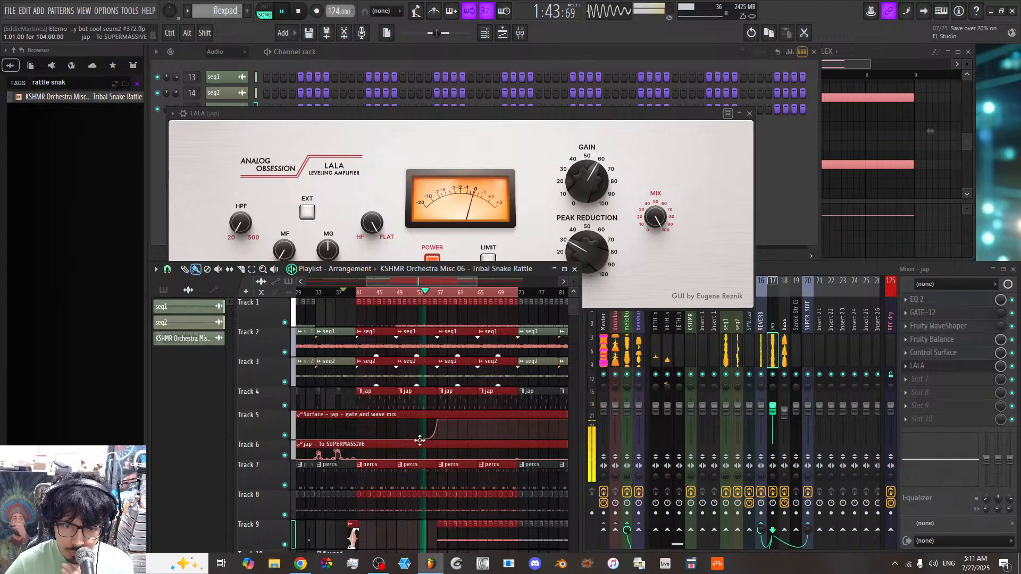
{"action": "left_click", "coordinate": [419, 441]}
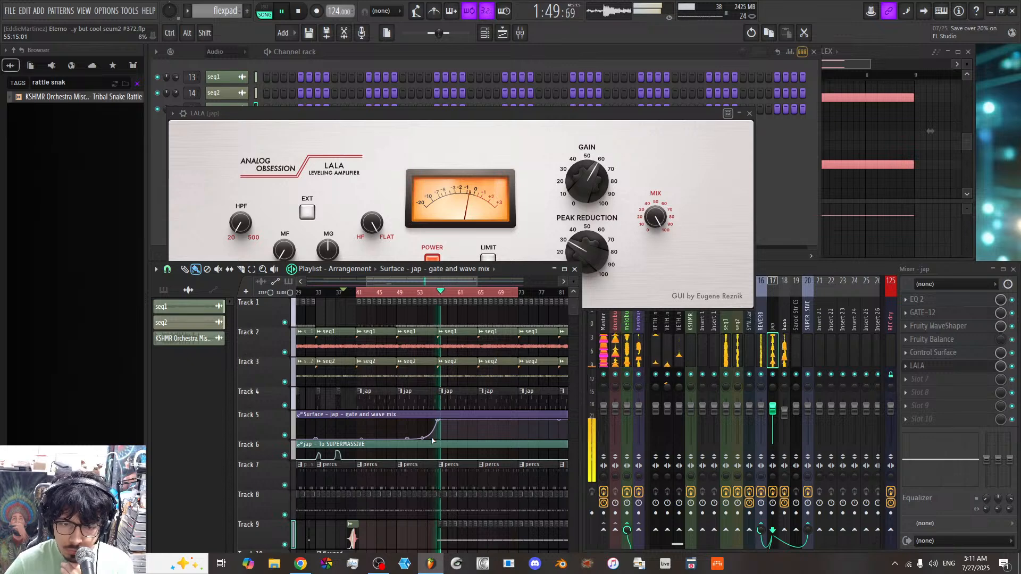
{"action": "scroll", "coordinate": [449, 461], "scroll_direction": "down", "scroll_amount": 4}
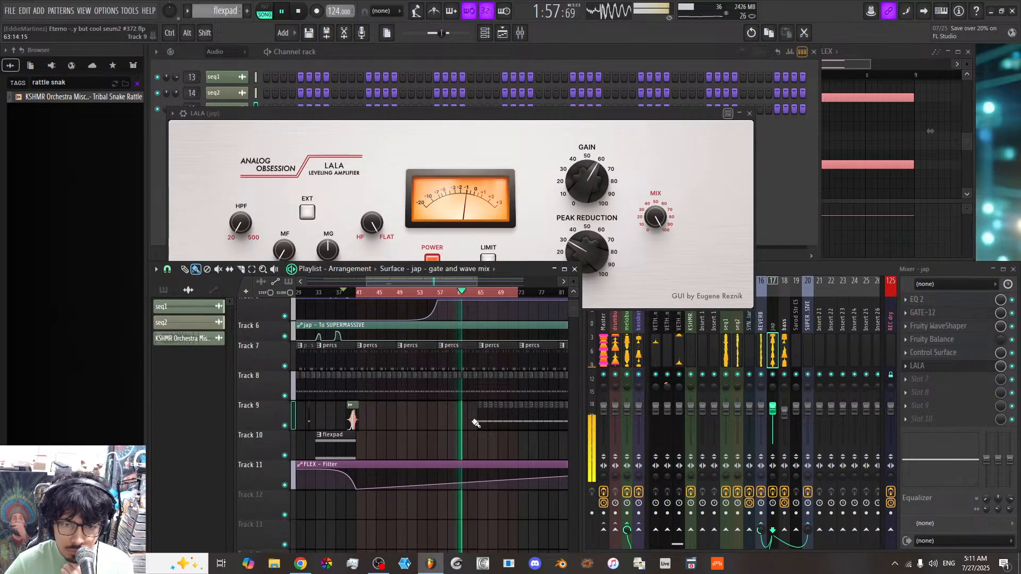
{"action": "scroll", "coordinate": [476, 437], "scroll_direction": "up", "scroll_amount": 4}
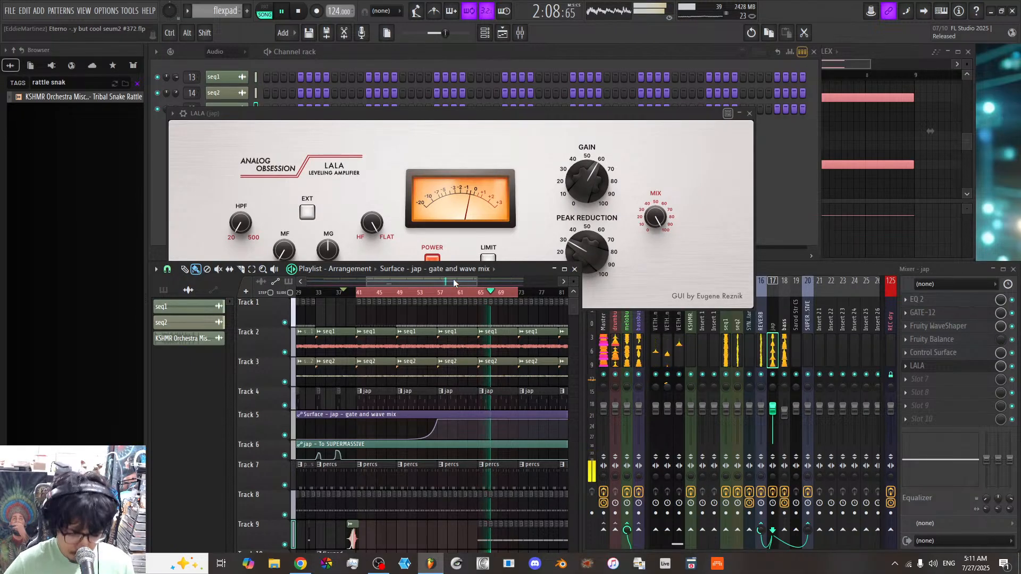
{"action": "key", "text": "space"}
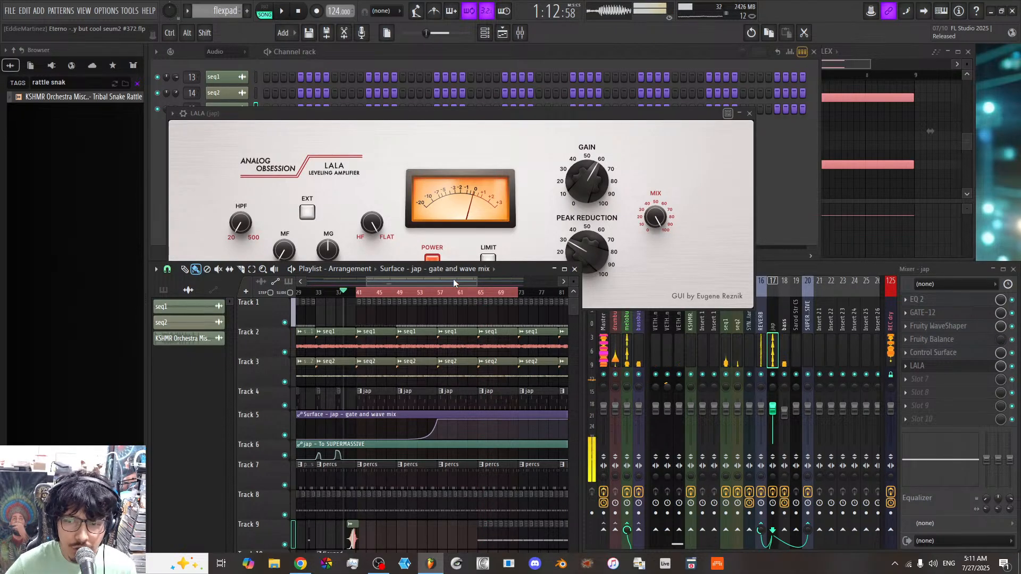
{"action": "left_click", "coordinate": [750, 116]}
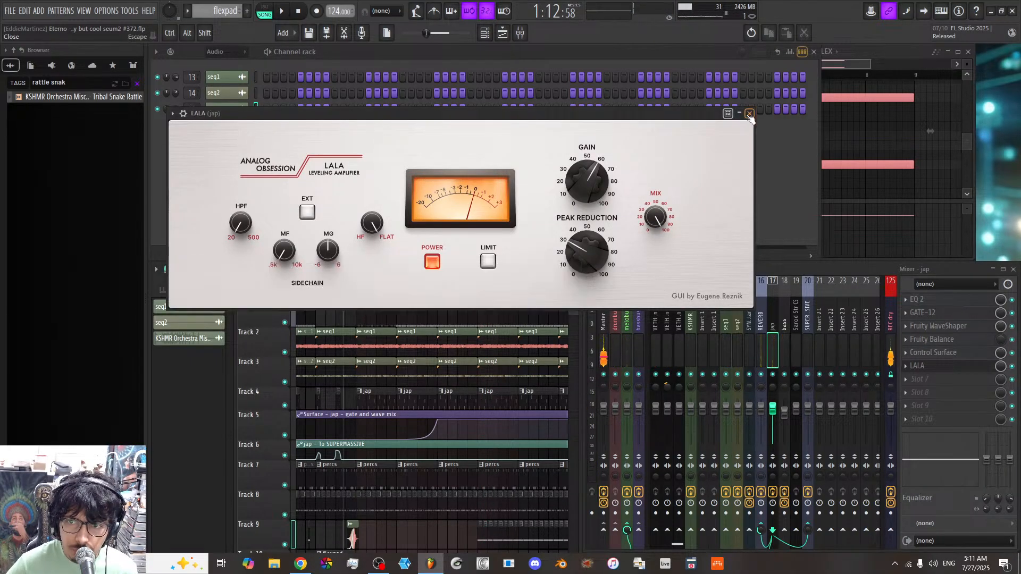
{"action": "left_click", "coordinate": [750, 115]}
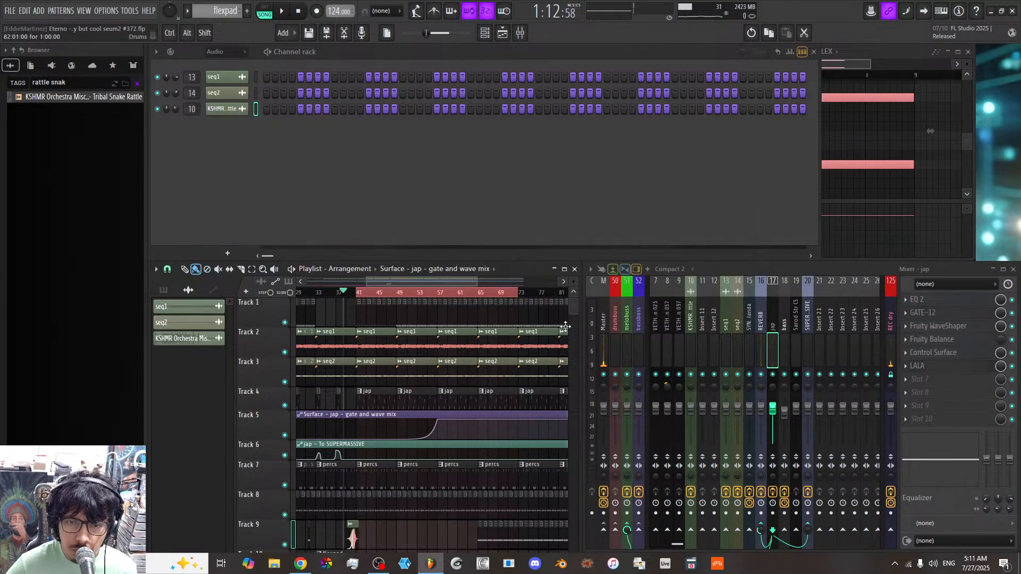
Step: Replay the arrangement from around bars 51 to 53 and check the jap gate and wave mix automation leading into bar 57
{"action": "key", "text": "space"}
{"action": "left_click", "coordinate": [419, 294]}
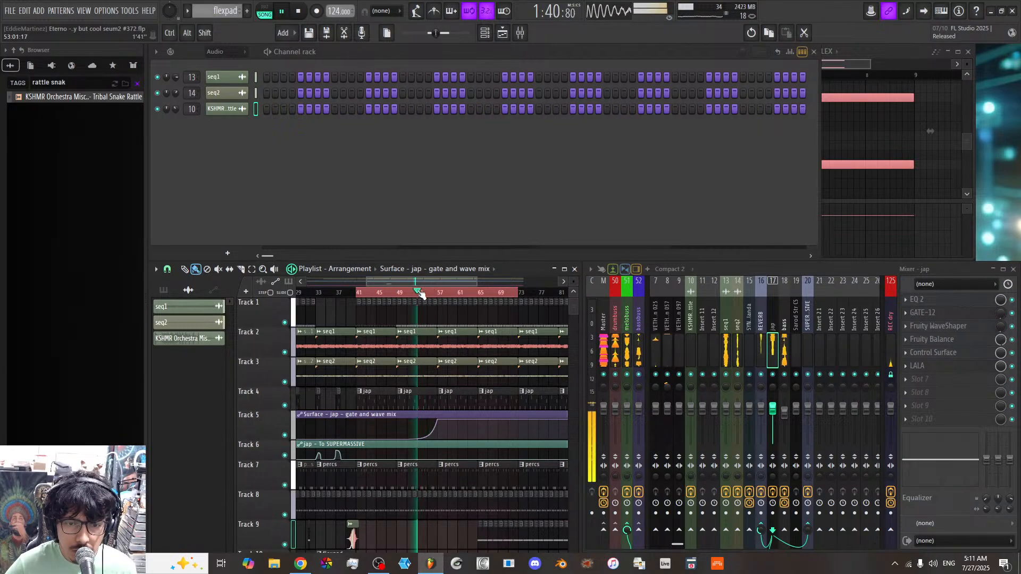
{"action": "key", "text": "space"}
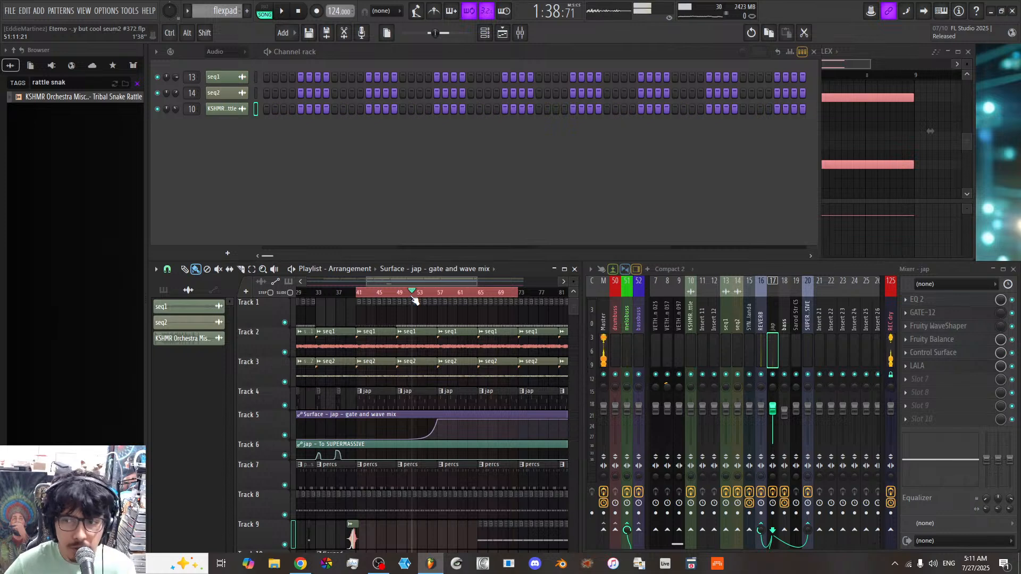
{"action": "key", "text": "space"}
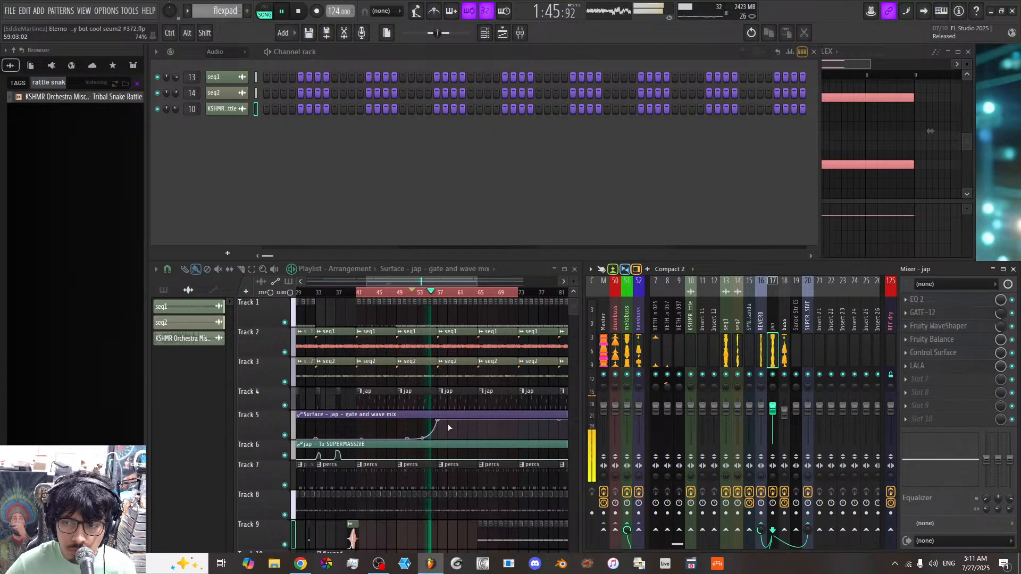
{"action": "key", "text": "space"}
{"action": "key", "text": "space"}
{"action": "left_click", "coordinate": [420, 415]}
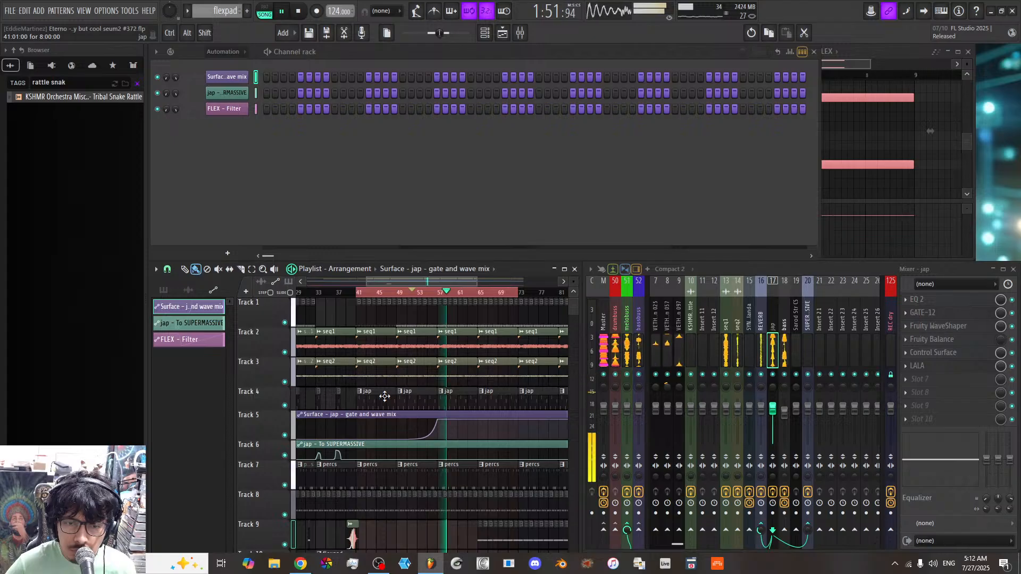
{"action": "key", "text": "space"}
{"action": "key", "text": "space"}
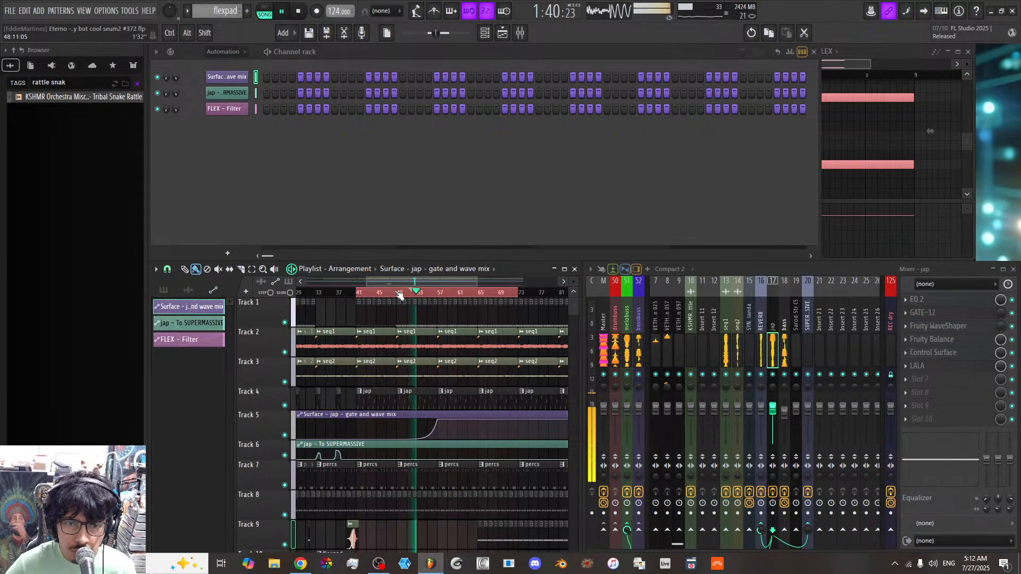
{"action": "left_click_drag", "start_coordinate": [420, 283], "coordinate": [418, 324]}
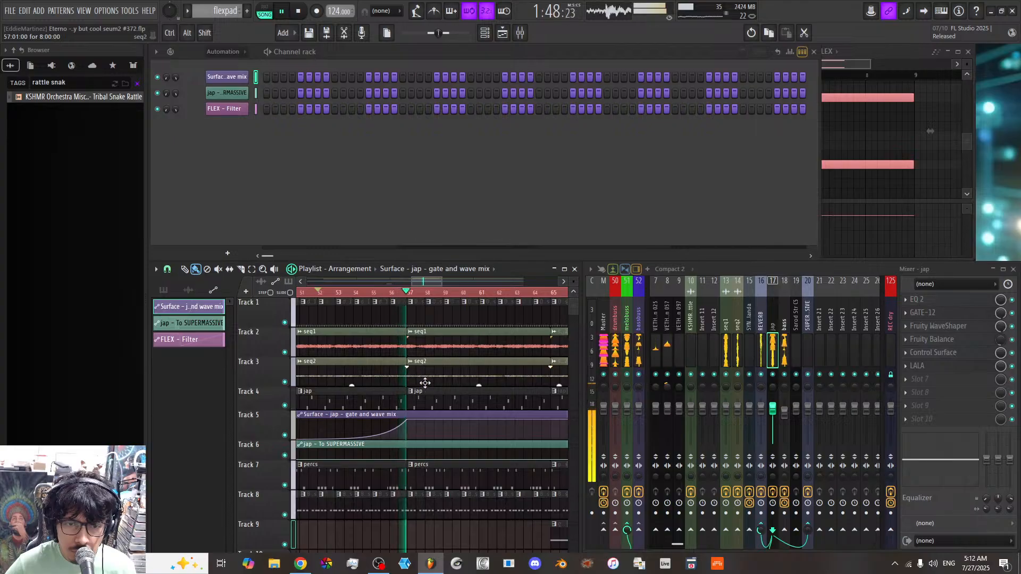
{"action": "scroll", "coordinate": [425, 383], "scroll_direction": "down", "scroll_amount": 2}
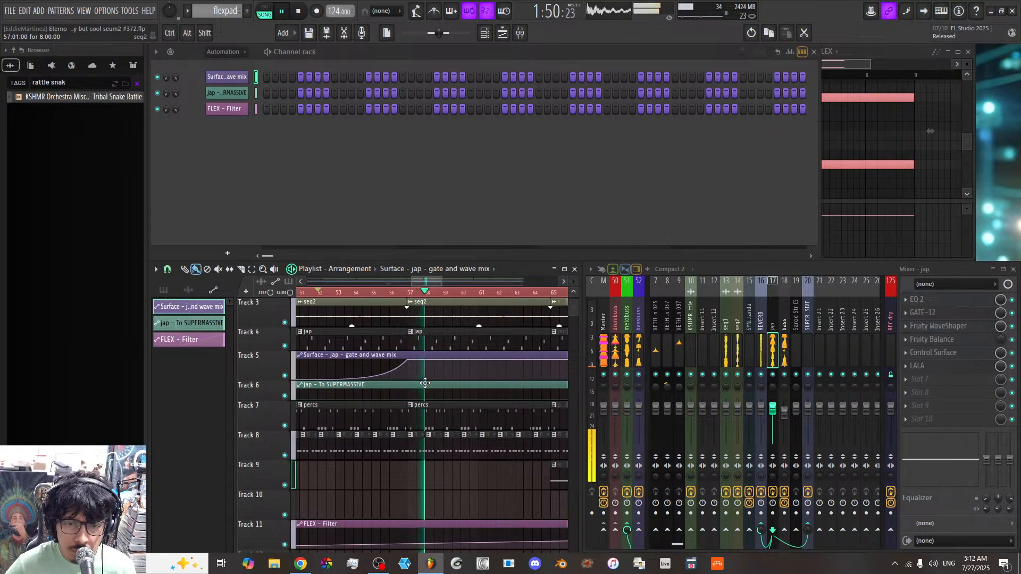
{"action": "mouse_move", "coordinate": [433, 283]}
{"action": "left_mouse_down"}
{"action": "mouse_move", "coordinate": [425, 261]}
{"action": "mouse_move", "coordinate": [450, 263]}
{"action": "mouse_move", "coordinate": [433, 285]}
{"action": "left_mouse_up"}
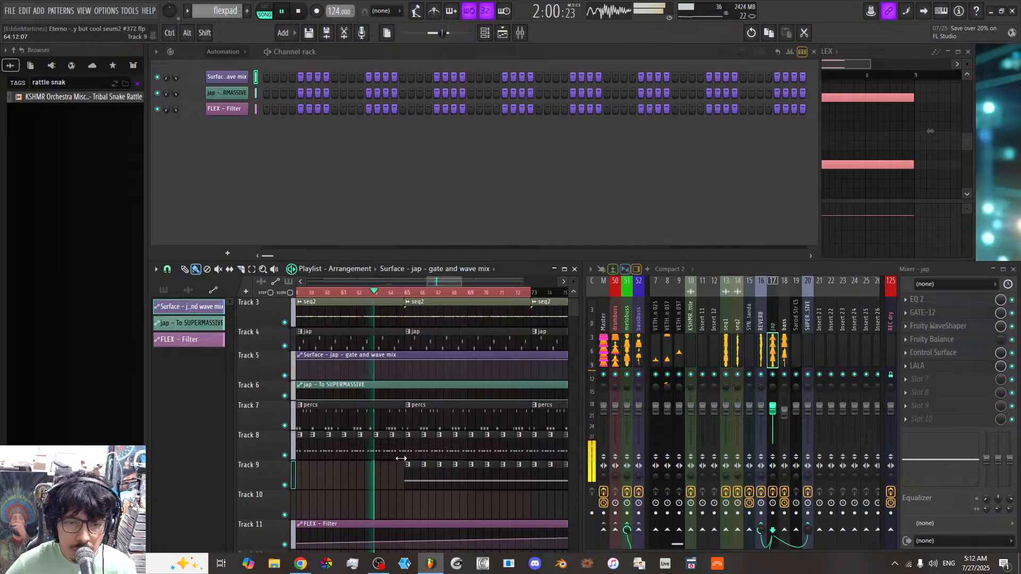
Step: Erase the Track 1 clips from bar 65 through bar 72
{"action": "scroll", "coordinate": [416, 343], "scroll_direction": "up", "scroll_amount": 2}
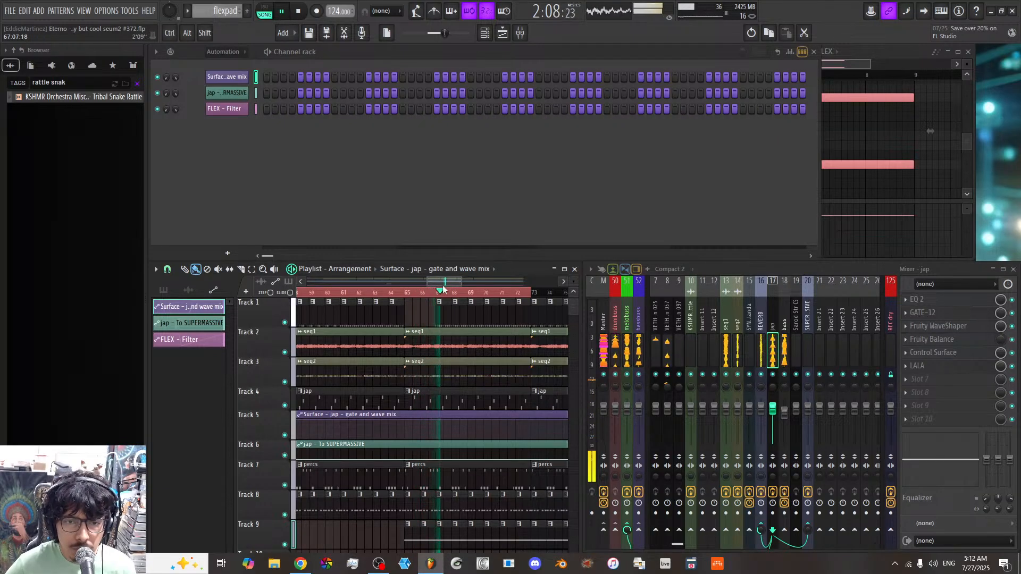
{"action": "left_click_drag", "start_coordinate": [441, 311], "coordinate": [519, 315]}
{"action": "left_click_drag", "start_coordinate": [460, 281], "coordinate": [474, 281]}
Step: Place a copy of the flexpad pattern clip at bar 65 on Track 10
{"action": "scroll", "coordinate": [438, 278], "scroll_direction": "down", "scroll_amount": 4}
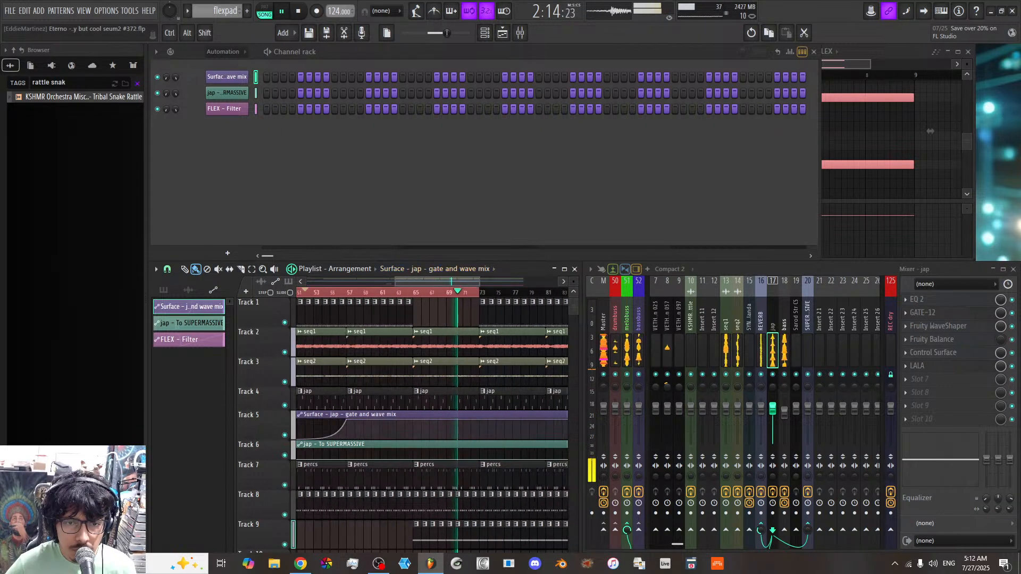
{"action": "scroll", "coordinate": [435, 381], "scroll_direction": "down", "scroll_amount": 4}
{"action": "left_click", "coordinate": [360, 443]}
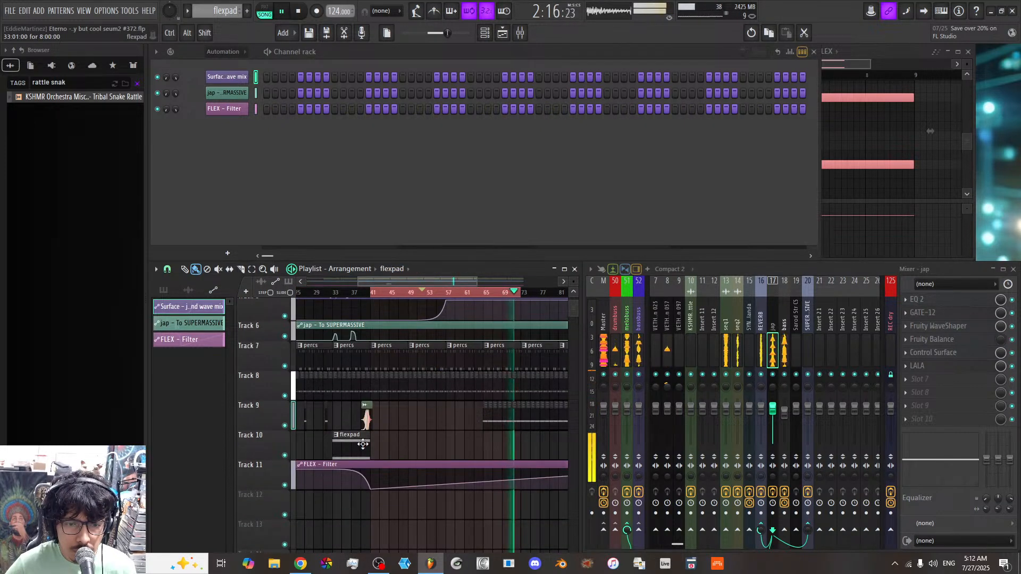
{"action": "left_click", "coordinate": [482, 446]}
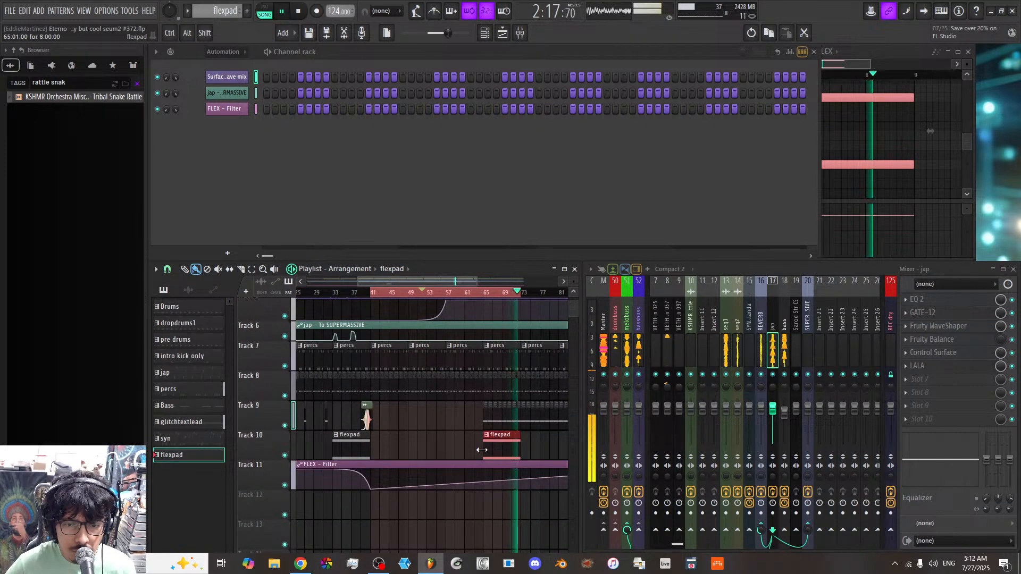
Step: Add FLEX - Filter automation points at bars 65 and 73, curving the filter up into bar 65 and back down by bar 73
{"action": "right_click", "coordinate": [484, 483]}
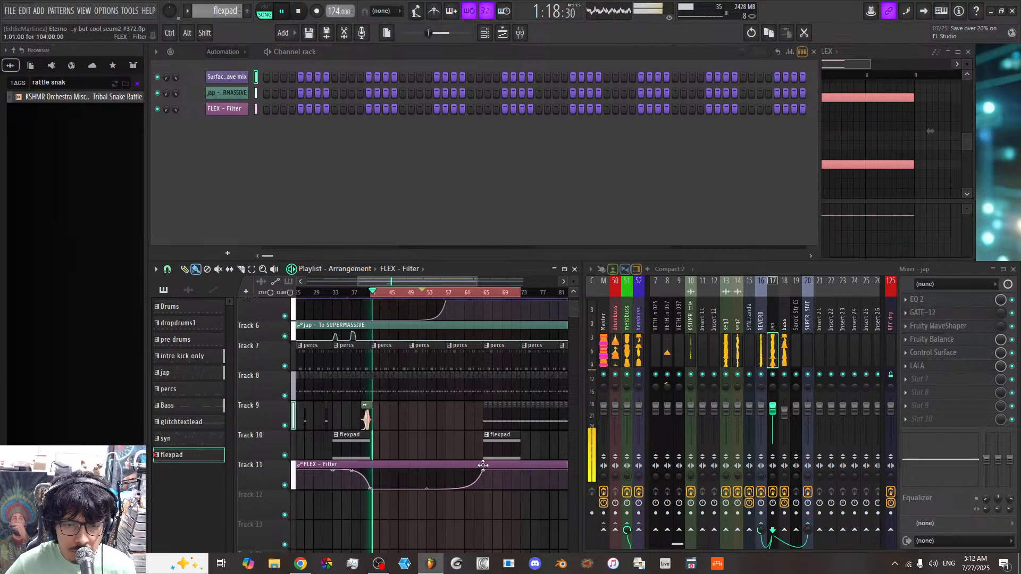
{"action": "right_click", "coordinate": [521, 488]}
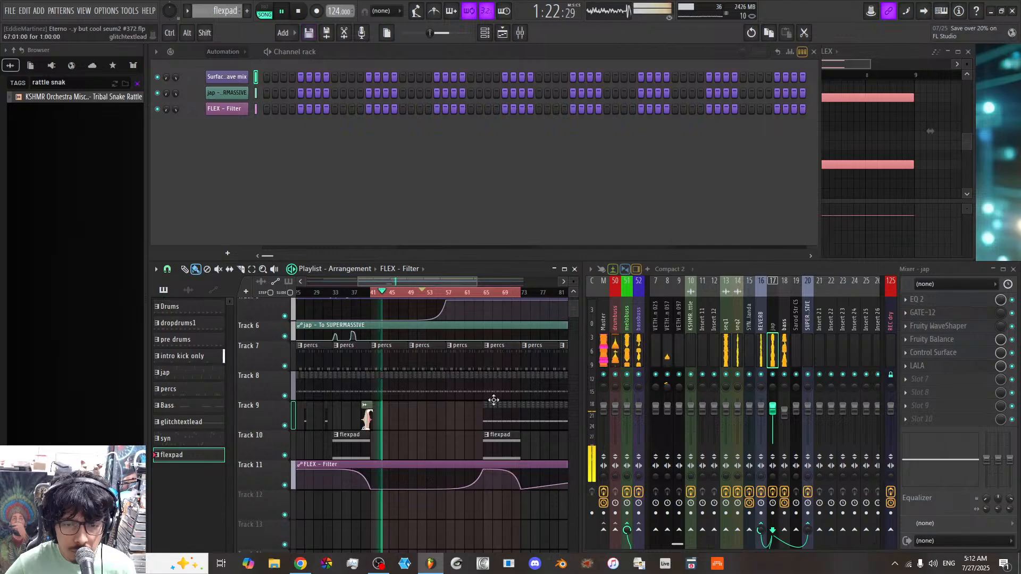
Step: Audition the new flexpad section from around bar 64, clear the loop selection, and continue playback from about bar 72
{"action": "left_click", "coordinate": [482, 293]}
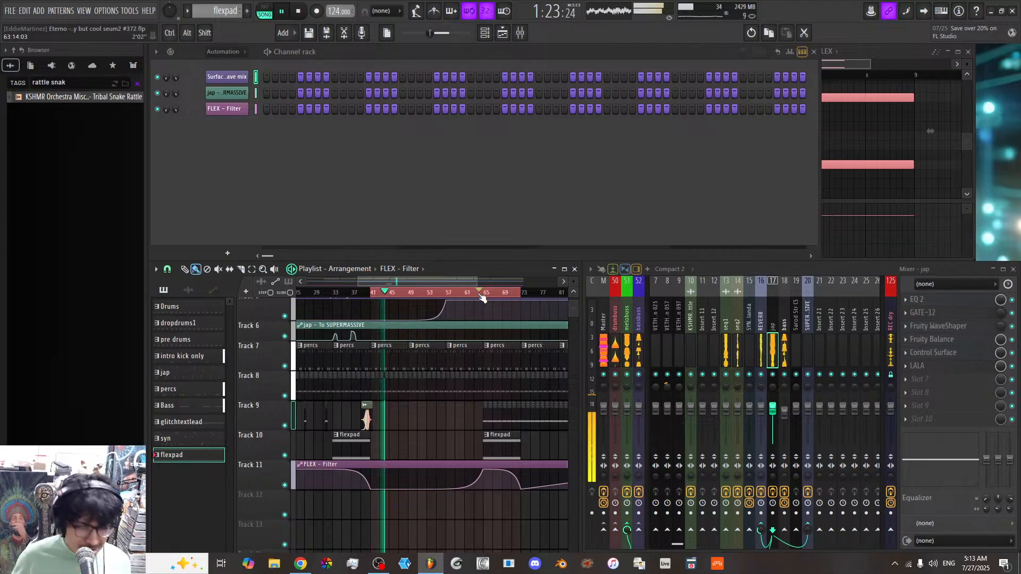
{"action": "left_click", "coordinate": [481, 293]}
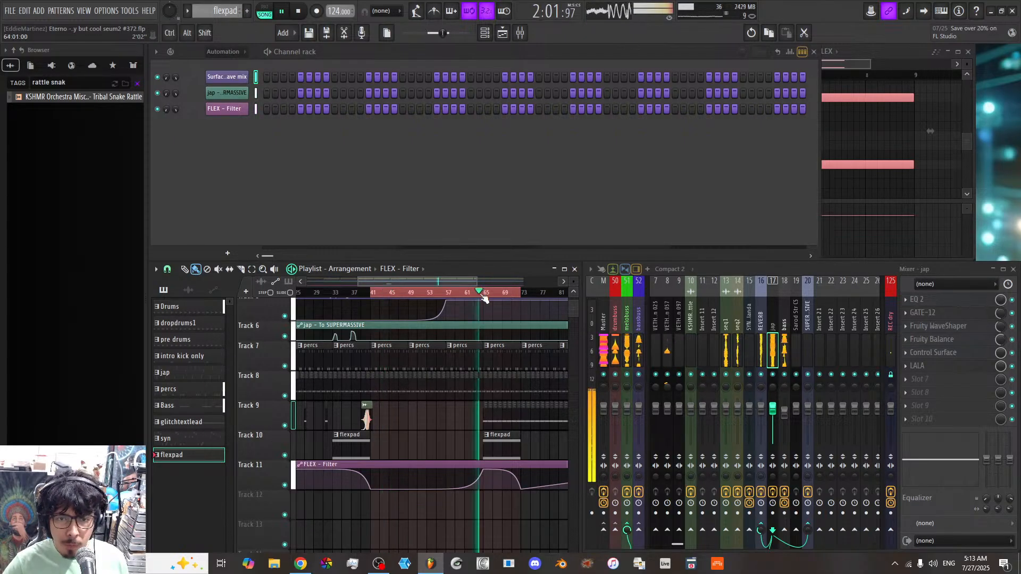
{"action": "left_click", "coordinate": [515, 293]}
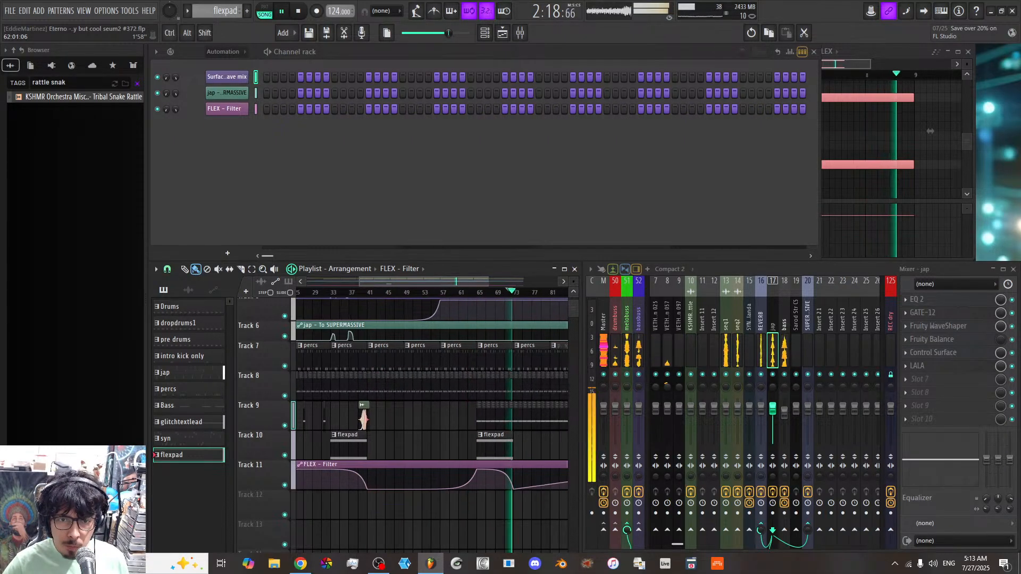
Step: Delete the two jap clips at bars 73 and 81 on Track 4
{"action": "left_click_drag", "start_coordinate": [467, 282], "coordinate": [475, 287]}
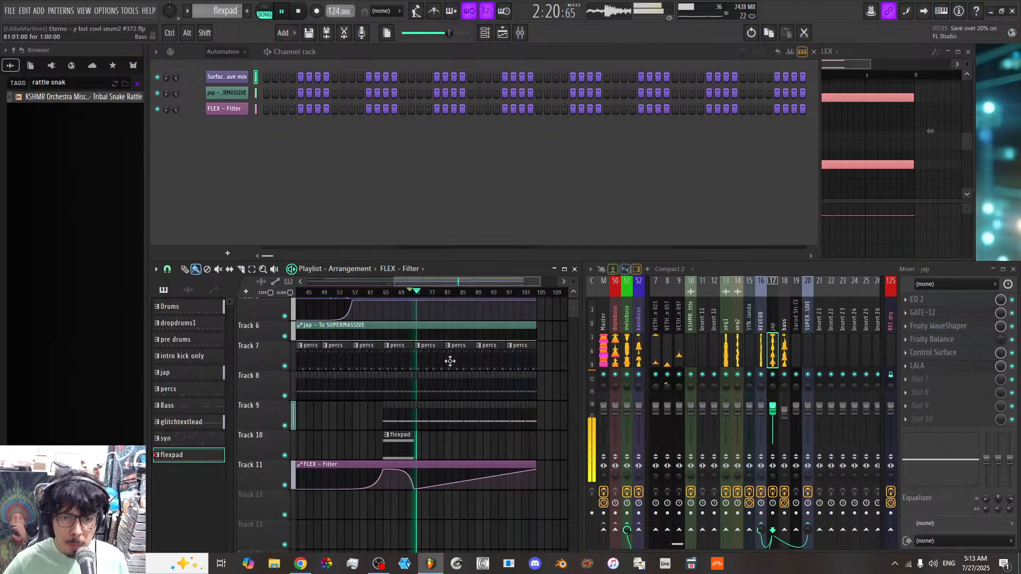
{"action": "scroll", "coordinate": [432, 279], "scroll_direction": "up", "scroll_amount": 2}
{"action": "scroll", "coordinate": [517, 434], "scroll_direction": "up", "scroll_amount": 3}
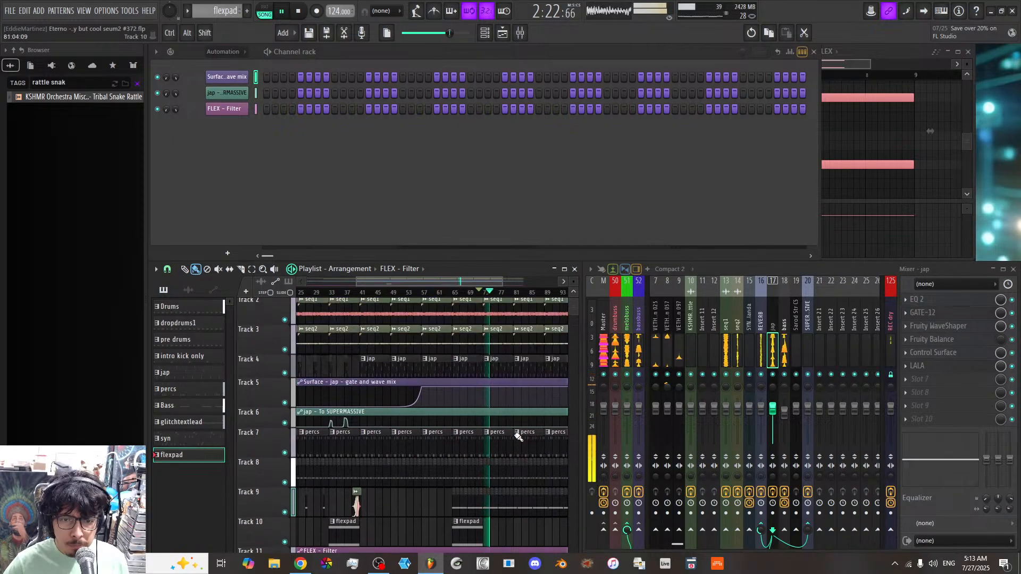
{"action": "left_click_drag", "start_coordinate": [483, 282], "coordinate": [488, 292]}
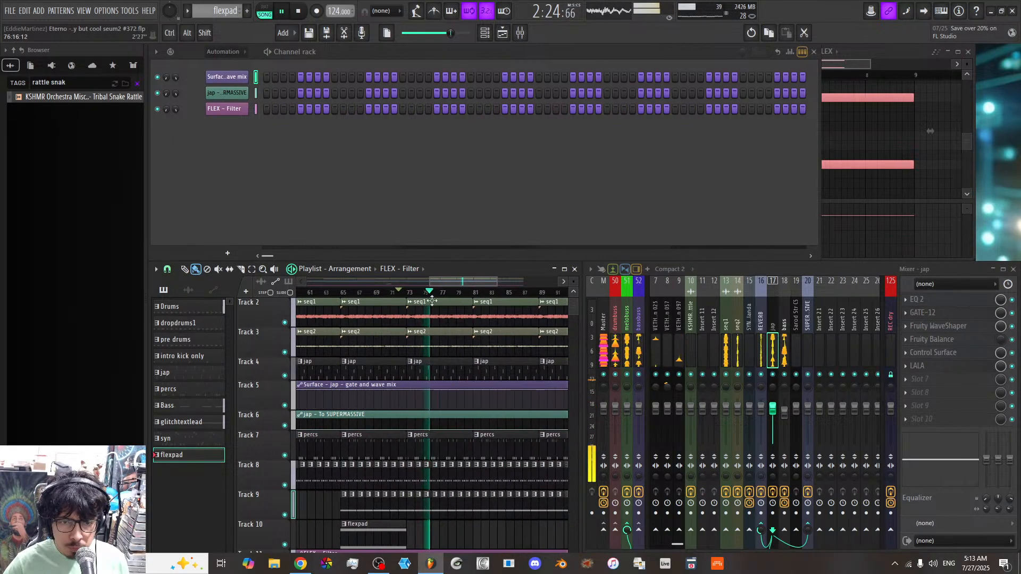
{"action": "right_click", "coordinate": [428, 377]}
{"action": "right_click", "coordinate": [489, 365]}
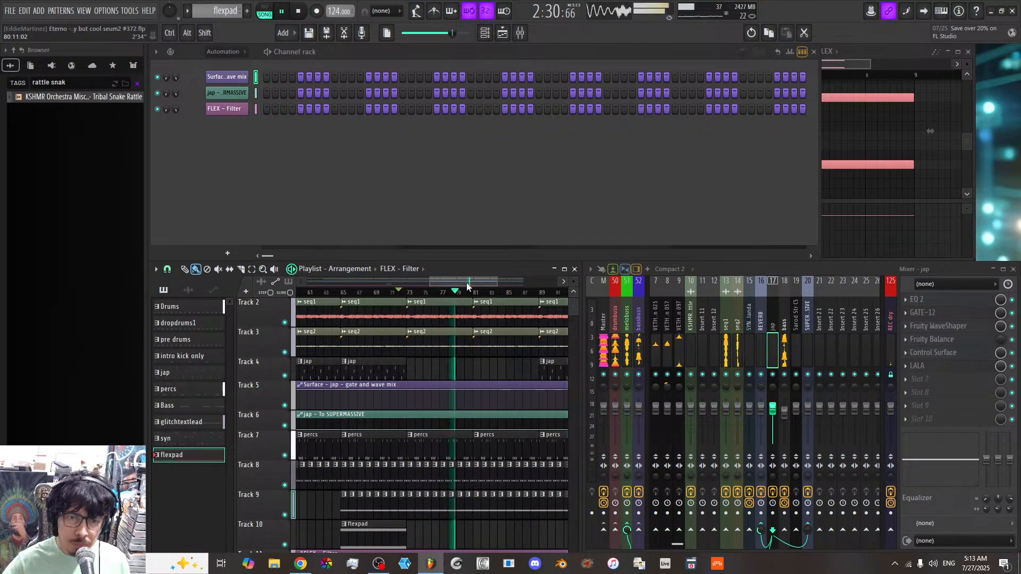
Step: Save the project under its current file name
{"action": "scroll", "coordinate": [467, 286], "scroll_direction": "down", "scroll_amount": 5}
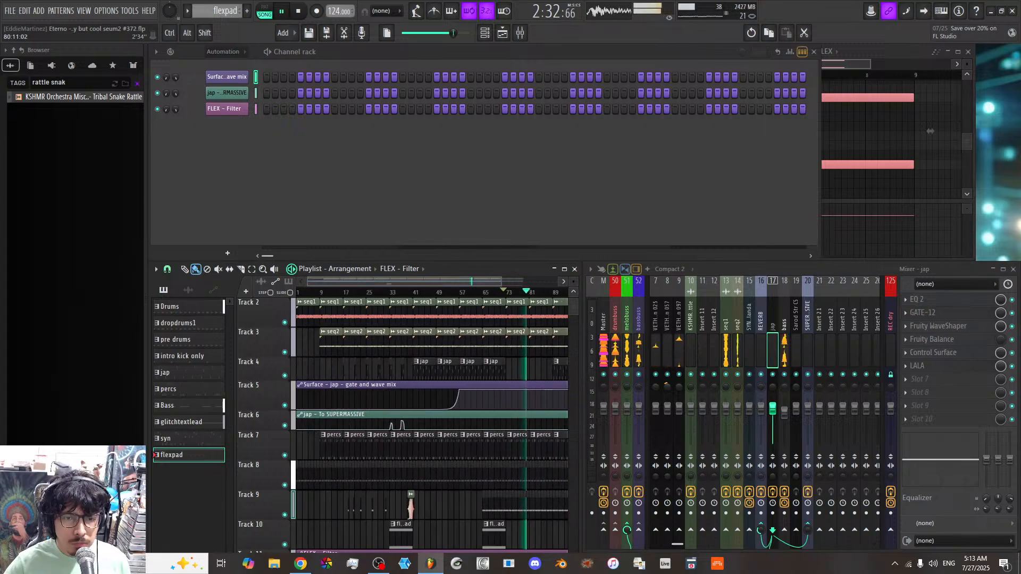
{"action": "left_click", "coordinate": [11, 12]}
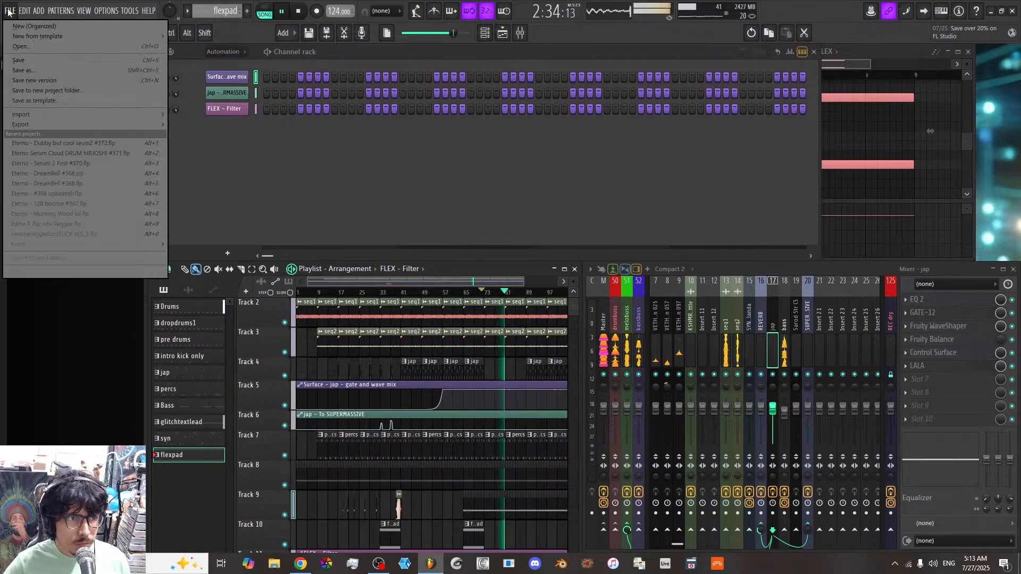
{"action": "left_click", "coordinate": [19, 60]}
Step: Make jap the active pattern by picking its clip at bar 89 on Track 4
{"action": "scroll", "coordinate": [444, 296], "scroll_direction": "down", "scroll_amount": 3}
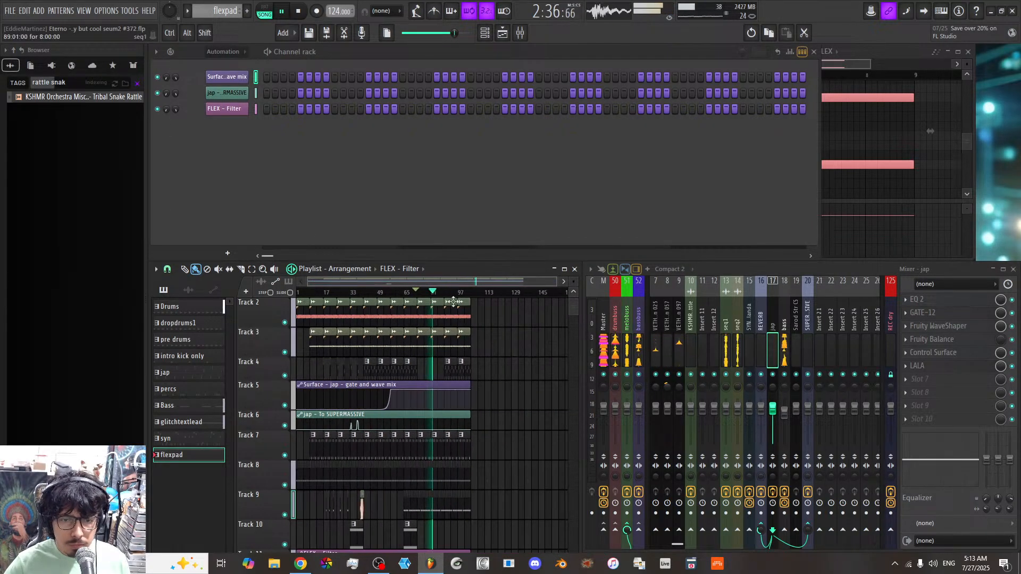
{"action": "scroll", "coordinate": [465, 287], "scroll_direction": "up", "scroll_amount": 4}
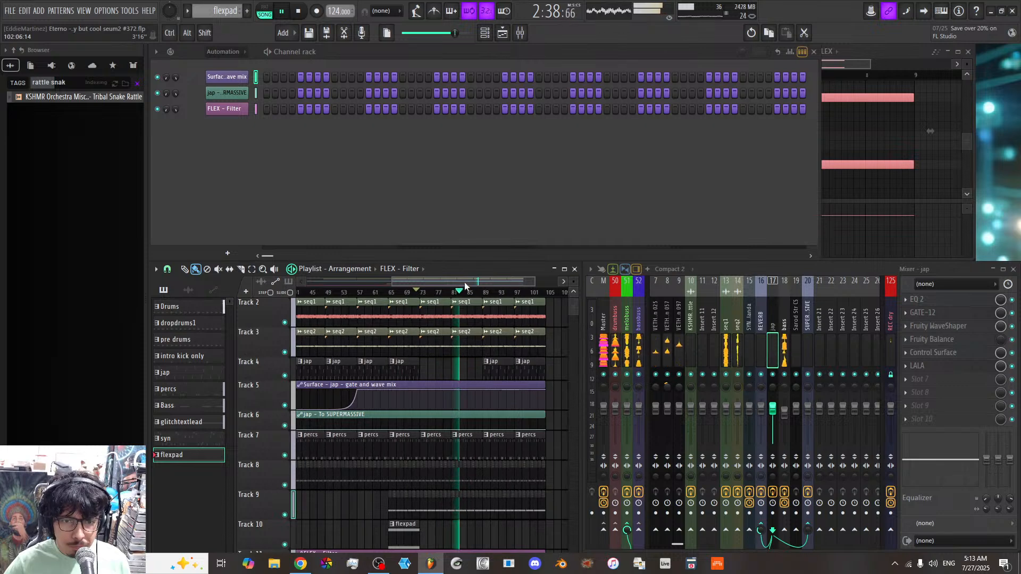
{"action": "scroll", "coordinate": [469, 371], "scroll_direction": "down", "scroll_amount": 1}
{"action": "scroll", "coordinate": [471, 367], "scroll_direction": "down", "scroll_amount": 1}
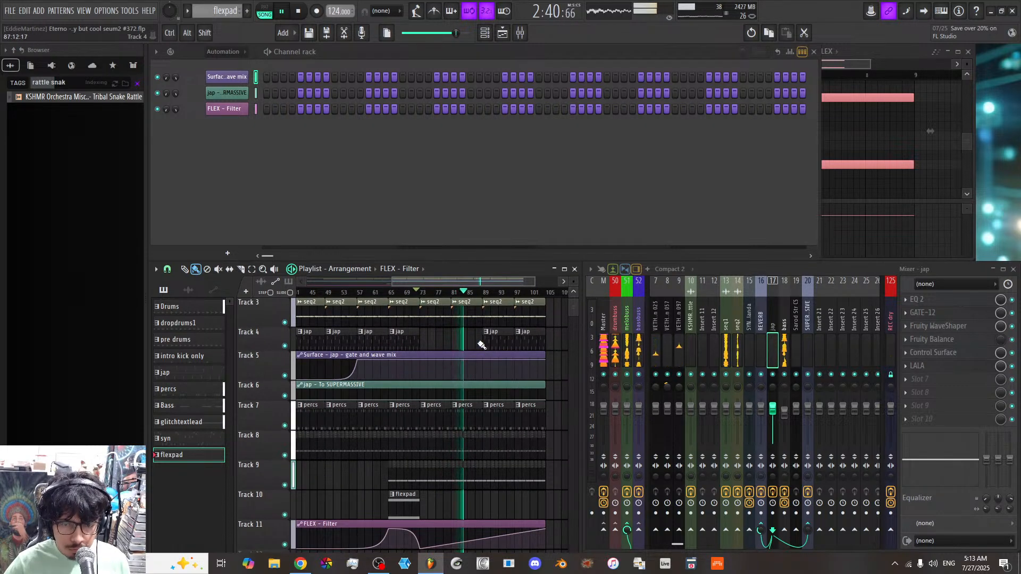
{"action": "left_click", "coordinate": [483, 343]}
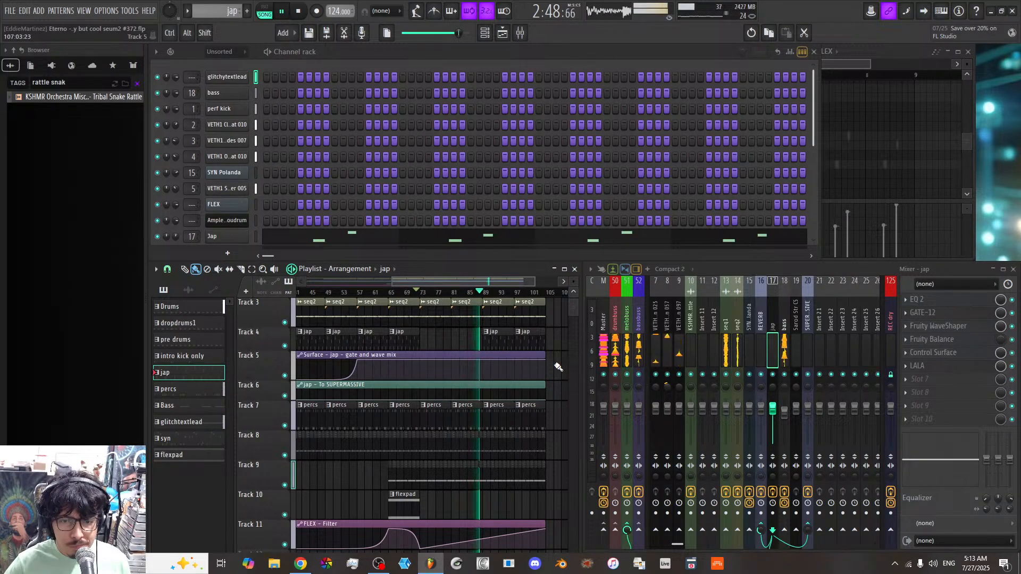
{"action": "scroll", "coordinate": [558, 367], "scroll_direction": "down", "scroll_amount": 5}
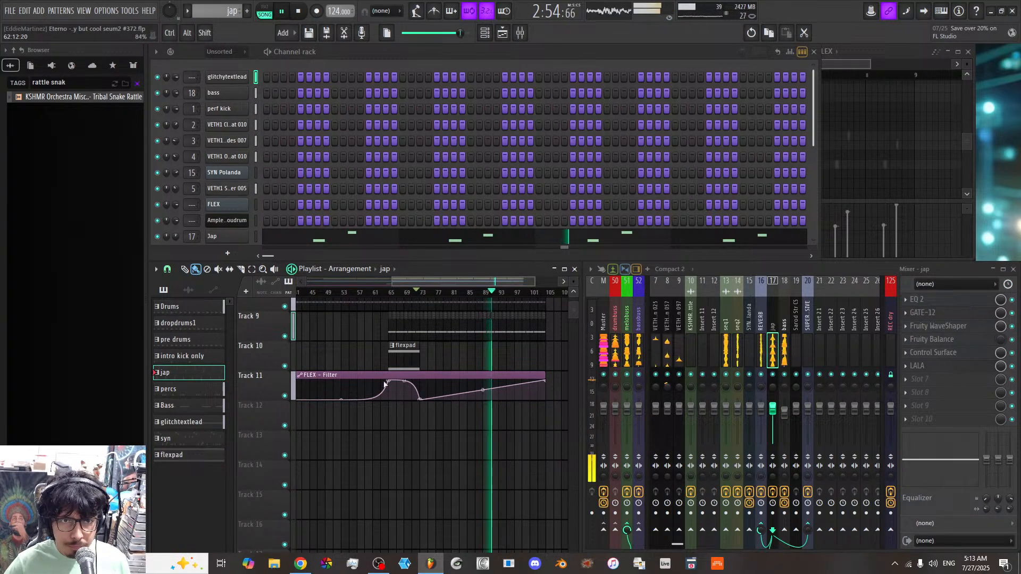
Step: Stop playback, look over the arrangement's opening tracks, and audition the song from the beginning
{"action": "key", "text": "space"}
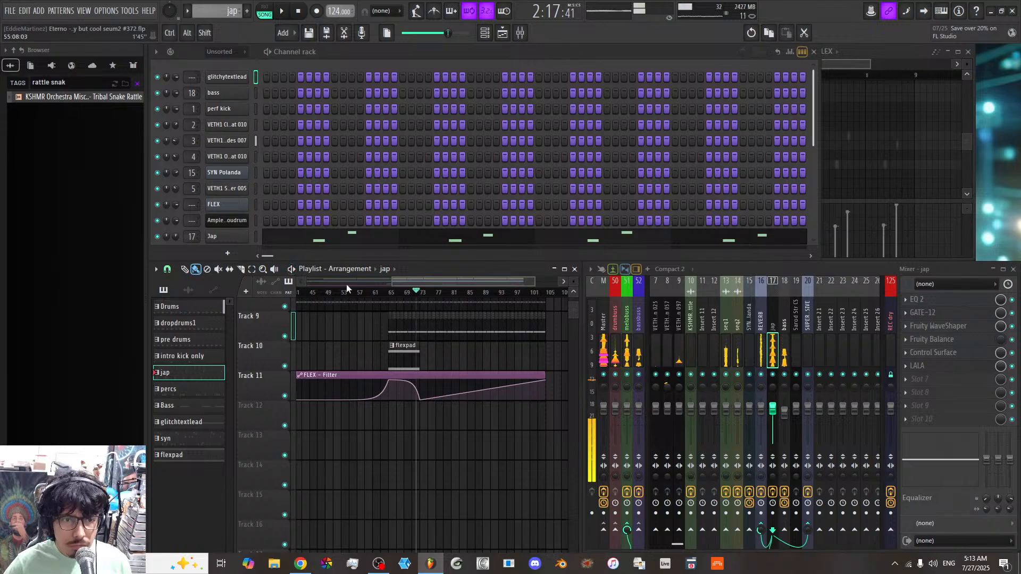
{"action": "left_click_drag", "start_coordinate": [399, 278], "coordinate": [315, 279]}
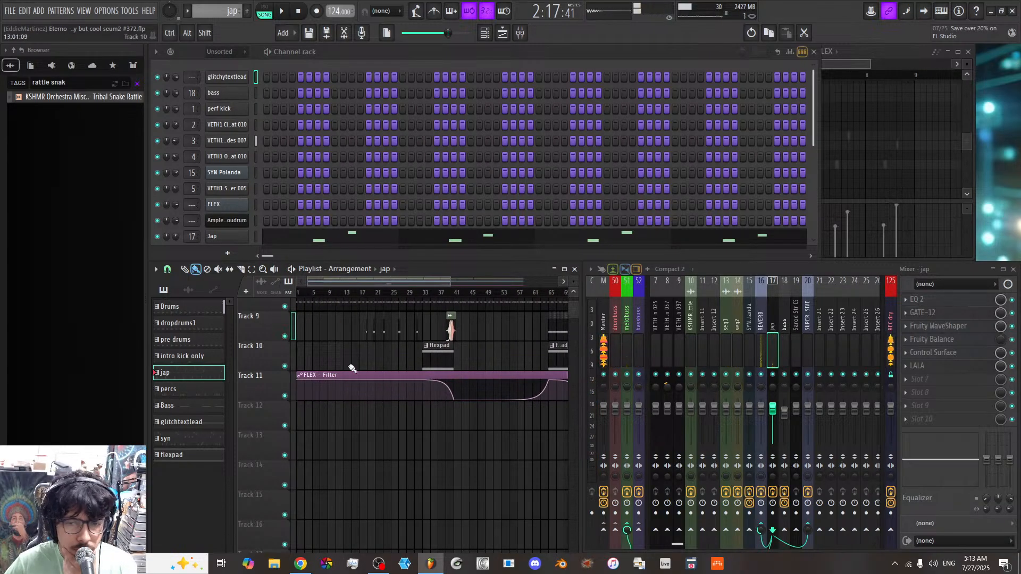
{"action": "scroll", "coordinate": [360, 436], "scroll_direction": "up", "scroll_amount": 8}
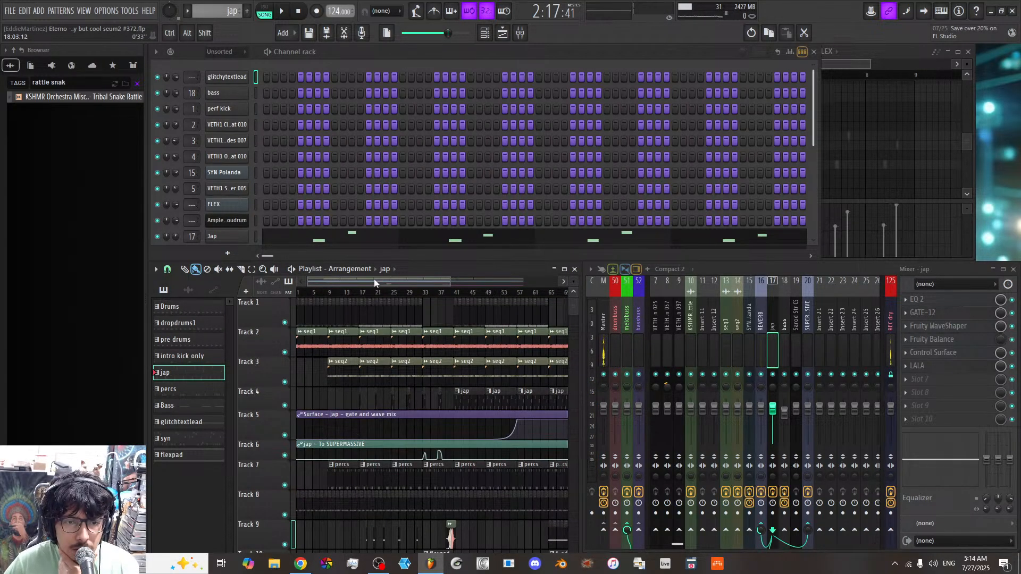
{"action": "scroll", "coordinate": [374, 281], "scroll_direction": "down", "scroll_amount": 4}
{"action": "scroll", "coordinate": [363, 338], "scroll_direction": "down", "scroll_amount": 5}
{"action": "key", "text": "space"}
{"action": "key", "text": "space"}
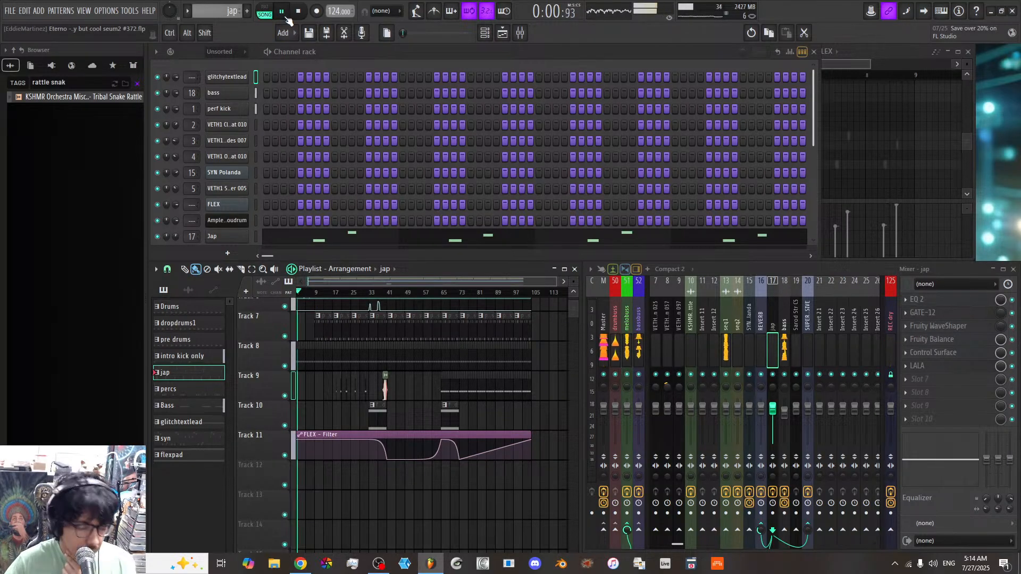
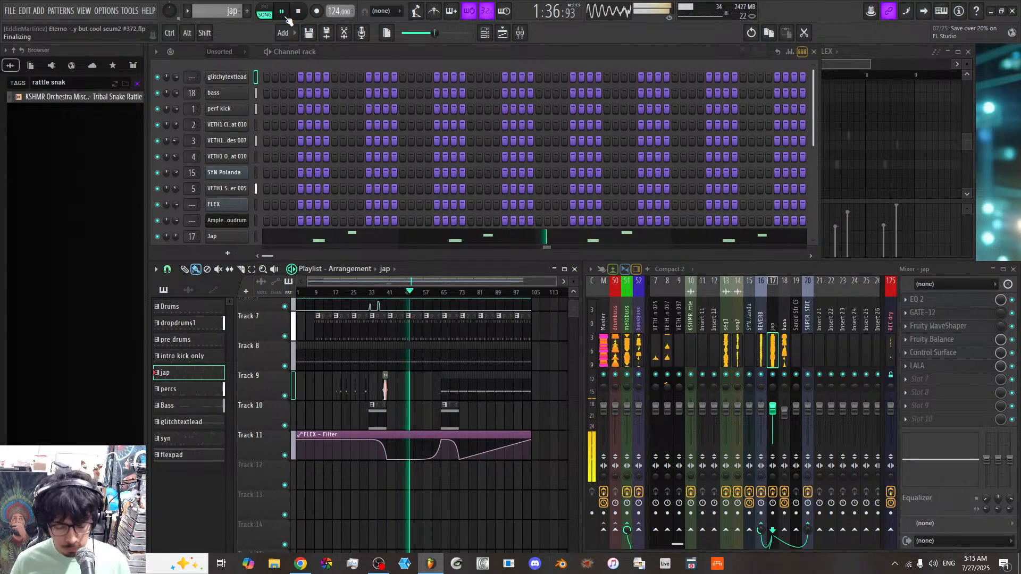
{"action": "key", "text": "space"}
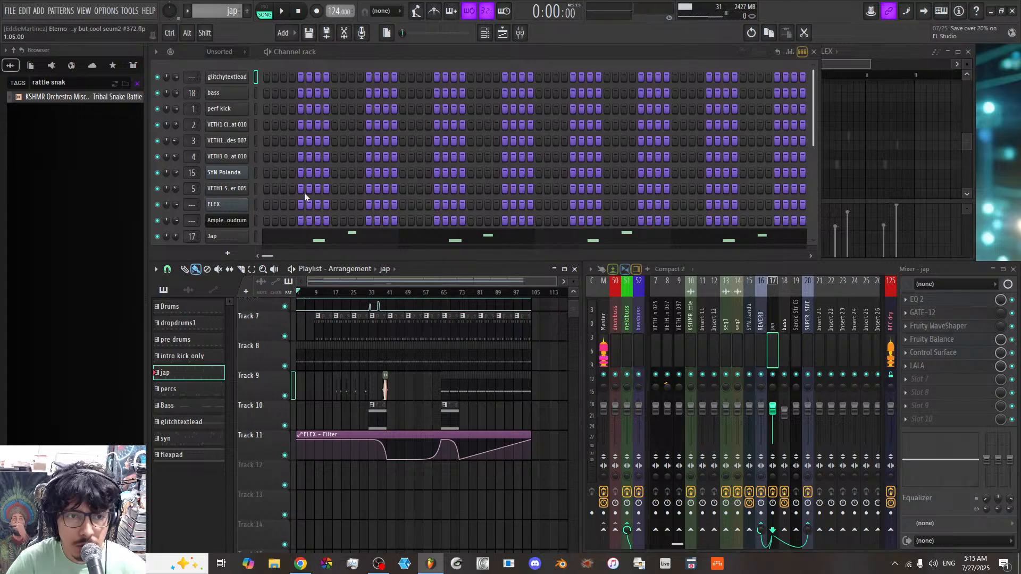
Step: Open the Jap channel's notes in the piano roll and examine its scale setting and note pitches
{"action": "right_click", "coordinate": [253, 232]}
{"action": "left_click", "coordinate": [284, 239]}
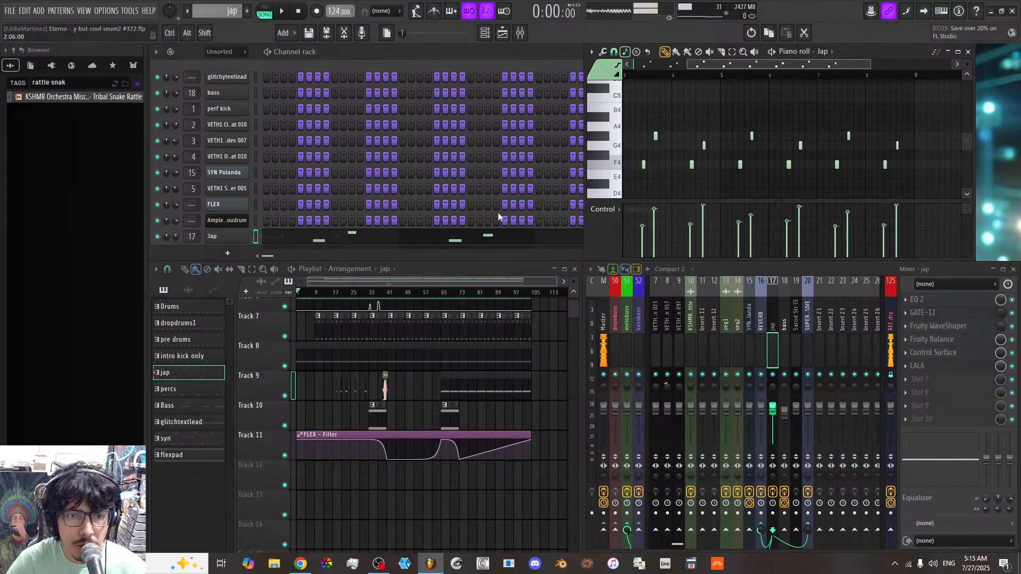
{"action": "left_click", "coordinate": [628, 54]}
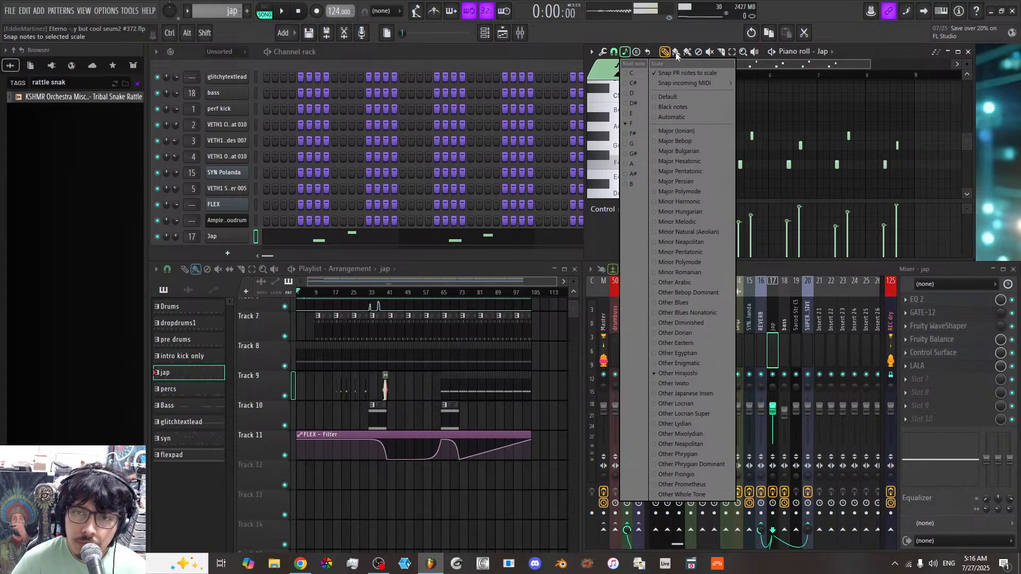
{"action": "left_click", "coordinate": [752, 64]}
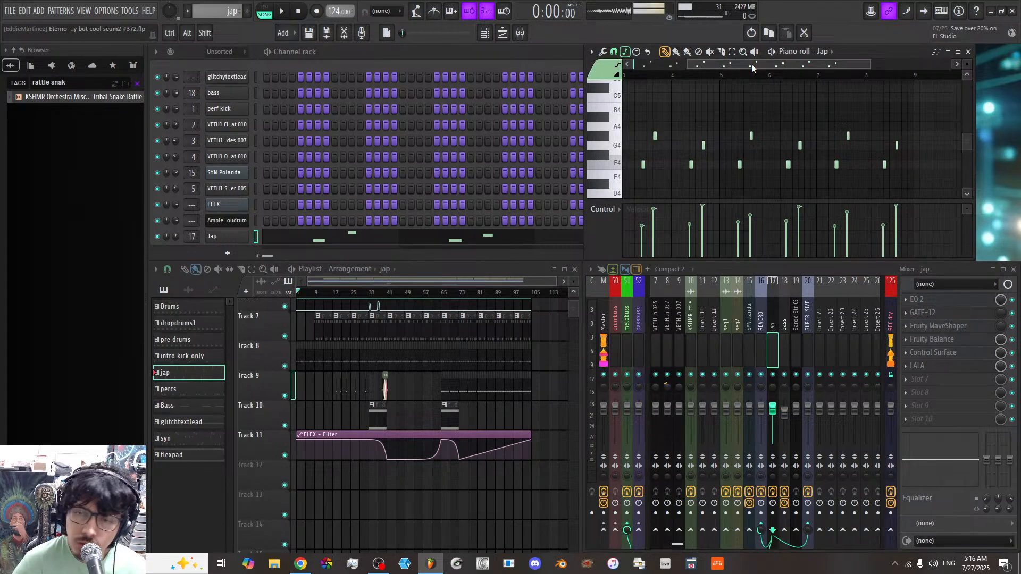
{"action": "scroll", "coordinate": [649, 128], "scroll_direction": "down", "scroll_amount": 2}
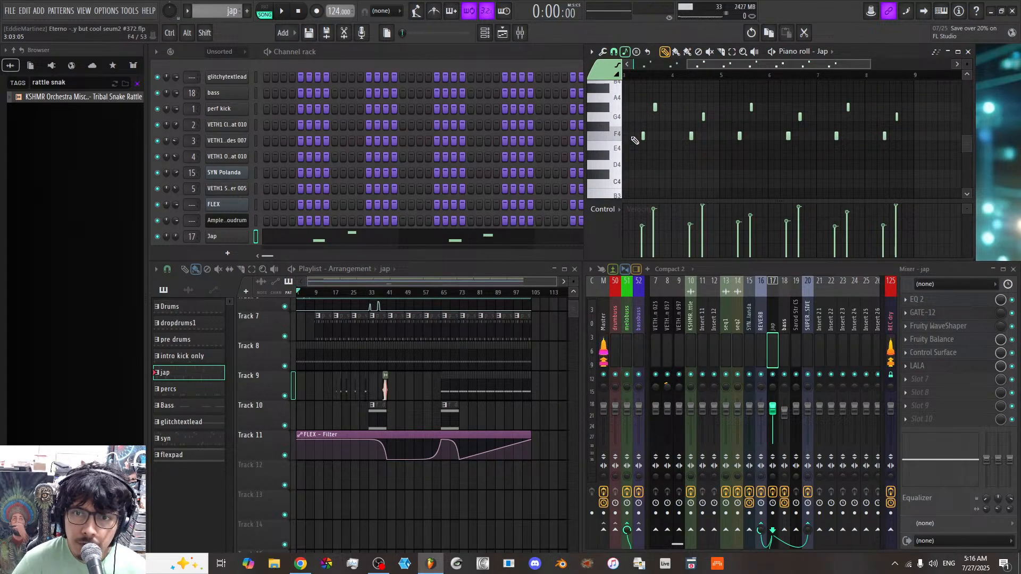
{"action": "scroll", "coordinate": [638, 114], "scroll_direction": "up", "scroll_amount": 4}
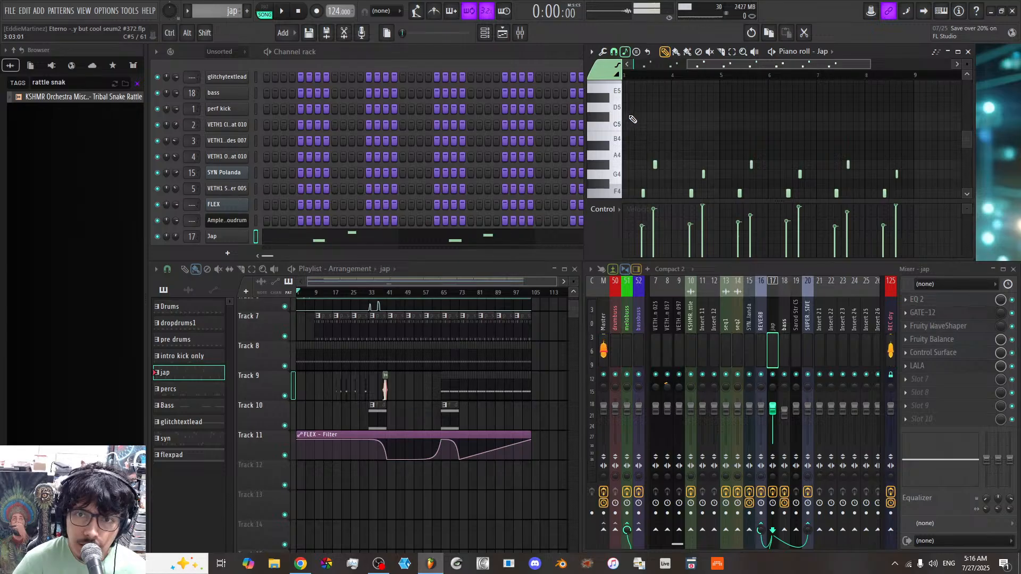
{"action": "scroll", "coordinate": [633, 119], "scroll_direction": "down", "scroll_amount": 4}
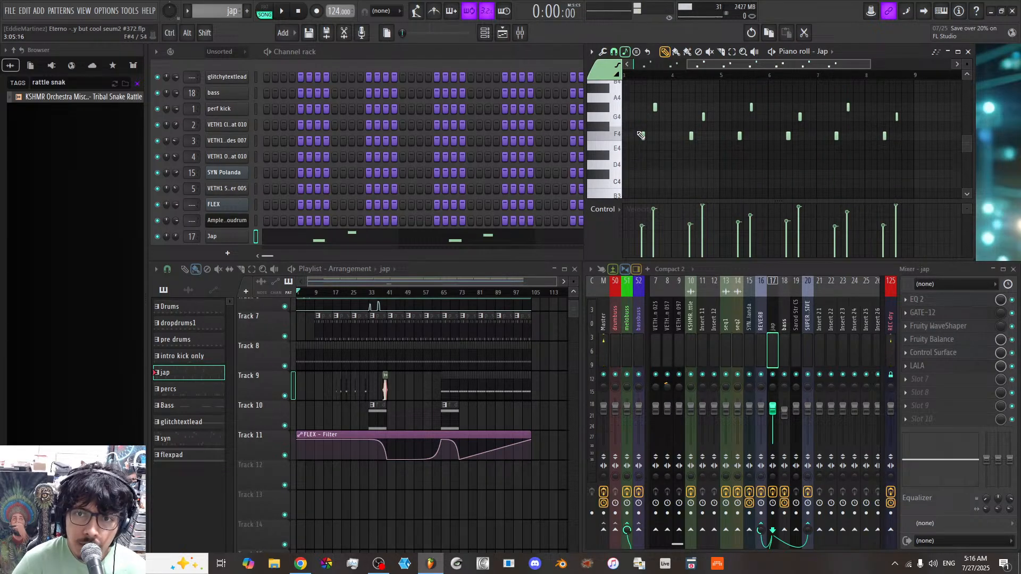
{"action": "scroll", "coordinate": [640, 117], "scroll_direction": "up", "scroll_amount": 6}
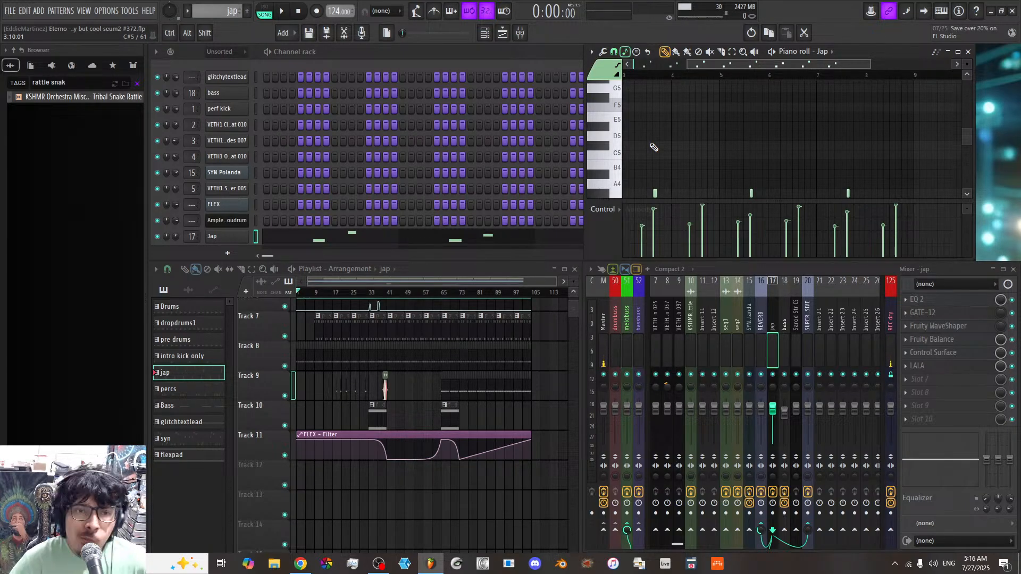
Step: Play the song from about bar 33 and enable sends from the REC dry mixer track to SUPERMASSIVE and REVERB
{"action": "left_click", "coordinate": [282, 11]}
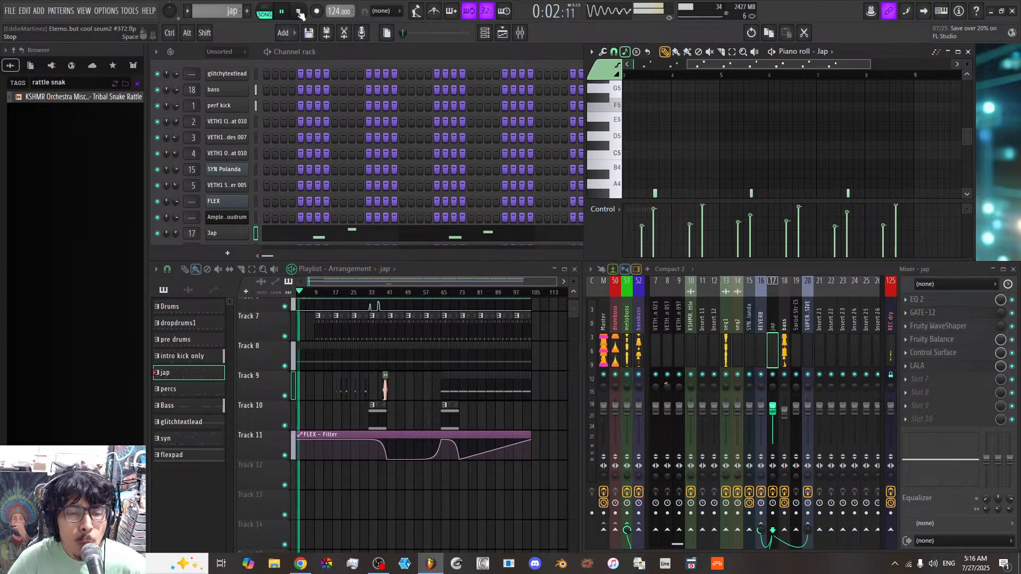
{"action": "left_click", "coordinate": [370, 294]}
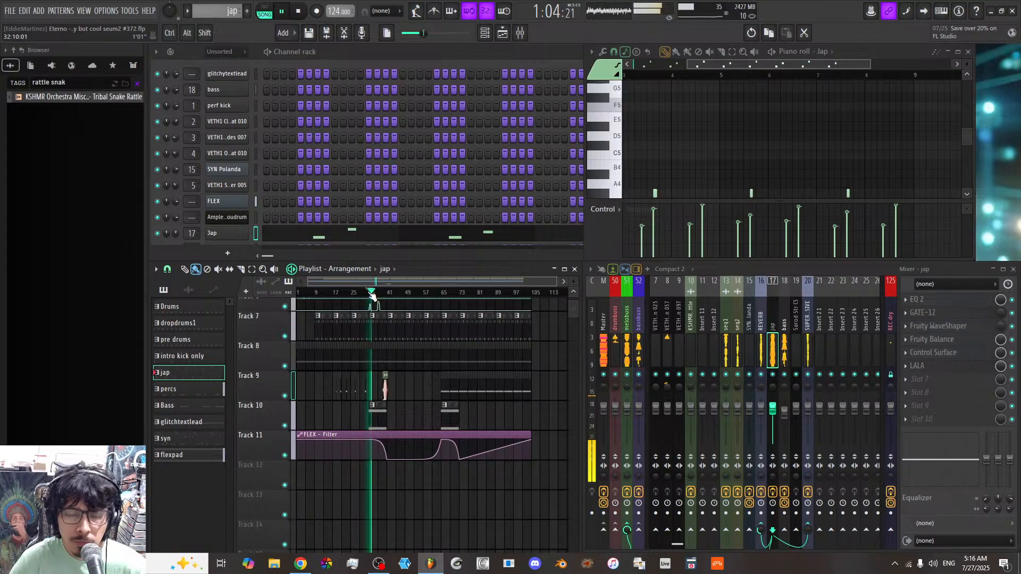
{"action": "left_click", "coordinate": [892, 346]}
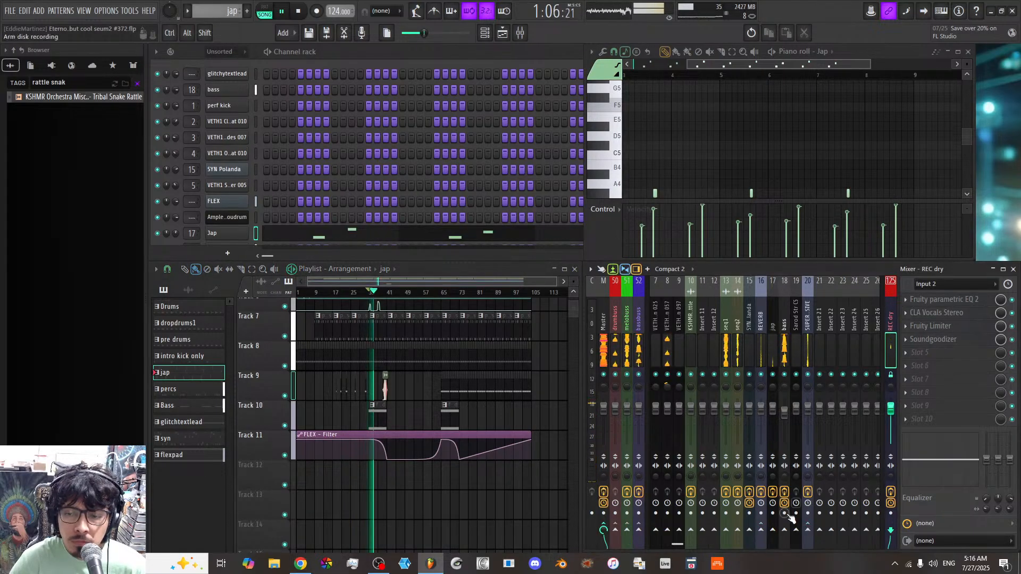
{"action": "left_click", "coordinate": [808, 531]}
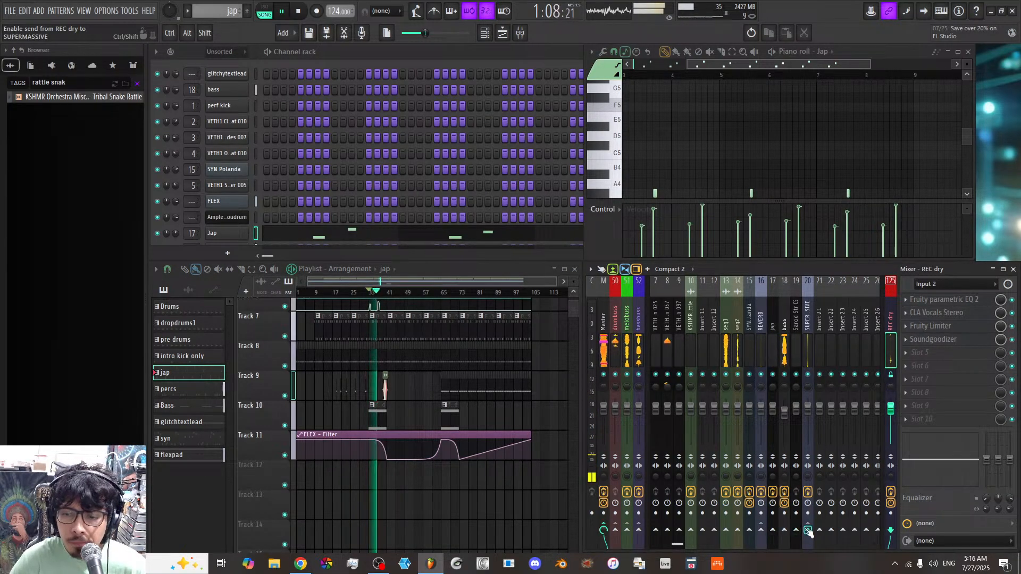
{"action": "left_click", "coordinate": [771, 531]}
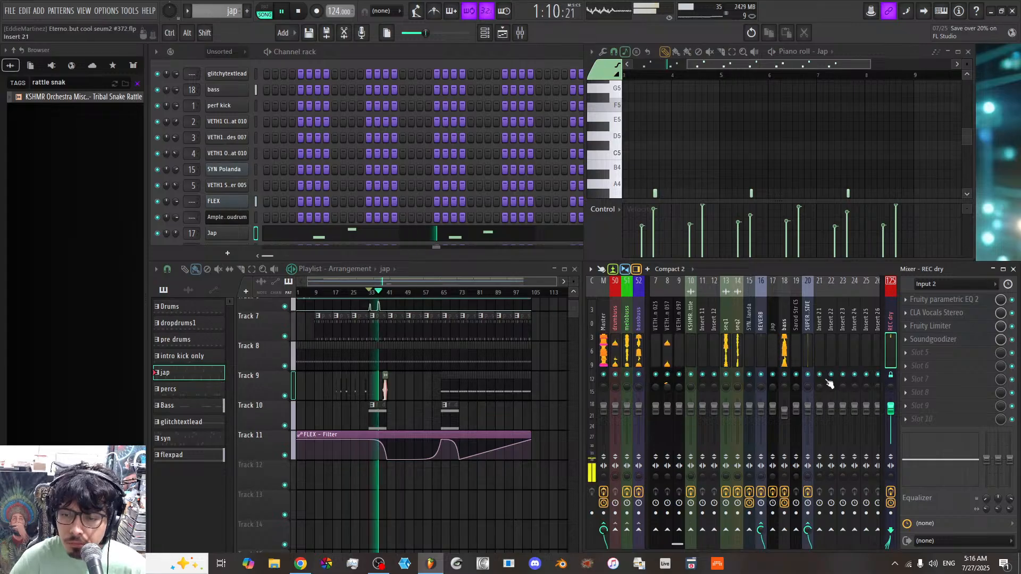
{"action": "left_click", "coordinate": [914, 352]}
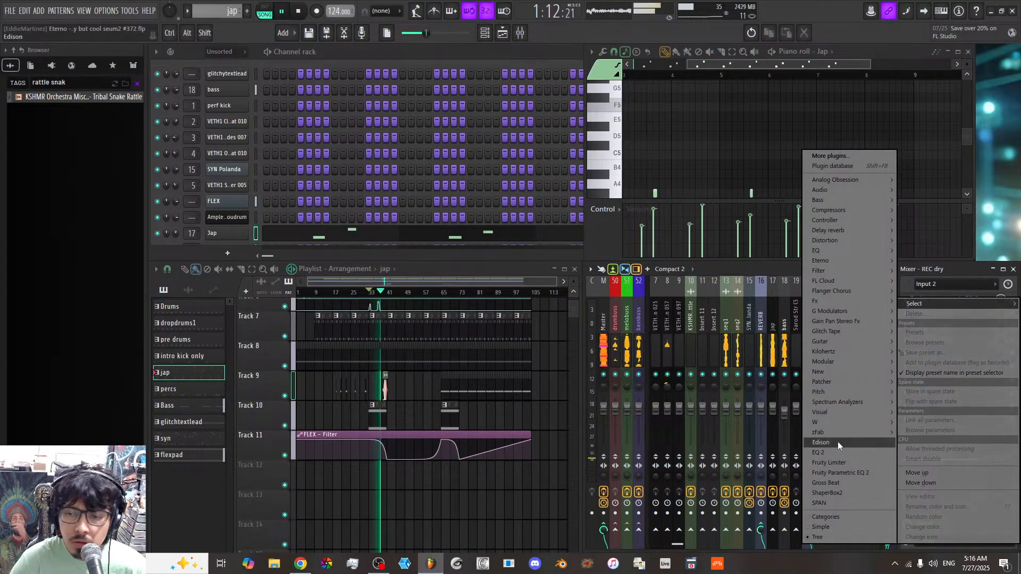
{"action": "mouse_move", "coordinate": [844, 392]}
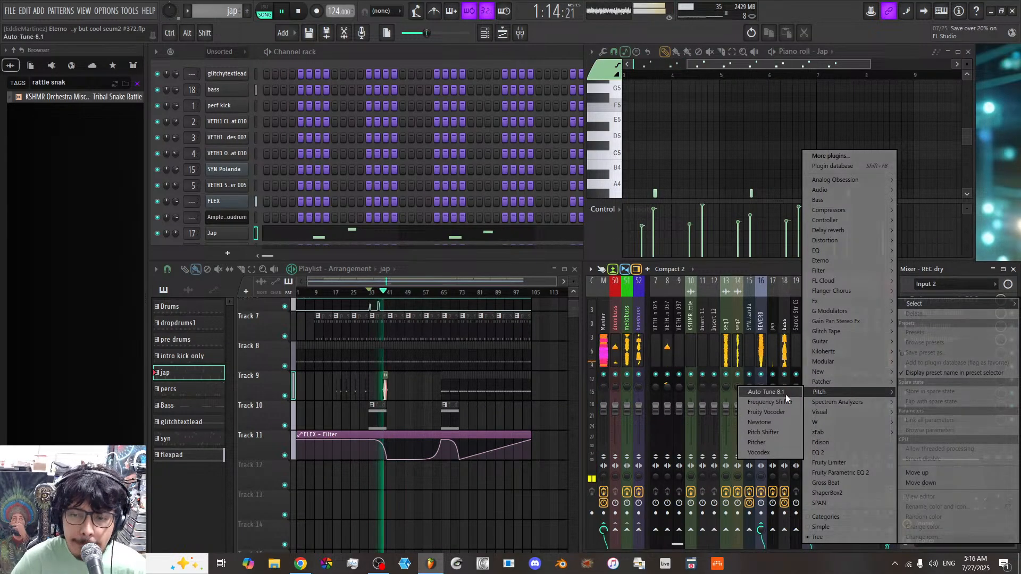
{"action": "left_click", "coordinate": [768, 441]}
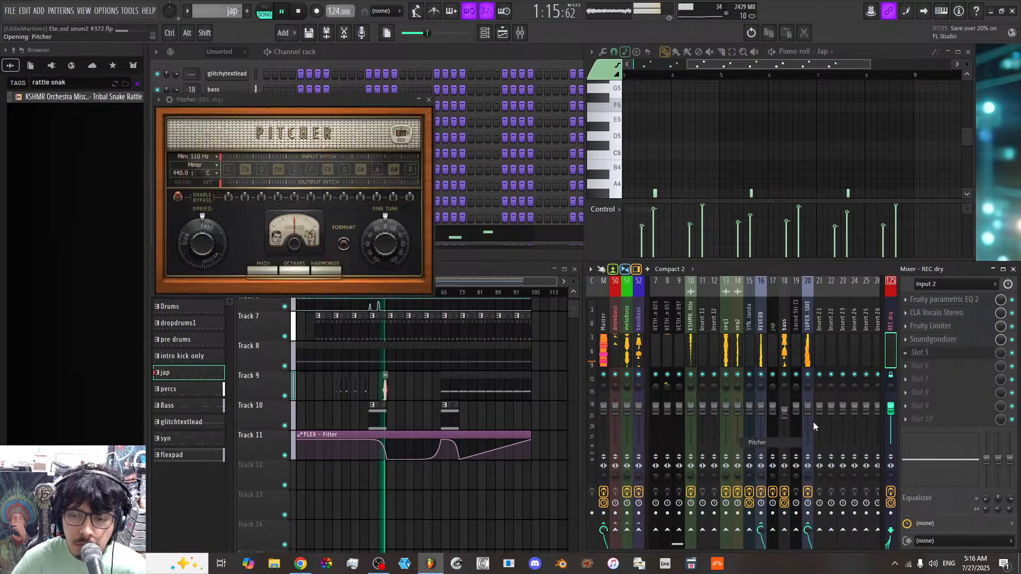
Step: Load Auto-Tune 8.1 into slot 5 of the REC dry track in place of Pitcher, with Low Latency on
{"action": "left_click", "coordinate": [906, 353]}
{"action": "mouse_move", "coordinate": [918, 288]}
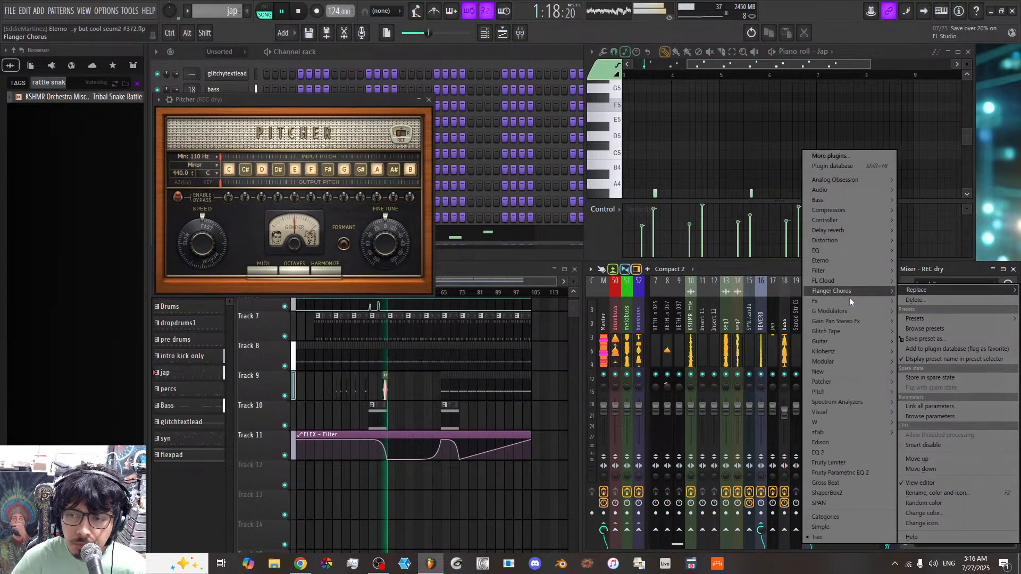
{"action": "mouse_move", "coordinate": [831, 392]}
{"action": "left_click", "coordinate": [793, 393]}
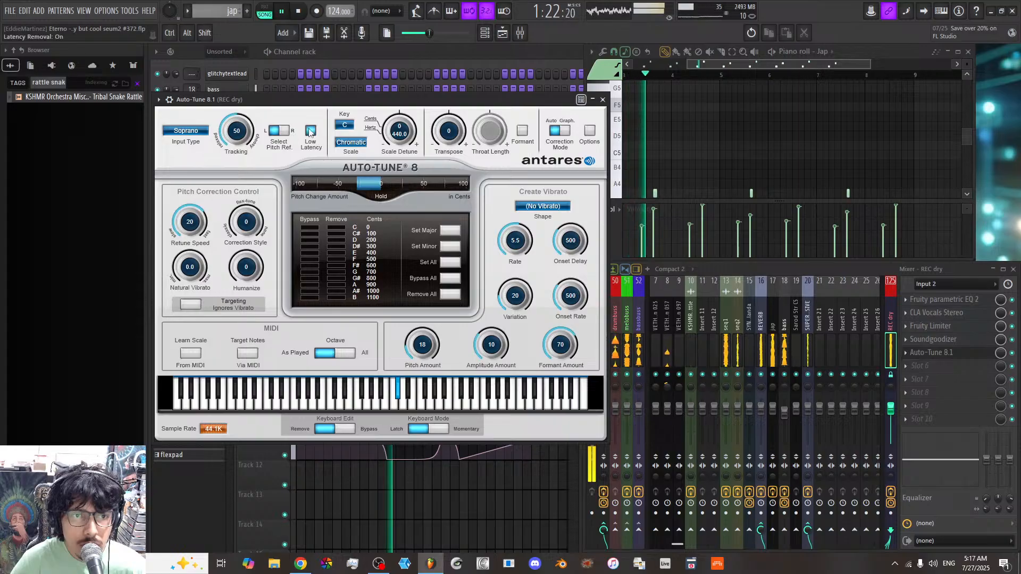
Step: Remove the notes D, D#, E, F#, A, A# and B from Auto-Tune's correction scale
{"action": "left_click", "coordinate": [340, 240]}
{"action": "left_click", "coordinate": [340, 246]}
{"action": "left_click", "coordinate": [342, 253]}
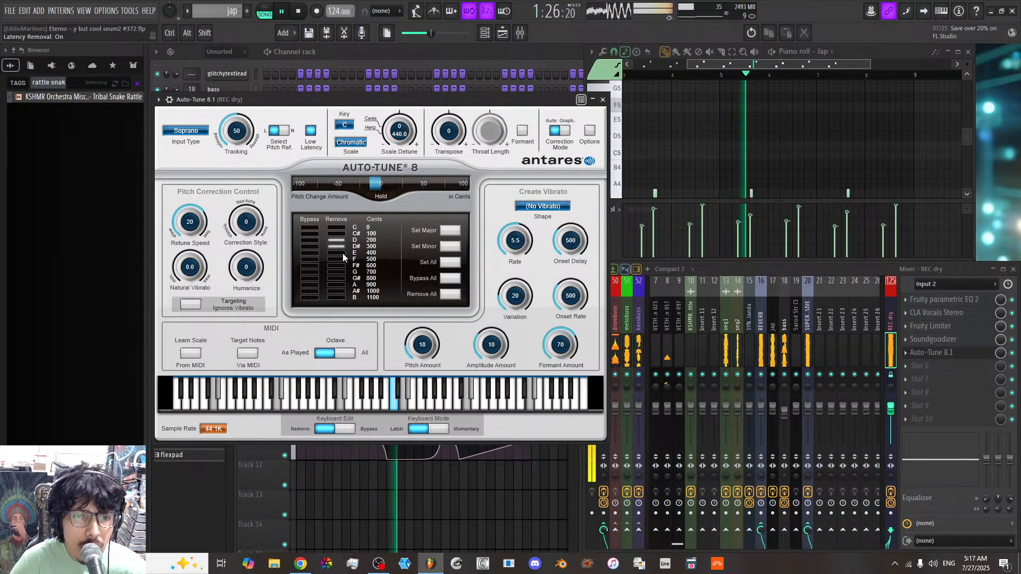
{"action": "left_click", "coordinate": [341, 265]}
{"action": "left_click", "coordinate": [341, 284]}
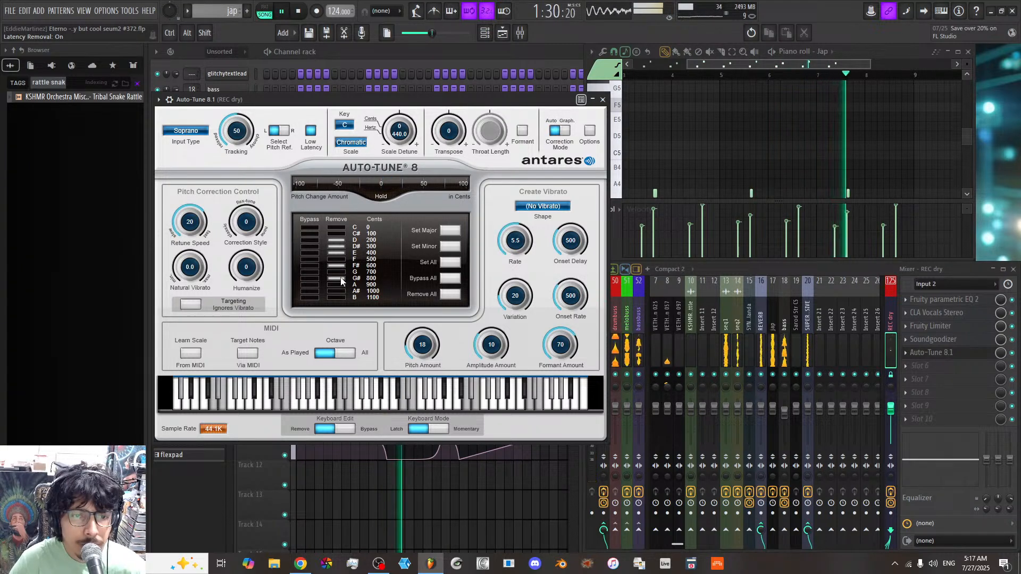
{"action": "left_click", "coordinate": [341, 291]}
{"action": "left_click", "coordinate": [341, 297]}
Step: Set Auto-Tune's input type to Low Male, enable Formant correction, and set Retune Speed to 8
{"action": "left_click_drag", "start_coordinate": [193, 222], "coordinate": [195, 131]}
{"action": "left_click", "coordinate": [195, 131]}
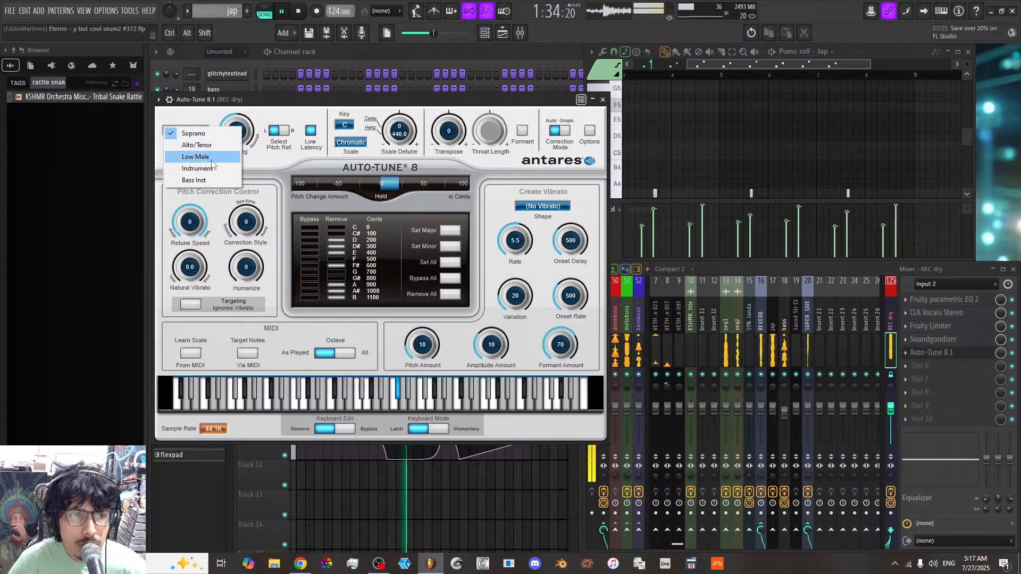
{"action": "left_click", "coordinate": [212, 157]}
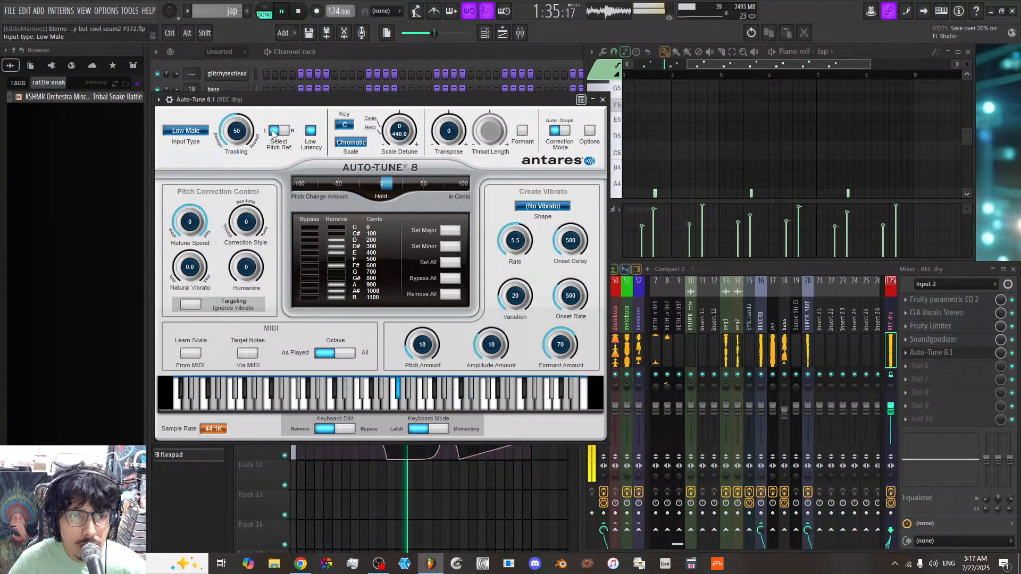
{"action": "left_click", "coordinate": [523, 131]}
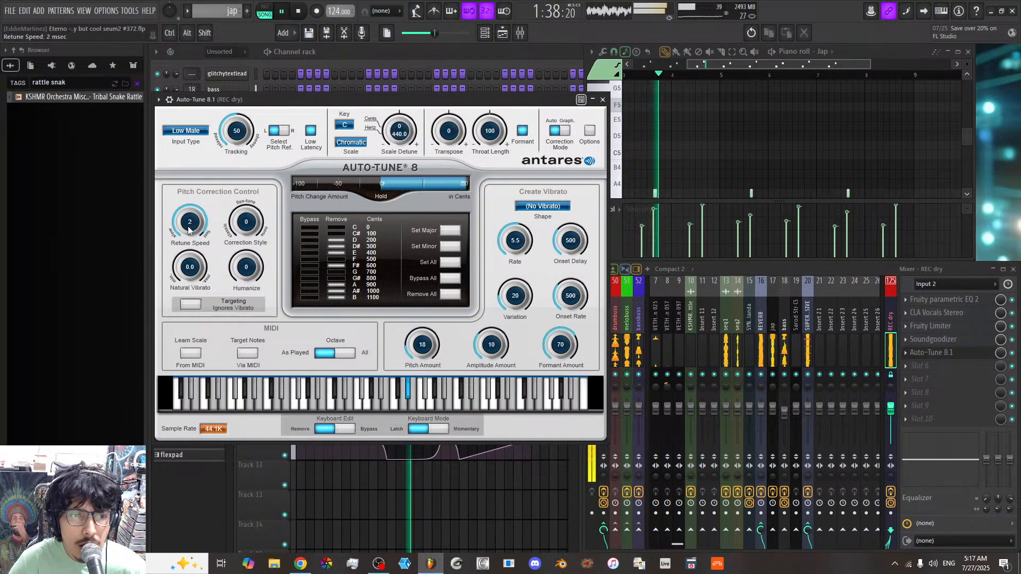
{"action": "left_click_drag", "start_coordinate": [190, 222], "coordinate": [189, 243]}
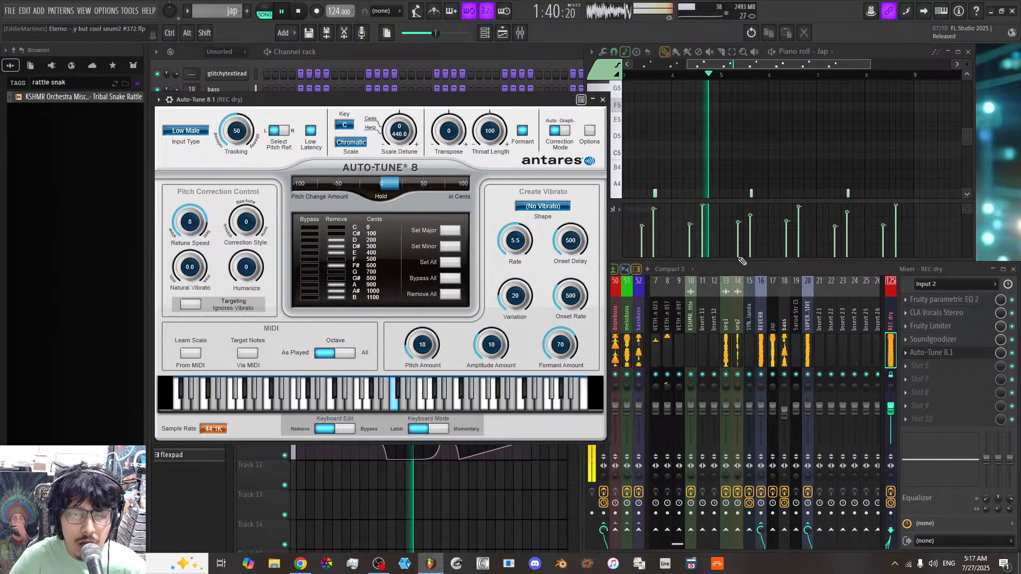
Step: Audition the tuned REC dry input against the song from about bar 31, repositioning the Auto-Tune window, and stop playback
{"action": "left_click", "coordinate": [370, 513]}
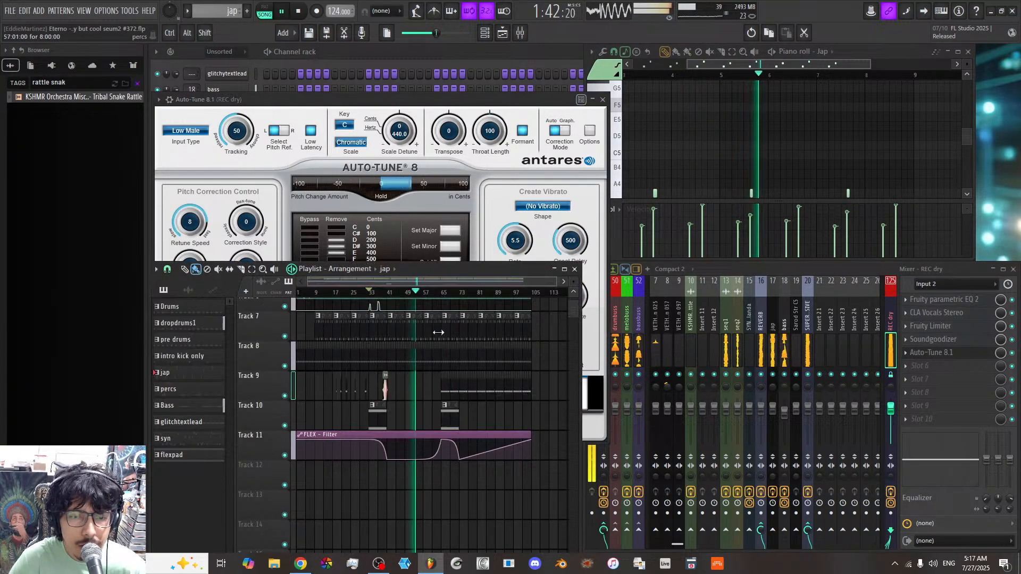
{"action": "left_click", "coordinate": [367, 293]}
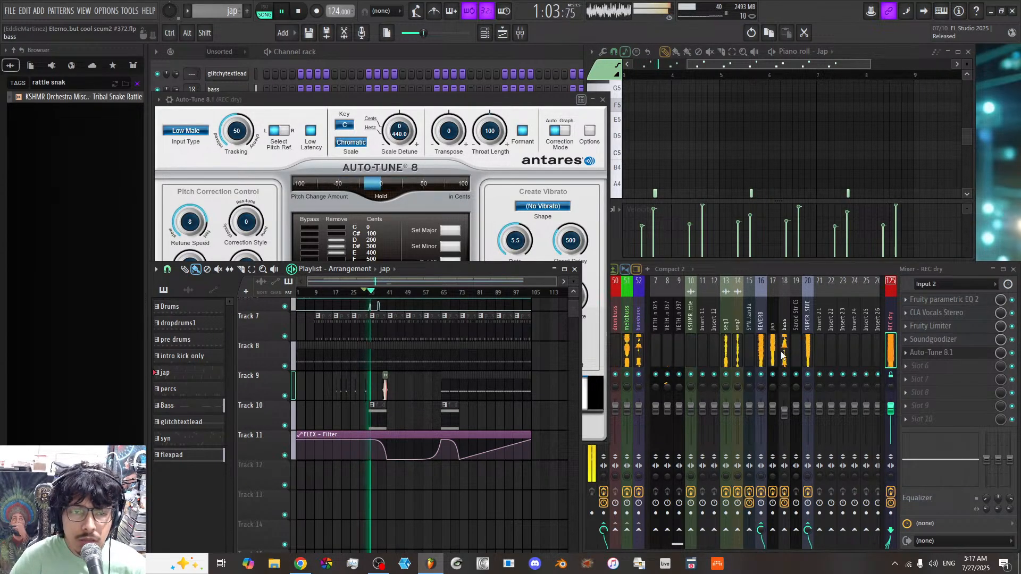
{"action": "left_click", "coordinate": [321, 101]}
{"action": "left_click_drag", "start_coordinate": [321, 101], "coordinate": [506, 113]}
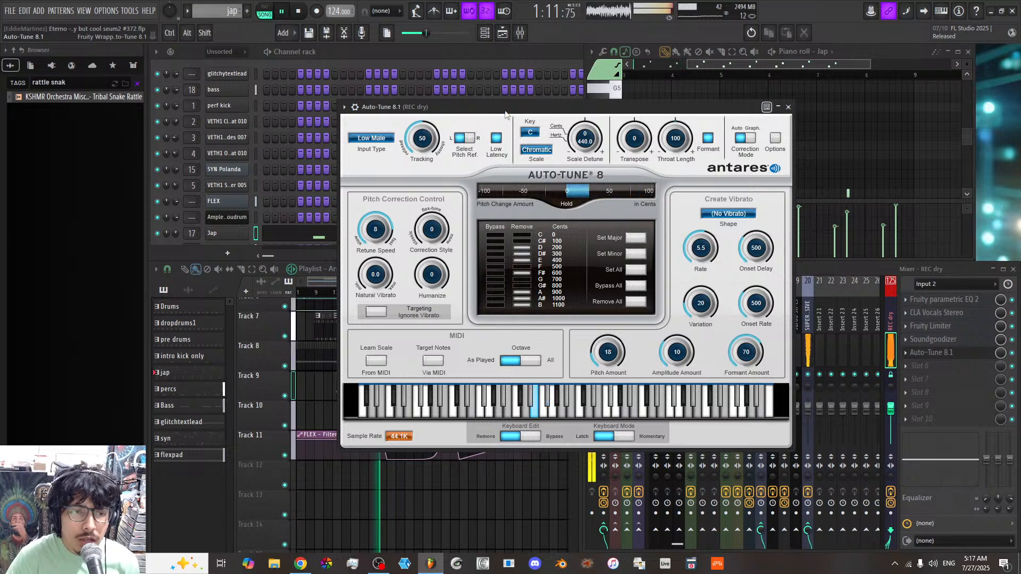
{"action": "left_click_drag", "start_coordinate": [394, 108], "coordinate": [394, 110]}
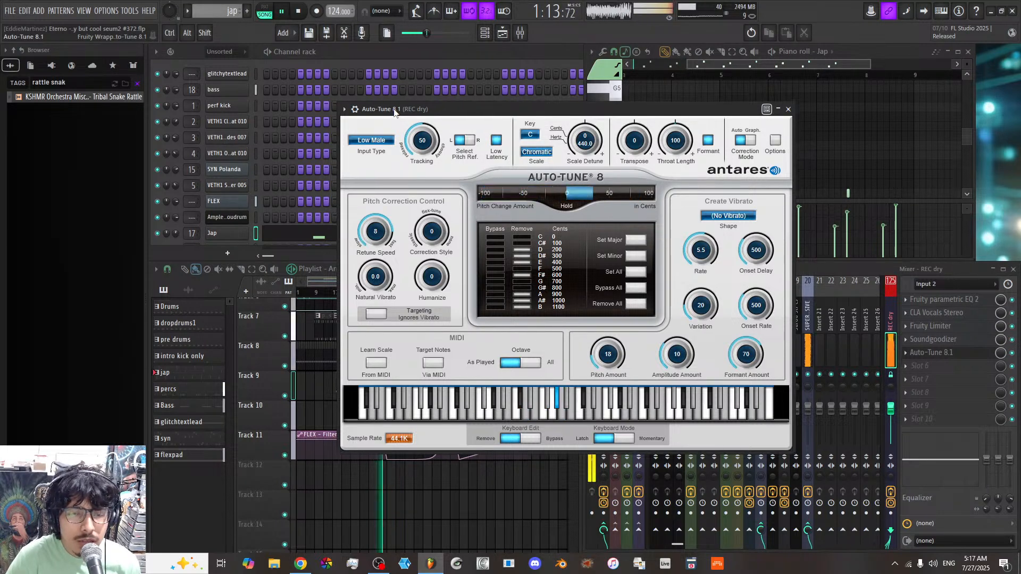
{"action": "left_click", "coordinate": [416, 506]}
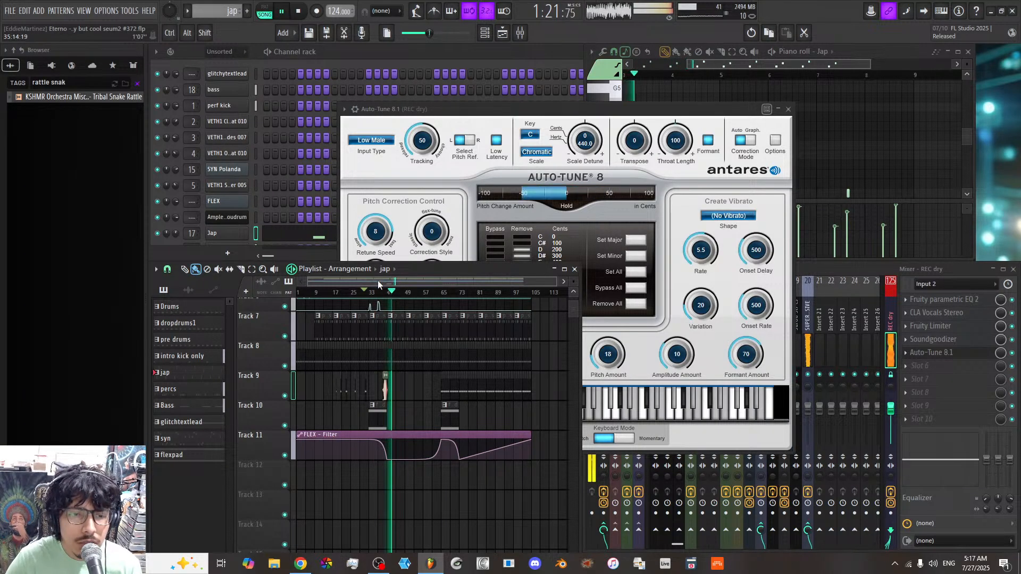
{"action": "left_click", "coordinate": [300, 12]}
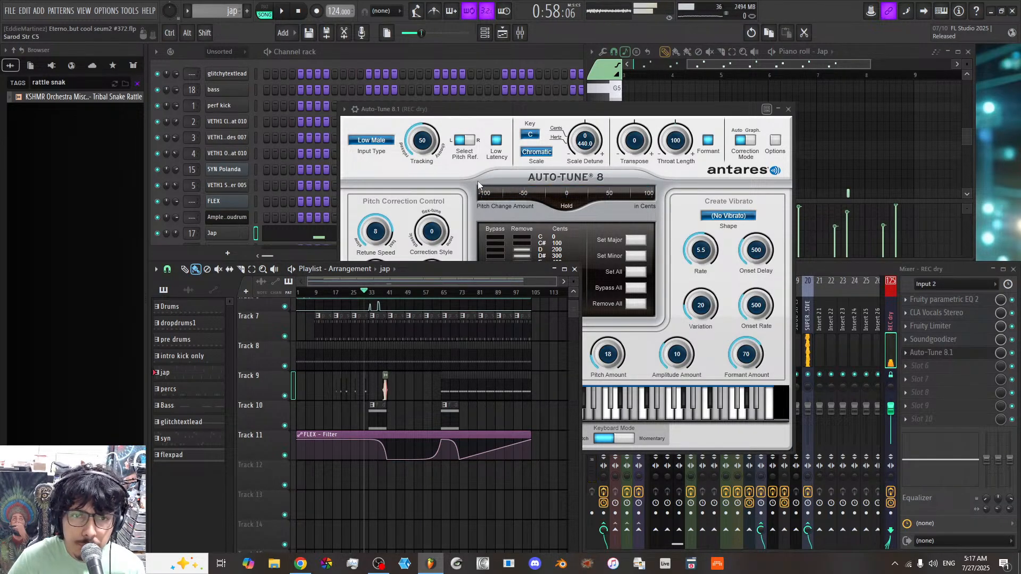
Step: Audition the song again with the tuned REC dry input from about bar 31 and stop playback
{"action": "left_click", "coordinate": [439, 112]}
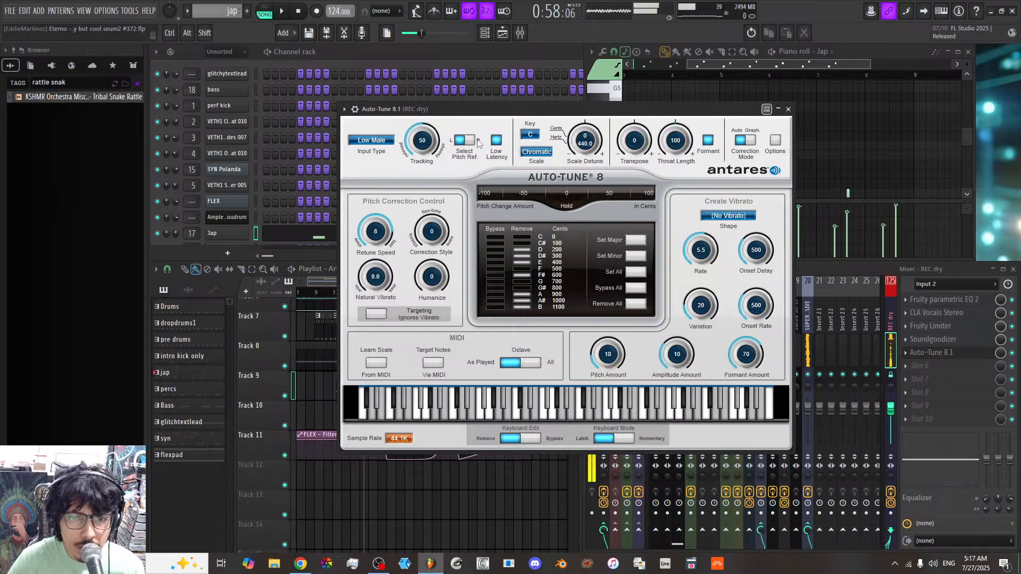
{"action": "left_click", "coordinate": [283, 11]}
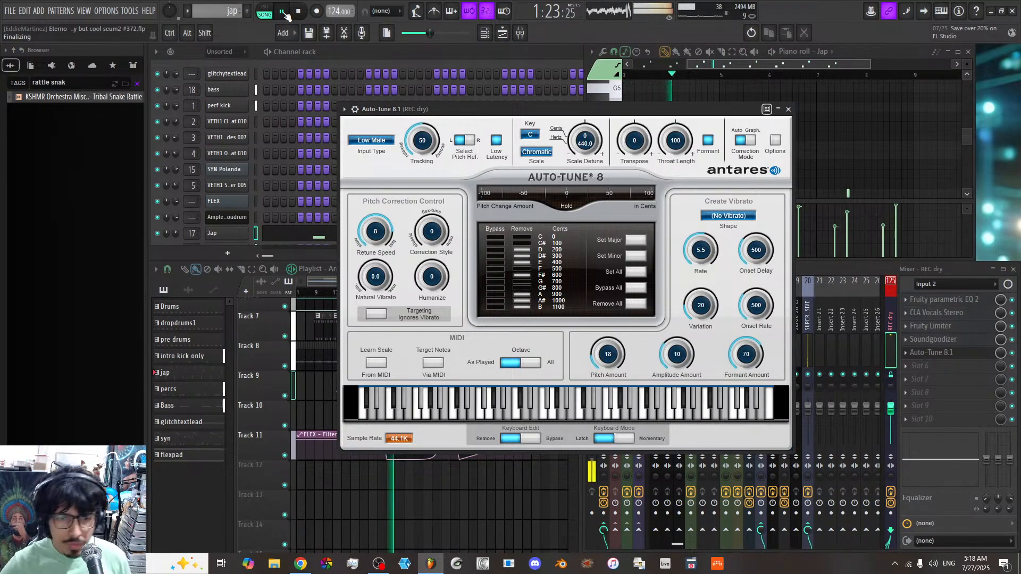
{"action": "left_click", "coordinate": [296, 12]}
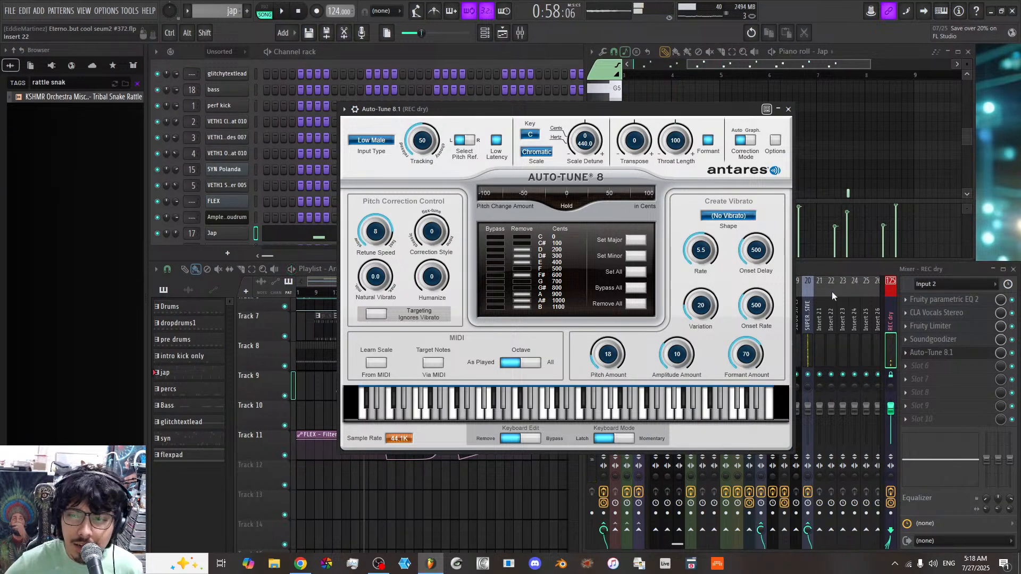
Step: Select bars 41 to 44 of the playlist as the playback loop and briefly audition it
{"action": "left_click", "coordinate": [832, 291]}
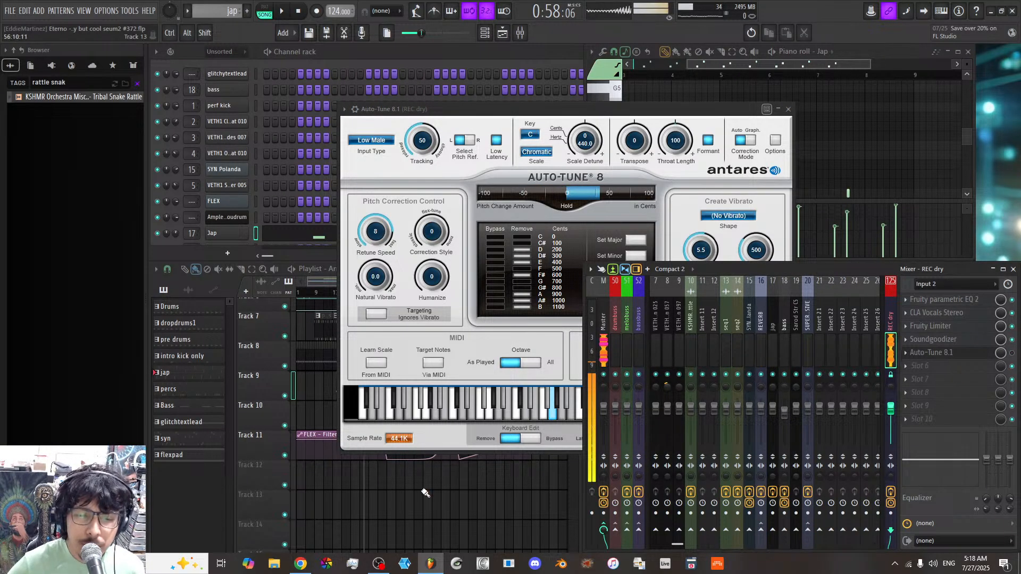
{"action": "left_click", "coordinate": [427, 492]}
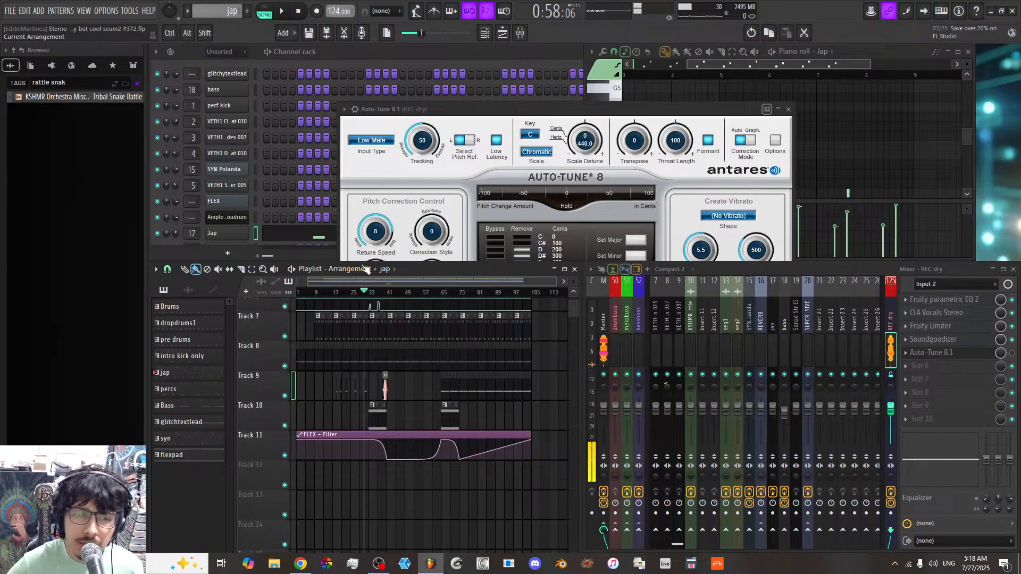
{"action": "scroll", "coordinate": [367, 290], "scroll_direction": "up", "scroll_amount": 8}
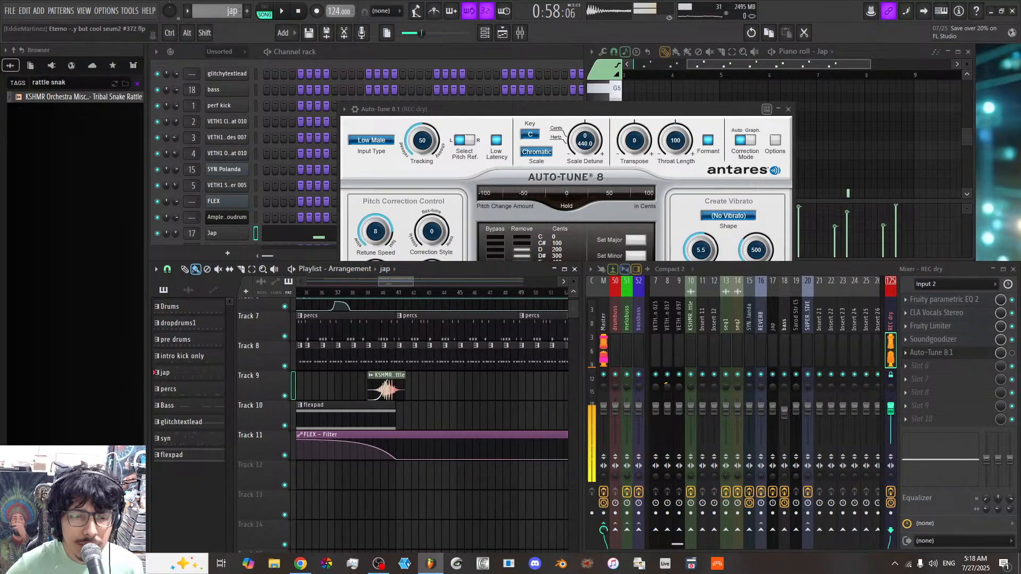
{"action": "scroll", "coordinate": [386, 433], "scroll_direction": "up", "scroll_amount": 3}
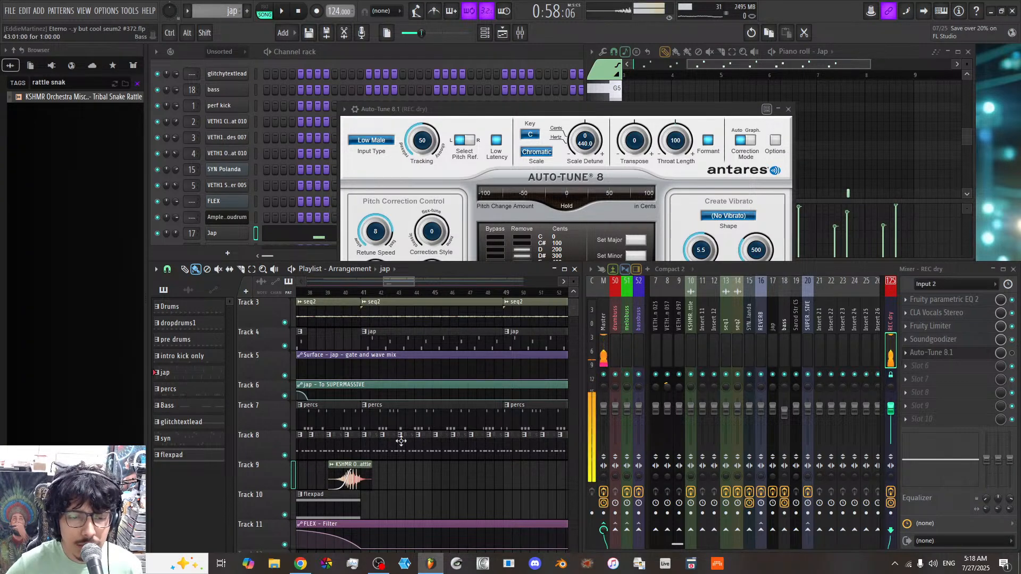
{"action": "scroll", "coordinate": [401, 441], "scroll_direction": "up", "scroll_amount": 2}
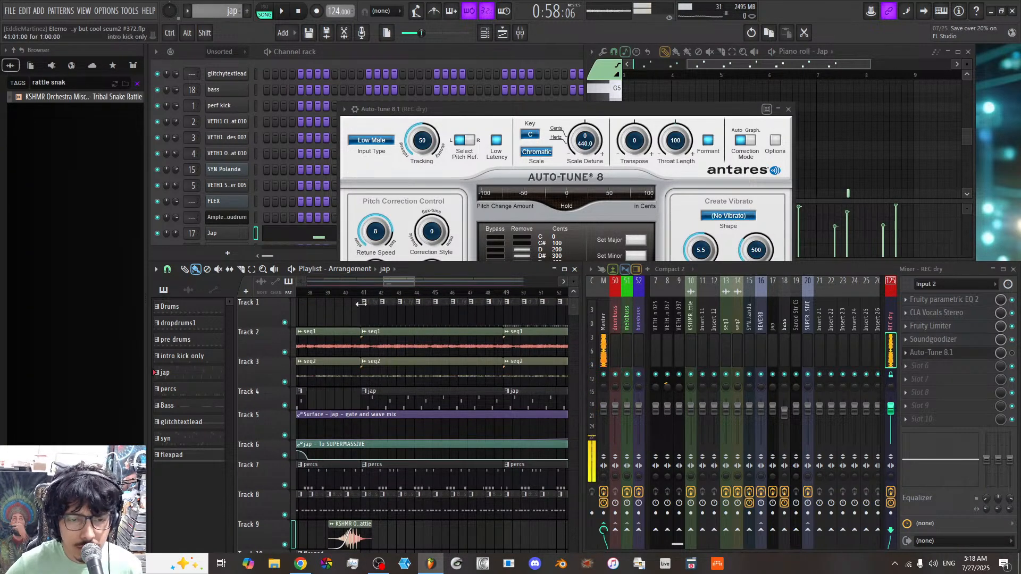
{"action": "left_click_drag", "start_coordinate": [364, 296], "coordinate": [411, 296]}
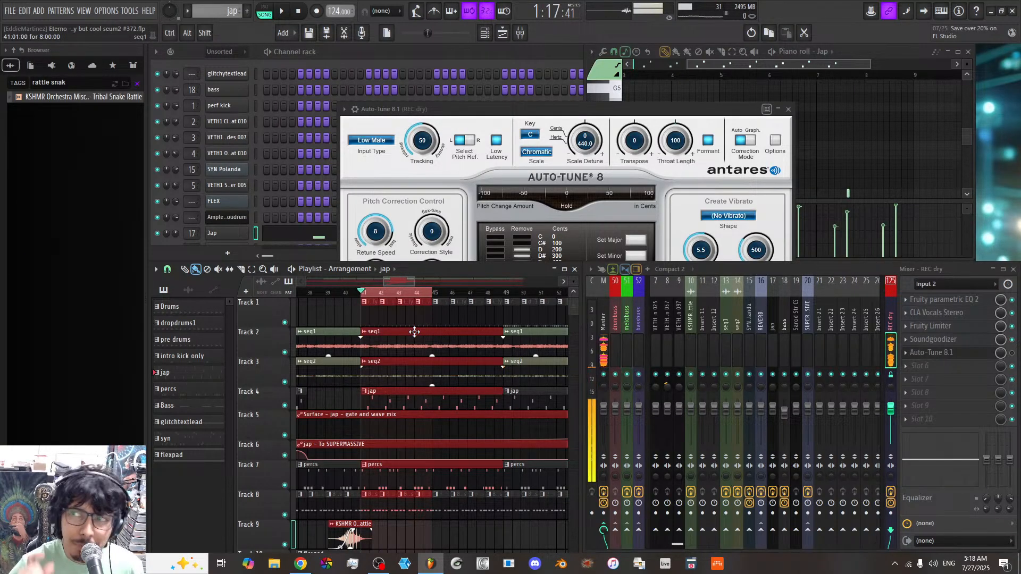
{"action": "key", "text": "space"}
{"action": "key", "text": "space"}
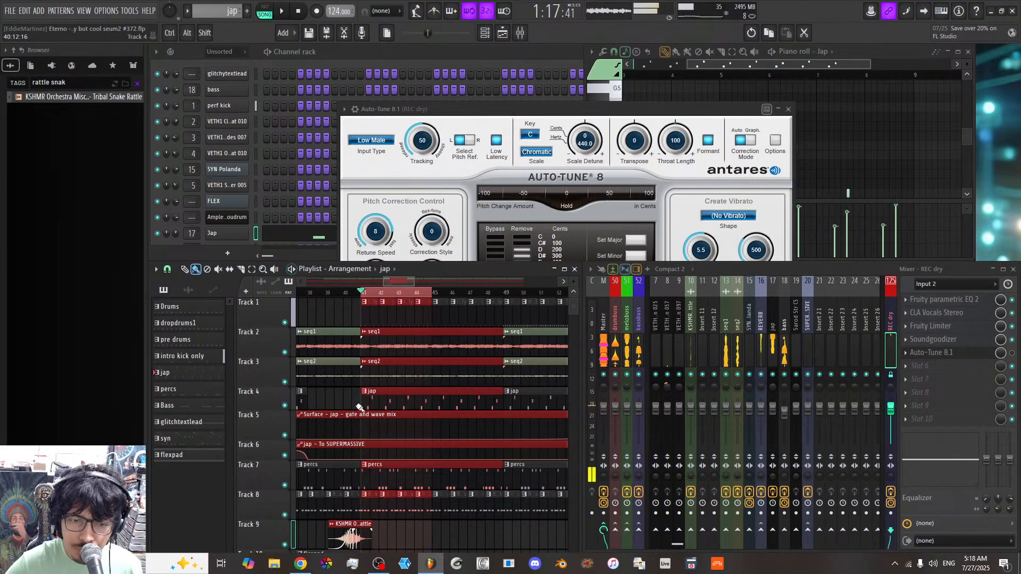
Step: Mute the jap pattern on Track 4 and audition the loop without it, trying a shorter range over bars 42 and 43
{"action": "left_click", "coordinate": [285, 405]}
{"action": "key", "text": "space"}
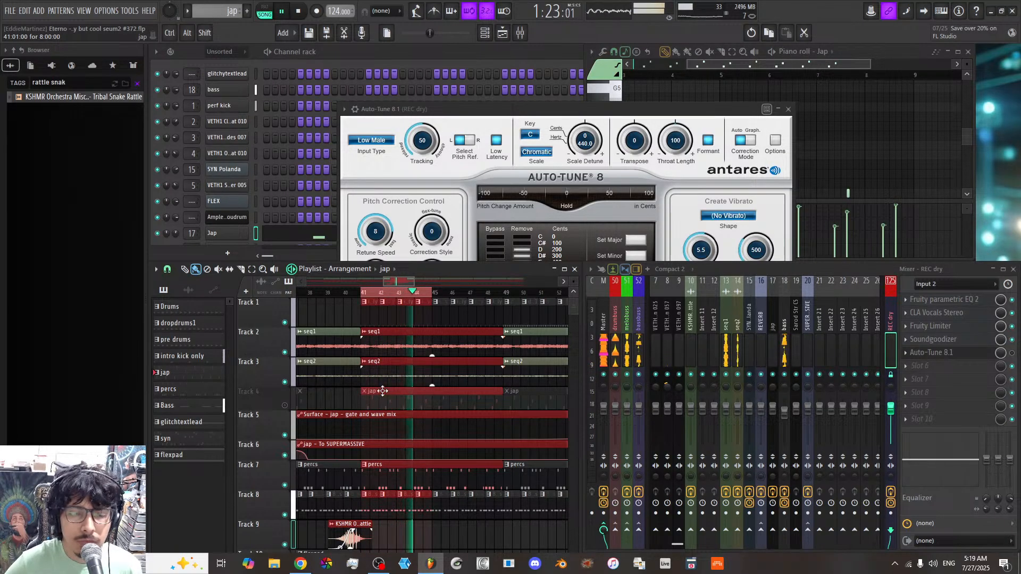
{"action": "left_click", "coordinate": [372, 294]}
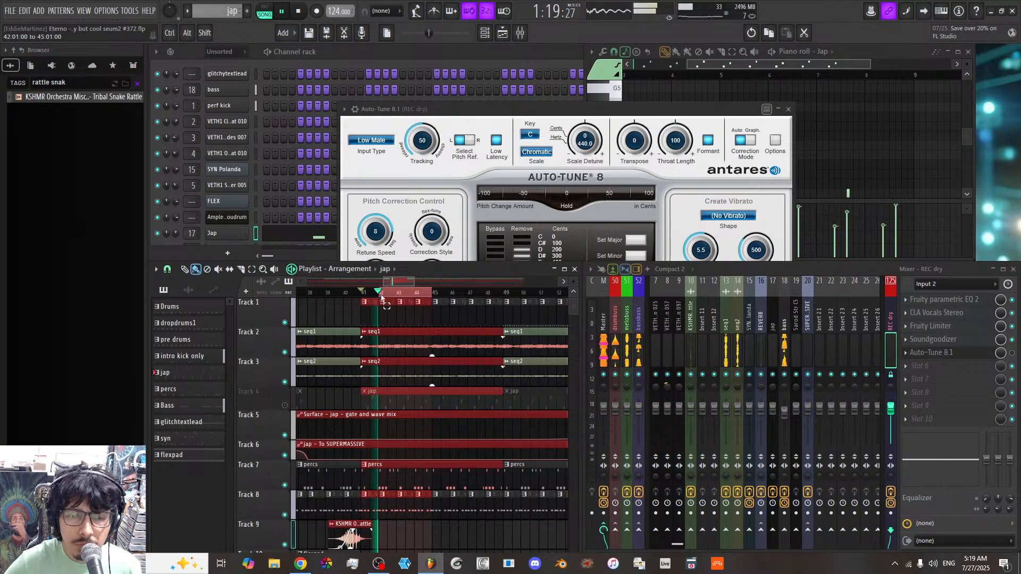
{"action": "left_click_drag", "start_coordinate": [381, 297], "coordinate": [414, 299]}
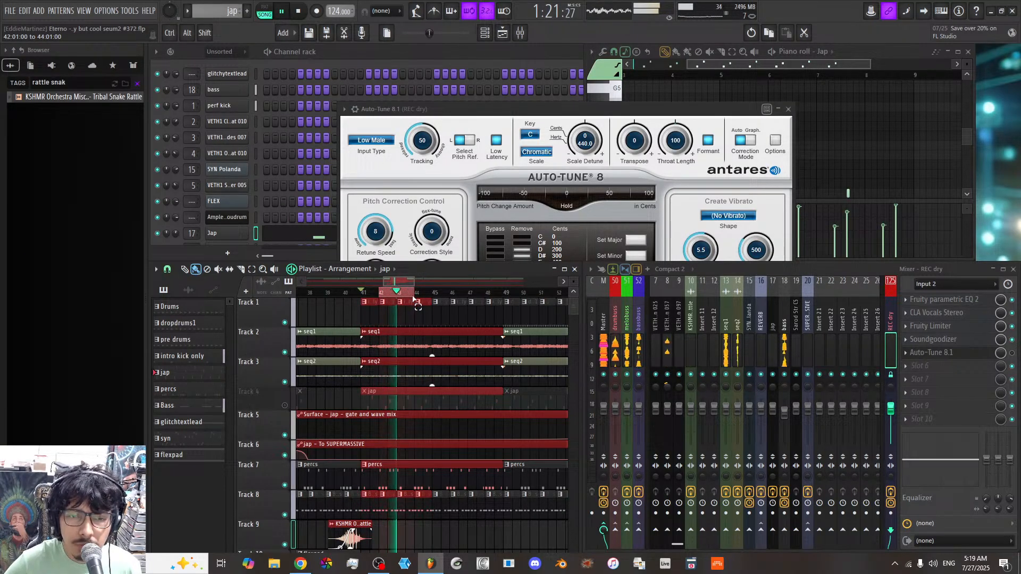
Step: Try a strong low-end boost with band 4 of seq1's EQ 2, reset the band, and close the equalizer
{"action": "left_click", "coordinate": [616, 375]}
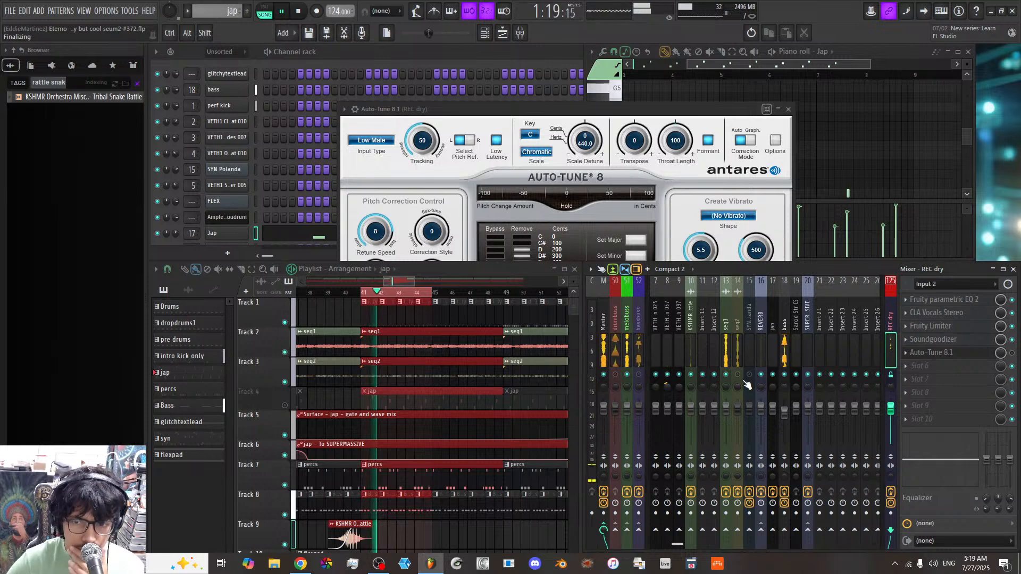
{"action": "left_click", "coordinate": [726, 383]}
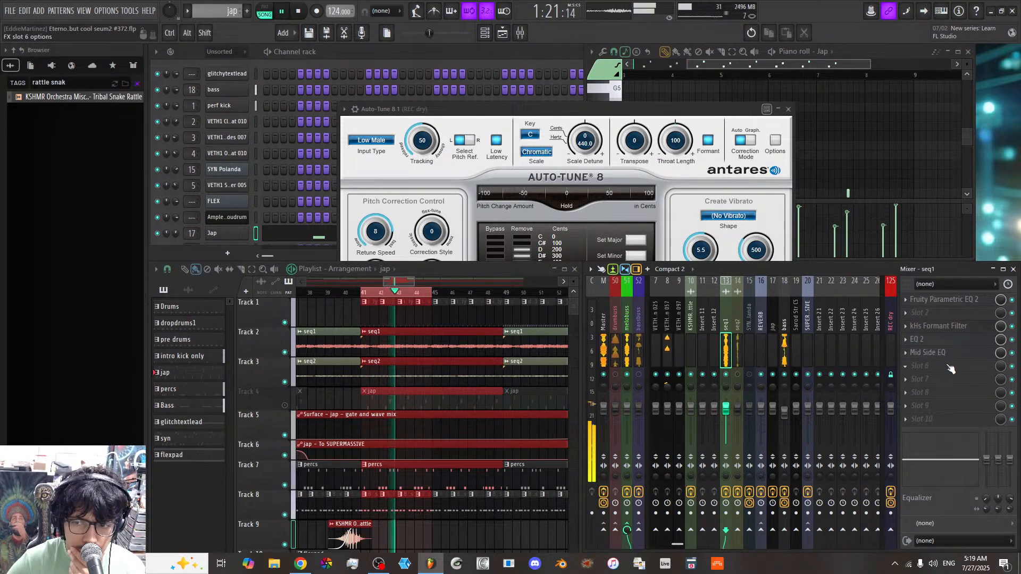
{"action": "left_click", "coordinate": [921, 340]}
{"action": "left_click_drag", "start_coordinate": [387, 288], "coordinate": [341, 231]}
{"action": "right_click", "coordinate": [341, 230]}
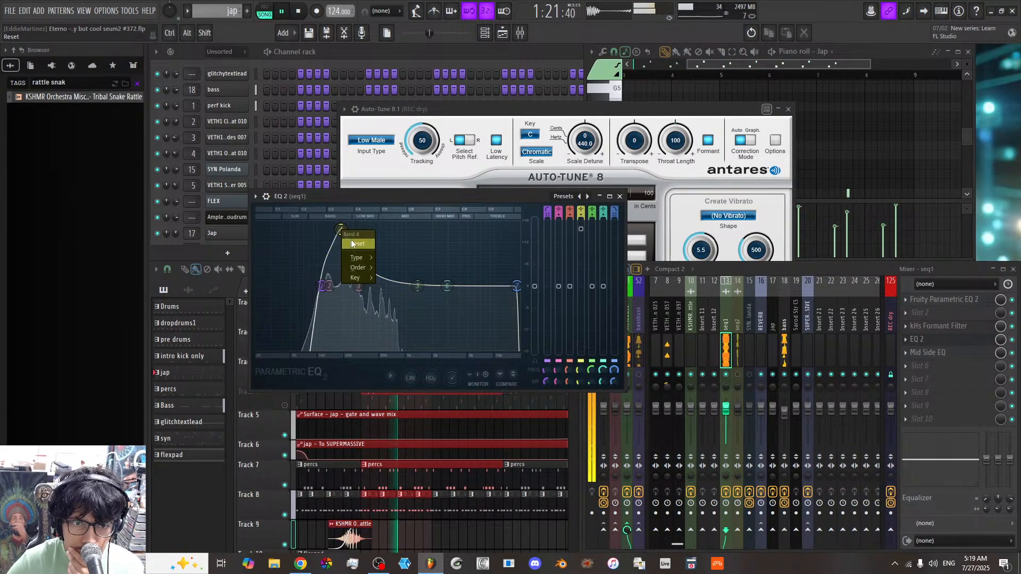
{"action": "left_click", "coordinate": [353, 244]}
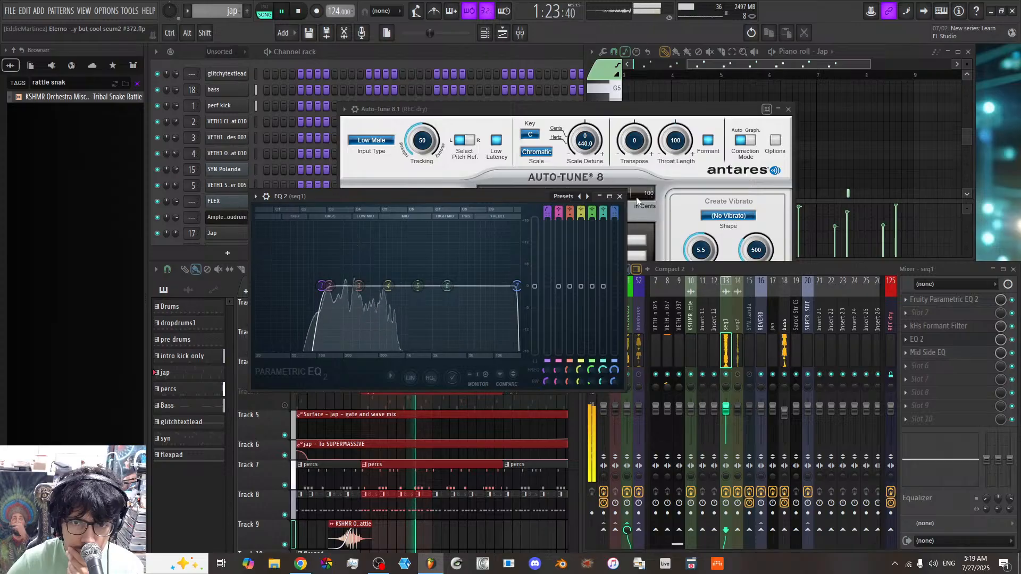
{"action": "left_click", "coordinate": [620, 197]}
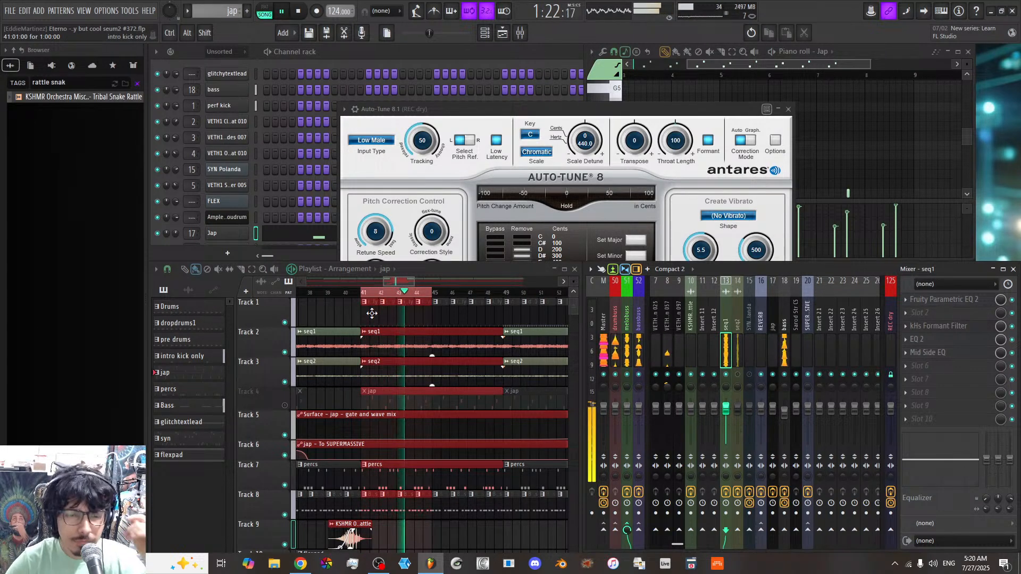
Step: Try the pre drums pattern in place of the intro kick only clips on Track 1, bars 41 to 44
{"action": "left_click_drag", "start_coordinate": [373, 316], "coordinate": [423, 318]}
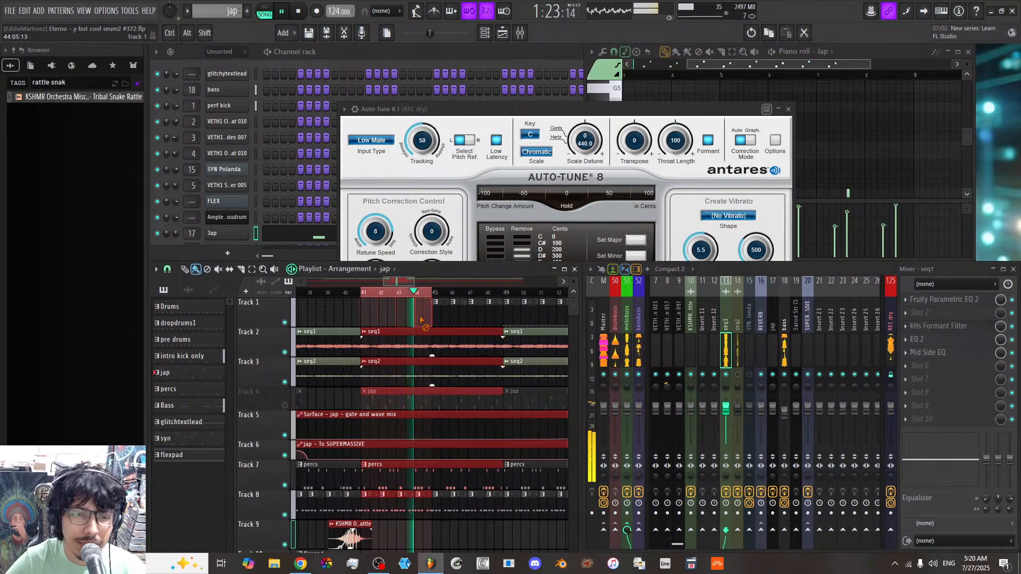
{"action": "left_click", "coordinate": [200, 336]}
{"action": "left_click", "coordinate": [365, 317]}
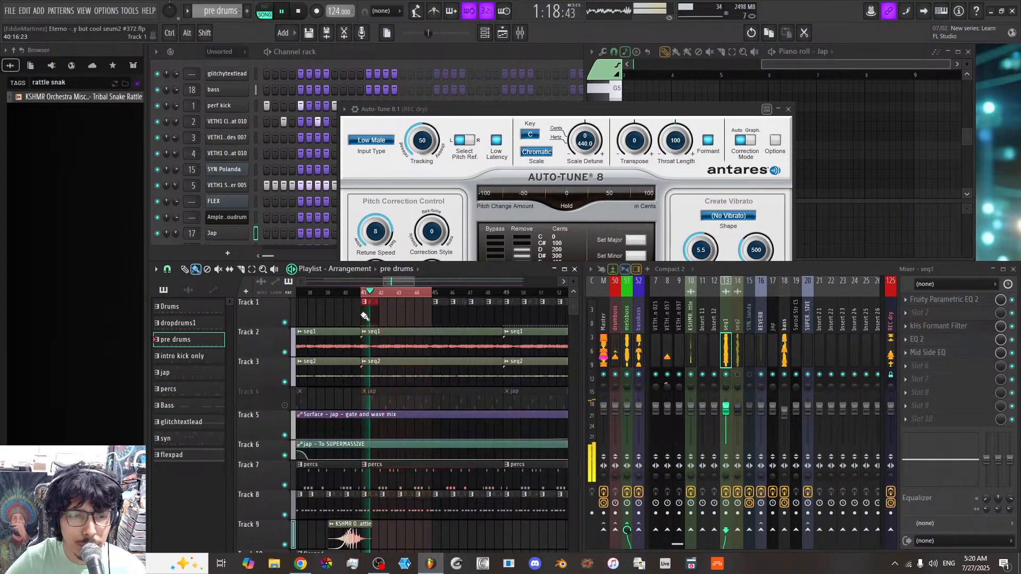
{"action": "left_click_drag", "start_coordinate": [365, 316], "coordinate": [421, 312]}
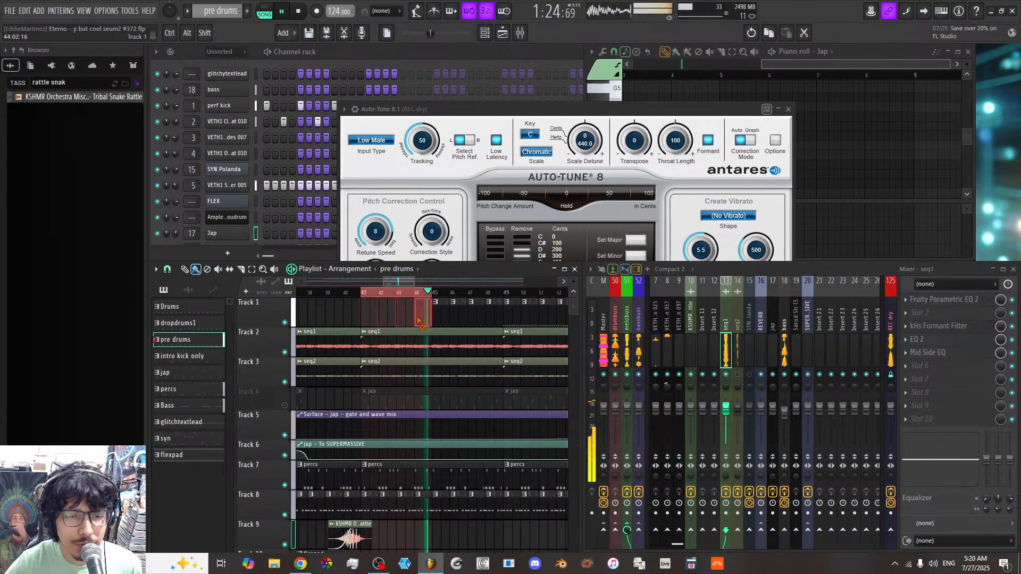
Step: Fill bars 41 to 44 of Track 1 with the Drums pattern and review its steps in the channel rack
{"action": "left_click", "coordinate": [176, 307]}
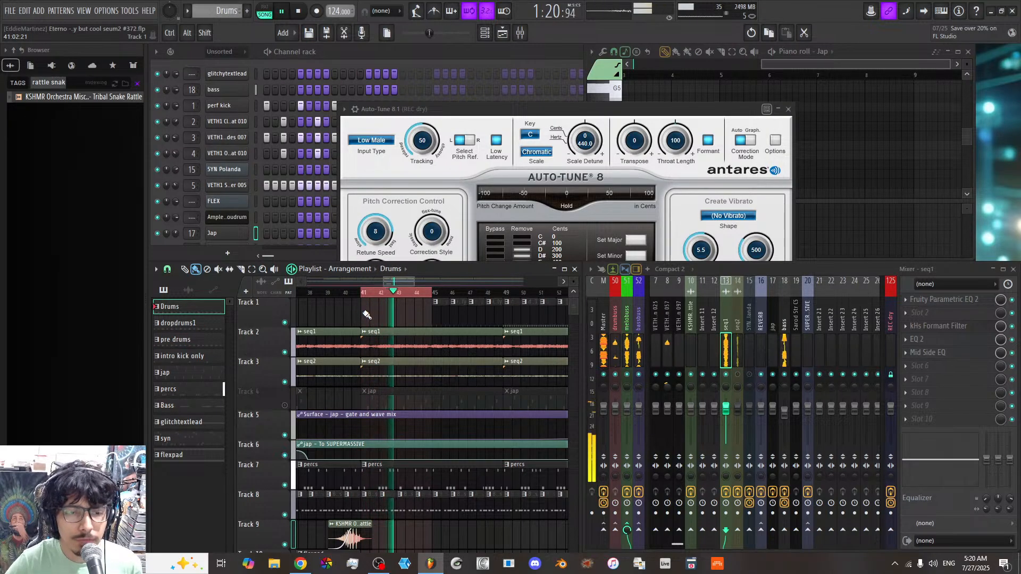
{"action": "left_click_drag", "start_coordinate": [367, 315], "coordinate": [403, 307]}
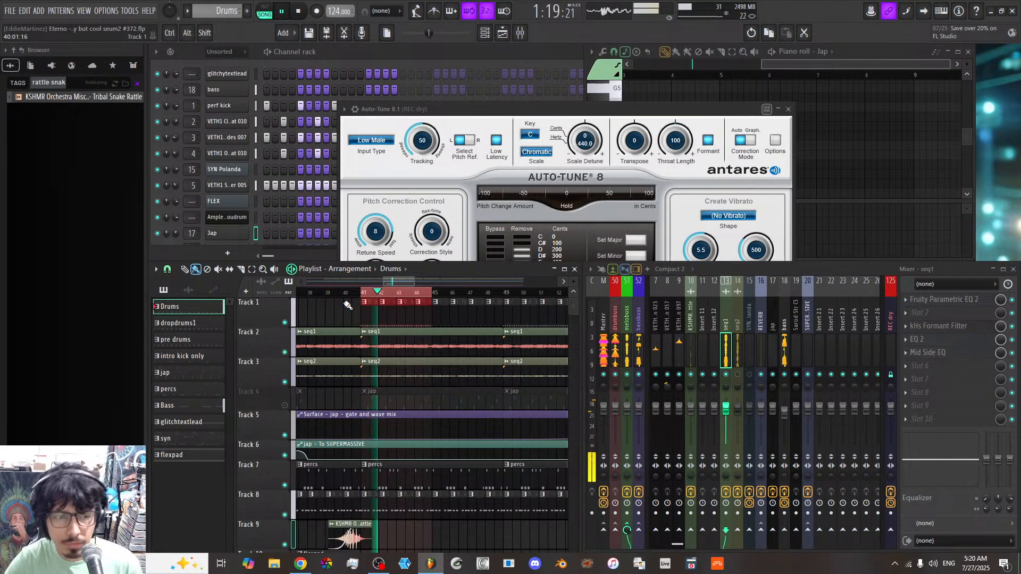
{"action": "left_click", "coordinate": [257, 217]}
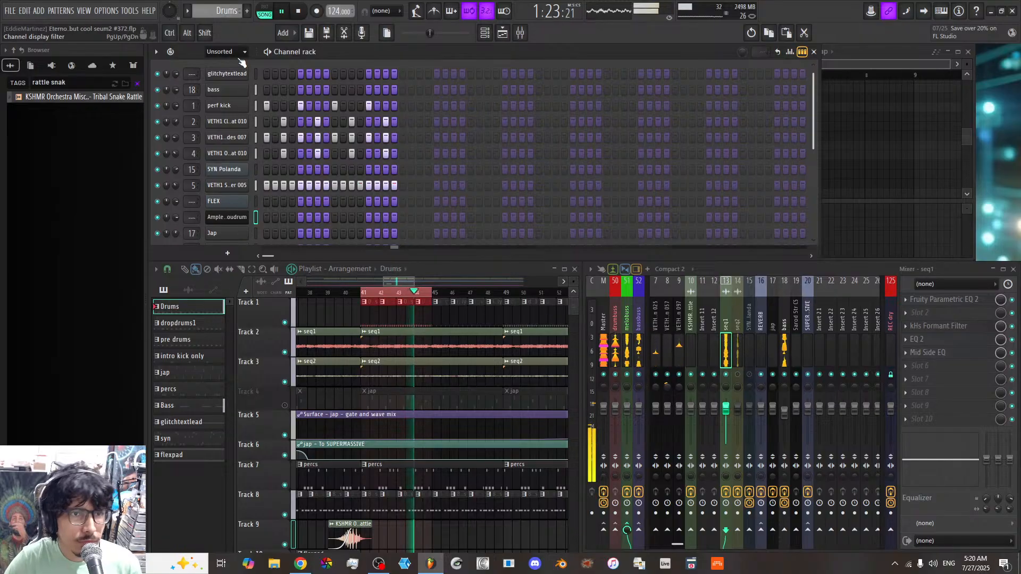
{"action": "scroll", "coordinate": [197, 206], "scroll_direction": "down", "scroll_amount": 5}
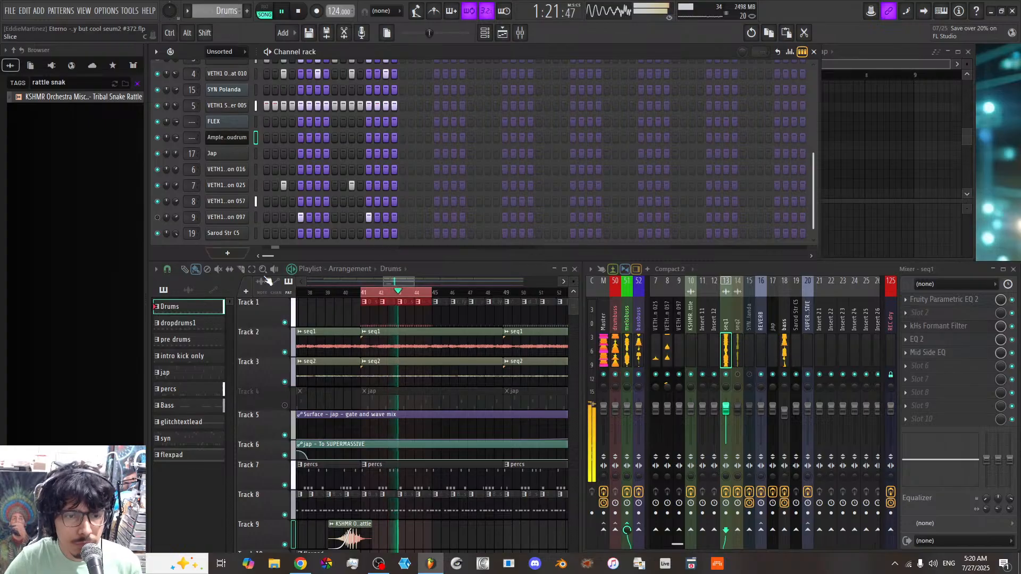
Step: Swap the Drums clips on Track 1, bars 41 to 44, for the pre drums pattern
{"action": "right_click", "coordinate": [372, 309]}
{"action": "left_click", "coordinate": [198, 339]}
{"action": "left_click_drag", "start_coordinate": [366, 316], "coordinate": [417, 313]}
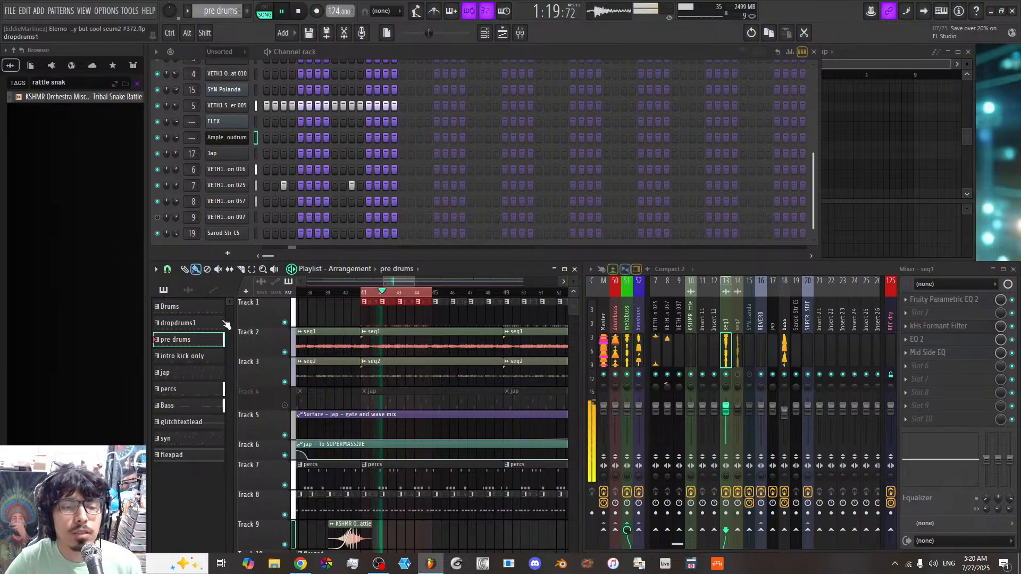
Step: Audition the dropdrums1 pattern on Track 1 by placing it across bars 41 to 44
{"action": "left_click", "coordinate": [192, 324]}
{"action": "right_click", "coordinate": [366, 317]}
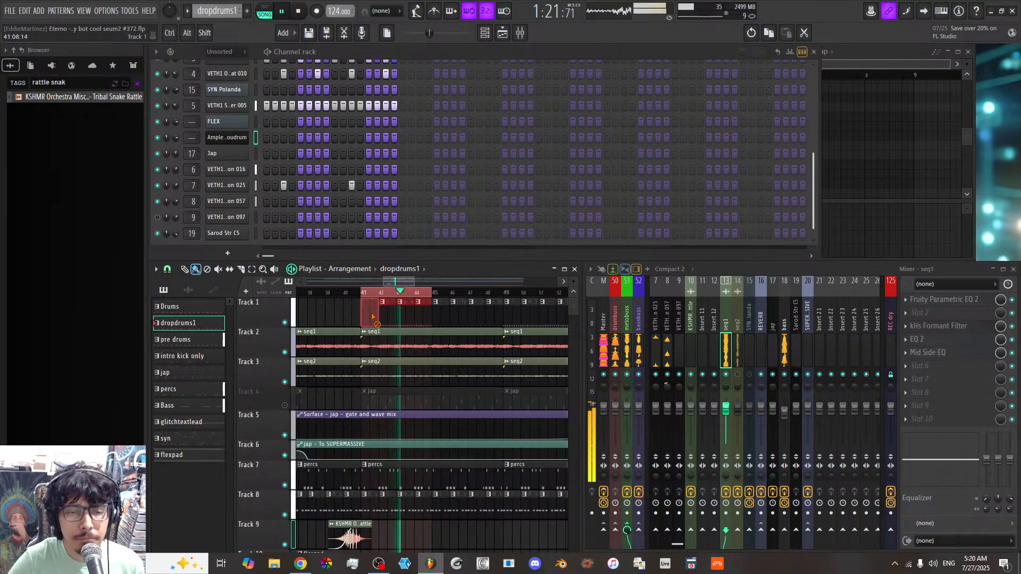
{"action": "left_click_drag", "start_coordinate": [365, 315], "coordinate": [426, 314]}
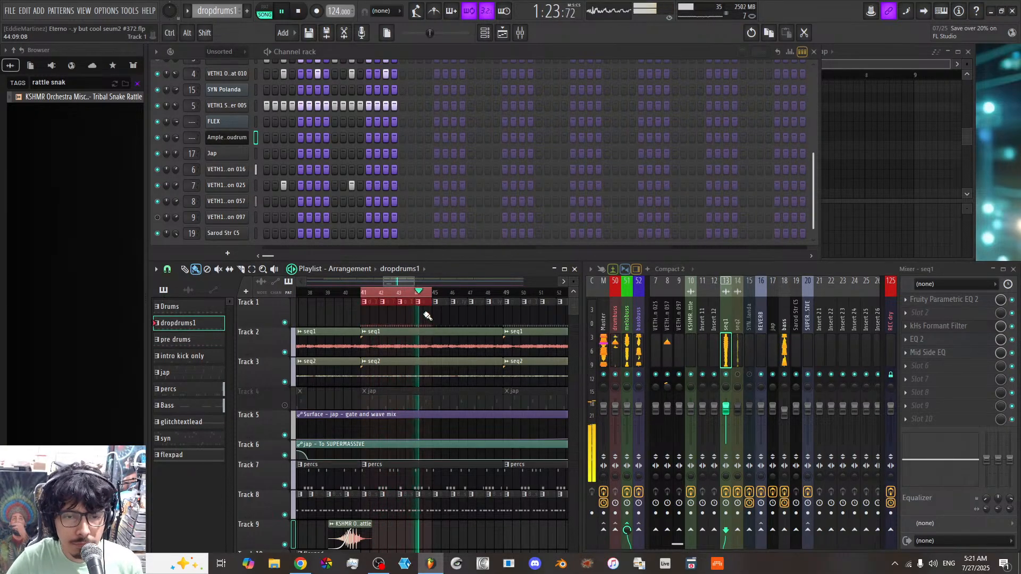
Step: Replace the dropdrums1 clips on Track 1, bars 41 to 44, with pre drums and restore the intro kick only clip at bar 45
{"action": "left_click", "coordinate": [209, 342]}
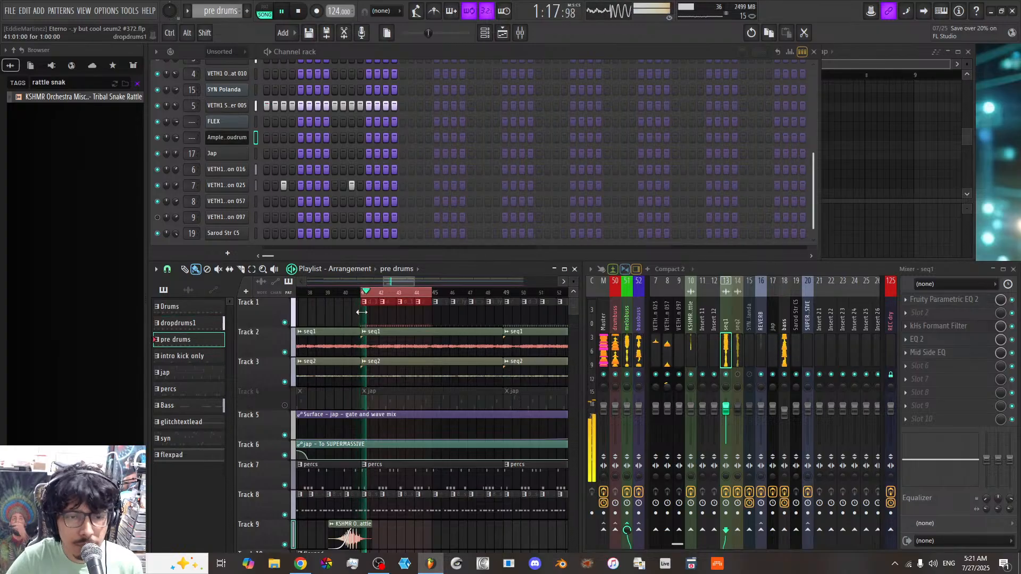
{"action": "right_click", "coordinate": [420, 313]}
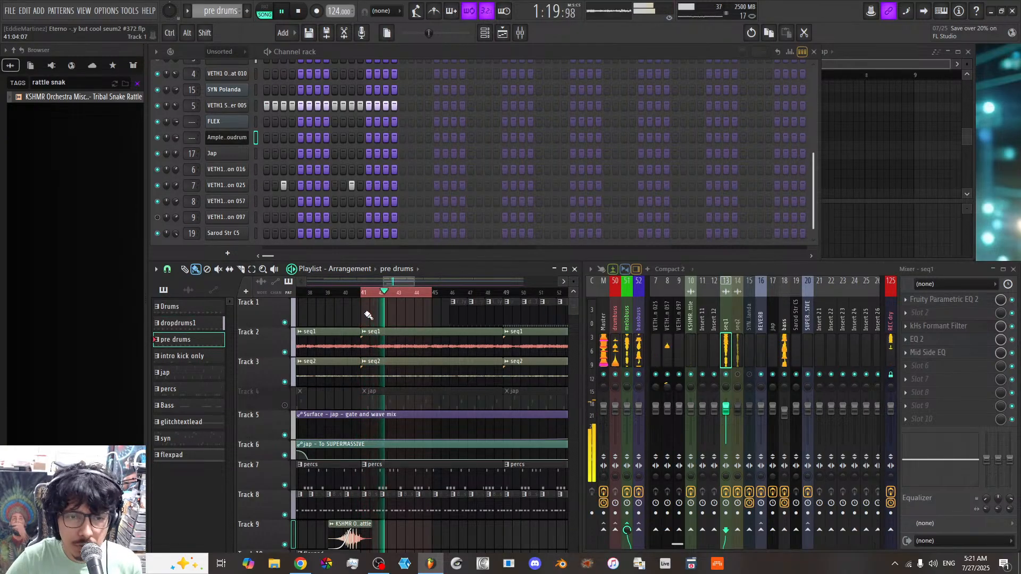
{"action": "left_click_drag", "start_coordinate": [384, 314], "coordinate": [426, 314]}
{"action": "left_click", "coordinate": [455, 312]}
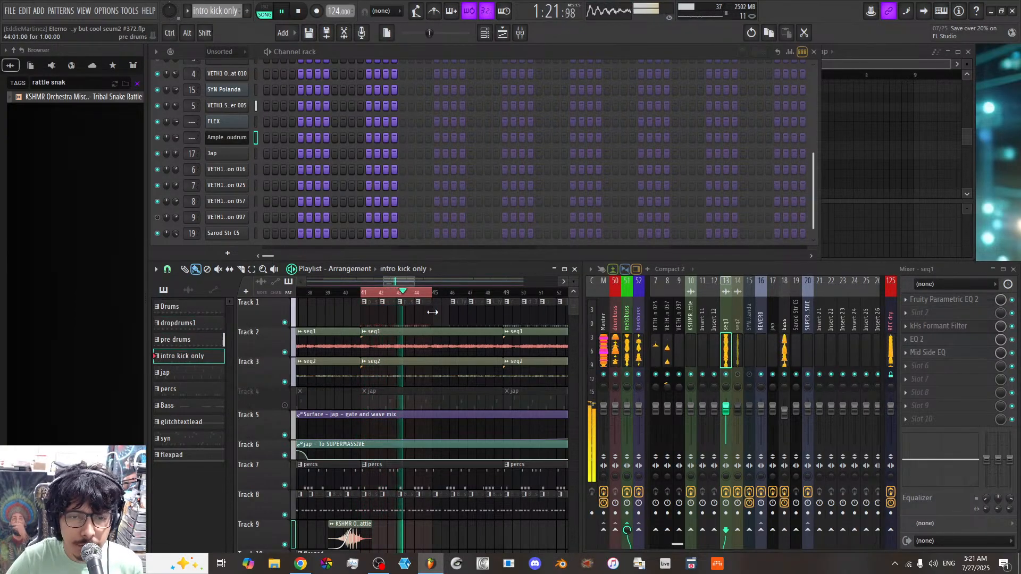
{"action": "left_click", "coordinate": [434, 313]}
{"action": "right_click", "coordinate": [441, 316]}
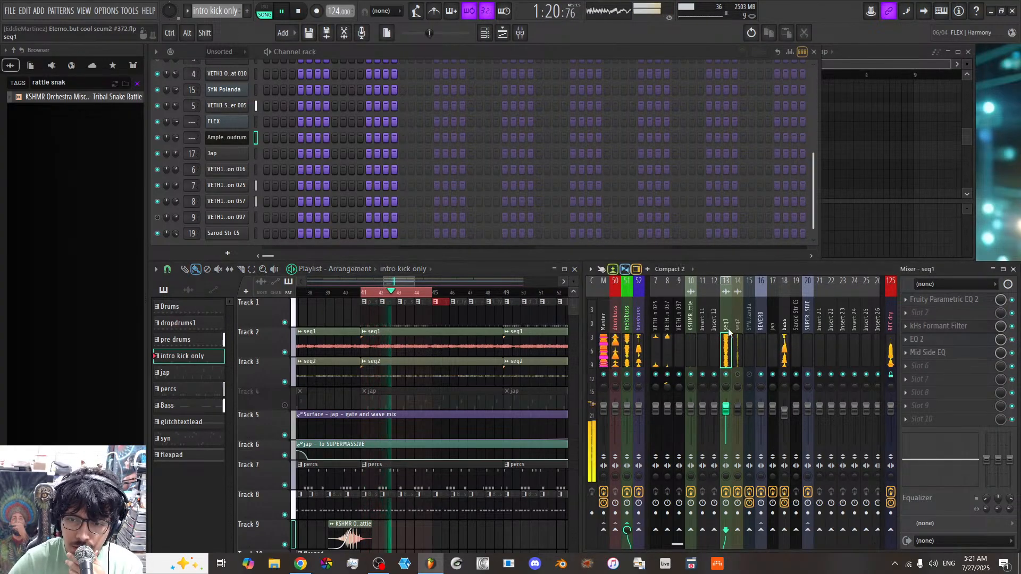
Step: Add a second kHs Formant Filter in slot 4 of seq1, directly after the first, and lower its Q to about 4.2
{"action": "left_click", "coordinate": [981, 326]}
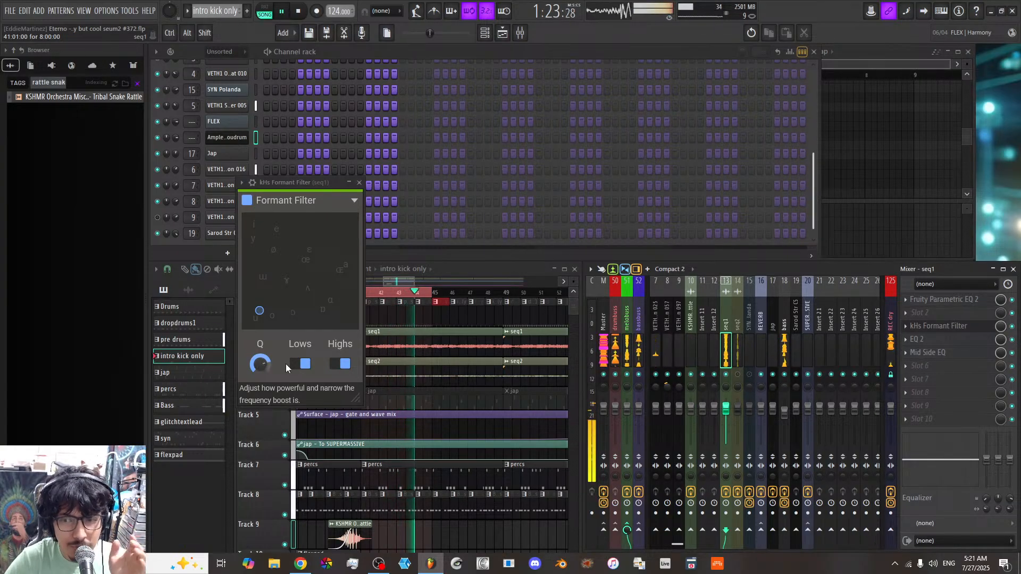
{"action": "scroll", "coordinate": [925, 352], "scroll_direction": "down", "scroll_amount": 1}
{"action": "scroll", "coordinate": [929, 341], "scroll_direction": "down", "scroll_amount": 1}
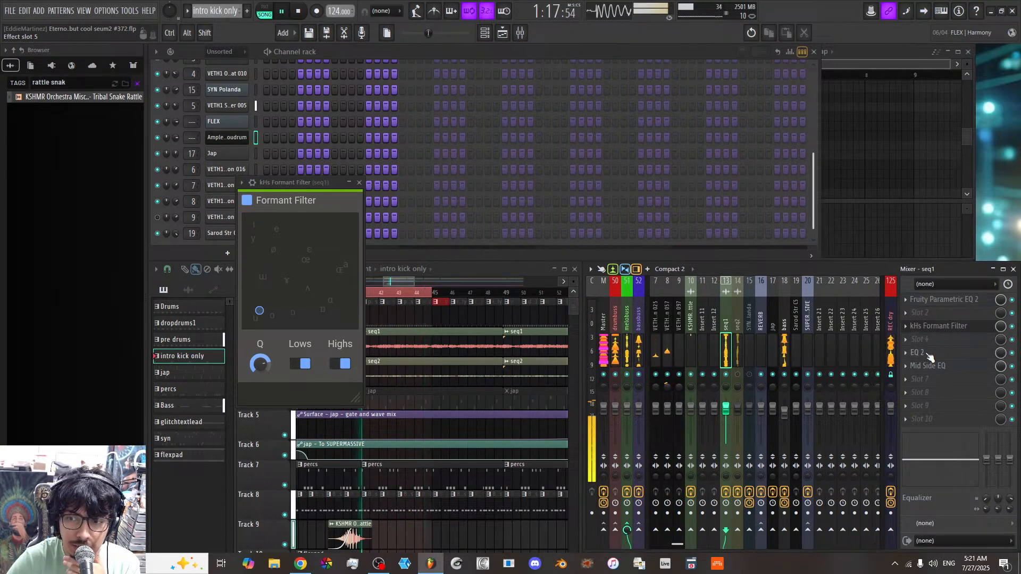
{"action": "left_click", "coordinate": [906, 327]}
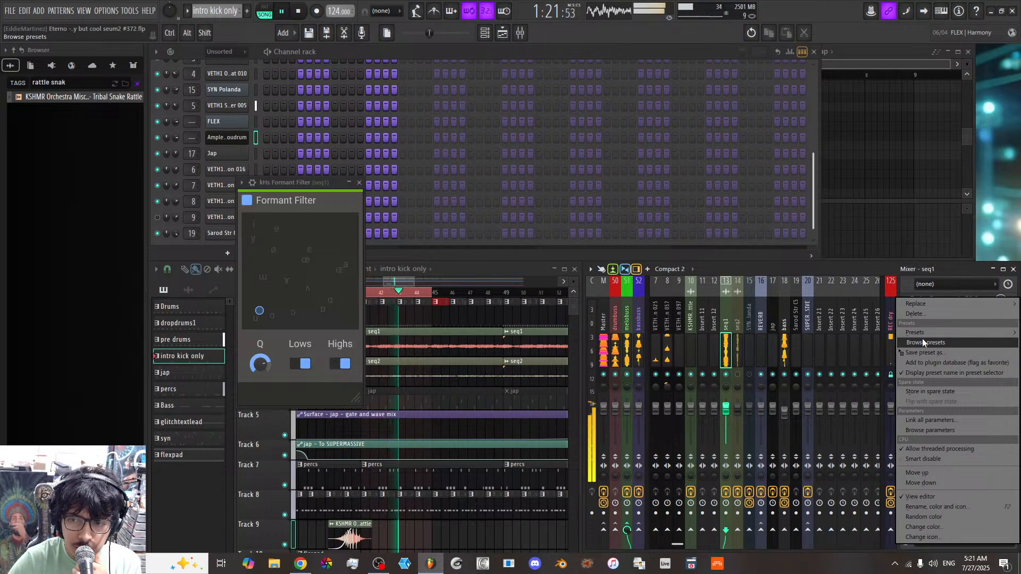
{"action": "mouse_move", "coordinate": [926, 353]}
{"action": "left_mouse_down"}
{"action": "mouse_move", "coordinate": [916, 353]}
{"action": "mouse_move", "coordinate": [919, 339]}
{"action": "left_mouse_up"}
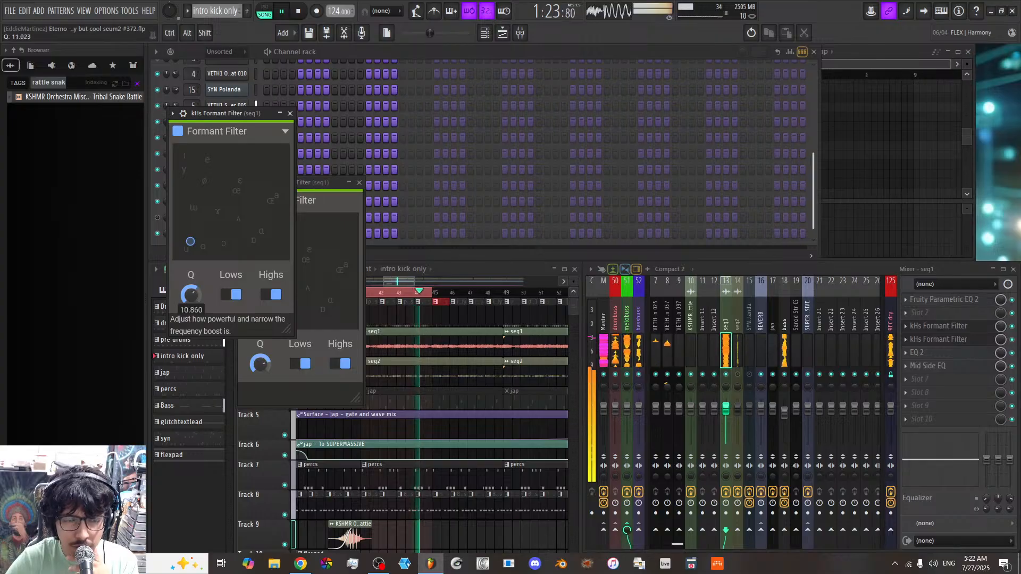
{"action": "left_click_drag", "start_coordinate": [191, 294], "coordinate": [190, 298]}
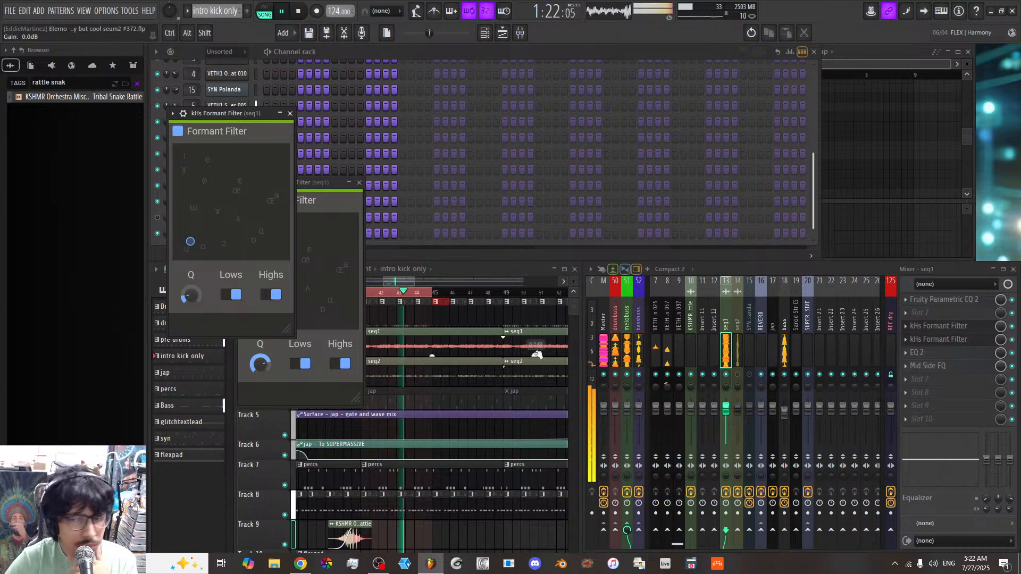
Step: Try a narrow cut of about 2.8 dB near 270 Hz with band 3 of seq1's EQ 2
{"action": "left_click", "coordinate": [917, 353]}
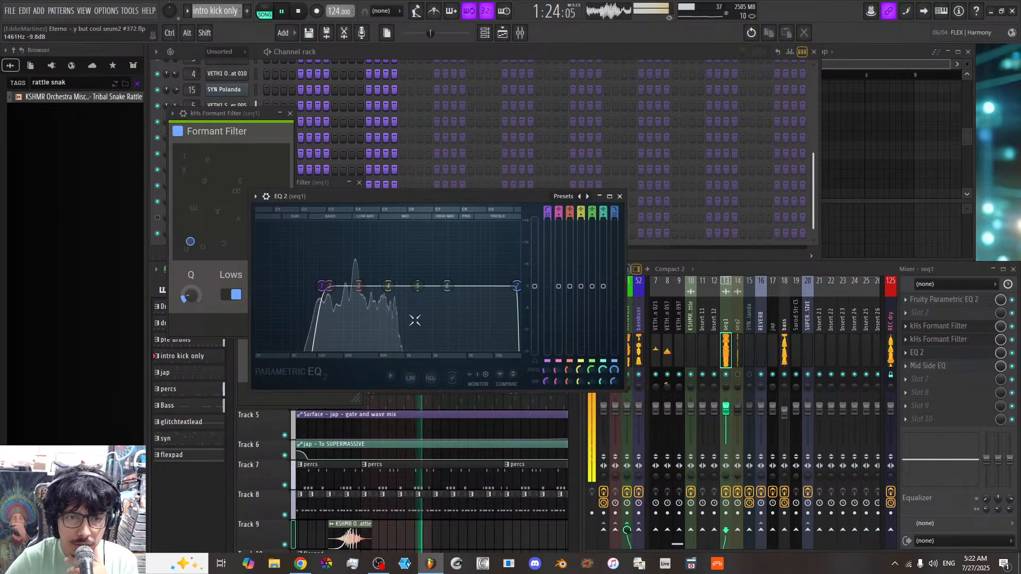
{"action": "left_click_drag", "start_coordinate": [358, 286], "coordinate": [355, 296]}
{"action": "scroll", "coordinate": [356, 292], "scroll_direction": "down", "scroll_amount": 7}
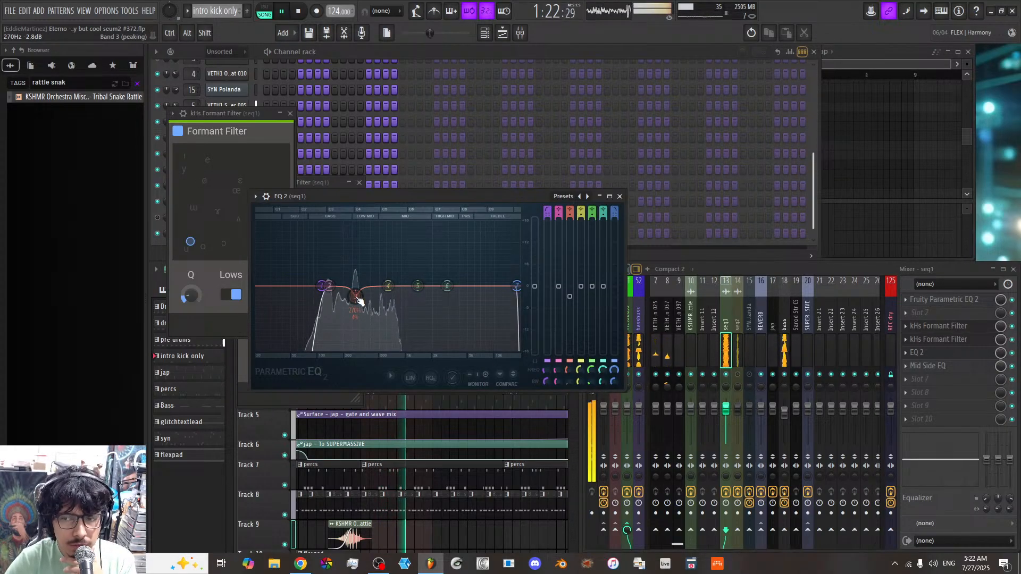
Step: Load the LALA compressor in slot 7 of seq1 and set its peak reduction to about 12.7 dB
{"action": "left_click", "coordinate": [928, 385]}
{"action": "mouse_move", "coordinate": [857, 209]}
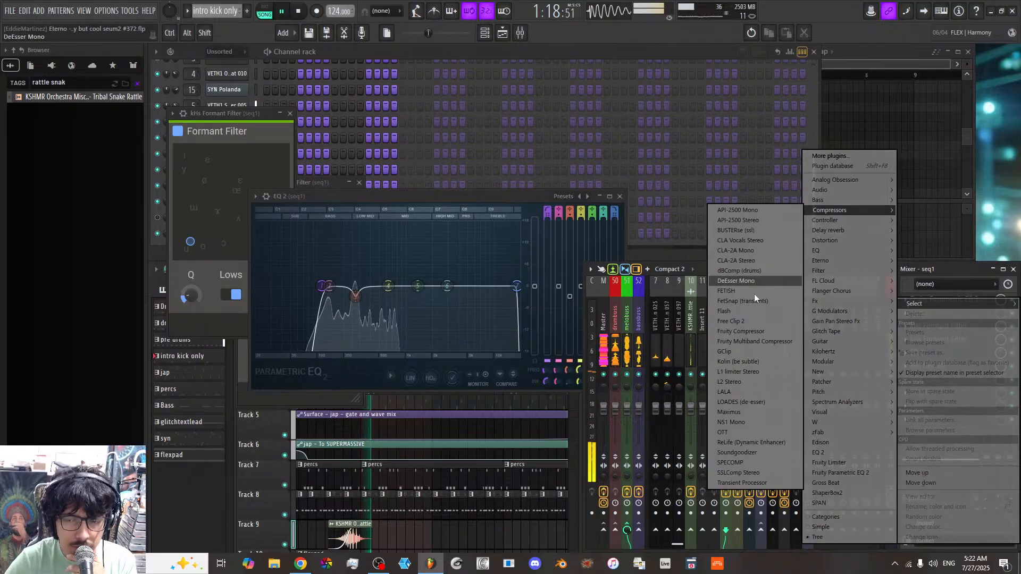
{"action": "left_click", "coordinate": [751, 390]}
{"action": "left_click_drag", "start_coordinate": [600, 255], "coordinate": [579, 236]}
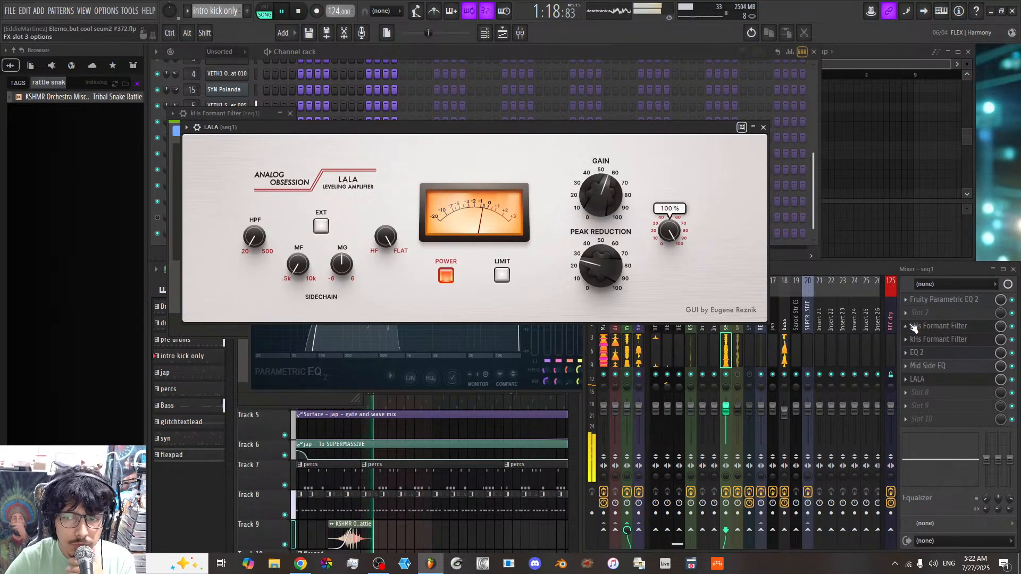
{"action": "left_click", "coordinate": [998, 353]}
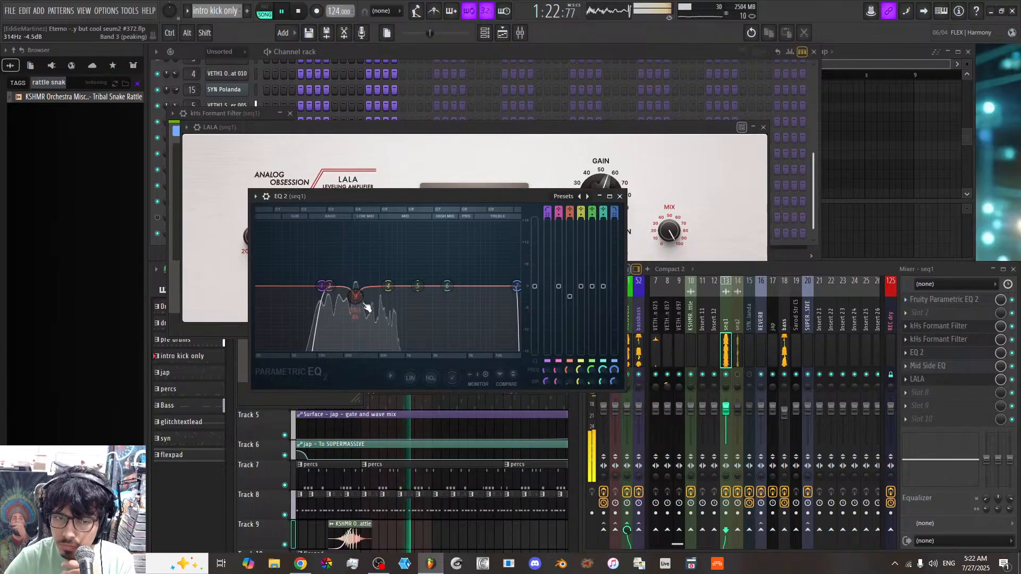
{"action": "left_click", "coordinate": [454, 133]}
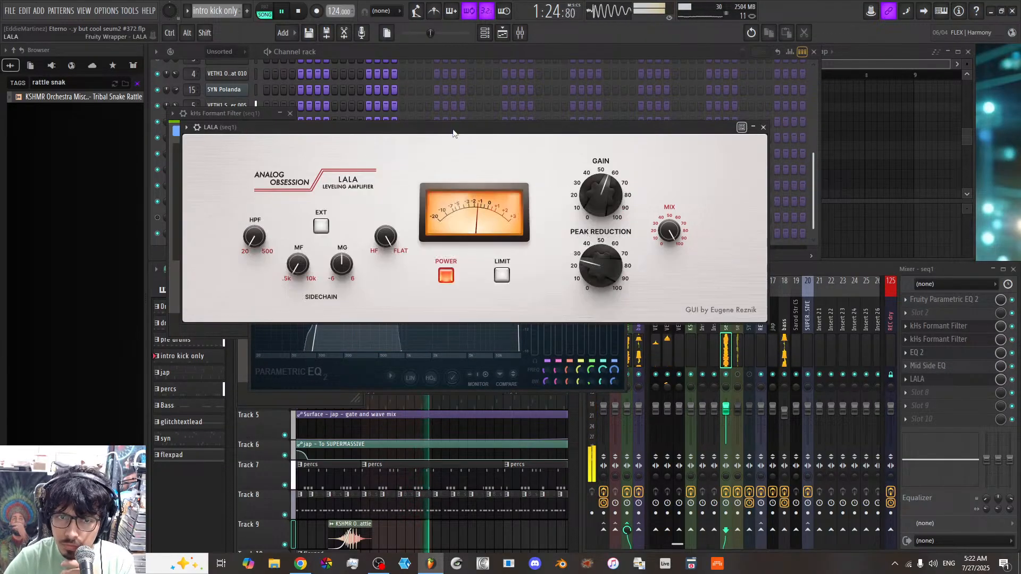
{"action": "left_click_drag", "start_coordinate": [594, 266], "coordinate": [595, 270]}
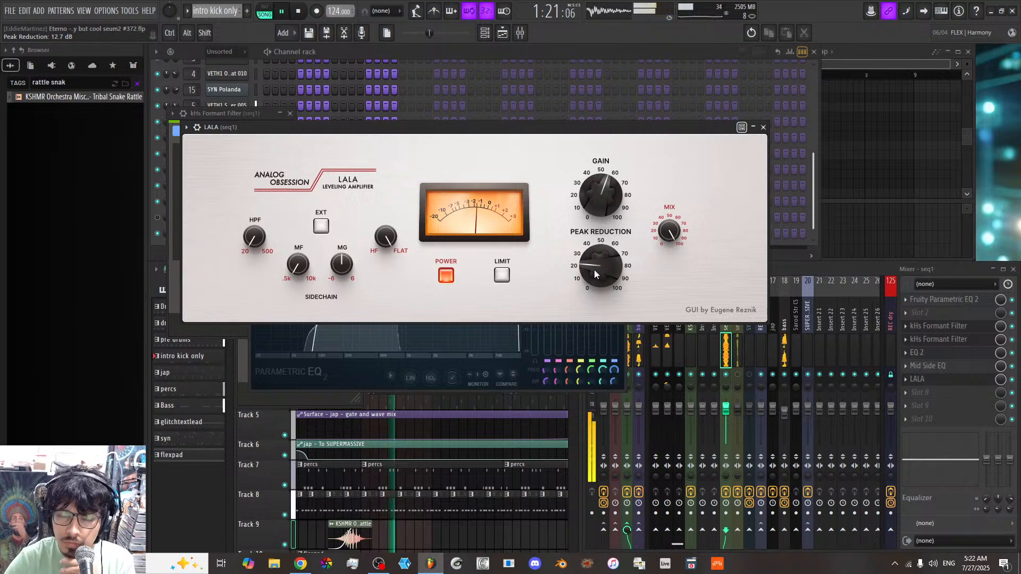
{"action": "left_click", "coordinate": [763, 127]}
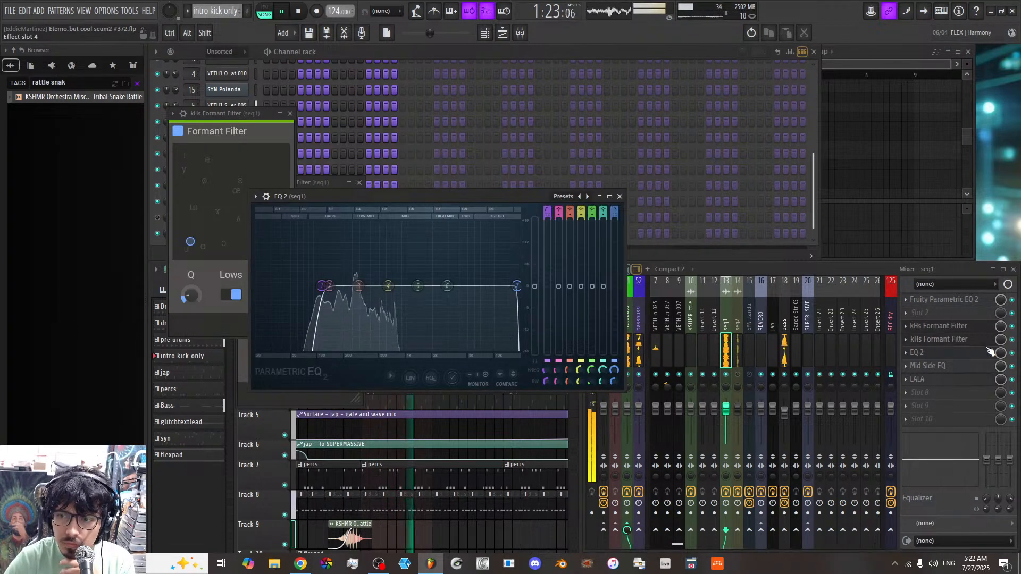
Step: Sweep the vowel point of seq1's second Formant Filter and settle it near the low-frequency edge, just above u
{"action": "left_click", "coordinate": [1016, 347]}
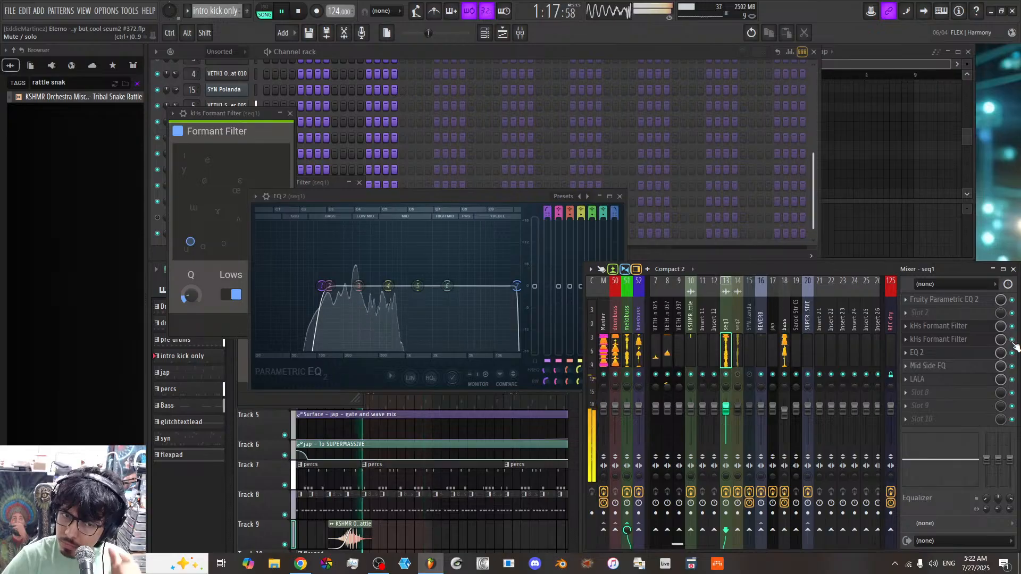
{"action": "left_click", "coordinate": [979, 343]}
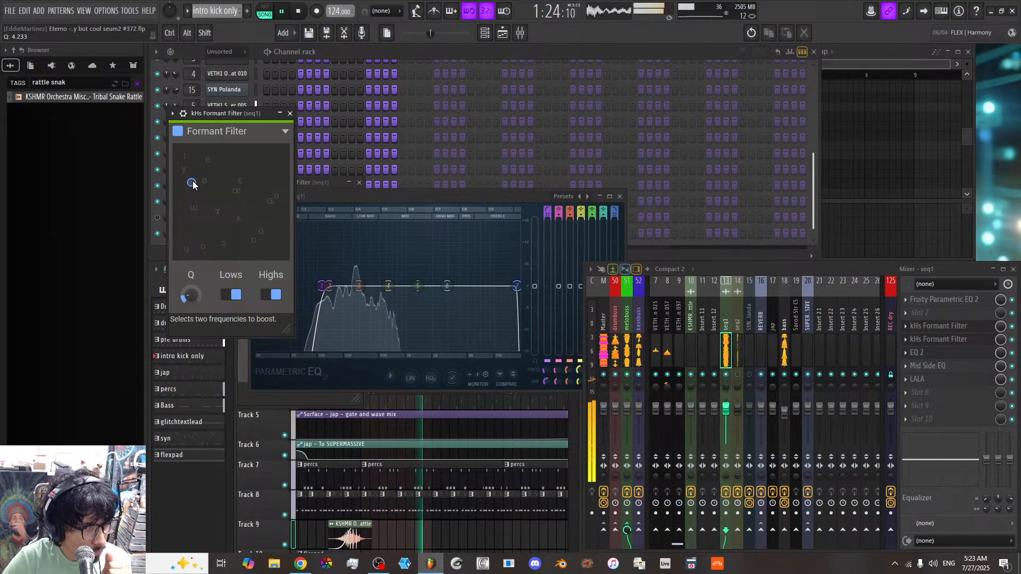
{"action": "left_click_drag", "start_coordinate": [255, 244], "coordinate": [251, 246]}
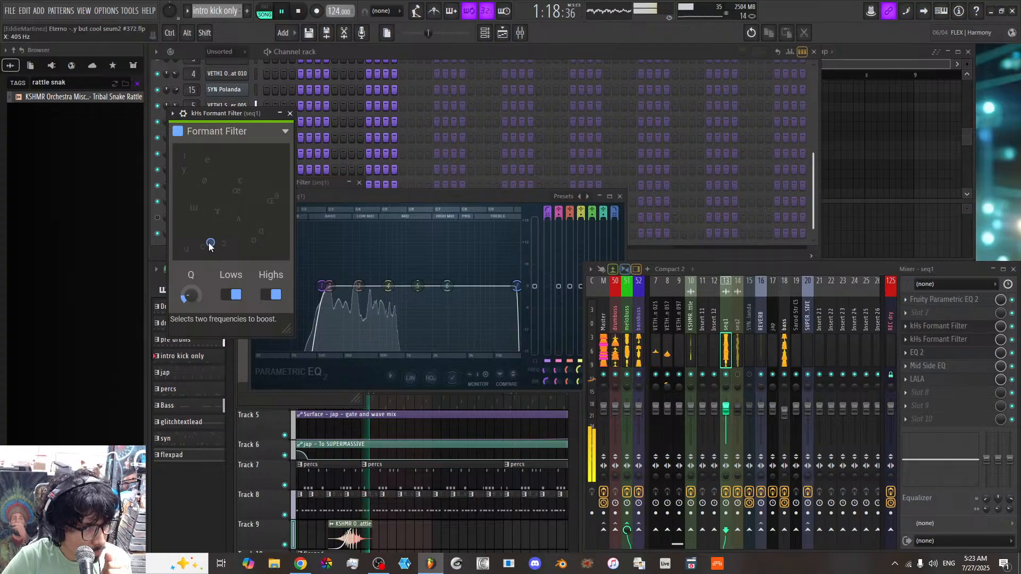
{"action": "left_click_drag", "start_coordinate": [191, 244], "coordinate": [196, 250]}
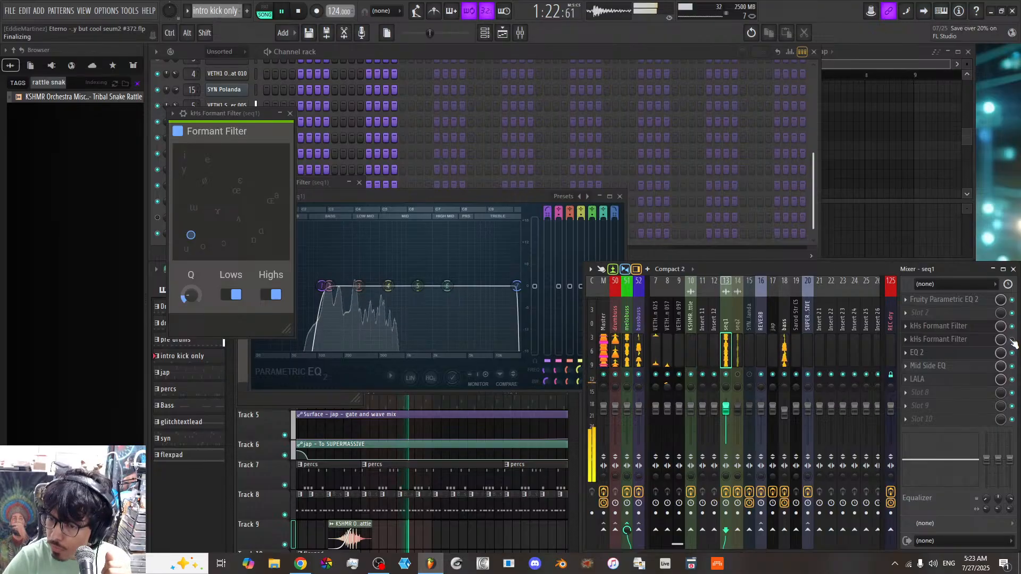
Step: Compare the mix with seq2's mixer track toggled and bypass the second Formant Filter on seq1
{"action": "left_click", "coordinate": [739, 374]}
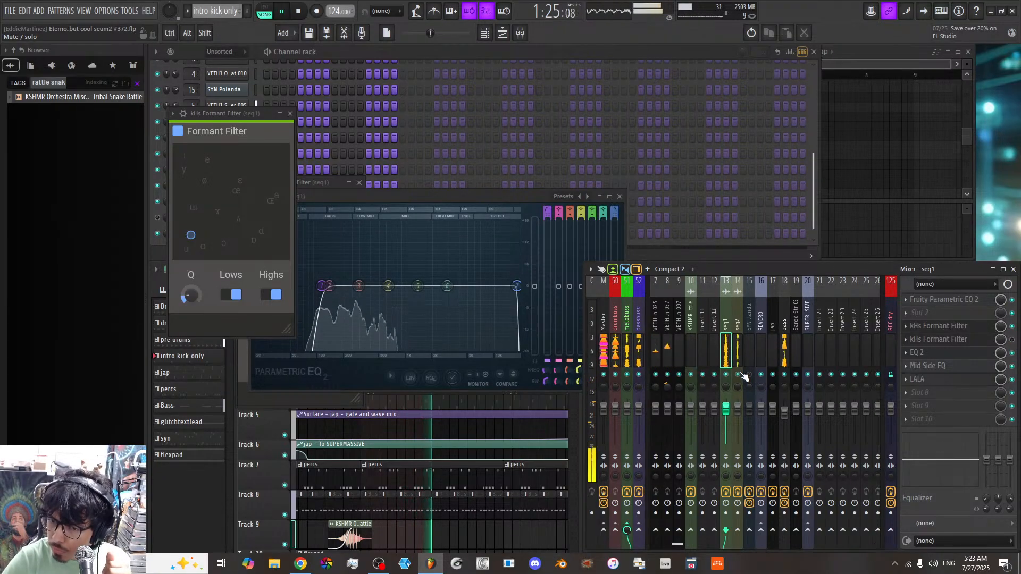
{"action": "left_click", "coordinate": [1012, 340]}
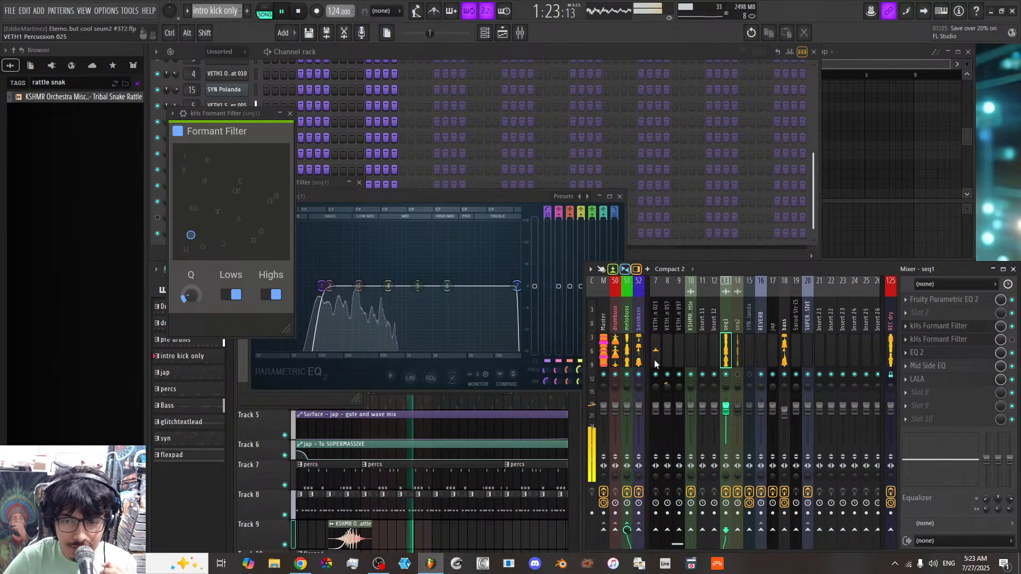
{"action": "scroll", "coordinate": [666, 348], "scroll_direction": "up", "scroll_amount": 3}
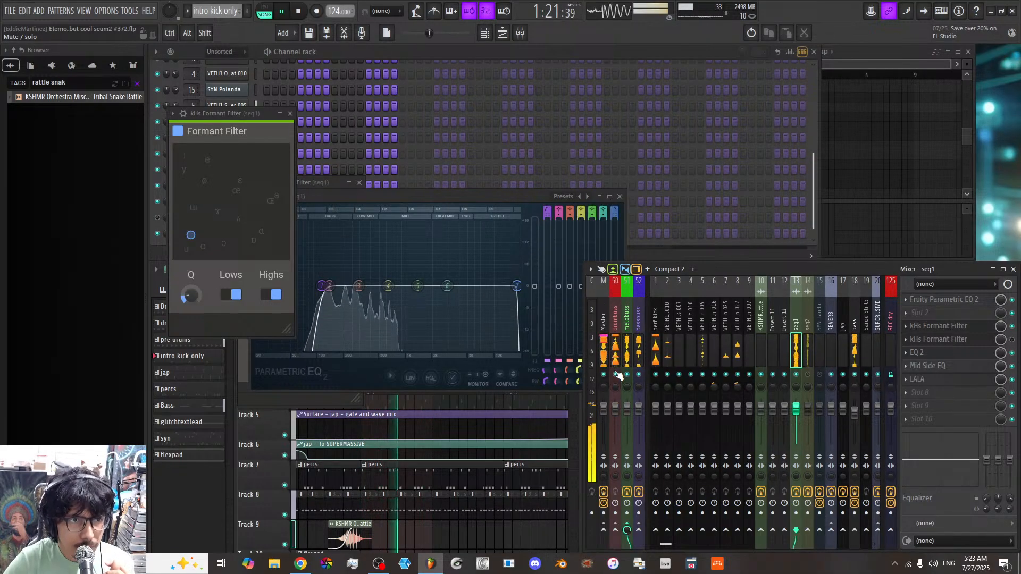
{"action": "left_click", "coordinate": [11, 11]}
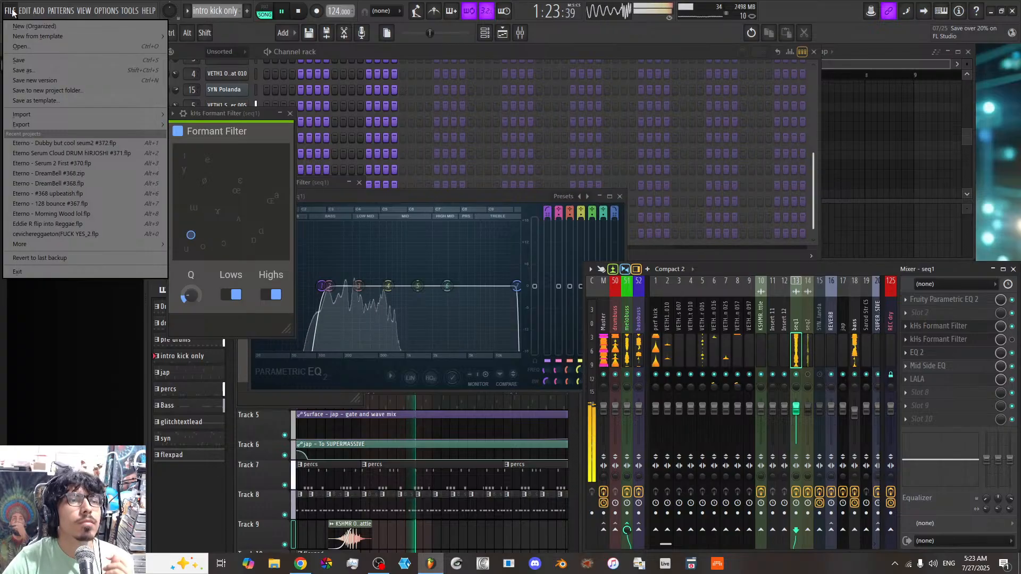
{"action": "left_click", "coordinate": [60, 11]}
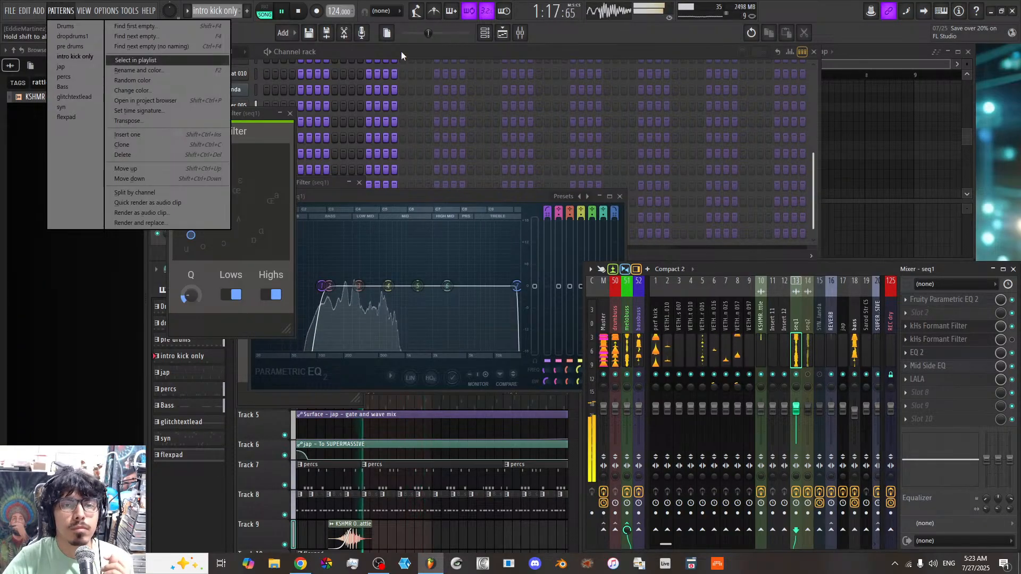
{"action": "left_click", "coordinate": [401, 54]}
{"action": "right_click", "coordinate": [414, 542]}
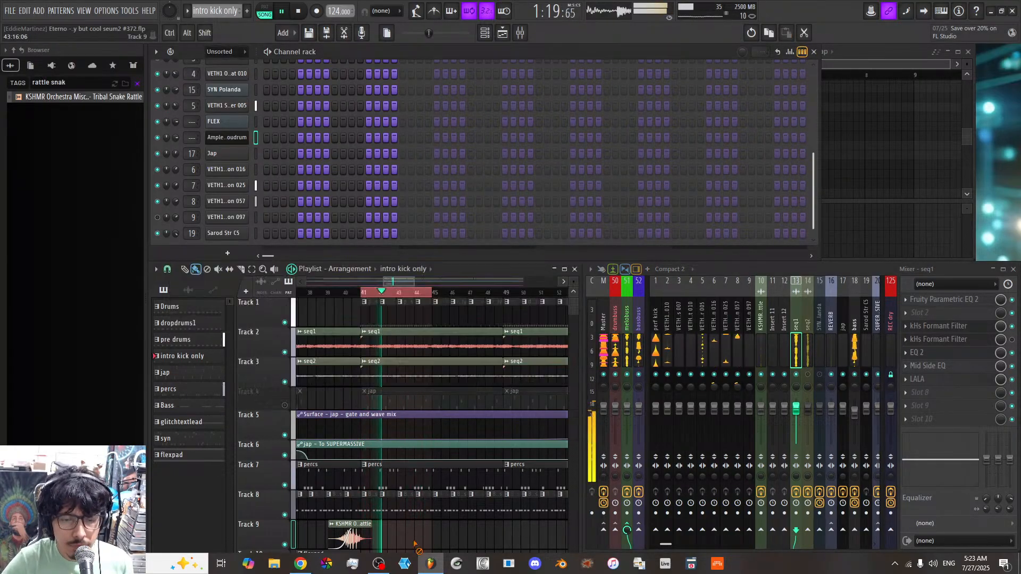
Step: Make the pre drums clip at bar 41 of Track 1 unique and place the unique pattern across bars 42 to 44
{"action": "scroll", "coordinate": [377, 291], "scroll_direction": "up", "scroll_amount": 5}
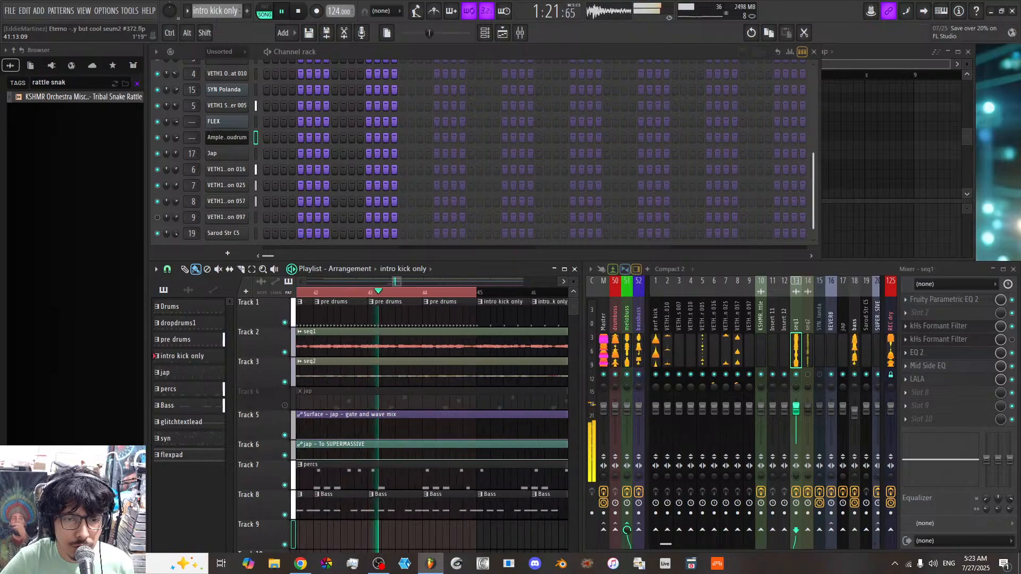
{"action": "scroll", "coordinate": [318, 292], "scroll_direction": "up", "scroll_amount": 2}
{"action": "left_click", "coordinate": [316, 302]}
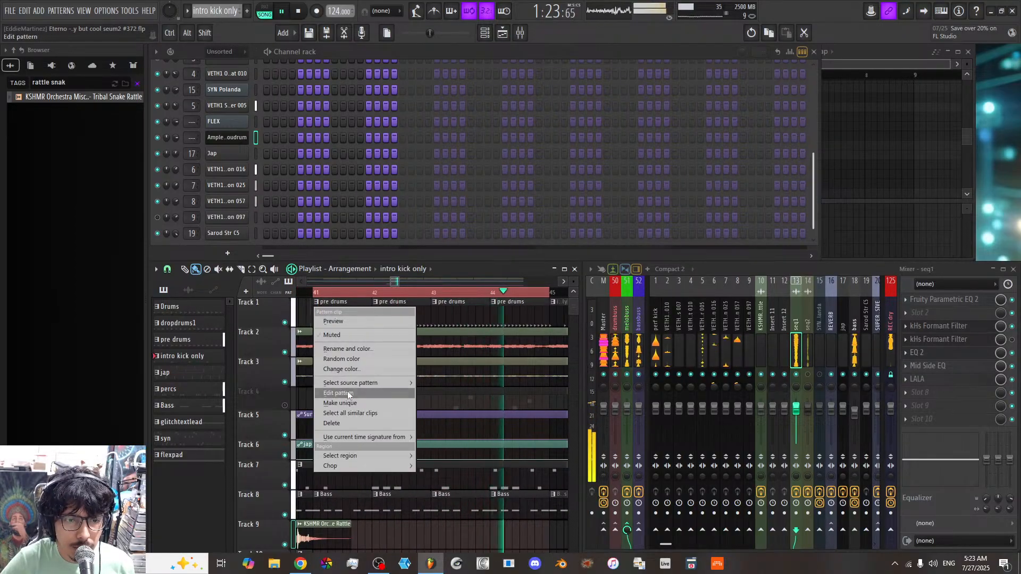
{"action": "left_click", "coordinate": [343, 403]}
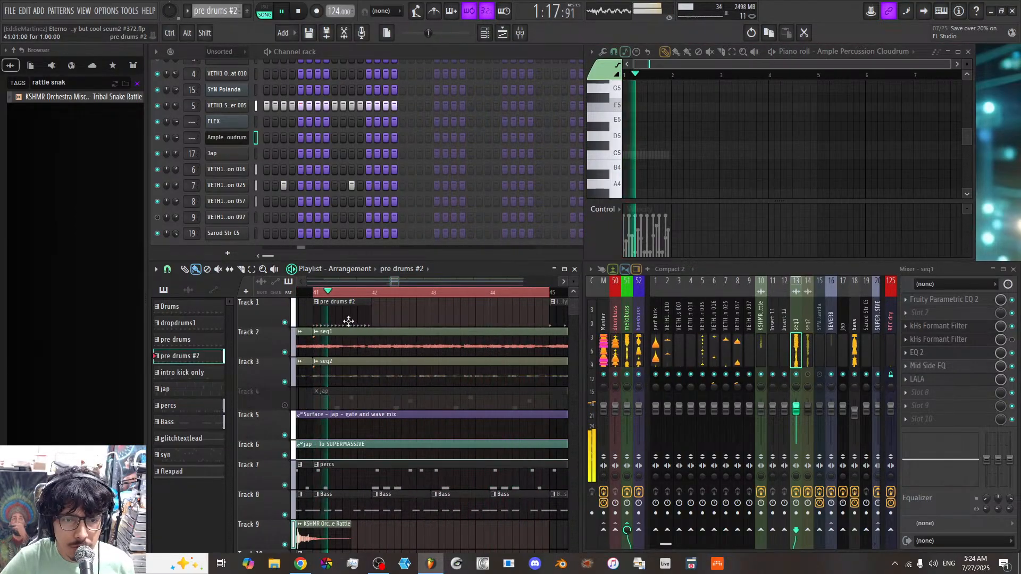
{"action": "left_click_drag", "start_coordinate": [376, 320], "coordinate": [504, 323]}
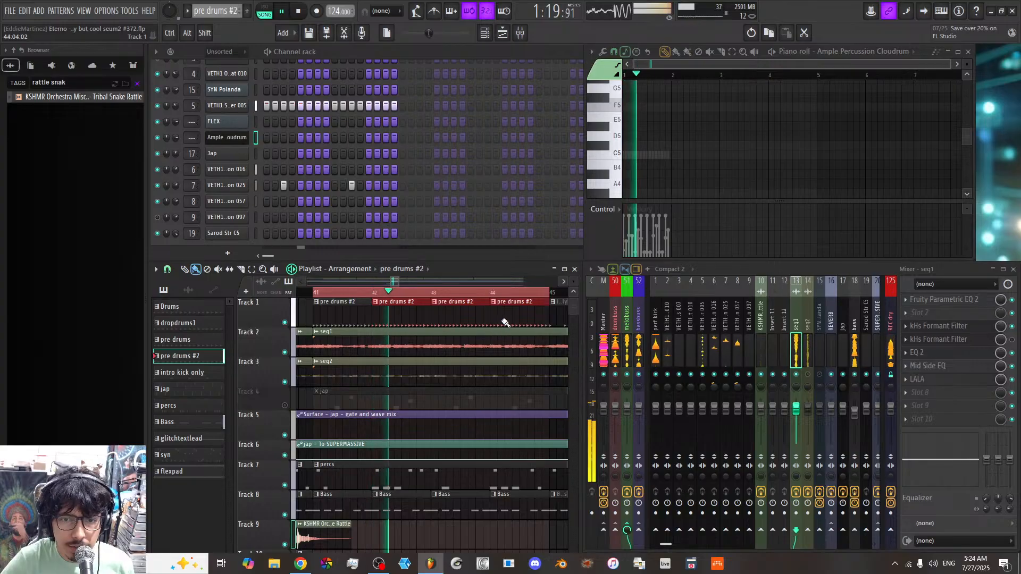
Step: Add hits on steps 7 and 15 of the VETH1 Percussion 025 channel and review the pattern's other drum channels
{"action": "left_click", "coordinate": [317, 185]}
{"action": "left_click", "coordinate": [387, 185]}
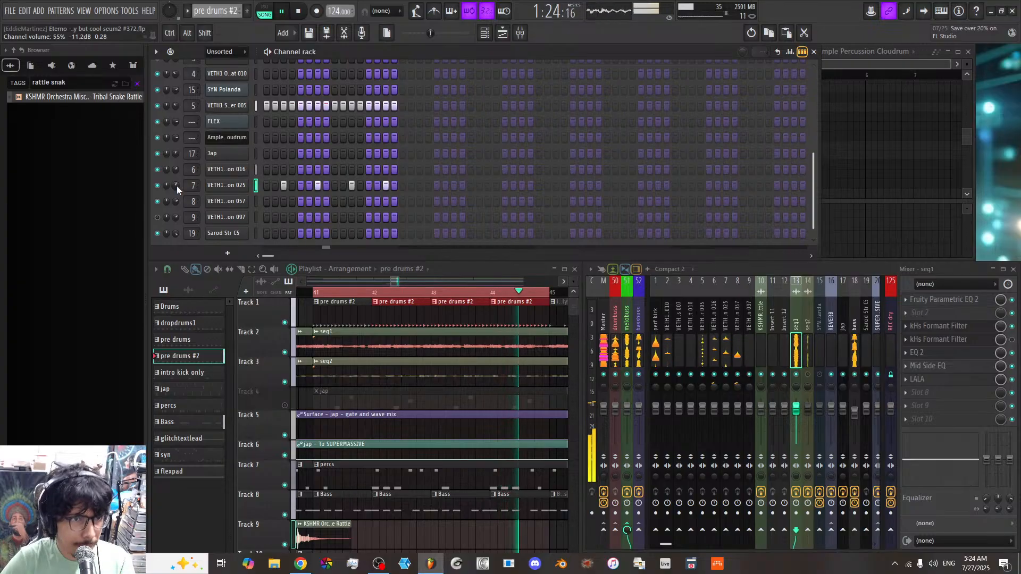
{"action": "scroll", "coordinate": [258, 155], "scroll_direction": "up", "scroll_amount": 2}
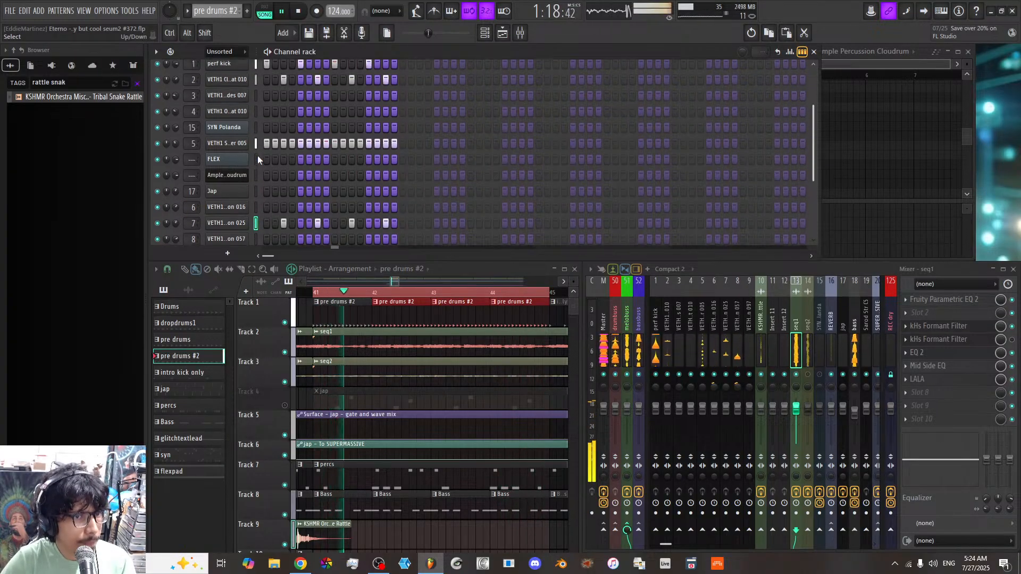
{"action": "scroll", "coordinate": [258, 155], "scroll_direction": "up", "scroll_amount": 4}
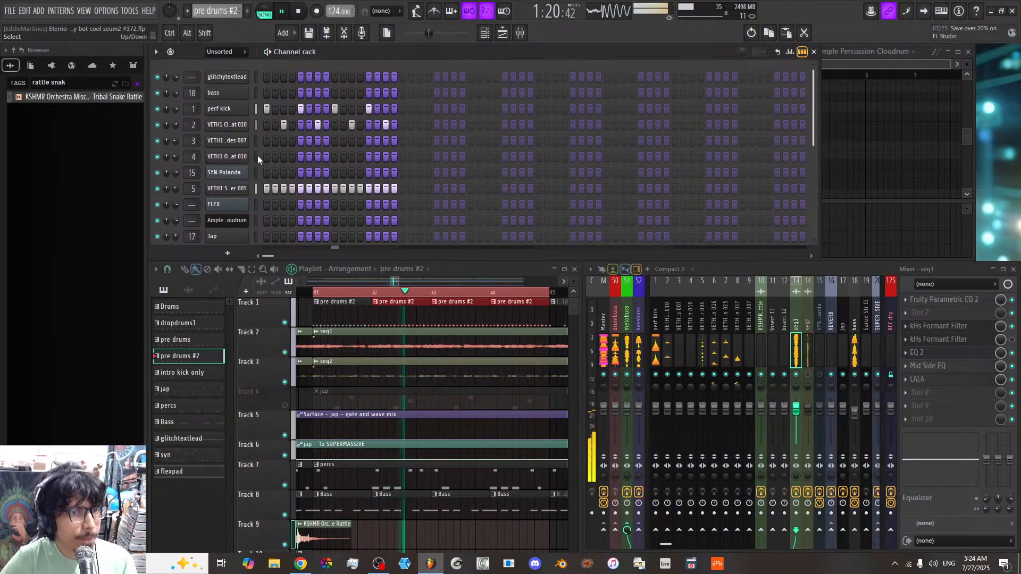
Step: Unmute the VETH1 Percussion 097 channel in the rack and the jap pattern's Track 4 in the playlist
{"action": "scroll", "coordinate": [257, 155], "scroll_direction": "down", "scroll_amount": 6}
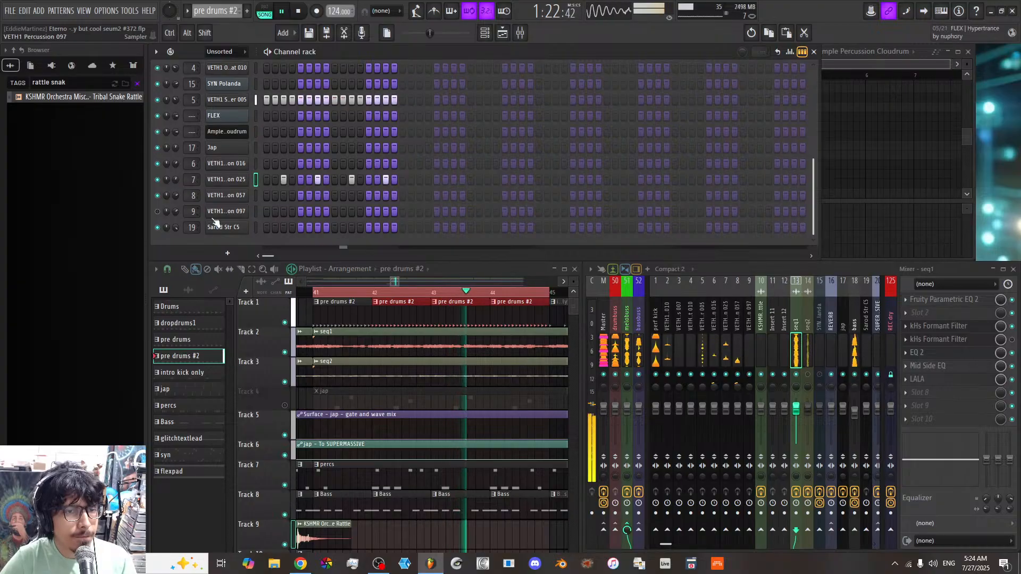
{"action": "left_click", "coordinate": [221, 214]}
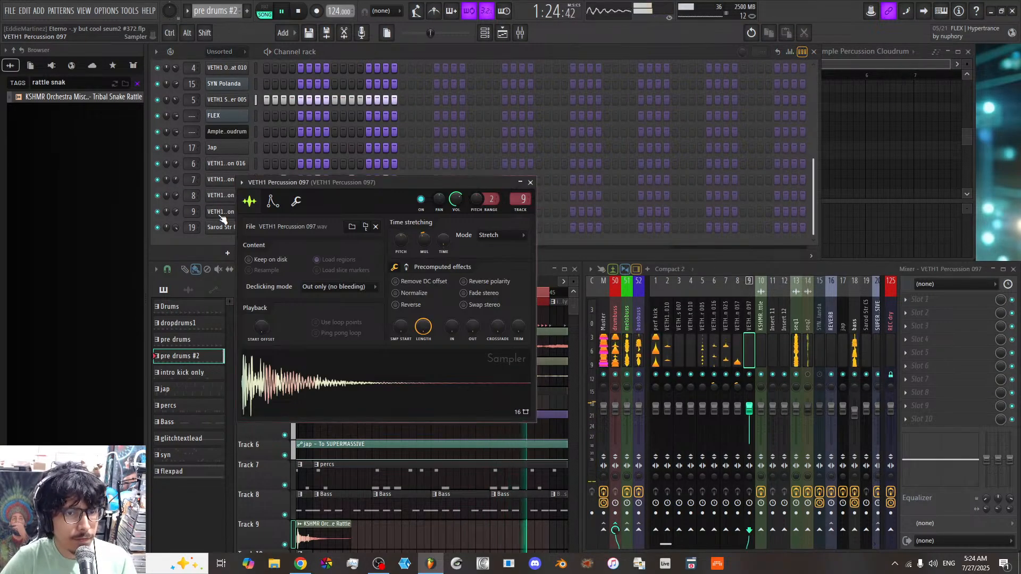
{"action": "left_click", "coordinate": [221, 215]}
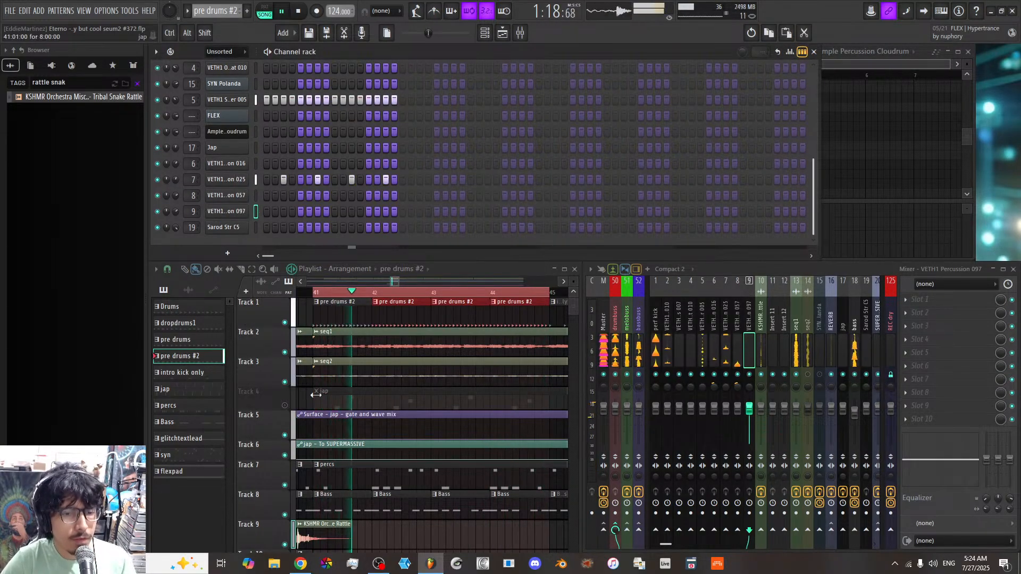
{"action": "left_click", "coordinate": [286, 405]}
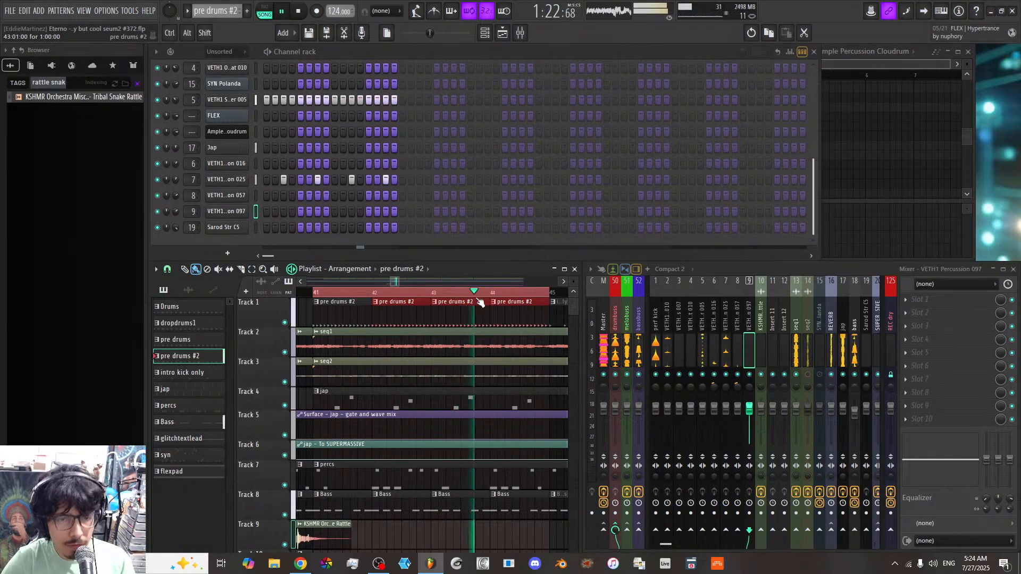
{"action": "scroll", "coordinate": [477, 295], "scroll_direction": "down", "scroll_amount": 2}
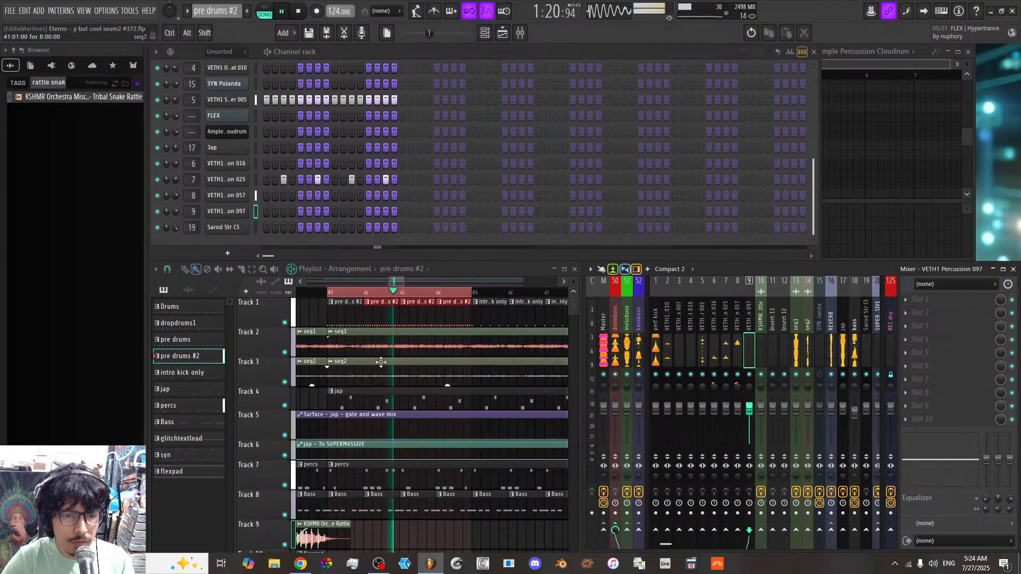
Step: Mute the jap track (Track 4), then load the Double Synth preset in Ample Percussion Cloudrum and show its channel settings
{"action": "left_click", "coordinate": [284, 405]}
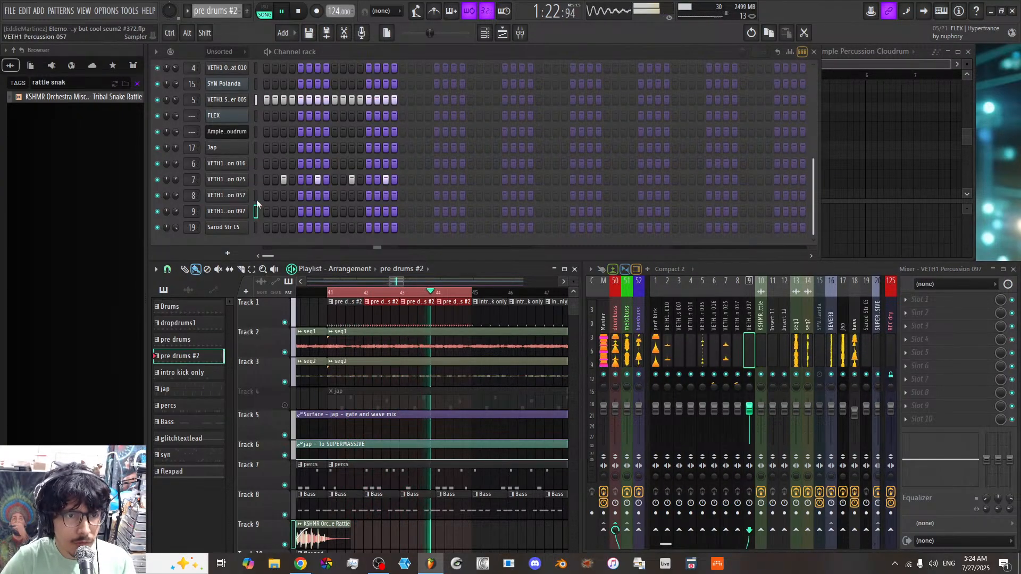
{"action": "left_click", "coordinate": [256, 131]}
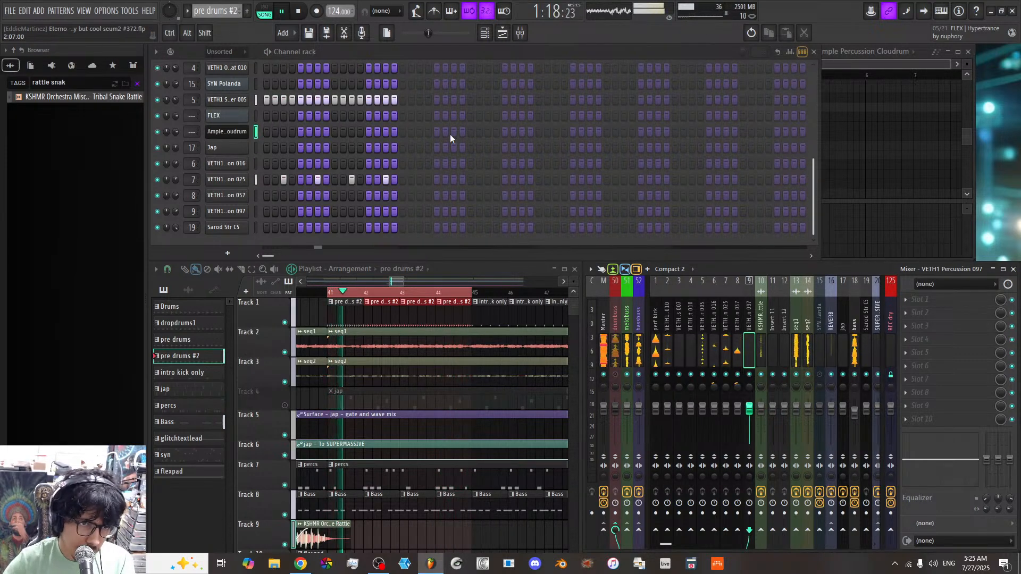
{"action": "left_click", "coordinate": [228, 132]}
{"action": "left_click", "coordinate": [494, 189]}
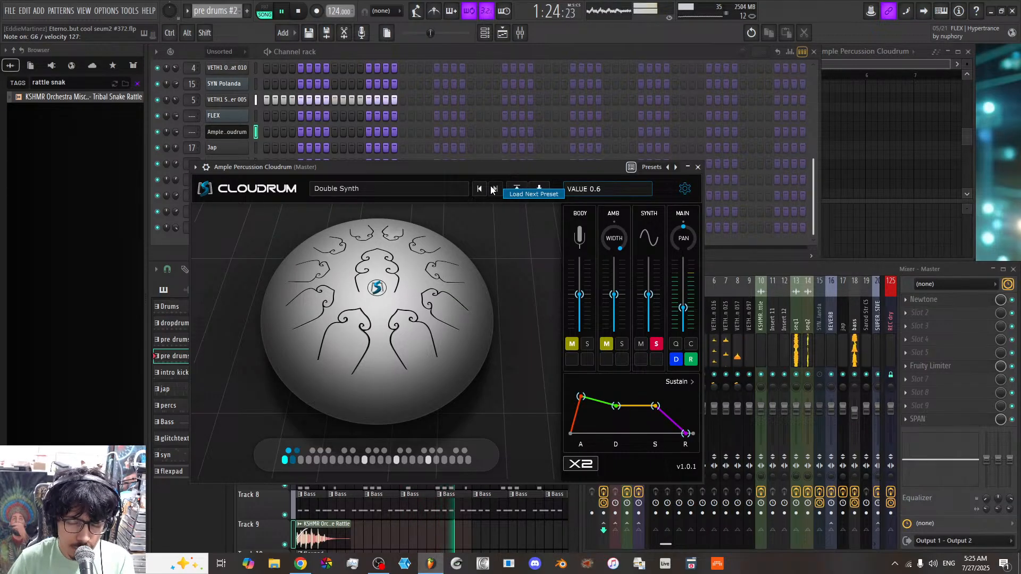
{"action": "left_click", "coordinate": [206, 167]}
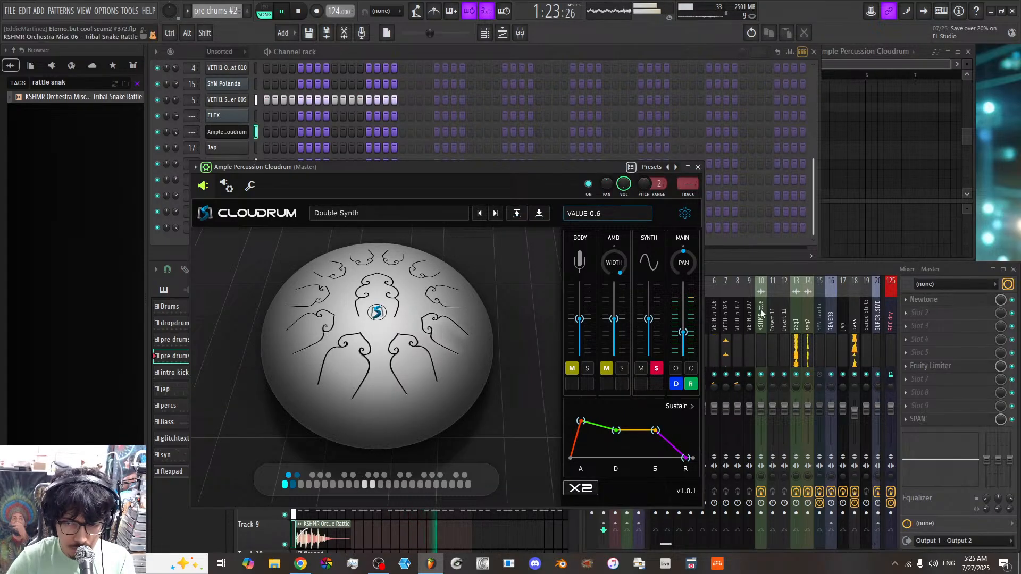
{"action": "left_click", "coordinate": [744, 272]}
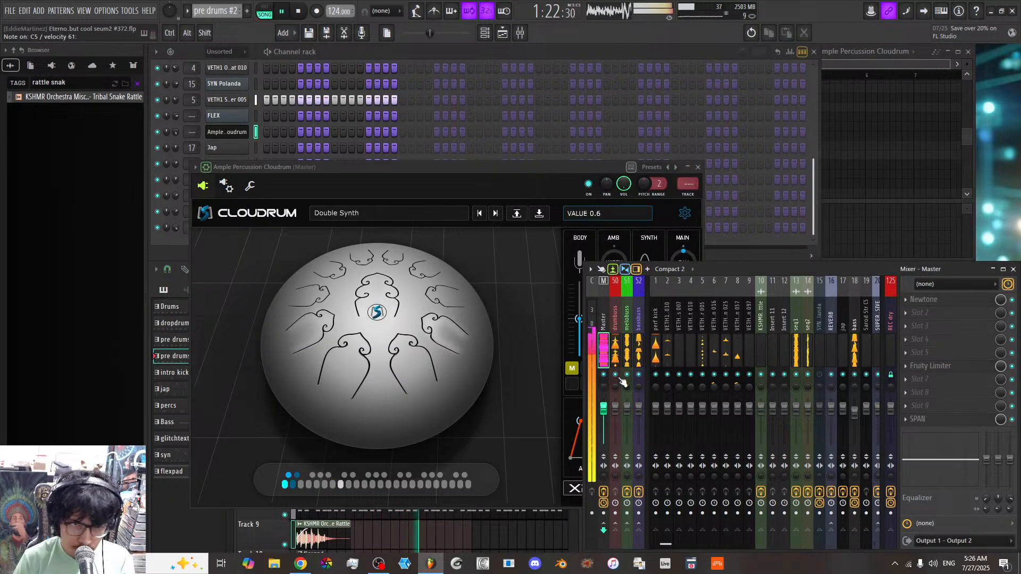
Step: Audition the SYN Polanda, FLEX and glitchytextlead channels against the looping section
{"action": "left_click", "coordinate": [256, 85]}
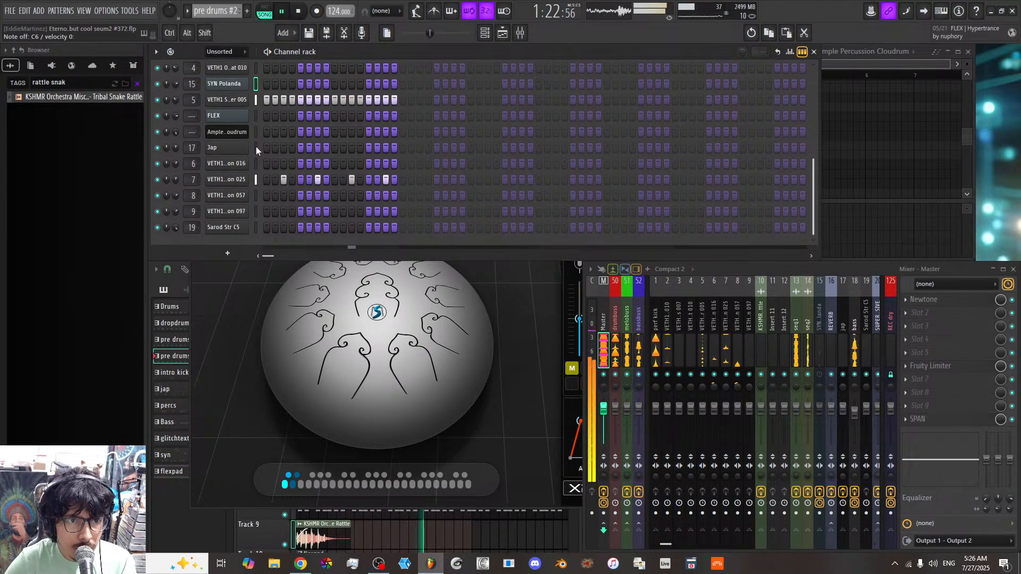
{"action": "scroll", "coordinate": [255, 149], "scroll_direction": "up", "scroll_amount": 2}
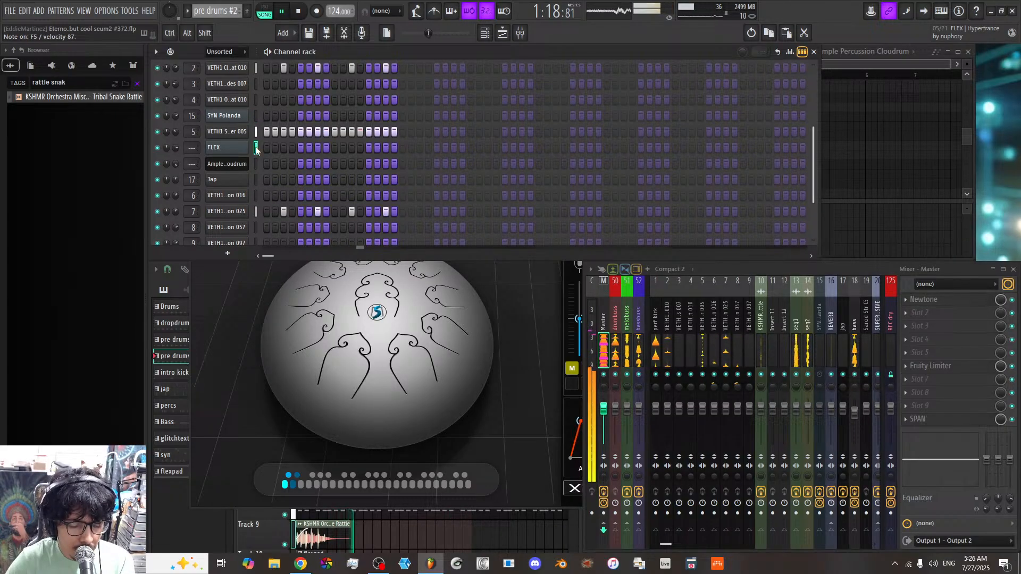
{"action": "scroll", "coordinate": [256, 146], "scroll_direction": "up", "scroll_amount": 1}
{"action": "scroll", "coordinate": [255, 135], "scroll_direction": "up", "scroll_amount": 3}
{"action": "left_click", "coordinate": [256, 77]}
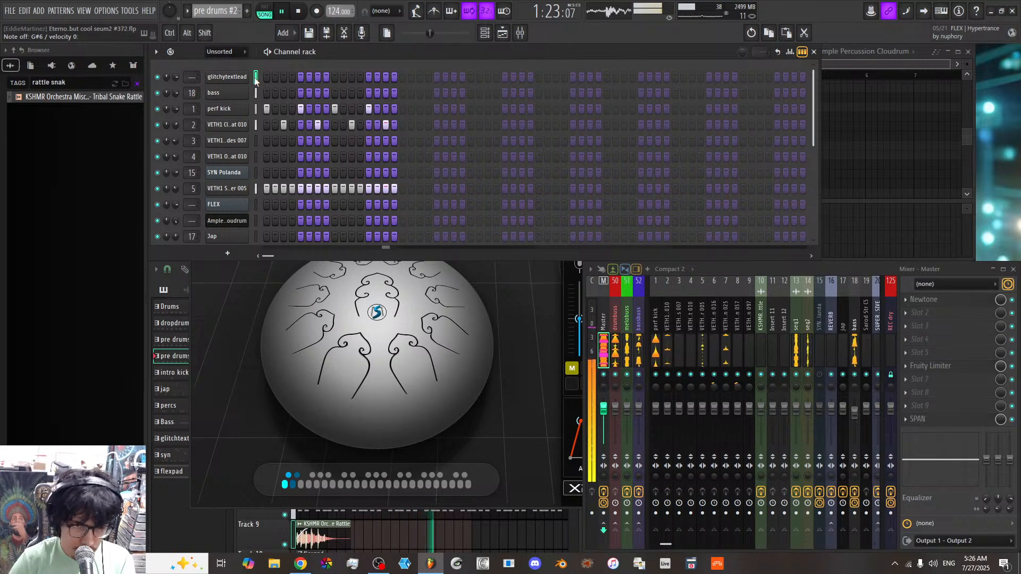
Step: Insert a Serum 2 channel beside glitchytextlead and load the user preset F Hirajoshi Arp
{"action": "right_click", "coordinate": [256, 78]}
{"action": "mouse_move", "coordinate": [296, 173]}
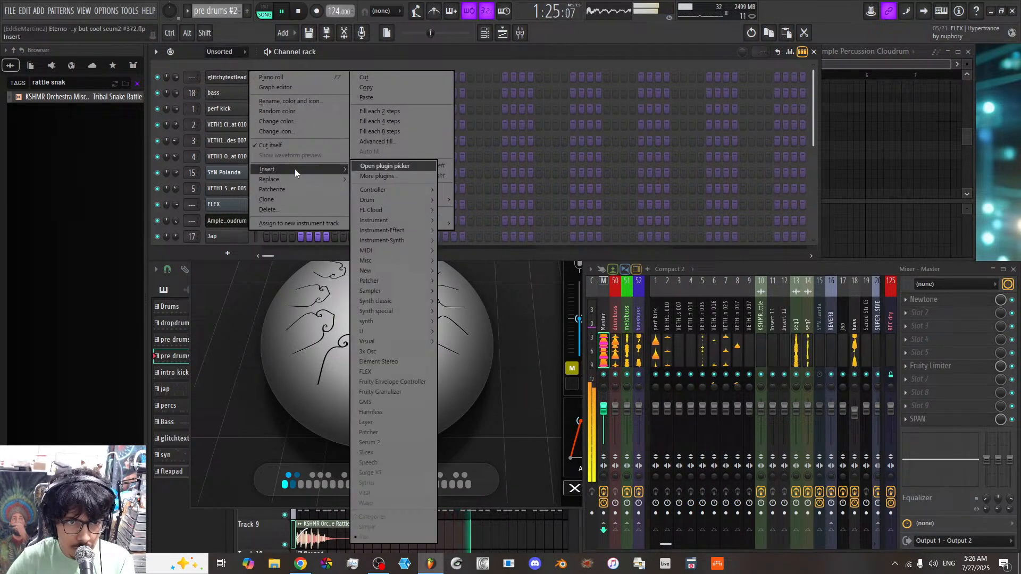
{"action": "left_click", "coordinate": [387, 442]}
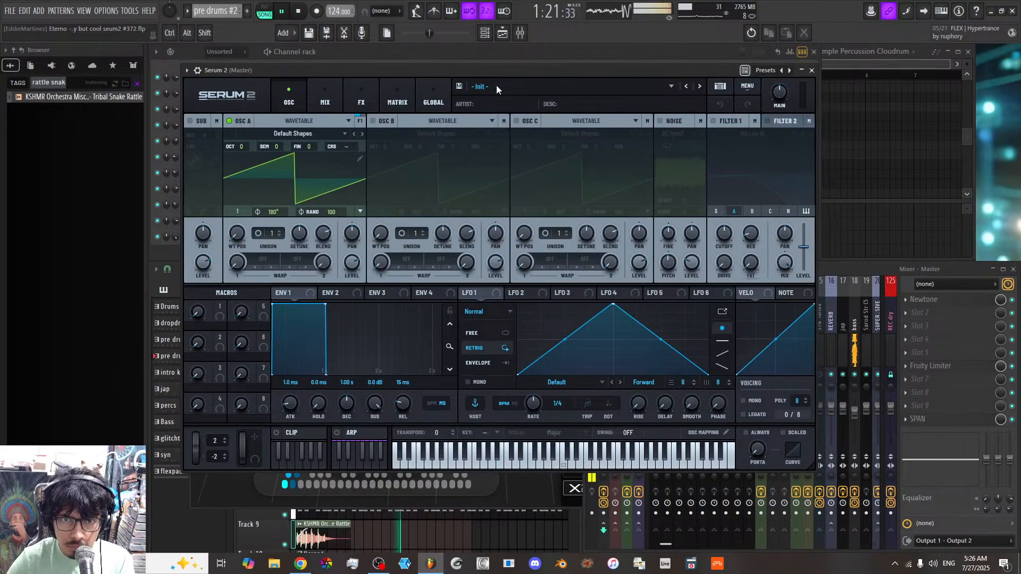
{"action": "left_click", "coordinate": [497, 86]}
{"action": "mouse_move", "coordinate": [514, 125]}
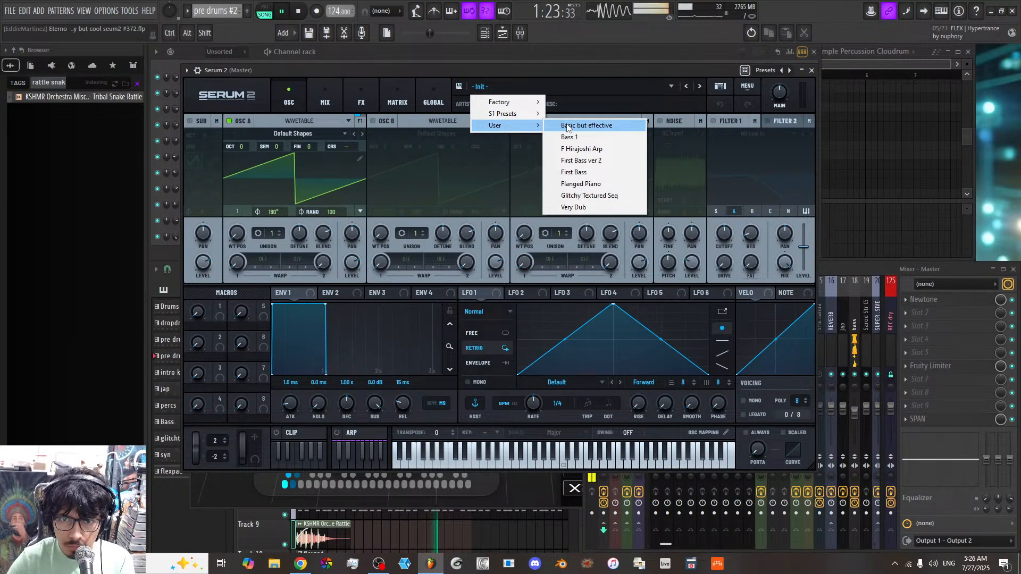
{"action": "left_click", "coordinate": [581, 148]}
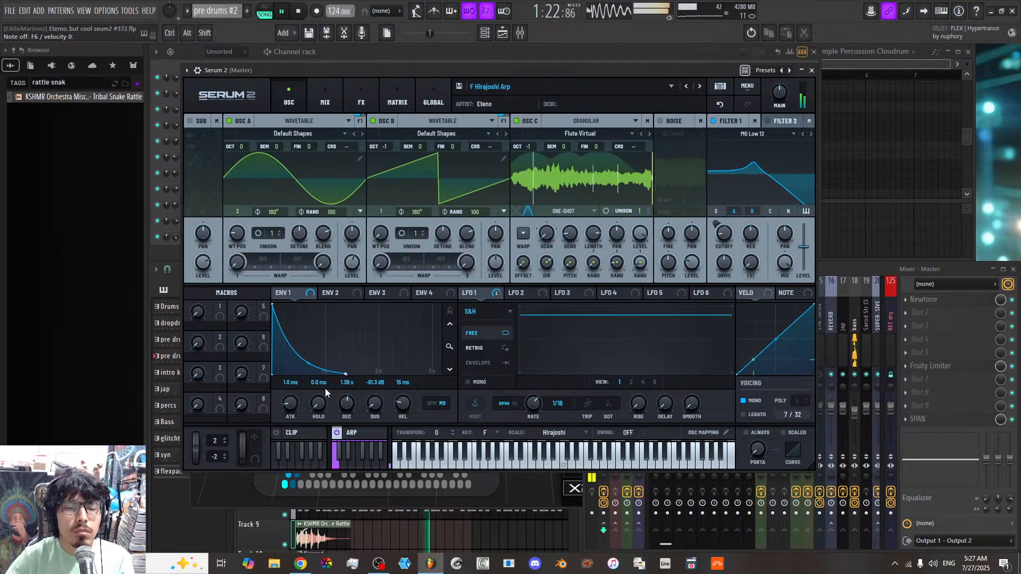
Step: Reshape Serum 2's Env 1 decay curve, set the arpeggiator gate to 117, and close the synth
{"action": "left_click_drag", "start_coordinate": [309, 364], "coordinate": [307, 337]}
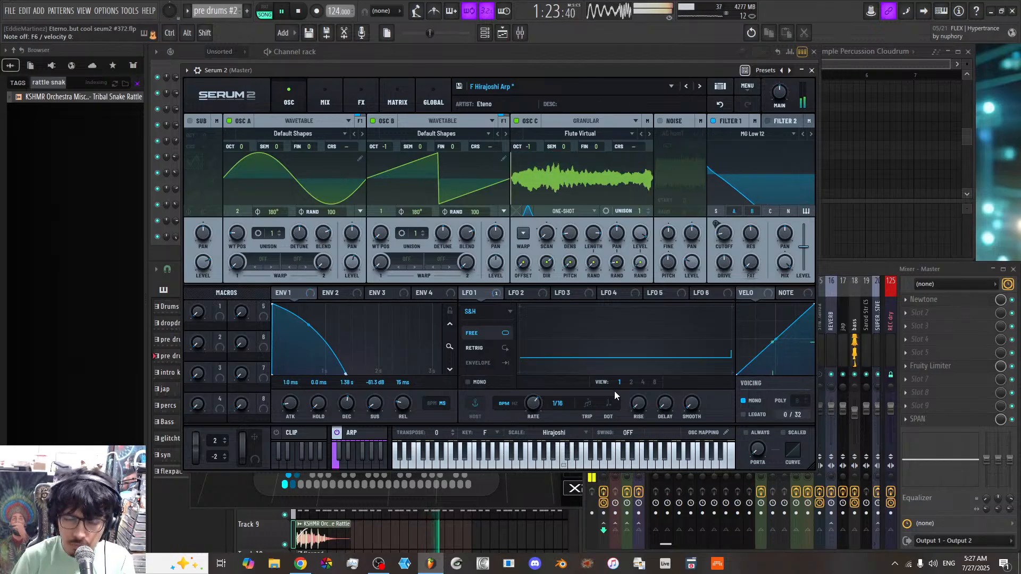
{"action": "left_click_drag", "start_coordinate": [308, 328], "coordinate": [309, 348]}
{"action": "left_click", "coordinate": [352, 433]}
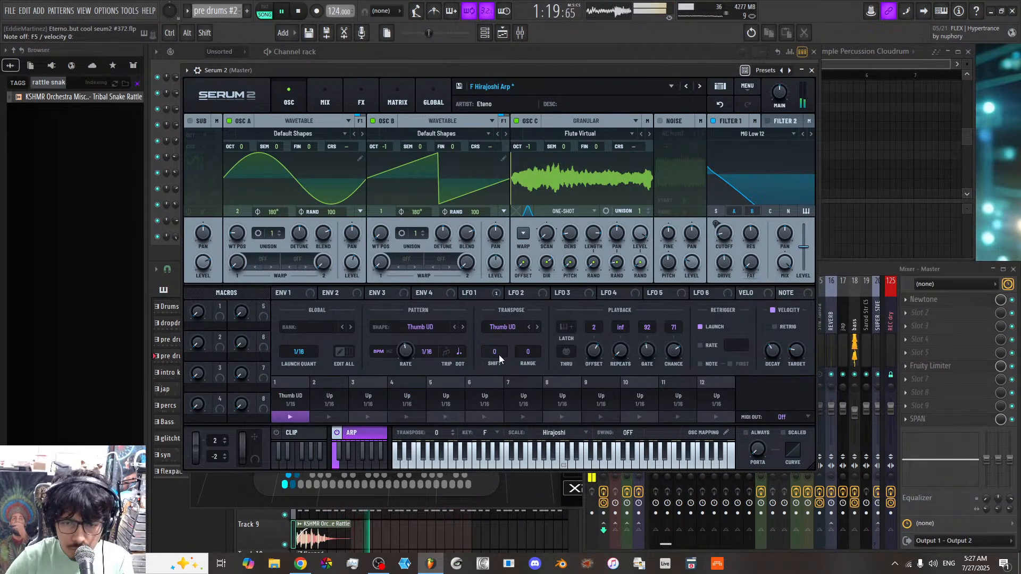
{"action": "left_click_drag", "start_coordinate": [647, 351], "coordinate": [630, 331]}
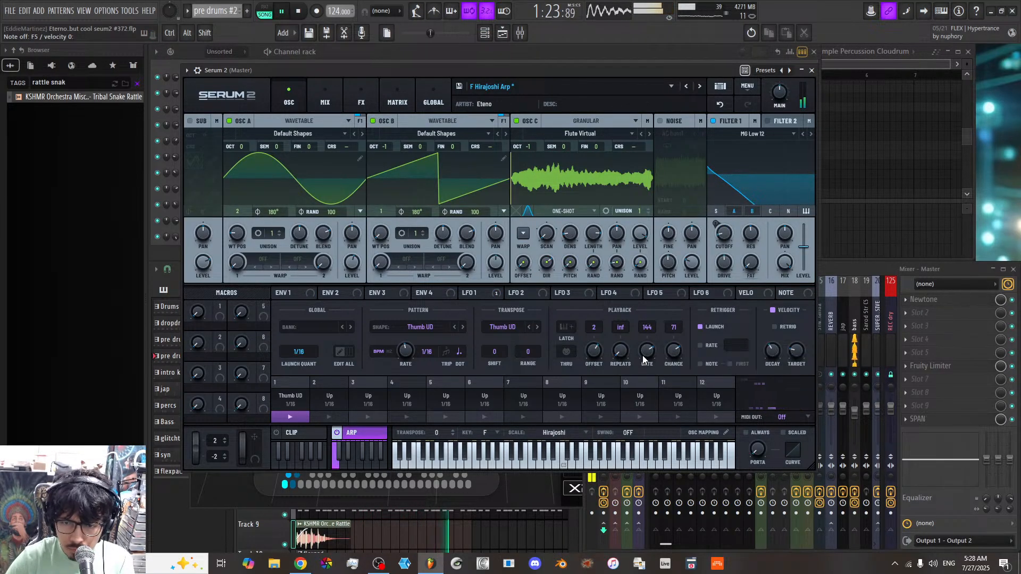
{"action": "left_click_drag", "start_coordinate": [647, 353], "coordinate": [650, 347]}
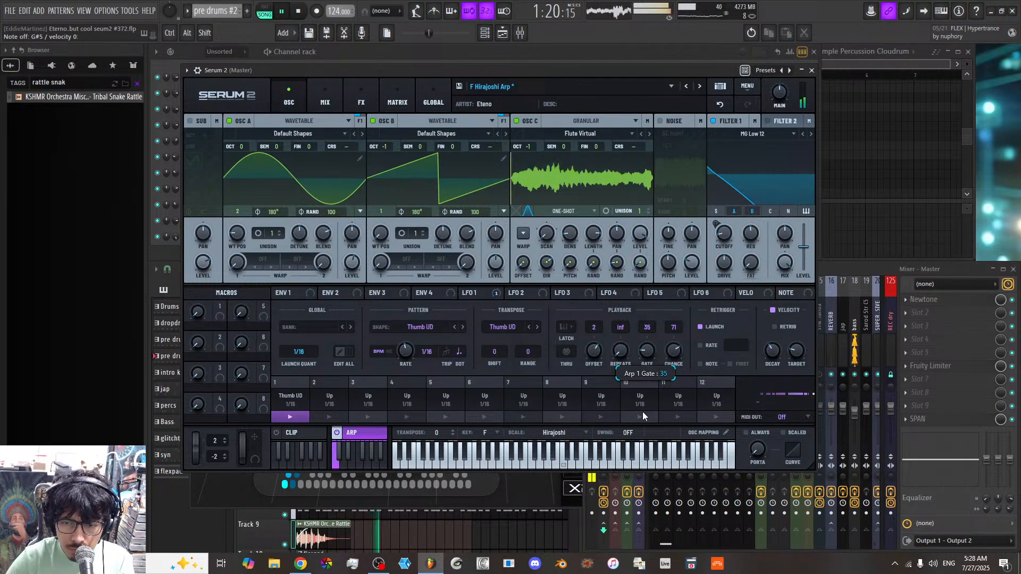
{"action": "left_click_drag", "start_coordinate": [649, 355], "coordinate": [648, 306]}
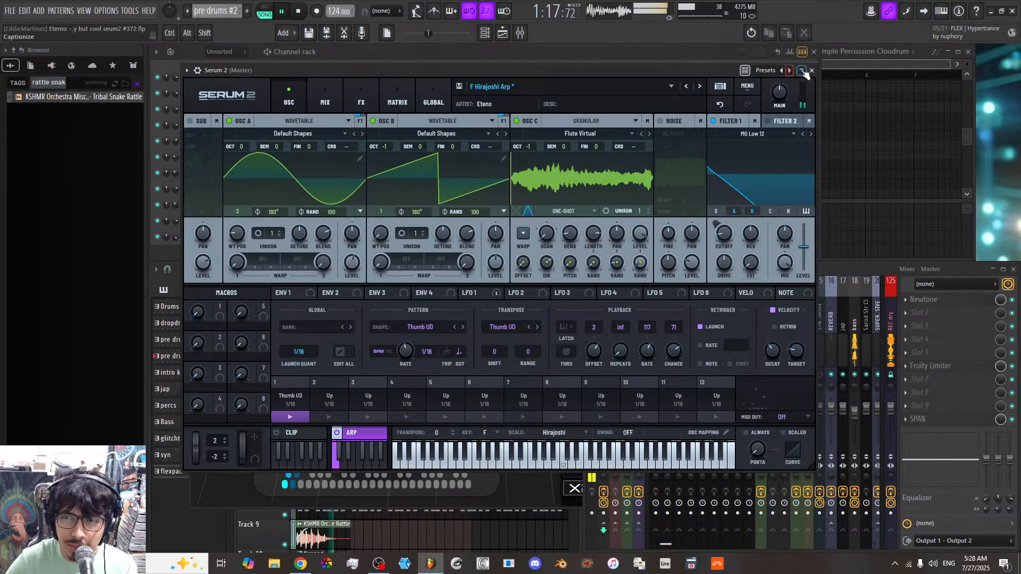
{"action": "left_click", "coordinate": [812, 71]}
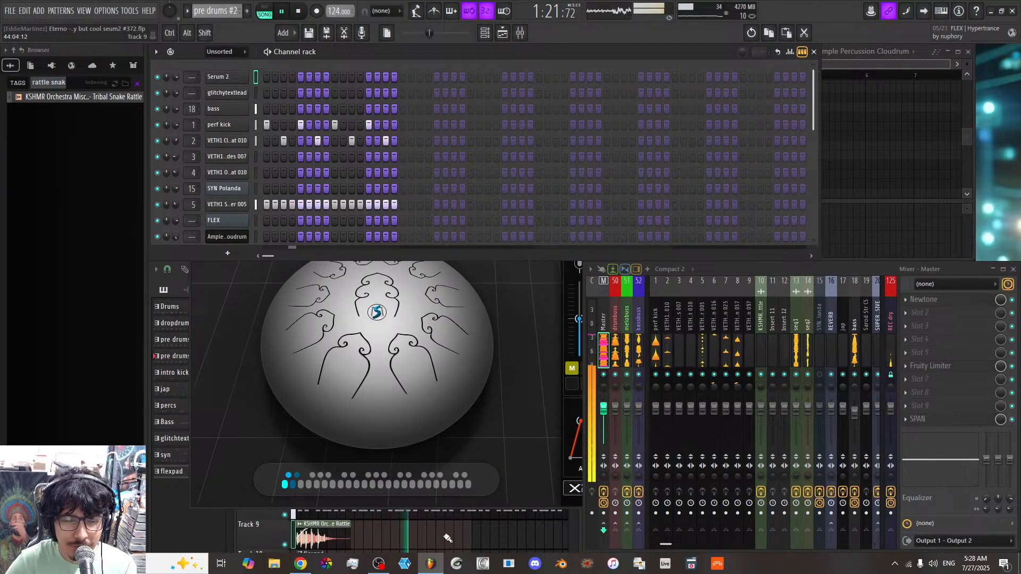
Step: Stop playback and slice the FLEX - Filter, Surface - jap and jap - To SUPERMASSIVE automation clips at bar 41
{"action": "right_click", "coordinate": [447, 538]}
{"action": "key", "text": "space"}
{"action": "left_click_drag", "start_coordinate": [394, 279], "coordinate": [386, 227]}
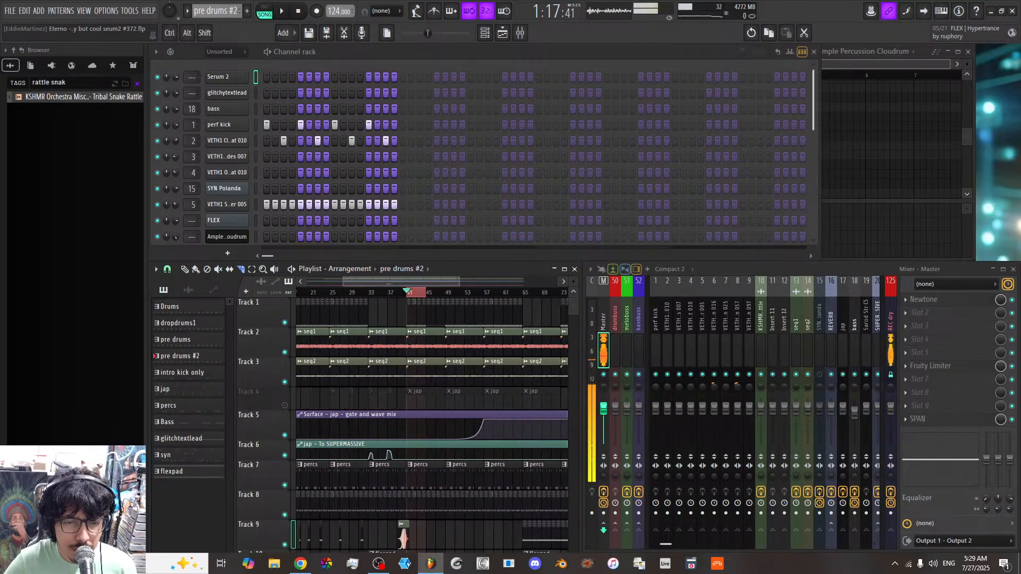
{"action": "scroll", "coordinate": [400, 308], "scroll_direction": "down", "scroll_amount": 2}
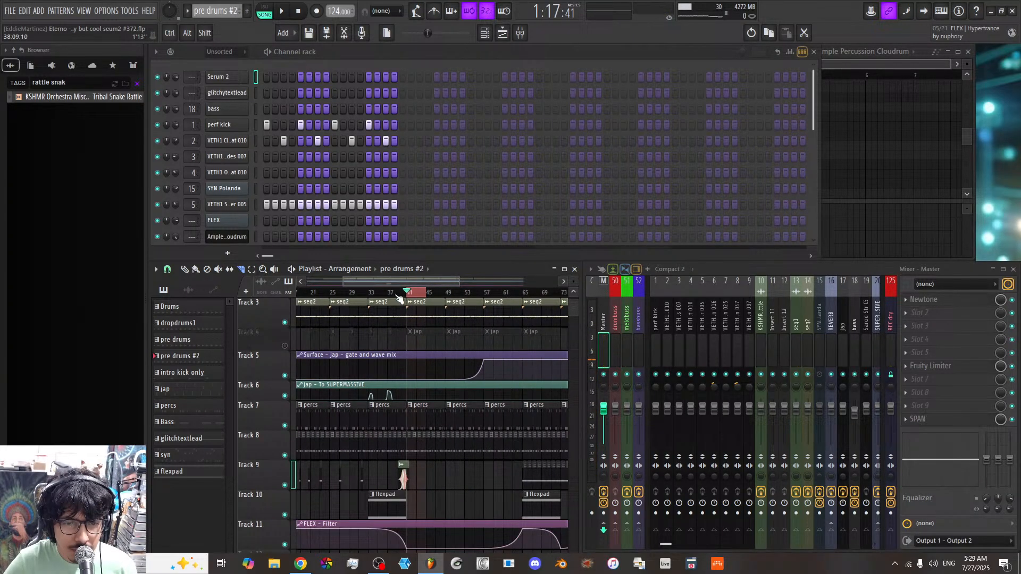
{"action": "left_click_drag", "start_coordinate": [430, 282], "coordinate": [428, 329]}
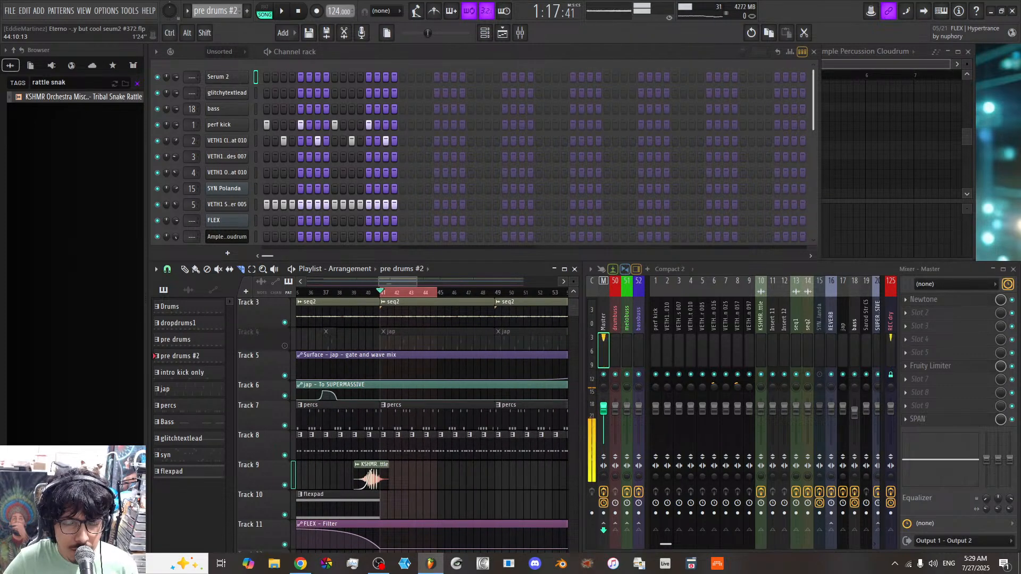
{"action": "scroll", "coordinate": [455, 474], "scroll_direction": "down", "scroll_amount": 5}
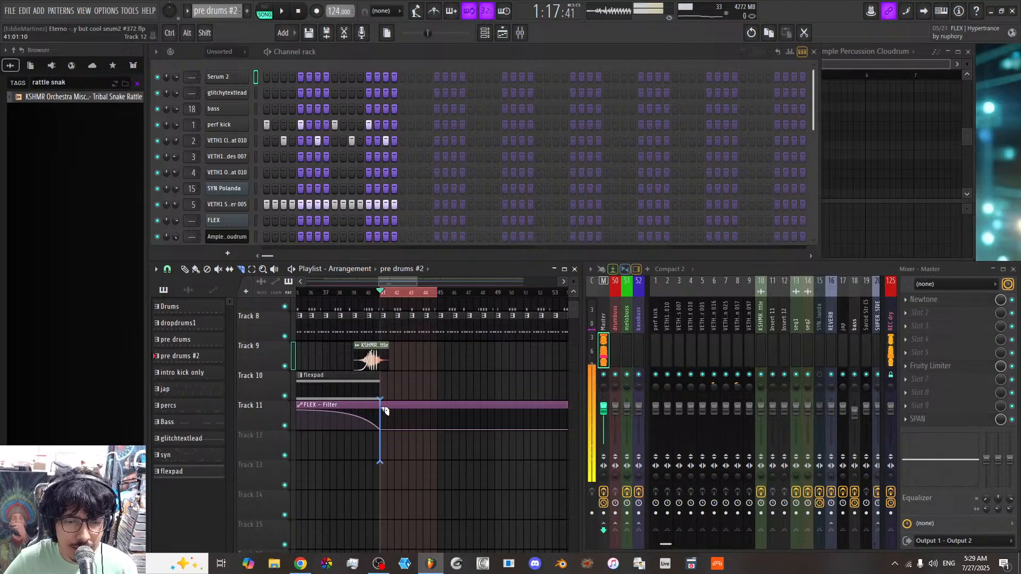
{"action": "scroll", "coordinate": [385, 411], "scroll_direction": "up", "scroll_amount": 3}
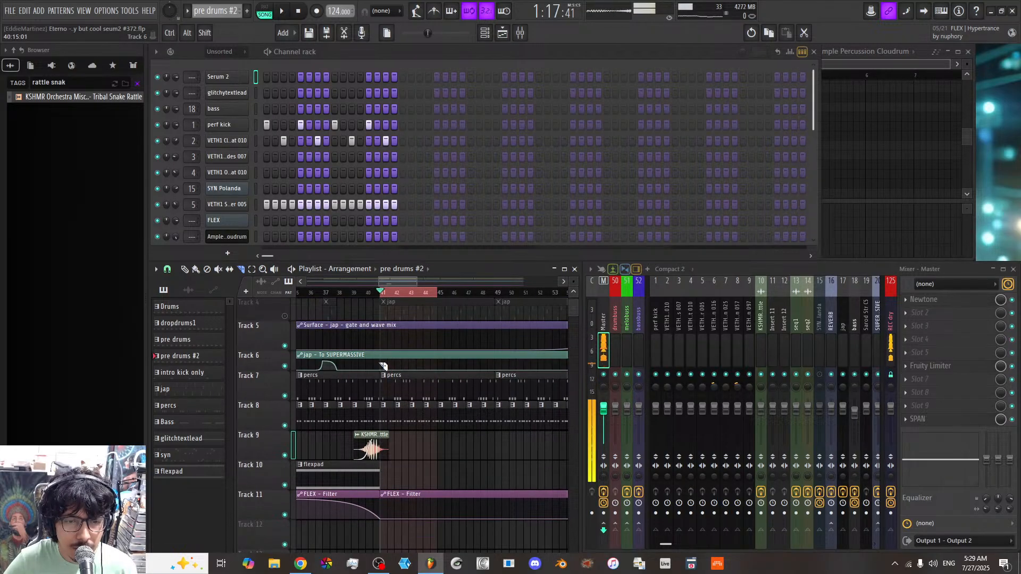
{"action": "left_click_drag", "start_coordinate": [383, 340], "coordinate": [385, 357]}
{"action": "scroll", "coordinate": [387, 360], "scroll_direction": "up", "scroll_amount": 3}
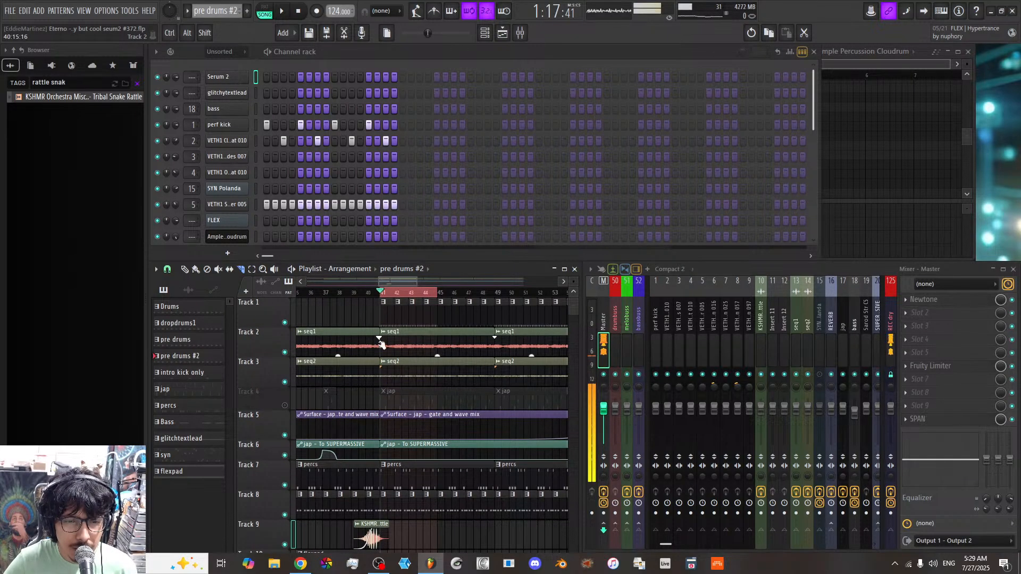
{"action": "scroll", "coordinate": [409, 293], "scroll_direction": "down", "scroll_amount": 4}
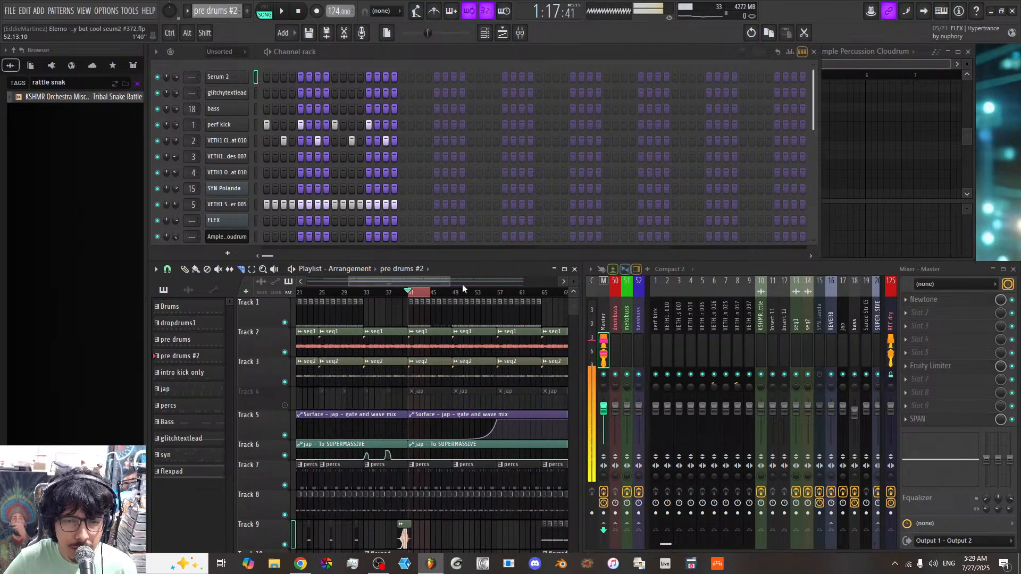
Step: Select the playlist range from bar 41 to bar 73 and insert empty space of that length
{"action": "left_click_drag", "start_coordinate": [430, 292], "coordinate": [495, 294]}
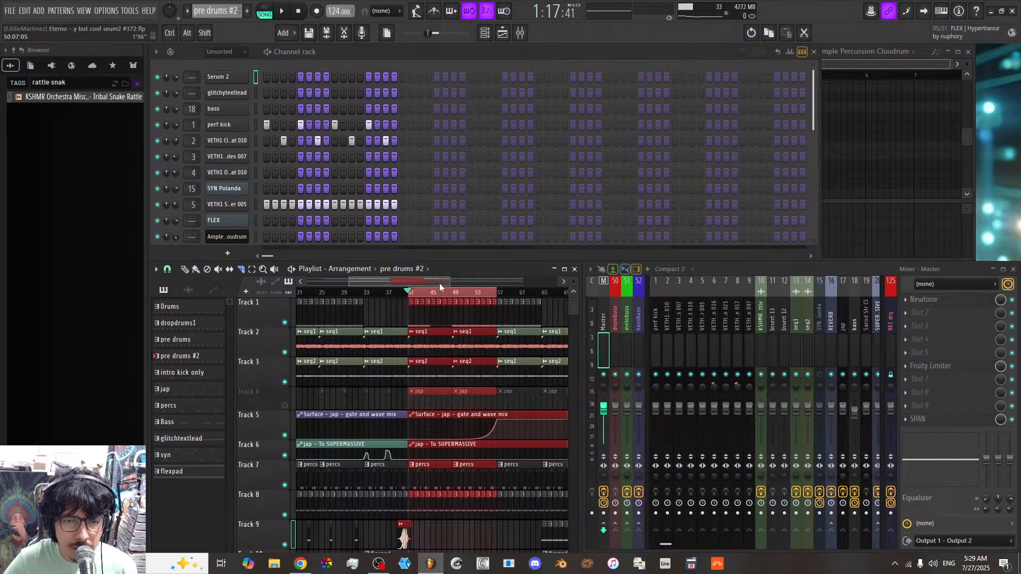
{"action": "scroll", "coordinate": [440, 287], "scroll_direction": "down", "scroll_amount": 2}
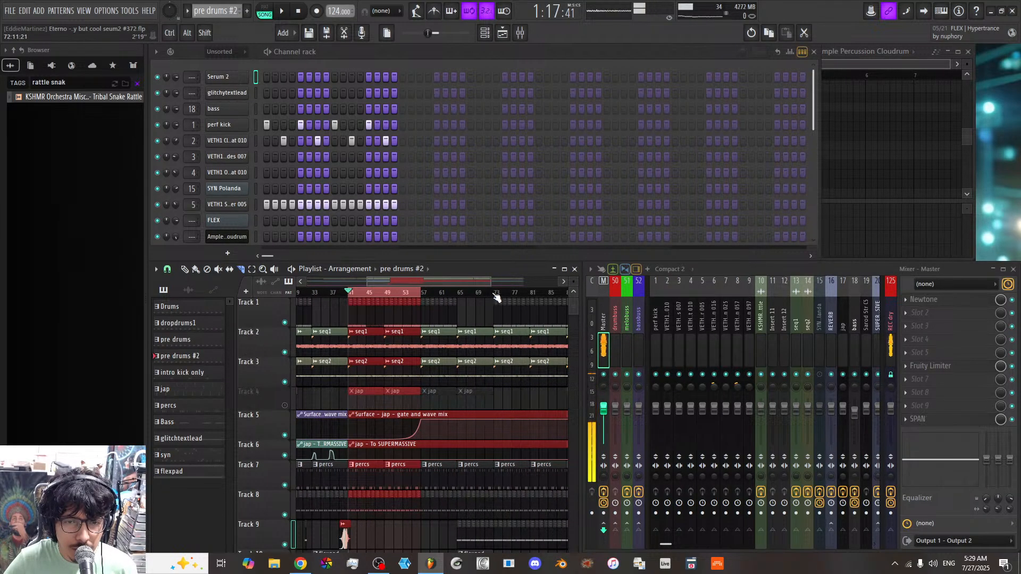
{"action": "left_click_drag", "start_coordinate": [496, 298], "coordinate": [494, 295]}
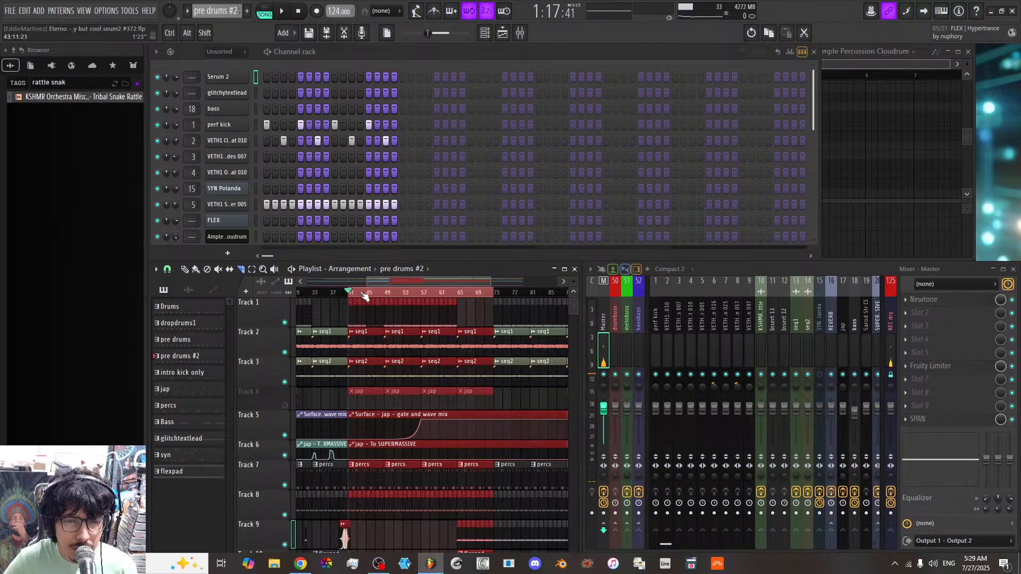
{"action": "left_click", "coordinate": [241, 269]}
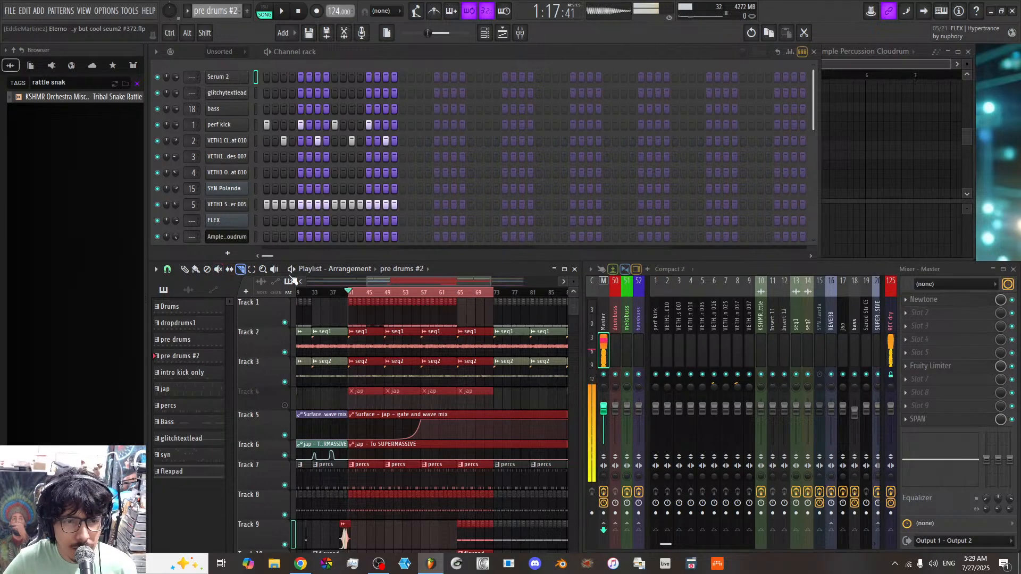
{"action": "left_click", "coordinate": [160, 270]}
{"action": "mouse_move", "coordinate": [202, 286]}
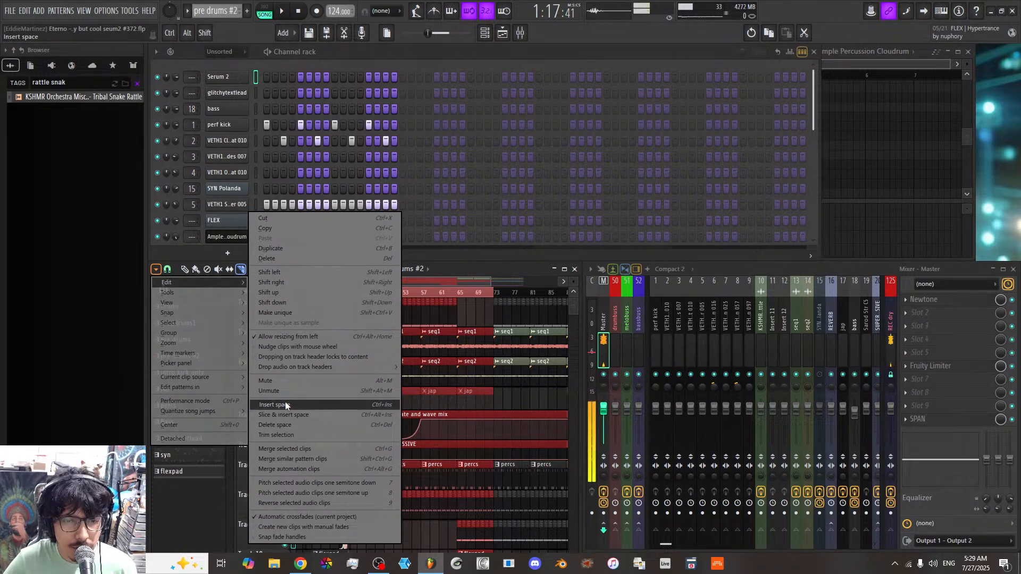
{"action": "left_click", "coordinate": [285, 405]}
{"action": "scroll", "coordinate": [442, 409], "scroll_direction": "down", "scroll_amount": 2}
{"action": "scroll", "coordinate": [442, 408], "scroll_direction": "down", "scroll_amount": 3}
{"action": "scroll", "coordinate": [439, 408], "scroll_direction": "up", "scroll_amount": 8}
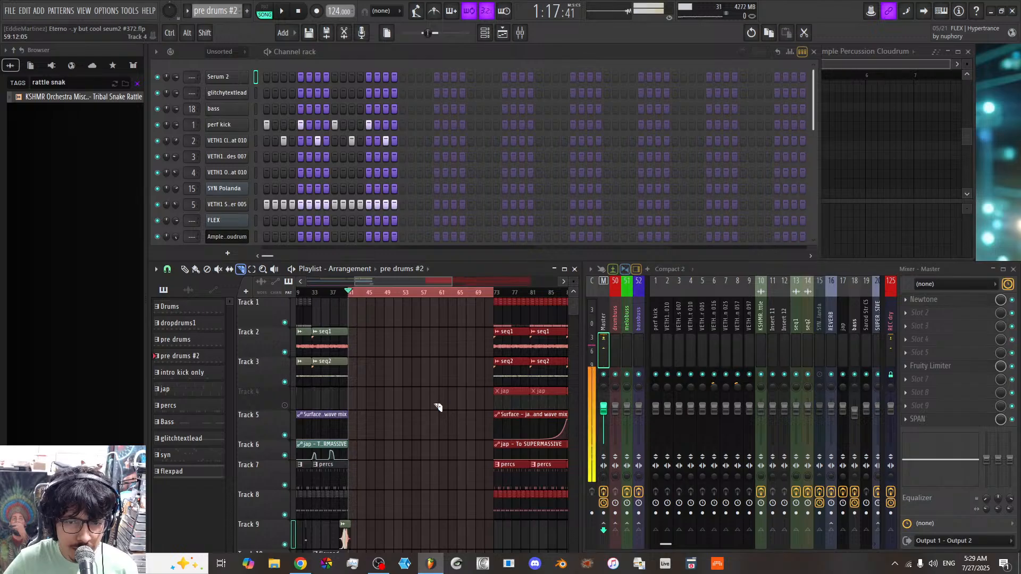
Step: Deselect the moved clips and slice the seq1 clip on Track 2 at bar 77
{"action": "scroll", "coordinate": [407, 293], "scroll_direction": "down", "scroll_amount": 3}
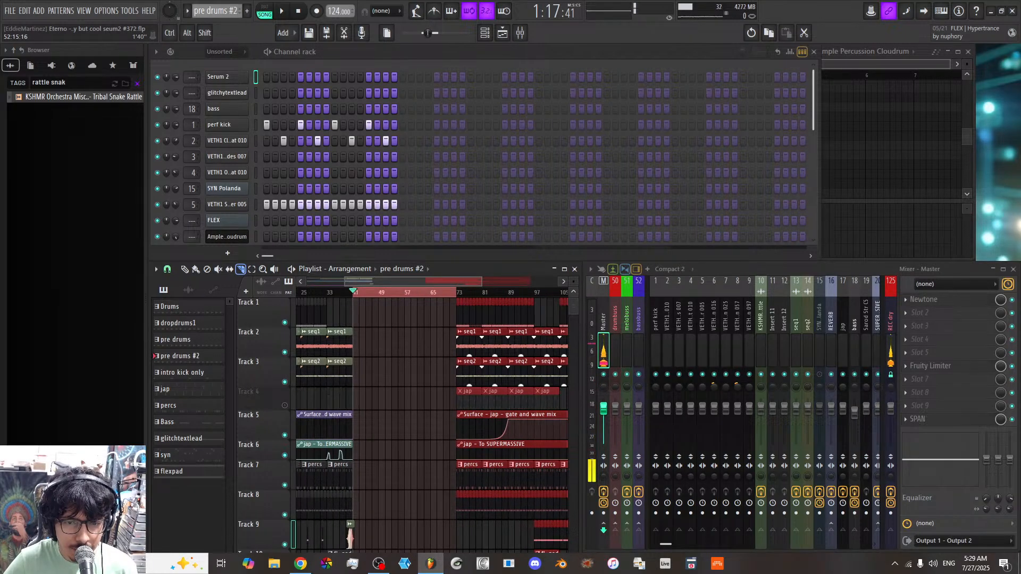
{"action": "scroll", "coordinate": [401, 282], "scroll_direction": "up", "scroll_amount": 6}
{"action": "key", "text": "ctrl"}
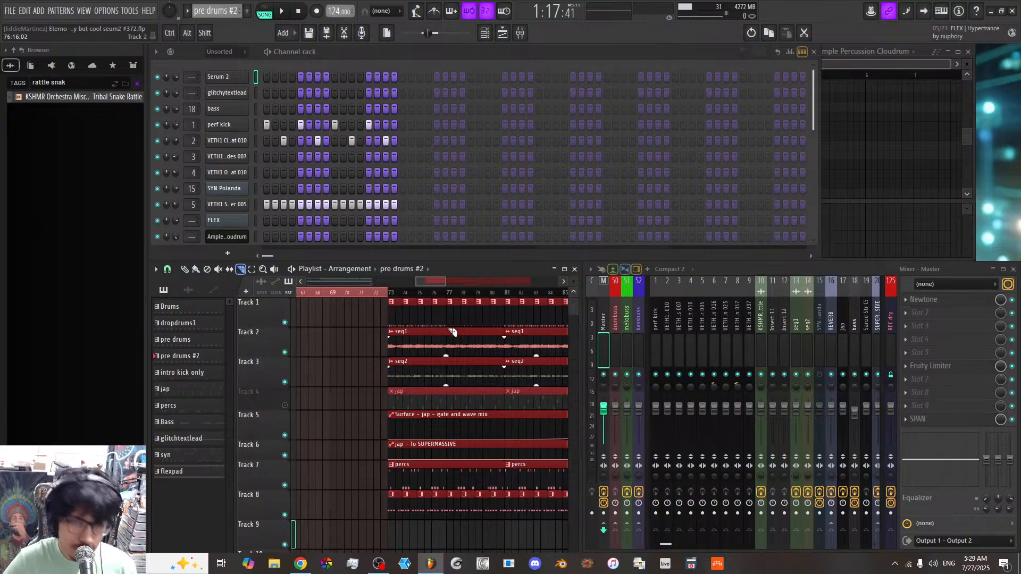
{"action": "left_click_drag", "start_coordinate": [449, 354], "coordinate": [452, 355]}
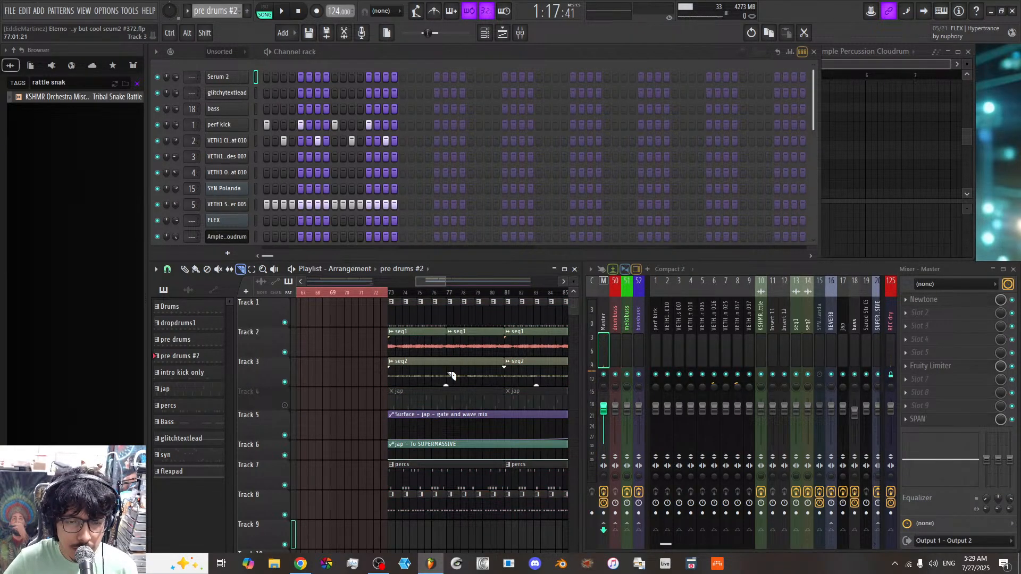
{"action": "scroll", "coordinate": [453, 378], "scroll_direction": "down", "scroll_amount": 1}
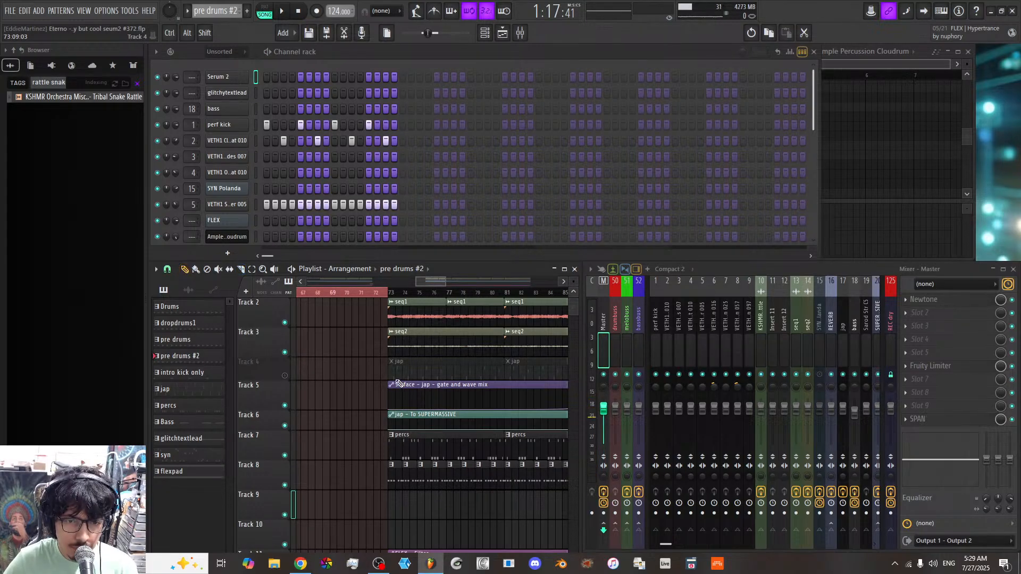
Step: Copy the seq1 and seq2 clips on Tracks 2 and 3 into the empty section from bar 41 to bar 73
{"action": "left_click_drag", "start_coordinate": [400, 313], "coordinate": [318, 352], "text": "ctrl"}
{"action": "left_click", "coordinate": [350, 302]}
{"action": "left_click", "coordinate": [378, 307]}
{"action": "scroll", "coordinate": [444, 308], "scroll_direction": "down", "scroll_amount": 3, "text": "ctrl"}
{"action": "left_click_drag", "start_coordinate": [321, 315], "coordinate": [459, 322], "text": "shift"}
{"action": "scroll", "coordinate": [428, 283], "scroll_direction": "down", "scroll_amount": 2}
{"action": "left_click_drag", "start_coordinate": [428, 283], "coordinate": [433, 283]}
{"action": "scroll", "coordinate": [421, 367], "scroll_direction": "down", "scroll_amount": 2}
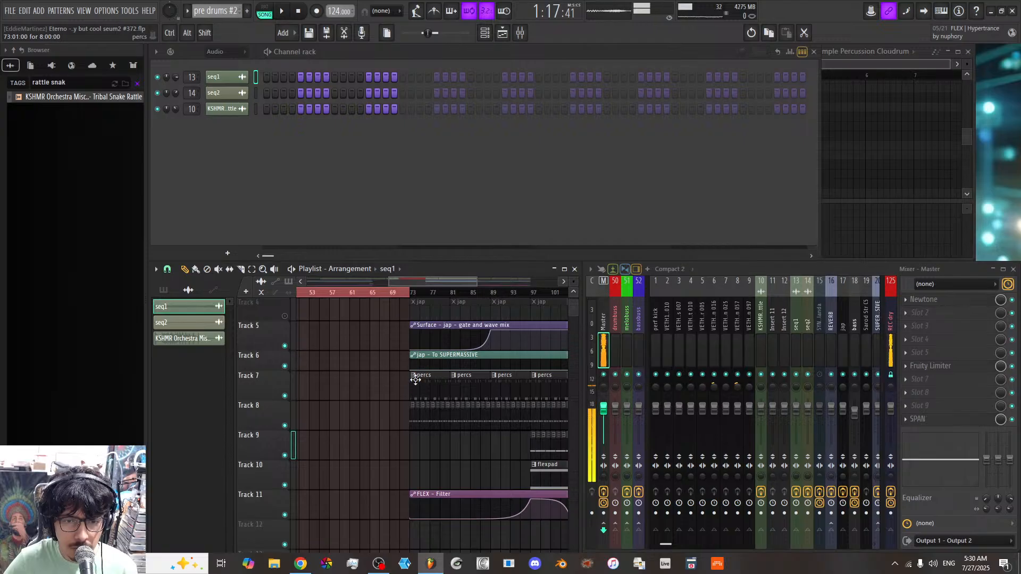
Step: Fill bars 41 to 73 on Tracks 7 and 8 with copies of the percs and Bass clips
{"action": "mouse_move", "coordinate": [408, 376]}
{"action": "left_mouse_down", "text": "ctrl"}
{"action": "mouse_move", "coordinate": [497, 431]}
{"action": "mouse_move", "coordinate": [529, 433]}
{"action": "mouse_move", "coordinate": [519, 388]}
{"action": "mouse_move", "coordinate": [285, 380]}
{"action": "mouse_move", "coordinate": [521, 396]}
{"action": "mouse_move", "coordinate": [446, 421]}
{"action": "mouse_move", "coordinate": [480, 390]}
{"action": "left_mouse_up", "text": "ctrl"}
{"action": "scroll", "coordinate": [477, 285], "scroll_direction": "down", "scroll_amount": 3}
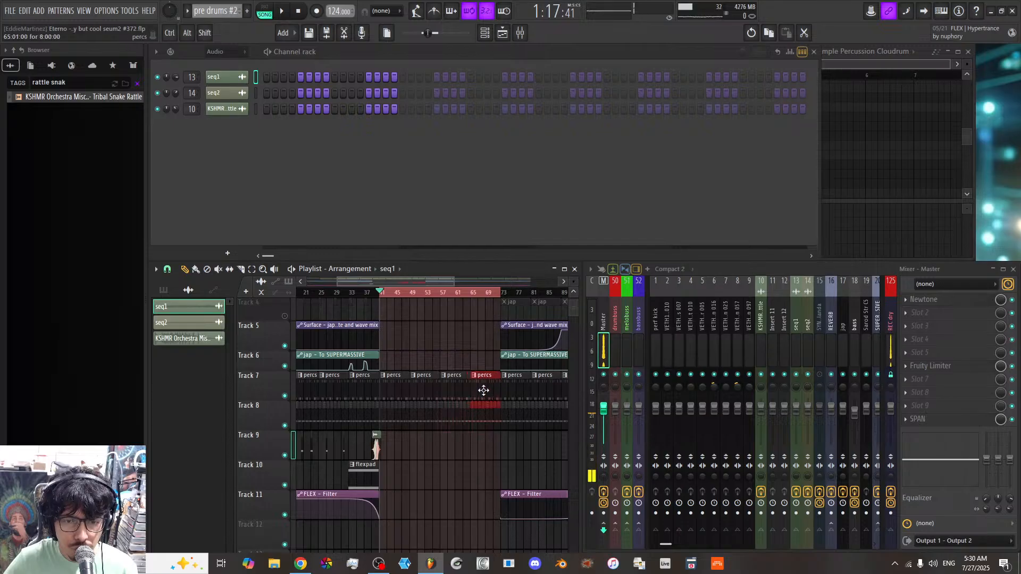
{"action": "scroll", "coordinate": [487, 420], "scroll_direction": "down", "scroll_amount": 5}
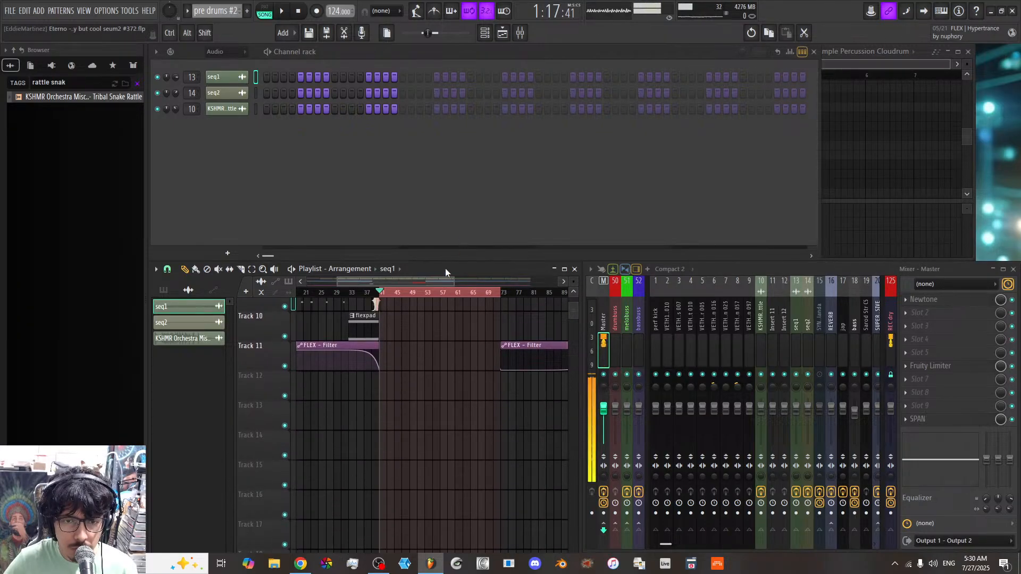
Step: Fill Track 1 from bar 41 to bar 73 with copies of the pre drums #2 clips and play the section
{"action": "key", "text": "space"}
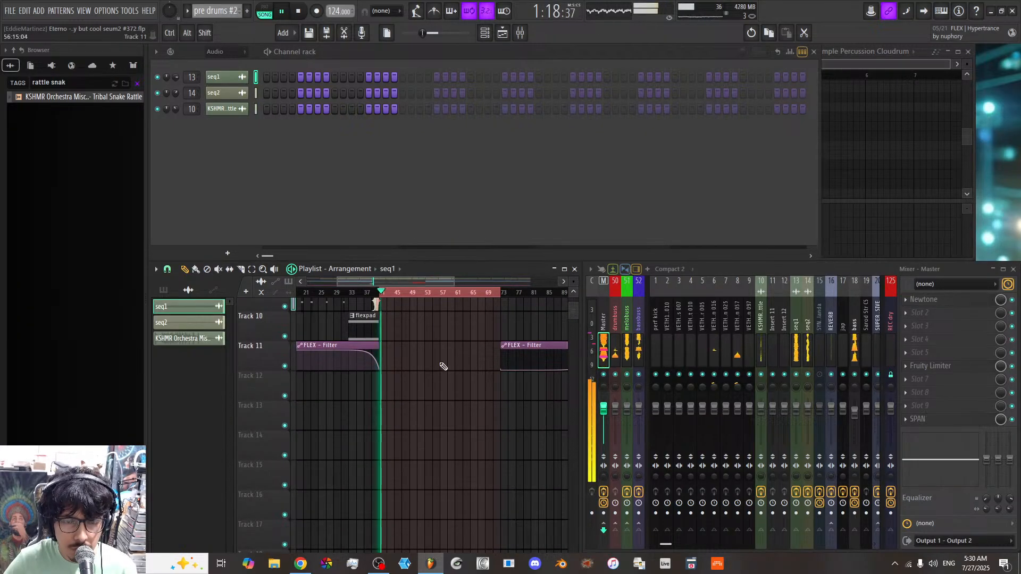
{"action": "scroll", "coordinate": [443, 373], "scroll_direction": "up", "scroll_amount": 5}
{"action": "scroll", "coordinate": [452, 362], "scroll_direction": "up", "scroll_amount": 3}
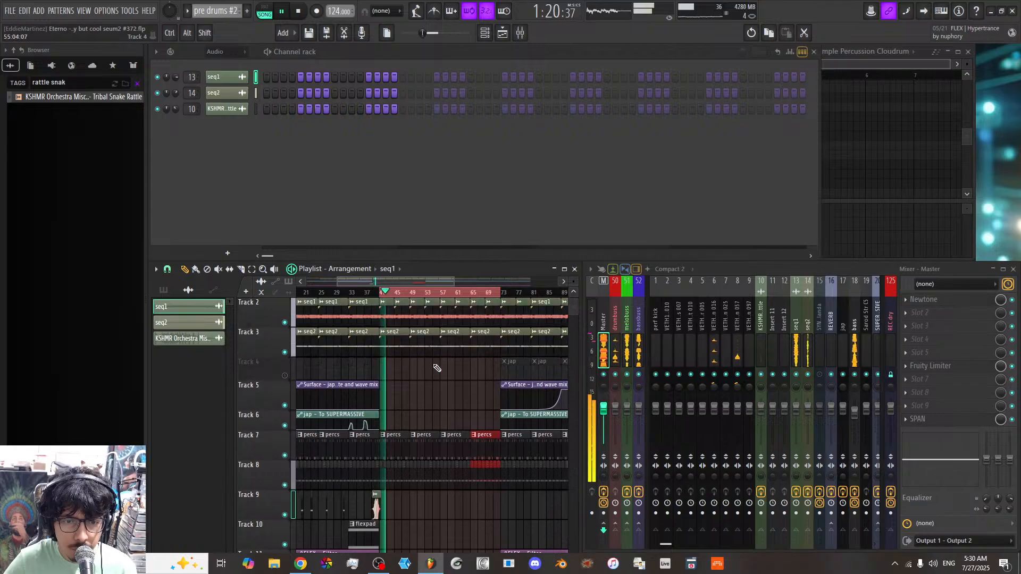
{"action": "left_click_drag", "start_coordinate": [503, 317], "coordinate": [408, 318]}
{"action": "scroll", "coordinate": [409, 293], "scroll_direction": "up", "scroll_amount": 3}
{"action": "key", "text": "space"}
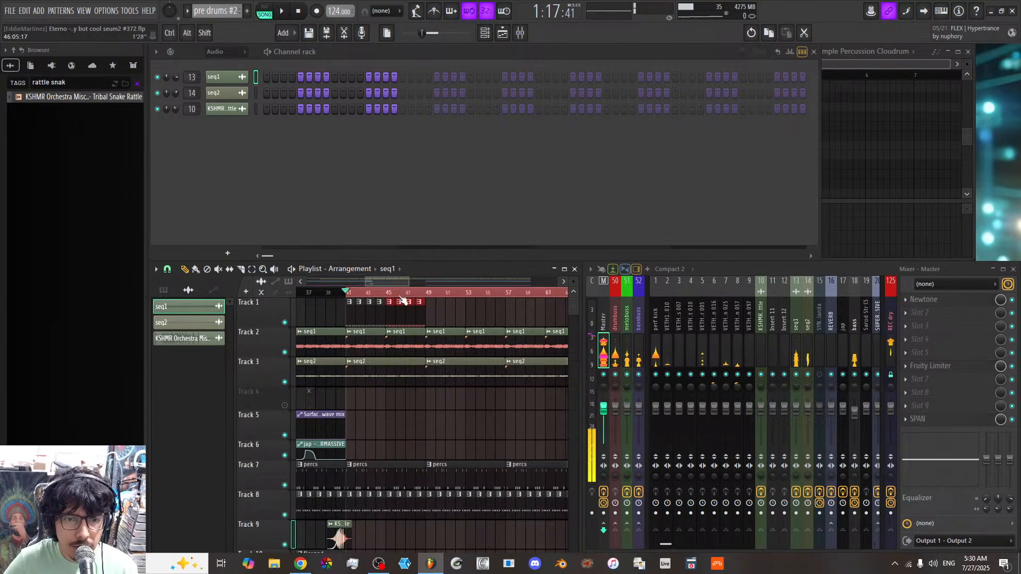
{"action": "scroll", "coordinate": [400, 293], "scroll_direction": "down", "scroll_amount": 1}
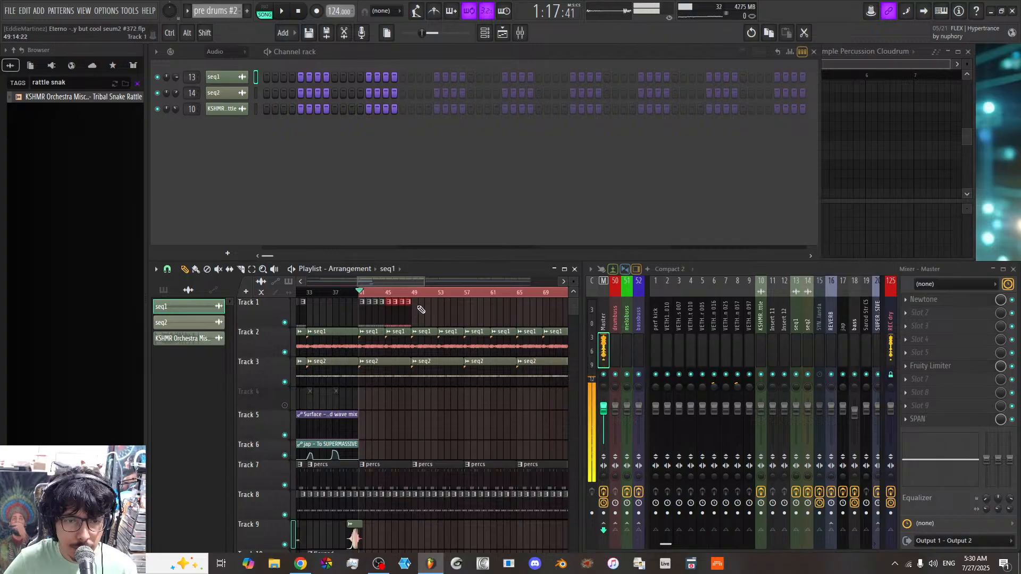
{"action": "left_click_drag", "start_coordinate": [362, 318], "coordinate": [472, 317]}
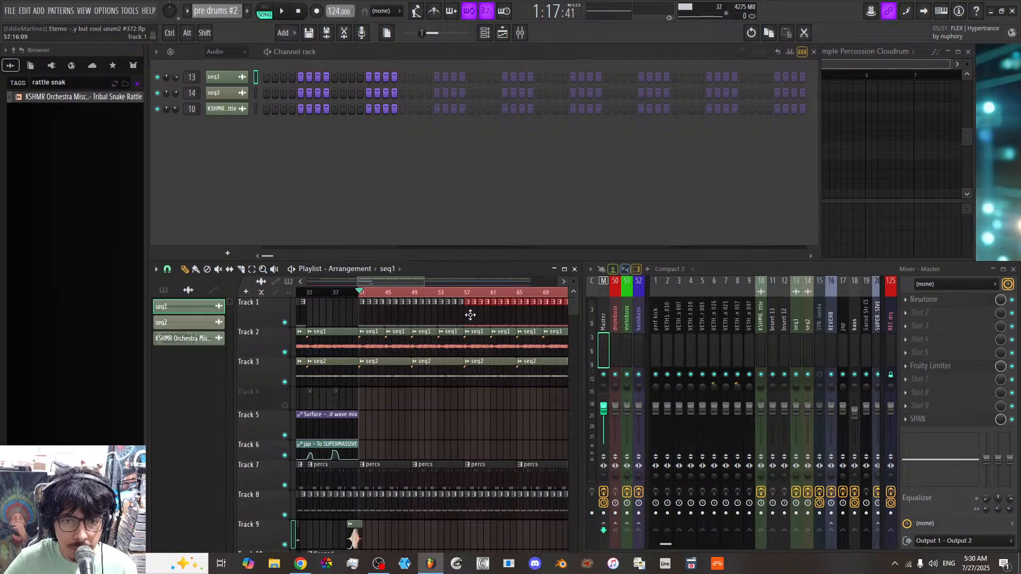
{"action": "scroll", "coordinate": [448, 283], "scroll_direction": "down", "scroll_amount": 2}
{"action": "key", "text": "space"}
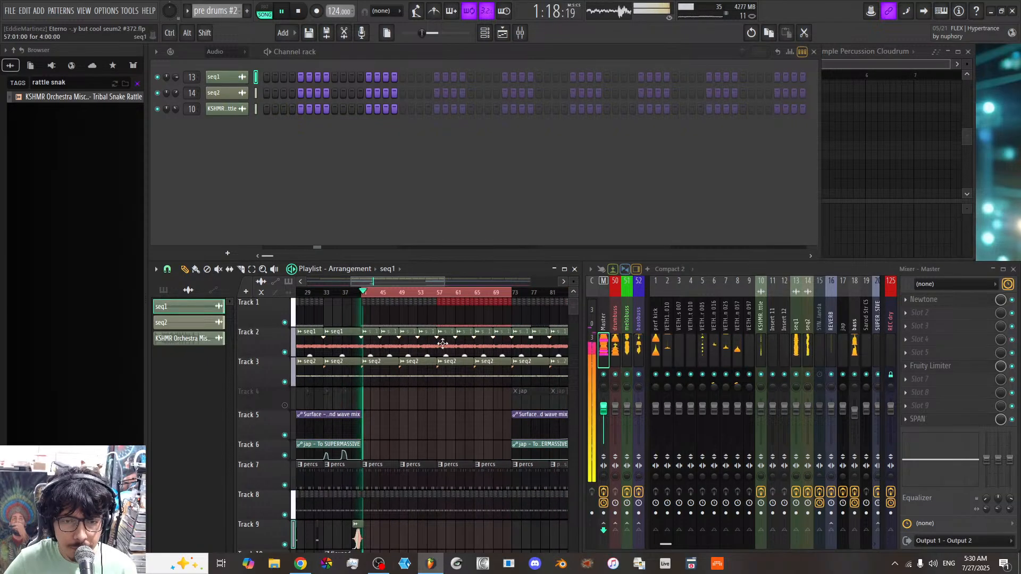
Step: Create a new pattern named seqlead and switch the channel rack to the Unsorted group
{"action": "left_click", "coordinate": [246, 11]}
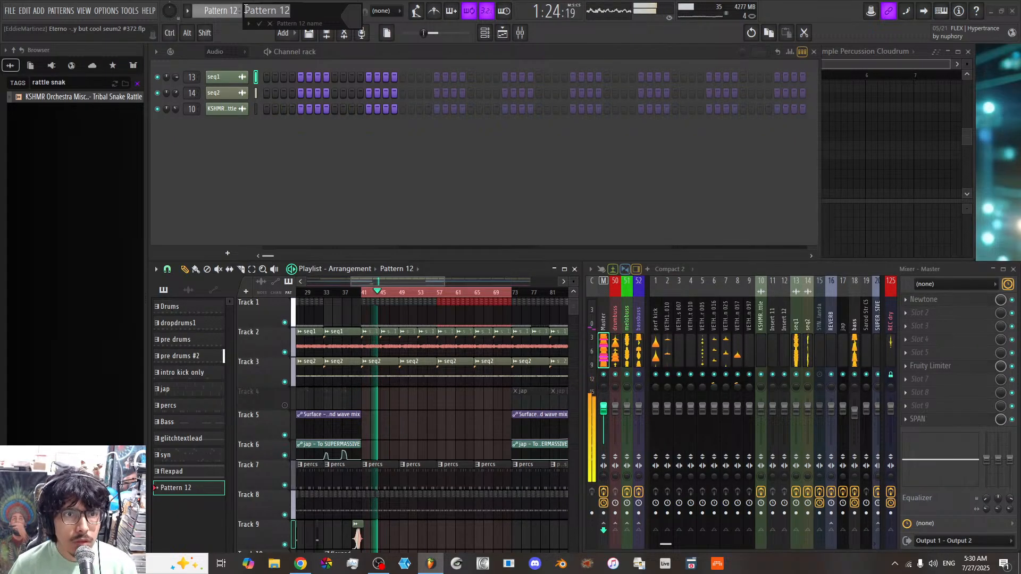
{"action": "type", "text": "seqlead"}
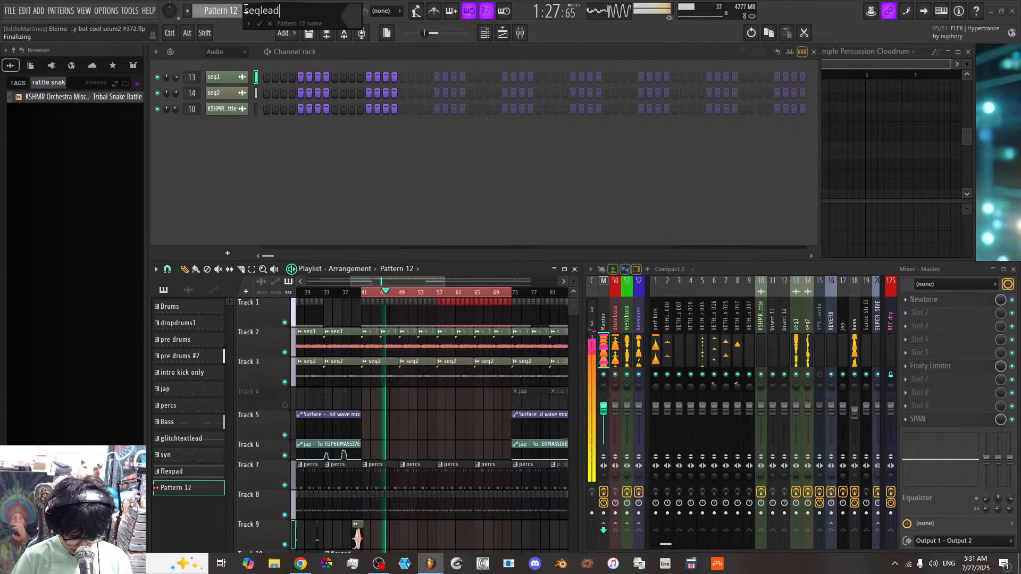
{"action": "key", "text": "Return"}
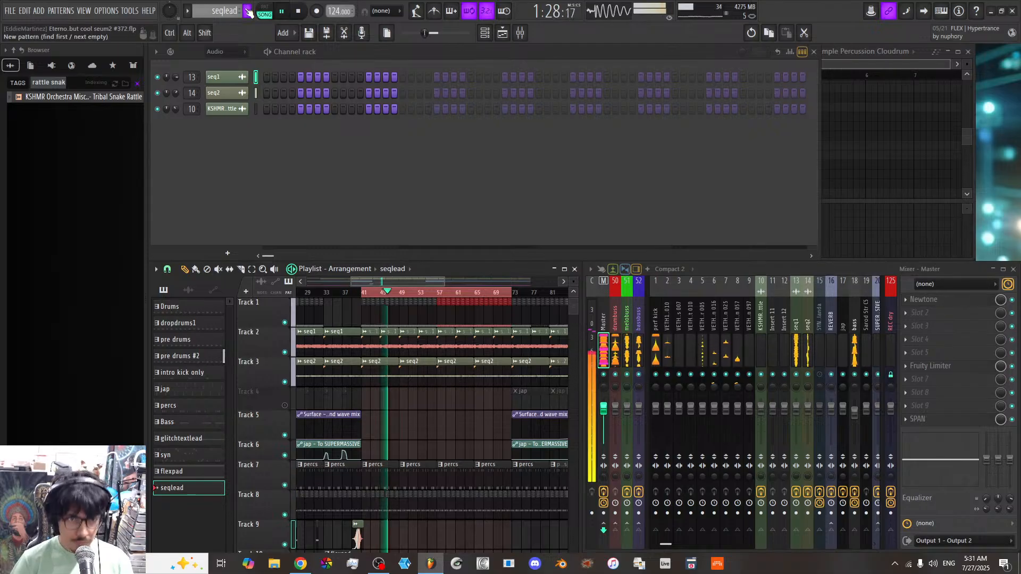
{"action": "left_click", "coordinate": [223, 11]}
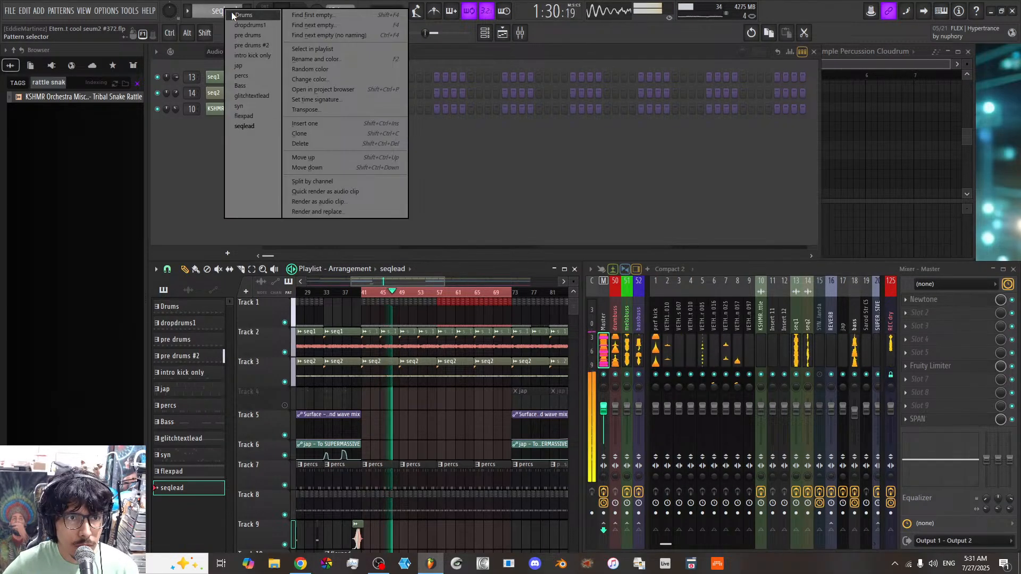
{"action": "left_click", "coordinate": [206, 135]}
{"action": "left_click", "coordinate": [226, 52]}
{"action": "left_click", "coordinate": [228, 97]}
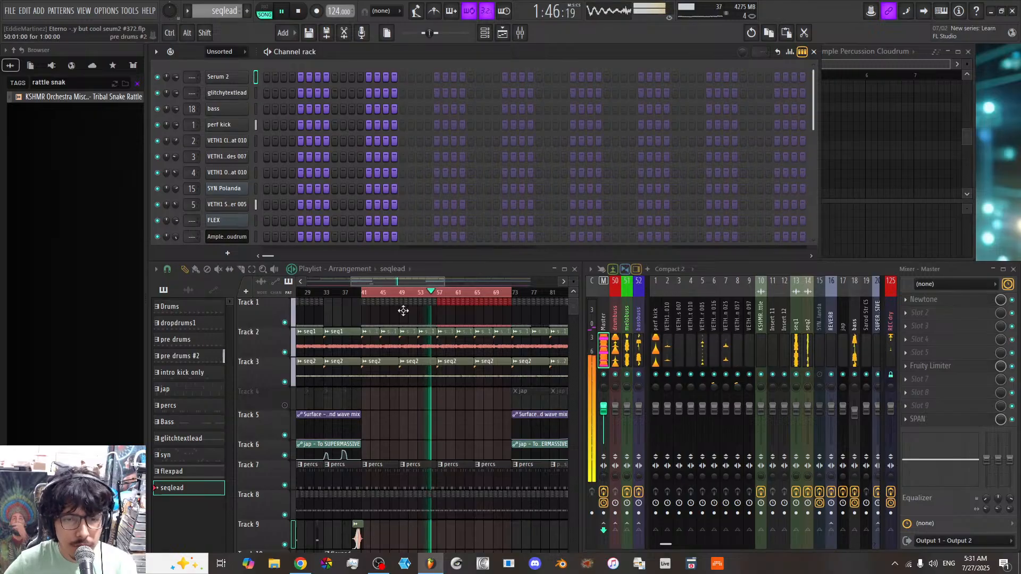
Step: Restart from bar 41 and record a Serum 2 lead part into the seqlead pattern over the section up to bar 73
{"action": "left_click", "coordinate": [298, 11]}
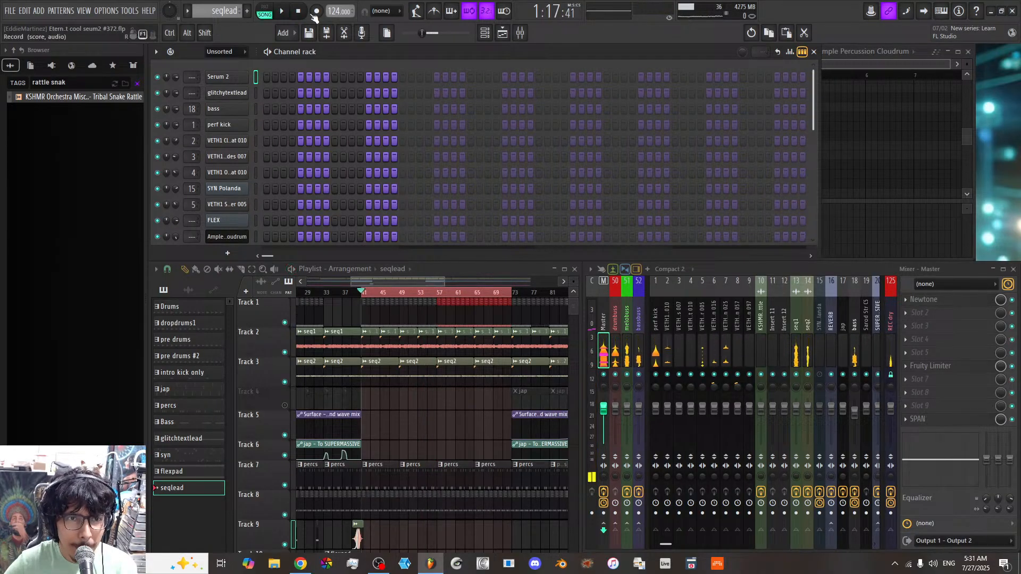
{"action": "left_click", "coordinate": [317, 11]}
{"action": "scroll", "coordinate": [420, 458], "scroll_direction": "down", "scroll_amount": 3}
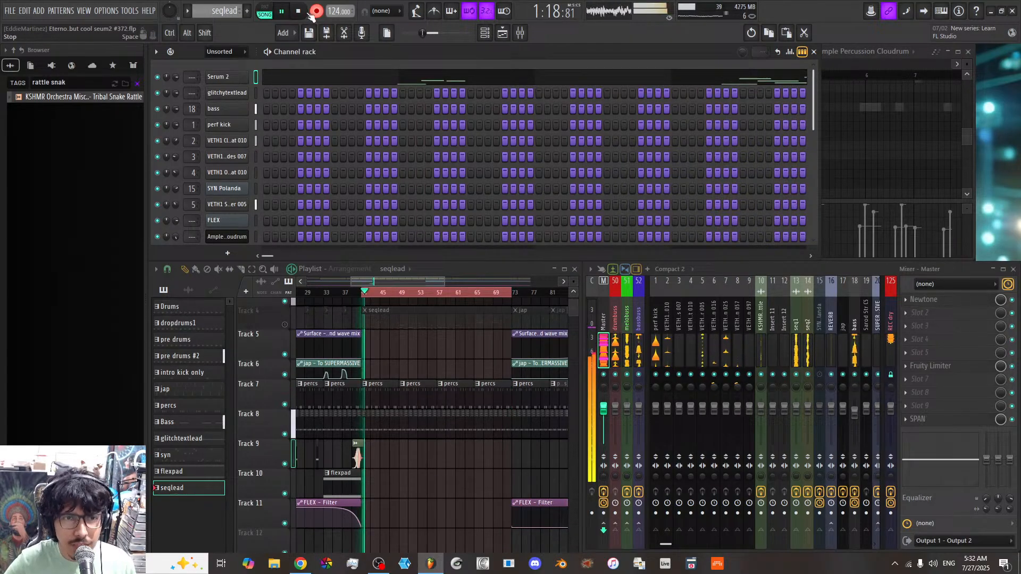
Step: Unmute Track 4 and move the recorded seqlead clip down to Track 11, keeping its start at bar 41
{"action": "left_click", "coordinate": [286, 324]}
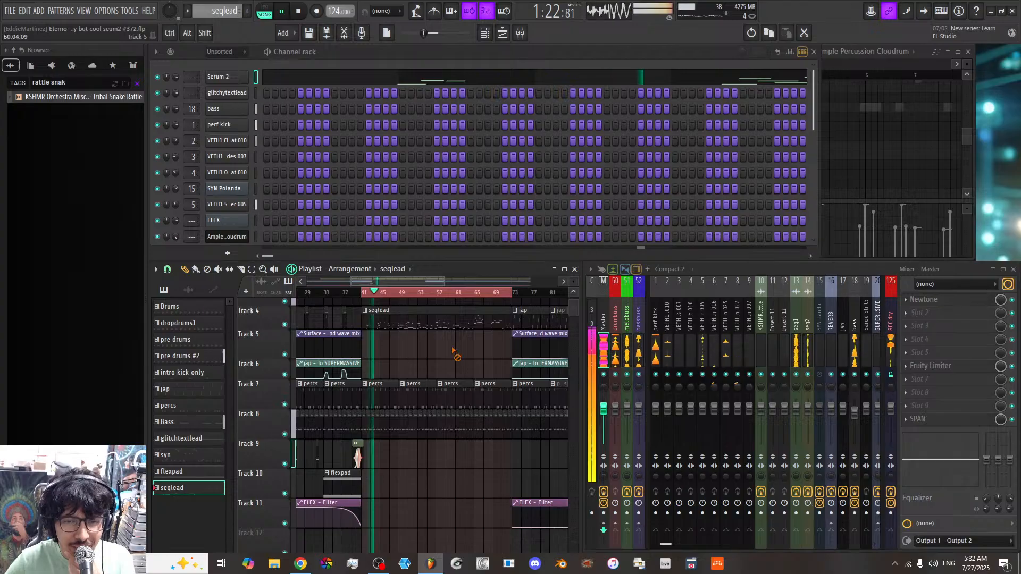
{"action": "left_click_drag", "start_coordinate": [410, 321], "coordinate": [410, 524]}
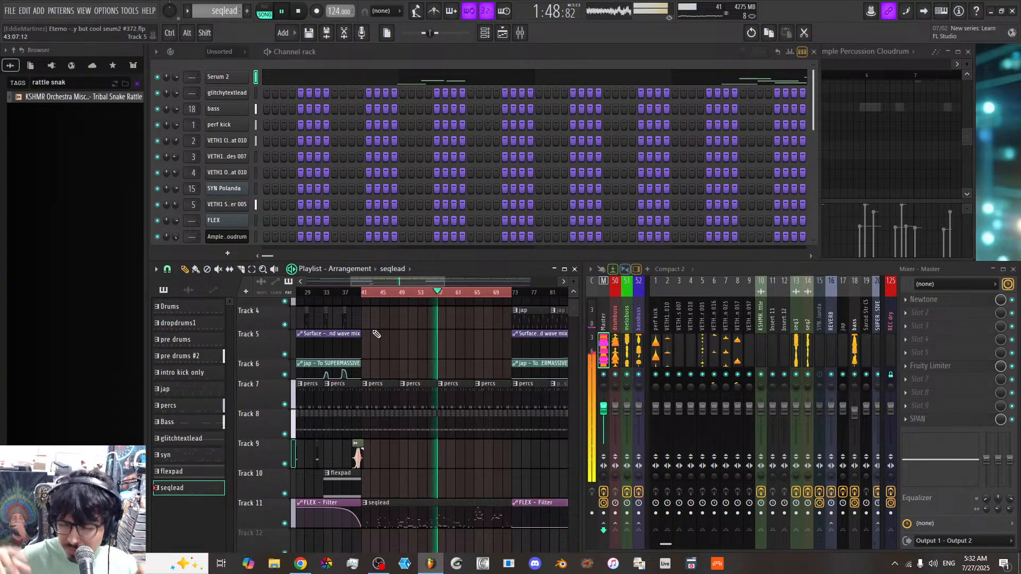
{"action": "key", "text": "space"}
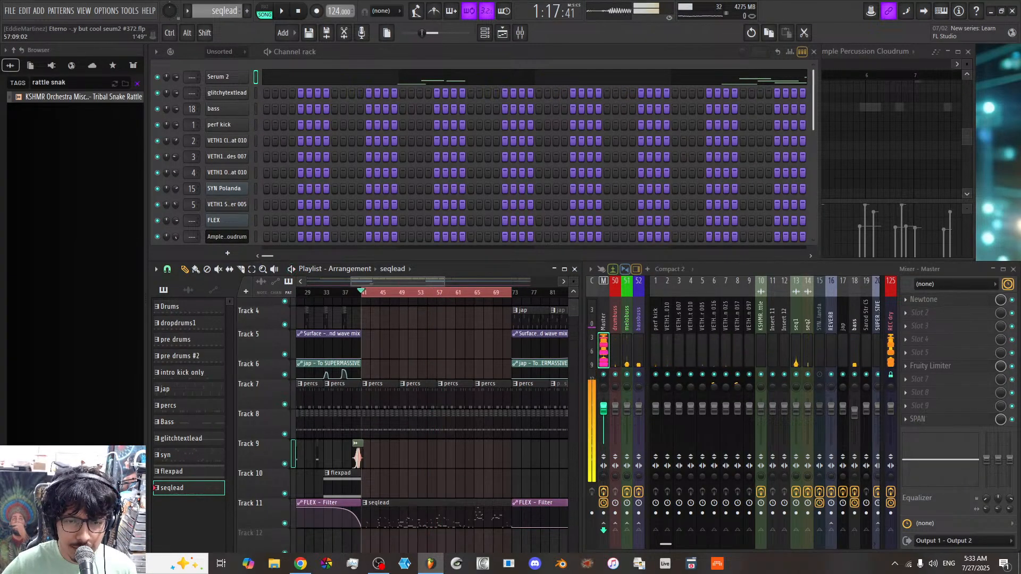
Step: Try removing the pre drums #2 clips on Track 1 between bars 57 and 61, and undo the removal
{"action": "scroll", "coordinate": [437, 288], "scroll_direction": "up", "scroll_amount": 3}
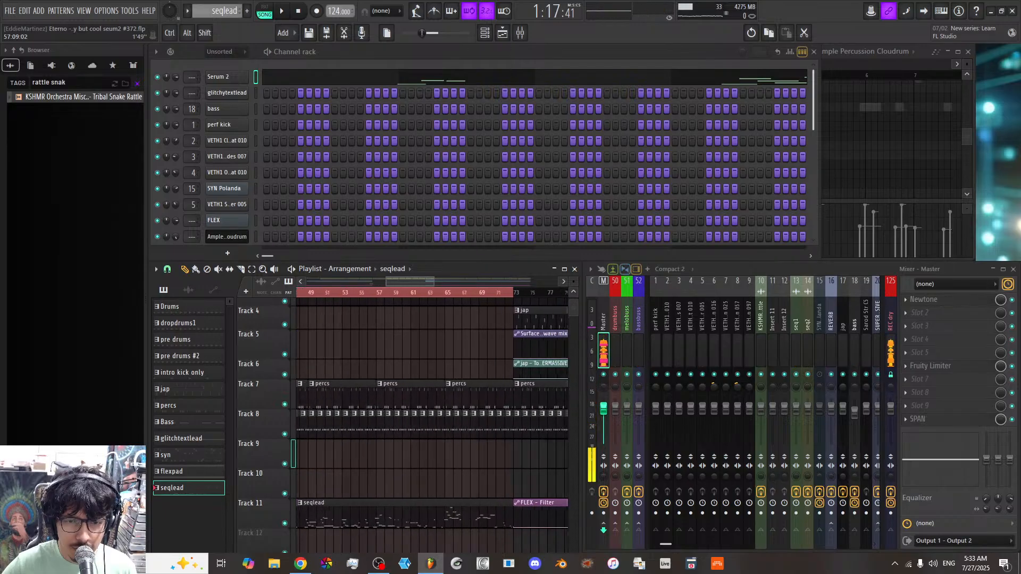
{"action": "scroll", "coordinate": [398, 316], "scroll_direction": "up", "scroll_amount": 3}
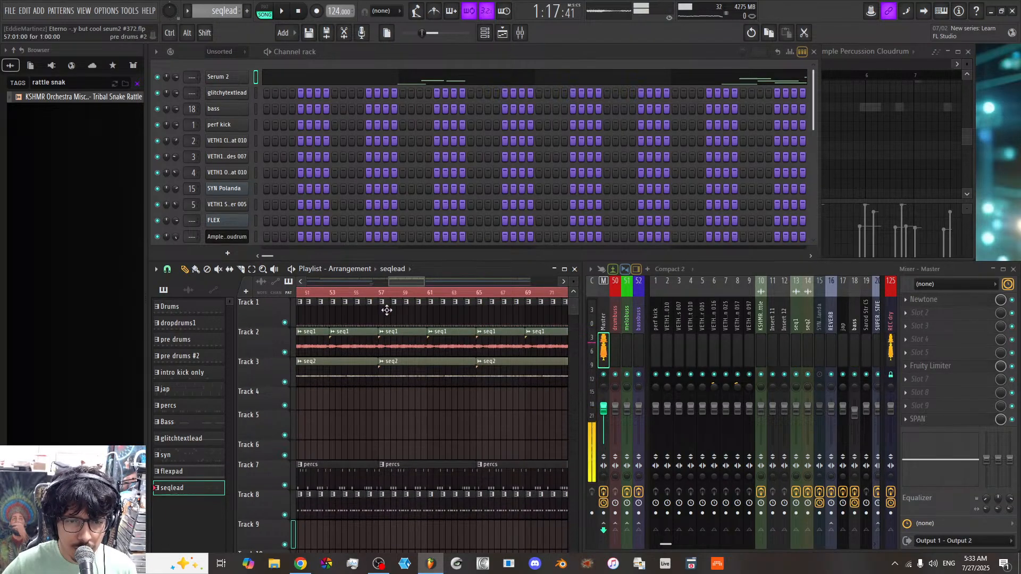
{"action": "right_click", "coordinate": [418, 316]}
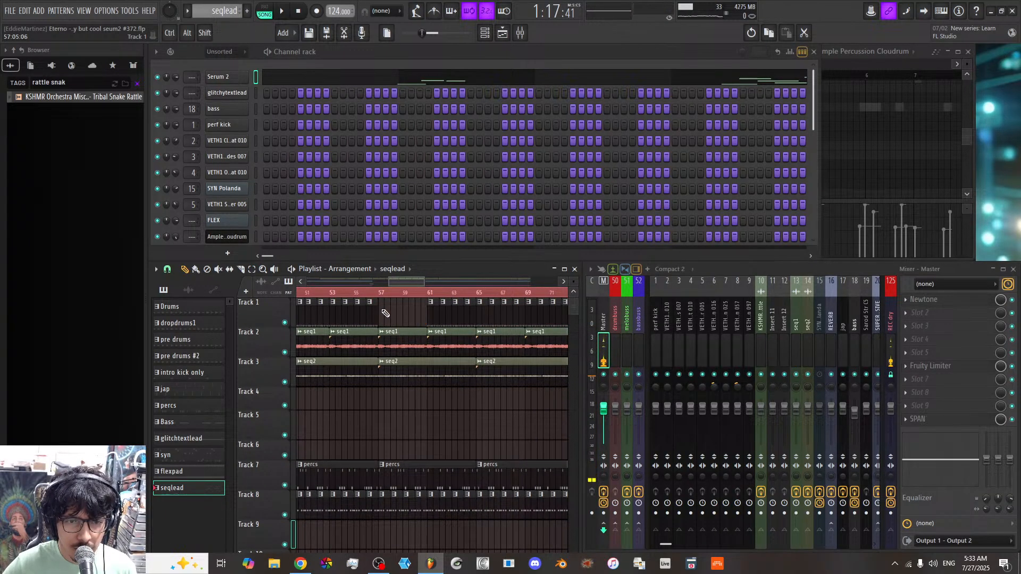
{"action": "scroll", "coordinate": [387, 314], "scroll_direction": "up", "scroll_amount": 4, "text": "ctrl"}
{"action": "scroll", "coordinate": [425, 317], "scroll_direction": "down", "scroll_amount": 3, "text": "ctrl"}
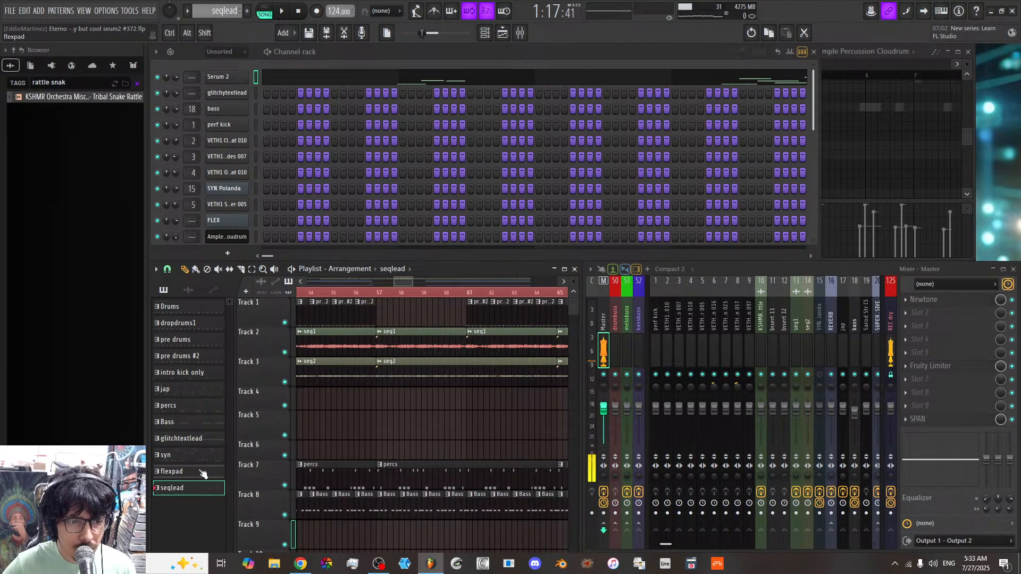
{"action": "left_click", "coordinate": [196, 357]}
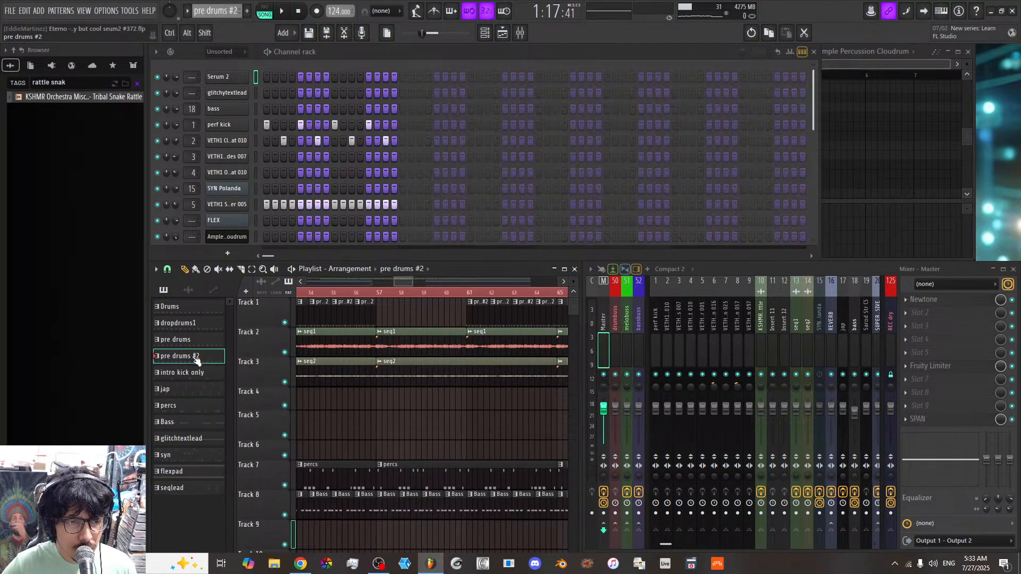
{"action": "key", "text": "space"}
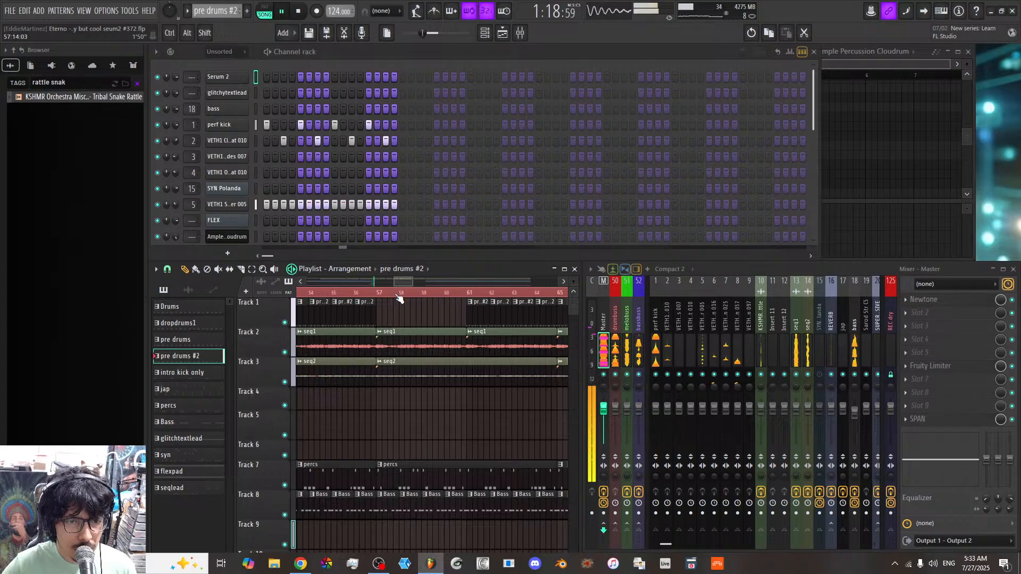
{"action": "scroll", "coordinate": [397, 280], "scroll_direction": "down", "scroll_amount": 1}
{"action": "scroll", "coordinate": [398, 280], "scroll_direction": "down", "scroll_amount": 2}
{"action": "key", "text": "space"}
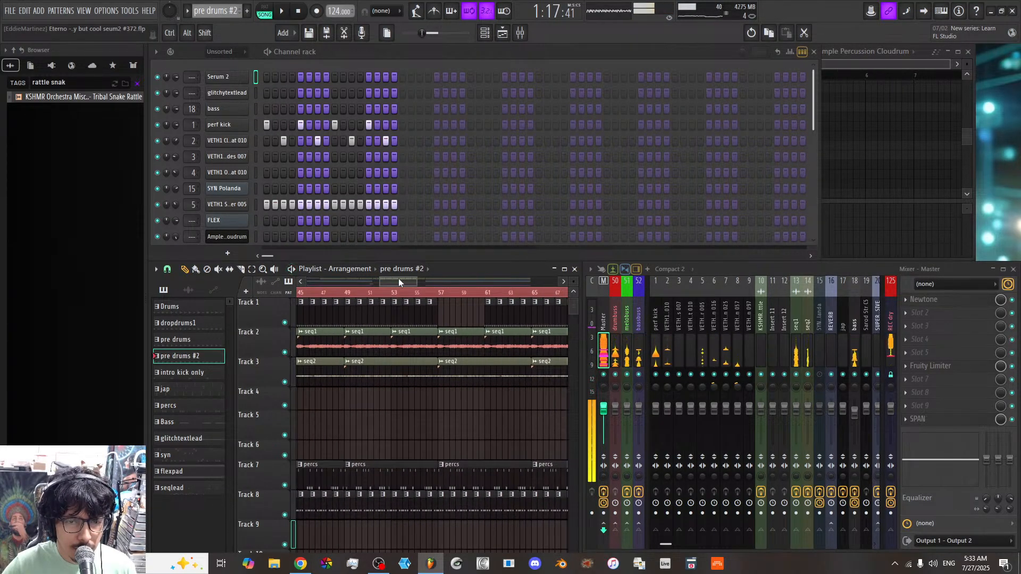
{"action": "key", "text": "ctrl+z"}
Step: Replace the pre drums #2 clips on Track 1 from bar 41 to bar 45 with one-bar pre drums clips
{"action": "scroll", "coordinate": [410, 282], "scroll_direction": "down", "scroll_amount": 2}
{"action": "scroll", "coordinate": [394, 298], "scroll_direction": "up", "scroll_amount": 3}
{"action": "left_click", "coordinate": [220, 344]}
{"action": "left_click", "coordinate": [364, 317]}
{"action": "key", "text": "space"}
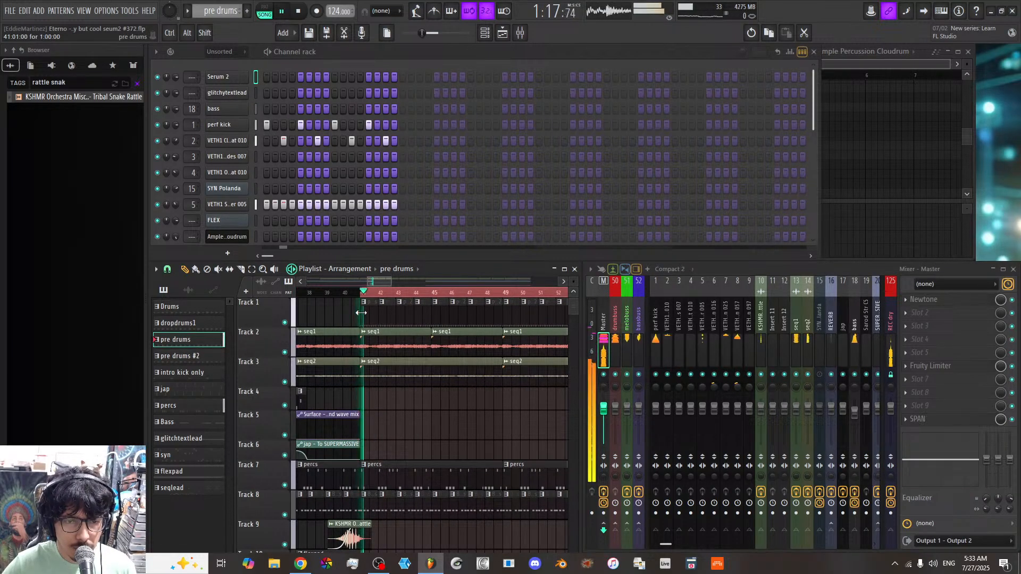
{"action": "right_click", "coordinate": [388, 317]}
{"action": "right_click", "coordinate": [406, 318]}
{"action": "right_click", "coordinate": [425, 319]}
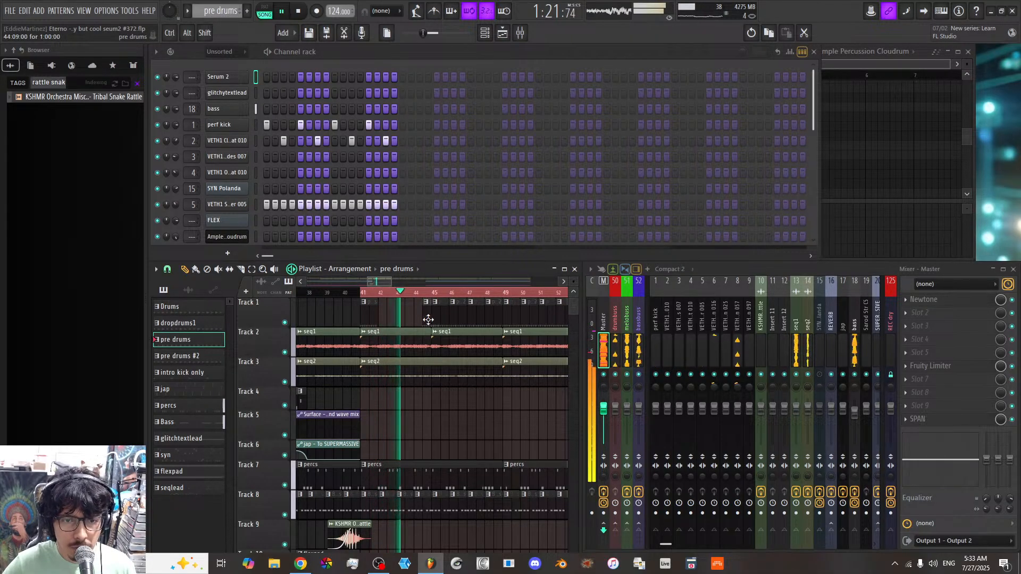
{"action": "left_click", "coordinate": [384, 315]}
{"action": "key", "text": "space"}
{"action": "key", "text": "space"}
{"action": "left_click", "coordinate": [400, 316]}
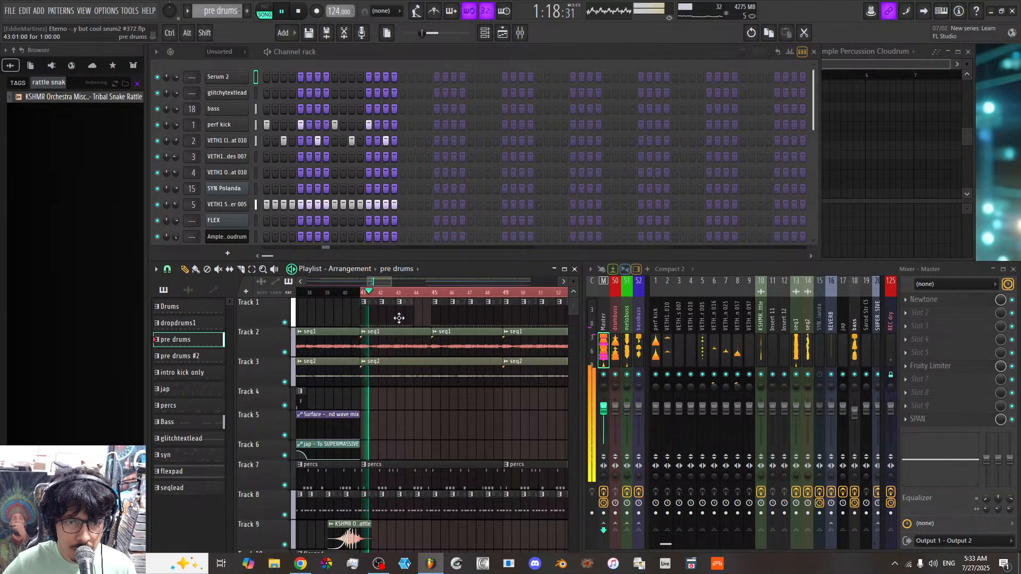
{"action": "left_click", "coordinate": [418, 319]}
Step: Replace the Track 1 clips from bar 45 to bar 49 with pre drums clips and delete the clips at bars 49 and 50
{"action": "scroll", "coordinate": [414, 316], "scroll_direction": "down", "scroll_amount": 2}
{"action": "right_click", "coordinate": [412, 314]}
{"action": "right_click", "coordinate": [426, 318]}
{"action": "right_click", "coordinate": [438, 319]}
{"action": "right_click", "coordinate": [449, 319]}
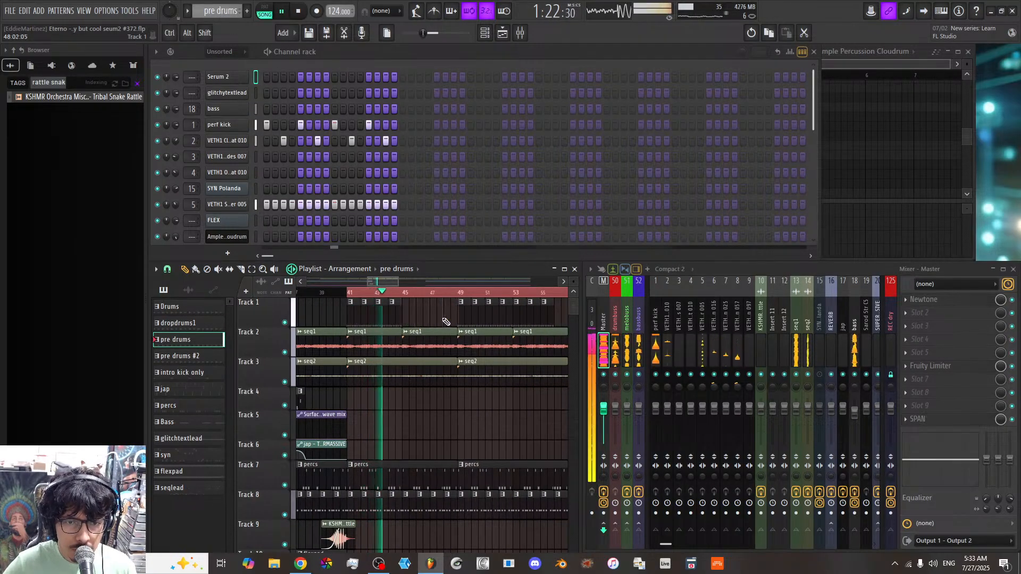
{"action": "left_click", "coordinate": [406, 316]}
{"action": "left_click", "coordinate": [420, 316]}
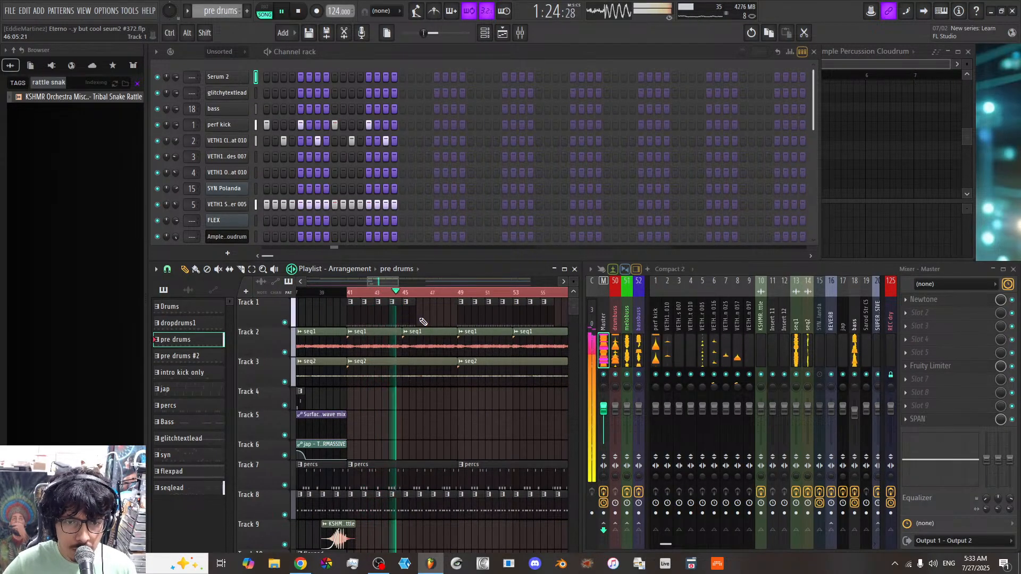
{"action": "left_click", "coordinate": [433, 316]}
{"action": "left_click", "coordinate": [448, 316]}
{"action": "right_click", "coordinate": [461, 317]}
{"action": "right_click", "coordinate": [475, 318]}
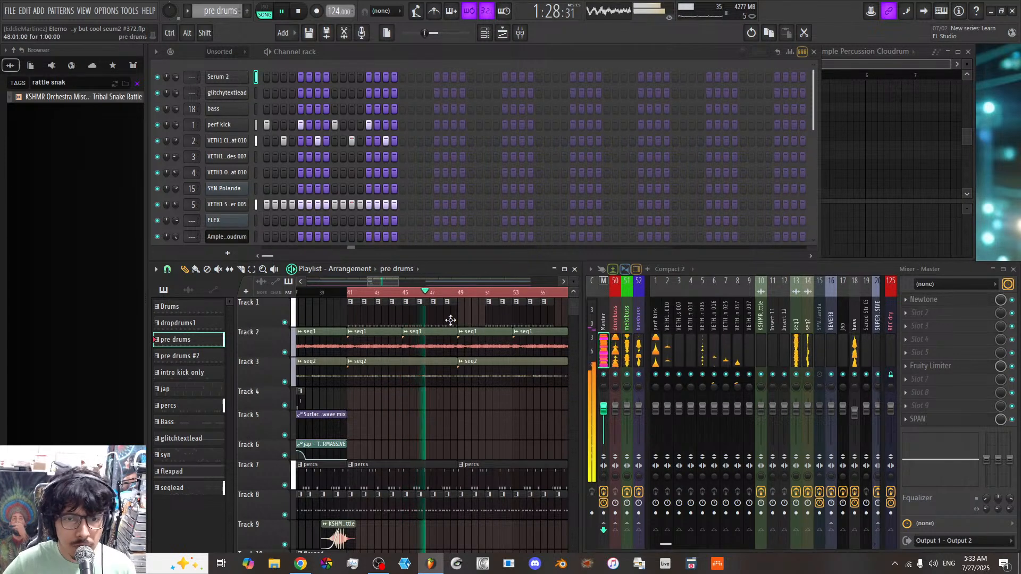
Step: Select the pre drums clips on Track 1 from bar 41 to bar 49 and duplicate them directly after, from bar 49
{"action": "left_click_drag", "start_coordinate": [473, 325], "coordinate": [351, 318]}
{"action": "key", "text": "ctrl+b"}
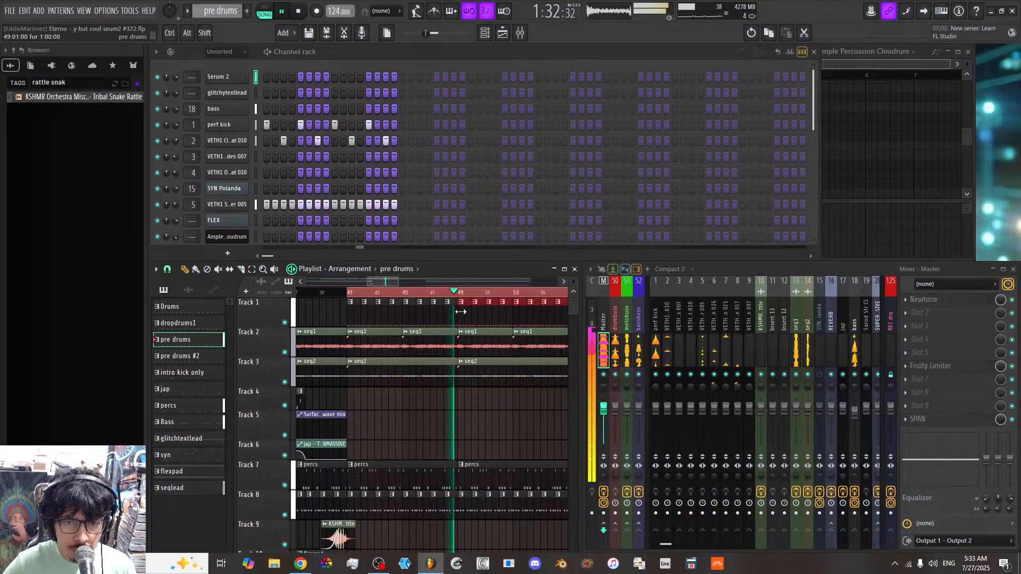
{"action": "scroll", "coordinate": [428, 286], "scroll_direction": "down", "scroll_amount": 2}
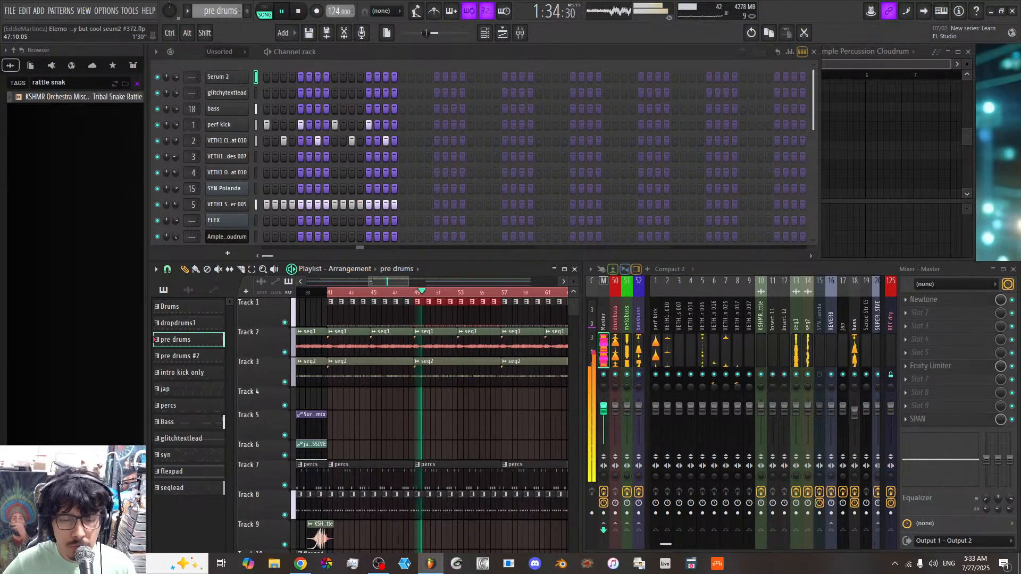
{"action": "scroll", "coordinate": [403, 292], "scroll_direction": "down", "scroll_amount": 3}
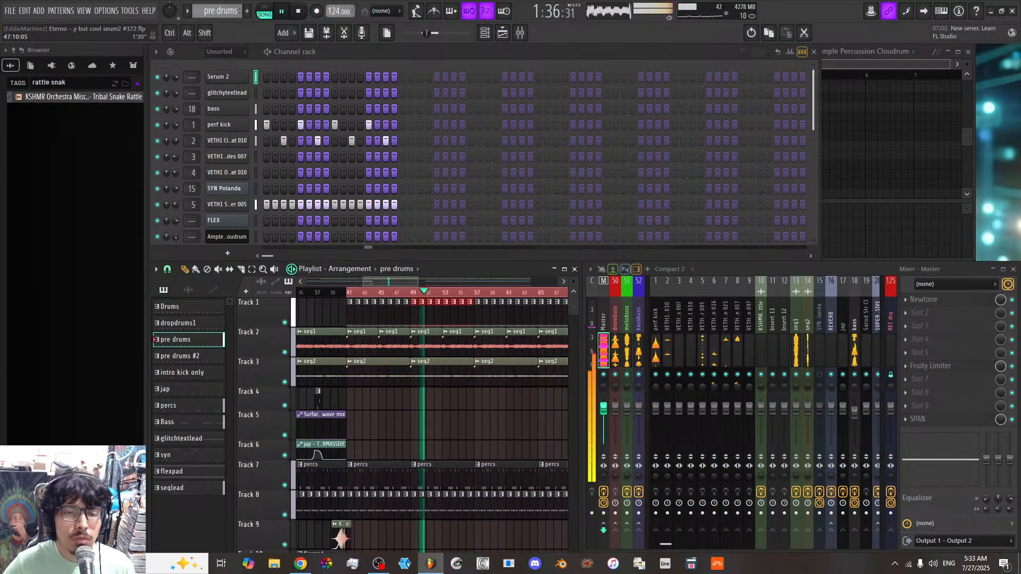
Step: Stop playback, show the whole arrangement from its start and save the project
{"action": "scroll", "coordinate": [415, 292], "scroll_direction": "down", "scroll_amount": 3}
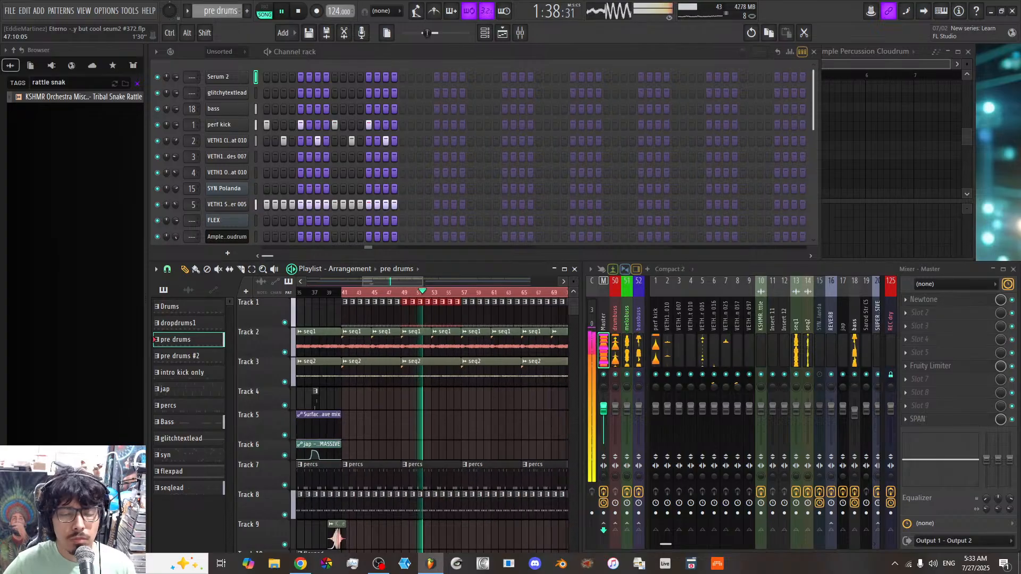
{"action": "scroll", "coordinate": [415, 292], "scroll_direction": "down", "scroll_amount": 1}
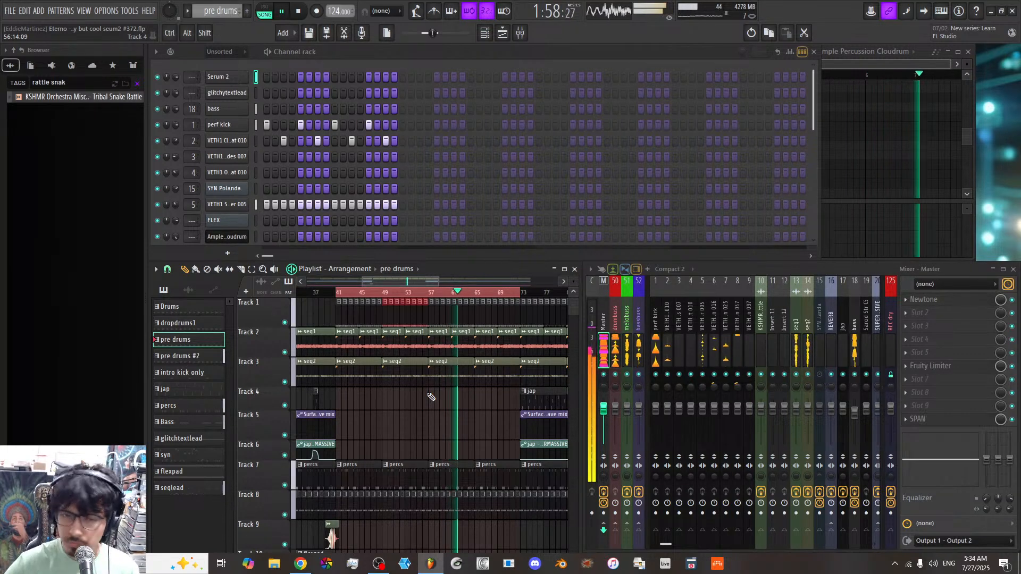
{"action": "key", "text": "space"}
{"action": "left_click_drag", "start_coordinate": [401, 280], "coordinate": [401, 229]}
{"action": "left_click", "coordinate": [299, 292]}
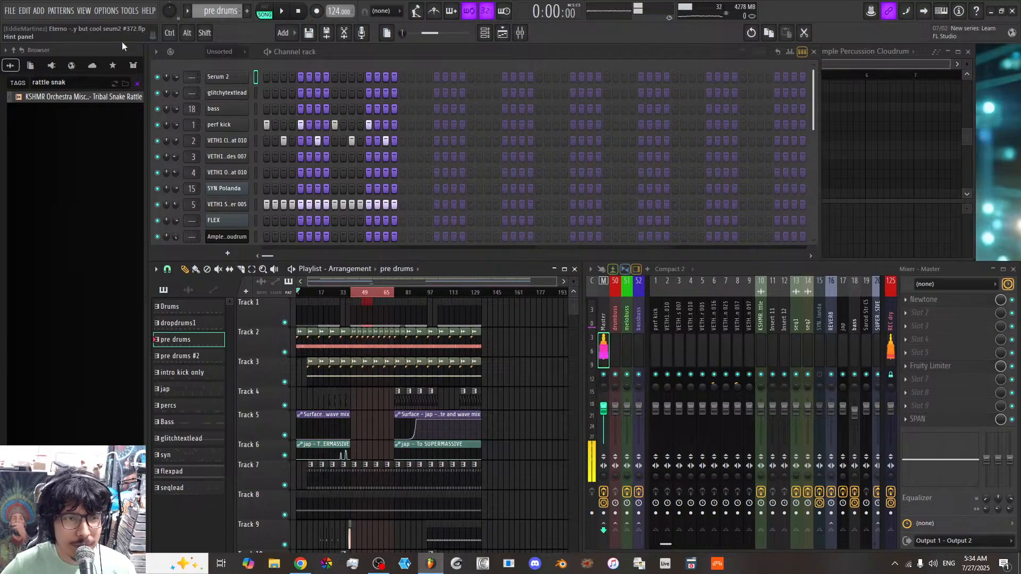
{"action": "left_click", "coordinate": [7, 13]}
{"action": "left_click", "coordinate": [30, 62]}
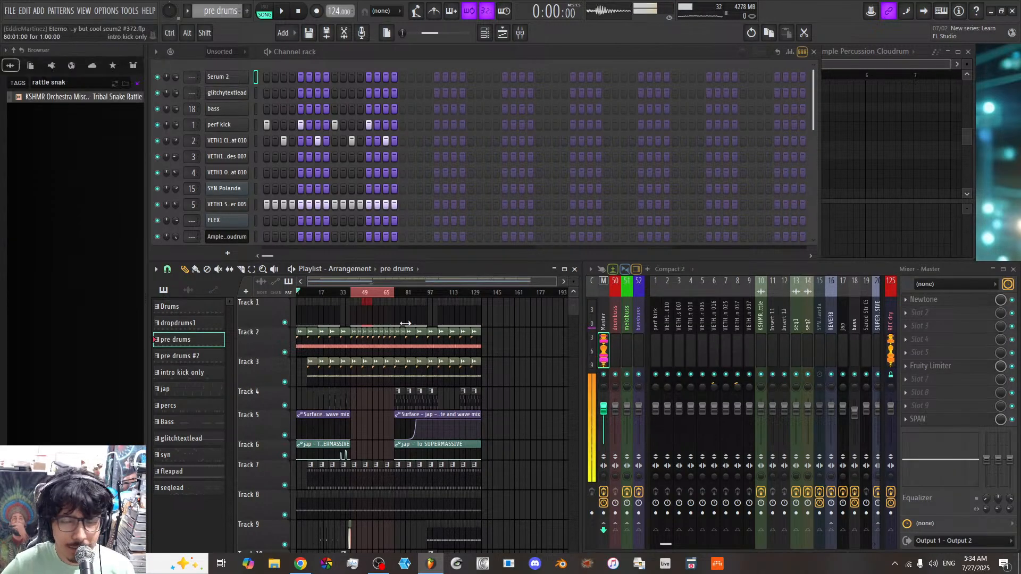
Step: Clear the playlist time selection covering bars 41 to 73
{"action": "scroll", "coordinate": [518, 427], "scroll_direction": "down", "scroll_amount": 4}
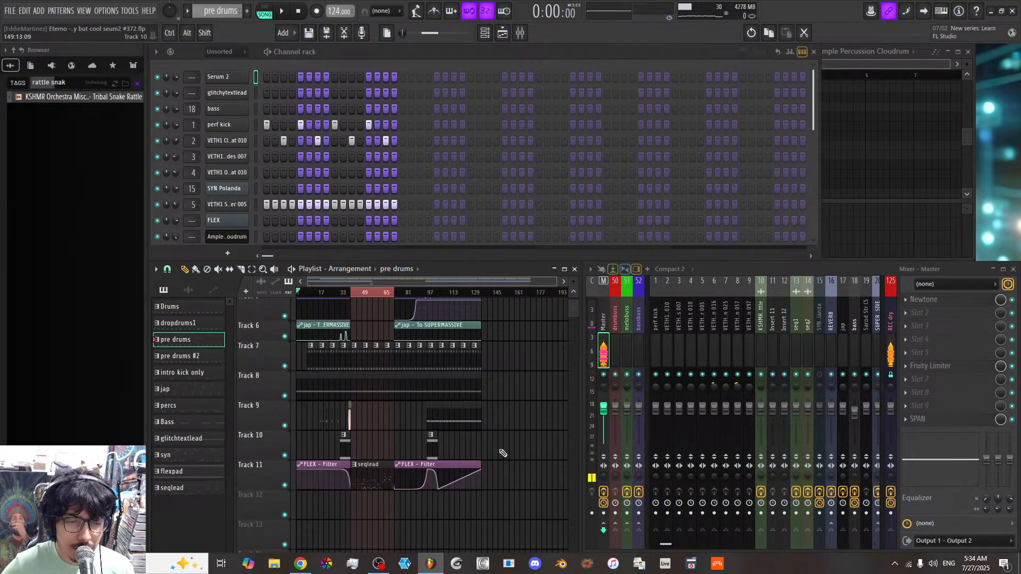
{"action": "scroll", "coordinate": [502, 454], "scroll_direction": "up", "scroll_amount": 4}
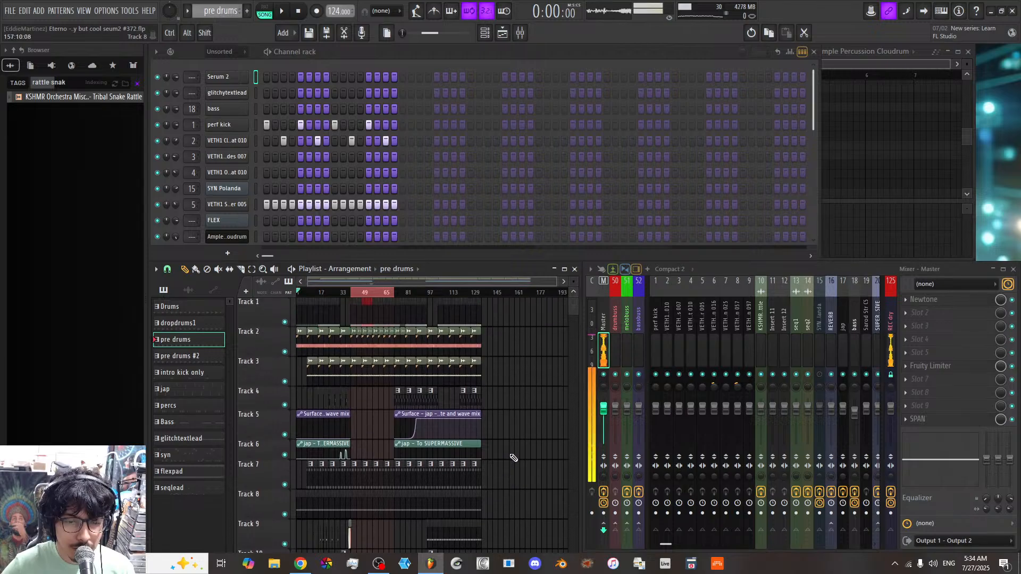
{"action": "scroll", "coordinate": [513, 458], "scroll_direction": "down", "scroll_amount": 4}
{"action": "scroll", "coordinate": [514, 458], "scroll_direction": "up", "scroll_amount": 4}
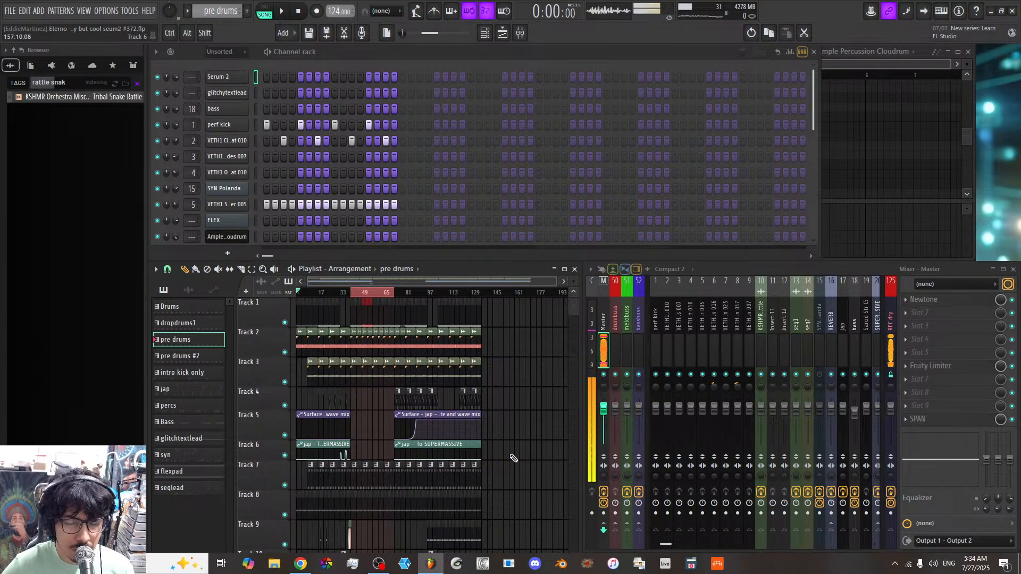
{"action": "left_click_drag", "start_coordinate": [351, 292], "coordinate": [267, 293]}
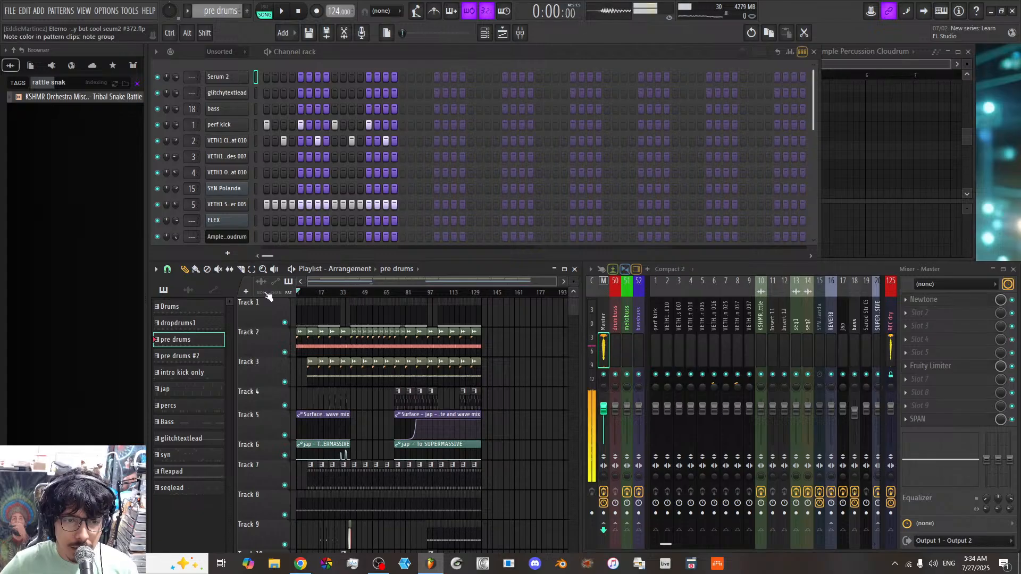
Step: Play the arrangement from about bar 25 through the new section and past bar 73 to check the transitions
{"action": "scroll", "coordinate": [516, 394], "scroll_direction": "down", "scroll_amount": 4}
{"action": "scroll", "coordinate": [513, 399], "scroll_direction": "up", "scroll_amount": 4}
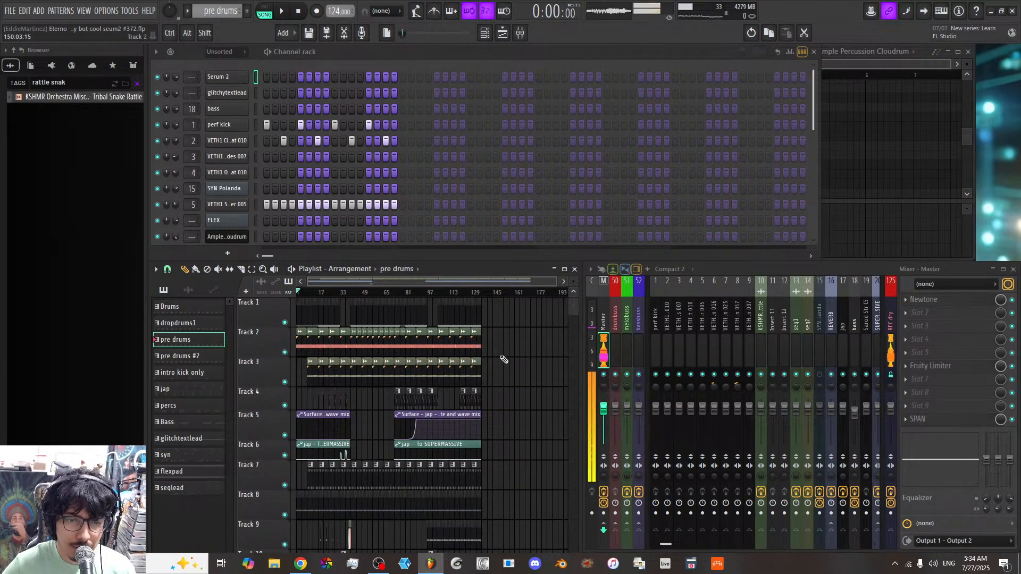
{"action": "scroll", "coordinate": [508, 367], "scroll_direction": "down", "scroll_amount": 4}
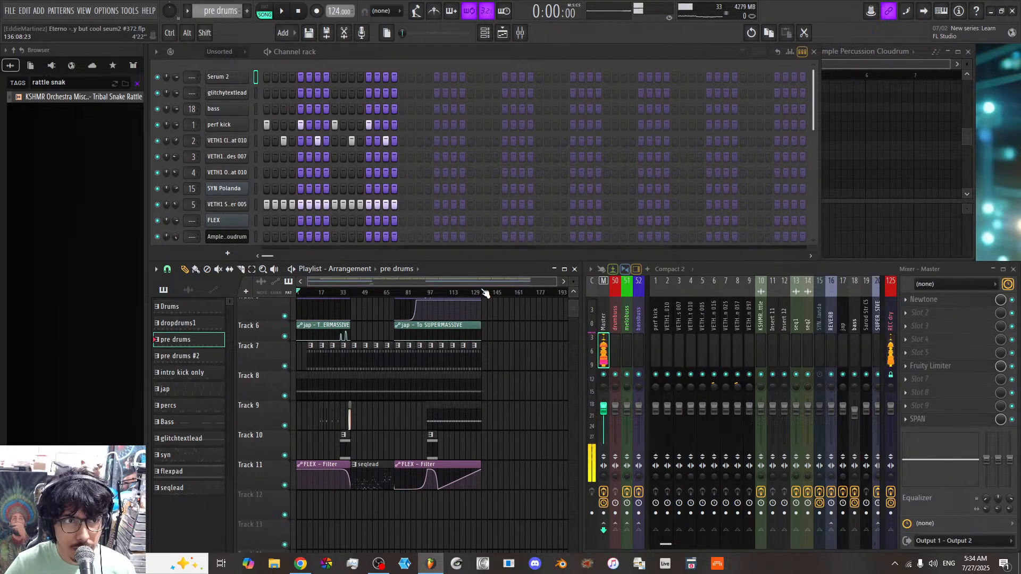
{"action": "scroll", "coordinate": [480, 283], "scroll_direction": "up", "scroll_amount": 4}
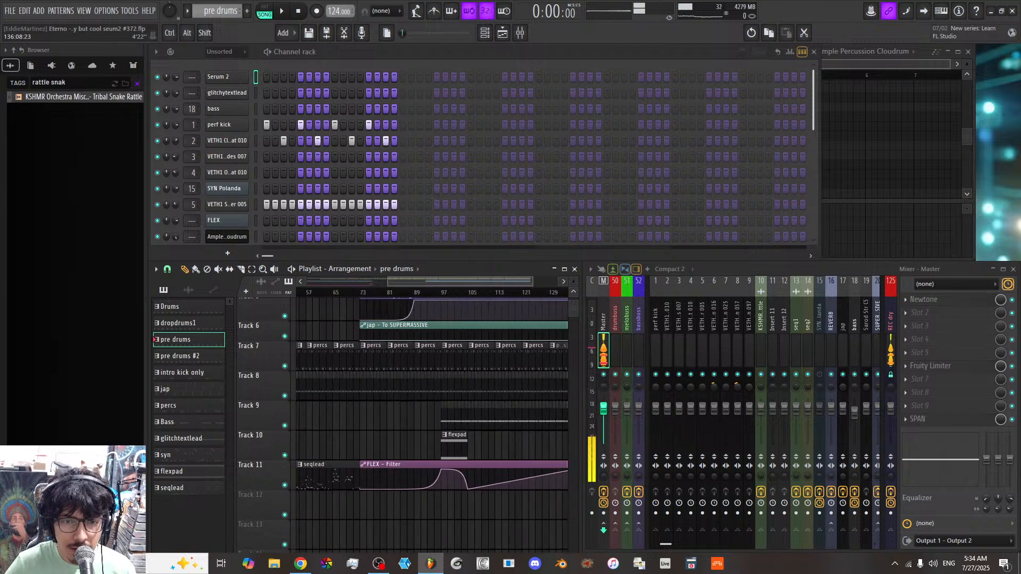
{"action": "scroll", "coordinate": [479, 281], "scroll_direction": "down", "scroll_amount": 4}
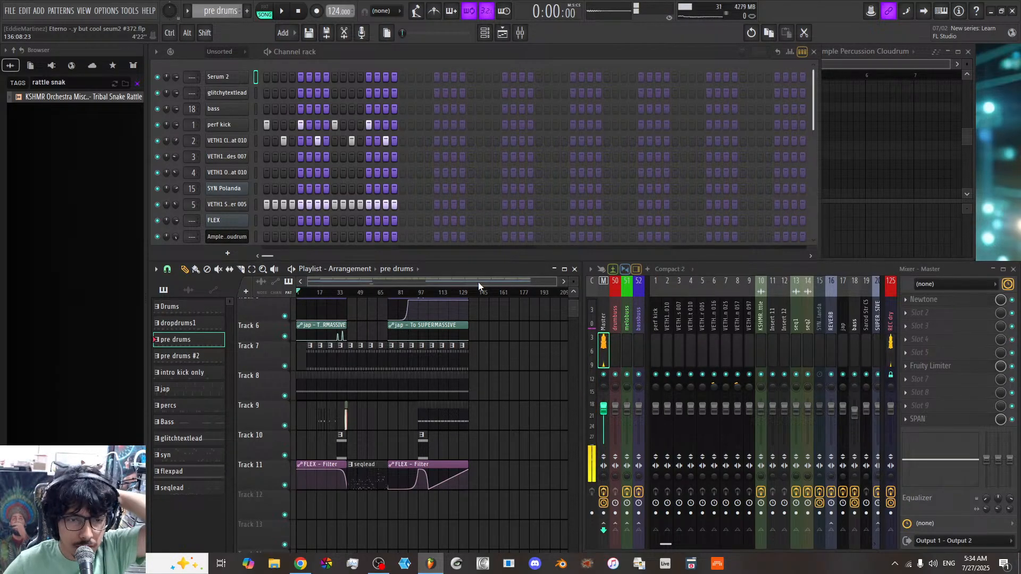
{"action": "left_click", "coordinate": [330, 292]}
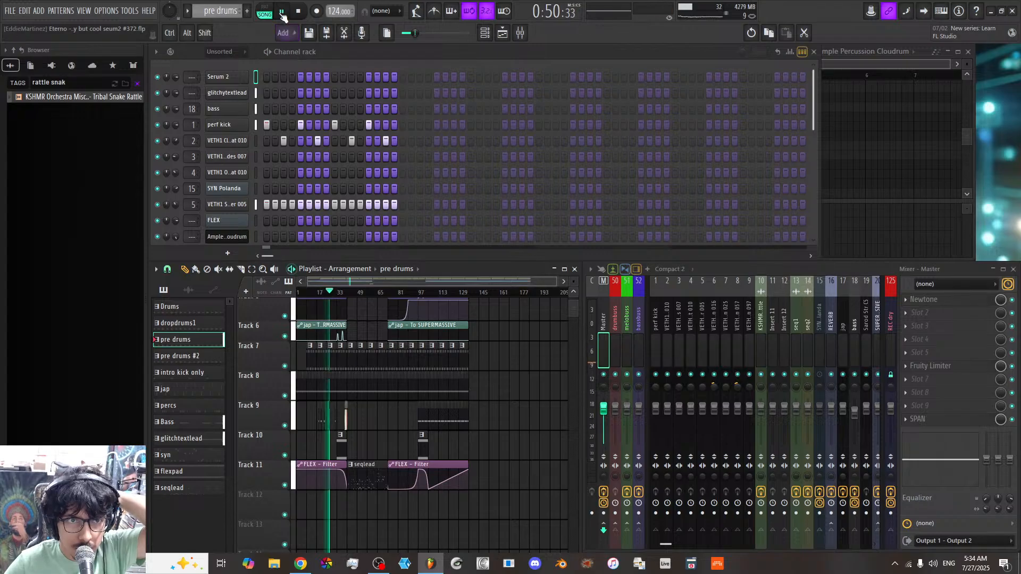
{"action": "left_click", "coordinate": [282, 13]}
{"action": "left_click_drag", "start_coordinate": [424, 281], "coordinate": [388, 282]}
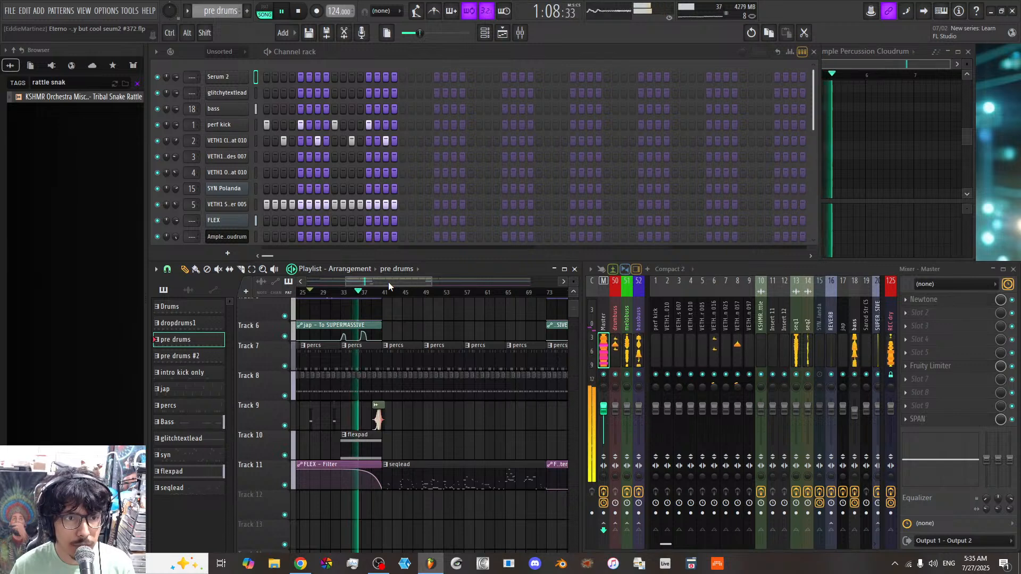
{"action": "scroll", "coordinate": [417, 94], "scroll_direction": "down", "scroll_amount": 3}
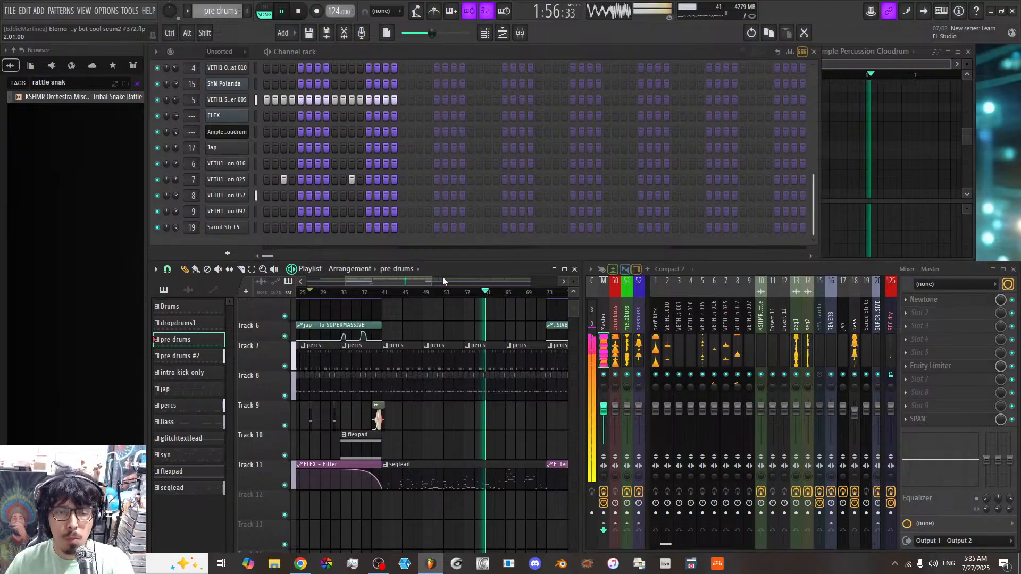
{"action": "left_click_drag", "start_coordinate": [411, 282], "coordinate": [424, 285]}
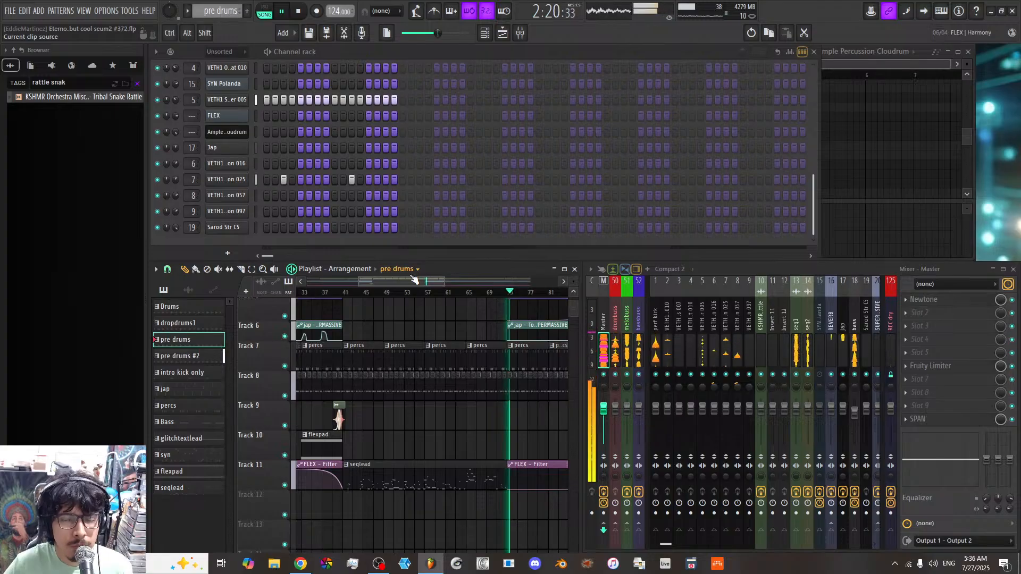
{"action": "left_click_drag", "start_coordinate": [411, 279], "coordinate": [470, 291]}
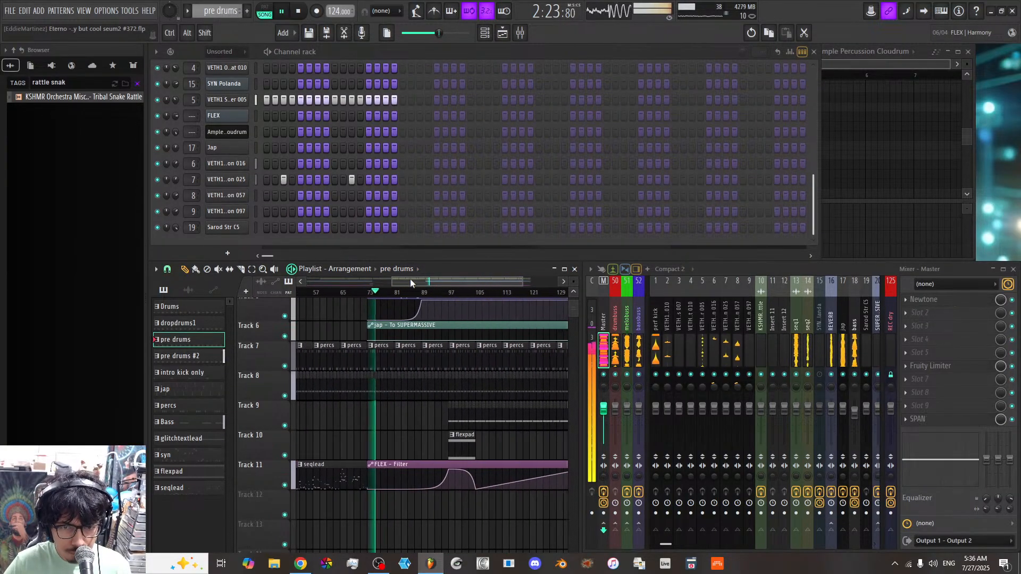
Step: Audition the arrangement from bar 97 and from about bar 107, stop playback and return to the full arrangement
{"action": "left_click", "coordinate": [451, 293]}
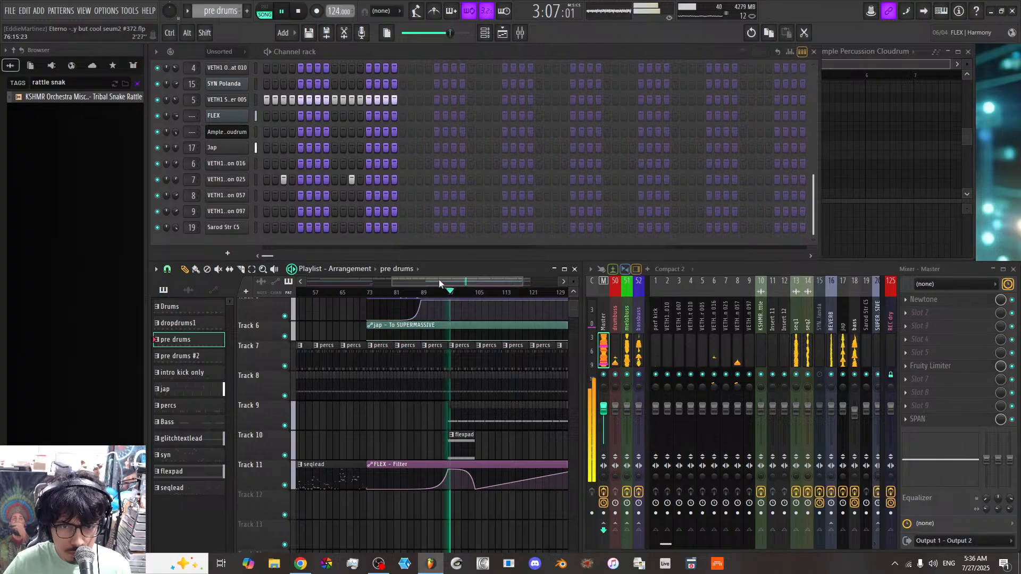
{"action": "left_click", "coordinate": [485, 293]}
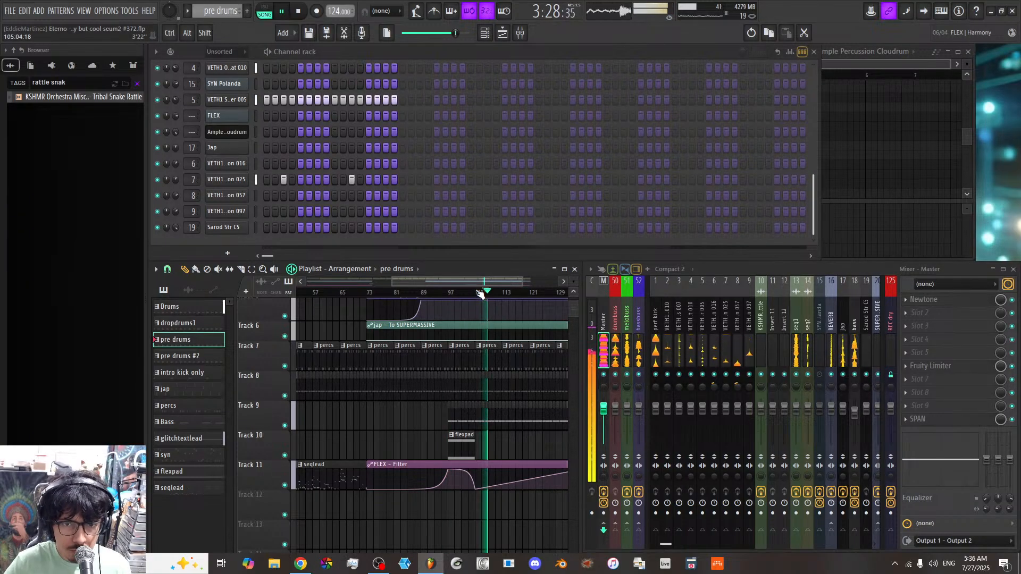
{"action": "key", "text": "space"}
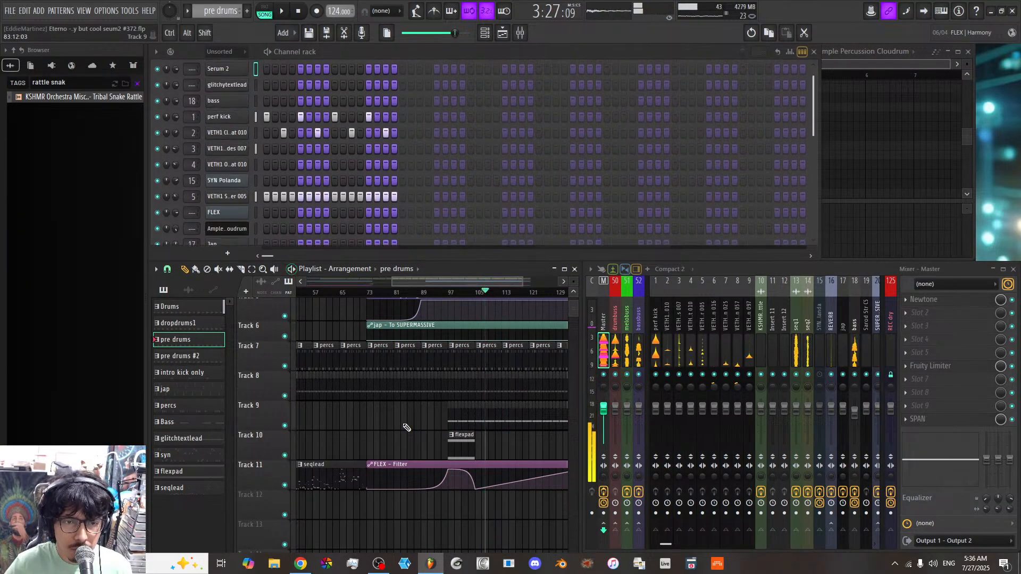
{"action": "scroll", "coordinate": [394, 428], "scroll_direction": "up", "scroll_amount": 4}
{"action": "left_click_drag", "start_coordinate": [394, 282], "coordinate": [277, 283]}
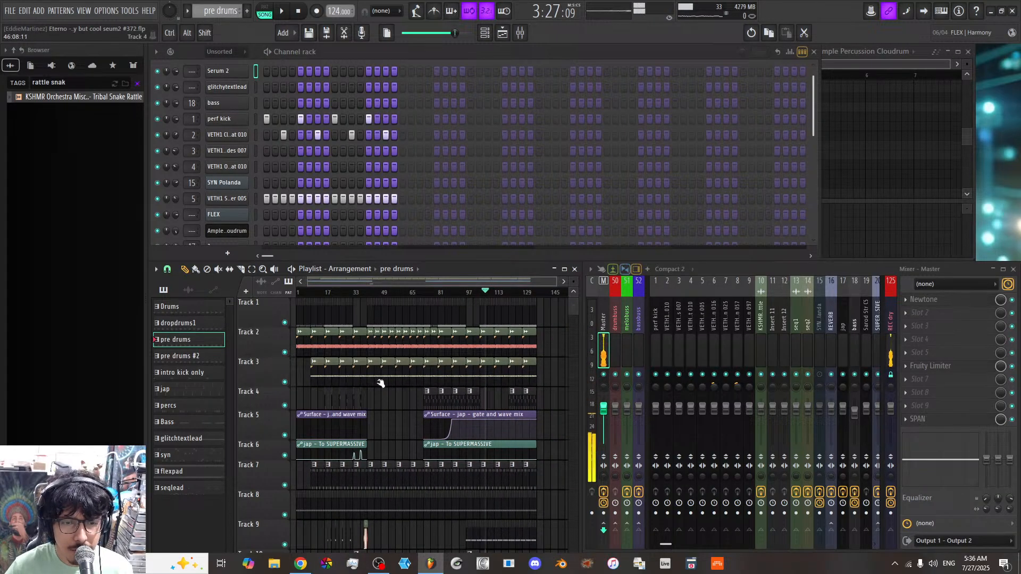
Step: Open the Serum 2 instrument and look through its User presets without loading another one
{"action": "left_click", "coordinate": [241, 70]}
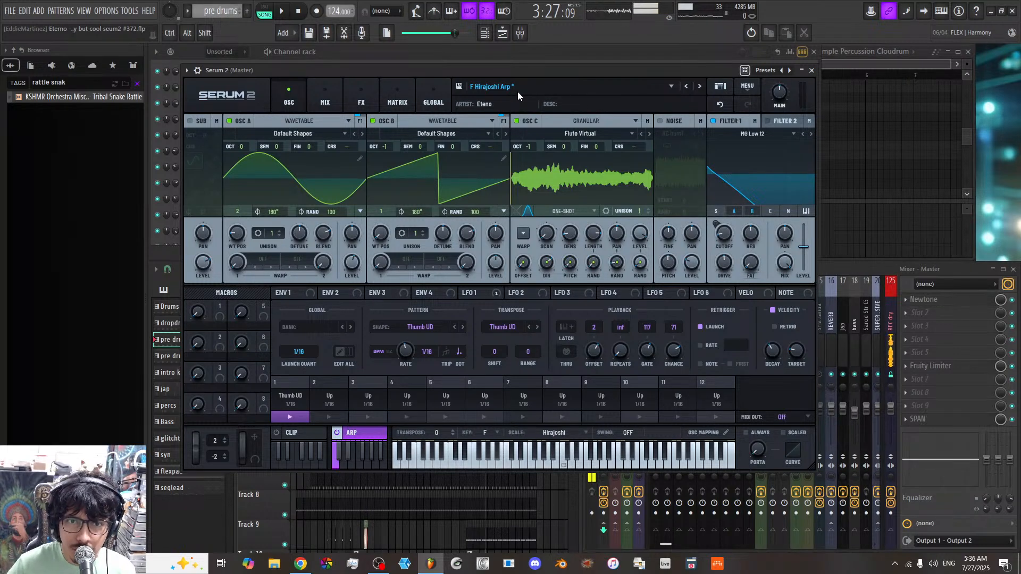
{"action": "left_click", "coordinate": [471, 87]}
{"action": "mouse_move", "coordinate": [518, 126]}
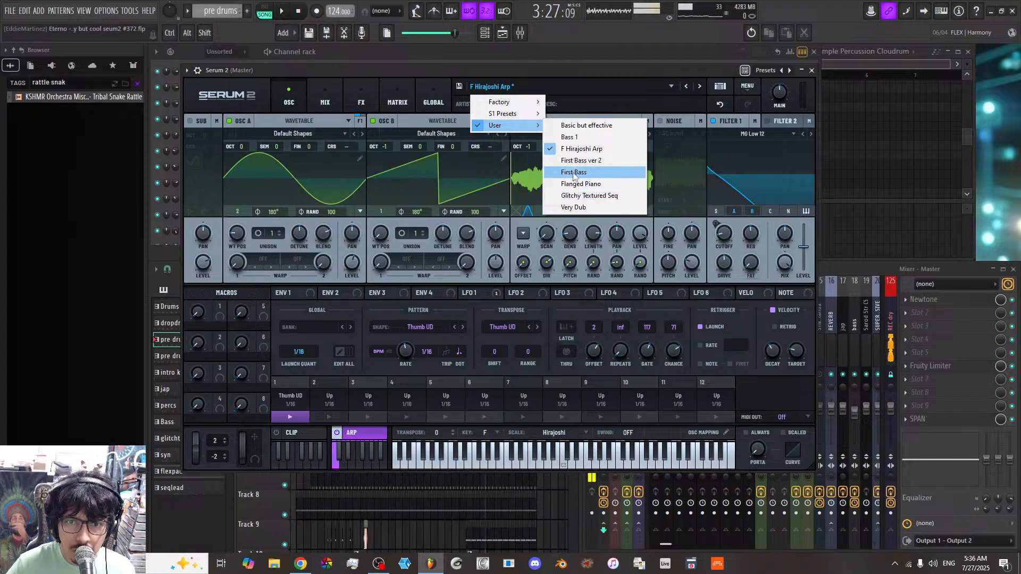
{"action": "left_click", "coordinate": [550, 67]}
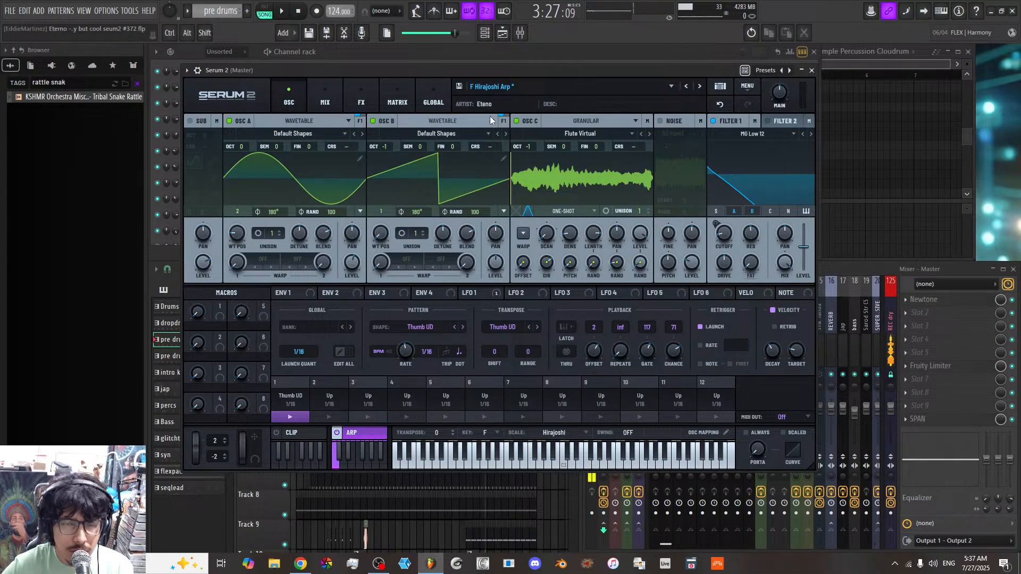
Step: Examine the effects chain and oscillators of the F Hirajoshi Arp preset in Serum 2 and close the instrument
{"action": "left_click_drag", "start_coordinate": [493, 71], "coordinate": [505, 104]}
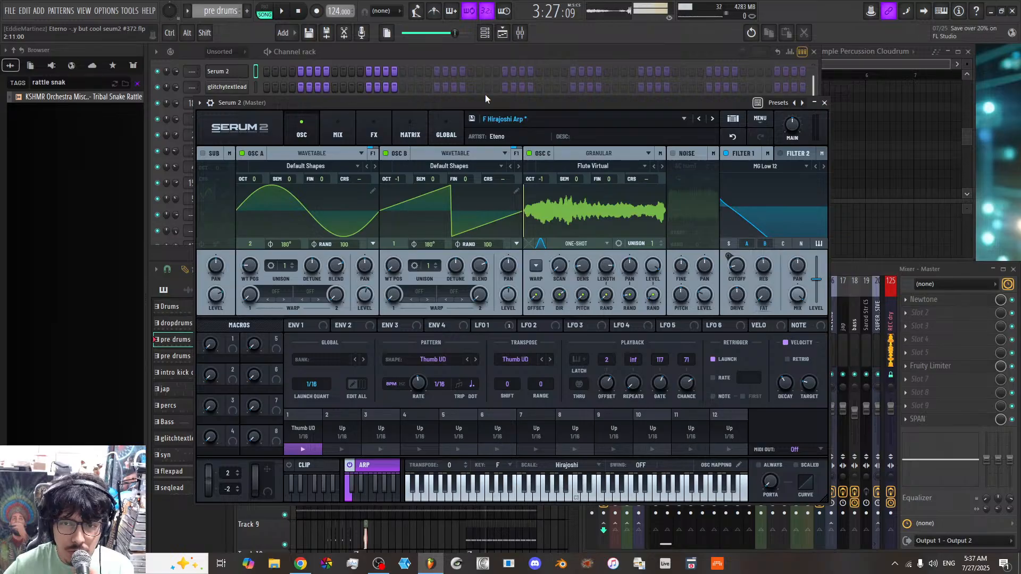
{"action": "left_click", "coordinate": [378, 136]}
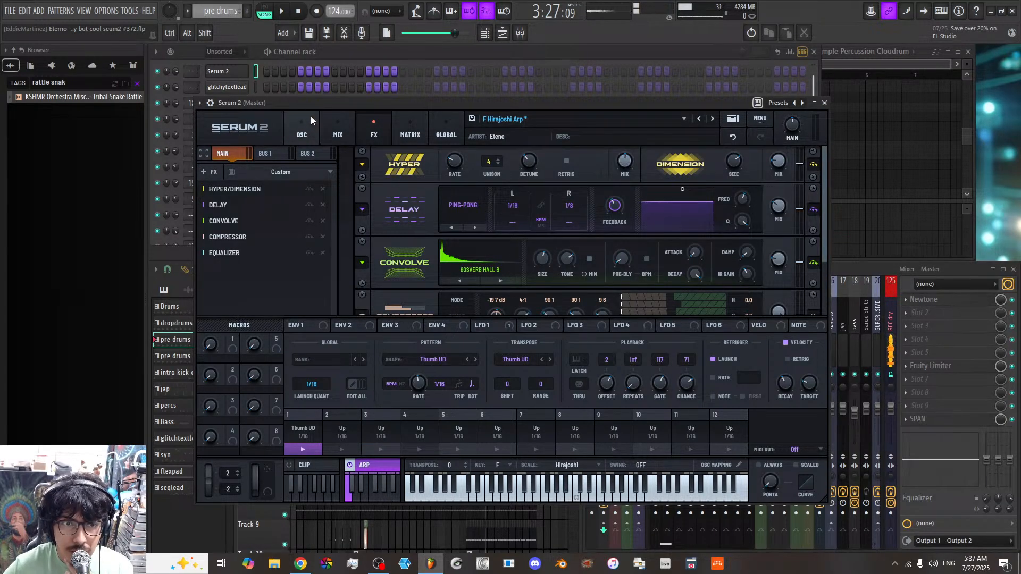
{"action": "left_click", "coordinate": [303, 132]}
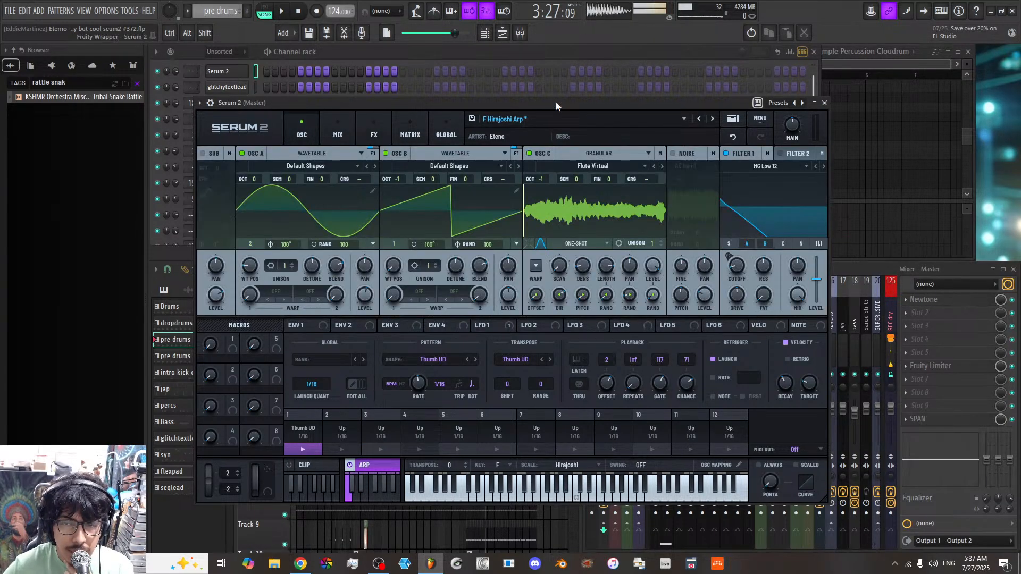
{"action": "left_click", "coordinate": [824, 103]}
{"action": "left_click", "coordinate": [917, 313]}
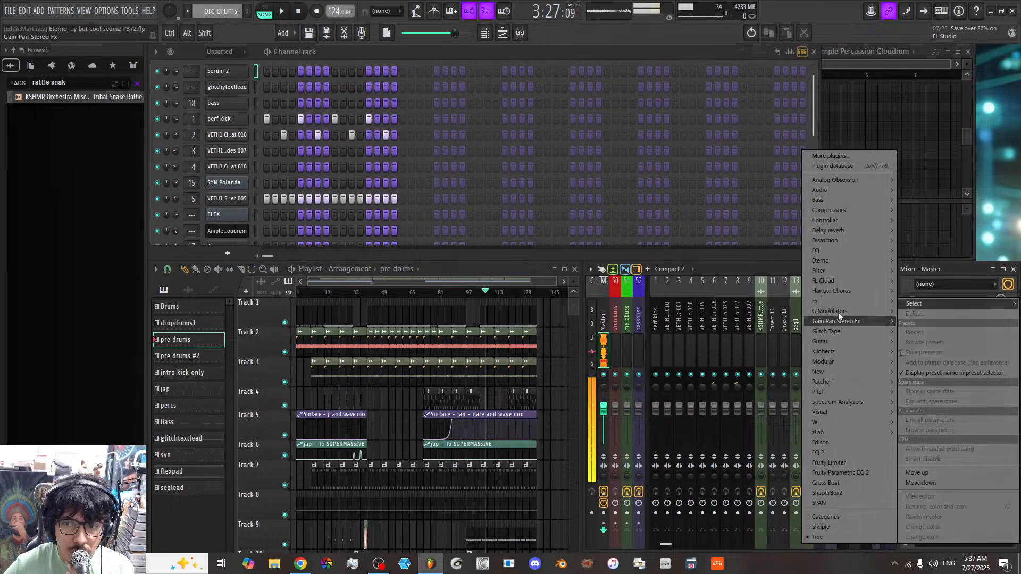
{"action": "mouse_move", "coordinate": [822, 301]}
{"action": "left_click", "coordinate": [791, 301]}
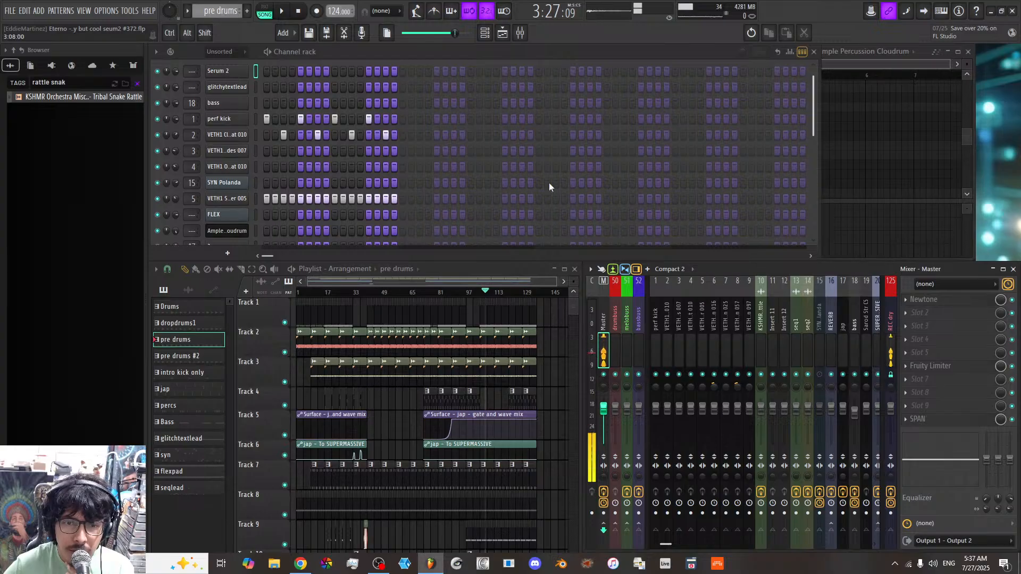
Step: Save the project again under its existing file name
{"action": "left_click", "coordinate": [12, 11]}
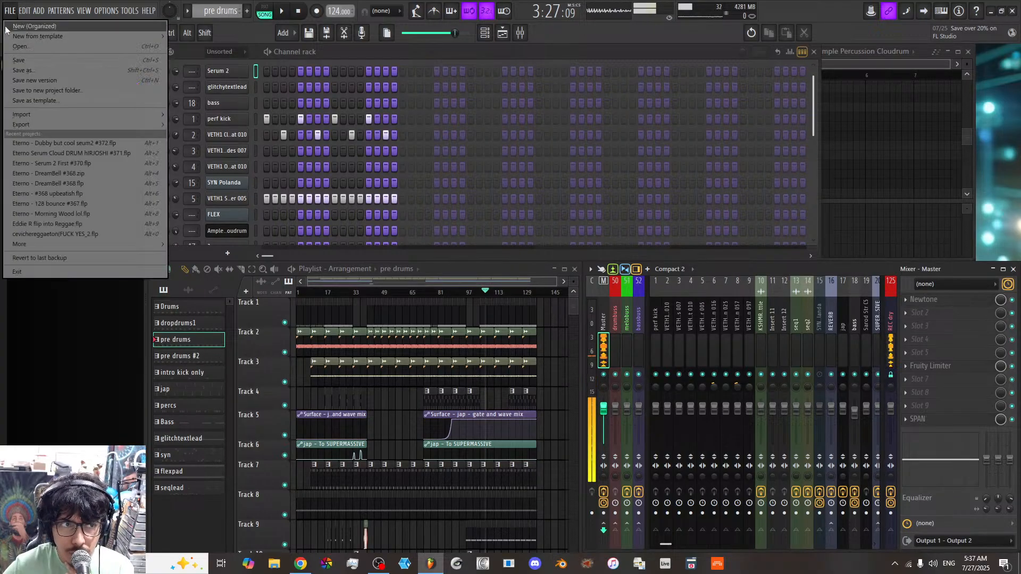
{"action": "left_click", "coordinate": [17, 62]}
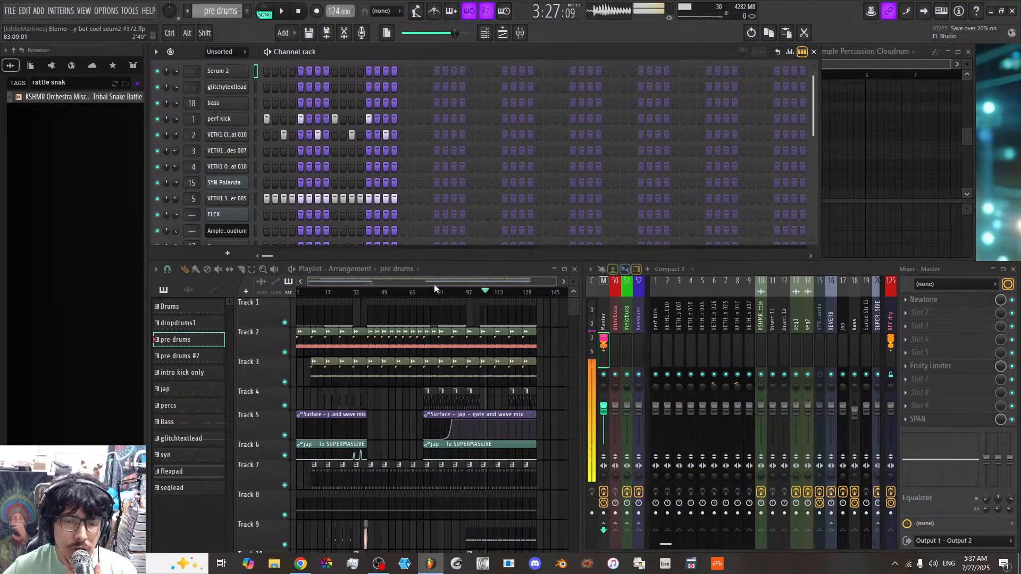
{"action": "scroll", "coordinate": [434, 284], "scroll_direction": "up", "scroll_amount": 3}
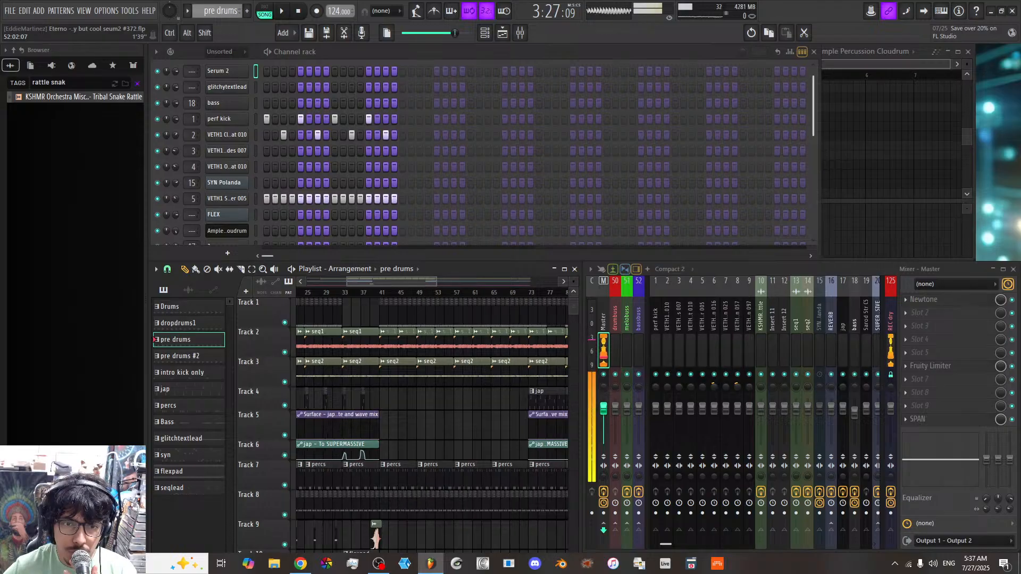
{"action": "scroll", "coordinate": [426, 283], "scroll_direction": "up", "scroll_amount": 2}
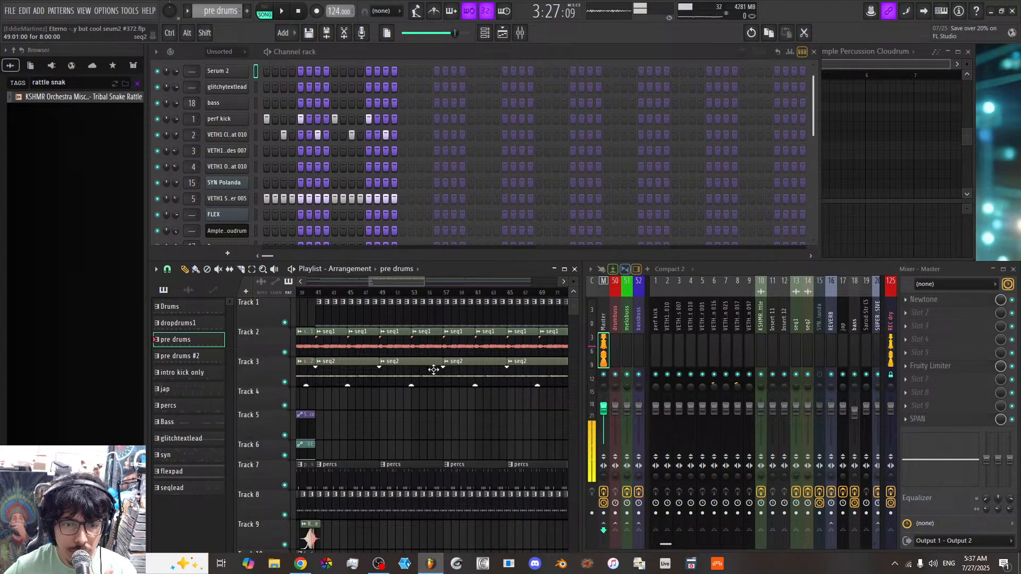
{"action": "scroll", "coordinate": [421, 373], "scroll_direction": "down", "scroll_amount": 3}
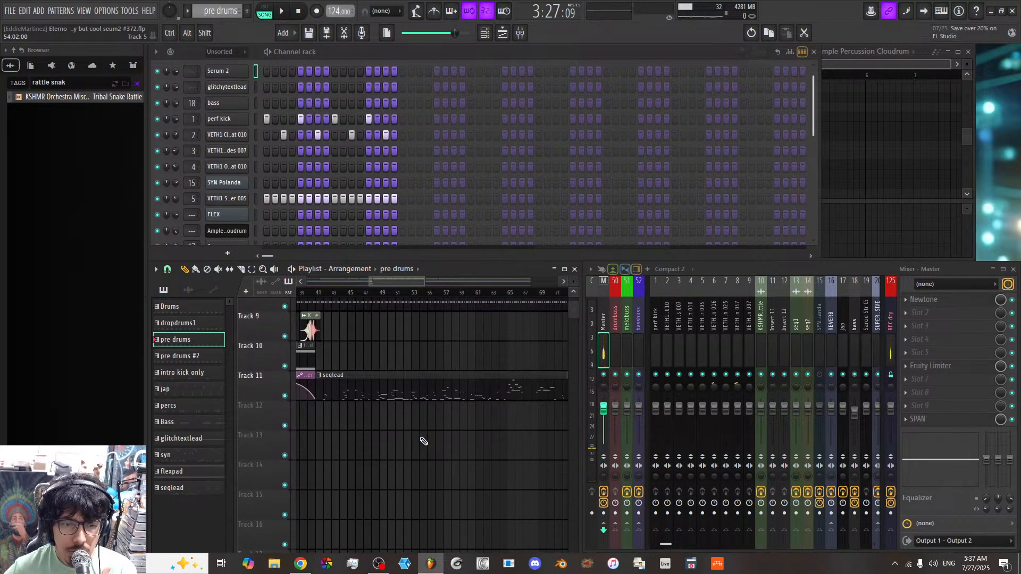
{"action": "scroll", "coordinate": [424, 442], "scroll_direction": "up", "scroll_amount": 4}
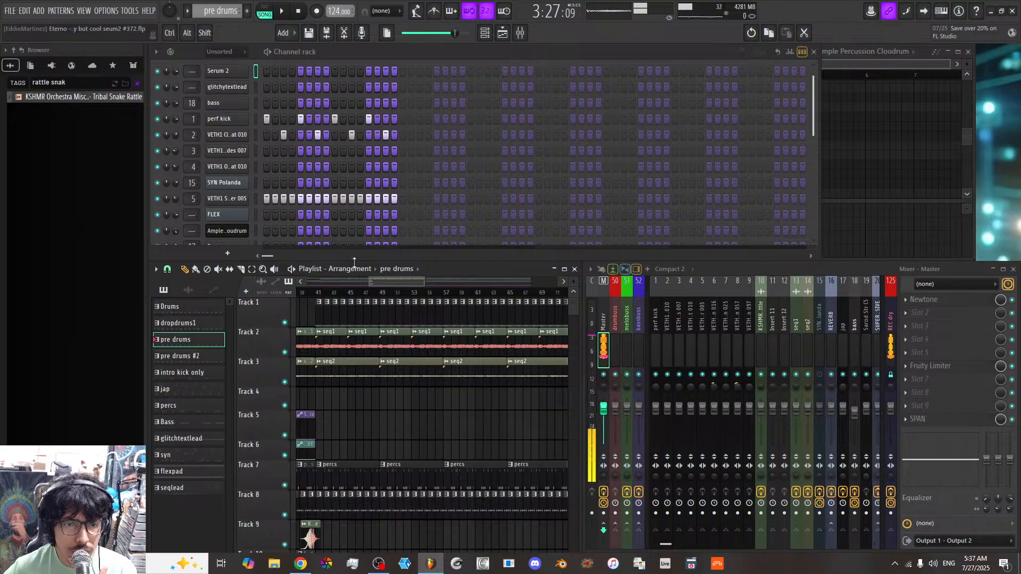
{"action": "scroll", "coordinate": [383, 288], "scroll_direction": "down", "scroll_amount": 5}
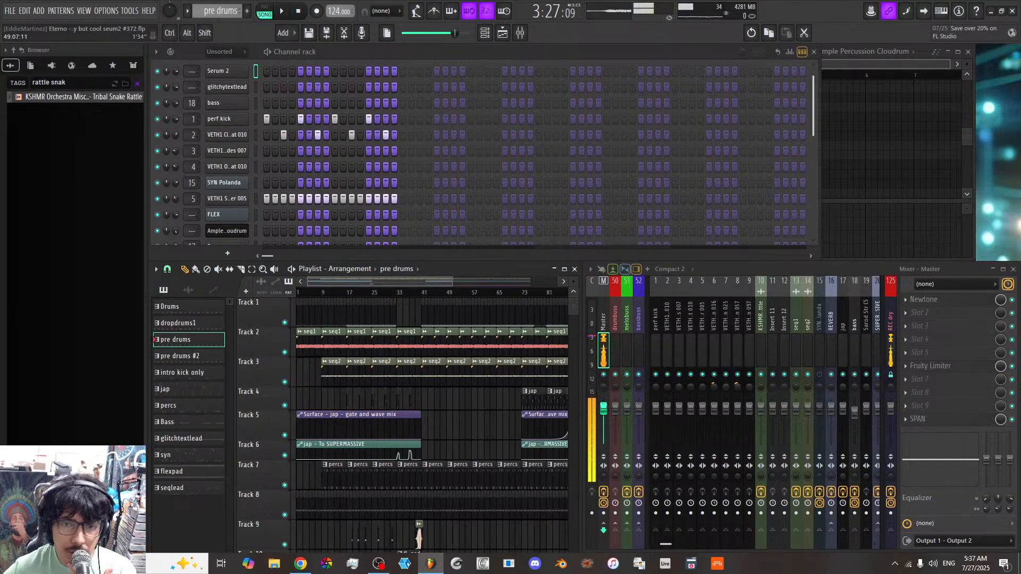